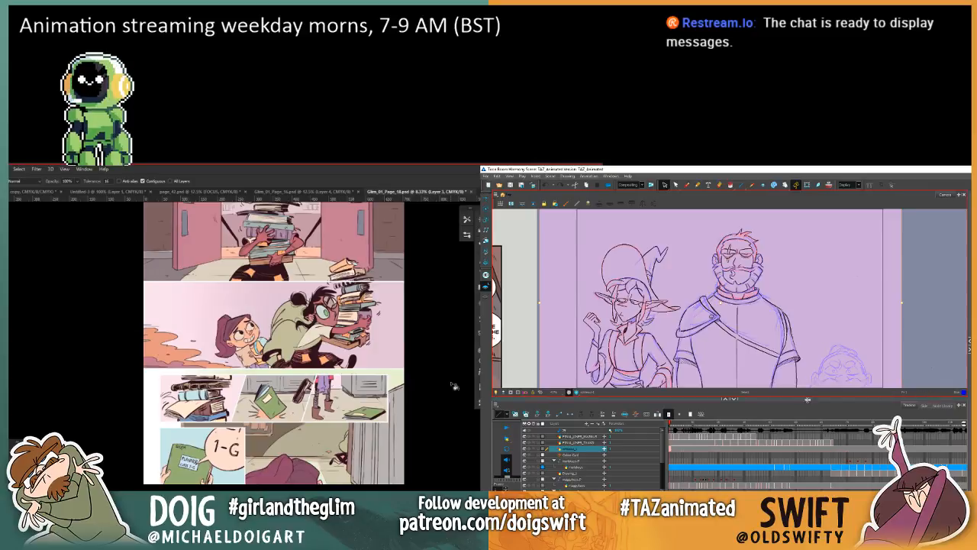
Step: Go to the frame of the shouting warrior holding the axe and make the warrior's final lines layer active
left_click(755, 425)
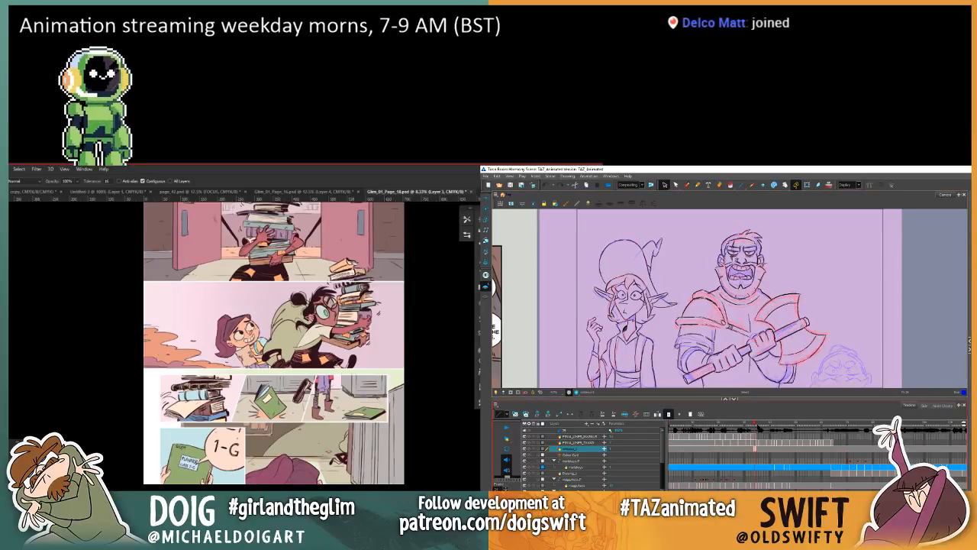
key("alt+Tab")
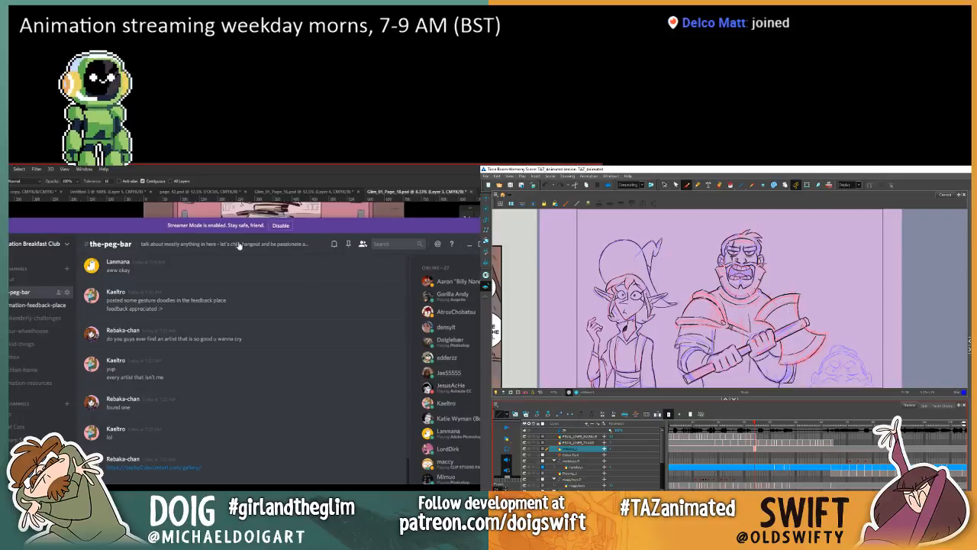
key("alt+Tab")
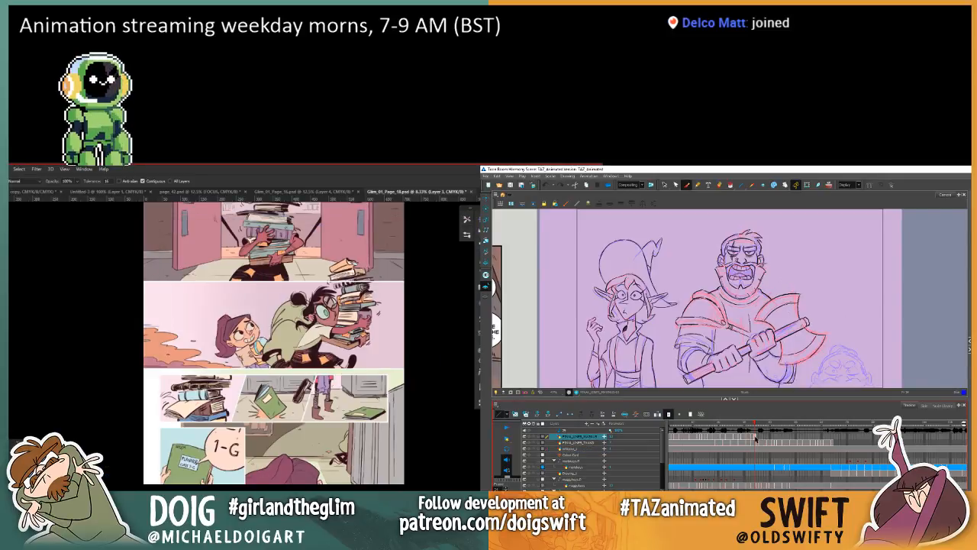
left_click_drag(790, 366, 753, 354)
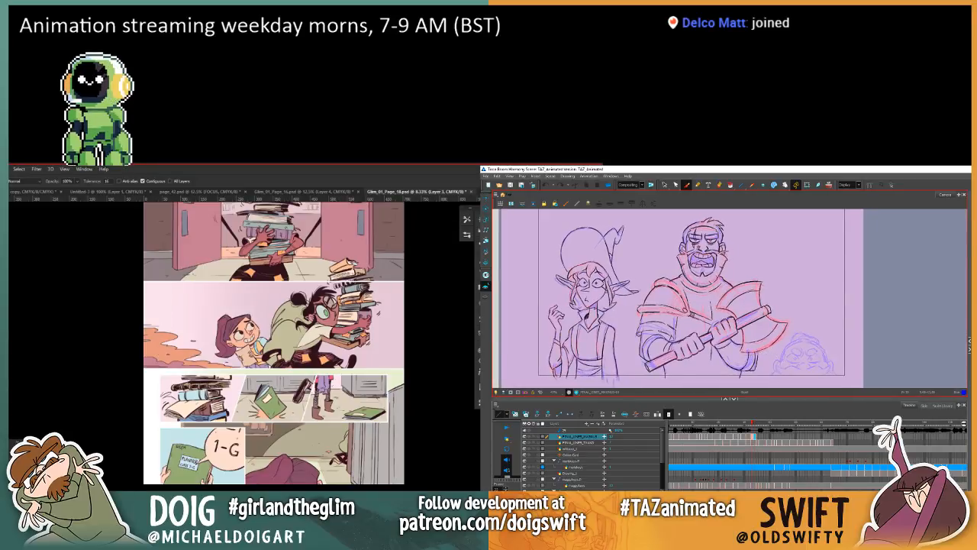
Step: Compare the warrior's inked shouting drawing with the neighbouring rough drawing by flipping between frames
key("comma")
key("comma")
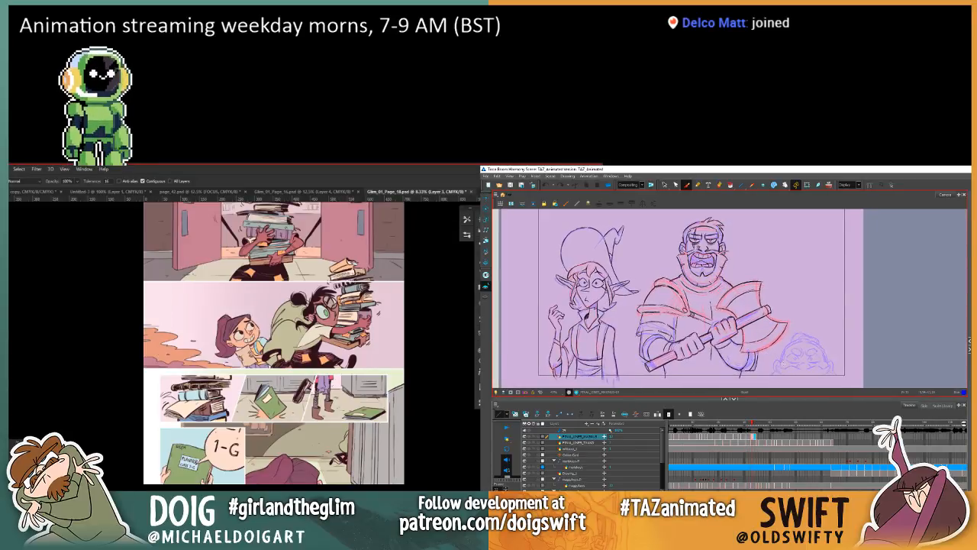
key("period")
key("comma")
key("period")
key("period")
key("comma")
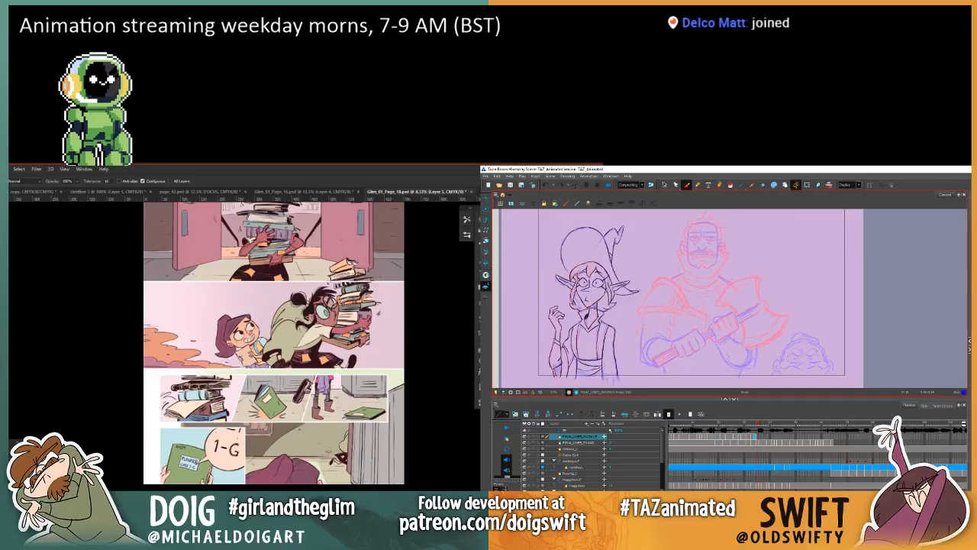
key("comma")
key("period")
key("comma")
key("period")
Step: Ink the warrior's open mouth with bared teeth over the rough drawing and check the placement of its strokes
left_click_drag(716, 251, 676, 274)
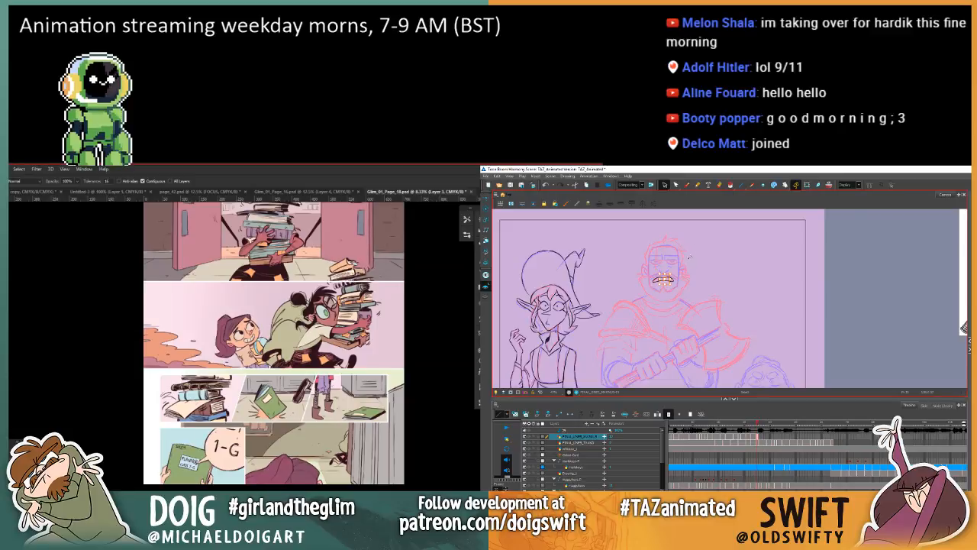
left_click(687, 185)
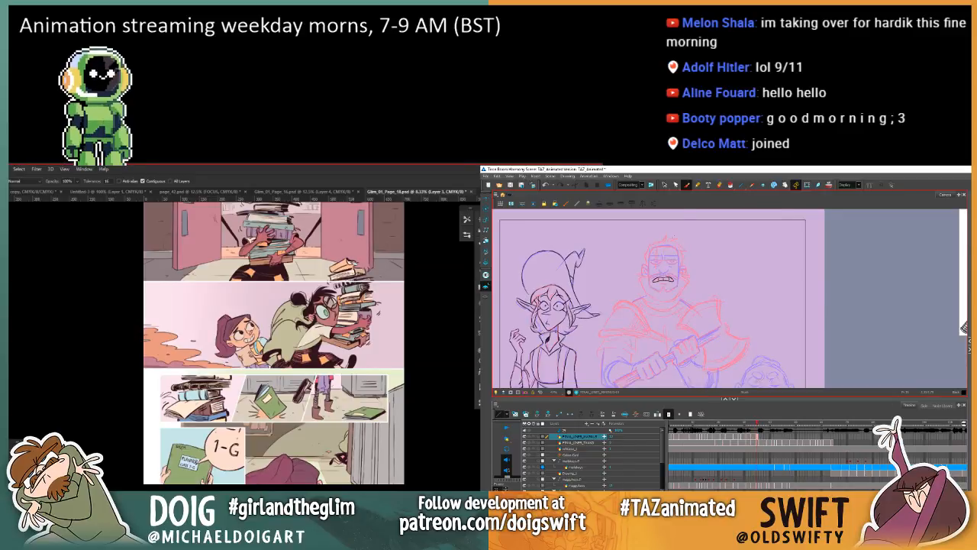
key("alt+s")
left_click(664, 277)
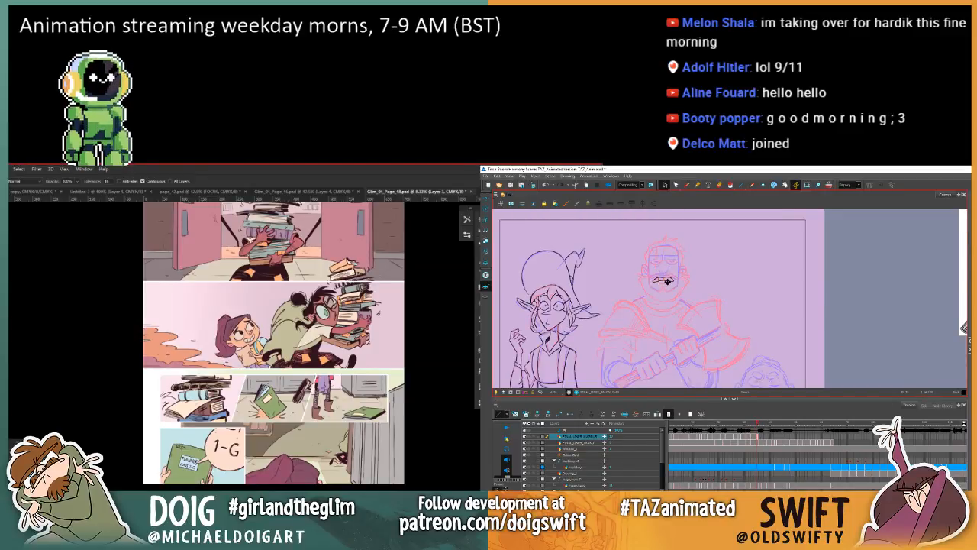
left_click(680, 258)
key(".")
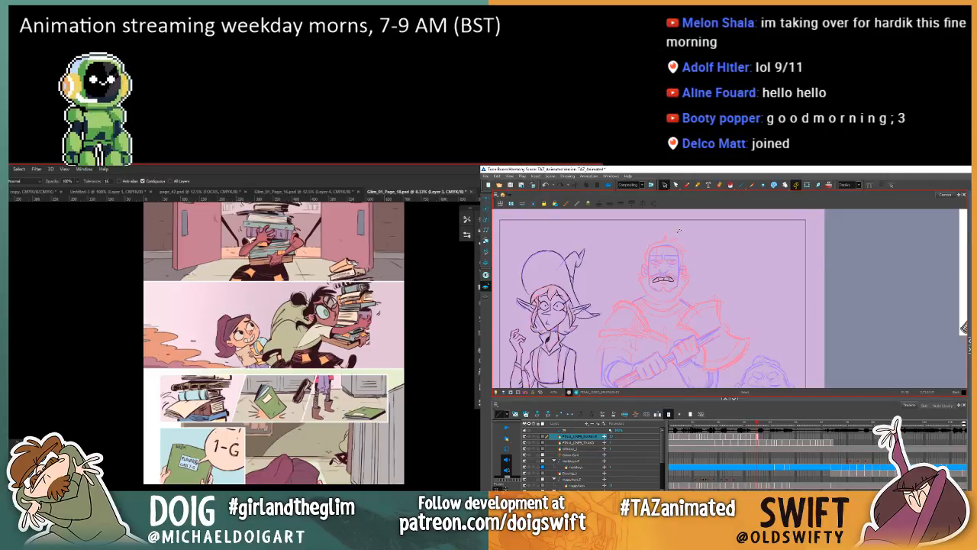
Step: Ink the warrior's moustache and the start of the beard with the Brush tool, checking against the previous drawing
left_click(686, 186)
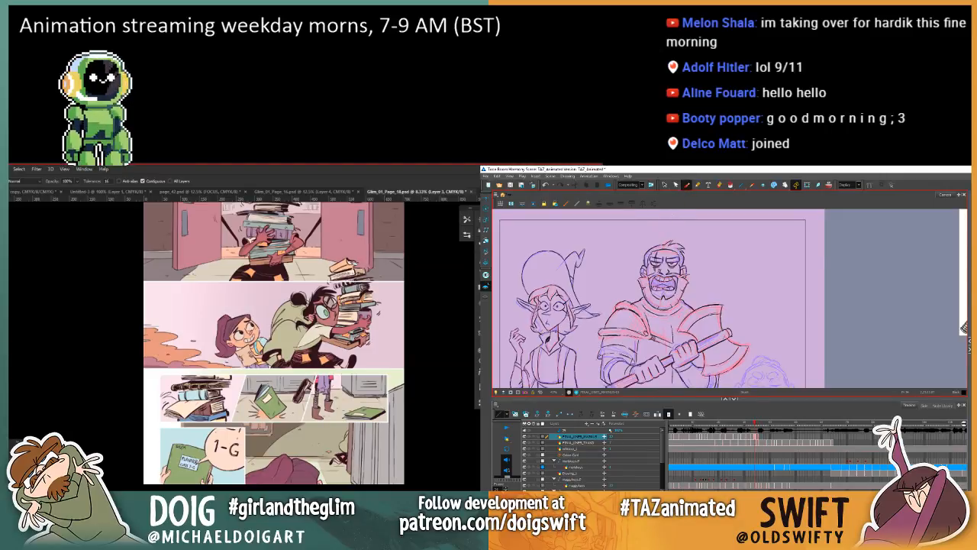
key(".")
key(".")
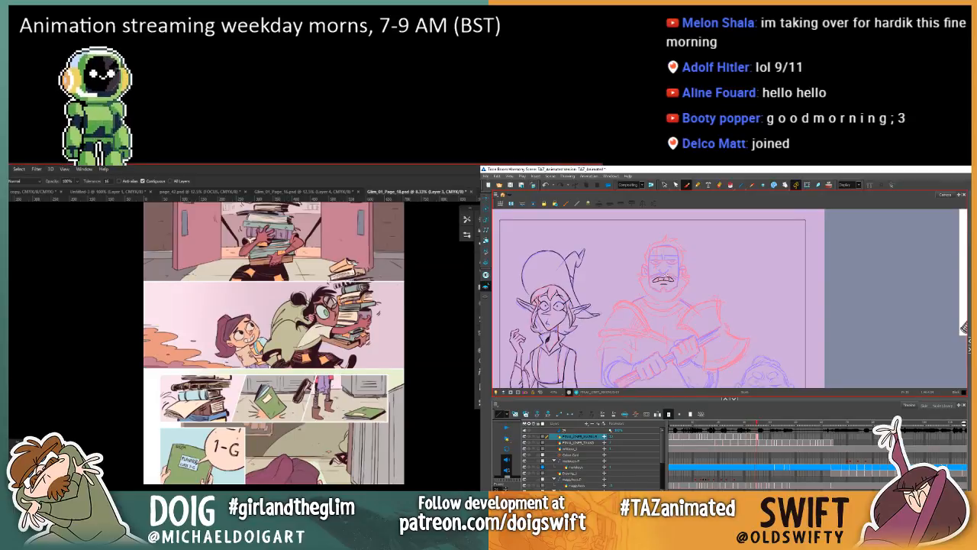
key(".")
key(".")
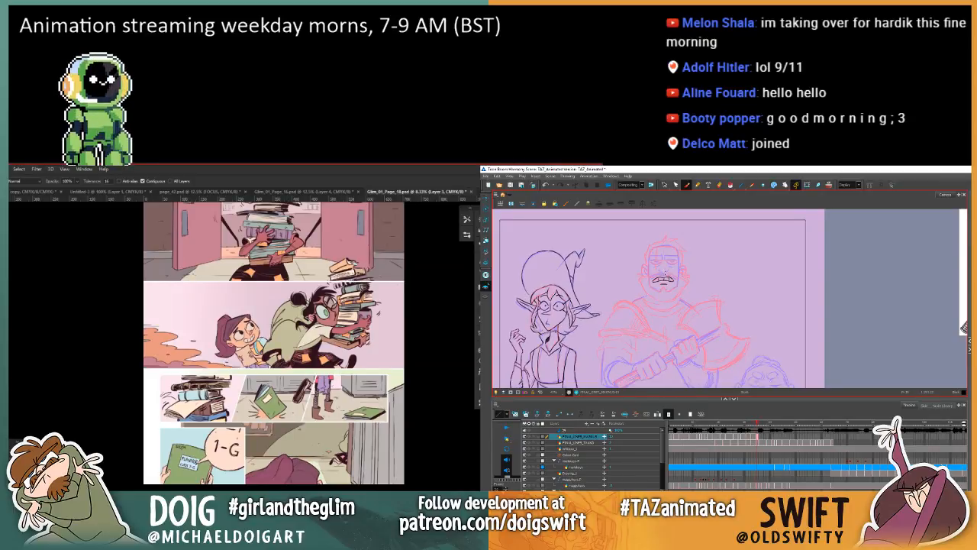
key(".")
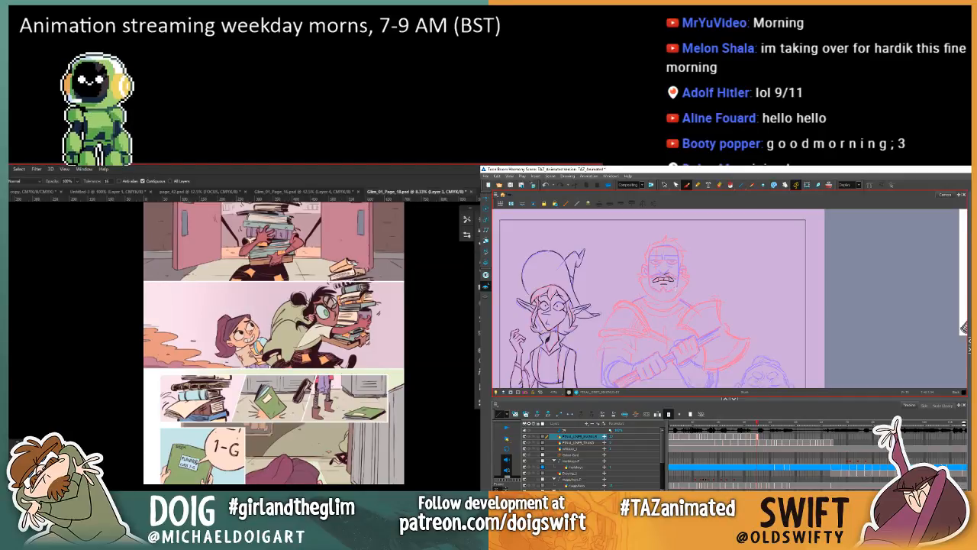
key(".")
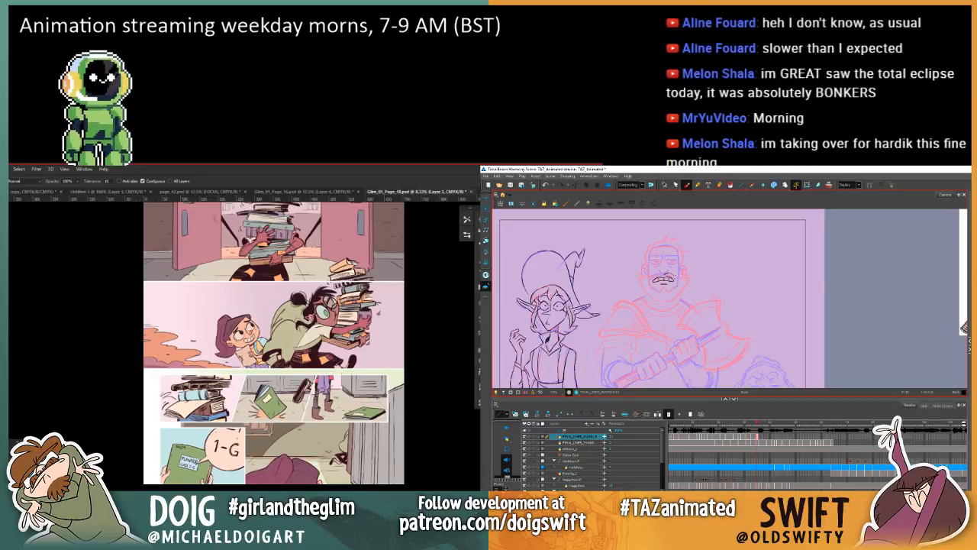
key(".")
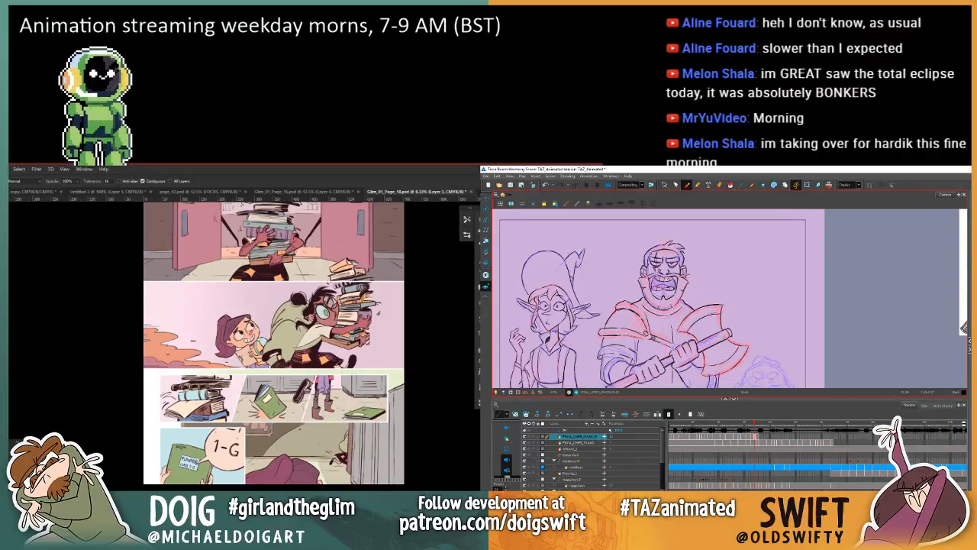
key(".")
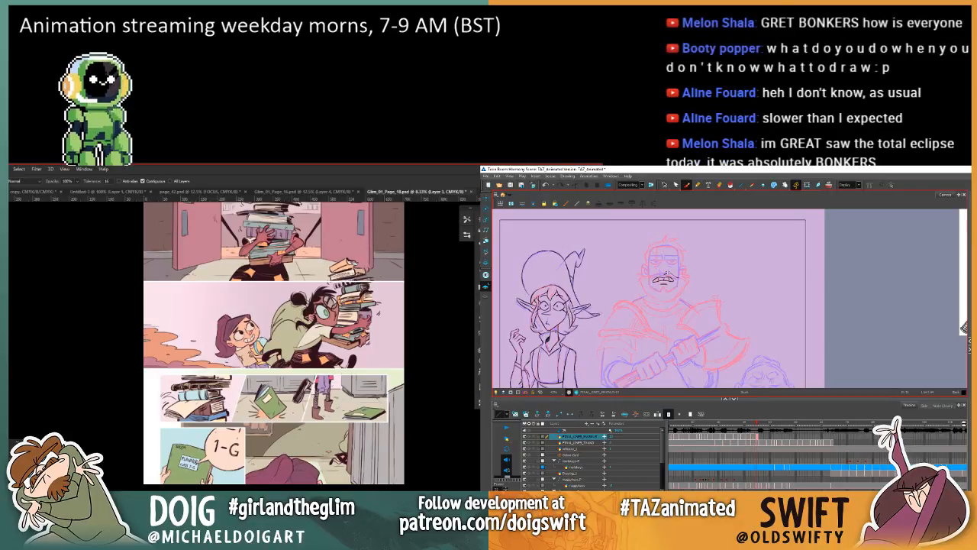
key(".")
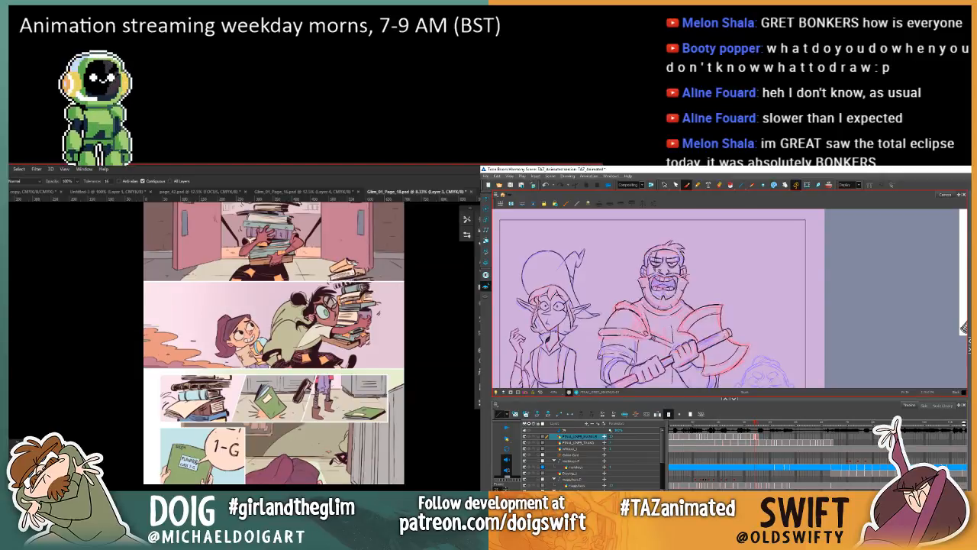
key(".")
key(".")
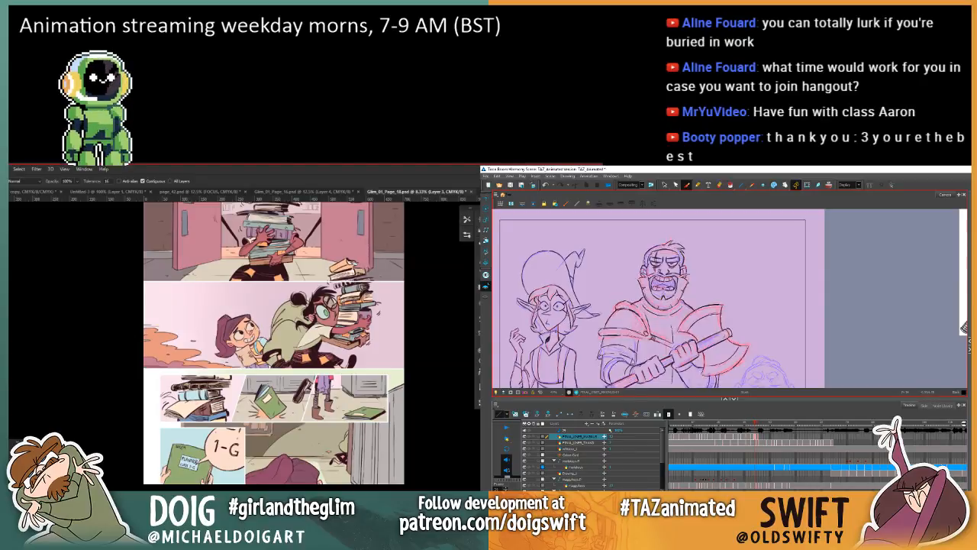
Step: Check the inked strokes on one side of the beard and ink the rest of the beard around the chin
left_click(664, 185)
left_click(646, 282)
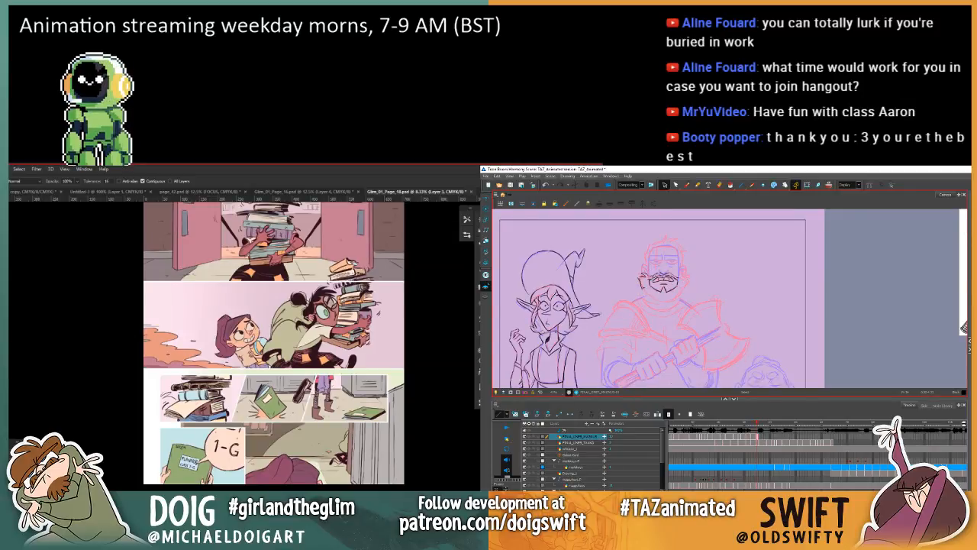
left_click(686, 185)
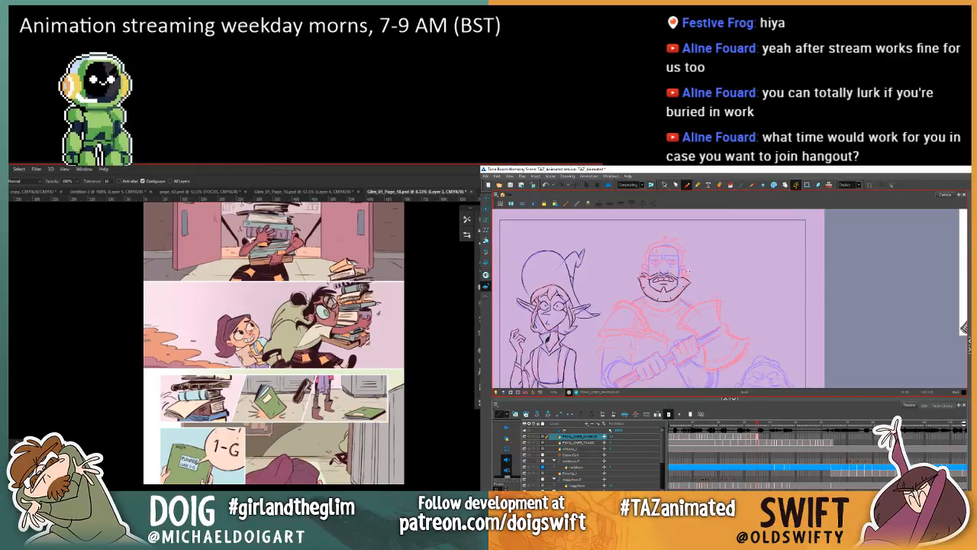
Step: Select the pointed strokes on the axe-blade side of the warrior's beard and remove them
left_click(664, 184)
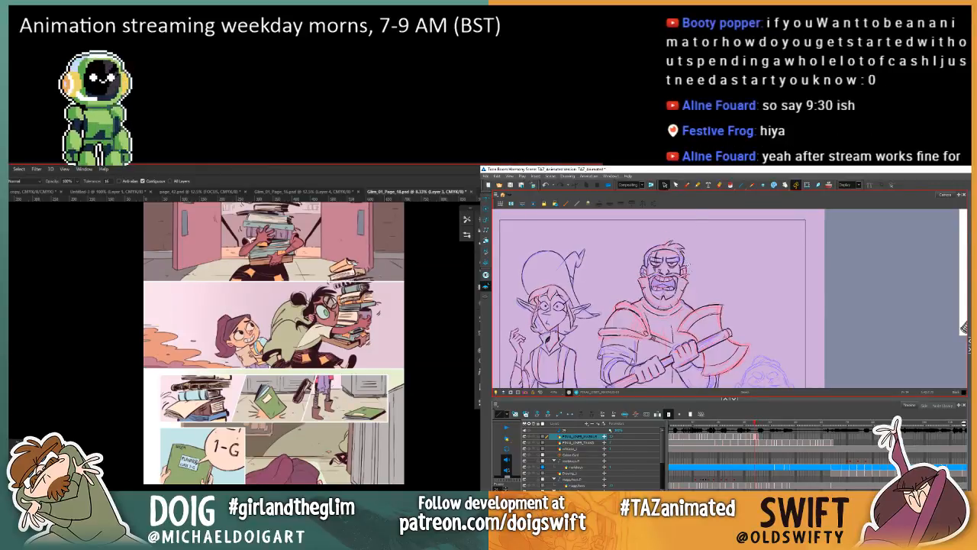
key(".")
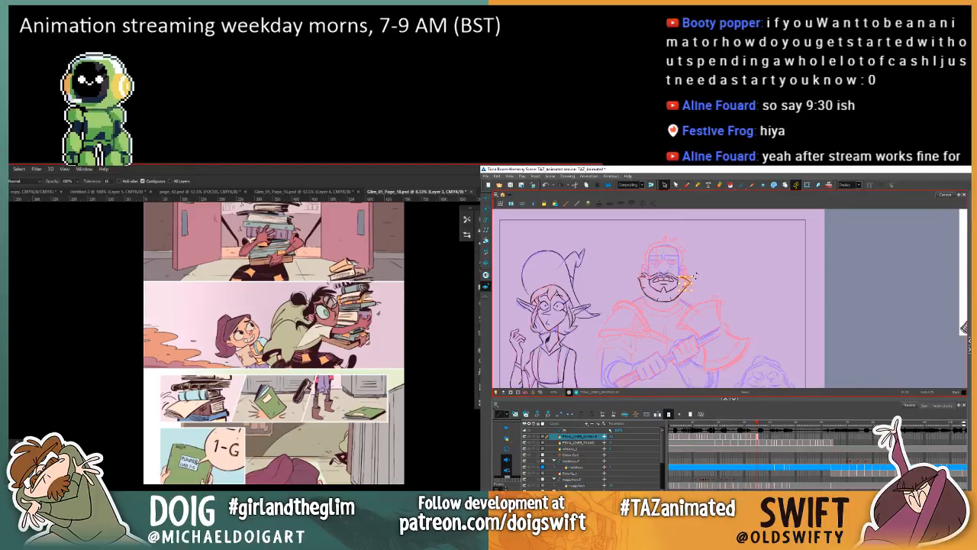
key(".")
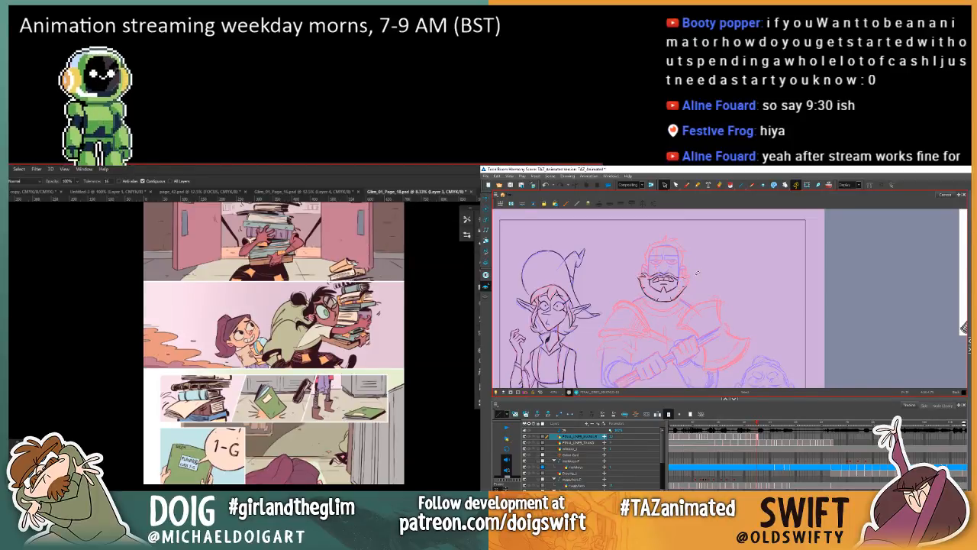
Step: Redraw the beard's edge on the axe-blade side, matching its shape to the previous inked drawing
left_click(685, 185)
key(".")
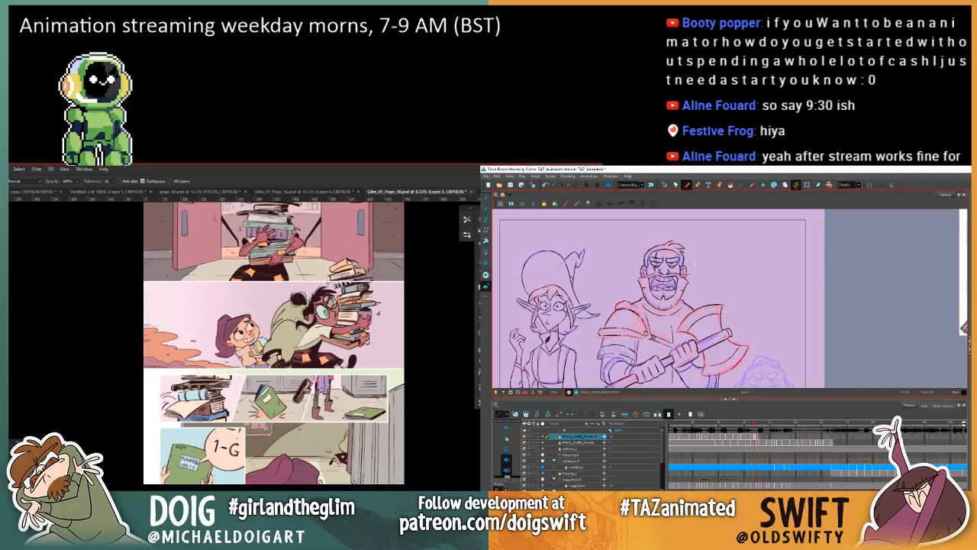
key(".")
key(".")
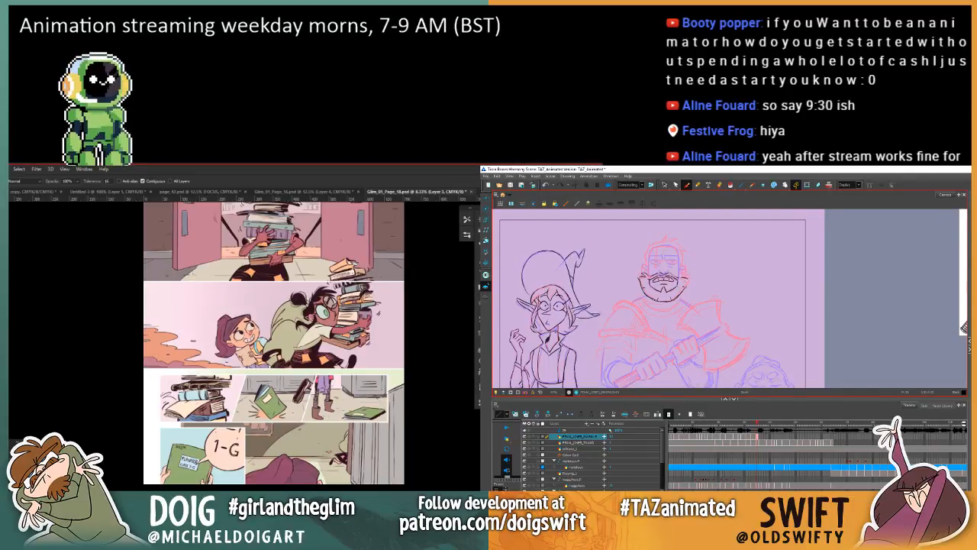
key(".")
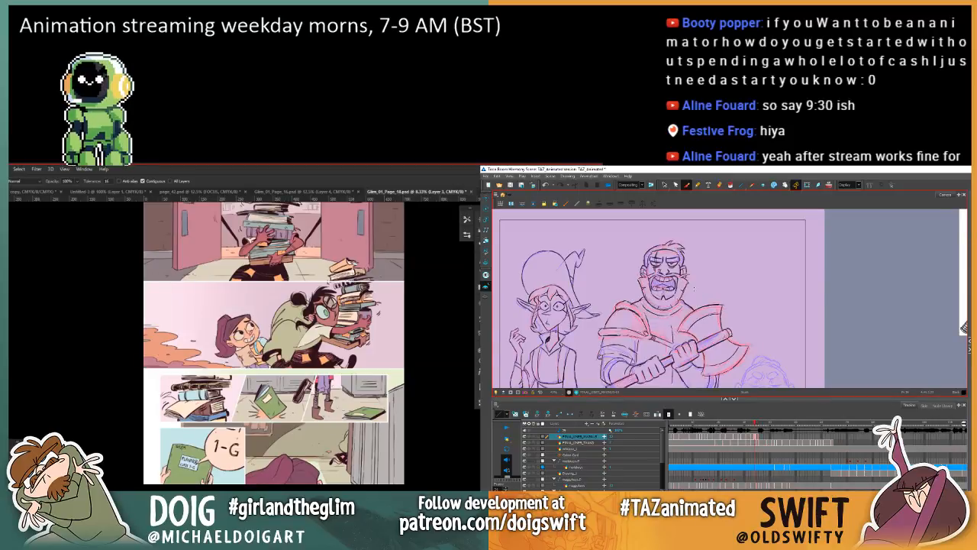
key(".")
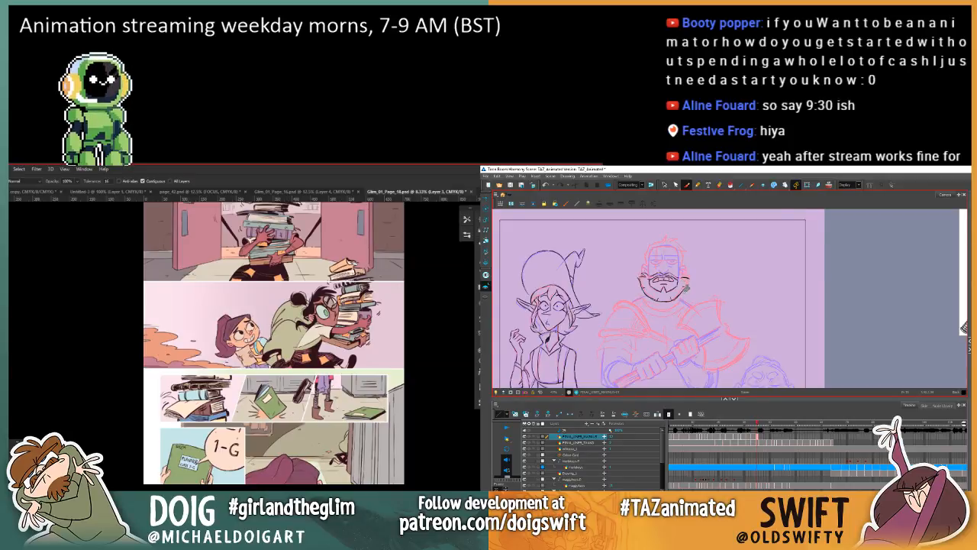
key(".")
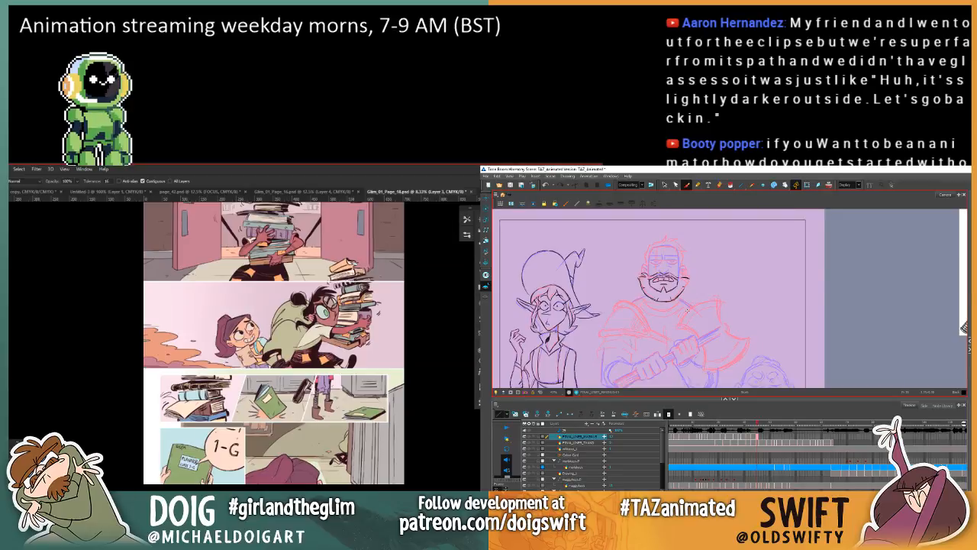
key(".")
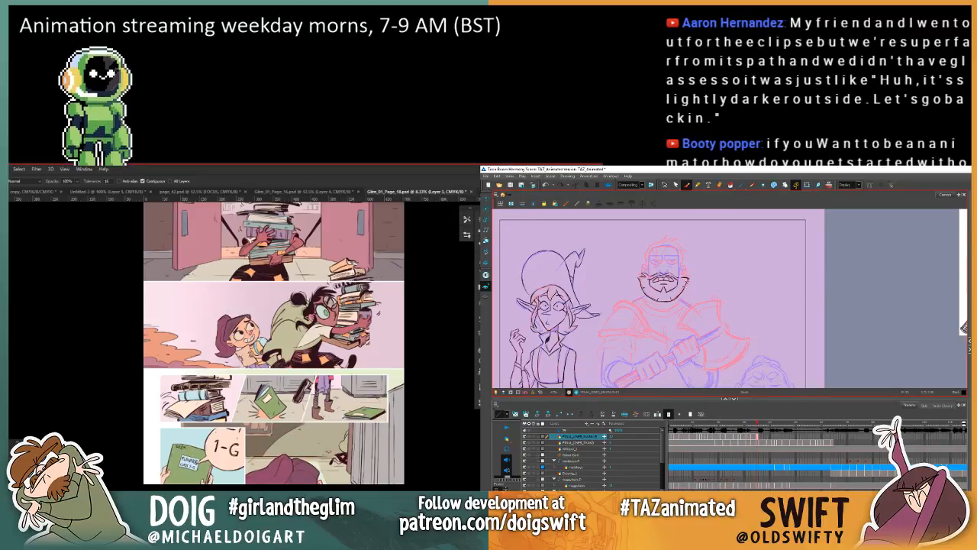
key(".")
key(".")
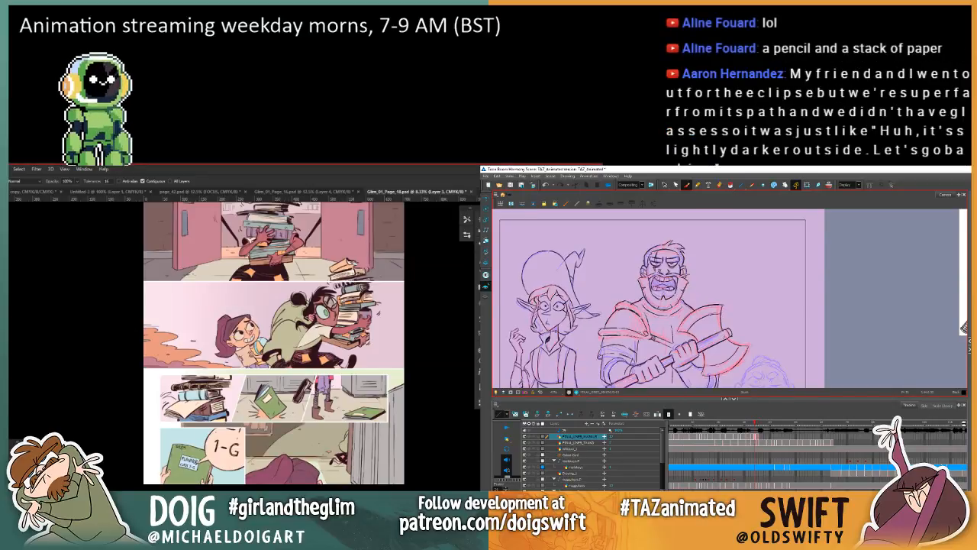
Step: Compare the redrawn beard edge with the previous drawing by flipping between the two frames
key("period")
key("comma")
key("period")
key("comma")
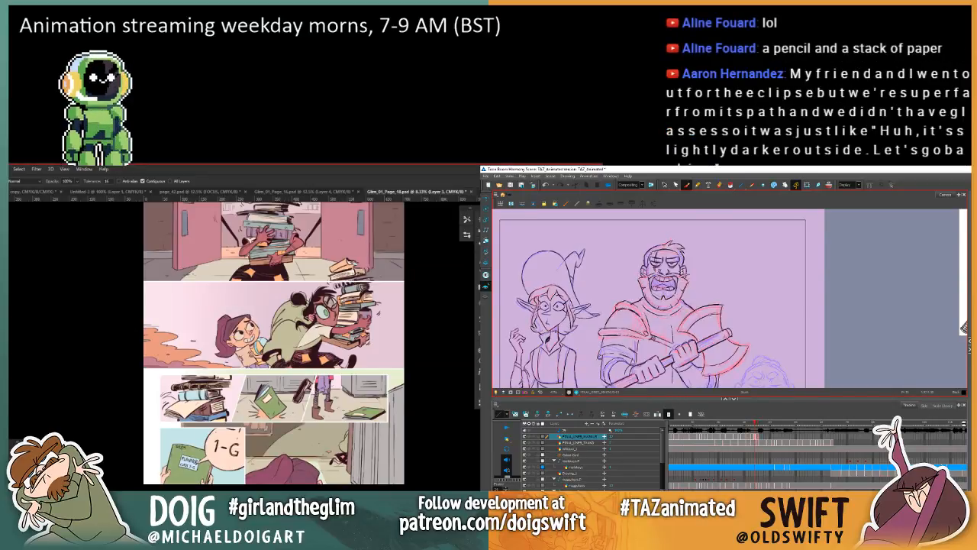
key("period")
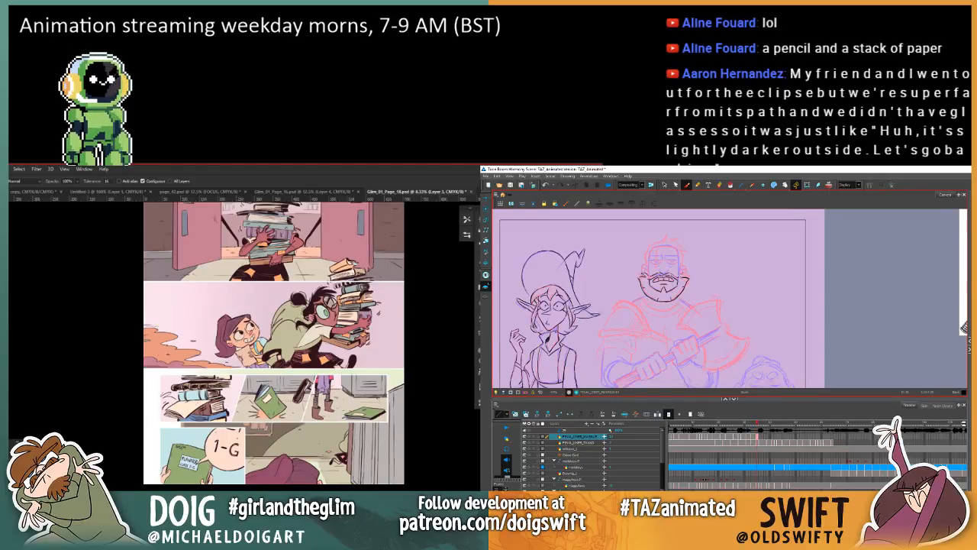
key("comma")
key("period")
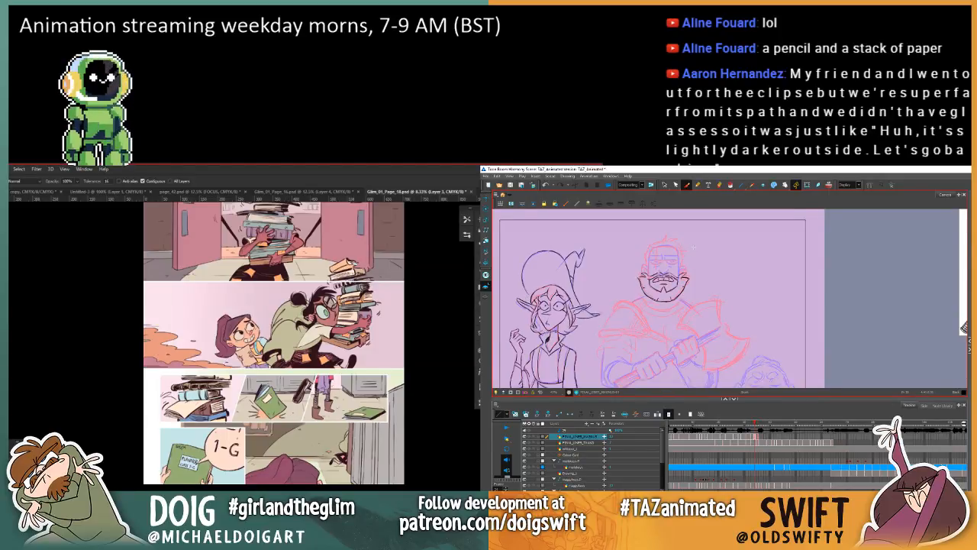
Step: Select the beard's pointed tip on the axe-blade side and adjust it to match the previous drawing
left_click(663, 185)
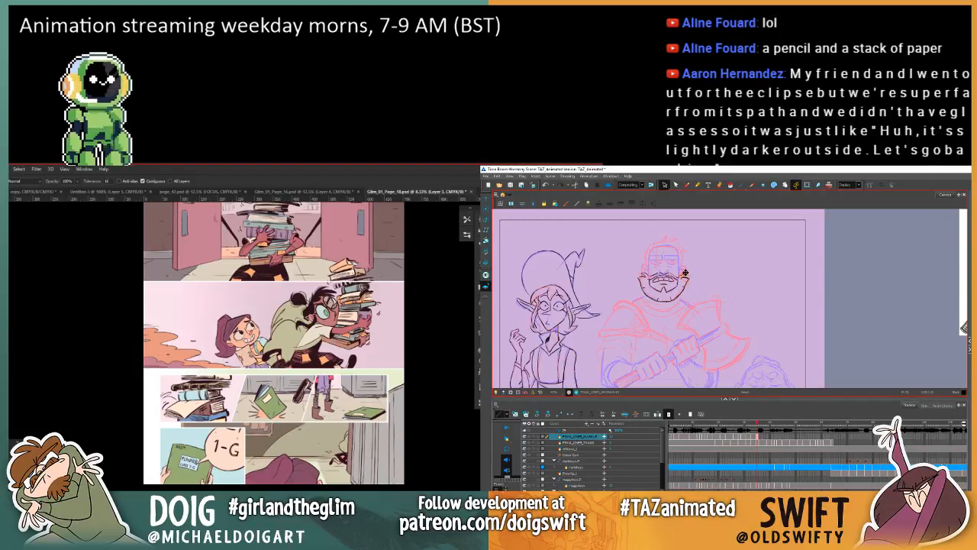
key("comma")
key("period")
key("comma")
key("period")
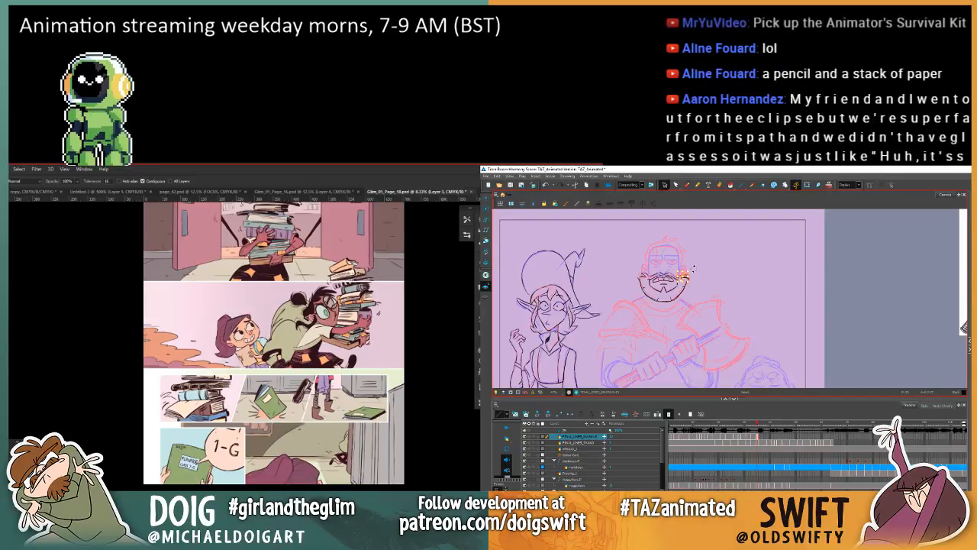
key("comma")
key("period")
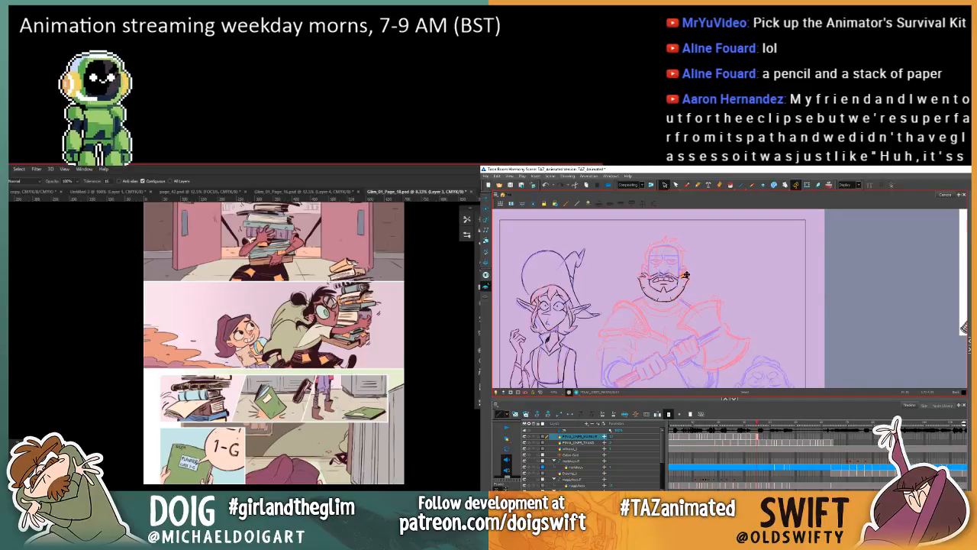
key("comma")
key("period")
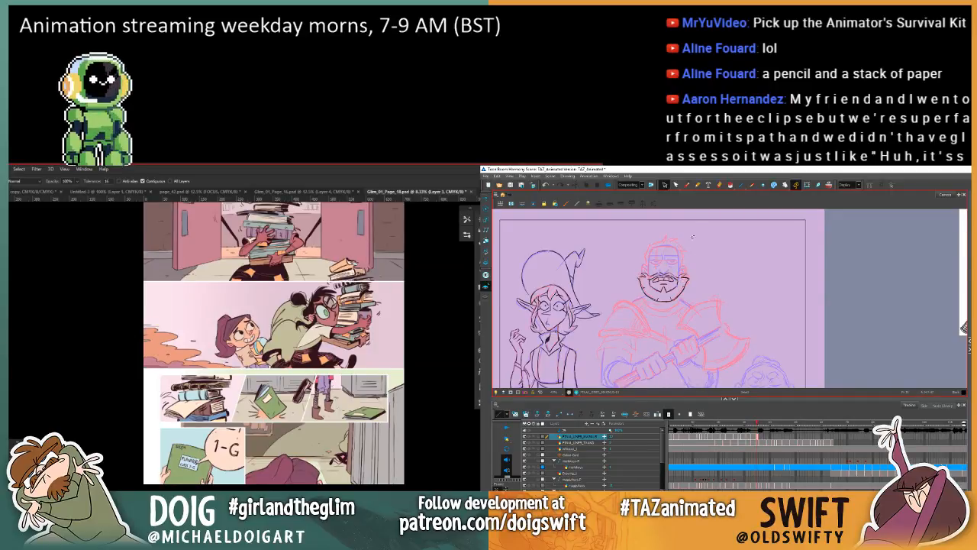
Step: Select the moustache strokes on each side of the mouth and adjust them against the previous drawing
key("comma")
key("period")
key("comma")
key("period")
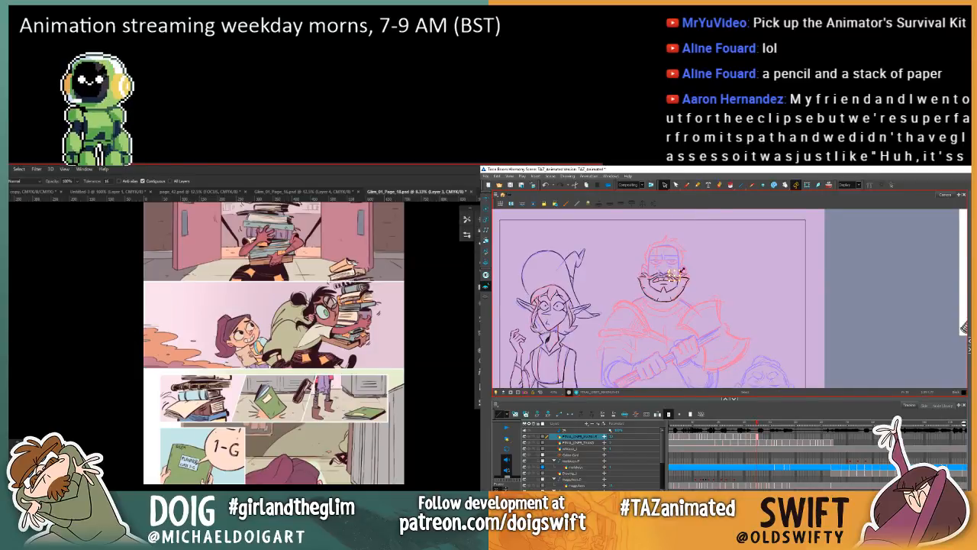
key("comma")
key("period")
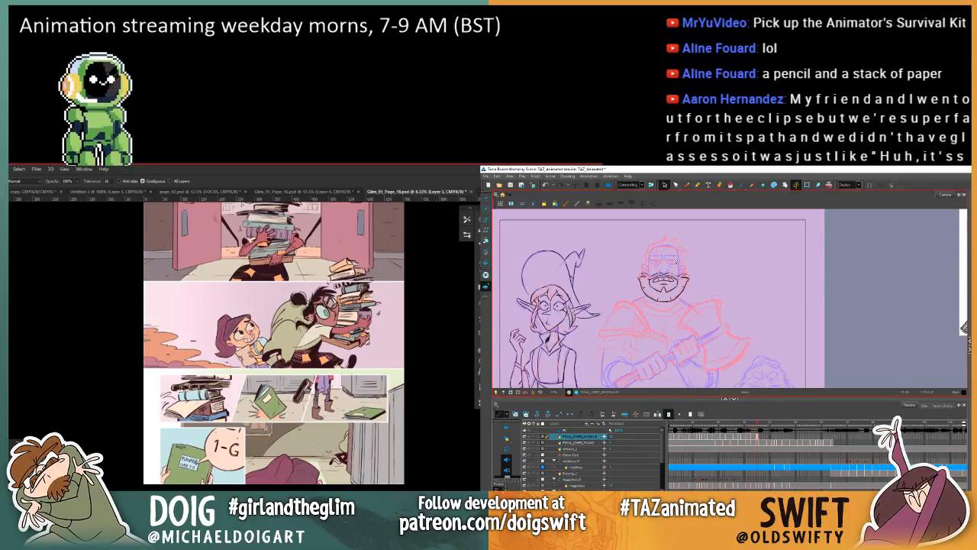
key("comma")
key("period")
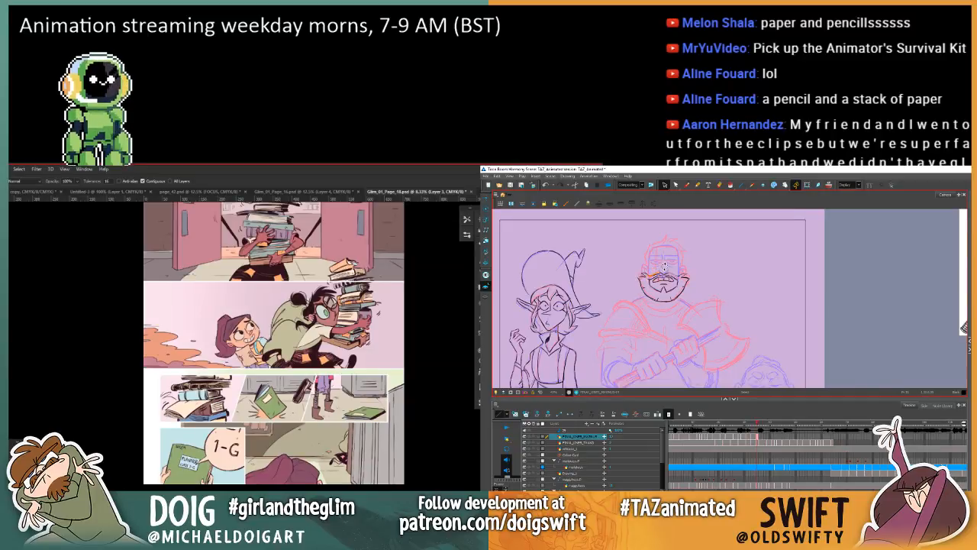
key("comma")
key("period")
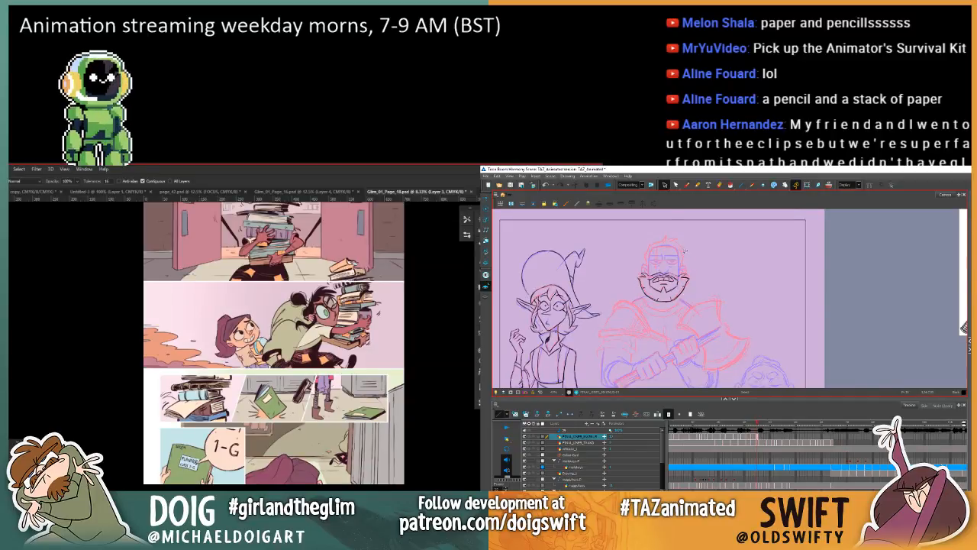
Step: Check the adjusted moustache and beard against the previous drawing
key("comma")
key("period")
key("comma")
key("period")
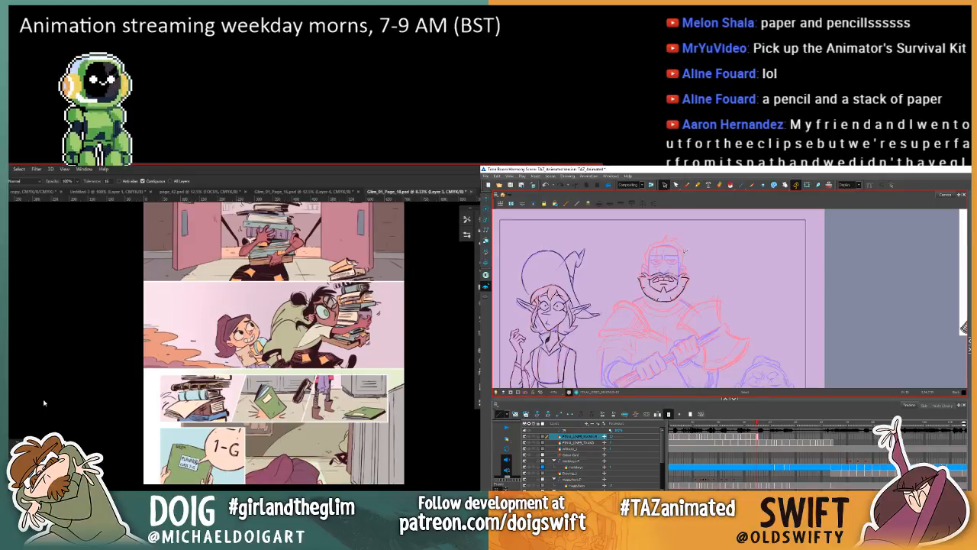
key("comma")
key("period")
key("comma")
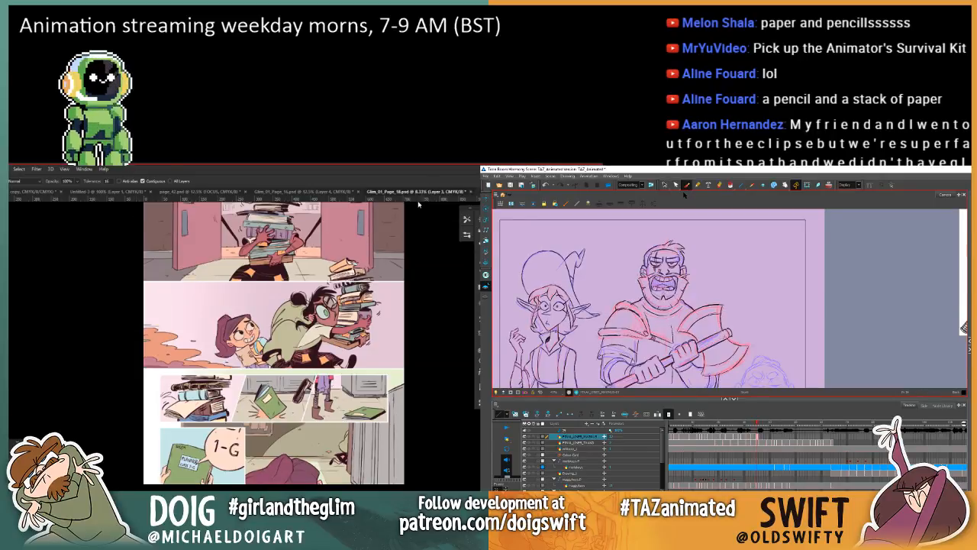
key("period")
Step: In Photoshop, detach Glim_01_Page_18.psd into its own floating window, zoom it out to 6.25% and shrink the window
mouse_move(415, 192)
left_mouse_down()
mouse_move(406, 207)
mouse_move(277, 193)
mouse_move(245, 200)
mouse_move(252, 214)
left_mouse_up()
key("comma")
key("period")
key("period")
key("comma")
key("comma")
key("ctrl+minus")
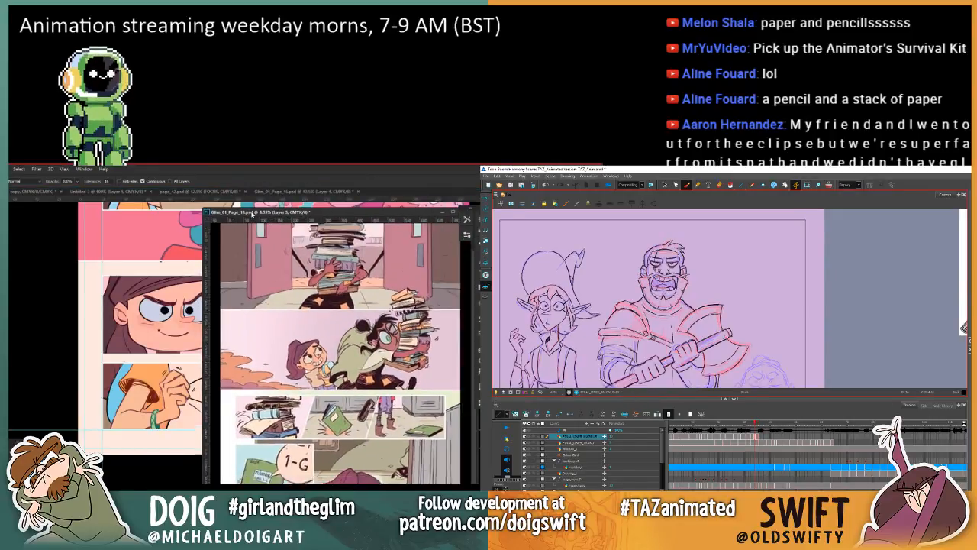
key("ctrl+minus")
key("period")
Step: In Harmony, flip between the warrior's current and previous drawings to compare the face
key("comma")
left_click(203, 209)
key("period")
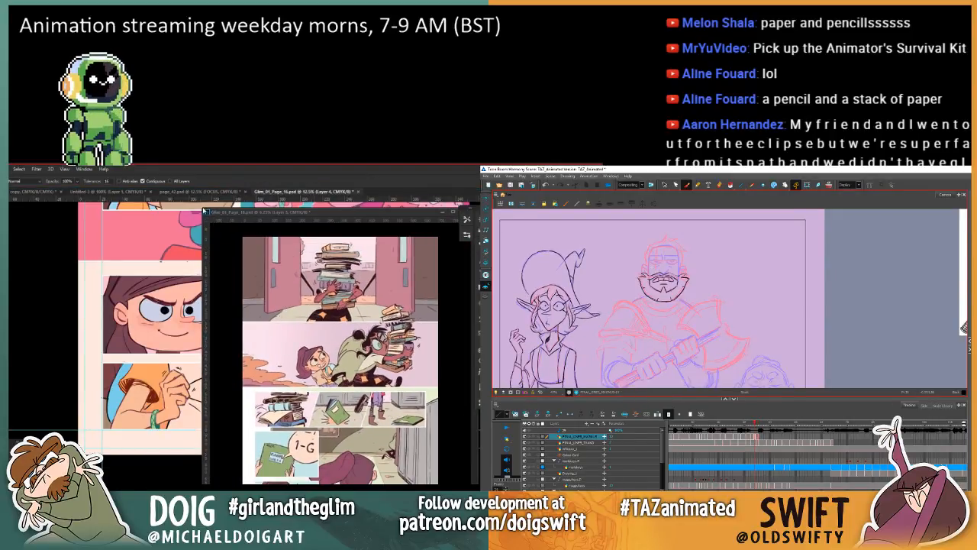
mouse_move(213, 208)
left_mouse_down()
mouse_move(197, 212)
mouse_move(262, 287)
left_mouse_up()
key("comma")
key("period")
key("comma")
key("period")
key("comma")
key("period")
key("comma")
key("period")
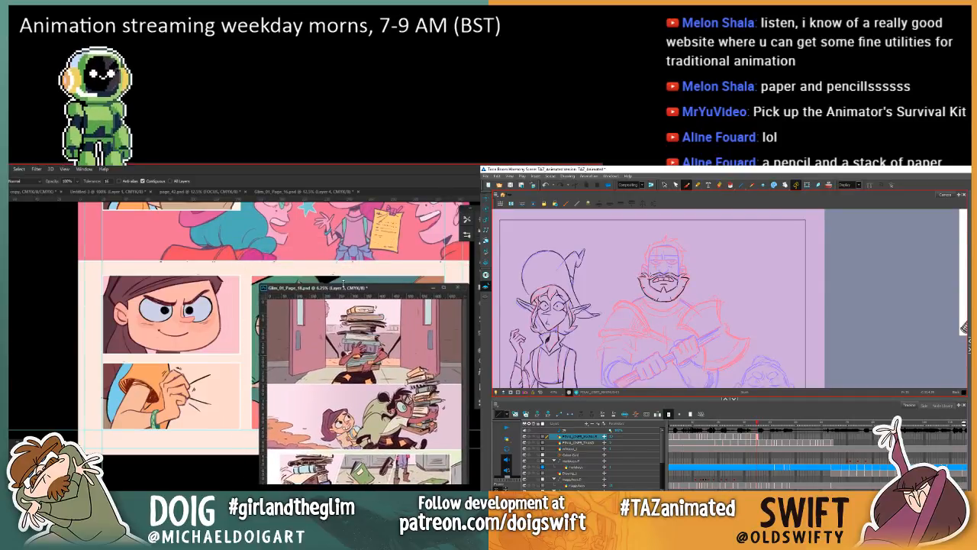
Step: In Photoshop, move the page 18 window up and detach Glim_01_Page_16.psd into a floating window beside it
left_click_drag(343, 283, 347, 204)
mouse_move(347, 207)
left_mouse_down()
mouse_move(349, 226)
mouse_move(354, 211)
left_mouse_up()
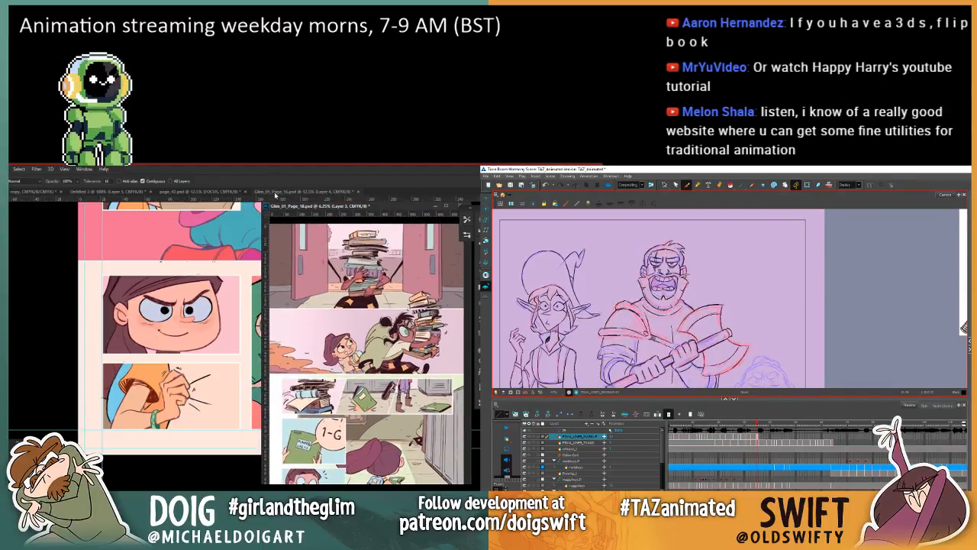
left_click_drag(274, 188, 77, 229)
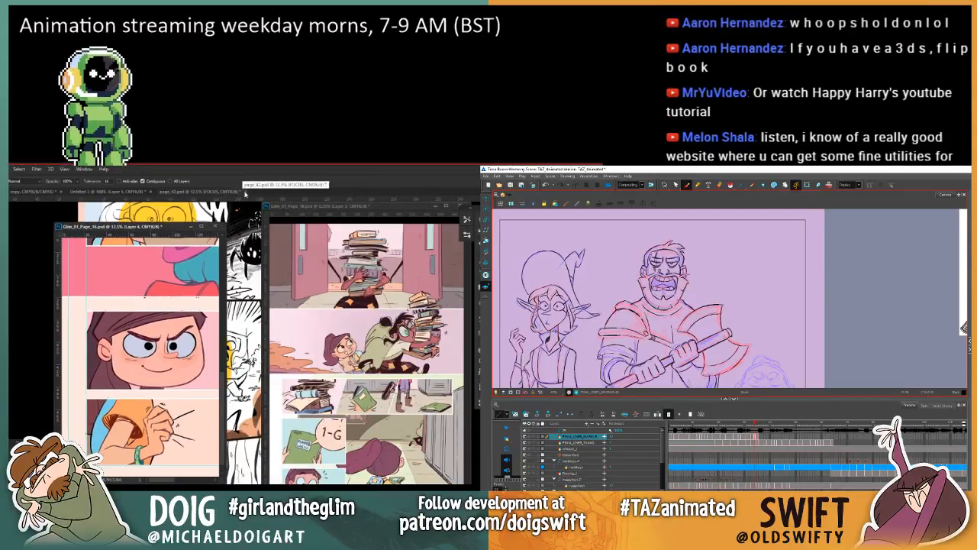
Step: Close page_42.psd without saving and reposition the Glim_01_Page_16.psd window farther from the page 18 window
left_click(245, 191)
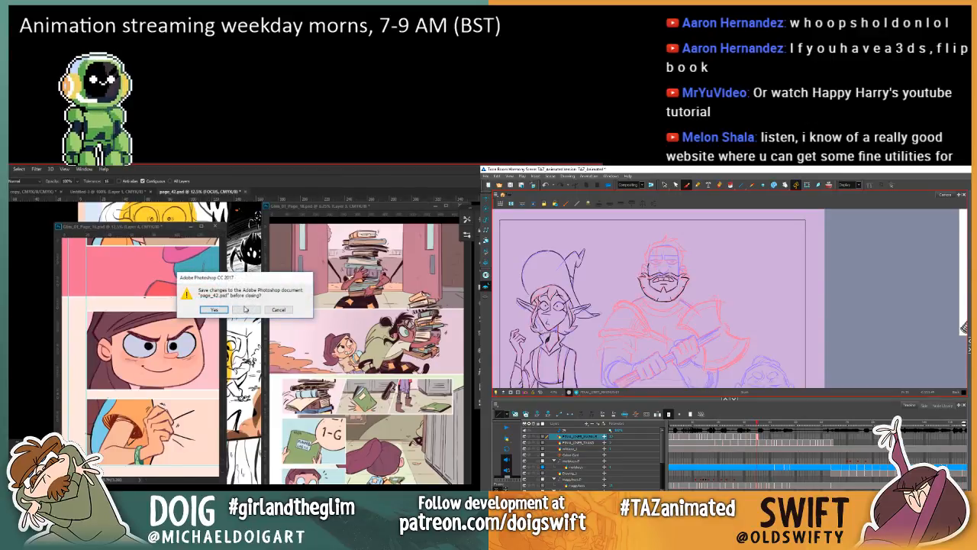
left_click(245, 309)
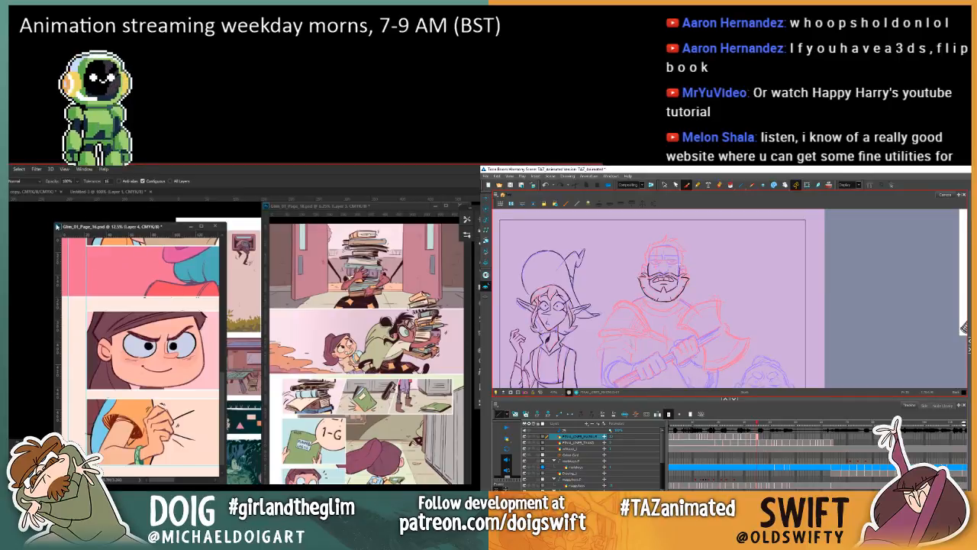
left_click_drag(53, 222, 0, 199)
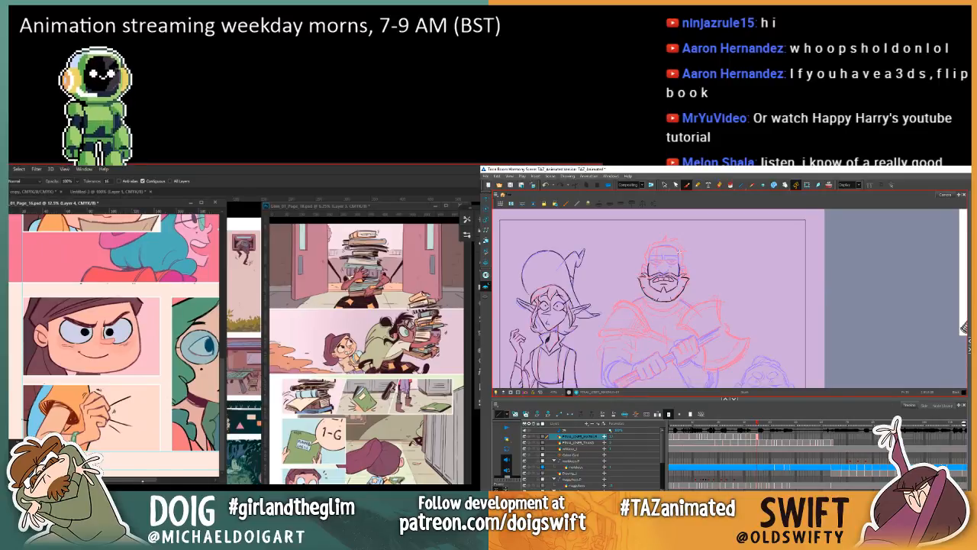
scroll(115, 344, "up", 3)
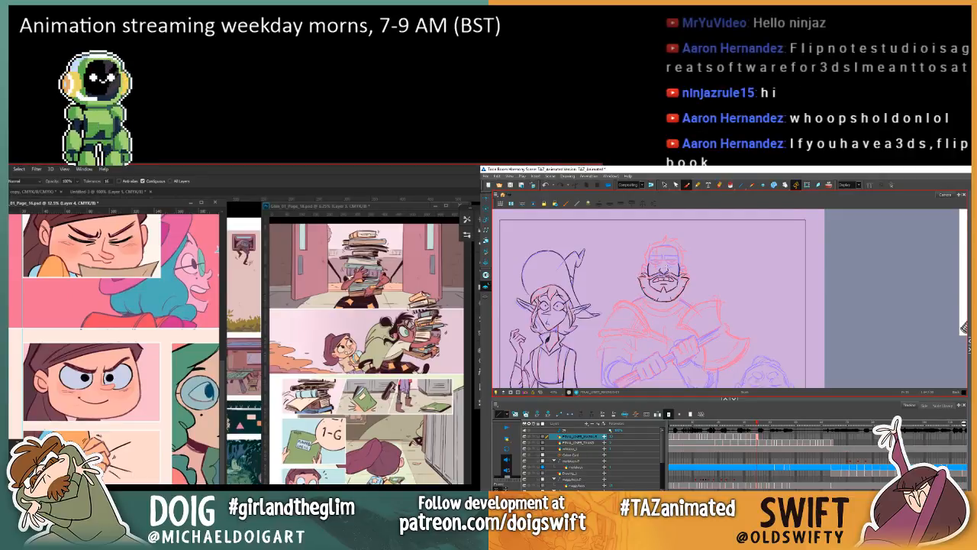
Step: Select the warrior's inked nose in Harmony, and open the recent file Glim_Overview.psd in Photoshop, zoomed out to 8.33%
left_click(664, 184)
left_click(10, 168)
left_click(666, 267)
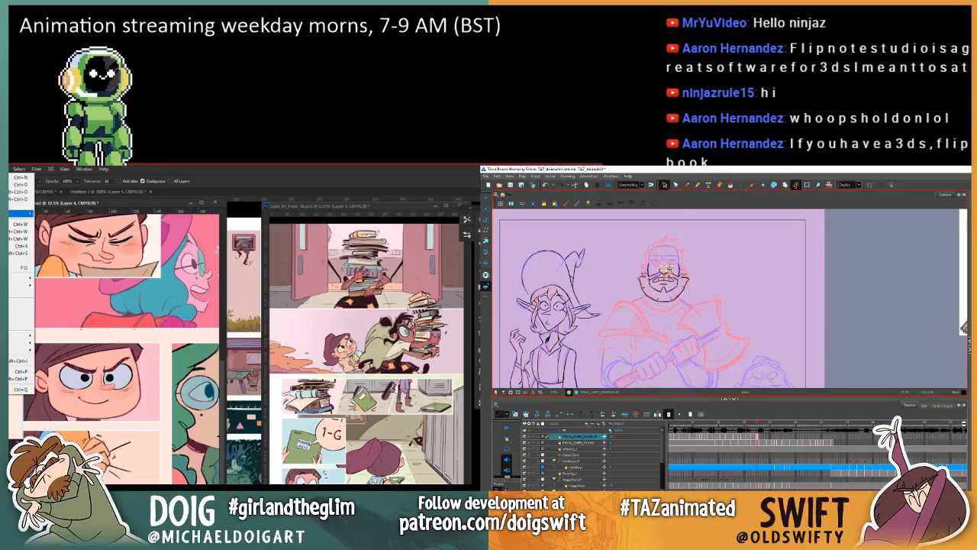
mouse_move(21, 213)
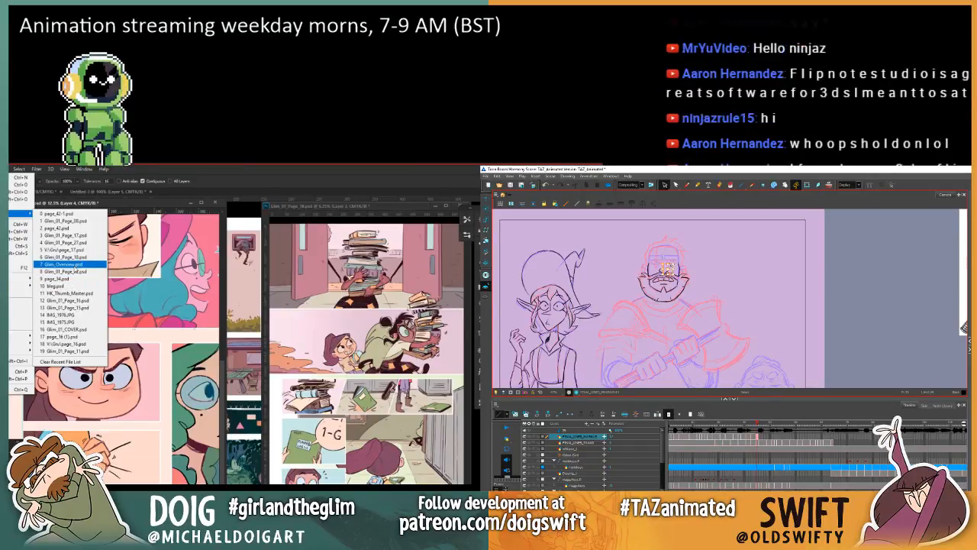
left_click(77, 264)
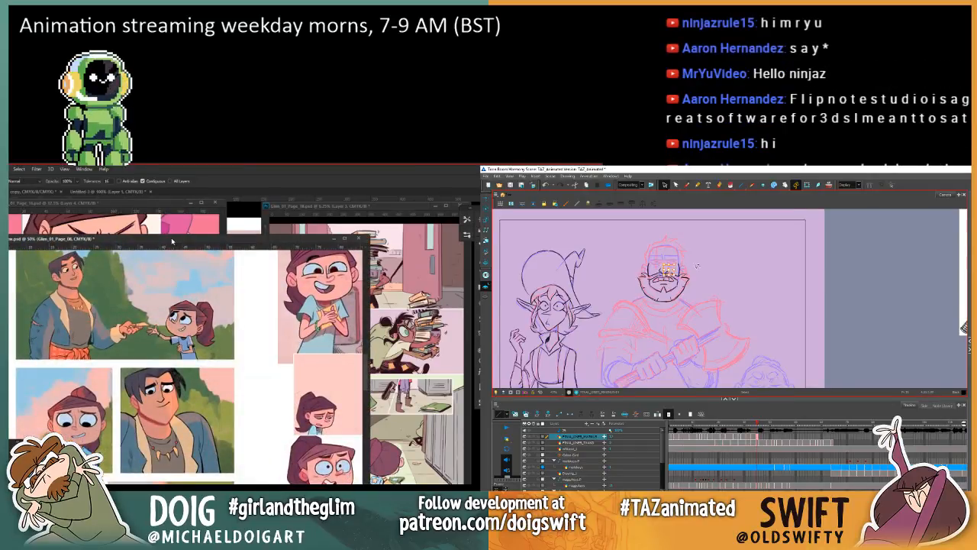
key("ctrl+minus")
key("ctrl+minus")
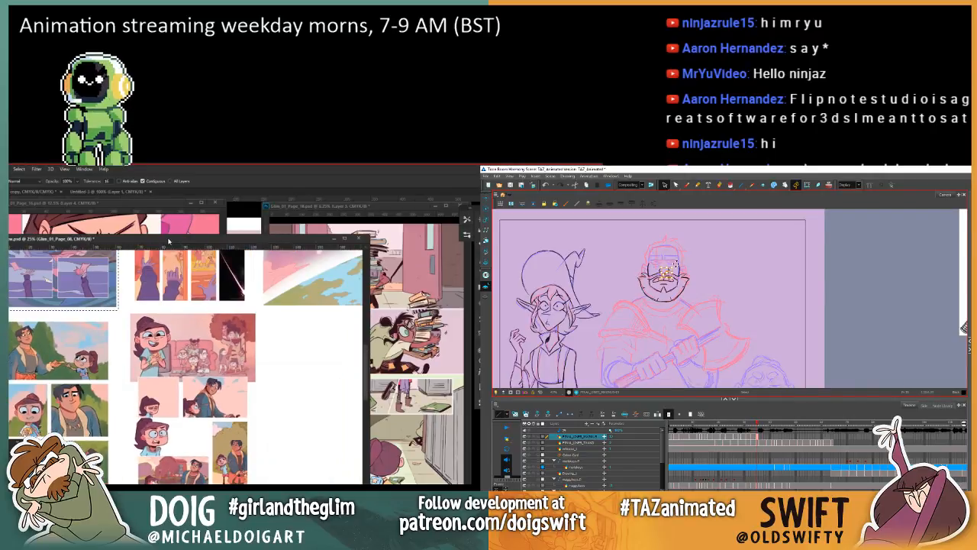
key("ctrl+minus")
key("ctrl+minus")
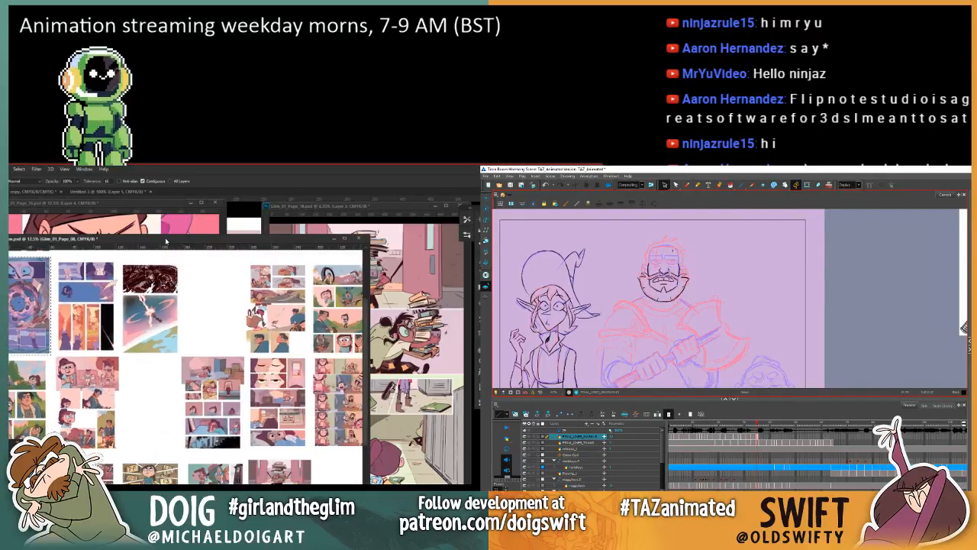
key("ctrl+minus")
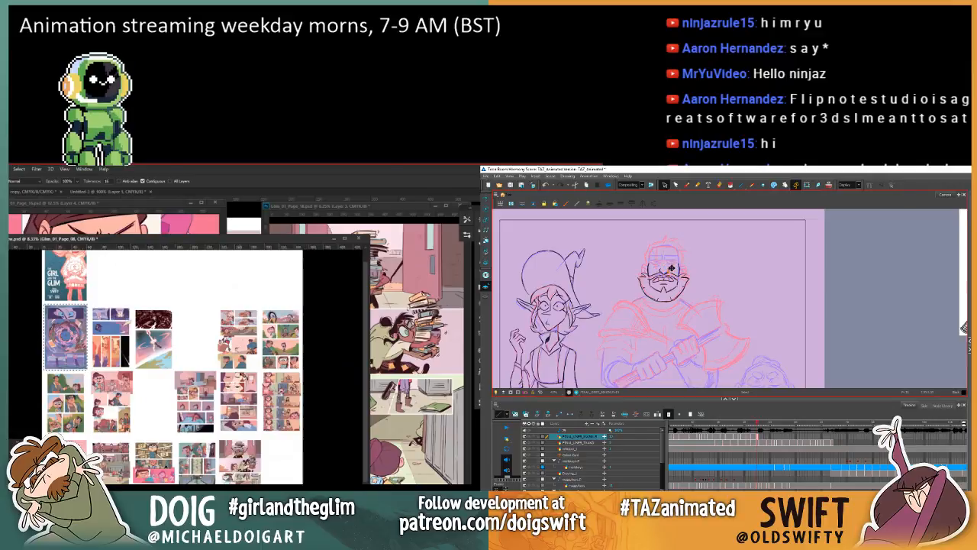
Step: Clear the marquee selection and pick the Glim_01_Page_18 artwork in the overview with the Move tool
key("ctrl+d")
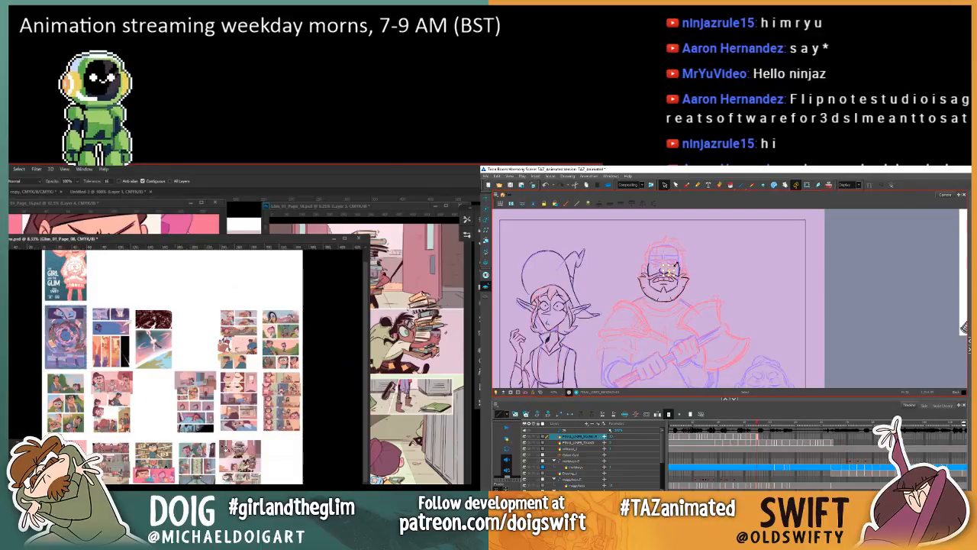
key("v")
left_click(240, 462, "ctrl")
key(".")
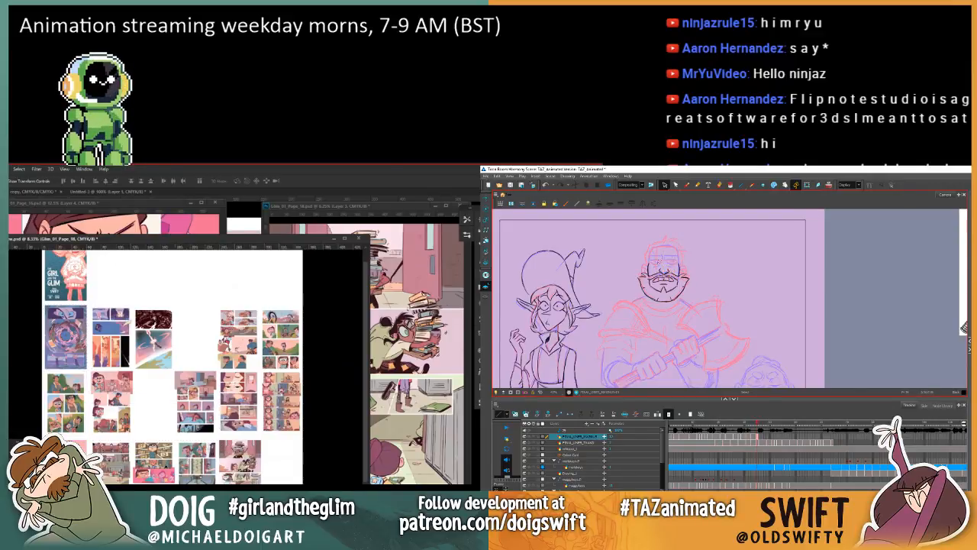
Step: Place the page 19 file, Glim_01_Page_19.psb, into the overview document
key("alt+f")
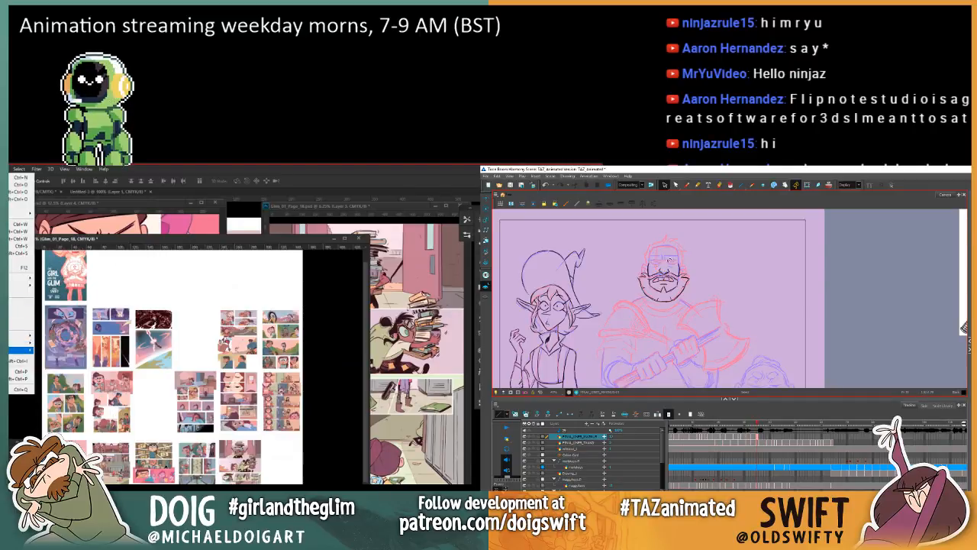
key(".")
key("Return")
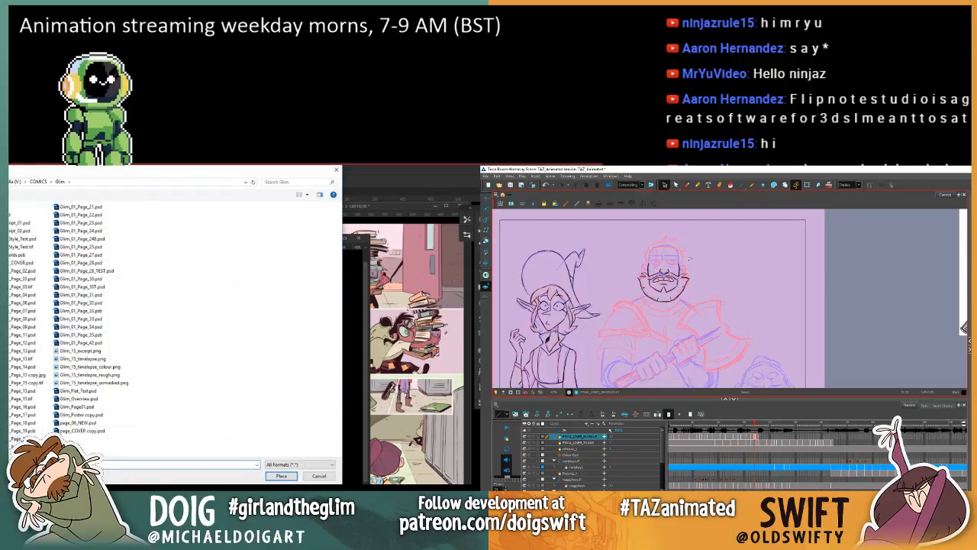
left_click(23, 432)
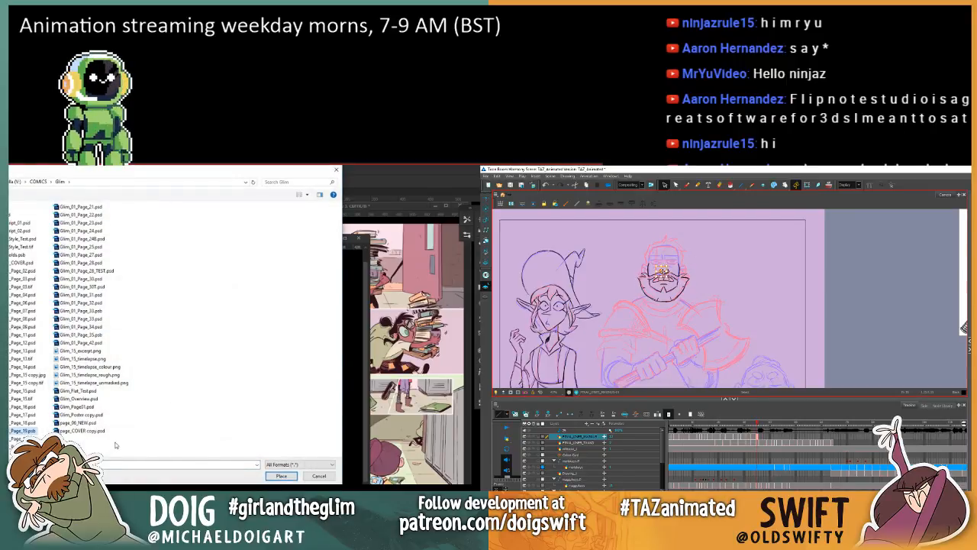
left_click(281, 475)
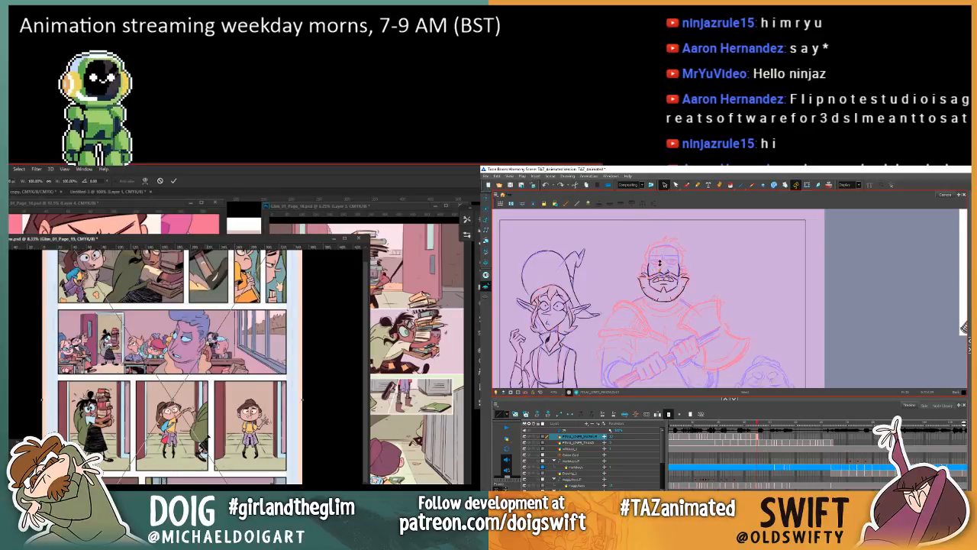
Step: In Harmony, check the warrior's nose against the previous drawing
key("comma")
key("period")
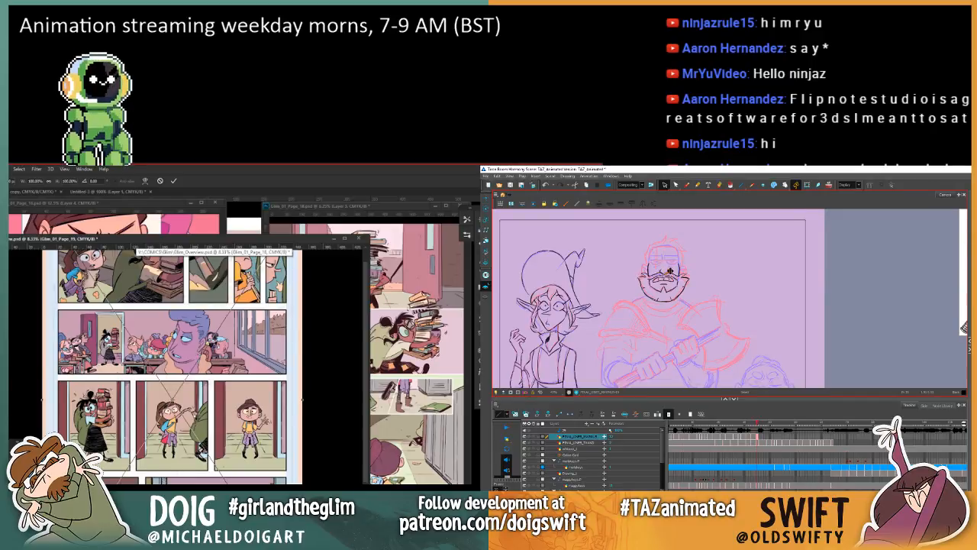
Step: Commit page 19 at thumbnail size in the overview and move it into the free slot ending the lowest row
key("Return")
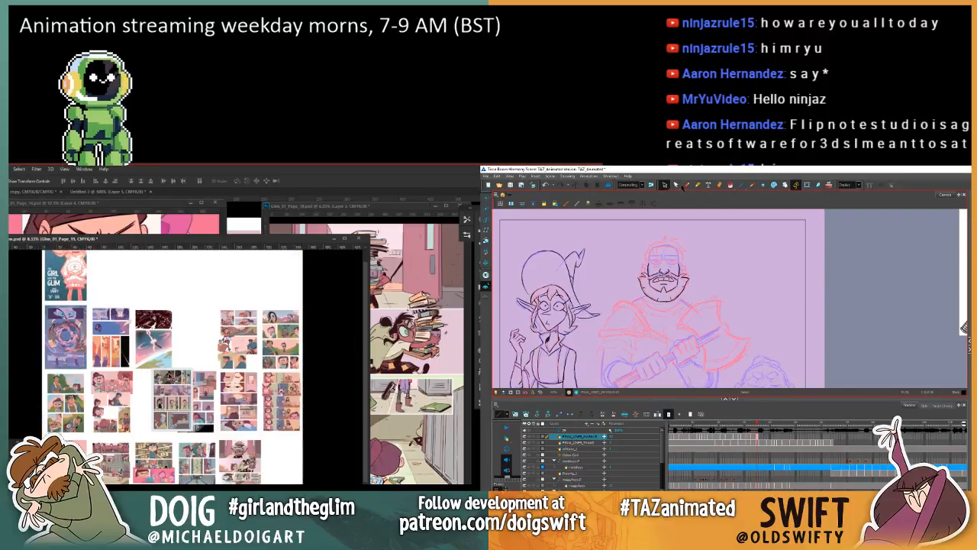
mouse_move(158, 371)
left_mouse_down()
mouse_move(198, 413)
mouse_move(259, 420)
left_mouse_up()
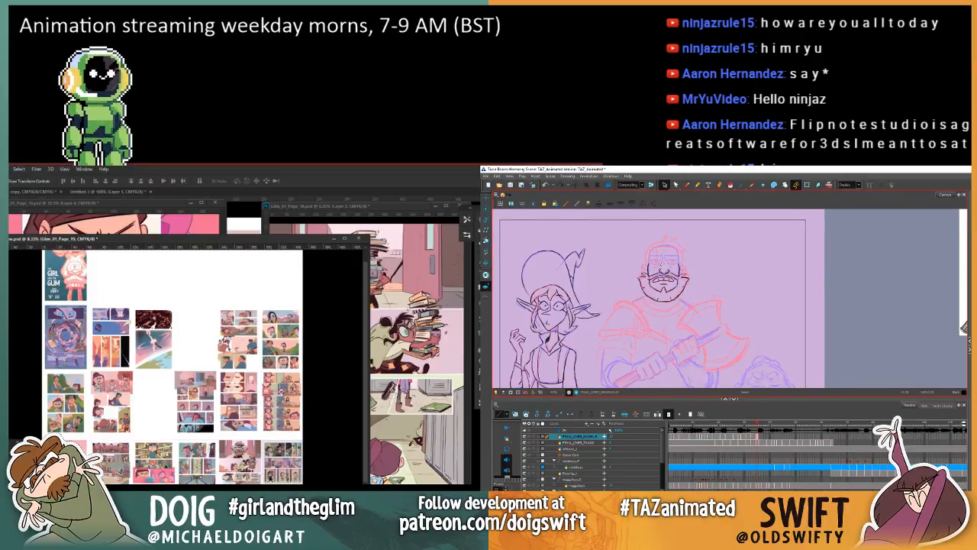
Step: Place the page 20 file, Glim_01_Page_20, into the overview document
left_click(9, 169)
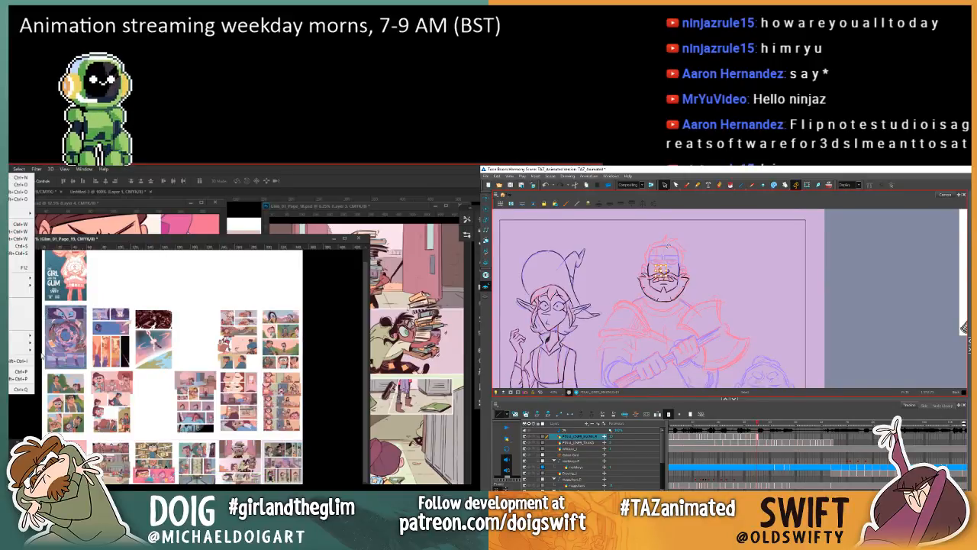
mouse_move(10, 352)
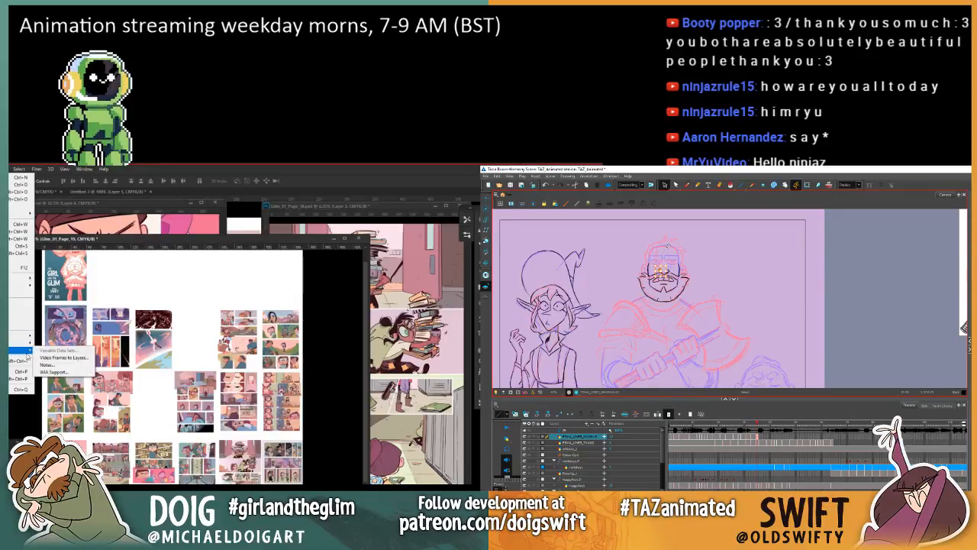
left_click(21, 318)
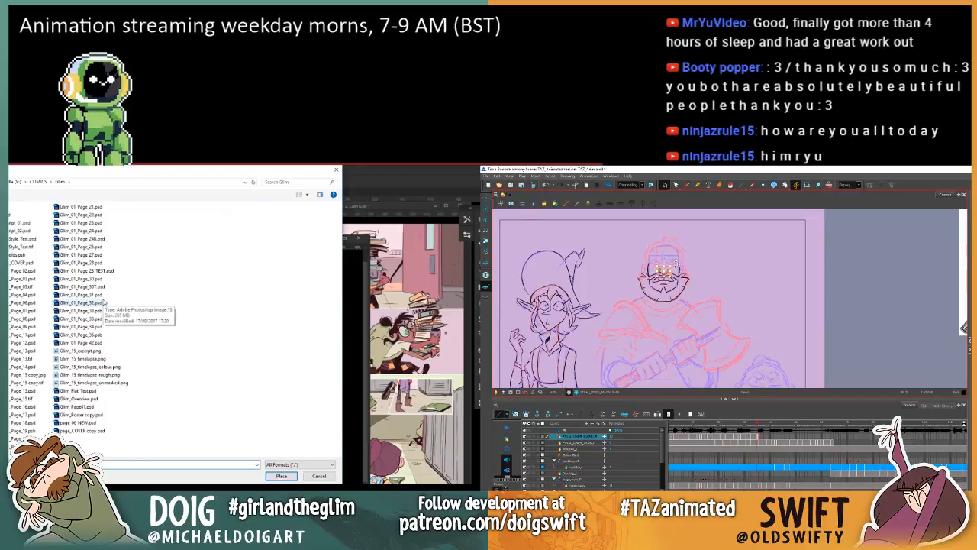
left_click(281, 476)
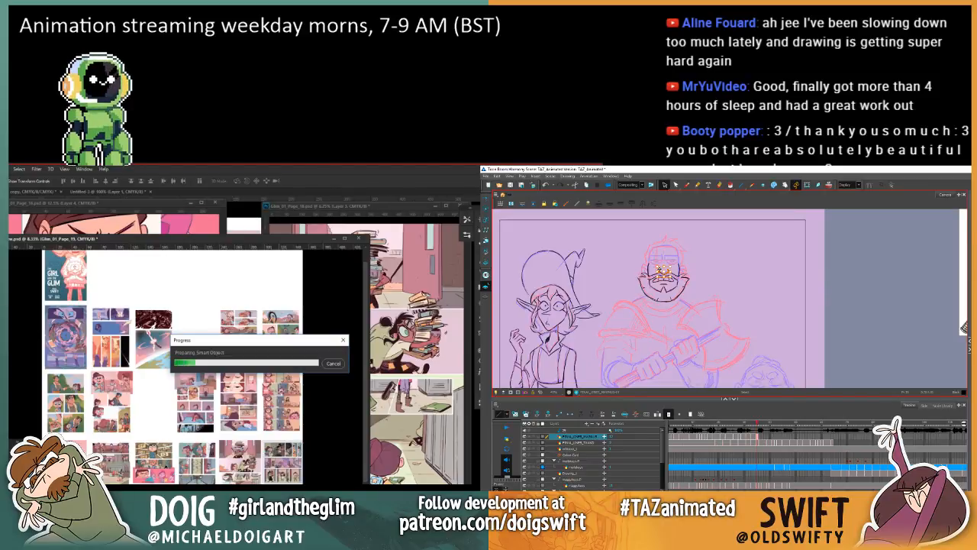
Step: In Harmony, compare the warrior's nose and face with the previous drawing, and activate the Brush tool
key("comma")
key("period")
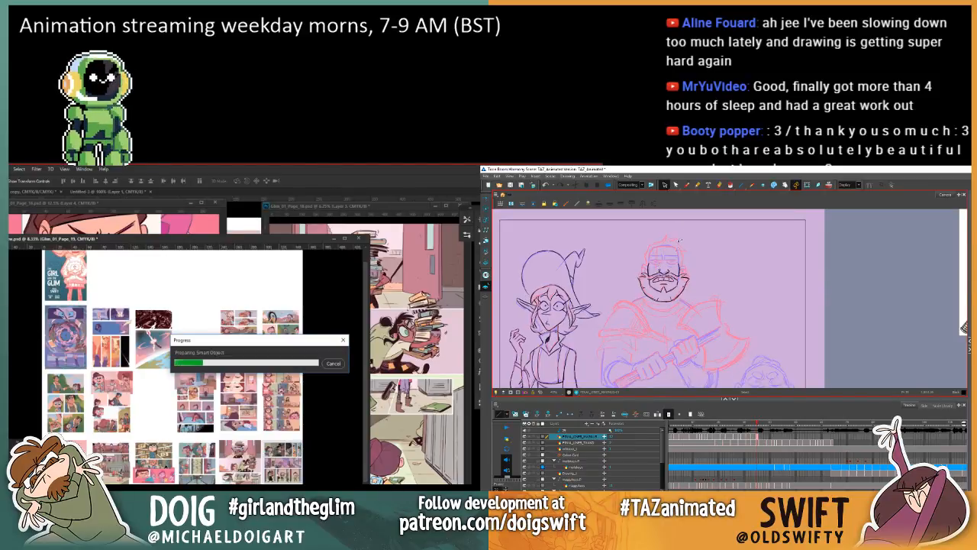
key("comma")
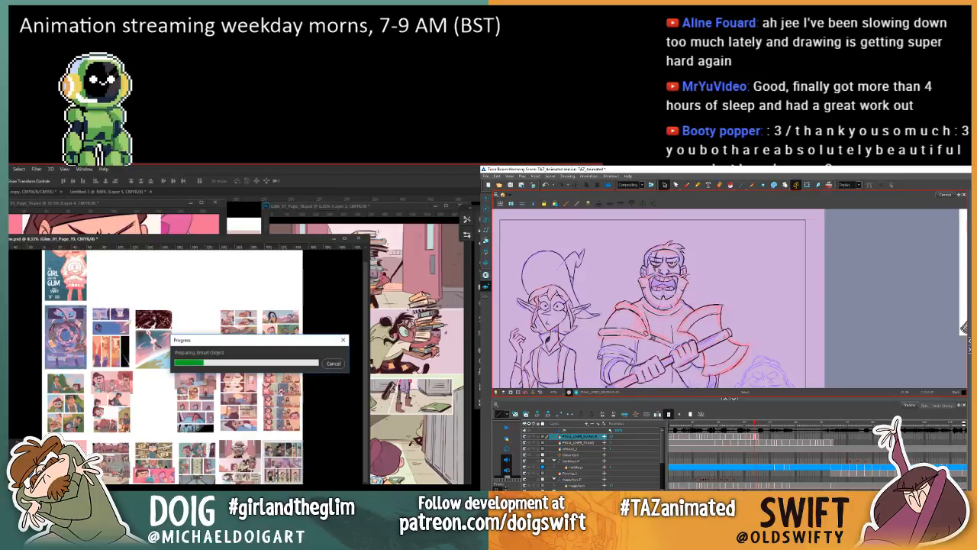
key("period")
key("comma")
key("period")
key("comma")
key("period")
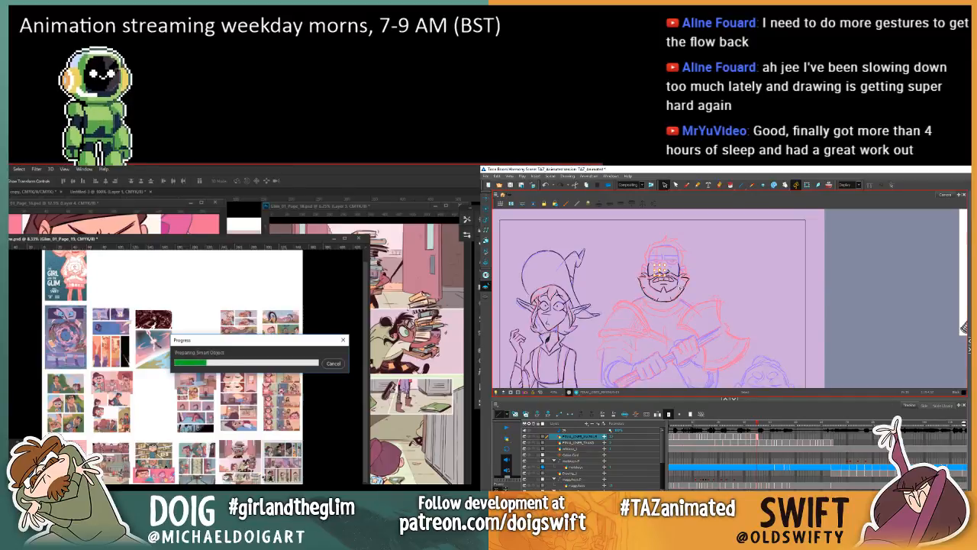
key("comma")
key("period")
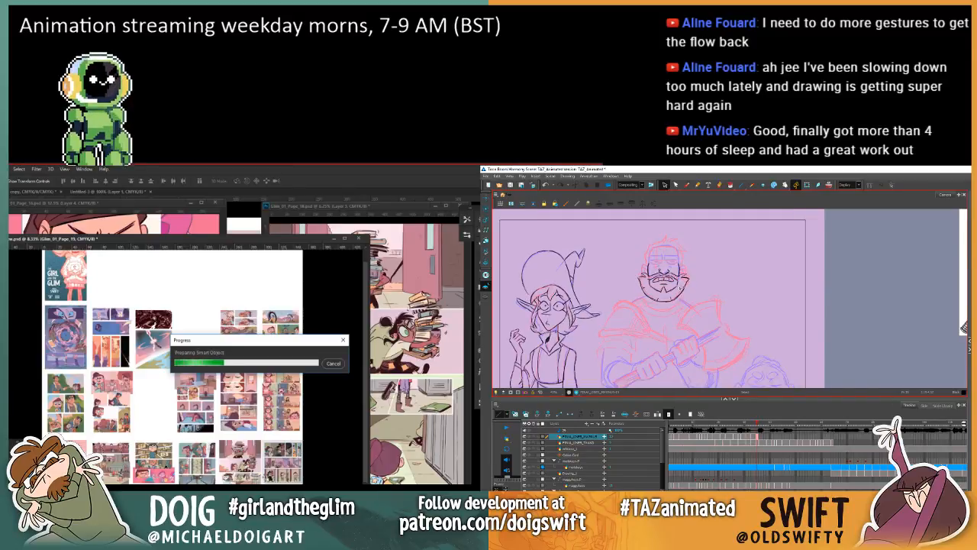
left_click(685, 185)
key("comma")
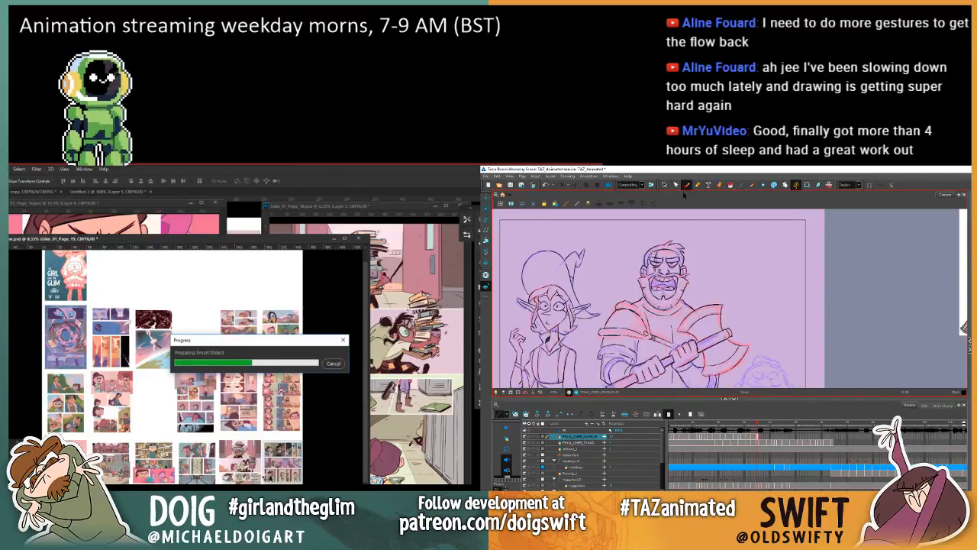
key("period")
key("comma")
key("period")
key("comma")
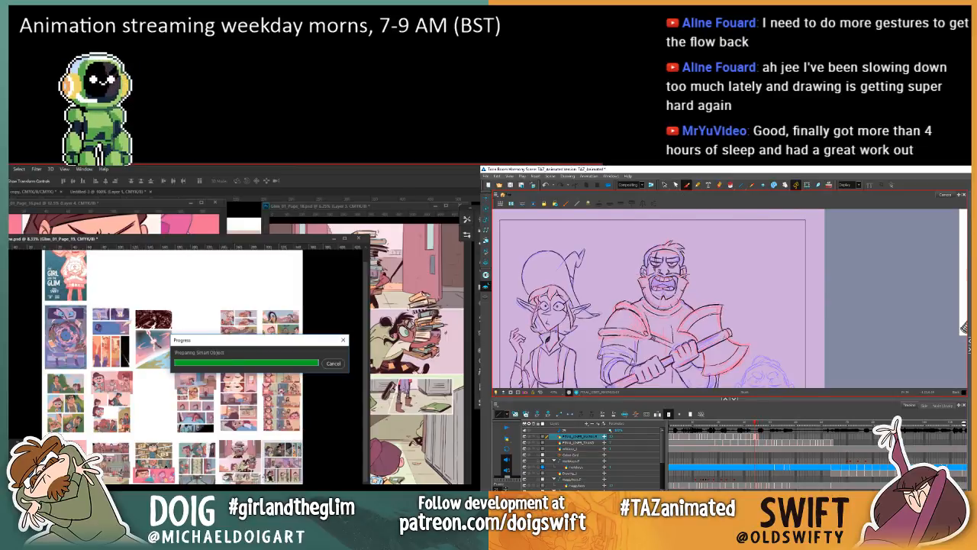
key("period")
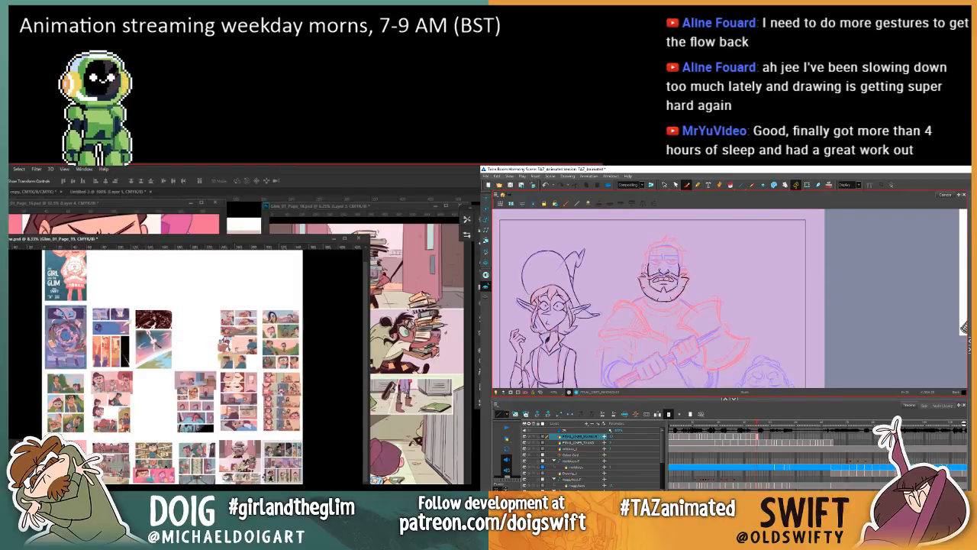
Step: Shrink page 20 to thumbnail size in the Photoshop overview, while checking the warrior's head against the previous drawing in Harmony
key("ctrl+t")
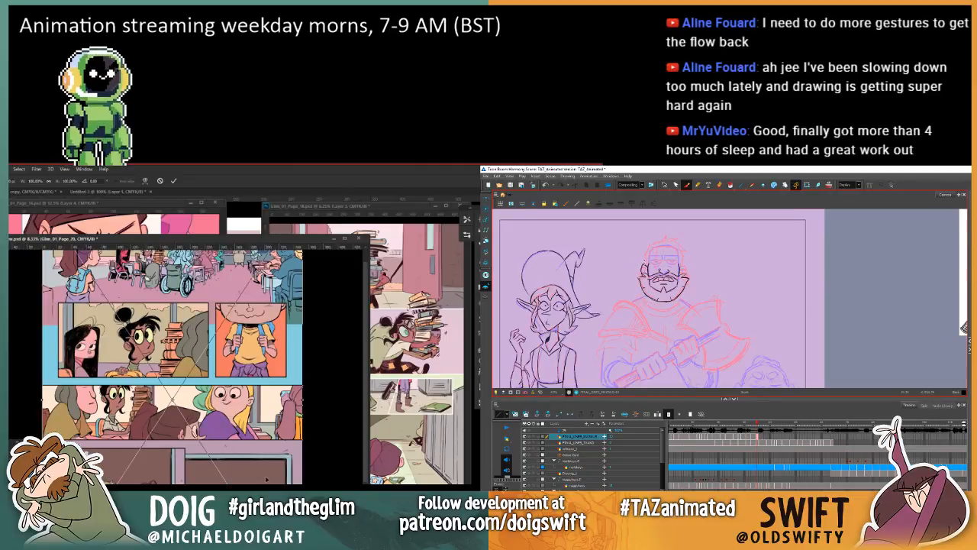
key("comma")
key("period")
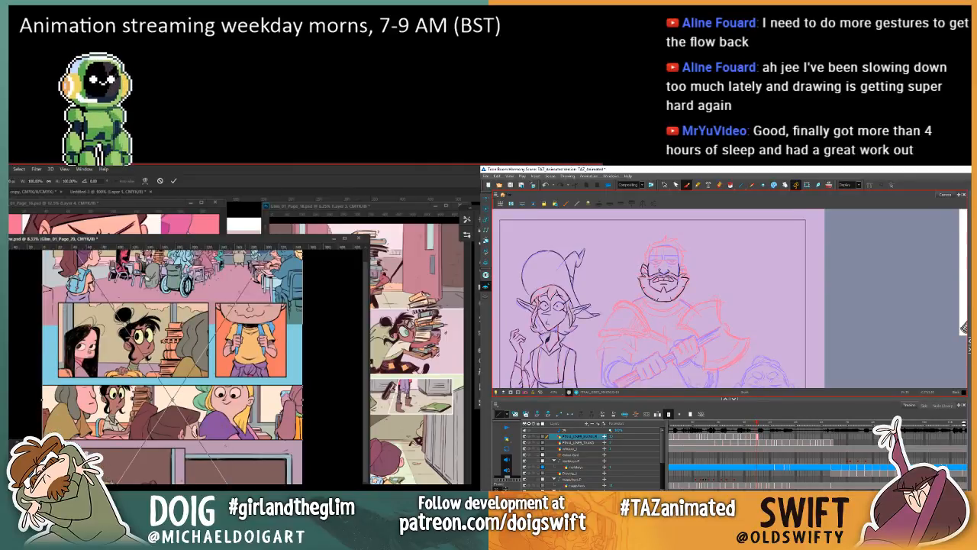
key("Return")
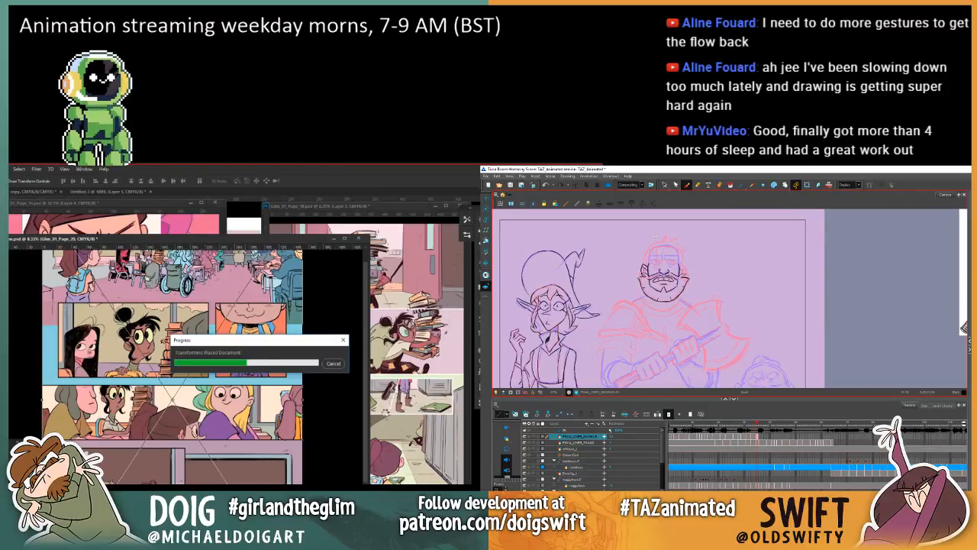
key("period")
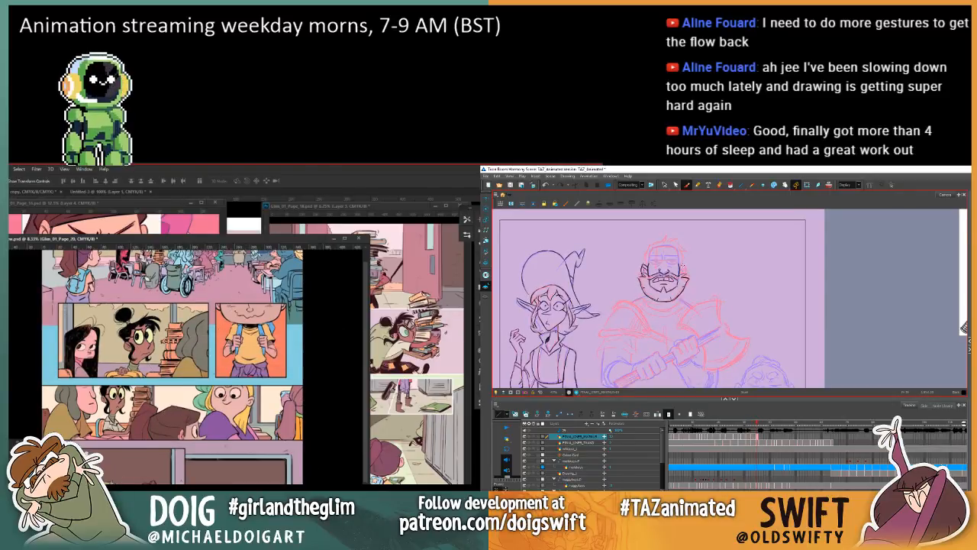
key("comma")
key("period")
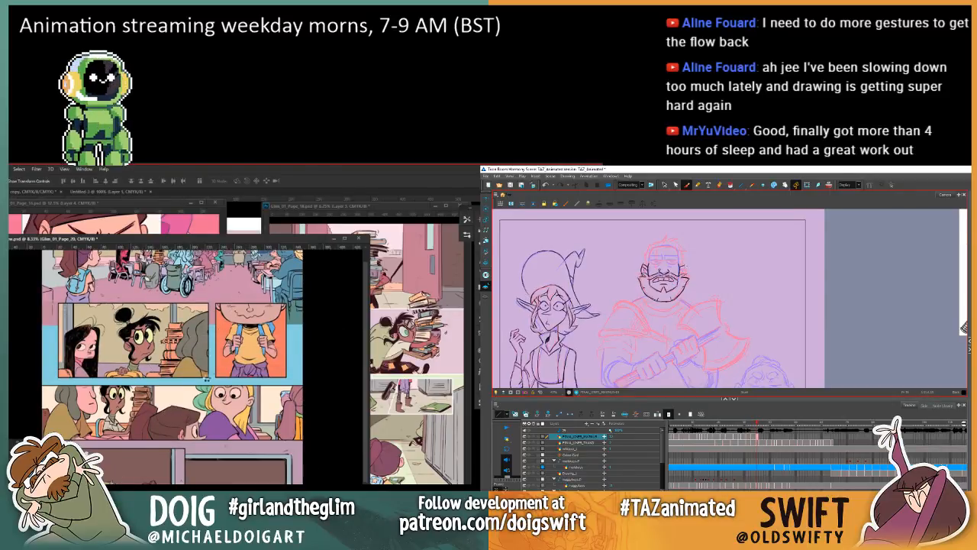
key("Return")
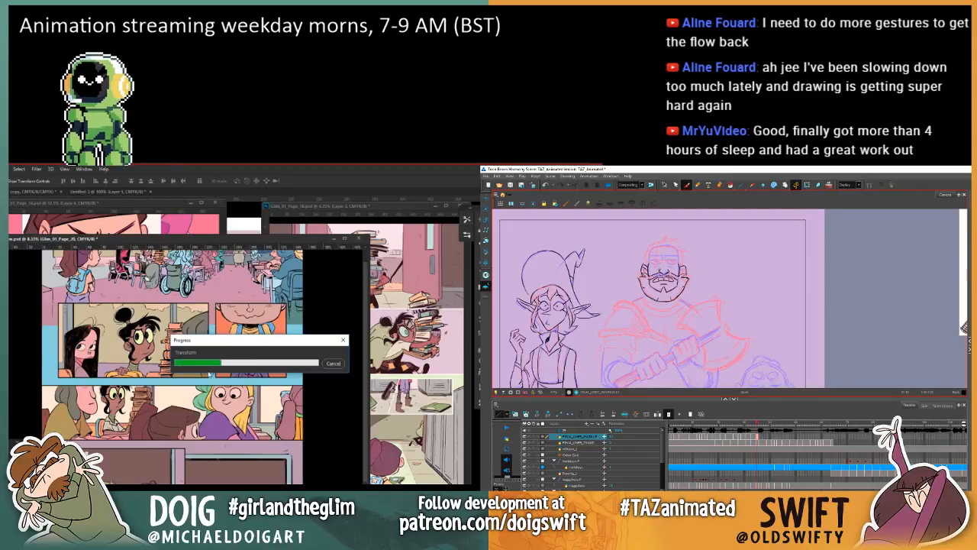
key("comma")
key("period")
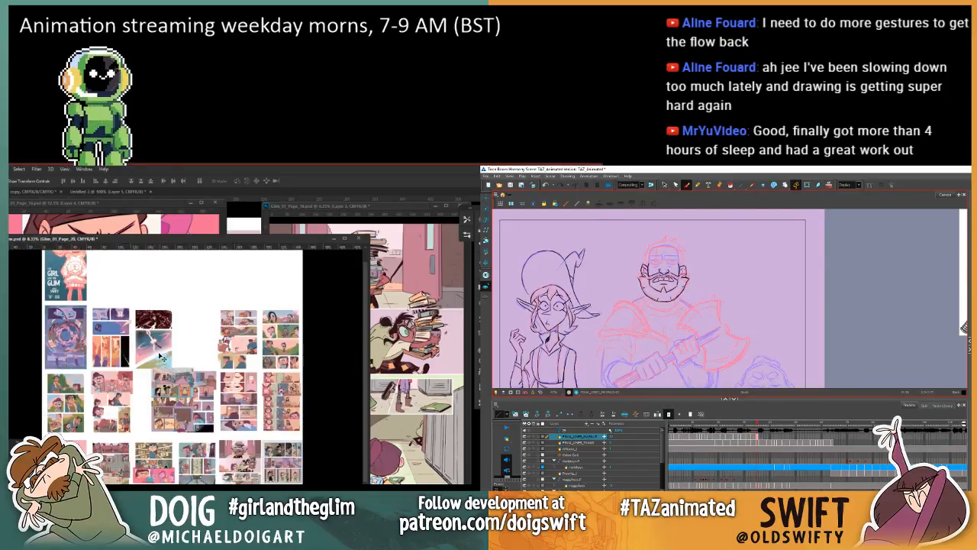
Step: Move the page 20 thumbnail to the start of a new row in the overview, aligned with the first column
mouse_move(161, 356)
left_mouse_down()
mouse_move(177, 404)
mouse_move(205, 428)
mouse_move(196, 477)
mouse_move(121, 480)
left_mouse_up()
key("comma")
key("period")
left_click(665, 185)
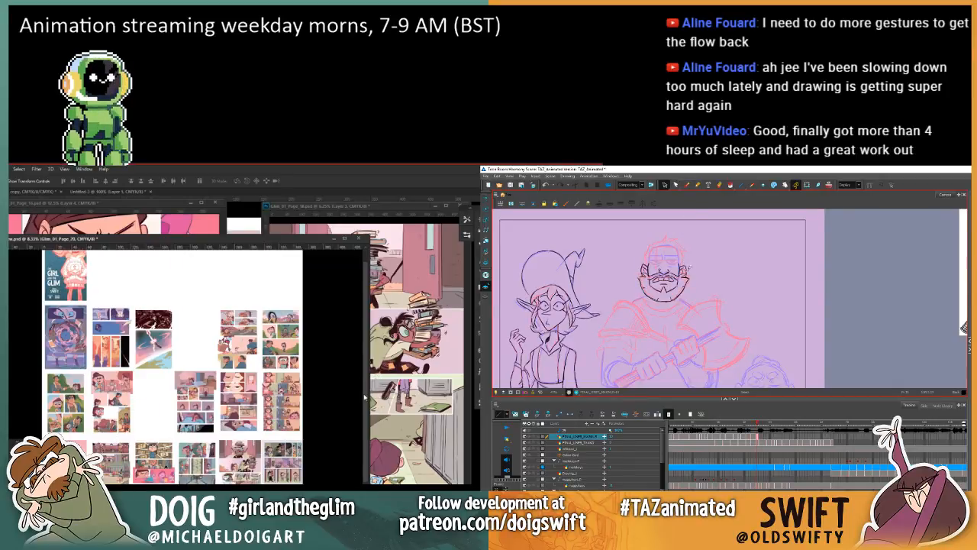
scroll(364, 395, "down", 3)
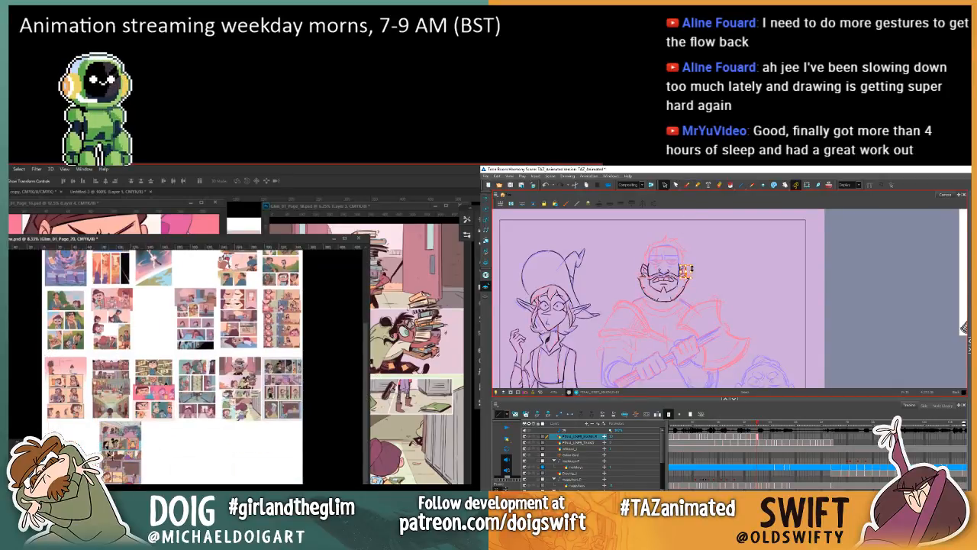
left_click_drag(112, 458, 59, 460)
left_click(693, 265)
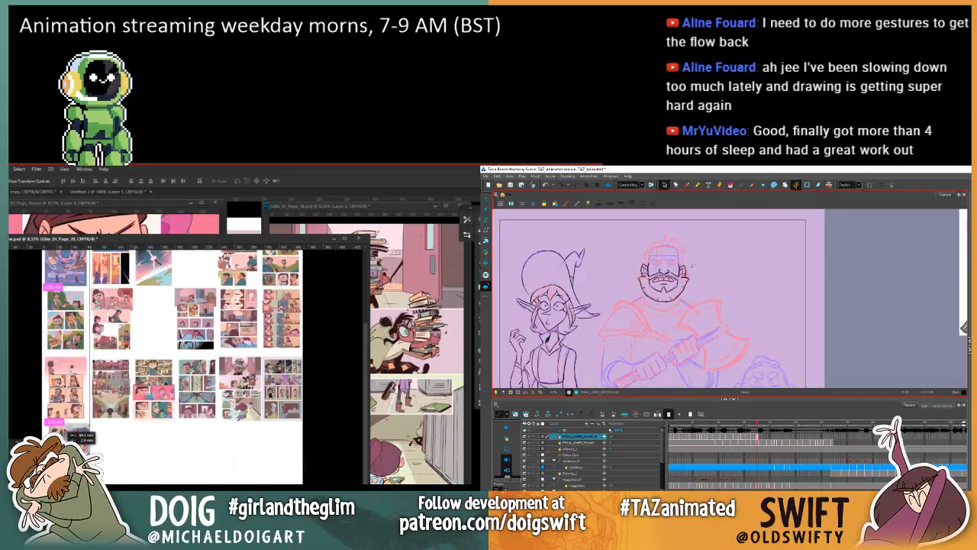
key("comma")
left_click_drag(64, 429, 64, 429)
Step: Activate the Brush tool in Harmony and check the warrior's inked ears and head against the previous drawing
left_click(687, 186)
key("period")
key("comma")
key("period")
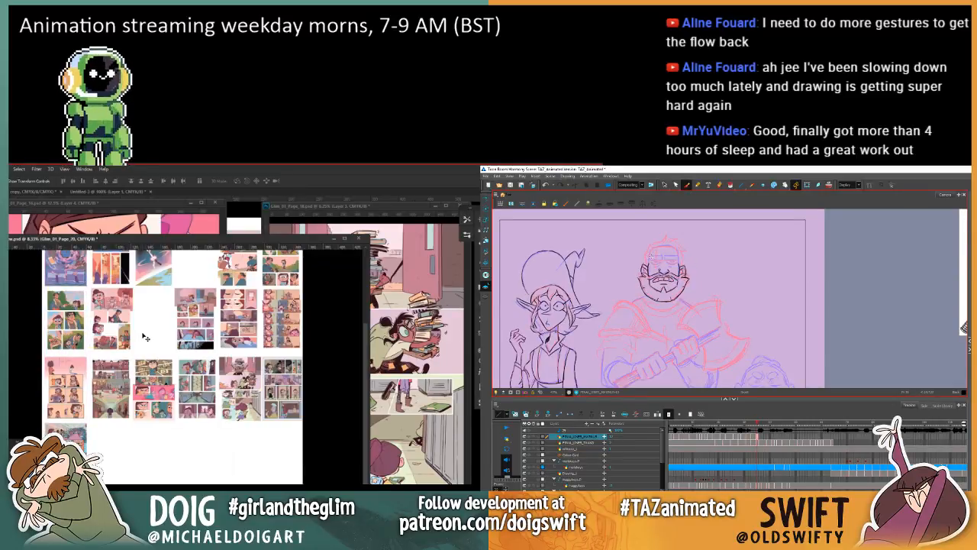
Step: Place the page 21 file, Glim_01_Page_21.psd, into the Photoshop overview document
left_click(9, 170)
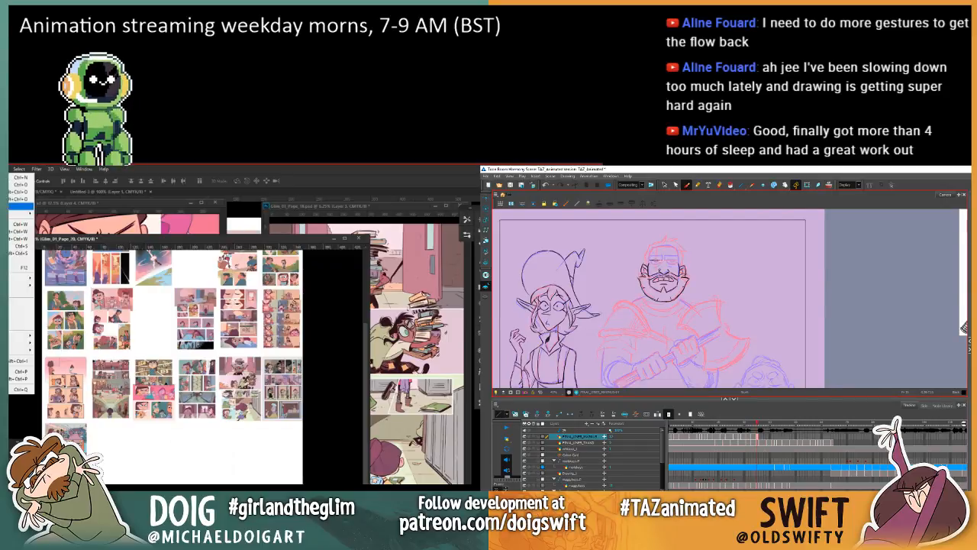
left_click(16, 317)
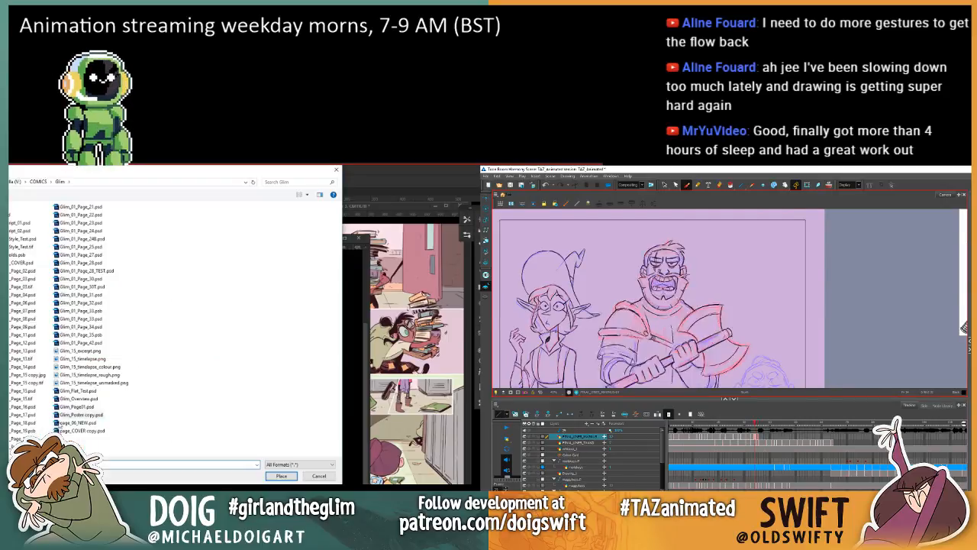
left_click(81, 210)
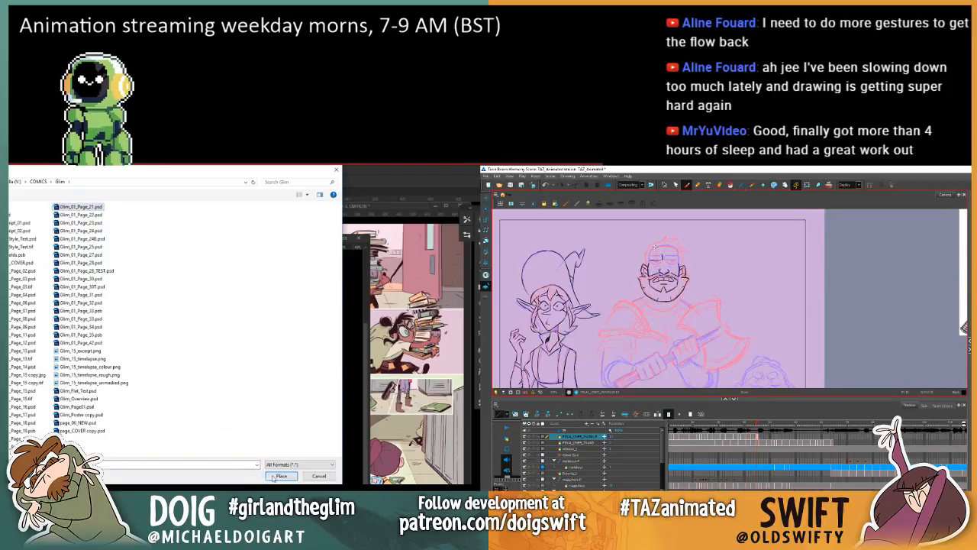
left_click(279, 475)
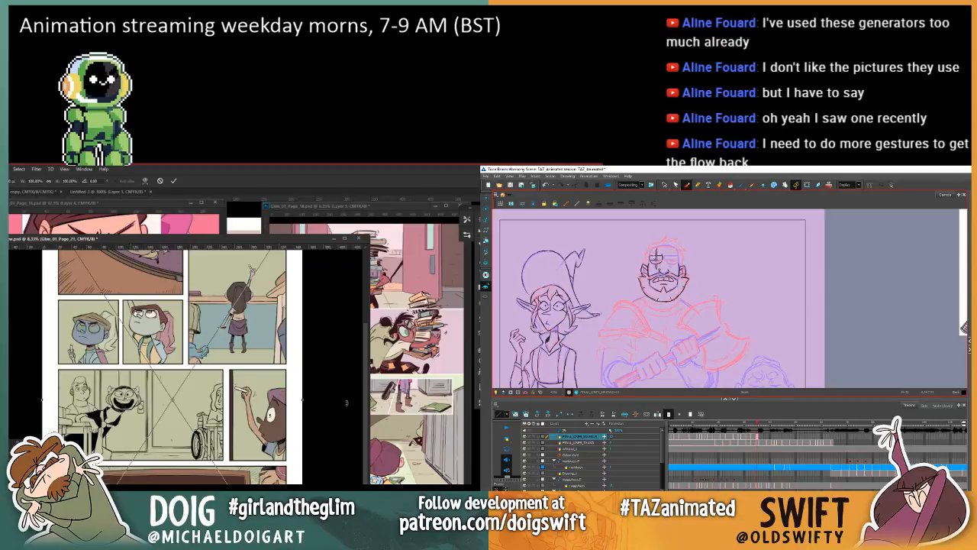
Step: Commit page 21 at thumbnail size and move it beside page 20 in the second slot of the new row
scroll(365, 418, "up", 5)
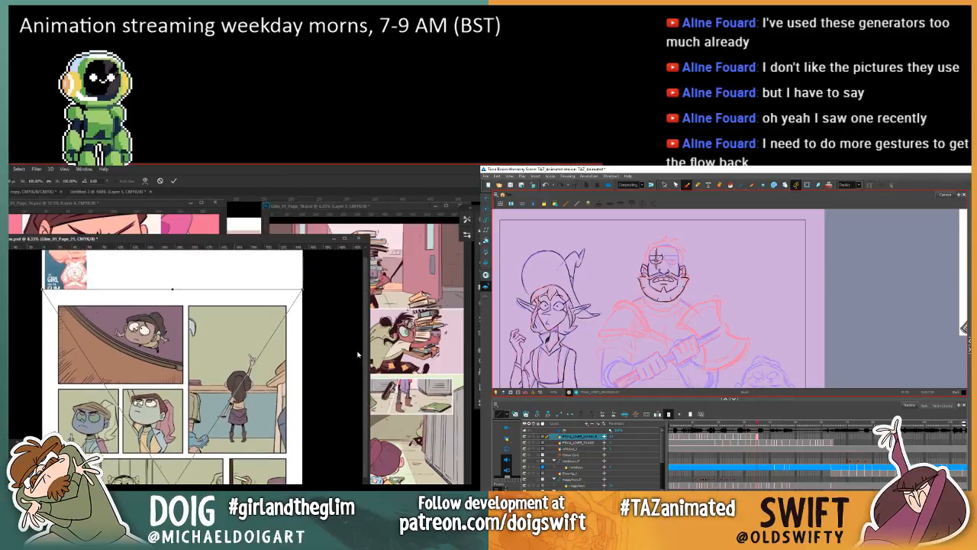
scroll(352, 337, "down", 5)
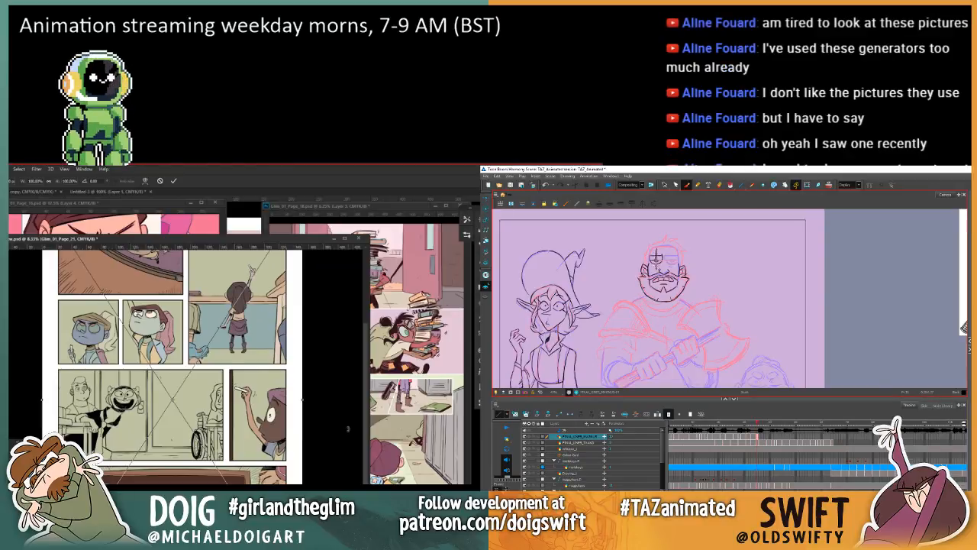
scroll(347, 416, "up", 1)
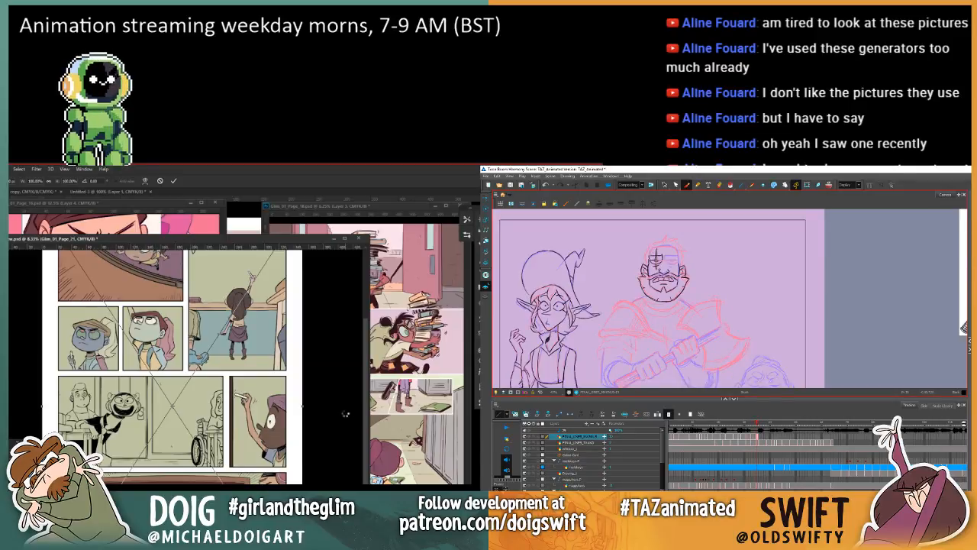
key("Return")
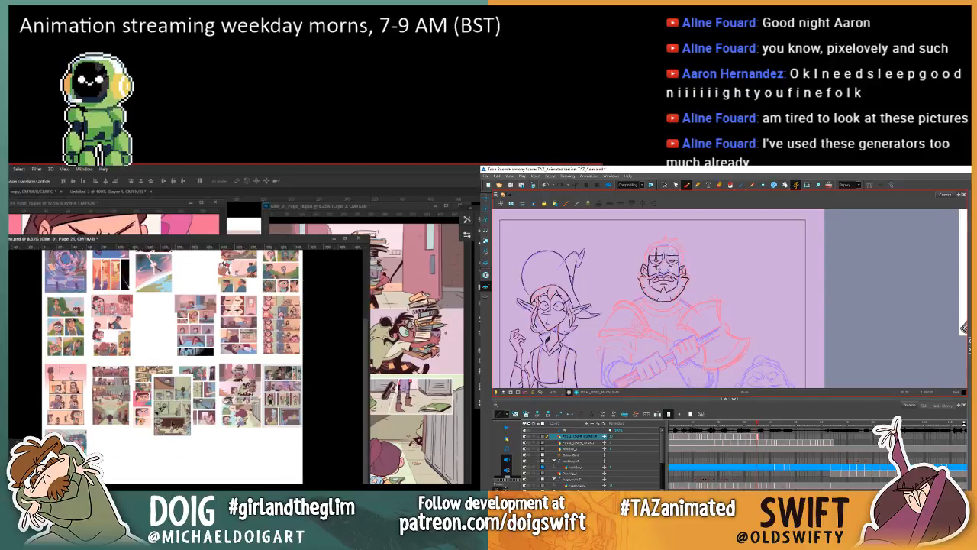
mouse_move(176, 407)
left_mouse_down()
mouse_move(169, 424)
mouse_move(109, 469)
mouse_move(113, 462)
left_mouse_up()
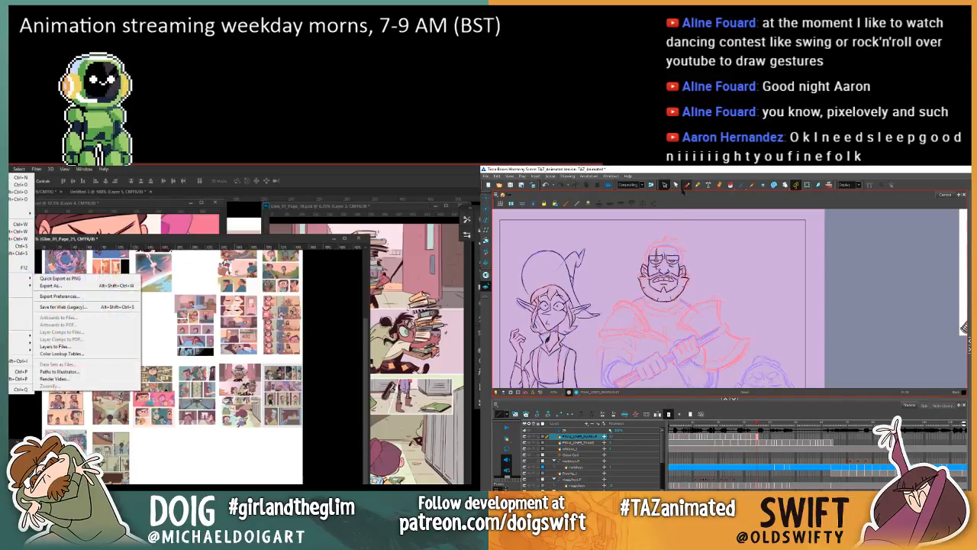
Step: Place the page 22 file, Glim_01_Page_22.psd, into the Photoshop overview document
mouse_move(10, 349)
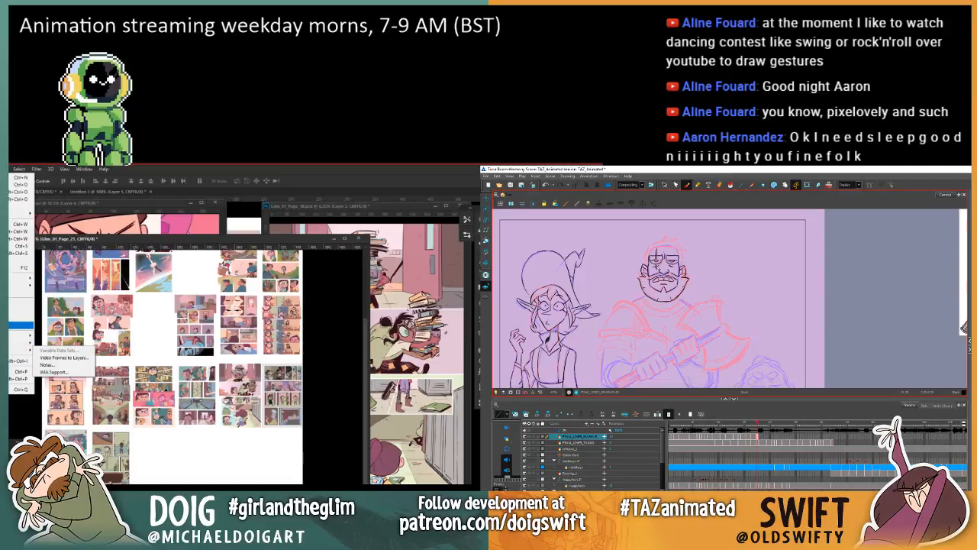
left_click(17, 323)
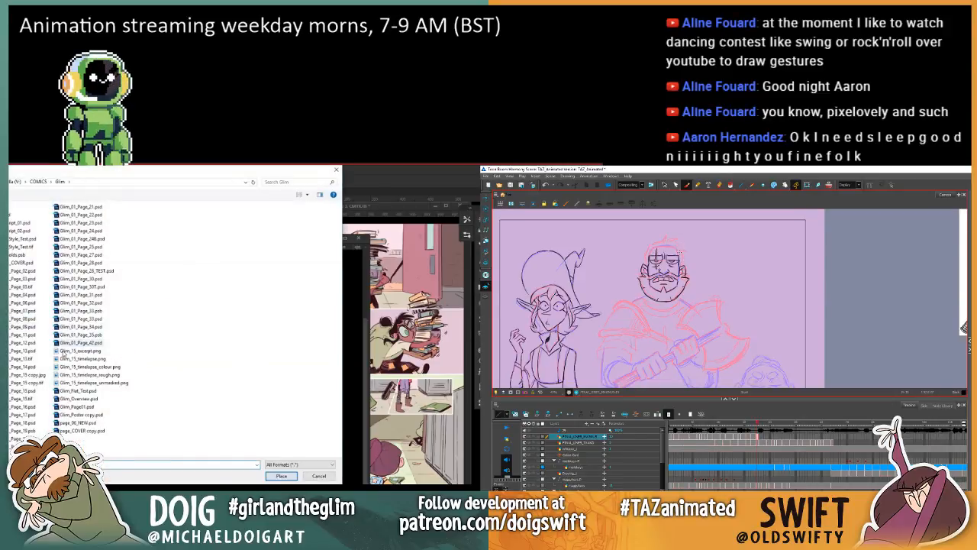
left_click(84, 215)
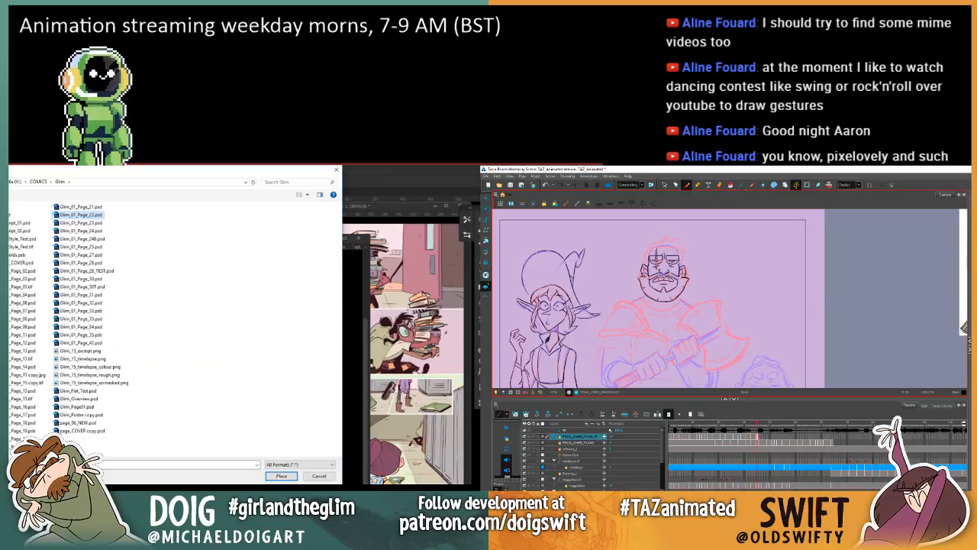
left_click(276, 476)
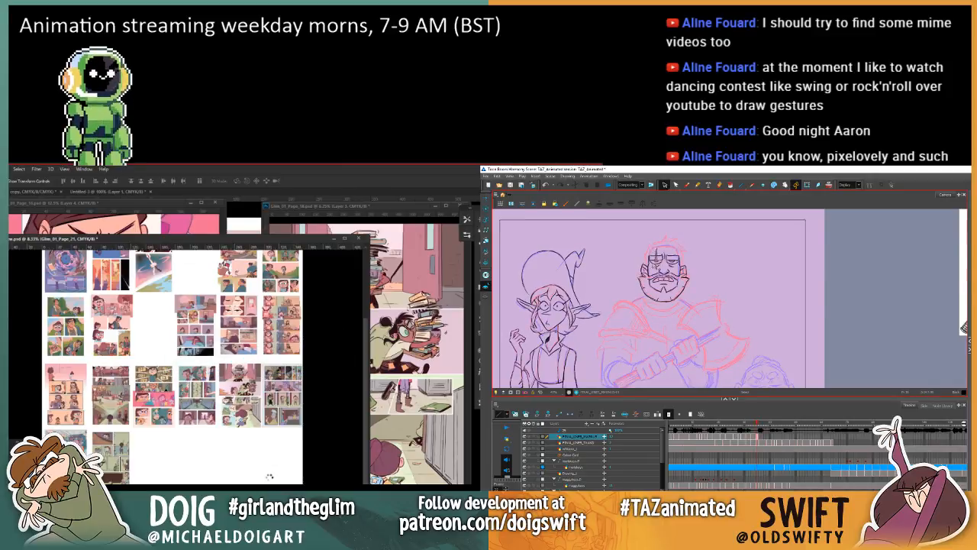
Step: Delete the selected ink strokes at both of the warrior's ears in Harmony and reactivate the Brush tool
mouse_move(651, 264)
left_mouse_down()
mouse_move(639, 262)
mouse_move(651, 266)
left_mouse_up()
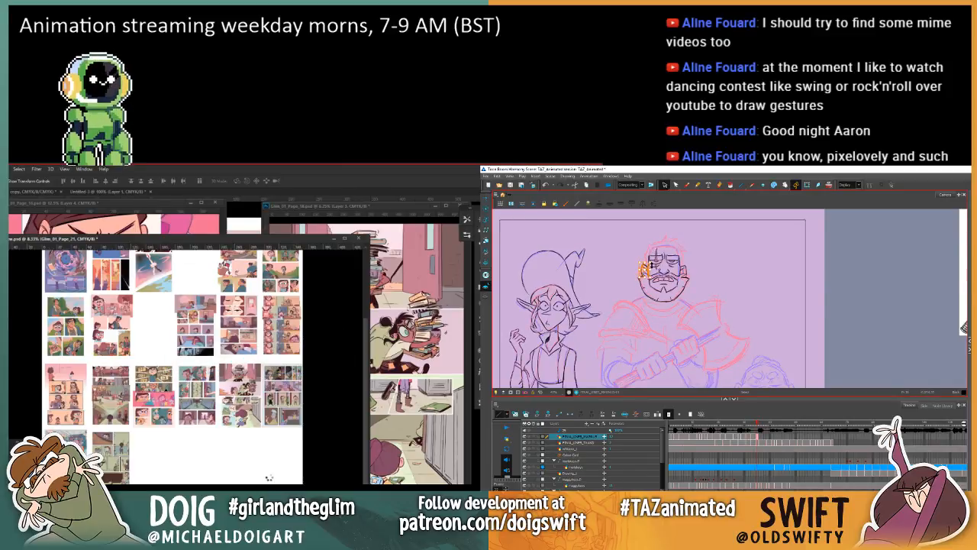
key("Delete")
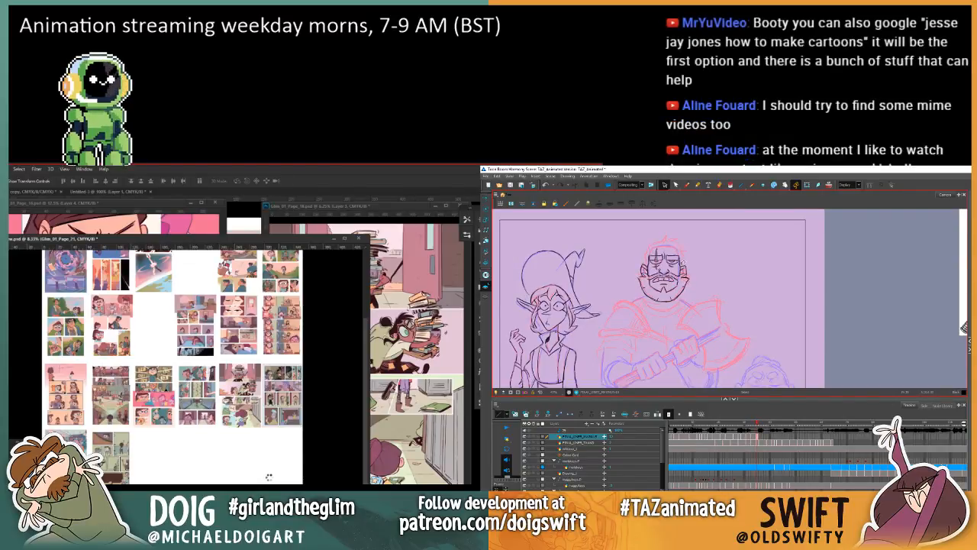
left_click_drag(679, 261, 692, 265)
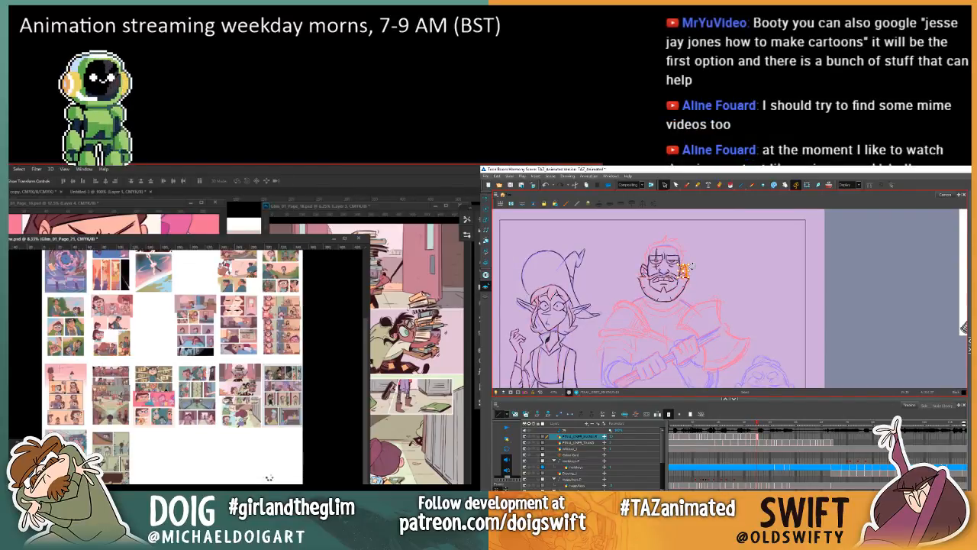
key("Delete")
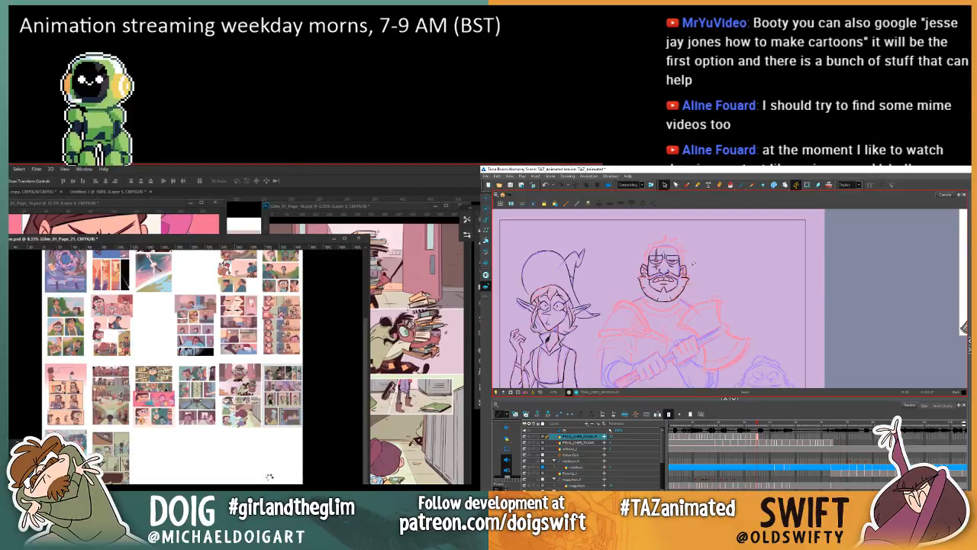
left_click(686, 186)
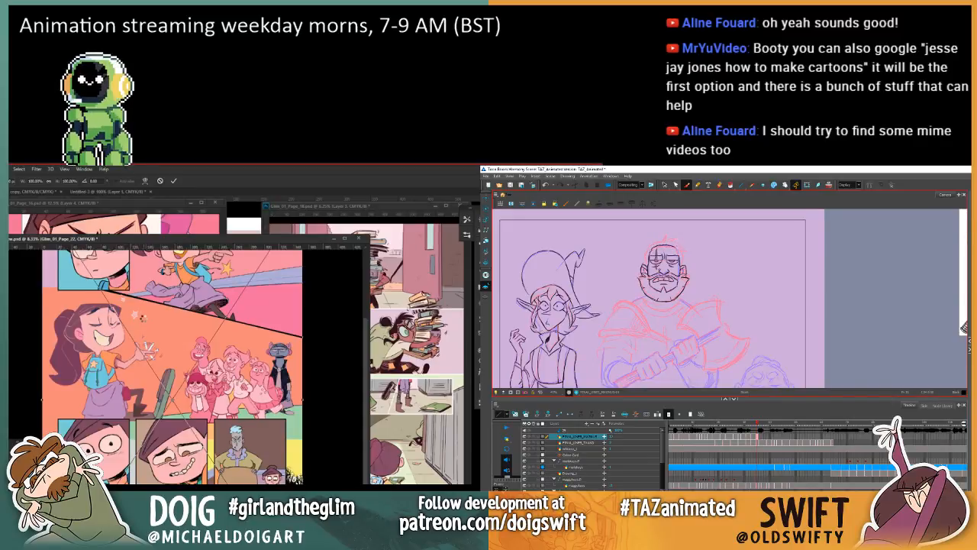
Step: Commit page 22 at thumbnail size in Photoshop and move it beside page 21 in the third slot of the new row
key("Return")
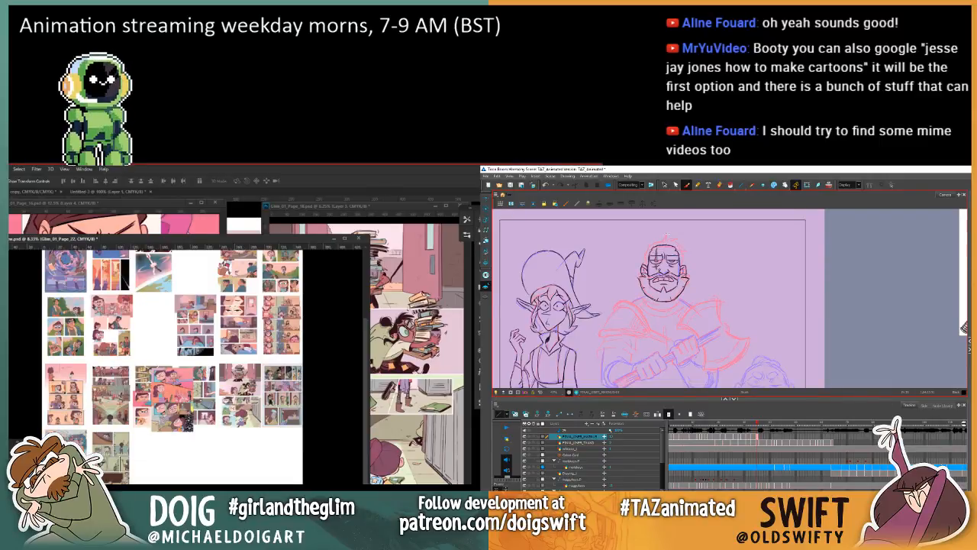
key("comma")
key("period")
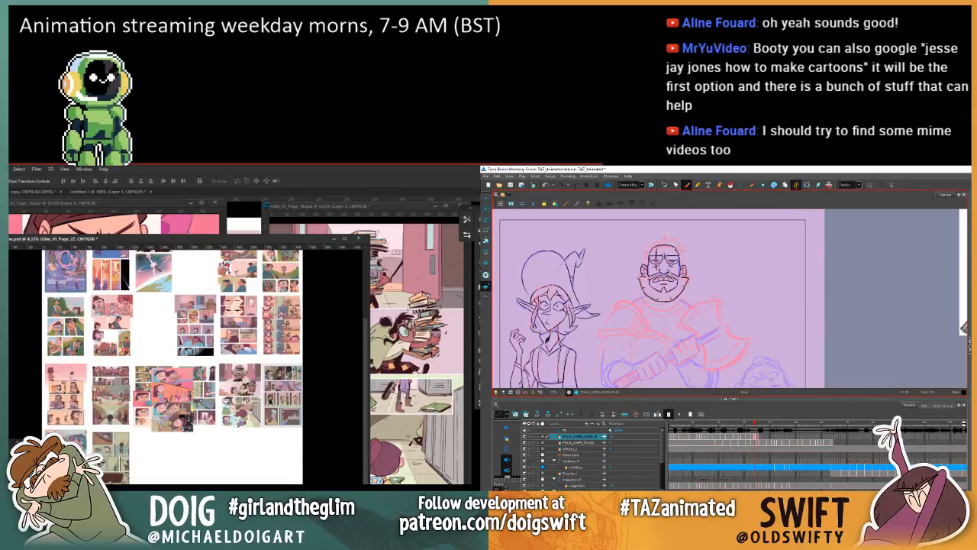
key("comma")
key("period")
left_click_drag(184, 401, 165, 460)
Step: Flip between neighbouring drawings in Harmony to compare the warrior's head and hair with the earlier poses
key("comma")
key("period")
key("comma")
key("period")
key("comma")
key("period")
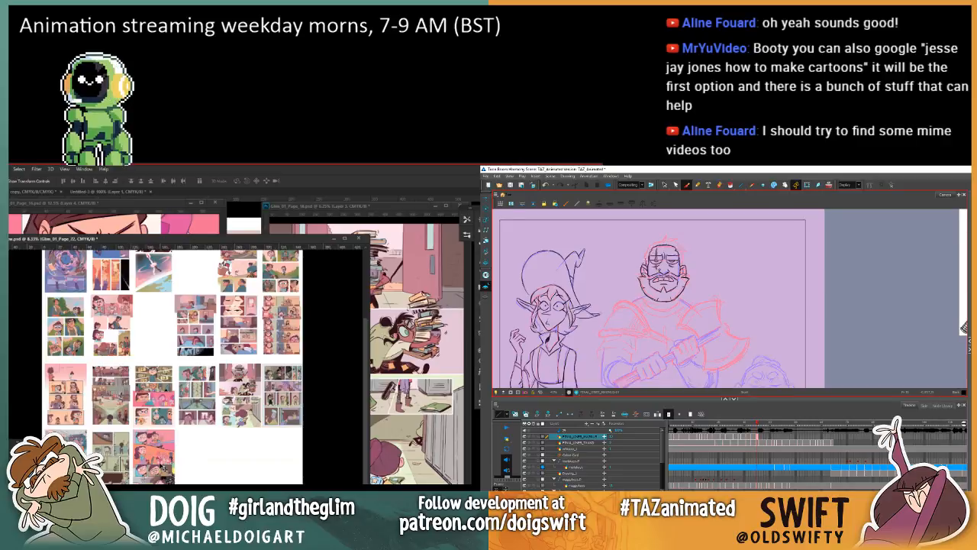
key("comma")
key("period")
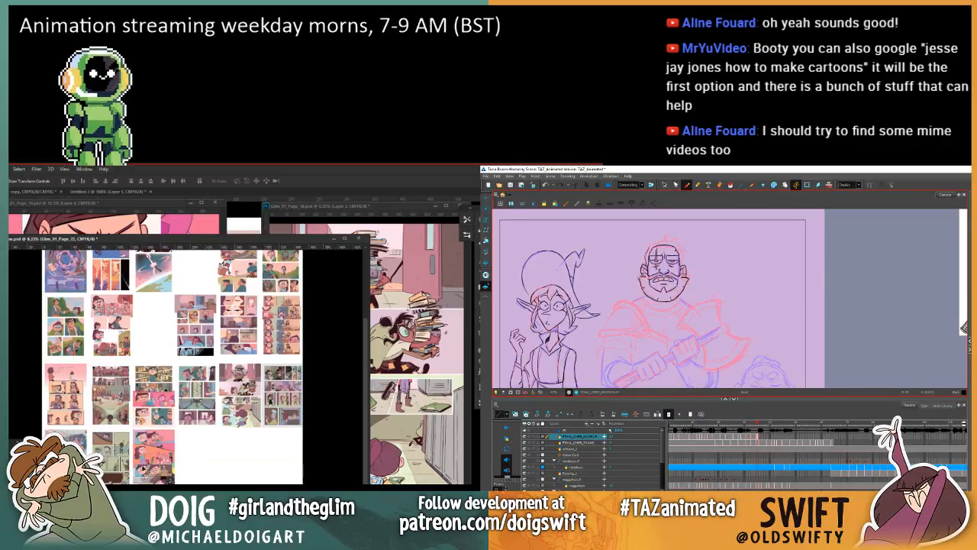
key("comma")
key("period")
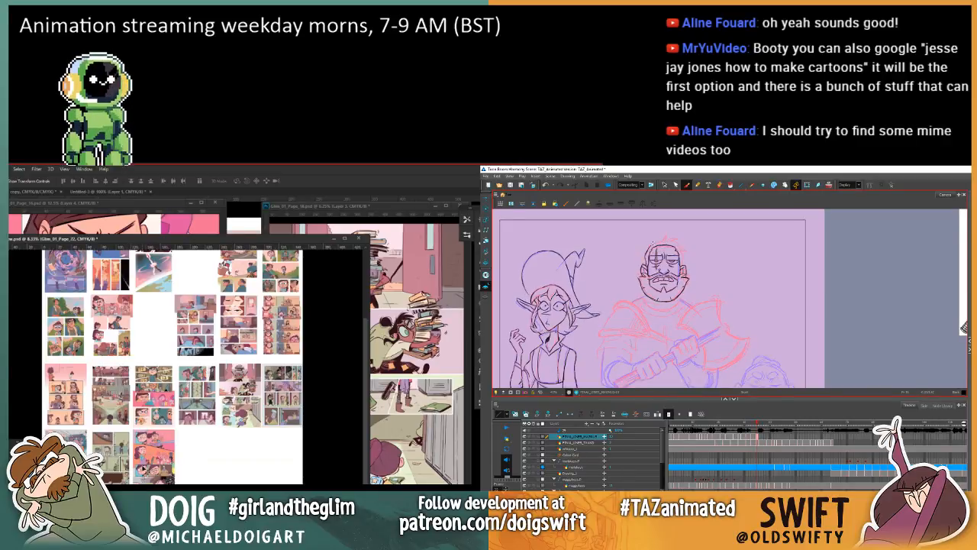
key("comma")
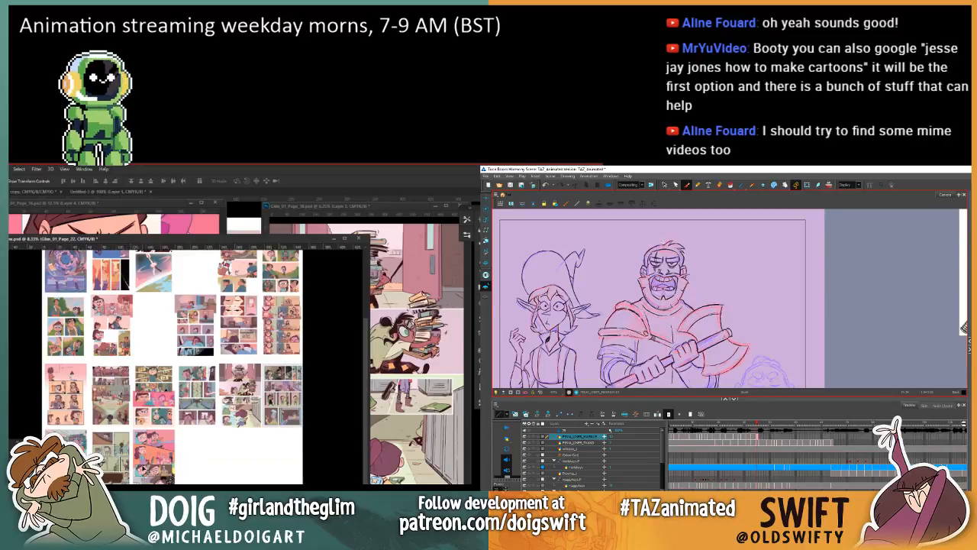
key("period")
key("comma")
key("period")
key("comma")
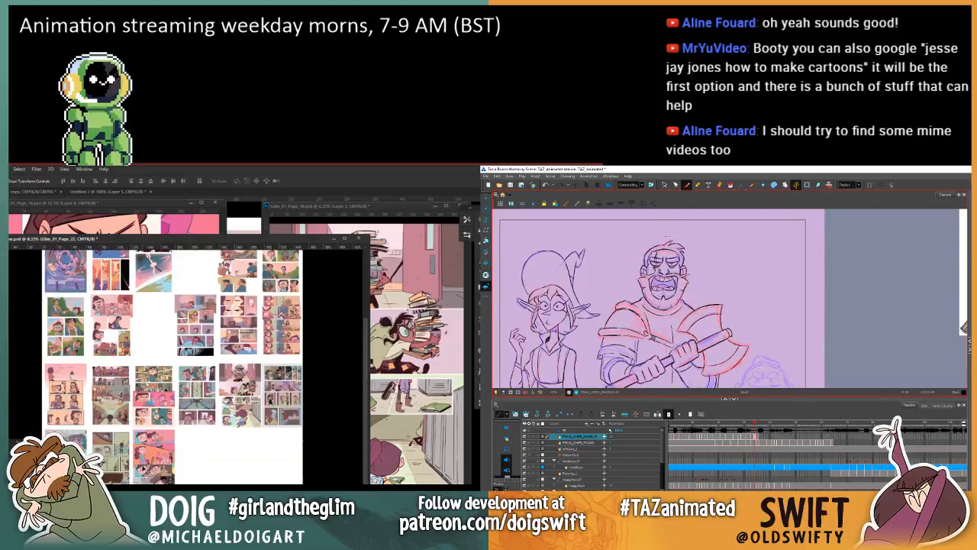
key("period")
key("comma")
key("period")
key("comma")
key("period")
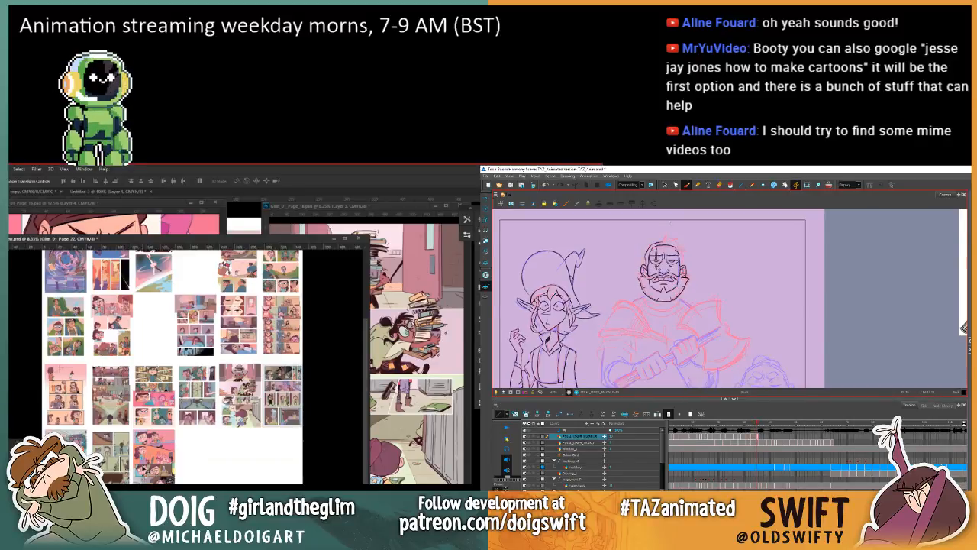
key("comma")
key("comma")
key("period")
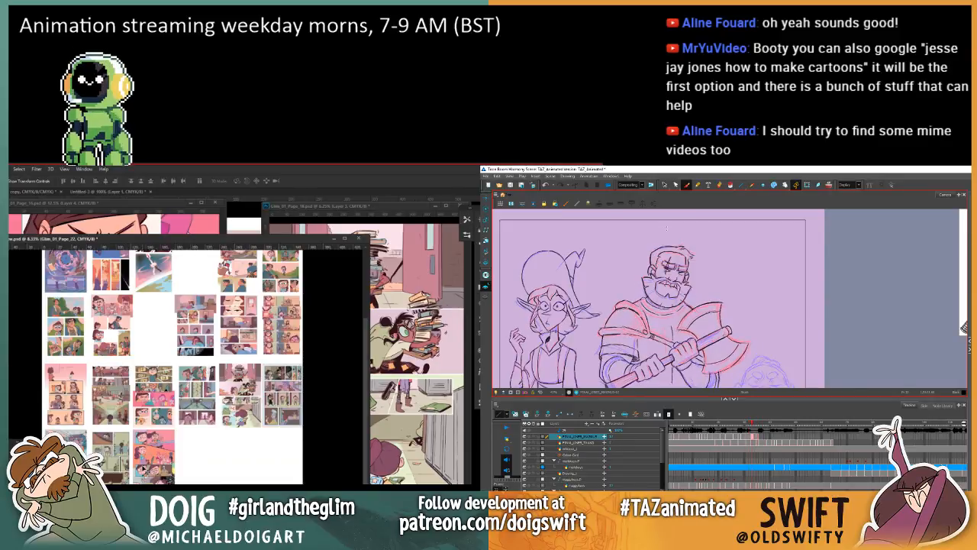
key("period")
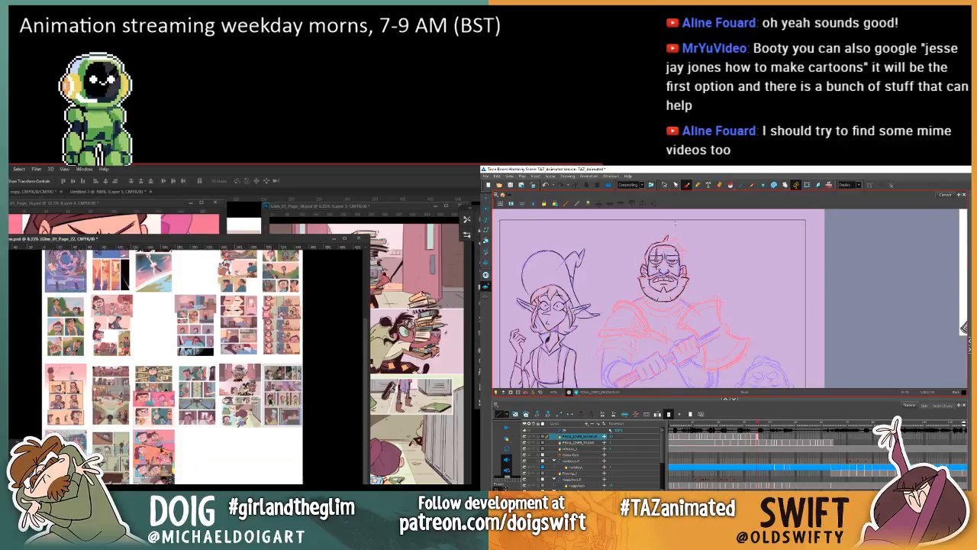
Step: Nudge the page 22 thumbnail slightly to align it in its slot, and recheck the warrior's hair against the previous drawing in Harmony
left_click_drag(158, 468, 160, 467)
key("comma")
key("period")
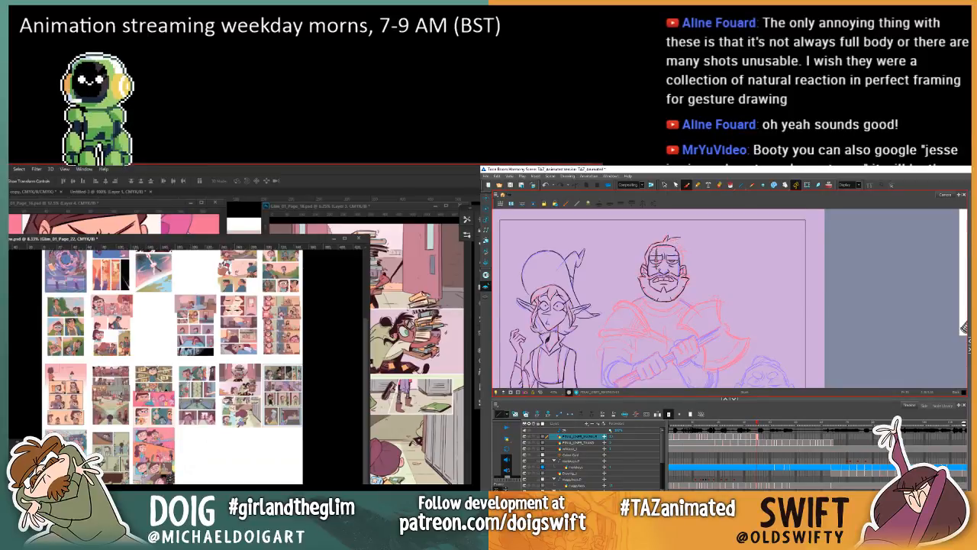
Step: Place the page 23 file, Glim_01_Page_23.psd, into the Photoshop overview document, and reactivate the Brush tool in Harmony
left_click(9, 168)
mouse_move(12, 352)
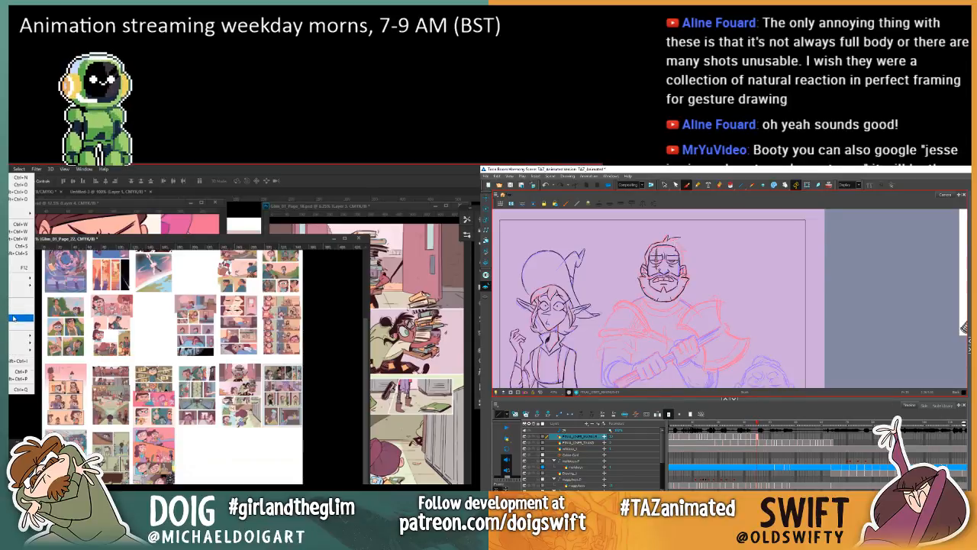
left_click(13, 318)
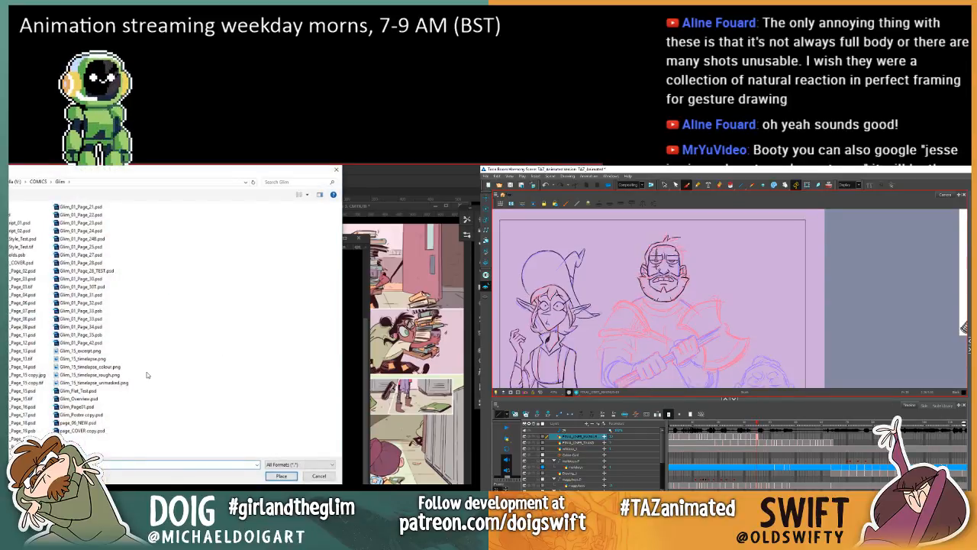
key(".")
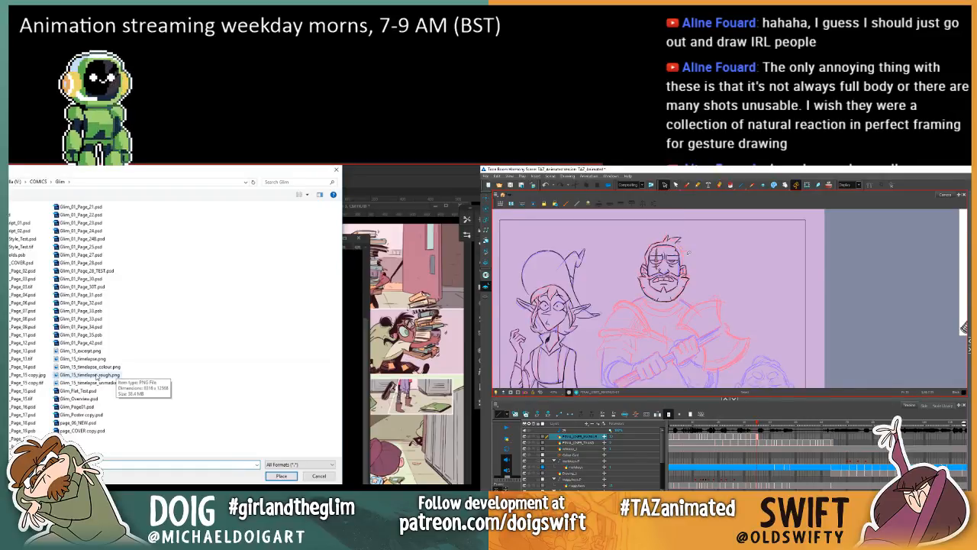
left_click(687, 185)
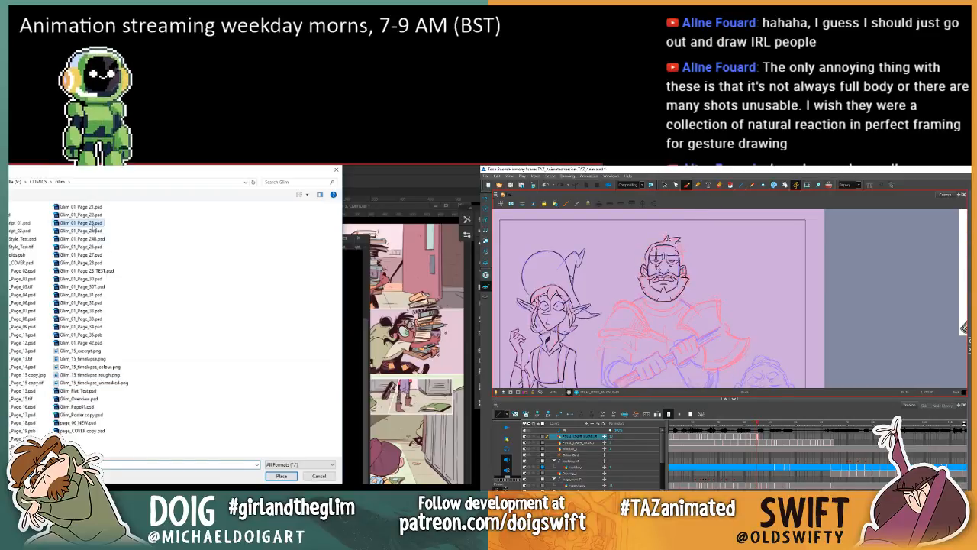
left_click(94, 224)
left_click(280, 476)
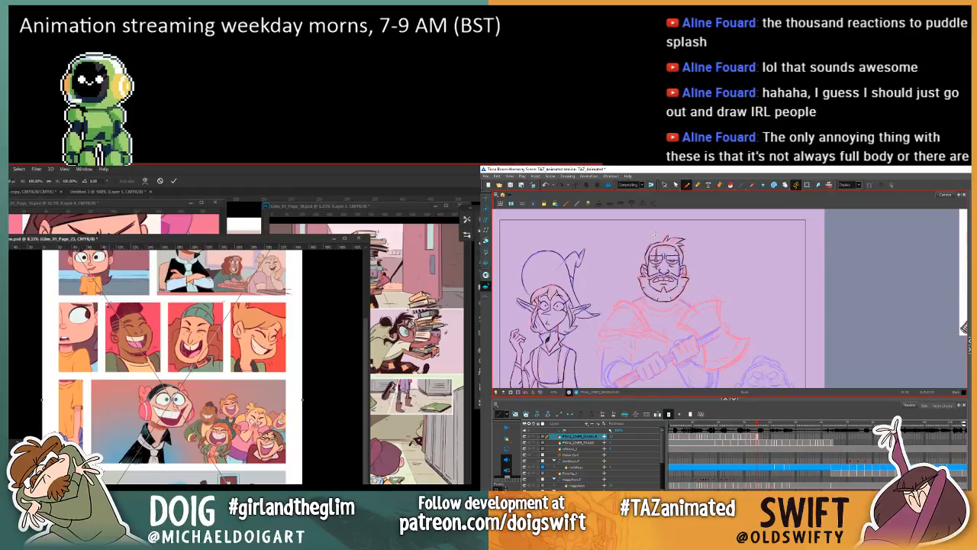
Step: Commit the placed page 23 in Photoshop, and delete the ink stroke at the side of the warrior's hair in Harmony
key("Return")
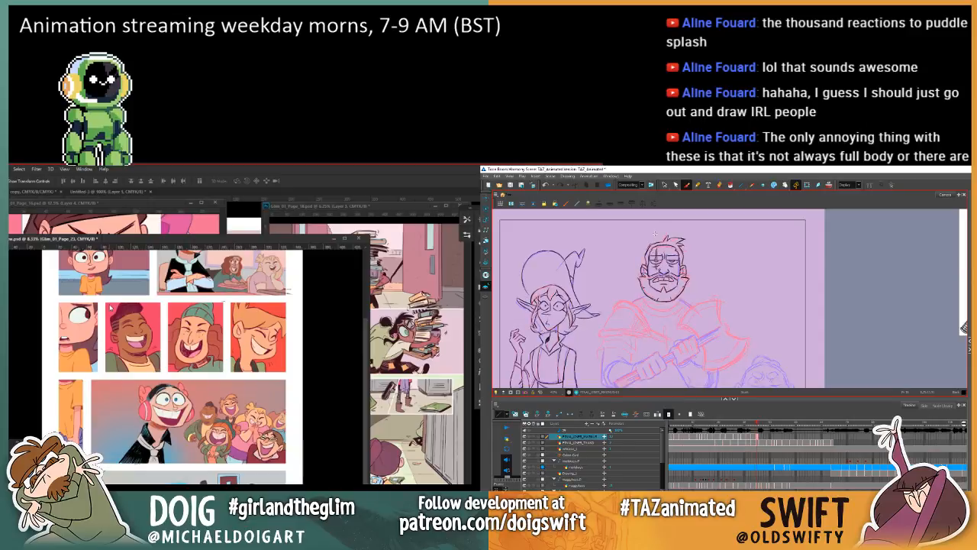
left_click(664, 185)
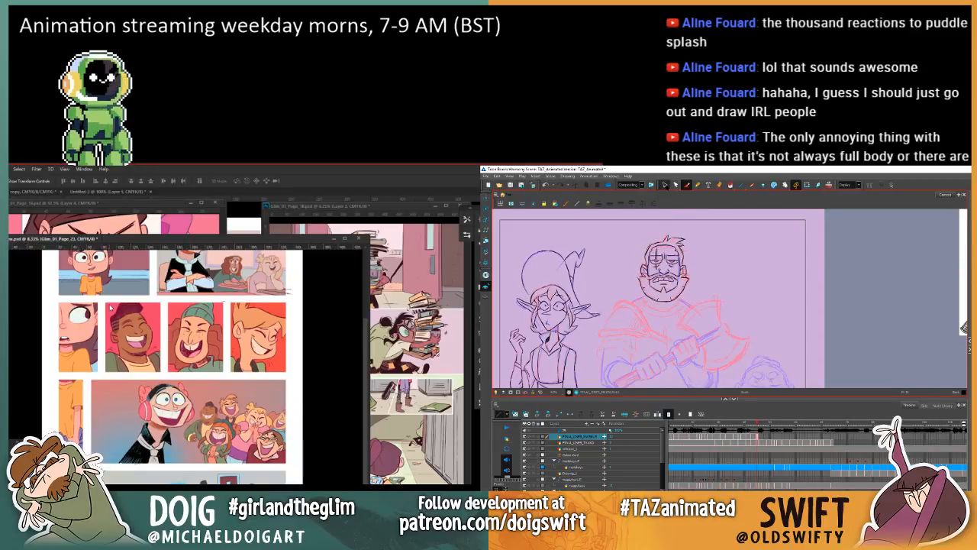
left_click(685, 253)
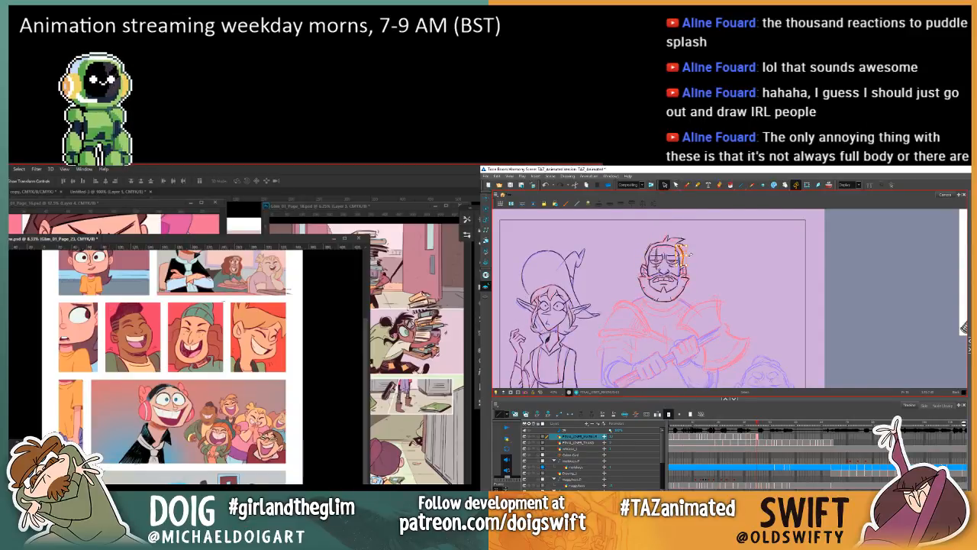
key("Delete")
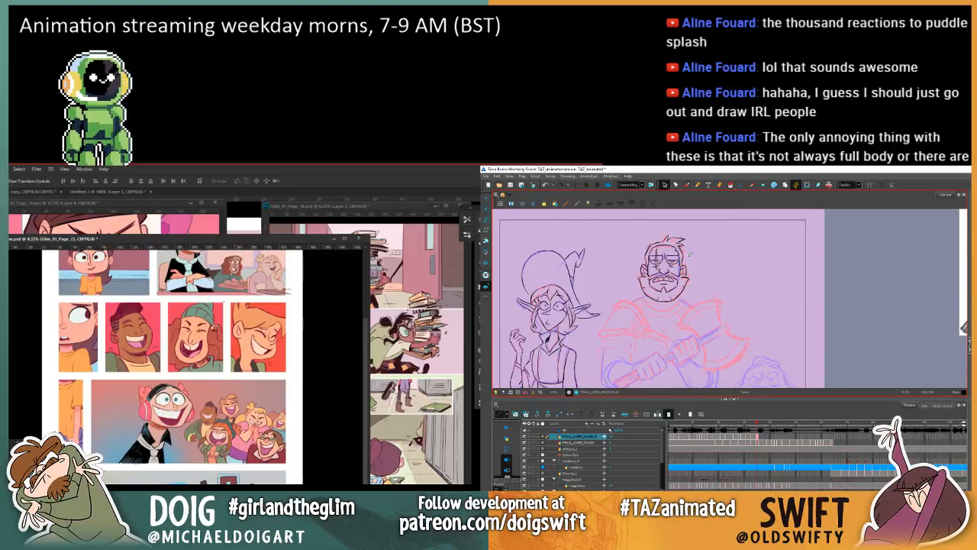
left_click(686, 186)
Step: Move the page 23 thumbnail beside page 22 in the fourth slot of the new row in the overview
key(".")
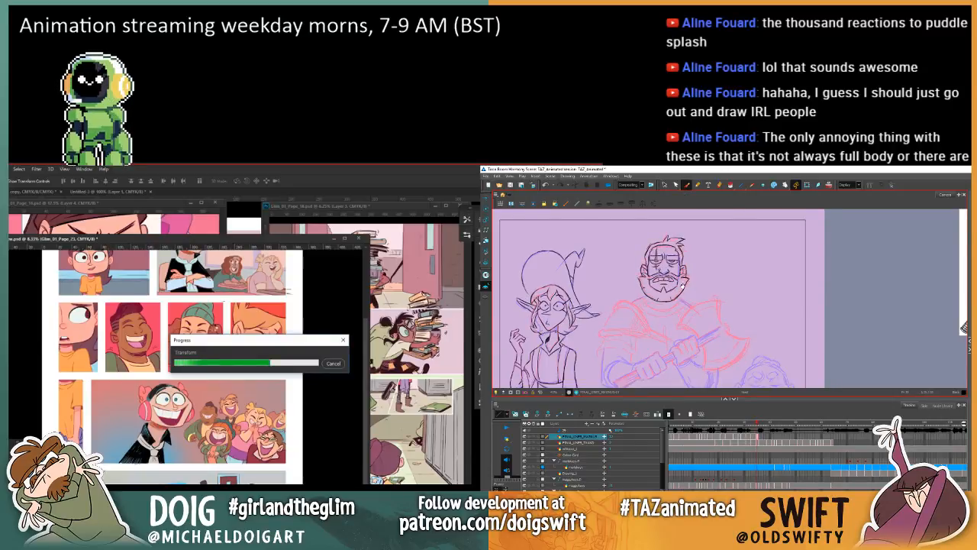
left_click_drag(683, 280, 648, 244)
left_click_drag(181, 378, 200, 437)
Step: Ink the outer edge of the warrior's sleeve and upper arm on the side nearest the elf in Harmony
key(".")
key(".")
key(".")
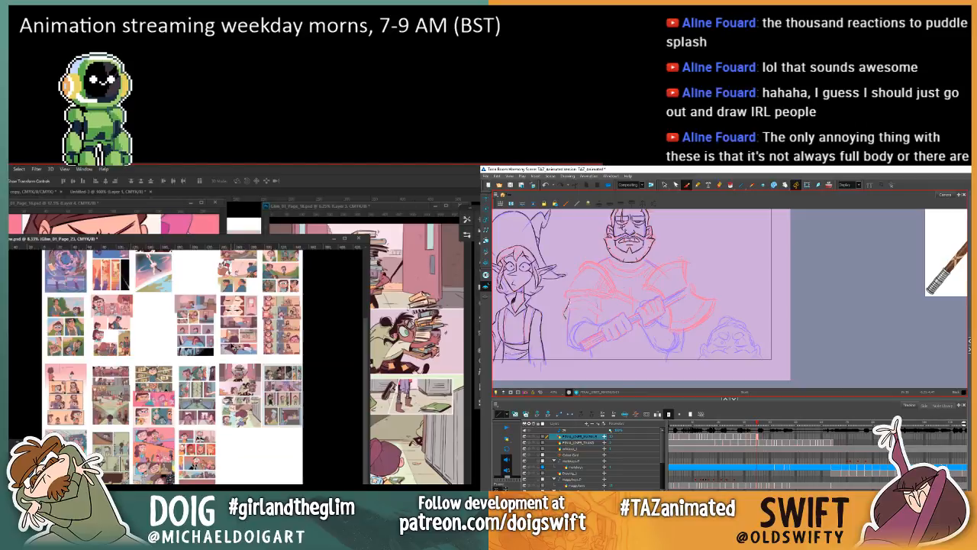
key(".")
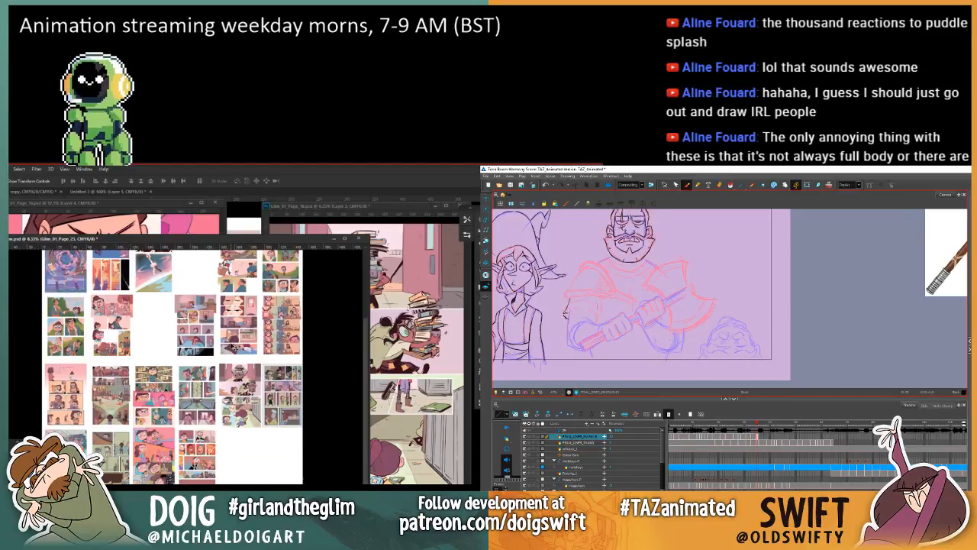
key(".")
key(".")
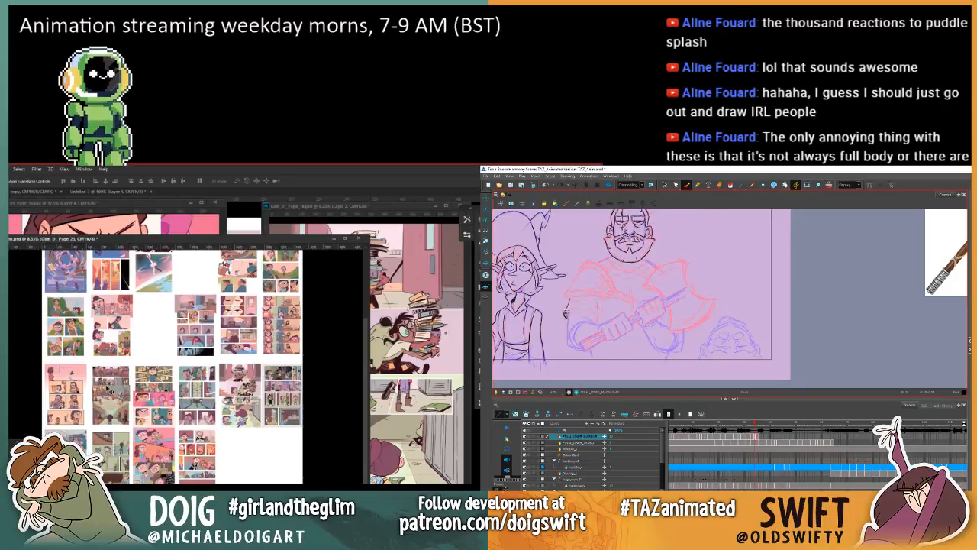
key(".")
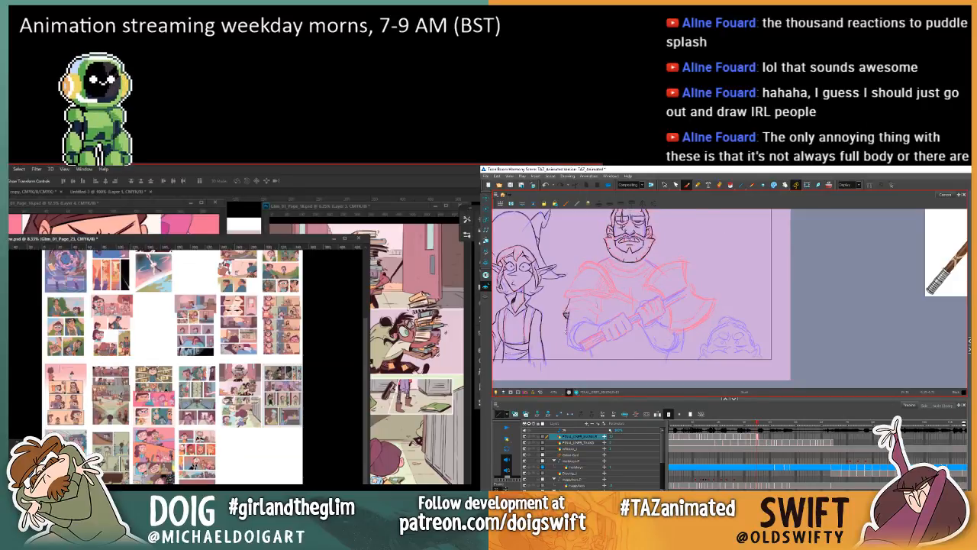
left_click_drag(568, 309, 566, 333)
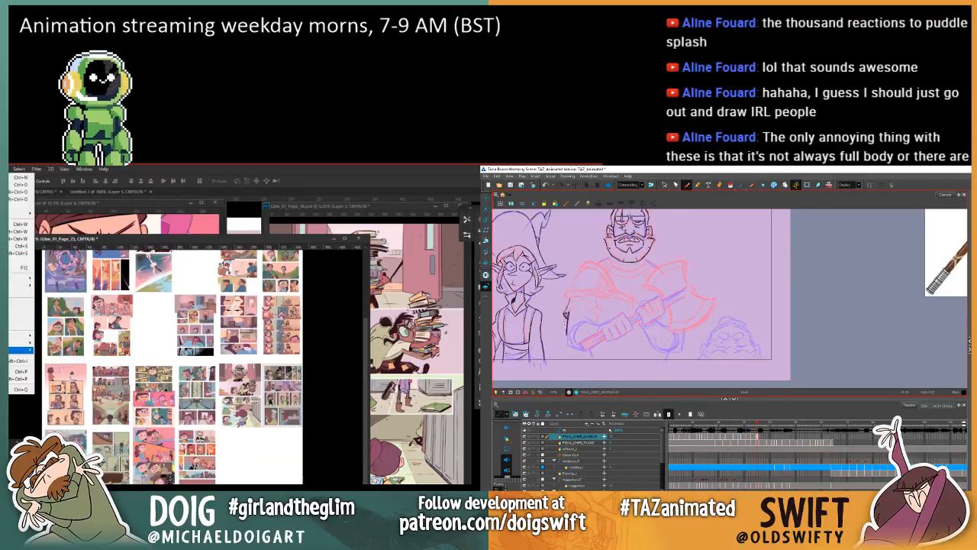
Step: Flip through the neighbouring drawings to compare the warrior's sleeve and arm with the new ink lines
key(".")
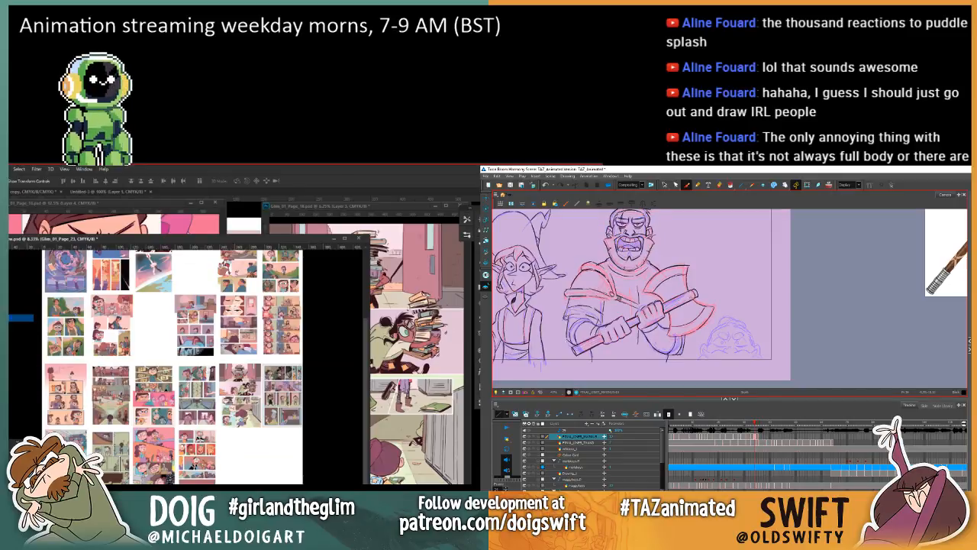
key("g")
key("f")
key("f")
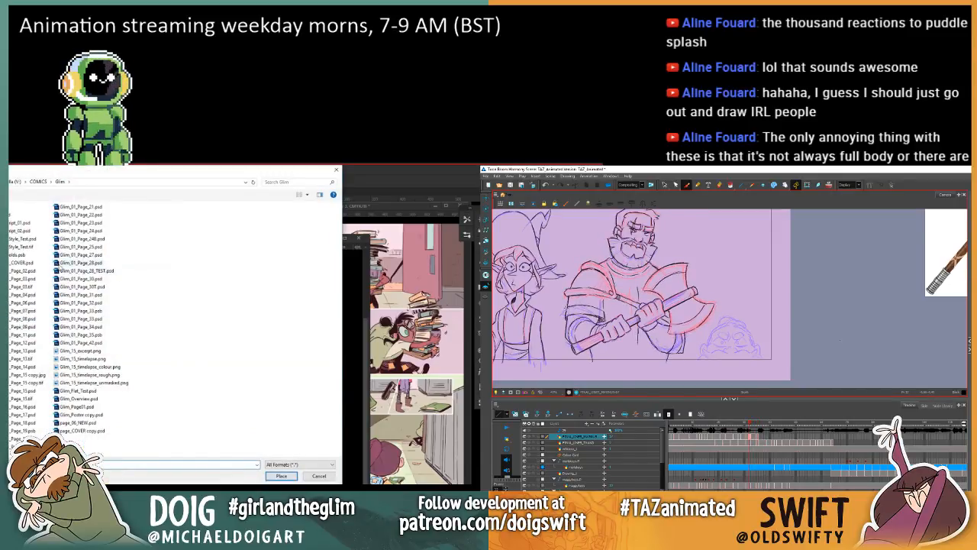
key("g")
key("g")
key("f")
key("g")
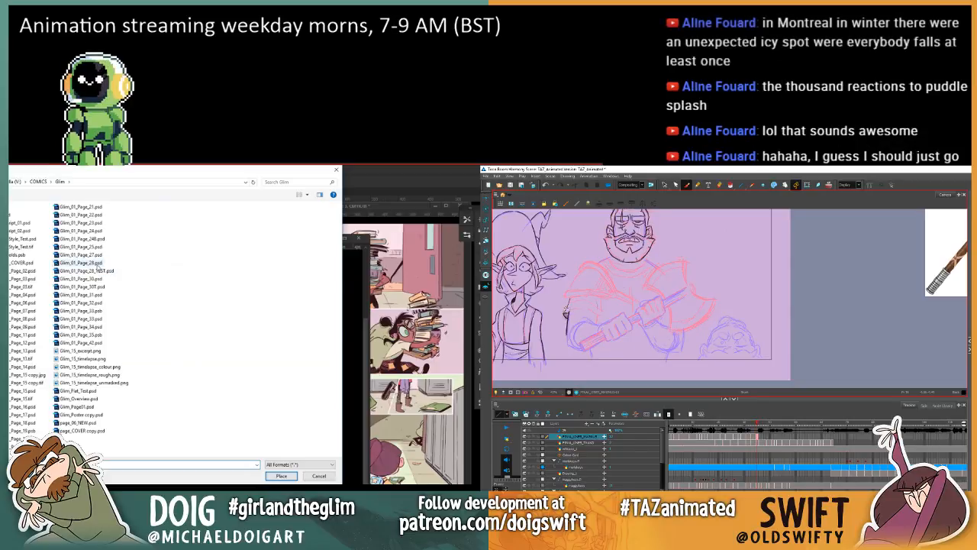
key("f")
key("f")
Step: Place the page 24 file, Glim_01_Page_24.psd, into the Photoshop overview document while rechecking the warrior's previous drawings in Harmony
key("g")
key("g")
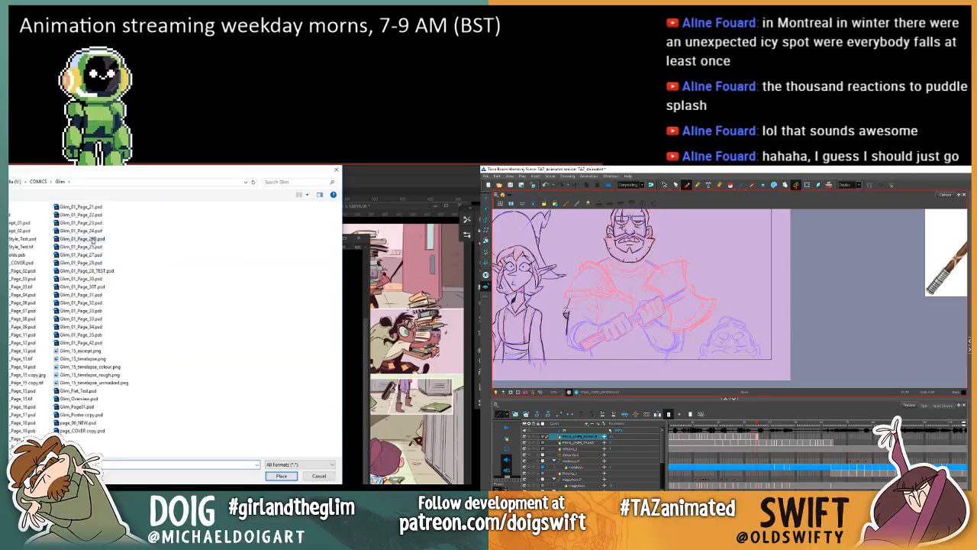
left_click(93, 233)
key("g")
key("f")
key("f")
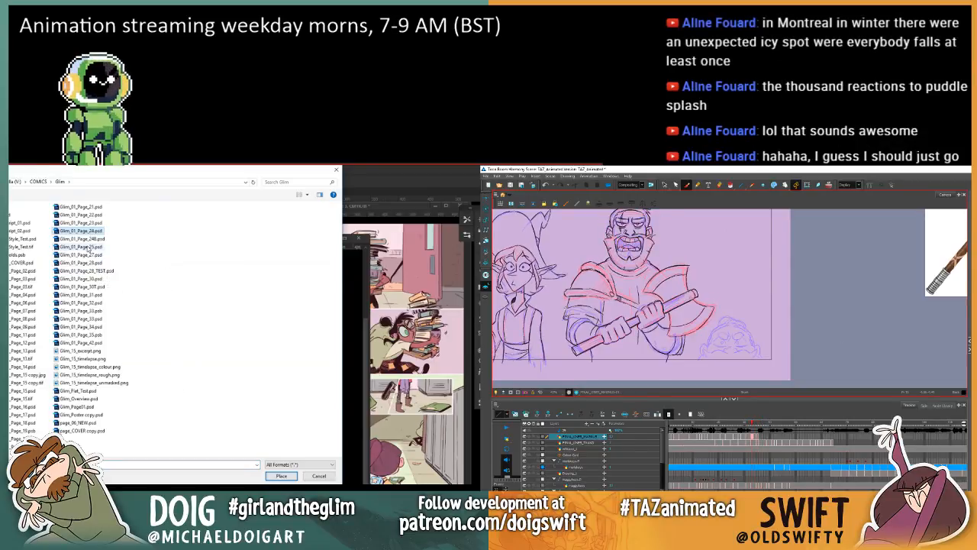
key("f")
key("g")
key("g")
key("g")
left_click(278, 478)
Step: Examine the warrior's elbow and forearm across the preceding drawings in Harmony before inking them
key("f")
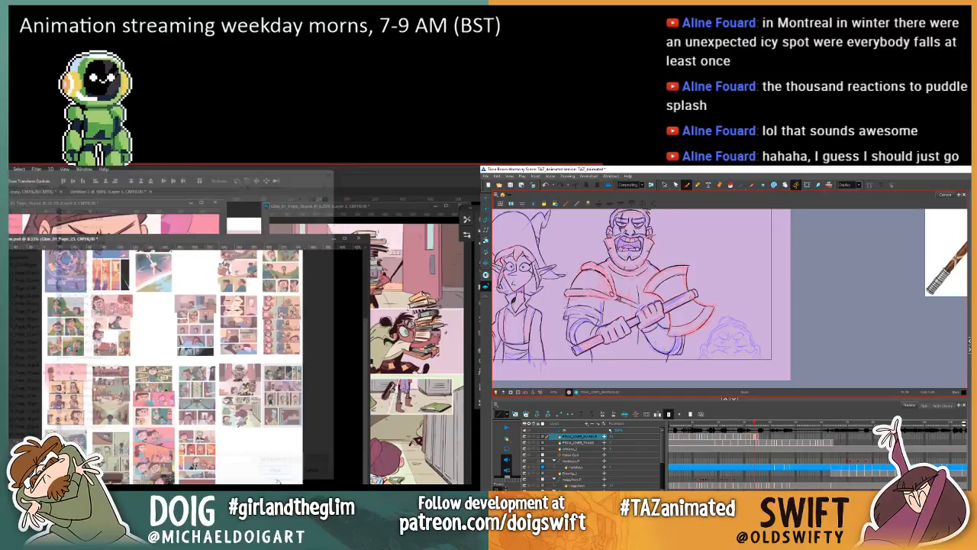
key("f")
key("f")
key("f")
key("f")
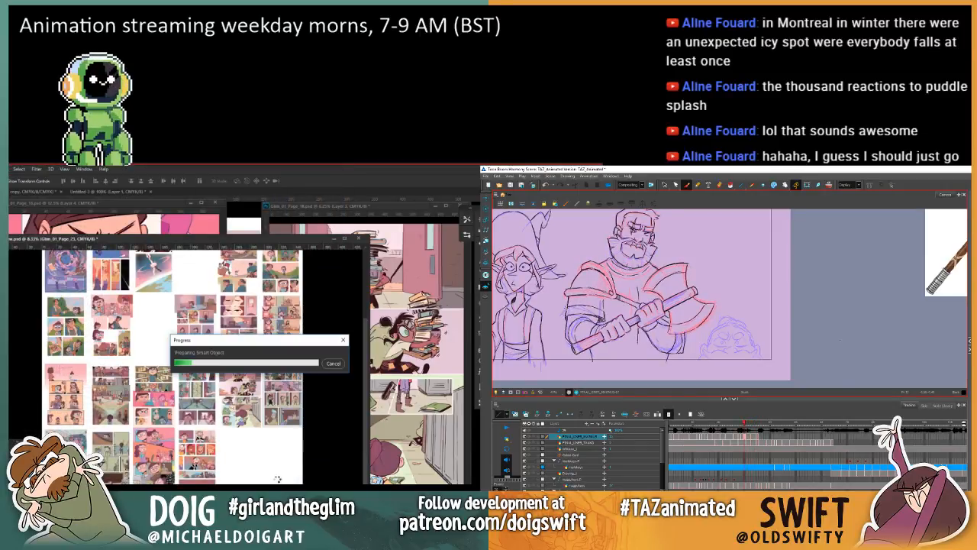
key("g")
key("g")
key("g")
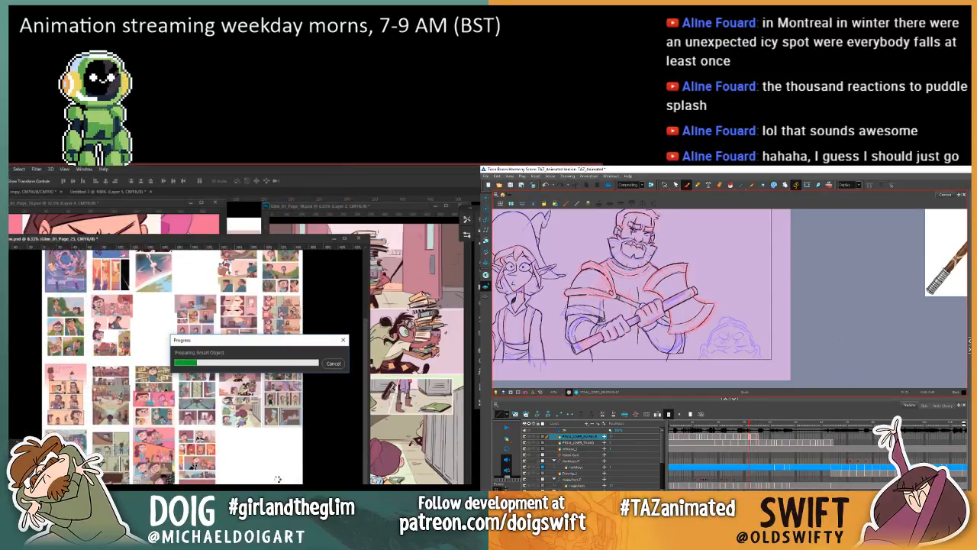
key("g")
key("g")
key("g")
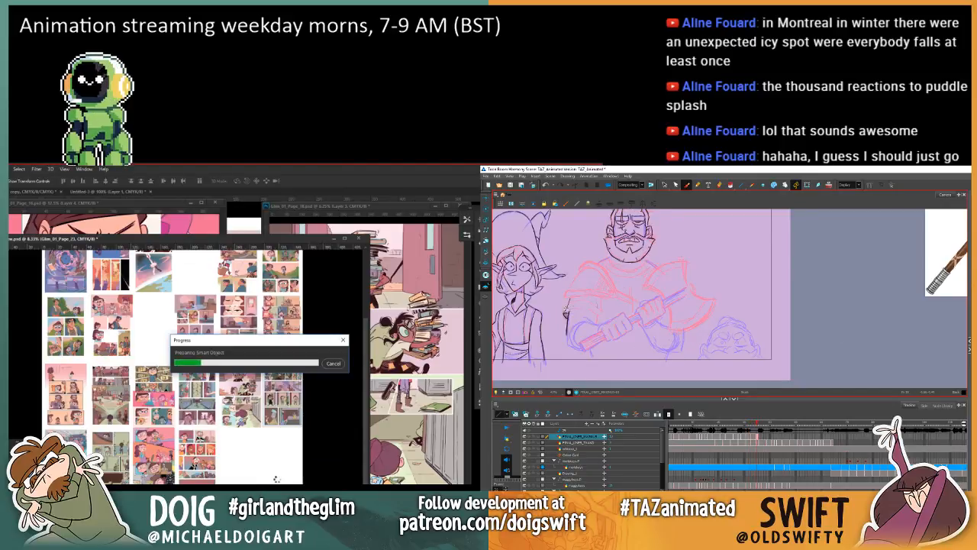
key("f")
key("g")
key("f")
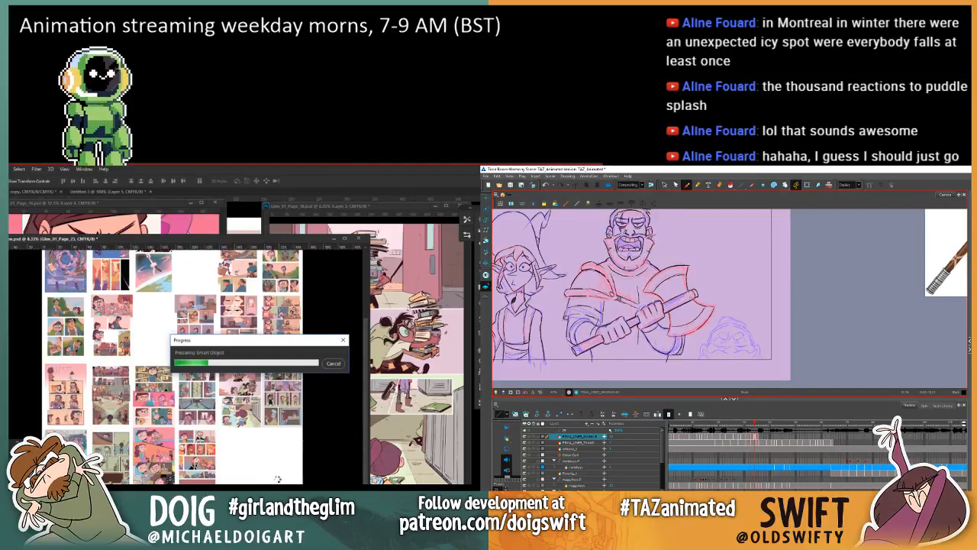
Step: Ink the curve of the warrior's elbow and the underside of his forearm, comparing it with the previous drawing
key("g")
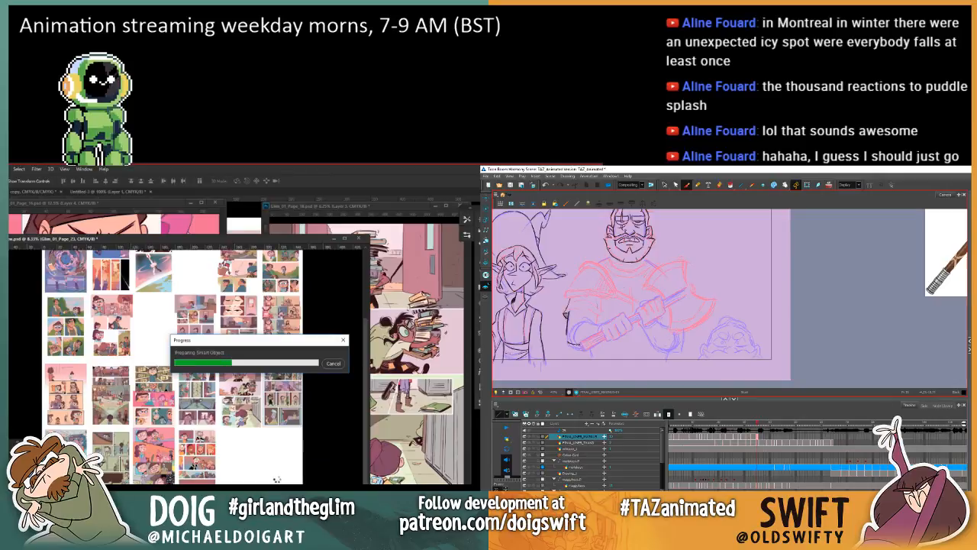
key("f")
key("g")
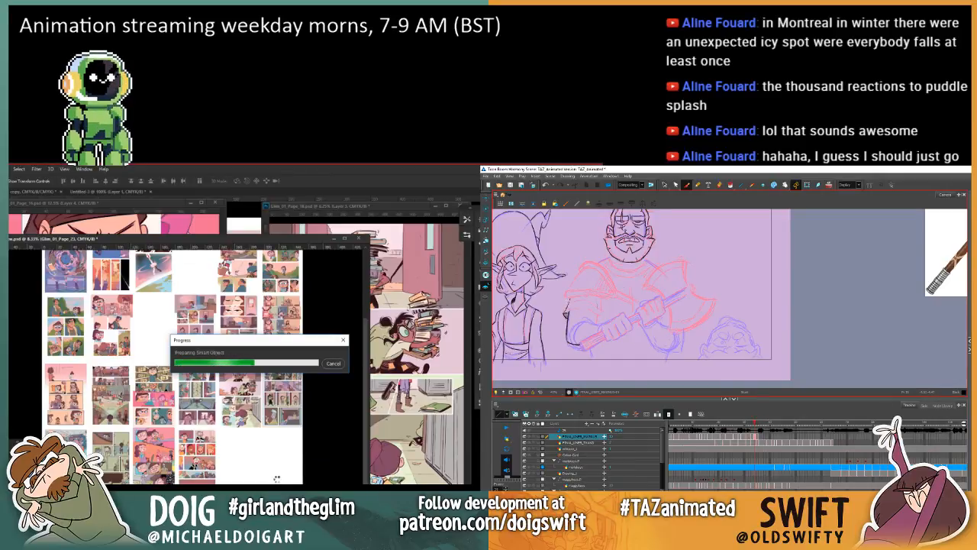
key("f")
key("g")
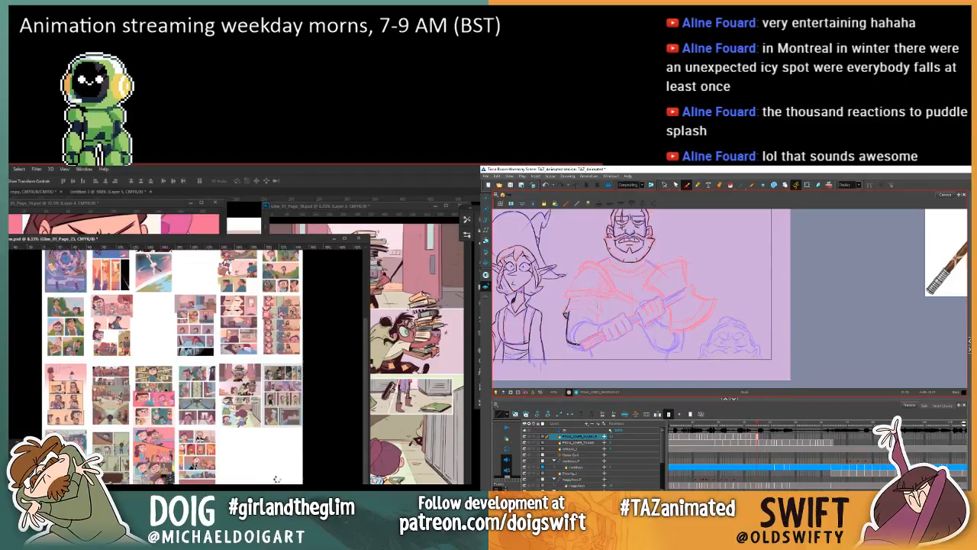
key("f")
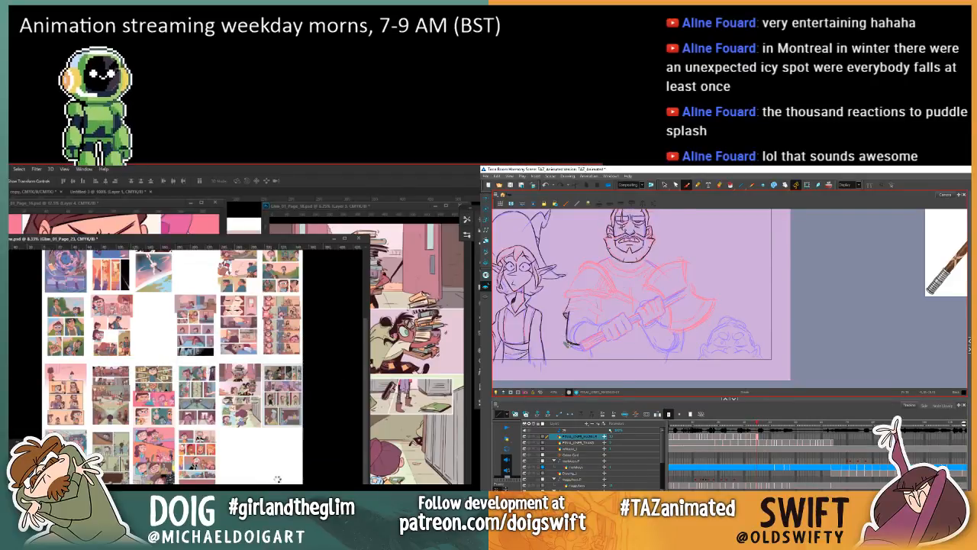
left_click_drag(568, 343, 583, 347)
key("f")
key("g")
key("f")
key("g")
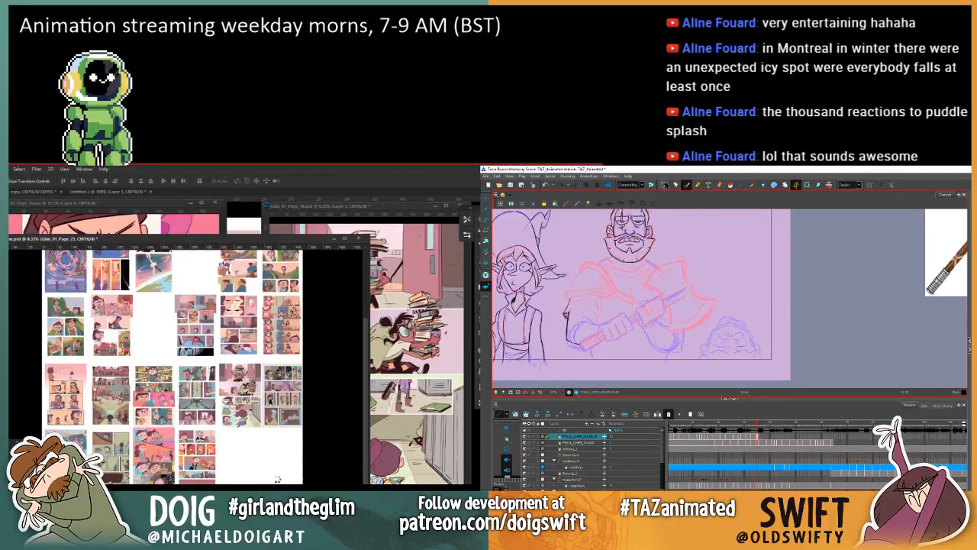
Step: Delete the ink strokes of the warrior's forearm underside and outer arm
left_click(664, 184)
left_click(573, 342)
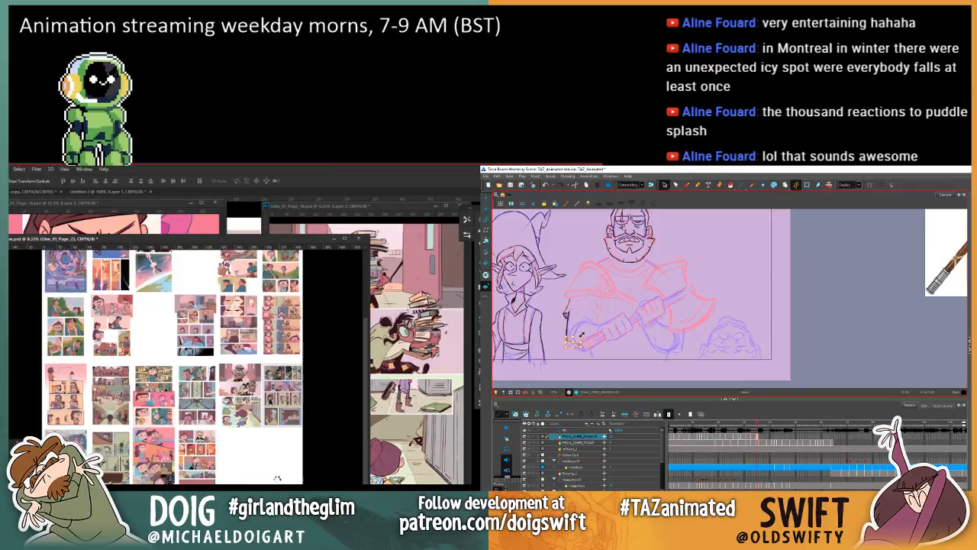
key("f")
key("g")
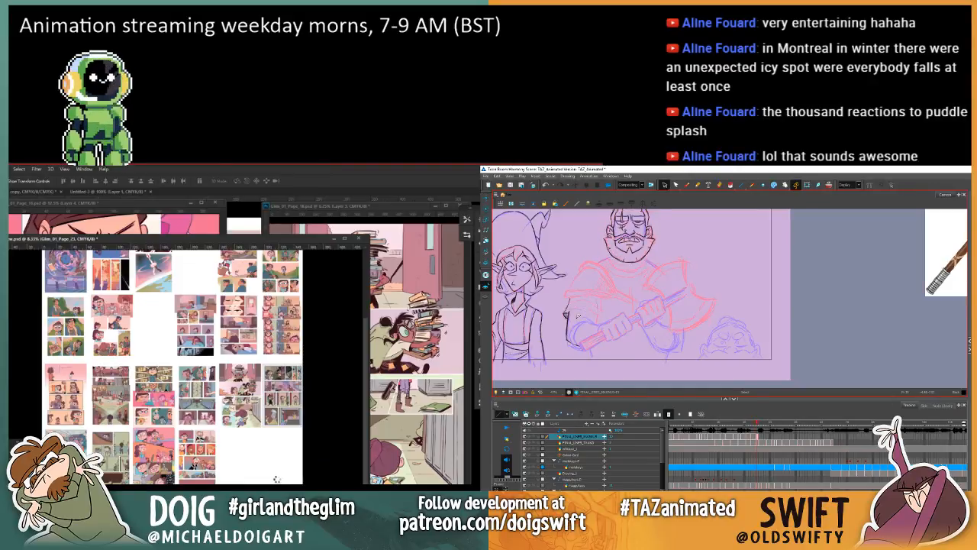
key("f")
key("g")
left_click(565, 326)
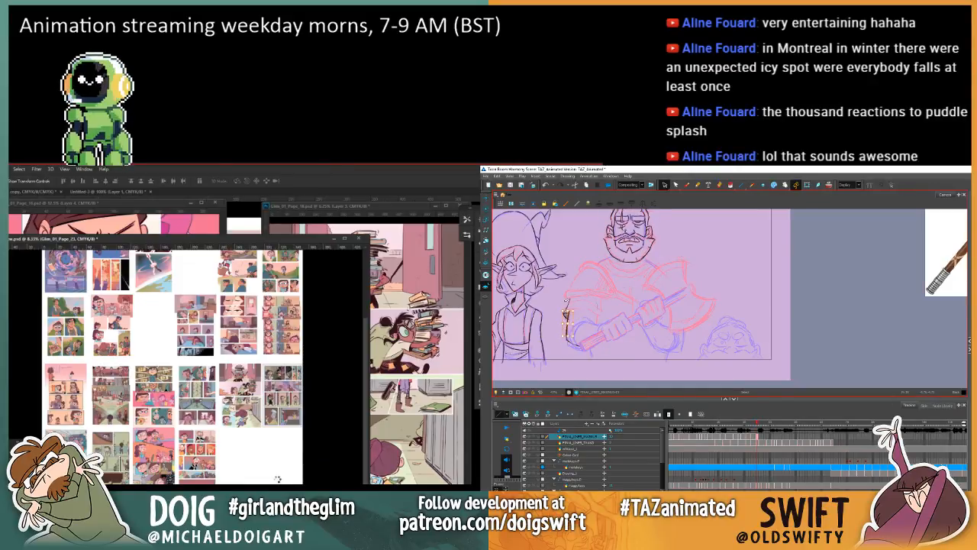
key("Delete")
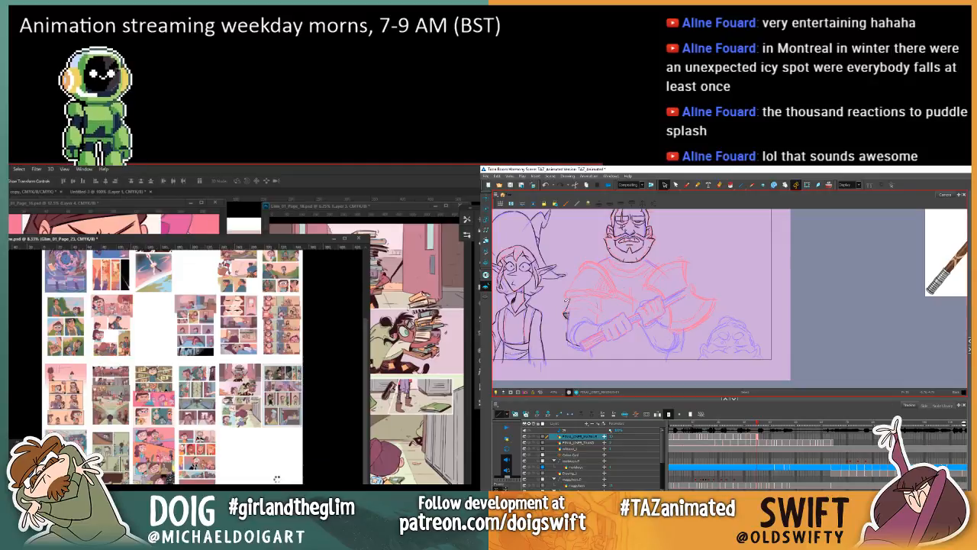
Step: Ink the hem of the warrior's sleeve with the Brush tool in Harmony, and commit the placed page 24 in Photoshop
left_click(686, 185)
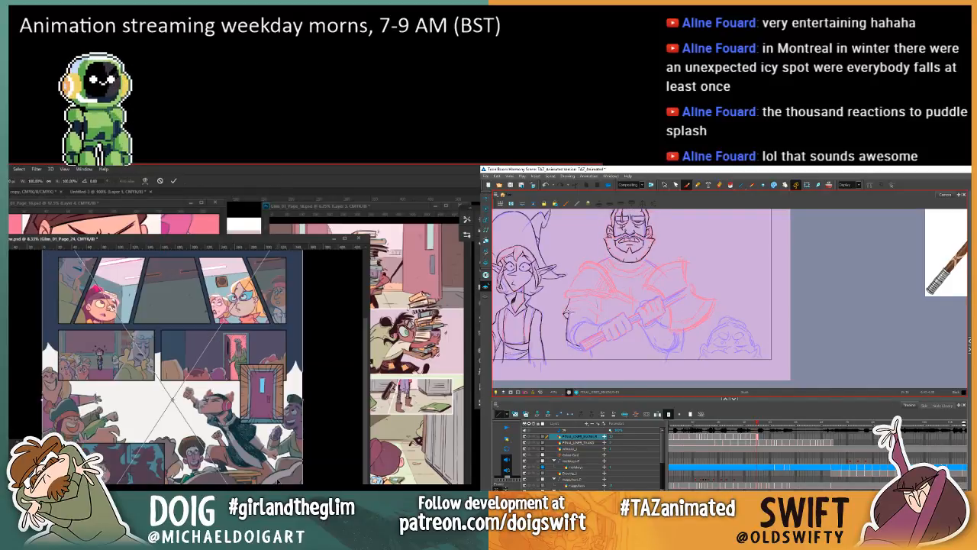
key(".")
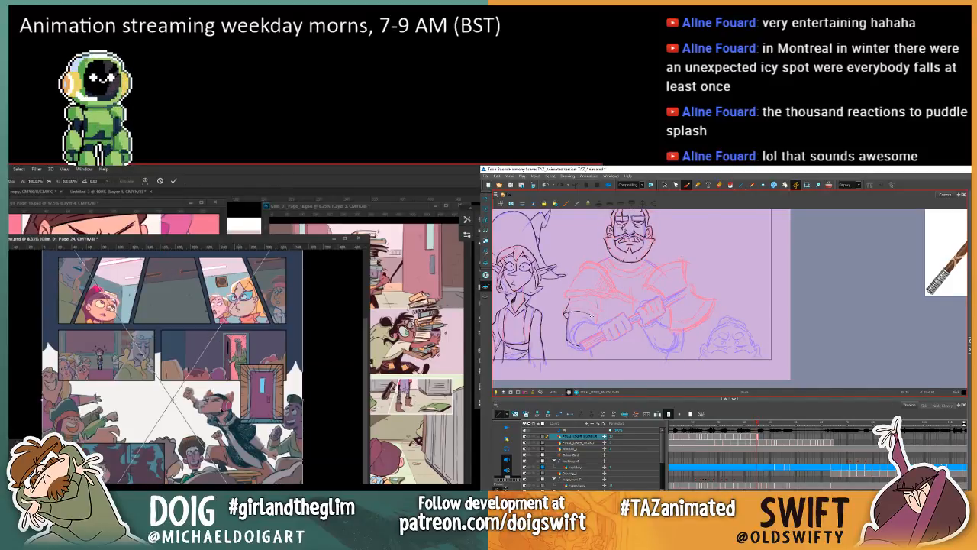
key(".")
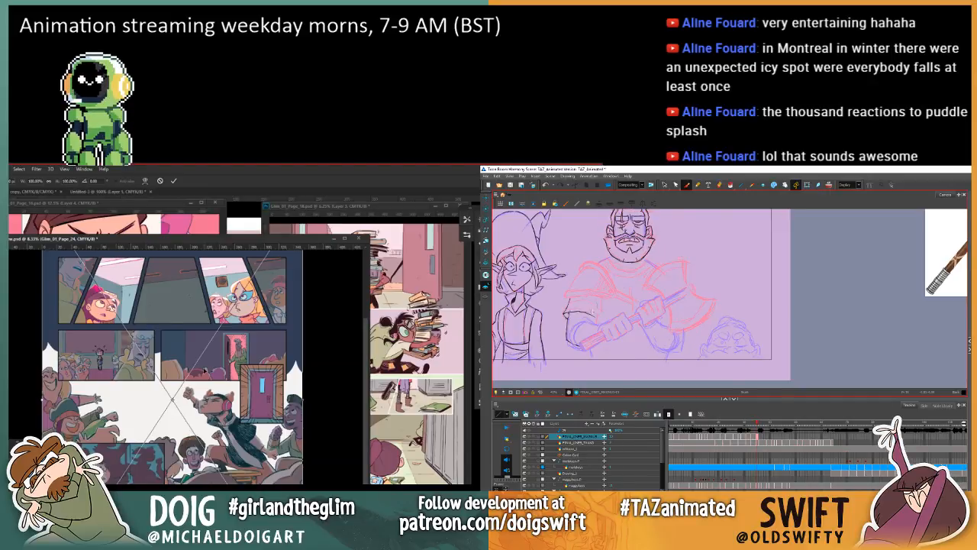
key("Return")
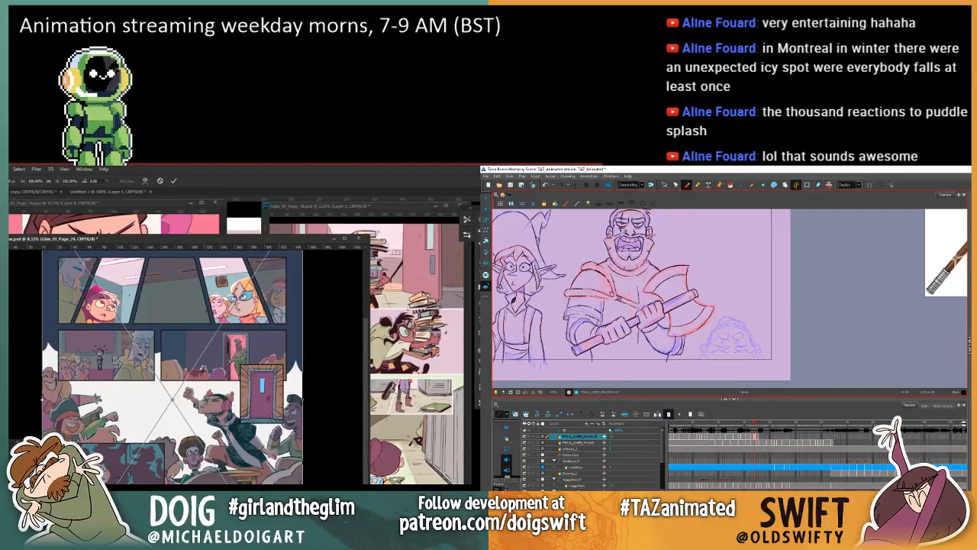
Step: Ink the side of the warrior's sleeve and the start of the forearm below its hem, checking against the previous drawing
key(".")
key(".")
key(".")
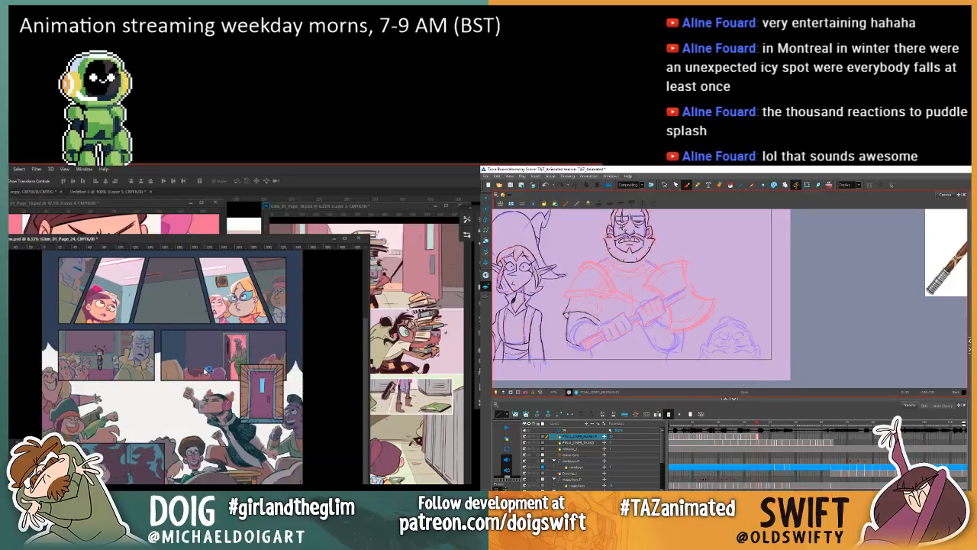
key(".")
key(".")
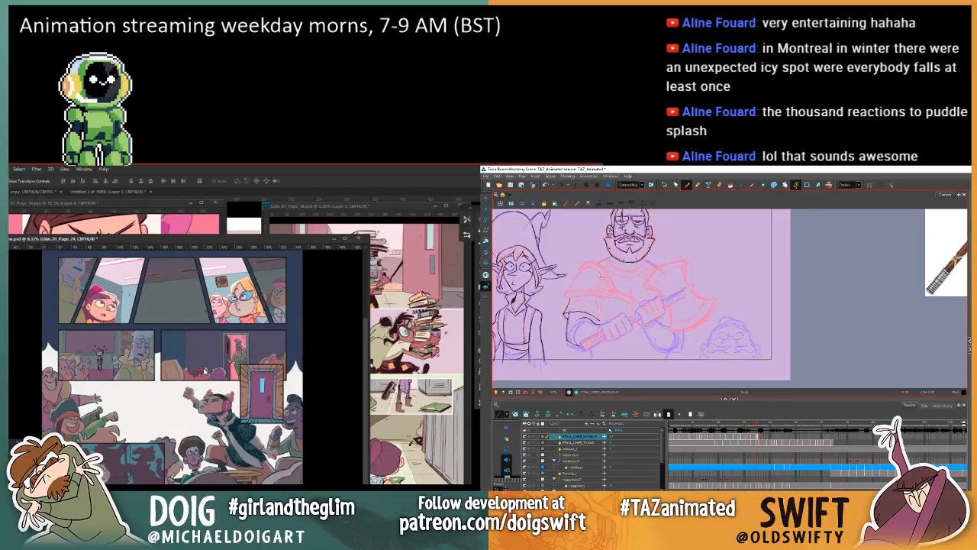
key(".")
key(".")
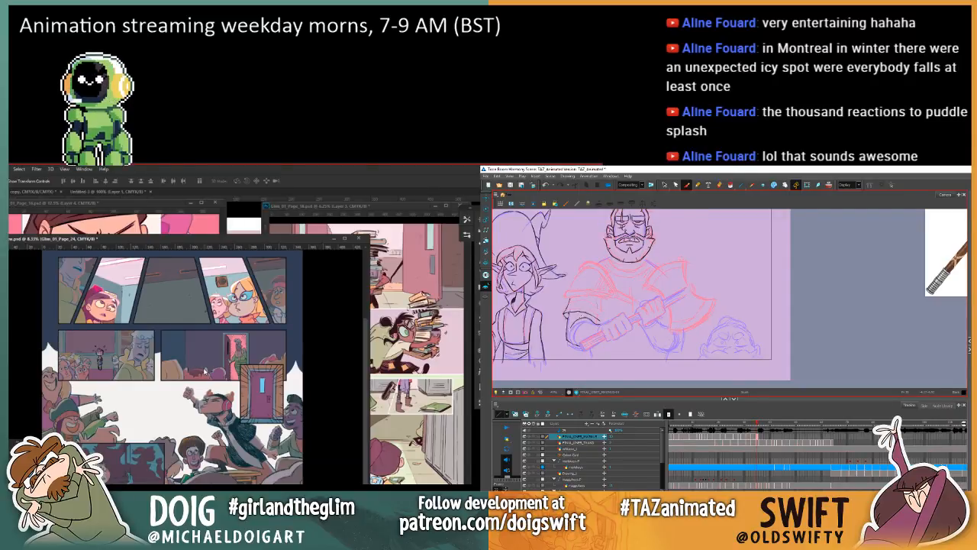
key(".")
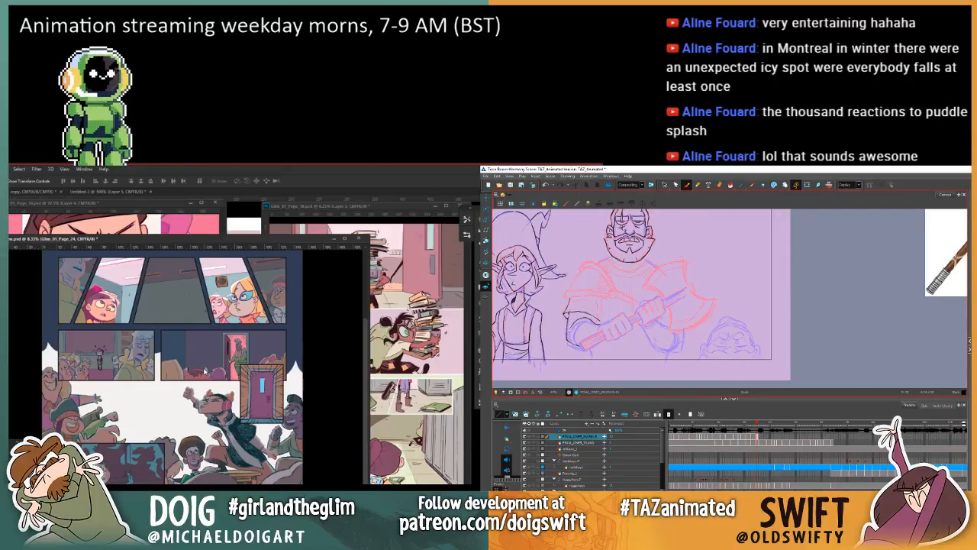
key(".")
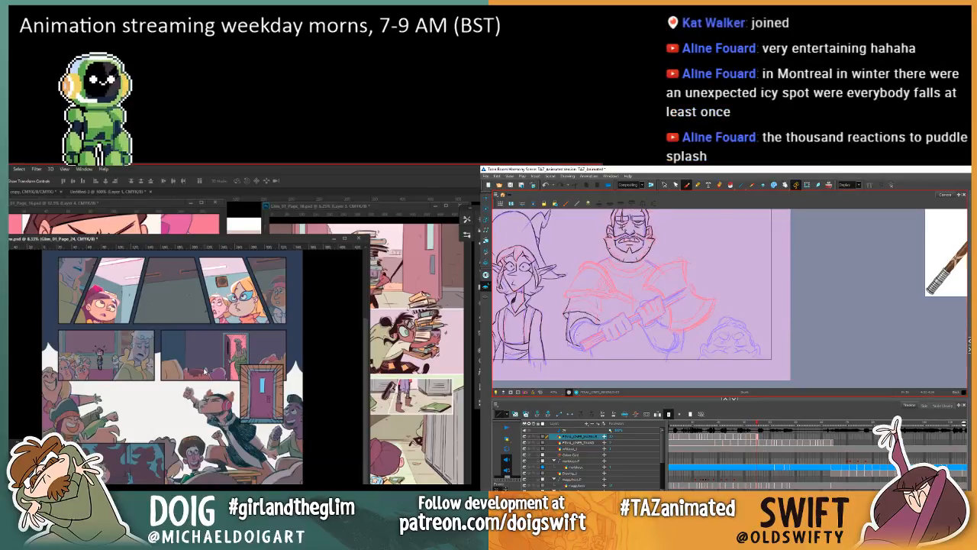
key(".")
Step: Dock the Photoshop overview with the tabbed documents, and move the page 24 thumbnail beside page 23 in the new row's fifth slot
left_click_drag(143, 240, 153, 210)
key(".")
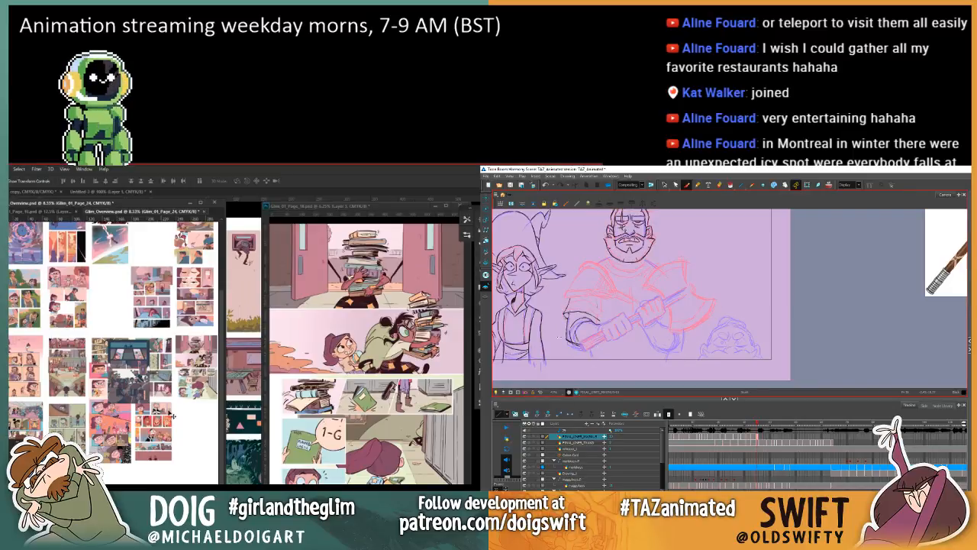
left_click_drag(125, 370, 317, 440)
mouse_move(190, 446)
left_mouse_down()
mouse_move(225, 447)
mouse_move(216, 449)
left_mouse_up()
key("period")
key("comma")
key("period")
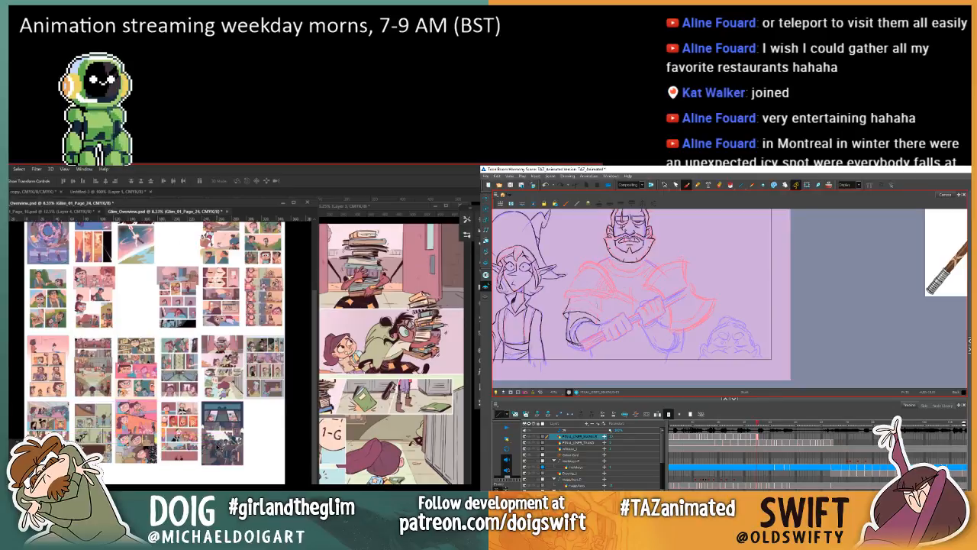
Step: Compare the inked sleeve and forearm of the bearded warrior with the previous drawing in Harmony
key("comma")
key("period")
key("comma")
key("period")
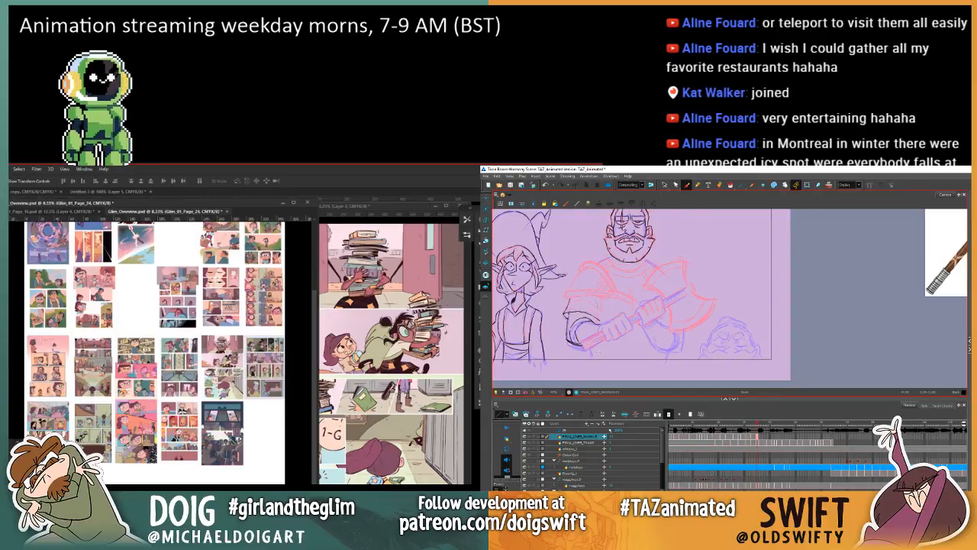
key("comma")
key("period")
Step: Place Glim_01_Page_25.psd into the Glim overview in Photoshop
left_click(8, 169)
mouse_move(9, 345)
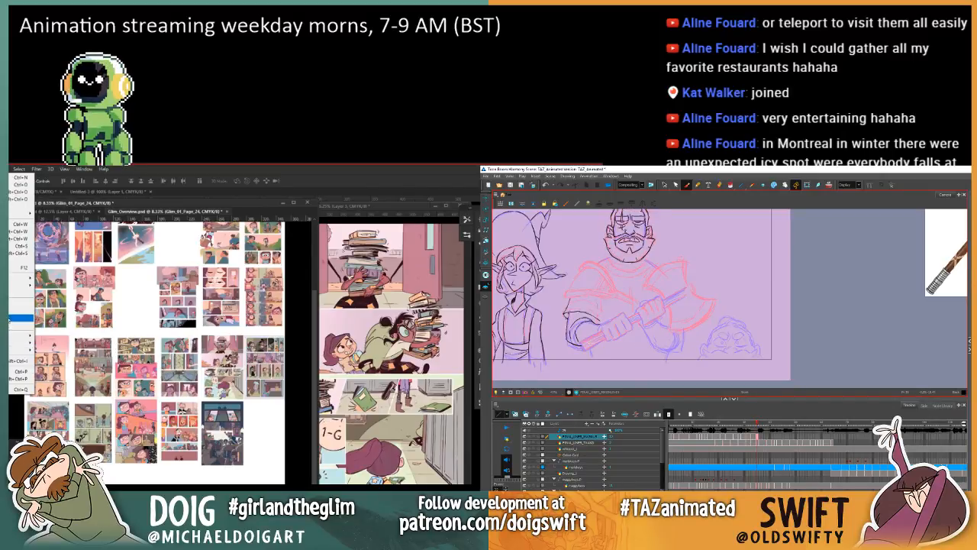
left_click(10, 318)
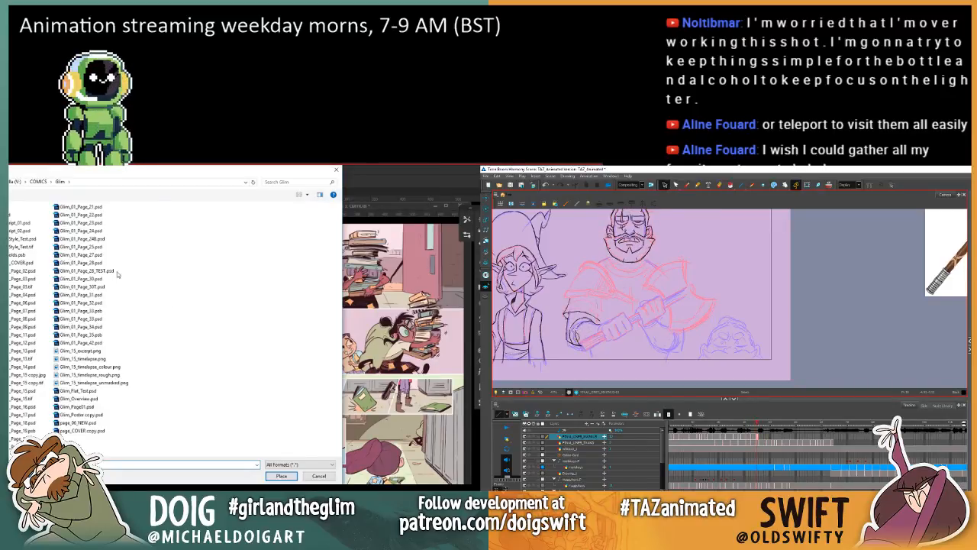
left_click(101, 249)
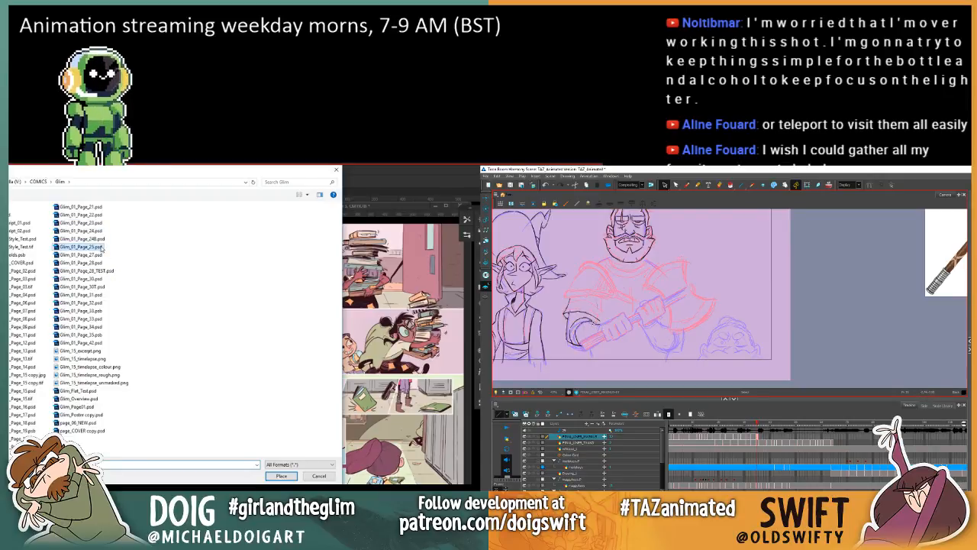
left_click(282, 476)
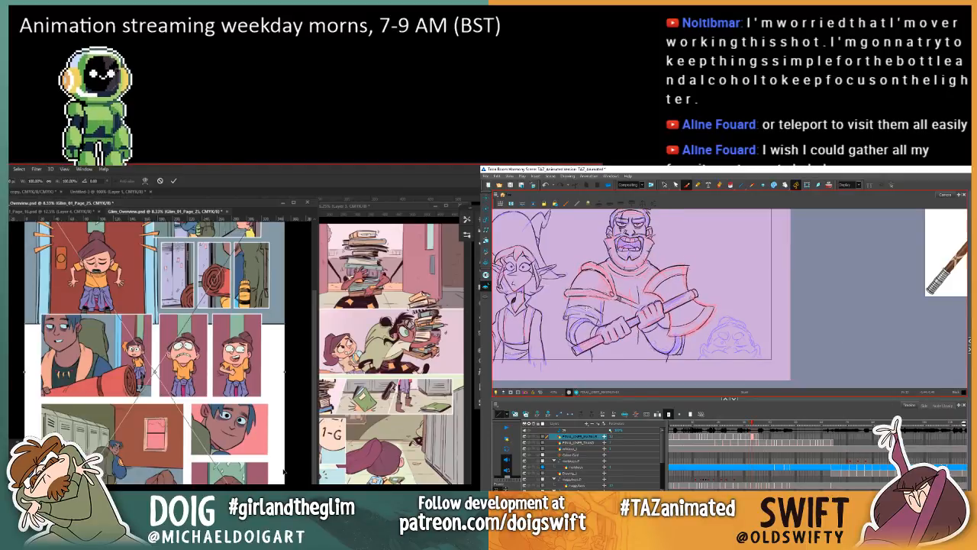
Step: Commit the placed page 25, shrink it to thumbnail size and move it beside page 24 in the new row's sixth slot
left_click(664, 184)
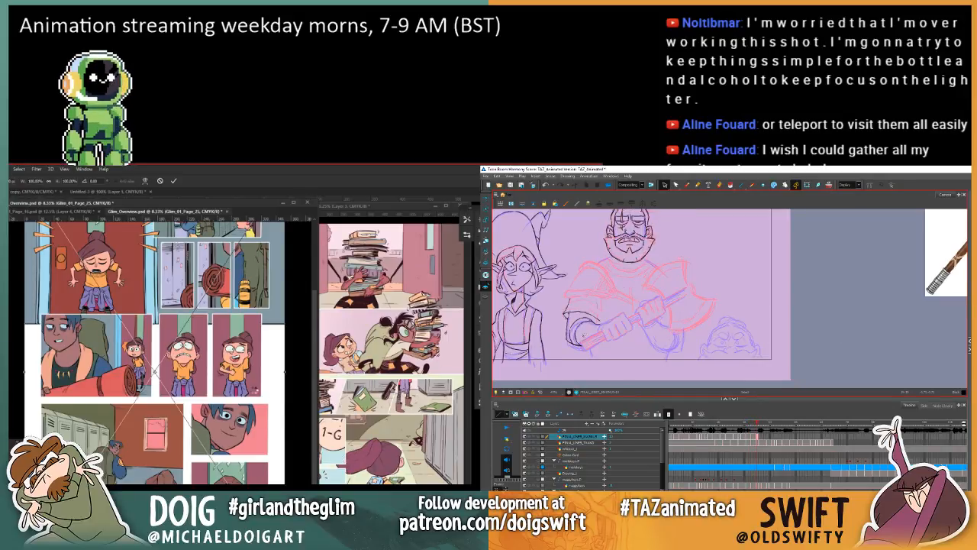
key("Return")
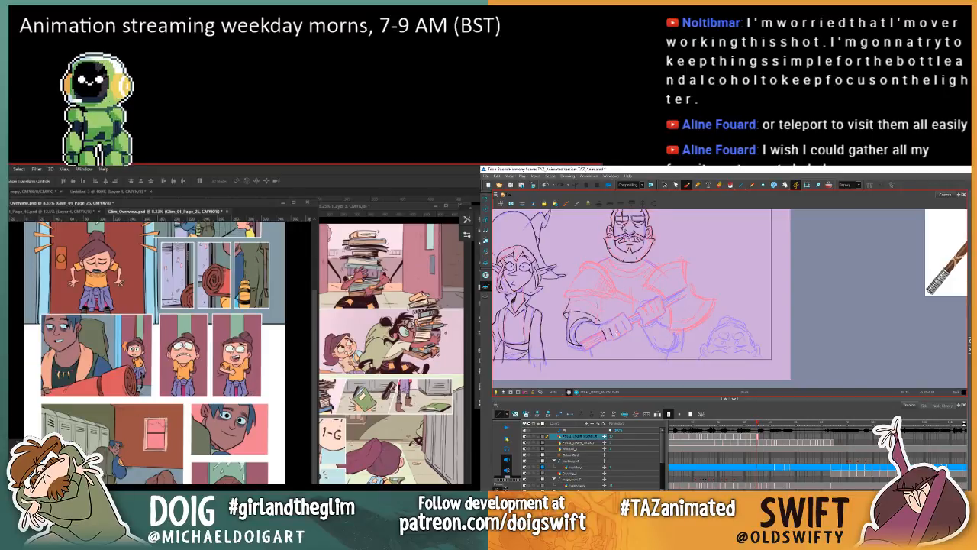
key("ctrl+t")
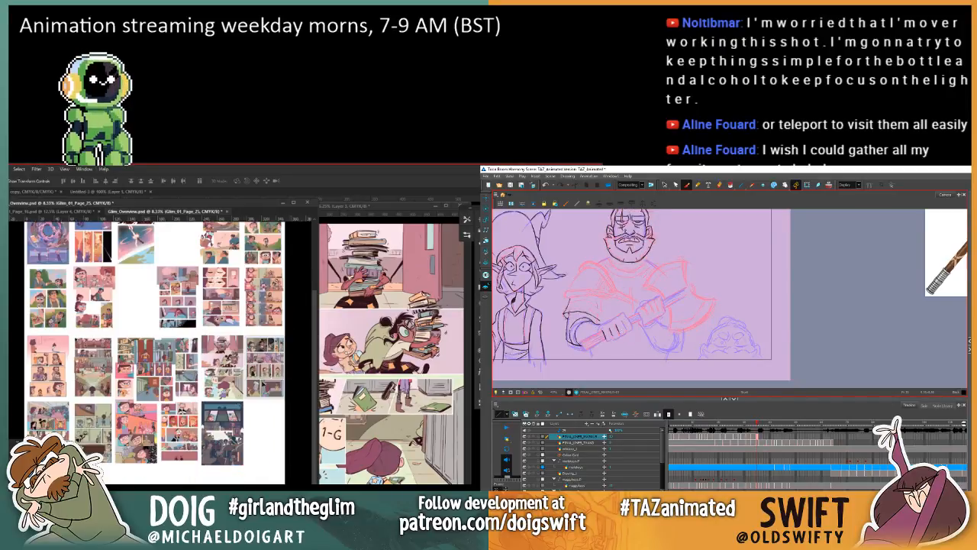
mouse_move(138, 319)
left_mouse_down()
mouse_move(214, 357)
mouse_move(277, 365)
mouse_move(245, 363)
mouse_move(253, 374)
left_mouse_up()
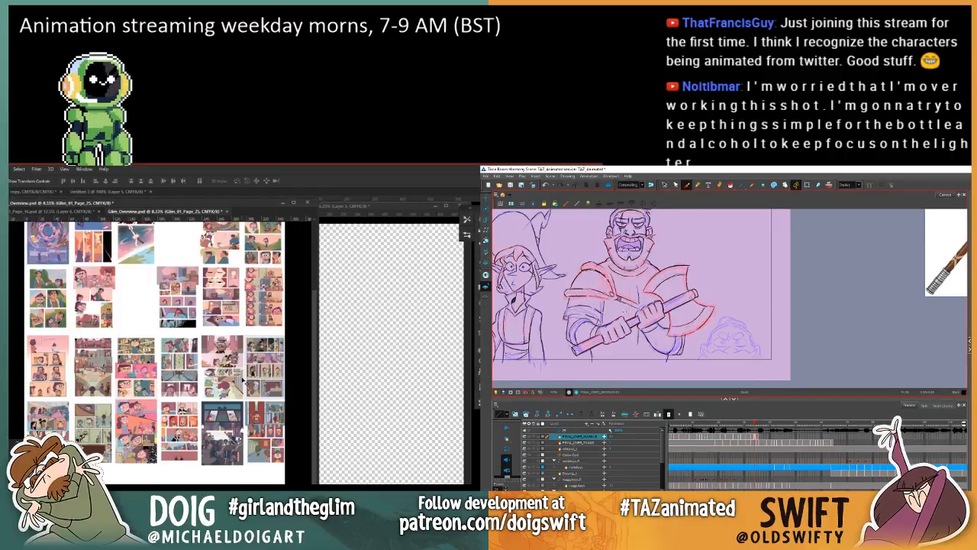
Step: Ink the warrior's fist and wrist around the axe handle in Harmony, checking against the previous drawing
key(".")
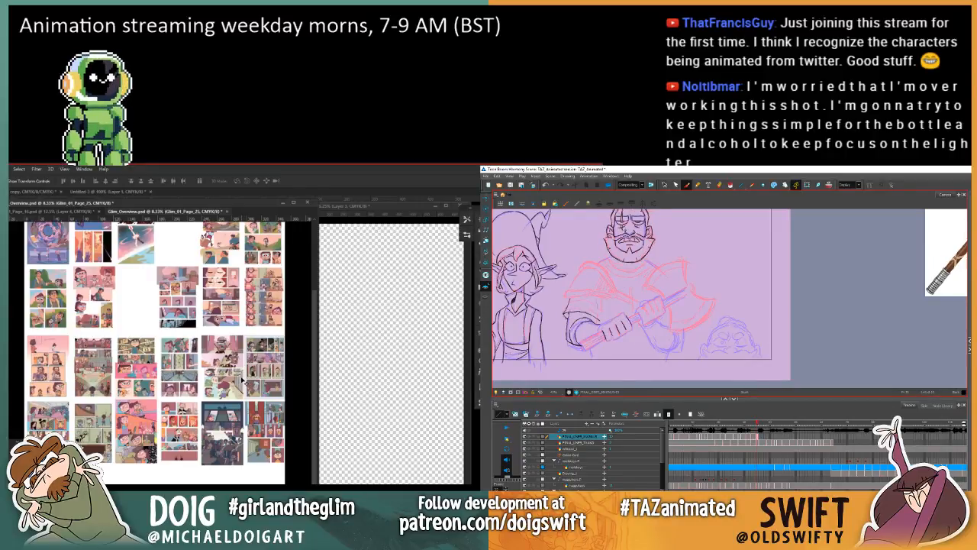
key(".")
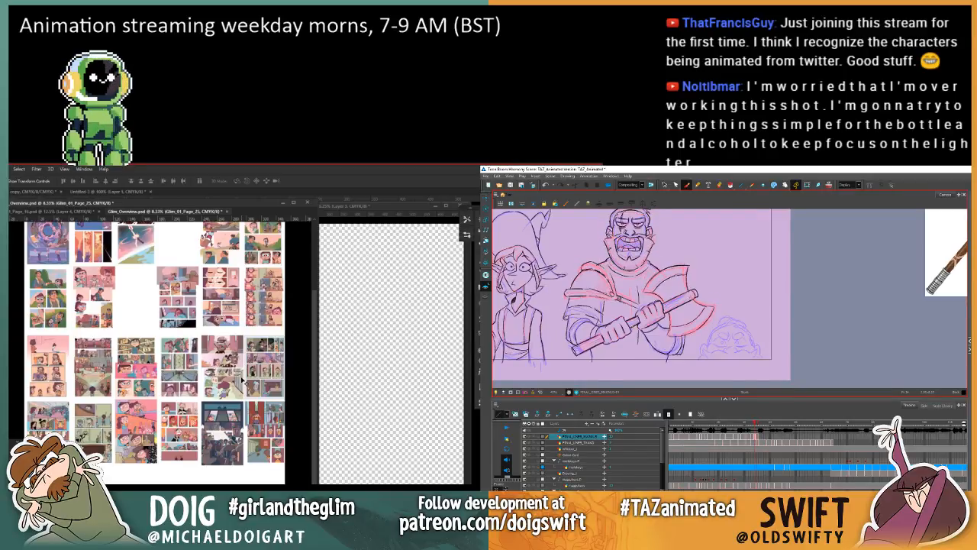
key(".")
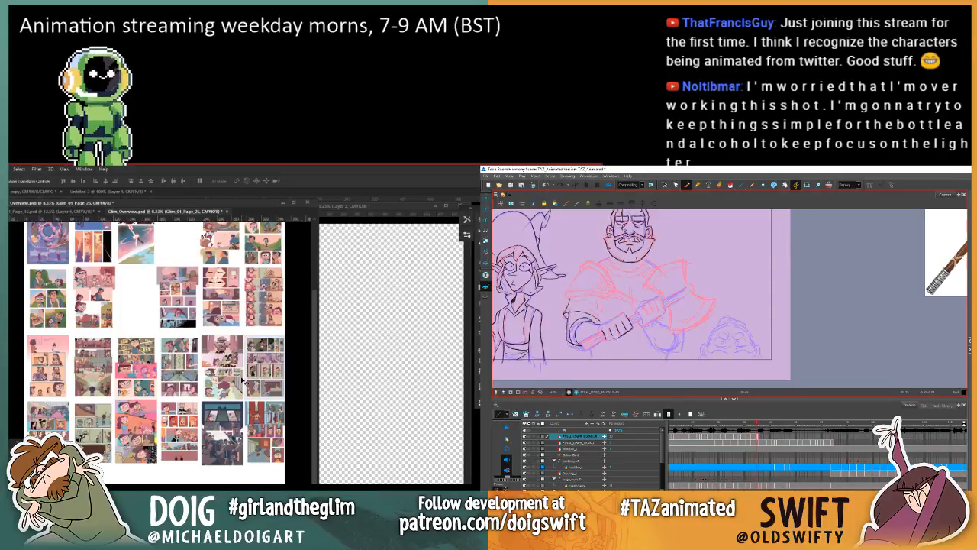
key(".")
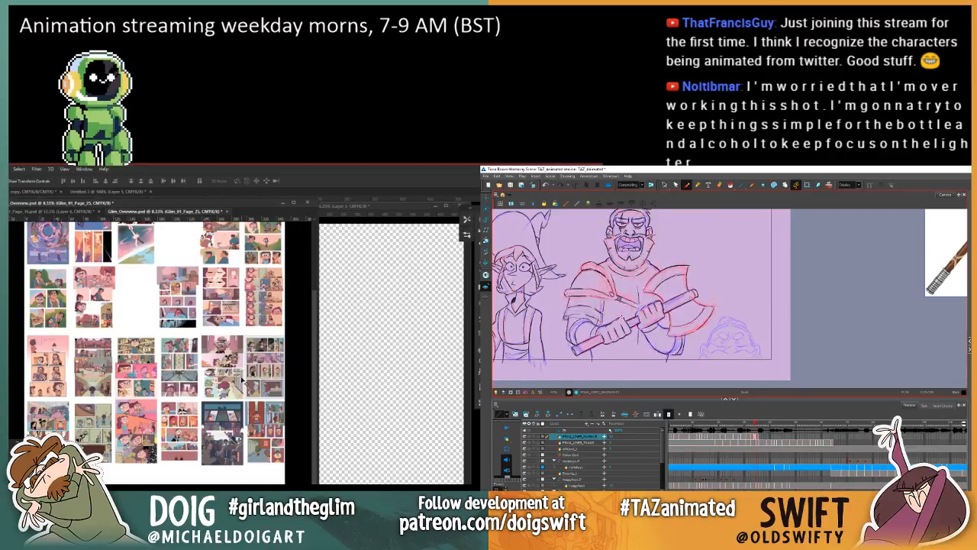
key(".")
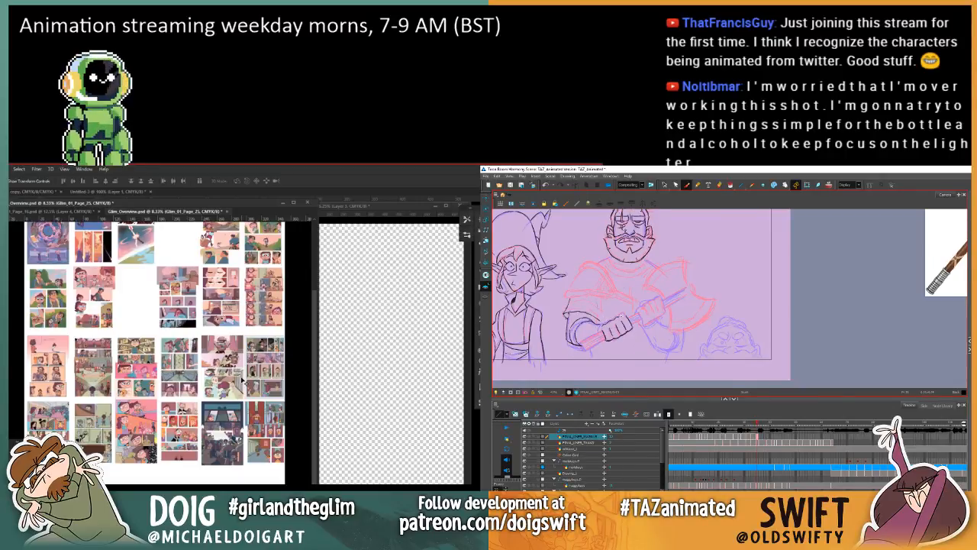
key(".")
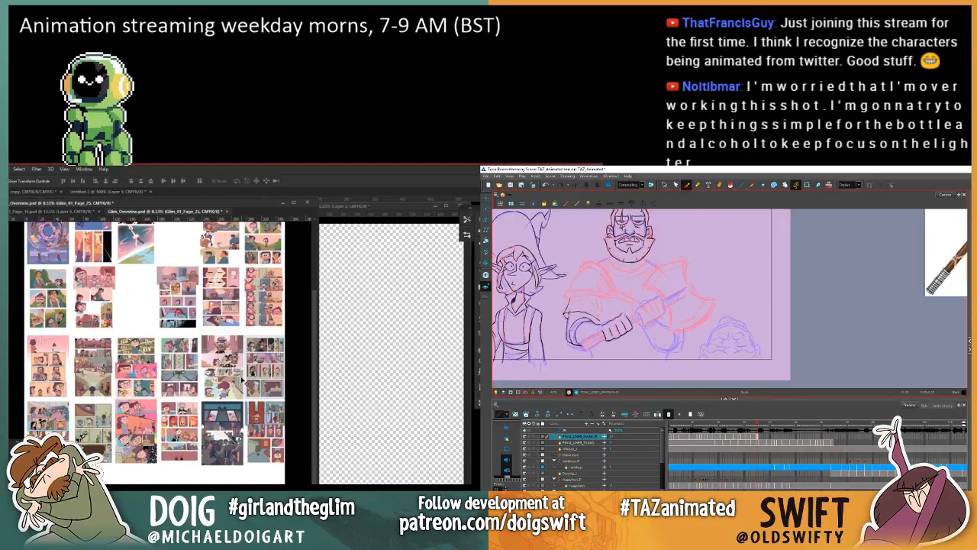
key(".")
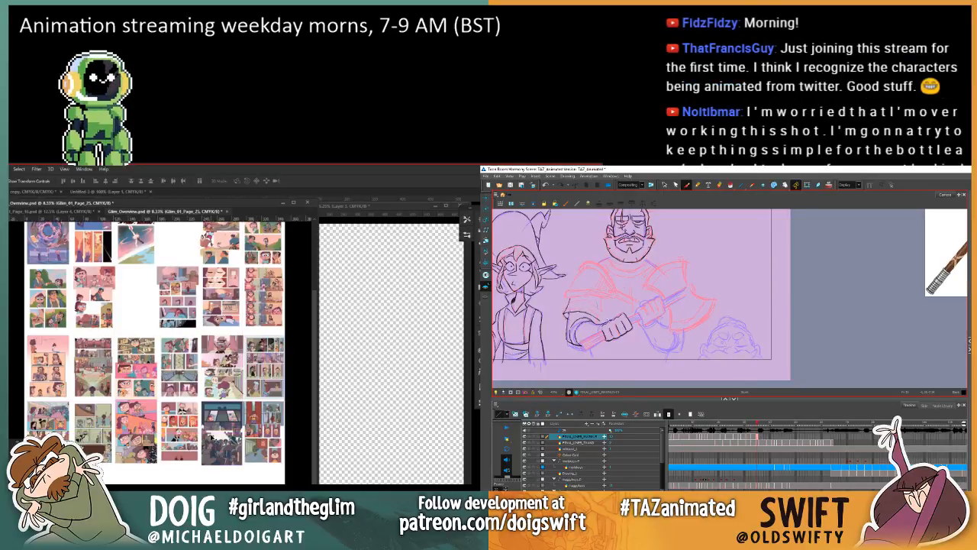
key(".")
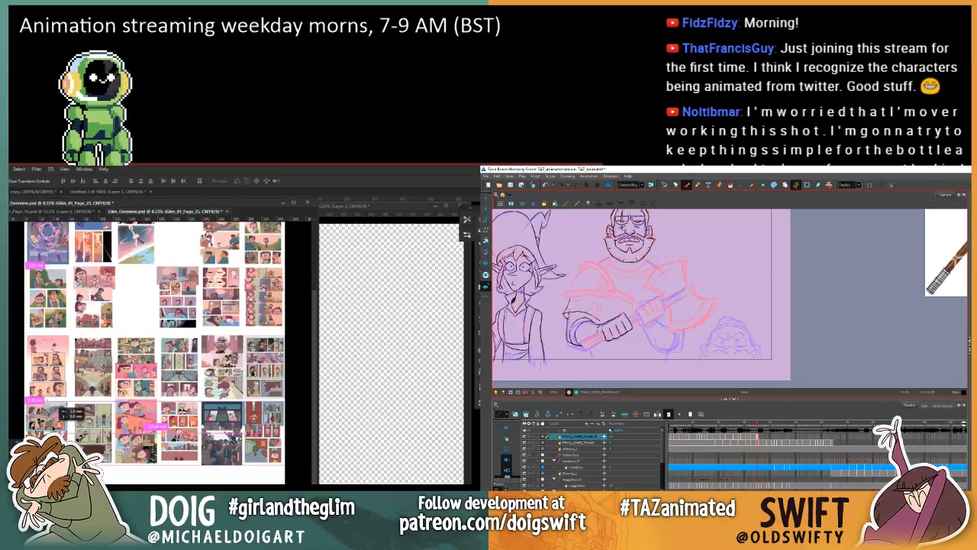
Step: Align the first thumbnail of the newest row with the column above in Photoshop, and distribute that row's pages evenly across
left_click_drag(59, 409, 60, 409)
key(".")
left_click(120, 433, "shift")
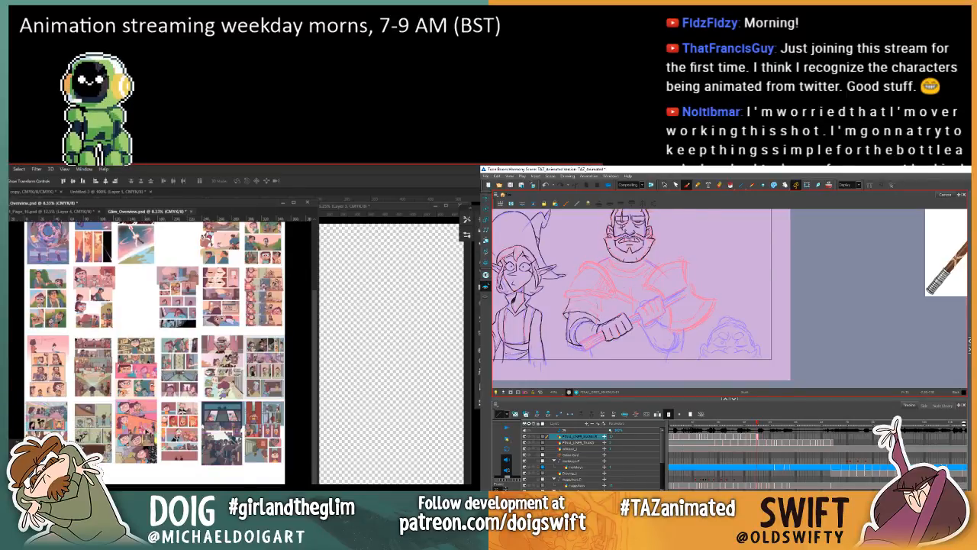
key(".")
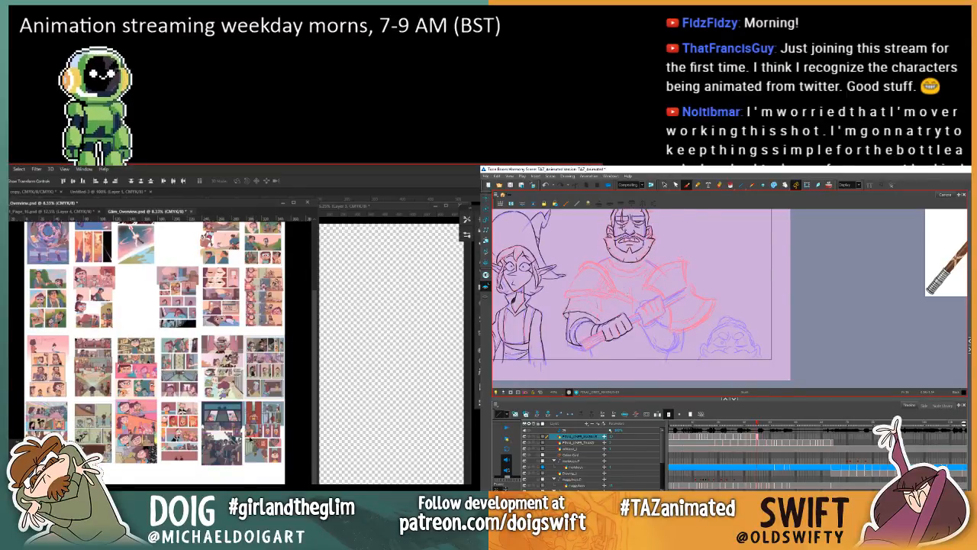
key(".")
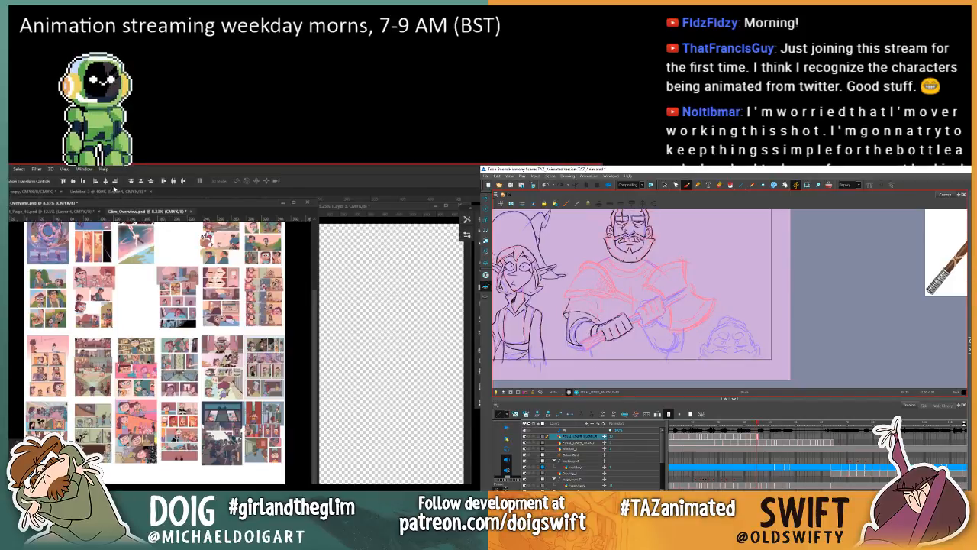
key(".")
key(".")
left_click(174, 181)
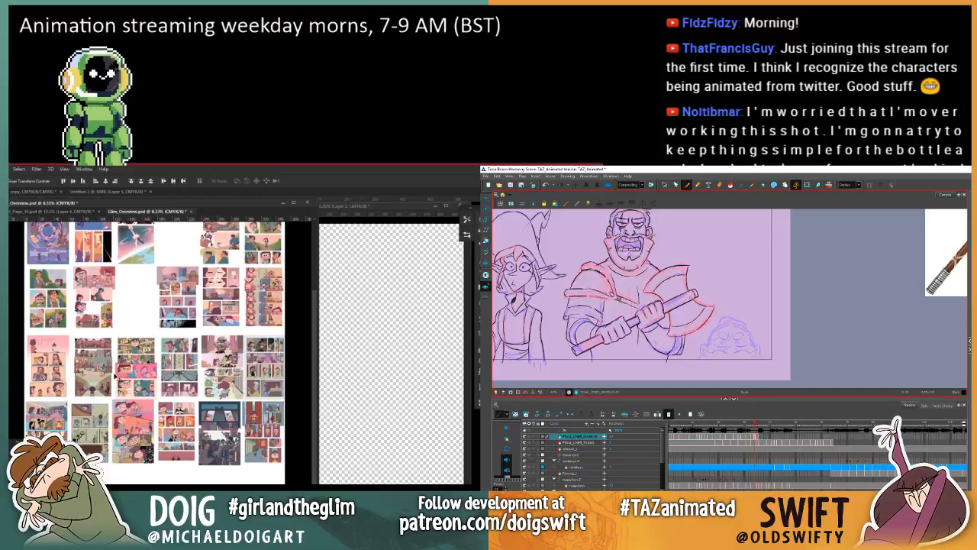
Step: Nudge the first and last thumbnails of the row starting with page 14 into line with the row below
mouse_move(51, 374)
left_mouse_down()
mouse_move(42, 374)
mouse_move(65, 353)
mouse_move(54, 371)
left_mouse_up()
left_click(664, 185)
left_click(596, 331)
key("ctrl+z")
key("comma")
key("period")
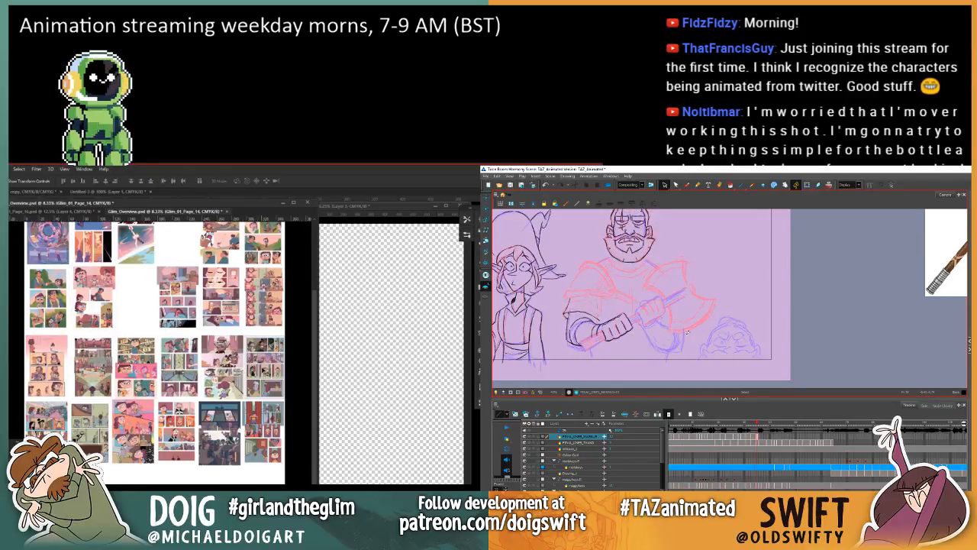
left_click_drag(266, 371, 264, 354)
key("ctrl+z")
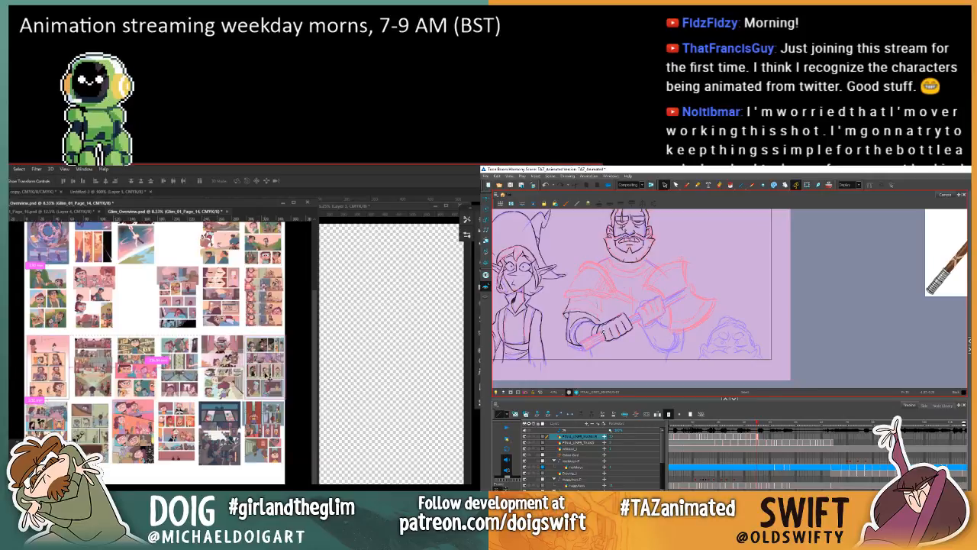
left_click_drag(269, 377, 263, 368)
Step: Compare the inked hand with the previous drawing in Harmony, and distribute the row starting with page 14 evenly in Photoshop
left_click(686, 186)
key("comma")
key("period")
key("comma")
key("period")
key("comma")
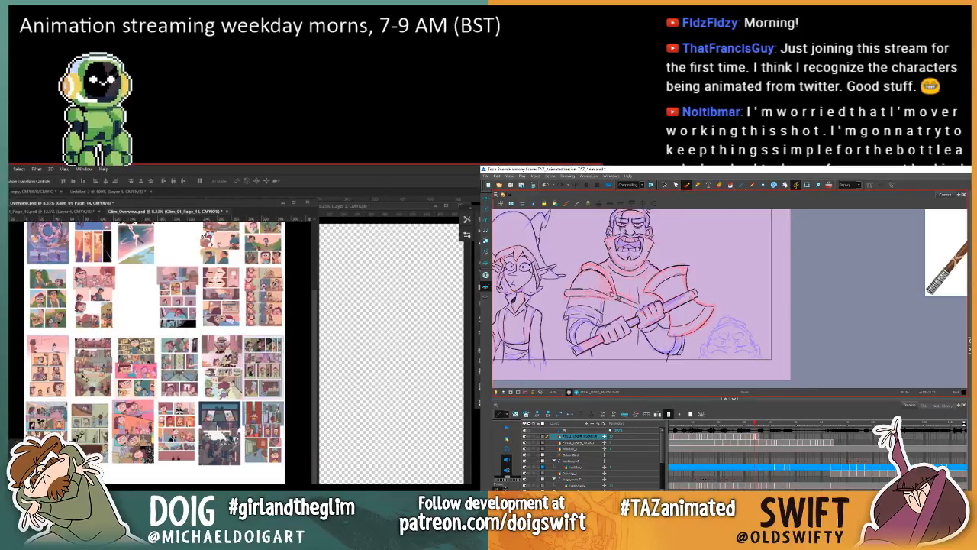
key("period")
key("comma")
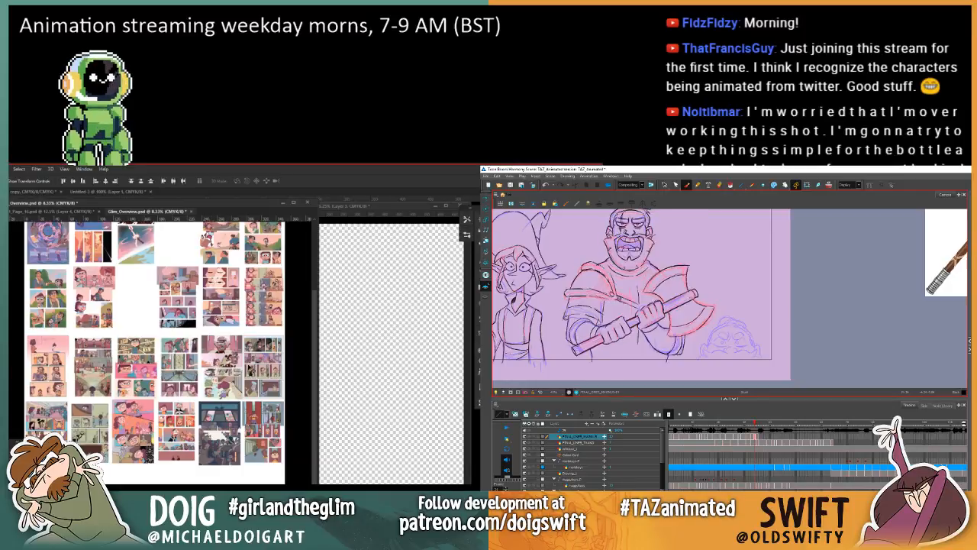
key("period")
key("comma")
key("period")
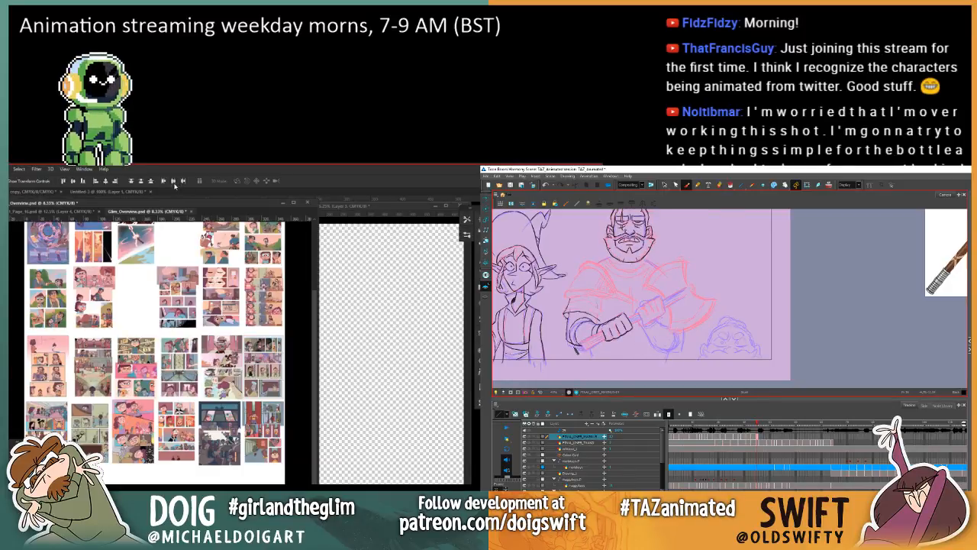
key("comma")
key("period")
key("comma")
key("period")
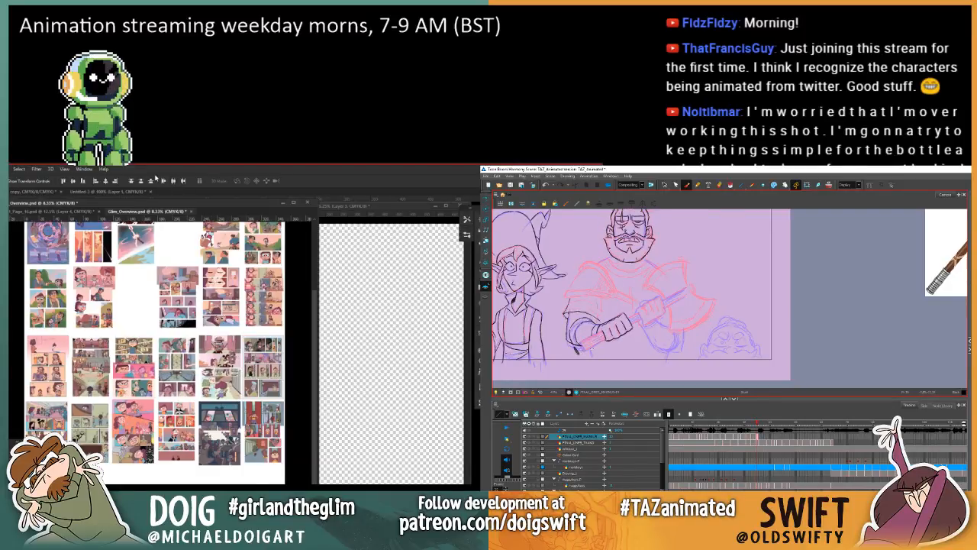
Step: Nudge the page 13 thumbnail into line with its column, and adjust the page 9 thumbnail in the same row
left_click(267, 308)
left_click_drag(267, 307, 265, 307)
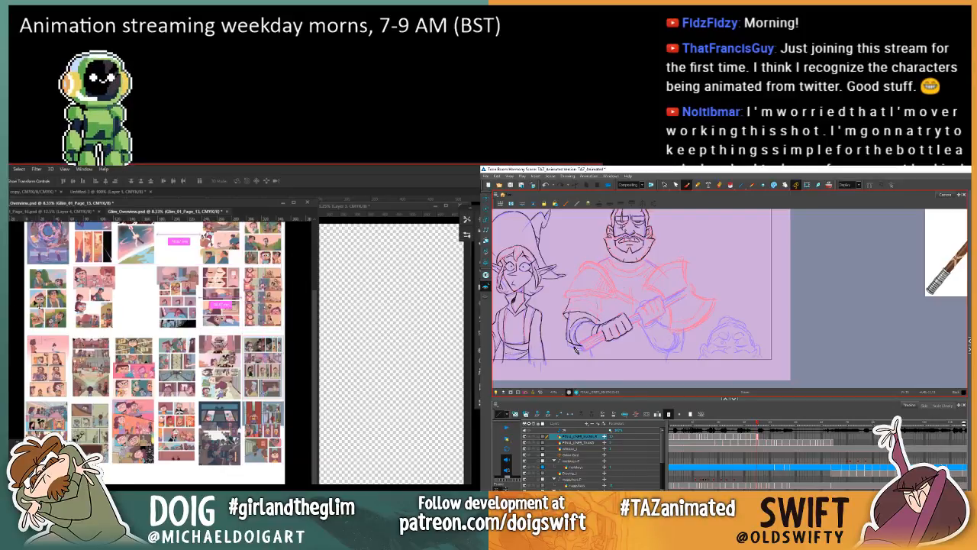
left_click_drag(40, 302, 99, 304)
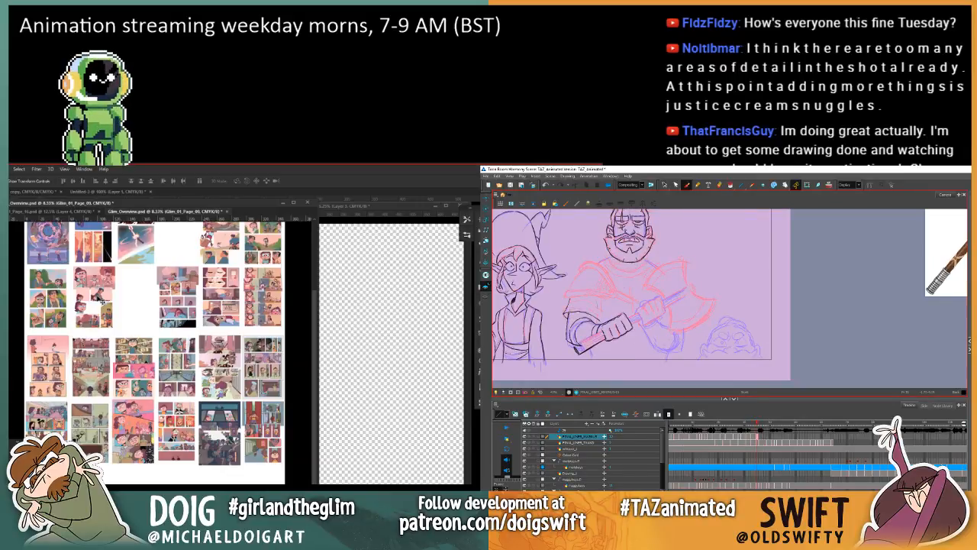
Step: Examine the inked butt end of the warrior's axe handle against the previous drawing in Harmony
left_click(665, 185)
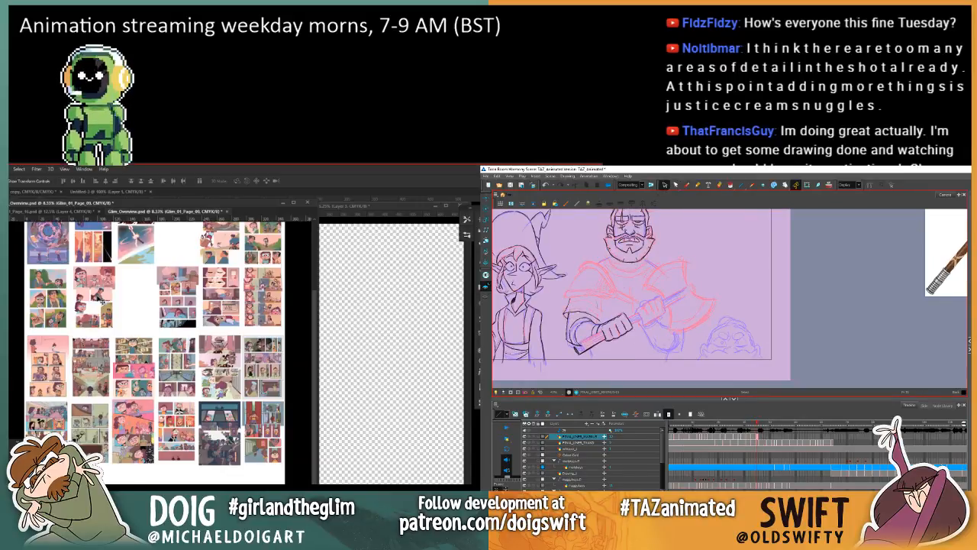
left_click(580, 352)
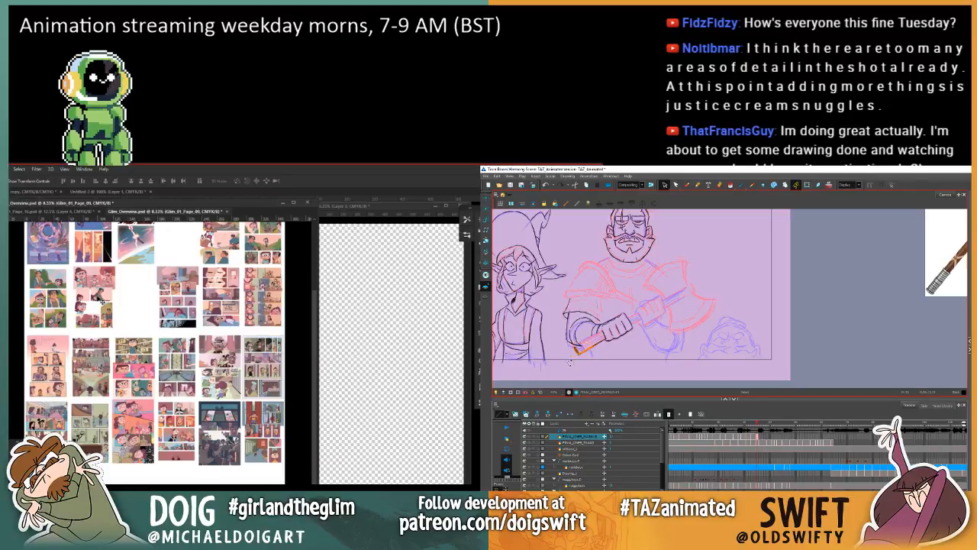
key("comma")
key("period")
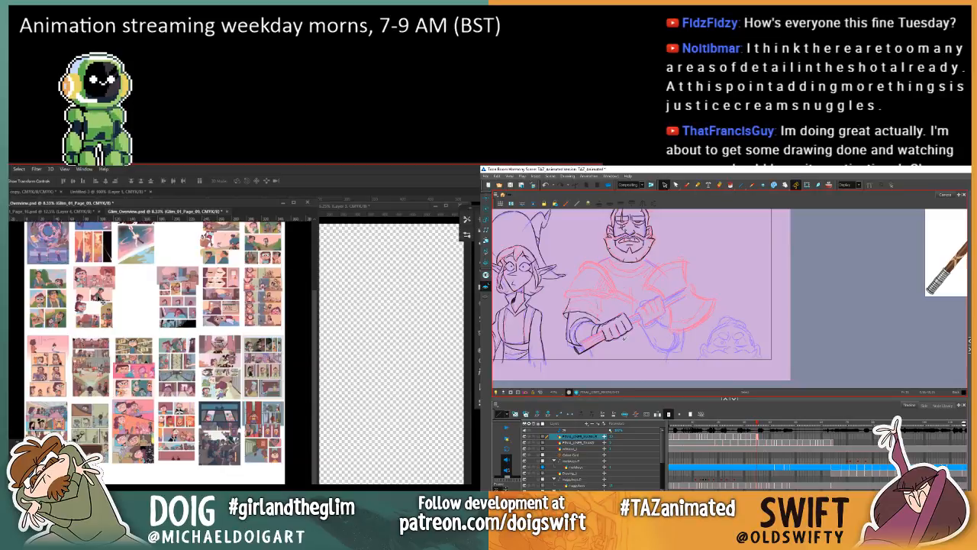
left_click(686, 188)
key("comma")
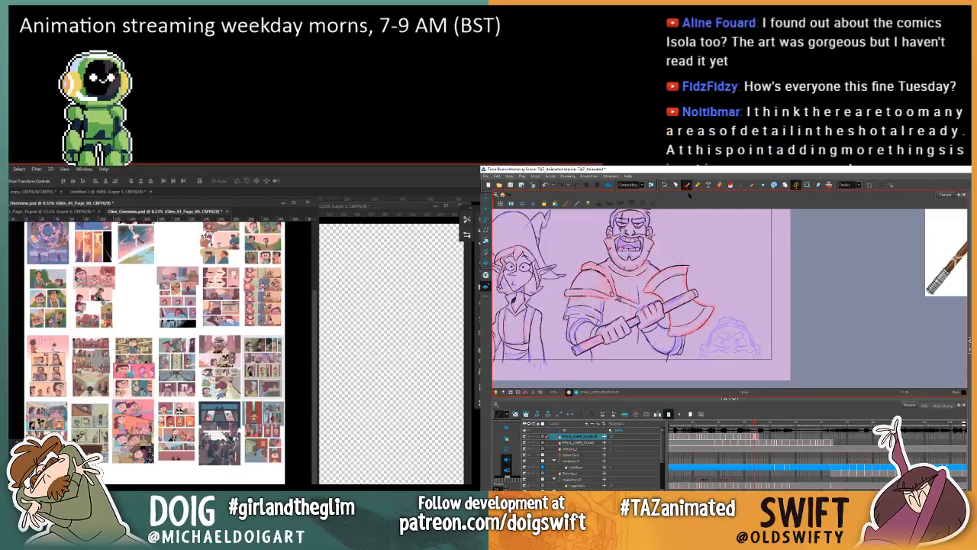
key("period")
key("comma")
key("period")
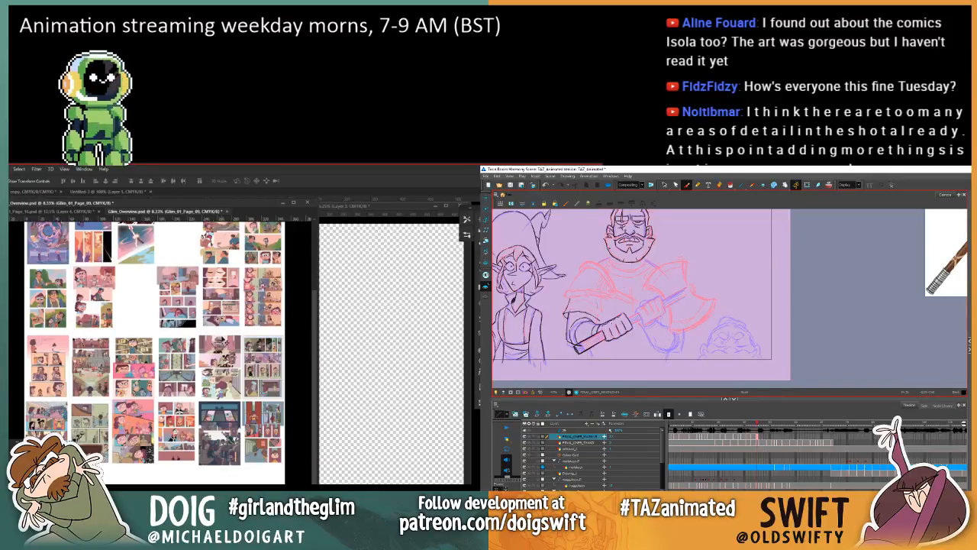
key("comma")
key("period")
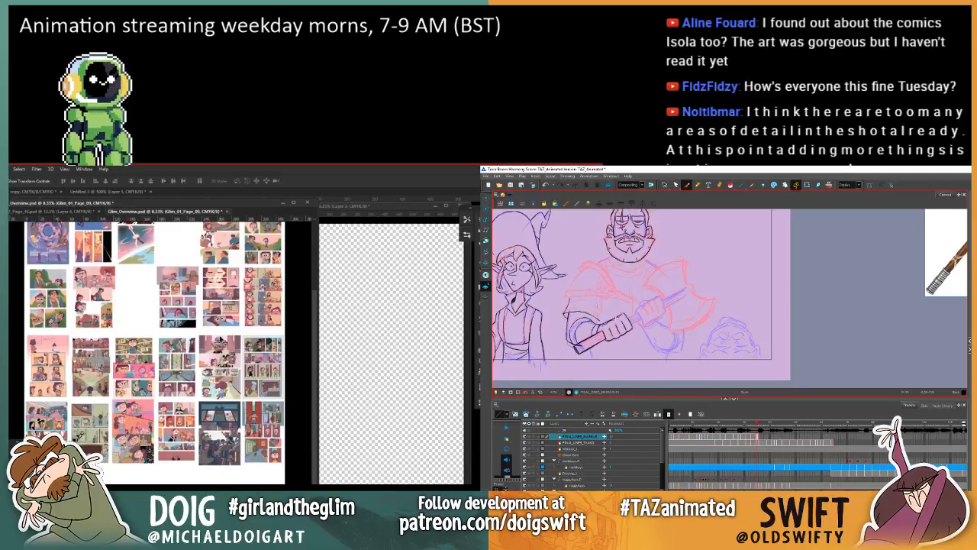
Step: Try a short ink stroke inside the butt end of the axe handle, comparing it with the previous drawing
left_click_drag(580, 345, 590, 340)
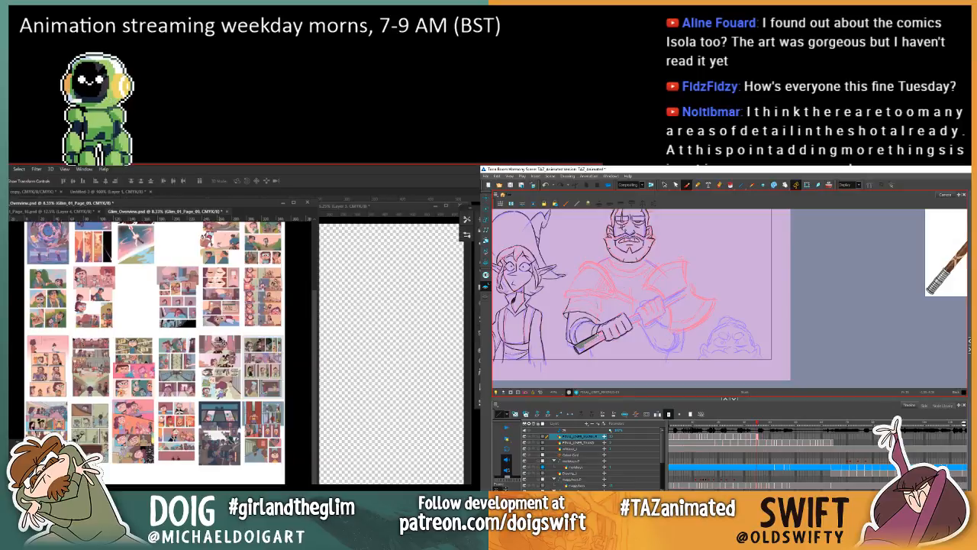
key("ctrl+z")
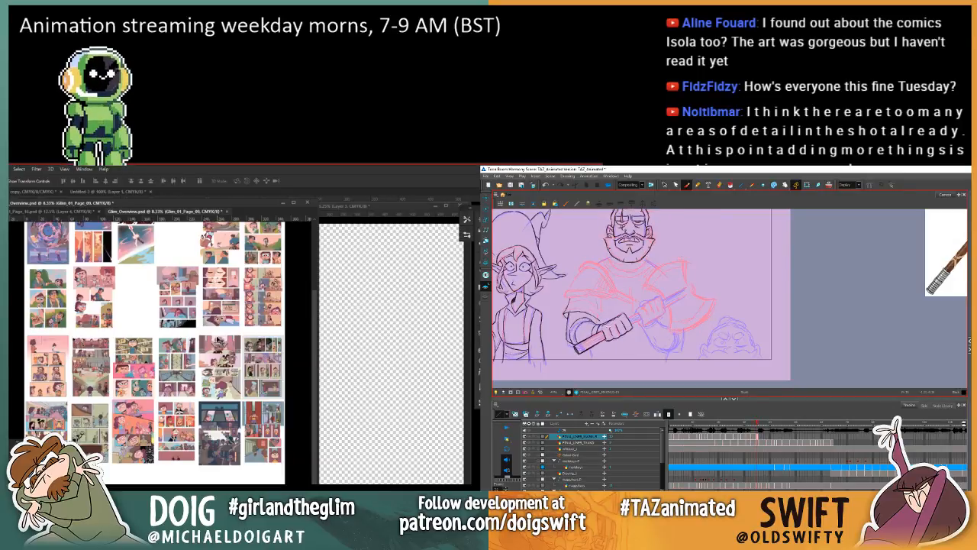
key("comma")
key("period")
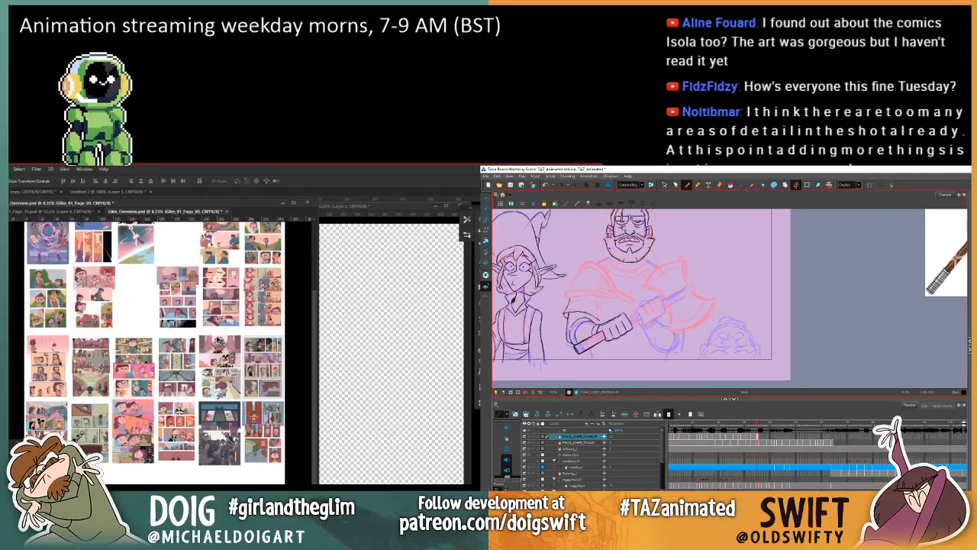
key("comma")
key("period")
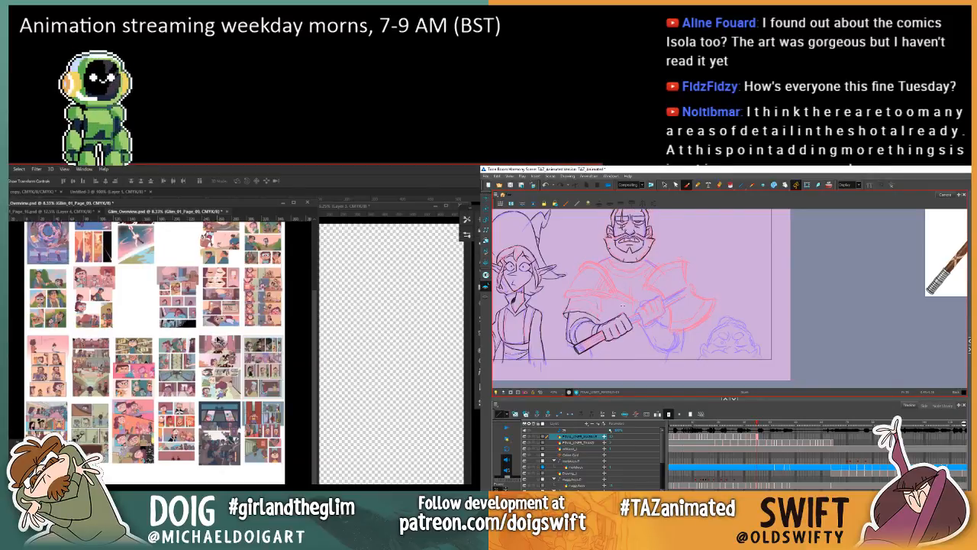
key("comma")
key("period")
Step: Open the contents of the page 25 thumbnail's smart object from the Glim overview in Photoshop
left_click(261, 429)
right_click(462, 316)
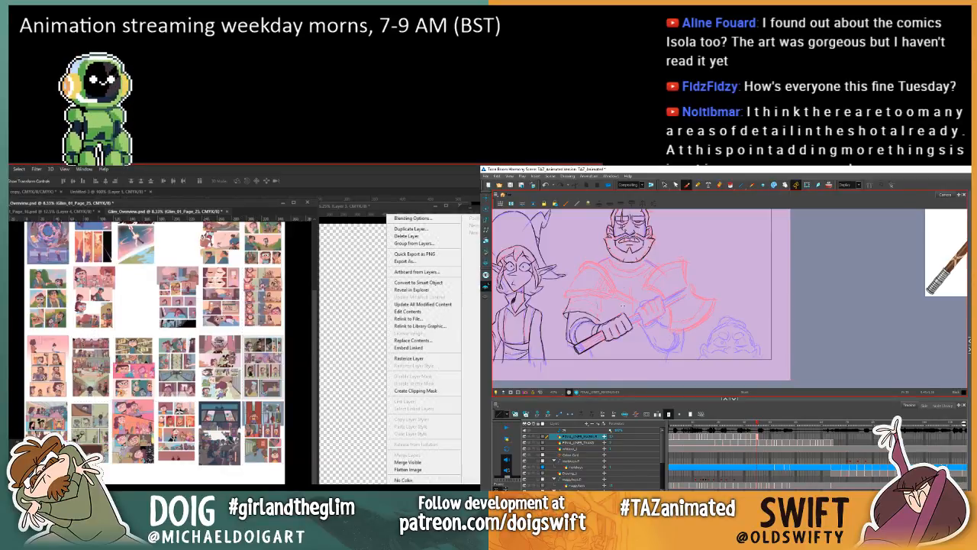
left_click(454, 314)
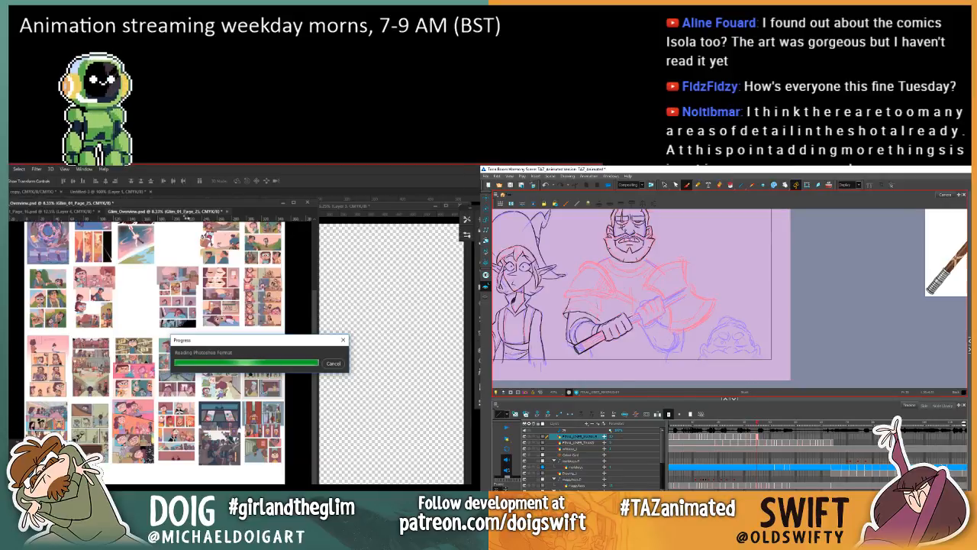
Step: Save the Glim_Overview document and close its window to uncover the separate page documents
left_click_drag(222, 212, 302, 242)
left_click_drag(169, 205, 134, 207)
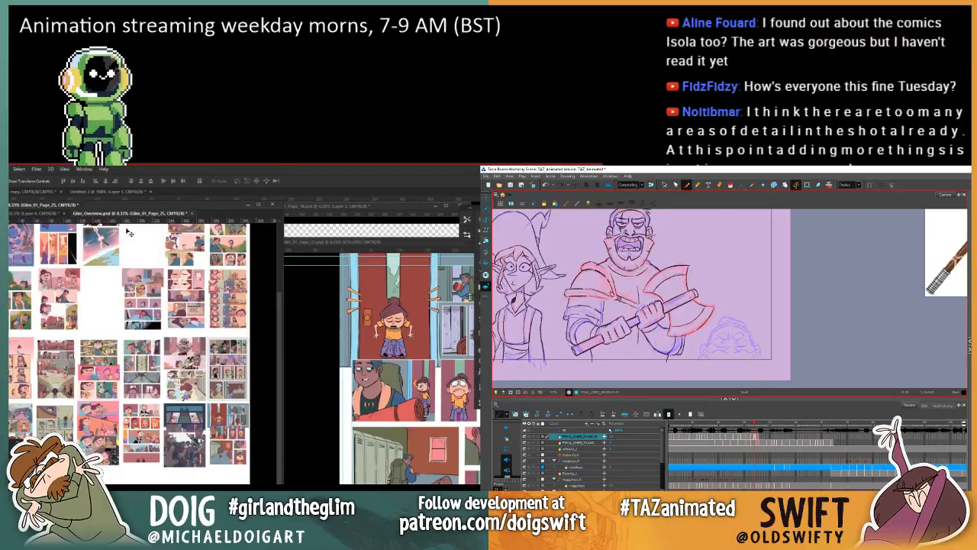
left_click_drag(132, 207, 142, 212)
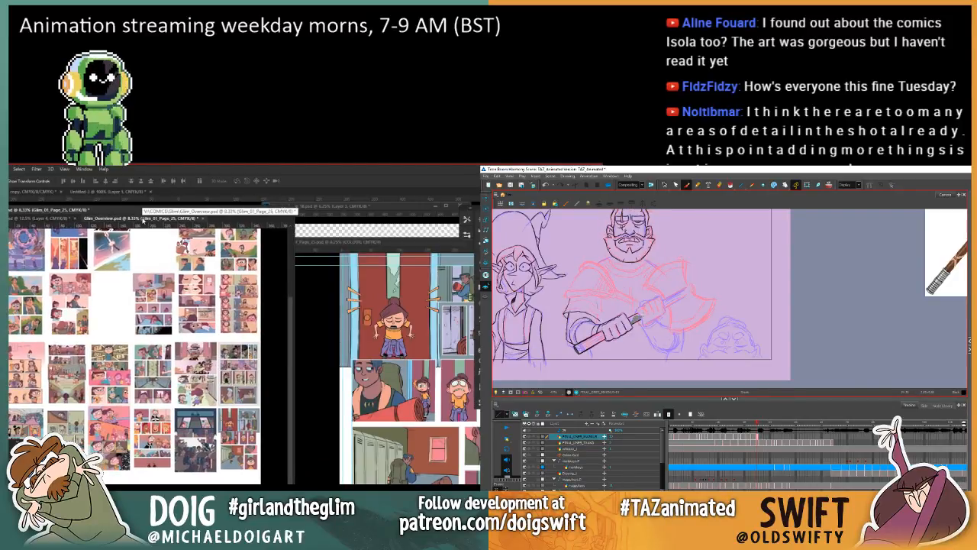
key("ctrl+s")
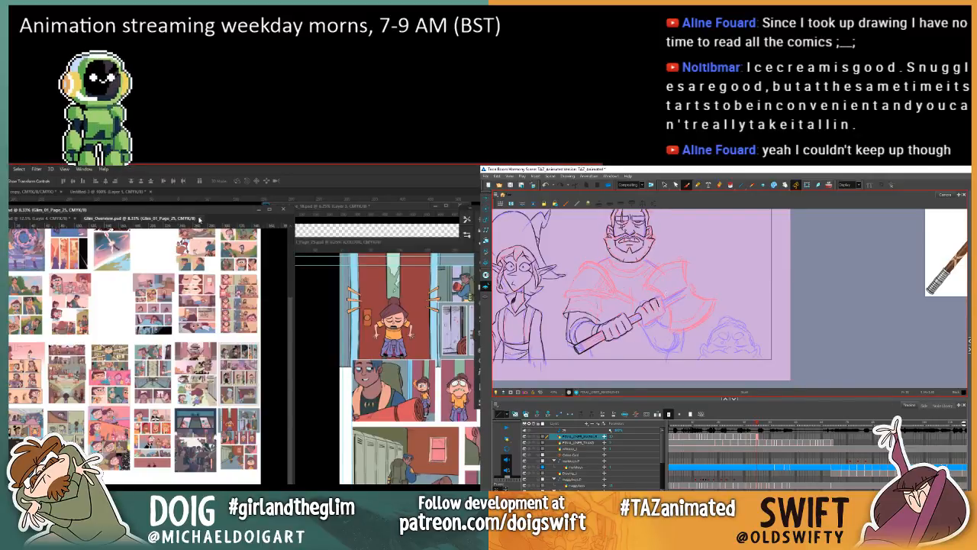
left_click_drag(199, 220, 9, 187)
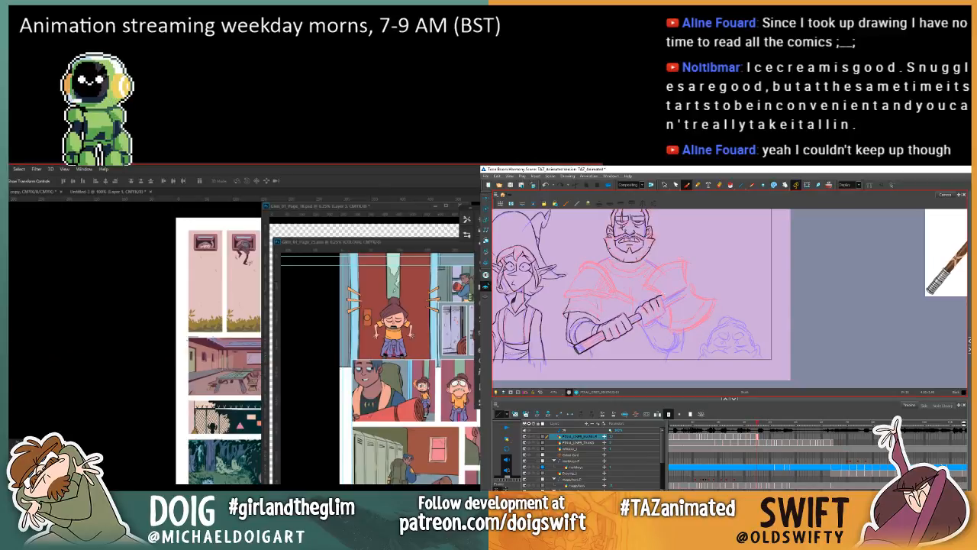
Step: Nudge the inked finger strokes of the warrior's upper hand on the axe handle in Harmony
key("alt+s")
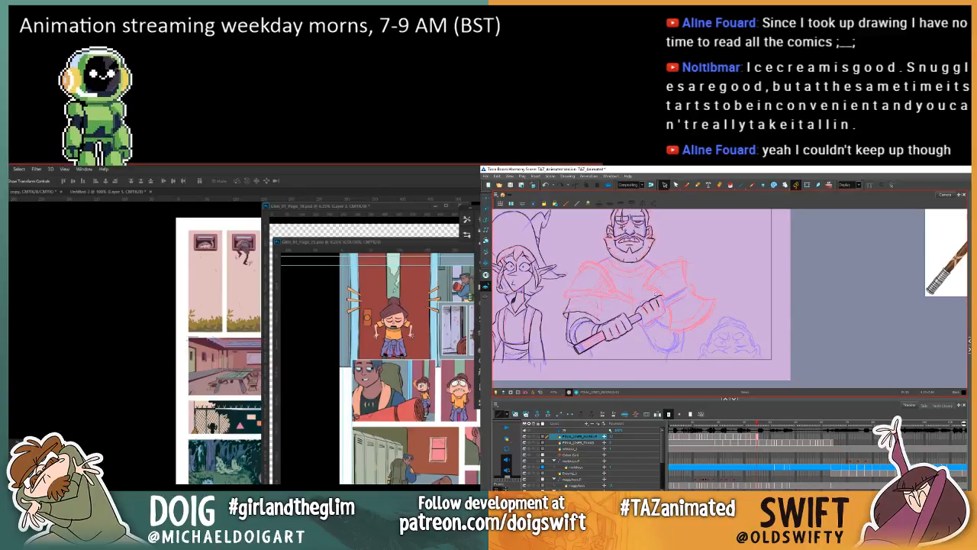
mouse_move(657, 295)
left_mouse_down()
mouse_move(641, 311)
mouse_move(661, 299)
left_mouse_up()
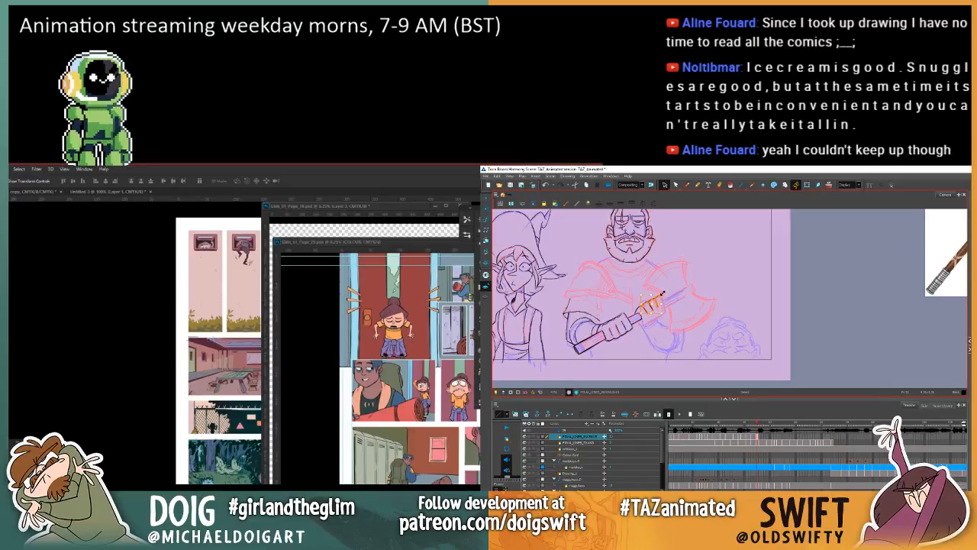
left_click(680, 278)
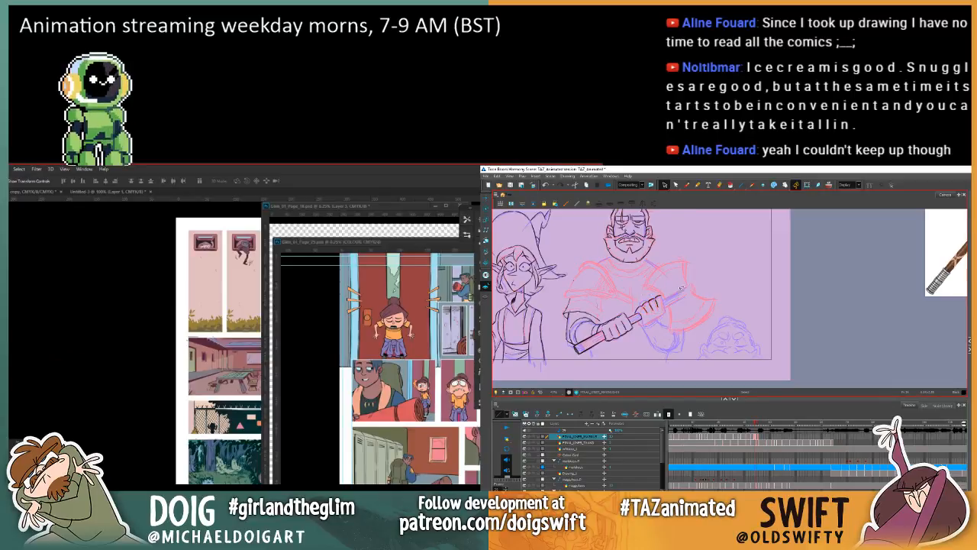
left_click(686, 185)
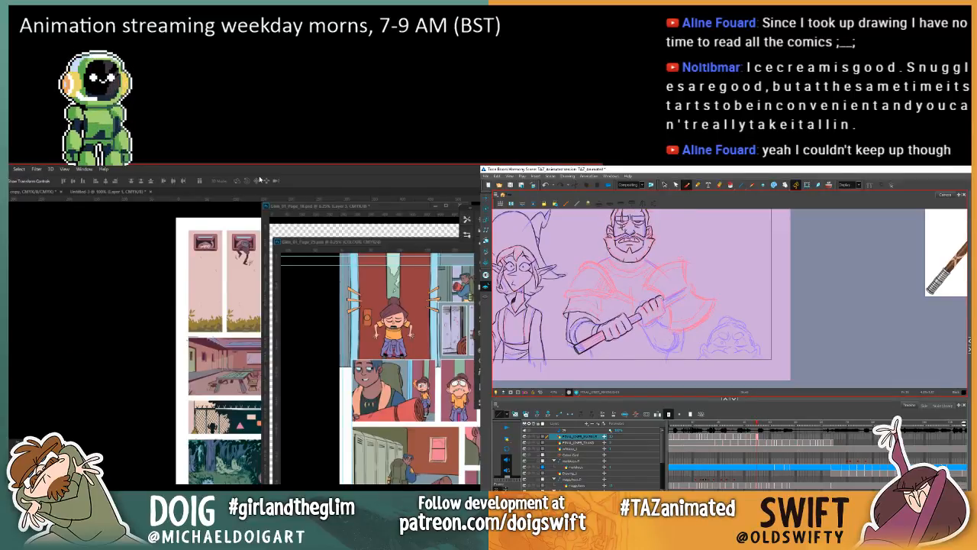
Step: Move the page 18 window clear of the other pages at 5% zoom in Photoshop, and adjust the inked upper hand's position in Harmony
left_click_drag(340, 209, 25, 206)
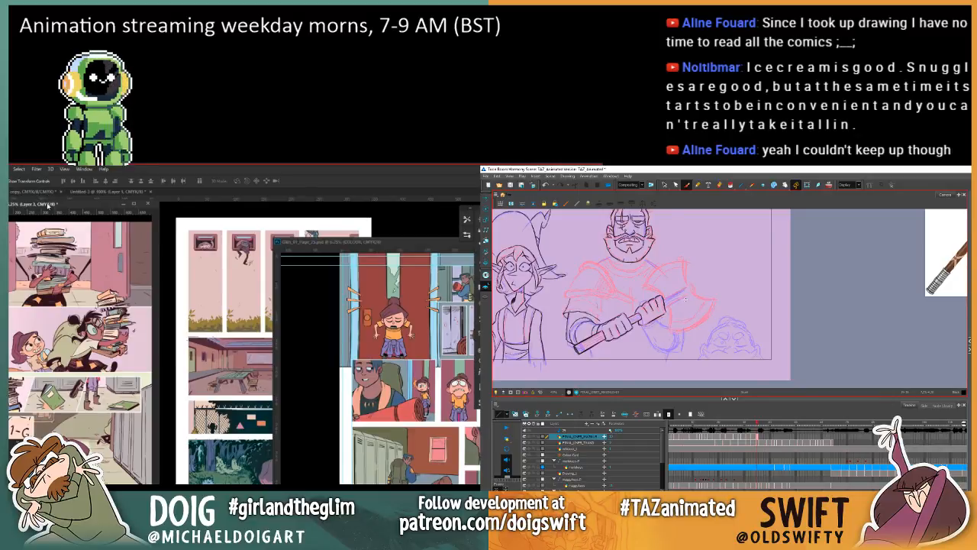
left_click_drag(48, 205, 53, 207)
left_click(665, 185)
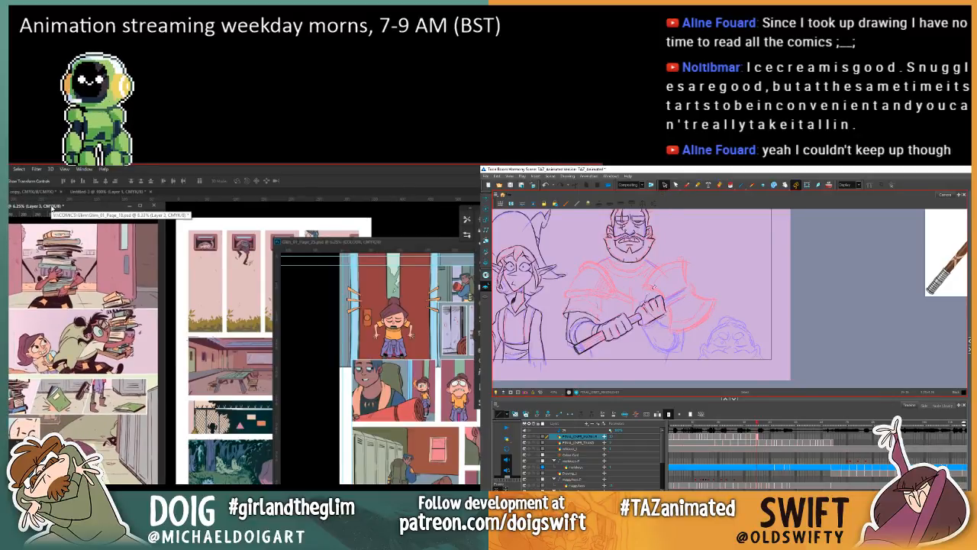
left_click(650, 312)
key("ctrl+minus")
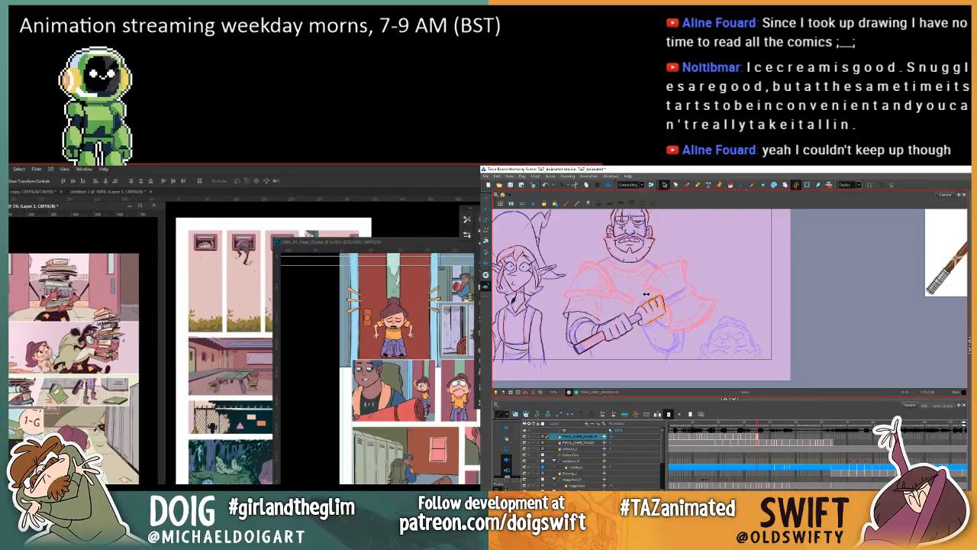
left_click_drag(9, 202, 38, 268)
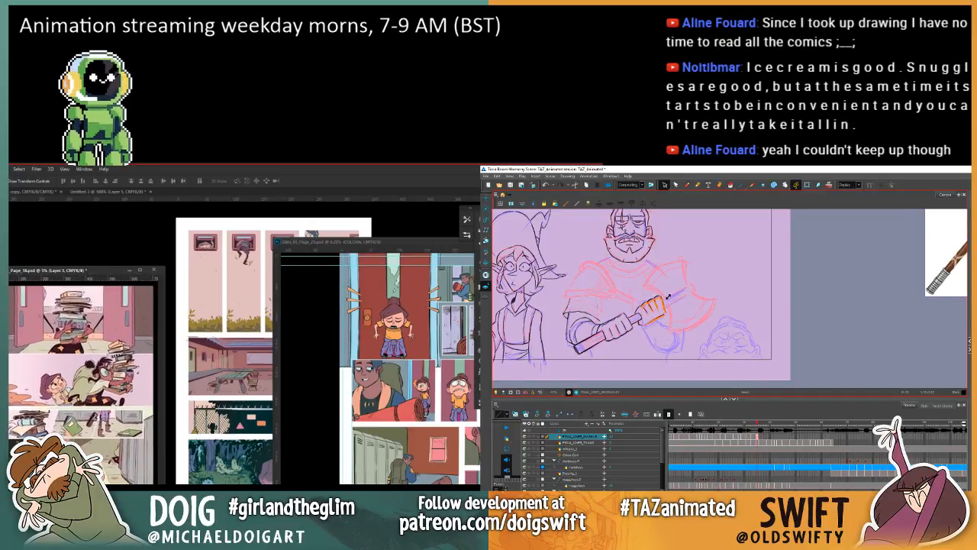
left_click_drag(666, 296, 671, 300)
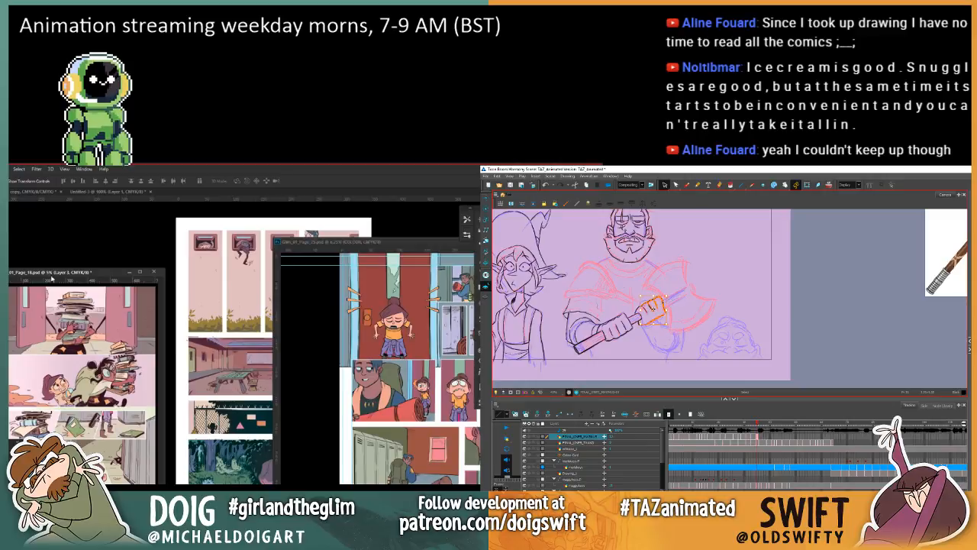
left_click_drag(61, 275, 25, 214)
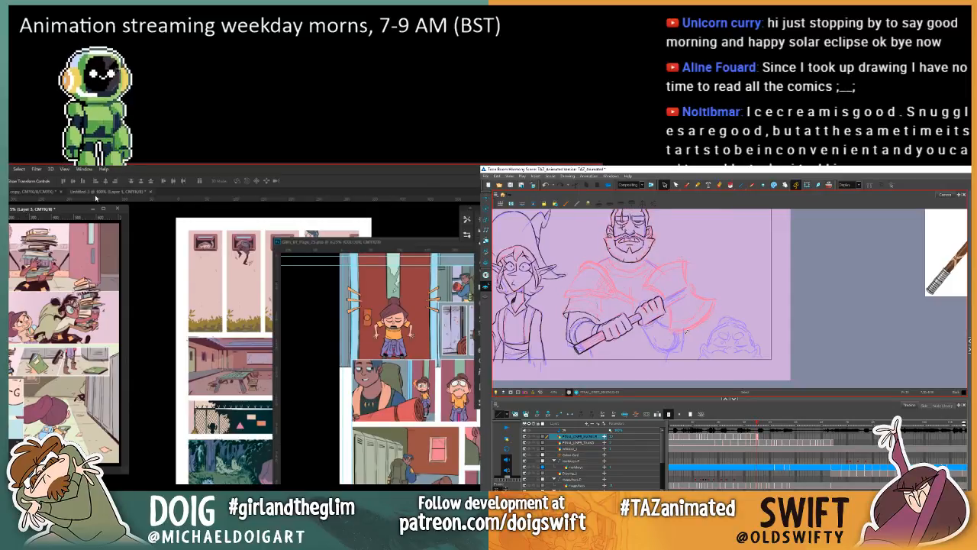
left_click(686, 185)
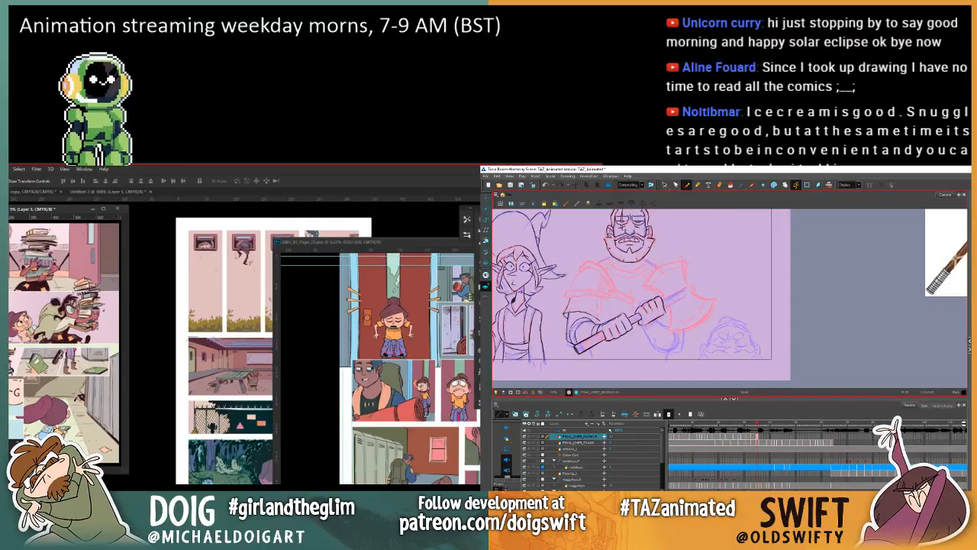
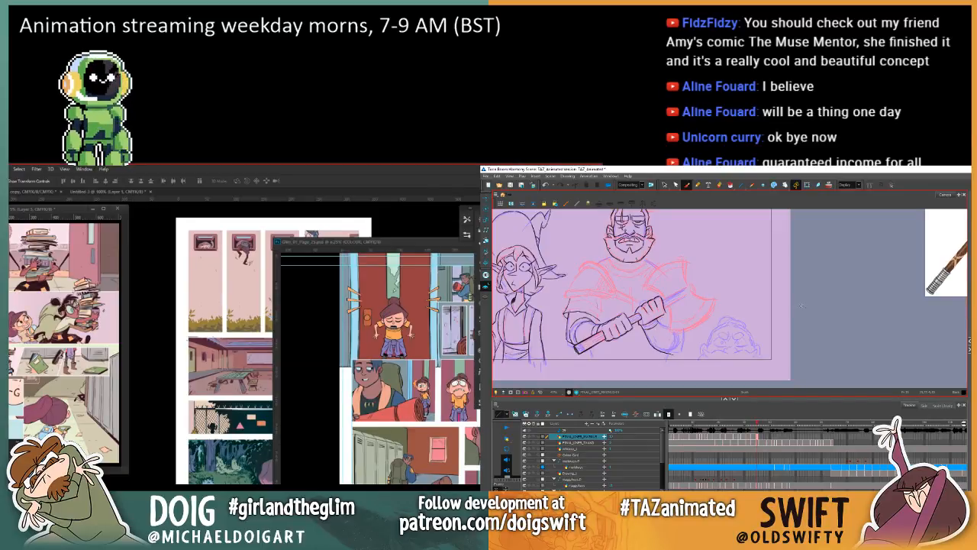
Step: Ink the section of the axe handle beyond the warrior's upper hand, matching it to the preceding drawing
key("comma")
key("period")
key("comma")
key("period")
key("comma")
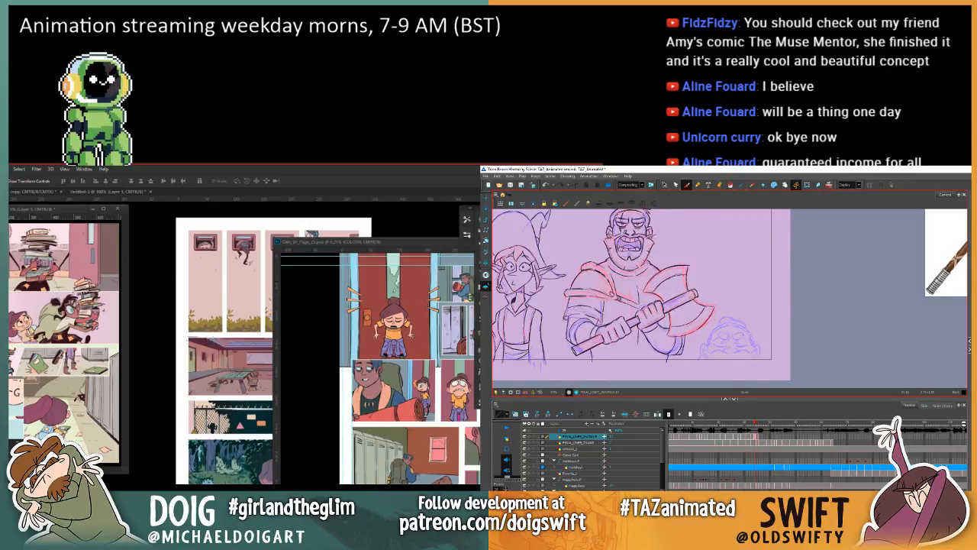
key("period")
key("comma")
key("period")
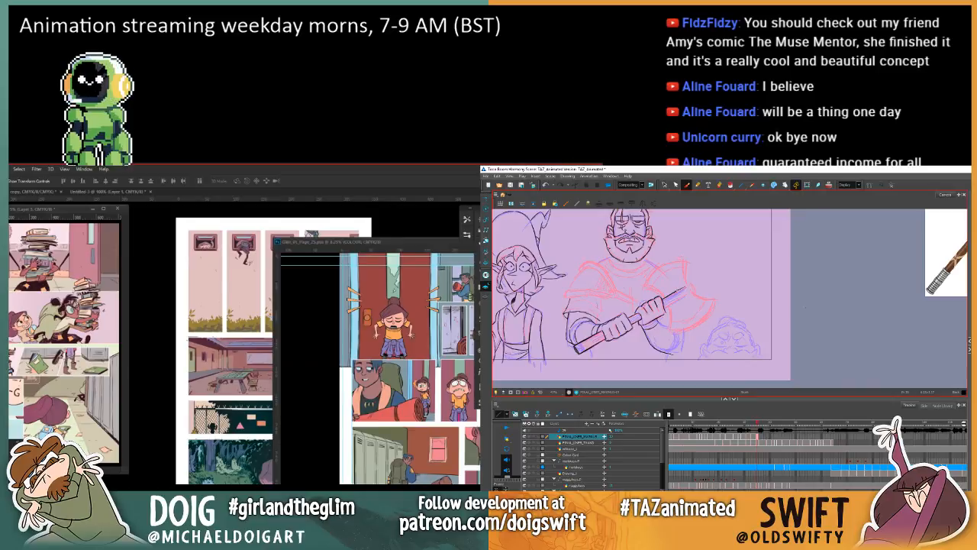
key("comma")
key("period")
key("comma")
key("period")
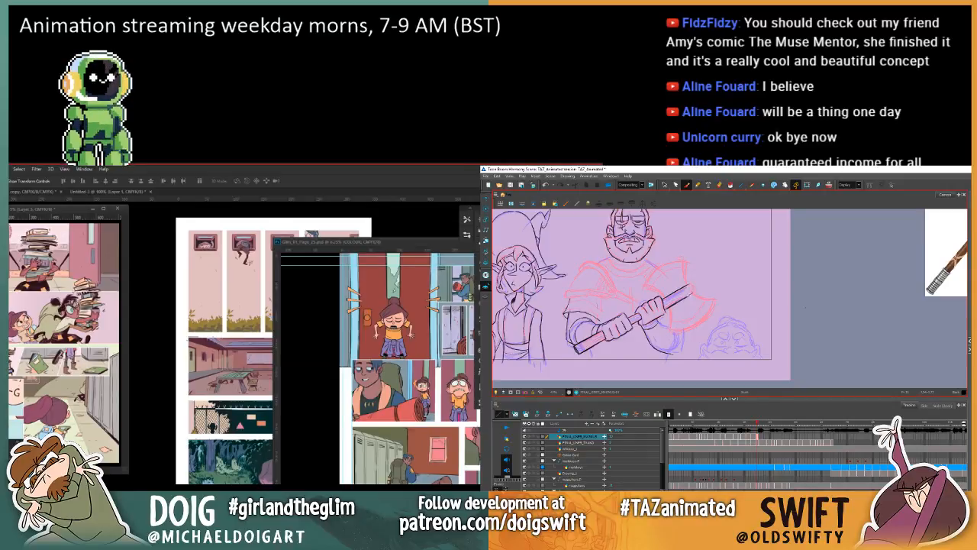
Step: Rework the lower edge of the axe handle's upper section so its thickness matches the preceding drawing
key("comma")
key("period")
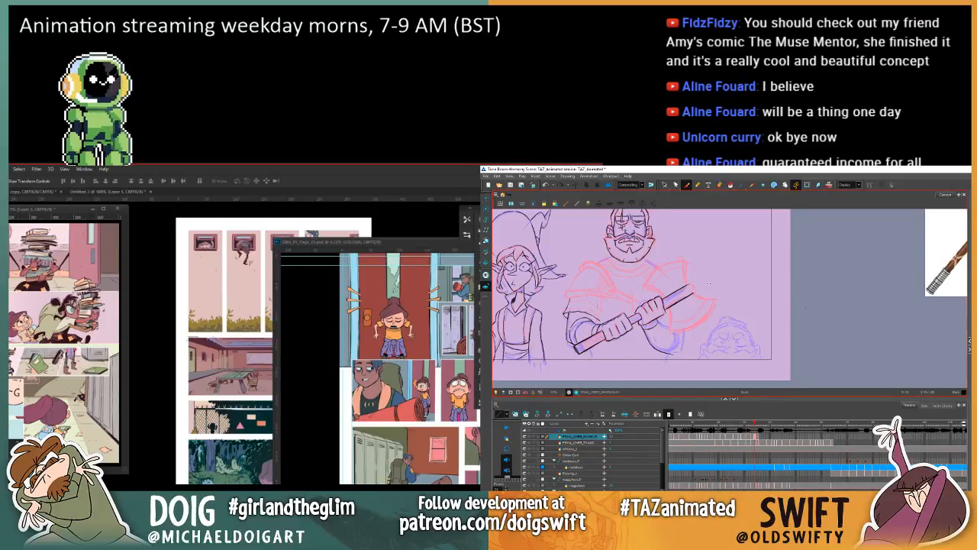
key("comma")
key("period")
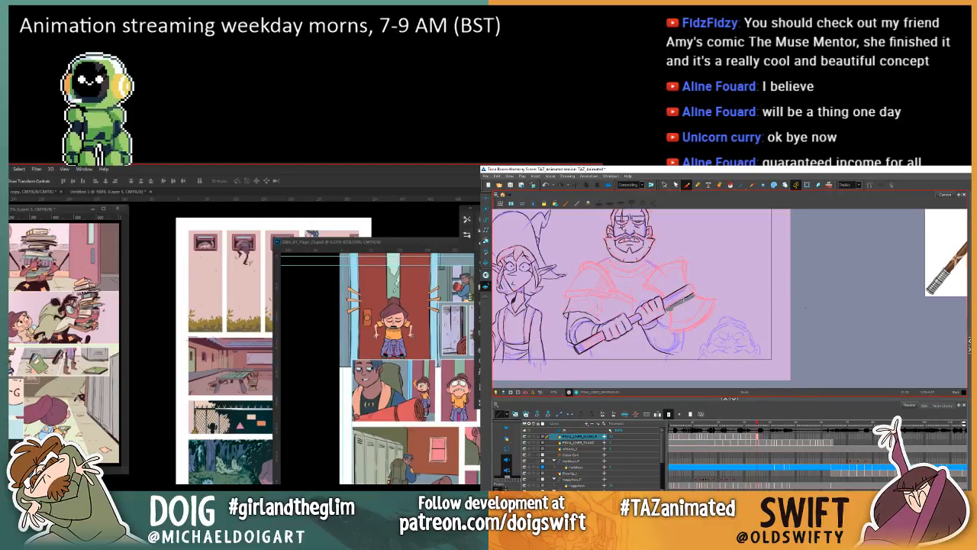
key("comma")
key("period")
key("comma")
key("period")
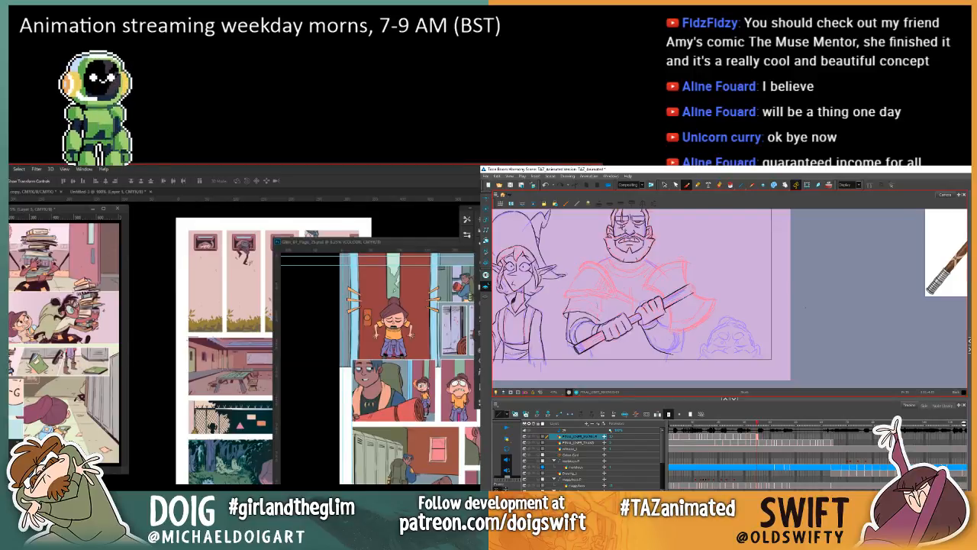
key("comma")
key("period")
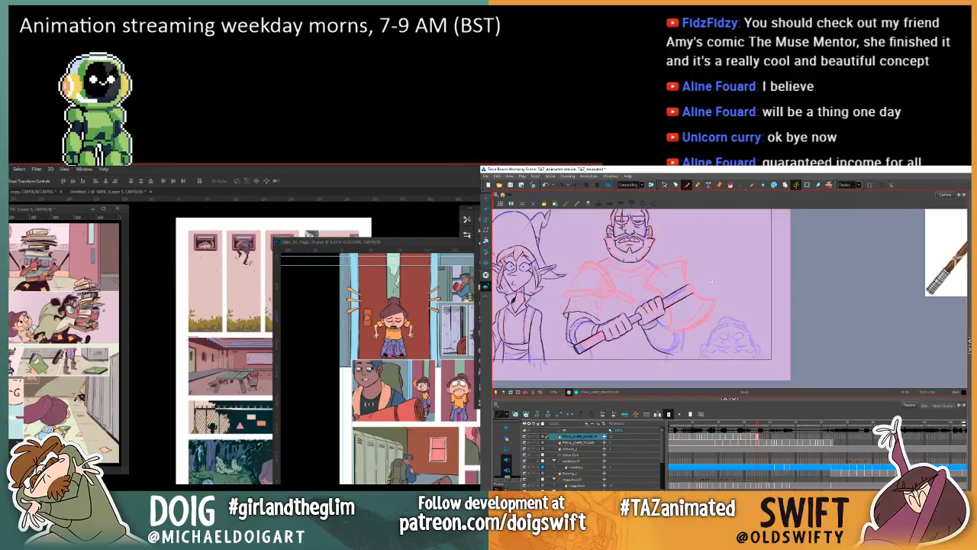
key("comma")
key("period")
key("comma")
key("period")
key("comma")
key("period")
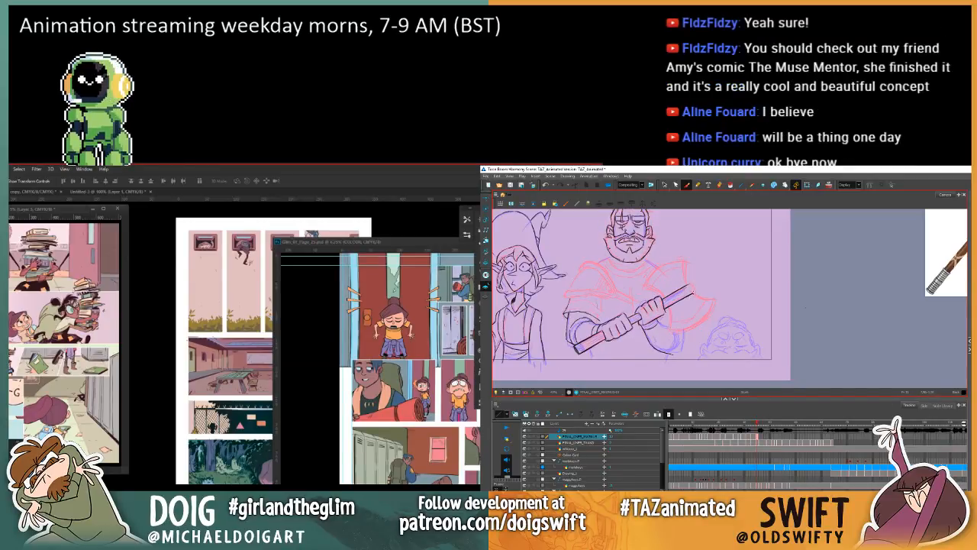
Step: Close off the far end of the inked axe handle with an end cap consistent with the preceding drawing
key("comma")
key("period")
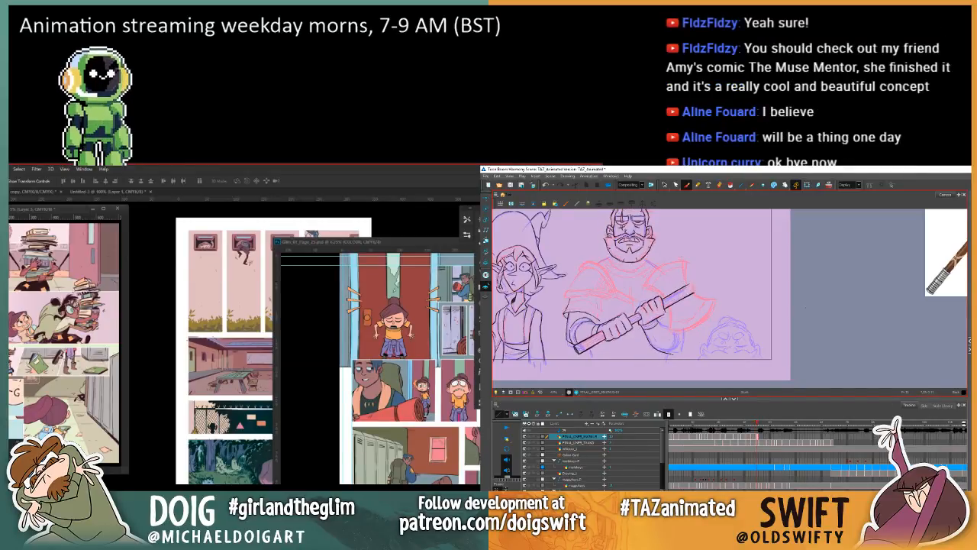
key("comma")
key("period")
key("comma")
key("period")
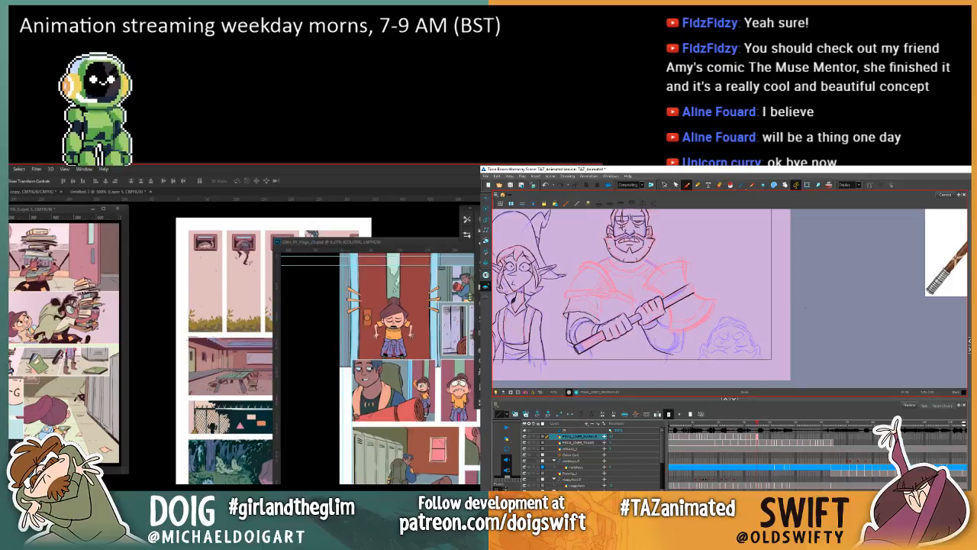
key("comma")
key("period")
key("comma")
key("period")
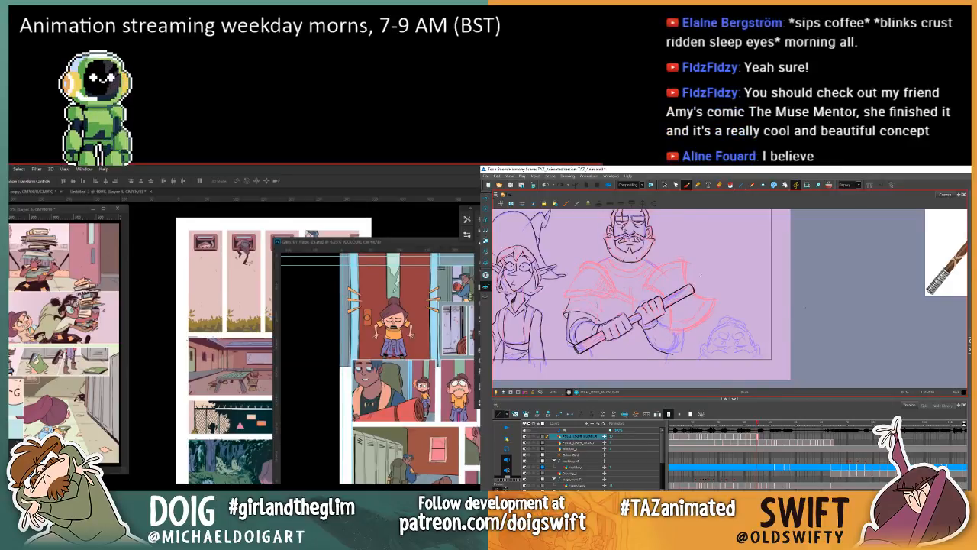
key("comma")
key("period")
Step: Copy the double-bladed axe head from the preceding drawing and paste it into the warrior's current drawing
key("comma")
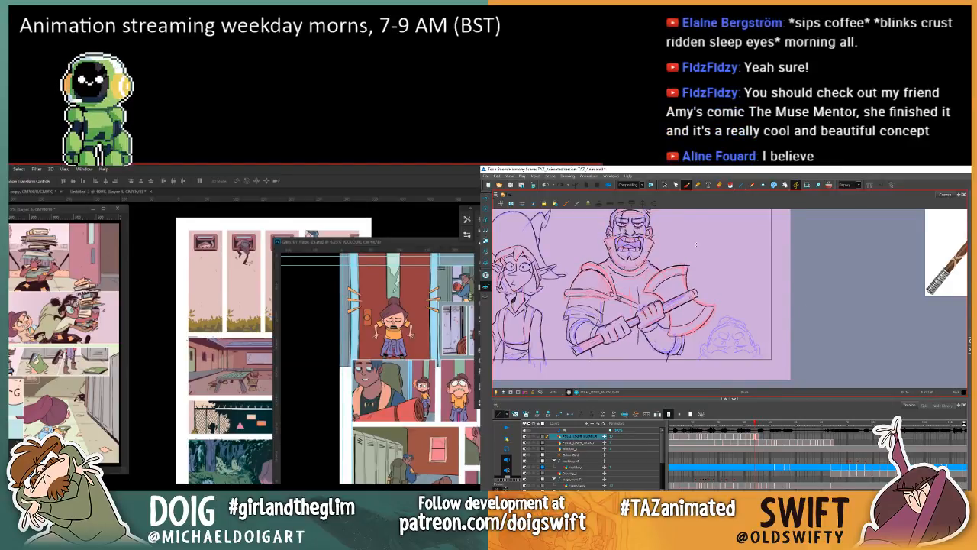
left_click(664, 185)
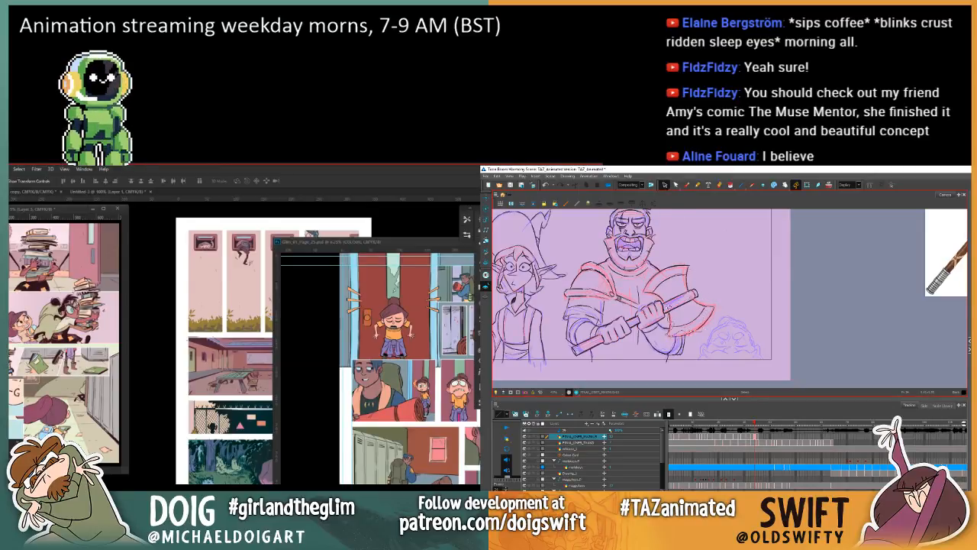
mouse_move(647, 288)
left_mouse_down()
mouse_move(653, 273)
mouse_move(706, 262)
mouse_move(723, 305)
mouse_move(716, 334)
left_mouse_up()
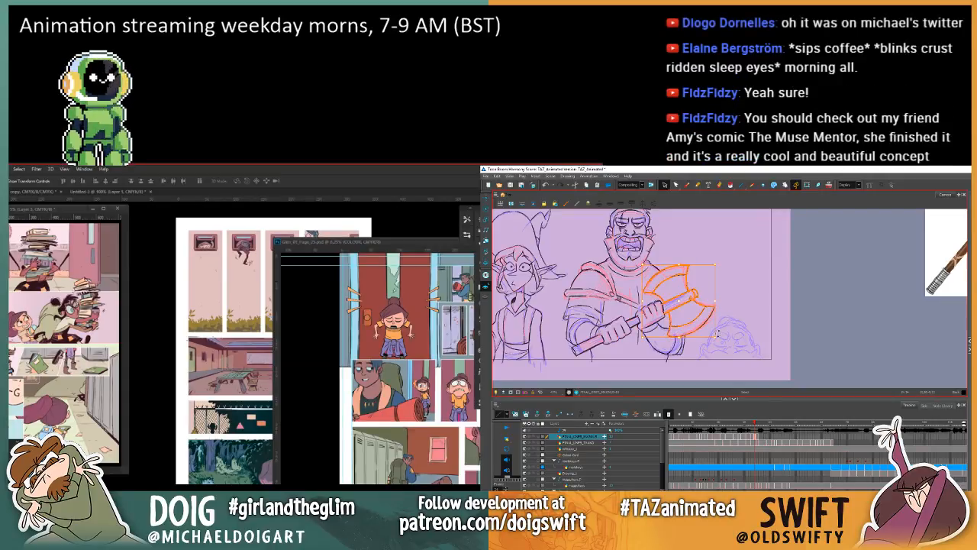
key("period")
left_click(718, 332)
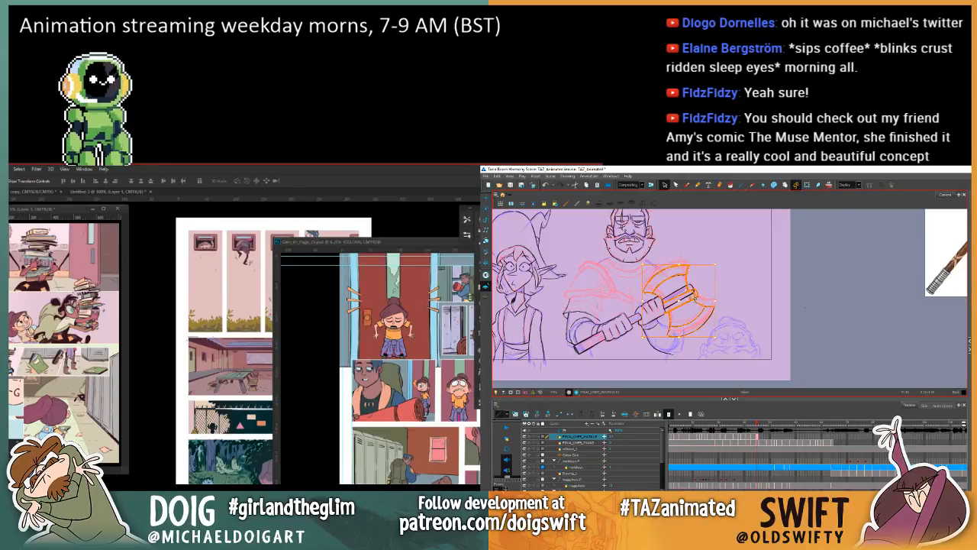
Step: Move the pasted axe head up onto the inked handle and adjust the overlapping strokes at the handle's end
left_click_drag(693, 298, 689, 291)
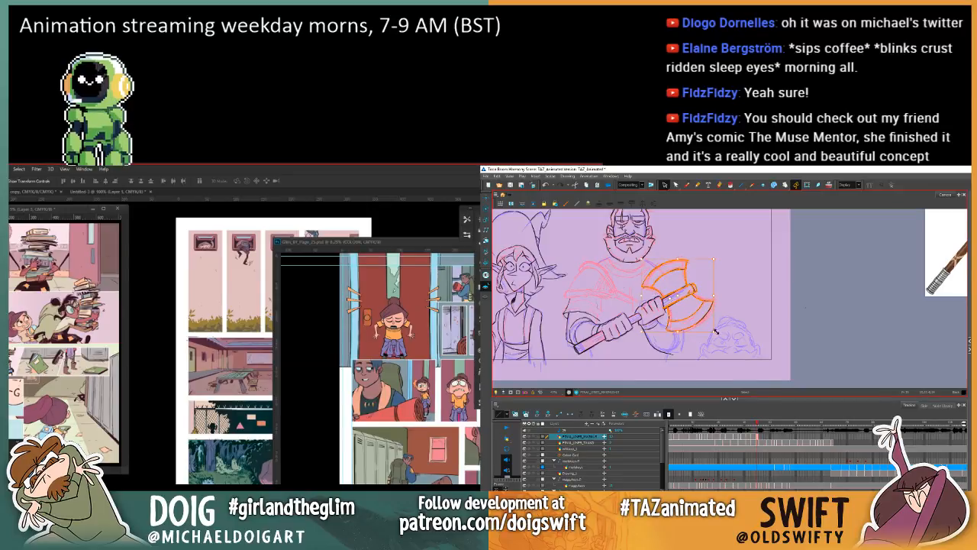
left_click_drag(717, 332, 721, 330)
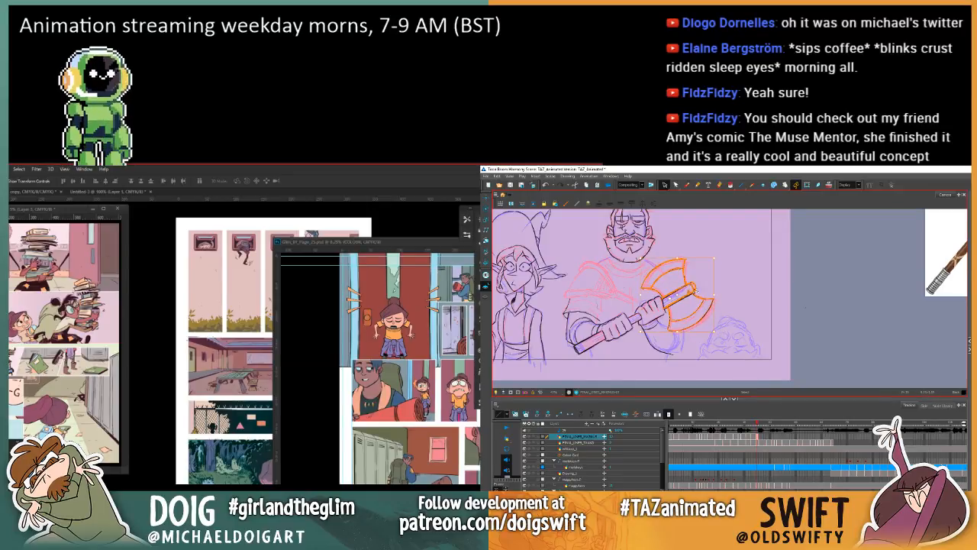
key("Escape")
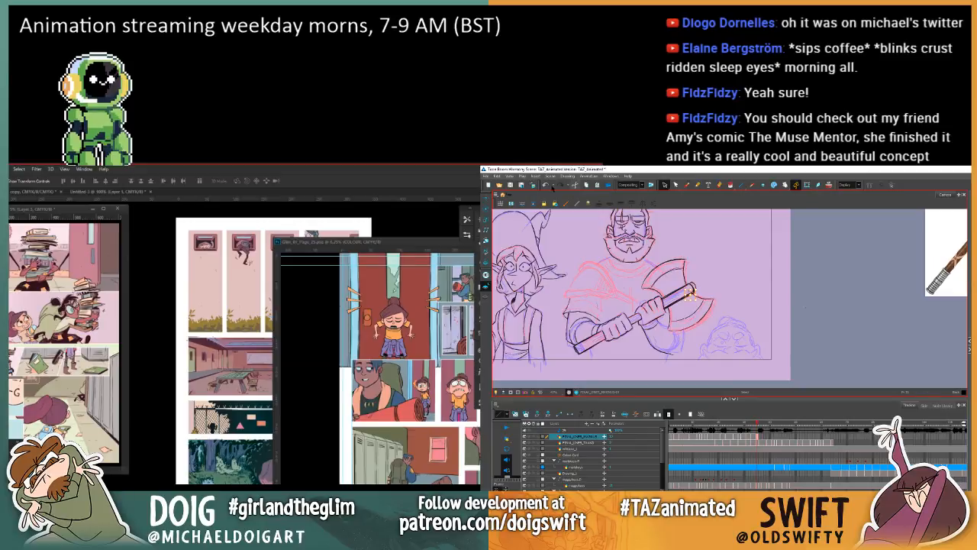
left_click(680, 292)
left_click_drag(677, 294, 682, 291)
left_click(725, 290)
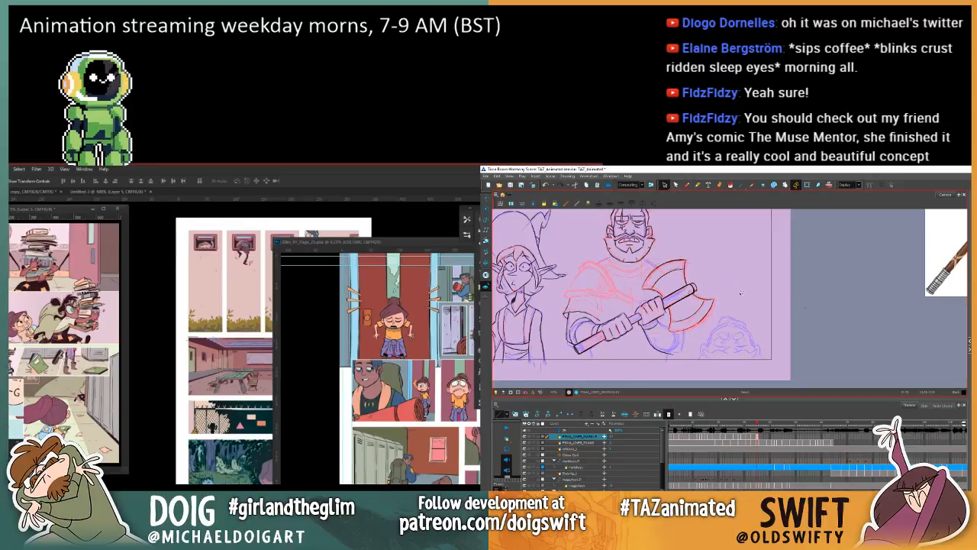
Step: Examine the axe's placement against the warrior's preceding drawing
key("comma")
key("period")
key("comma")
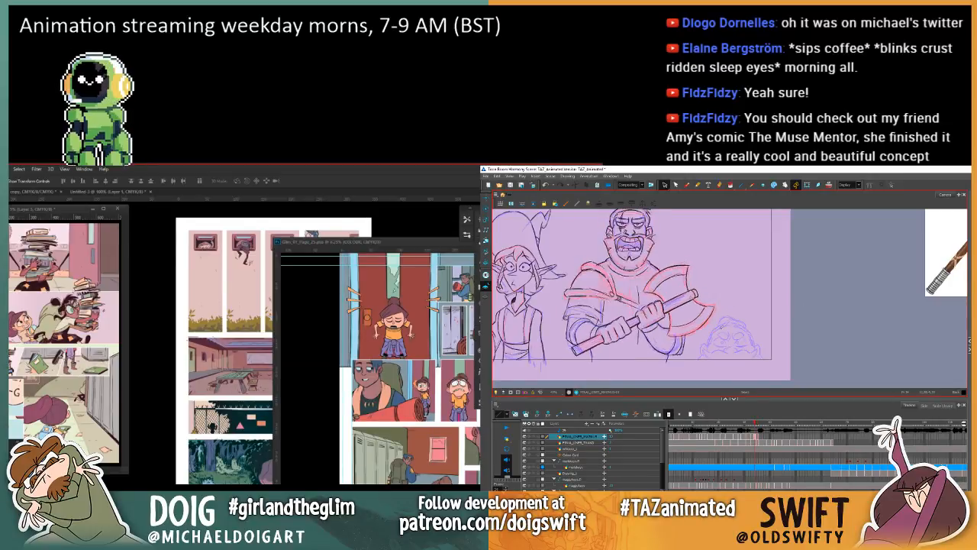
key("period")
key("comma")
key("period")
key("period")
left_click_drag(699, 282, 722, 286)
key("comma")
Step: Ink the outline of the warrior's bent arm below the axe head with the Brush tool, undoing the stray last stroke
left_click(686, 184)
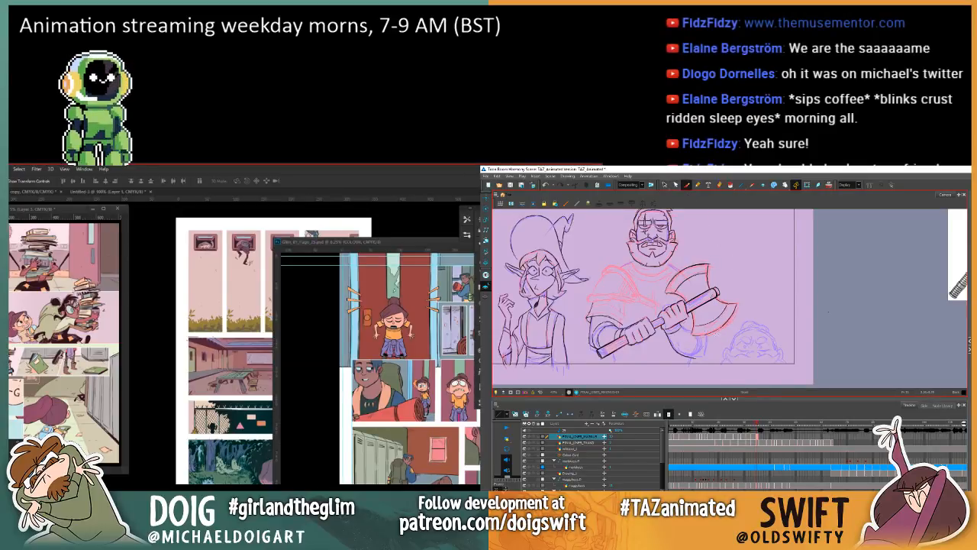
key("comma")
key("period")
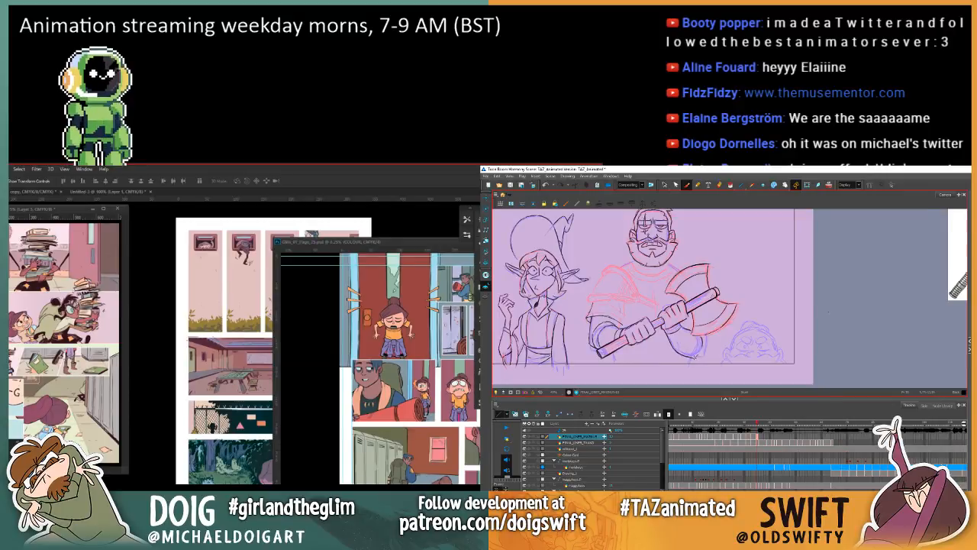
left_click_drag(694, 356, 703, 353)
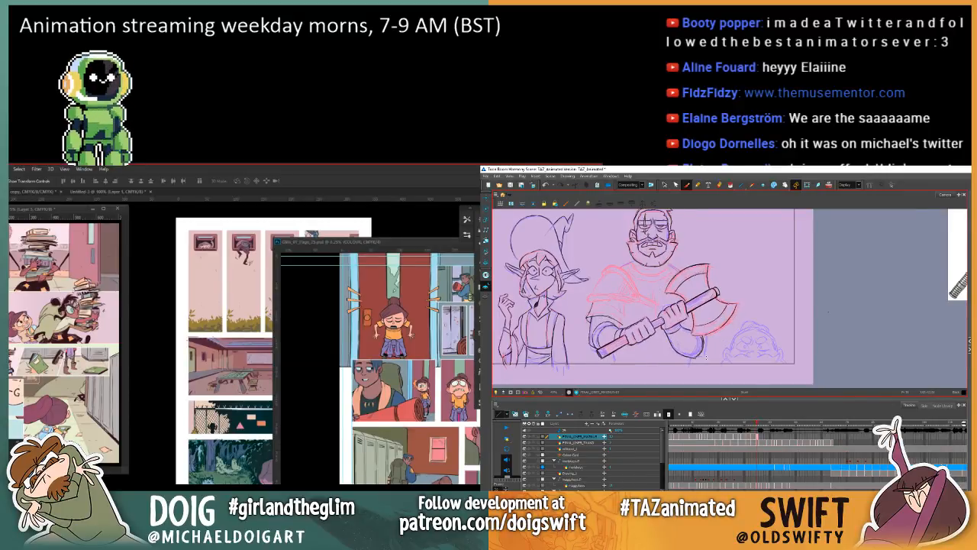
key(".")
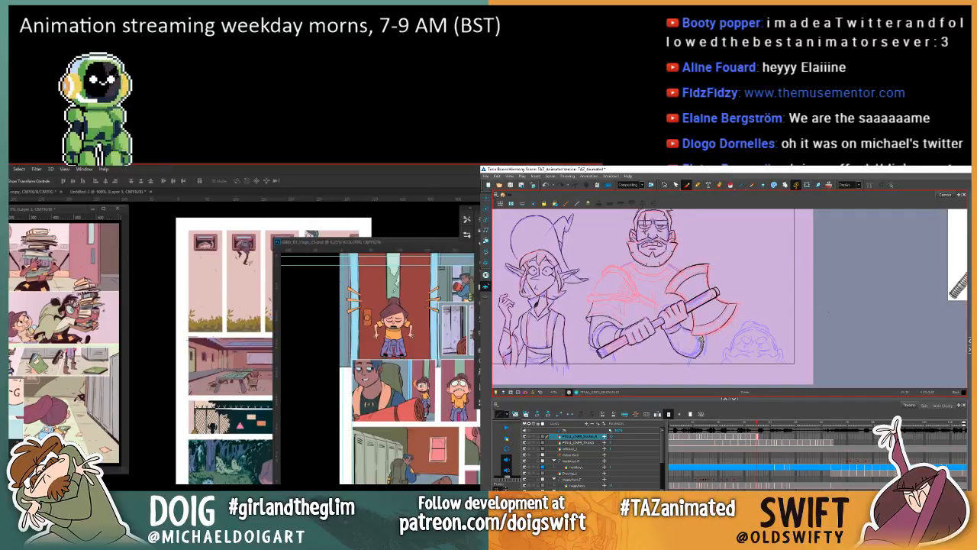
left_click_drag(699, 348, 696, 355)
key("ctrl+z")
key(".")
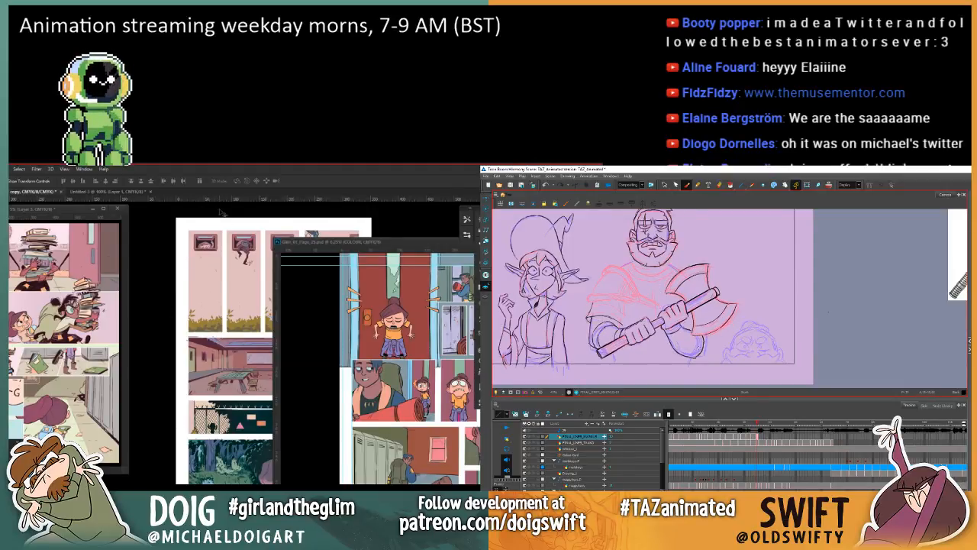
Step: Shift the page 18 window slightly in Photoshop and close the untitled courtyard document without saving it
right_click(724, 218)
mouse_move(20, 210)
left_mouse_down()
mouse_move(76, 249)
mouse_move(74, 217)
mouse_move(32, 221)
mouse_move(29, 212)
left_mouse_up()
left_click(867, 276)
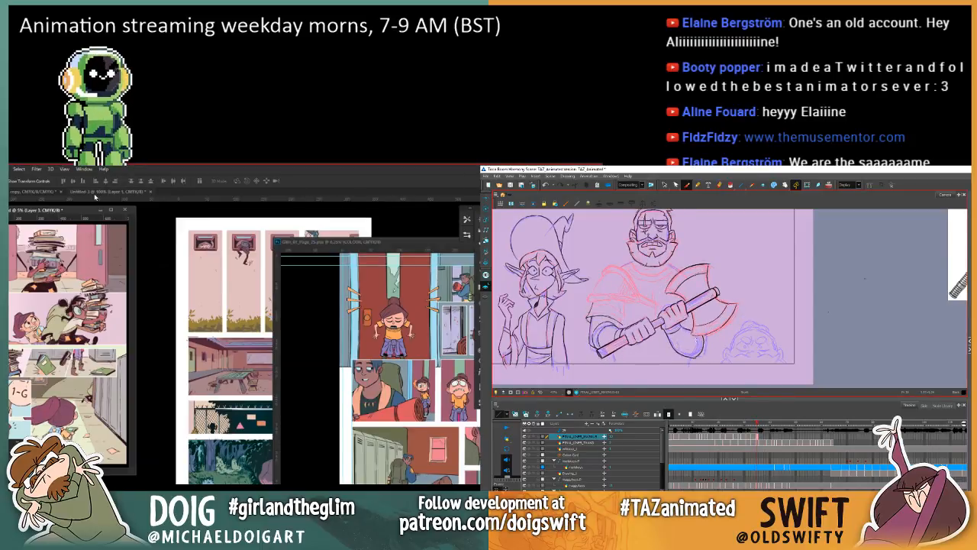
left_click(95, 197)
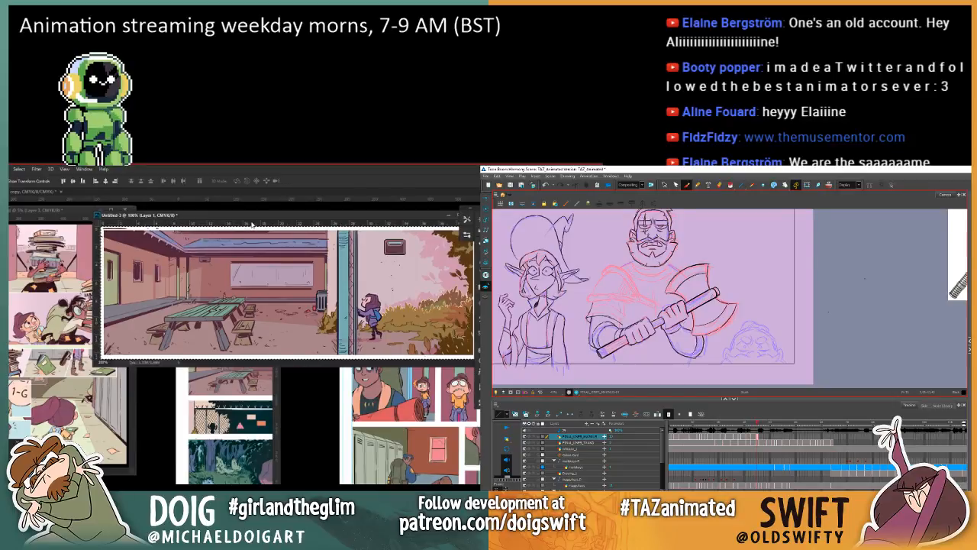
left_click_drag(252, 224, 117, 259)
key("ctrl+w")
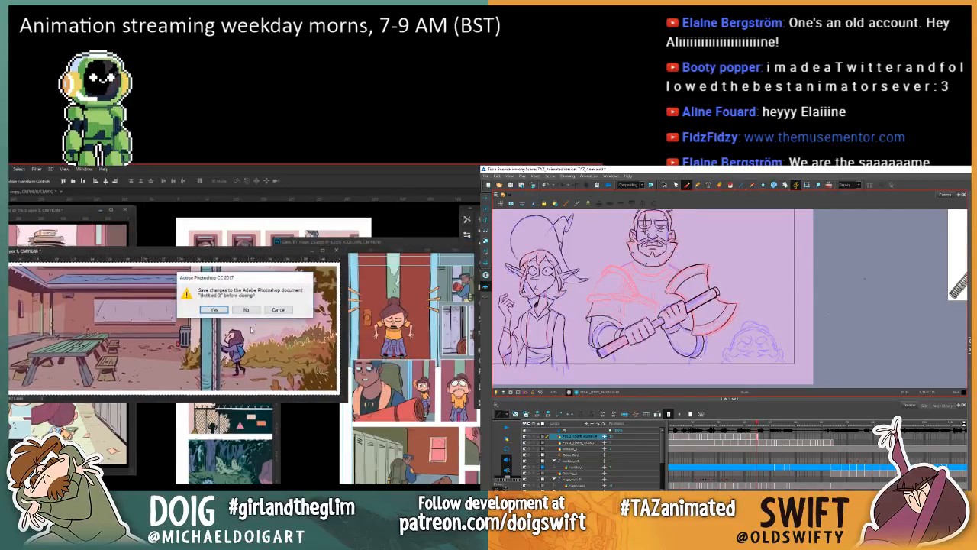
left_click(246, 310)
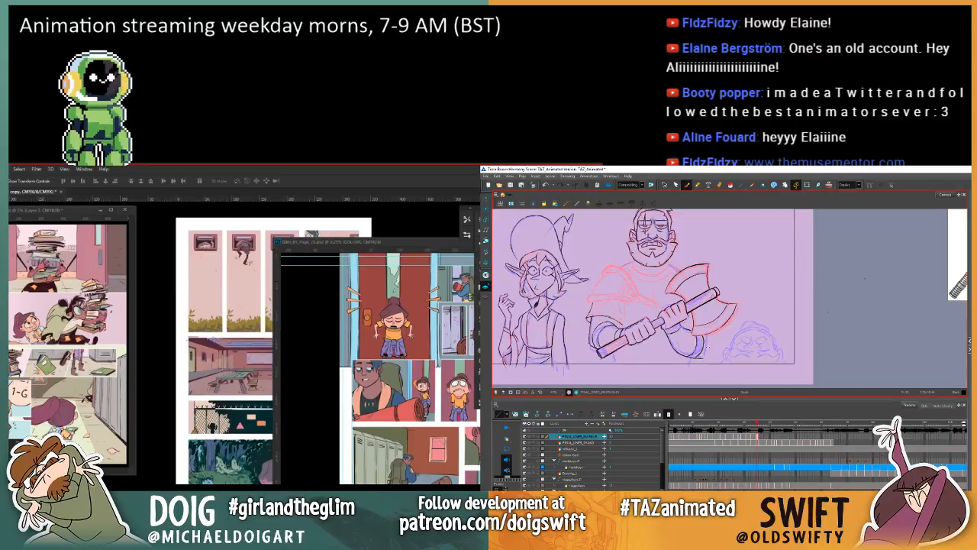
Step: Arrange the page 18, page_34.psd and page 25 documents as overlapping floating windows, and save page_34.psd
left_click_drag(9, 213, 53, 233)
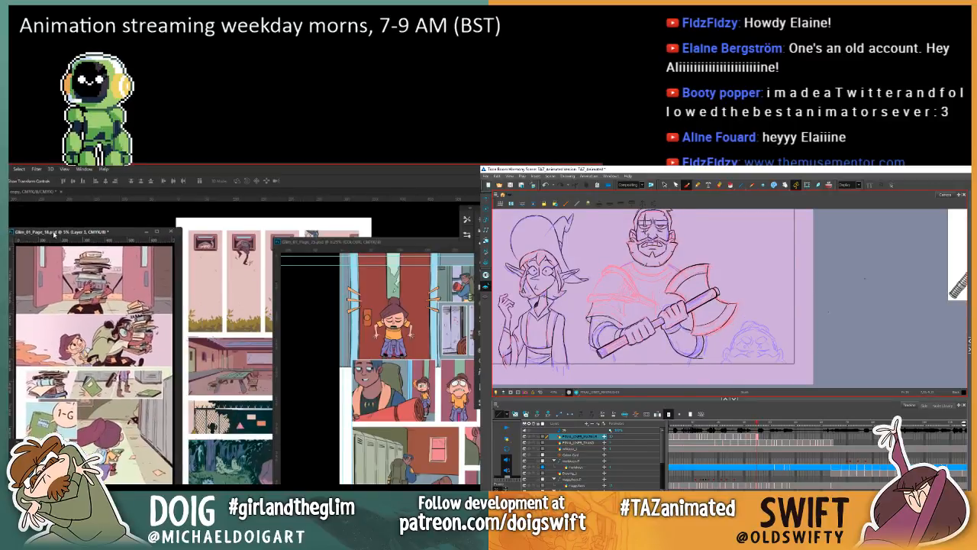
left_click_drag(19, 195, 130, 207)
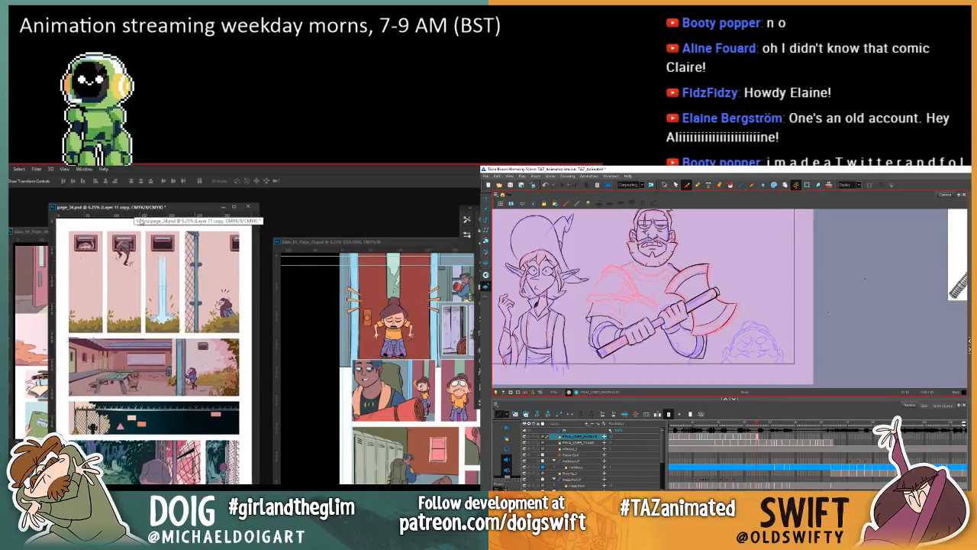
key("ctrl+s")
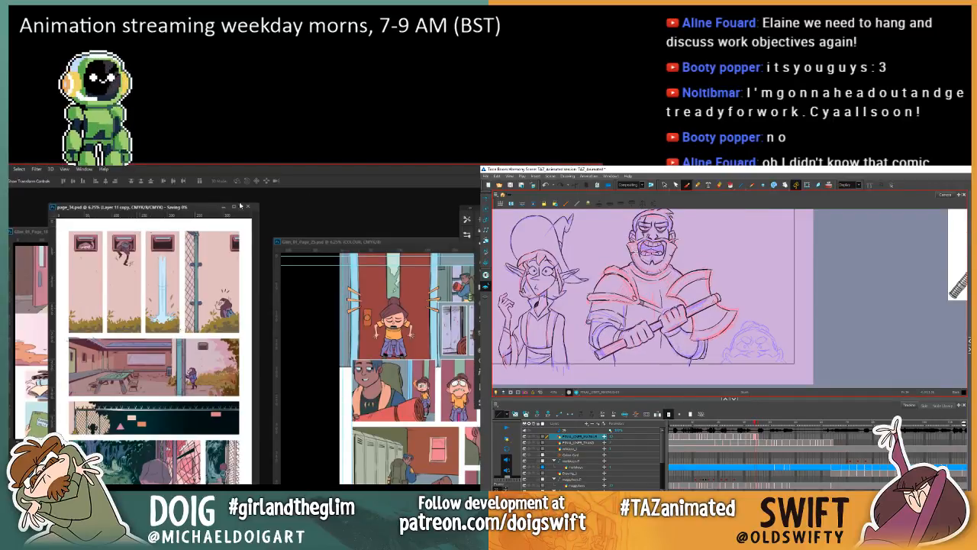
left_click_drag(321, 242, 228, 225)
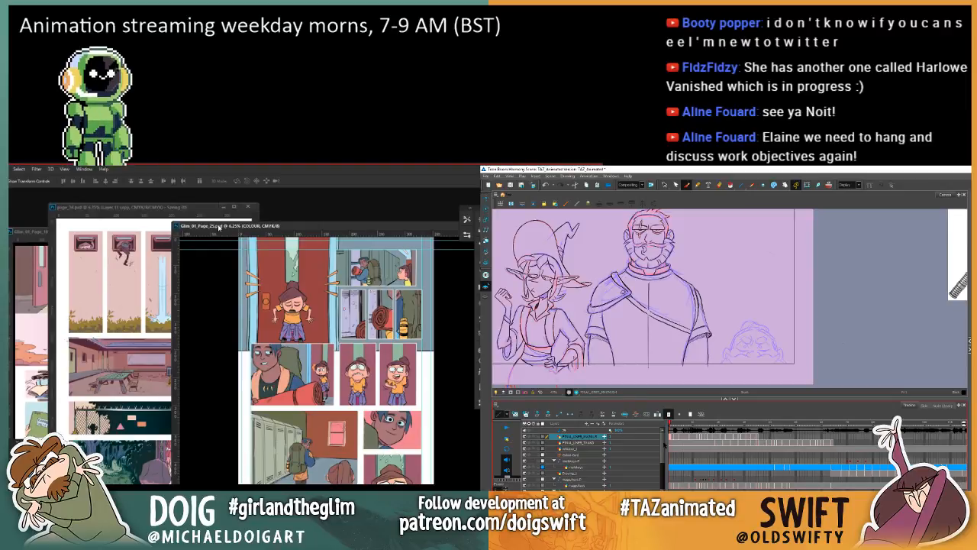
Step: Copy the warrior's collar lines from the opening frame into the axe-gripping drawing, discard the first paste, and position the collar beneath his beard
left_click(757, 424)
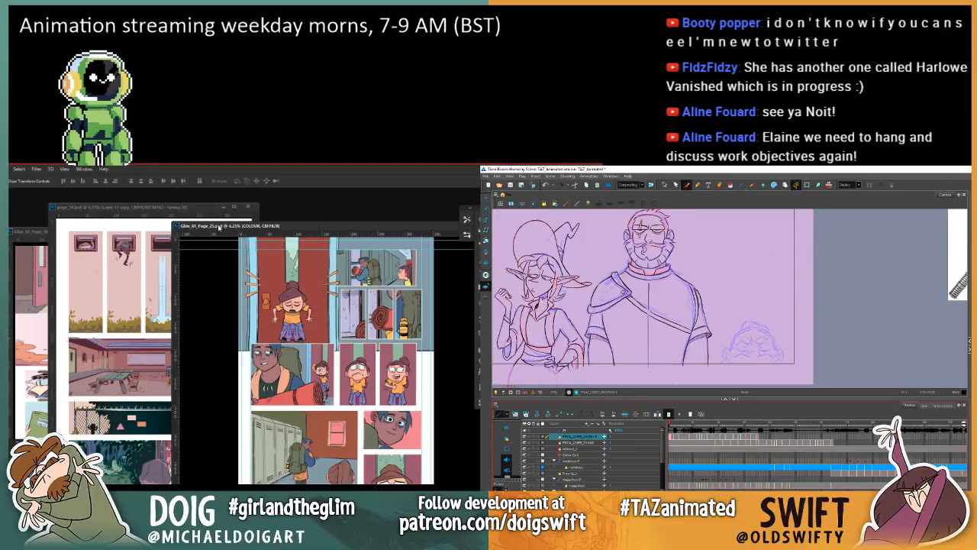
left_click(664, 185)
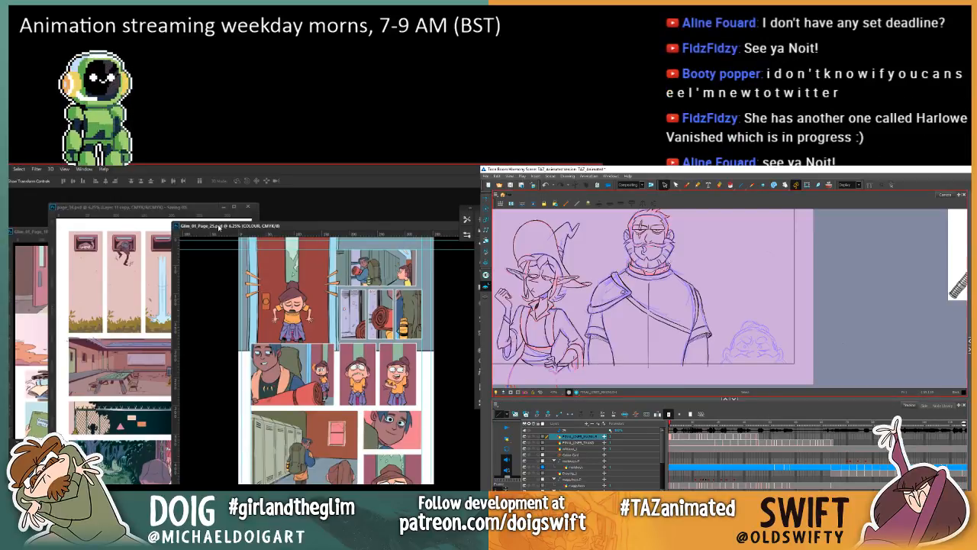
mouse_move(668, 258)
left_mouse_down()
mouse_move(670, 274)
mouse_move(636, 279)
mouse_move(627, 268)
left_mouse_up()
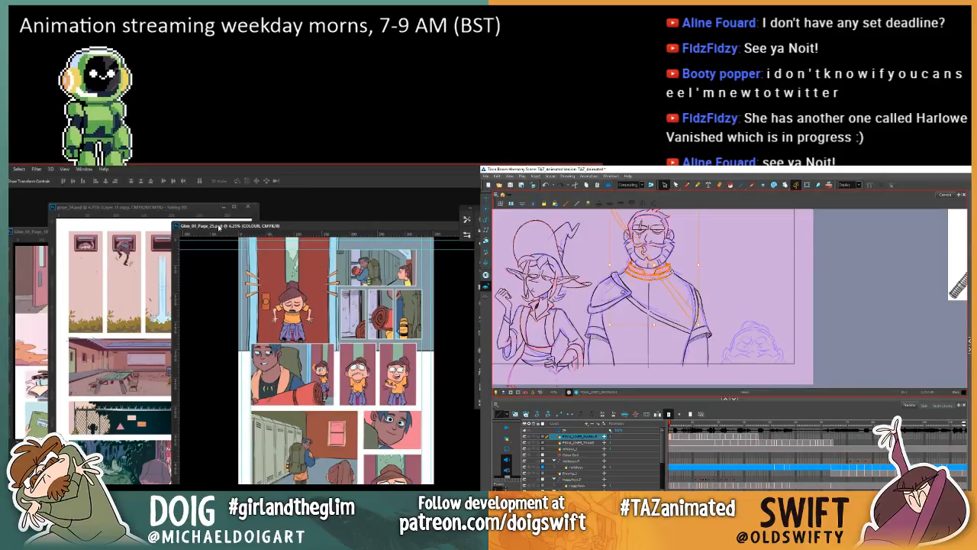
left_click(758, 440)
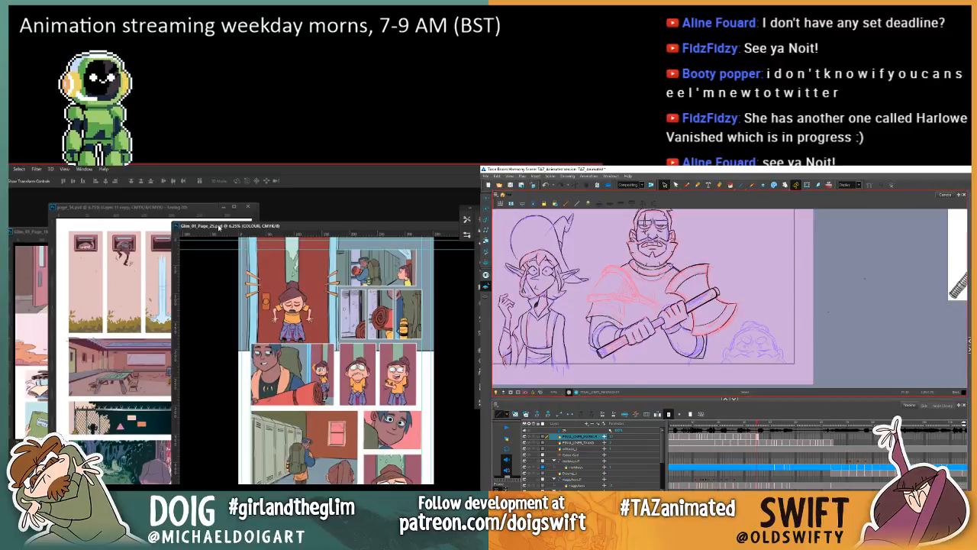
key("ctrl+v")
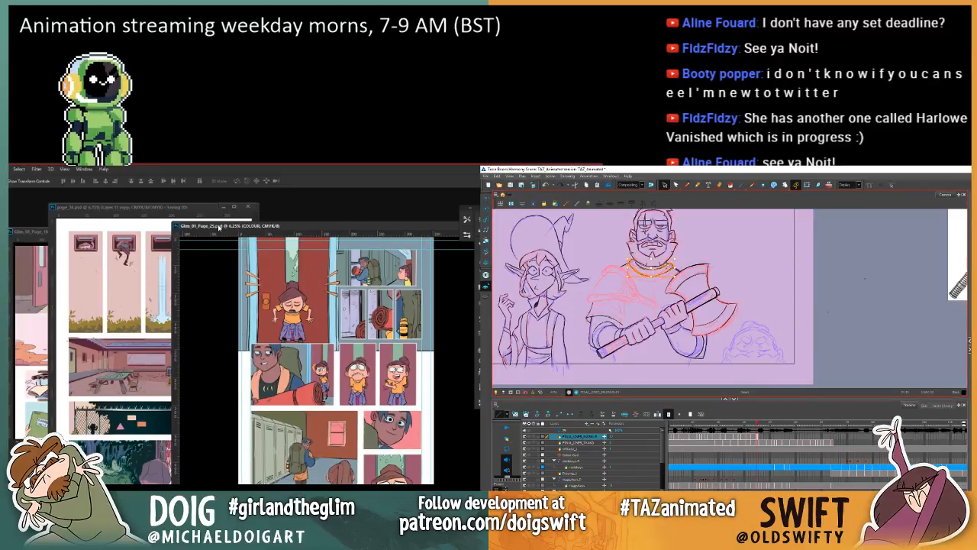
key("Delete")
left_click_drag(646, 265, 668, 263)
key("ctrl+v")
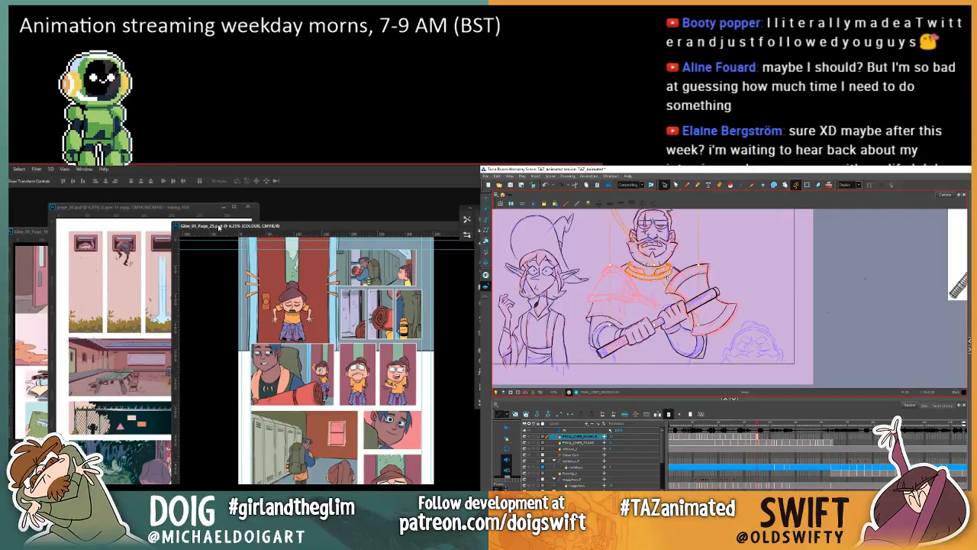
left_click(696, 254)
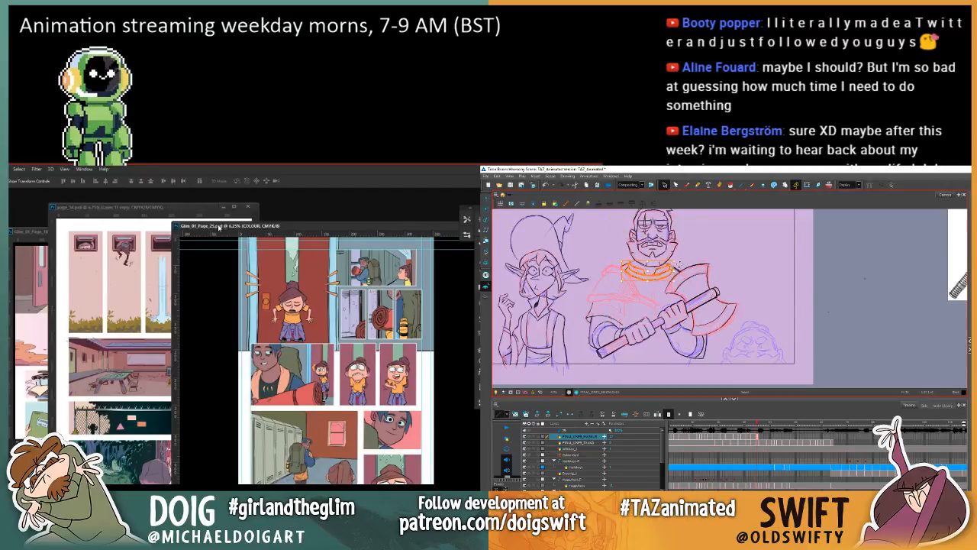
mouse_move(668, 261)
left_mouse_down()
mouse_move(627, 262)
mouse_move(642, 280)
mouse_move(667, 276)
mouse_move(668, 265)
left_mouse_up()
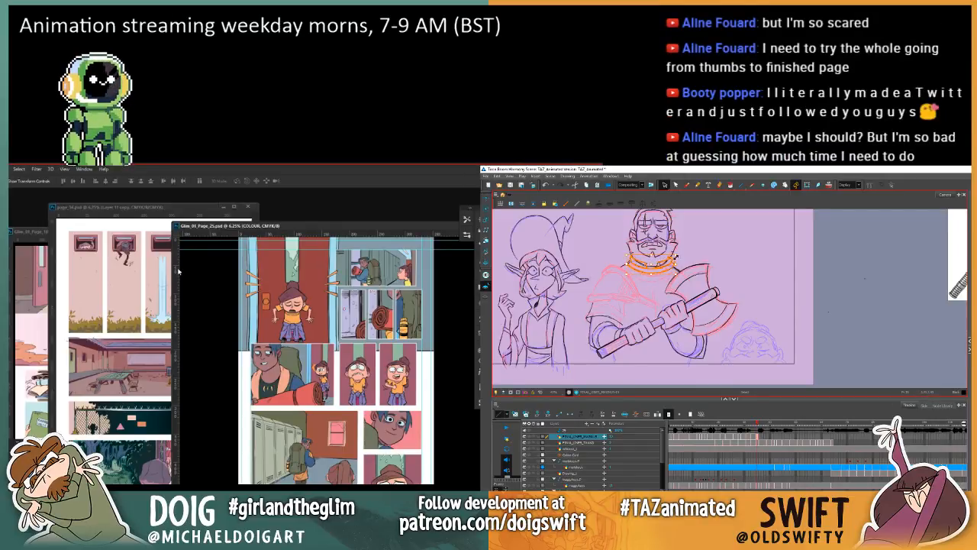
Step: Move the page 25 window clear of page_34.psd in Photoshop and close page_34.psd
left_click_drag(321, 219, 268, 251)
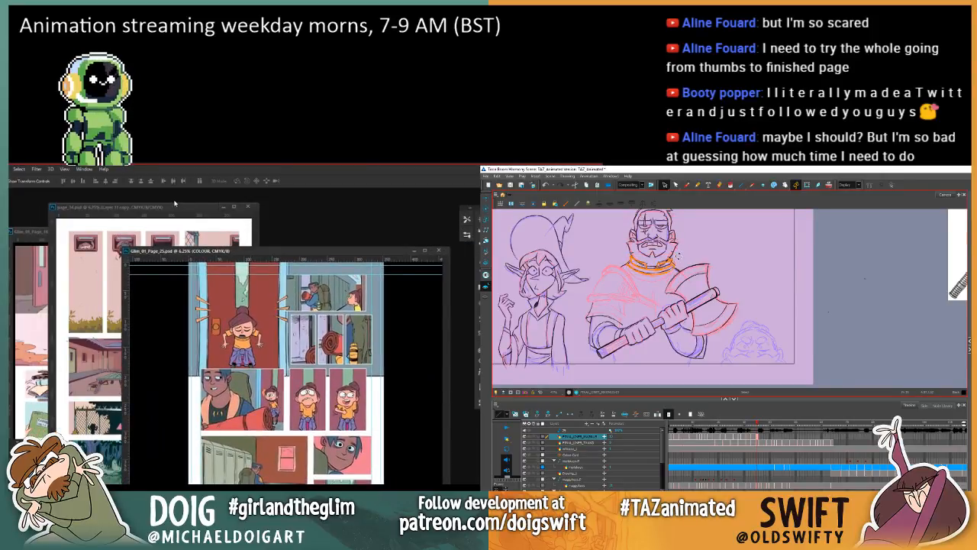
left_click(249, 209)
left_click(249, 208)
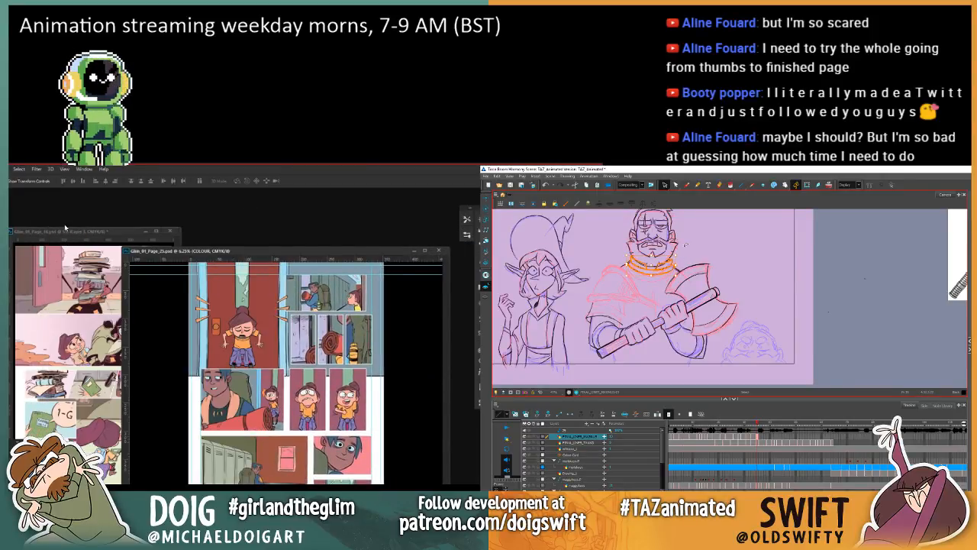
Step: Arrange the page 18 and page 25 document windows side by side
left_click(19, 208)
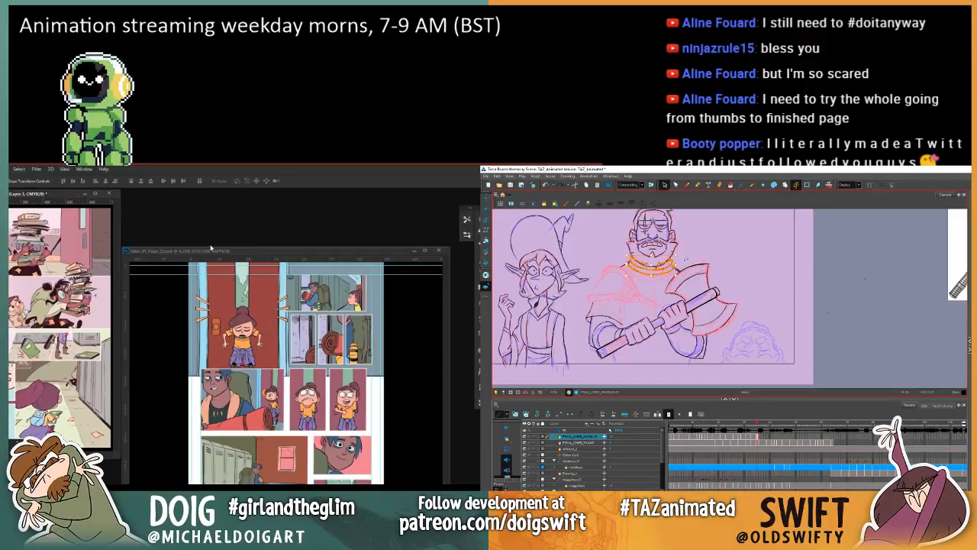
left_click(222, 252)
left_click_drag(222, 252, 217, 203)
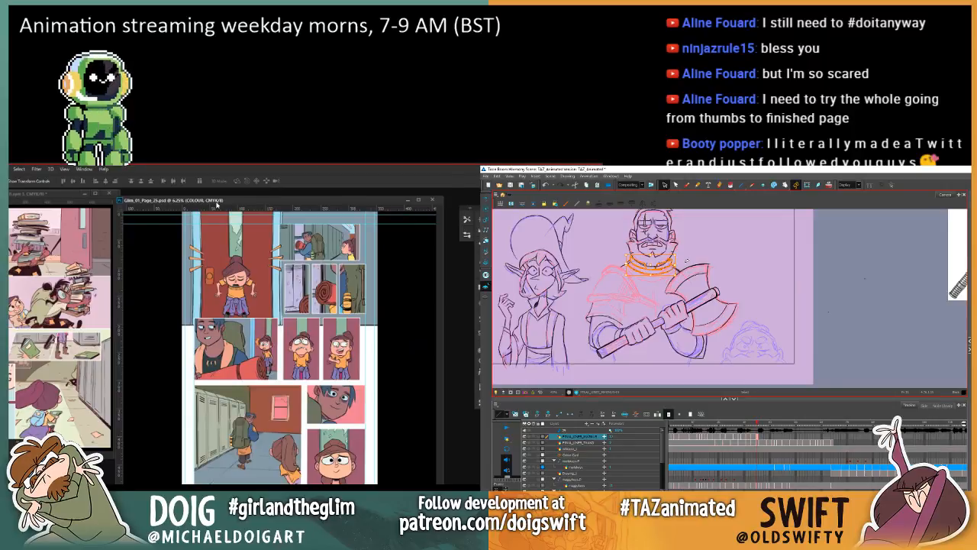
left_click_drag(217, 203, 225, 196)
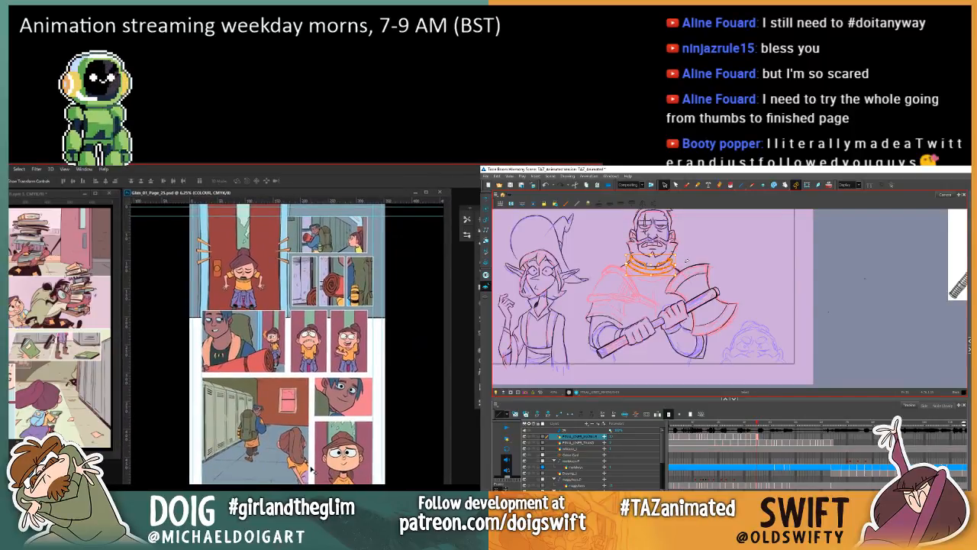
Step: Deselect the pasted collar in Harmony and slightly enlarge the page 25 window in Photoshop
left_click(697, 251)
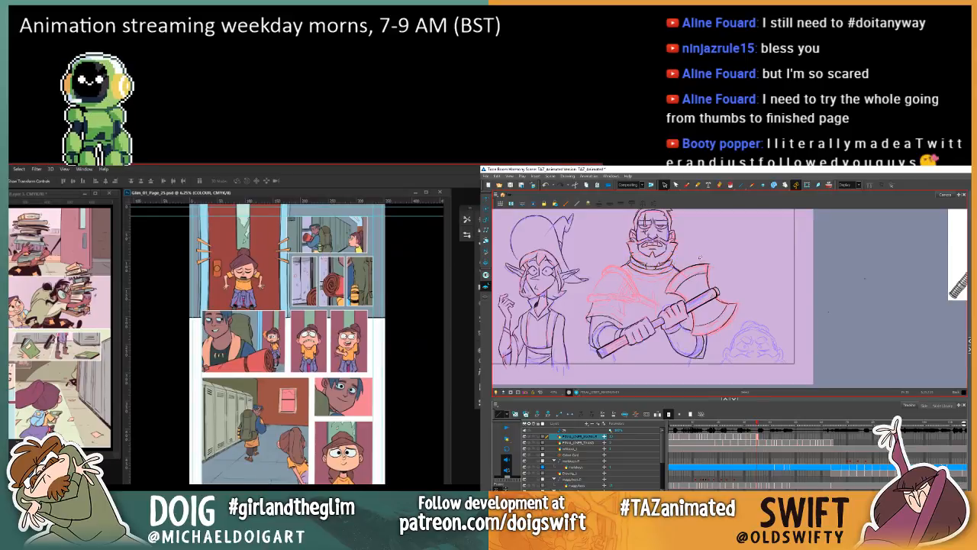
scroll(285, 343, "up", 1)
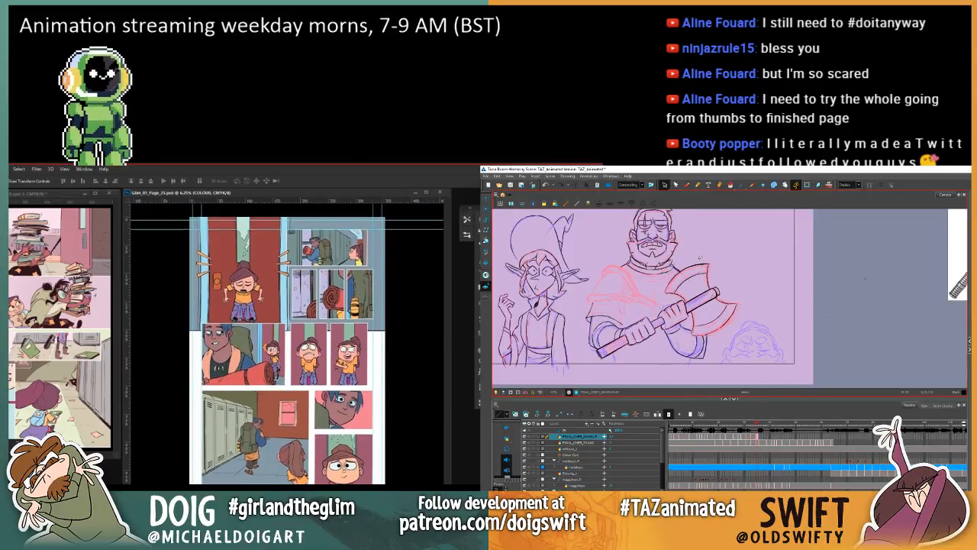
key("comma")
key("period")
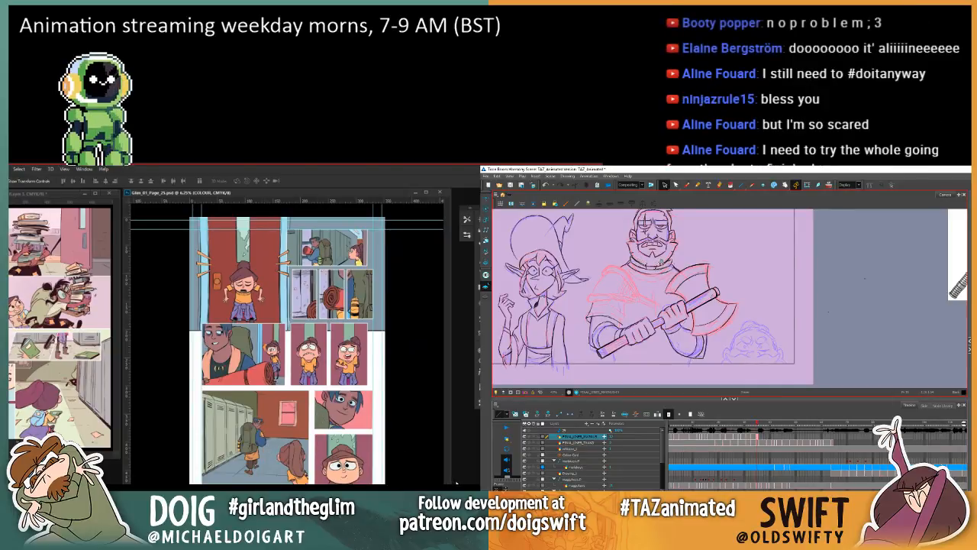
left_click_drag(450, 481, 458, 476)
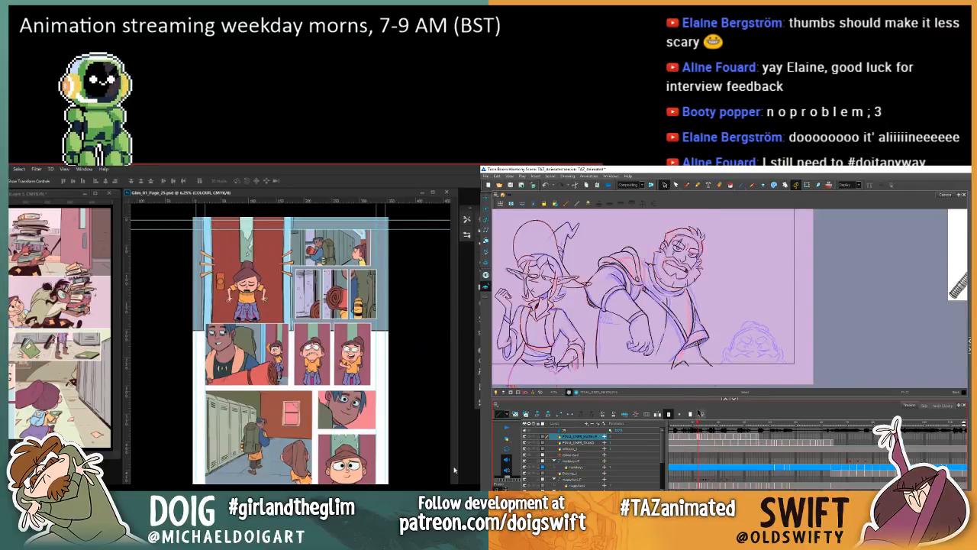
Step: Select the small lines beside the neck in the warrior's shouting drawing and compare that area with the adjacent drawings
left_click(686, 185)
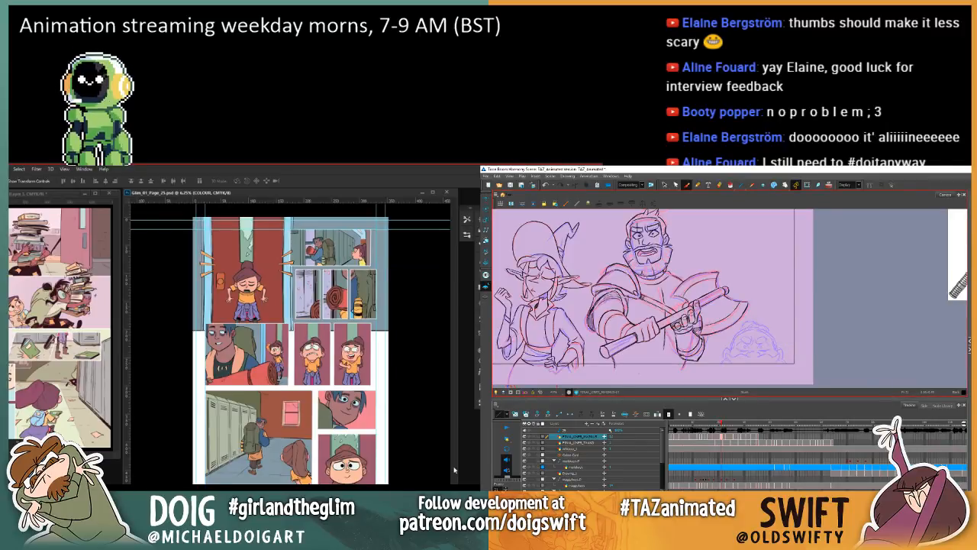
left_click(664, 184)
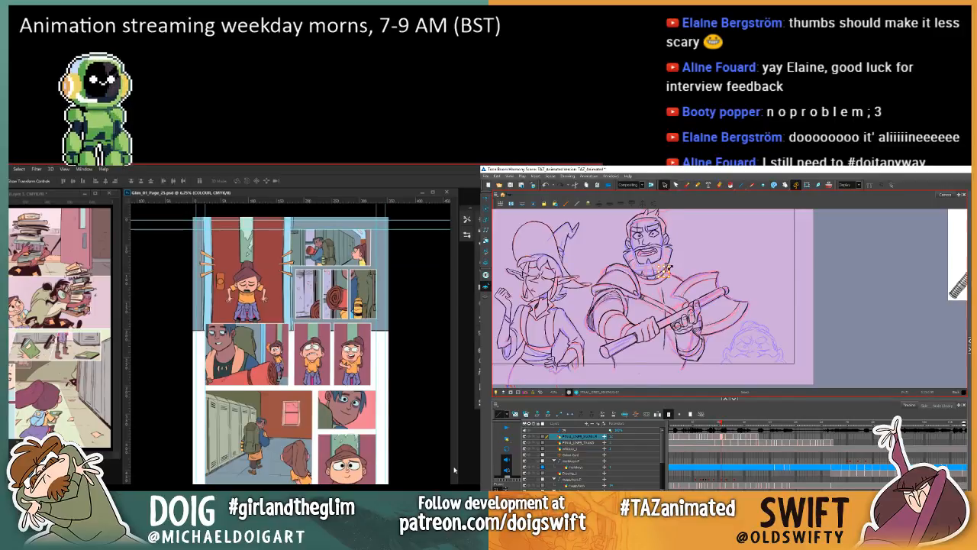
key("comma")
key("period")
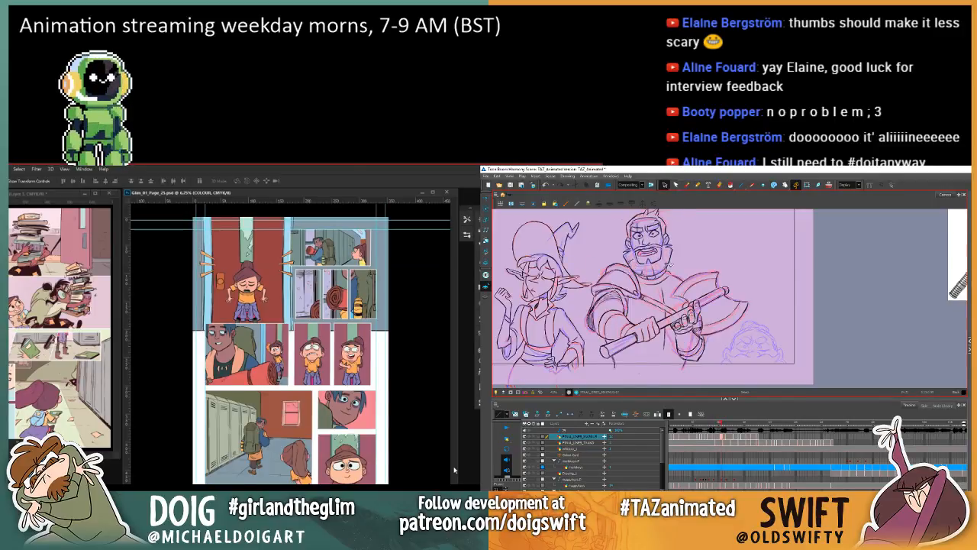
left_click(687, 185)
key("comma")
key("period")
key("period")
key("period")
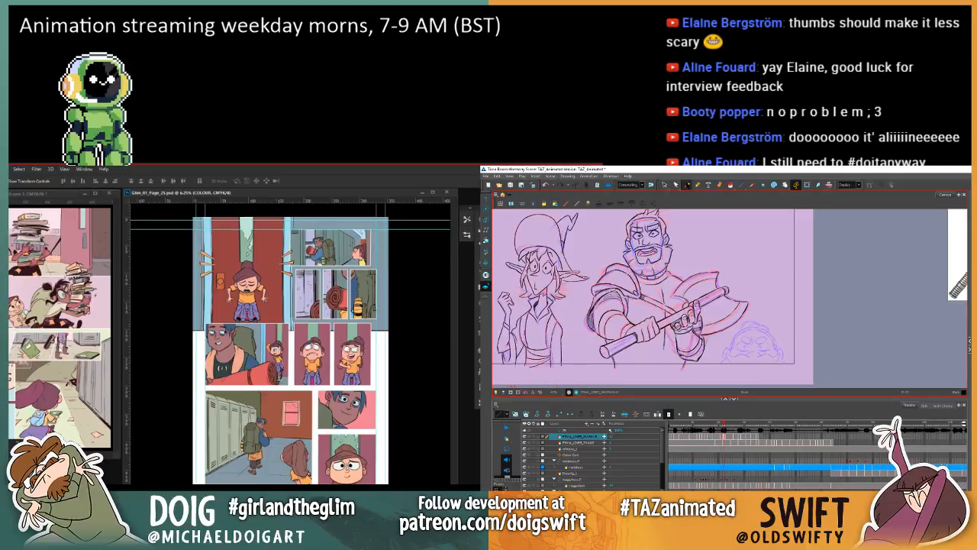
Step: Flip through the drawings where the warrior pulls the axe to his chest and examine how the neckline carries across them
key("i")
key("comma")
key("period")
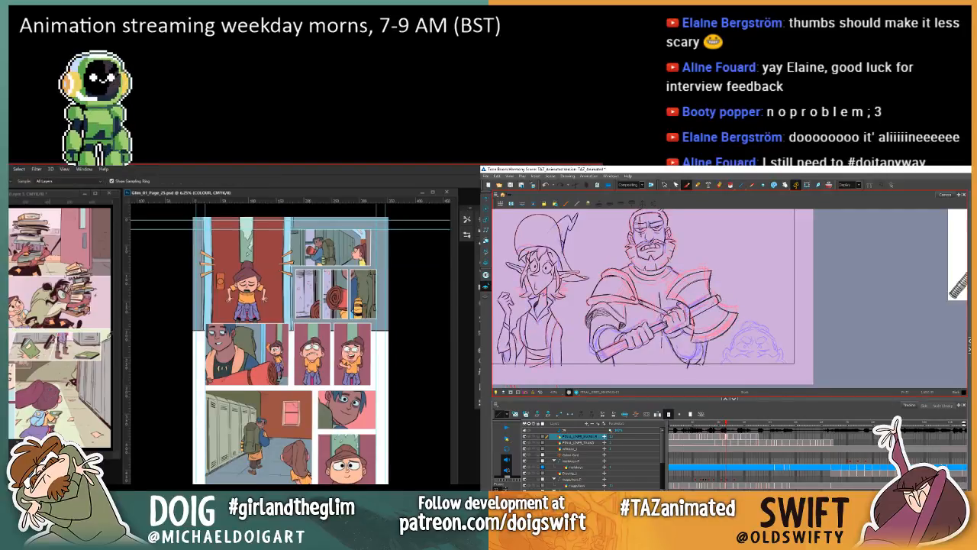
key("comma")
key("period")
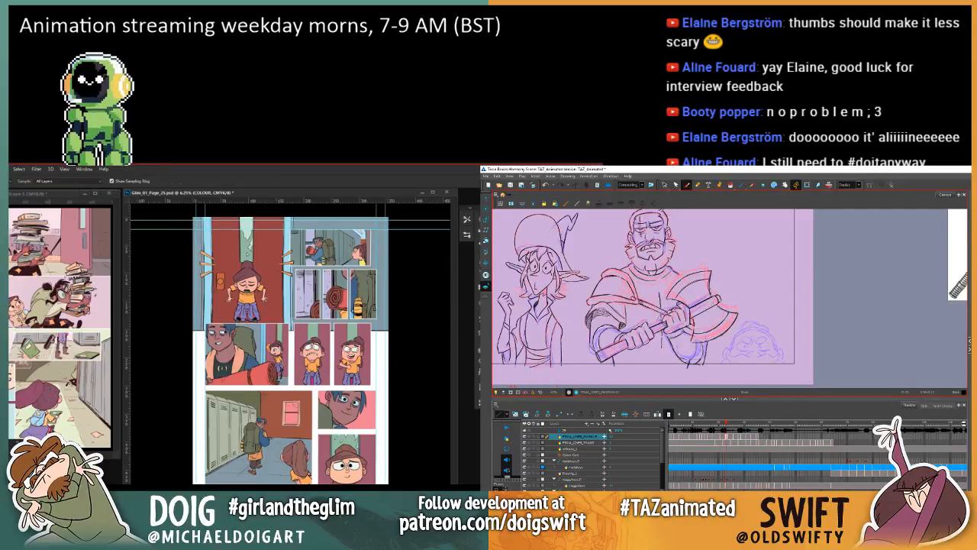
key("ctrl+comma")
key("ctrl+comma")
key("period")
key("period")
key("period")
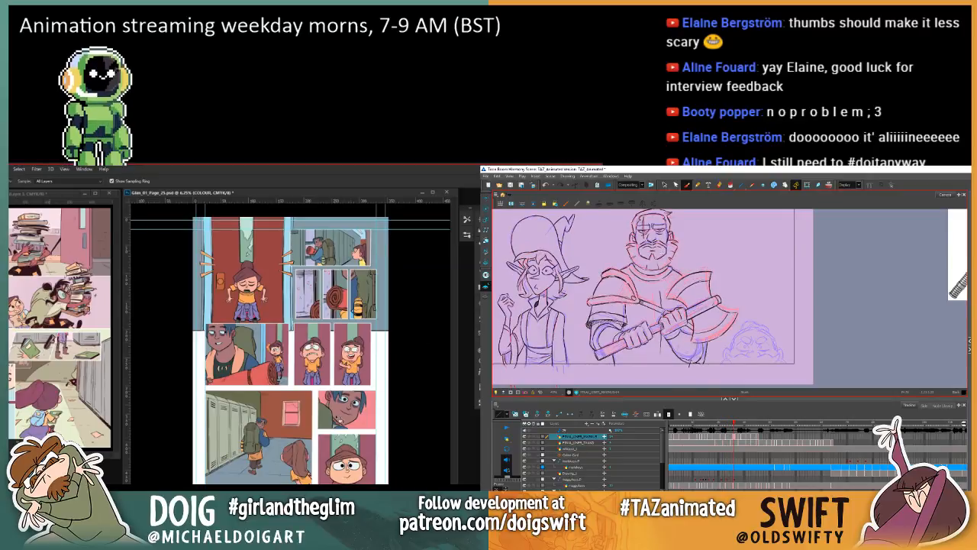
Step: Place a copy of the collar in the warrior's closed-mouth drawing and move it out beside him, enlarging the view of page 25 in Photoshop
key("g")
key("period")
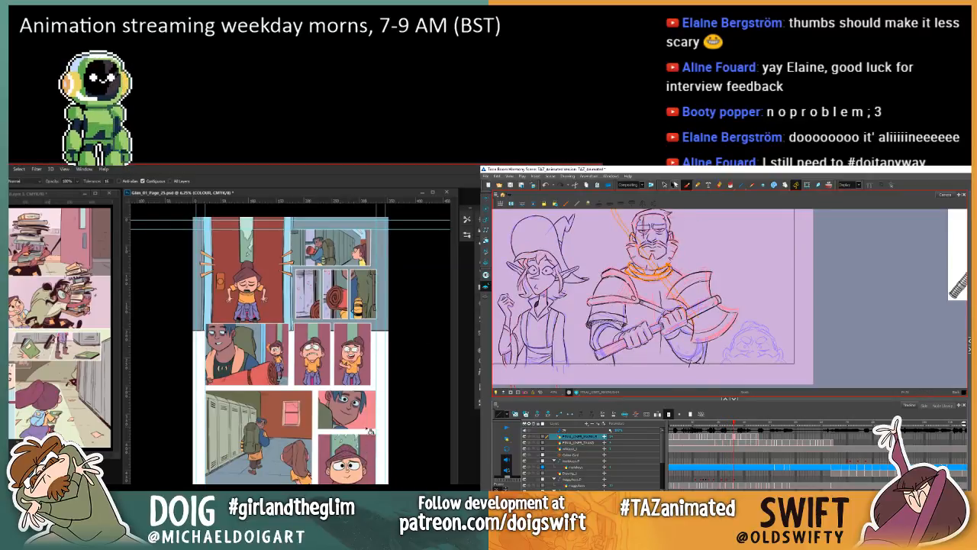
left_click(664, 185)
key("ctrl+plus")
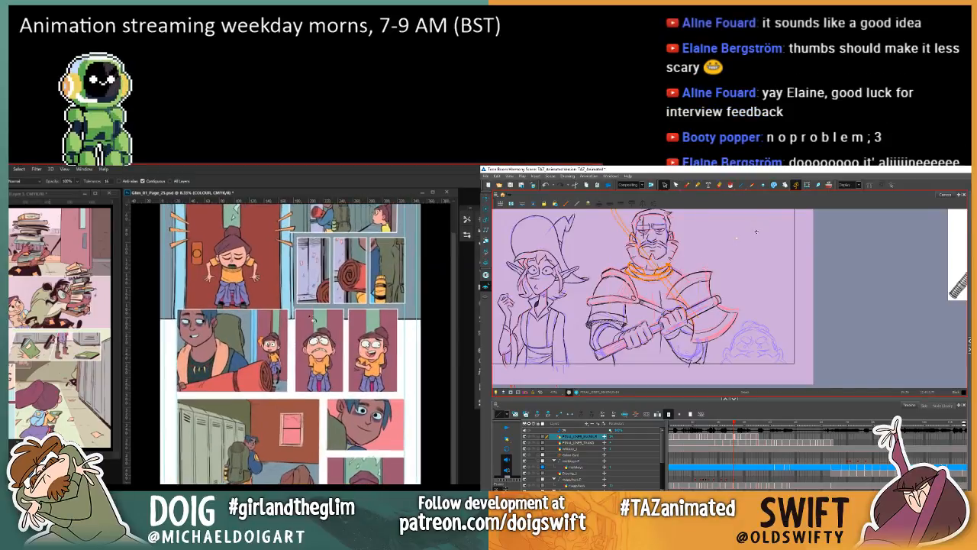
left_click_drag(305, 370, 303, 407)
left_click_drag(663, 264, 753, 236)
left_click(765, 261)
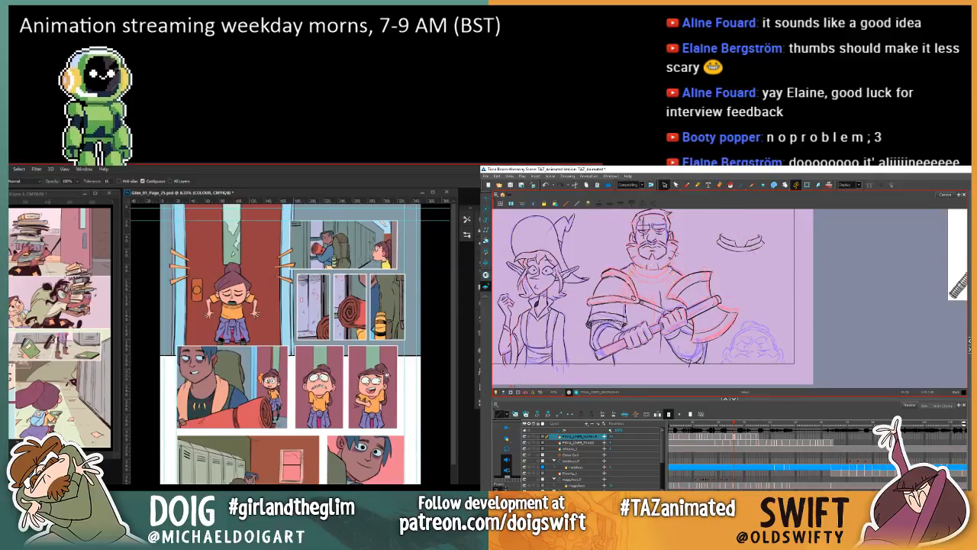
Step: Fit the collar lines around the warrior's neck beneath the beard, undo the stray last change, and deselect them
mouse_move(639, 264)
left_mouse_down()
mouse_move(635, 276)
mouse_move(670, 276)
mouse_move(674, 249)
mouse_move(766, 238)
mouse_move(652, 273)
mouse_move(662, 268)
left_mouse_up()
left_click(261, 364, "alt")
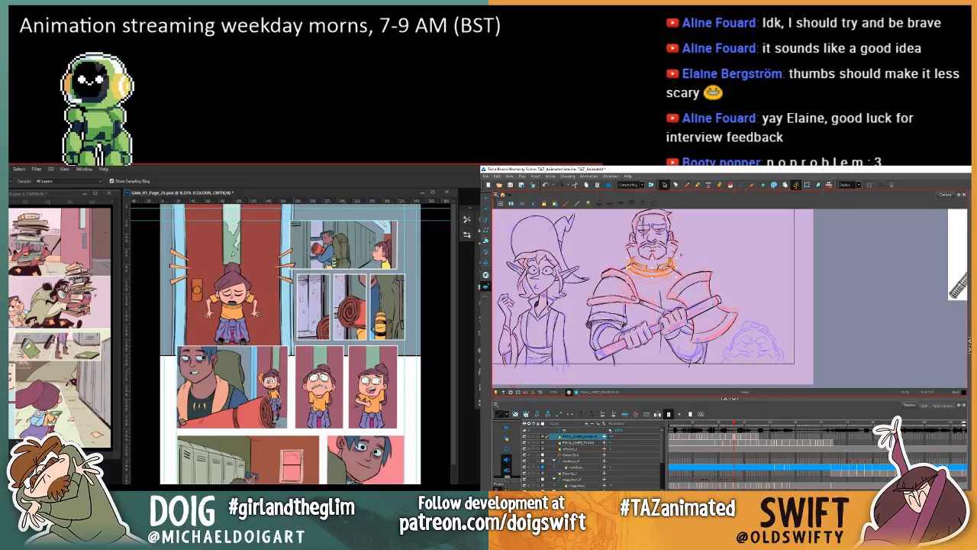
left_click(684, 252)
left_click(545, 185)
left_click(546, 185)
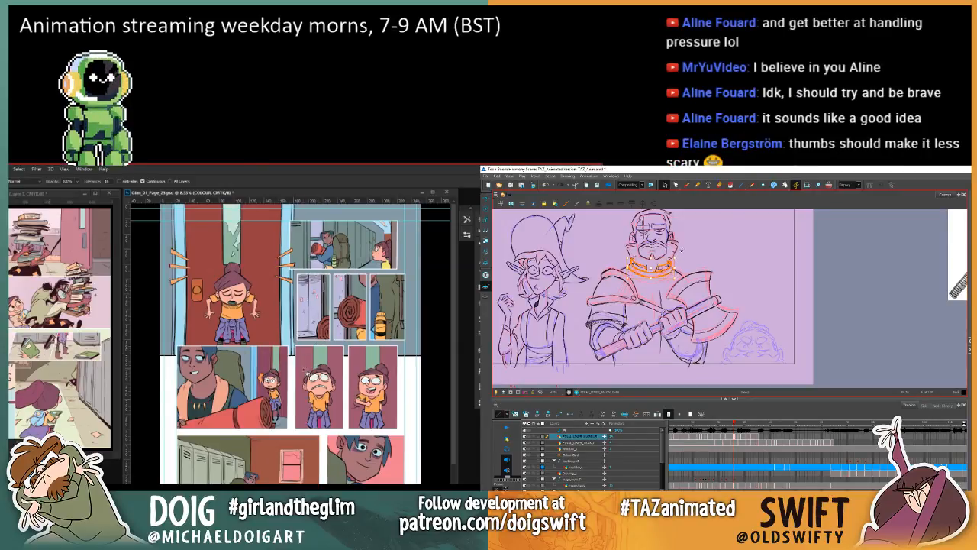
left_click(694, 257)
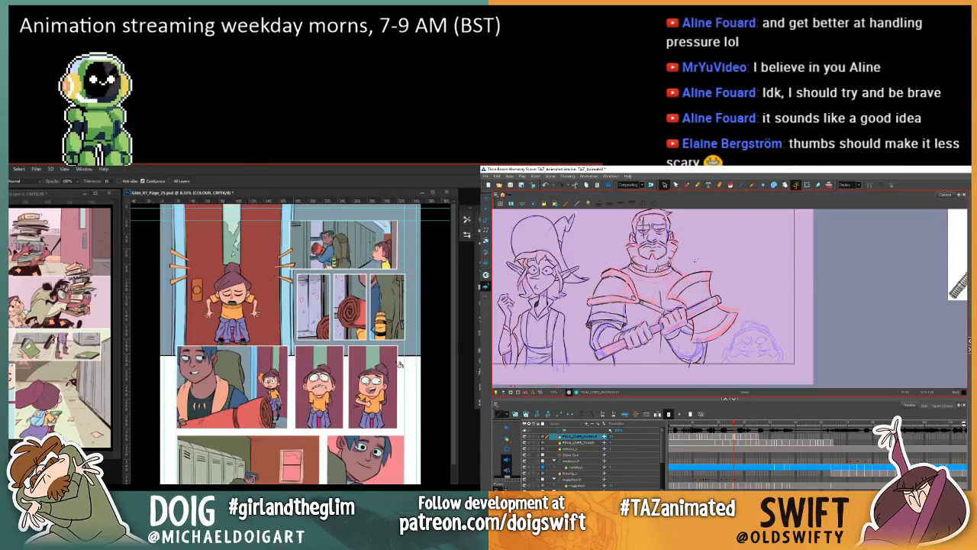
Step: Switch to the Brush tool and compare the warrior's neck and collar between the closed-mouth drawing and the ones before it
scroll(332, 462, "down", 3)
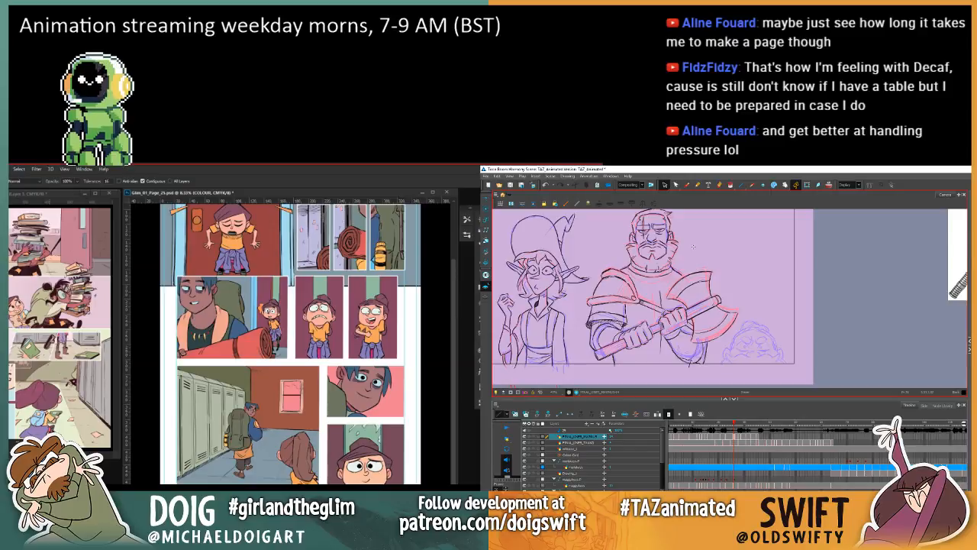
left_click(687, 186)
key("comma")
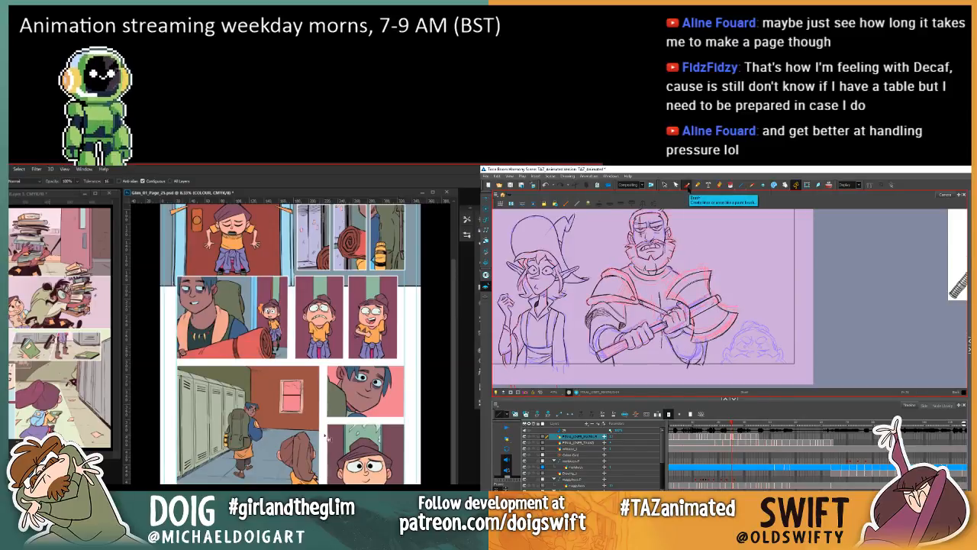
key("period")
key("comma")
left_click(337, 440)
key("period")
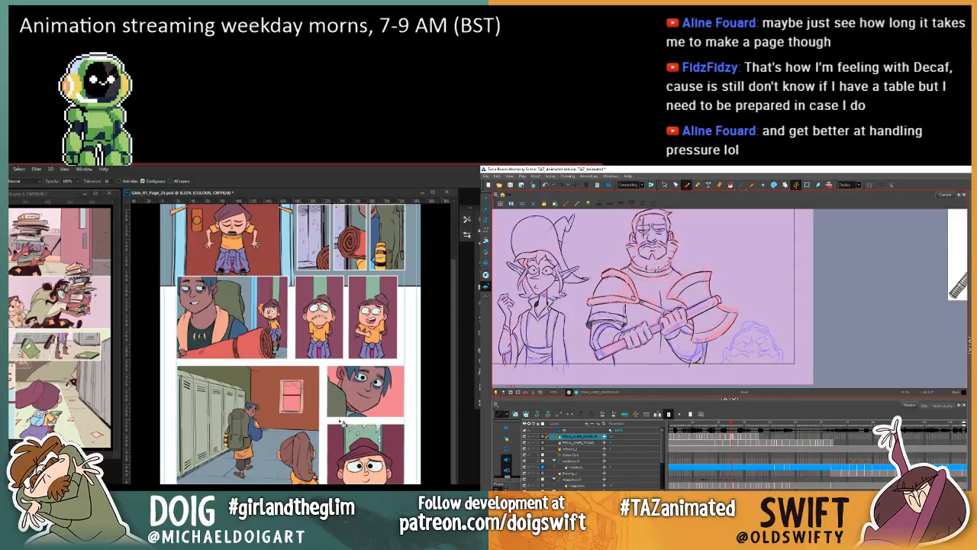
key("comma")
key("period")
key("comma")
key("period")
key("comma")
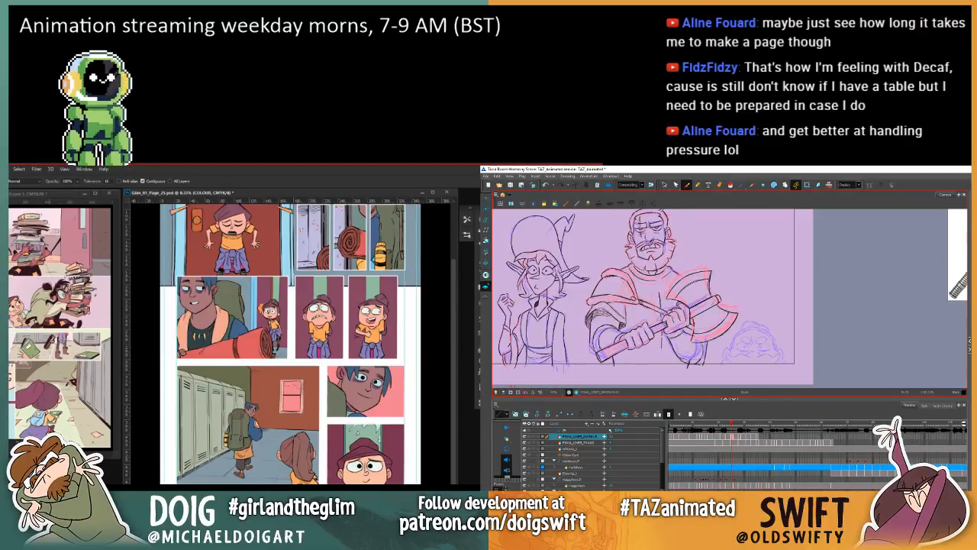
key("comma")
key("comma")
key("period")
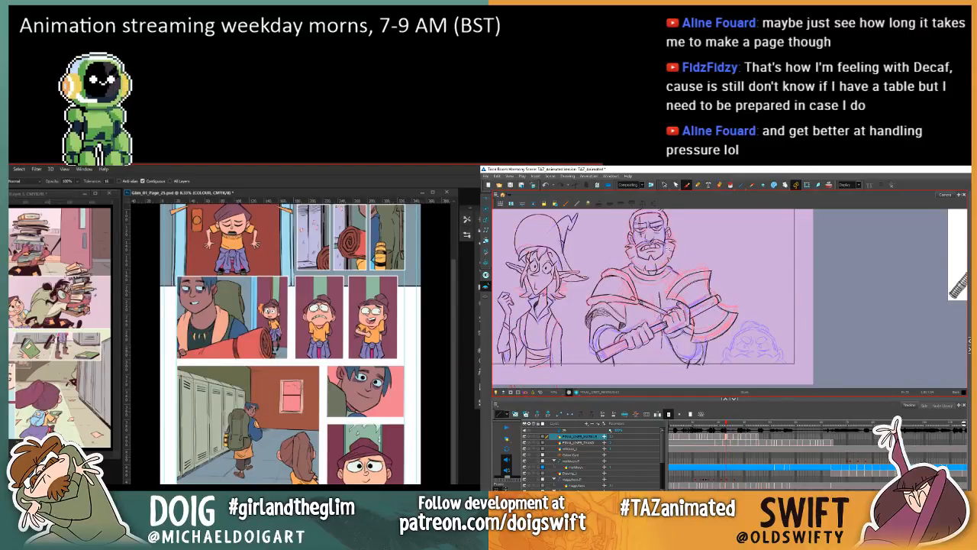
Step: Select the warrior's collar lines and nudge them up beneath the beard, reverting the last few changes to page 25 in Photoshop
left_click(664, 185)
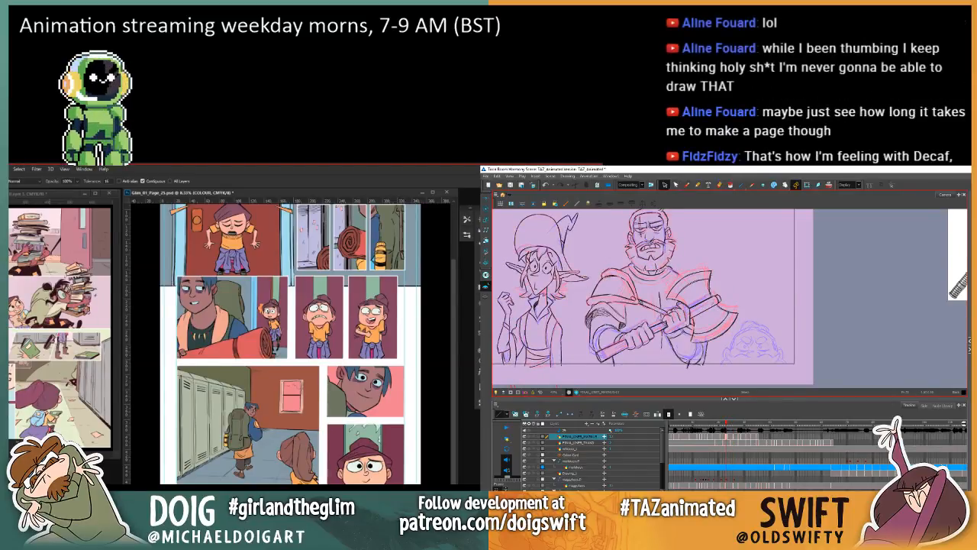
left_click(667, 275)
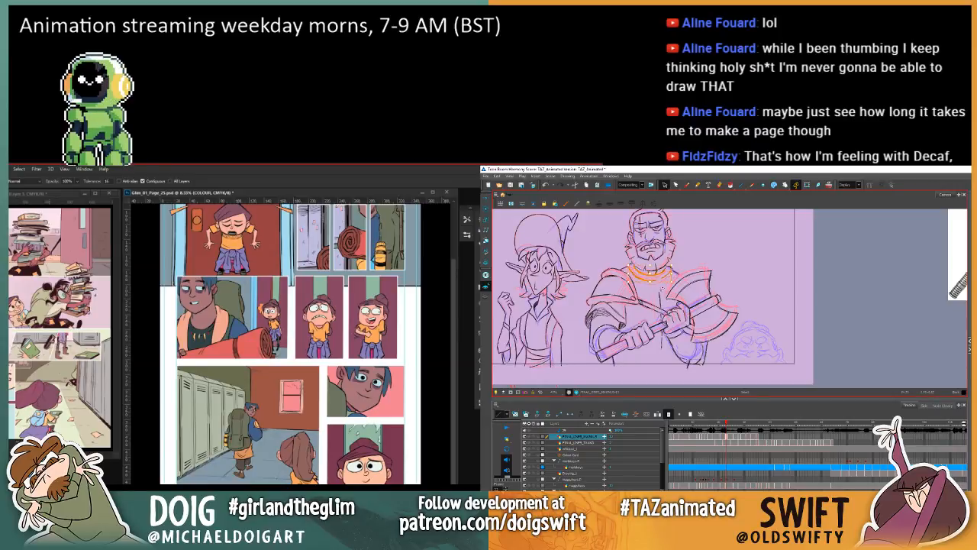
left_click(669, 283)
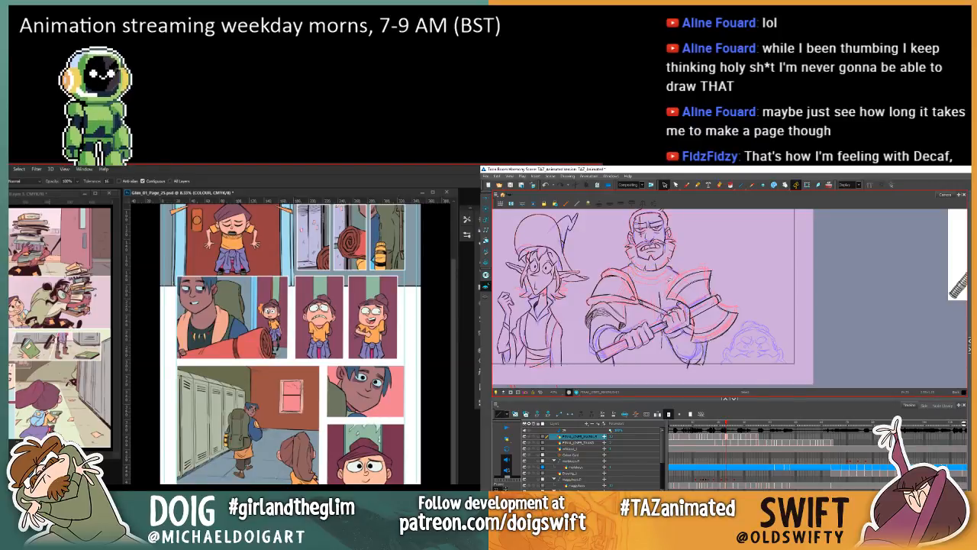
left_click(667, 276)
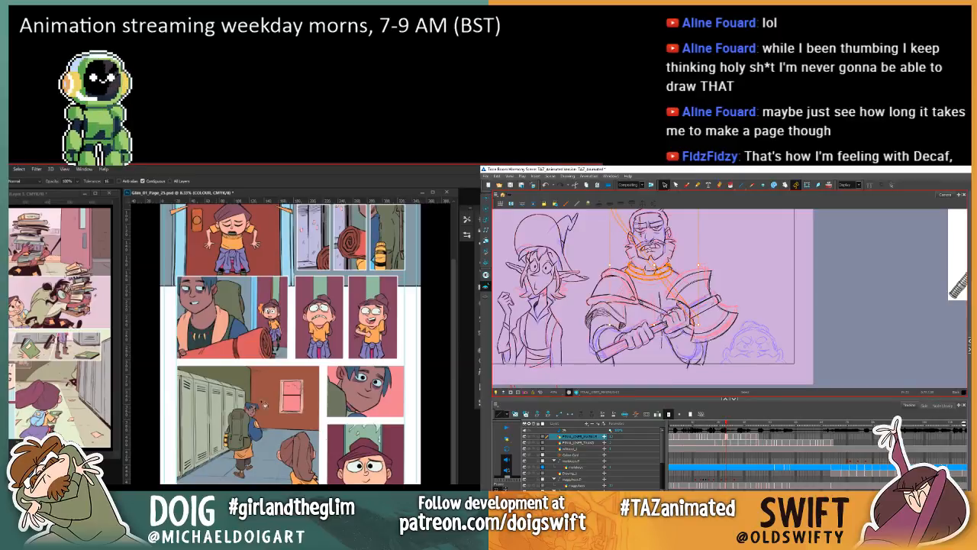
left_click(339, 449)
left_click_drag(653, 265, 654, 262)
key("ctrl+alt+z")
key("ctrl+alt+z")
key("ctrl+alt+z")
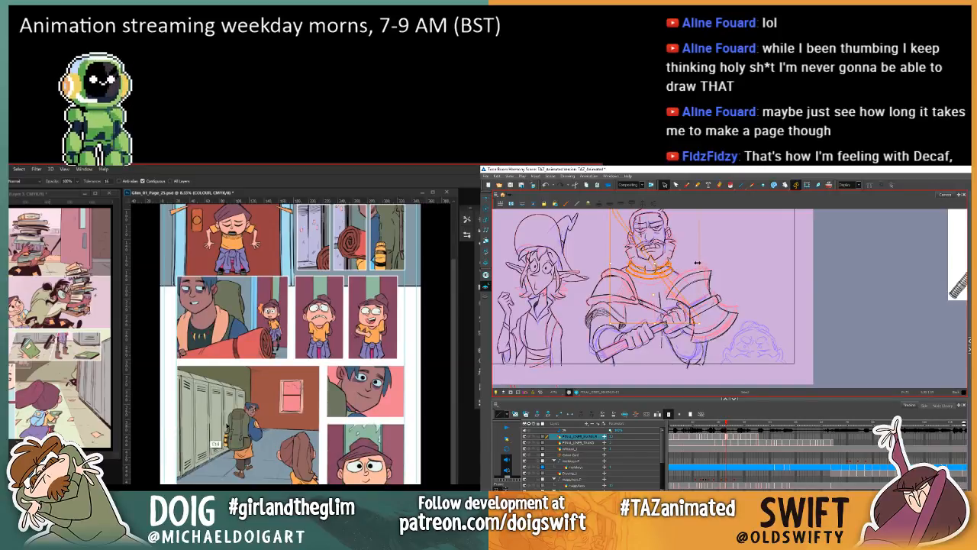
Step: Narrow and reposition the collar around the warrior's neck, deselect it, and fill the background of page 25's lowest girl panel blue in Photoshop
left_click(347, 443)
left_click_drag(697, 263, 696, 263)
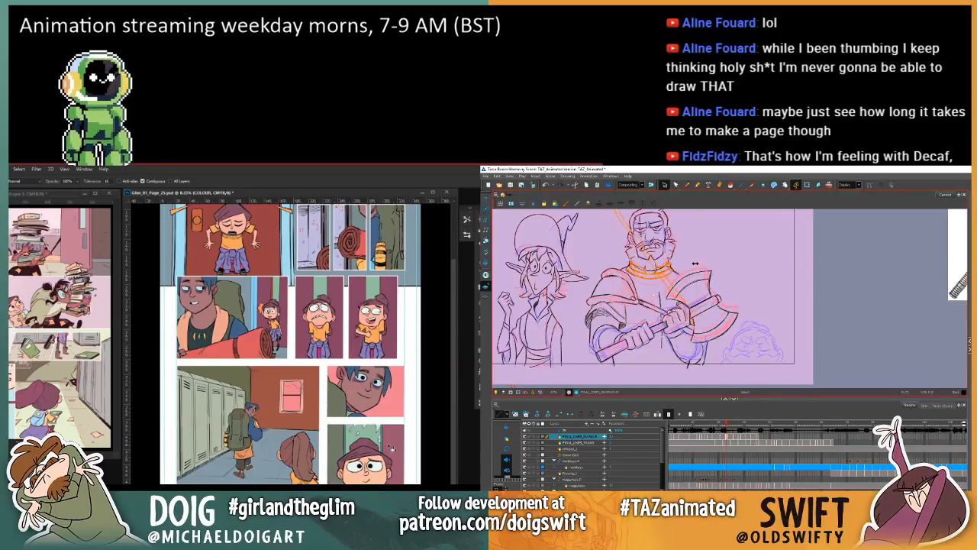
left_click(654, 260)
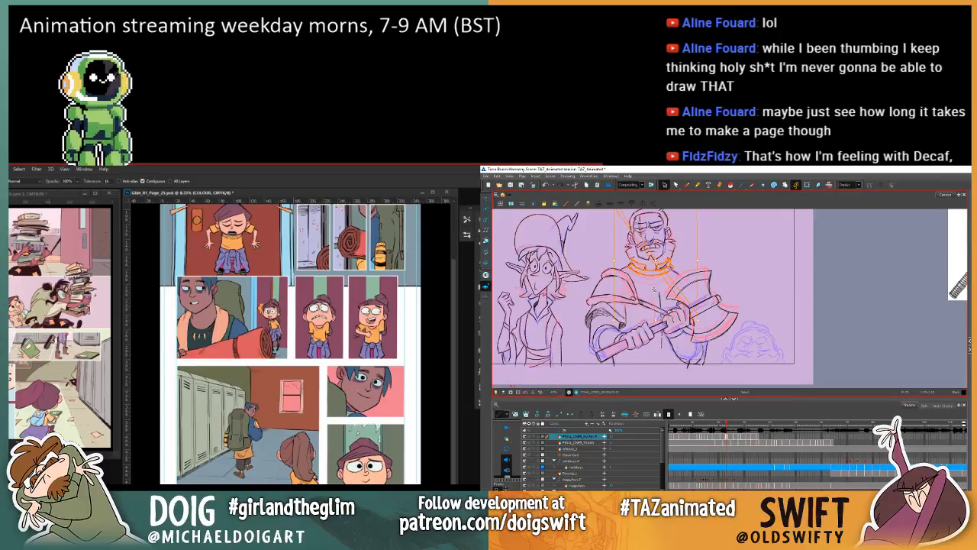
left_click_drag(658, 264, 661, 266)
left_click_drag(702, 324, 698, 322)
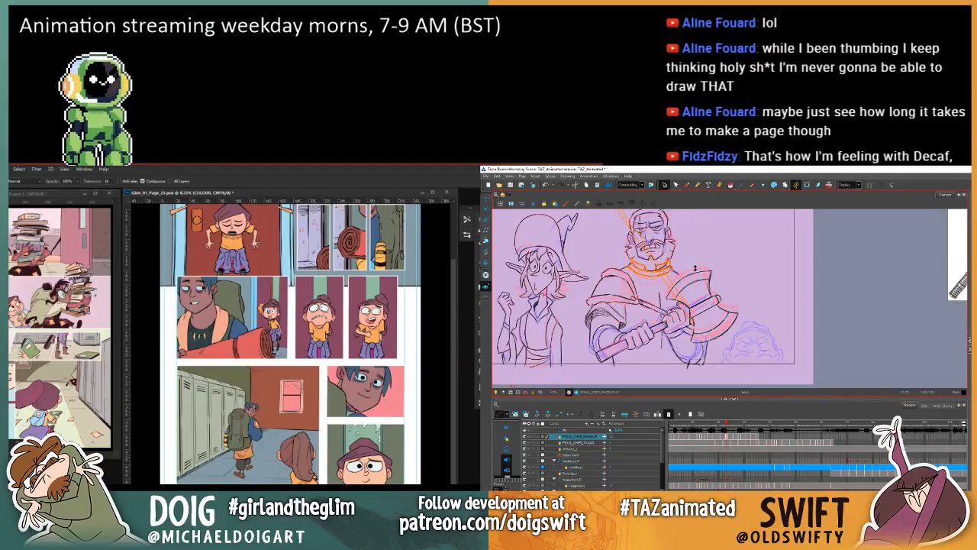
left_click(713, 254)
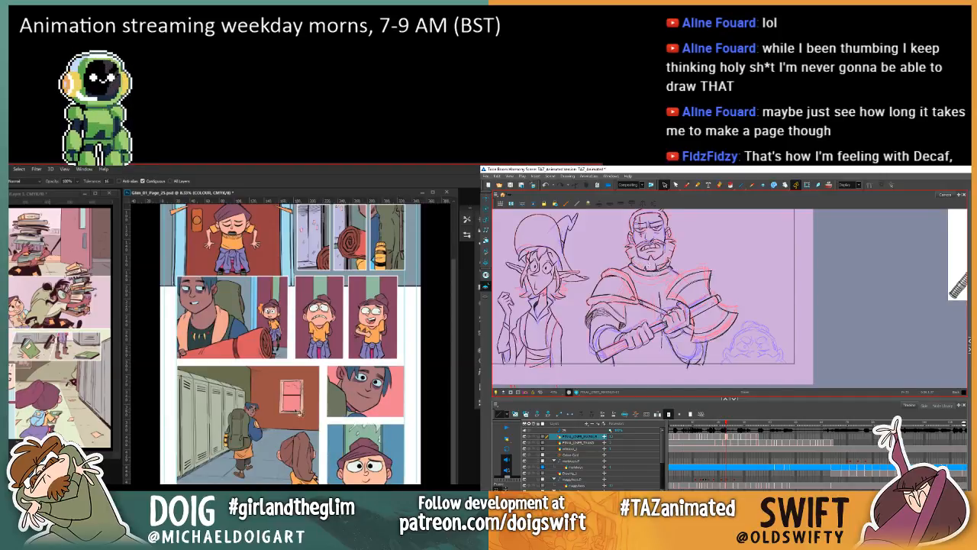
Step: Fill the maroon backgrounds behind the girl blue in the three middle-row panels of page 25 in Photoshop
left_click(273, 325)
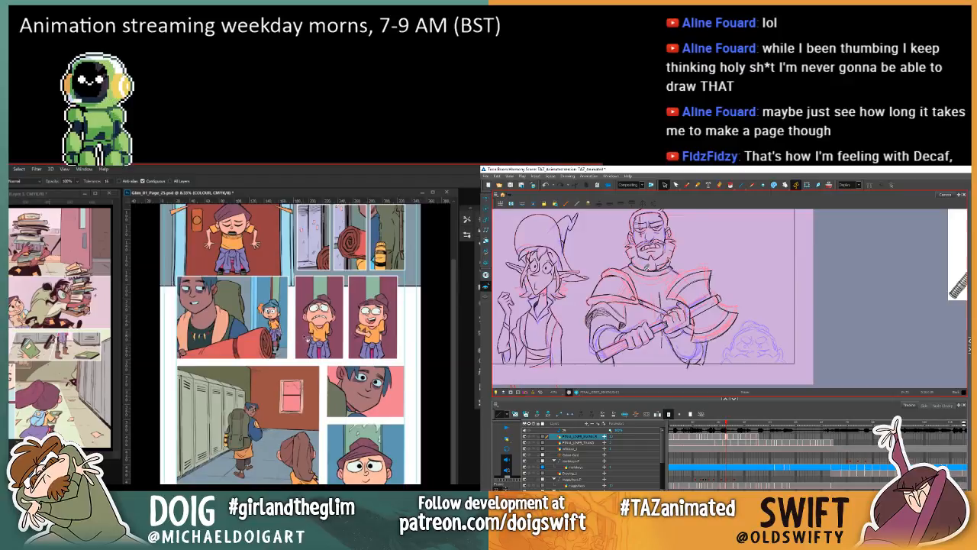
left_click(305, 328)
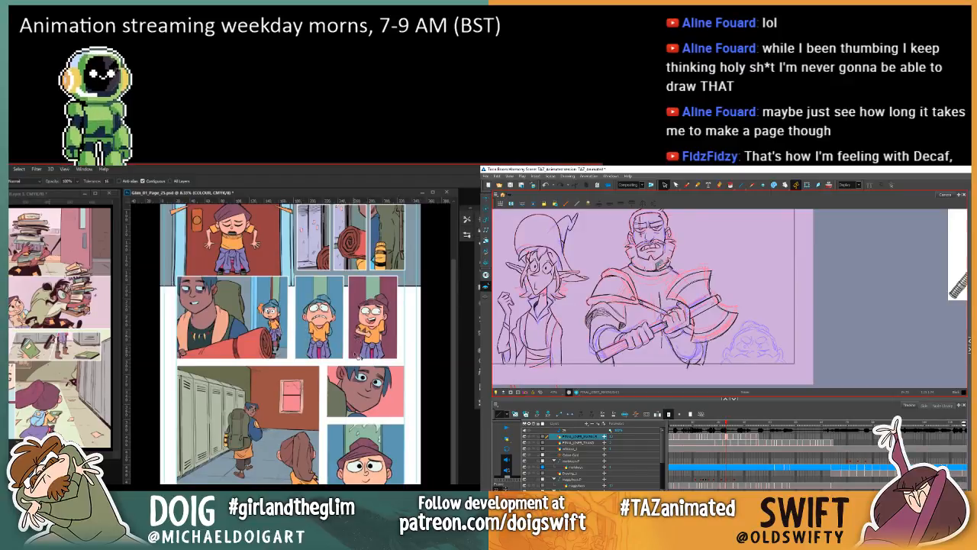
left_click(357, 353)
Step: Marquee-select the narrow strip around the girl beside the backpack in page 25's bedroll panel and switch to the fill tool
scroll(323, 360, "up", 3)
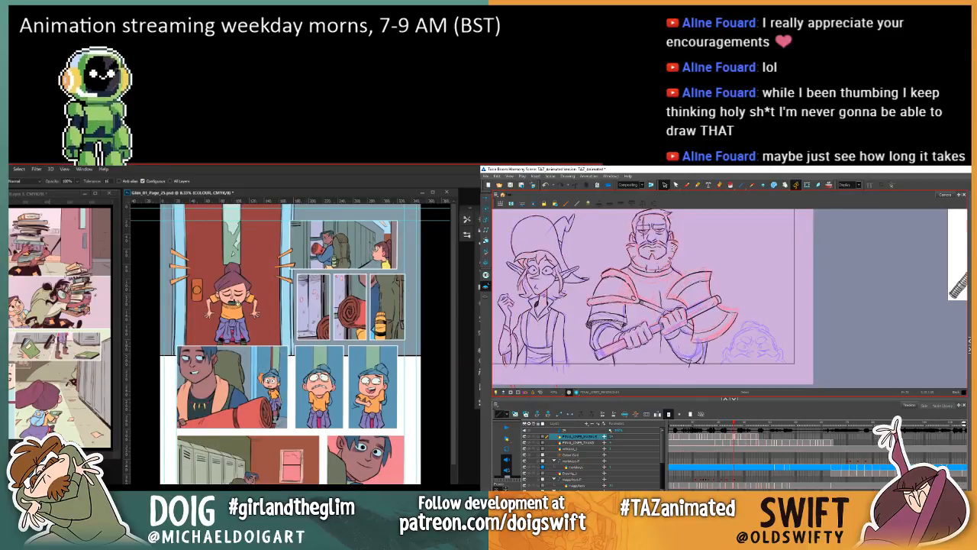
key("m")
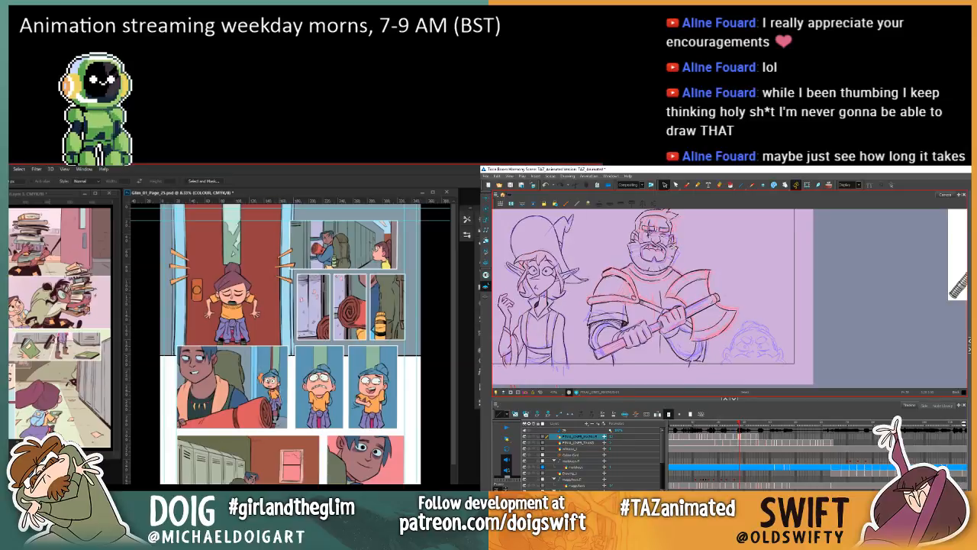
left_click_drag(281, 384, 261, 345)
key("g")
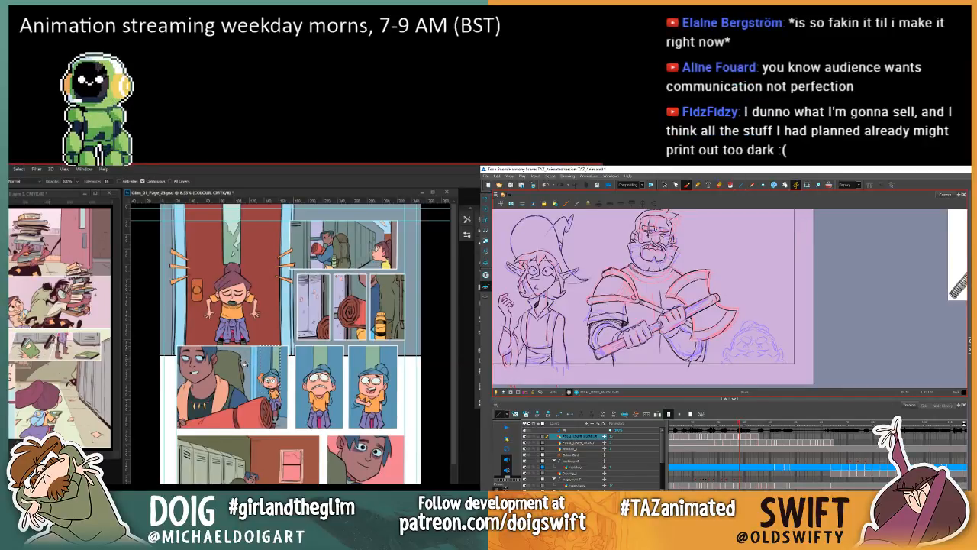
Step: Flip back and forth between the neighbouring drawings of the warrior in Harmony and examine how his head, beard and collar line up
key("period")
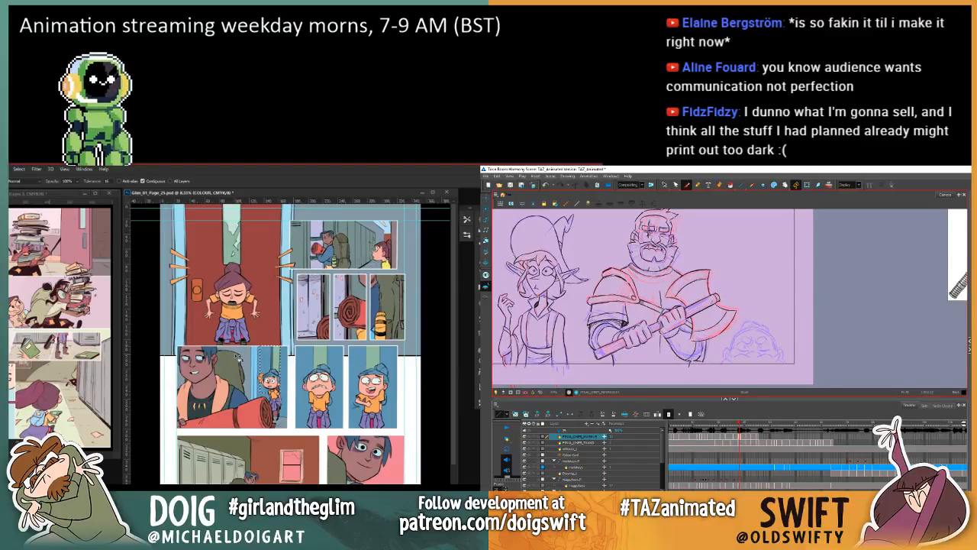
key("comma")
key("period")
key("comma")
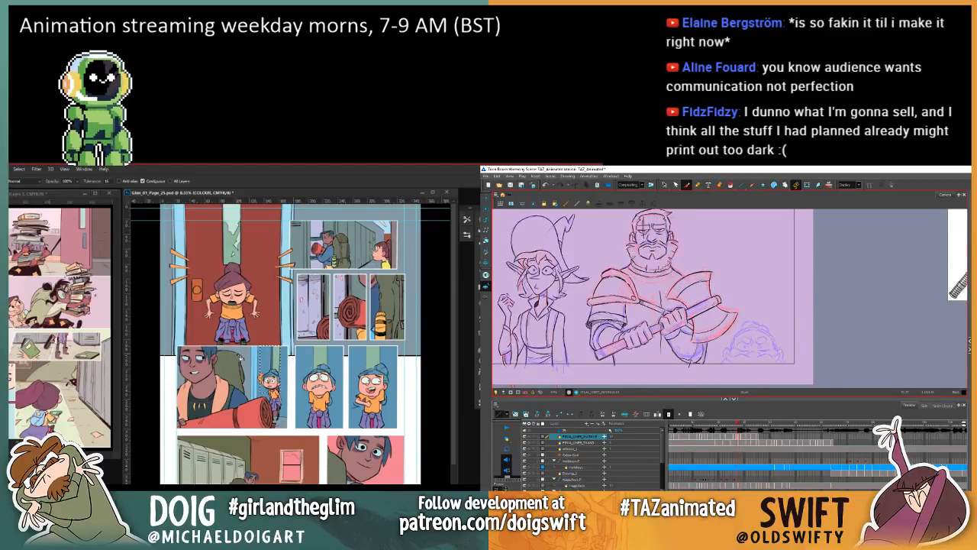
key("period")
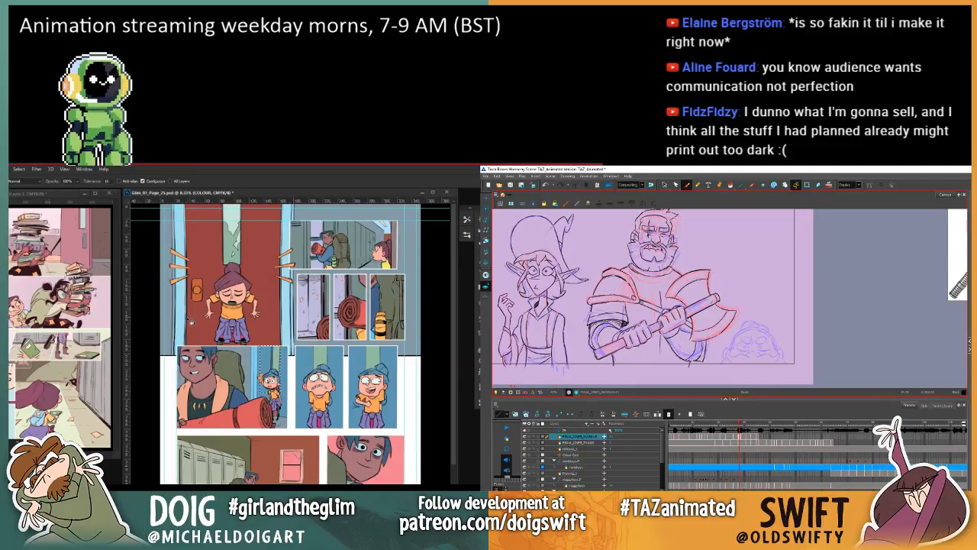
key("comma")
key("period")
key("comma")
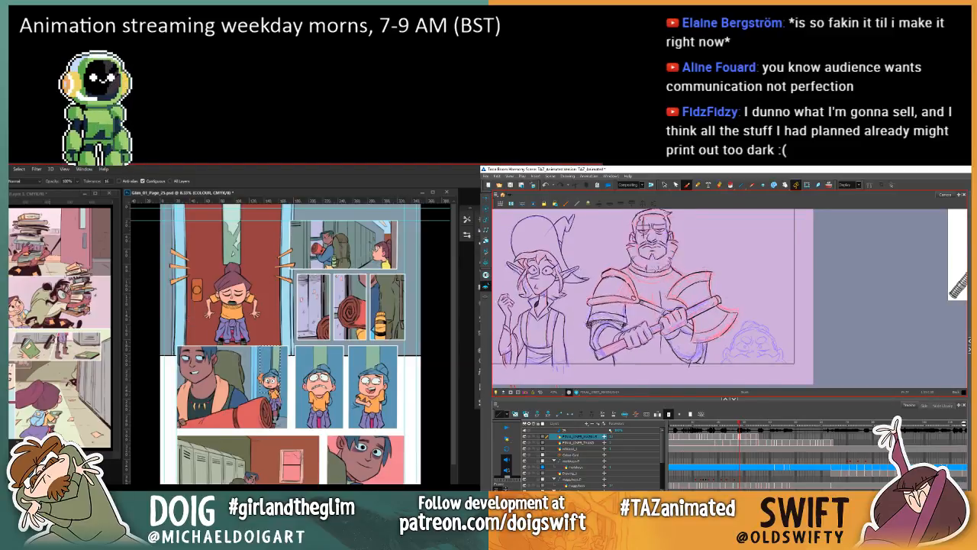
key("period")
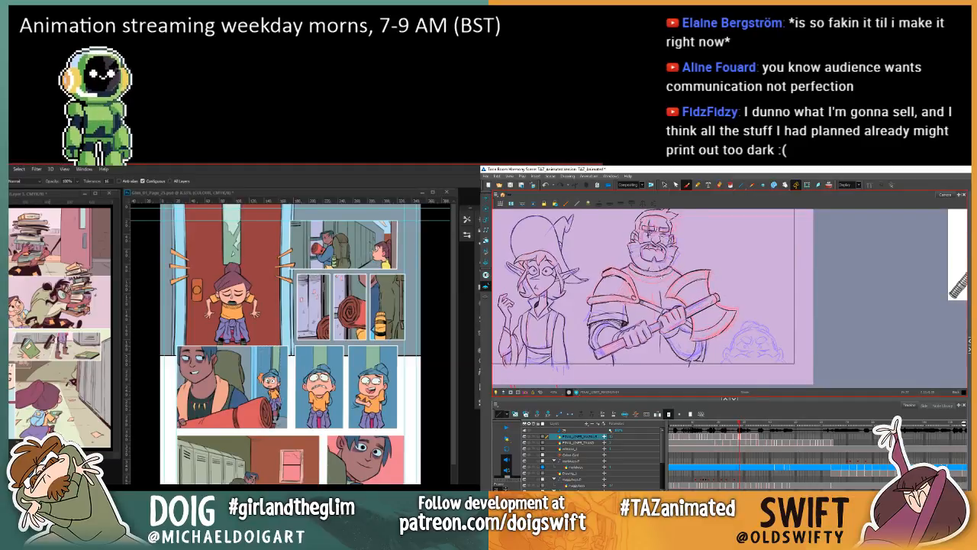
key("comma")
key("period")
key("comma")
key("period")
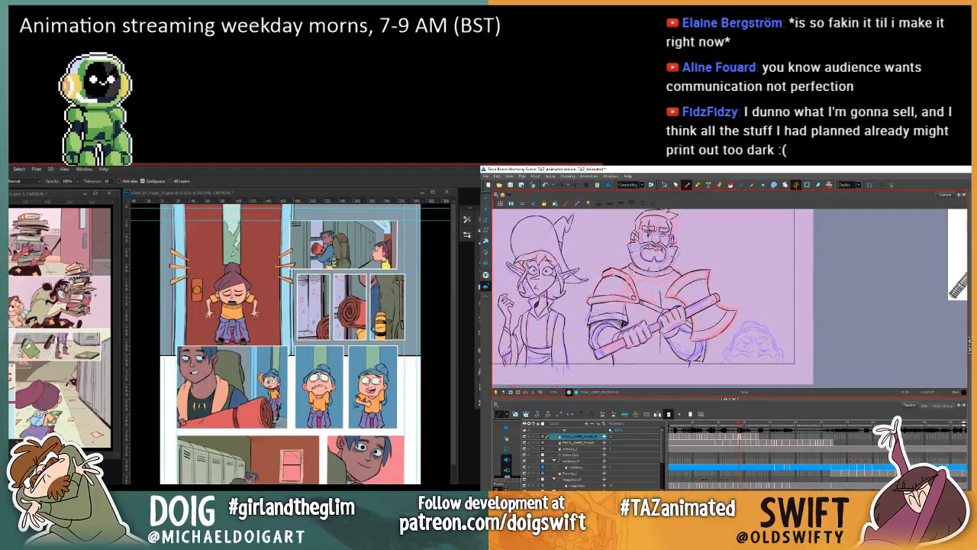
key("comma")
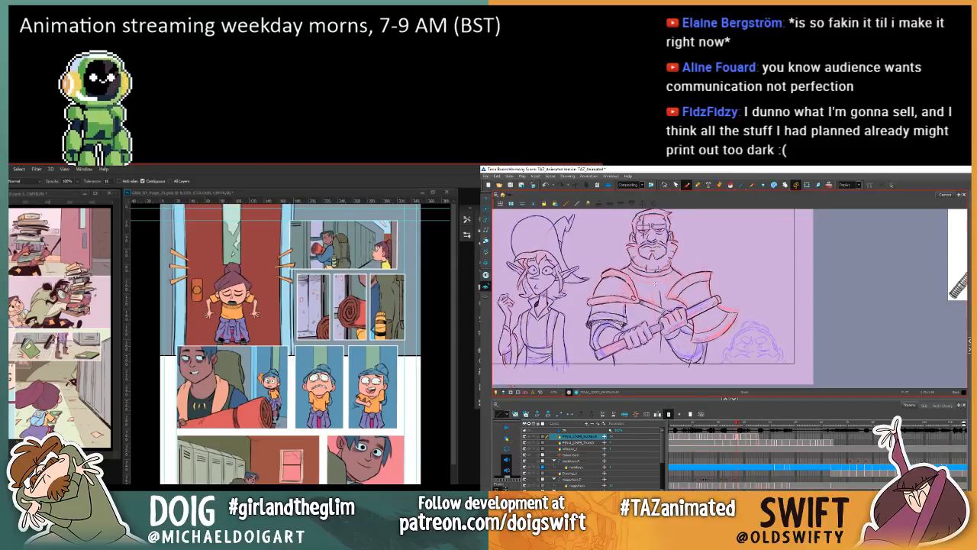
key("period")
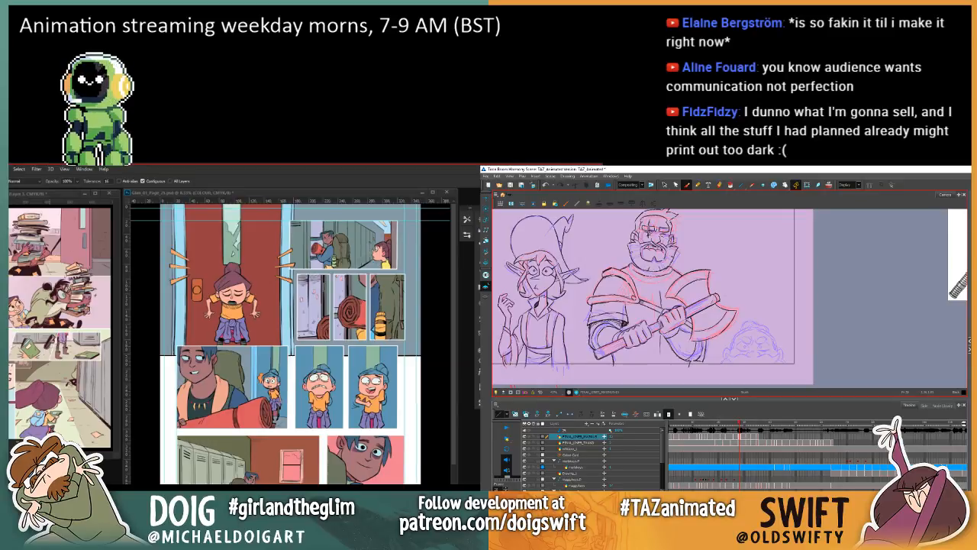
key("comma")
key("period")
key("comma")
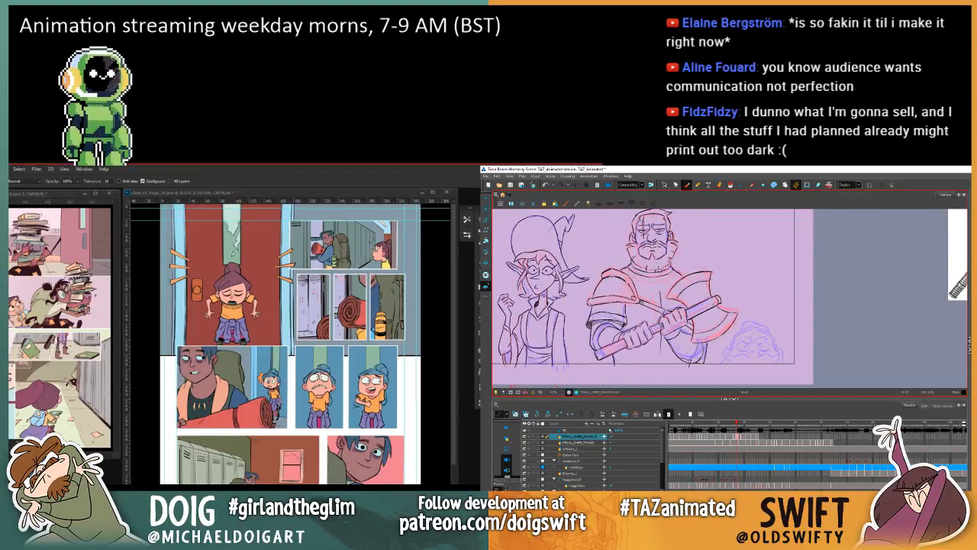
key("period")
key("comma")
key("period")
key("comma")
key("period")
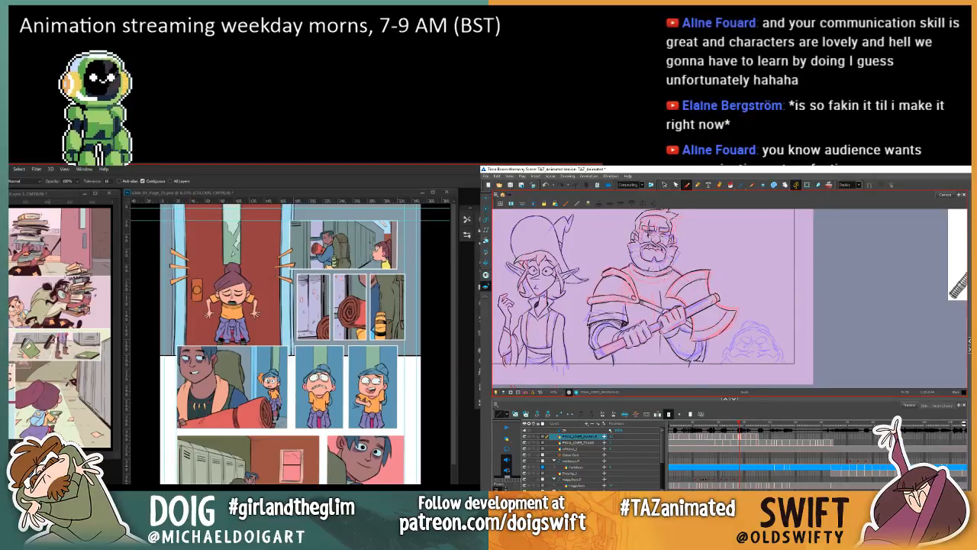
key("comma")
key("period")
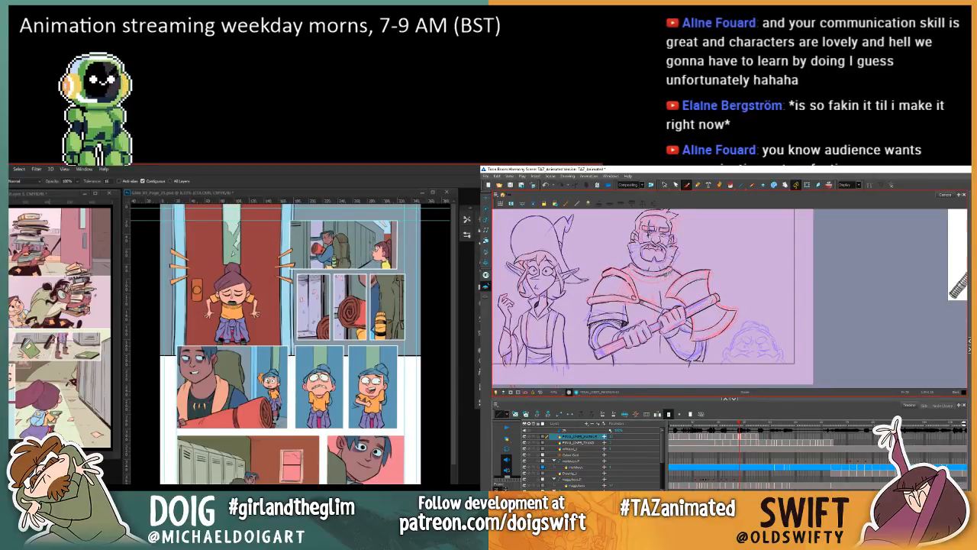
key("comma")
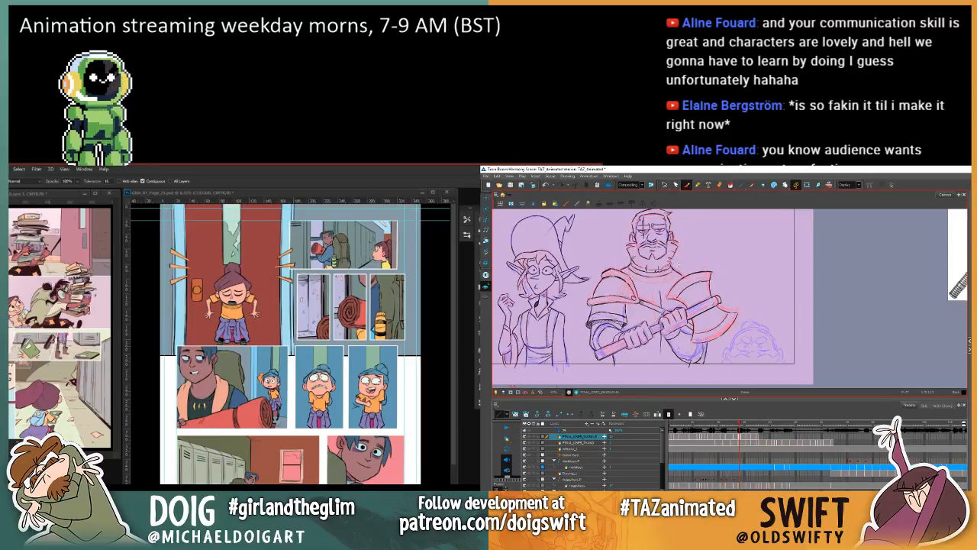
key("period")
key("comma")
key("period")
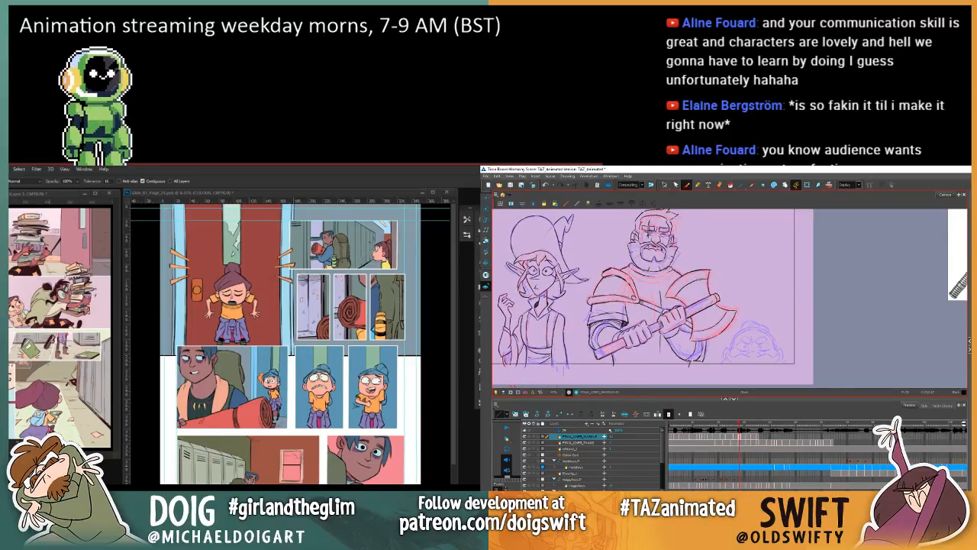
key("comma")
key("period")
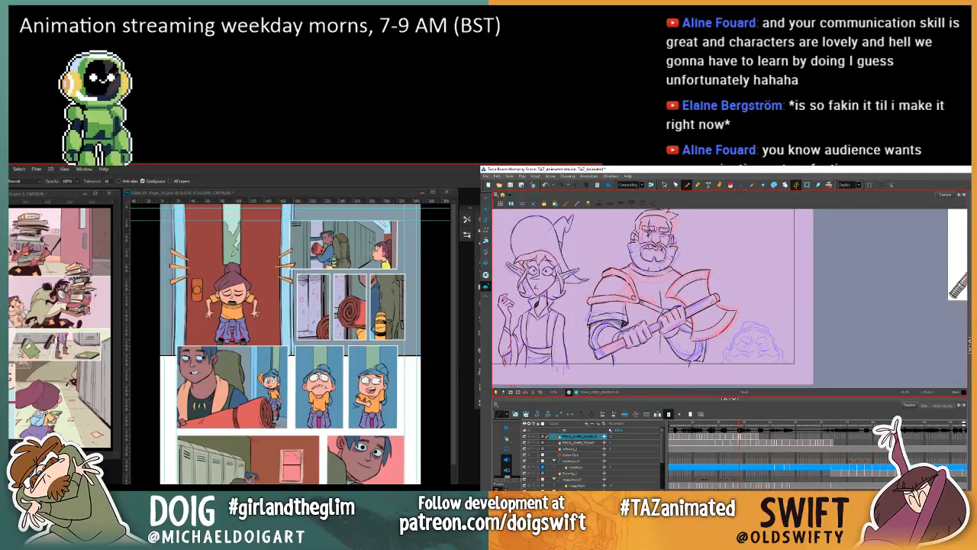
key("comma")
key("period")
key("comma")
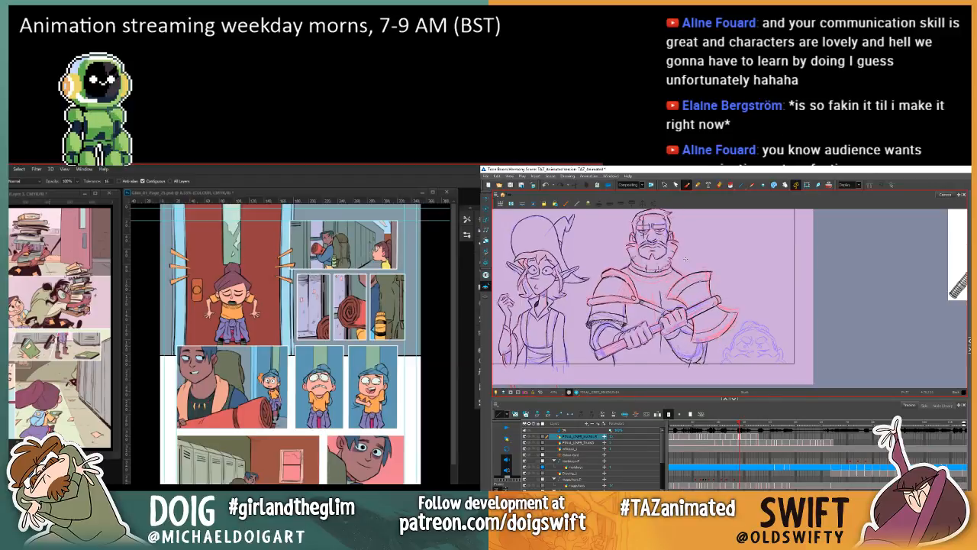
key("period")
key("comma")
key("period")
key("comma")
key("period")
key("comma")
key("period")
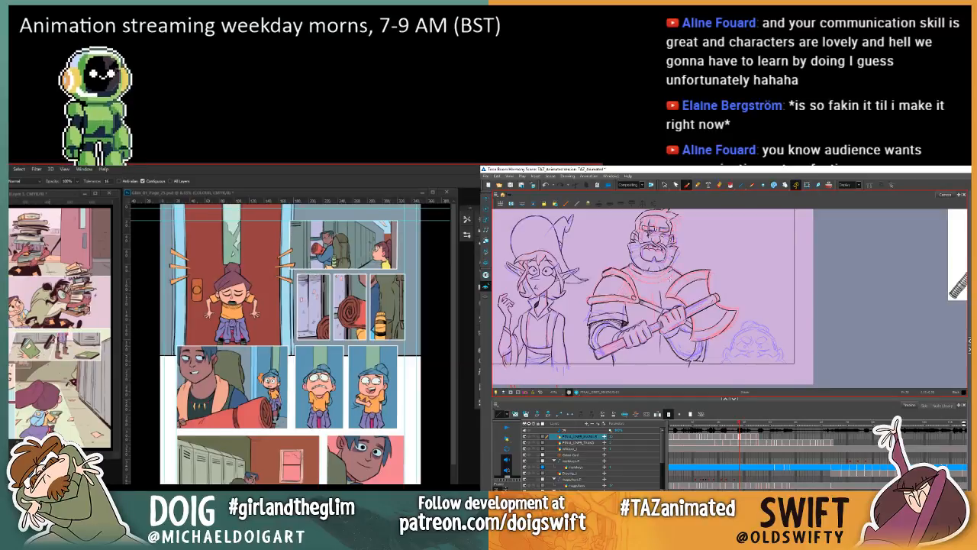
key("comma")
key("period")
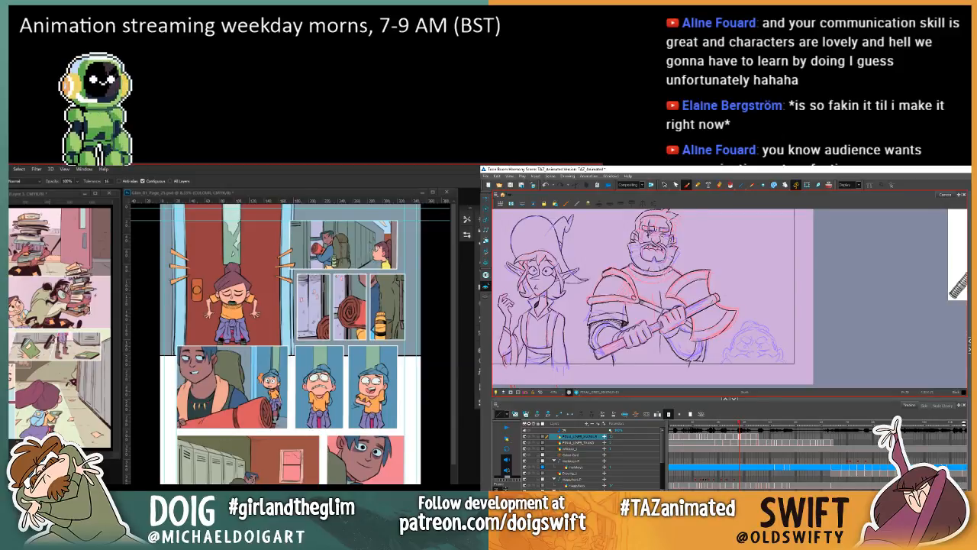
key("comma")
key("period")
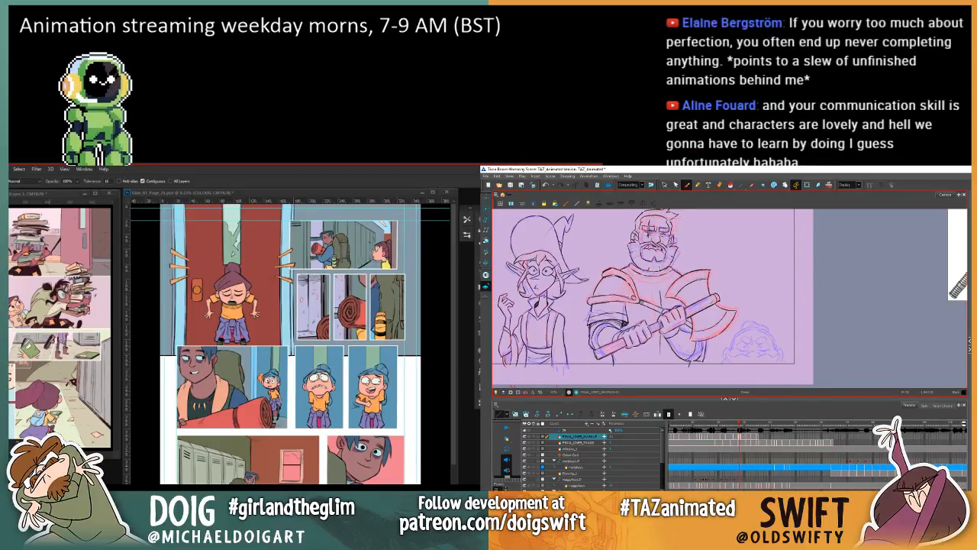
key("comma")
key("period")
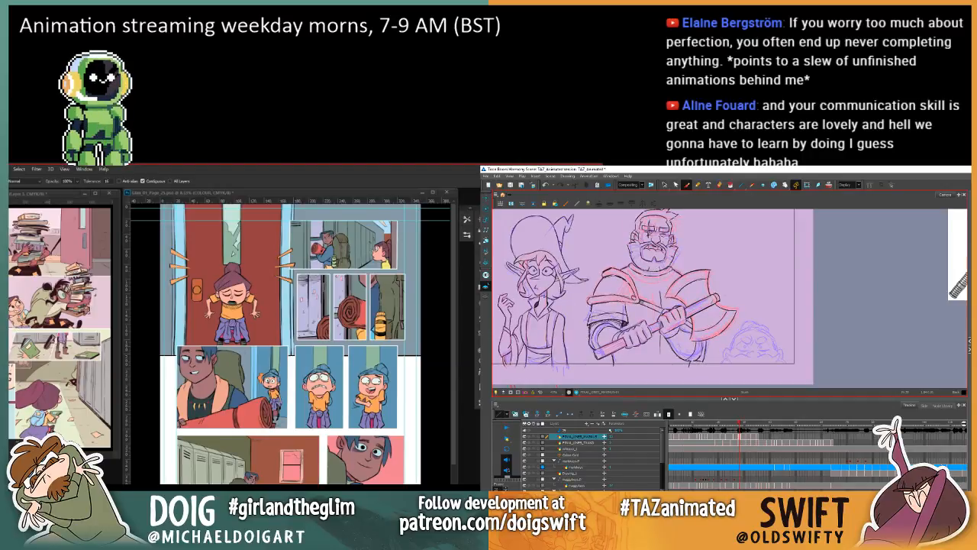
key("comma")
key("period")
Step: Select the collar lines around the warrior's neck in Harmony and adjust their shape slightly beneath the beard
left_click(664, 184)
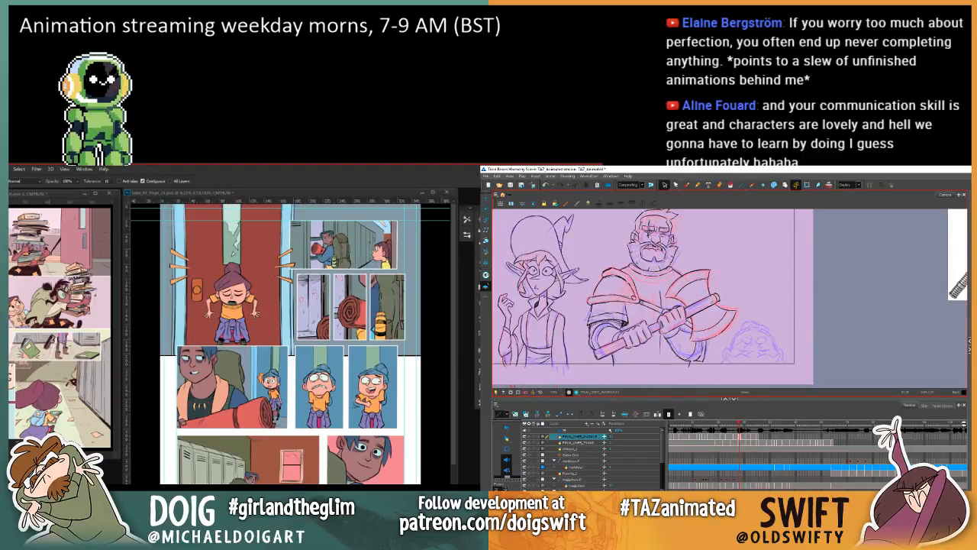
left_click(663, 274)
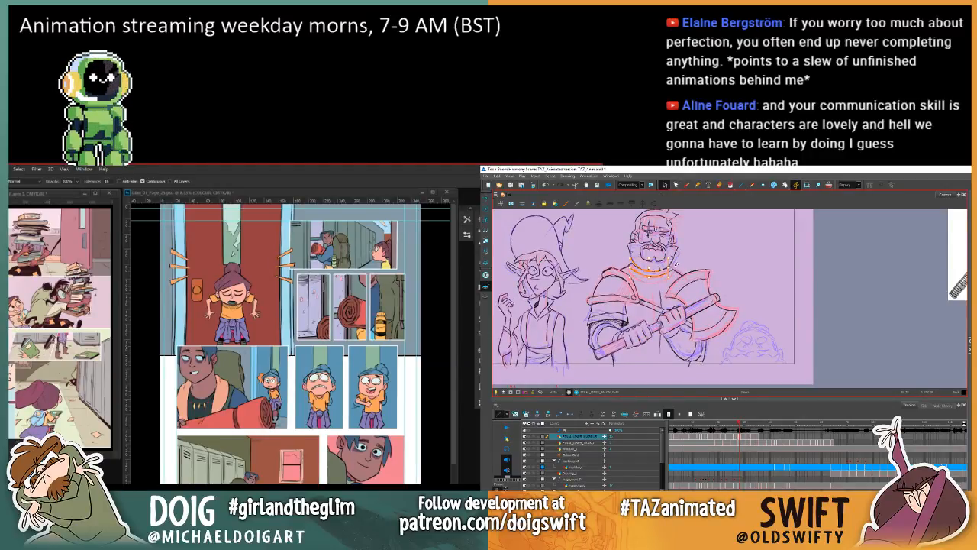
left_click(665, 274)
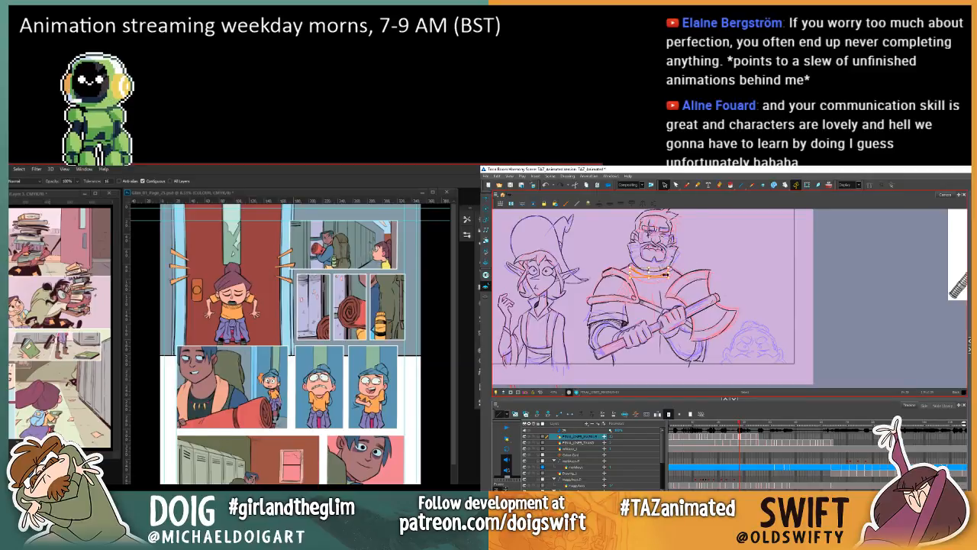
key("comma")
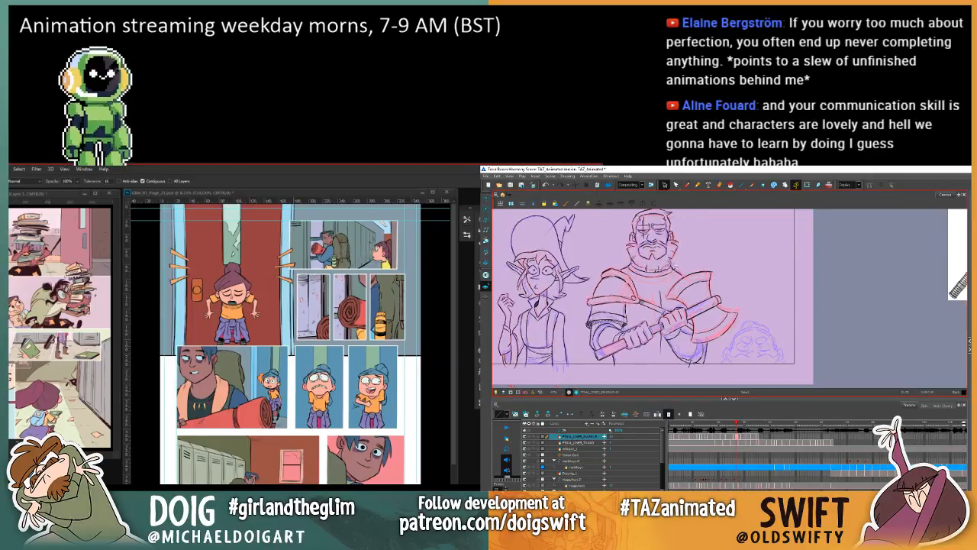
Step: Flip between the current and previous drawings of the warrior to examine how the adjusted collar lines up
key("period")
key("comma")
key("period")
key("comma")
key("period")
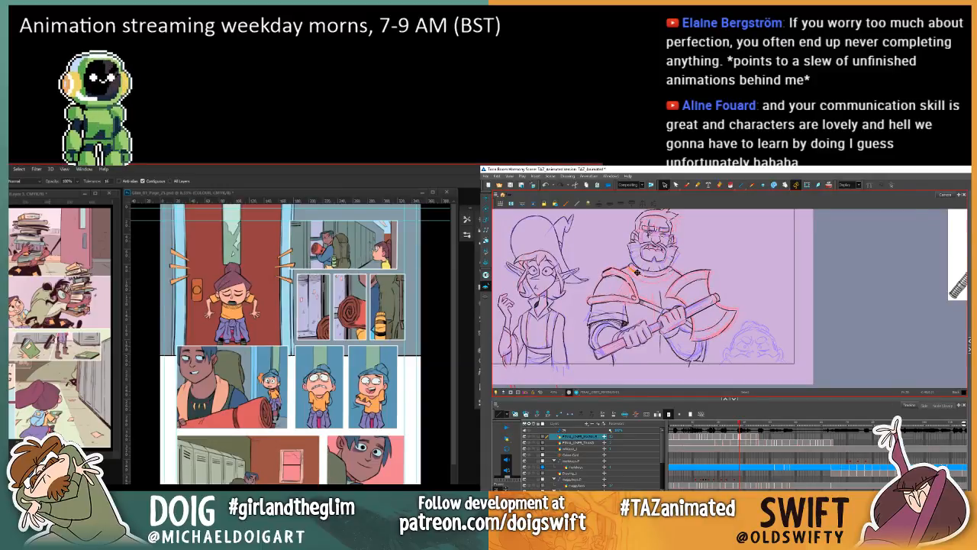
key("comma")
key("period")
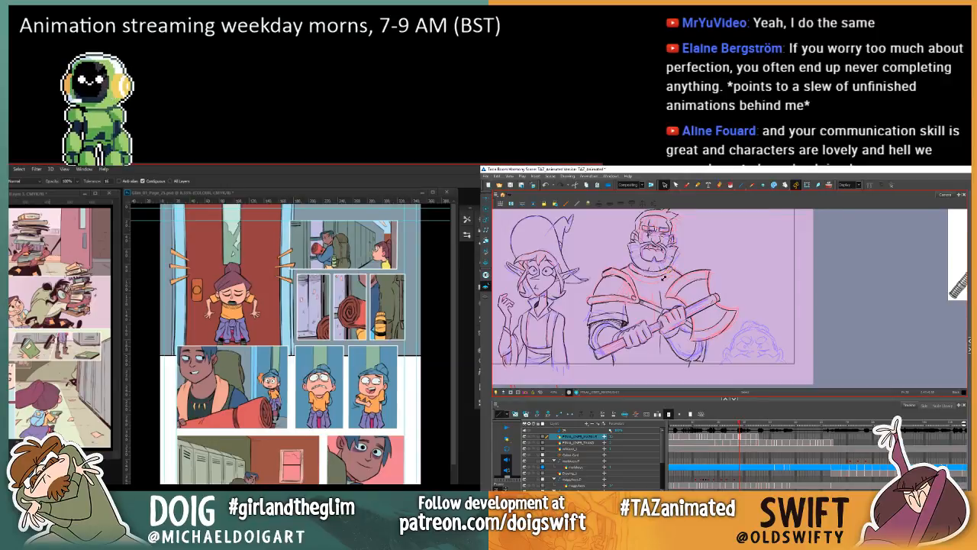
key("comma")
key("period")
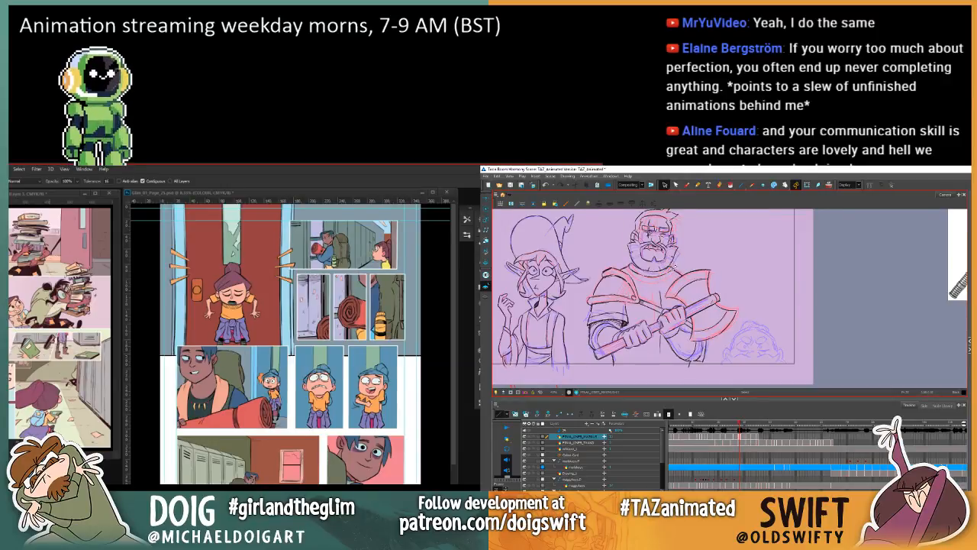
Step: Select the short strokes where the collar meets the beard's right side and compare them with the previous drawing
left_click(674, 271)
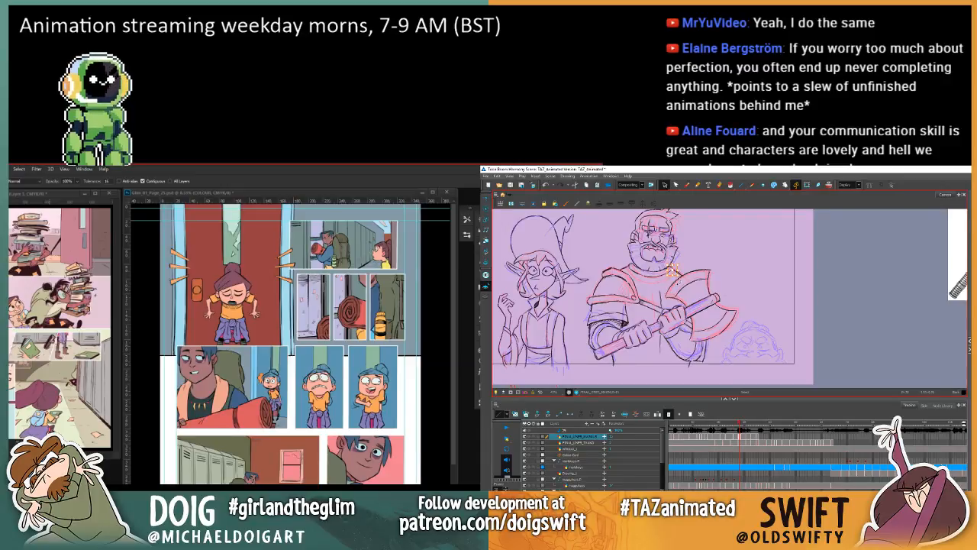
key("comma")
key("period")
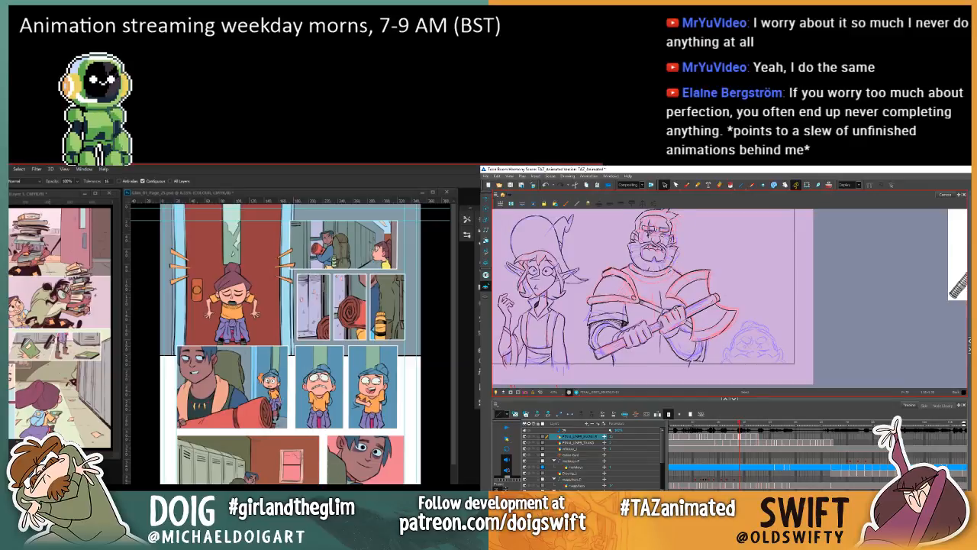
key("comma")
key("period")
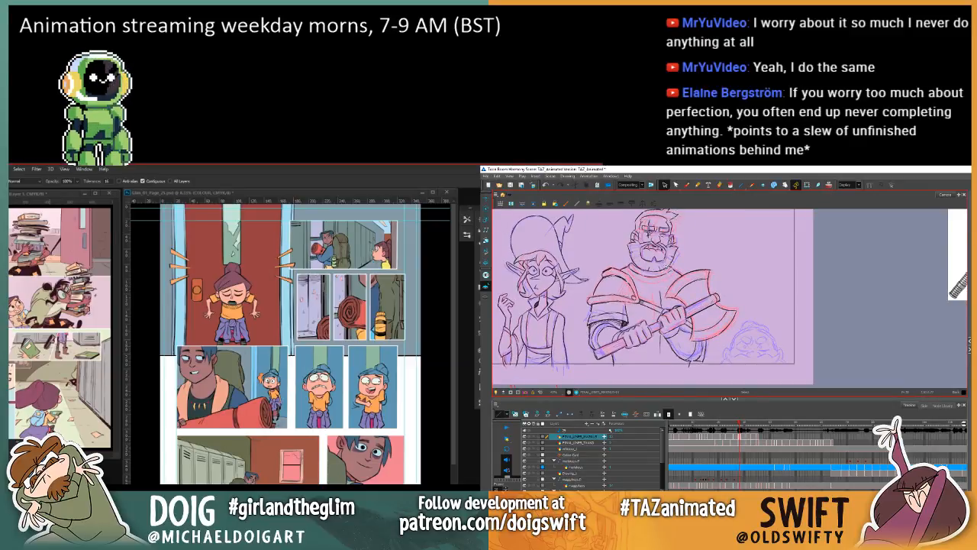
left_click(669, 267)
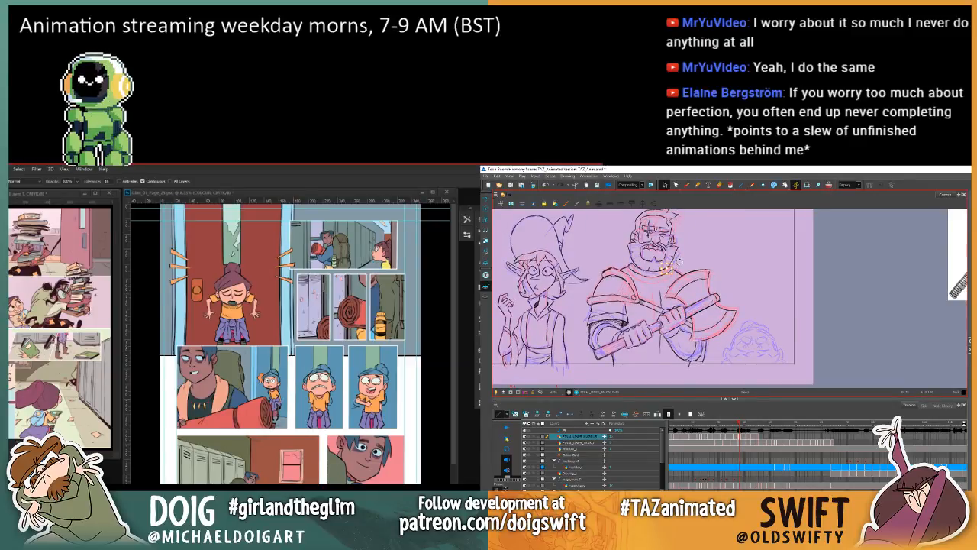
key("comma")
key("period")
key("comma")
key("period")
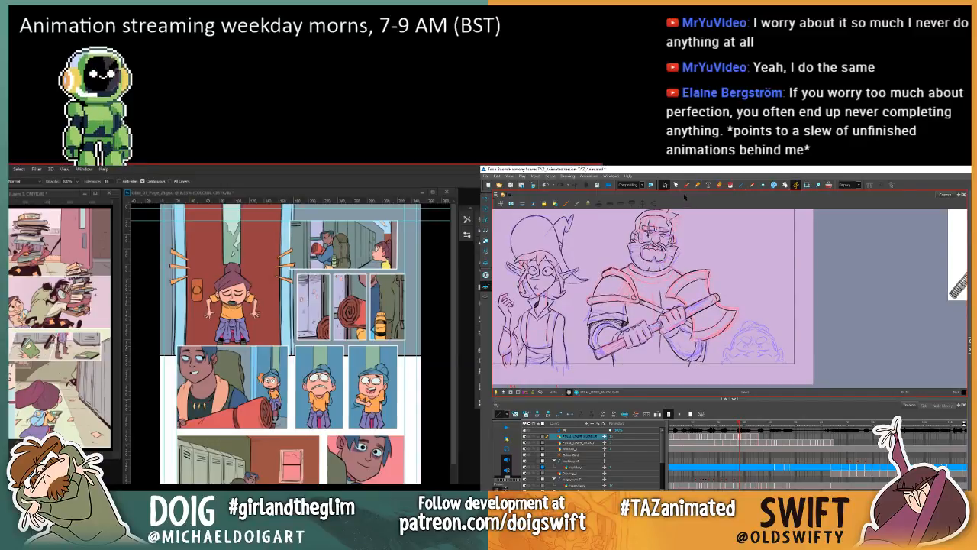
Step: Switch to the Brush and compare the warrior's collar and beard between the two neighbouring drawings
left_click(687, 186)
key("comma")
key("period")
key("comma")
key("period")
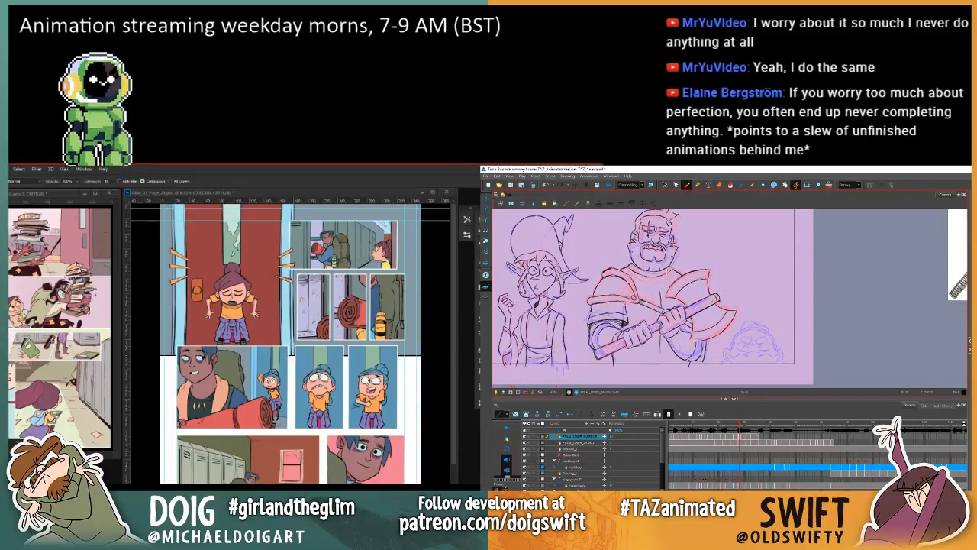
key("comma")
key("period")
key("comma")
key("period")
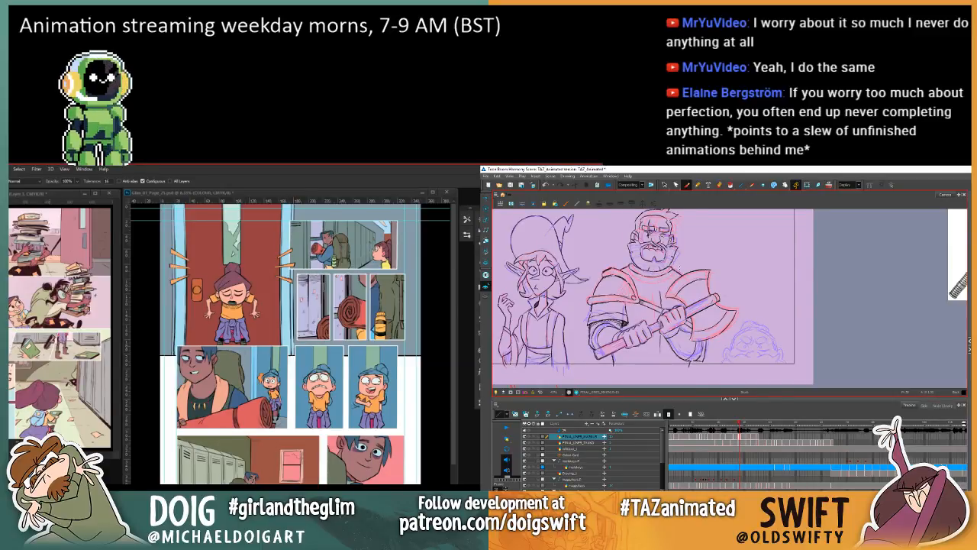
key("comma")
key("period")
key("comma")
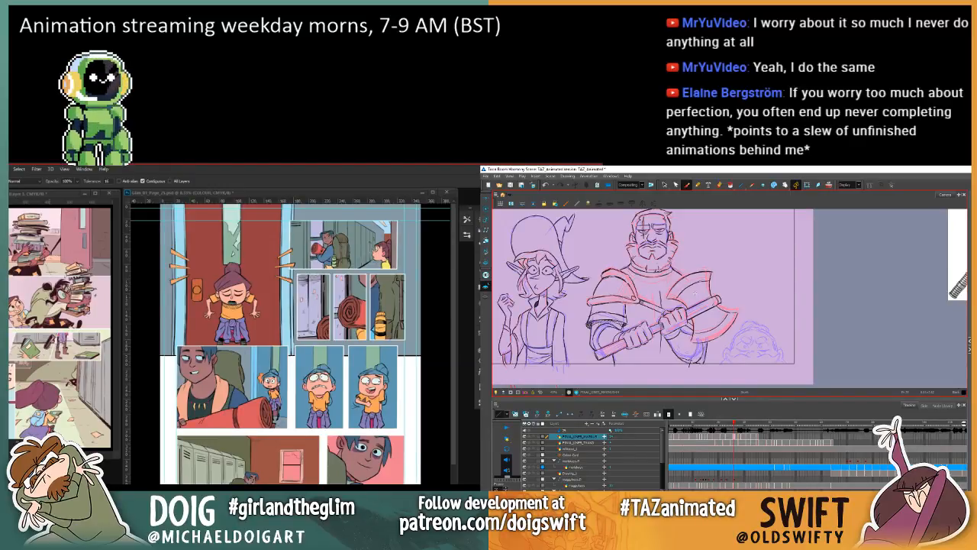
Step: Step back through the warrior's earlier drawings and examine how the head, collar and shoulder armour move between them
key("comma")
key("period")
key("period")
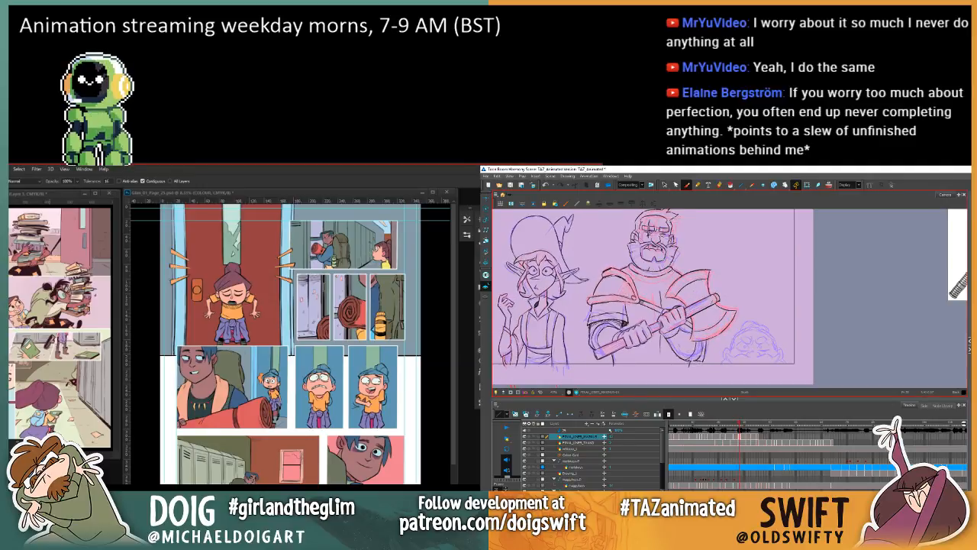
key("comma")
key("period")
key("comma")
key("comma")
key("comma")
key("period")
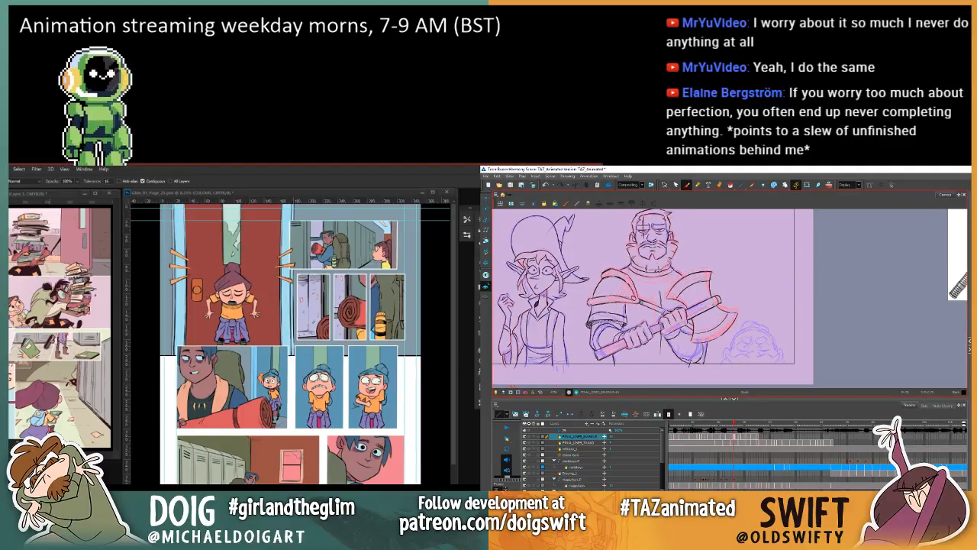
key("comma")
key("period")
key("comma")
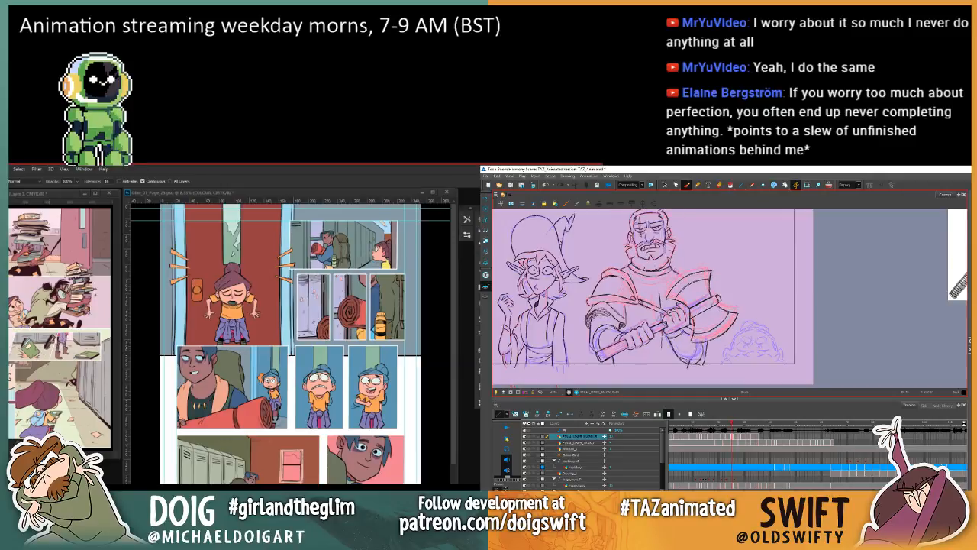
key("period")
key("comma")
key("period")
key("comma")
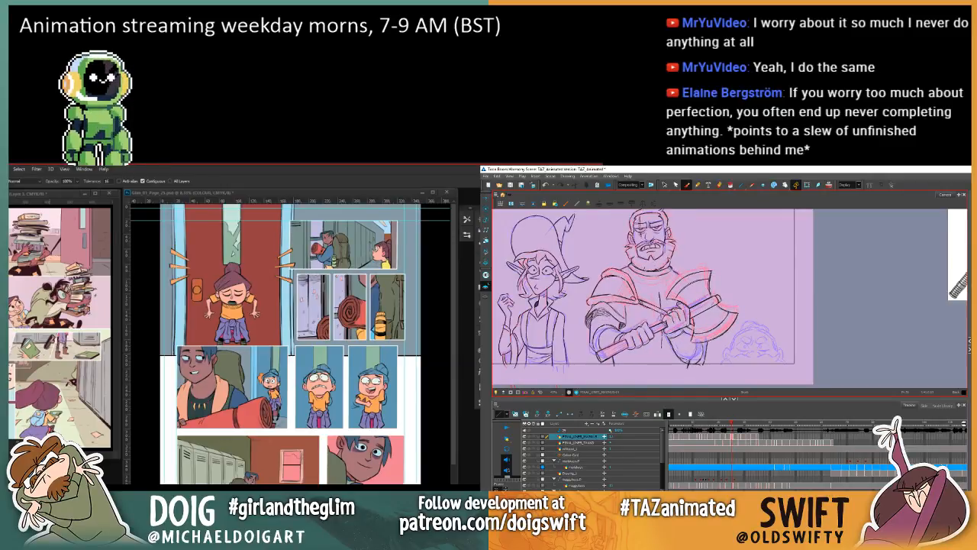
key("comma")
Step: Select only the collar line on the warrior's earlier grimacing drawing and nudge it slightly lower on the neck
left_click(664, 185)
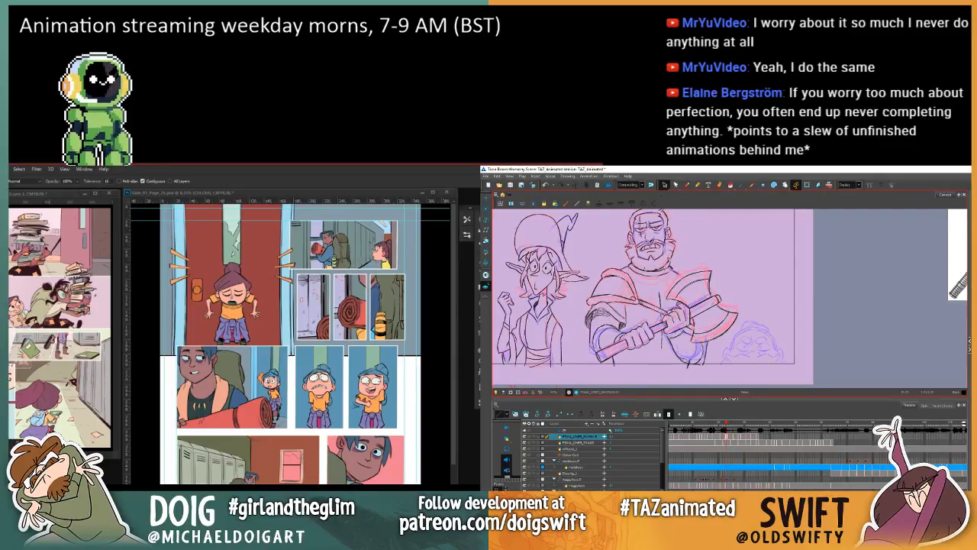
left_click(655, 271)
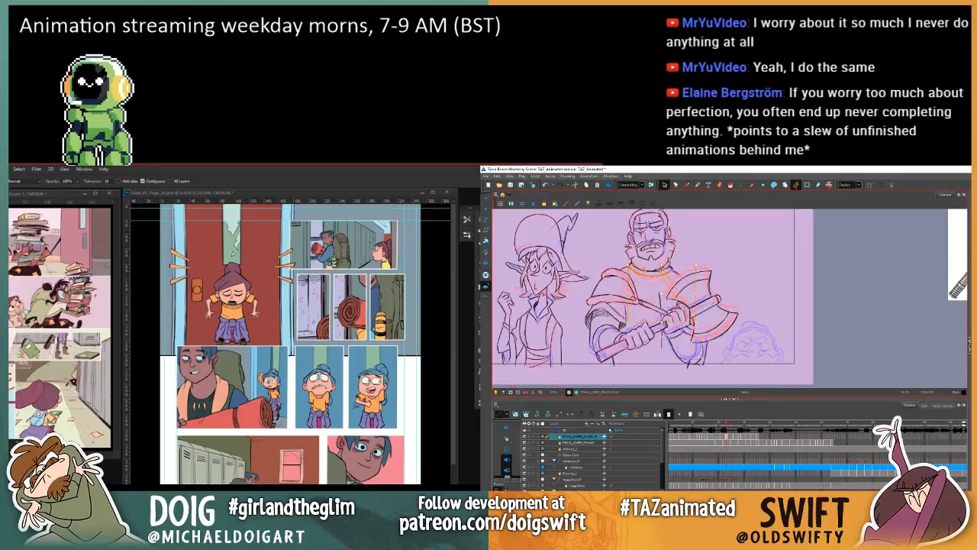
left_click(700, 252)
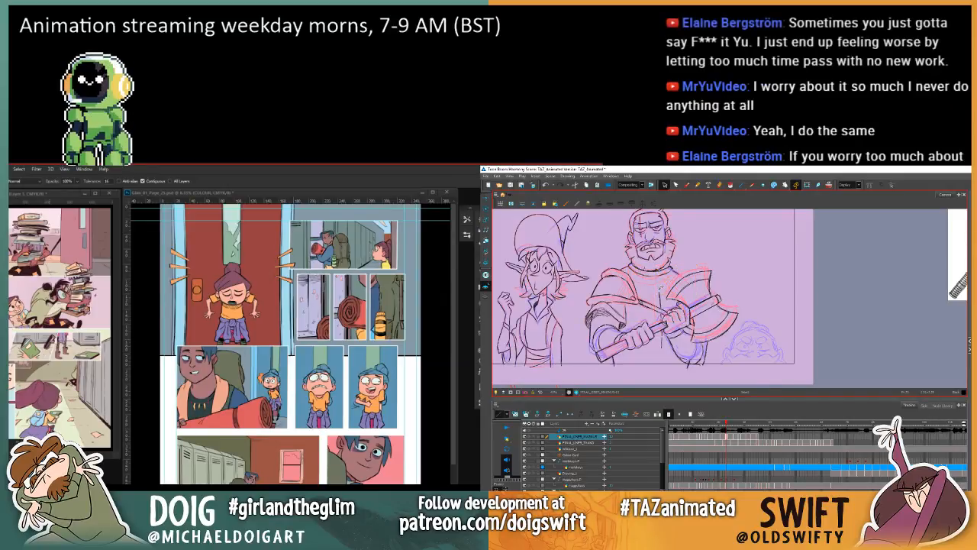
key("Delete")
mouse_move(666, 273)
left_mouse_down()
mouse_move(639, 272)
mouse_move(666, 276)
left_mouse_up()
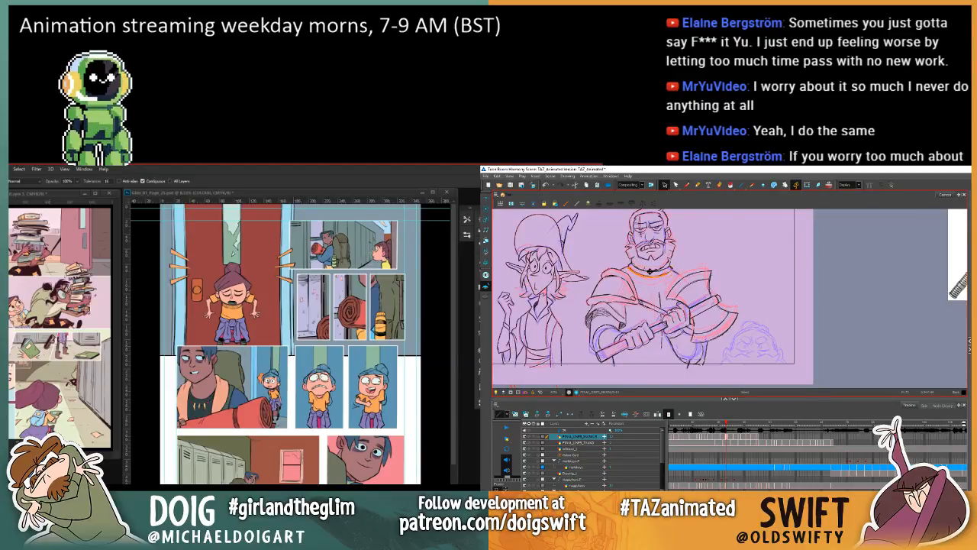
Step: Step forward again from the grimacing drawing and check the collar's continuity up to the drawing with the fuller beard
key("period")
key("period")
key("period")
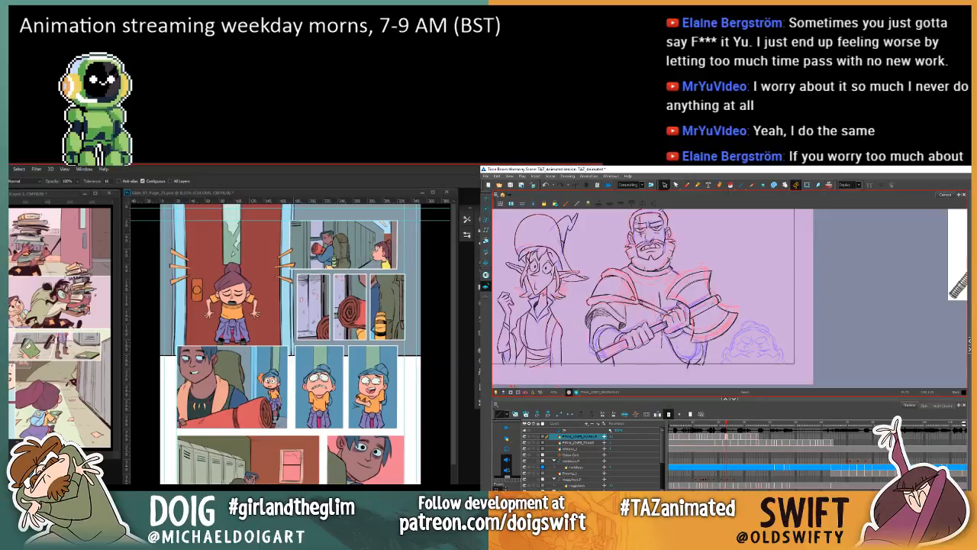
key("comma")
key("period")
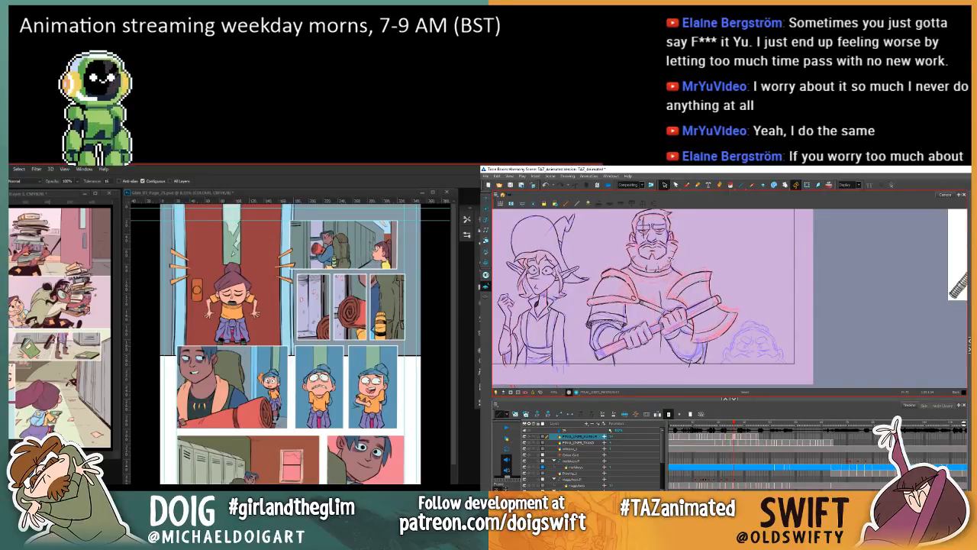
key("comma")
key("period")
left_click(686, 185)
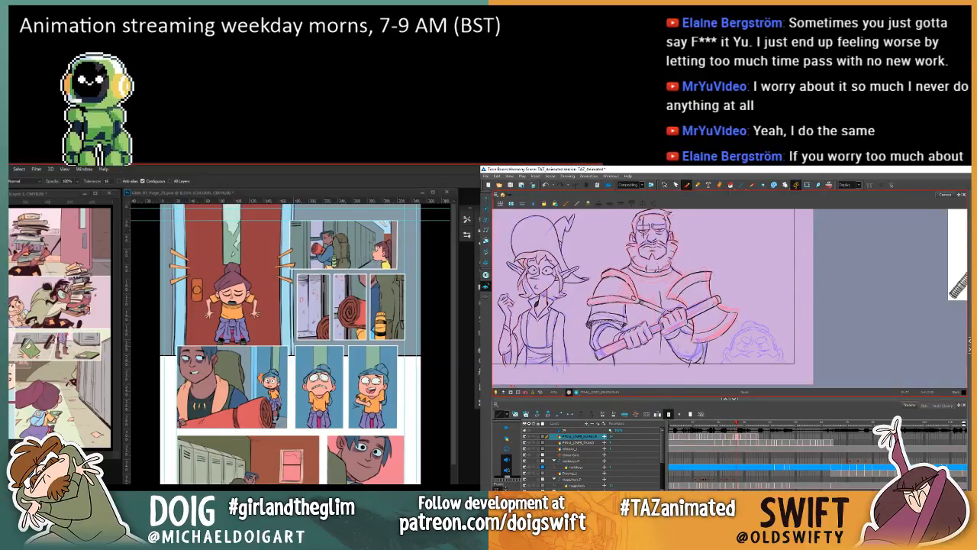
key("period")
key("period")
key("comma")
key("period")
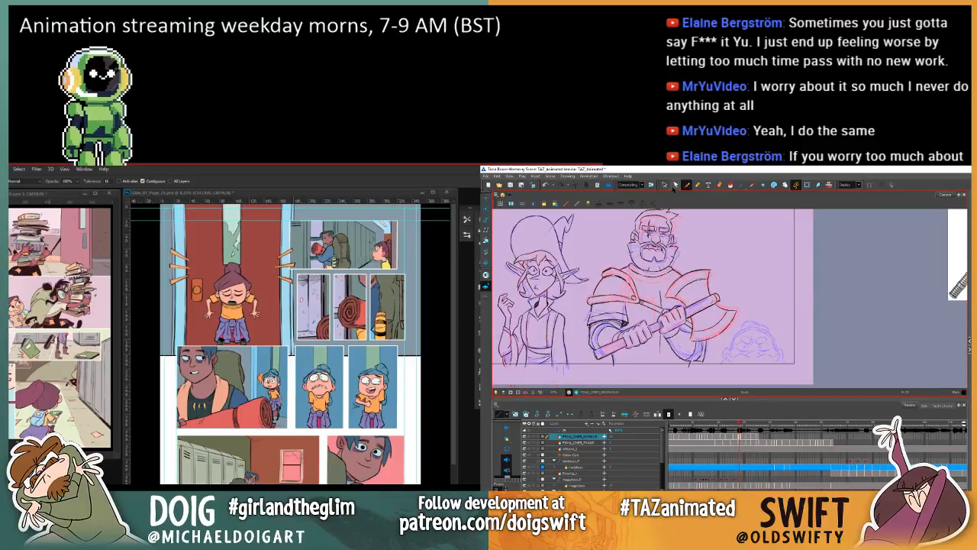
Step: Select the collar's right-hand stroke on the fuller-beard drawing and compare its placement with the previous drawing
left_click(663, 185)
key("comma")
key("period")
key("comma")
key("period")
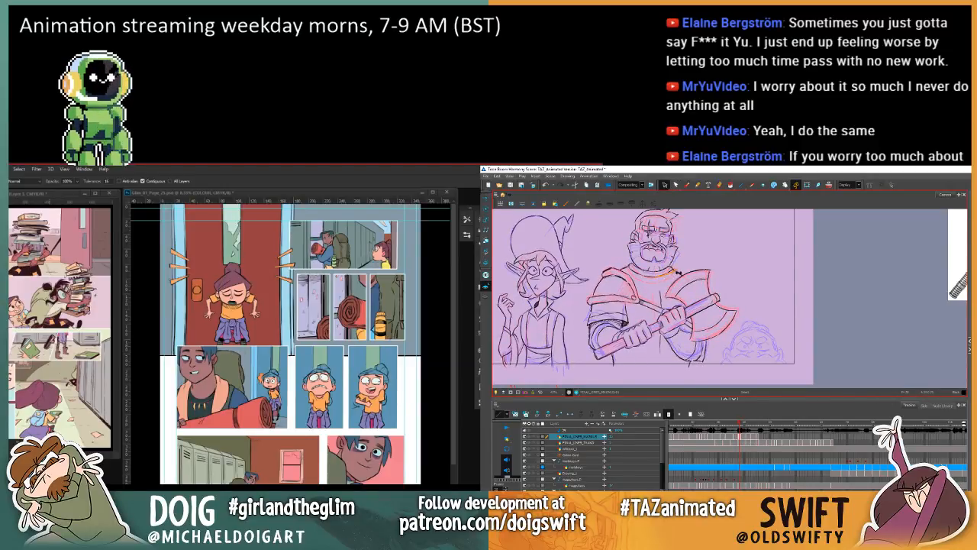
key("comma")
key("period")
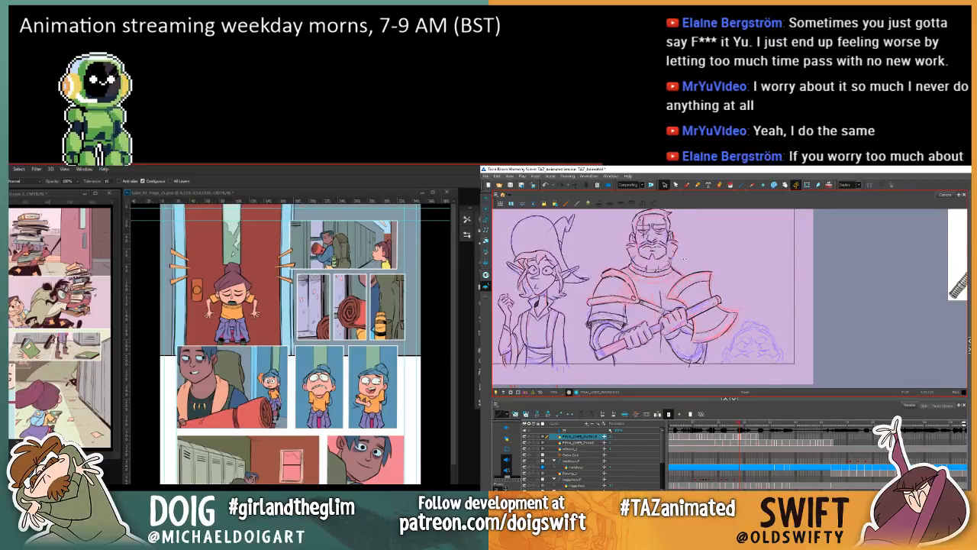
key(".")
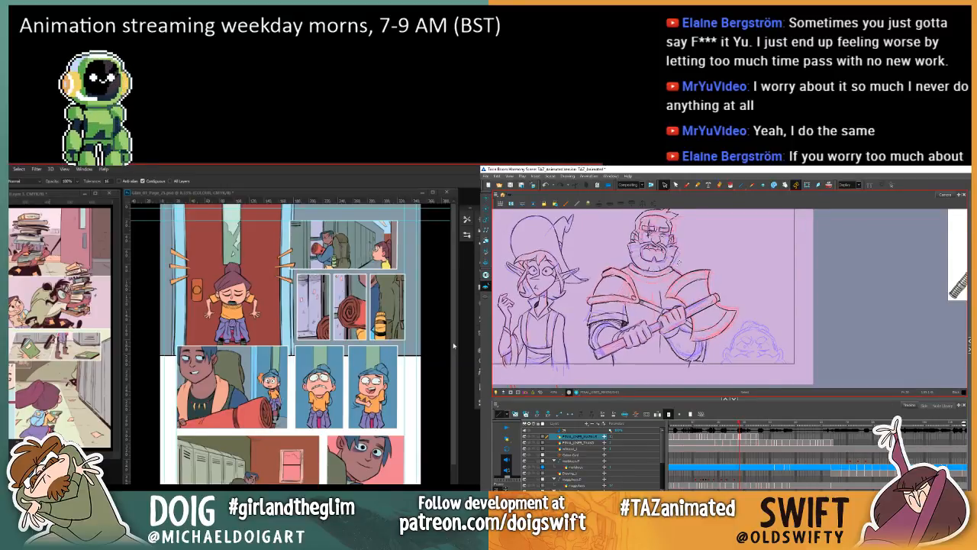
Step: Switch to page 25 in Photoshop and use the Eyedropper and fill tool for the selected strip around the bedroll panel's girl
left_click(455, 348)
key("Delete")
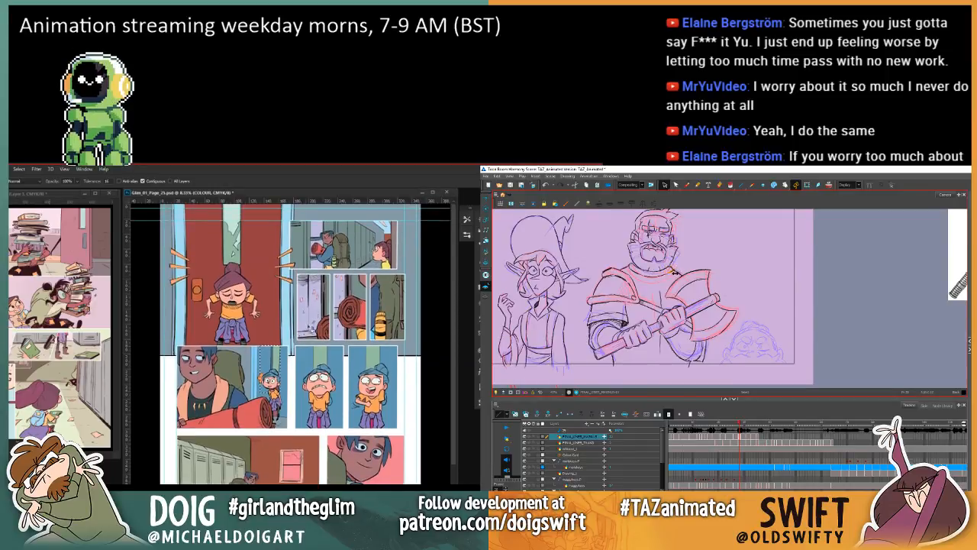
key(".")
key("i")
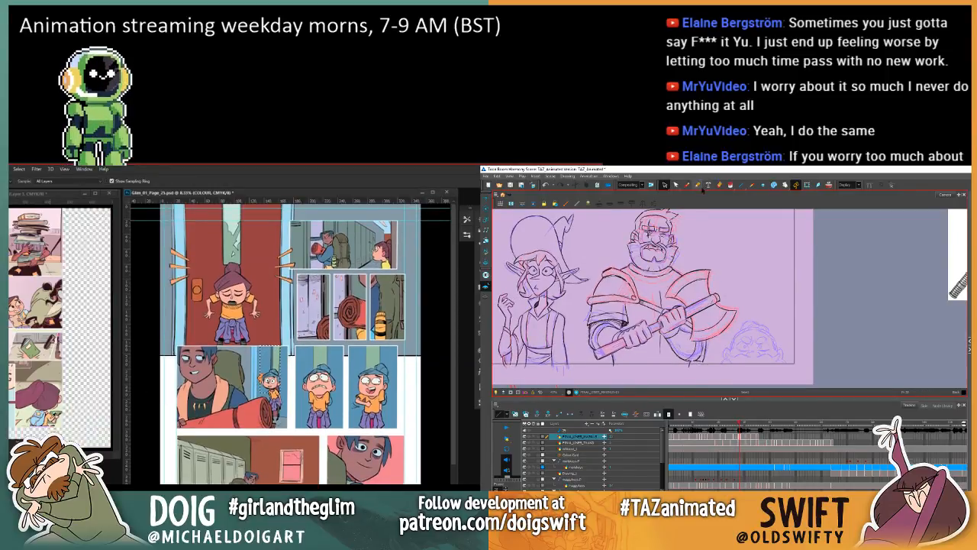
left_click(687, 185)
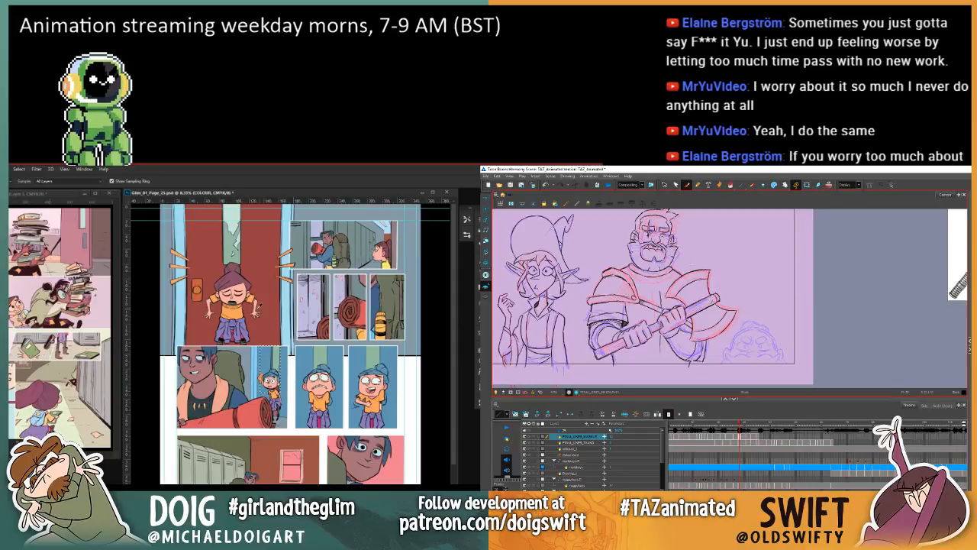
key("g")
Step: Deselect the strip in page 25's bedroll panel and advance Harmony to the warrior's following drawing
key(".")
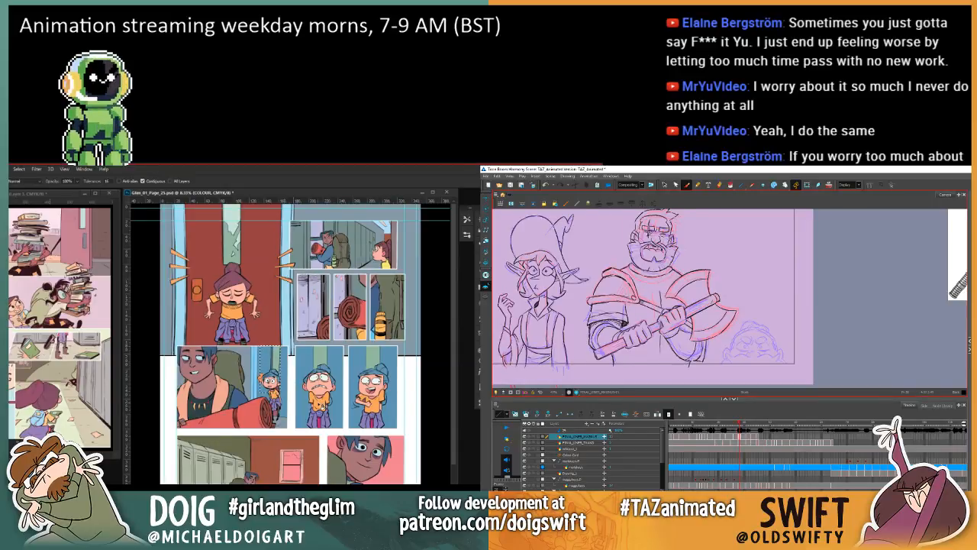
key(".")
key("ctrl+d")
key(".")
Step: Flip through the warrior's neighbouring drawings in Harmony to check the collar's placement
key(".")
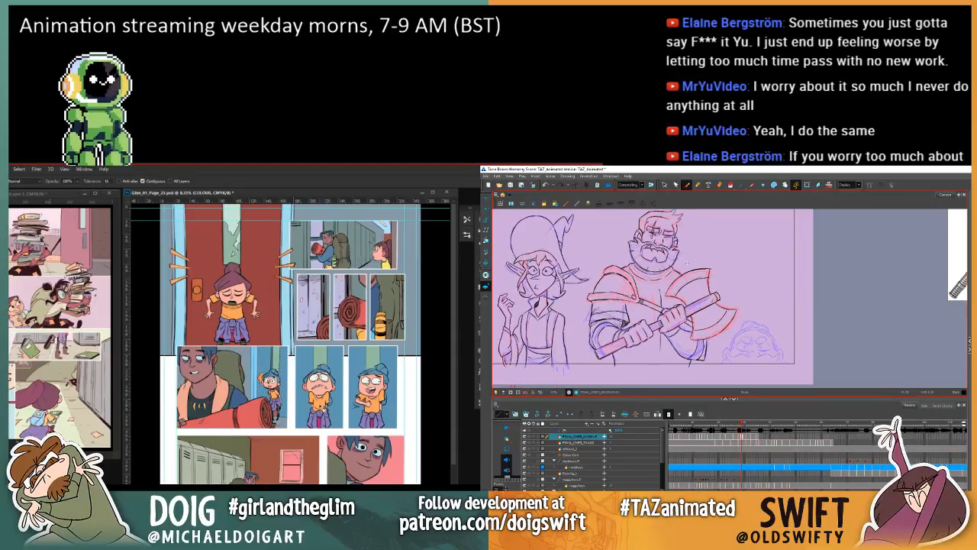
key(".")
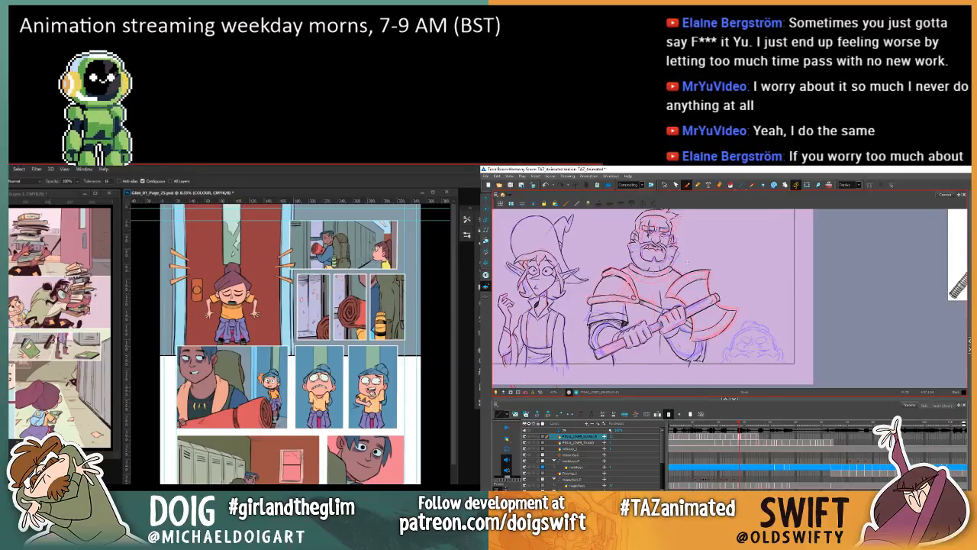
key(".")
key("ctrl+alt+z")
Step: Undo the blue fills across page 25's girl panels in Photoshop, and stroke the warrior's collar below the beard in Harmony
key(".")
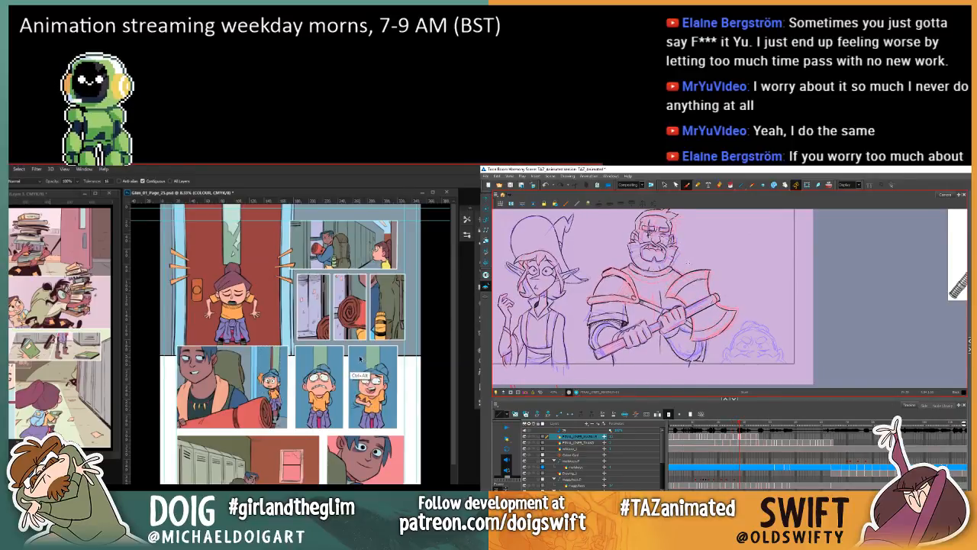
key("ctrl+alt+z")
key(".")
key("ctrl+alt+z")
key(".")
key("ctrl+alt+z")
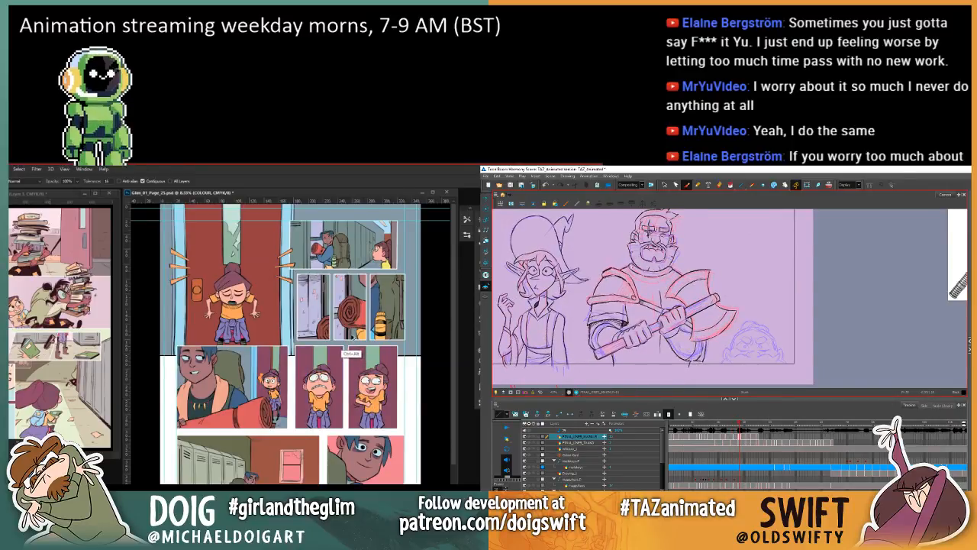
key("ctrl+alt+z")
key("ctrl+alt+z")
key("ctrl+alt+z")
left_click_drag(634, 265, 656, 273)
key("ctrl+alt+z")
key("ctrl+alt+z")
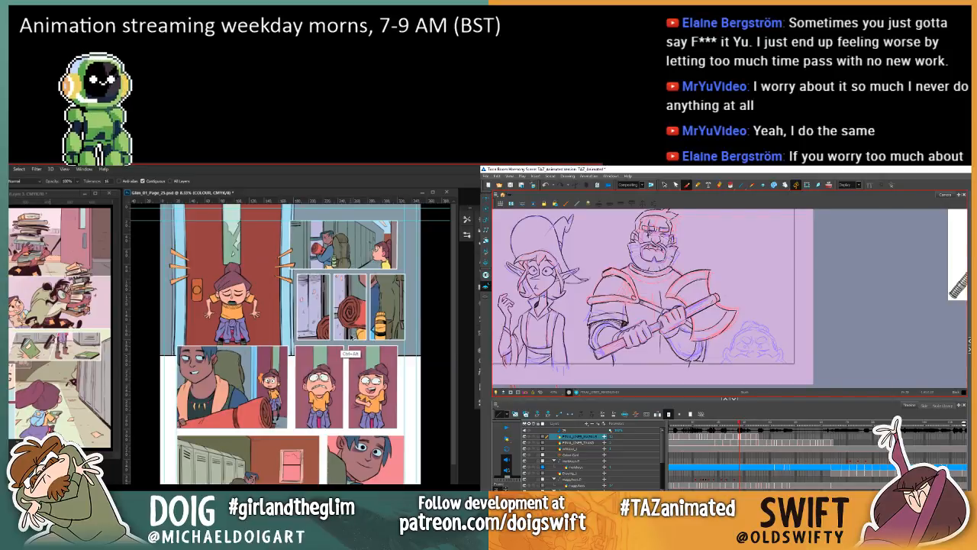
key("ctrl+alt+z")
Step: Advance the warrior's drawings in Harmony and set the Photoshop fill tolerance to 2
key(".")
key(".")
scroll(354, 342, "down", 2)
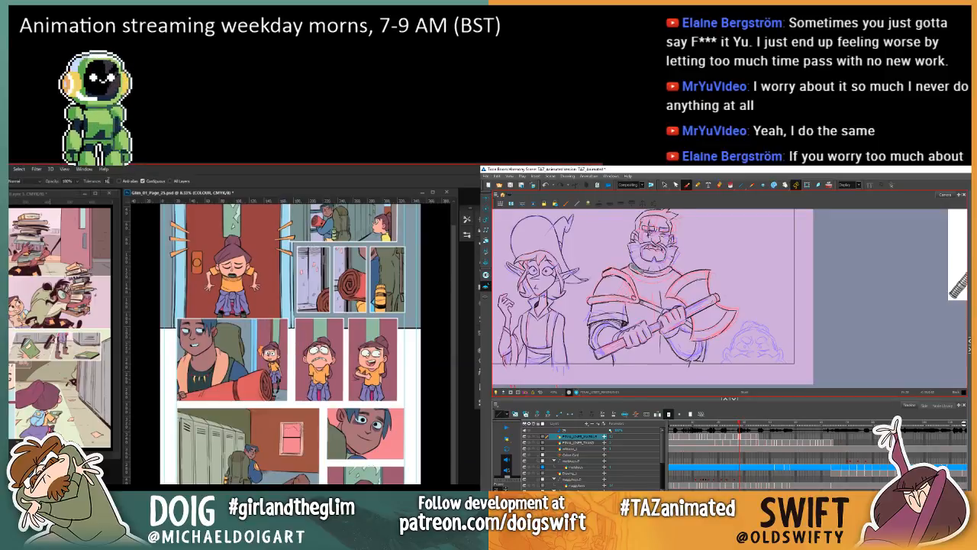
type("2")
key("Return")
Step: Flip to the warrior's fuller-beard drawing and try a collar stroke beneath the beard
key(".")
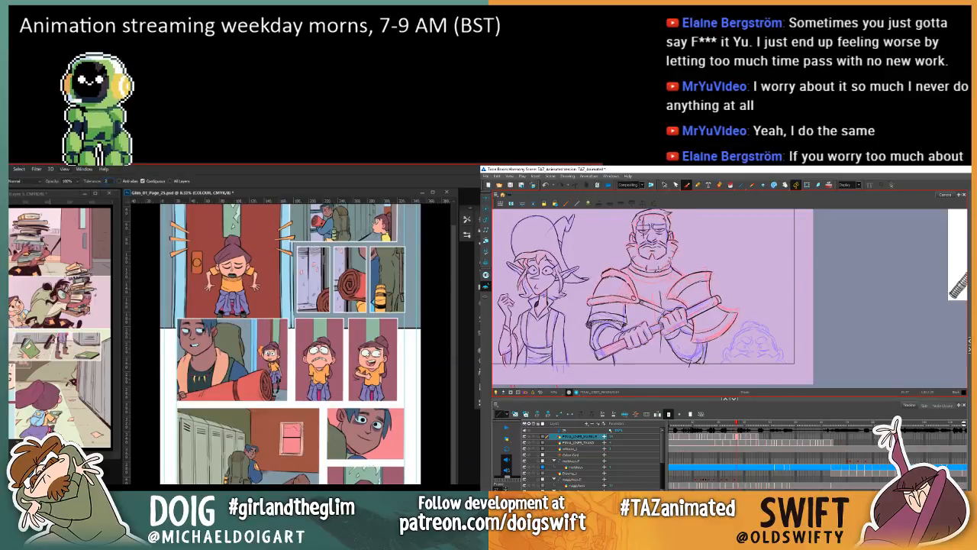
key(".")
key(".")
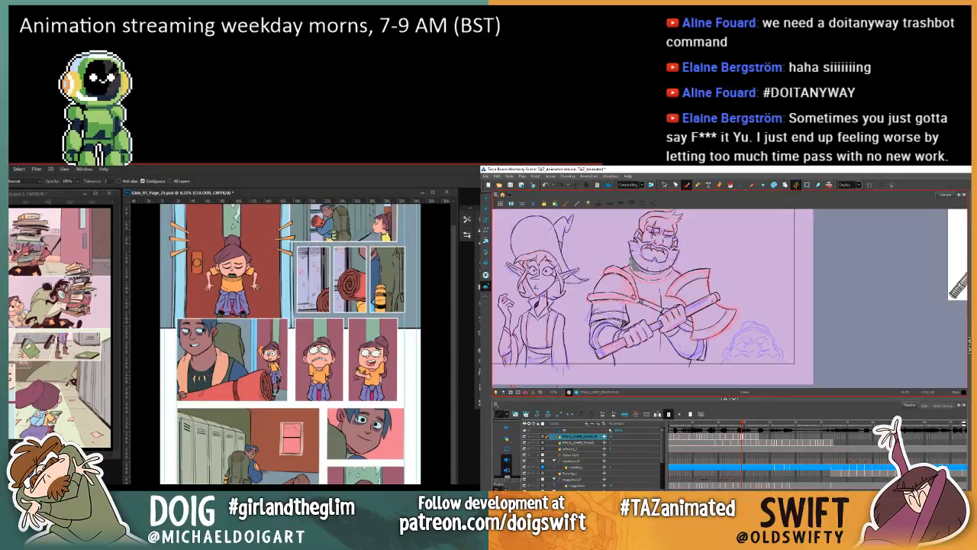
left_click_drag(635, 269, 656, 278)
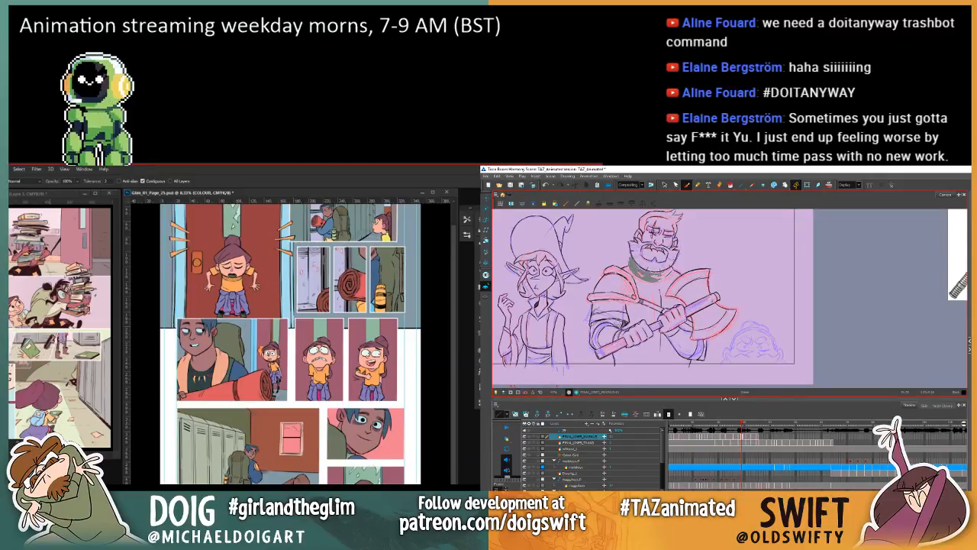
key("ctrl+z")
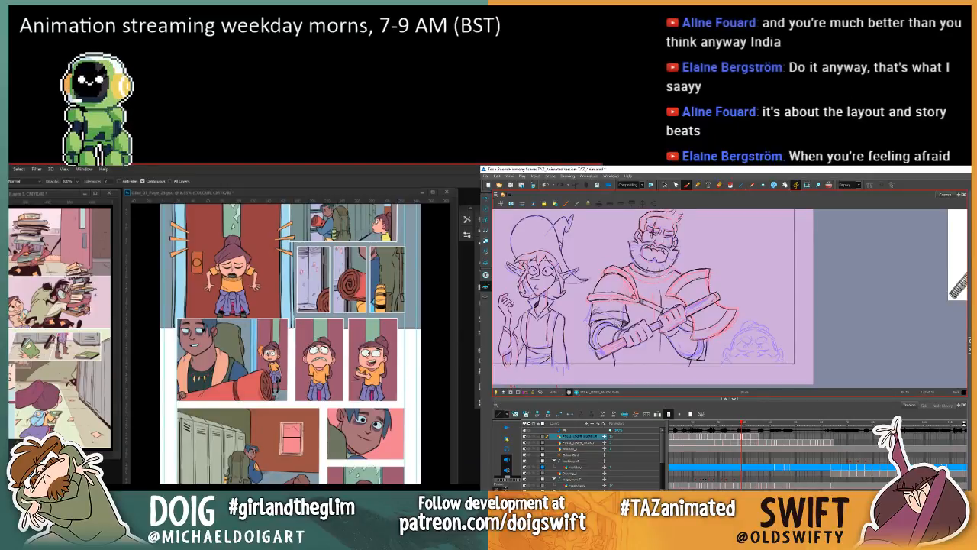
Step: Examine page 25 from the door panel down to the locker corridor, and compare the warrior's adjacent drawings in Harmony
left_click(439, 354)
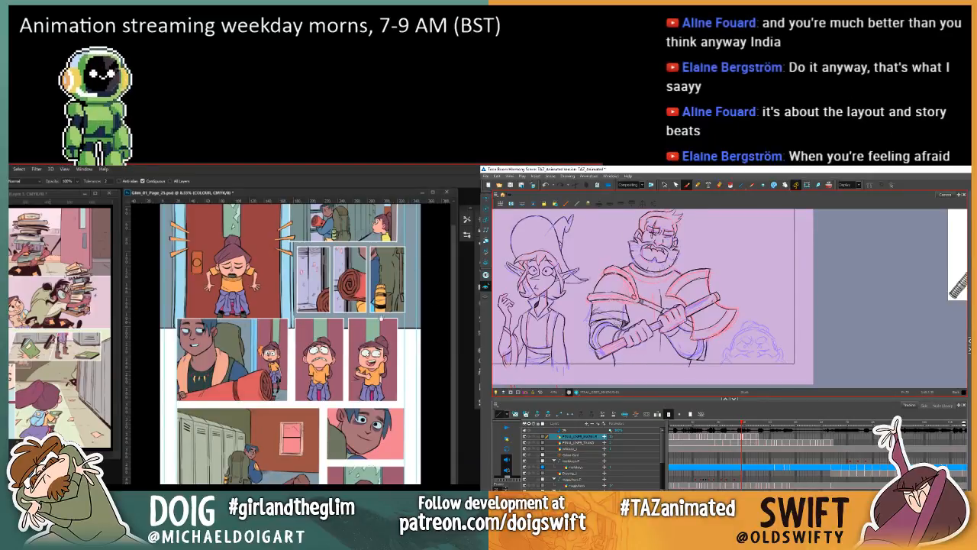
scroll(345, 374, "up", 2)
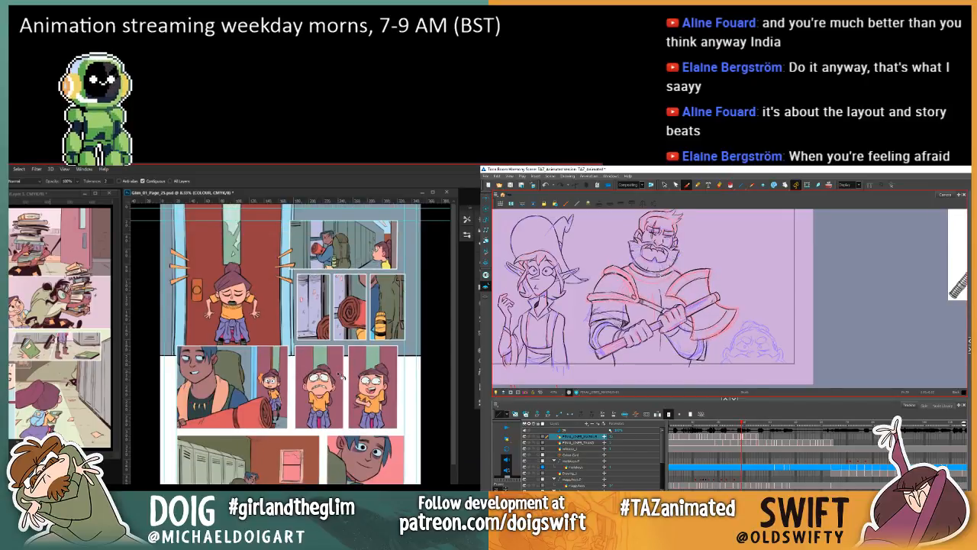
scroll(325, 374, "down", 2)
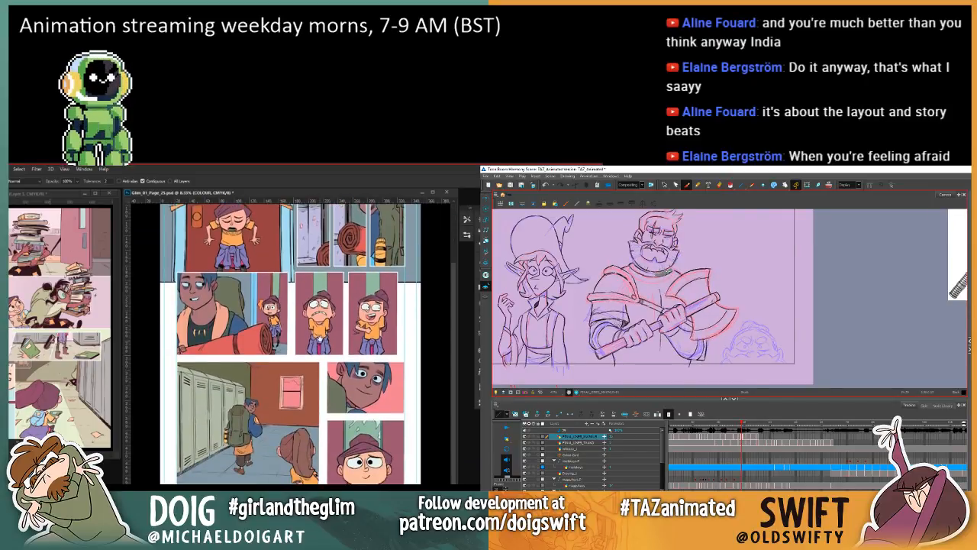
scroll(339, 348, "up", 2)
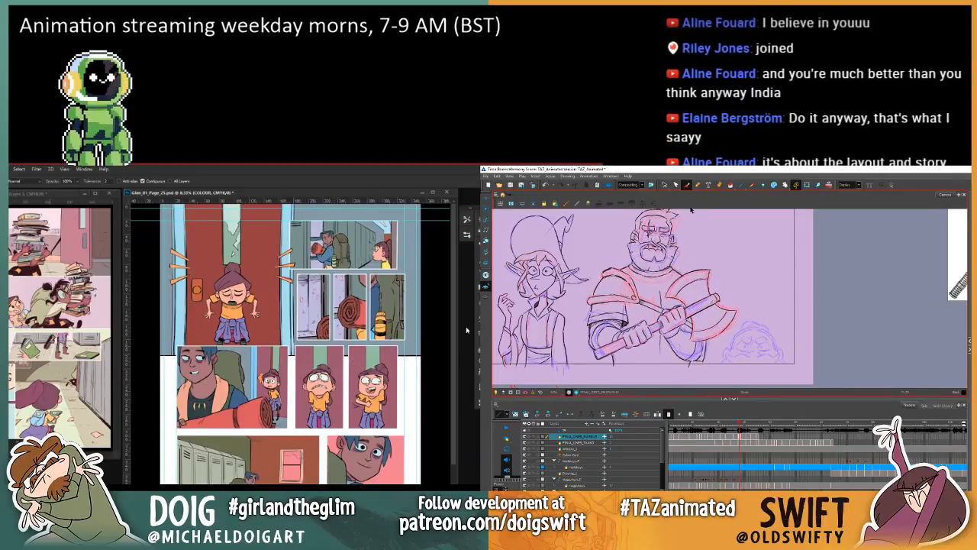
key("ctrl+comma")
key("ctrl+comma")
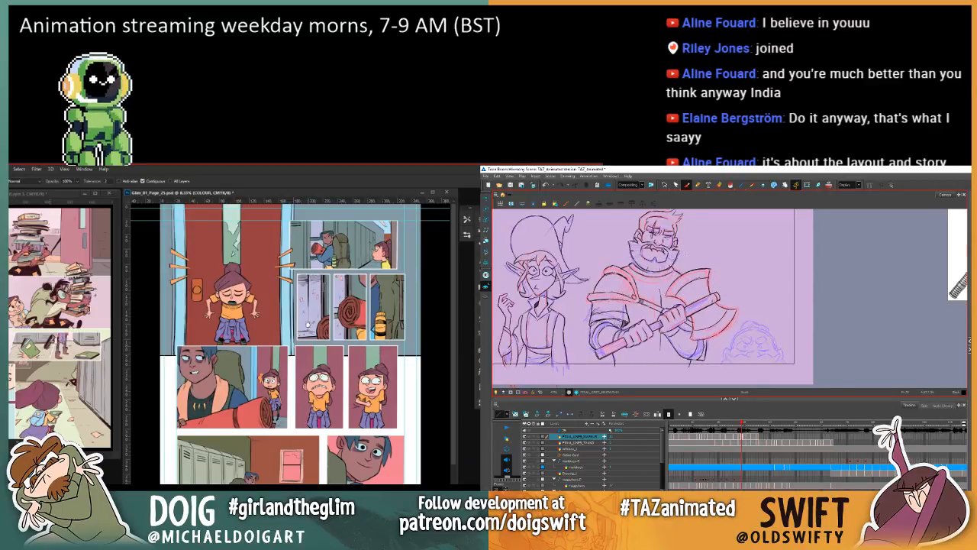
scroll(307, 323, "down", 3)
scroll(307, 324, "up", 3)
scroll(308, 323, "down", 1)
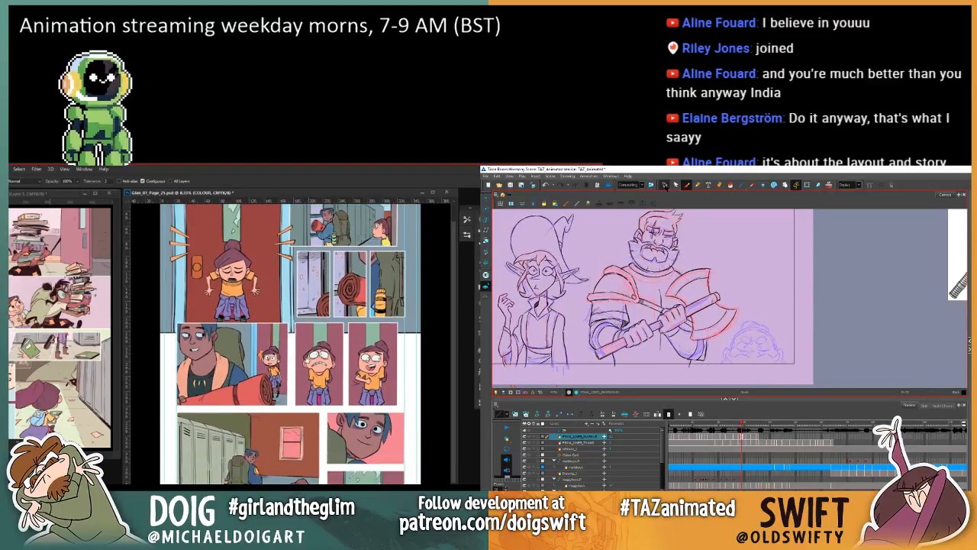
scroll(330, 328, "down", 3)
scroll(290, 344, "up", 3)
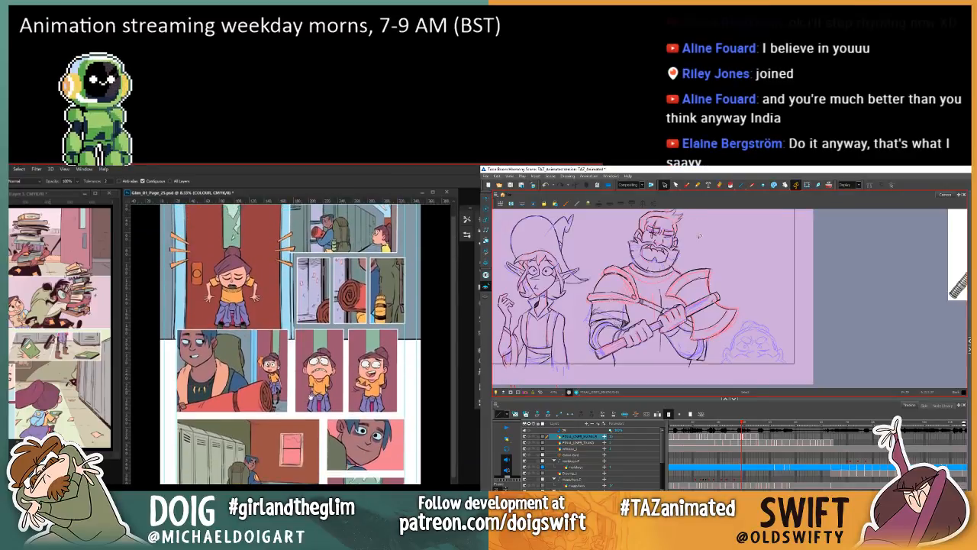
scroll(317, 375, "up", 1)
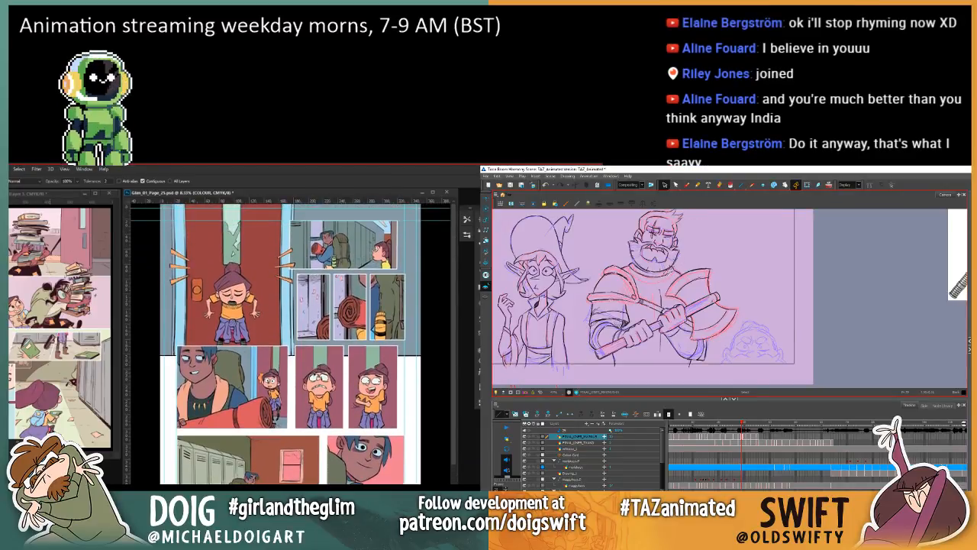
Step: Compare the collar across the two neighbouring warrior drawings and nudge its right-hand stroke slightly downwards
key("comma")
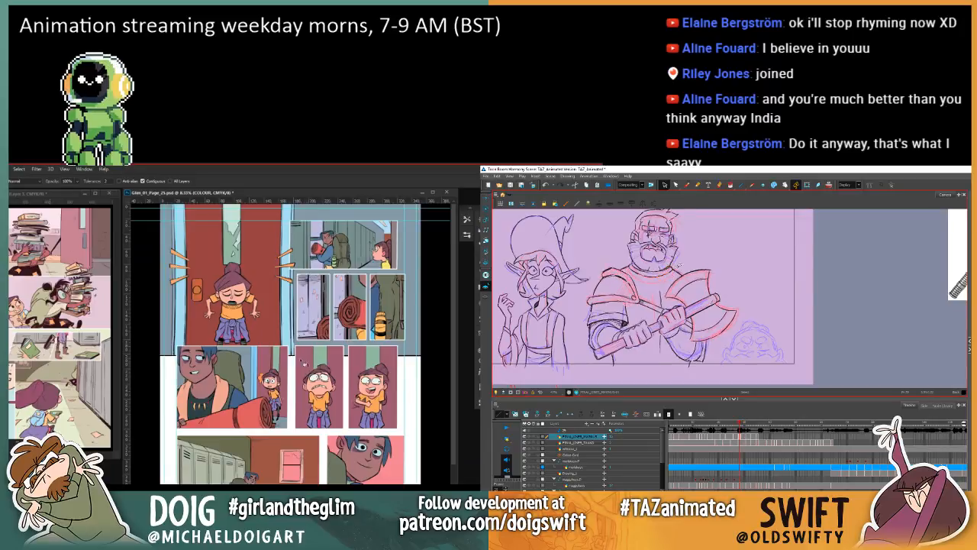
key("period")
key("comma")
key("period")
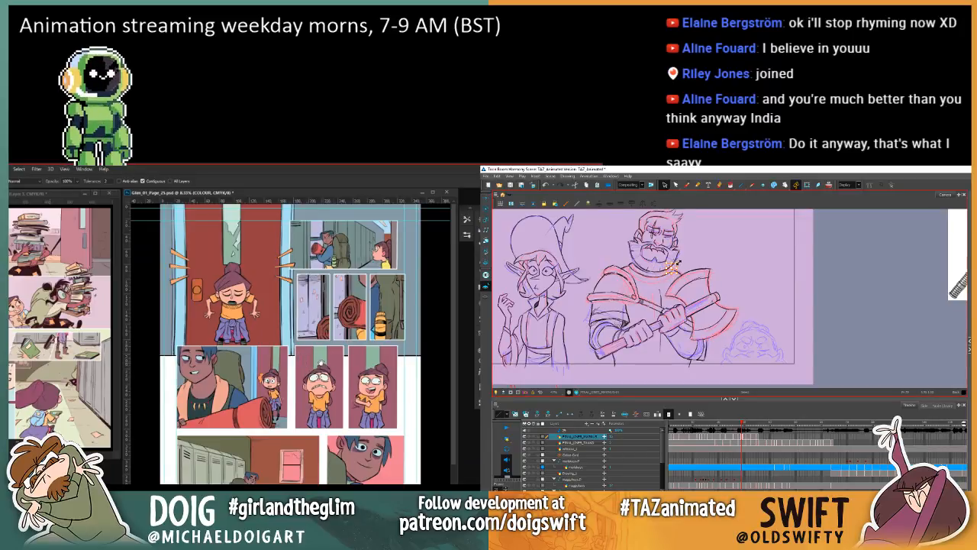
scroll(321, 381, "down", 1)
key("comma")
key("period")
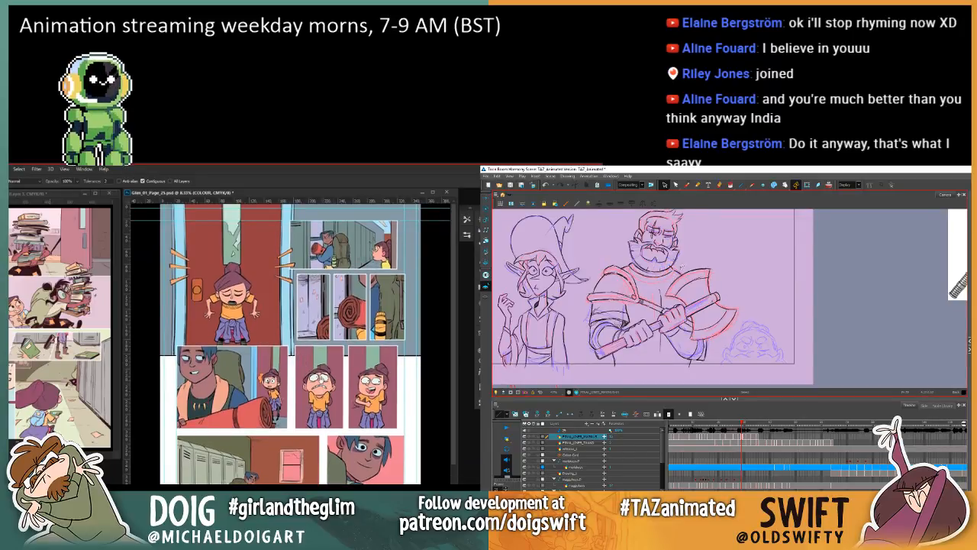
mouse_move(675, 268)
left_mouse_down()
mouse_move(654, 277)
mouse_move(674, 271)
left_mouse_up()
Step: Flip between the two warrior drawings again, select the collar strokes below the beard, and switch to the Brush tool
key("i")
key("comma")
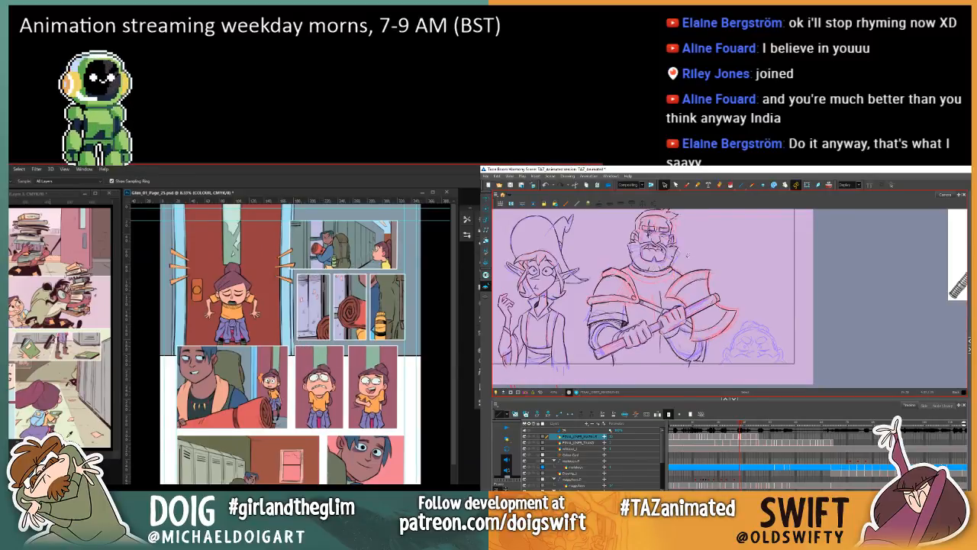
key("period")
key("comma")
key("period")
left_click(671, 271)
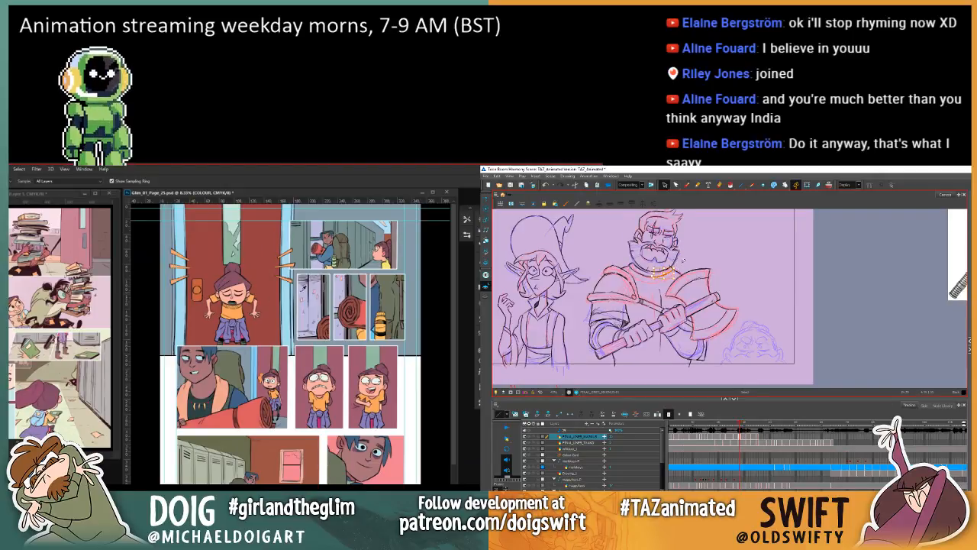
left_click(688, 186)
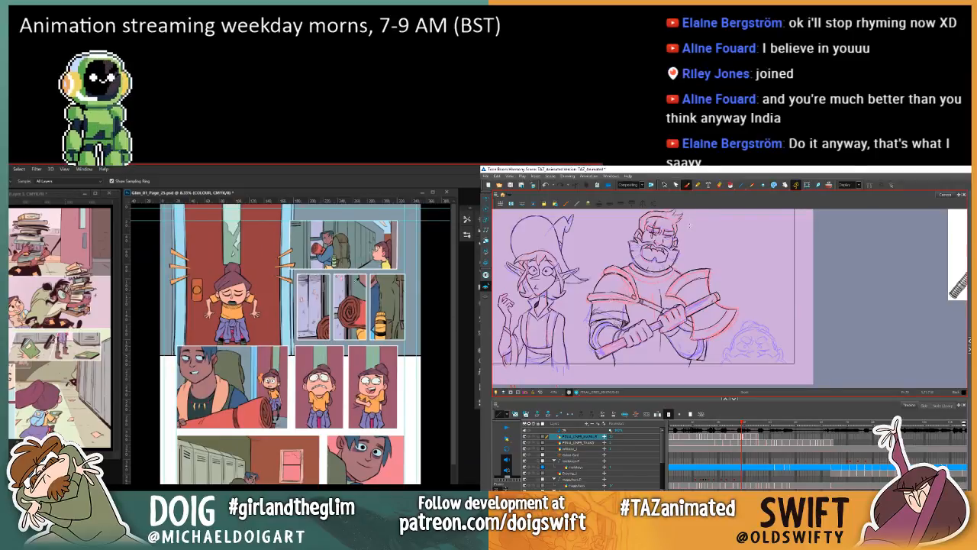
Step: Try a bucket fill near the girl at the lower edge of page 25's upper corridor panel
key("g")
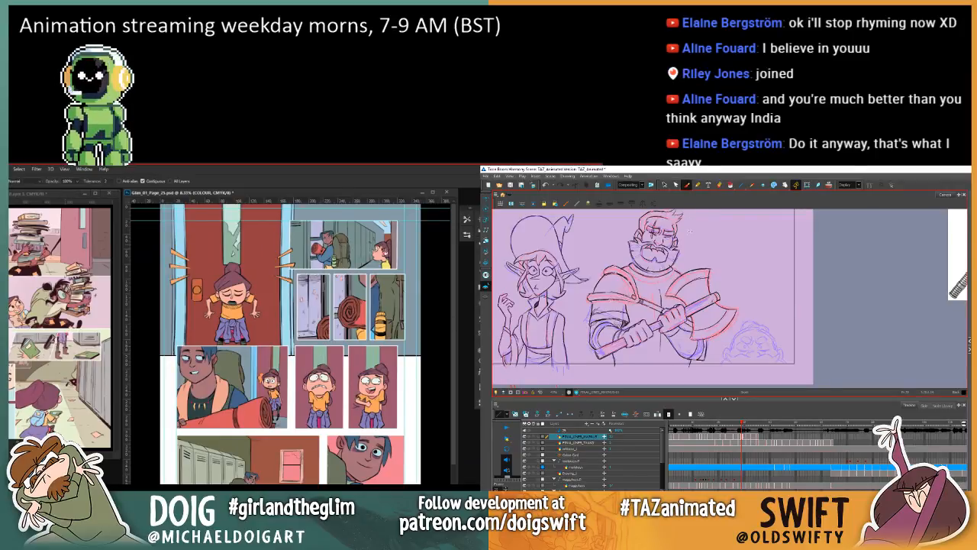
left_click(378, 272)
key("ctrl+z")
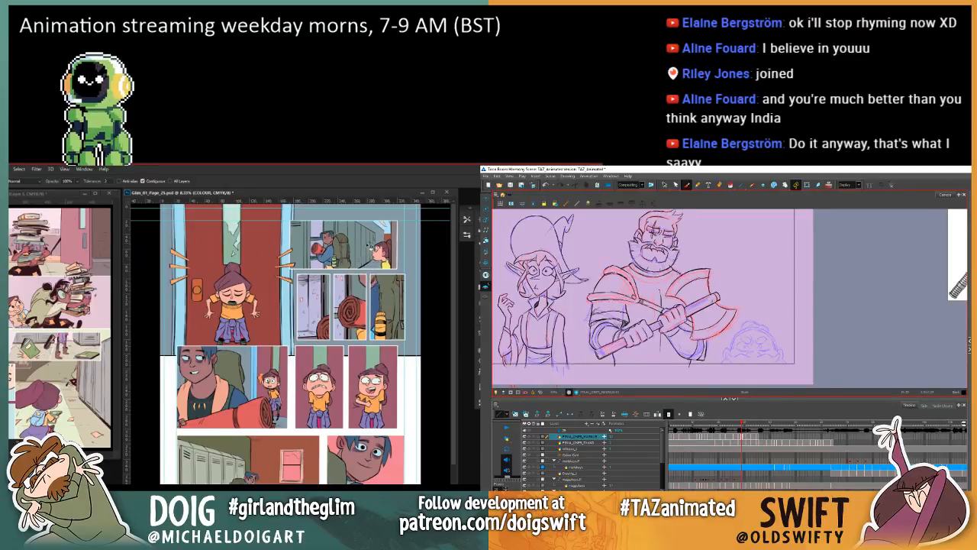
Step: Lasso the floor beside the girl in page 25's upper corridor panel, fill it, and deselect
key("l")
key("ctrl+plus")
key("ctrl+plus")
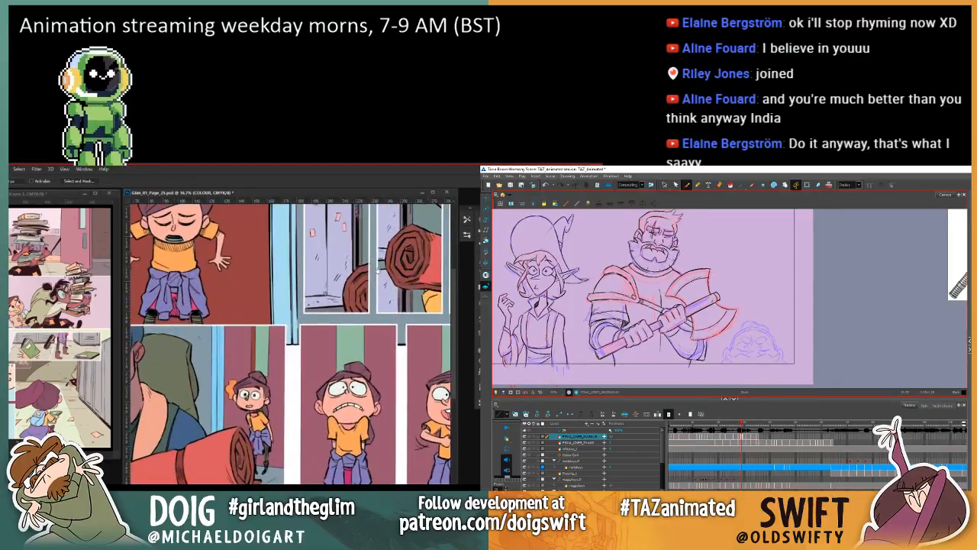
left_click_drag(392, 246, 332, 345)
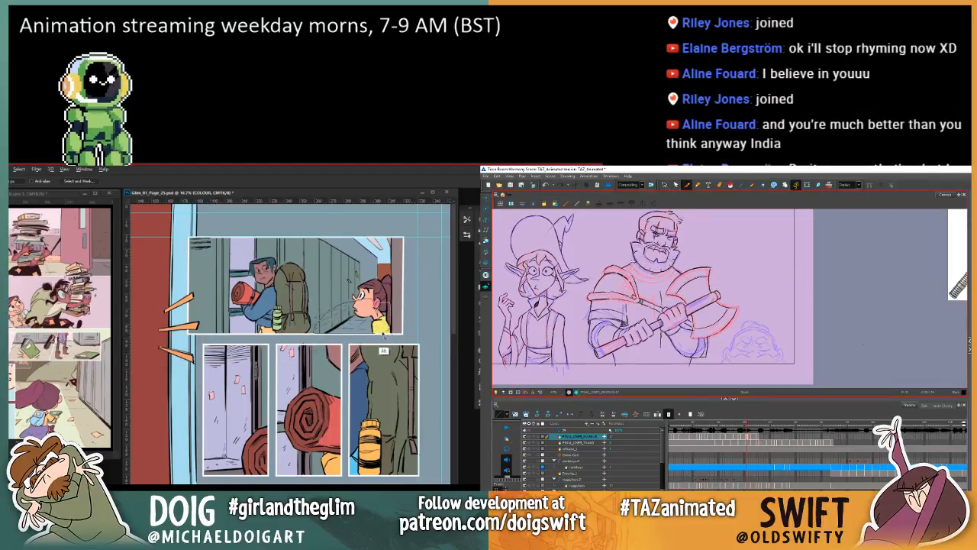
left_click(376, 333, "alt")
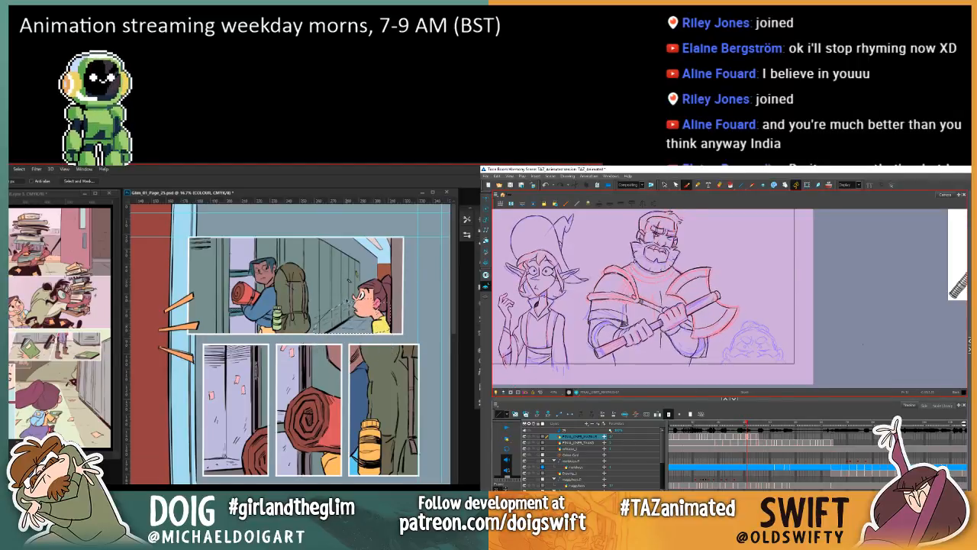
key("g")
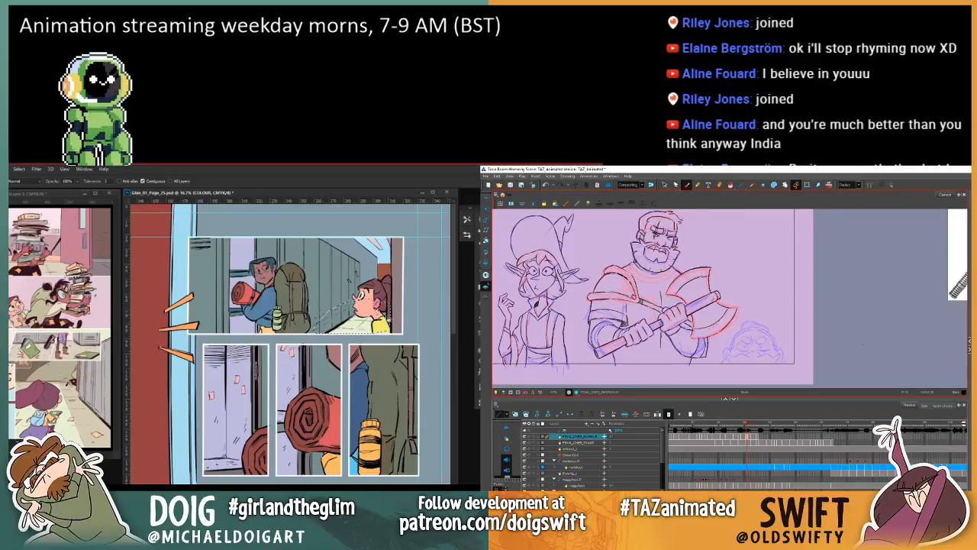
key("ctrl+d")
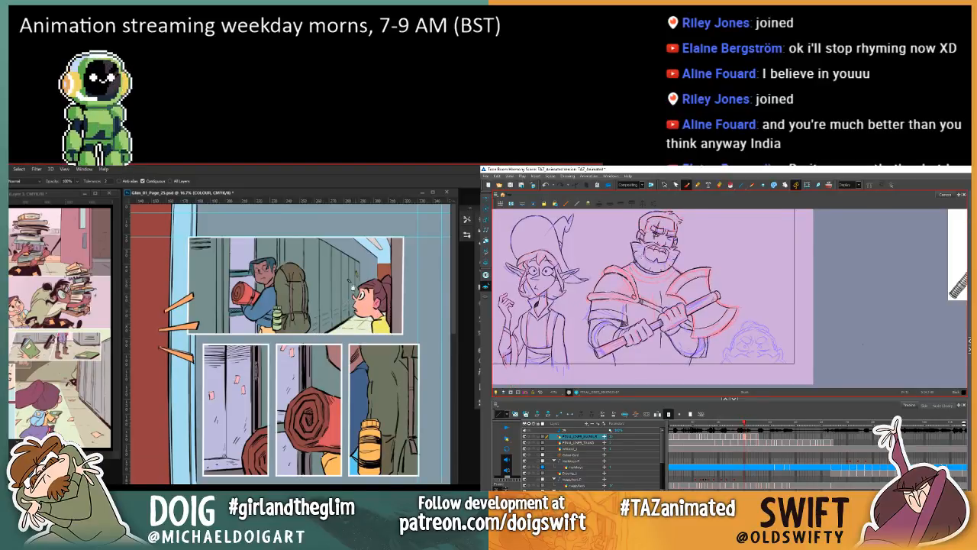
Step: Sample the hallway floor colour from the neighbouring comic page with the Eyedropper
left_click_drag(331, 333, 338, 333)
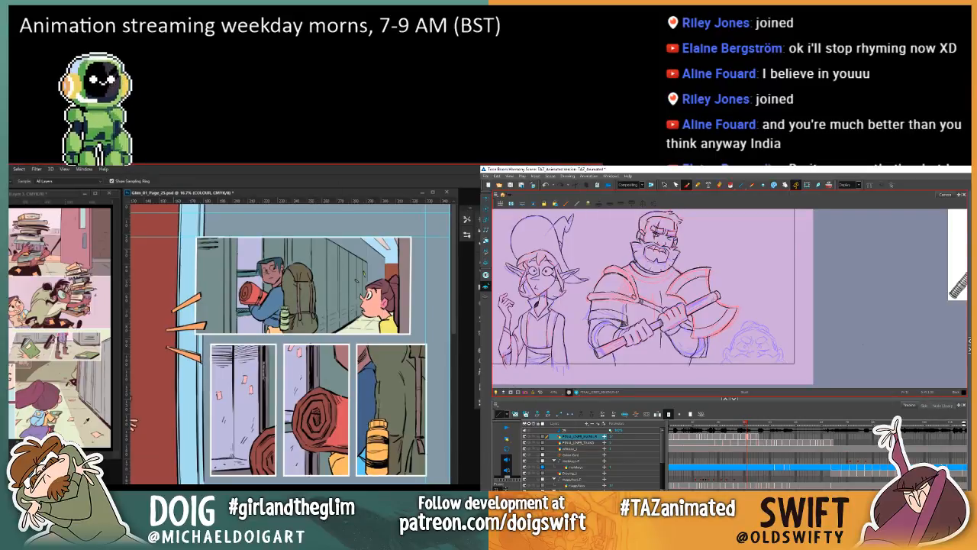
left_click(85, 418, "alt")
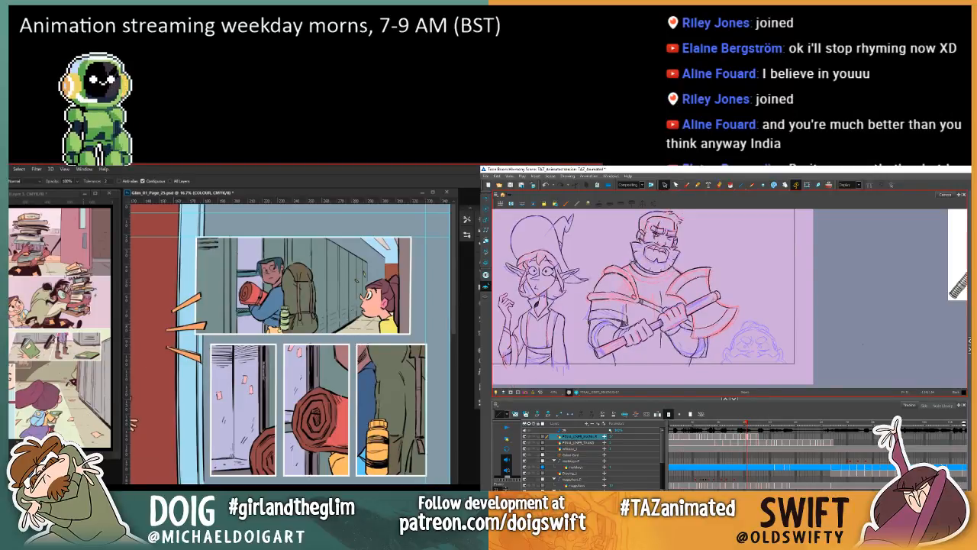
left_click(92, 424, "alt")
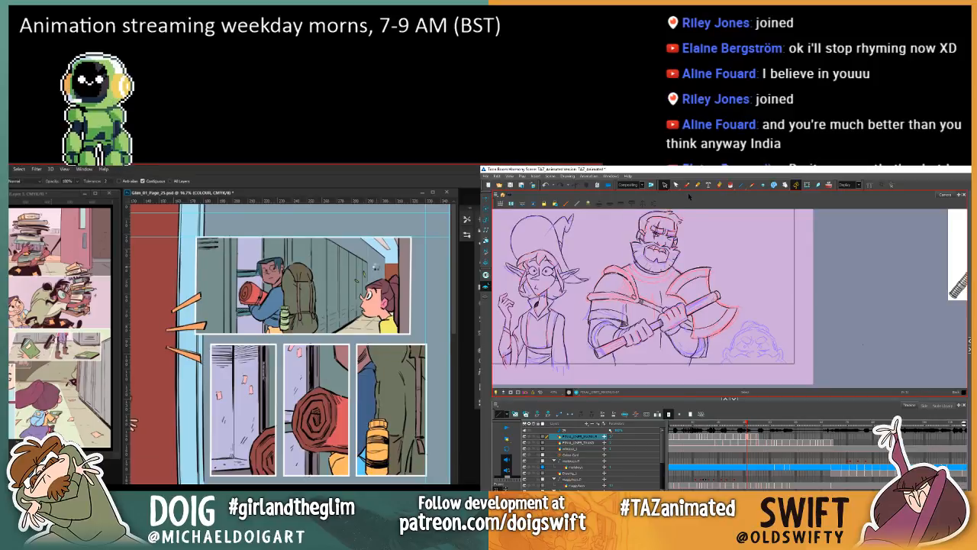
Step: Try filling the area above the girl's head in the upper corridor panel with the sampled colour
left_click(376, 269)
key("ctrl+z")
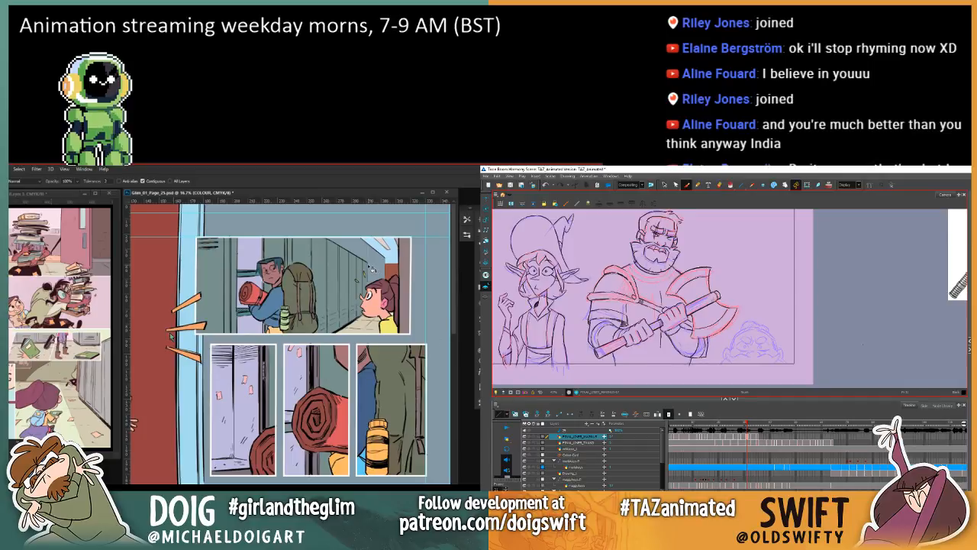
key("ctrl+minus")
key("ctrl+minus")
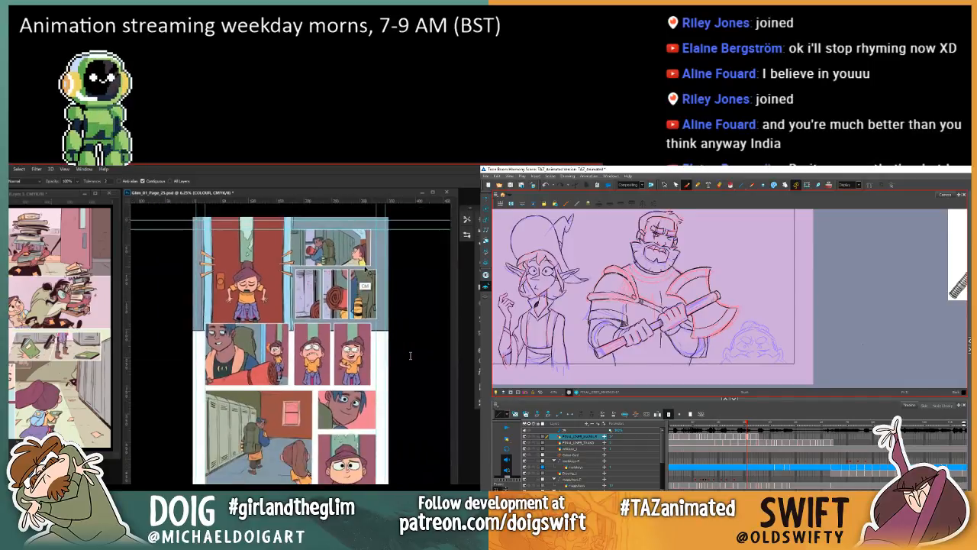
Step: Select the girl's side of page 25's upper corridor panel with a rectangular marquee and fill the far wall beige
key("ctrl+plus")
key("ctrl+plus")
scroll(435, 374, "up", 5)
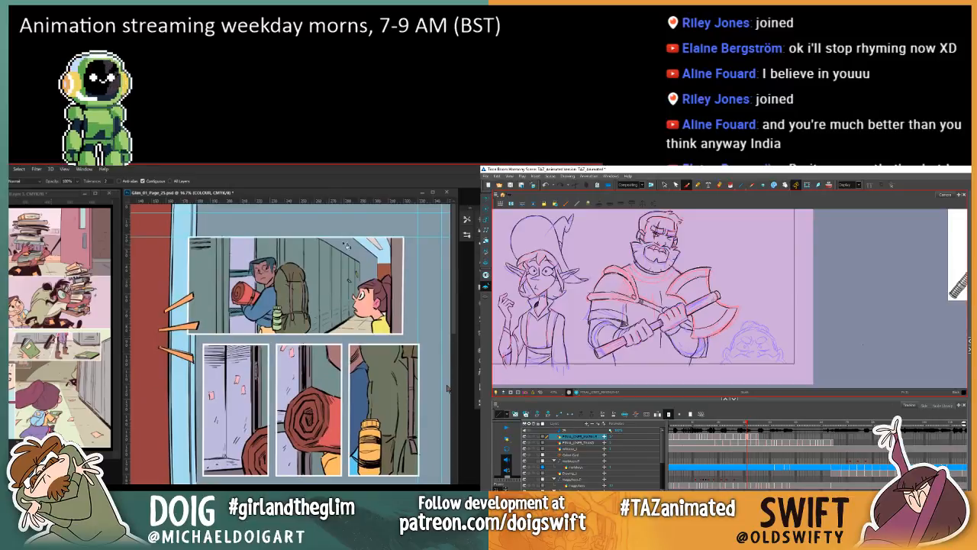
key("m")
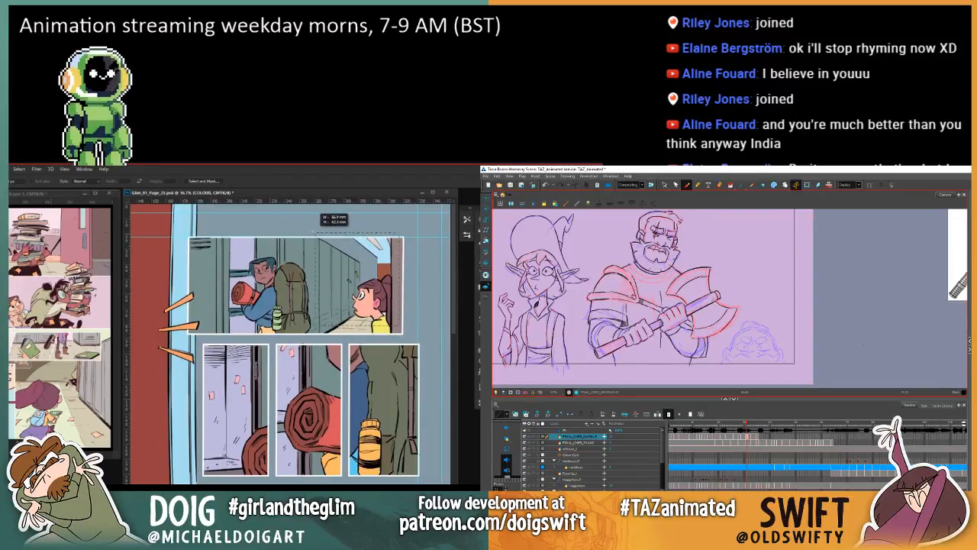
left_click_drag(404, 325, 309, 237)
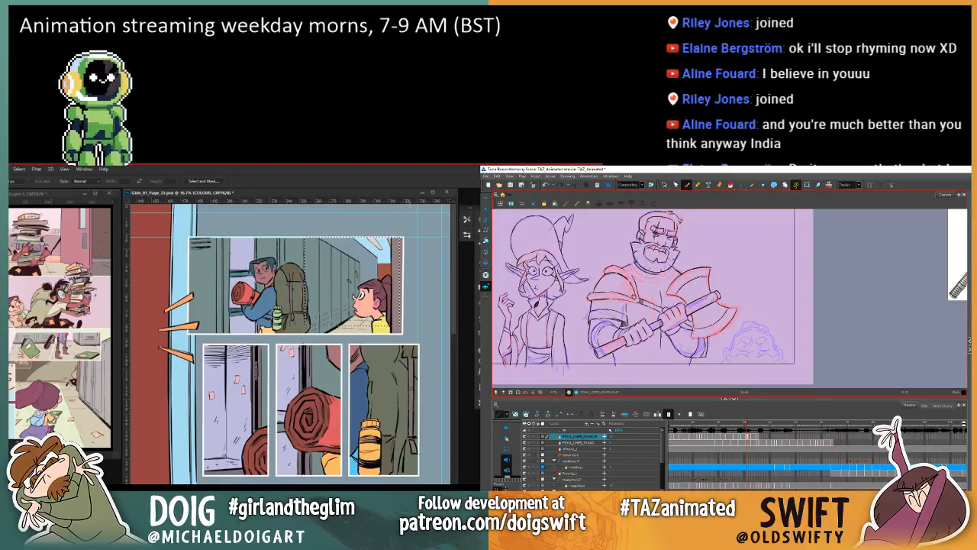
key("w")
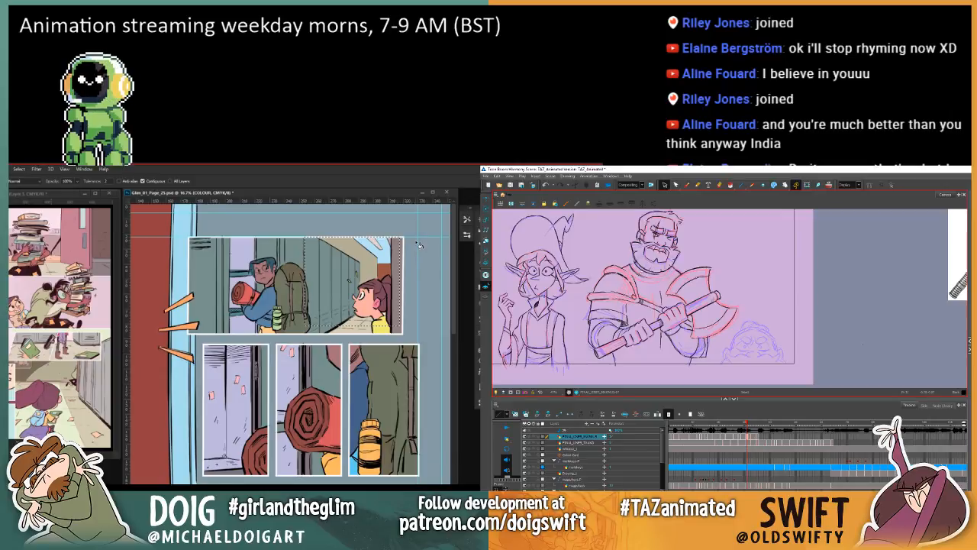
Step: Flip between the warrior's neighbouring frames to compare the drawings, and clear the selection on the comic page
key("comma")
key("period")
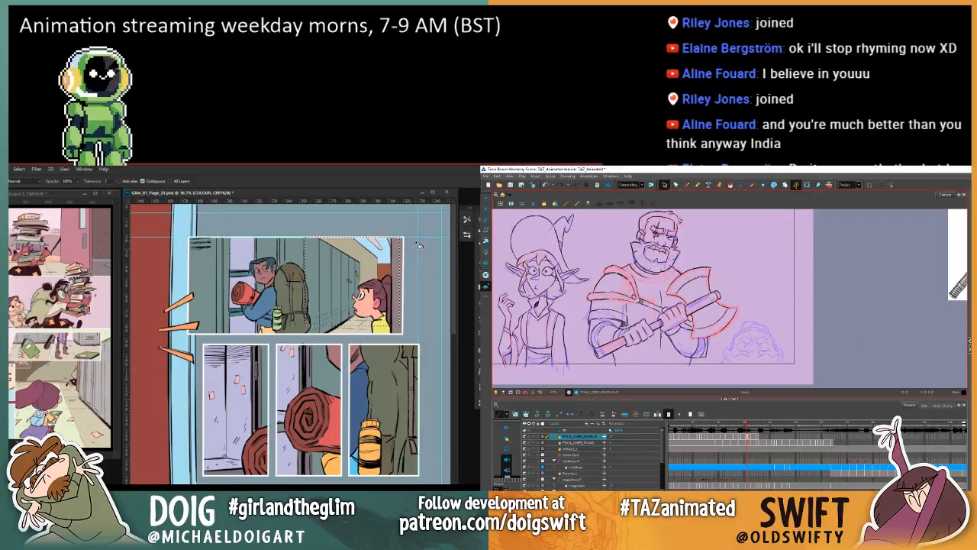
key("comma")
key("period")
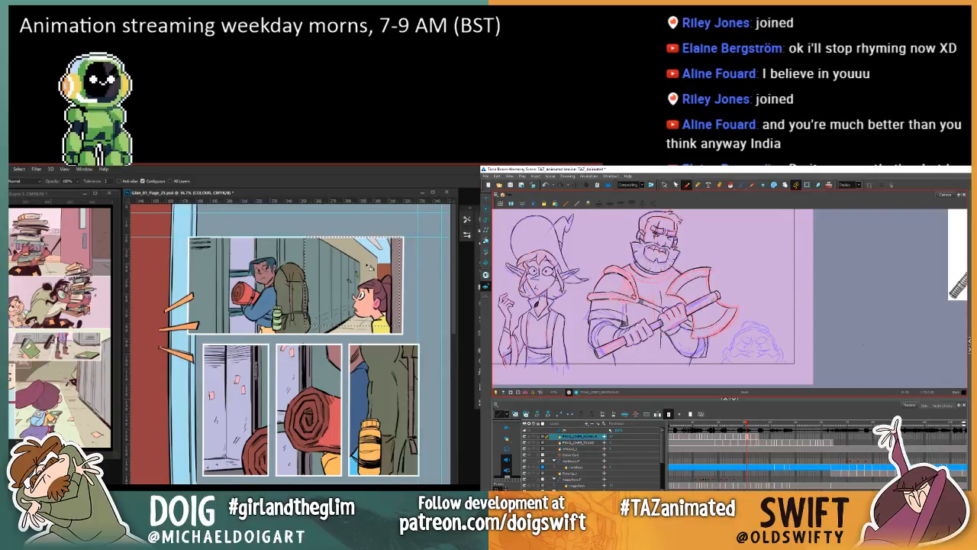
key("comma")
key("period")
key("alt+b")
key("ctrl+d")
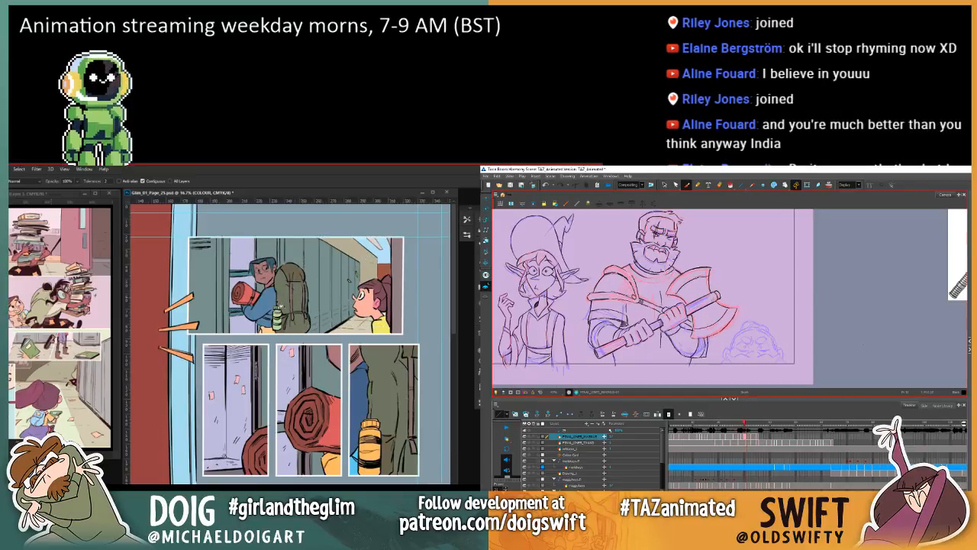
Step: Sample the grey locker colour from the neighbouring comic page and fill the lockers in page 25's upper corridor panel
key("i")
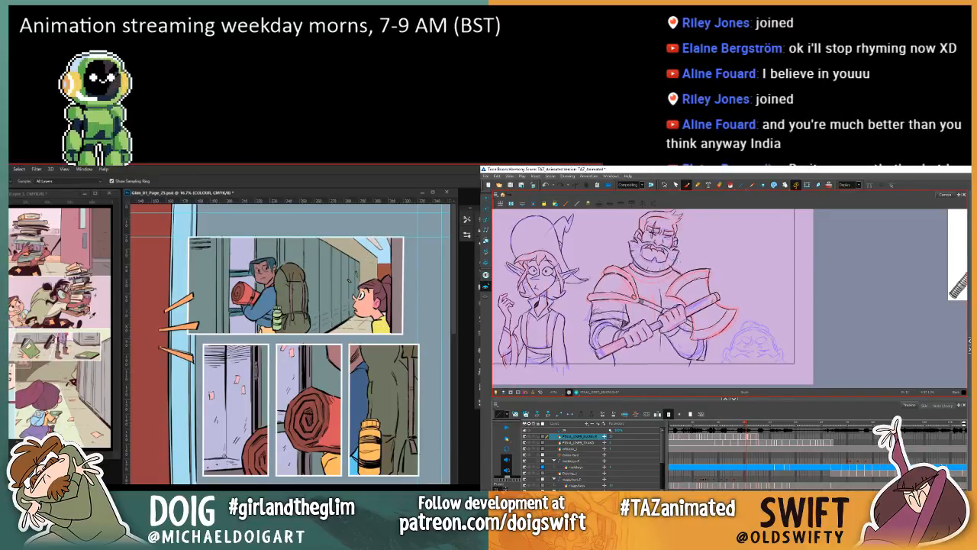
key("g")
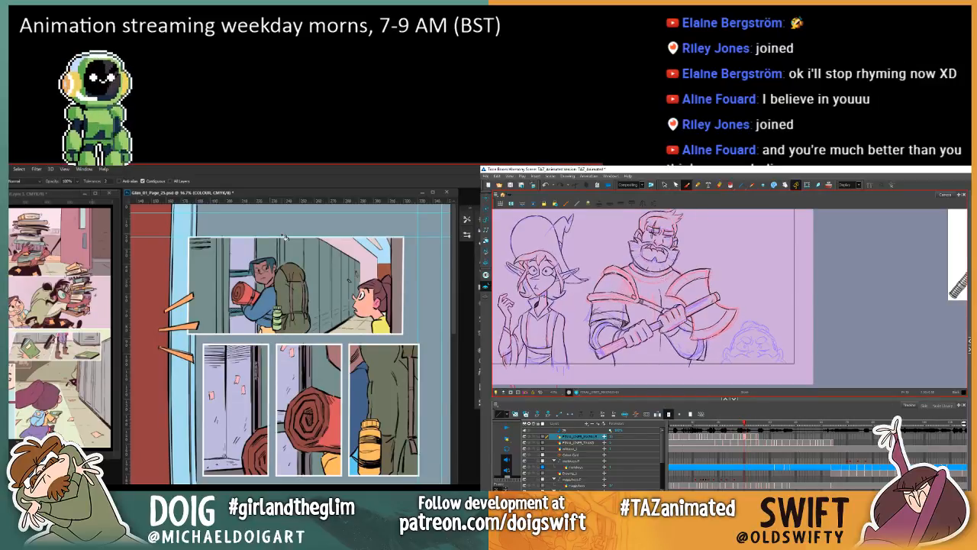
key("i")
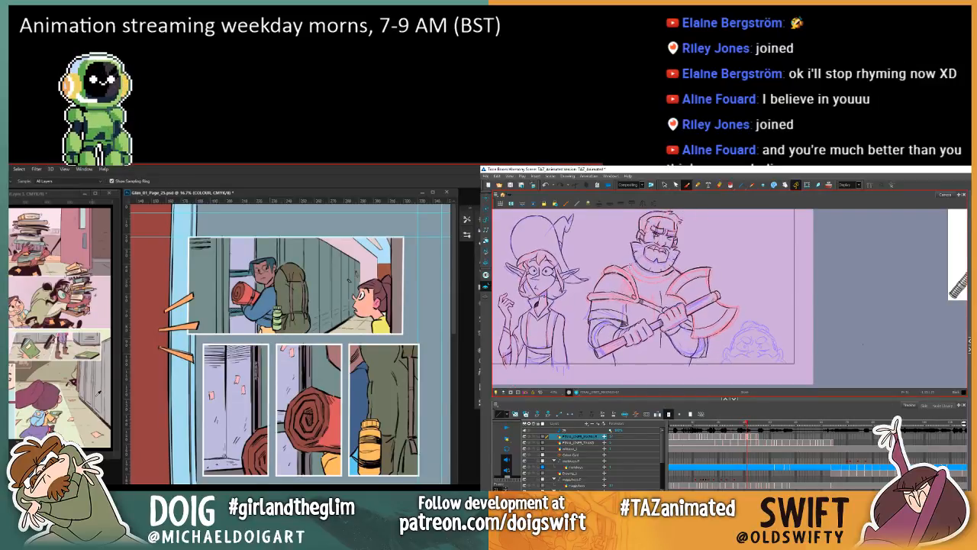
key("g")
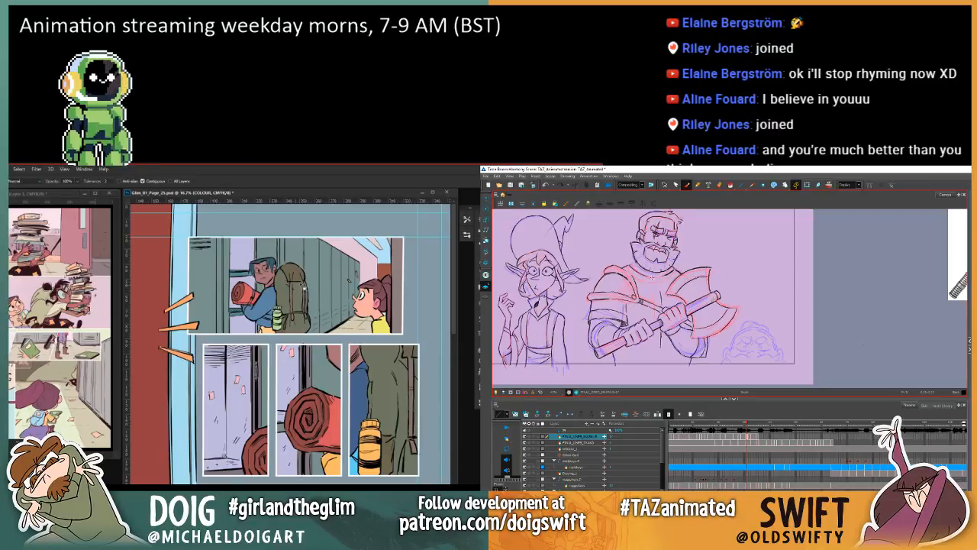
left_click(310, 281)
left_click(216, 285)
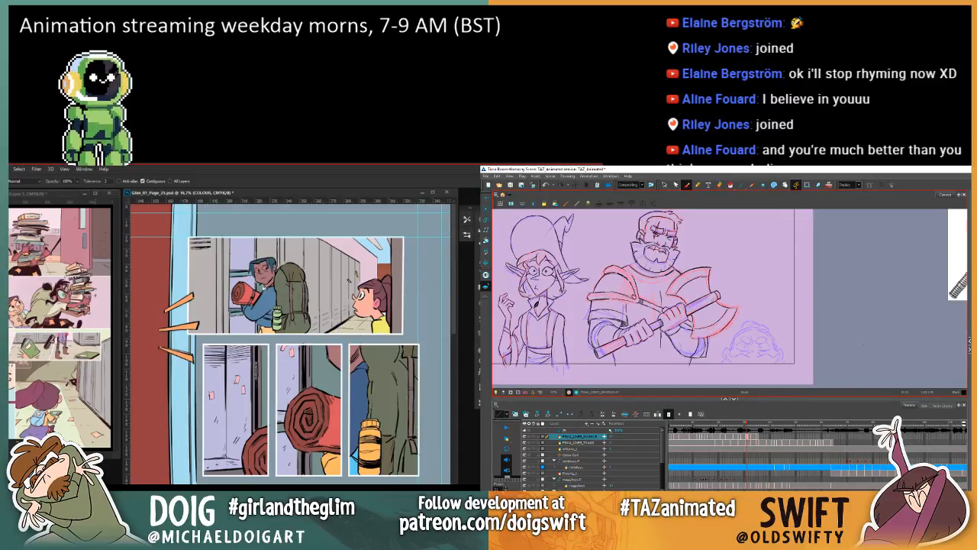
Step: Delete the short stray collar line between the warrior's beard and the axe blade in Harmony
key("i")
key("w")
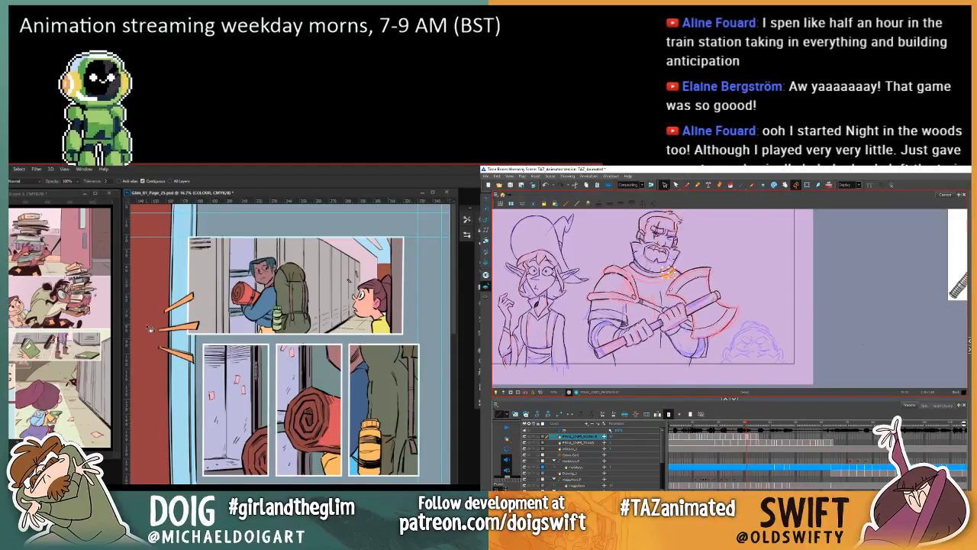
left_click(686, 185)
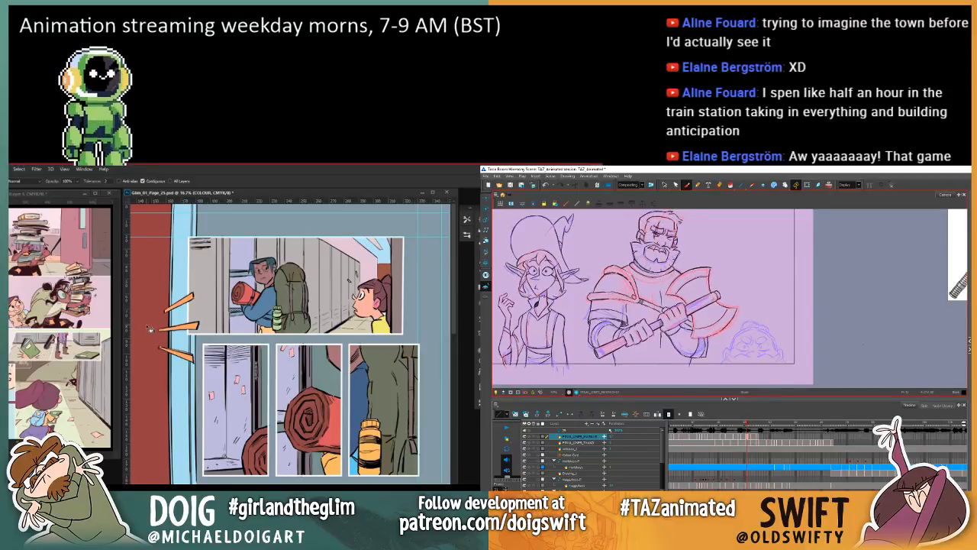
key("i")
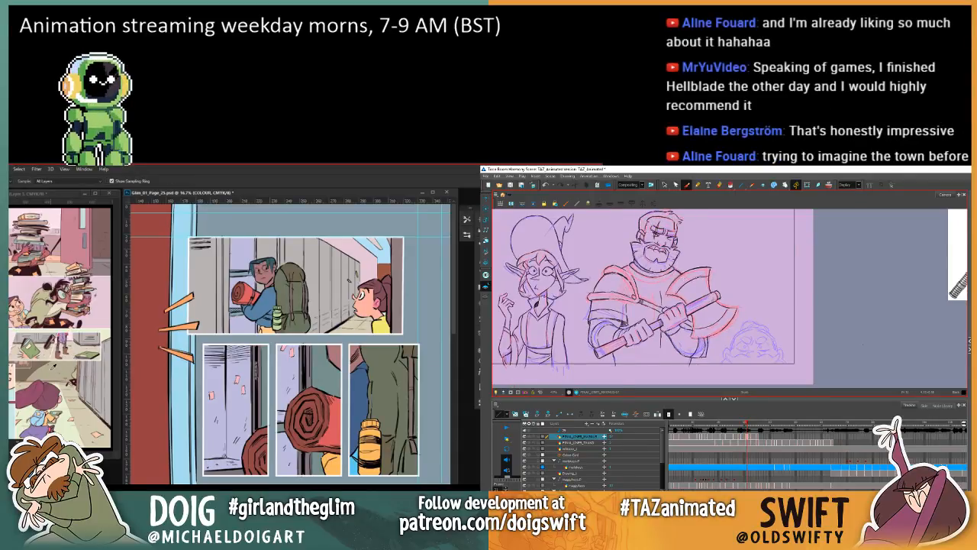
left_click(664, 185)
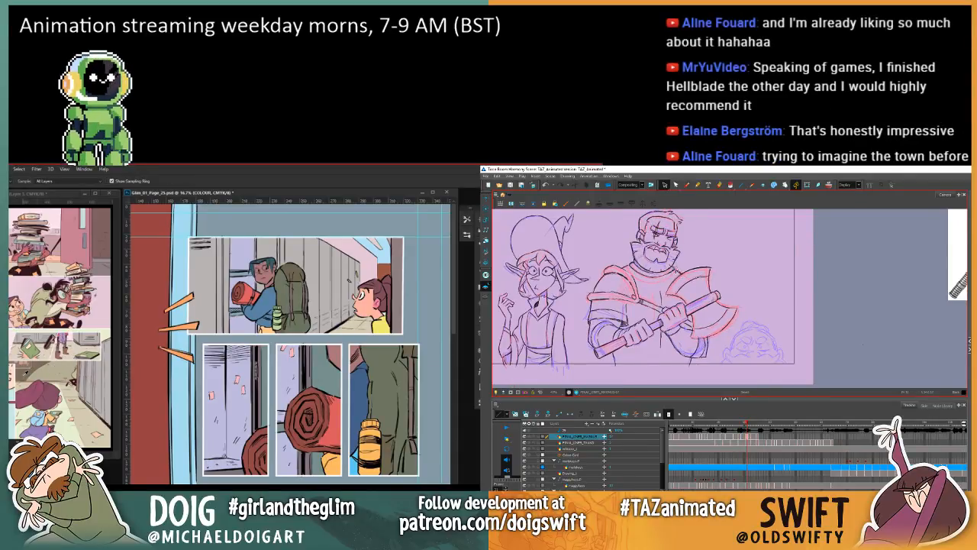
left_click(676, 269)
key("g")
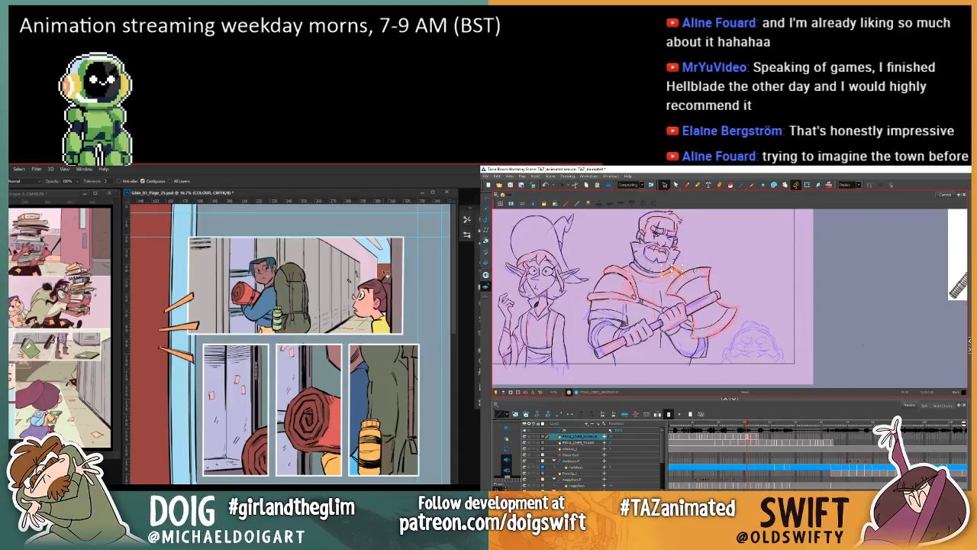
key("i")
key("Delete")
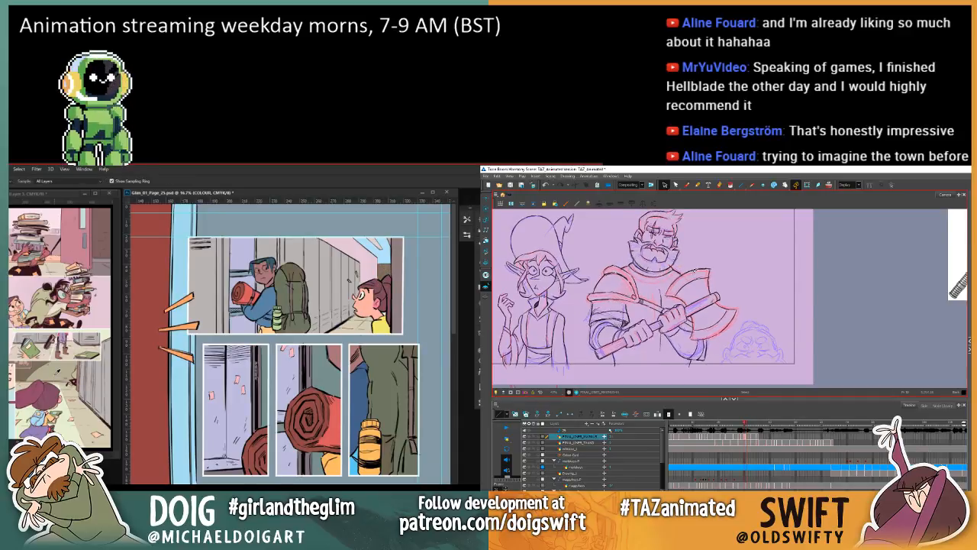
Step: Fill the blue corner above the girl in the upper corridor panel with sampled beige and brown wall colours
key(".")
key("g")
left_click(373, 270)
key(".")
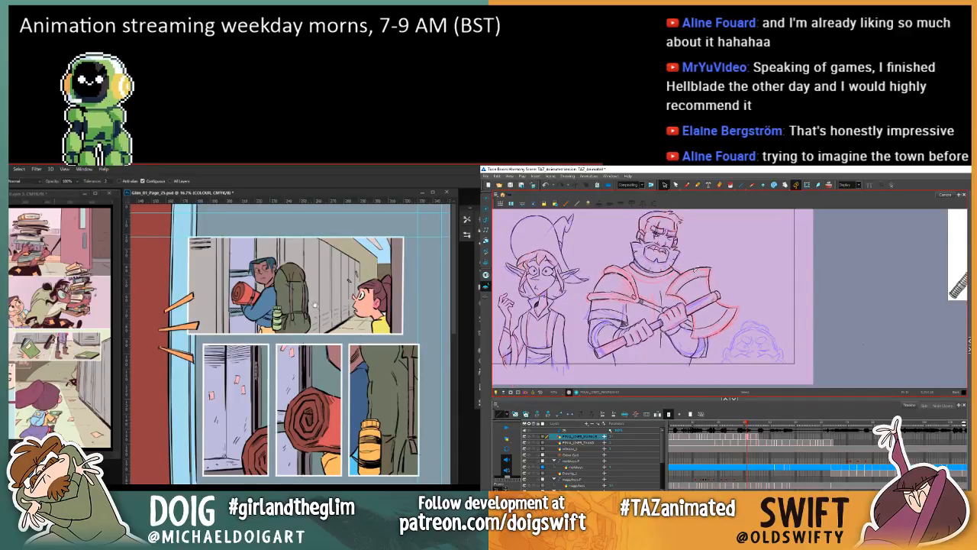
left_click(687, 185)
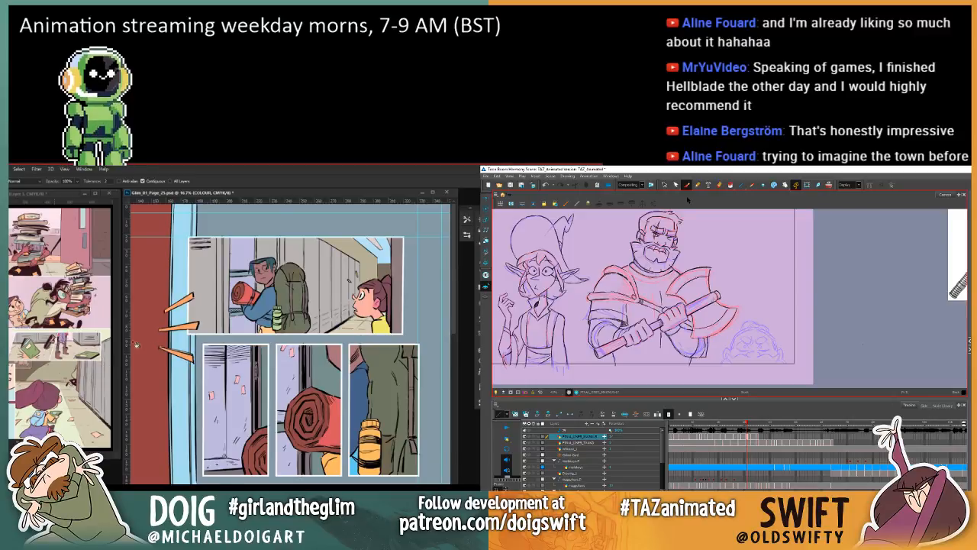
key("i")
left_click(365, 259)
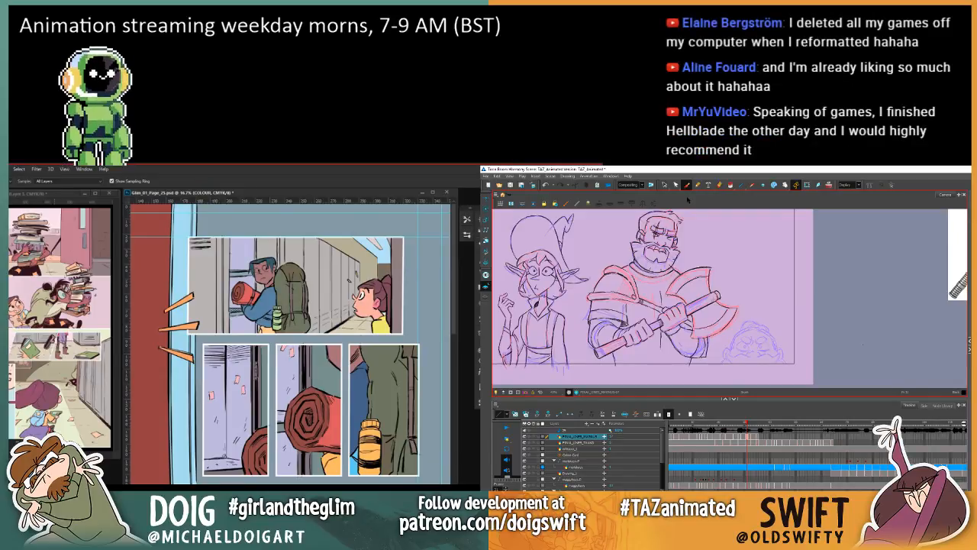
key("g")
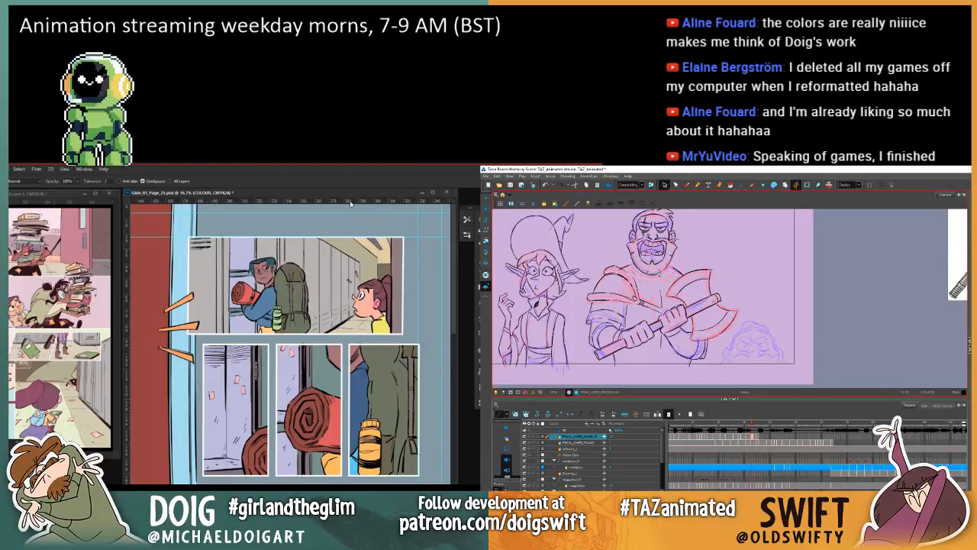
Step: Sample a pinkish door colour and fill the dark strip behind the girl at the edge of the upper corridor panel
key("i")
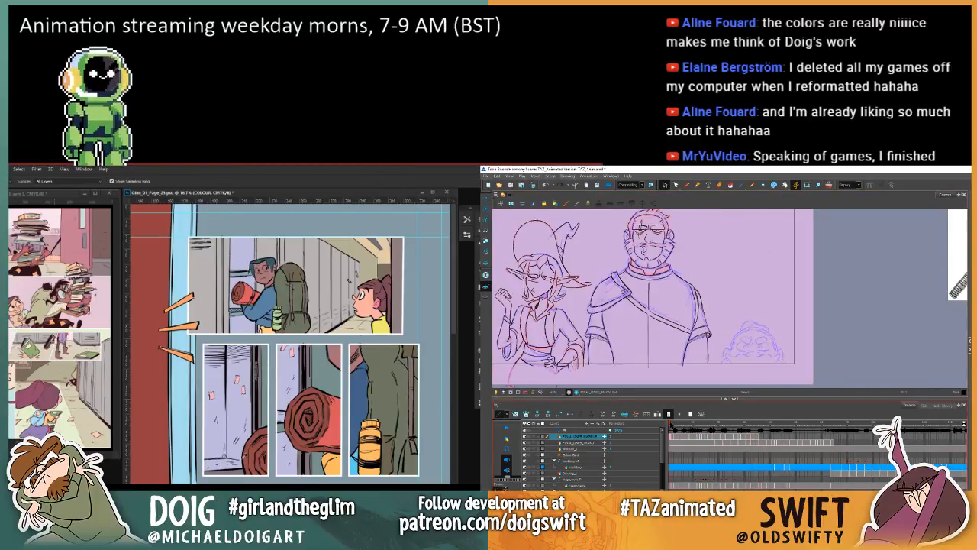
key("g")
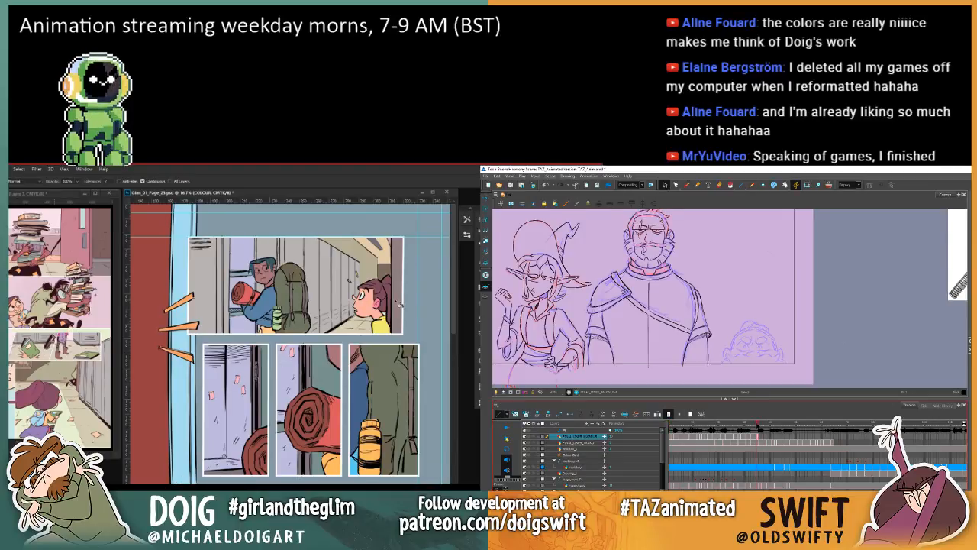
left_click(396, 299)
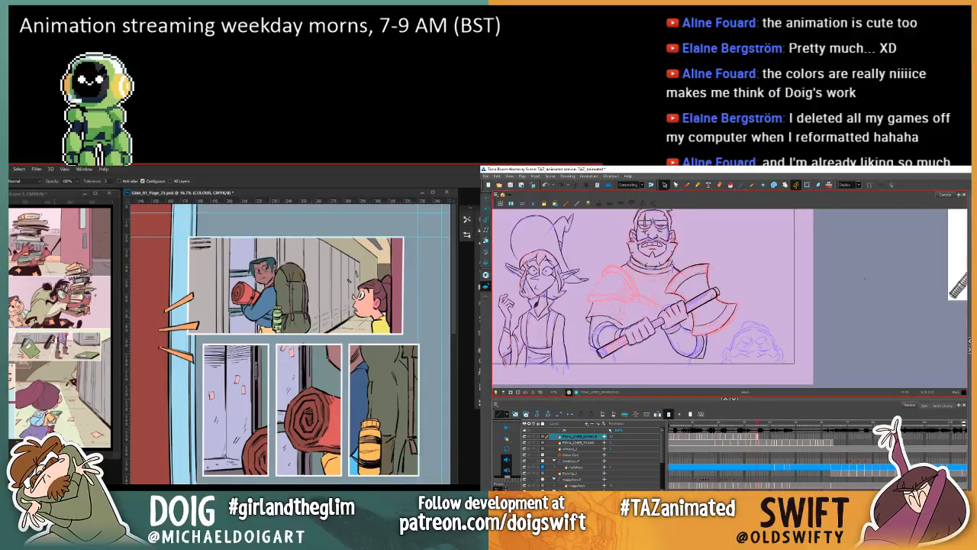
Step: Recolour the girl's yellow top orange in the upper corridor panel, and deselect the warrior's collar in Harmony
left_click_drag(200, 438, 210, 399)
left_click_drag(319, 323, 159, 366)
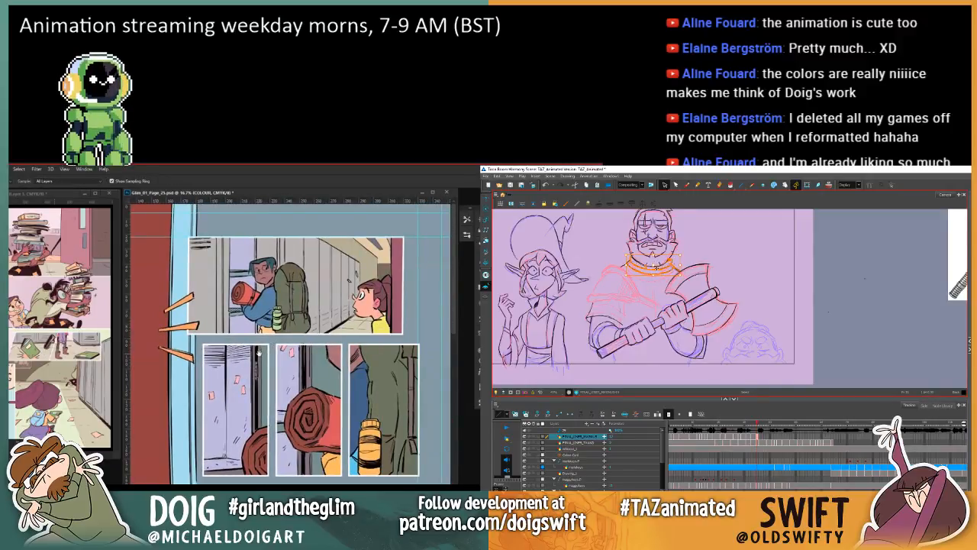
key("w")
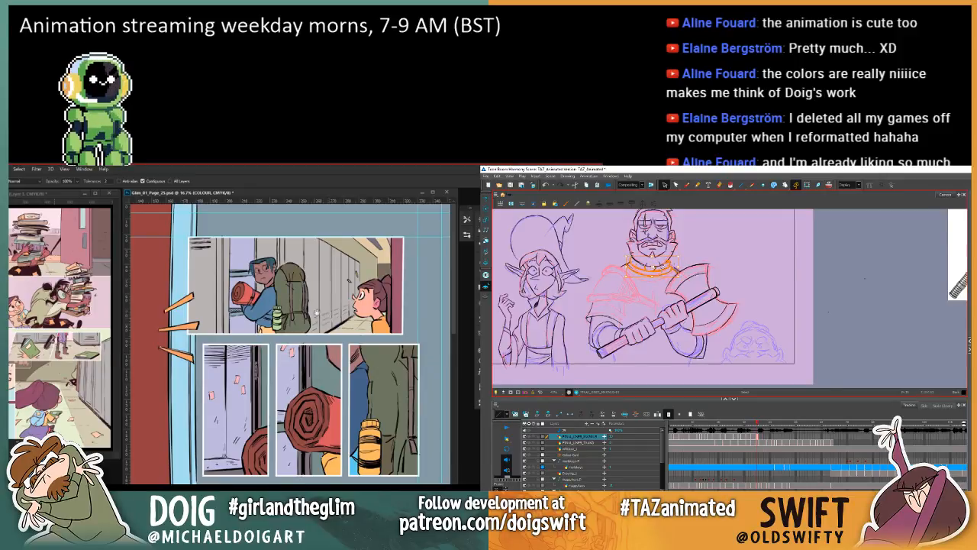
mouse_move(278, 336)
left_mouse_down()
mouse_move(298, 313)
mouse_move(284, 335)
left_mouse_up()
left_click(682, 251)
key("i")
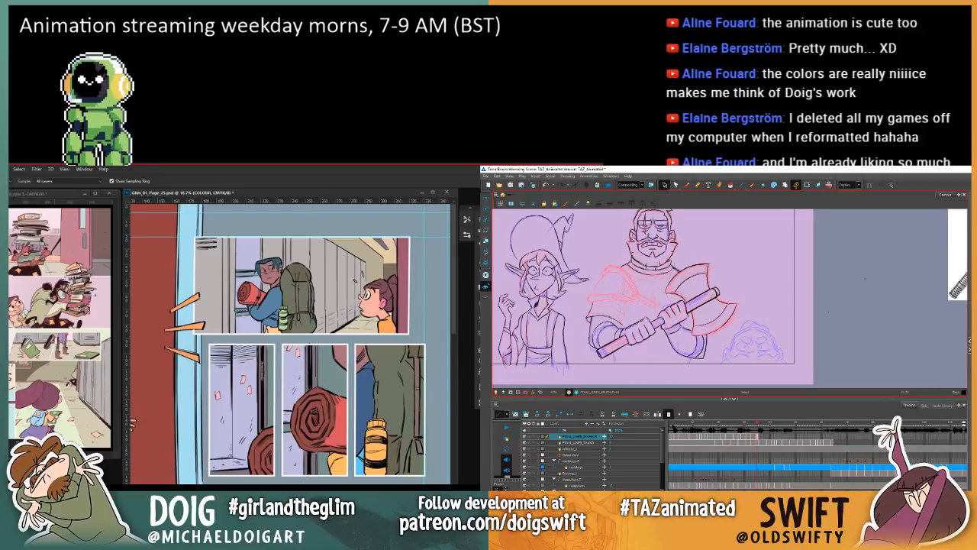
left_click(670, 423)
left_click(758, 424)
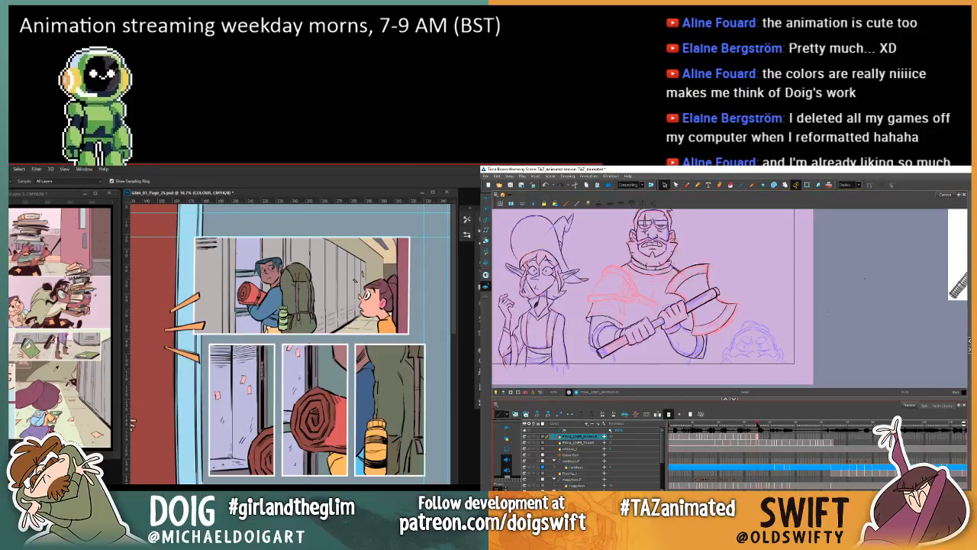
Step: Sample the skin colour from the girl's face on the neighbouring comic page with the Eyedropper
left_click(30, 196)
key("ctrl+plus")
key("ctrl+plus")
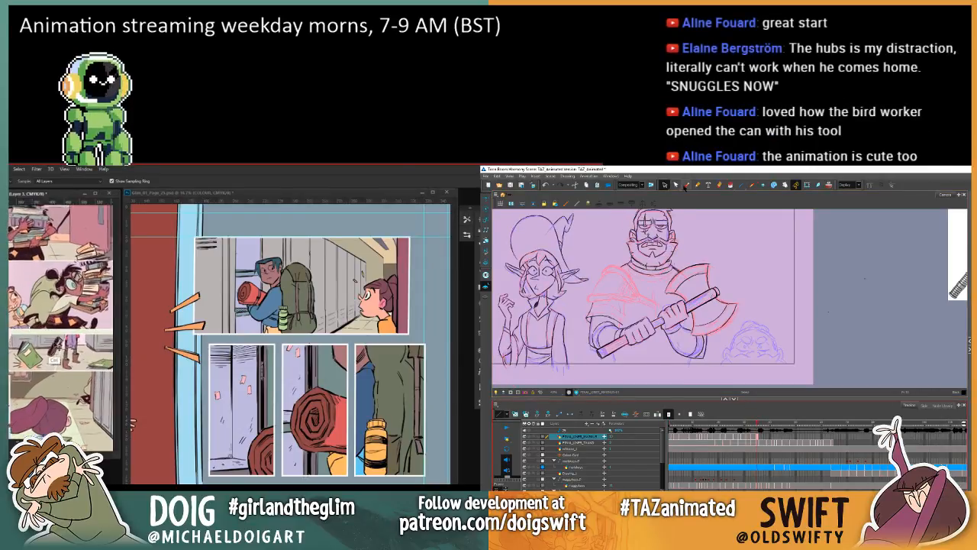
left_click(686, 186)
key("ctrl+plus")
key("ctrl+plus")
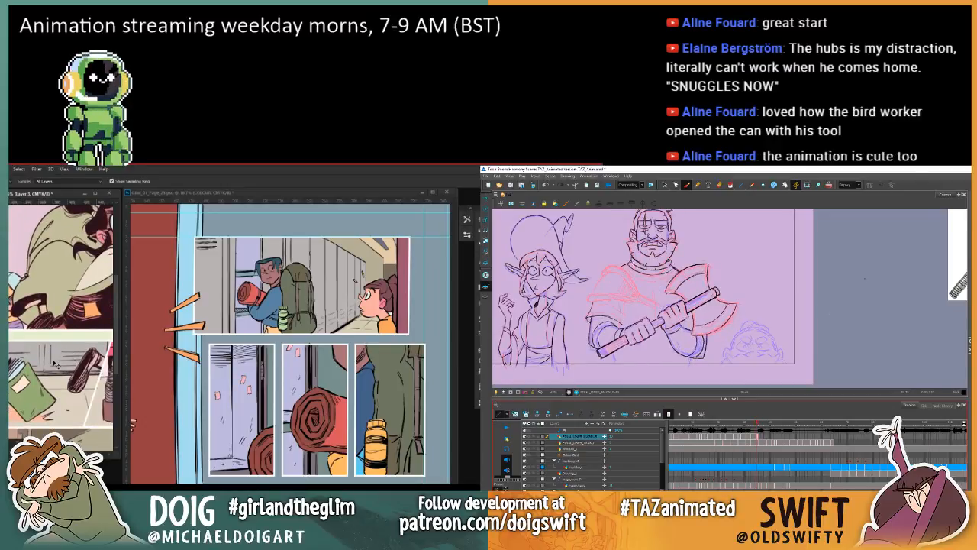
key("ctrl+plus")
left_click(665, 185)
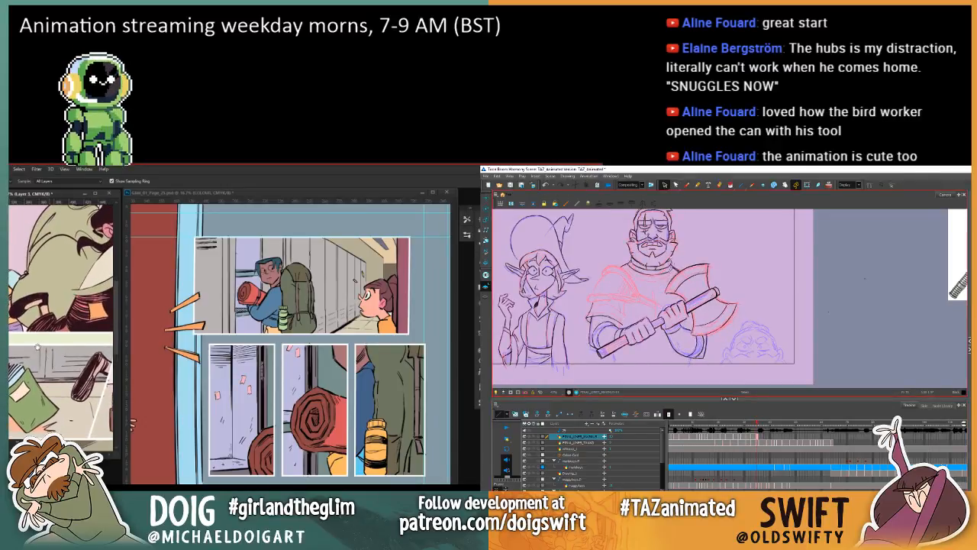
left_click_drag(37, 347, 107, 411)
mouse_move(25, 322)
left_mouse_down()
mouse_move(31, 307)
mouse_move(56, 307)
left_mouse_up()
left_click(668, 274)
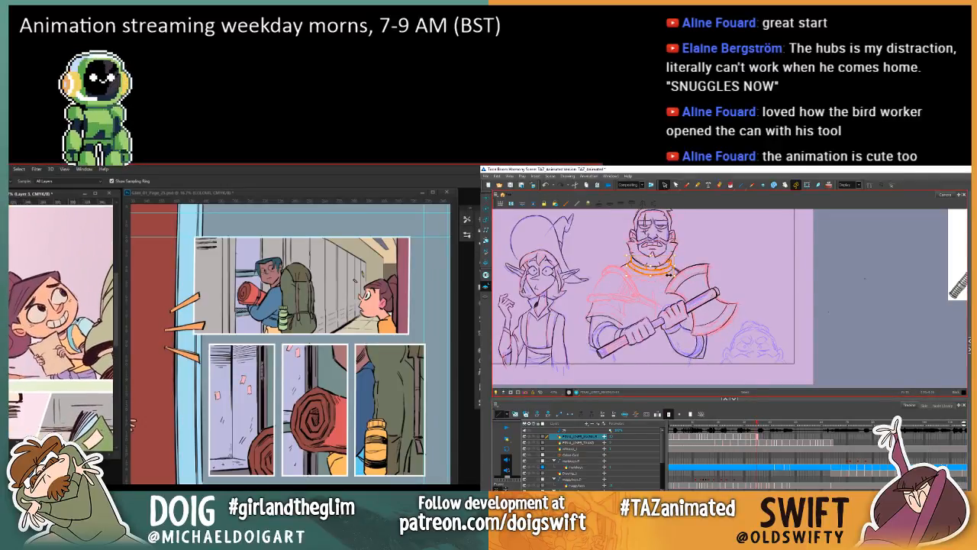
left_click(62, 310)
left_click(60, 308)
Step: Select the warrior's collar lines on the open-mouthed frame in Harmony and compare that drawing with the preceding frames
key("comma")
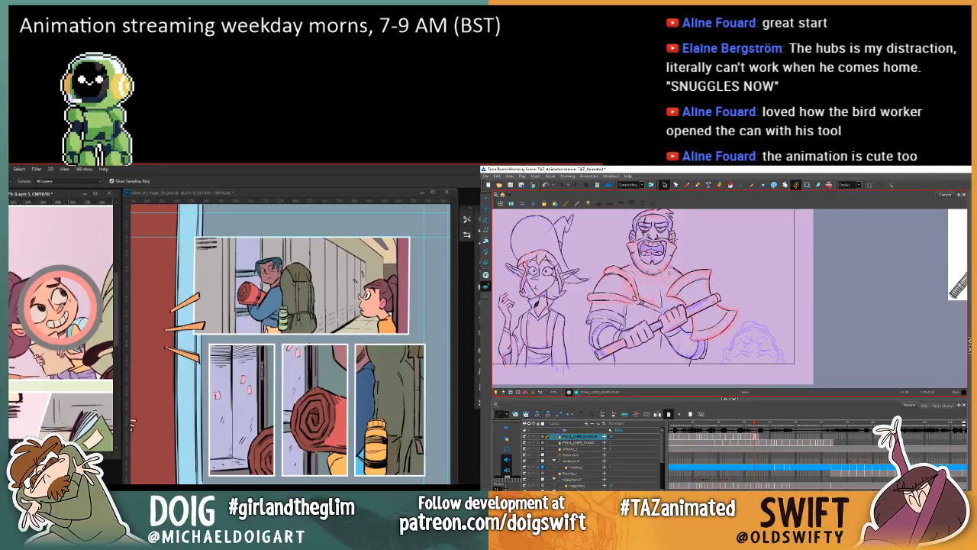
left_click(669, 273)
key("g")
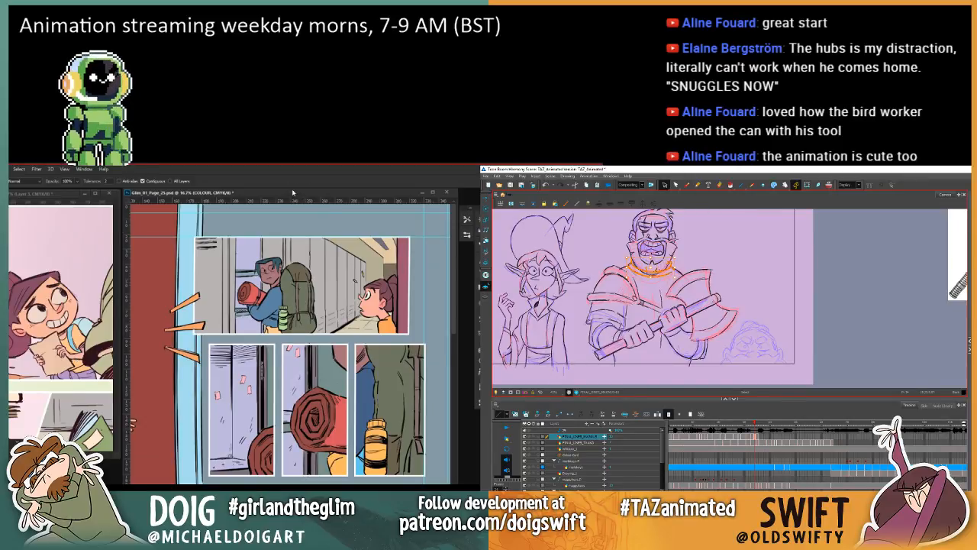
key("comma")
key("comma")
Step: Sample the blue from the tall strip at the edge of page 25 and fill the locker area behind the boy with it
key("i")
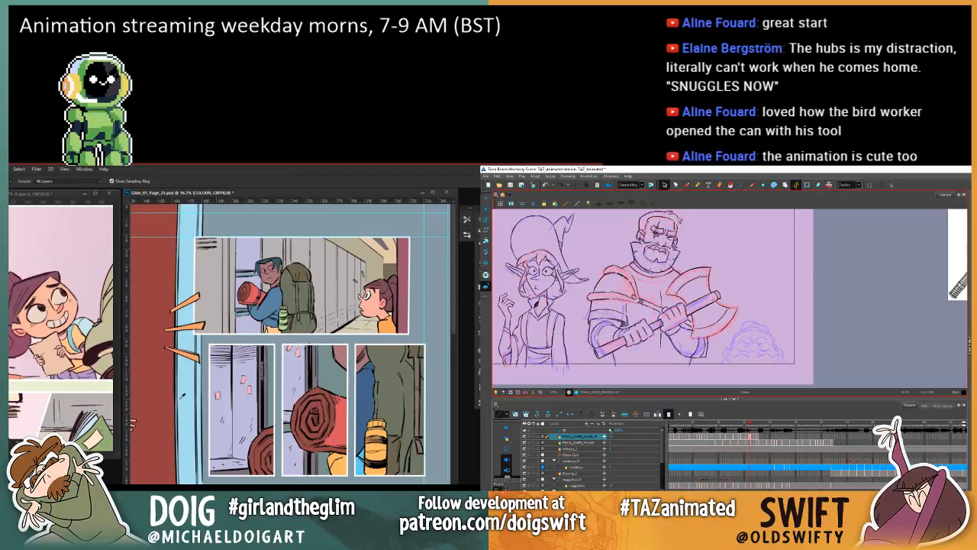
left_click(183, 397)
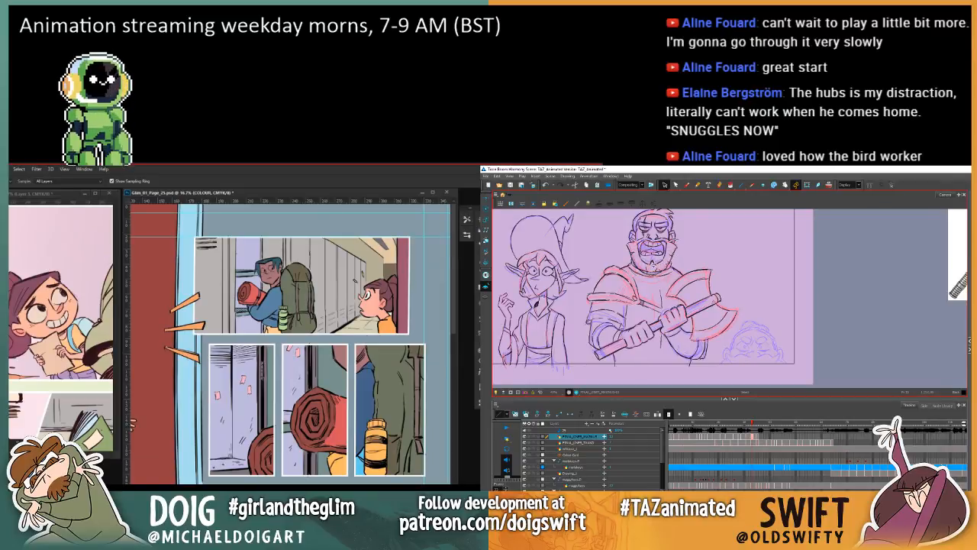
key("g")
left_click(249, 269)
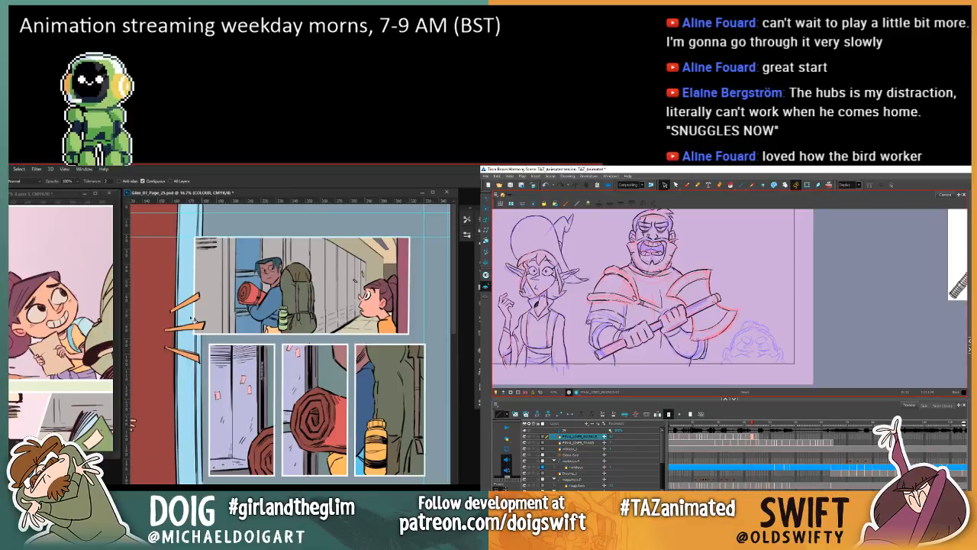
Step: Sample the eye-white colour from the smiling character on the neighbouring comic page with the Eyedropper, and return to page 25
key("i")
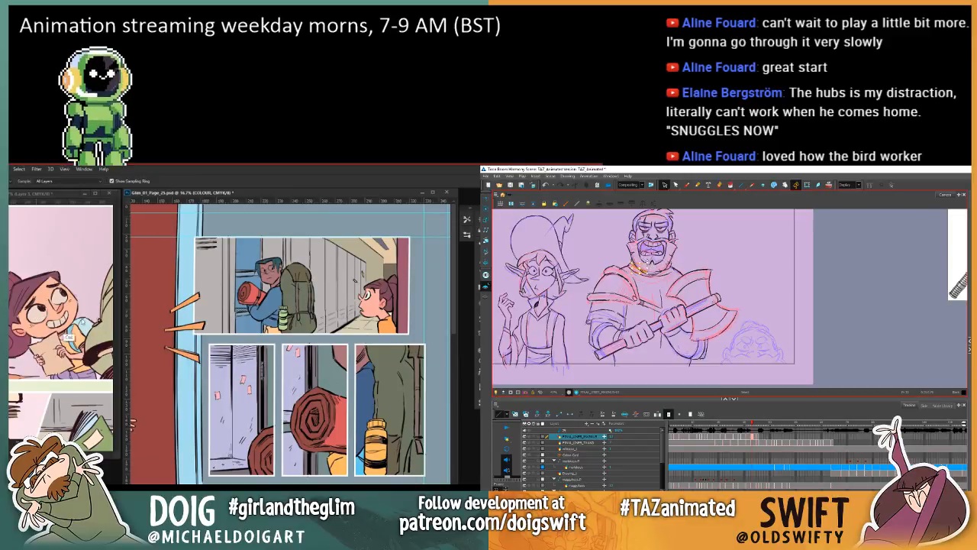
key("ctrl+plus")
key("ctrl+plus")
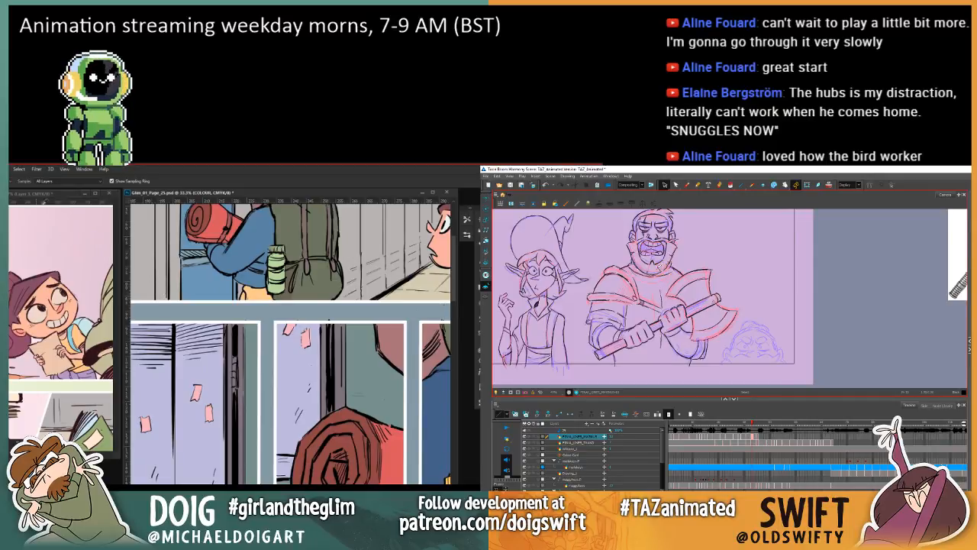
key("ctrl+minus")
key("ctrl+minus")
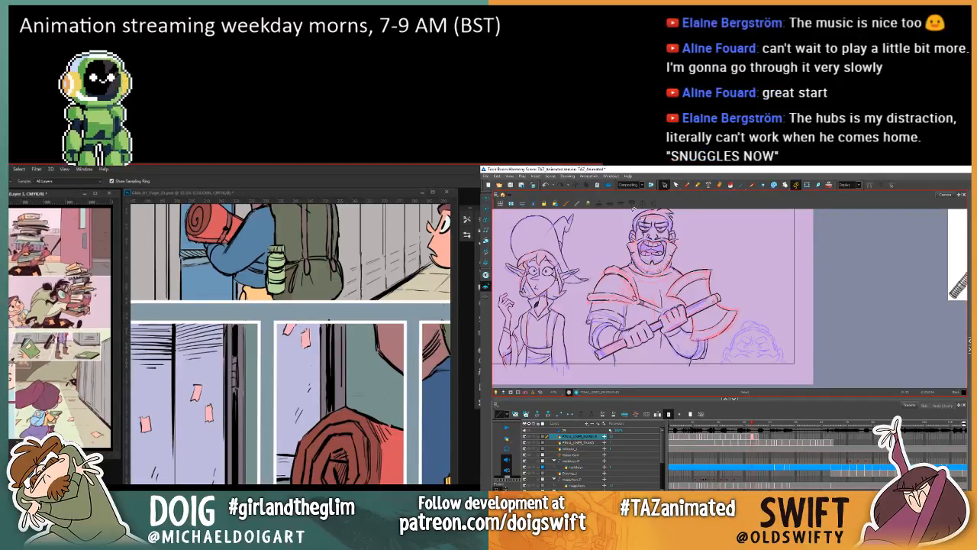
key("ctrl+plus")
key("ctrl+plus")
key("ctrl+plus")
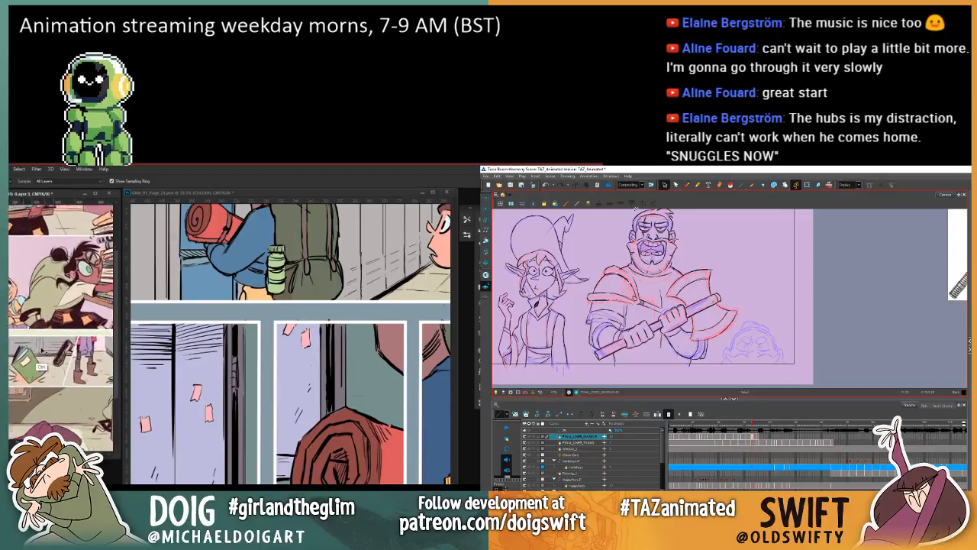
key("alt+b")
mouse_move(18, 358)
left_mouse_down()
mouse_move(62, 374)
mouse_move(107, 310)
left_mouse_up()
left_click(36, 400)
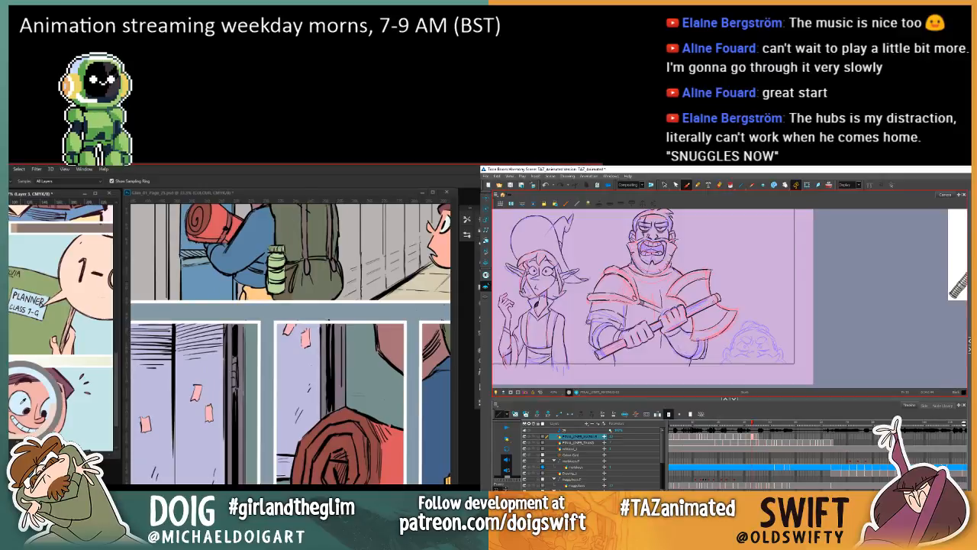
left_click(198, 196)
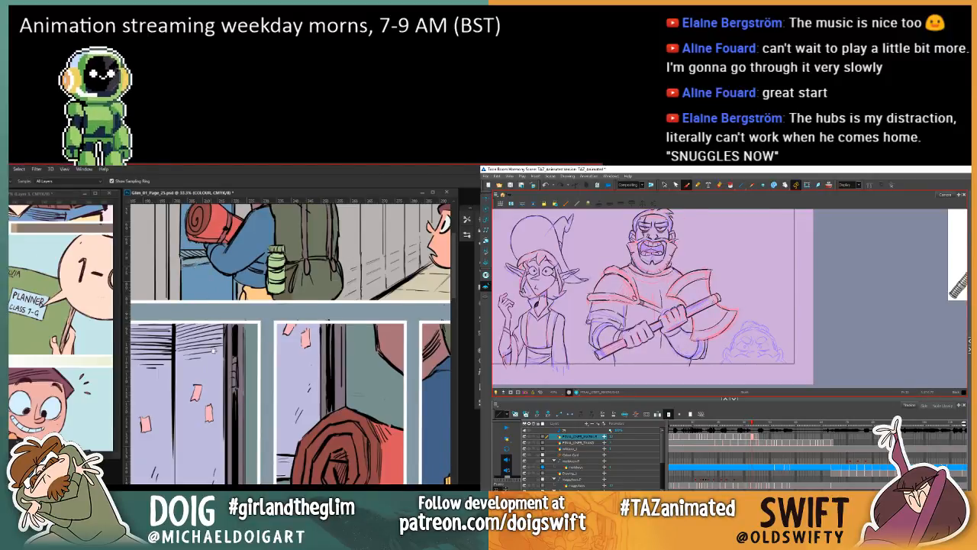
Step: Lasso the boy's eye nearer his ear in the upper corridor panel, fill it with the sampled white and deselect
scroll(214, 350, "up", 5)
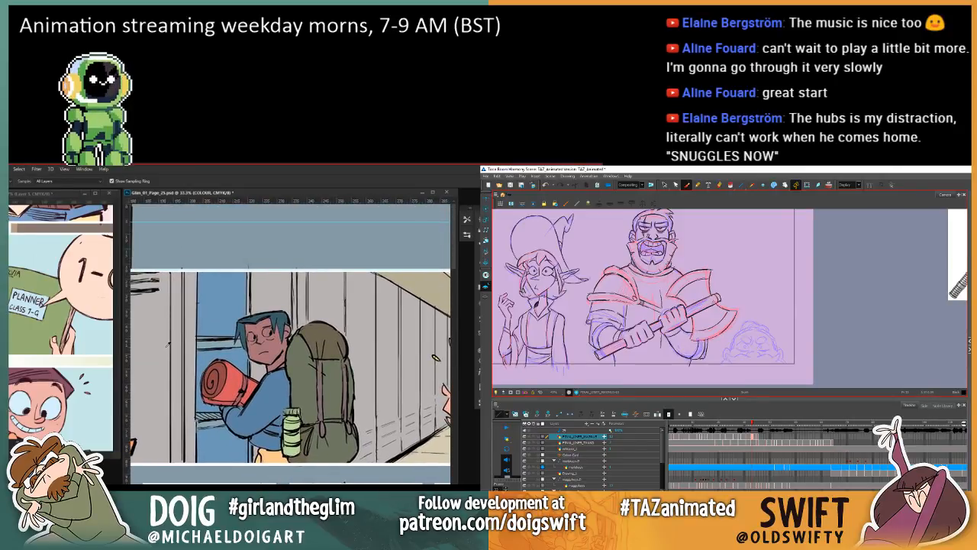
scroll(167, 346, "up", 3)
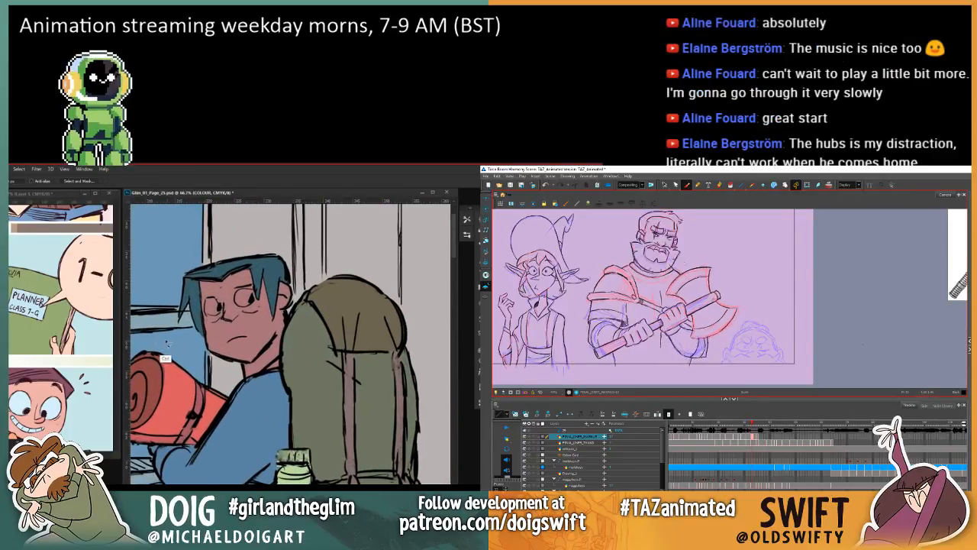
key("ctrl+plus")
left_click_drag(159, 238, 214, 311)
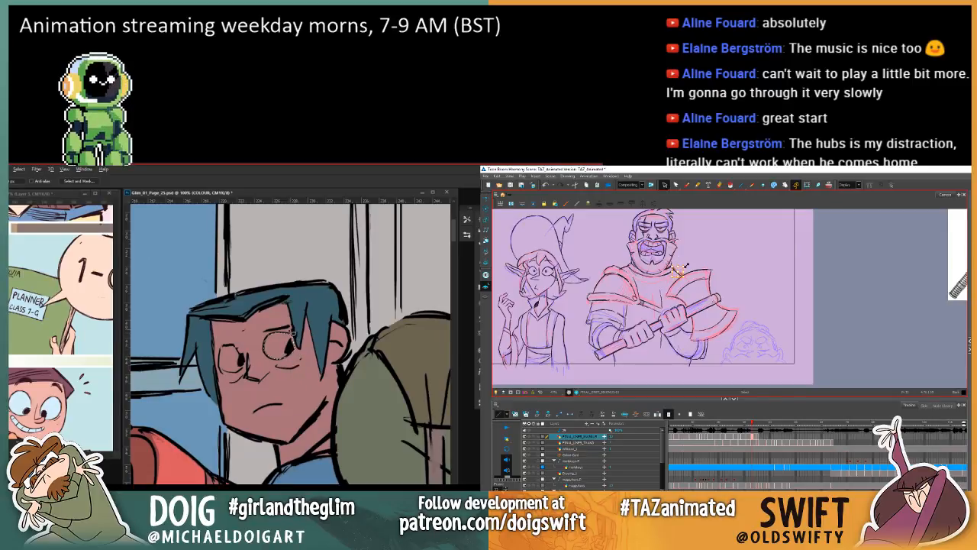
key("g")
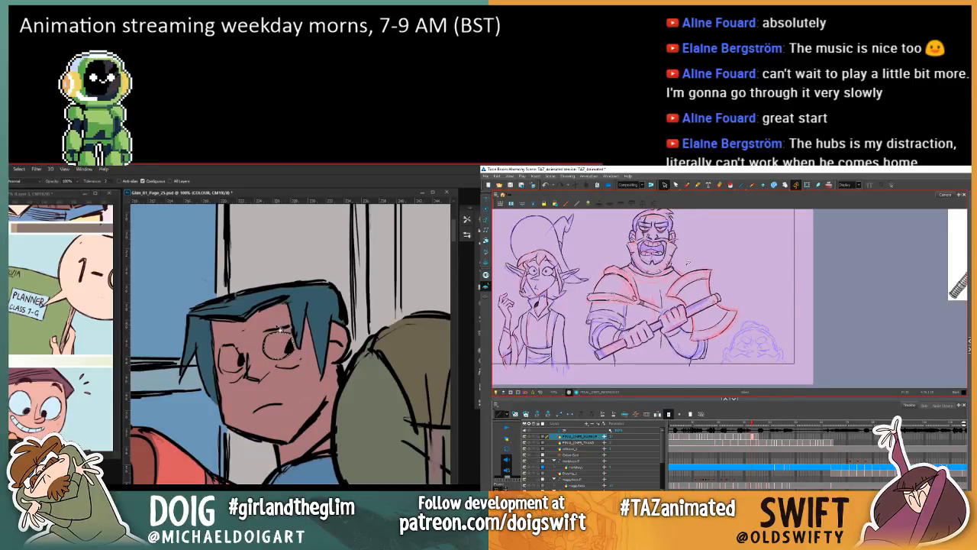
left_click(271, 348)
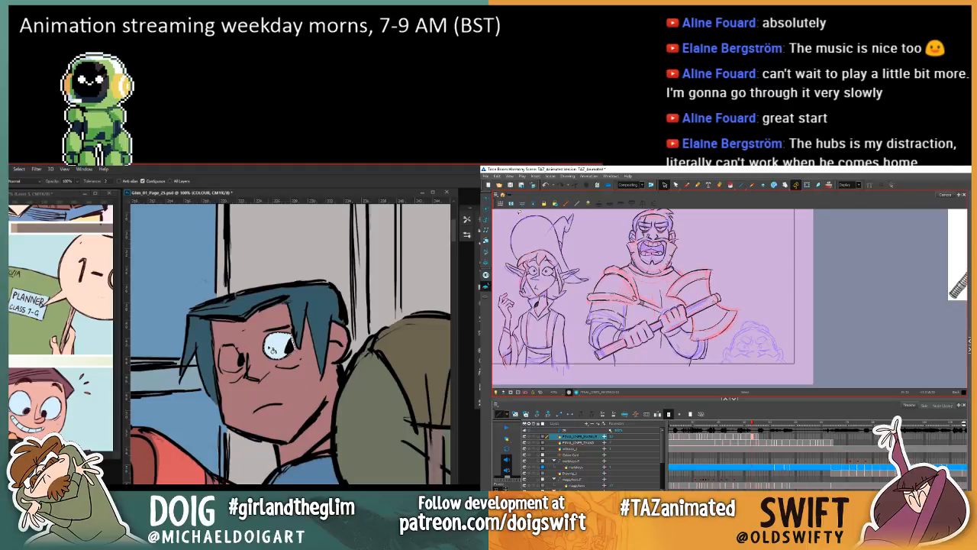
key("ctrl+d")
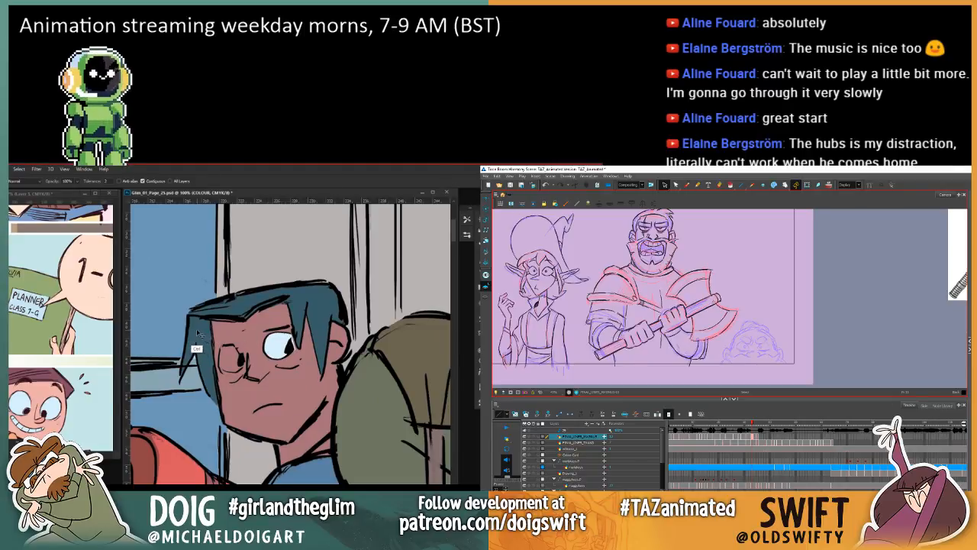
Step: Lasso the boy's other eye, fill it with the same white and deselect it
key("l")
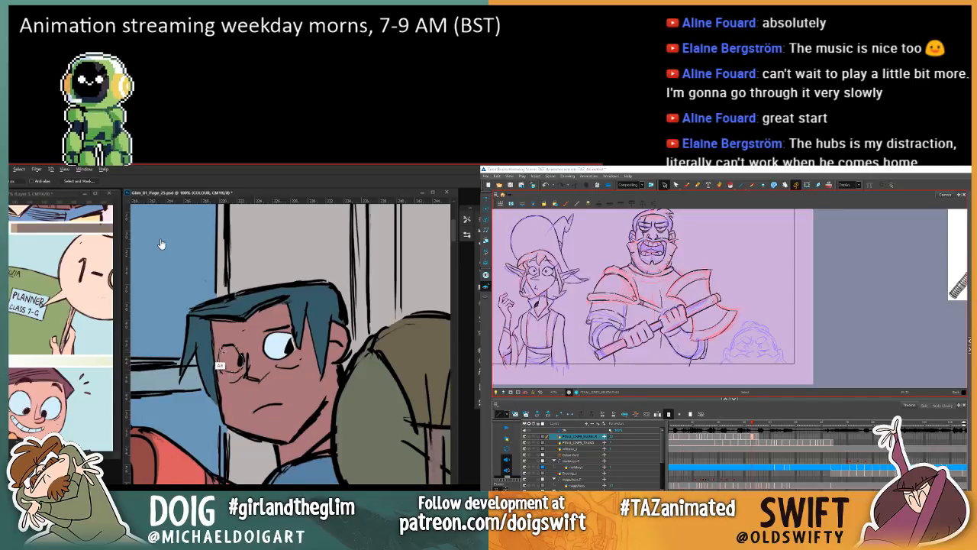
left_click_drag(230, 348, 242, 350)
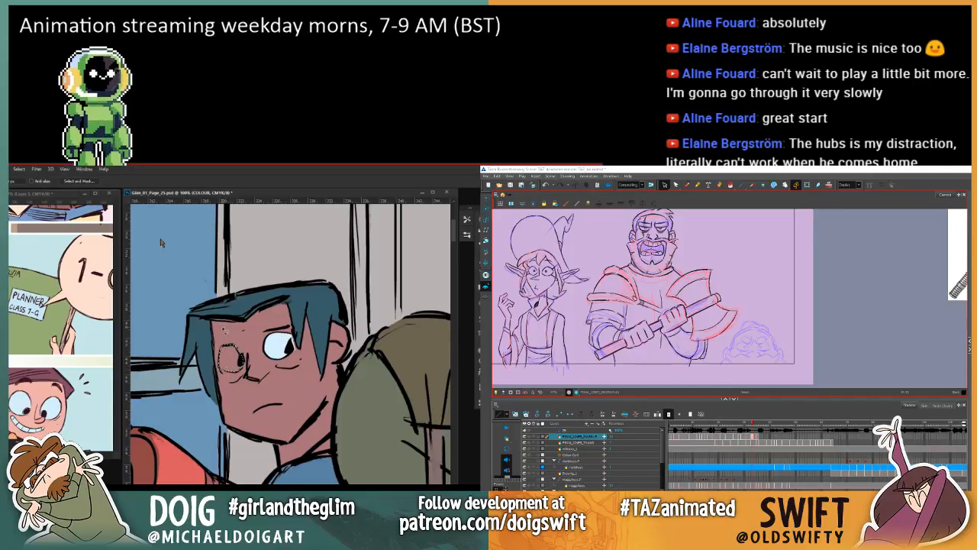
key("g")
key("alt+BackSpace")
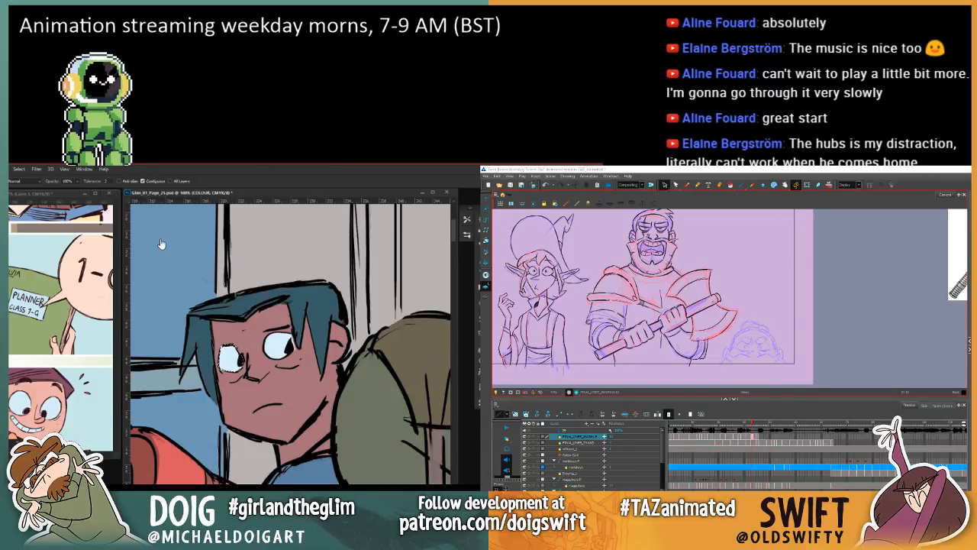
key("ctrl+d")
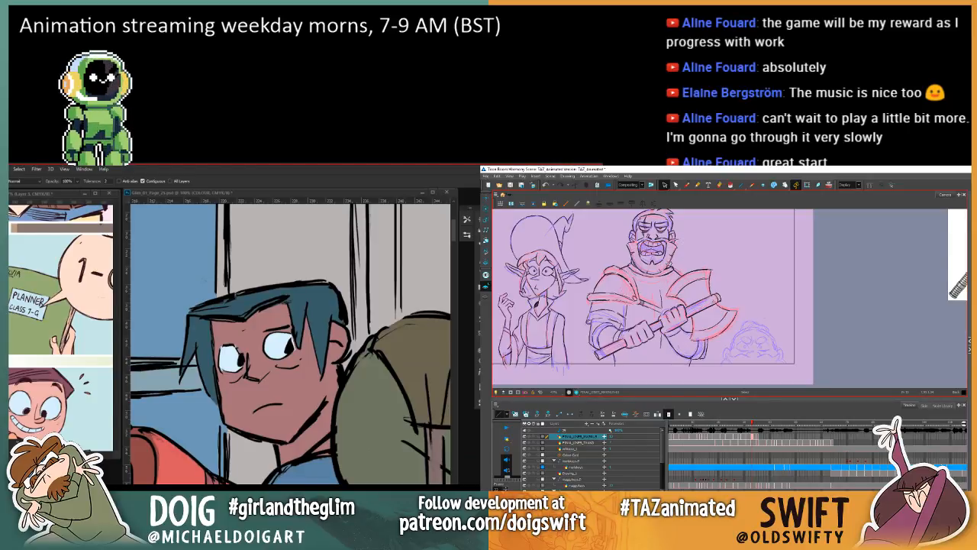
Step: Flip between the warrior's neighbouring frames in Harmony to examine how the collar and shoulders line up
key("comma")
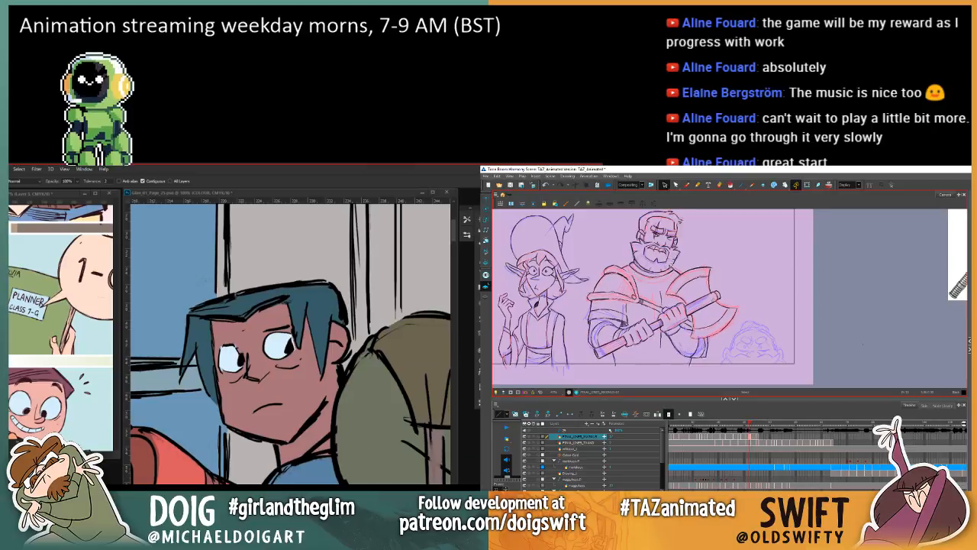
key("period")
key("comma")
key("period")
left_click(686, 185)
key("comma")
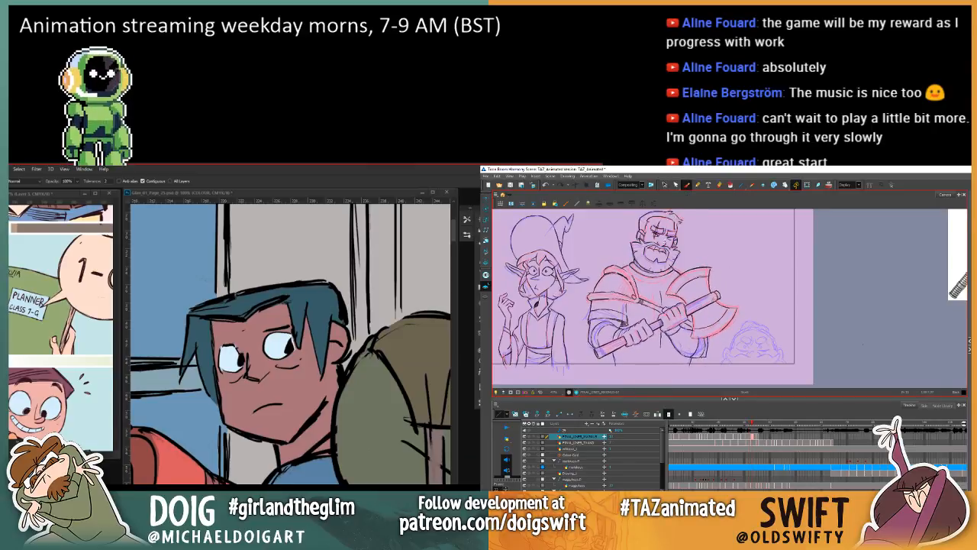
key("period")
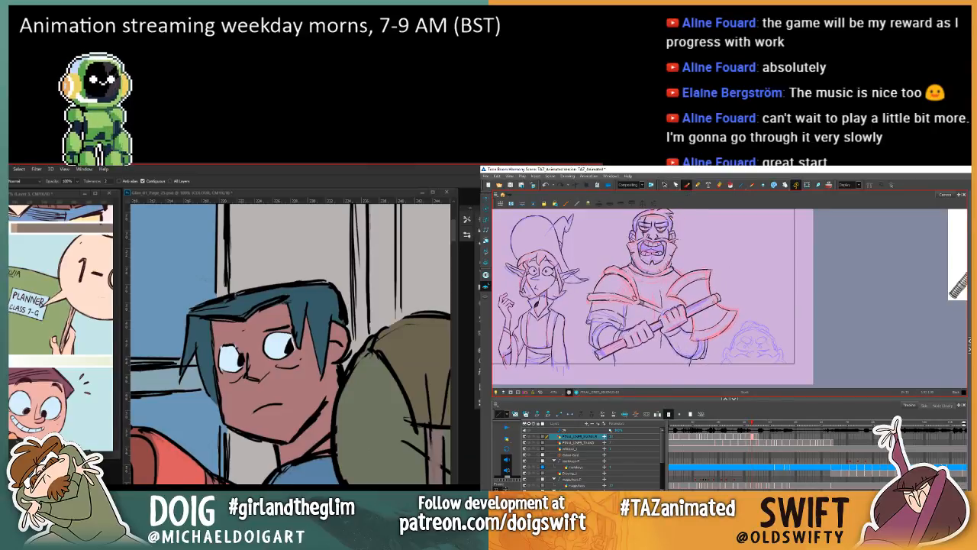
key("comma")
key("period")
key("comma")
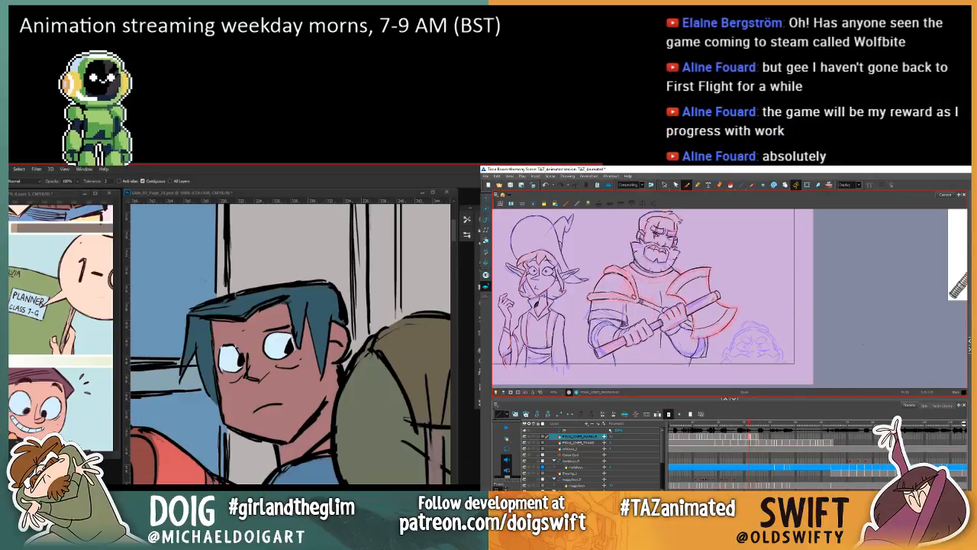
key("period")
key("comma")
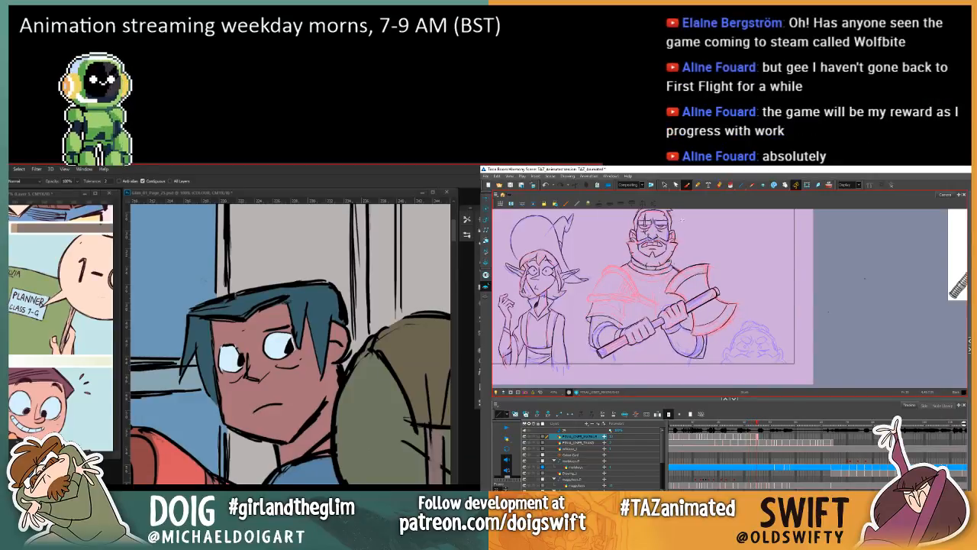
key("period")
key("comma")
key("period")
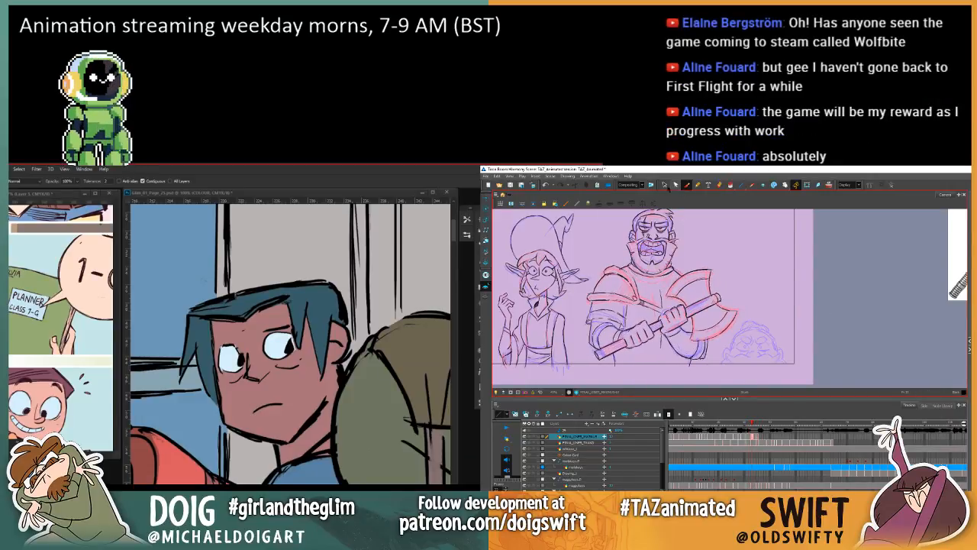
Step: Select the short collar strokes below the warrior's beard and compare their position with the previous frame
left_click(663, 185)
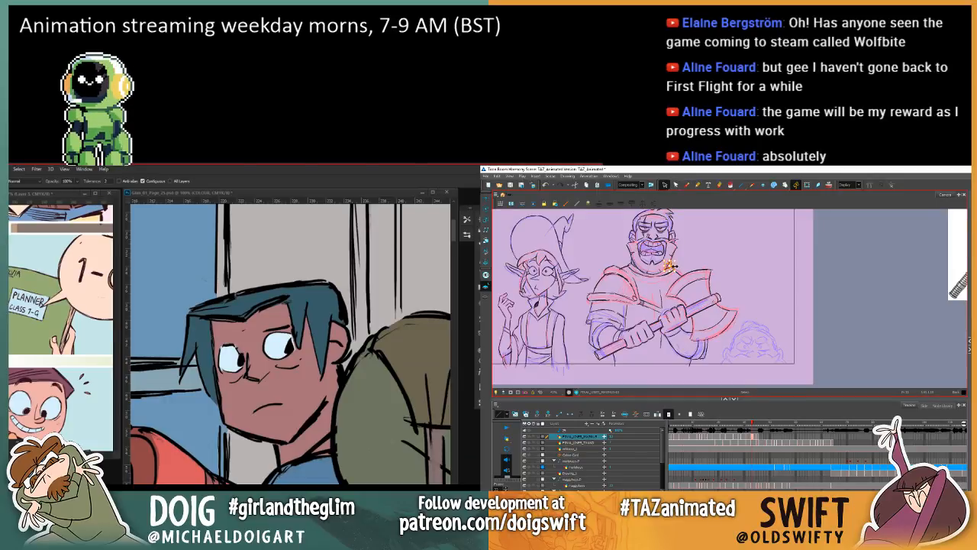
key("comma")
key("period")
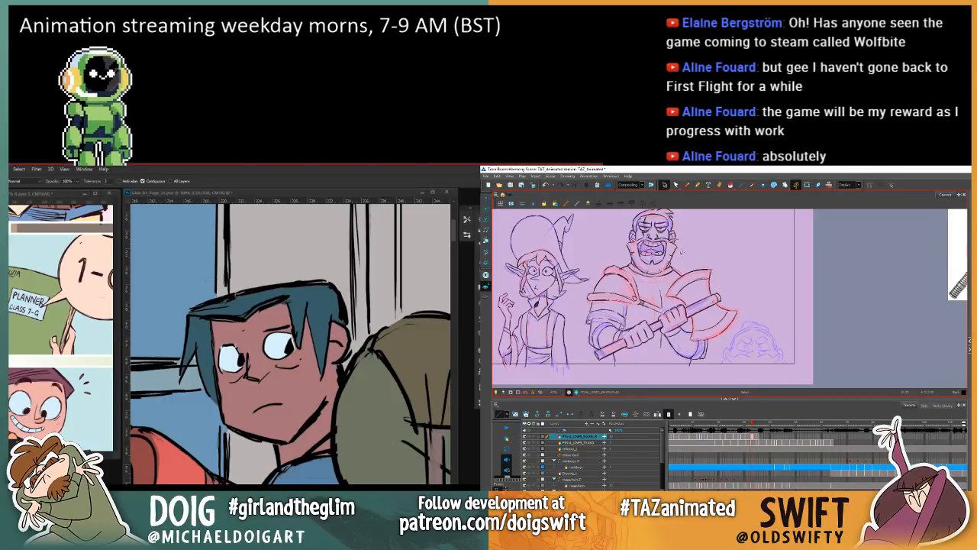
left_click(686, 184)
key("comma")
key("period")
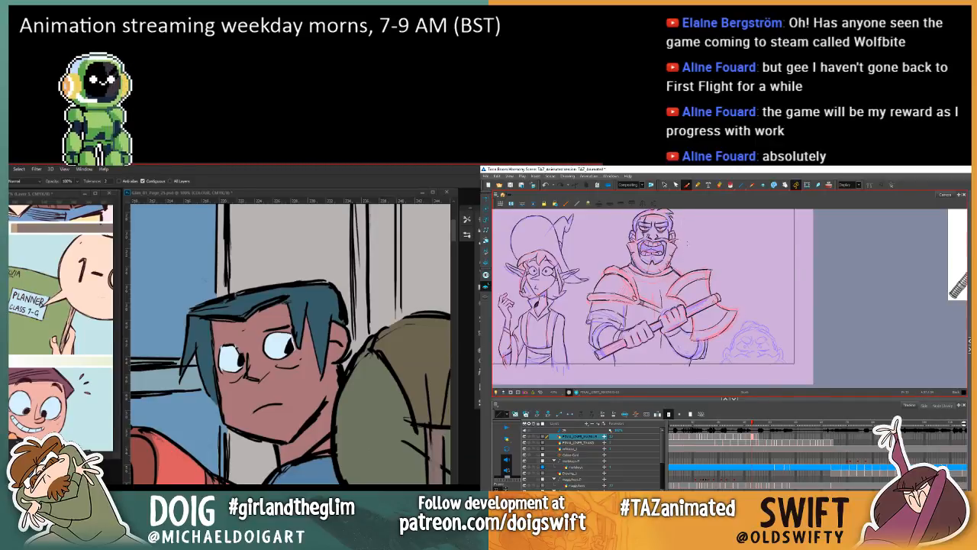
Step: Select the short collar strokes beside the warrior's neck, check them against the previous frame and delete them
left_click(664, 184)
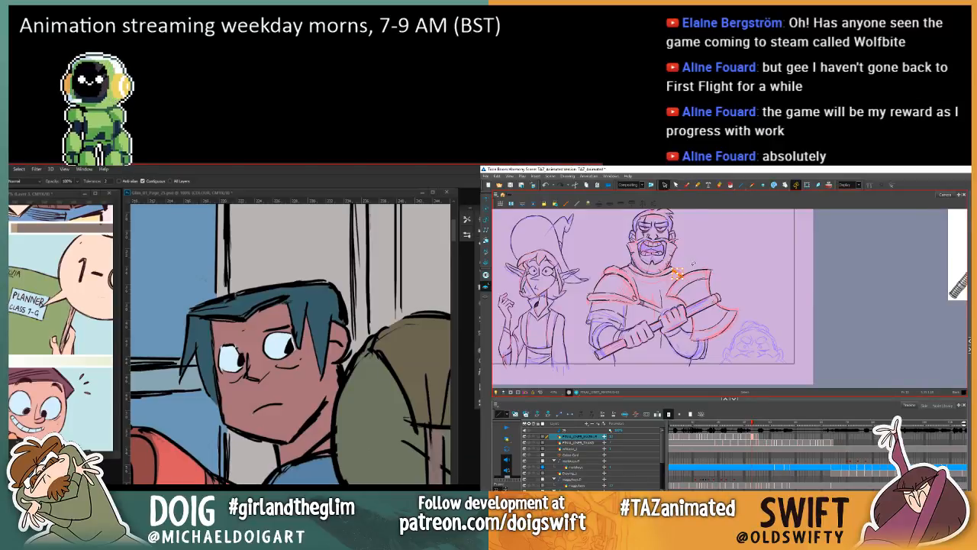
key("comma")
key("period")
key("comma")
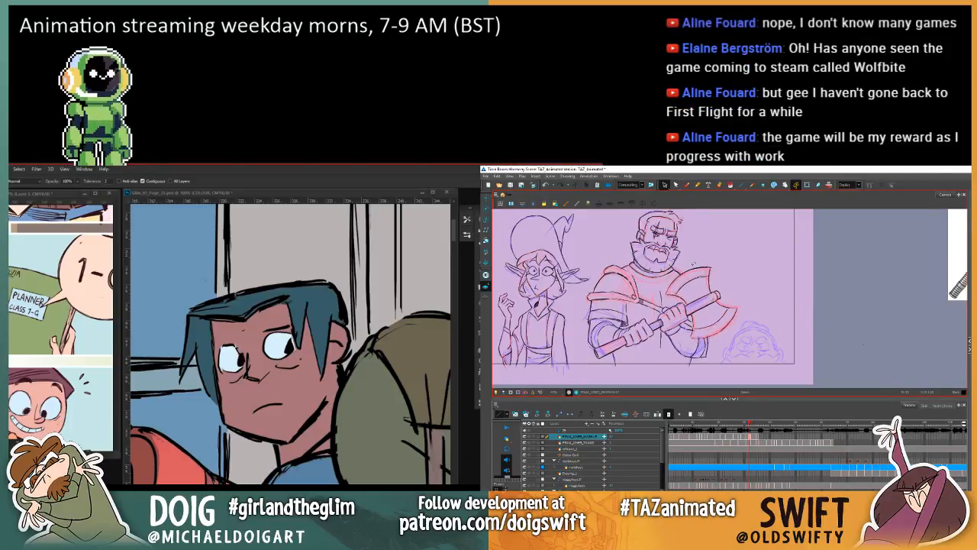
key("period")
key("comma")
key("period")
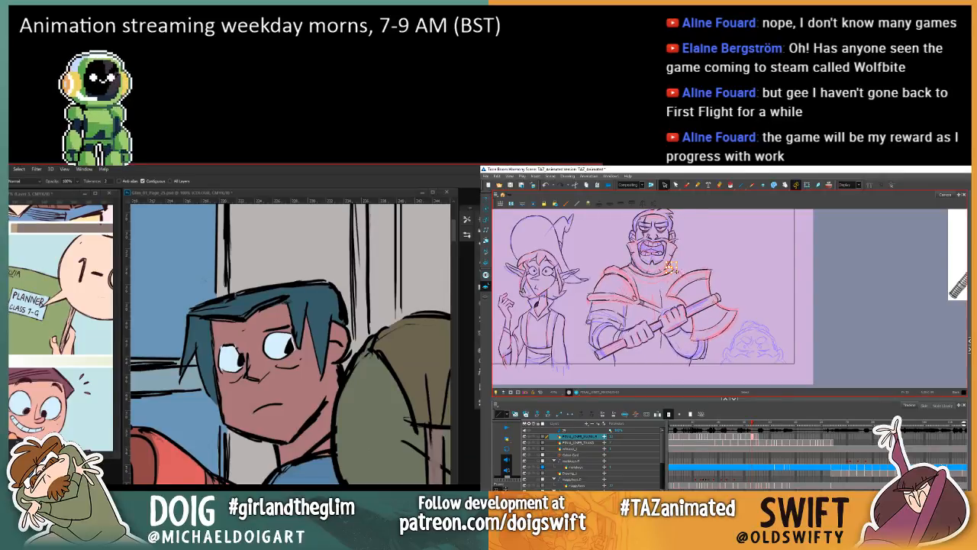
key("Delete")
Step: Flip between the warrior's shouting pose and the previous frame with the Brush ready to compare the neck, collar and shoulder lines
key("comma")
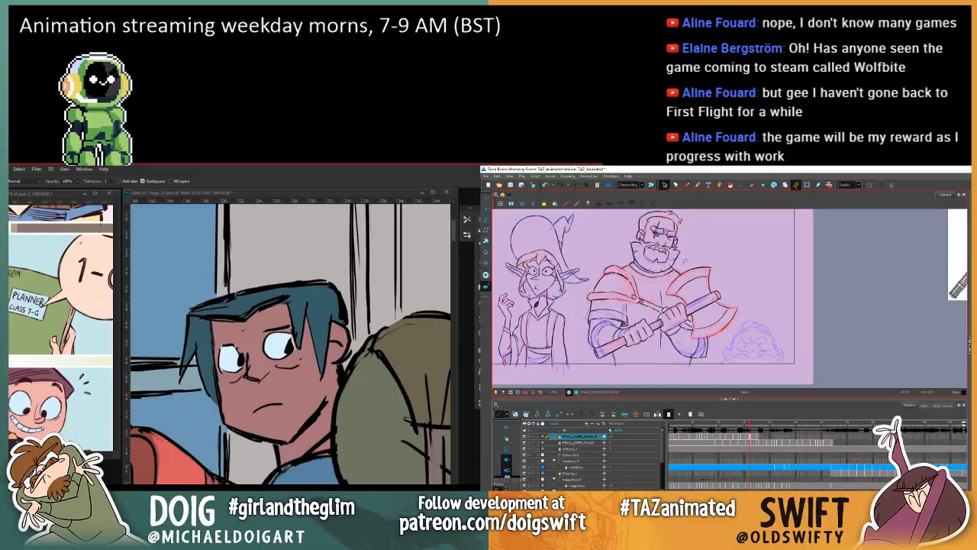
key("period")
left_click(687, 185)
key("comma")
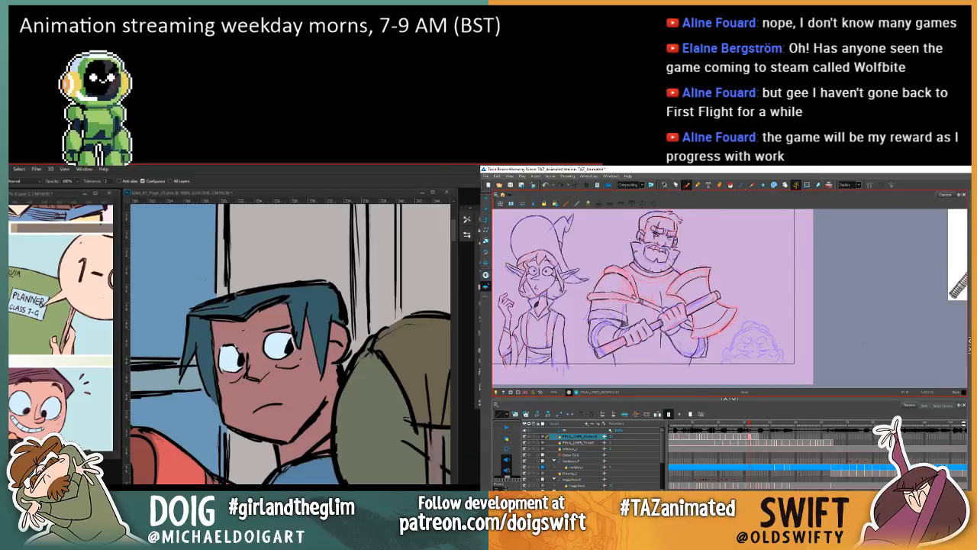
key("period")
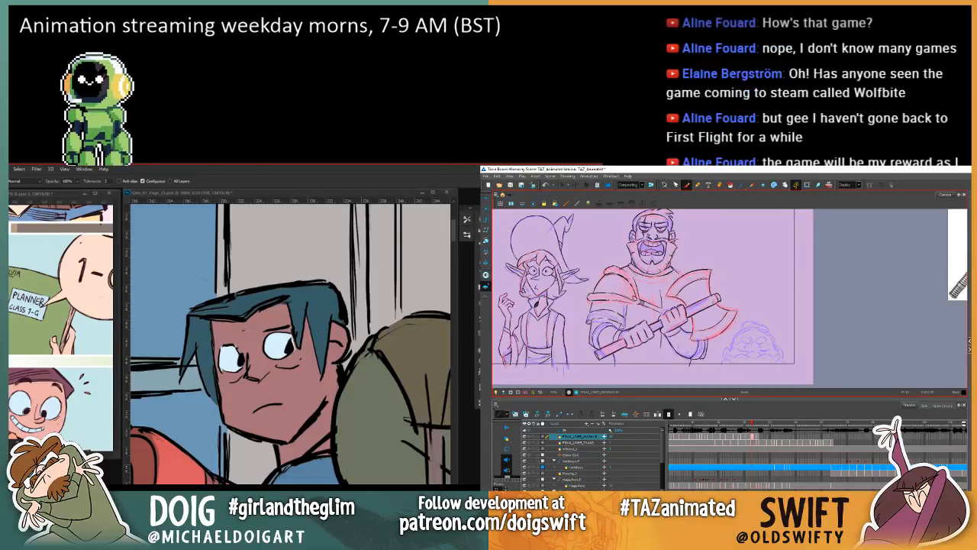
key("comma")
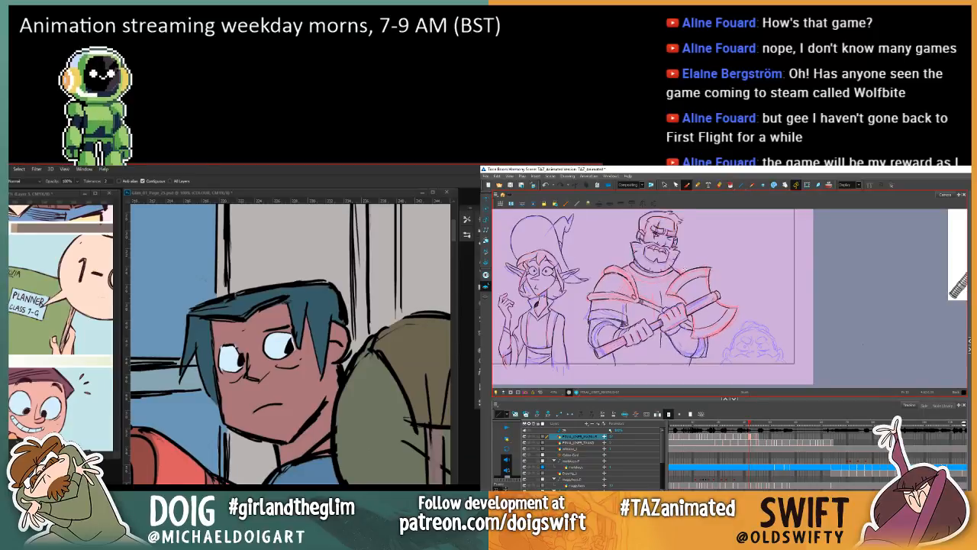
key("period")
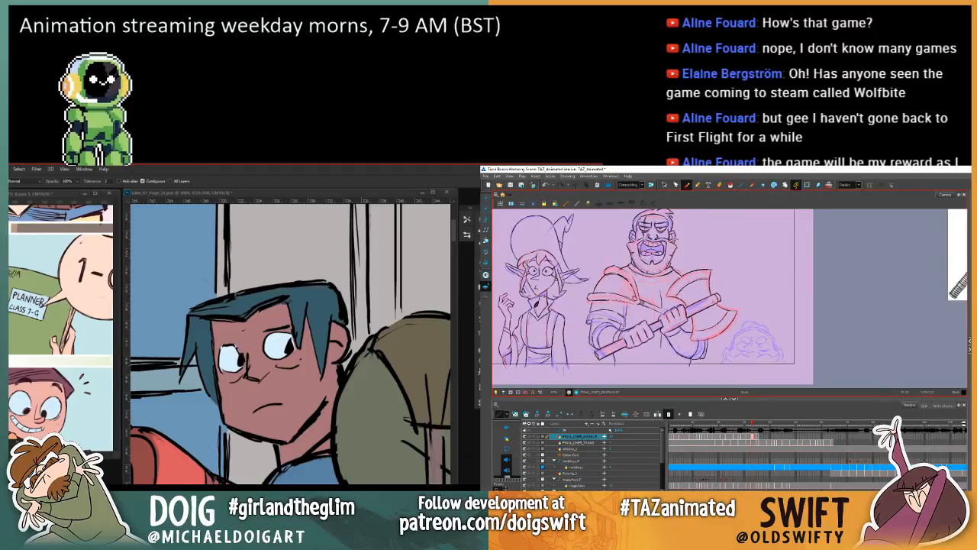
key("comma")
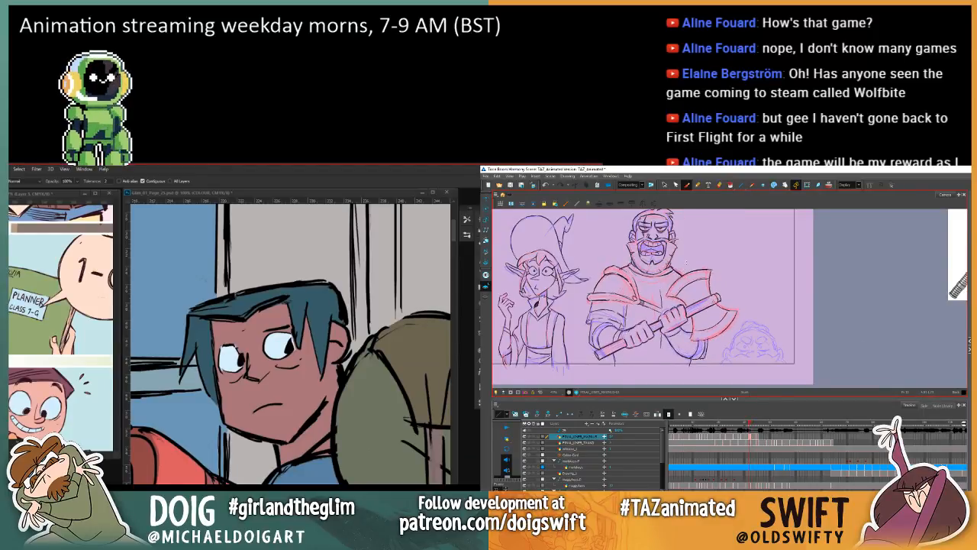
key("comma")
key("period")
key("comma")
key("period")
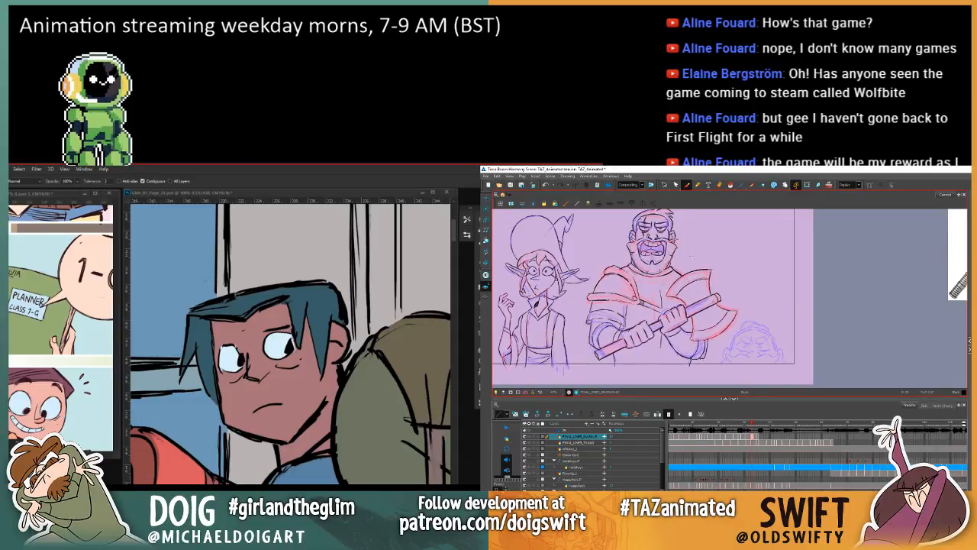
key("comma")
key("period")
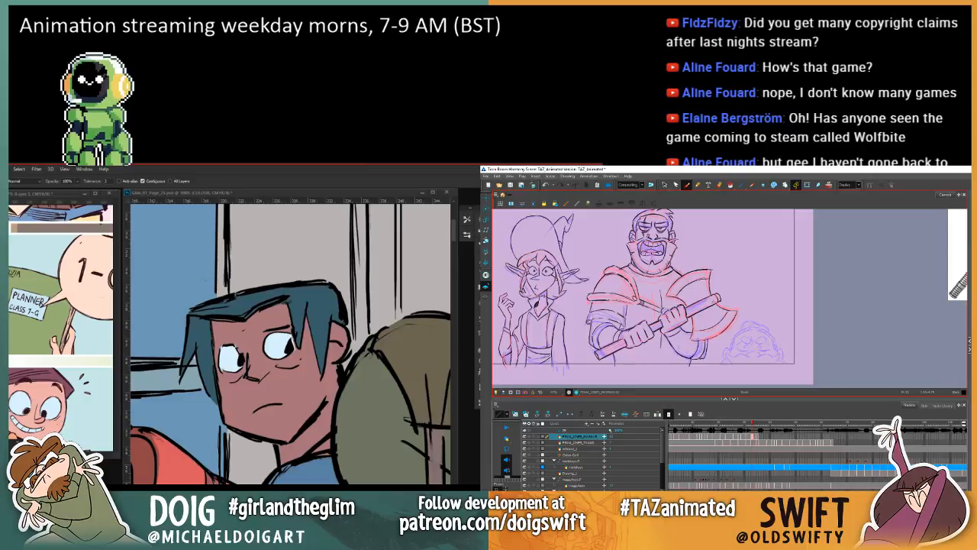
key("comma")
key("period")
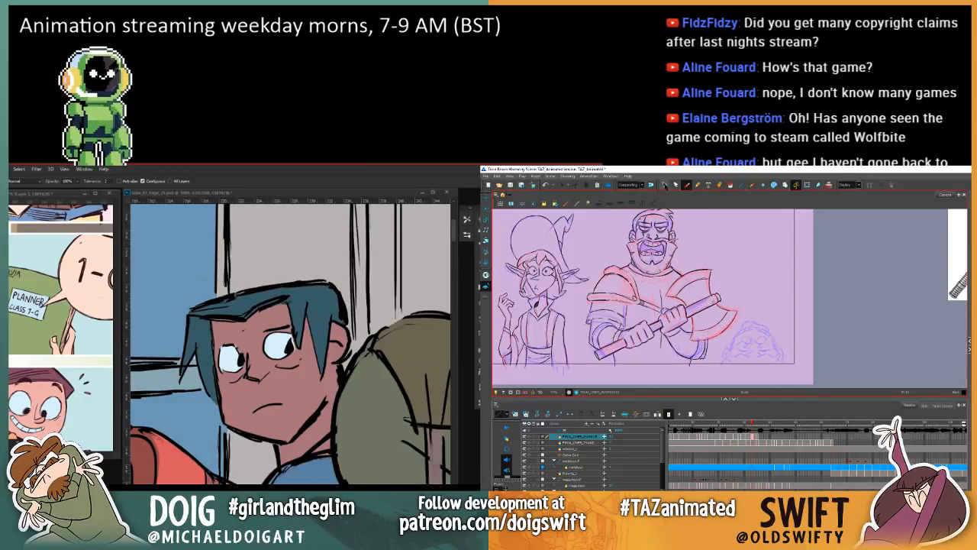
Step: Select the short stroke on the warrior's chest just above his hand and compare it with the previous frame
left_click(664, 185)
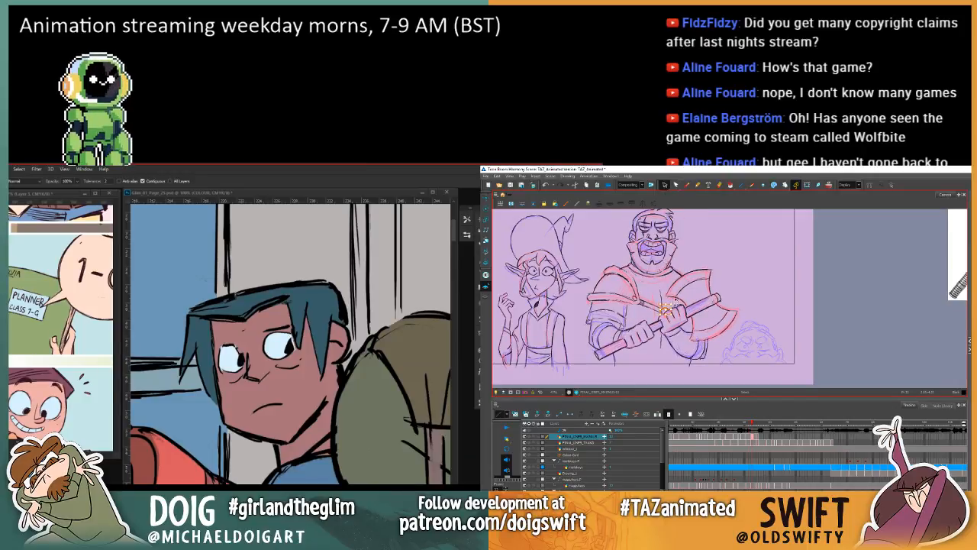
key("comma")
key("period")
key("comma")
key("period")
key("comma")
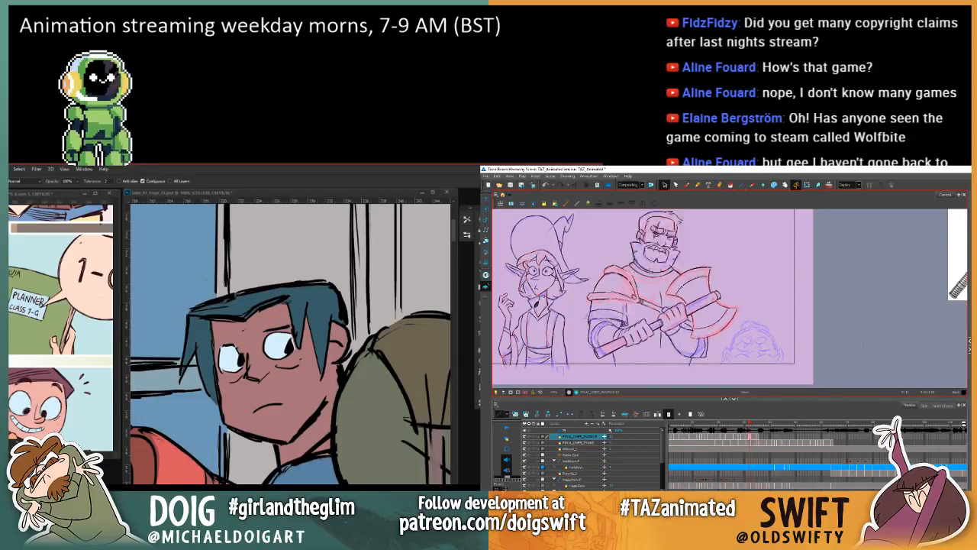
key("period")
Step: Return to the Brush and check the shouting warrior's chest and arm lines against the previous frame
left_click(686, 185)
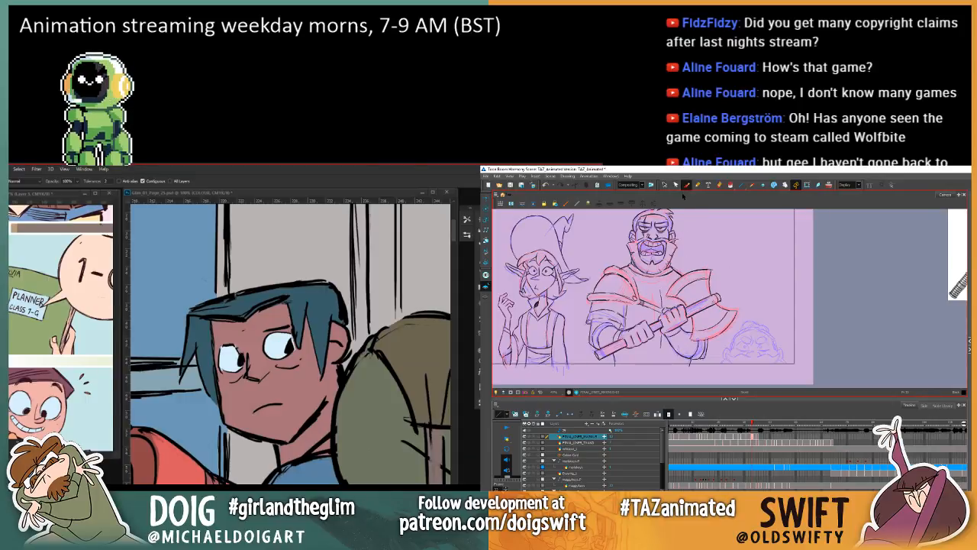
key("comma")
key("period")
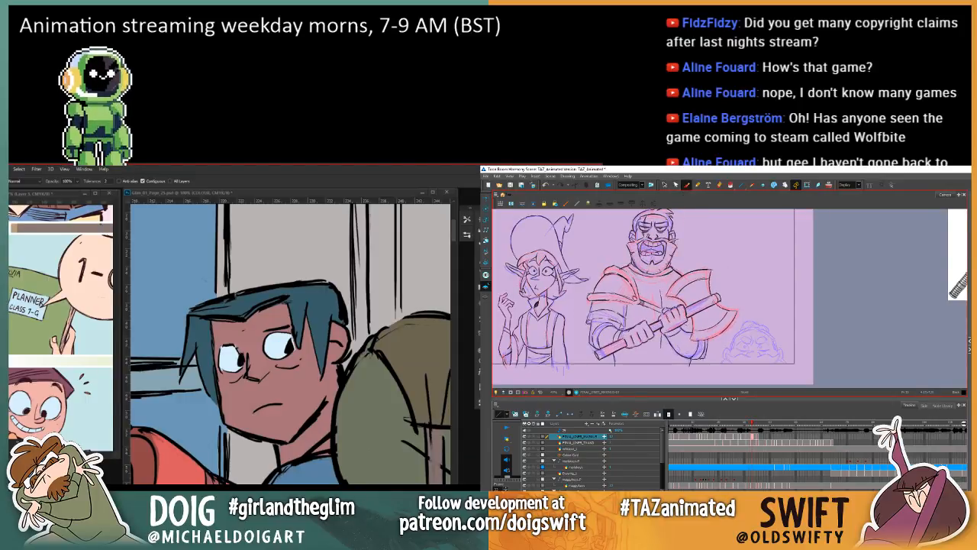
key("comma")
key("period")
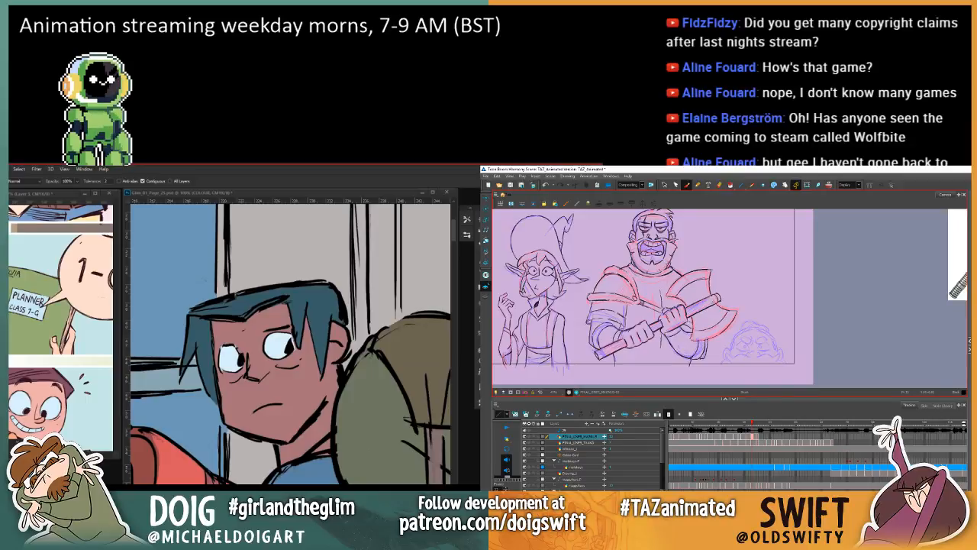
key("comma")
key("period")
Step: Move on to the warrior's following closed-mouth frames and examine how the shoulders, torso and axe line up between them
key("period")
key("comma")
key("period")
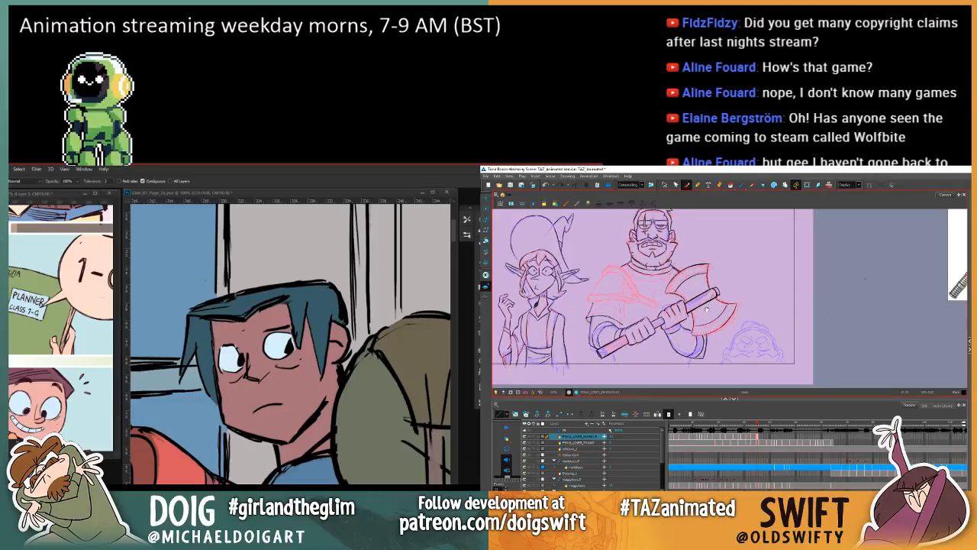
scroll(707, 310, "up", 2)
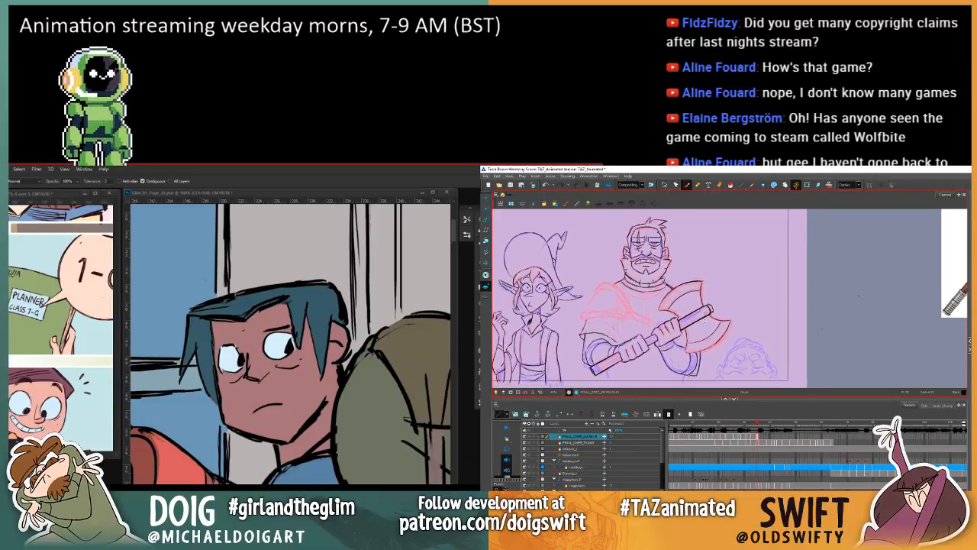
key("comma")
key("comma")
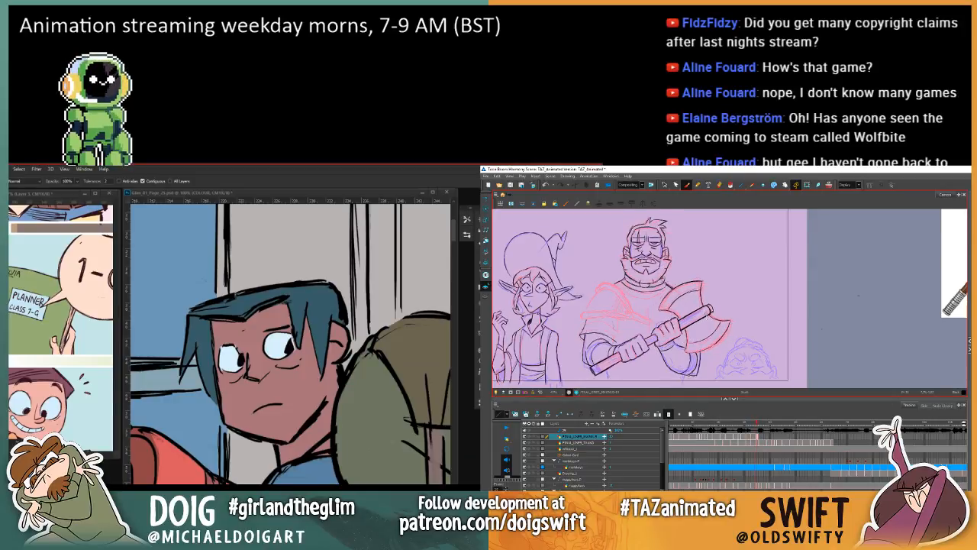
key("period")
key("period")
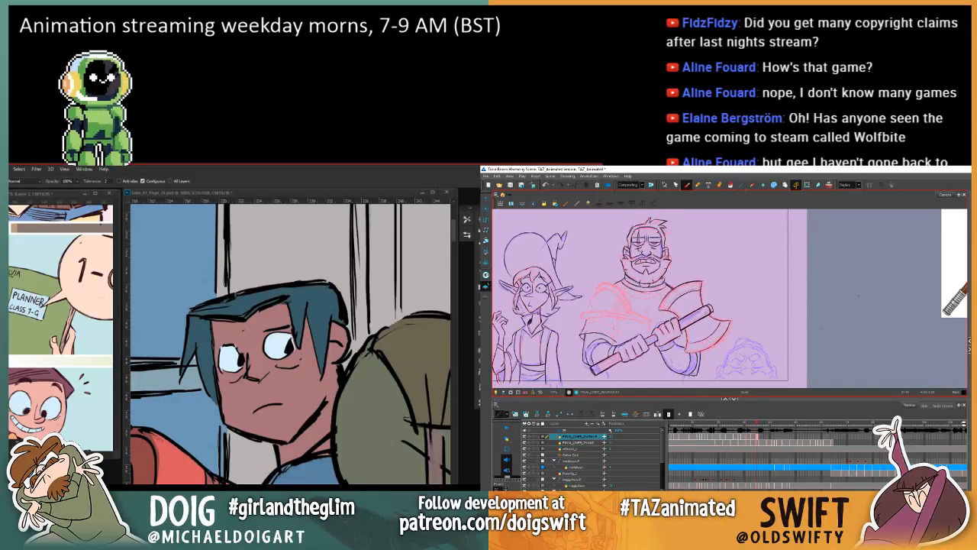
key("period")
key("period")
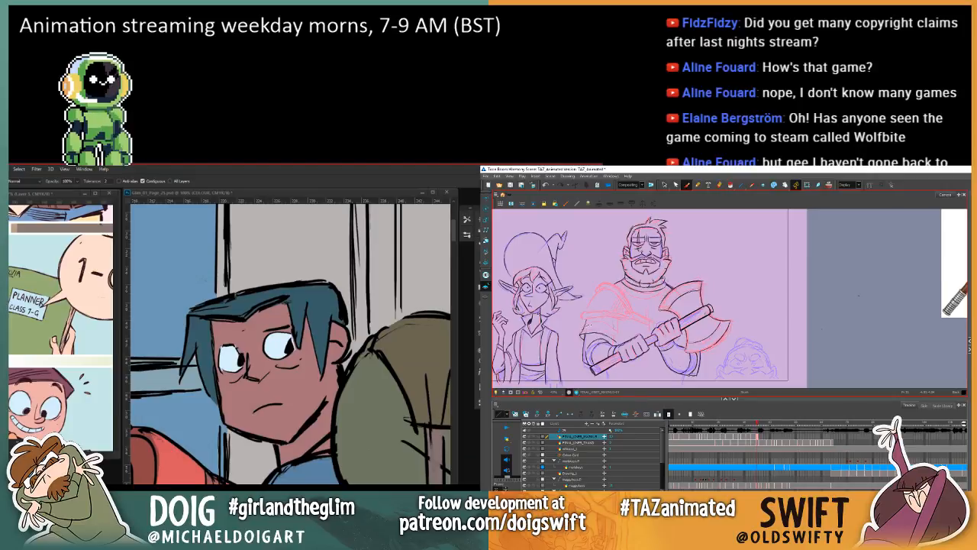
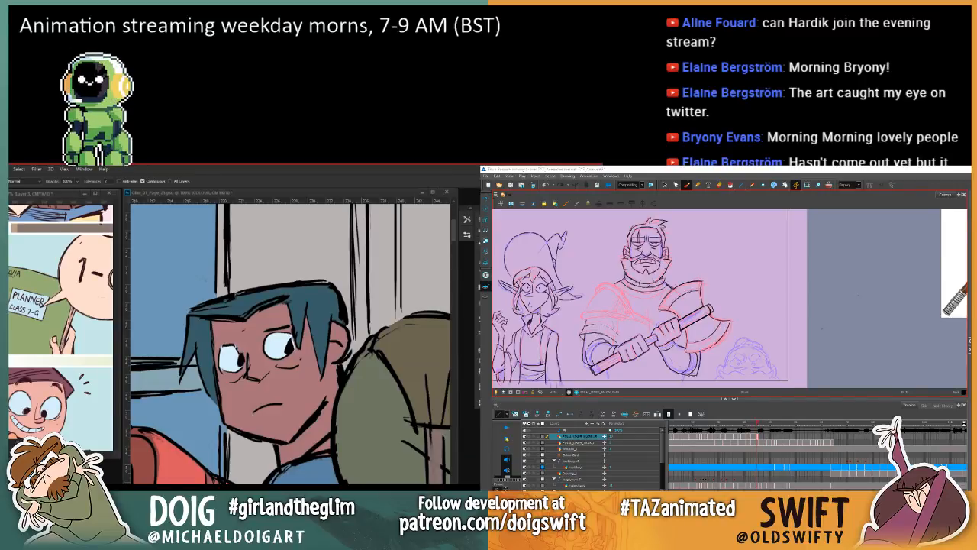
Step: Try a short vertical stroke on the closed-mouth warrior's chest above his hand and compare it with the previous frame
left_click(614, 320)
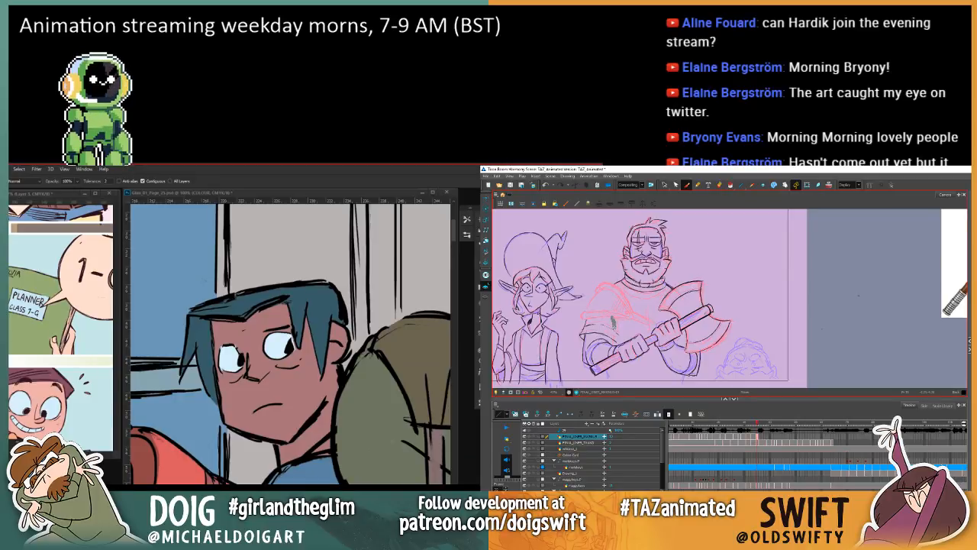
key("comma")
key("period")
key("comma")
key("period")
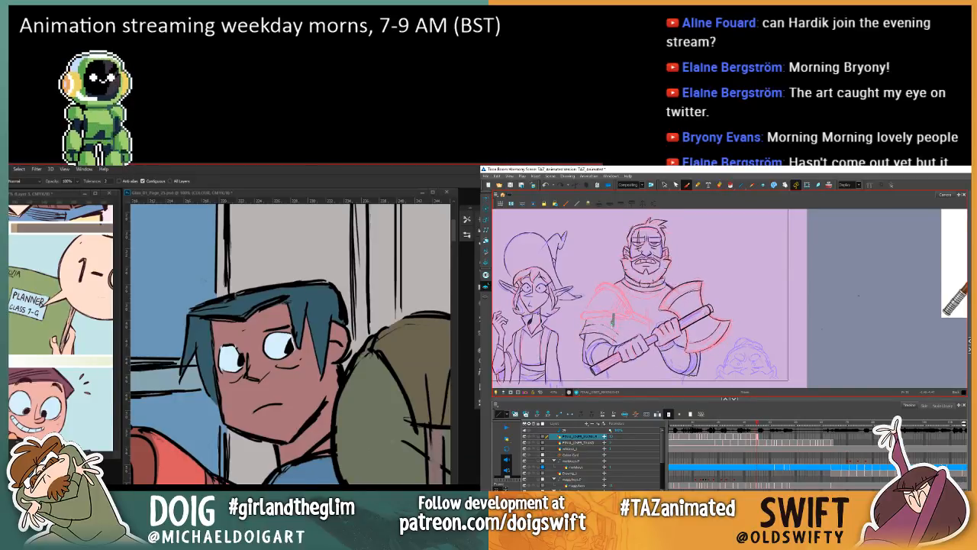
key("comma")
key("period")
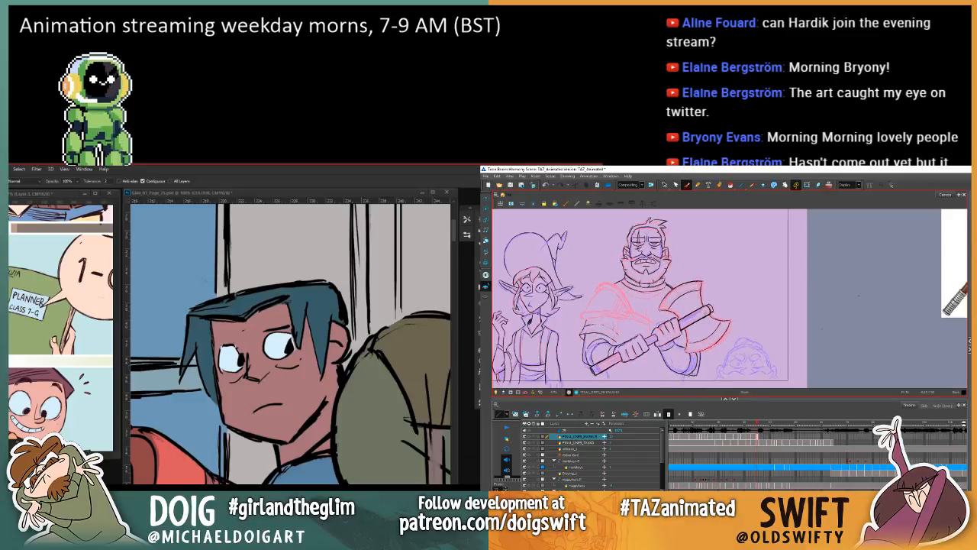
key("comma")
key("period")
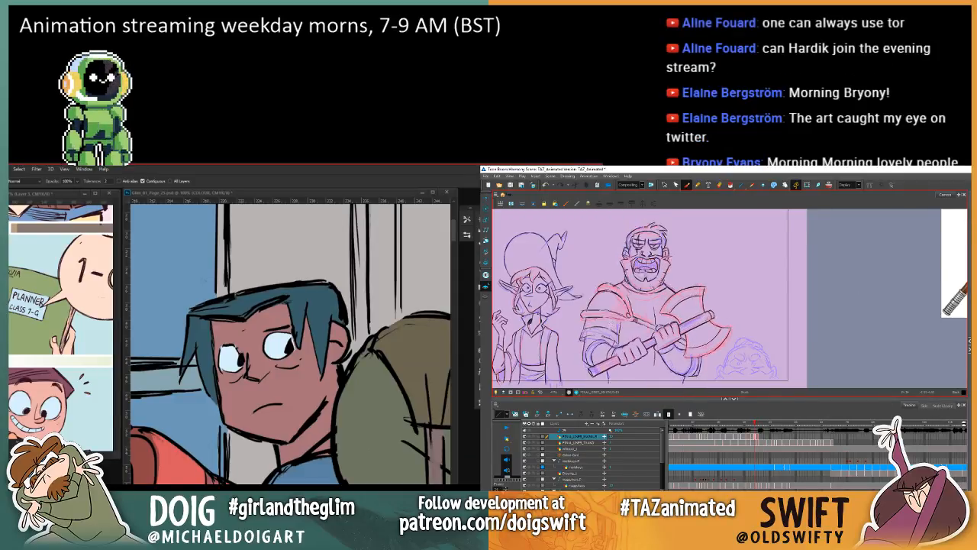
Step: Delete the short vertical strokes on the warrior's chest above his hand, checking the torso against the neighbouring frame
left_click(664, 185)
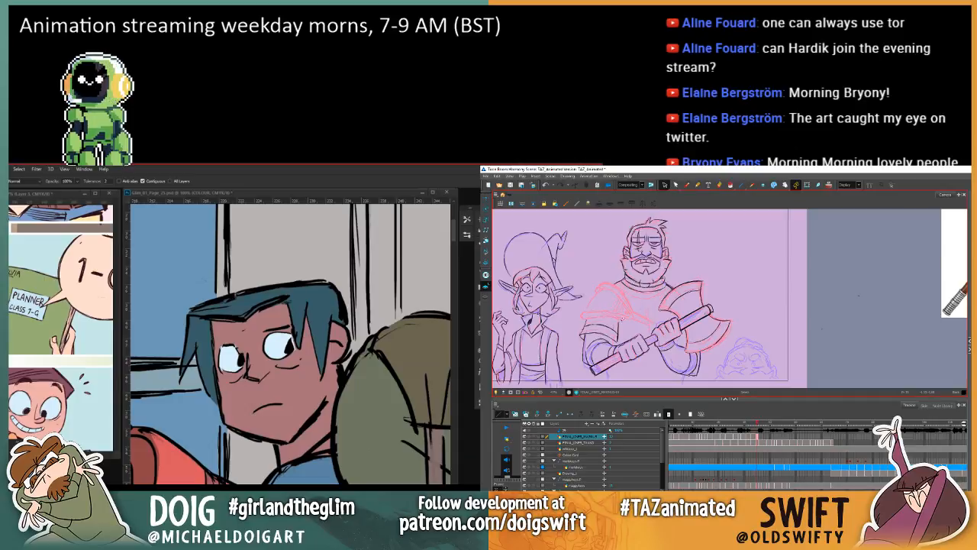
left_click(619, 335)
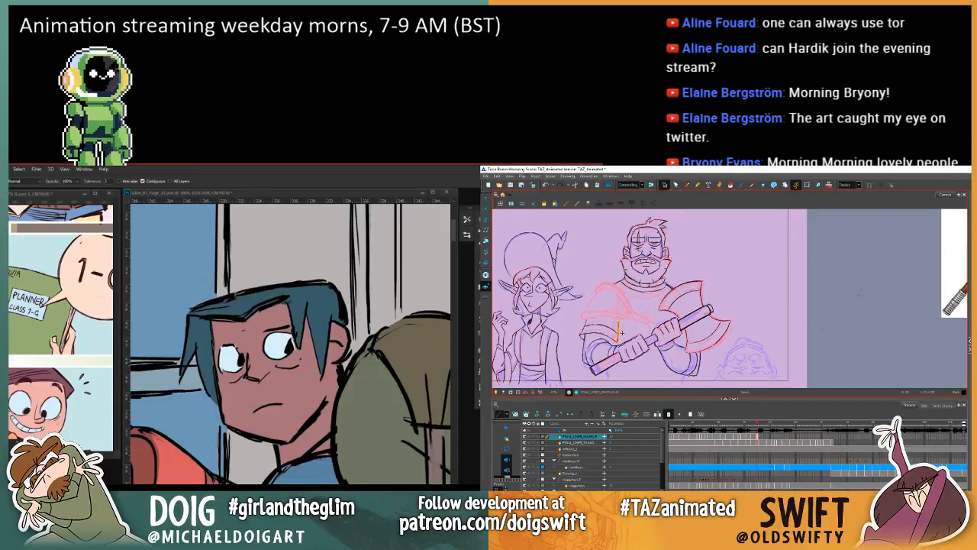
key("Delete")
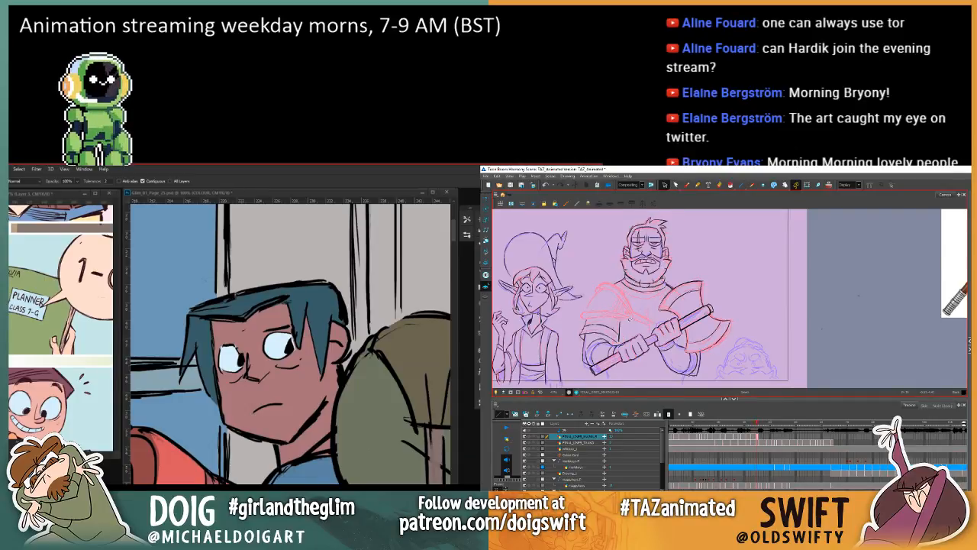
key("comma")
key("period")
left_click(622, 325)
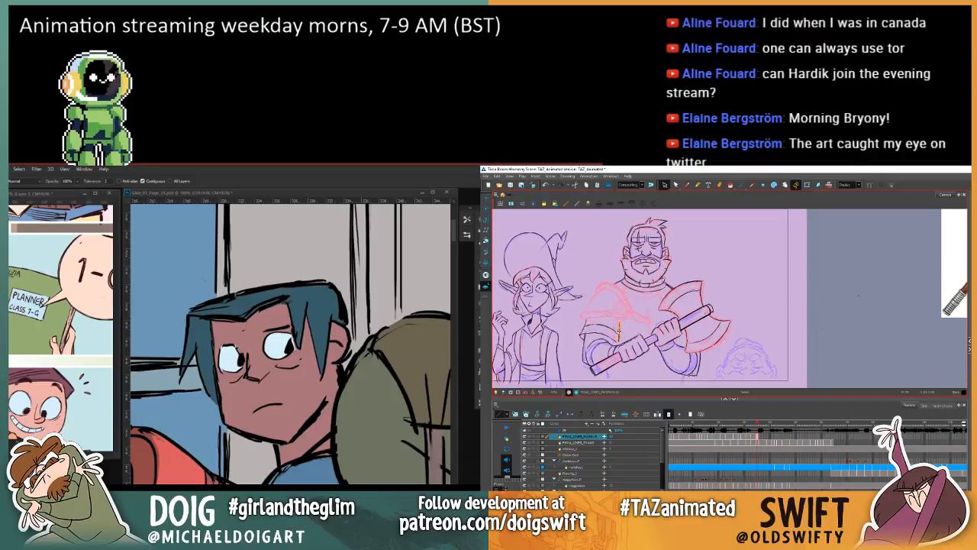
key("Delete")
key("period")
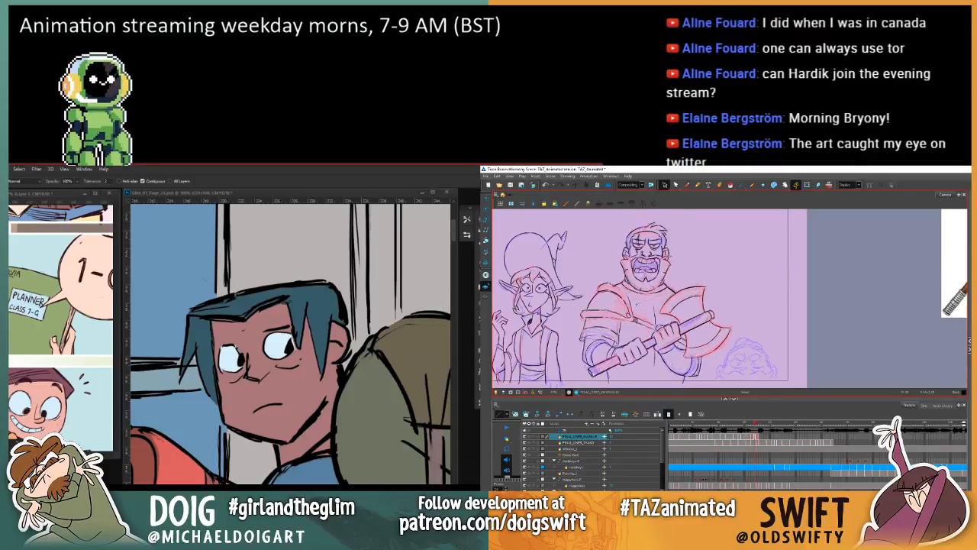
left_click(620, 321)
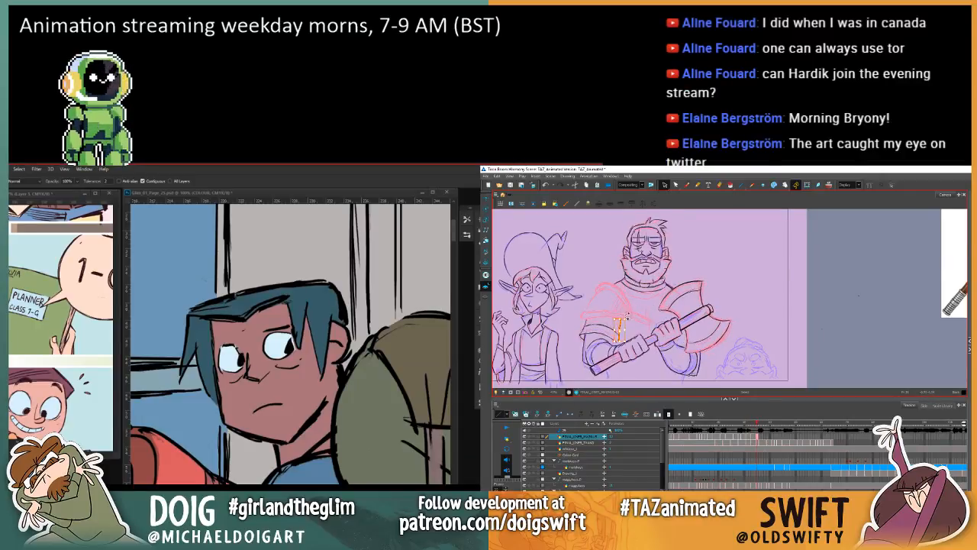
key("Delete")
key("comma")
key("period")
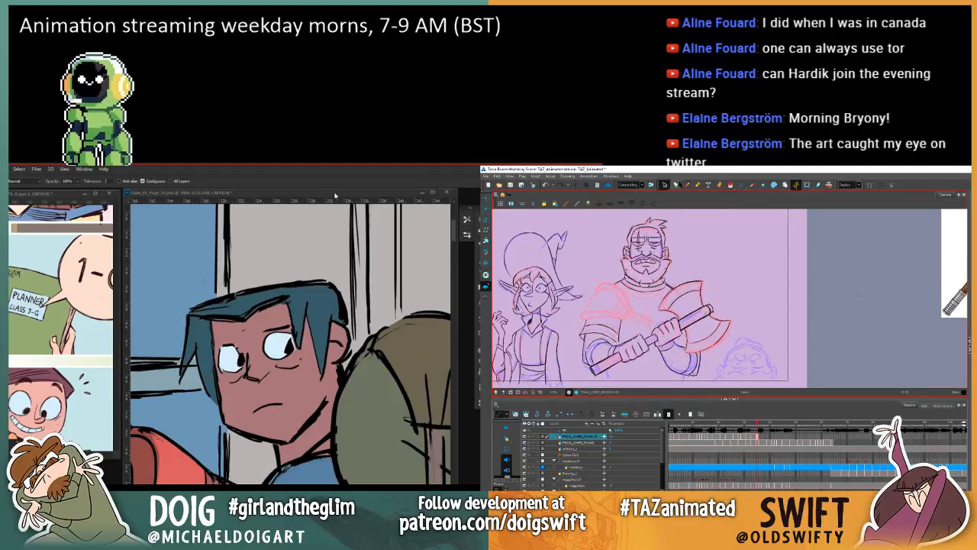
Step: Switch to Photoshop and review page 25 as a whole, then examine the girl, locker and corridor panels up close
key("ctrl+minus")
key("ctrl+minus")
key("ctrl+minus")
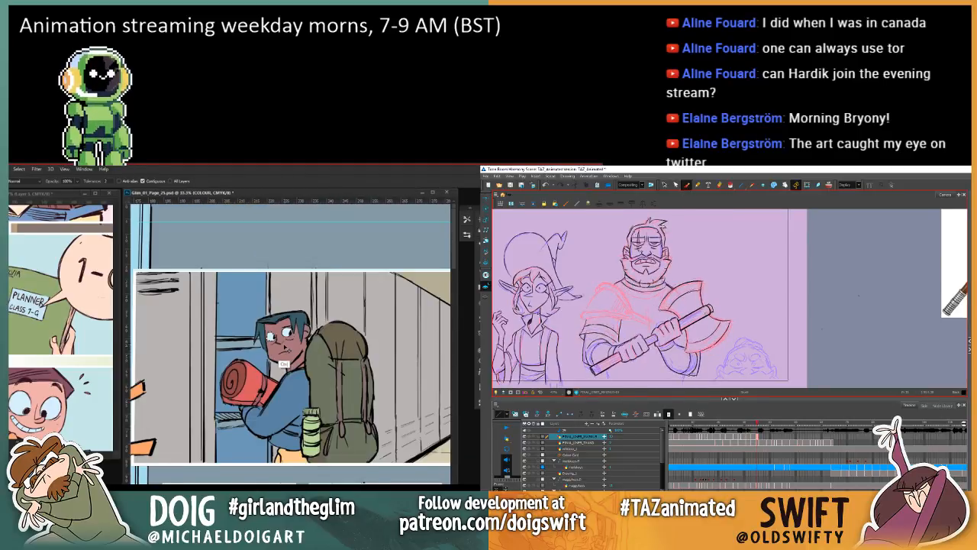
key("ctrl+minus")
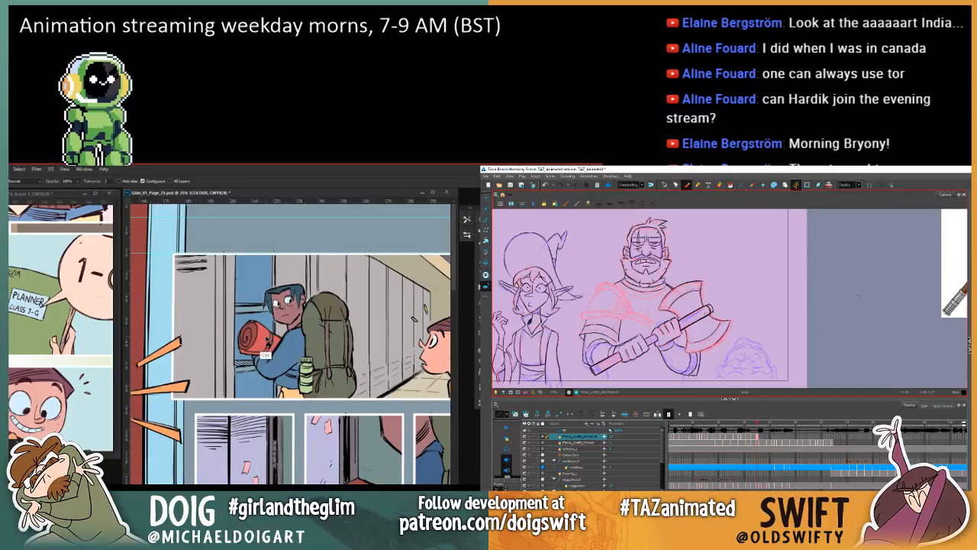
scroll(265, 353, "right", 3)
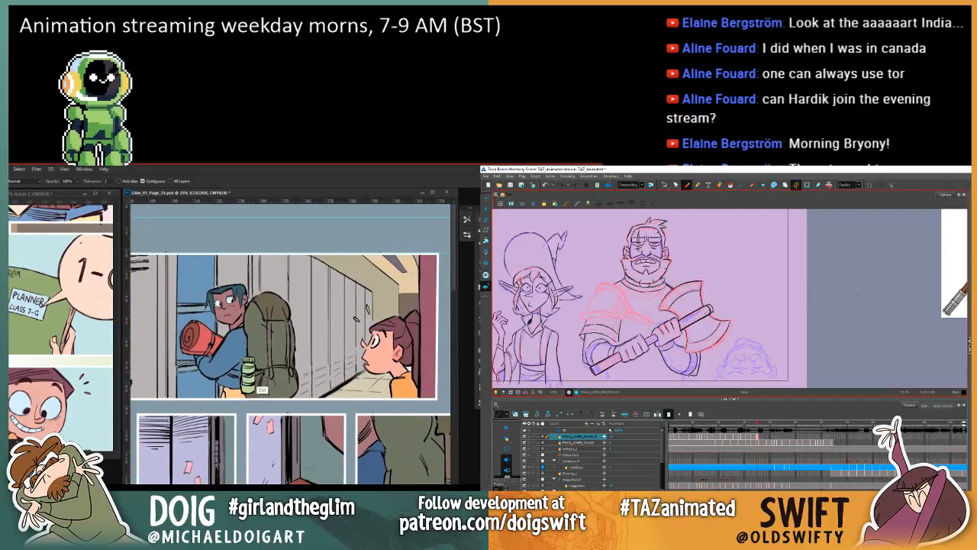
key("ctrl+minus")
key("ctrl+minus")
key("ctrl+minus")
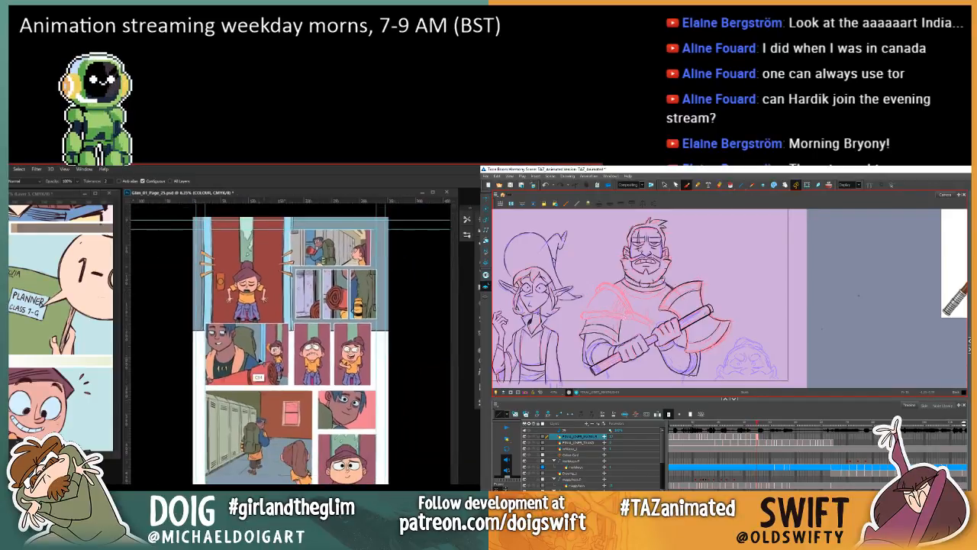
key("ctrl+plus")
key("ctrl+plus")
key("ctrl+plus")
key("ctrl+plus")
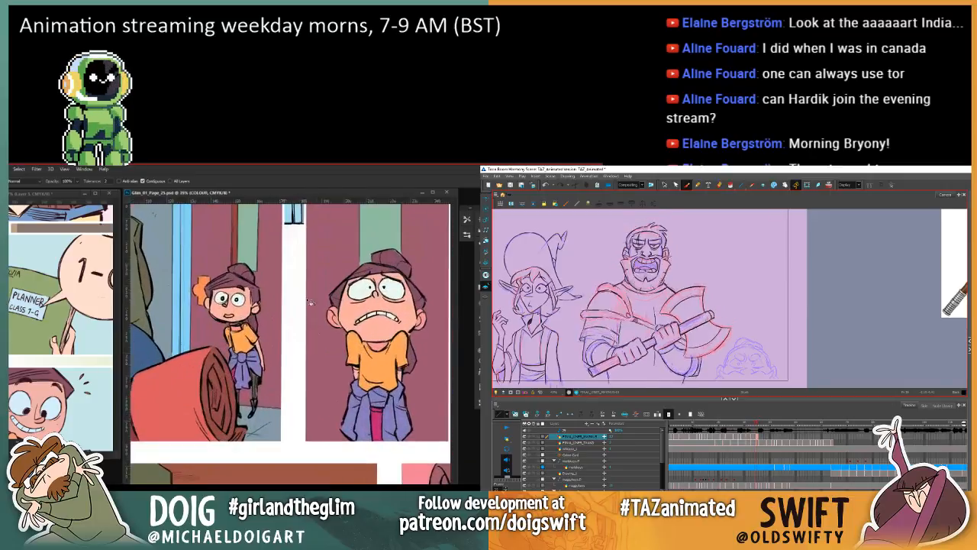
left_click_drag(341, 275, 248, 467)
left_click_drag(292, 354, 266, 349)
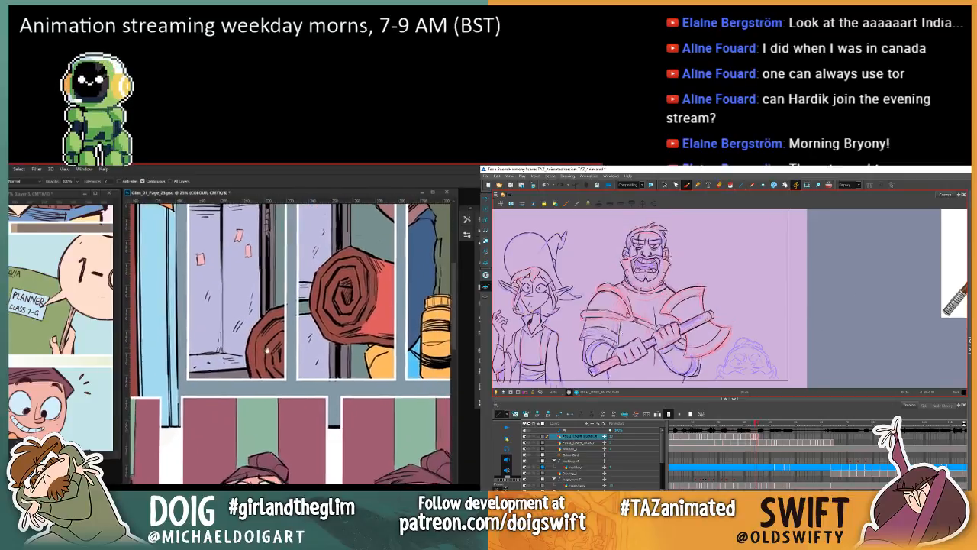
scroll(266, 350, "up", 5)
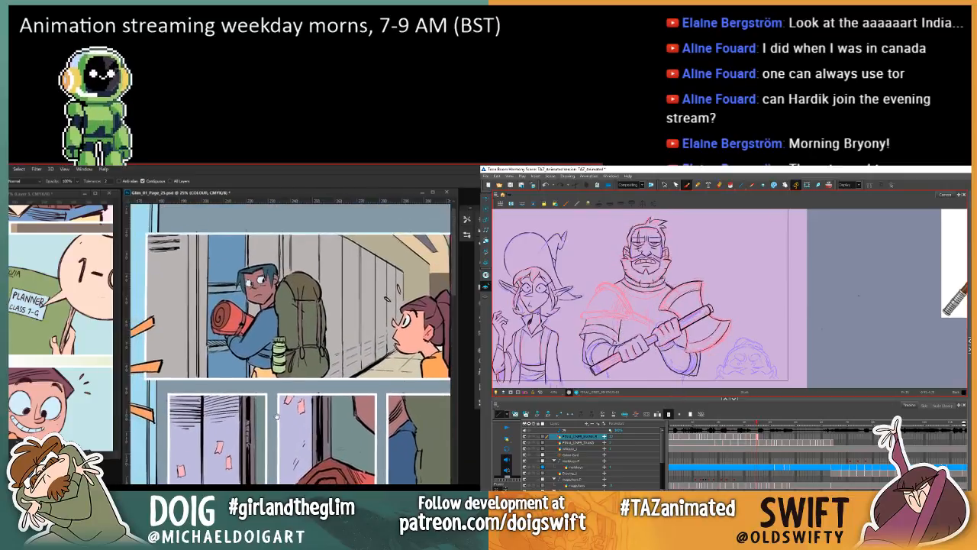
Step: Make a rectangular selection around the wide locker corridor panel on page 25
key("ctrl+minus")
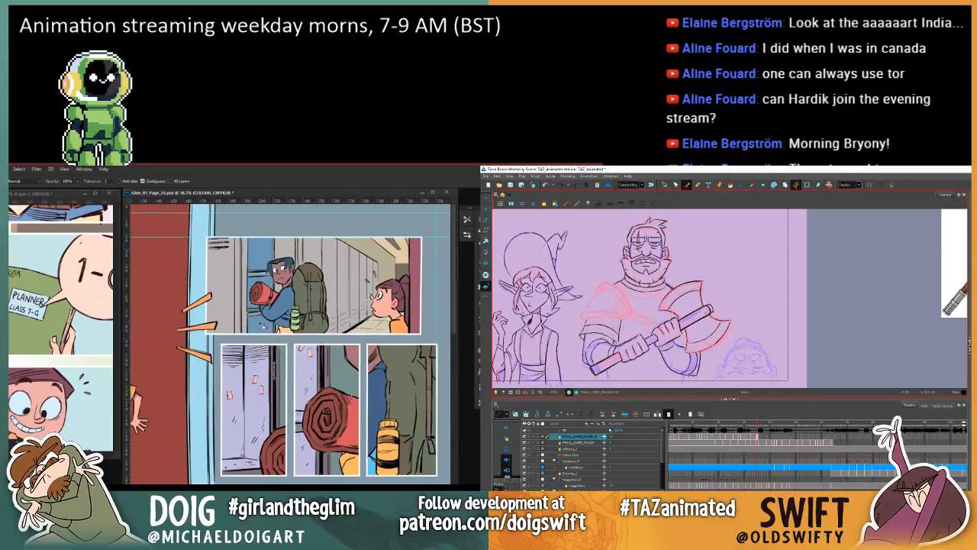
key("m")
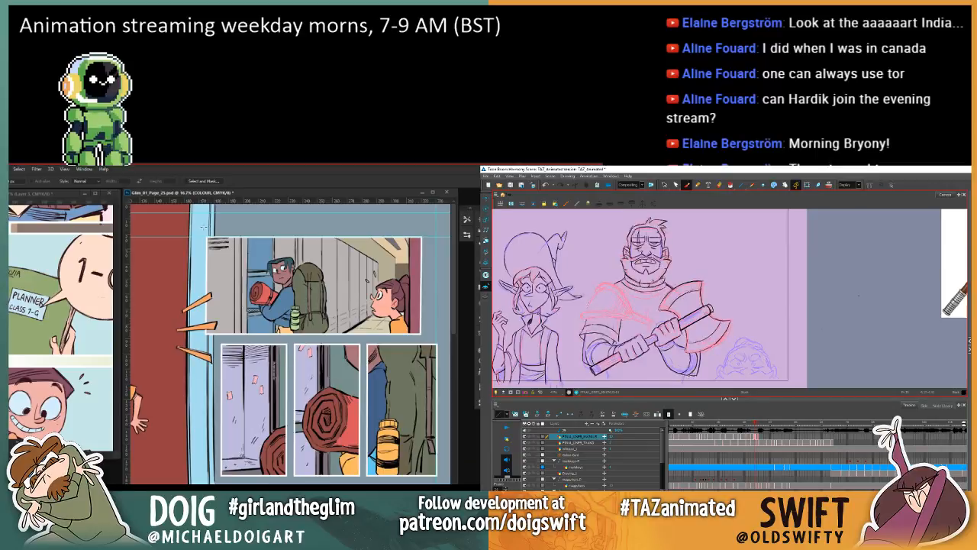
mouse_move(208, 234)
left_mouse_down()
mouse_move(382, 328)
mouse_move(424, 334)
left_mouse_up()
Step: In Harmony, copy the shoulder armour from the shouting warrior's frame and paste it into place on the following closed-mouth frame
left_click(663, 185)
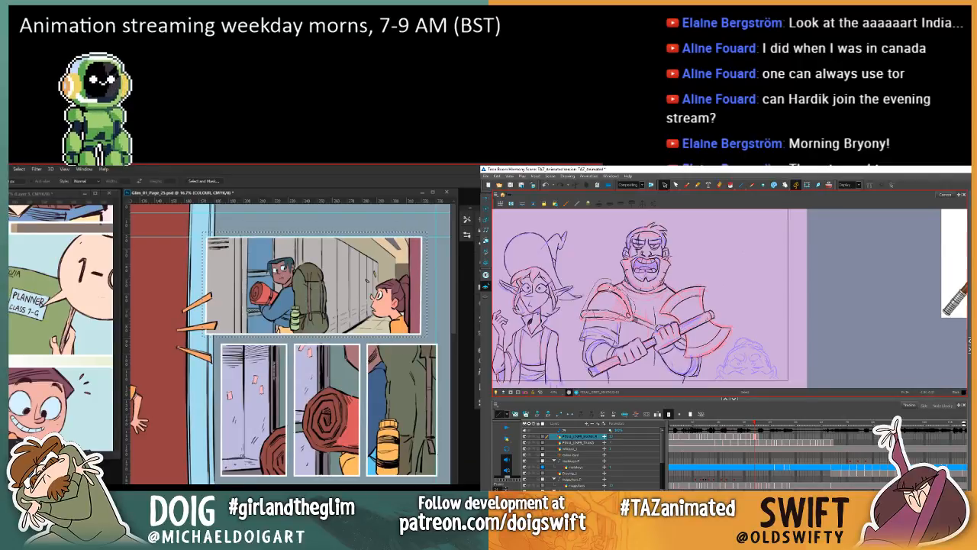
left_click(605, 284)
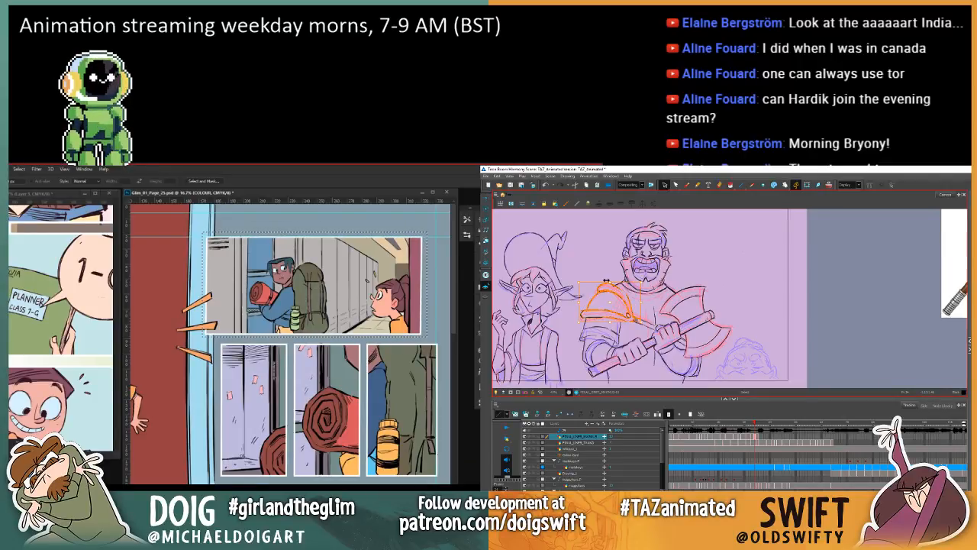
key("ctrl+c")
key("period")
key("ctrl+v")
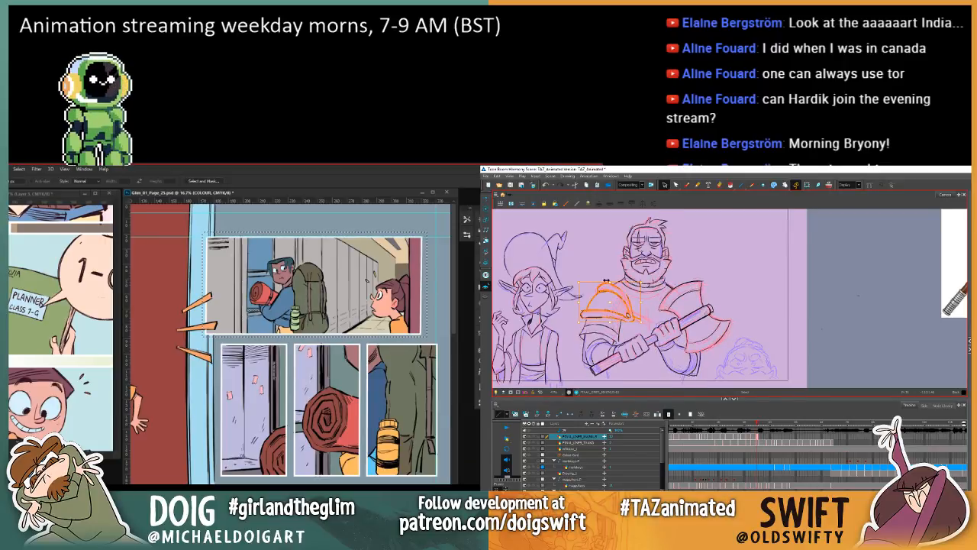
left_click_drag(643, 278, 645, 281)
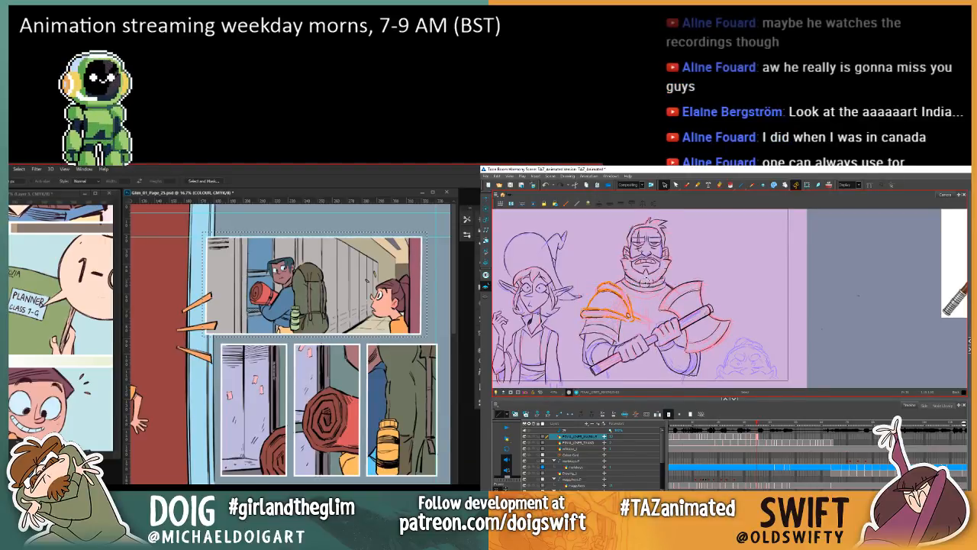
Step: Compare the pasted shoulder armour with the previous frame and nudge it slightly to line up with the torso
key("comma")
key("period")
key("comma")
key("period")
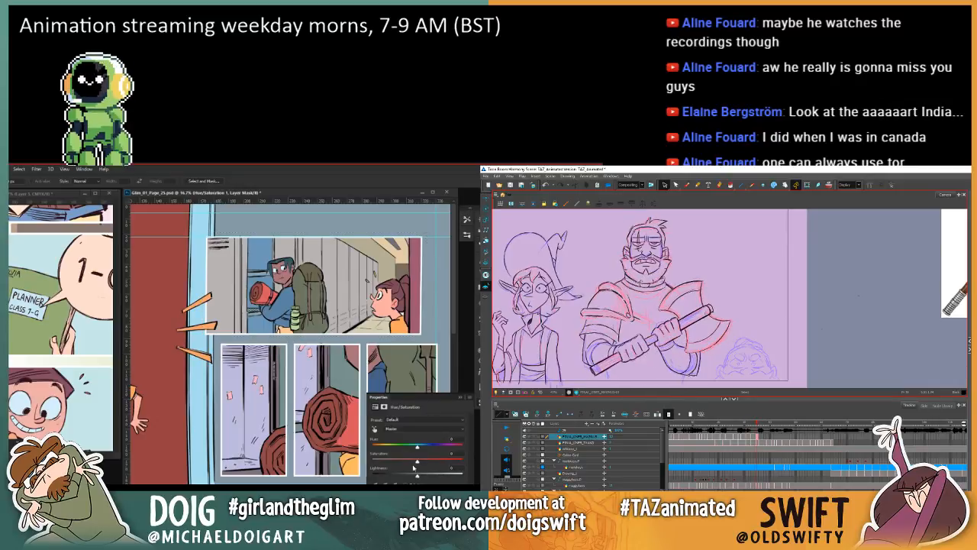
key("comma")
key("period")
mouse_move(631, 296)
left_mouse_down()
mouse_move(618, 283)
mouse_move(586, 297)
mouse_move(597, 316)
mouse_move(638, 319)
mouse_move(635, 299)
left_mouse_up()
Step: Colorize the corridor panel in Photoshop with Hue/Saturation at hue 177 and saturation 18, while refining the shoulder armour's placement in Harmony
left_click(405, 482)
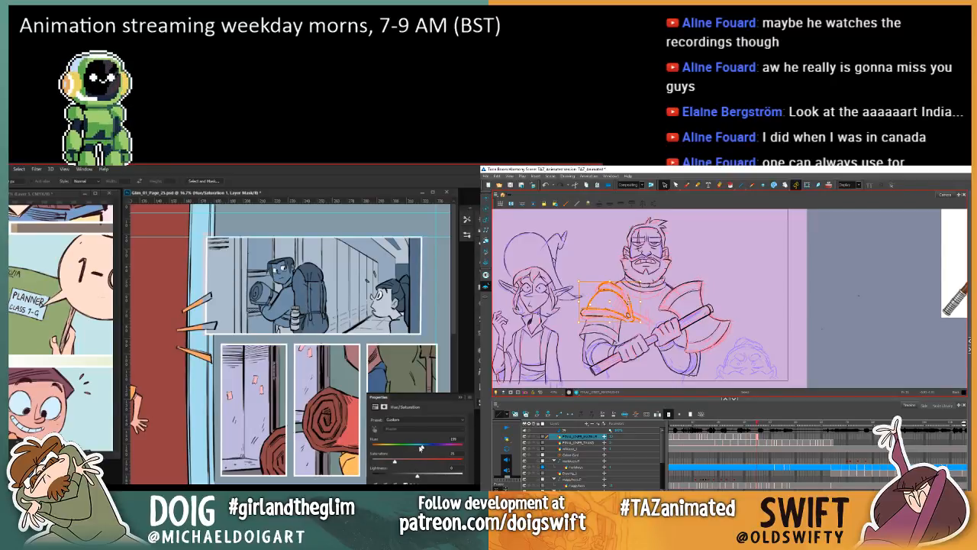
key("Escape")
left_click_drag(421, 447, 416, 448)
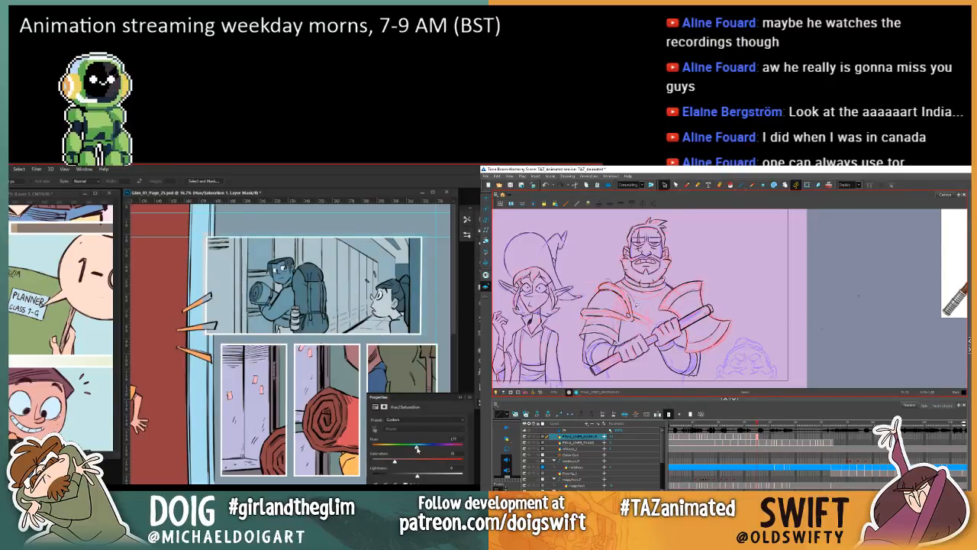
left_click_drag(625, 313, 586, 315)
left_click_drag(394, 462, 380, 464)
left_click_drag(586, 315, 596, 295)
left_click_drag(380, 464, 389, 466)
left_click_drag(598, 293, 600, 291)
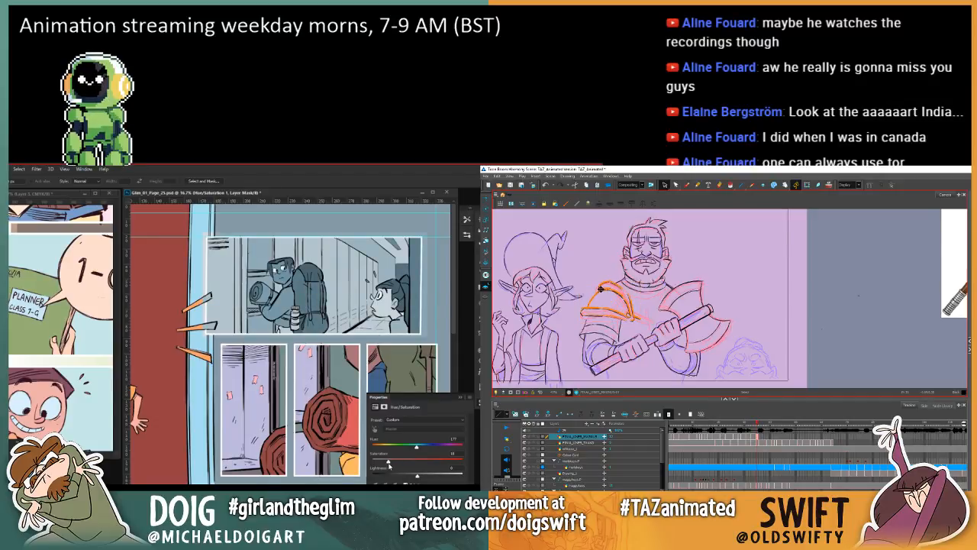
key("Escape")
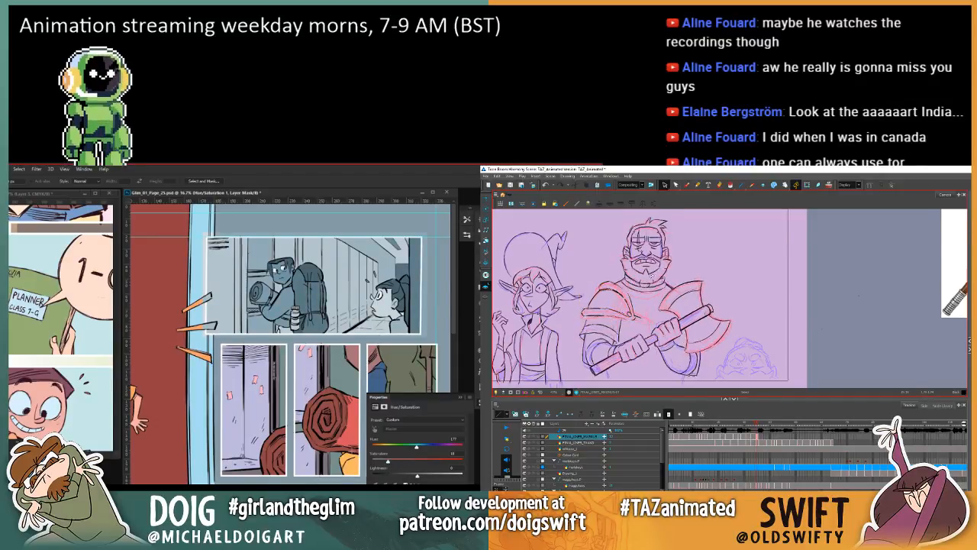
mouse_move(627, 288)
left_mouse_down()
mouse_move(607, 279)
mouse_move(583, 308)
mouse_move(641, 314)
left_mouse_up()
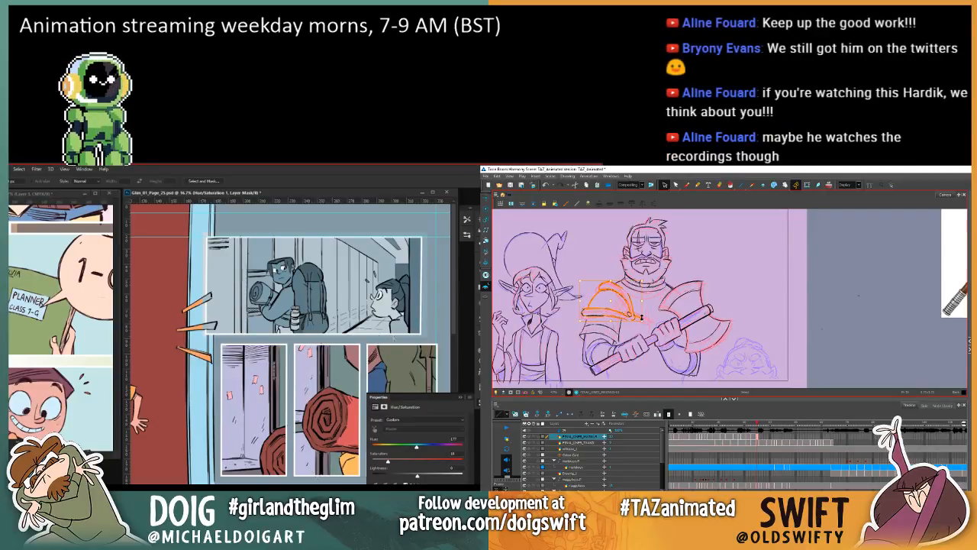
Step: Close the Hue/Saturation properties in Photoshop and soften the blue-grey tint over the corridor panel
left_click(460, 397)
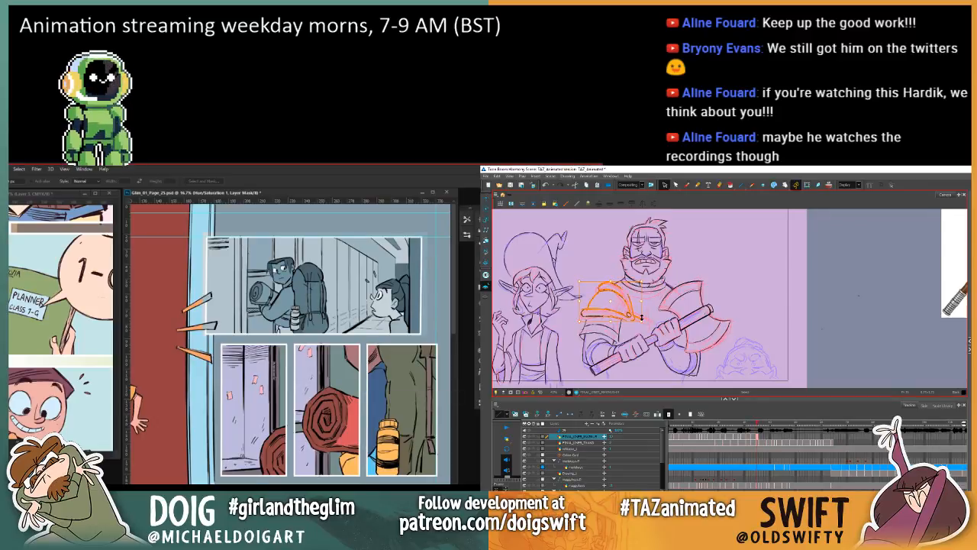
key("ctrl+comma")
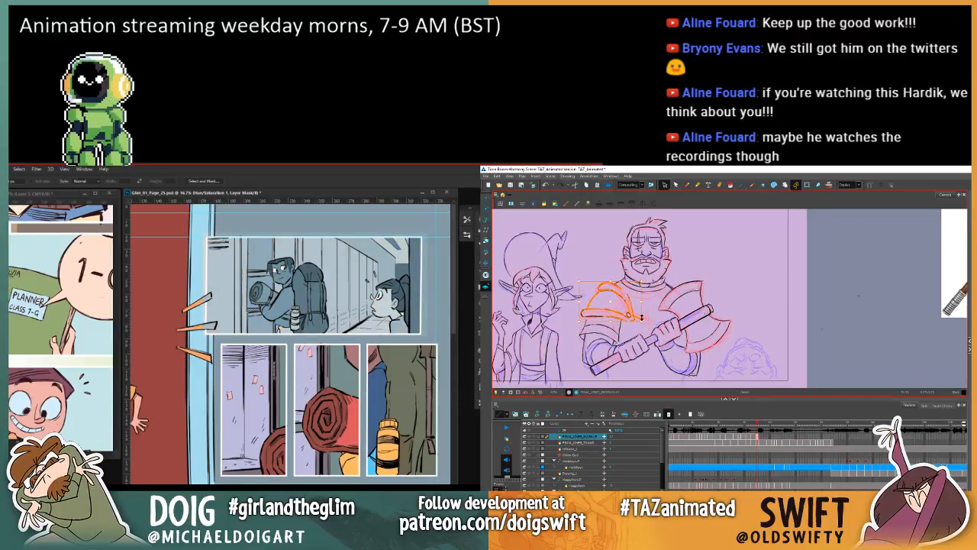
key("ctrl+comma")
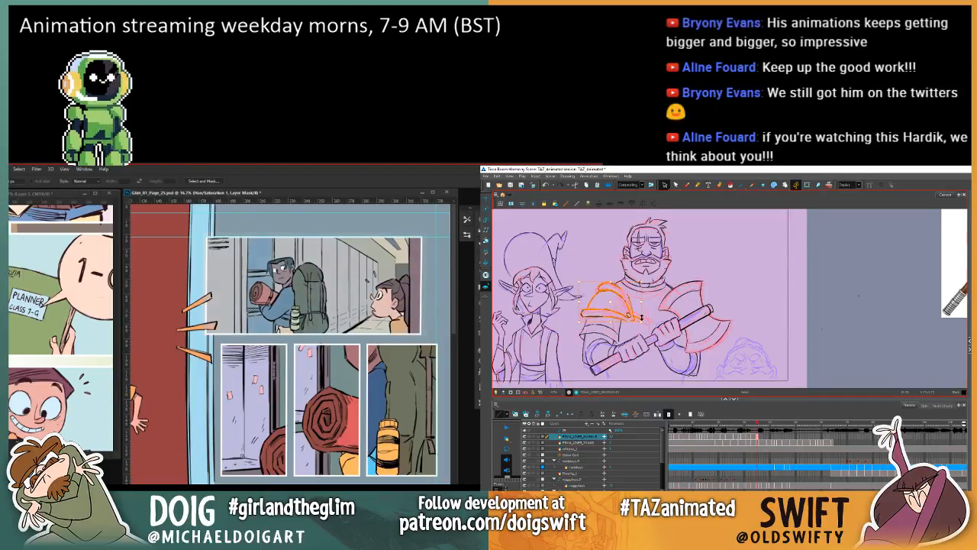
Step: Flip between the warrior's neighbouring frames in Harmony to check how the pasted shoulder armour lines up
key("comma")
key("period")
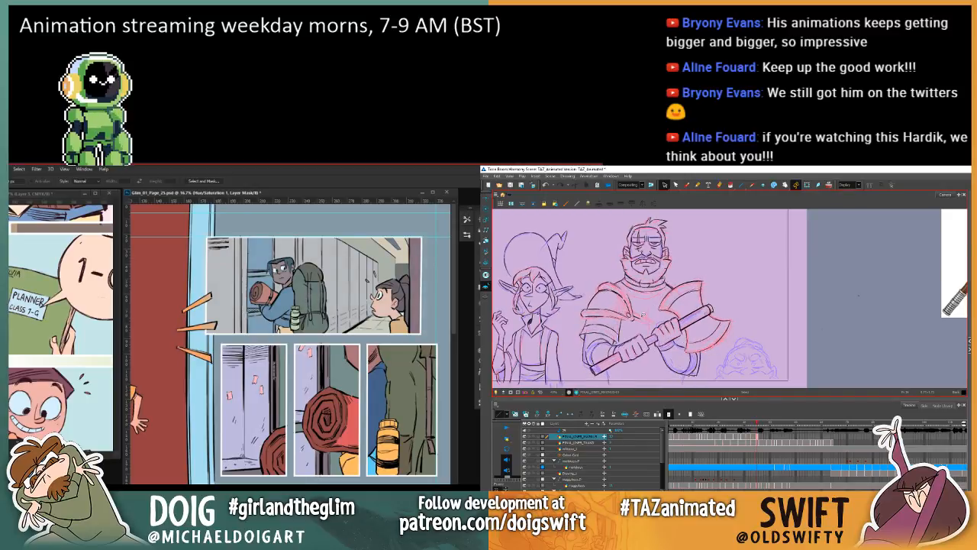
key("comma")
key("comma")
key("period")
key("period")
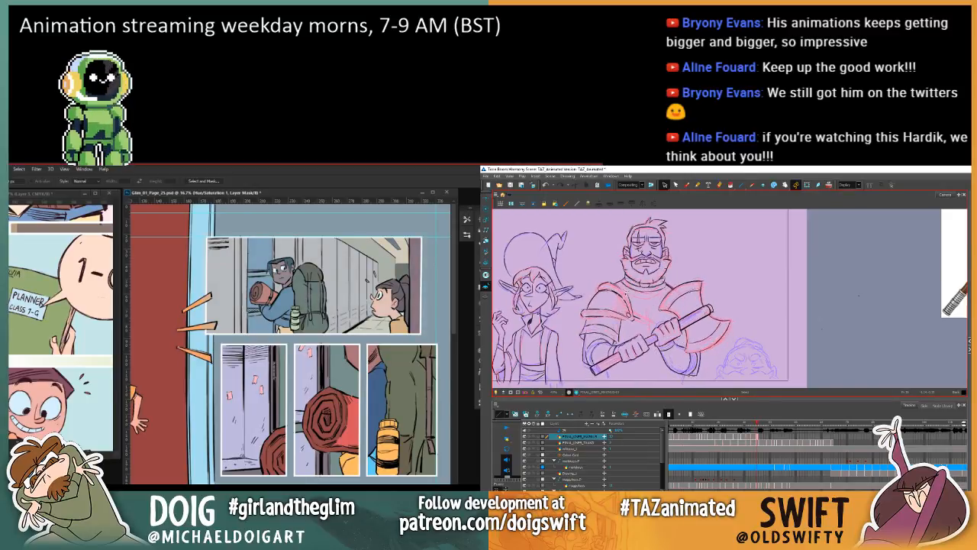
Step: Select and nudge the warrior's shoulder armour in Harmony, comparing its fit on the torso with the neighbouring drawings
mouse_move(617, 287)
left_mouse_down()
mouse_move(585, 308)
mouse_move(641, 314)
mouse_move(632, 293)
left_mouse_up()
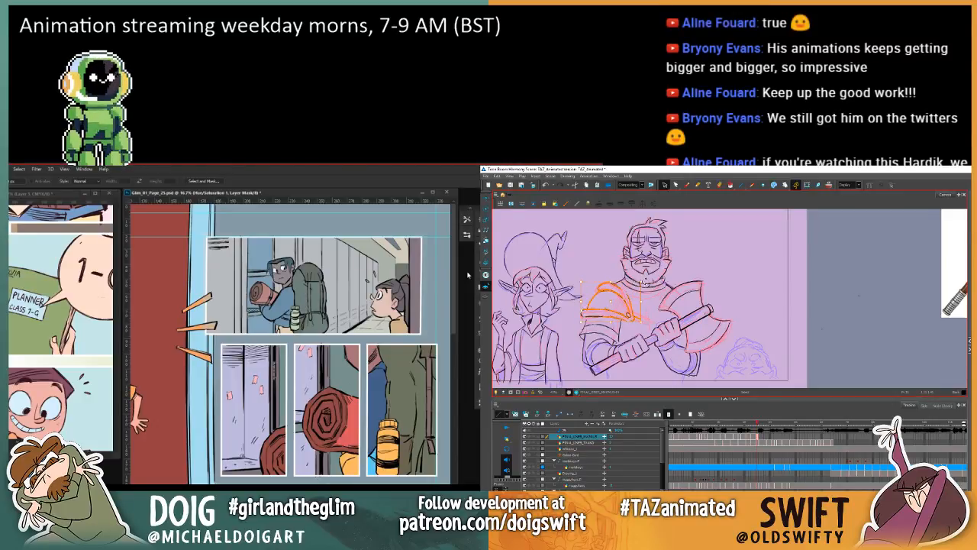
key("comma")
key("period")
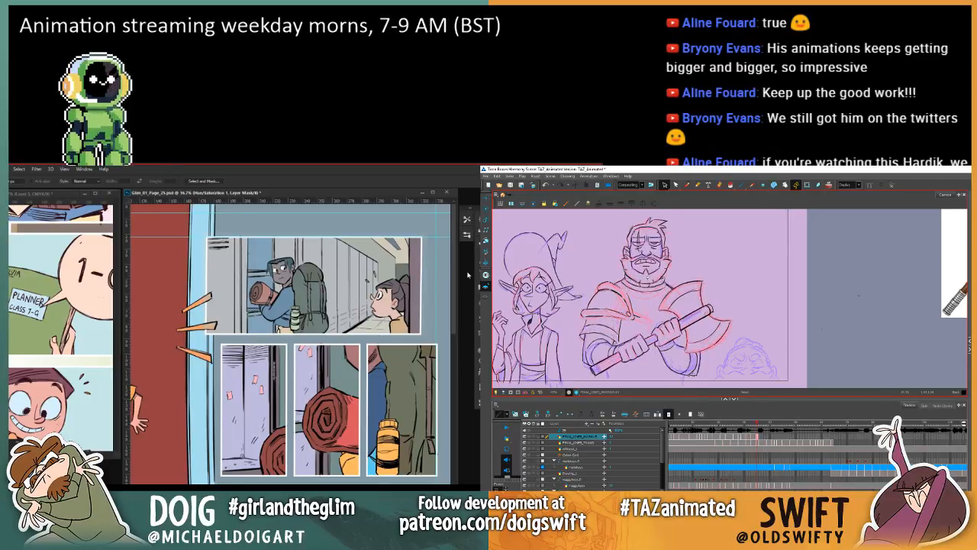
key("comma")
key("period")
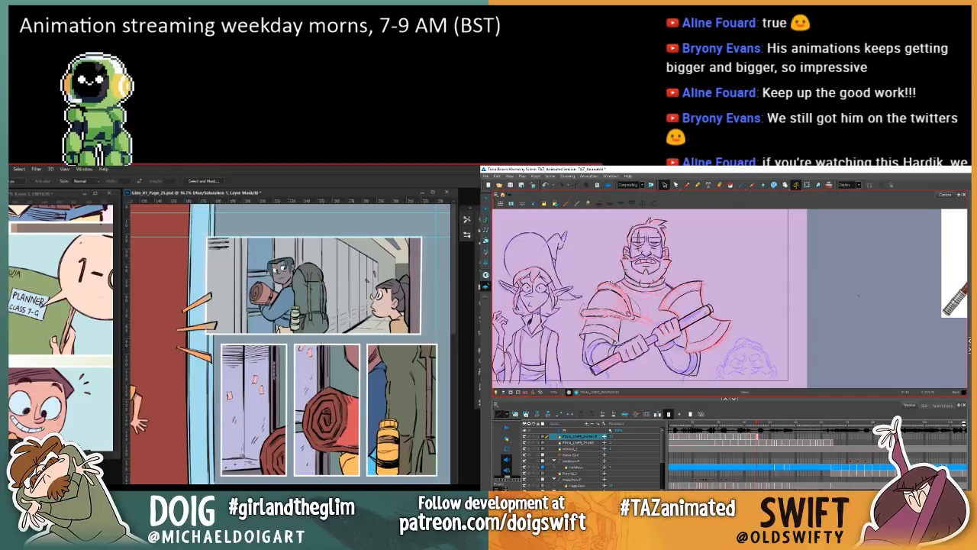
mouse_move(613, 284)
left_mouse_down()
mouse_move(611, 320)
mouse_move(589, 304)
left_mouse_up()
key("ctrl+comma")
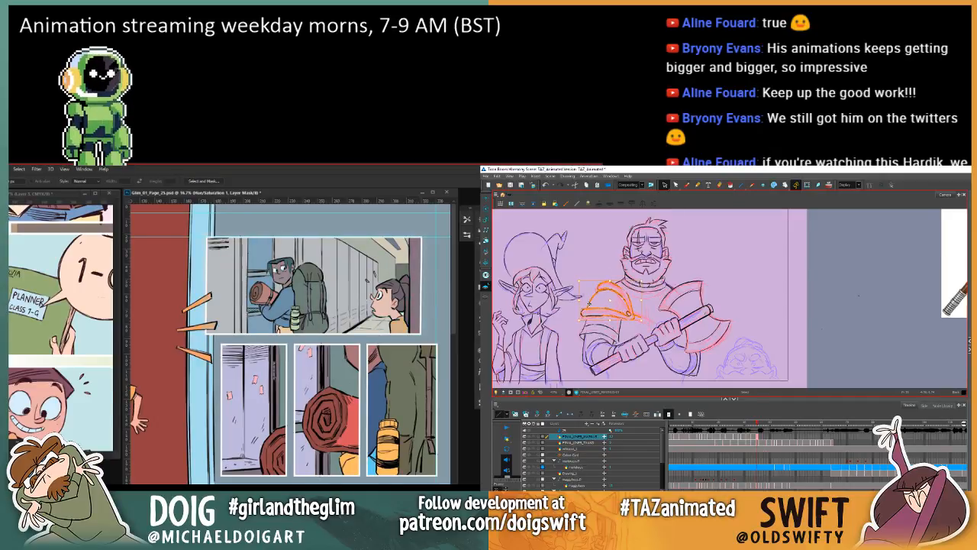
key("Delete")
key("f")
key("g")
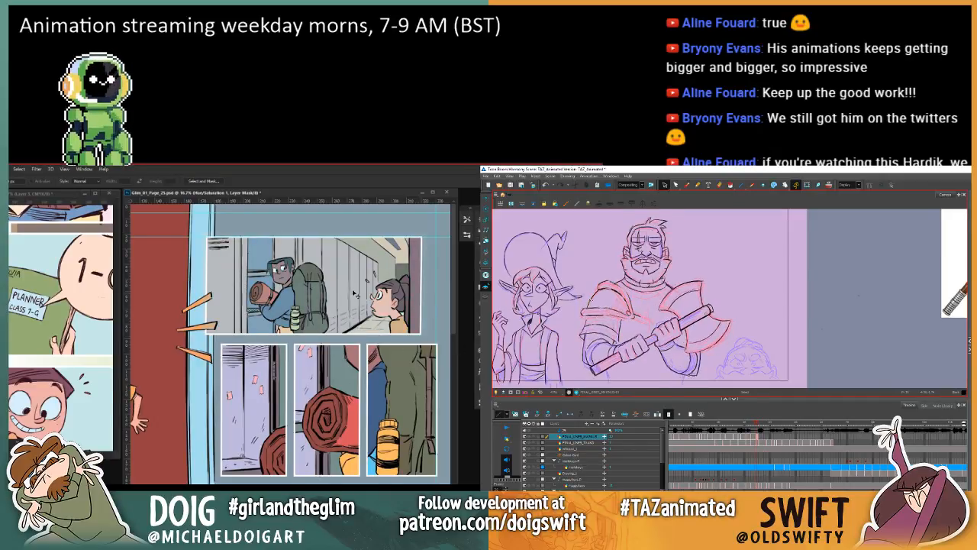
Step: Switch to the Brush in Harmony and check the shoulder armour's edge against the neighbouring drawings
key("ctrl+minus")
left_click(686, 184)
key("f")
key("g")
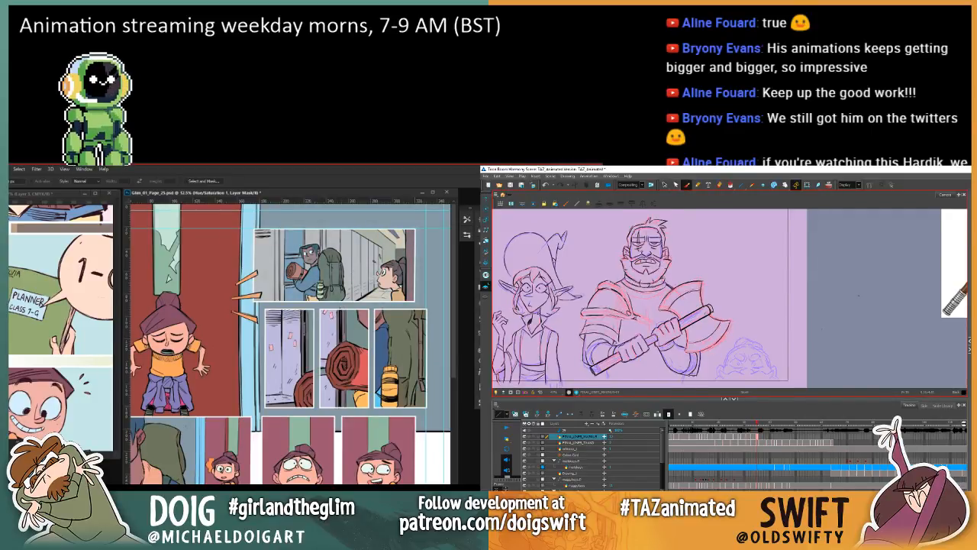
key("f")
key("g")
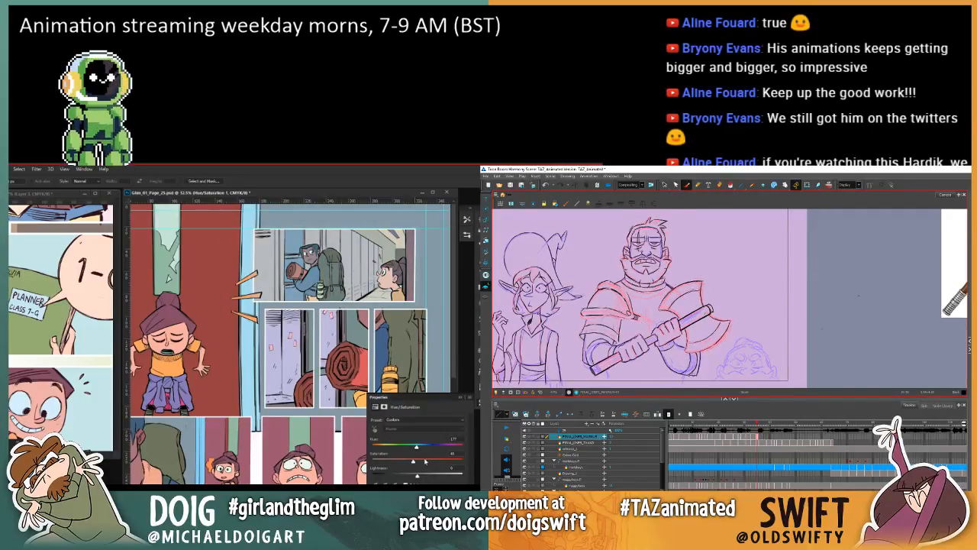
Step: Try a stronger, darker blue tint on Photoshop's corridor panel by raising Hue/Saturation's saturation and lowering its lightness
mouse_move(425, 461)
left_mouse_down()
mouse_move(457, 461)
mouse_move(408, 477)
left_mouse_up()
key("g")
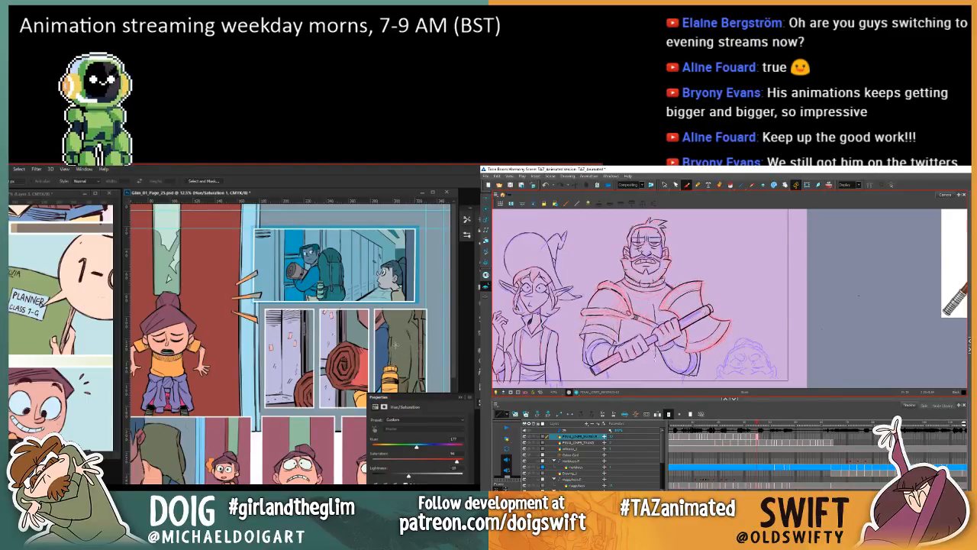
left_click_drag(457, 463, 437, 469)
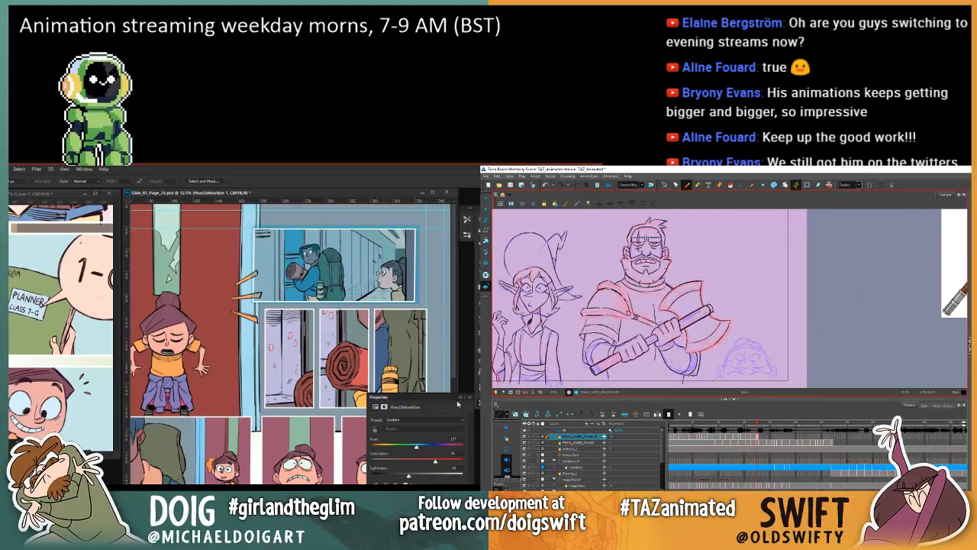
left_click(458, 403)
Step: Sample colours around the girl in the corridor panel with the Eyedropper, comparing the tinted and untinted versions
key("i")
left_click(396, 295)
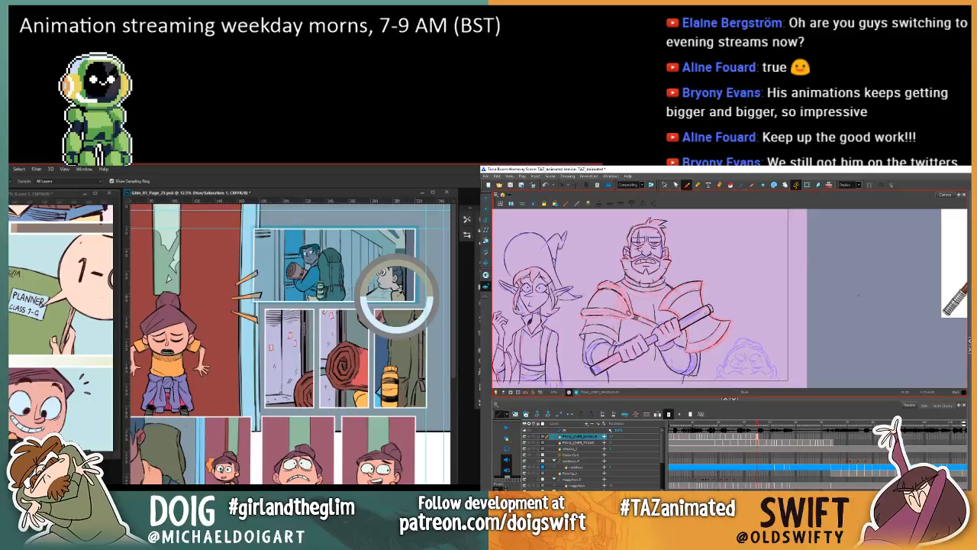
mouse_move(396, 296)
left_mouse_down()
mouse_move(385, 279)
mouse_move(395, 300)
mouse_move(391, 291)
left_mouse_up()
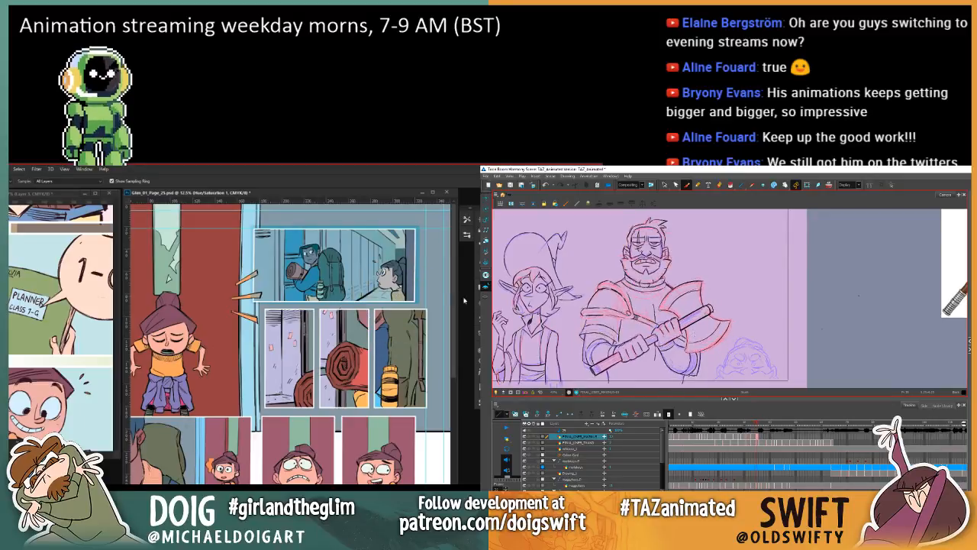
key("ctrl+z")
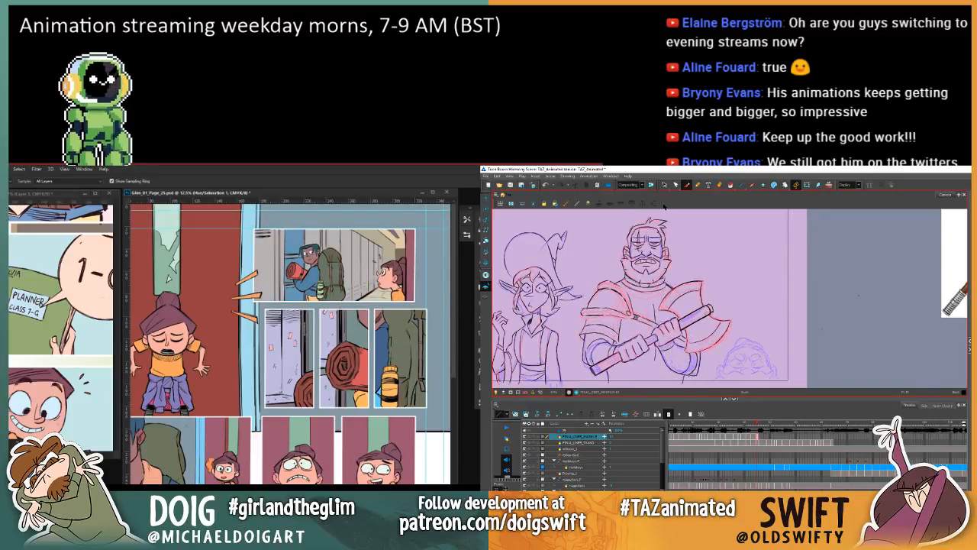
key("ctrl+z")
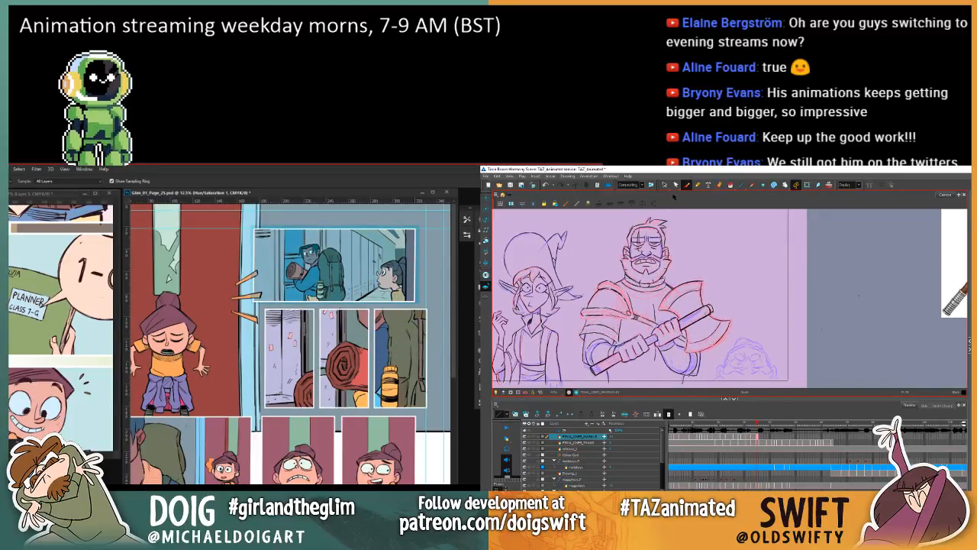
key("ctrl+z")
left_click(391, 283)
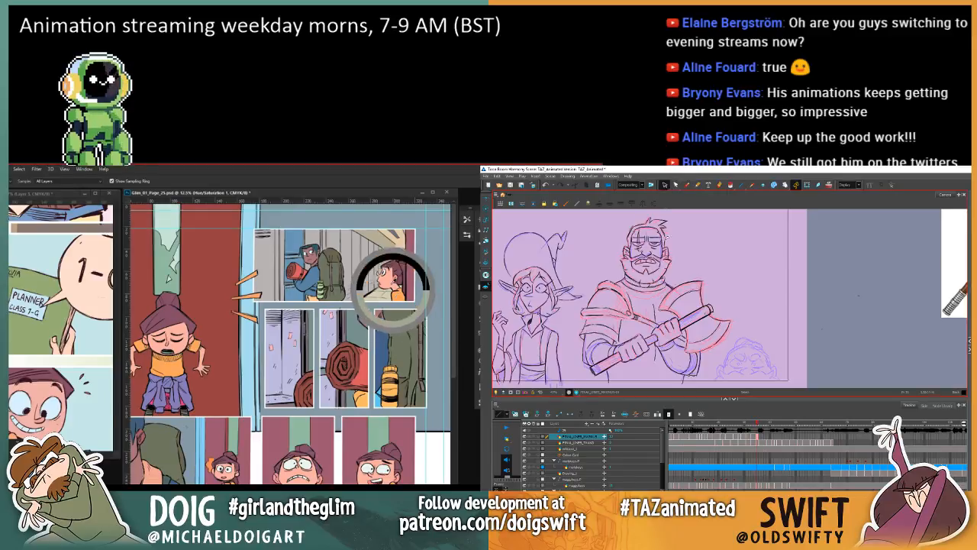
left_click_drag(393, 290, 386, 282)
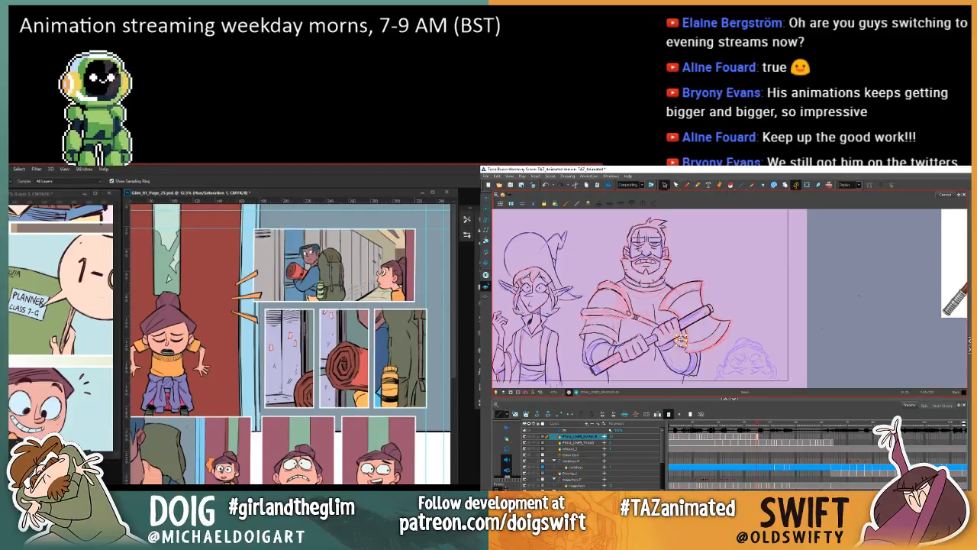
key("ctrl+z")
left_click(395, 294)
Step: Flip between the warrior's shouting and closed-mouth drawings in Harmony to compare his shoulder armour and axe
key("comma")
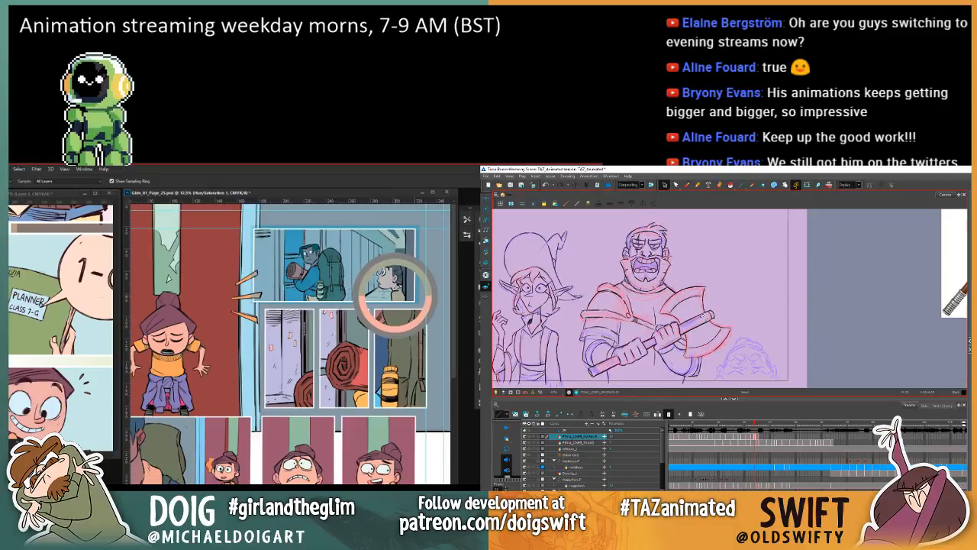
key("period")
left_click(384, 278)
key("period")
key("comma")
key("period")
key("comma")
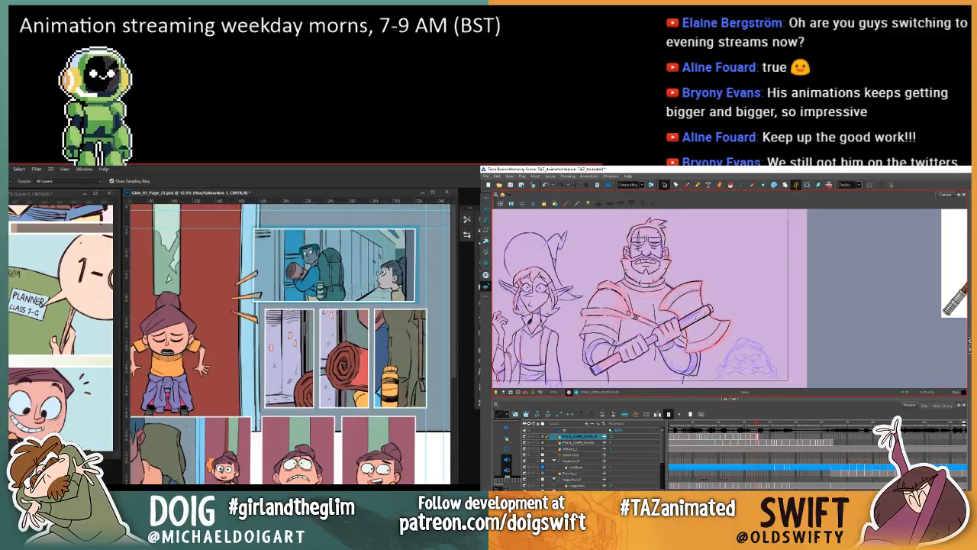
key("comma")
key("period")
Step: Return to the Brush in Harmony and check the warrior's chest strap and armour against the previous drawing
key("ctrl+z")
left_click(686, 185)
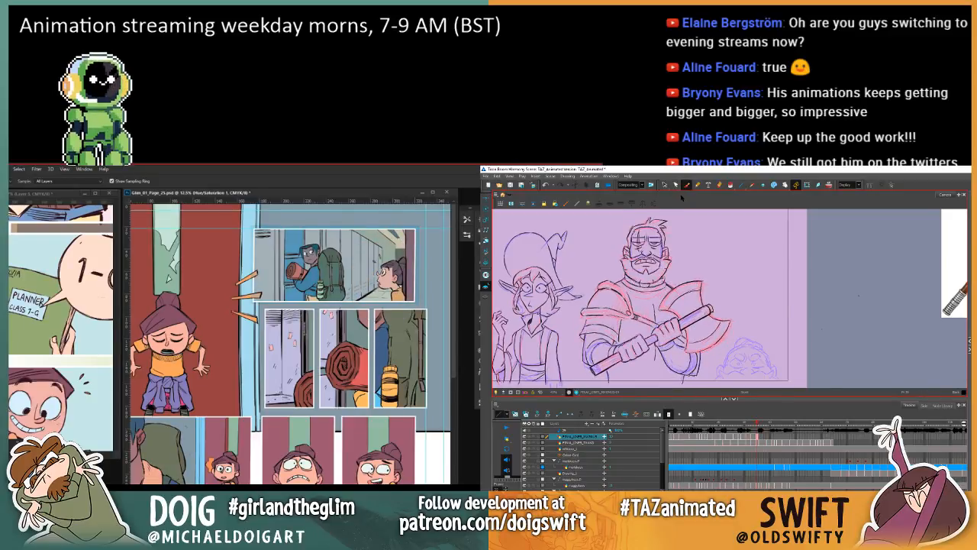
key("comma")
left_click(395, 296)
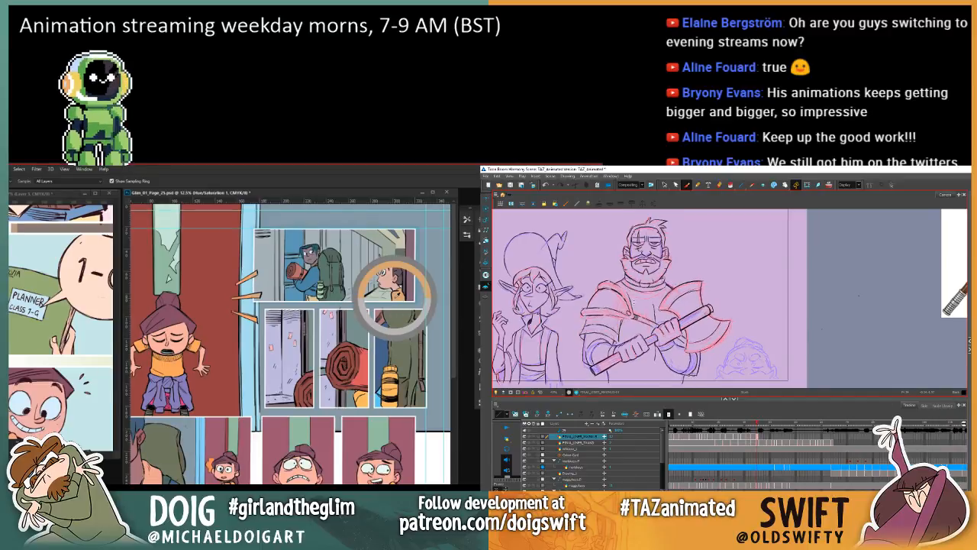
key("period")
key("comma")
key("period")
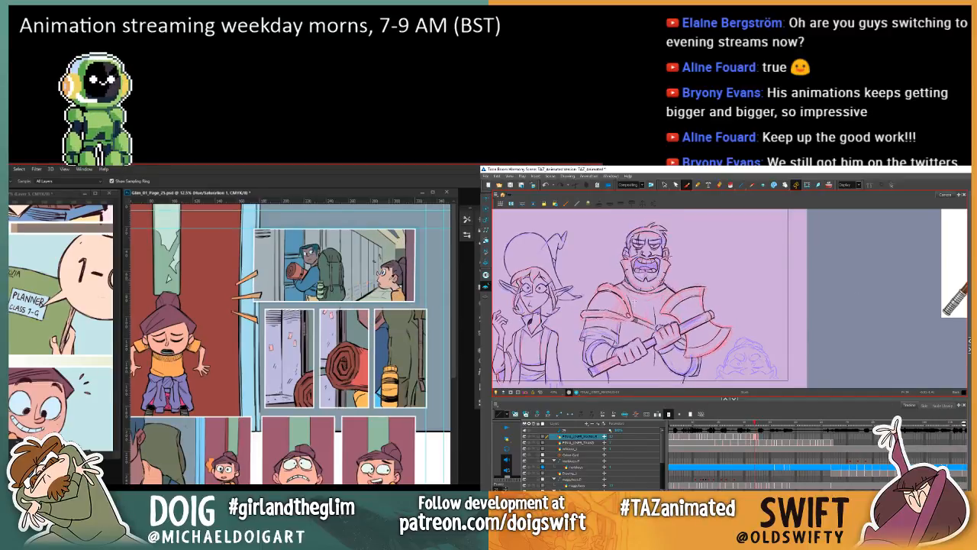
key("comma")
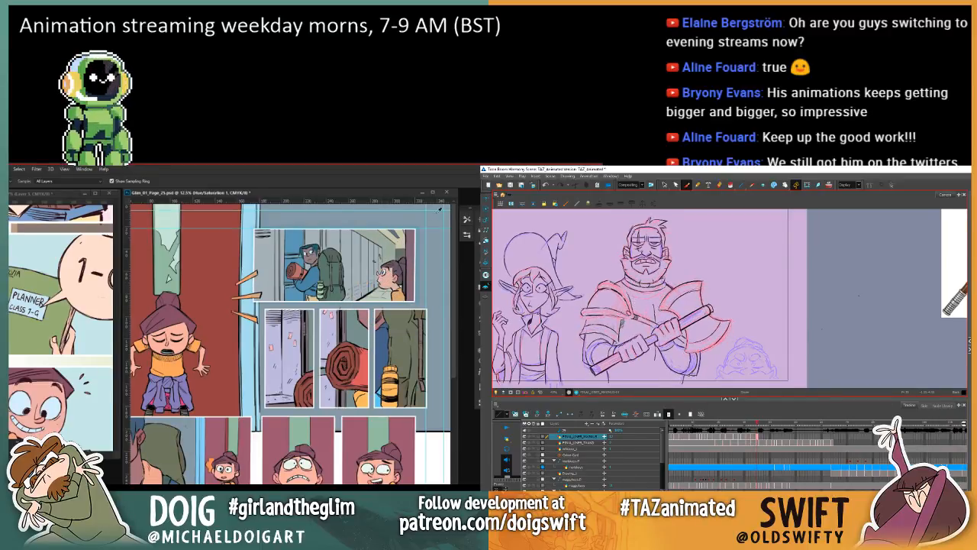
key("period")
key("comma")
key("period")
key("comma")
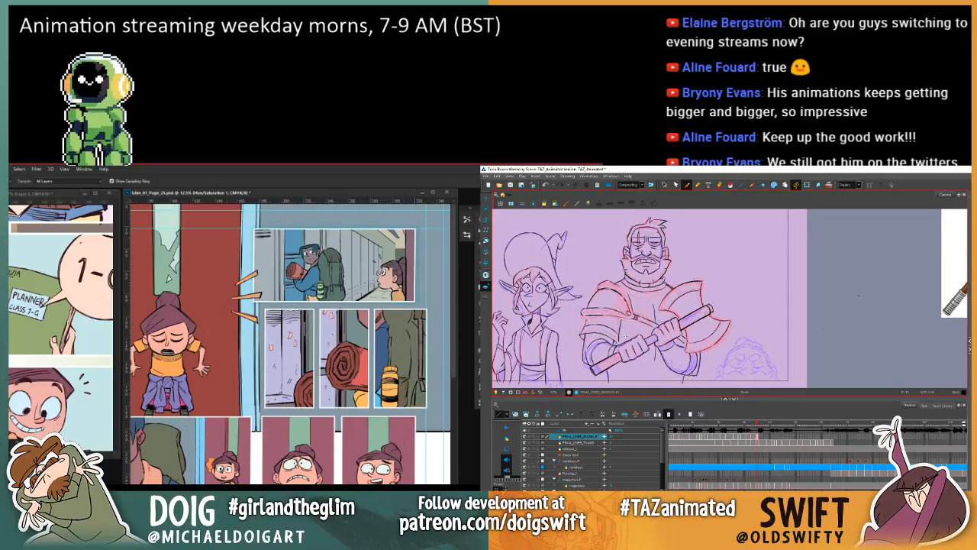
Step: Advance to the warrior's next rough drawing in Harmony and compare it with the cleaned-up drawing before it
left_click_drag(693, 303, 678, 315)
key("period")
key("comma")
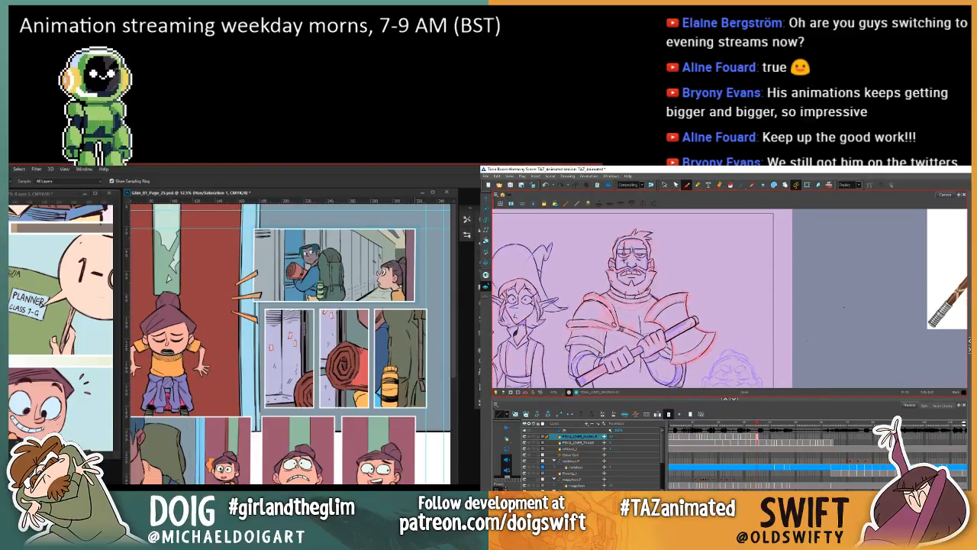
key("period")
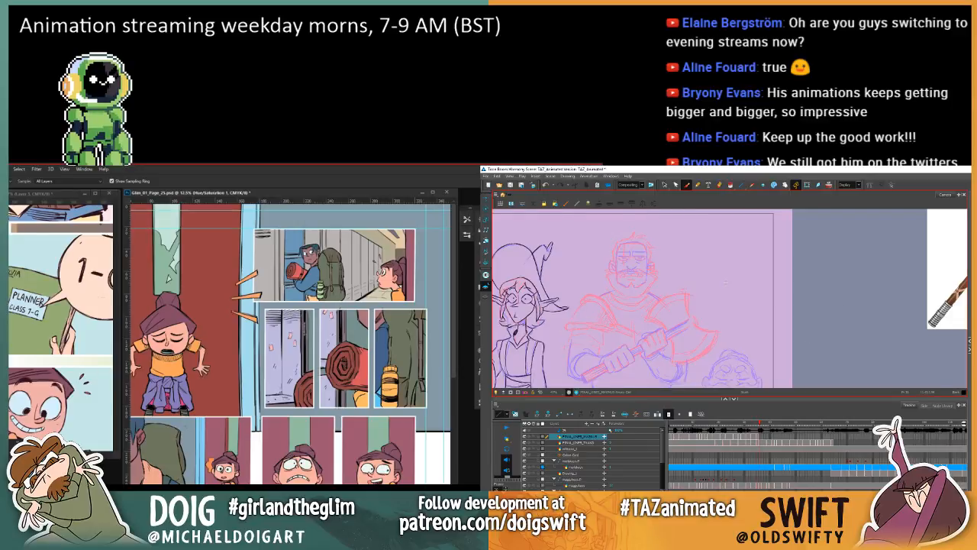
key("comma")
key("period")
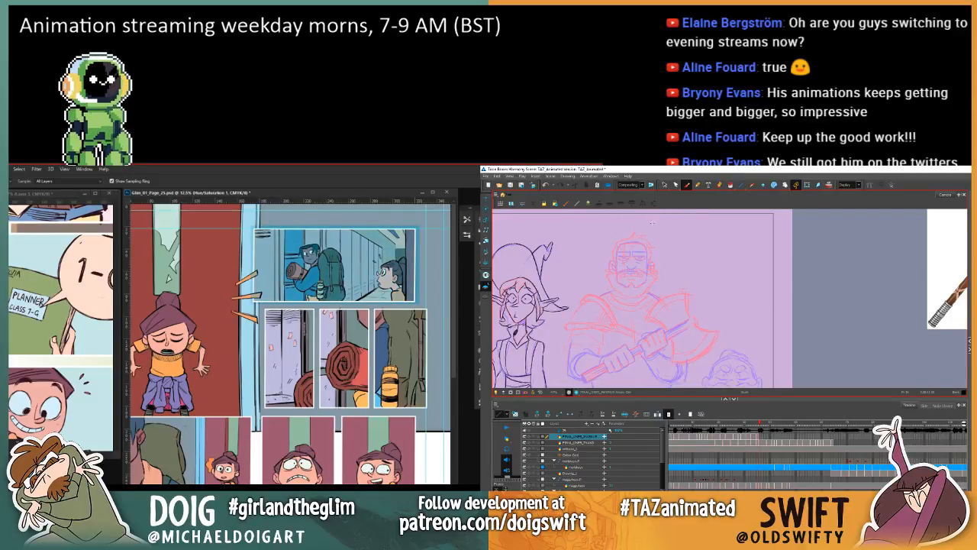
key("comma")
key("period")
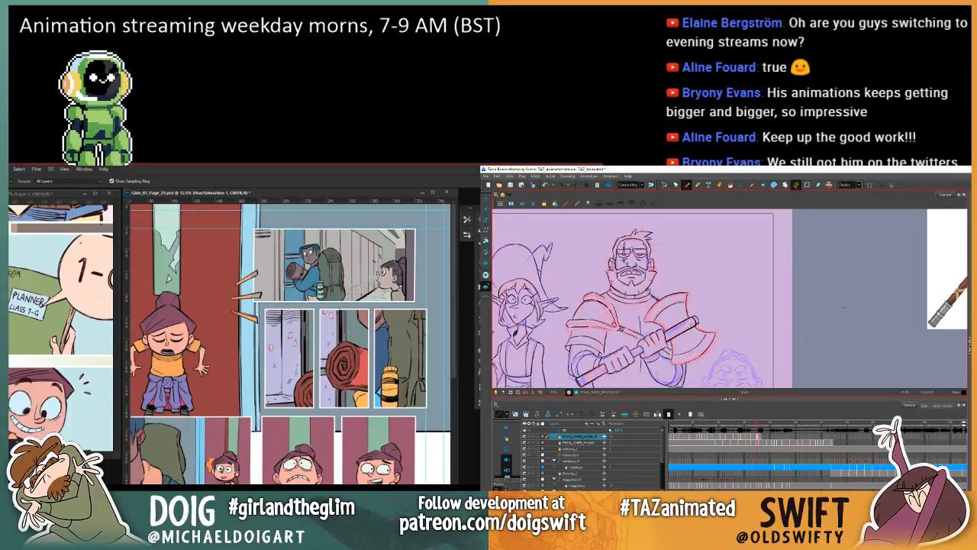
Step: Flip through the warrior's shouting, closed-mouth and rough drawings to examine how his armour moves between them
key("comma")
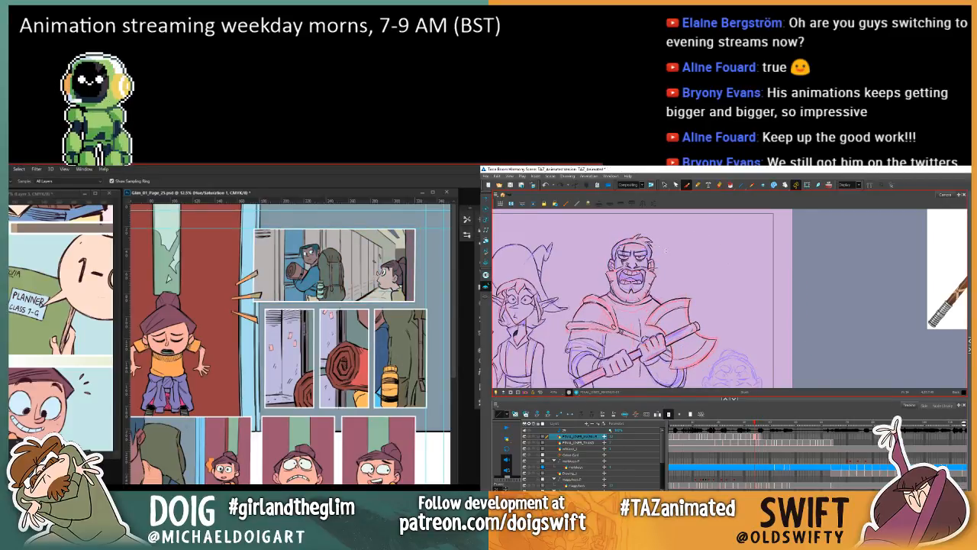
key("period")
key("period")
key("comma")
key("period")
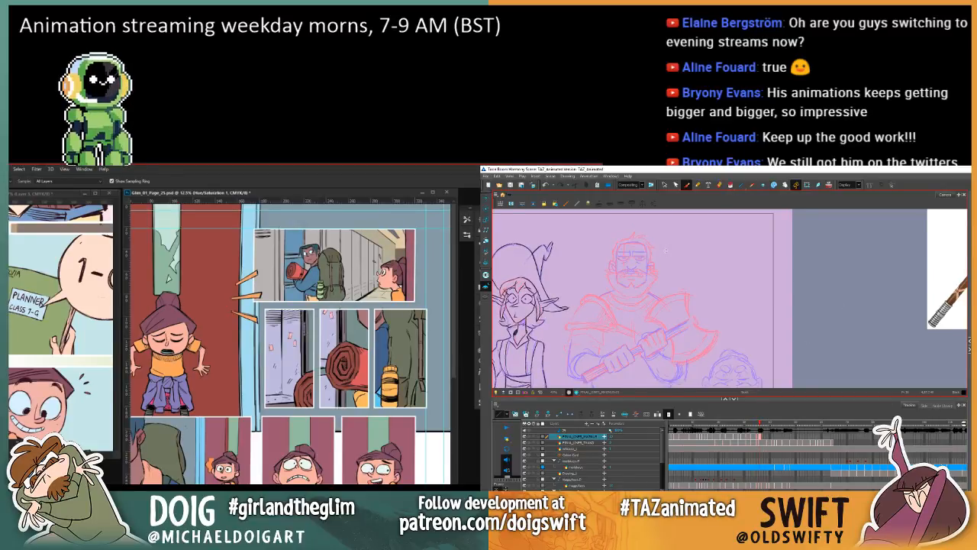
key("comma")
key("period")
key("comma")
key("period")
key("comma")
key("period")
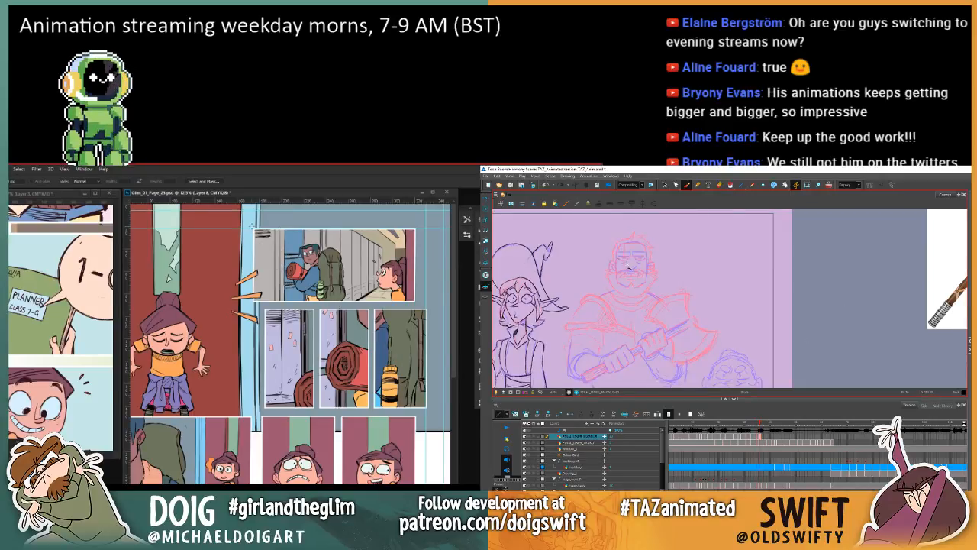
Step: Select the corridor panel in Photoshop with a rectangular marquee that leaves a margin around its white frame
left_click_drag(254, 229, 416, 301)
key("comma")
key("period")
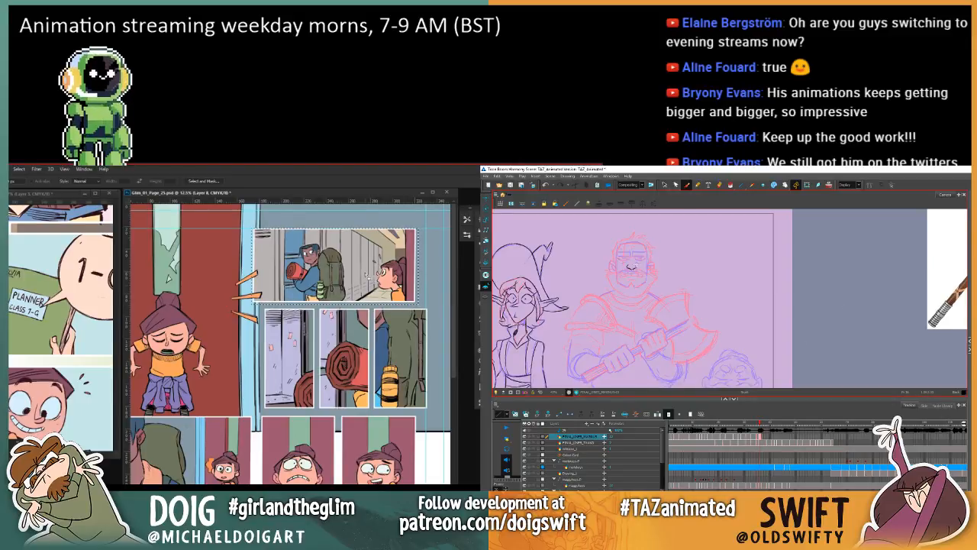
key("comma")
key("period")
key("comma")
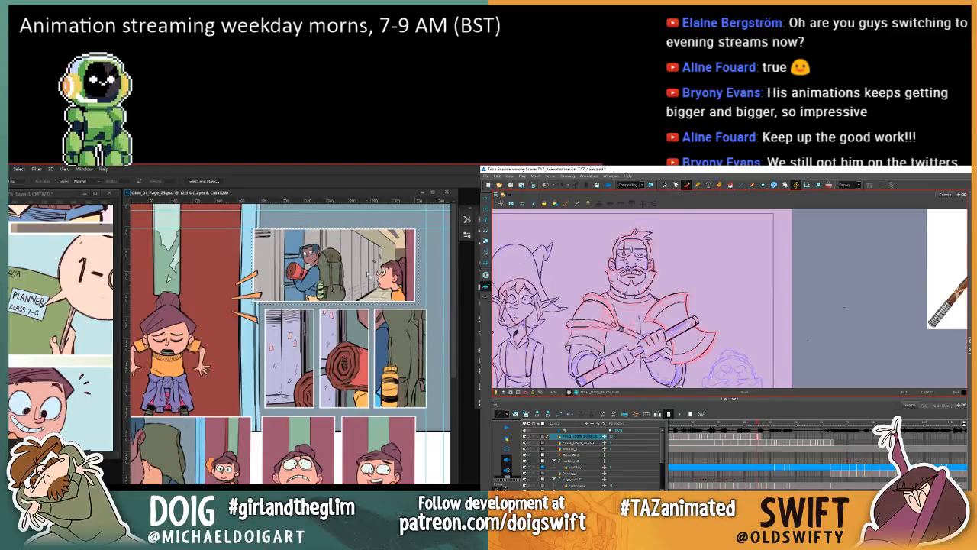
key("period")
left_click_drag(368, 272, 367, 272)
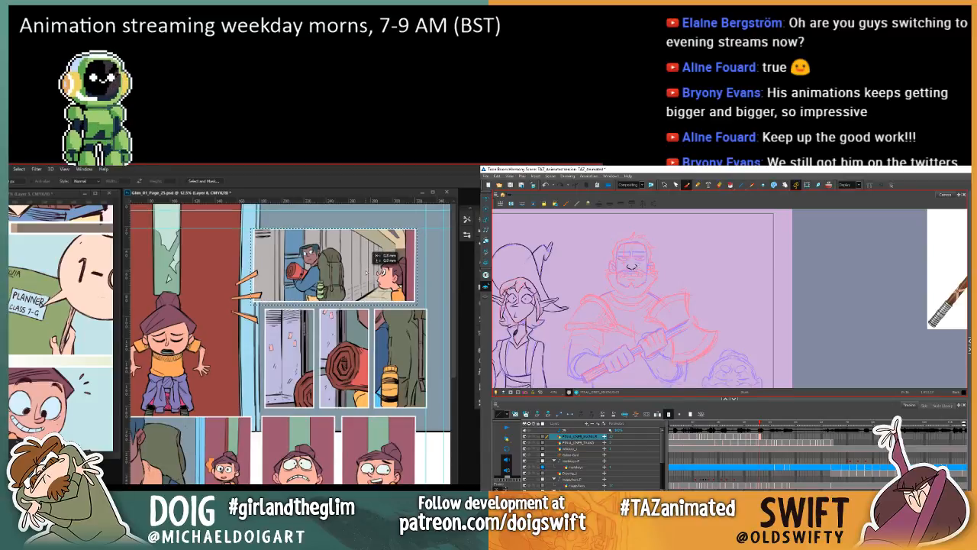
key("ctrl+d")
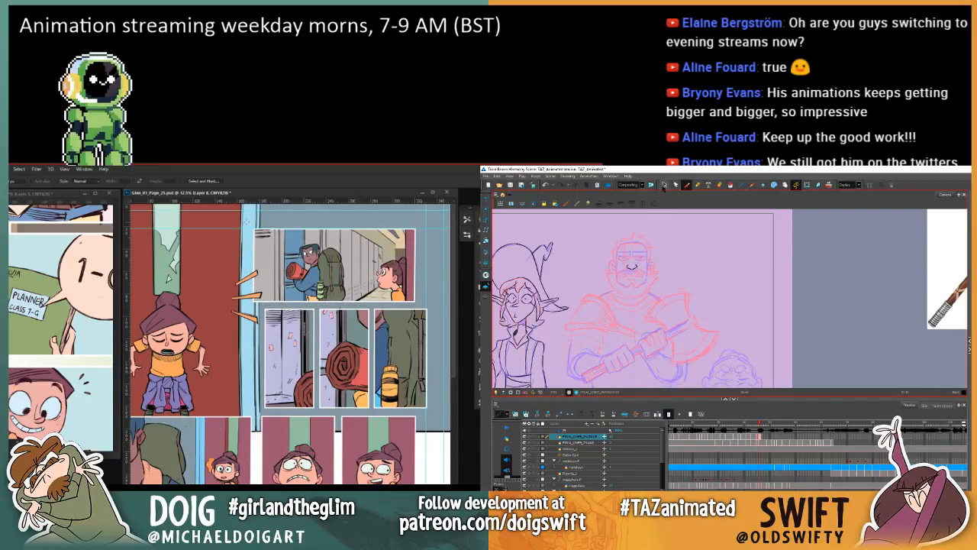
left_click_drag(246, 222, 421, 305)
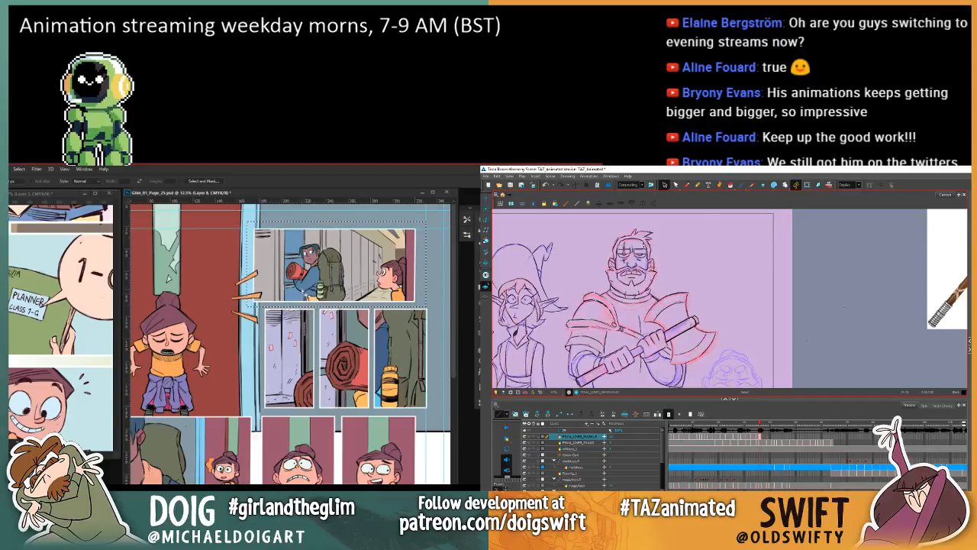
key("ctrl+minus")
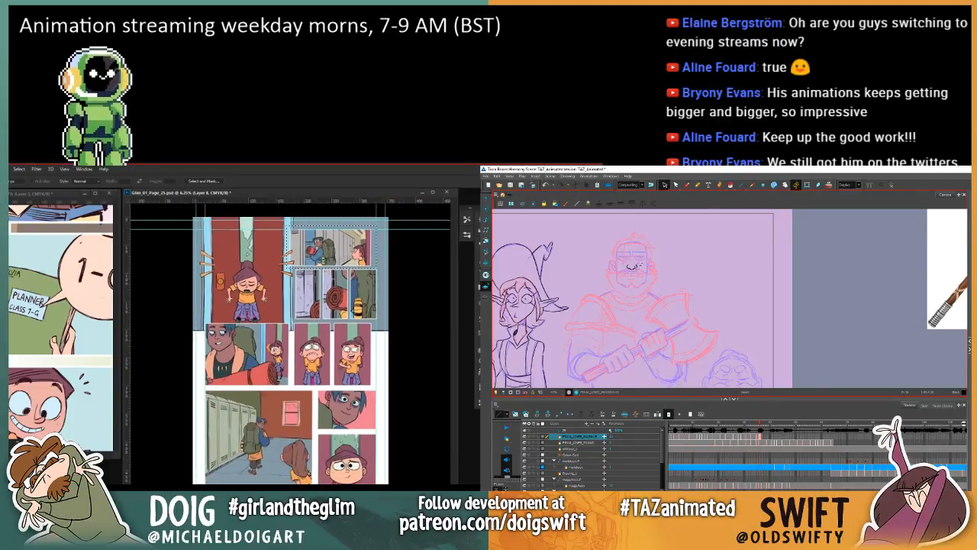
Step: Inspect the tinted upper panels of page 25 in Photoshop and shift that page's document window slightly
key("ctrl+plus")
left_click_drag(324, 322, 316, 341)
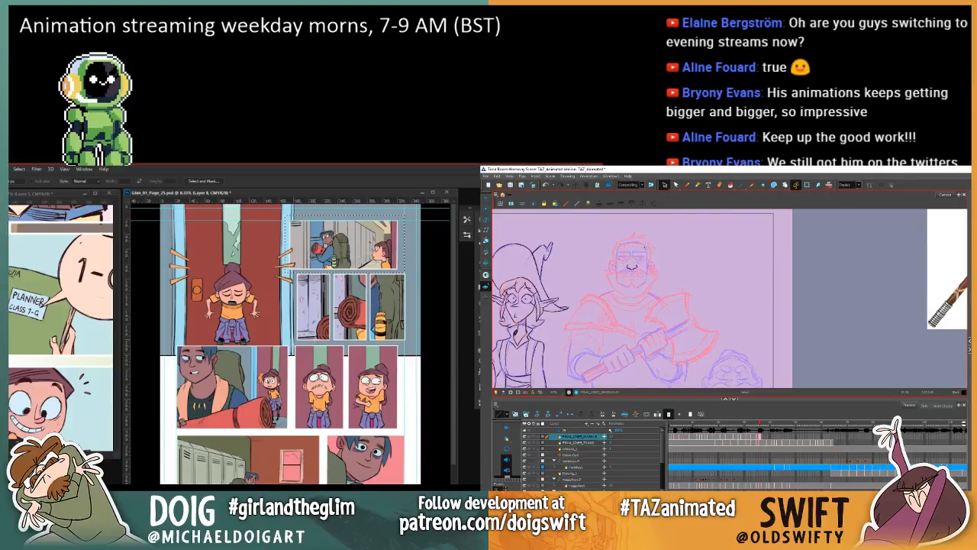
key("ctrl+minus")
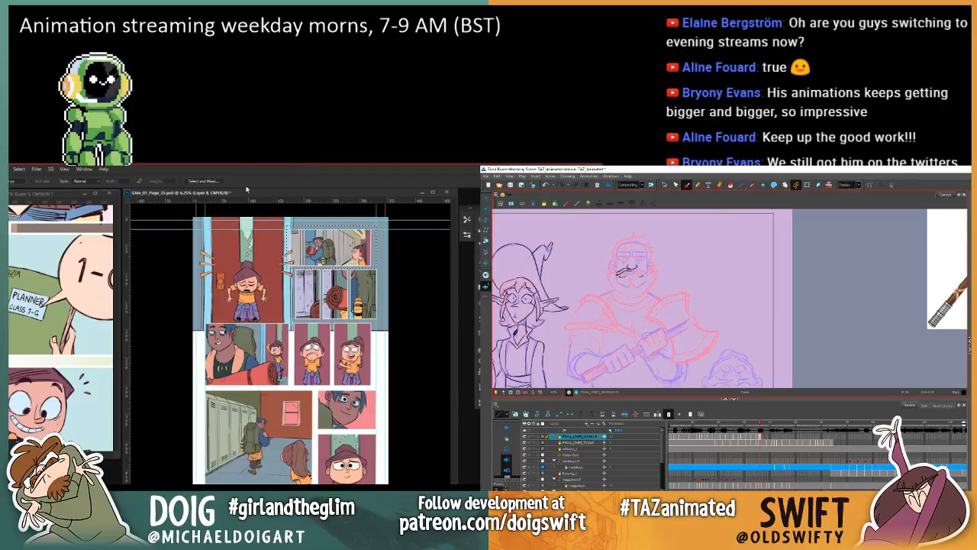
mouse_move(248, 193)
left_mouse_down()
mouse_move(280, 229)
mouse_move(242, 201)
left_mouse_up()
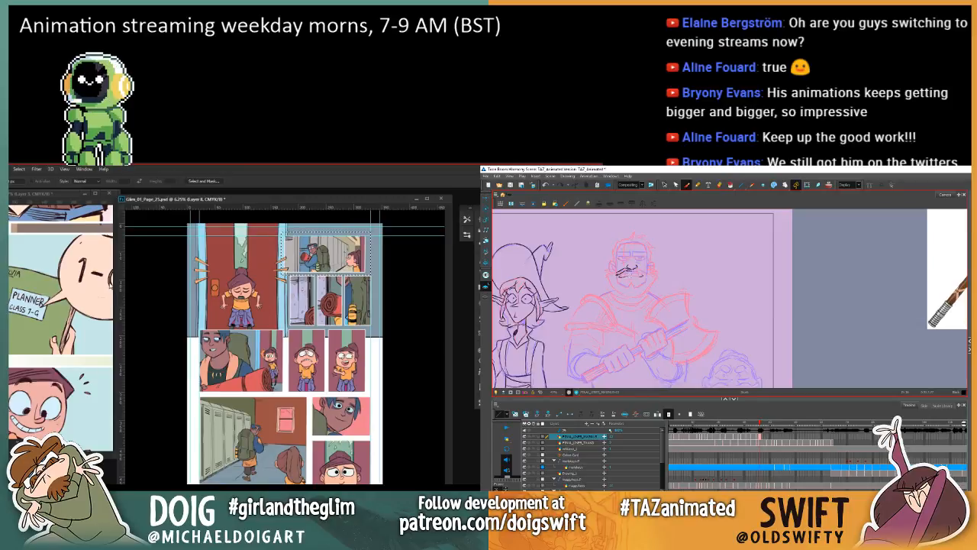
key("alt+Tab")
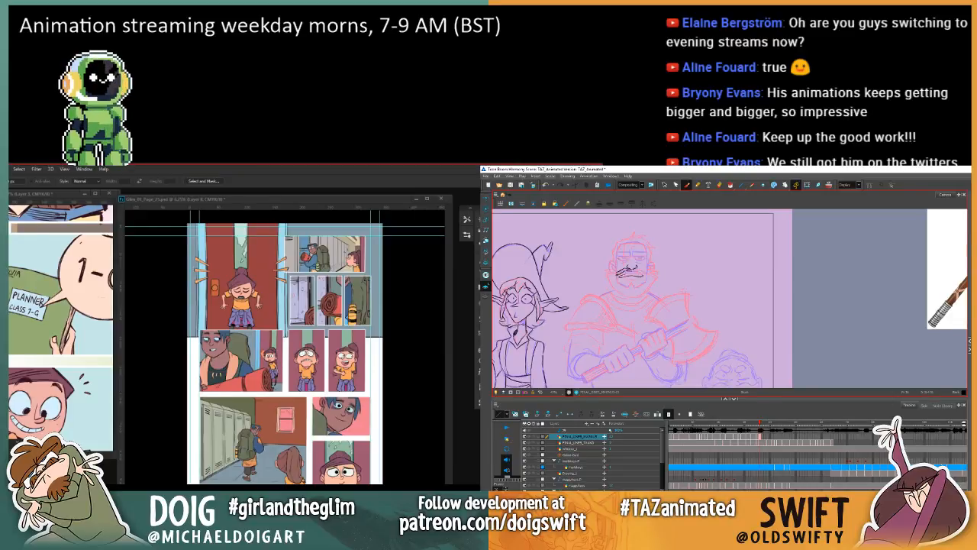
Step: Bring the Glim_Overview document window into view in front of the page 25 document
left_click_drag(11, 299, 120, 224)
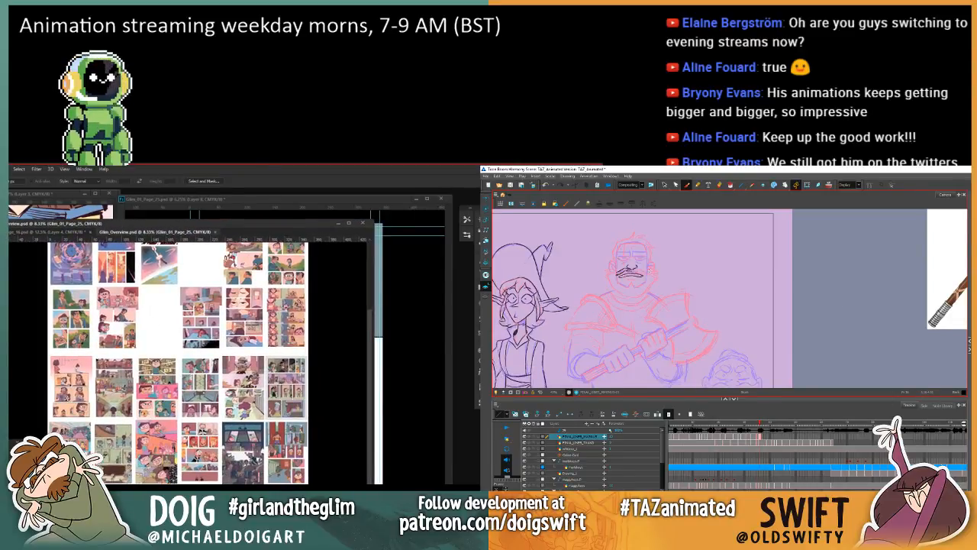
left_click(9, 168)
mouse_move(20, 339)
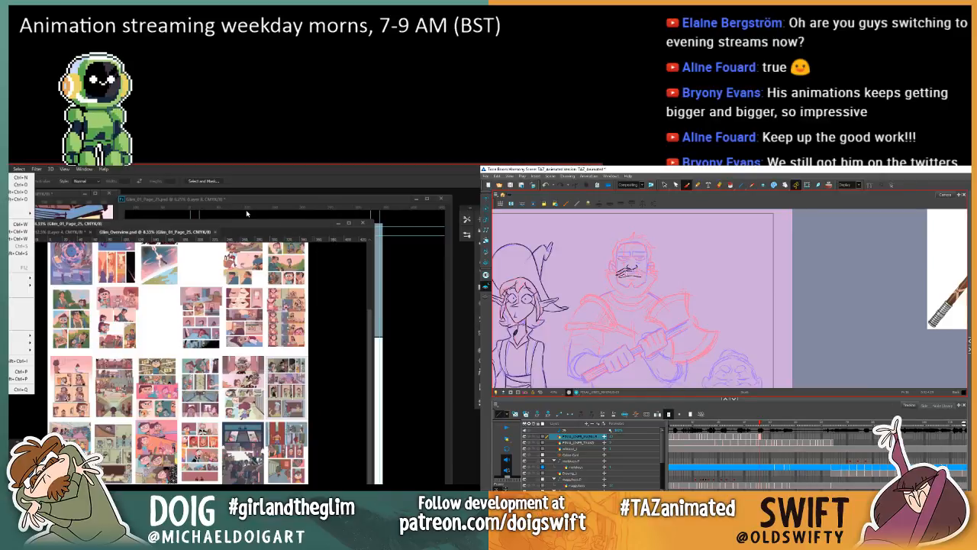
left_click(256, 226)
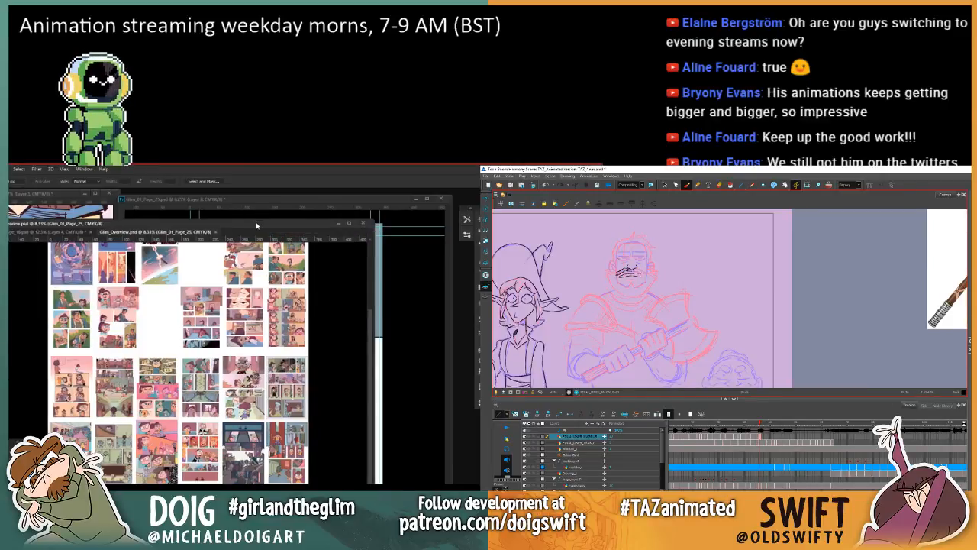
left_click_drag(255, 222, 246, 214)
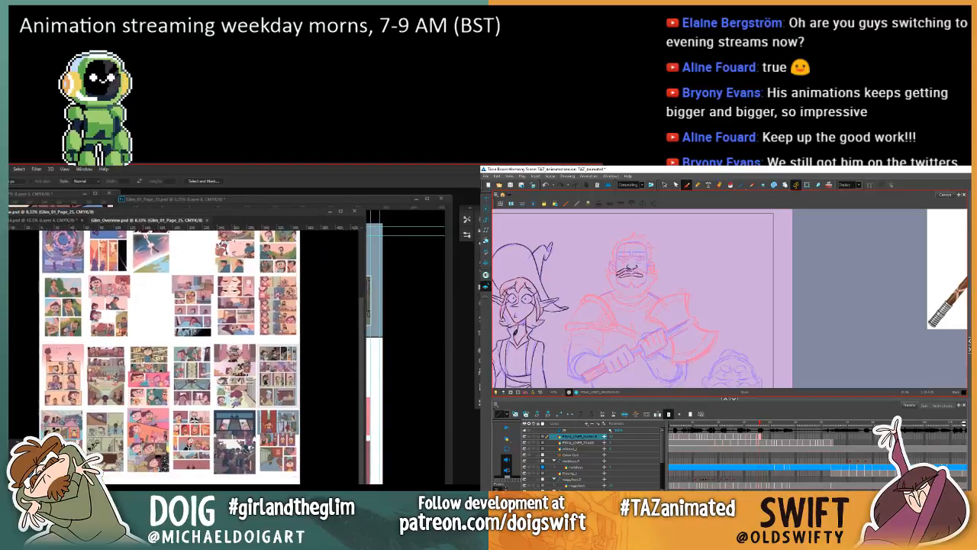
Step: Examine page 25 up close beside its neighbouring pages in the comic overview at 25% zoom
key("ctrl+plus")
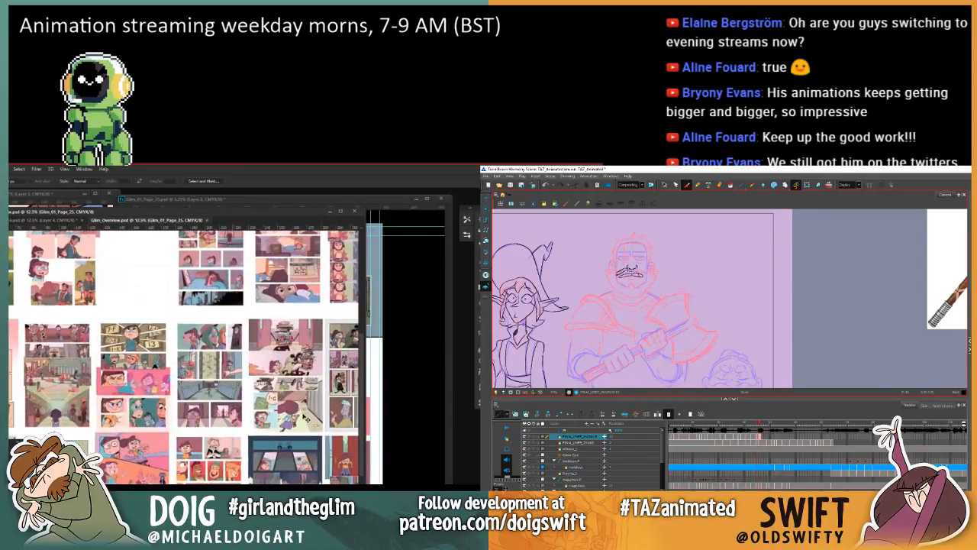
key("ctrl+plus")
key("ctrl+plus")
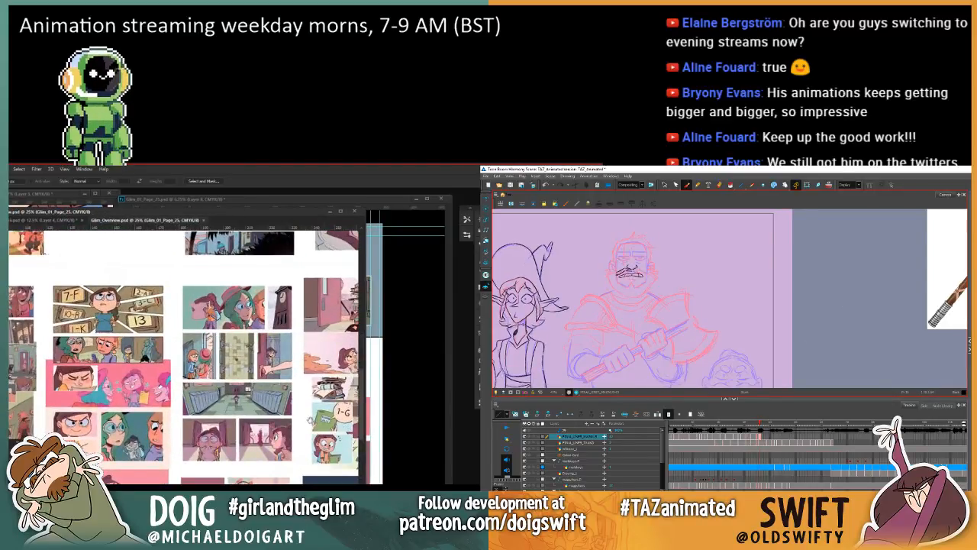
left_click_drag(310, 419, 106, 248)
key("i")
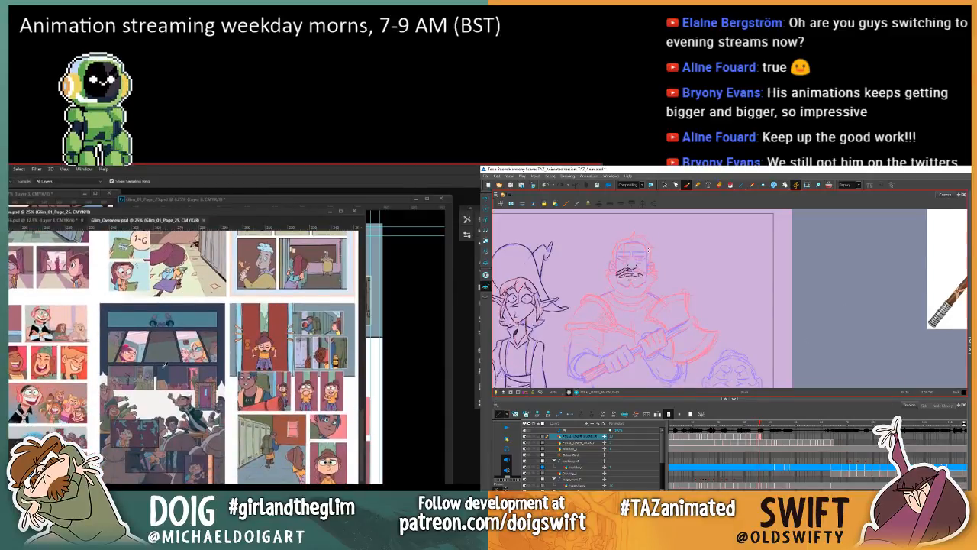
Step: Adjust the bearded warrior's lower mouth strokes in Harmony and compare them with the previous cleaned-up drawing
left_click(664, 184)
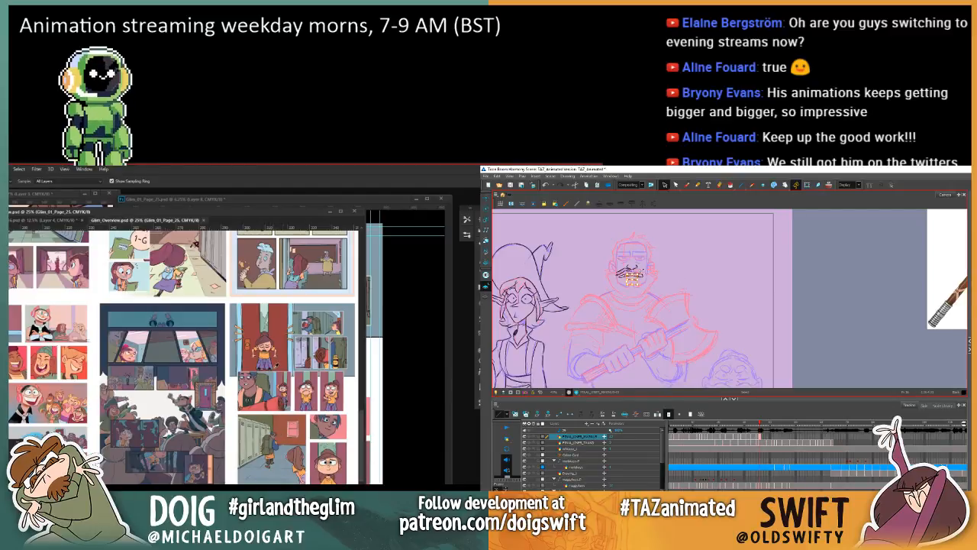
left_click_drag(626, 279, 634, 281)
key("comma")
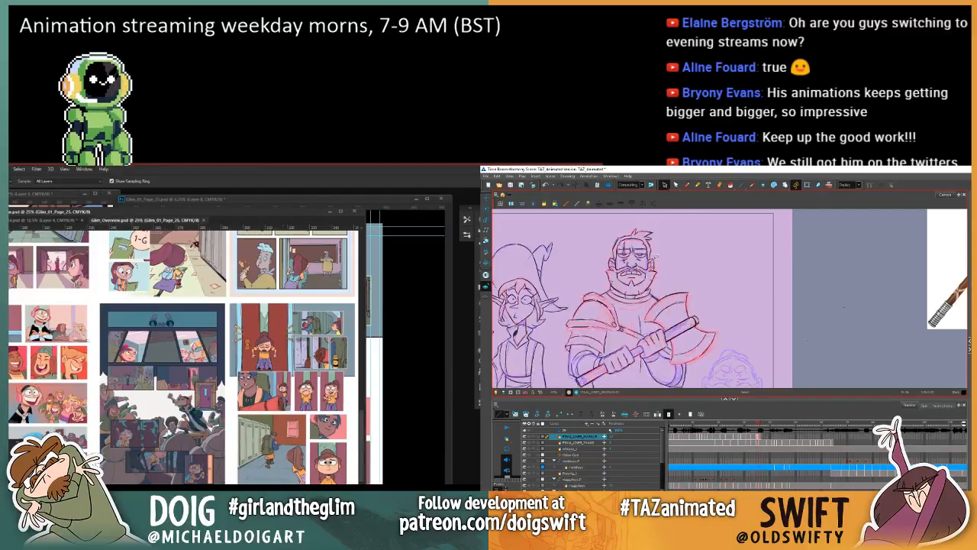
key("period")
Step: Switch to the Move tool in Photoshop and look over the neighbouring pages in the comic overview
key("v")
scroll(185, 393, "left", 1)
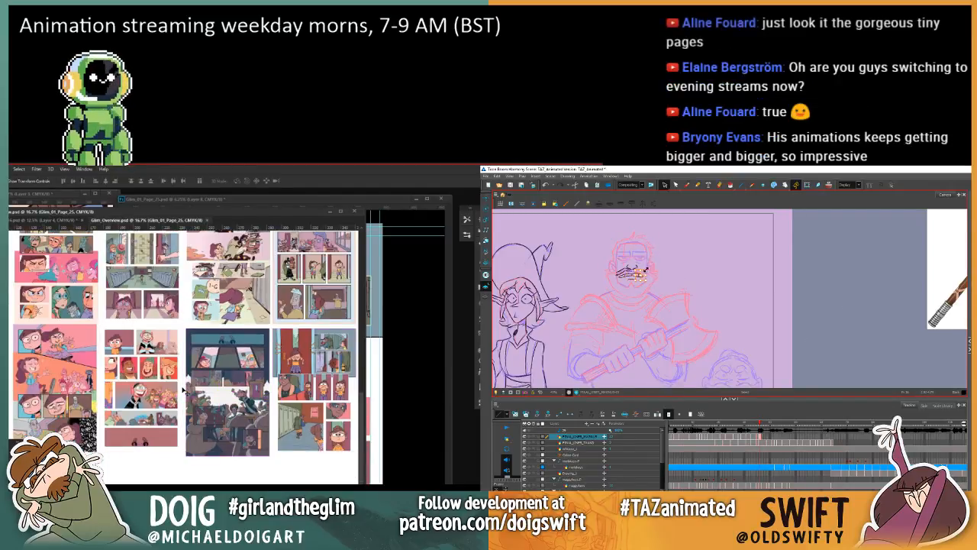
scroll(229, 412, "left", 1)
left_click_drag(236, 415, 178, 402)
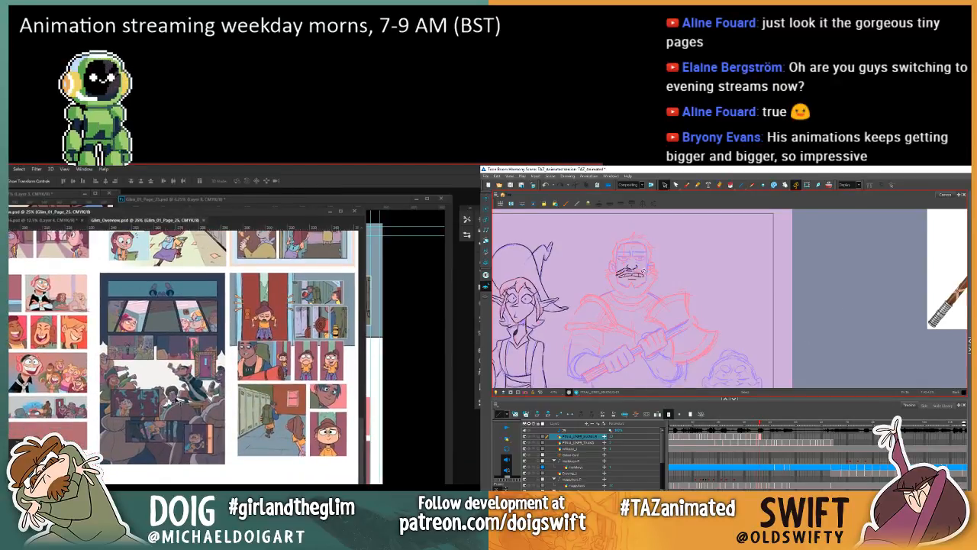
Step: Select the strokes at one end of the warrior's mouth in Harmony and adjust them against the previous drawing
left_click(645, 273)
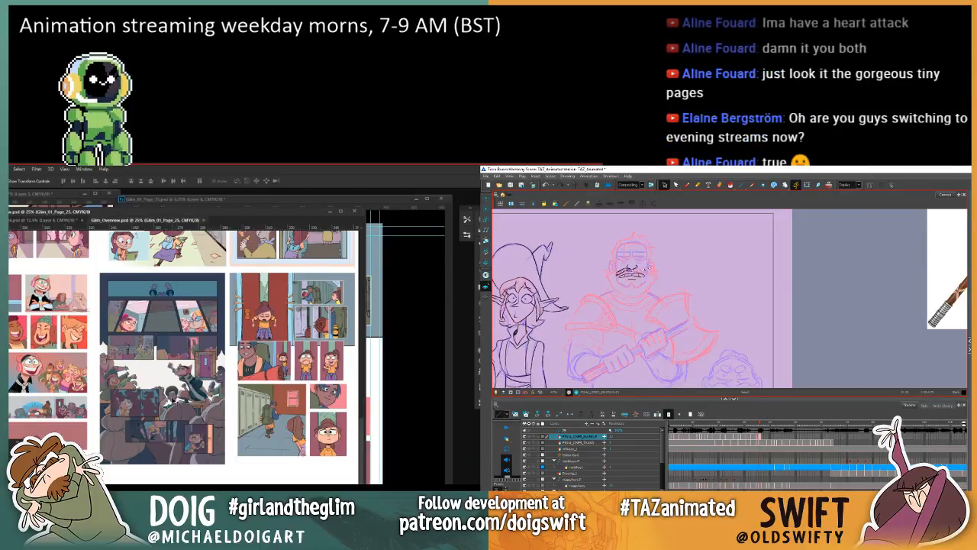
left_click(641, 274)
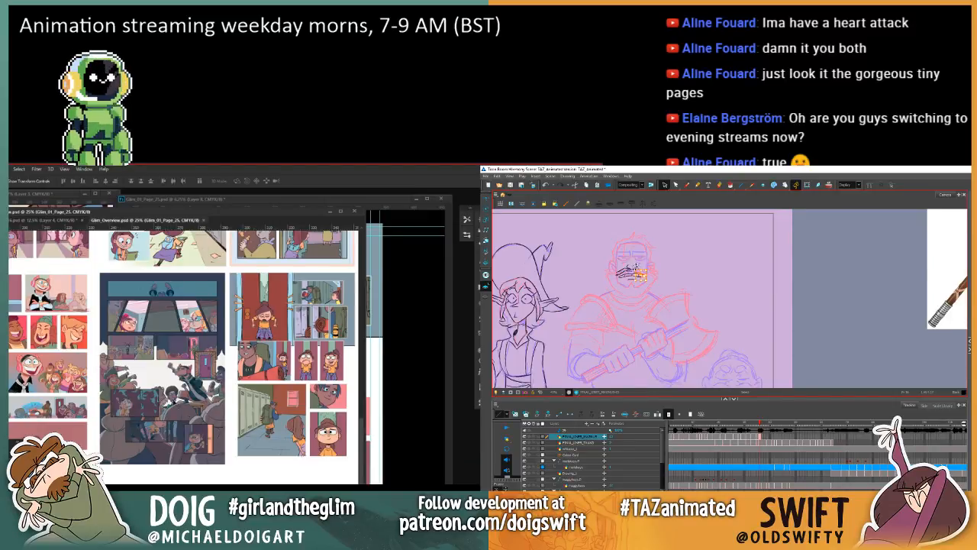
left_click_drag(252, 410, 217, 415)
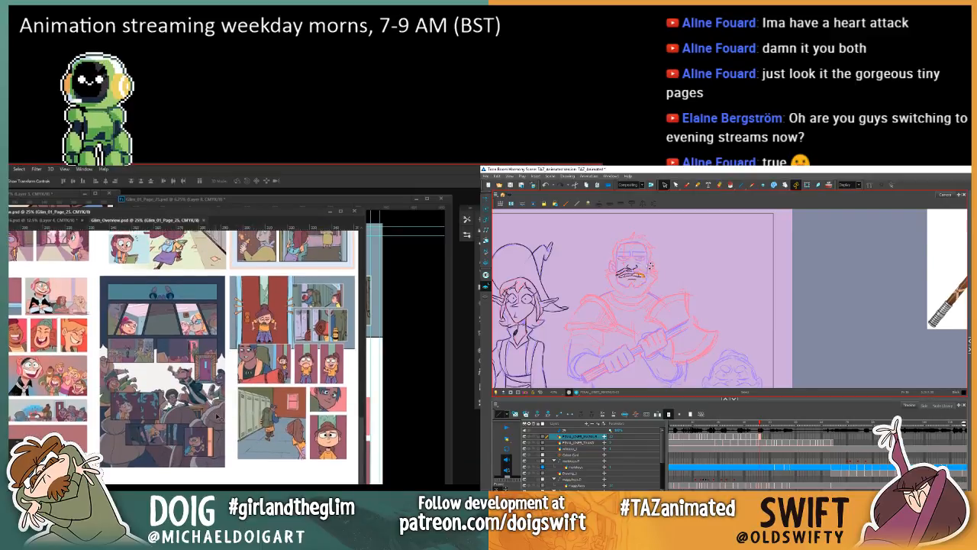
key("comma")
key("period")
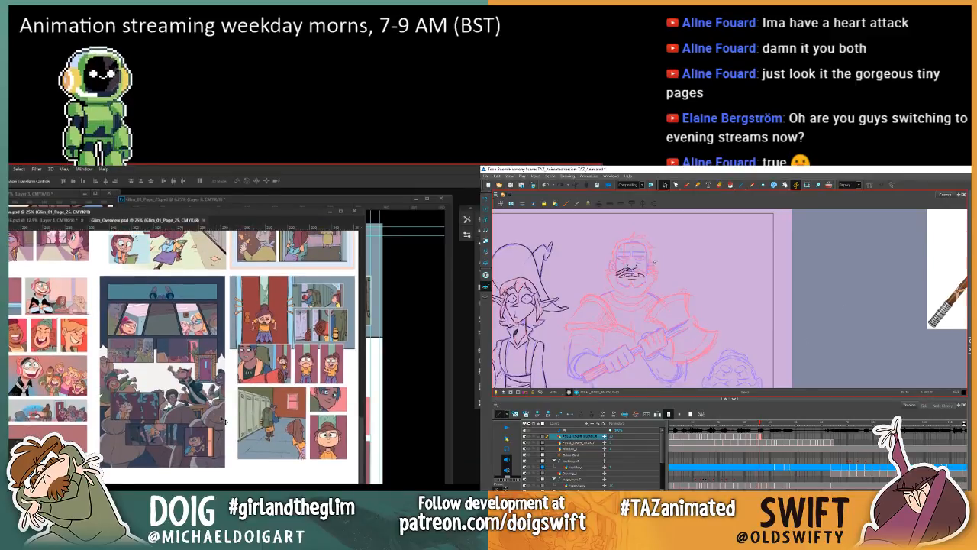
Step: Return to the Brush and flip between the current and previous drawings to examine the warrior's nose and mouth
left_click(686, 186)
key("comma")
key("period")
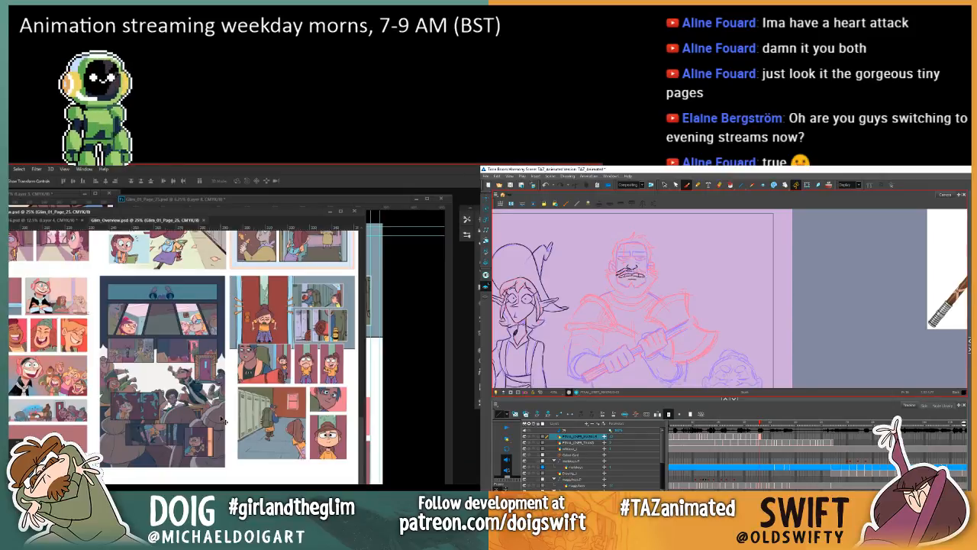
key("comma")
key("period")
key("comma")
key("period")
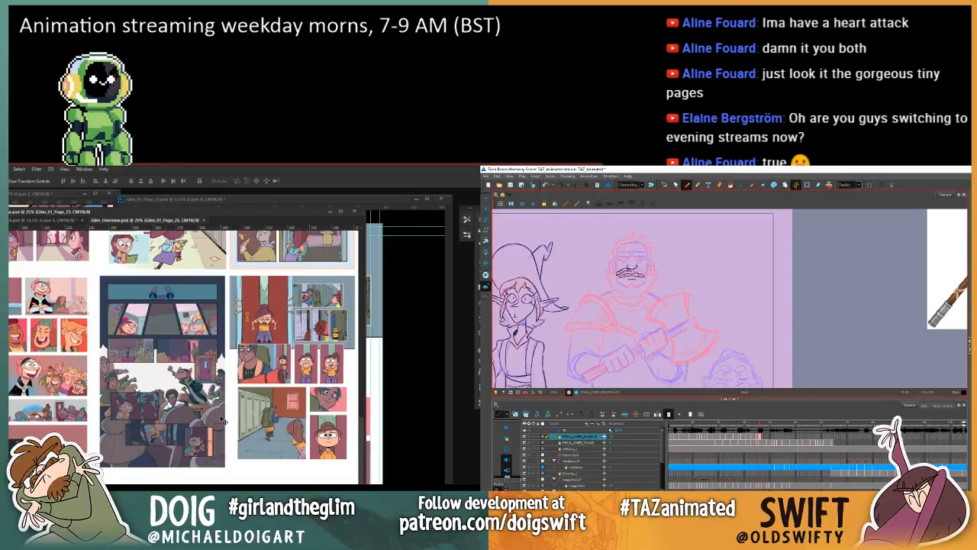
key("comma")
key("period")
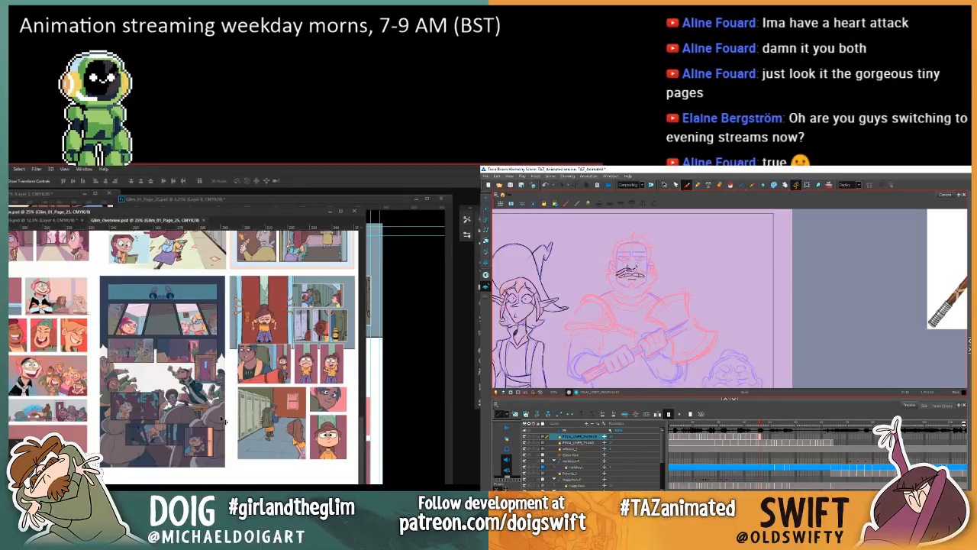
key("comma")
key("period")
Step: Use the Select tool on the warrior's upper mouth line and check its placement against the previous drawing
left_click(663, 184)
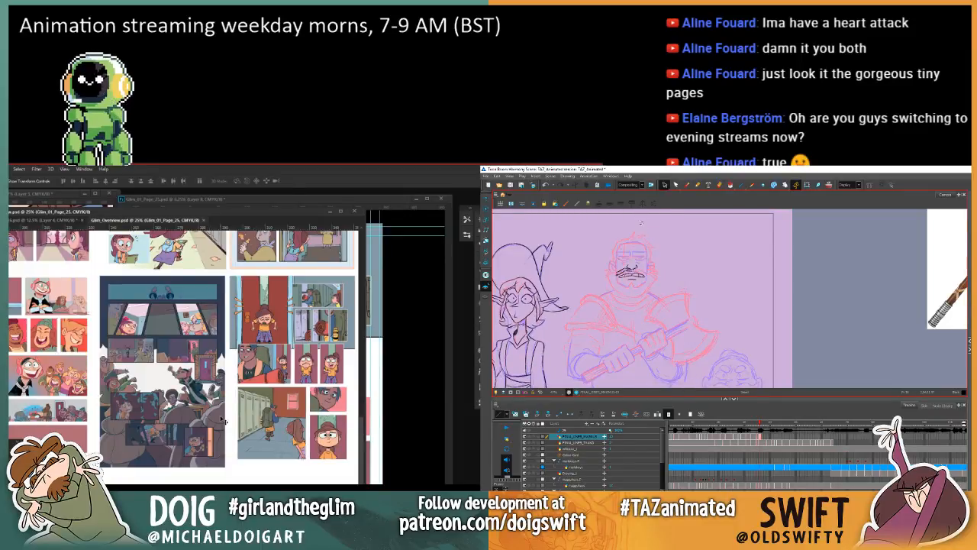
key("comma")
key("period")
left_click(628, 269)
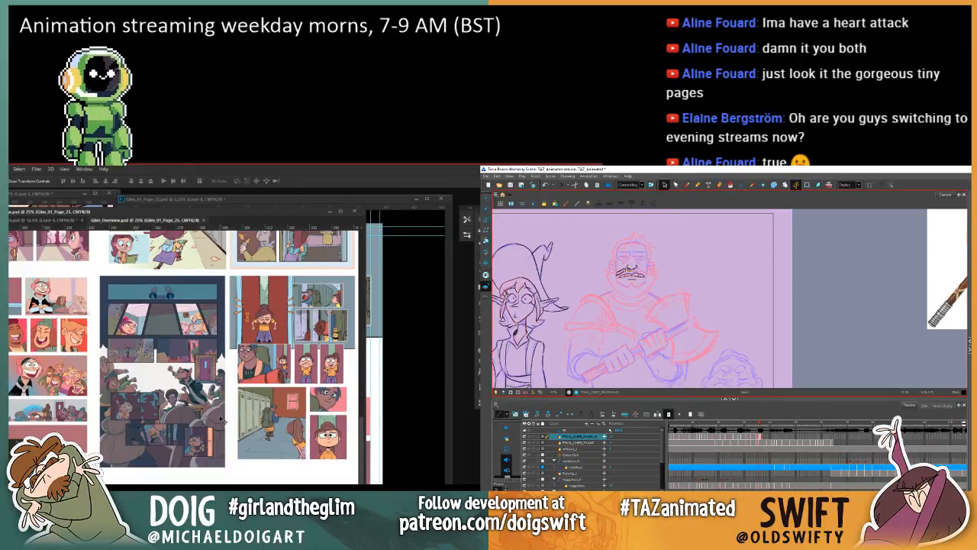
key("comma")
key("period")
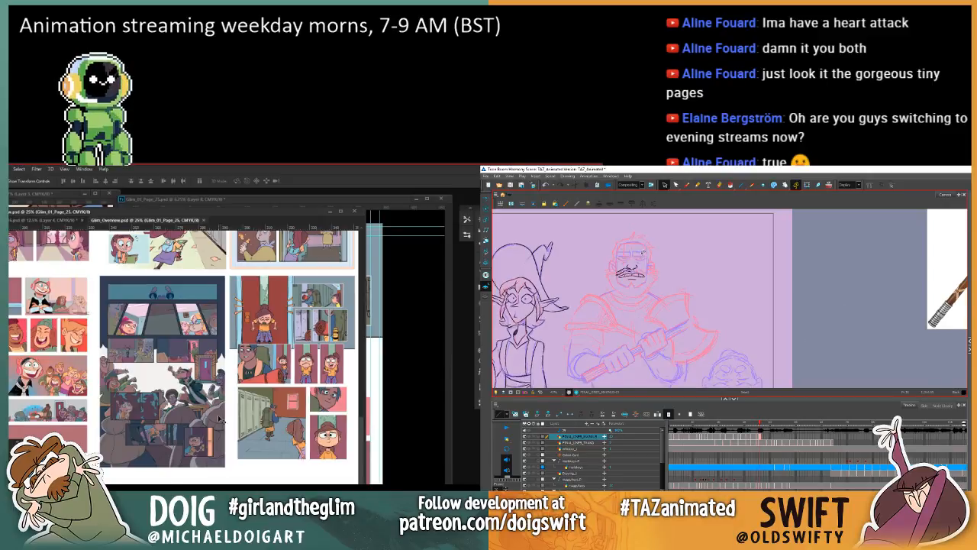
Step: Draw the warrior's moustache with the Brush, matching its shape to the previous drawing
left_click(686, 185)
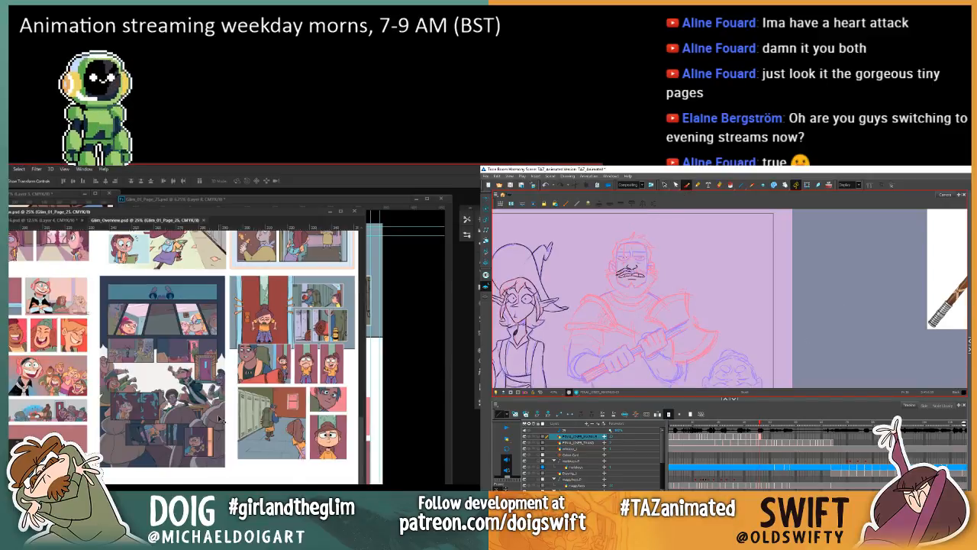
key("comma")
key("period")
key("comma")
key("period")
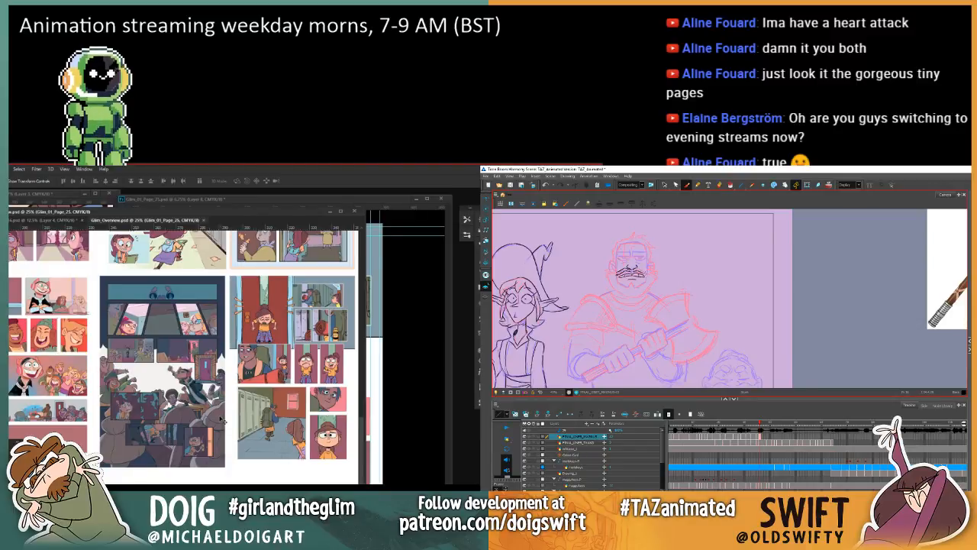
left_click_drag(640, 270, 647, 276)
key("comma")
key("period")
key("comma")
key("period")
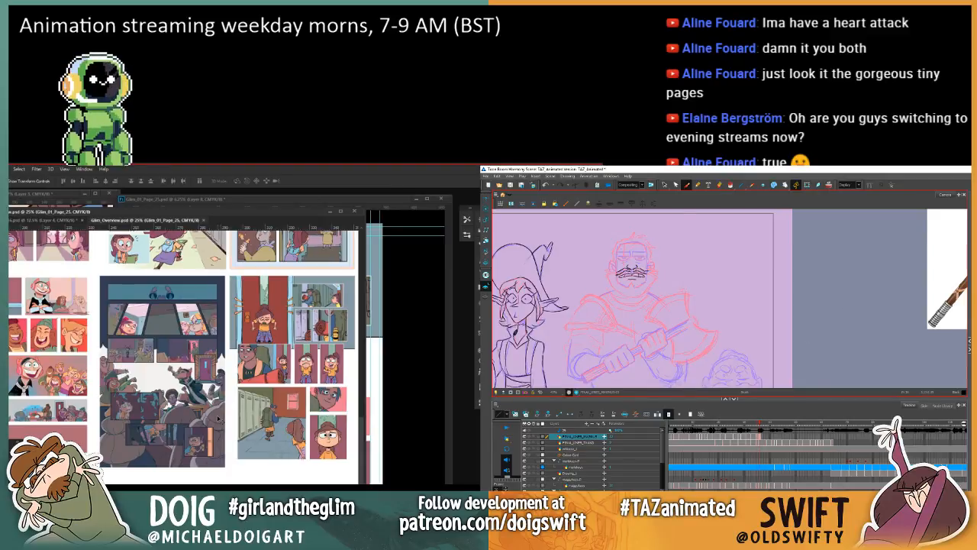
Step: Draw the beard outline beneath the warrior's mouth, using the previous cleaned-up drawing as reference
key("comma")
key("period")
key("comma")
key("period")
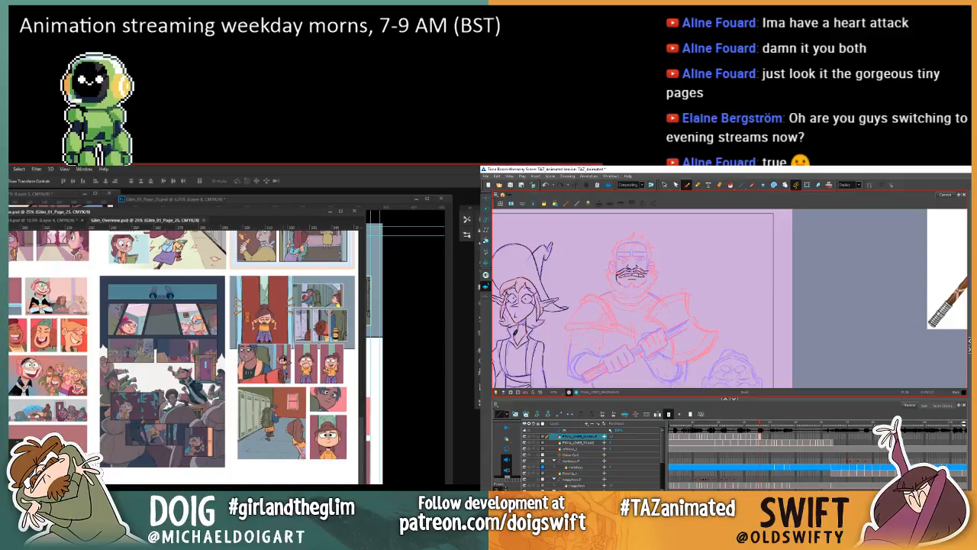
key("comma")
key("period")
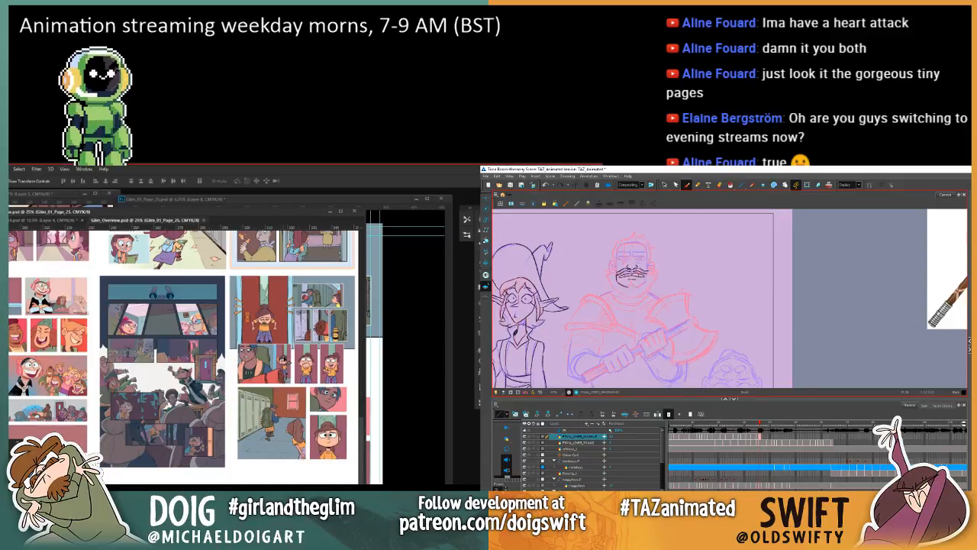
key("comma")
key("period")
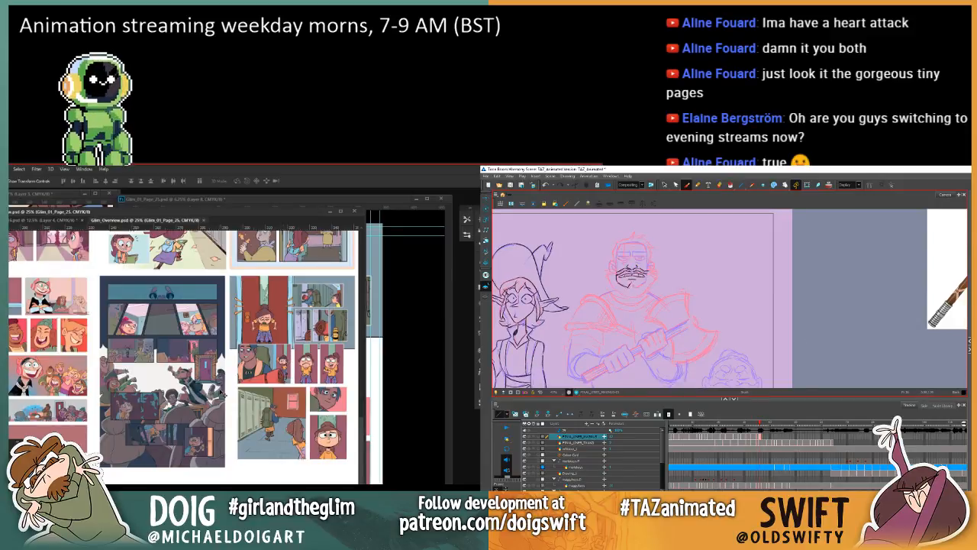
key("comma")
key("period")
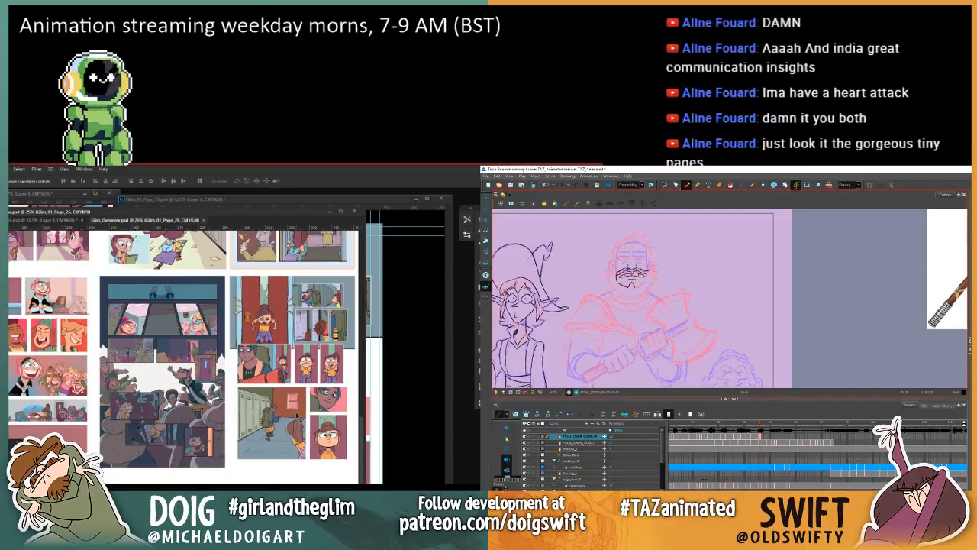
Step: Adjust the selected chin-beard strokes below the warrior's mouth and compare them with the previous drawing
key("comma")
key("period")
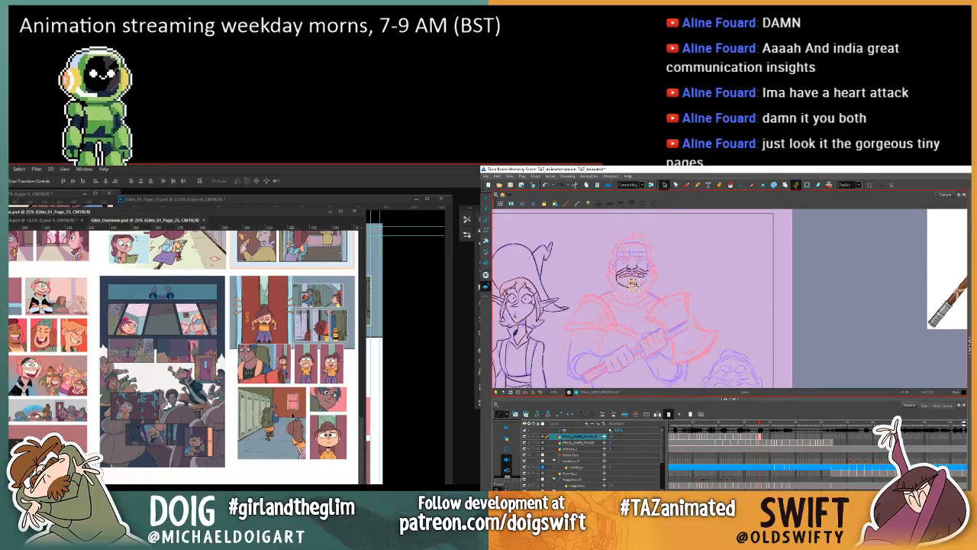
key("comma")
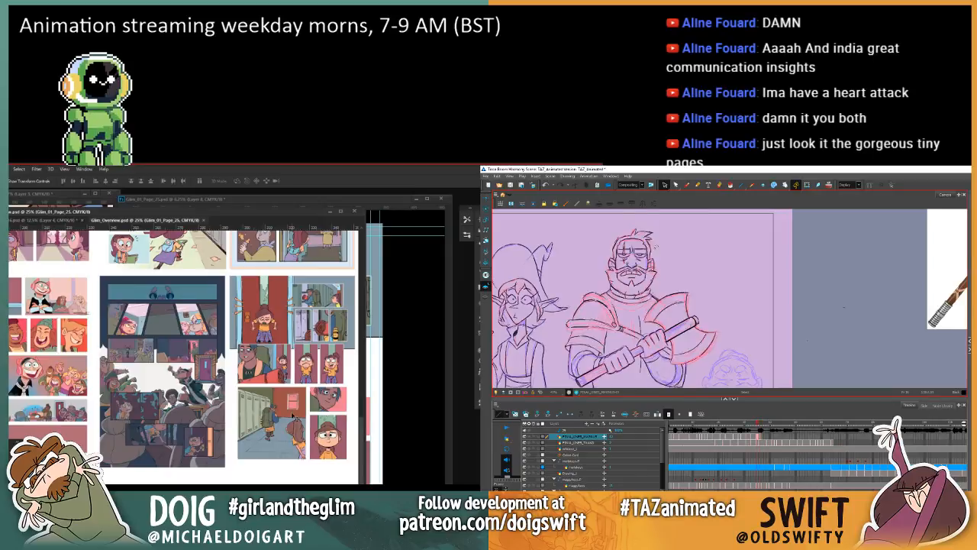
key("period")
key("comma")
key("period")
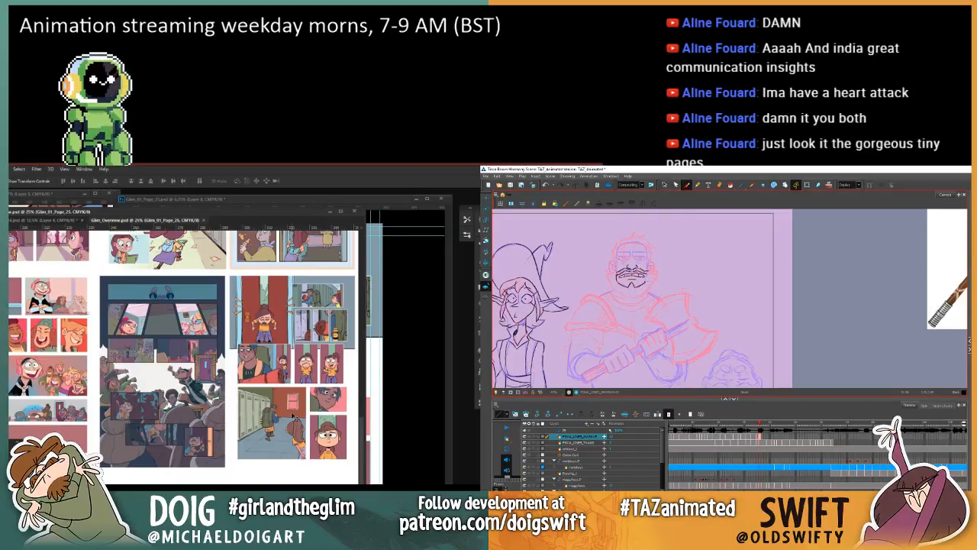
Step: Draw the left edge of the warrior's beard in Harmony, comparing it repeatedly with the previous drawing
key("comma")
key("period")
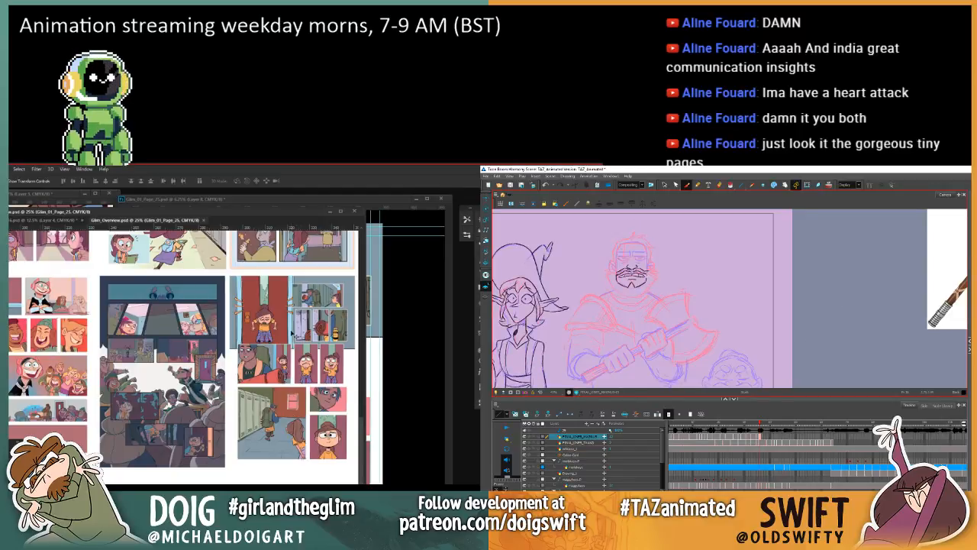
key("comma")
key("period")
key("comma")
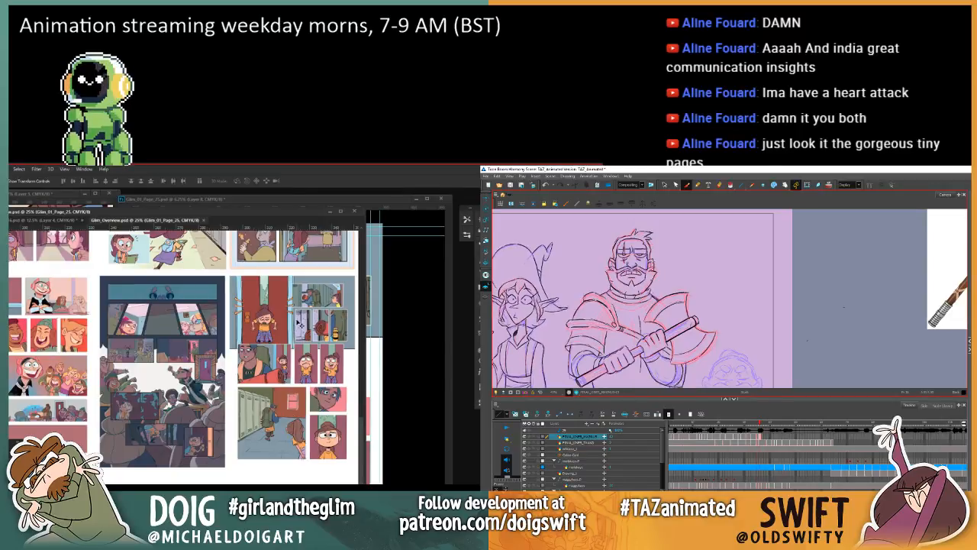
key("period")
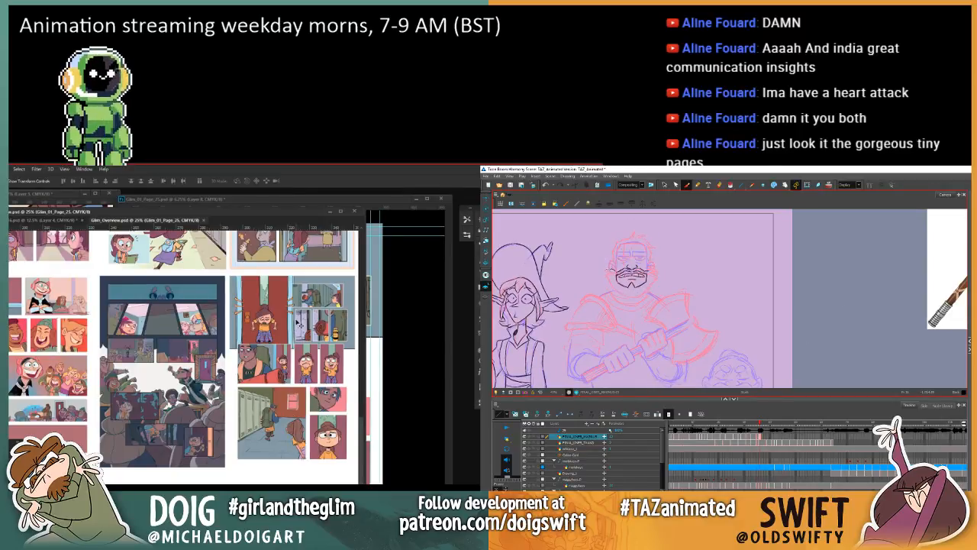
key("comma")
key("period")
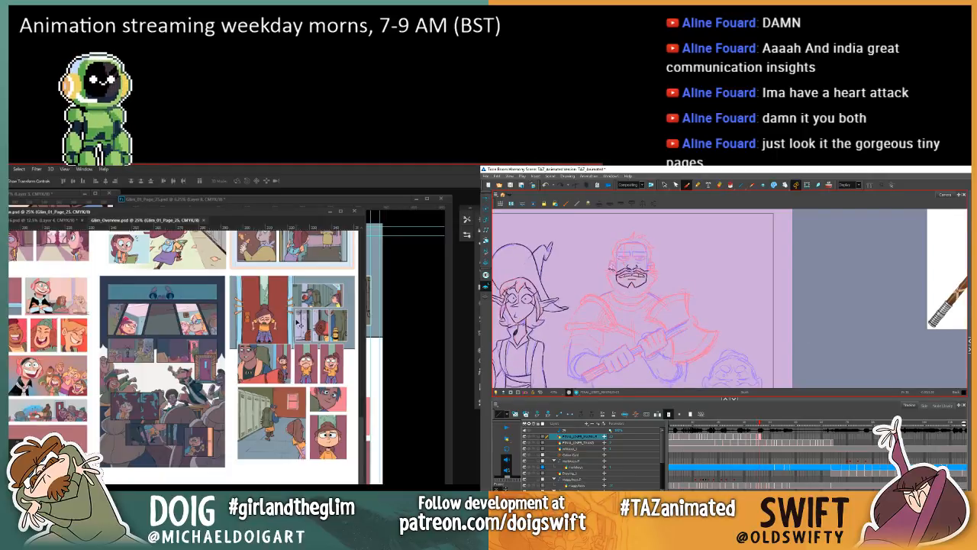
key("comma")
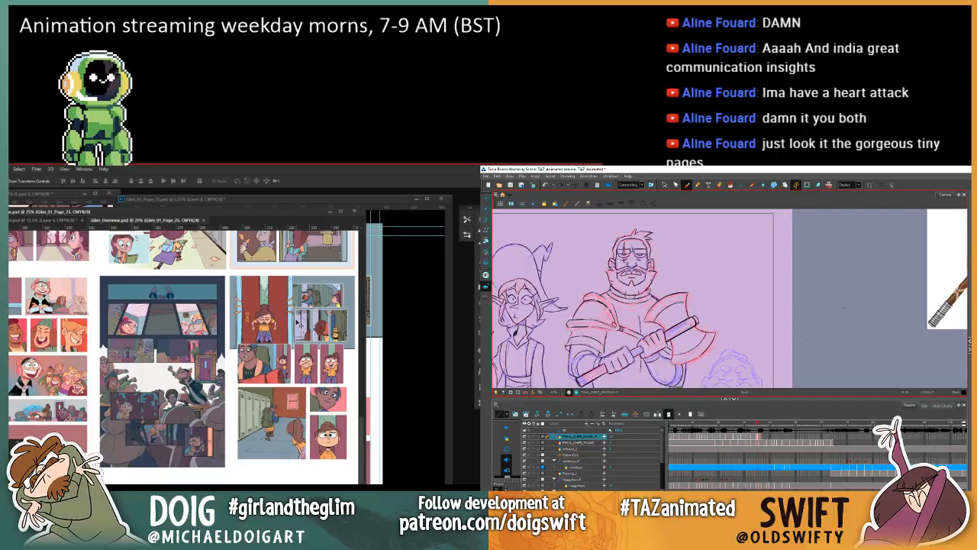
key("period")
key("comma")
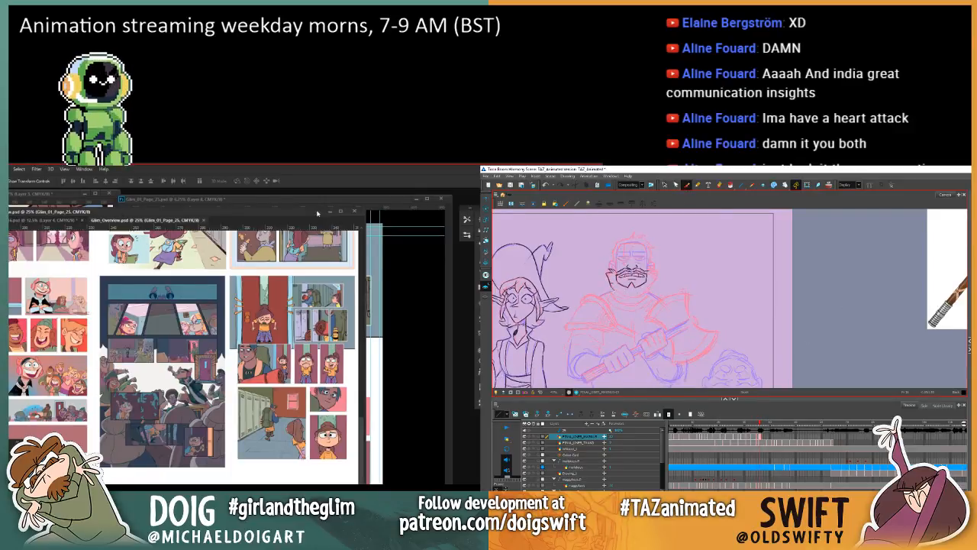
Step: Bring up Glim page 25 in Photoshop in place of the overview, inspect its panels and switch to the Magic Wand
left_click(293, 212)
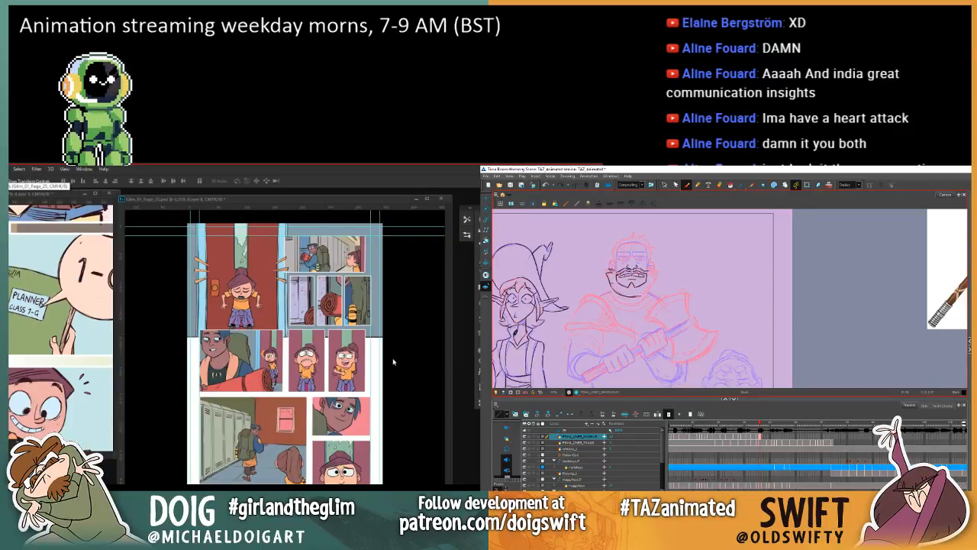
left_click_drag(281, 203, 252, 207)
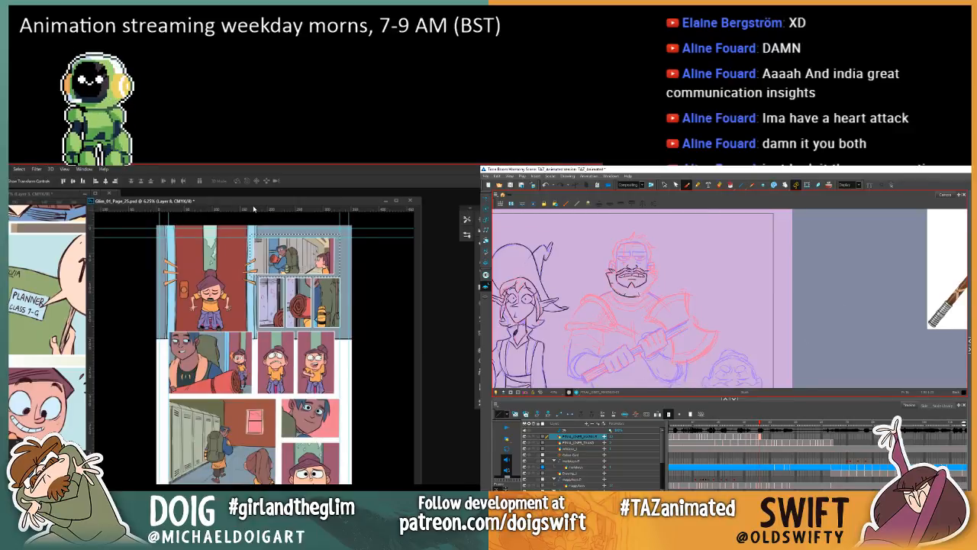
key("ctrl+plus")
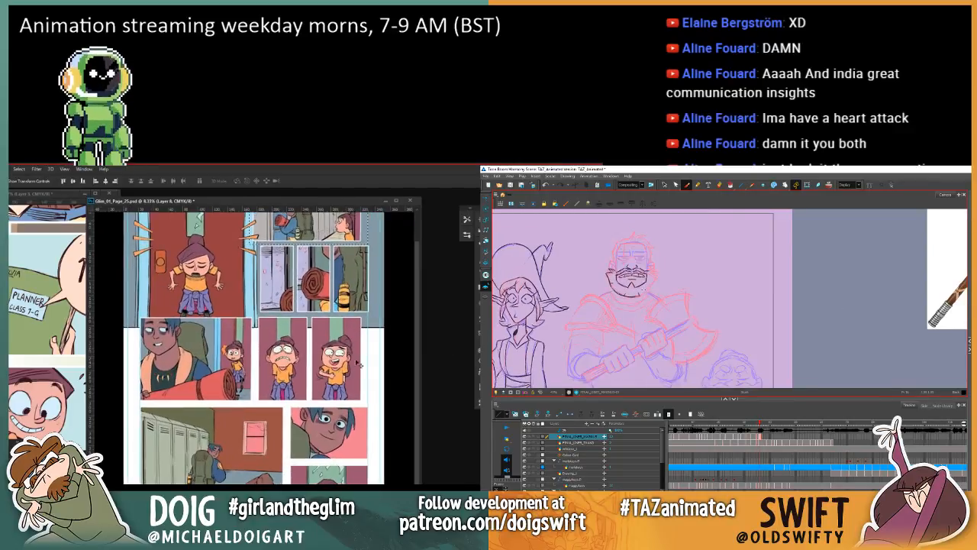
key("ctrl+plus")
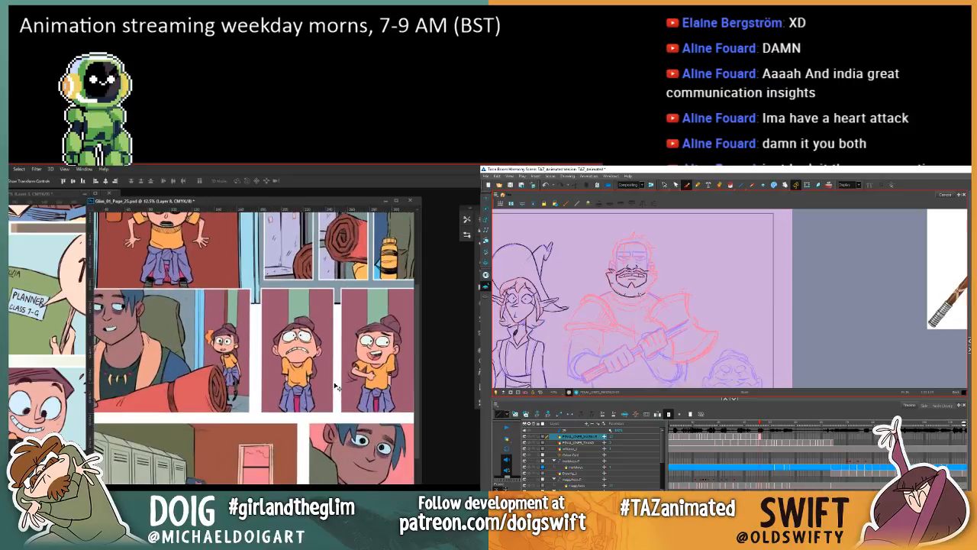
left_click_drag(275, 320, 278, 456)
key("ctrl+minus")
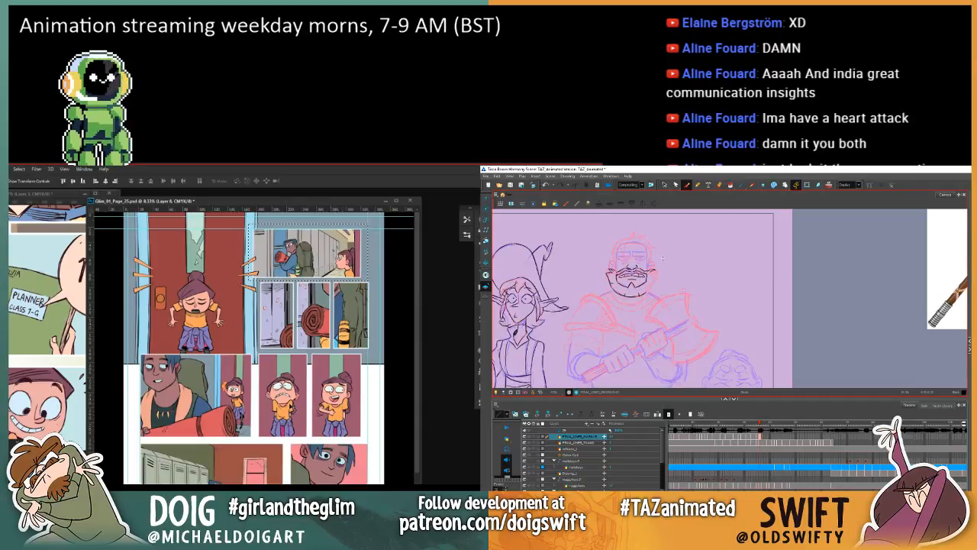
scroll(276, 405, "down", 5)
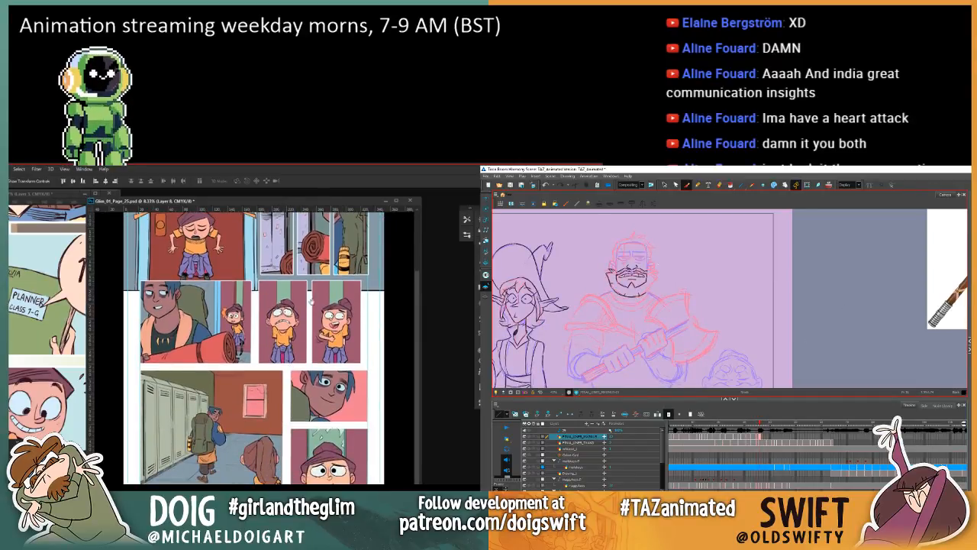
scroll(306, 355, "up", 5)
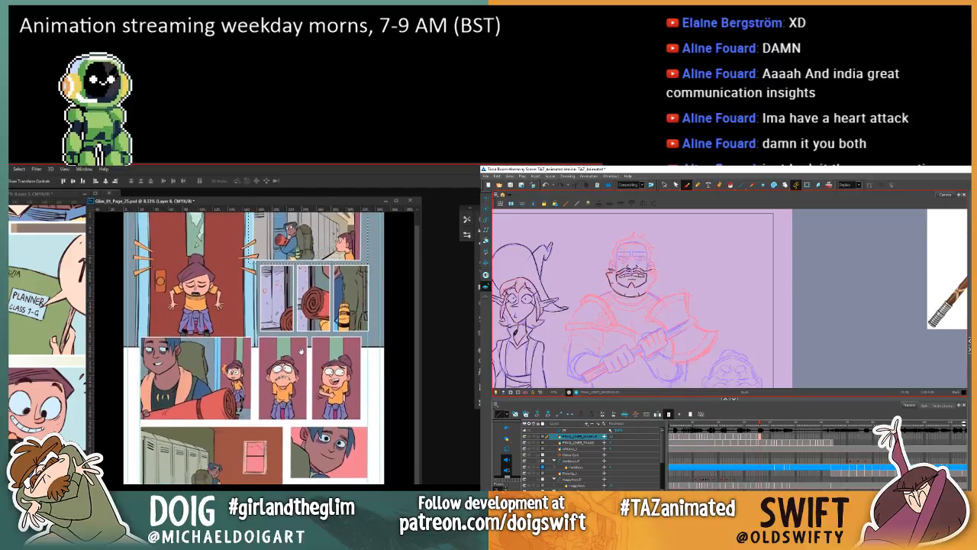
key("w")
Step: Start the right edge of the warrior's beard in Harmony, checking it against the previous drawing
key("comma")
key("period")
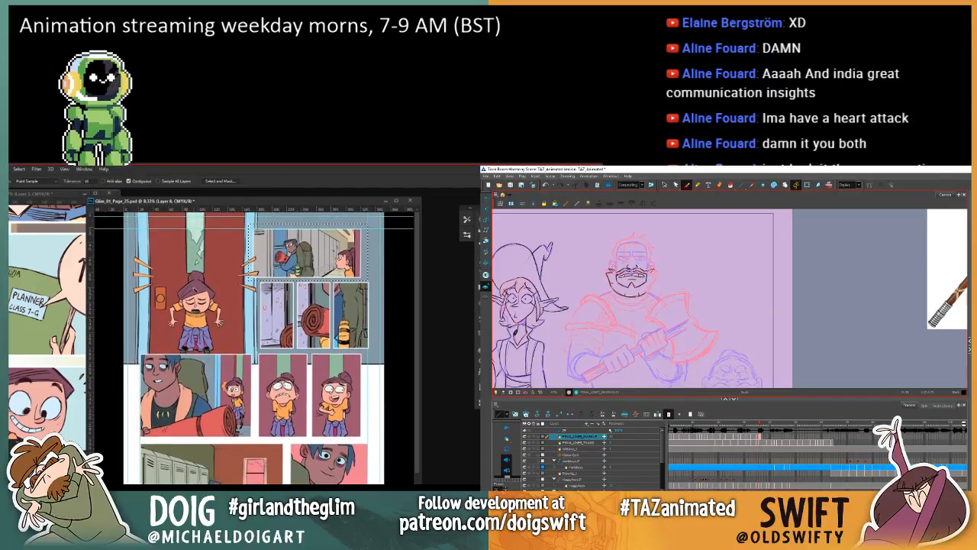
key("comma")
key("period")
key("comma")
key("period")
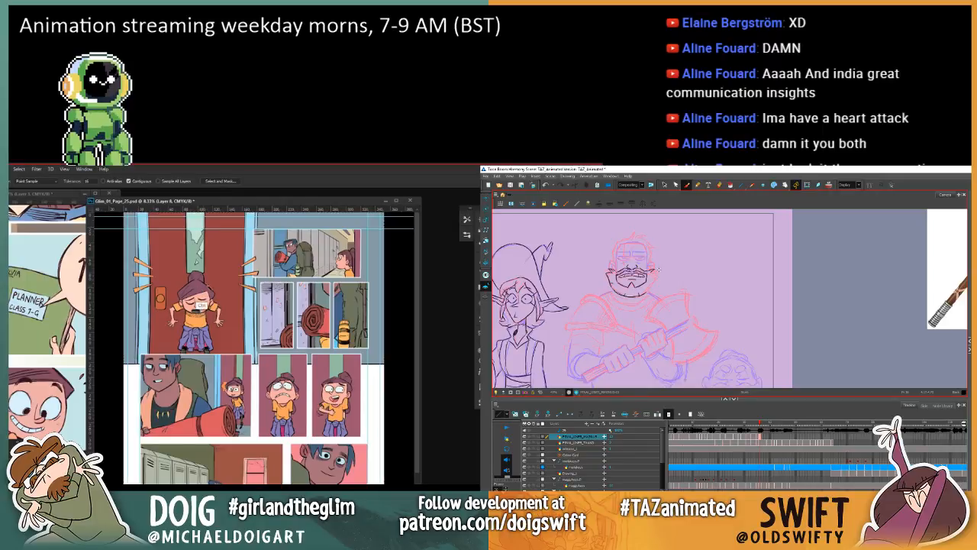
Step: Select colour areas in the girl's panels on page 25's COLOUR layer and darken them with Hue/Saturation, lightness about -24
key("alt+bracketleft")
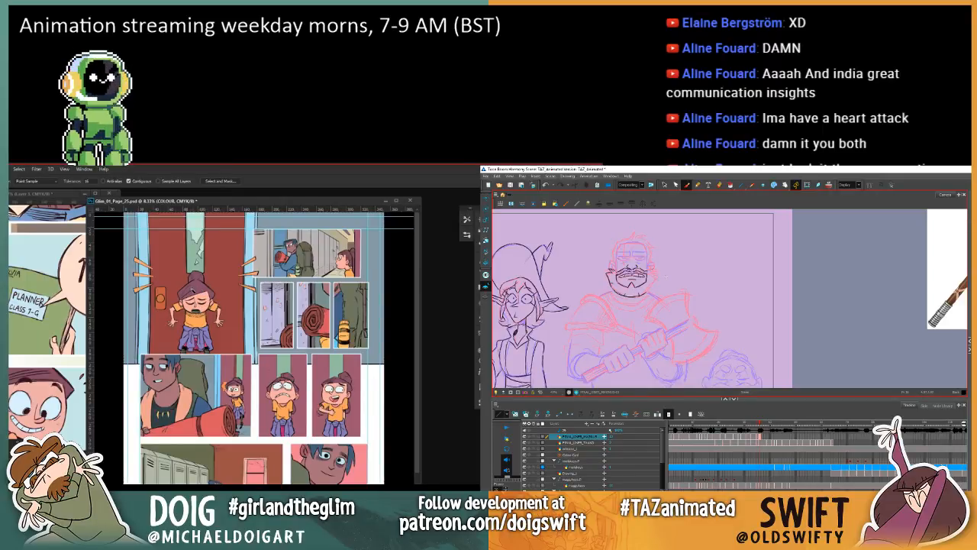
key("comma")
key("period")
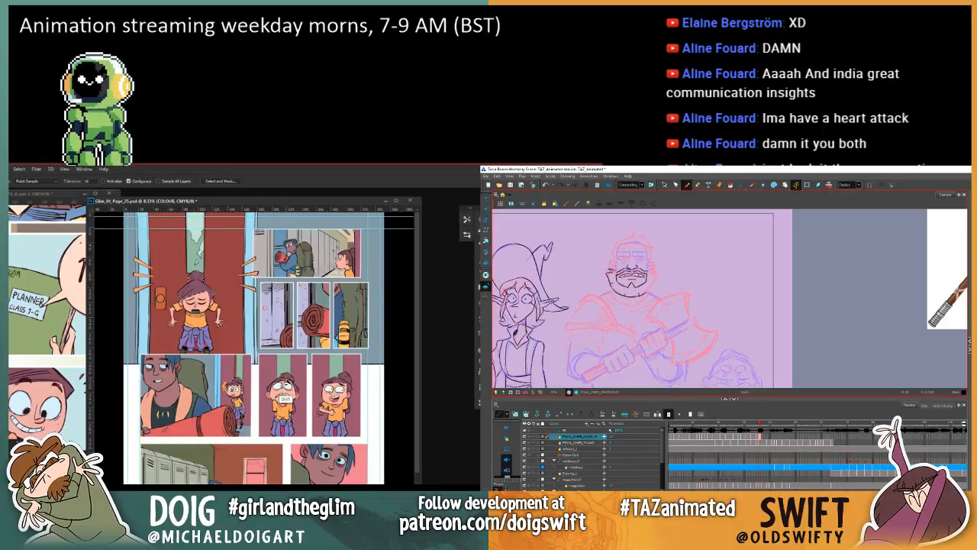
key("comma")
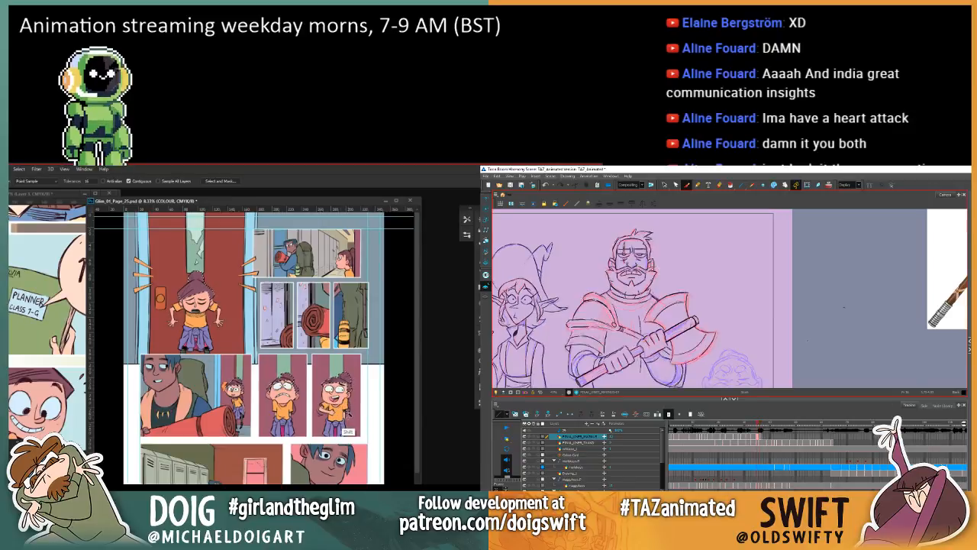
key("period")
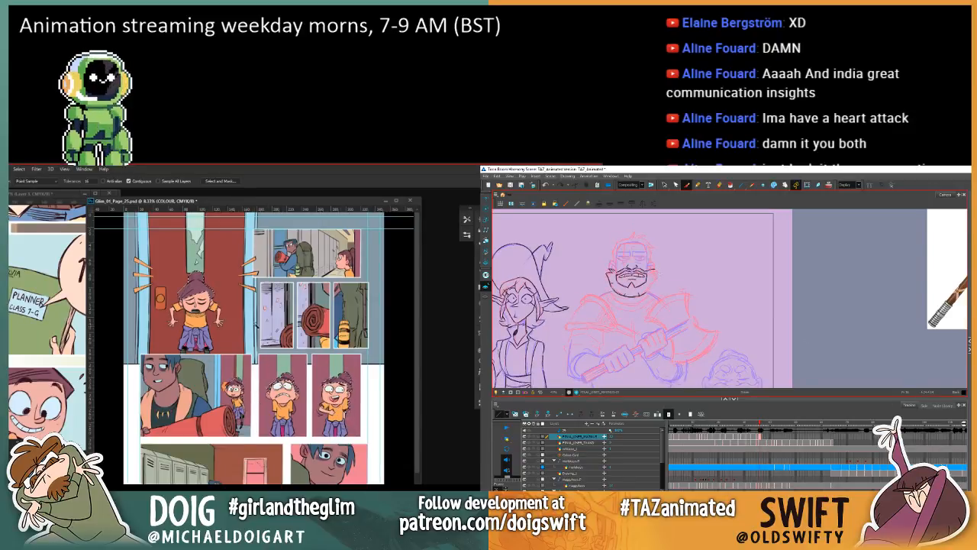
key("ctrl+u")
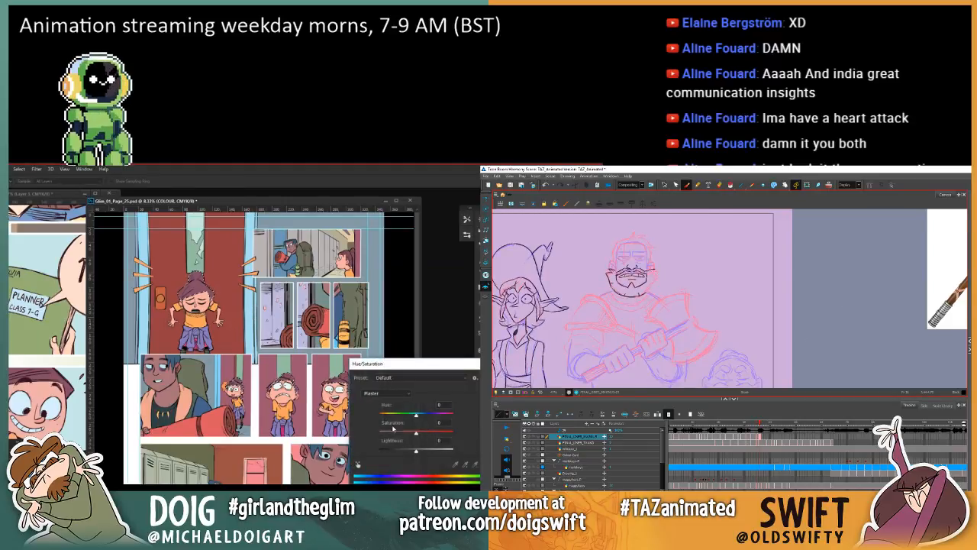
left_click_drag(415, 450, 407, 452)
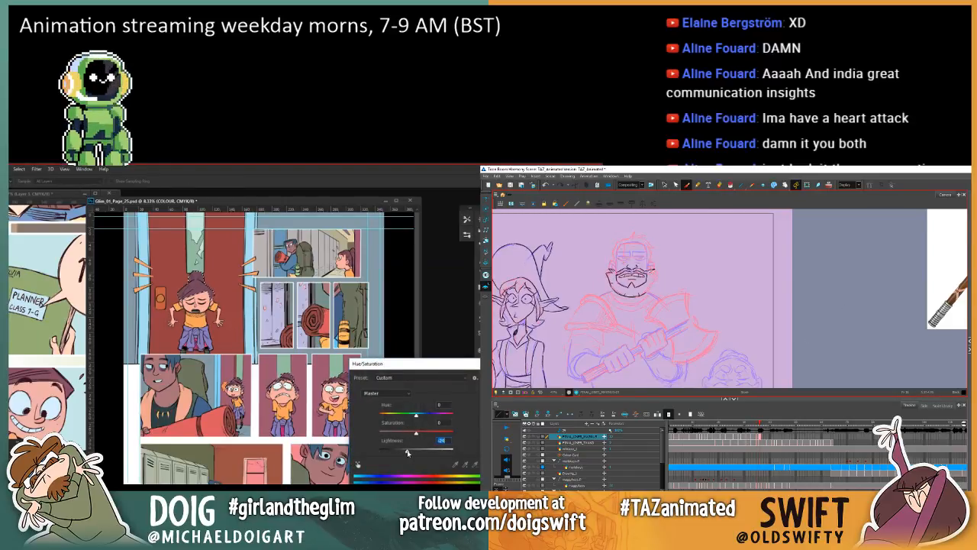
key("Return")
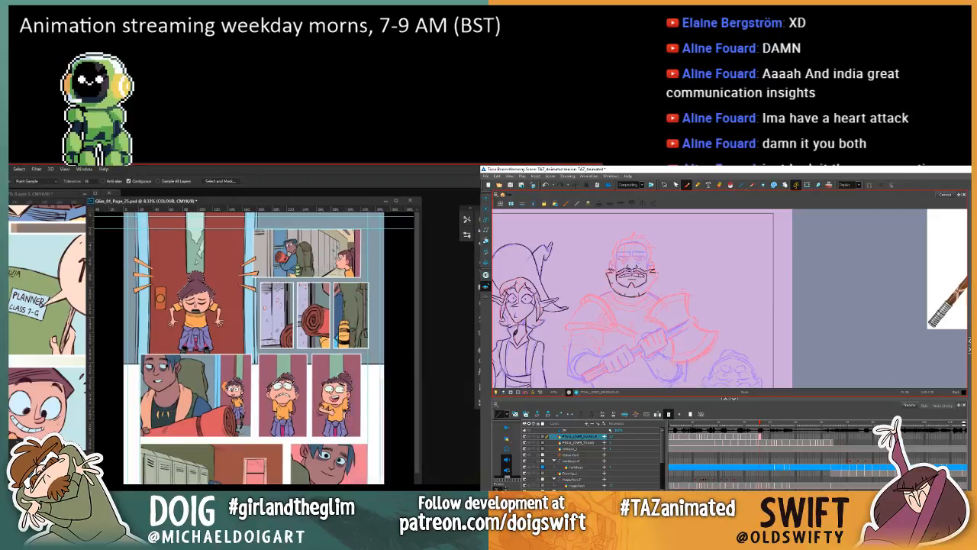
Step: Sample the maroon wall colour from the small girl panels and fill the red door behind her in the first panel
key("i")
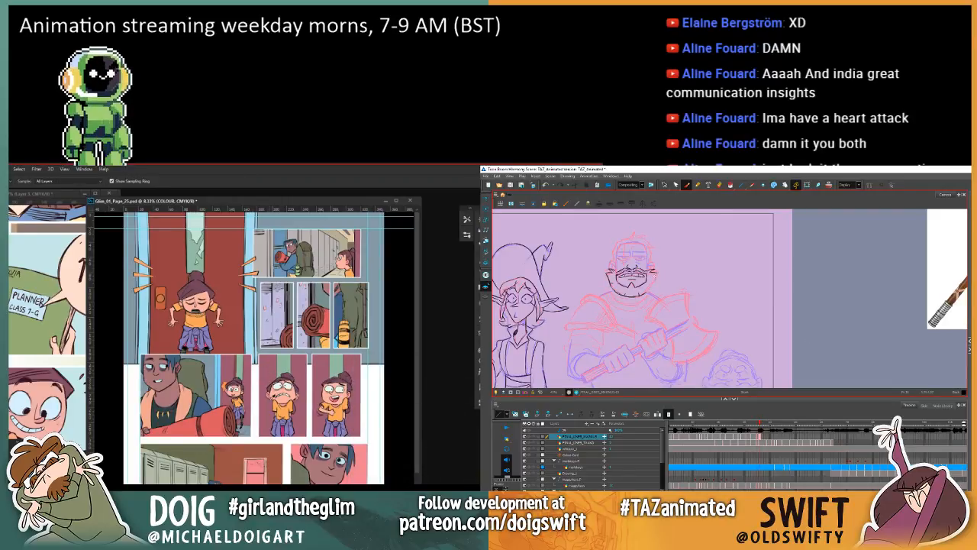
left_click(267, 412)
key("g")
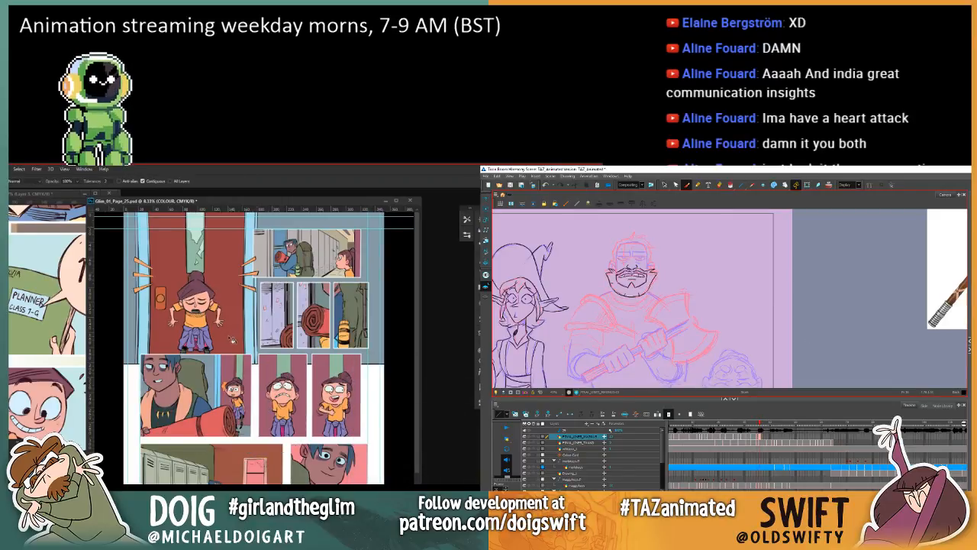
left_click(231, 340)
left_click(165, 340)
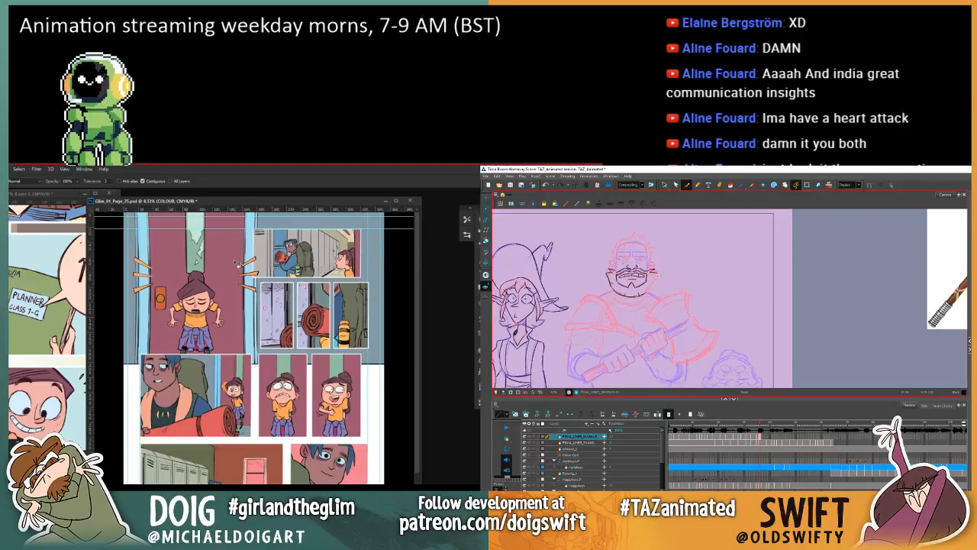
key("ctrl+plus")
left_click_drag(249, 319, 258, 400)
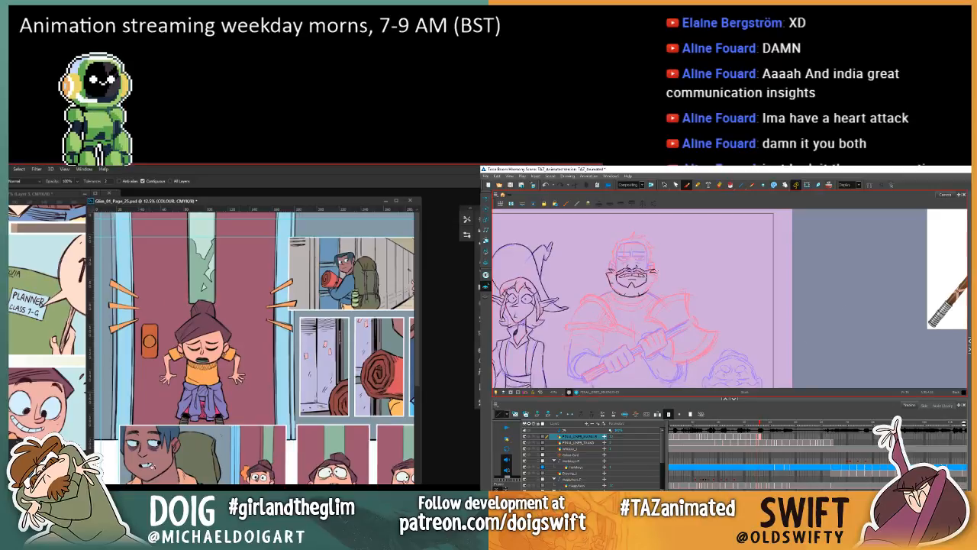
key("i")
key("g")
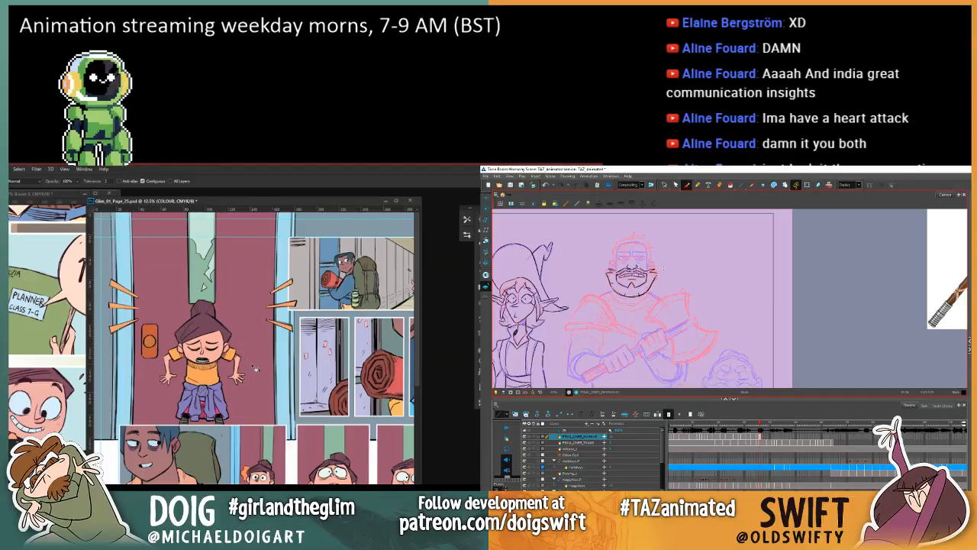
Step: Inspect the recoloured door panel on page 25 at different zoom levels and window sizes
key("ctrl+minus")
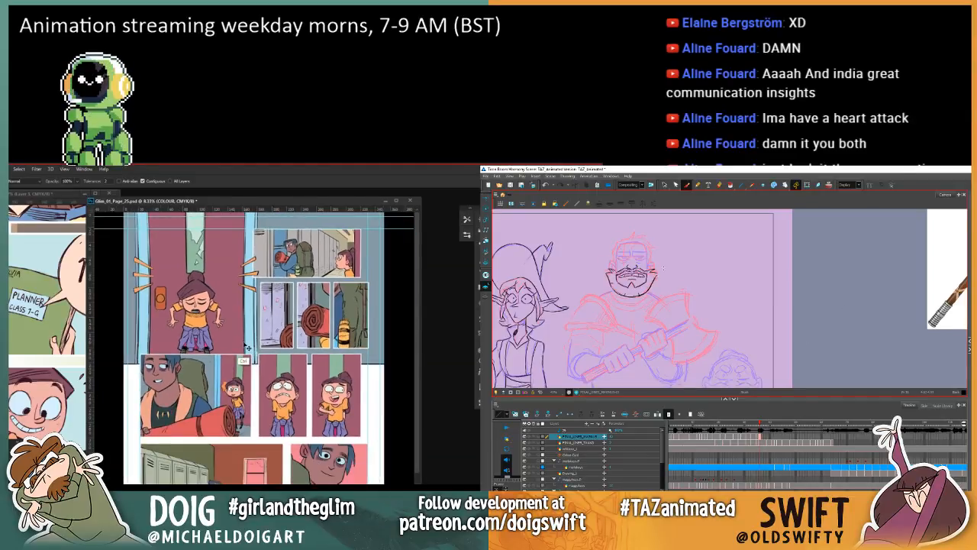
key("ctrl+plus")
left_click_drag(203, 305, 220, 432)
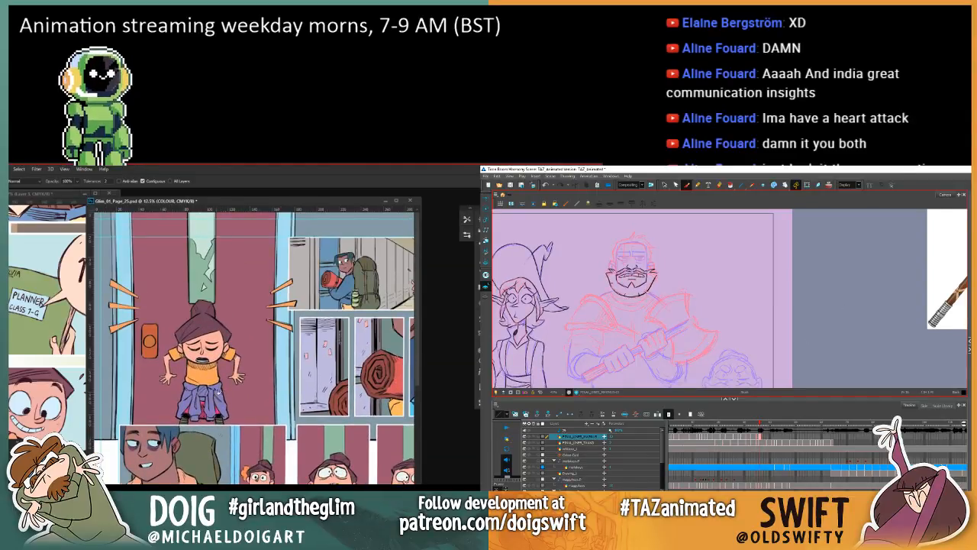
key("l")
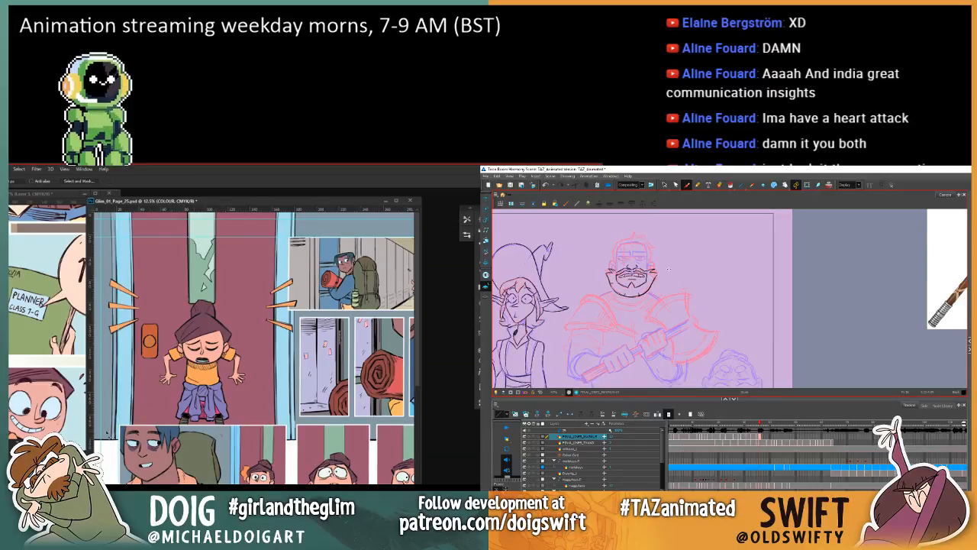
left_click(396, 201)
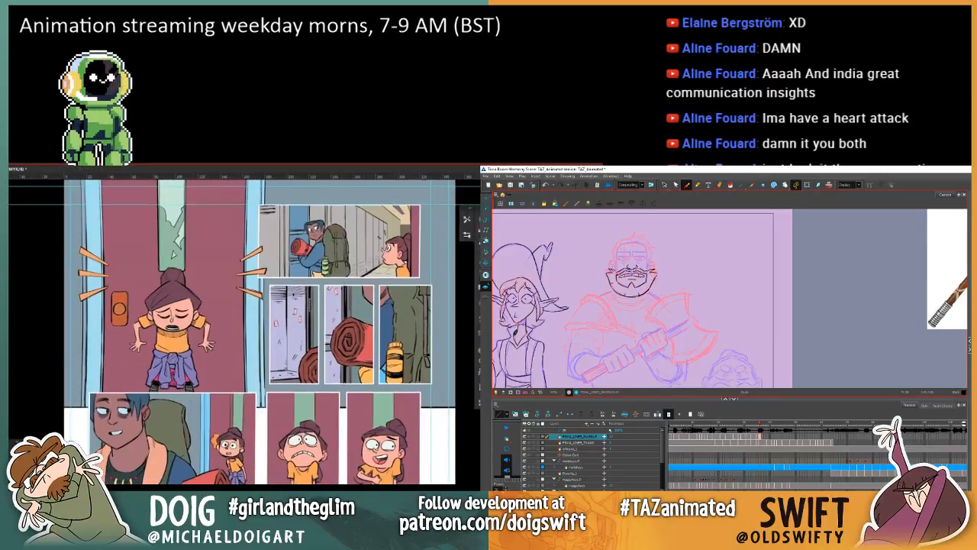
left_click(473, 169)
Step: Refine the right edge of the warrior's beard against the previous drawing, and ready the Rectangular Marquee for page 25 in Photoshop
key("comma")
key("period")
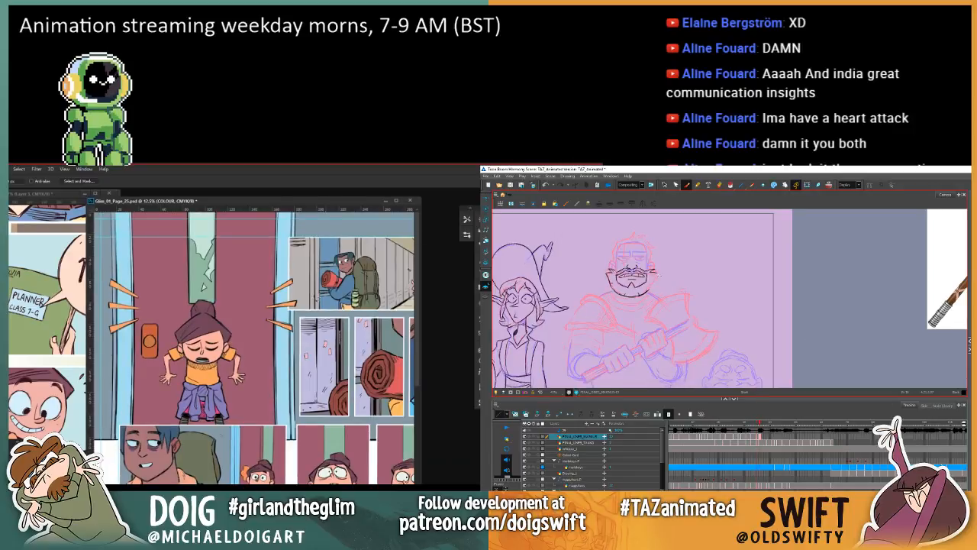
key("comma")
key("period")
key("comma")
key("period")
key("ctrl+minus")
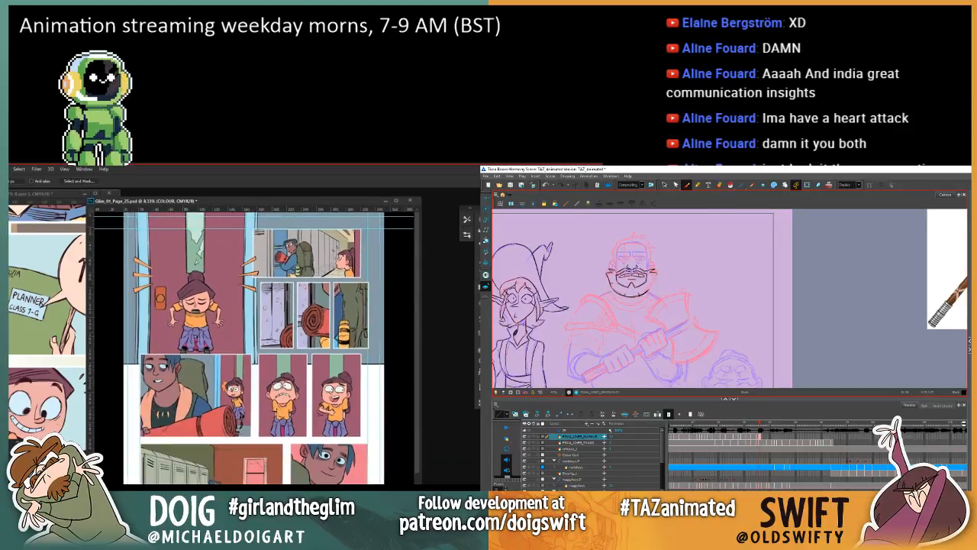
key("m")
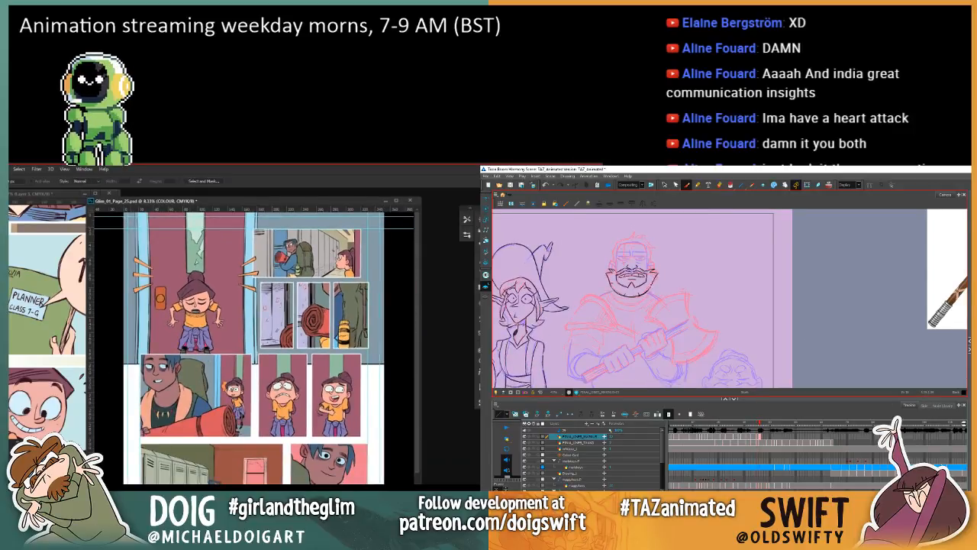
key("comma")
key("period")
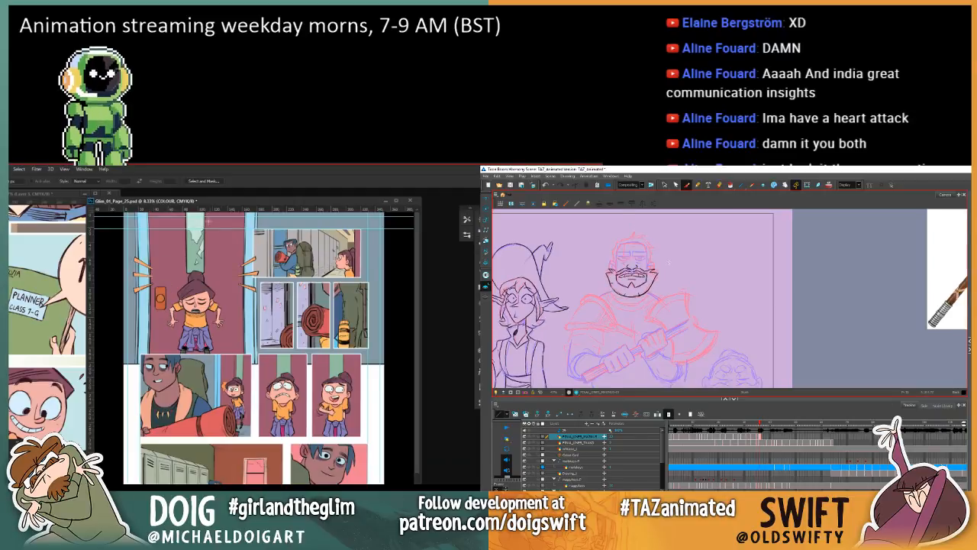
Step: Enlarge page 25's document window in Photoshop and compare the warrior's drawing with the previous one in Harmony
mouse_move(202, 203)
left_mouse_down()
mouse_move(213, 184)
mouse_move(208, 195)
left_mouse_up()
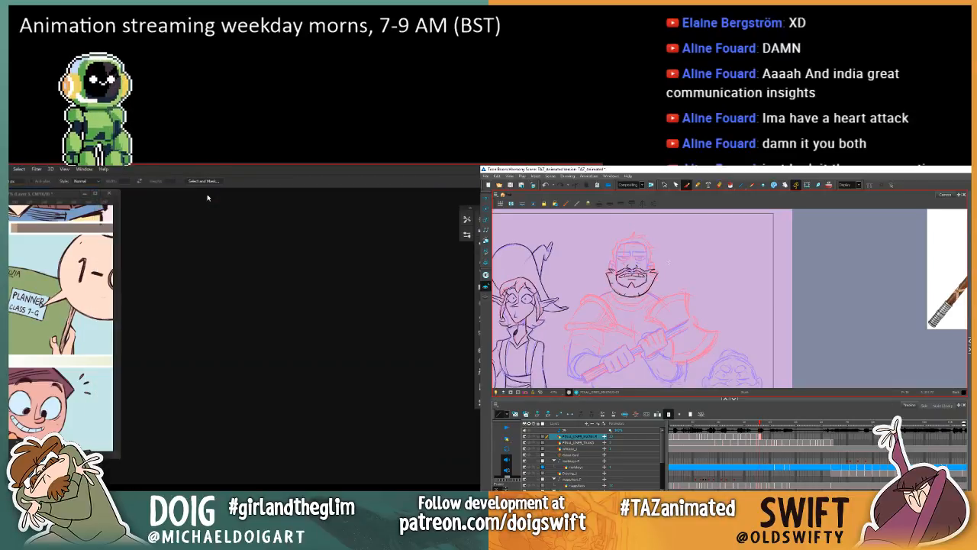
key("comma")
mouse_move(227, 304)
left_mouse_down()
mouse_move(231, 390)
mouse_move(233, 334)
left_mouse_up()
key("period")
Step: Select the upper section of page 25 and try a muted blue tint over its panels
mouse_move(141, 215)
left_mouse_down()
mouse_move(366, 357)
mouse_move(439, 382)
left_mouse_up()
key("comma")
key("period")
key("comma")
key("period")
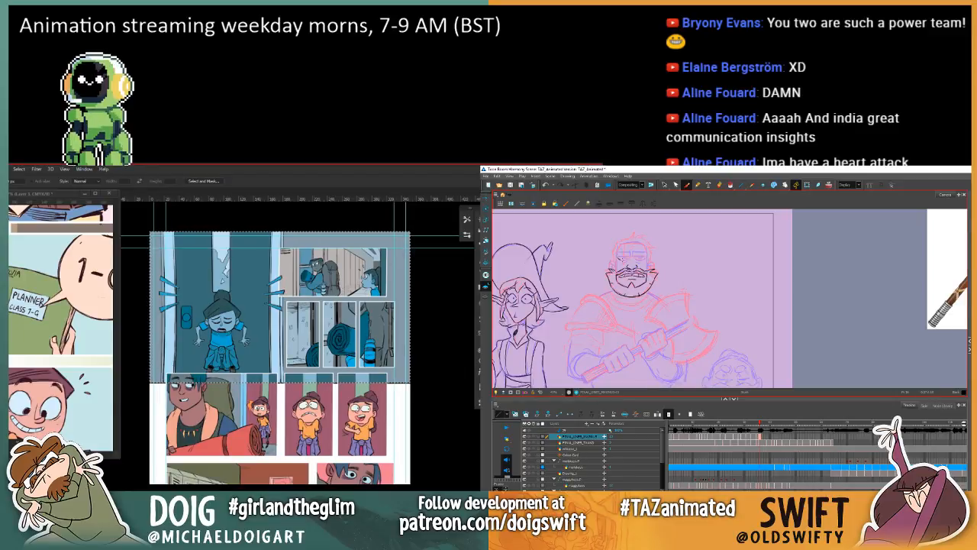
key("ctrl+z")
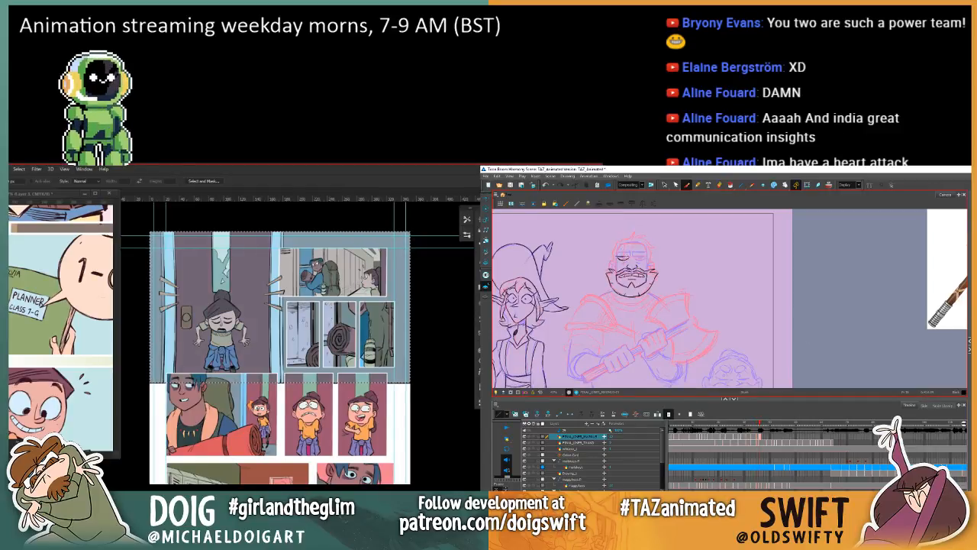
Step: Clear the tint from the tops of the boy's and small girl panels in the row below, using rectangular selections
key("ctrl+plus")
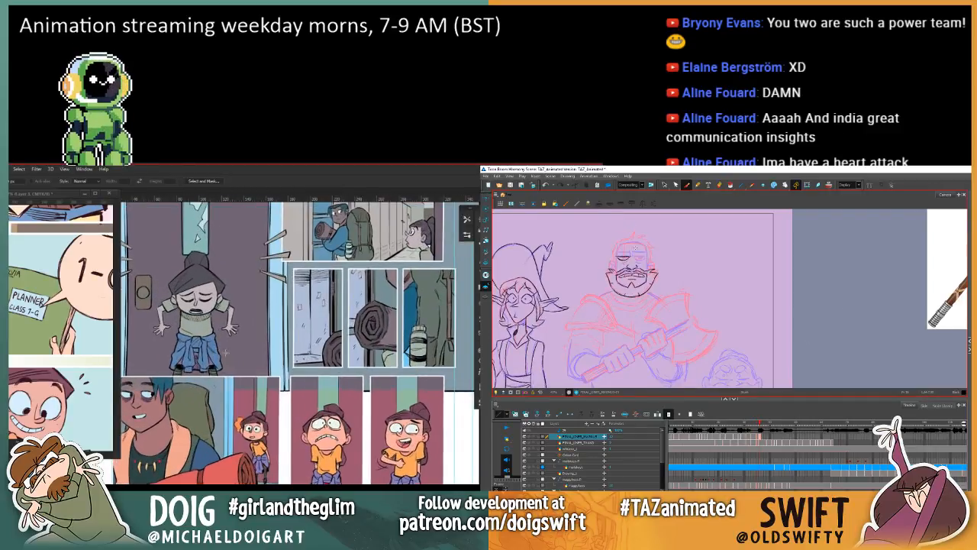
key("ctrl+plus")
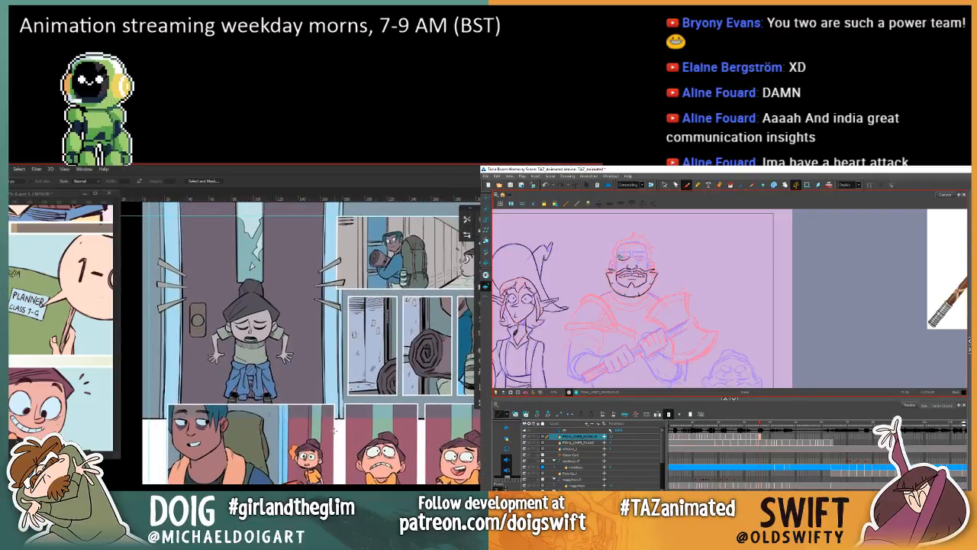
left_click_drag(334, 430, 169, 404)
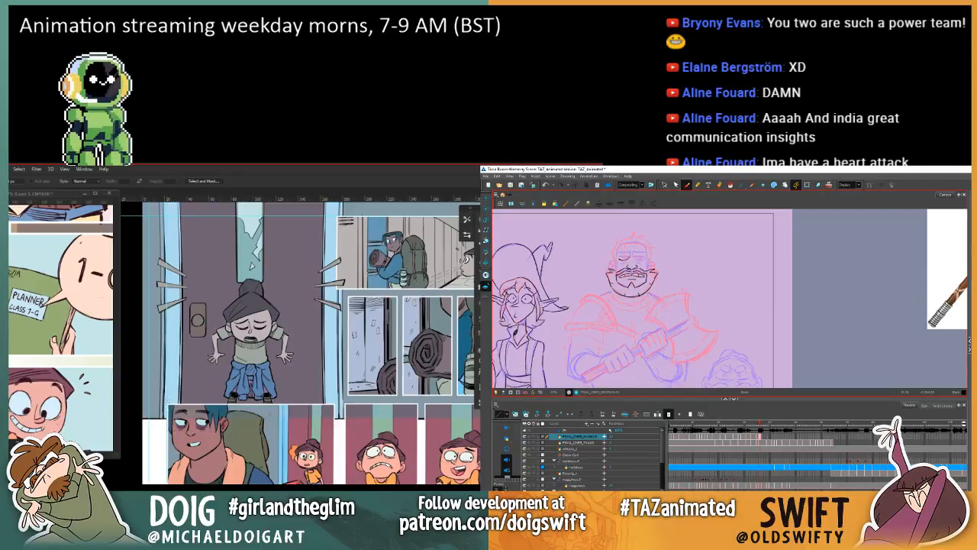
mouse_move(402, 437)
left_mouse_down()
mouse_move(403, 404)
mouse_move(344, 403)
mouse_move(305, 375)
mouse_move(284, 387)
left_mouse_up()
key("ctrl+d")
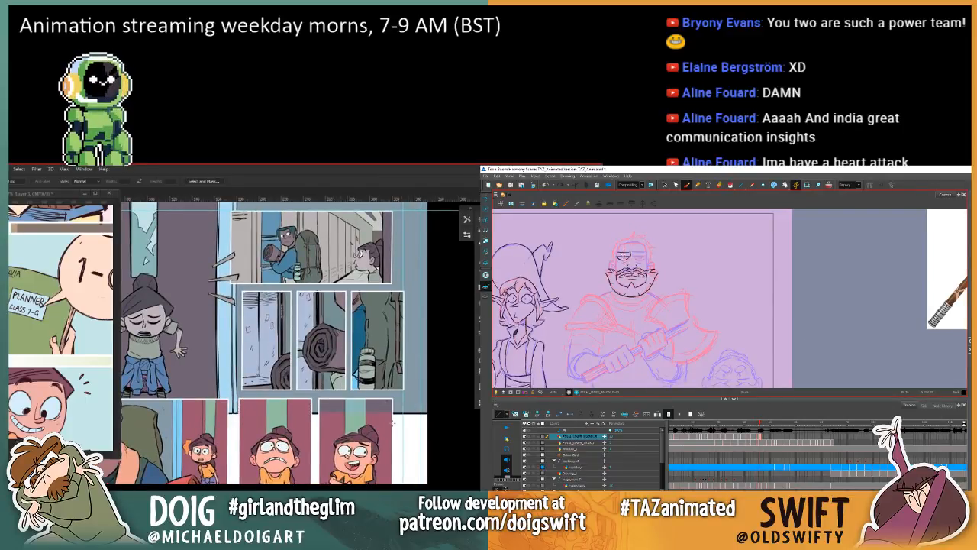
left_click_drag(393, 422, 319, 399)
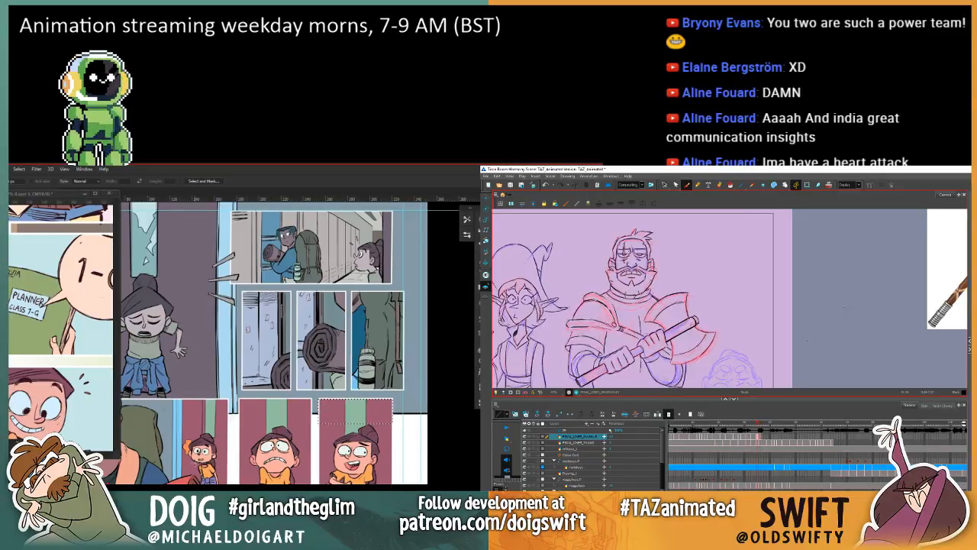
key("ctrl+d")
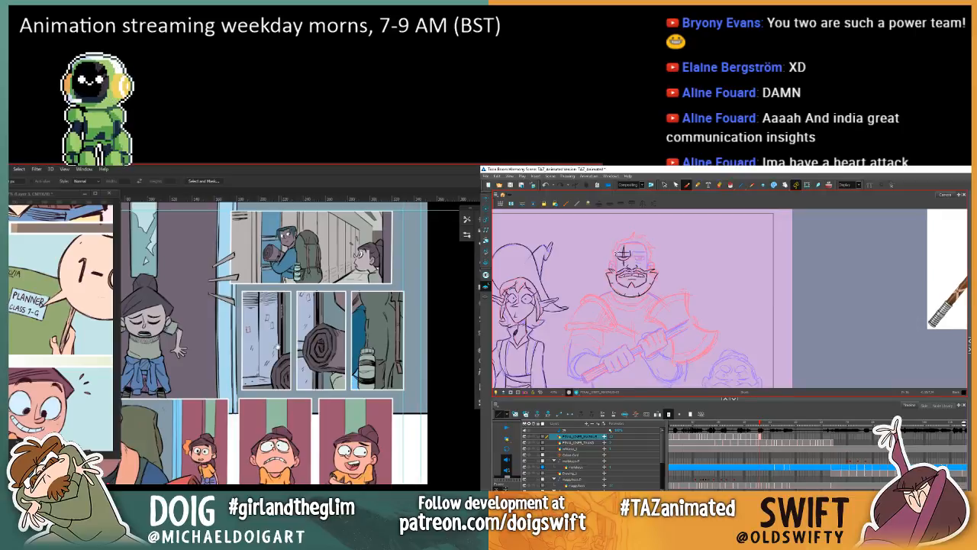
Step: Try different blends of the blue tint over the door and locker panels
mouse_move(277, 347)
left_mouse_down()
mouse_move(332, 396)
mouse_move(373, 372)
left_mouse_up()
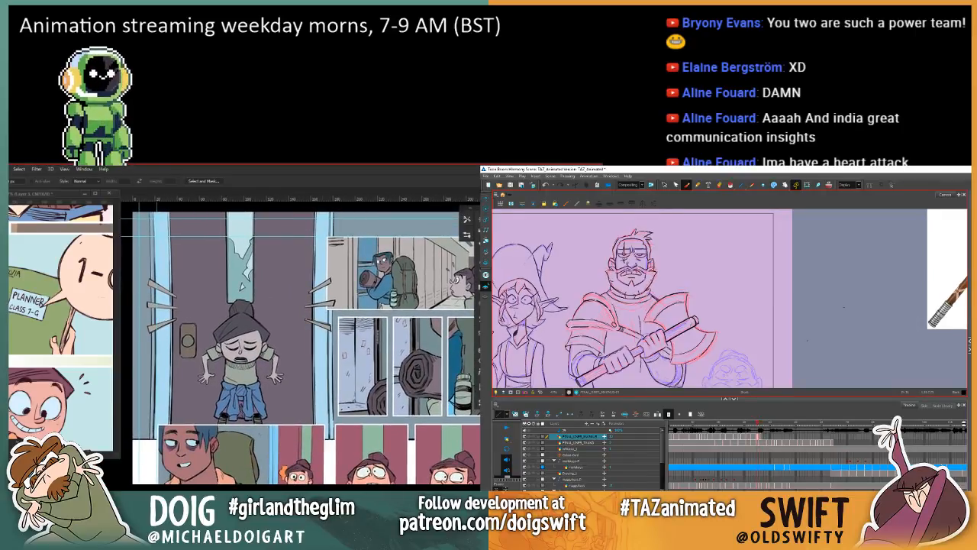
key("ctrl+z")
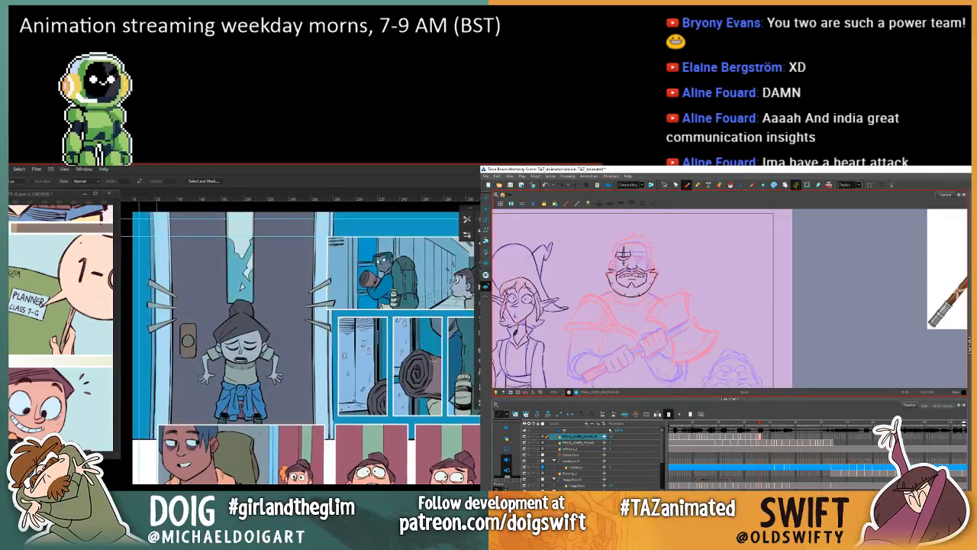
key("ctrl+z")
key("ctrl+z")
key("ctrl+z")
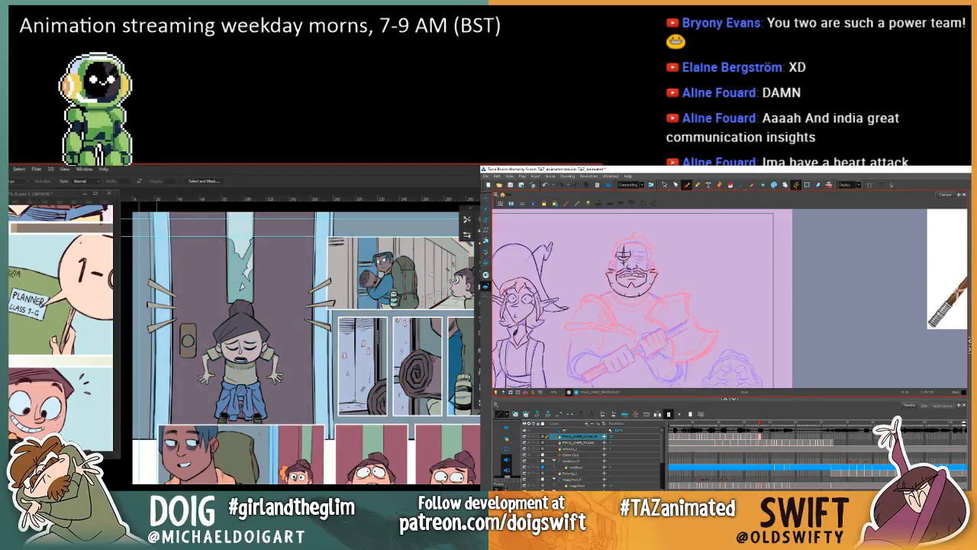
key("ctrl+z")
key("ctrl+z")
key("ctrl+z")
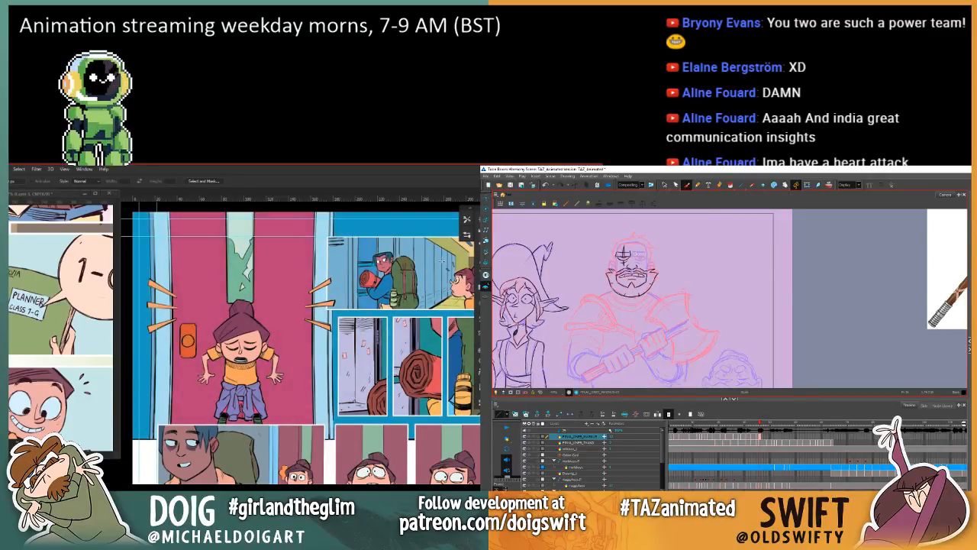
key("ctrl+z")
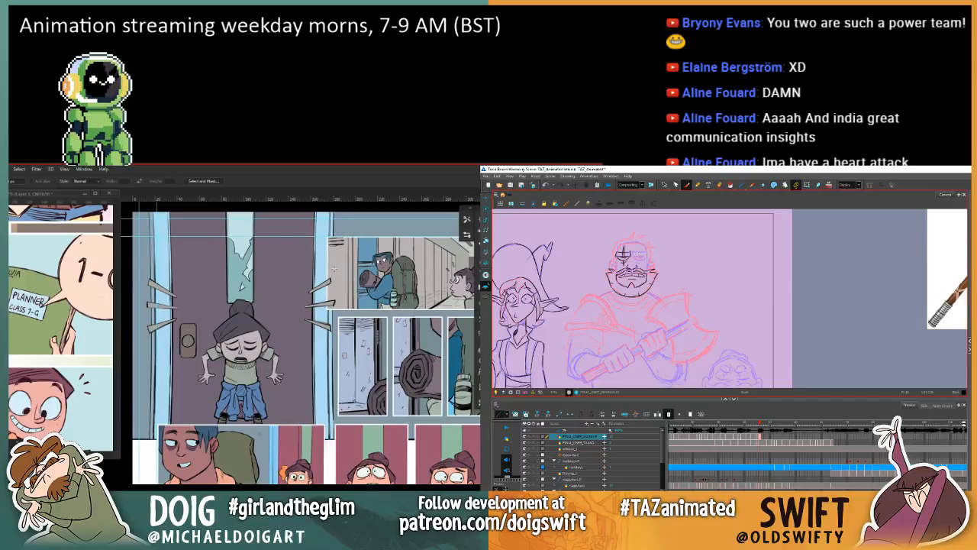
Step: Examine the tinted door panel and sample the muted purple of the door
left_click_drag(397, 314, 389, 286)
left_click_drag(319, 367, 329, 434)
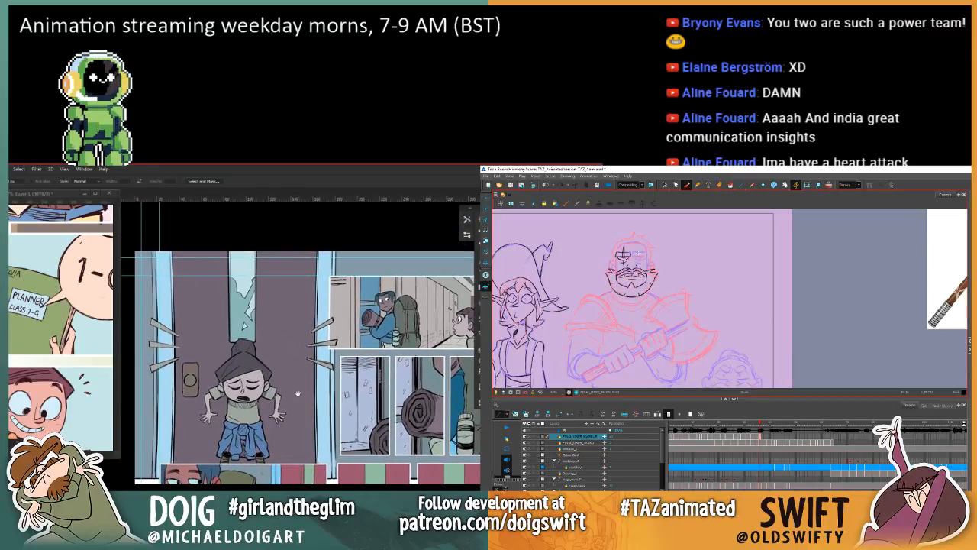
left_click_drag(298, 393, 297, 393)
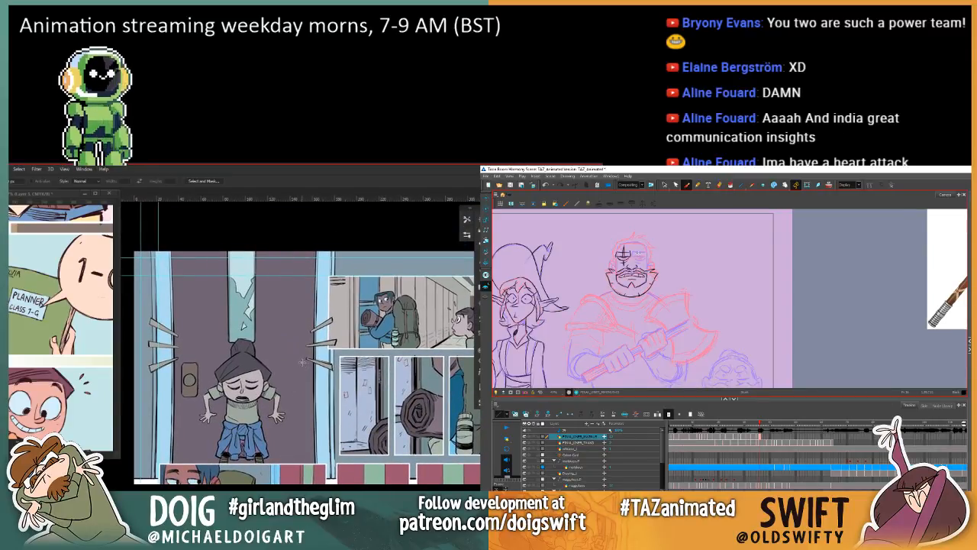
left_click_drag(320, 399, 278, 333)
mouse_move(275, 297)
left_mouse_down()
mouse_move(287, 343)
mouse_move(314, 347)
mouse_move(348, 320)
left_mouse_up()
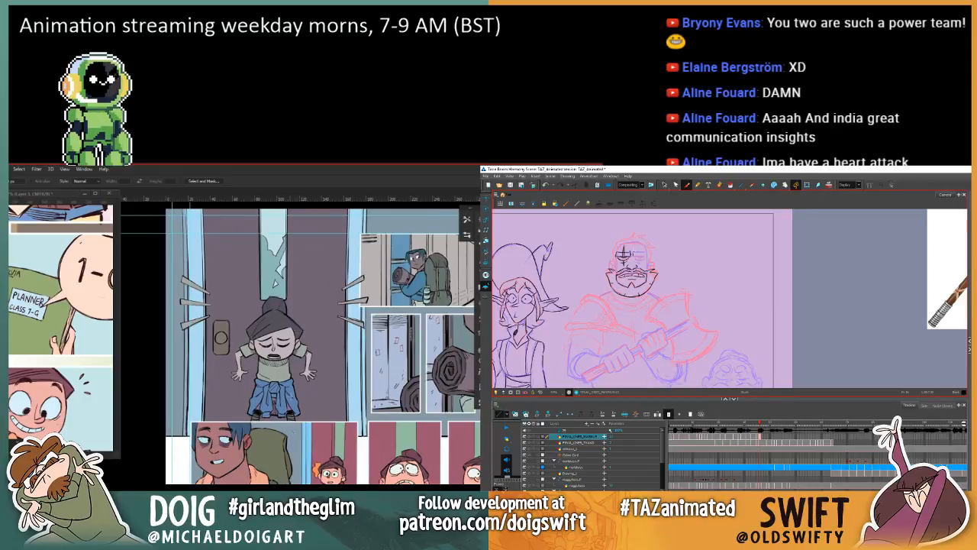
mouse_move(327, 370)
left_mouse_down()
mouse_move(276, 371)
mouse_move(295, 356)
mouse_move(346, 349)
left_mouse_up()
key("i")
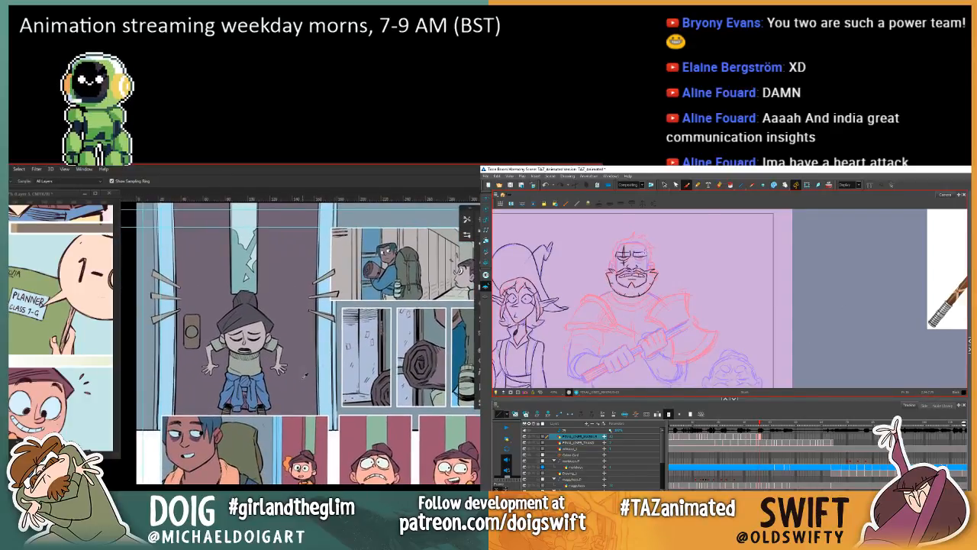
left_click(299, 383)
left_click(299, 383)
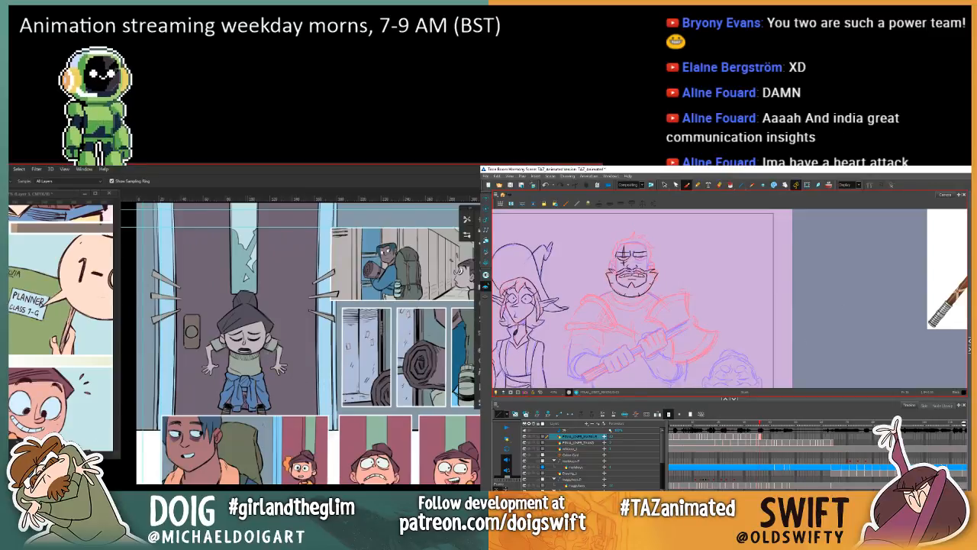
Step: Remove the blue tint from page 25's upper panels
key("period")
mouse_move(229, 312)
left_mouse_down()
mouse_move(281, 356)
mouse_move(248, 342)
left_mouse_up()
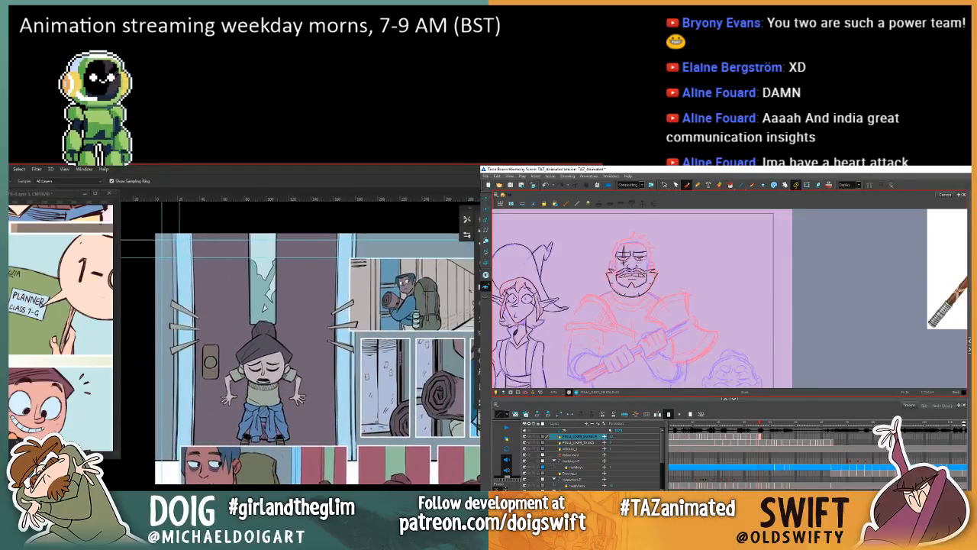
key("ctrl+minus")
key("ctrl+z")
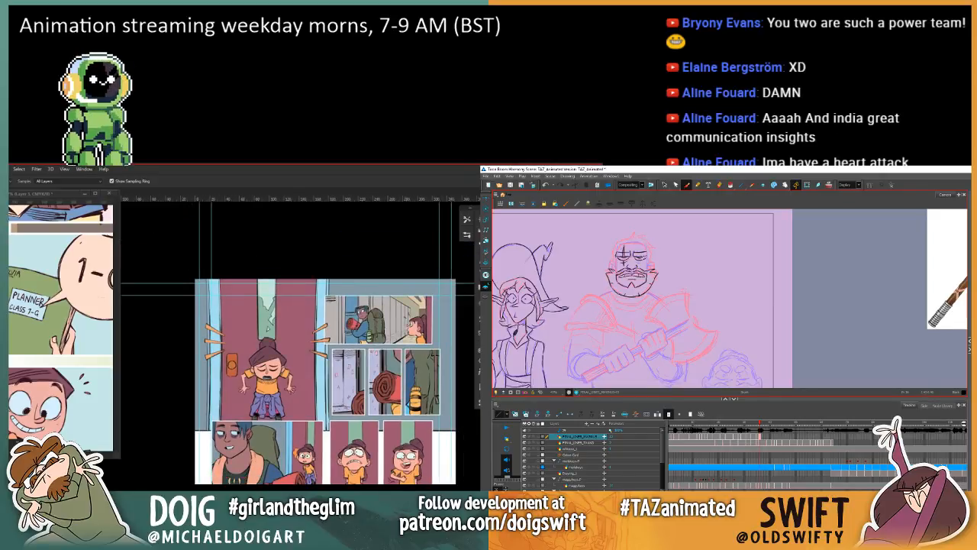
Step: Reselect the upper section of page 25 and darken it with a Brightness/Contrast adjustment at minimum brightness
key("ctrl+minus")
left_click_drag(296, 342, 258, 260)
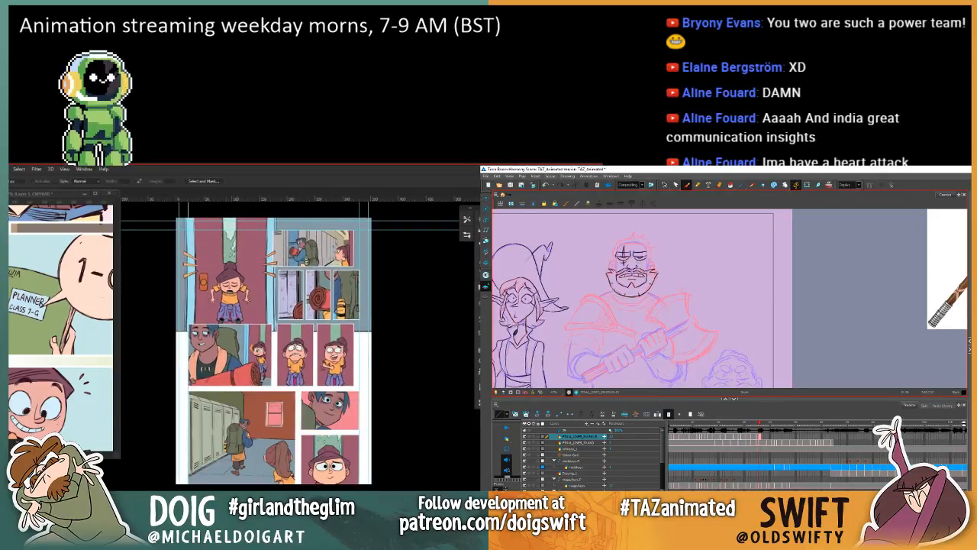
mouse_move(174, 217)
left_mouse_down()
mouse_move(373, 480)
mouse_move(397, 332)
left_mouse_up()
left_click(664, 185)
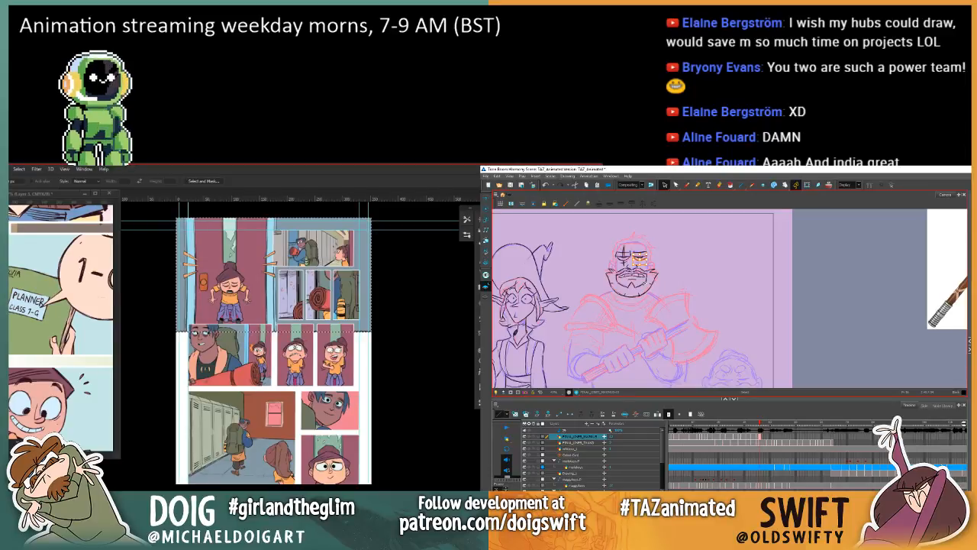
left_click(687, 185)
key("comma")
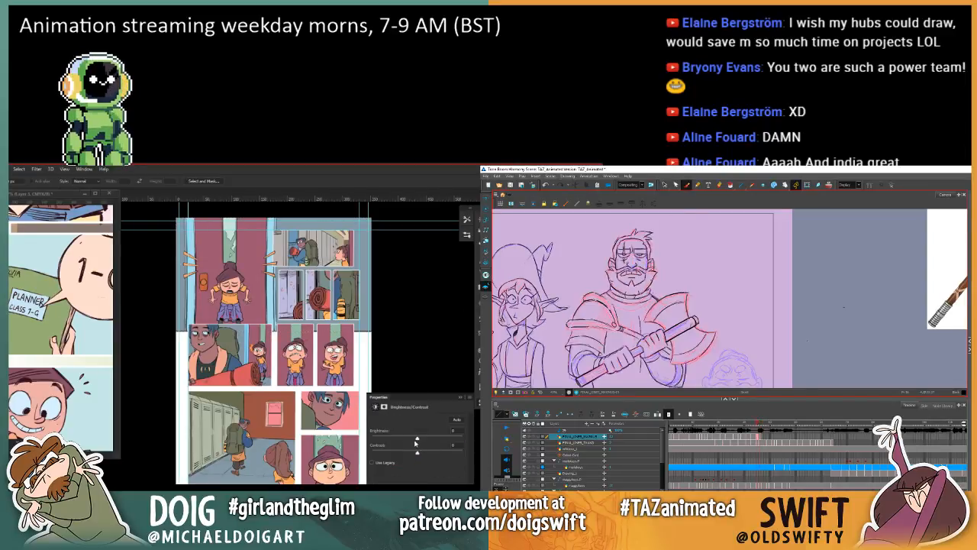
key("period")
mouse_move(417, 439)
left_mouse_down()
mouse_move(390, 443)
mouse_move(398, 453)
mouse_move(432, 453)
mouse_move(371, 443)
left_mouse_up()
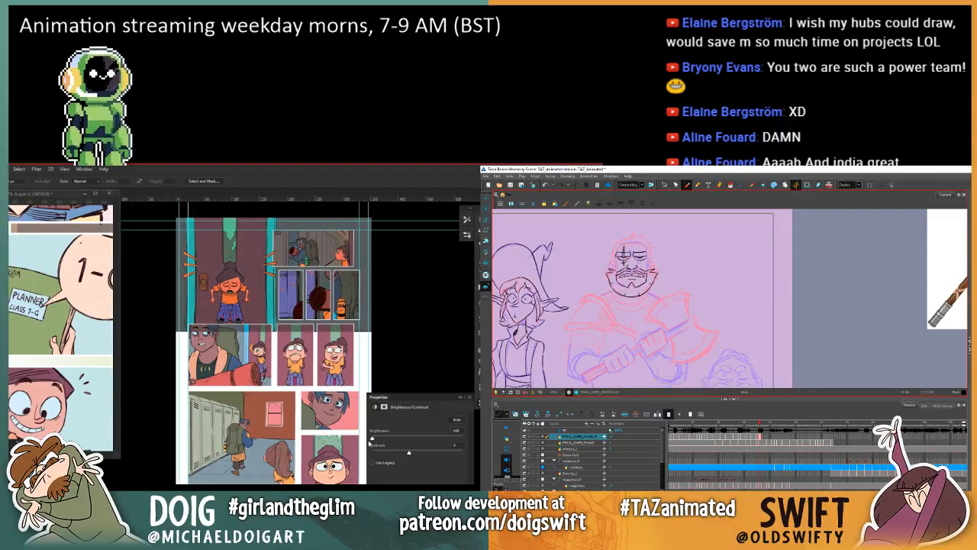
Step: Touch up the warrior's brow in Harmony, then inspect the darkened door panel and remove its Brightness/Contrast adjustment
left_click_drag(650, 245, 647, 254)
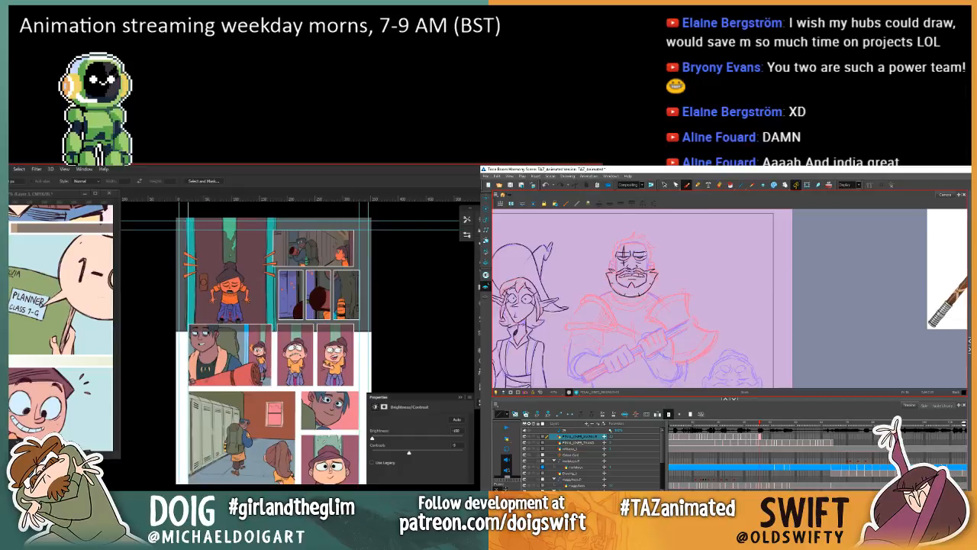
scroll(292, 351, "up", 4)
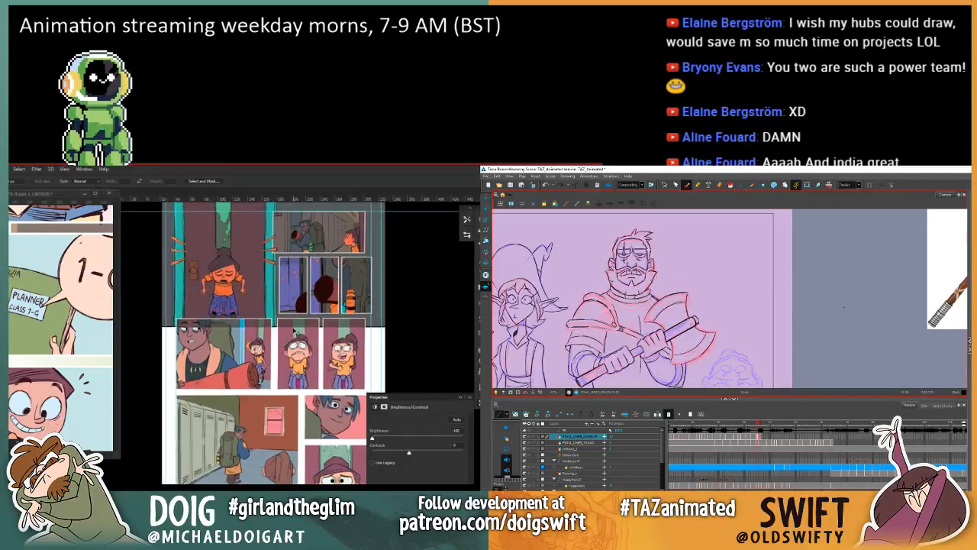
mouse_move(248, 293)
left_mouse_down()
mouse_move(261, 379)
mouse_move(245, 357)
left_mouse_up()
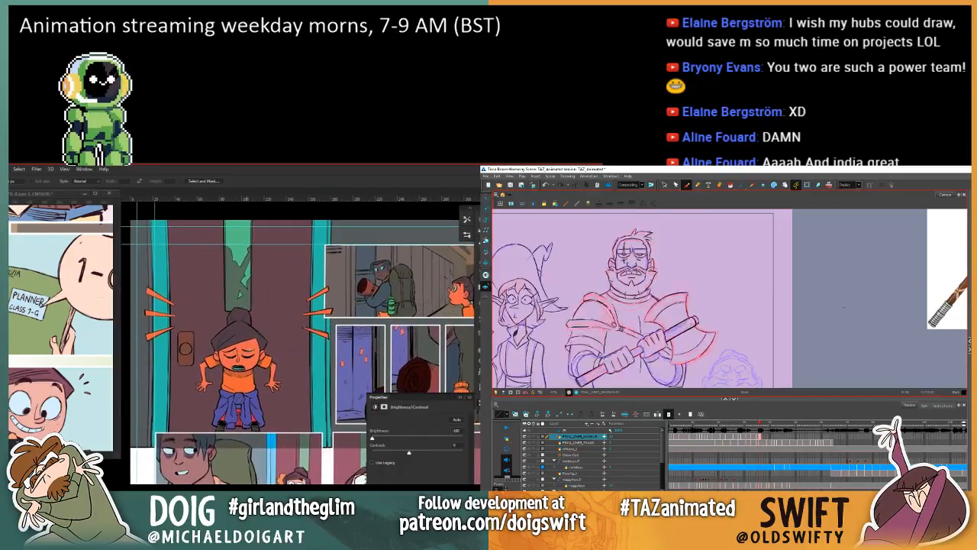
left_click(461, 395)
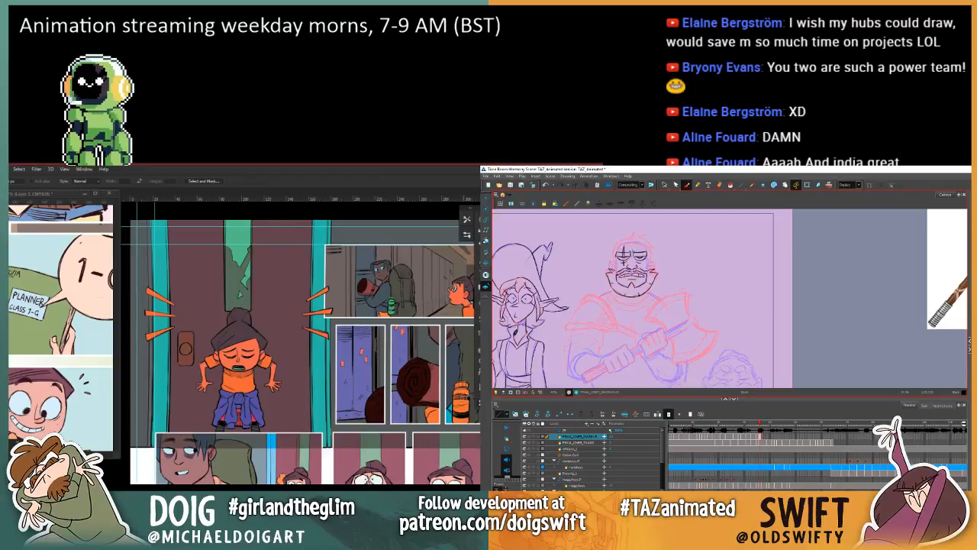
left_click(474, 387)
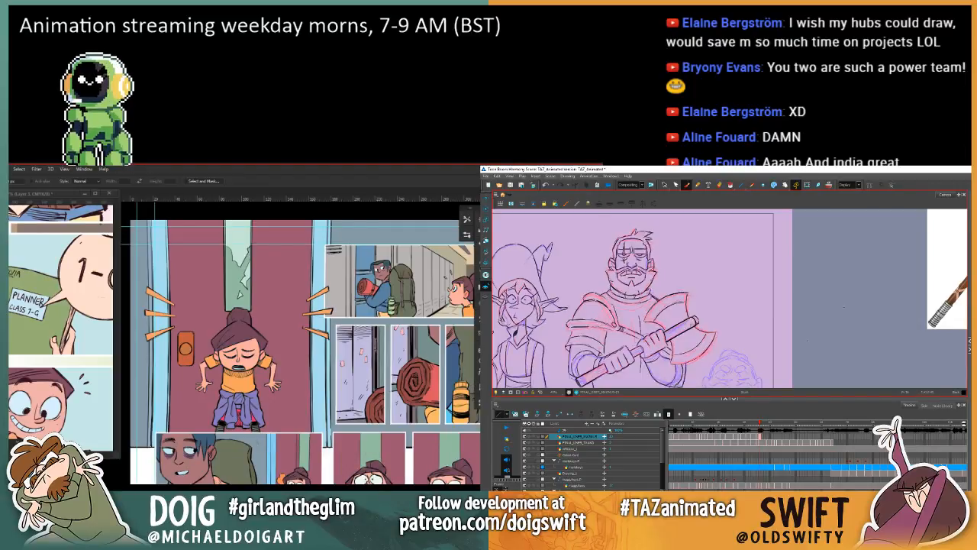
Step: Compare the warrior's face with the neighbouring drawing in Harmony, then undo the most recent colour changes to page 25's upper panels
key(".")
key(".")
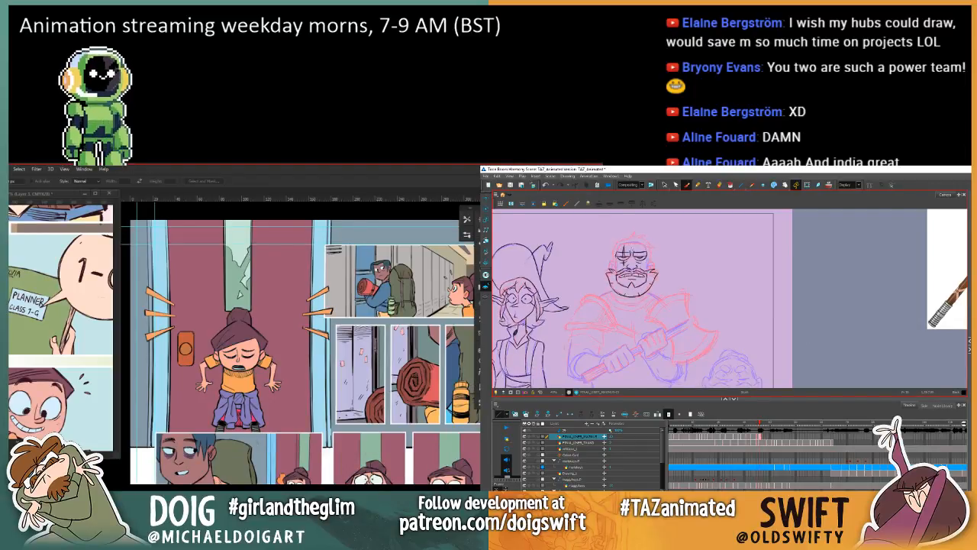
key(".")
key(".")
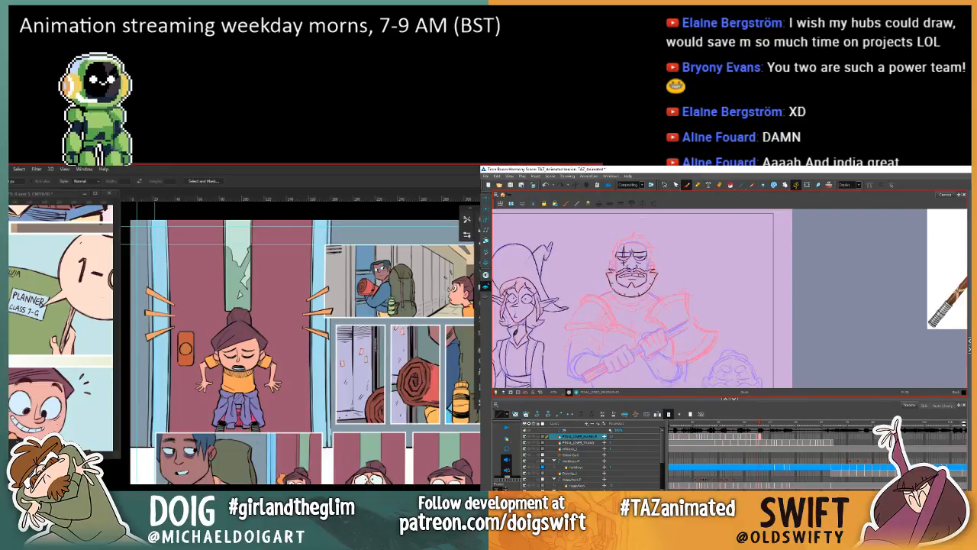
key("ctrl+z")
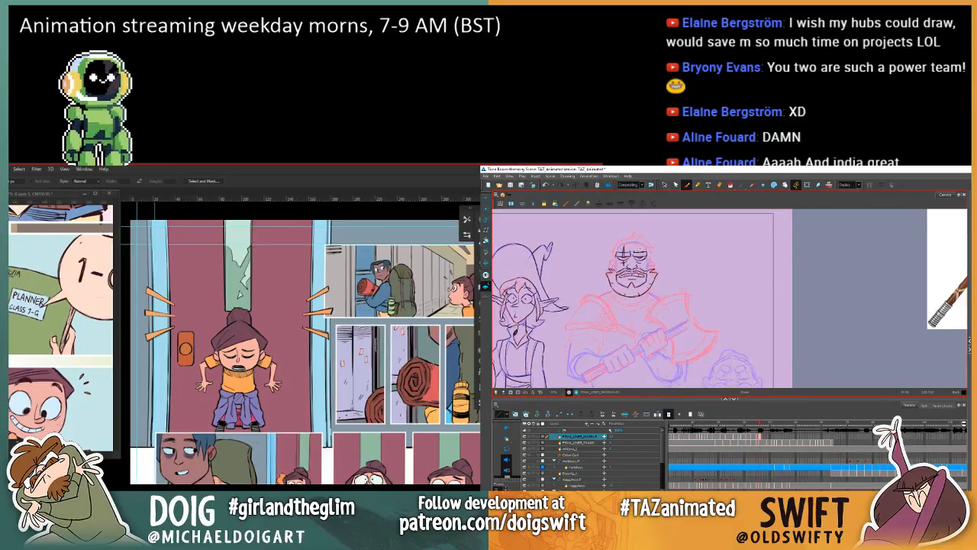
key("ctrl+z")
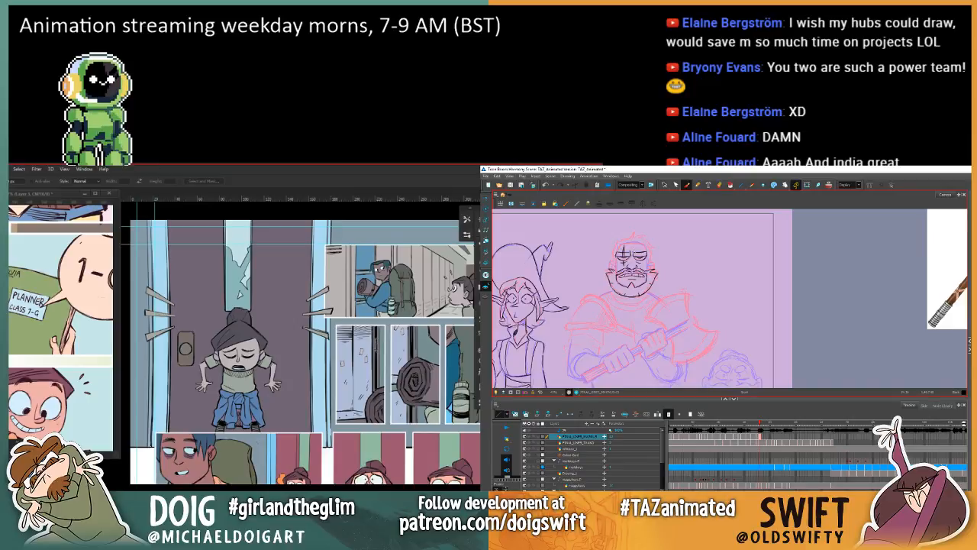
key("ctrl+z")
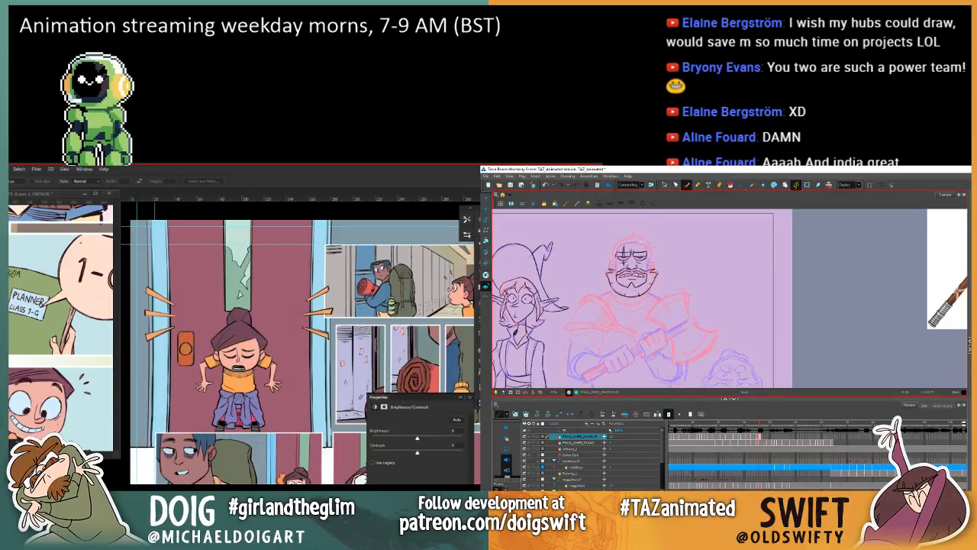
Step: Try darkening page 25 with a Levels adjustment by raising the black input level sharply
key("alt+s")
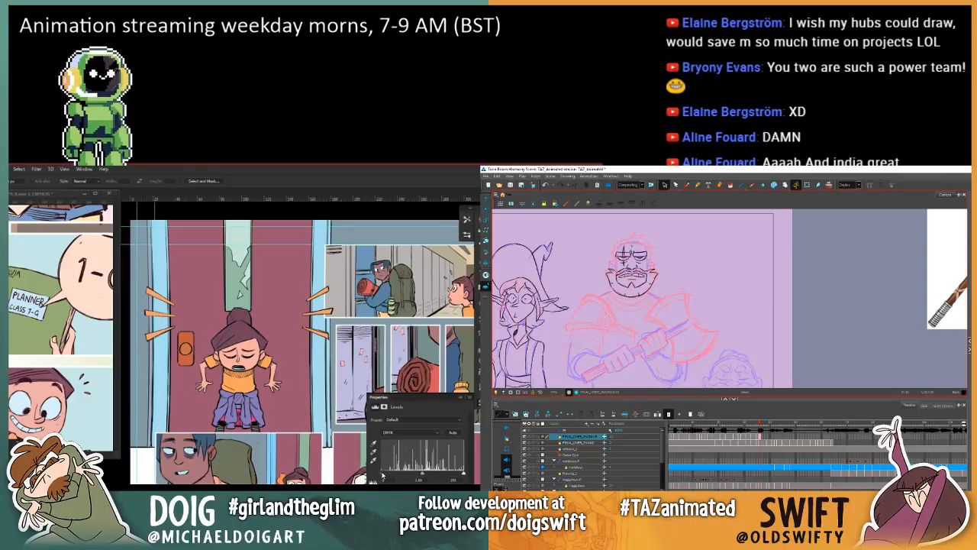
left_click_drag(382, 474, 468, 475)
key("ctrl+i")
left_click(634, 246)
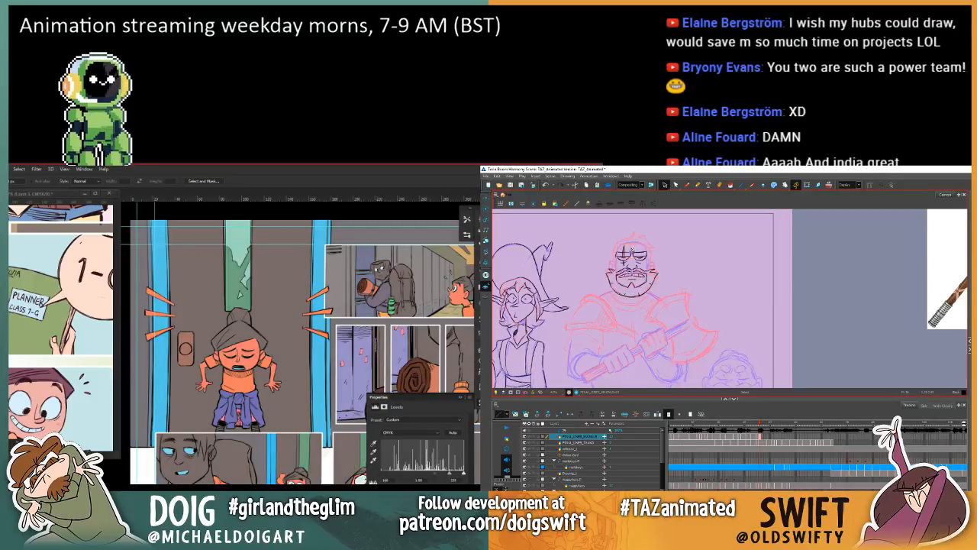
key("ctrl+i")
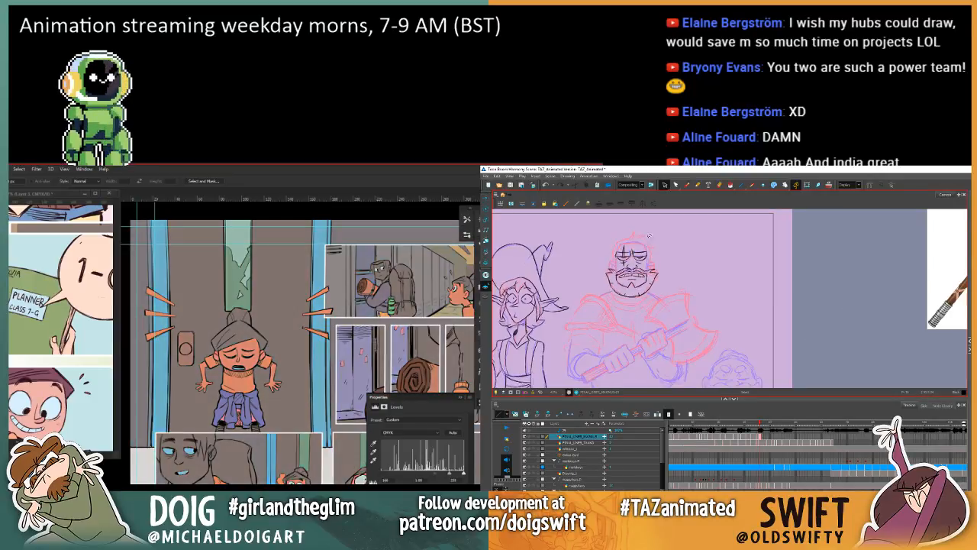
left_click(687, 186)
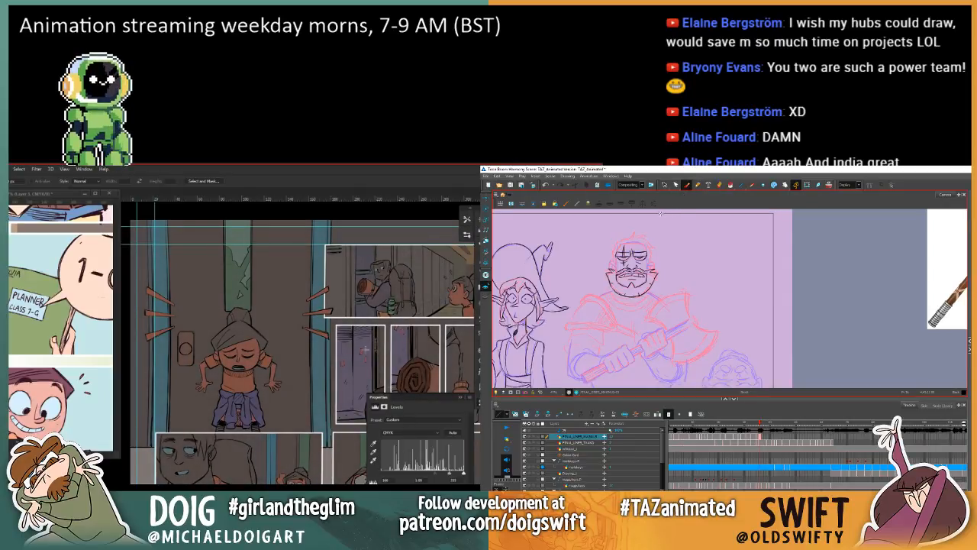
Step: Inspect the darkened page as a whole and its Levels channel options, then delete the Levels adjustment
key("ctrl+minus")
key("ctrl+minus")
left_click_drag(347, 394, 320, 318)
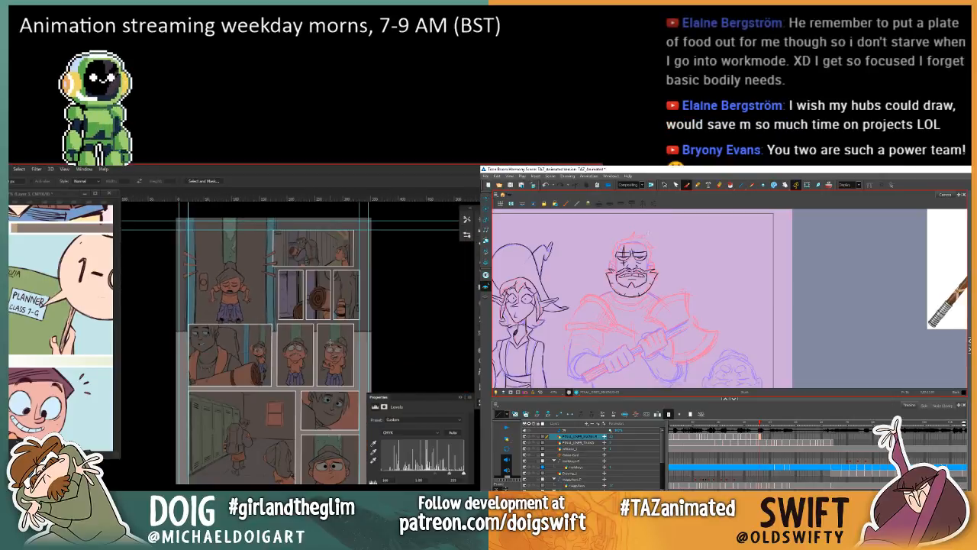
key("ctrl+plus")
left_click_drag(295, 232, 297, 328)
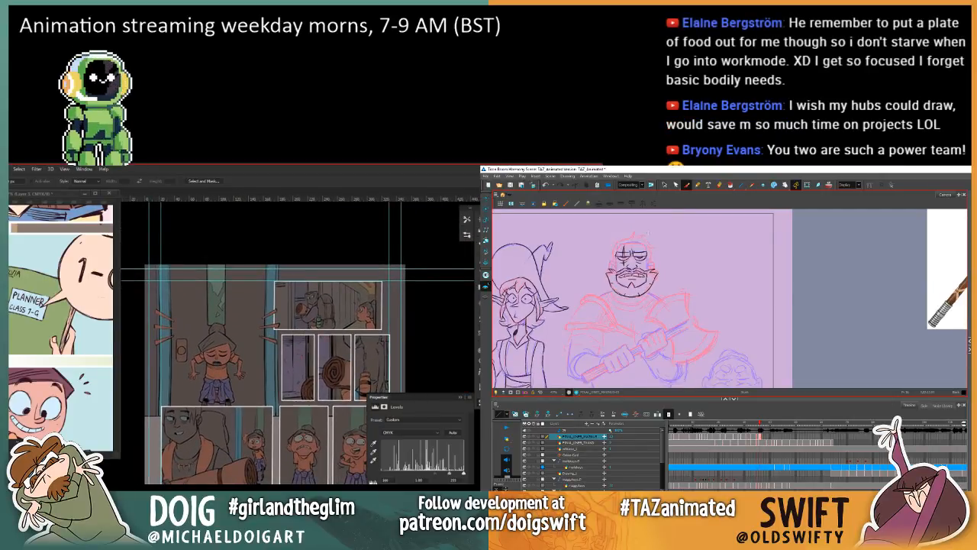
left_click(408, 436)
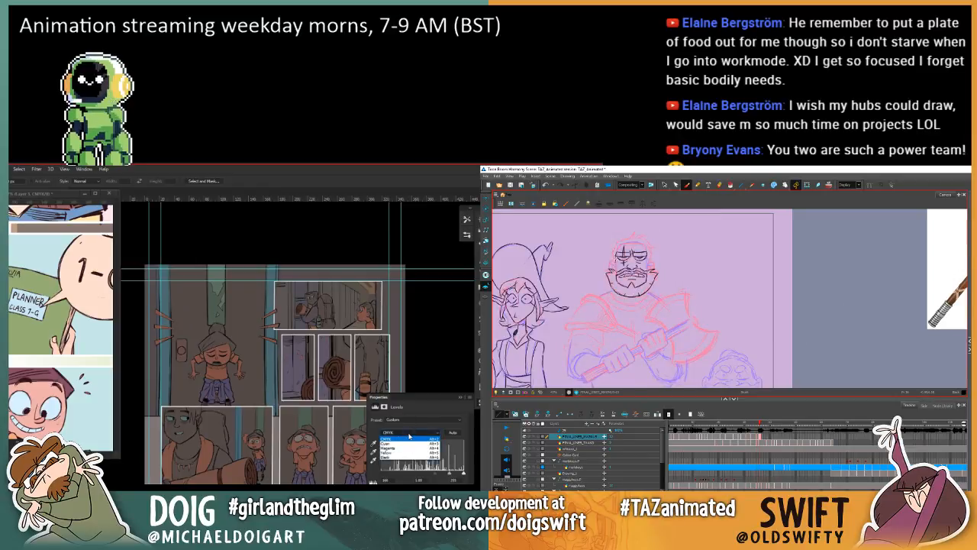
left_click(410, 437)
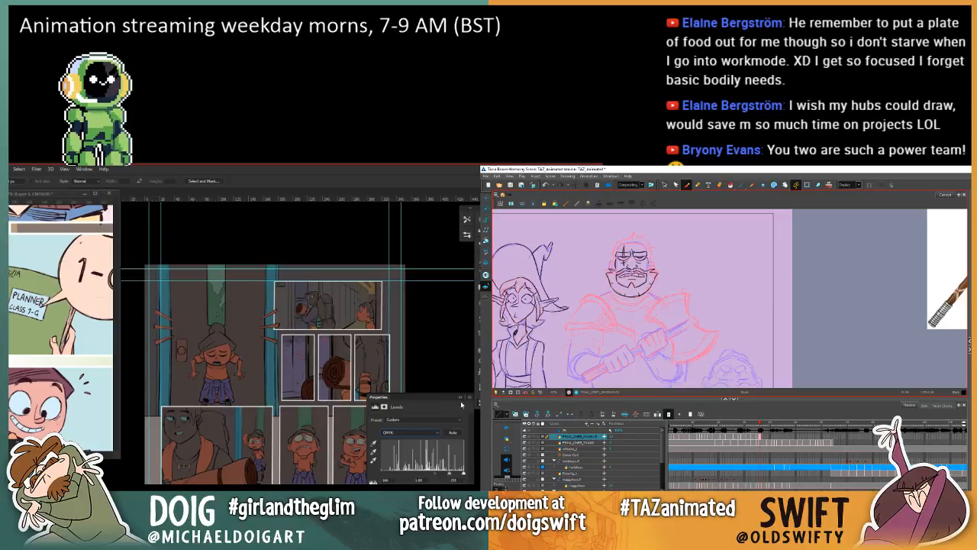
left_click(461, 397)
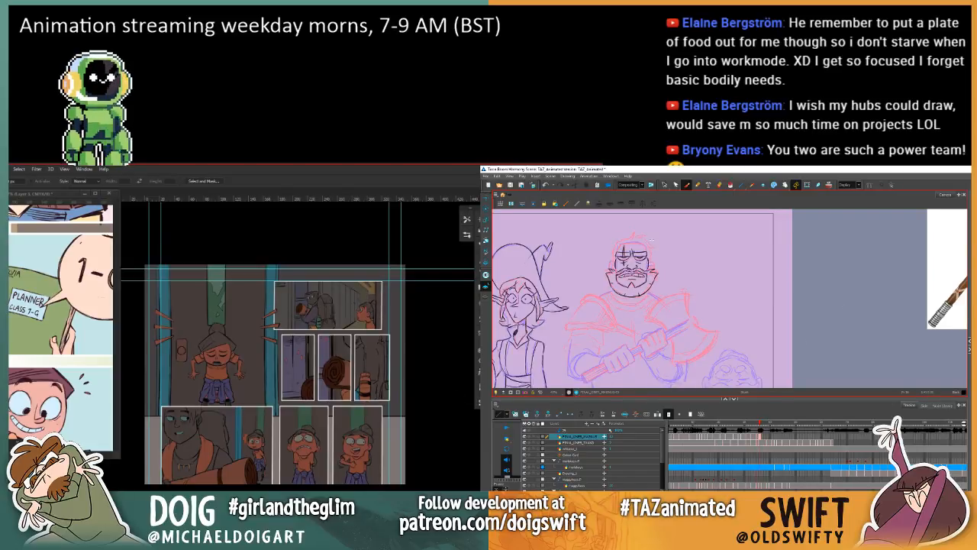
key("Delete")
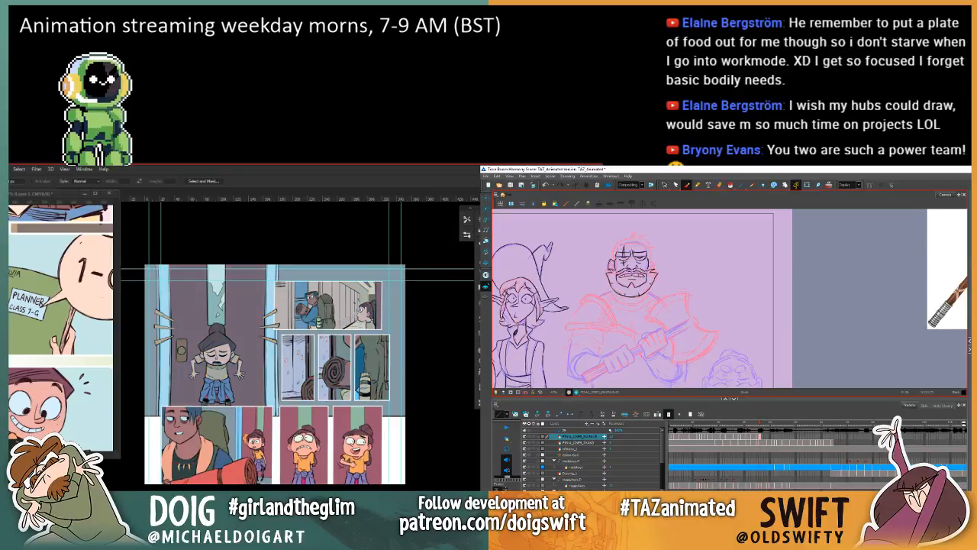
Step: Select the shock lines on both sides of the door panel and fill the selection to give them an orange colour
scroll(258, 345, "up", 4)
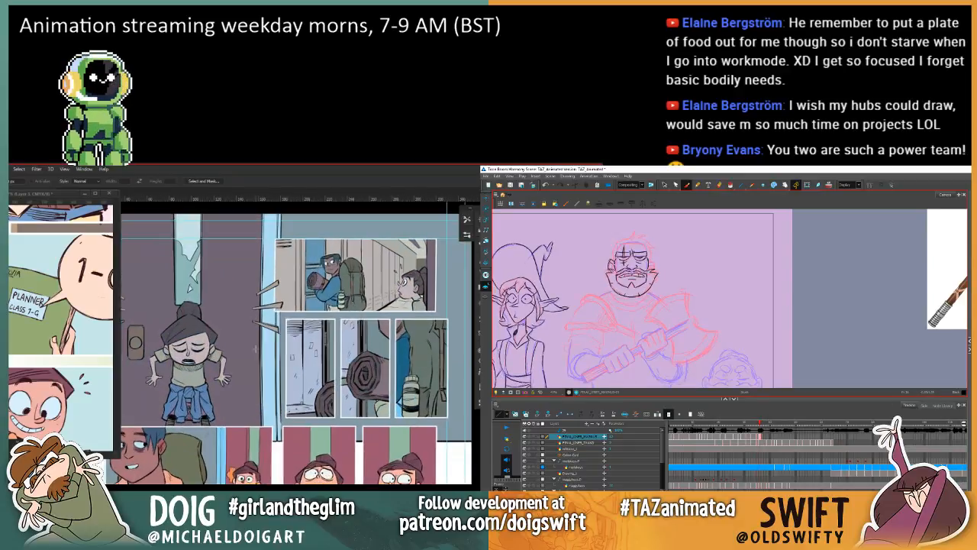
scroll(247, 351, "up", 5)
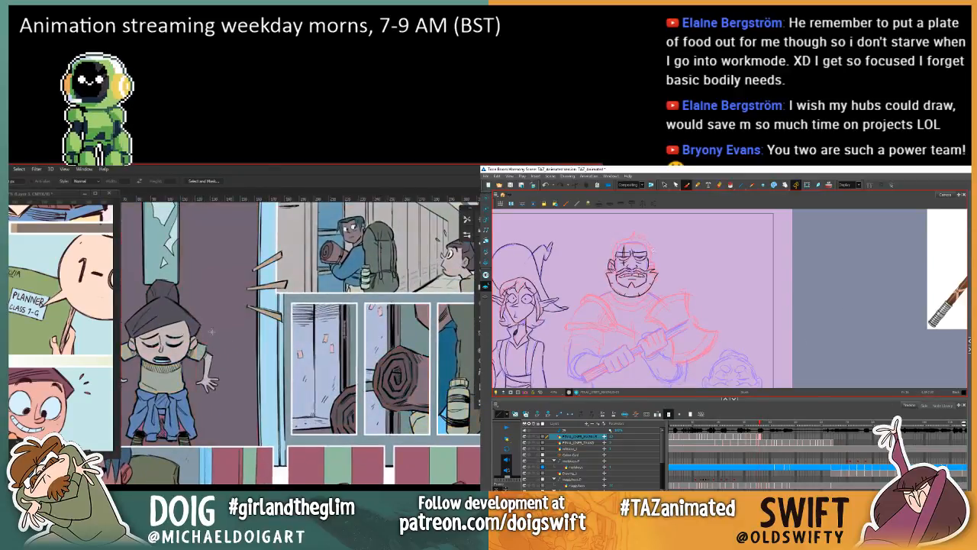
left_click_drag(240, 368, 212, 348)
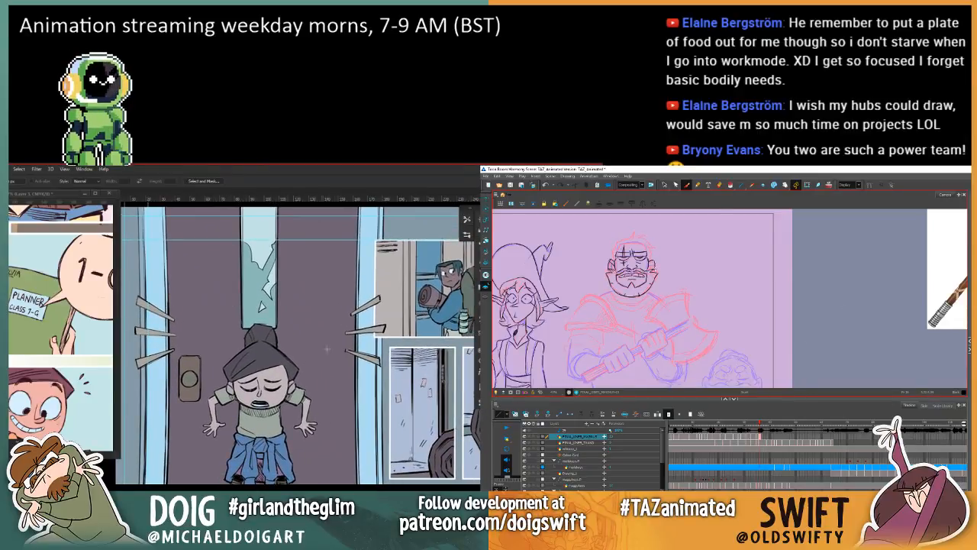
key("w")
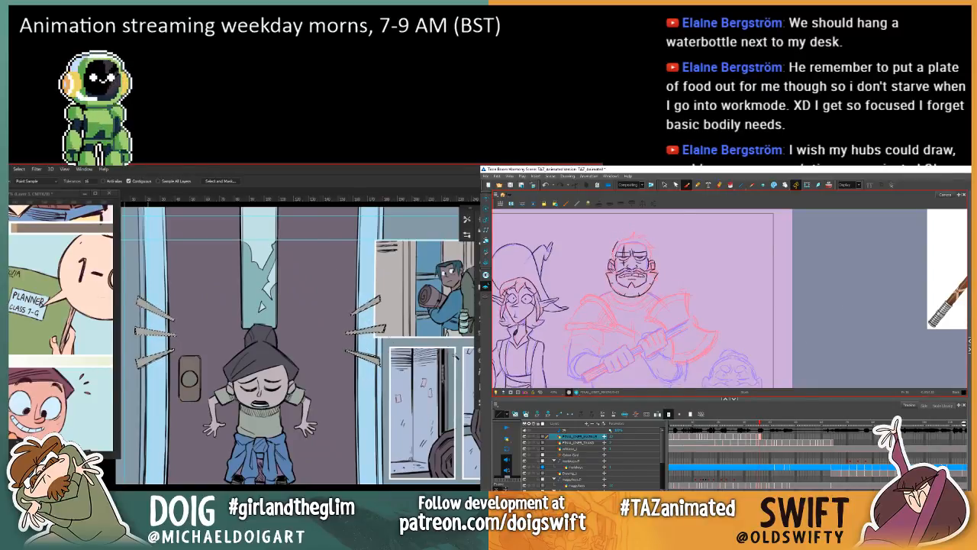
key("alt+BackSpace")
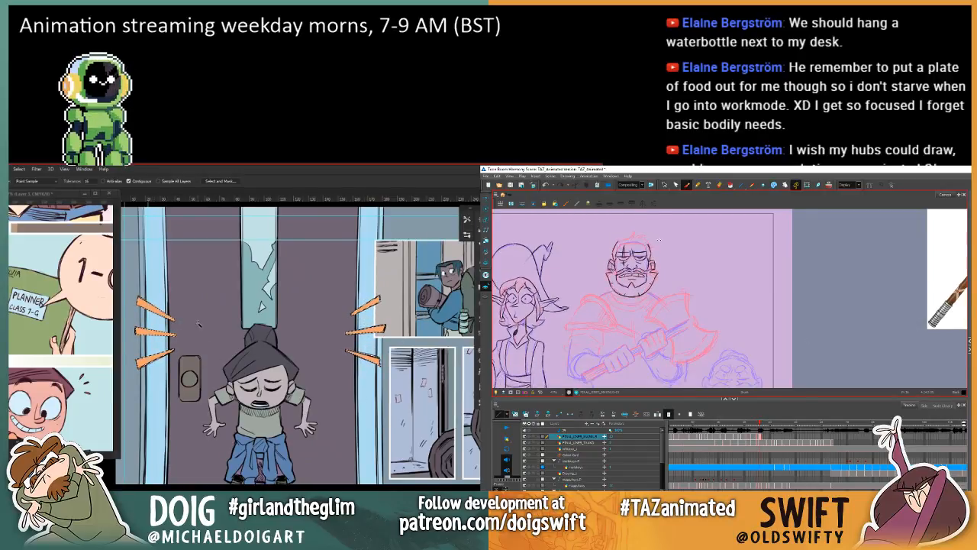
key("ctrl+j")
left_click(244, 311)
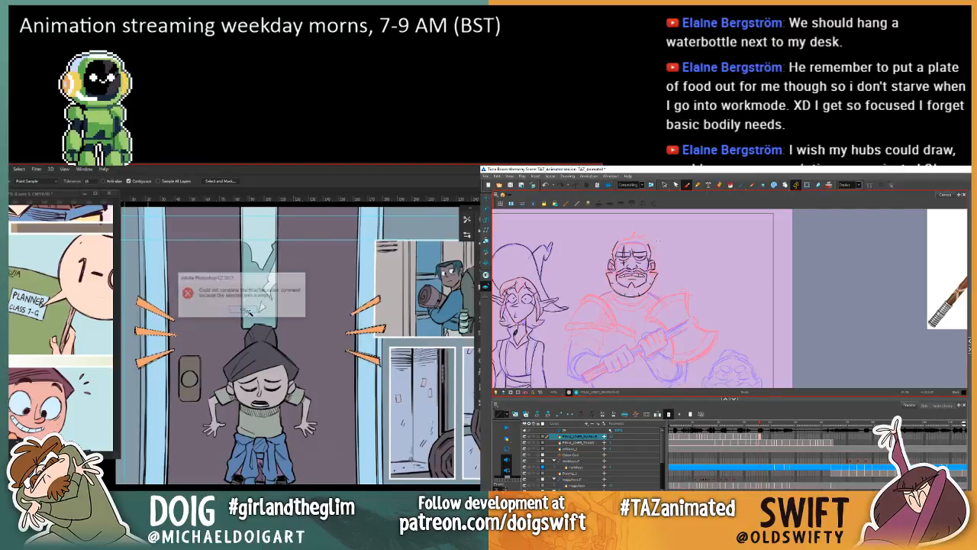
Step: Shift the hue of the selected shock lines from orange to pinkish red with Hue/Saturation
key("ctrl+u")
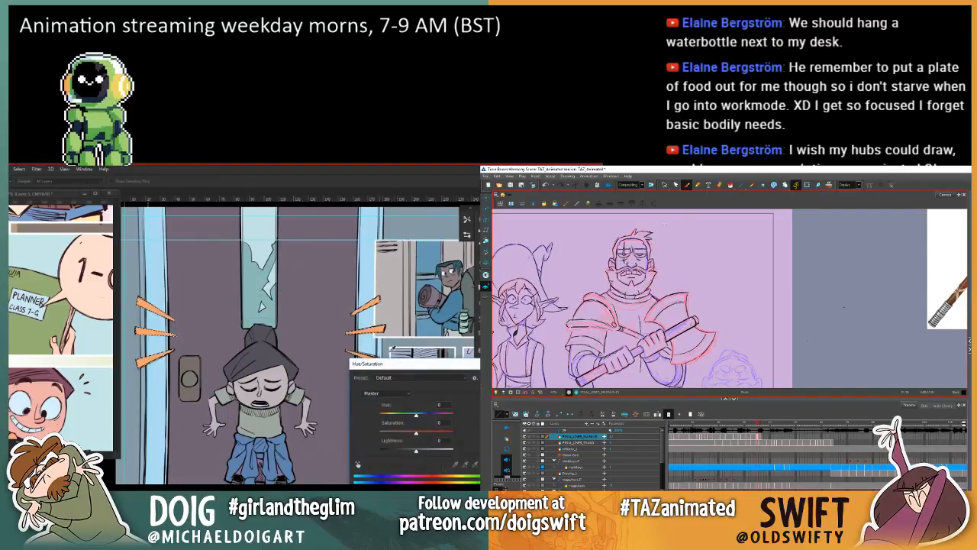
left_click_drag(404, 418, 398, 420)
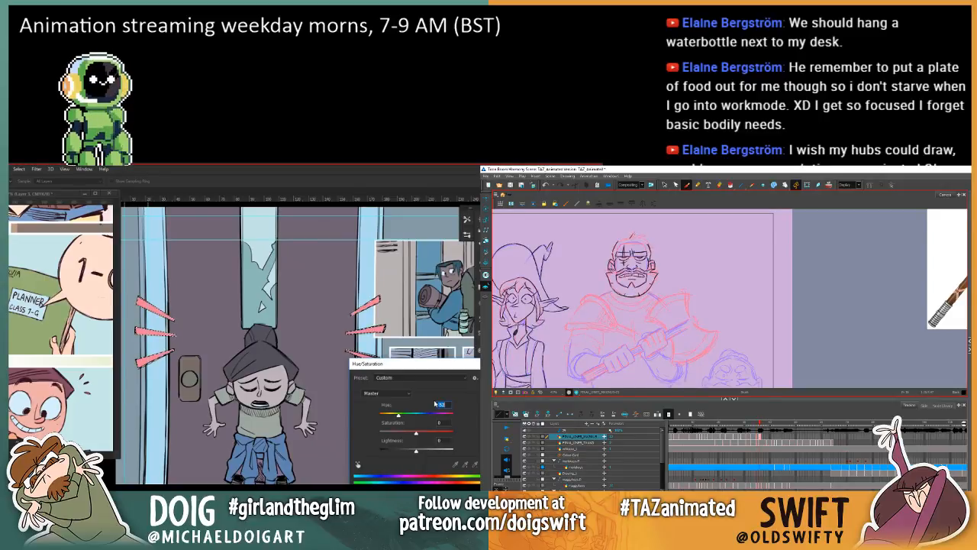
key("Return")
key("ctrl+minus")
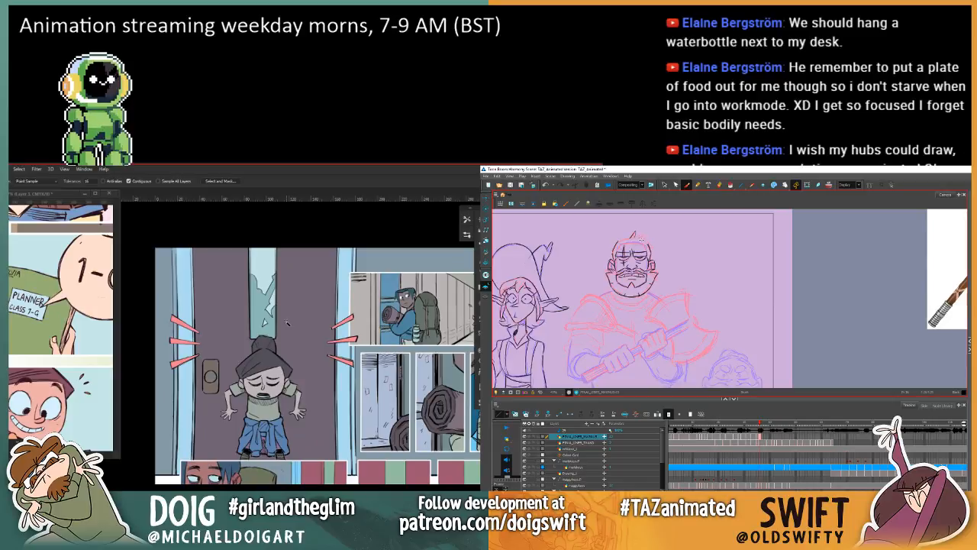
Step: Slightly raise the lightness and saturation of the selected girl in the door panel with Hue/Saturation
mouse_move(365, 353)
left_mouse_down()
mouse_move(318, 369)
mouse_move(320, 358)
mouse_move(323, 392)
mouse_move(330, 383)
mouse_move(319, 377)
mouse_move(342, 390)
left_mouse_up()
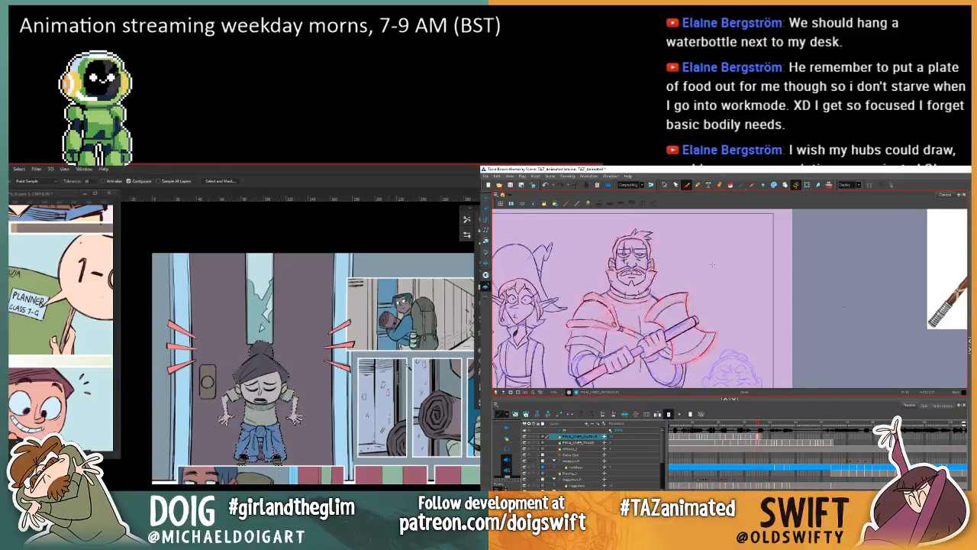
left_click(664, 185)
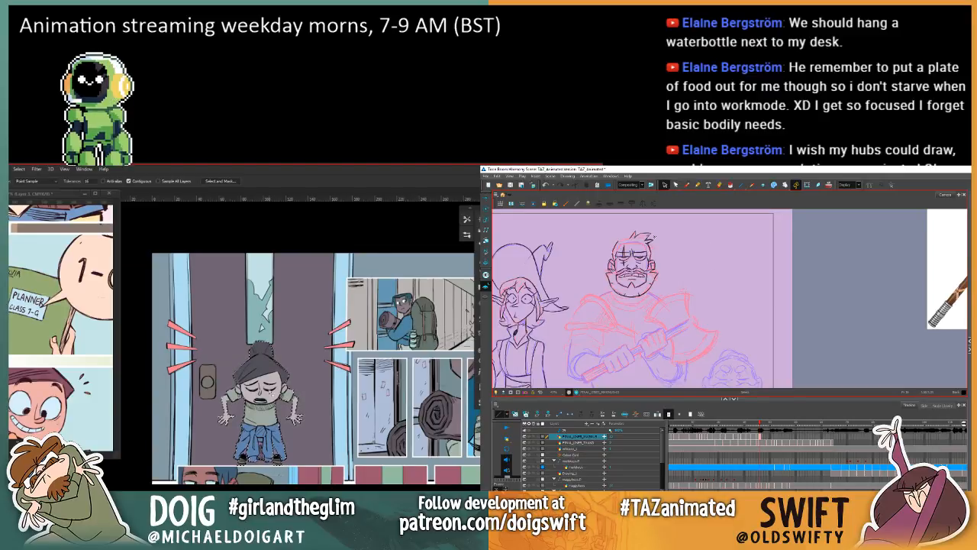
key("ctrl+u")
mouse_move(417, 455)
left_mouse_down()
mouse_move(433, 454)
mouse_move(404, 454)
mouse_move(446, 434)
mouse_move(418, 433)
left_mouse_up()
left_click(687, 185)
Step: Draw the warrior's hair and hairline in Harmony against the previous drawing, and apply the girl's Hue/Saturation change in Photoshop
key("f")
key("g")
key("f")
key("g")
key("g")
key("f")
left_click_drag(619, 242, 633, 236)
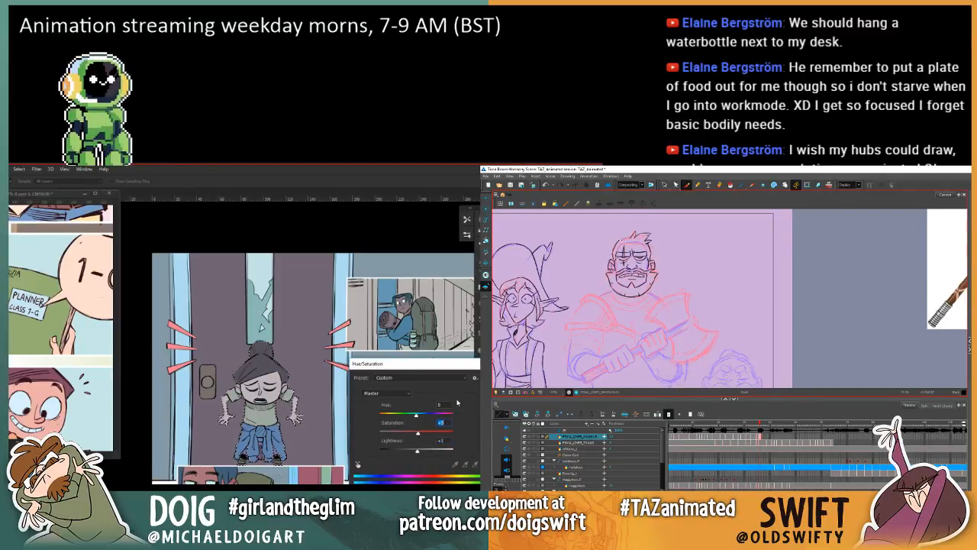
key("Return")
key("g")
key("f")
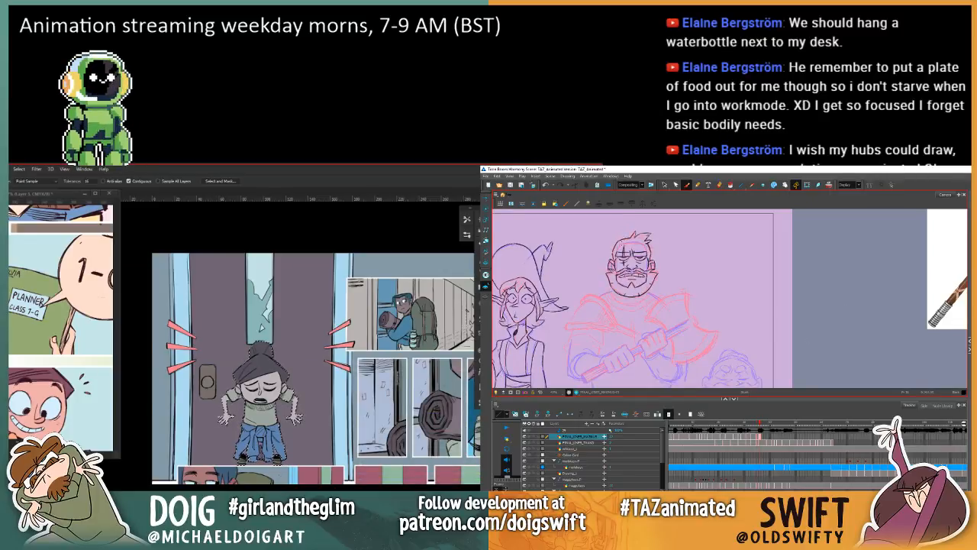
left_click_drag(631, 245, 645, 243)
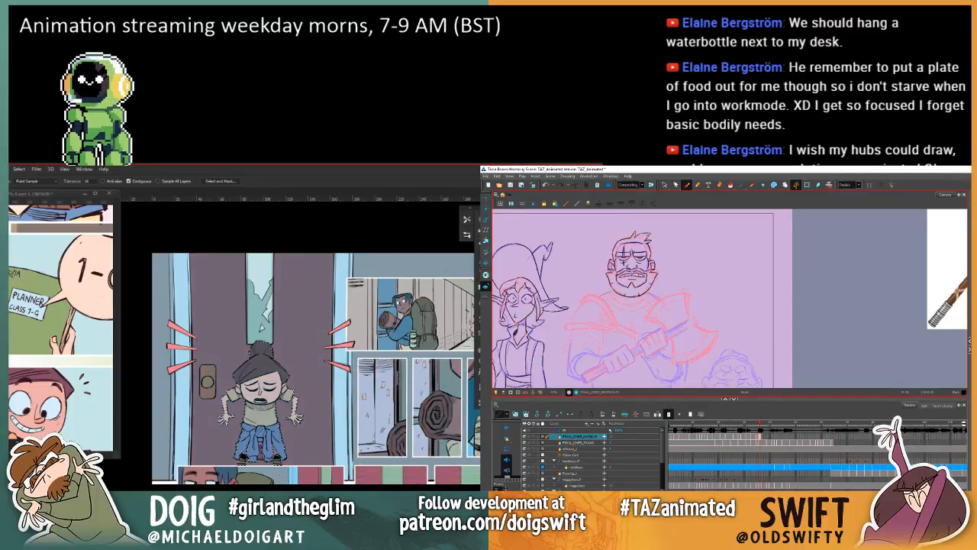
Step: Flip between the warrior's current and previous drawings to check how the hair and head line up
key("g")
key("f")
key("g")
key("f")
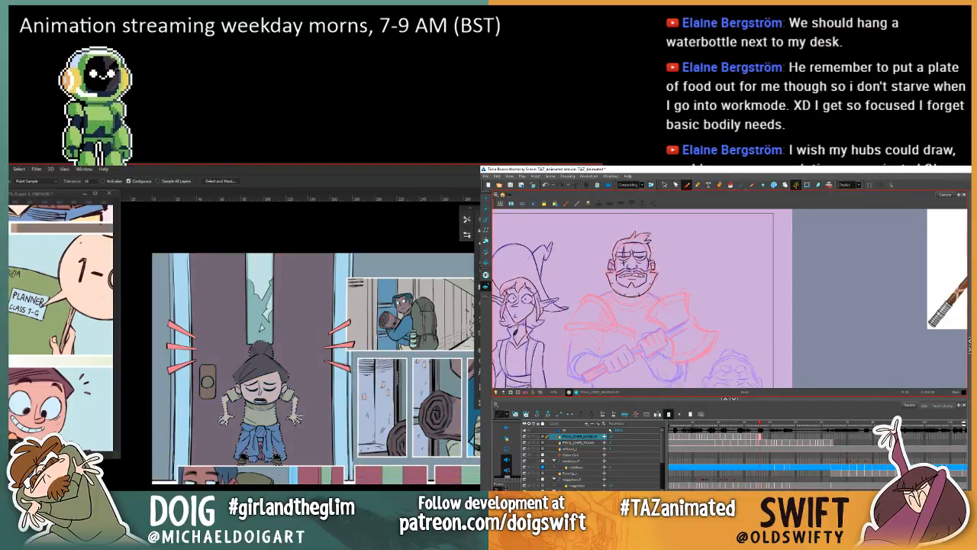
key("g")
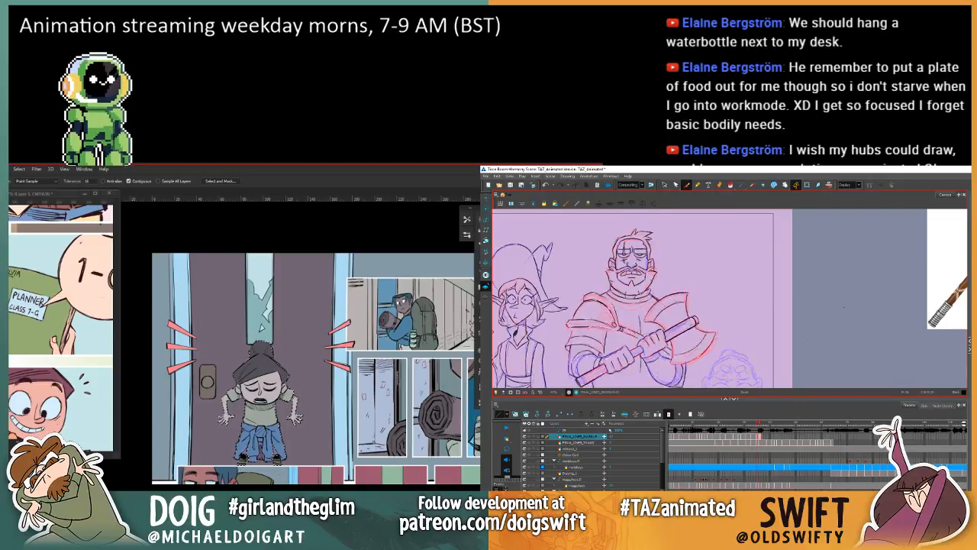
key("f")
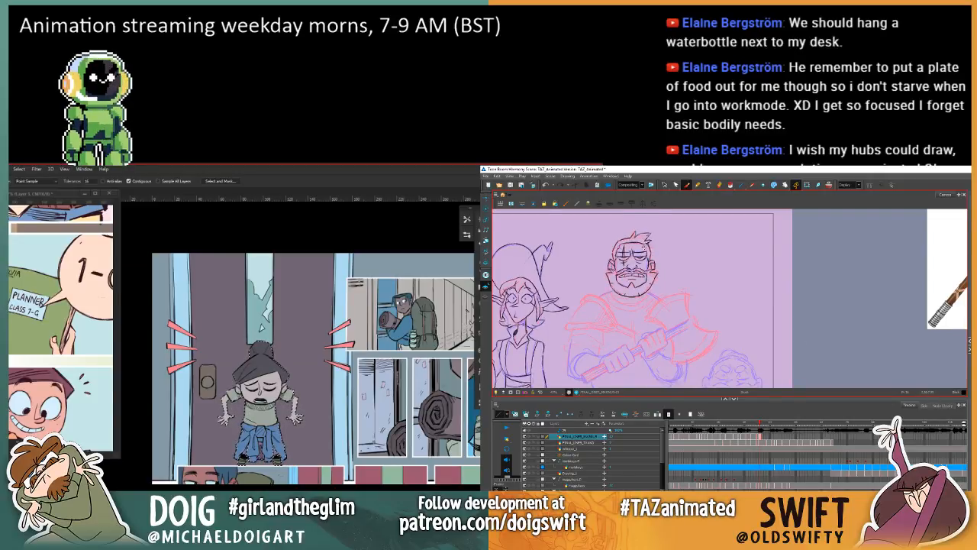
key("g")
key("f")
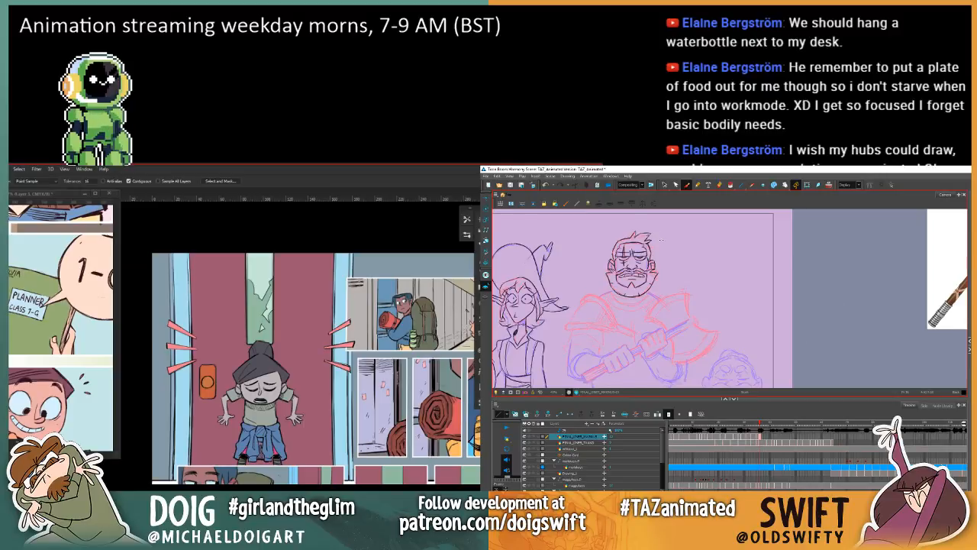
key("g")
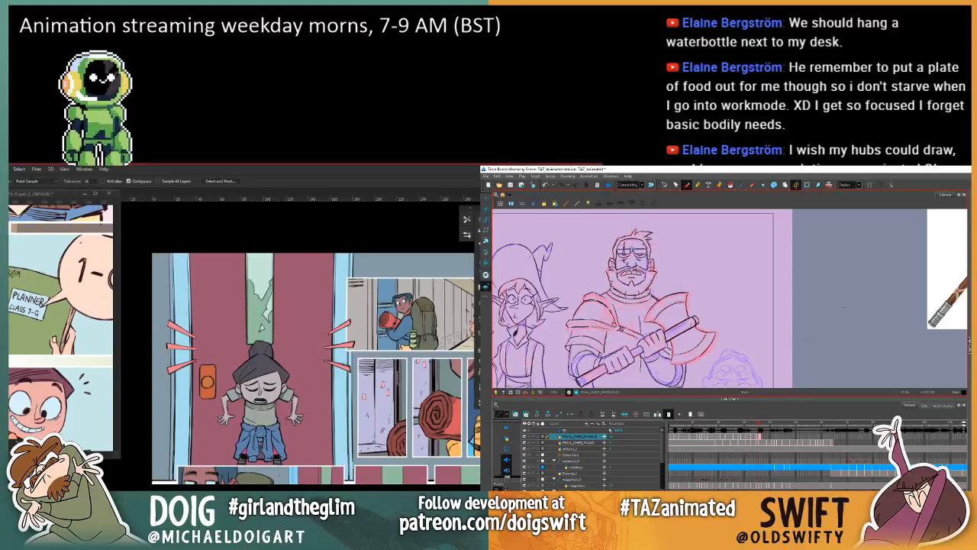
key("f")
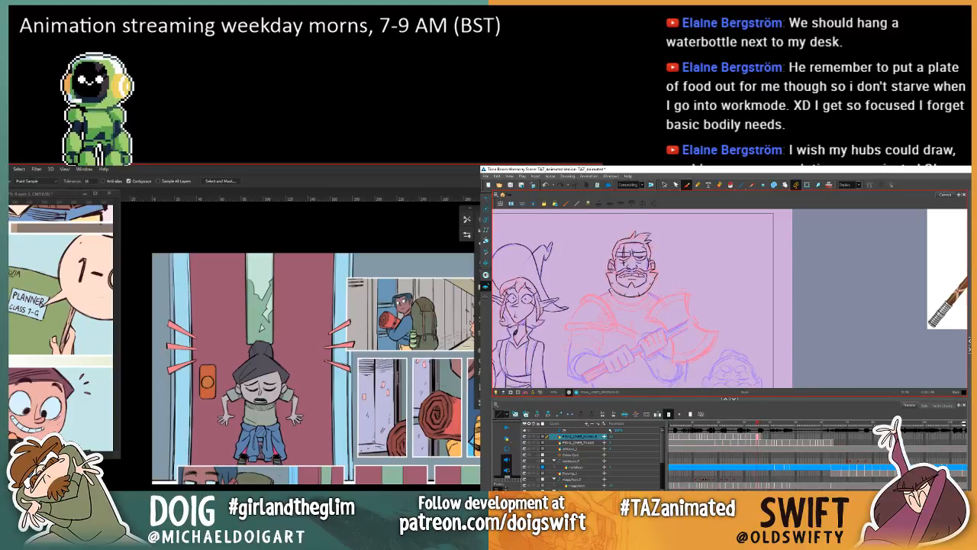
Step: Compare the warrior's drawings in Harmony, and switch the cool muted tint from the girl to the surrounding upper panels in Photoshop
key("g")
key("f")
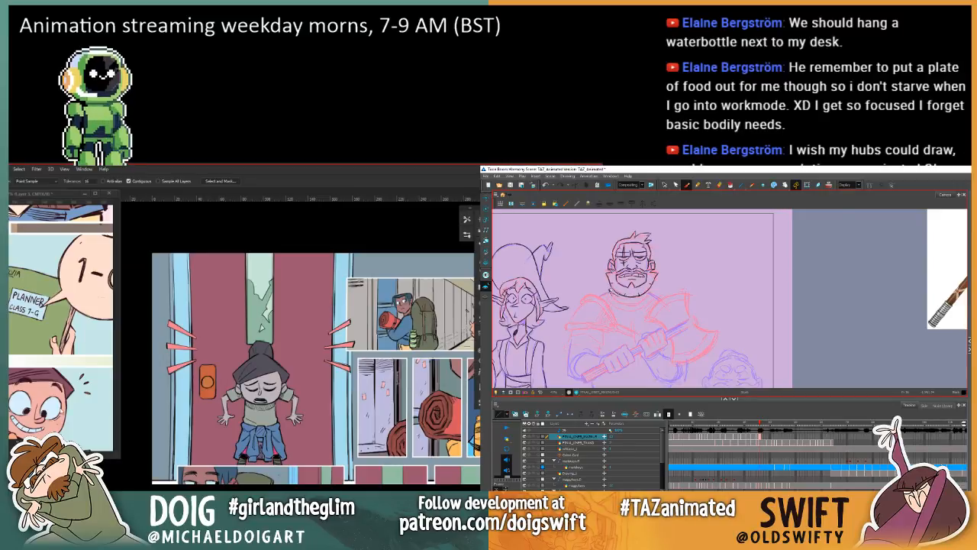
key("g")
key("f")
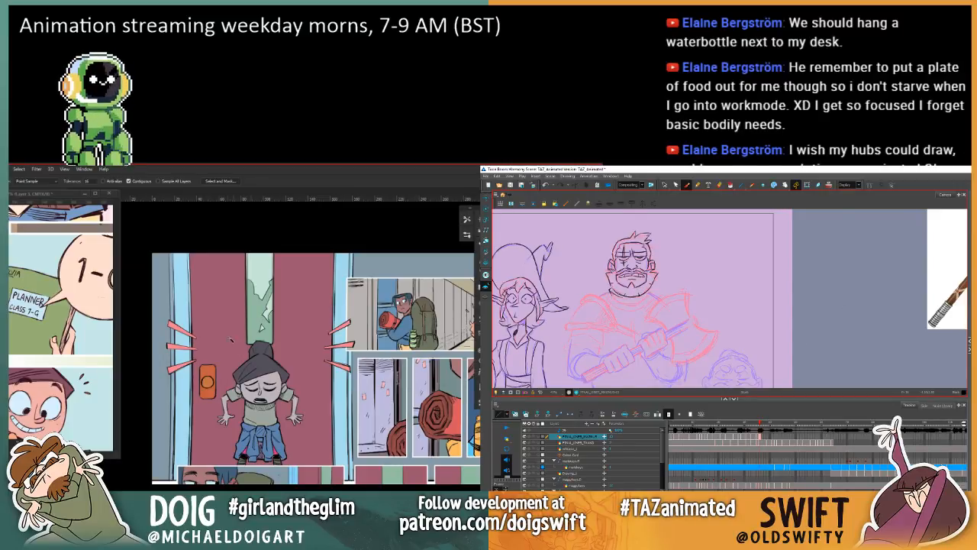
key("g")
left_click(264, 419)
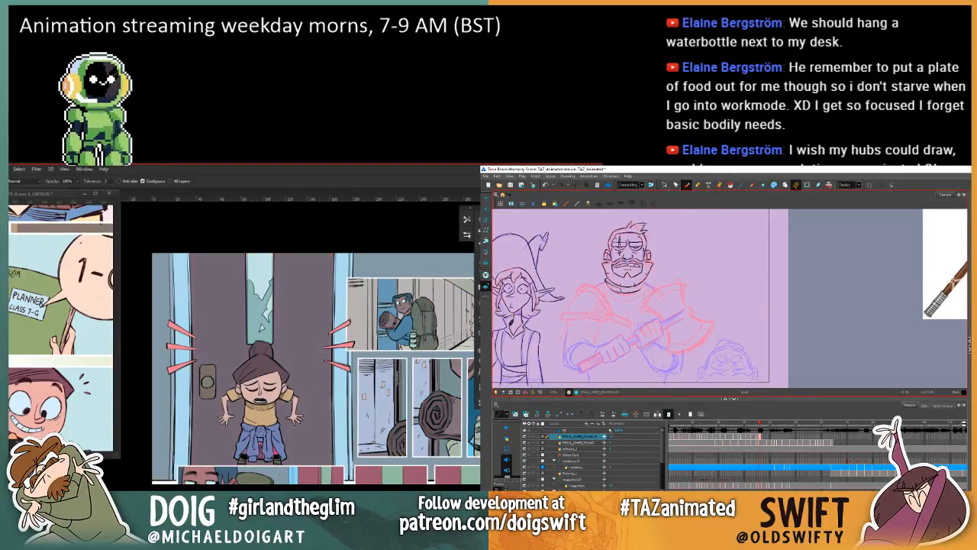
key("ctrl+a")
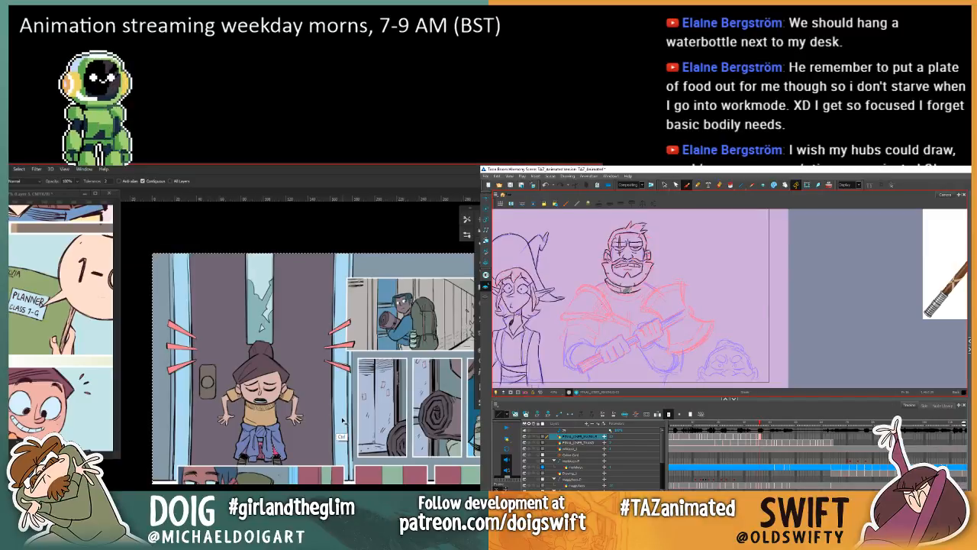
key("ctrl+d")
Step: Flip between the warrior's current and previous drawings to check the neck and collar below the beard
key("comma")
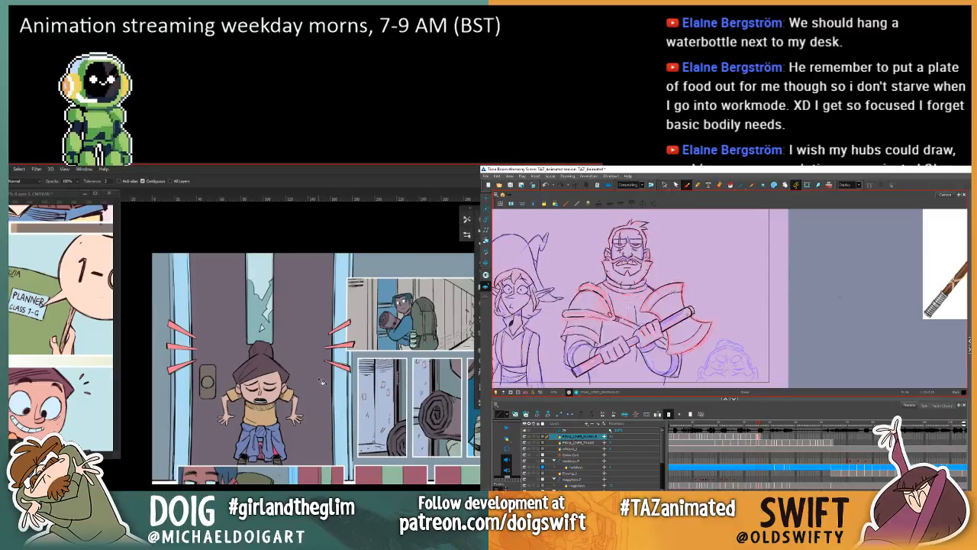
key("period")
key("comma")
key("period")
key("comma")
key("period")
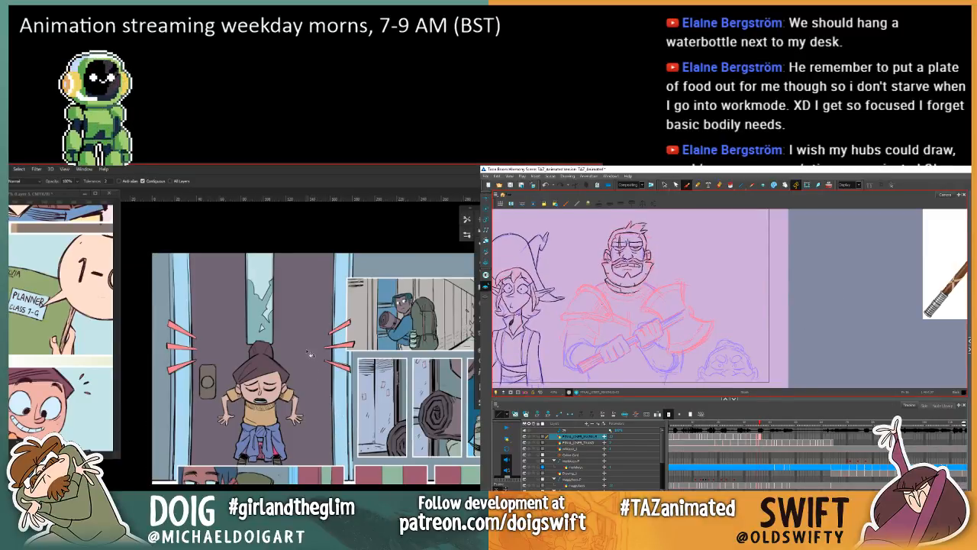
key("comma")
key("period")
key("comma")
key("period")
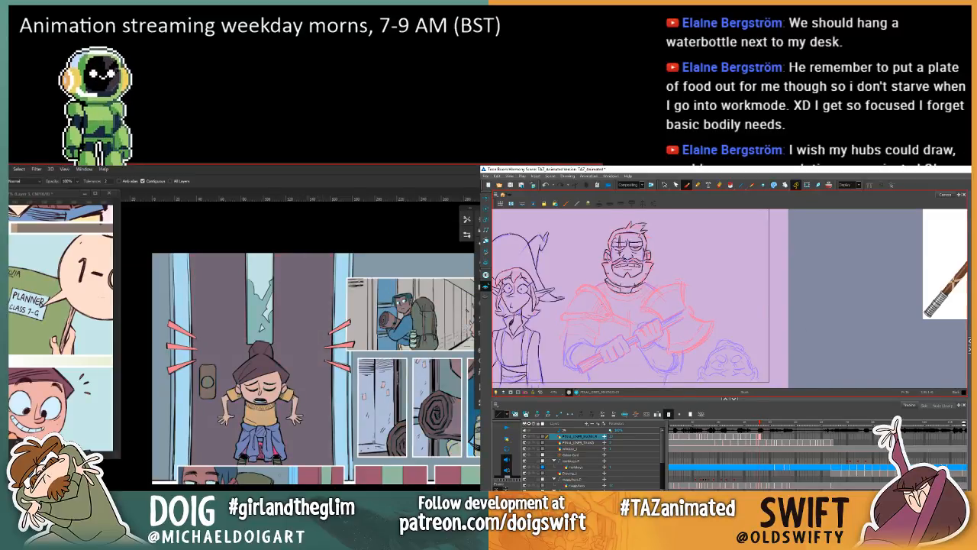
key("comma")
key("period")
Step: Review the whole comic page, and apply the cool muted tint to the girl in the door panel while comparing the warrior's drawings
key("ctrl+minus")
key("ctrl+minus")
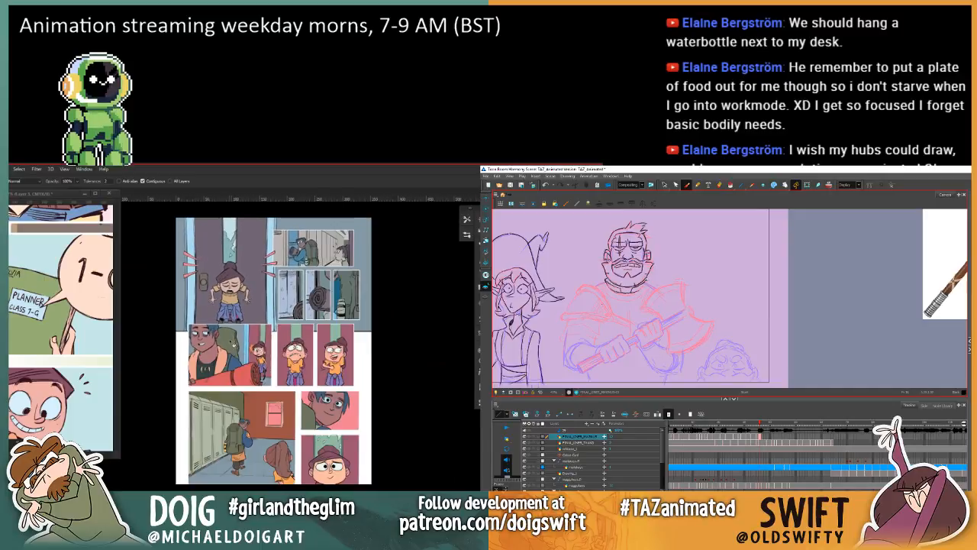
key("ctrl+plus")
key("ctrl+plus")
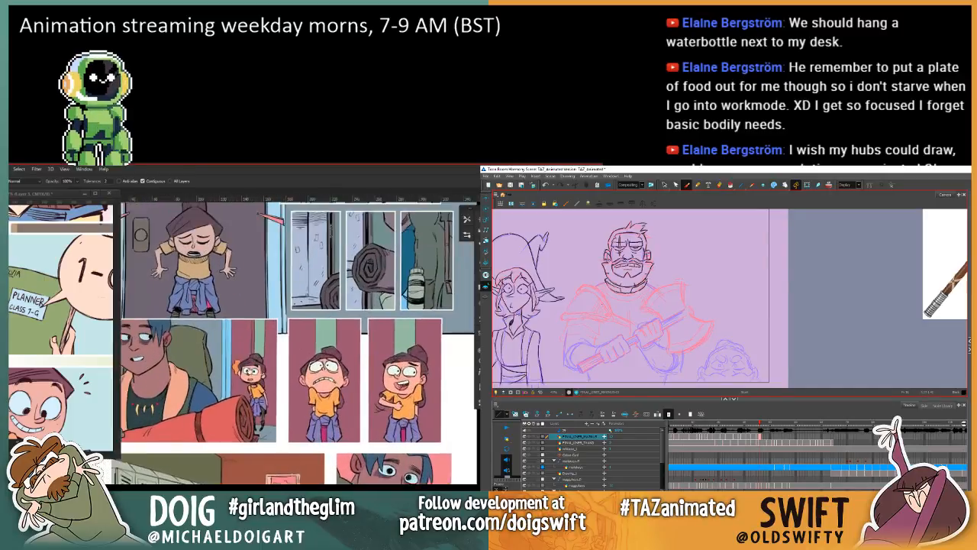
left_click_drag(286, 311, 348, 386)
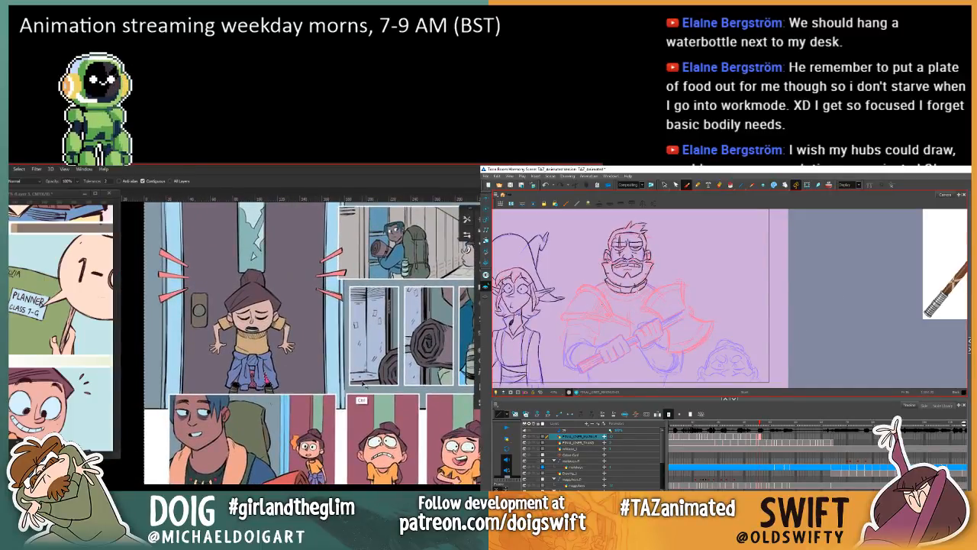
key("comma")
key("period")
key("comma")
key("period")
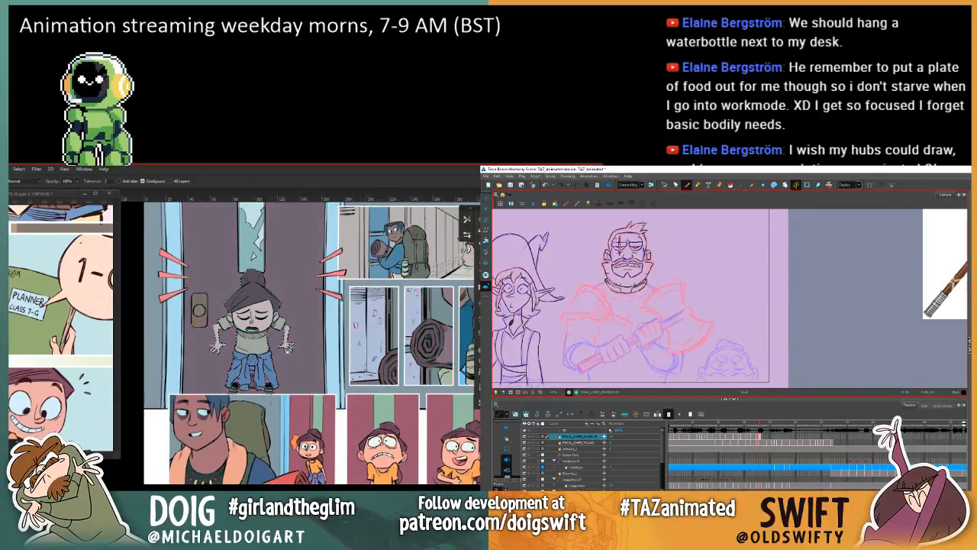
key("comma")
key("period")
Step: Refine the selection of the girl with the Magic Wand, and check the warrior's neck line against the previous drawing
key("w")
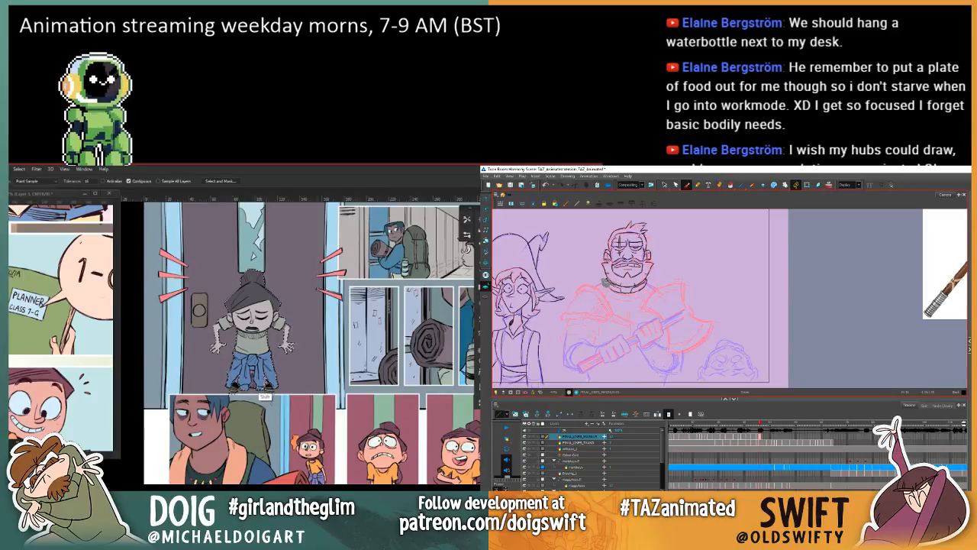
key("comma")
key("period")
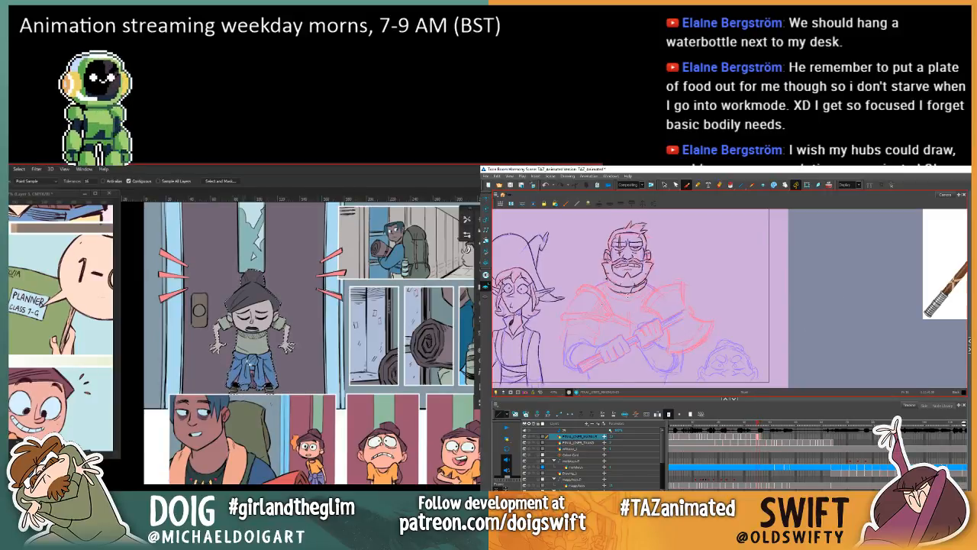
key("comma")
key("period")
key("comma")
key("period")
key("comma")
key("period")
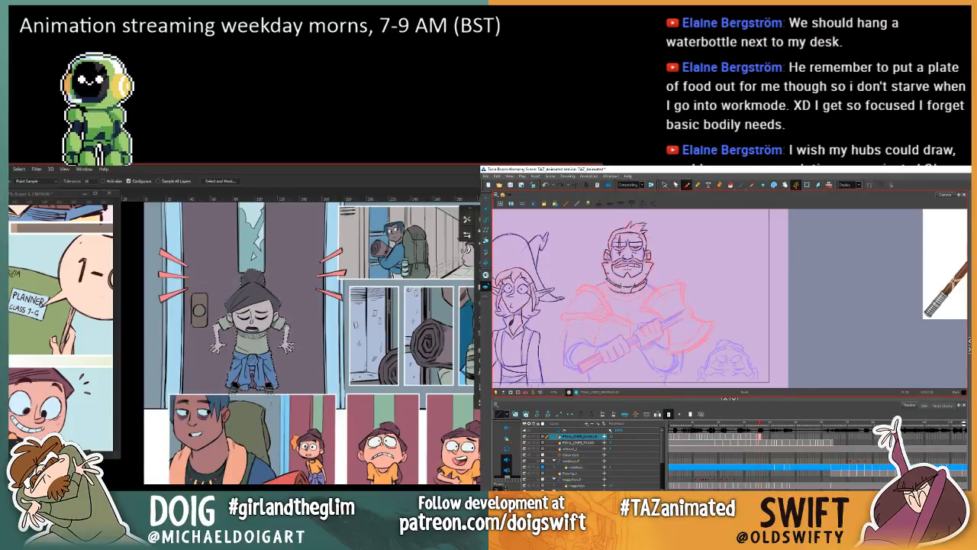
Step: Refine the warrior's collar lines against the previous drawing, and try warmer colours with an orange shirt on the selected girl
key("period")
key("comma")
key("period")
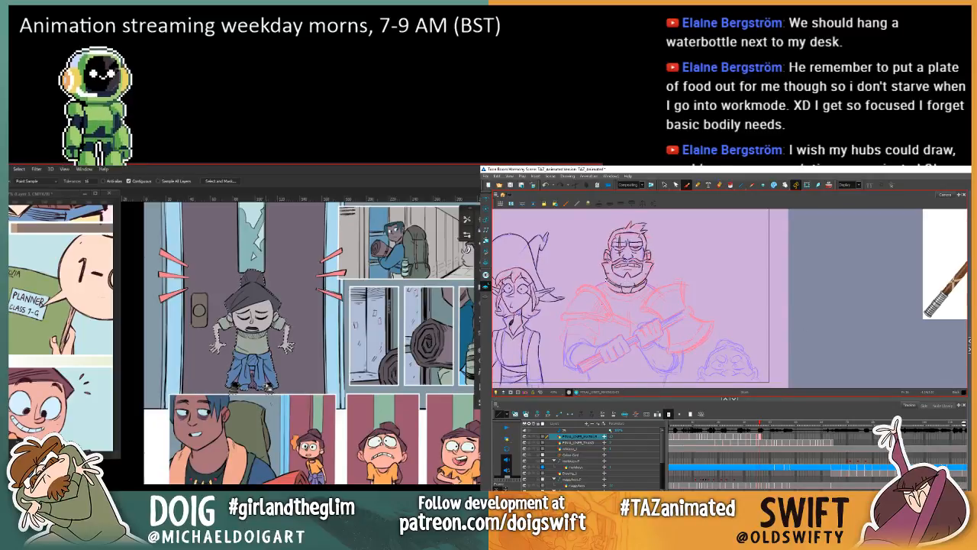
key("comma")
key("period")
key("comma")
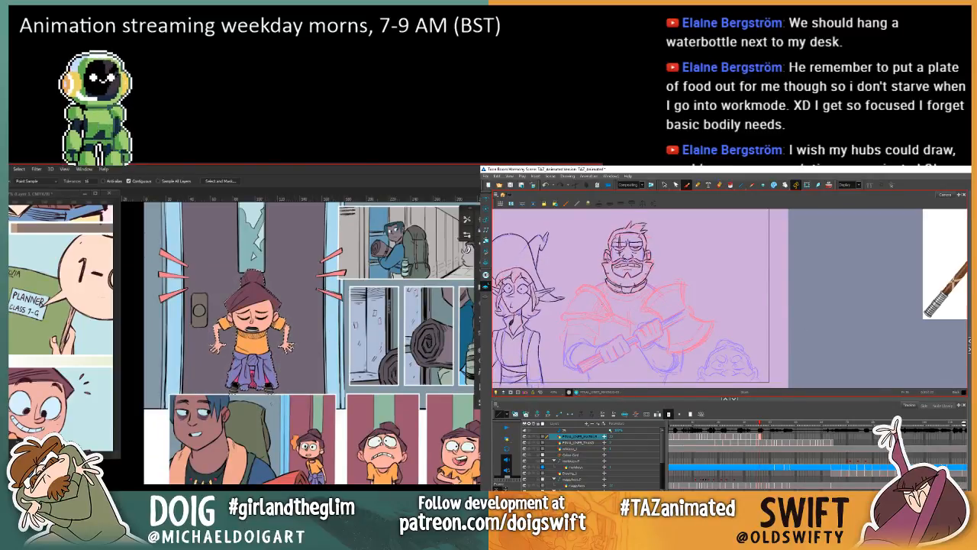
key("comma")
key("period")
key("comma")
key("period")
key("comma")
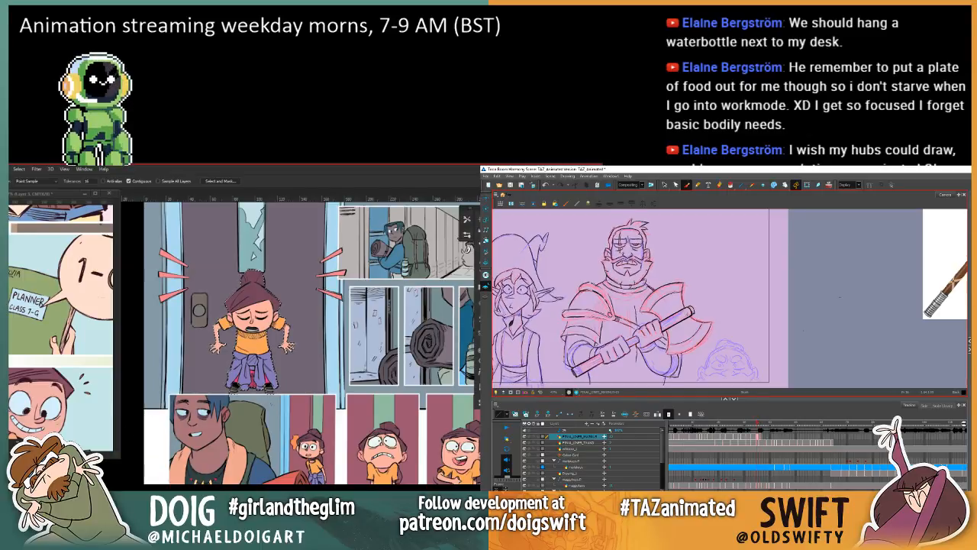
key("period")
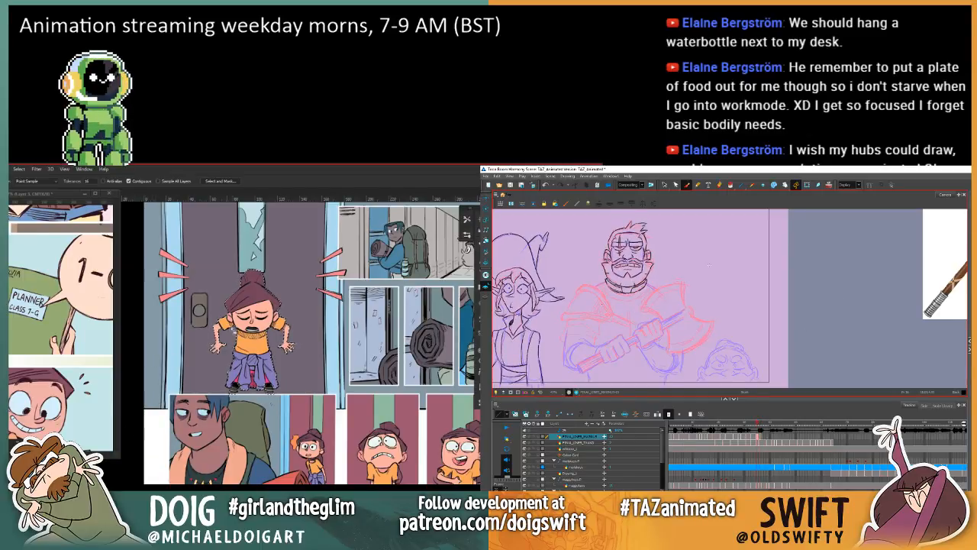
Step: Return the selected girl to the cool muted tint with the Paint Bucket, and compare the warrior's collar with the previous drawing
key("g")
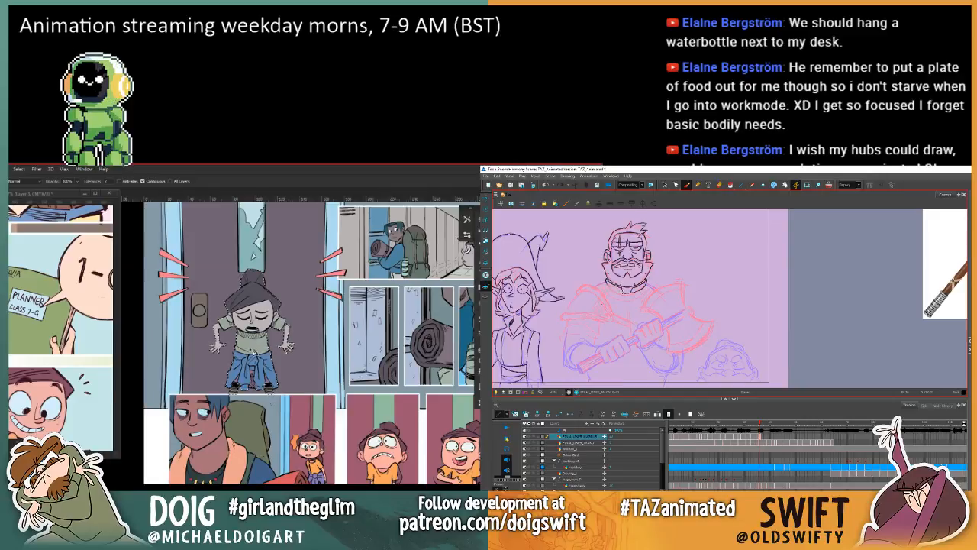
key("comma")
key("period")
key("comma")
key("period")
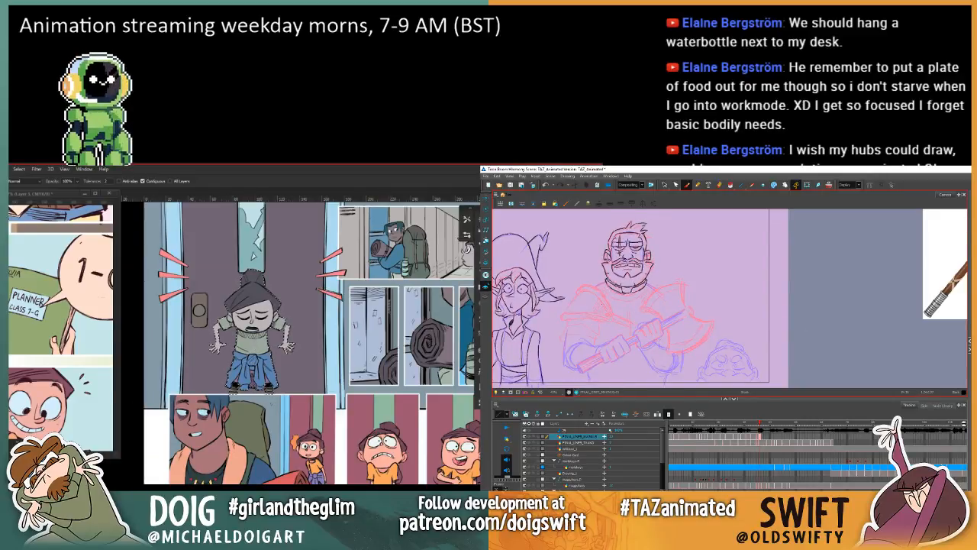
key("comma")
key("period")
key("comma")
key("period")
key("comma")
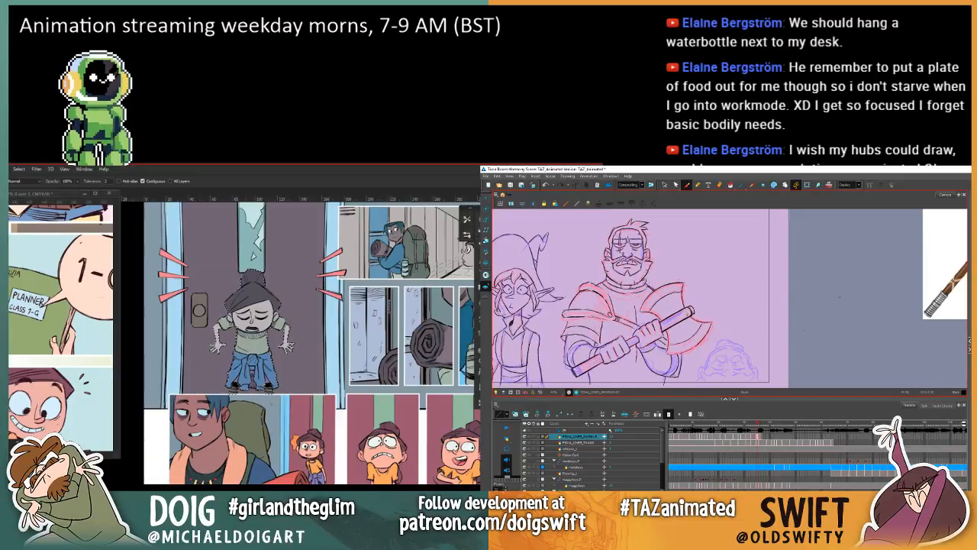
key("period")
key("comma")
key("period")
key("comma")
key("period")
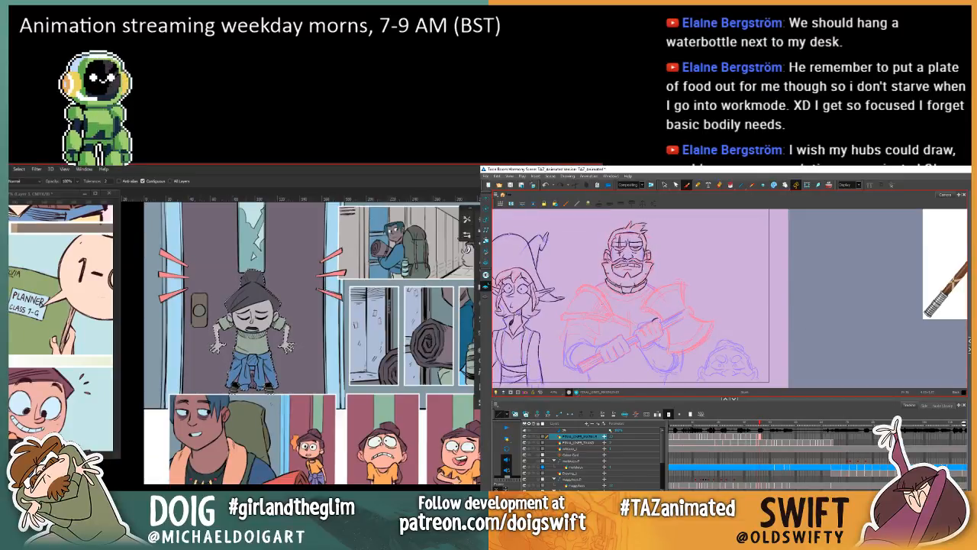
Step: Try a warmer pinkish tint on the girl, and start drawing the warrior's upper hand on the axe handle
key("comma")
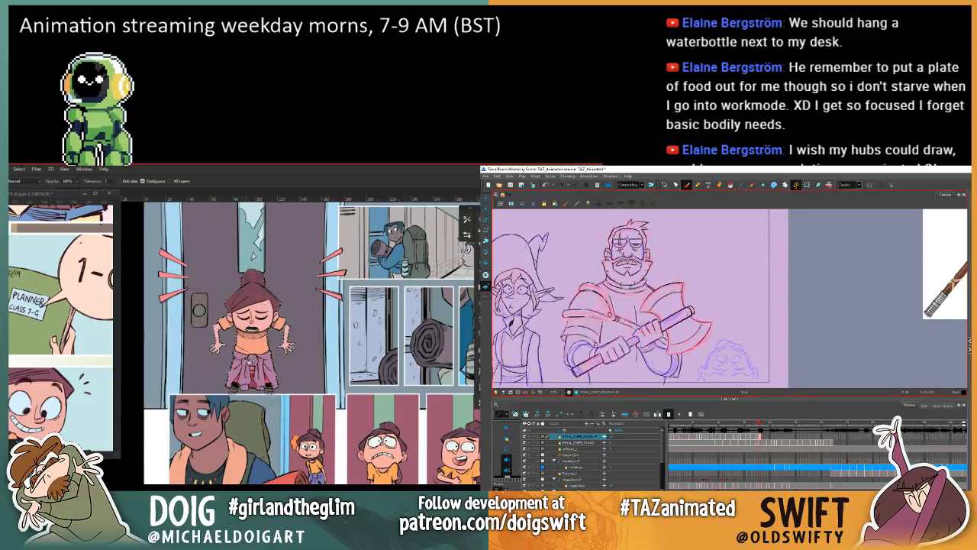
key("period")
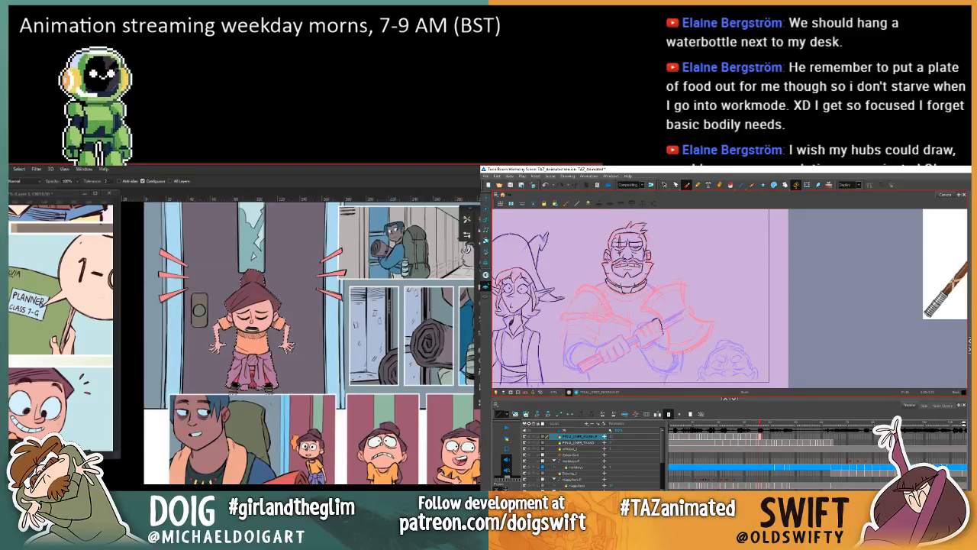
key("comma")
key("period")
key("comma")
key("period")
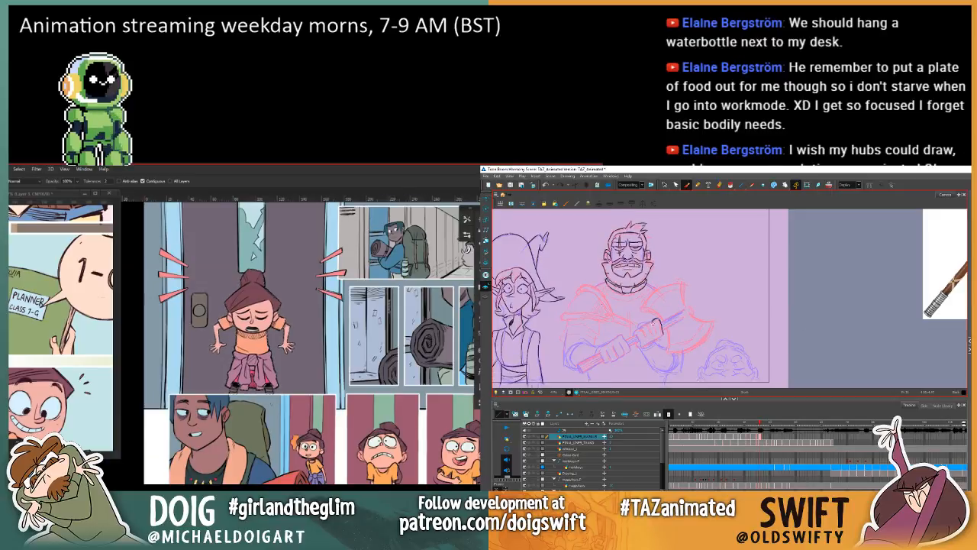
key("ctrl+minus")
key("comma")
key("period")
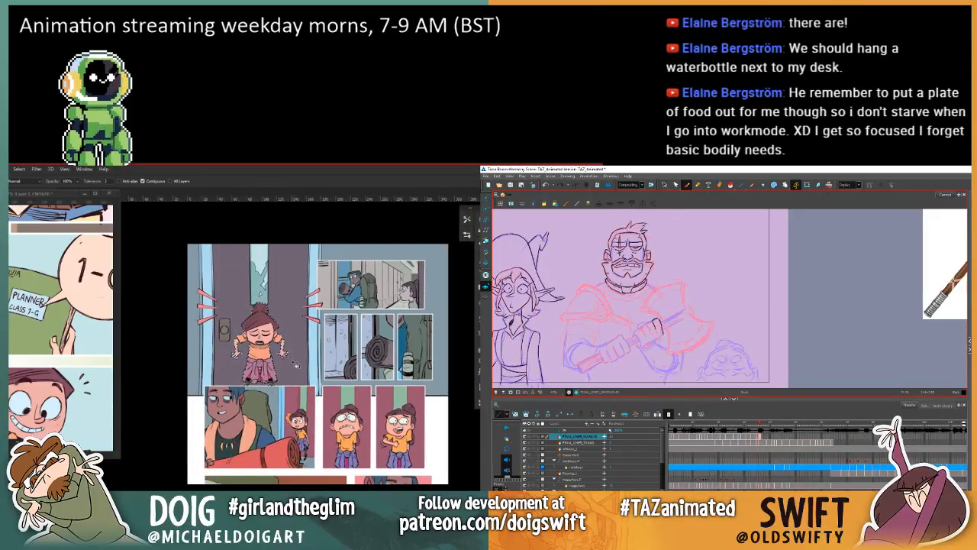
Step: Try removing the cool tint from the panels around the girl, and undo it
key("comma")
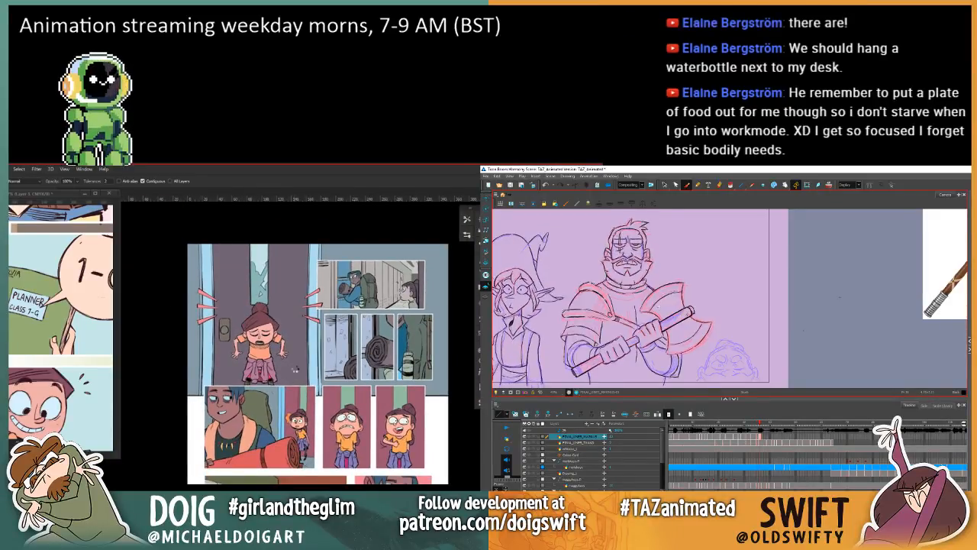
key("period")
left_click(294, 377)
key("comma")
key("period")
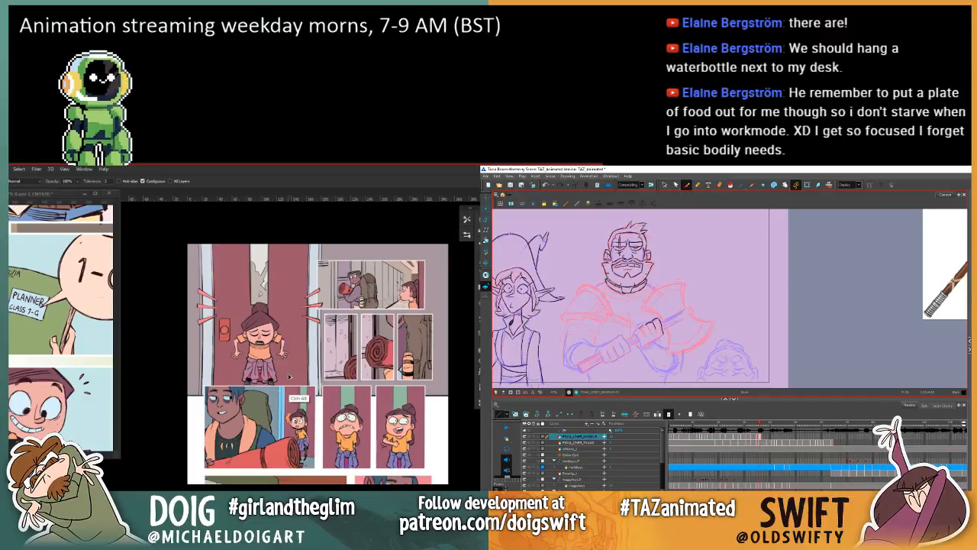
key("ctrl+alt+z")
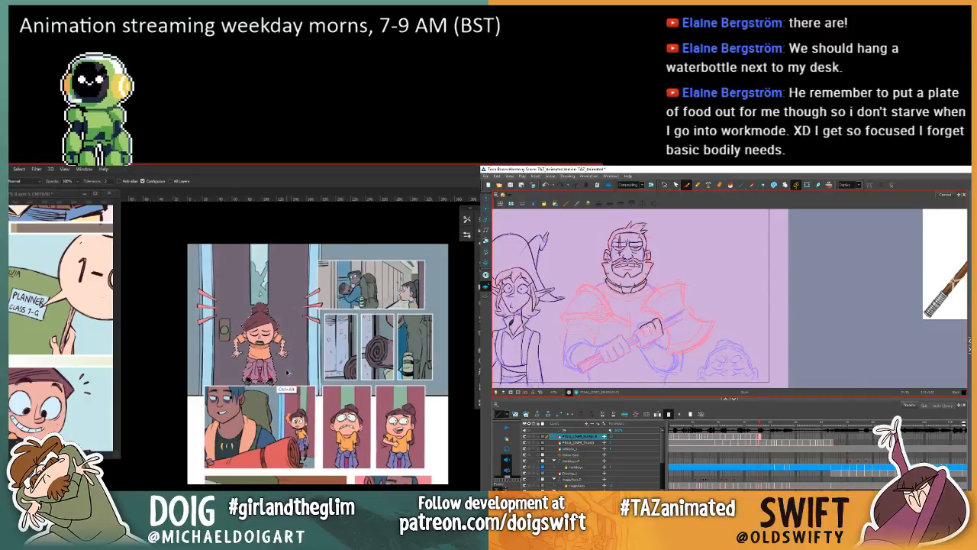
Step: Draw the fingers of the warrior's upper hand around the axe handle, and compare the girl's muted and warm pinkish colours
key("comma")
key("period")
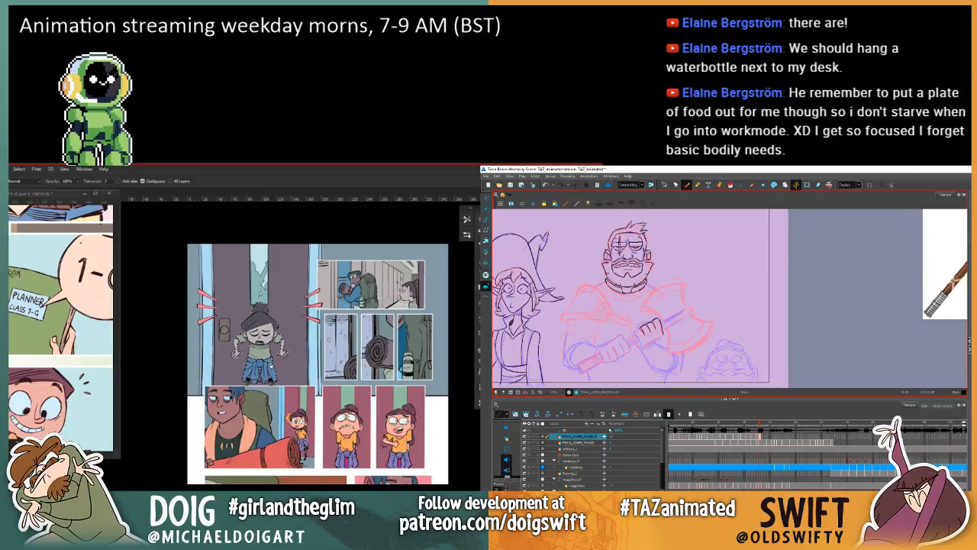
left_click(271, 365)
key("comma")
key("period")
key("comma")
key("period")
scroll(272, 366, "up", 3)
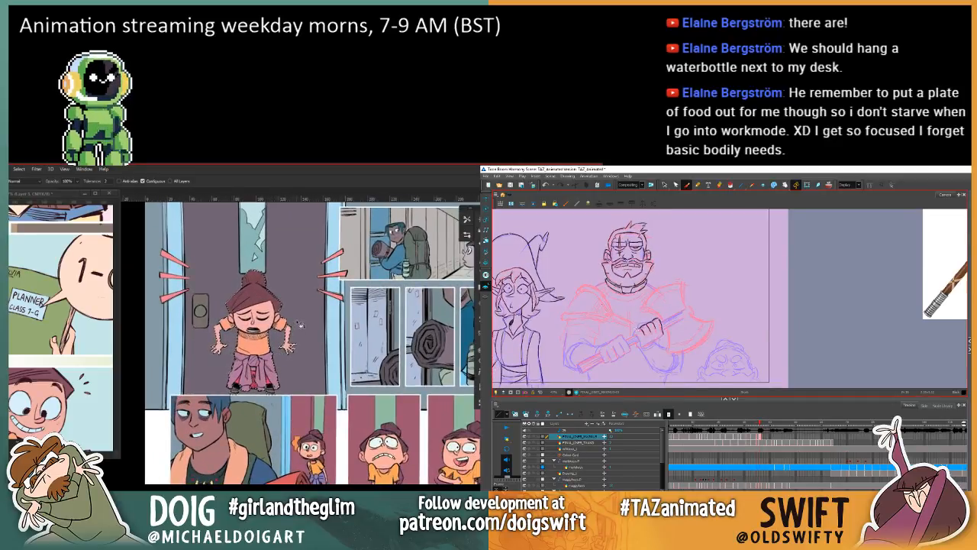
key("comma")
key("period")
left_click_drag(304, 277, 239, 336)
scroll(239, 336, "up", 2)
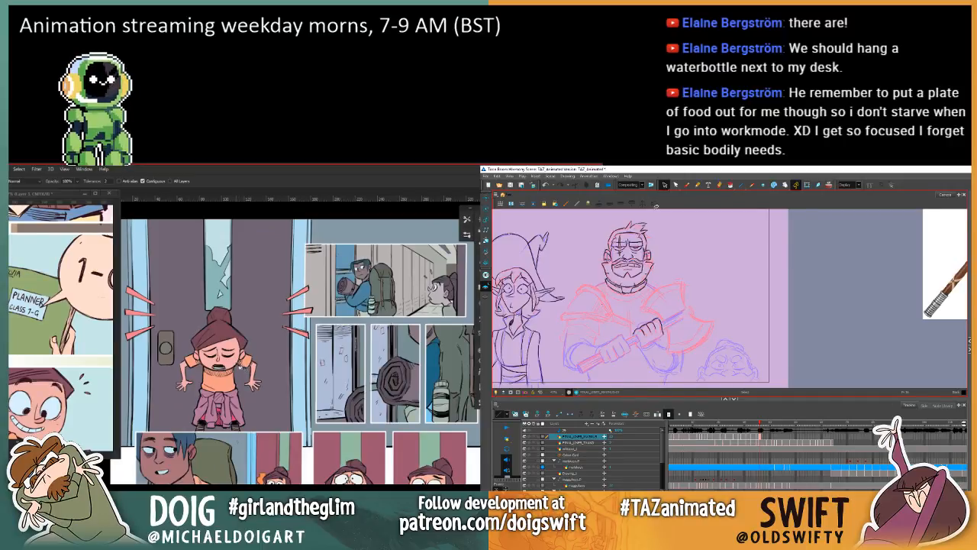
Step: Apply the cool muted tint to the selected girl in the door panel and clear the selection
left_click(238, 367)
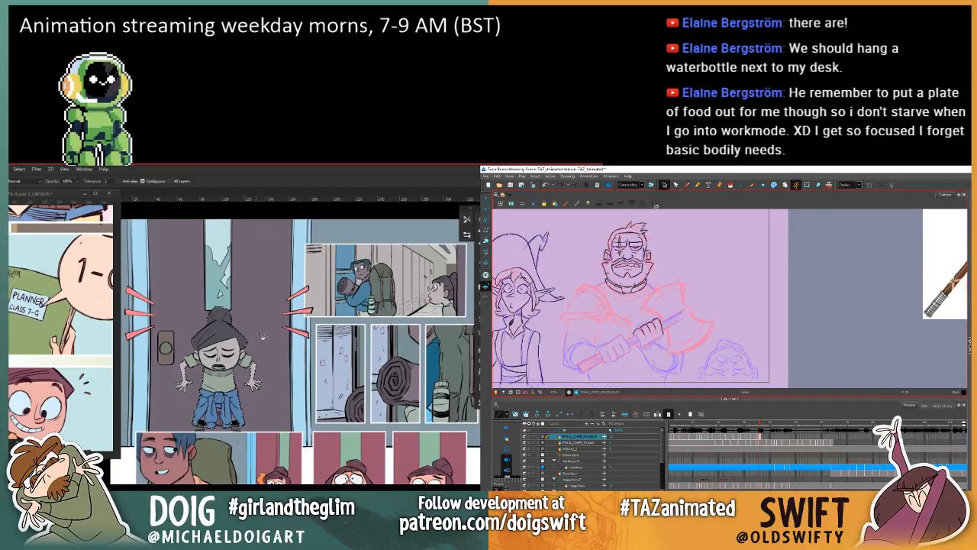
key("ctrl+d")
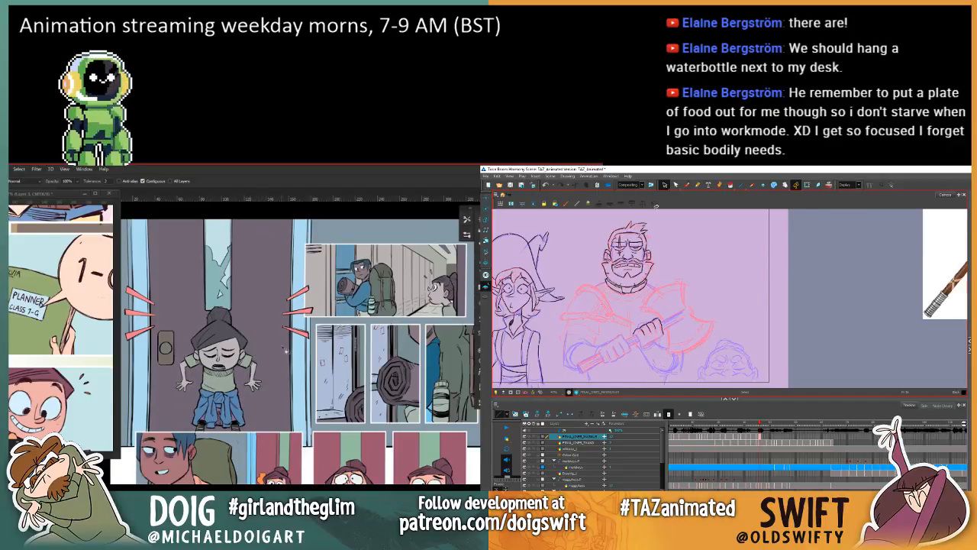
left_click_drag(285, 351, 240, 390)
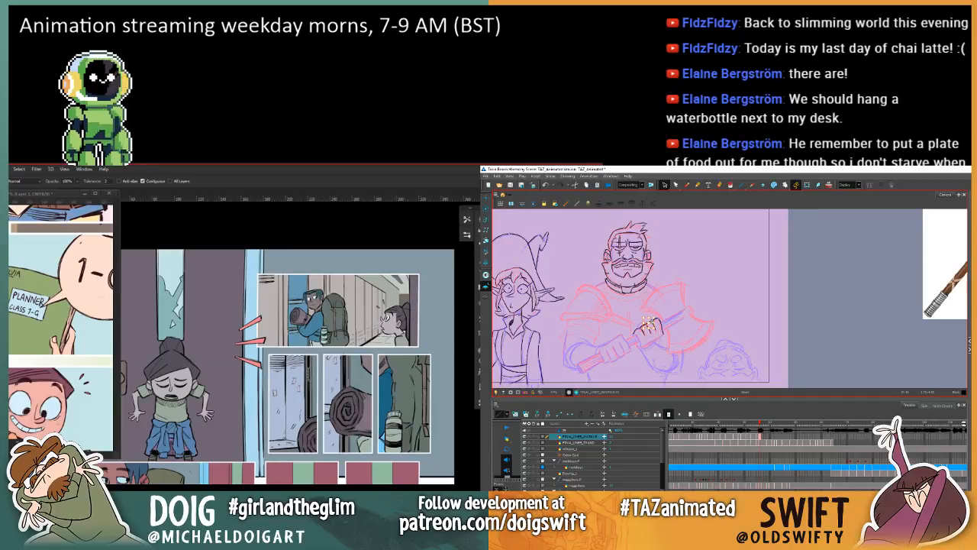
Step: Adjust the finger strokes of the warrior's upper hand against the previous drawing, and compare the upper panels with and without the cool tint
left_click_drag(250, 463, 262, 433)
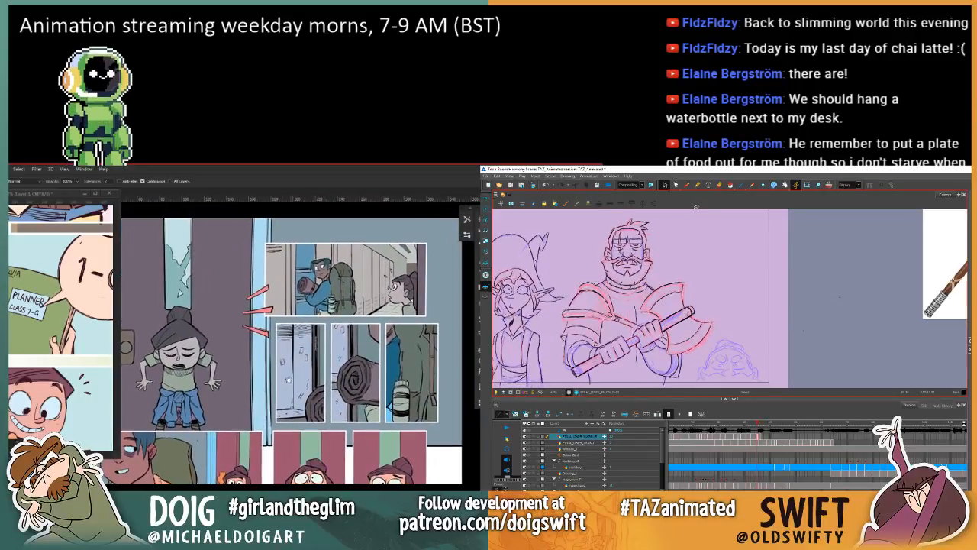
left_click_drag(302, 379, 267, 335)
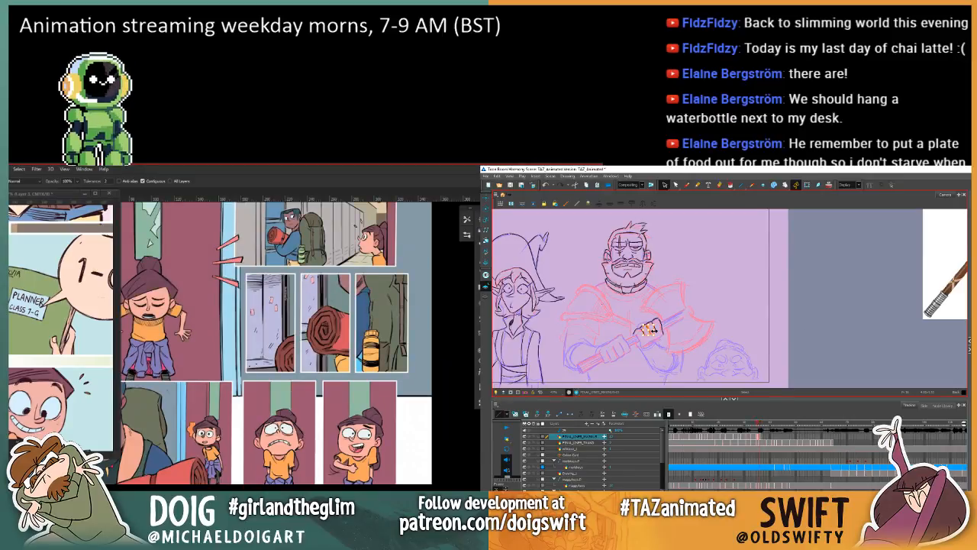
key("comma")
key("period")
key("comma")
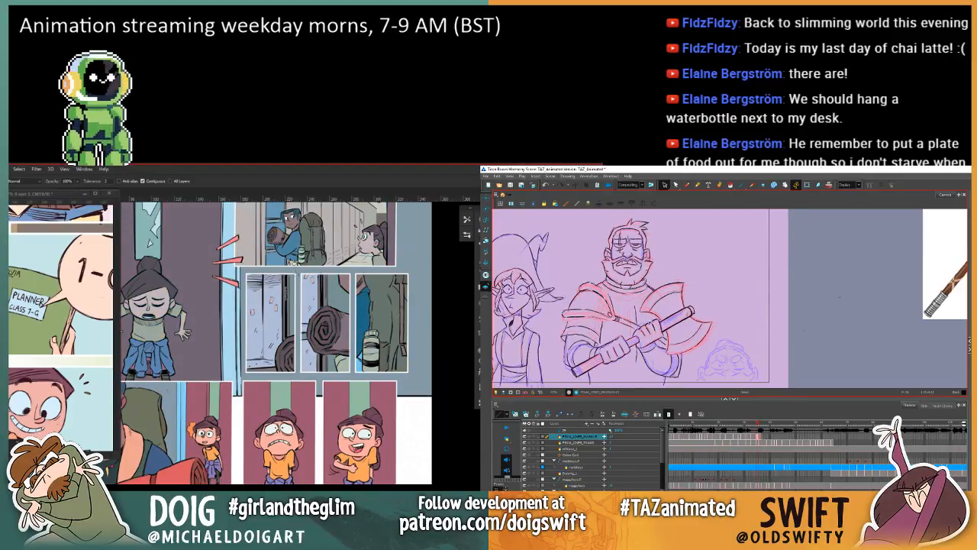
Step: Try selecting the locker close-up panels one by one while checking the warrior's upper hand against the previous drawing
key("m")
key("period")
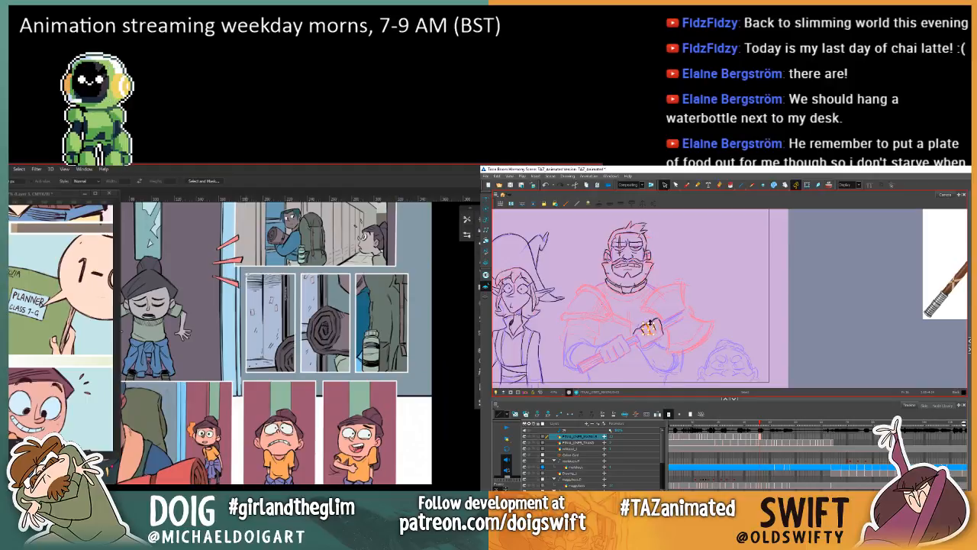
left_click_drag(264, 293, 294, 372)
key("comma")
key("period")
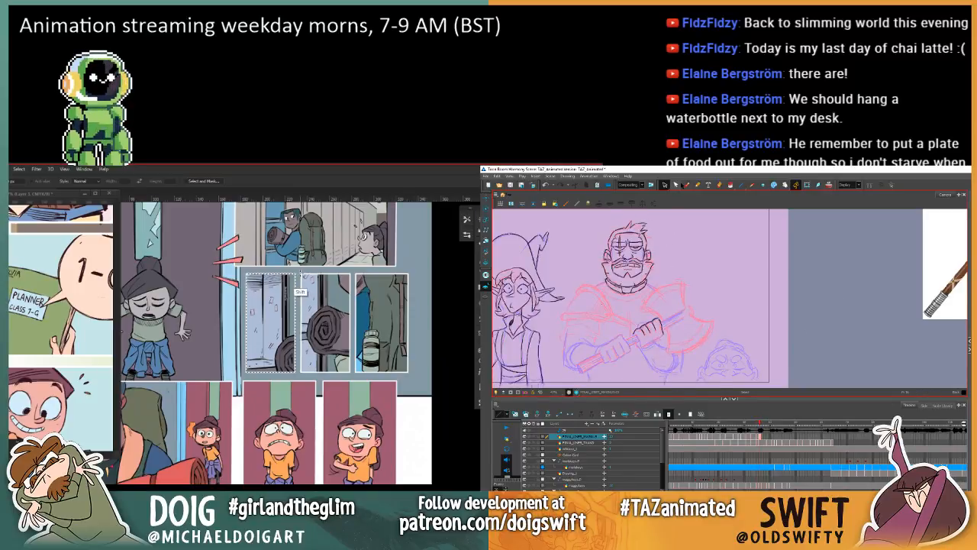
left_click(686, 185)
left_click_drag(300, 275, 310, 303)
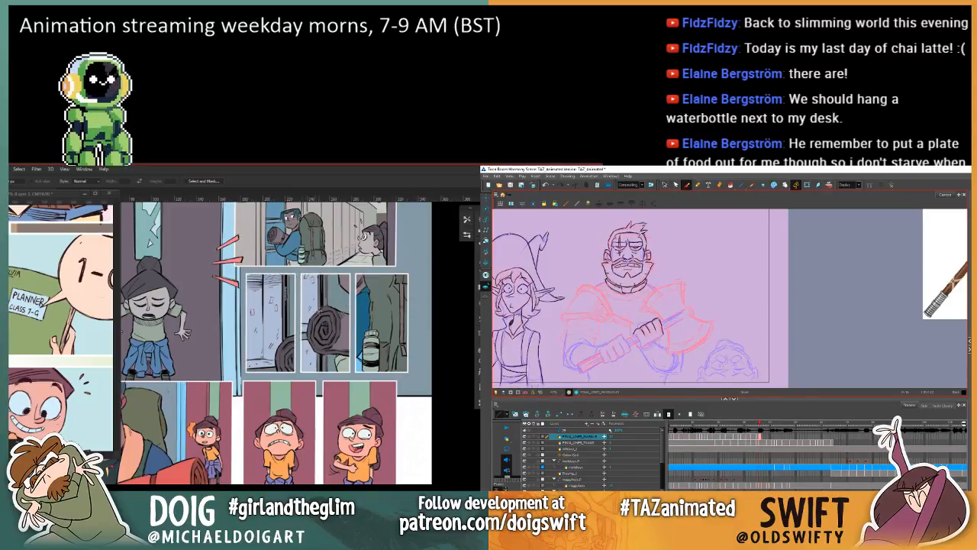
key("comma")
key("period")
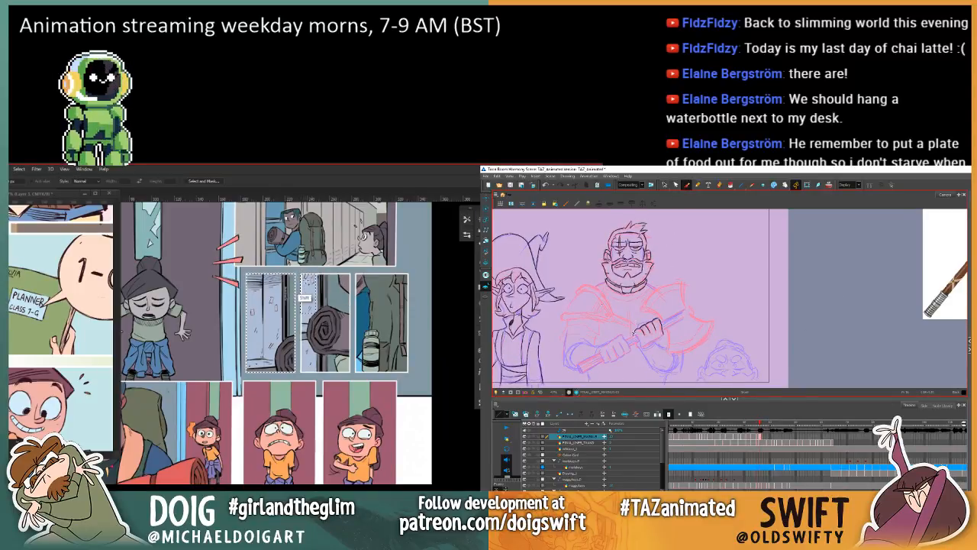
key("comma")
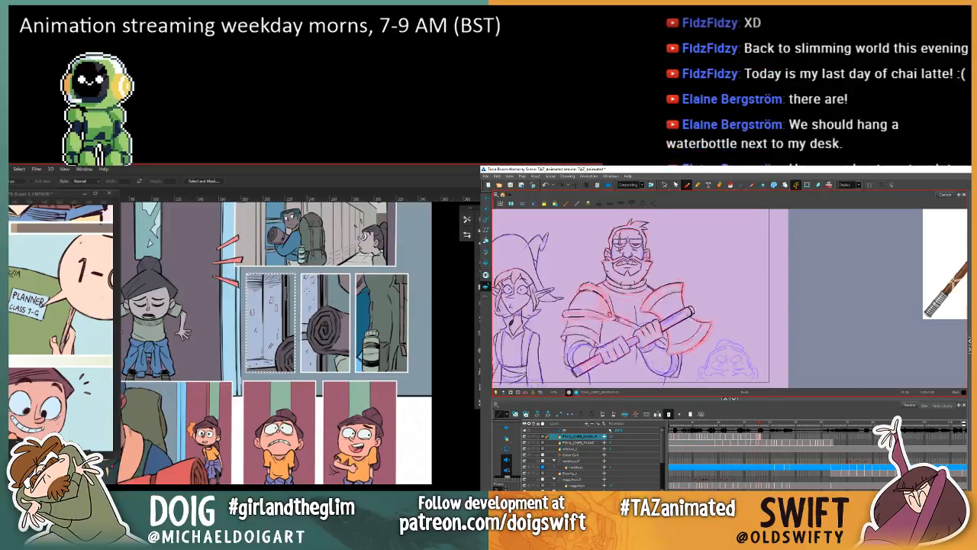
key("period")
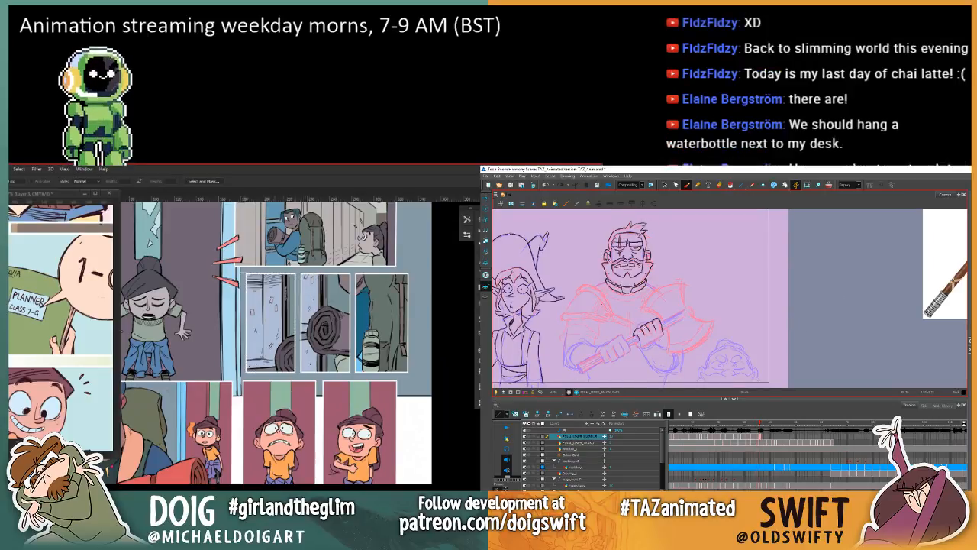
Step: Select the three locker close-up panels together and exclude the gutters around them from the selection
key("comma")
key("period")
key("comma")
left_click_drag(242, 270, 413, 376)
key("period")
key("comma")
key("w")
key("period")
key("comma")
key("period")
left_click(405, 365, "alt")
key("comma")
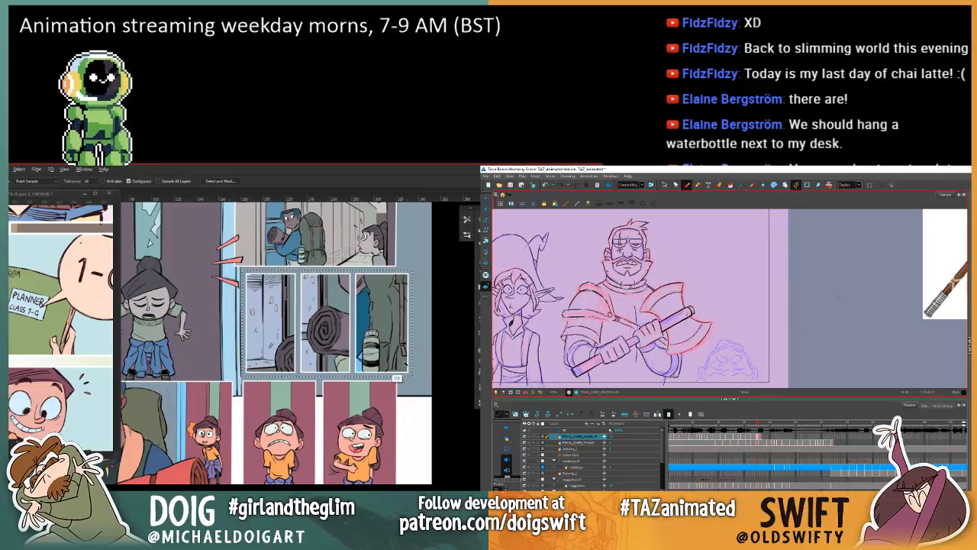
key("period")
left_click(410, 369, "alt")
Step: Add a short stroke at the wrist side of the warrior's upper hand, checking it against the previous drawing
key("comma")
key("period")
key("comma")
key("period")
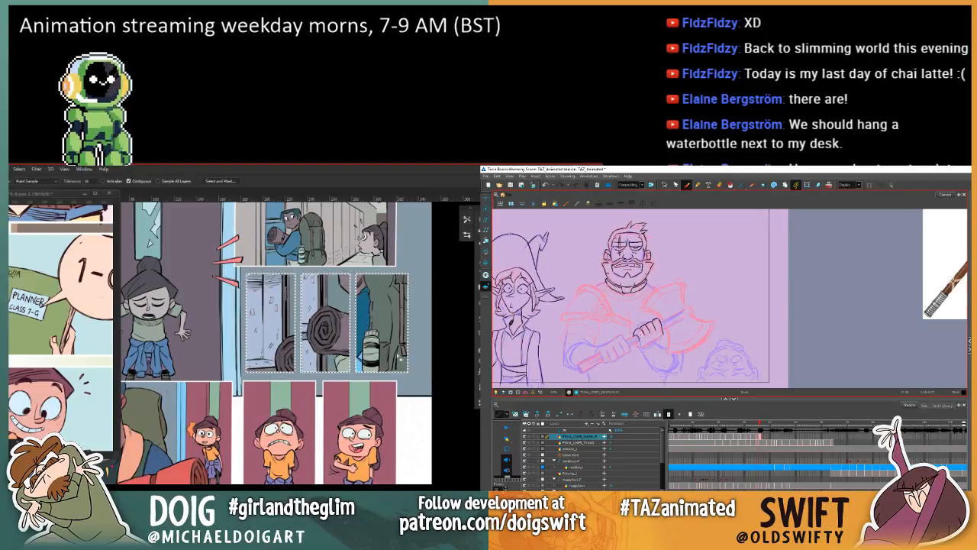
key("comma")
key("period")
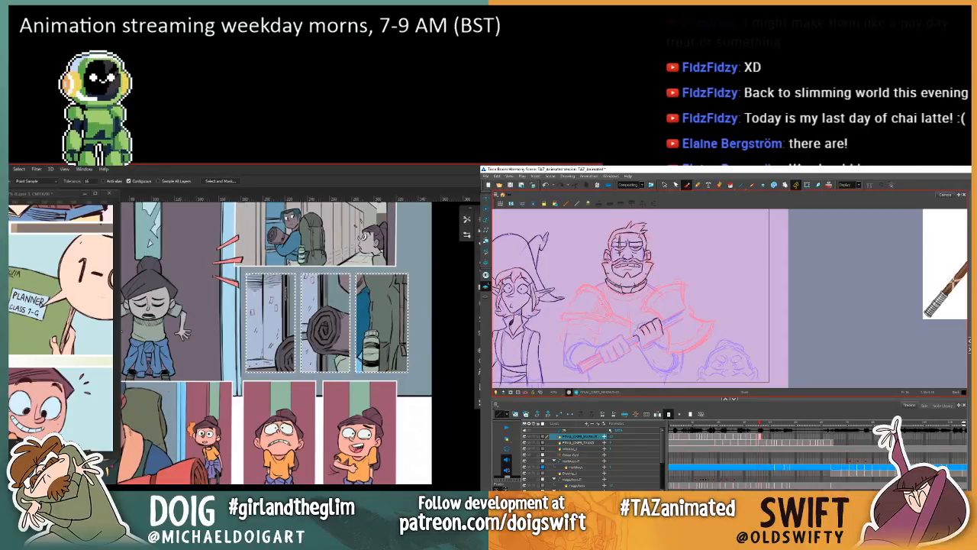
key("comma")
key("period")
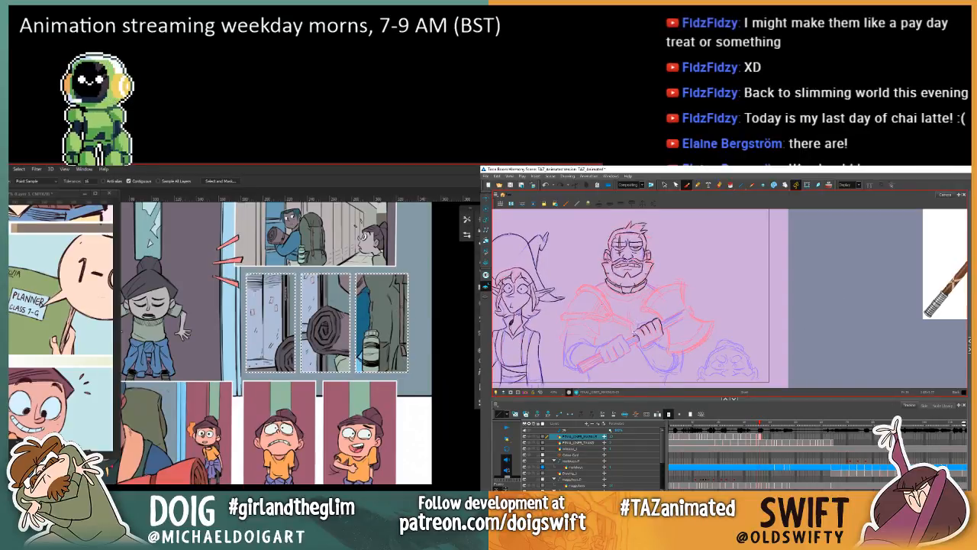
left_click_drag(635, 333, 641, 340)
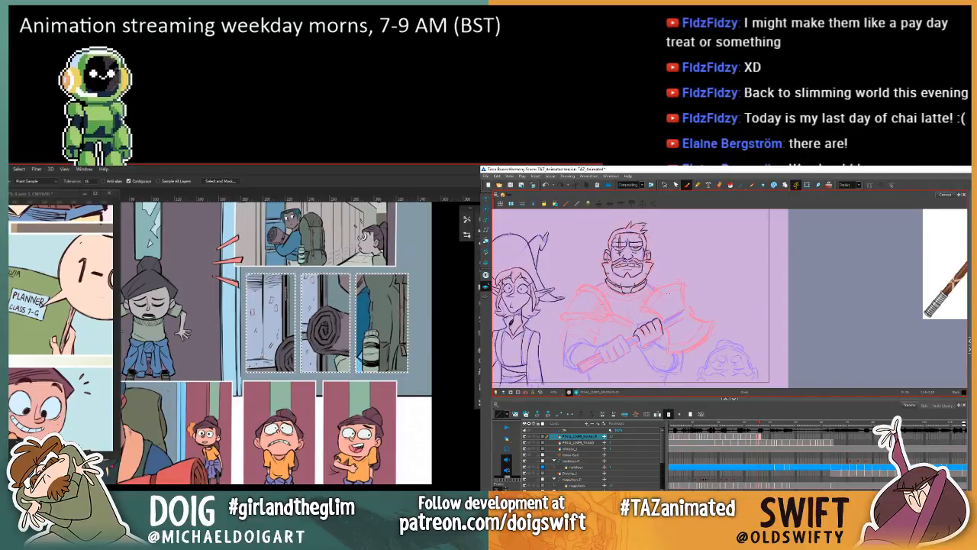
Step: Remove the cool tint from the three locker close-up panels, and compare the warrior's upper hand with the previous drawing
key("comma")
key("period")
key("comma")
key("period")
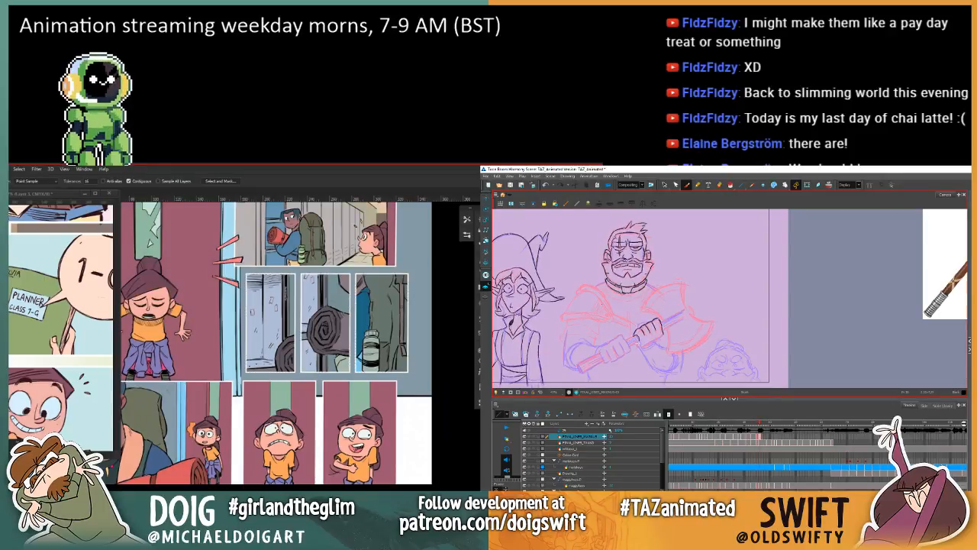
key("comma")
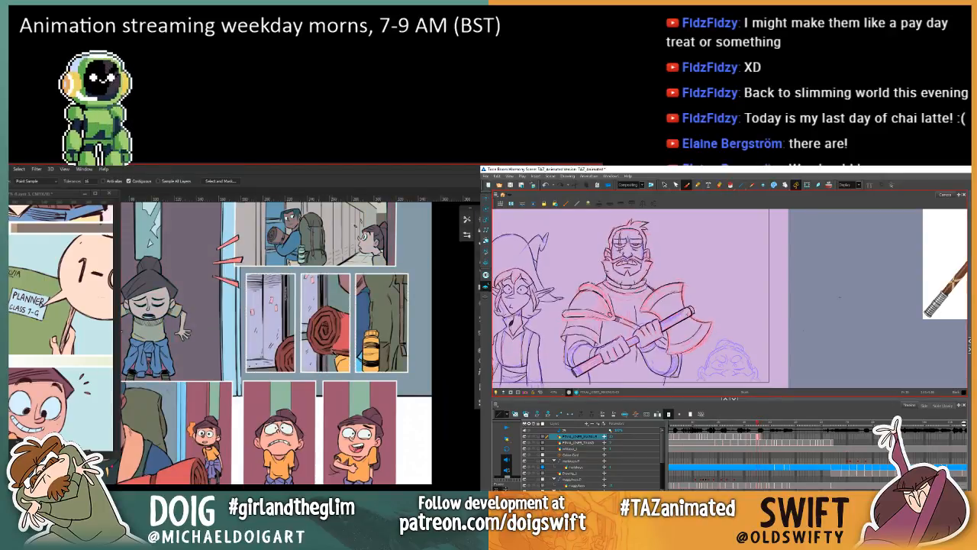
key("period")
key("comma")
key("period")
key("comma")
key("period")
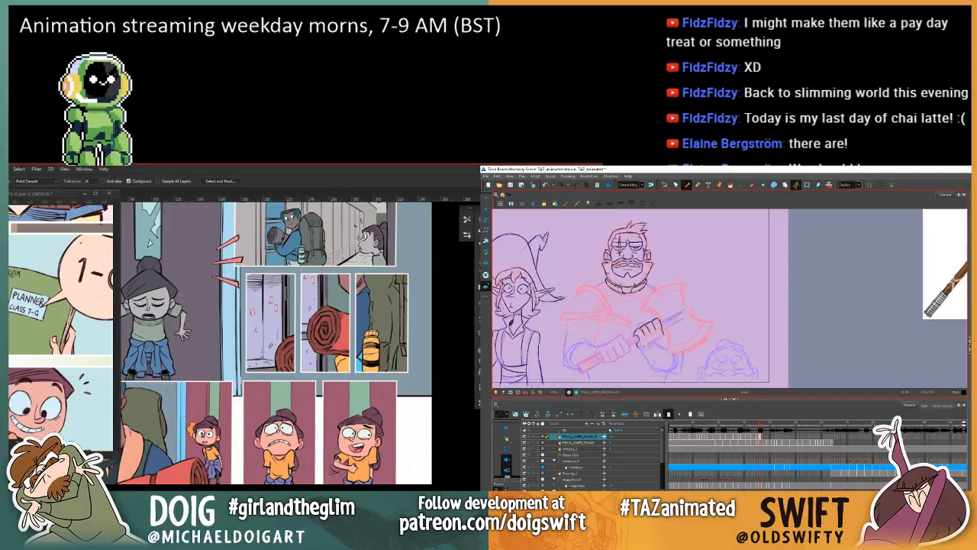
Step: Fill the bedroll in the locker close-ups with a darker muted red, and draw the warrior's lower hand gripping the axe handle
left_click_drag(245, 266, 261, 320)
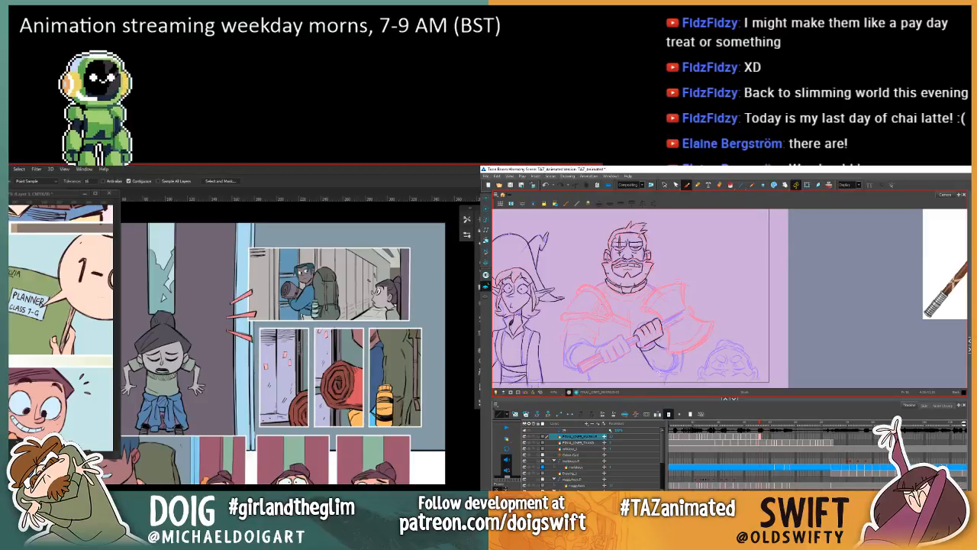
key("period")
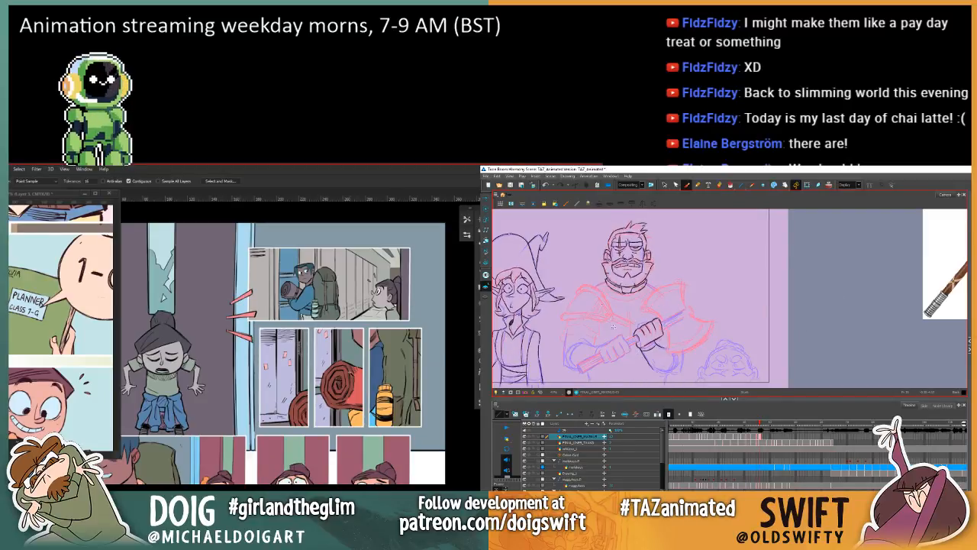
key("comma")
key("period")
key("g")
left_click(337, 377)
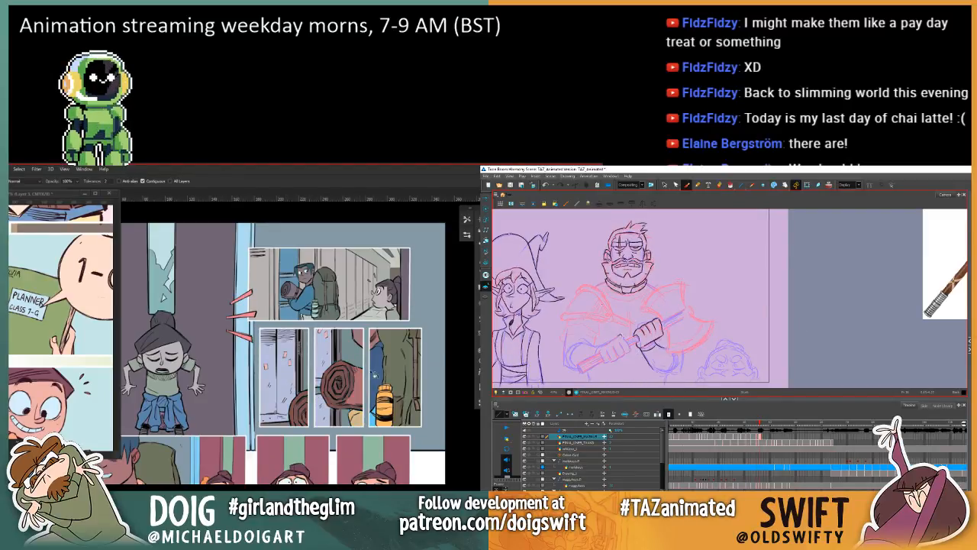
mouse_move(284, 369)
left_mouse_down()
mouse_move(316, 376)
mouse_move(291, 415)
mouse_move(292, 398)
left_mouse_up()
key("w")
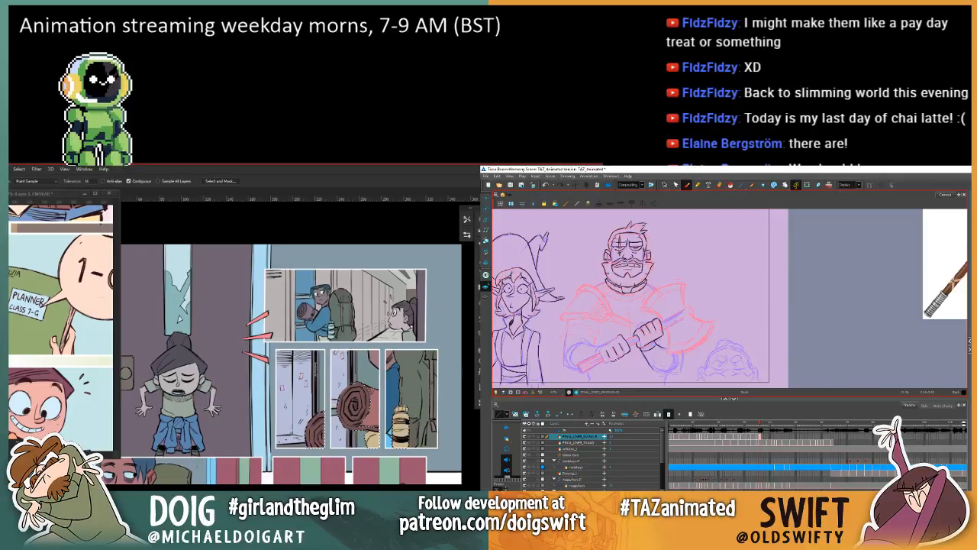
key("g")
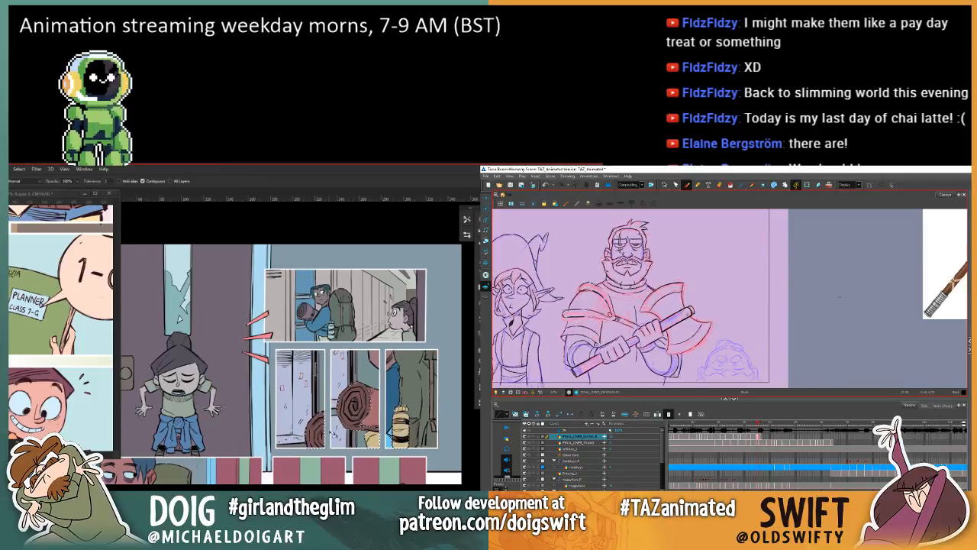
Step: Select and adjust the stroke along the underside of the warrior's lower hand, comparing it with the previous drawing
left_click(664, 184)
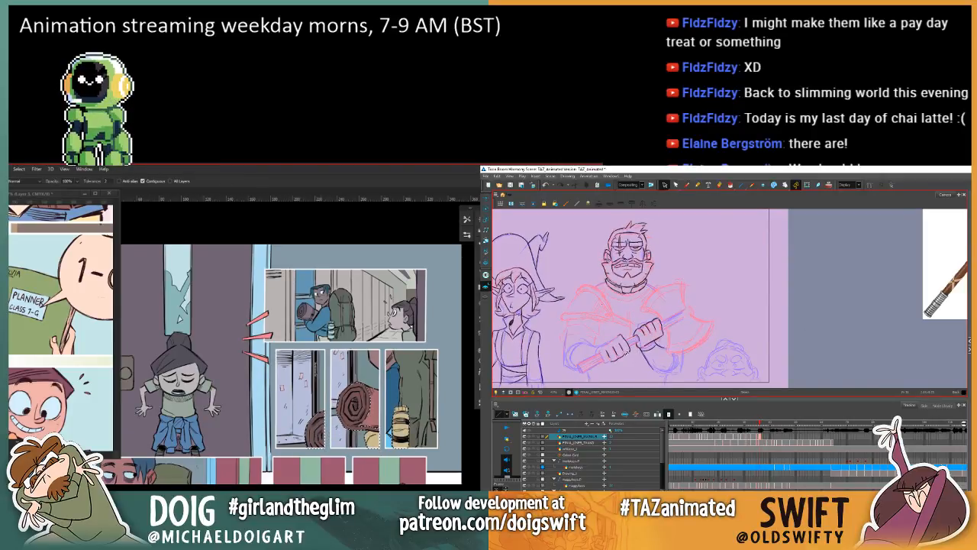
left_click(622, 356)
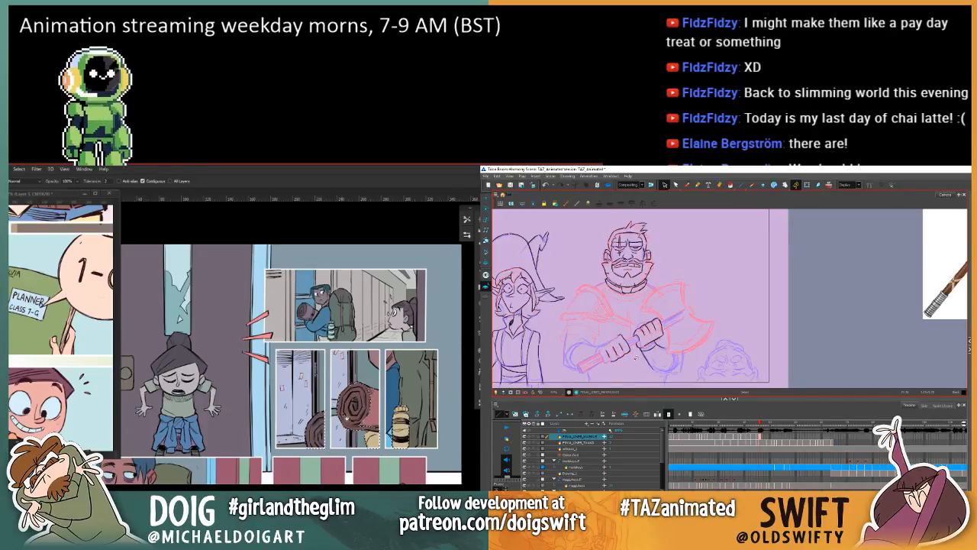
left_click(620, 359)
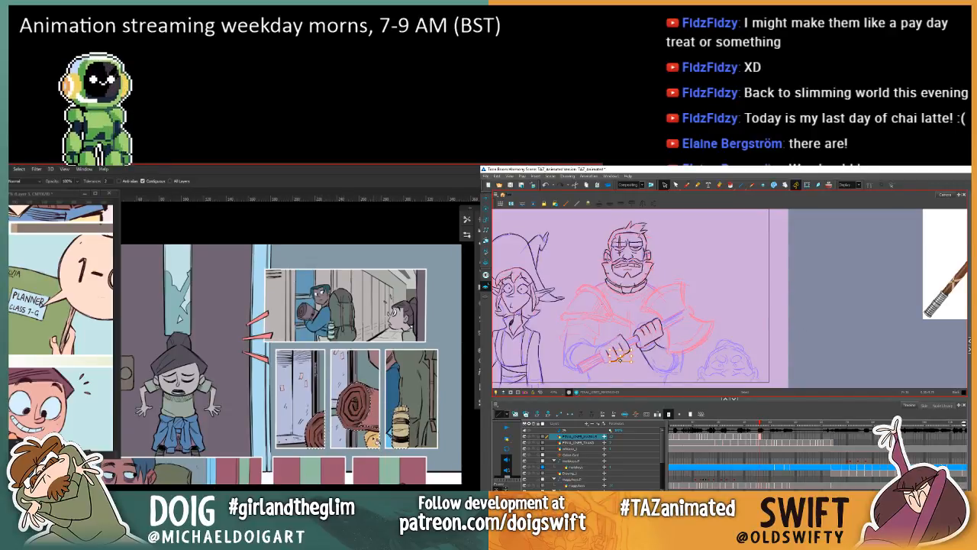
key("comma")
key("comma")
key("period")
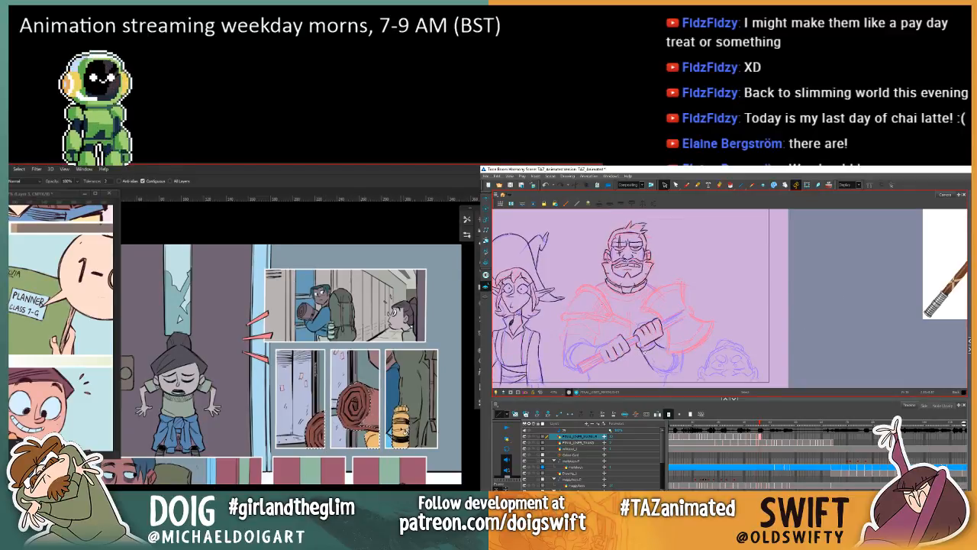
Step: Clean up the outline of the warrior's lower hand with the brush, flipping against the previous drawing
left_click(685, 185)
key("comma")
key("period")
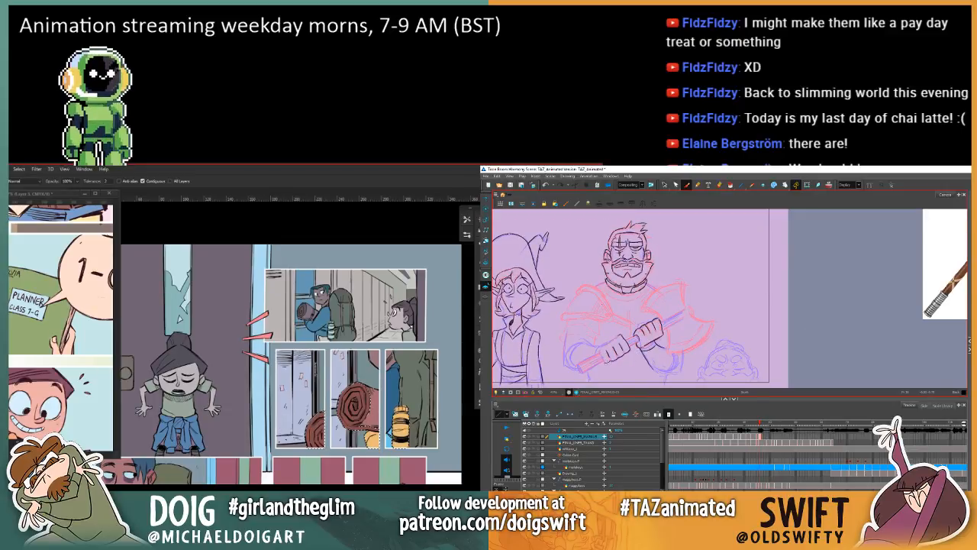
key("comma")
key("period")
key("comma")
key("period")
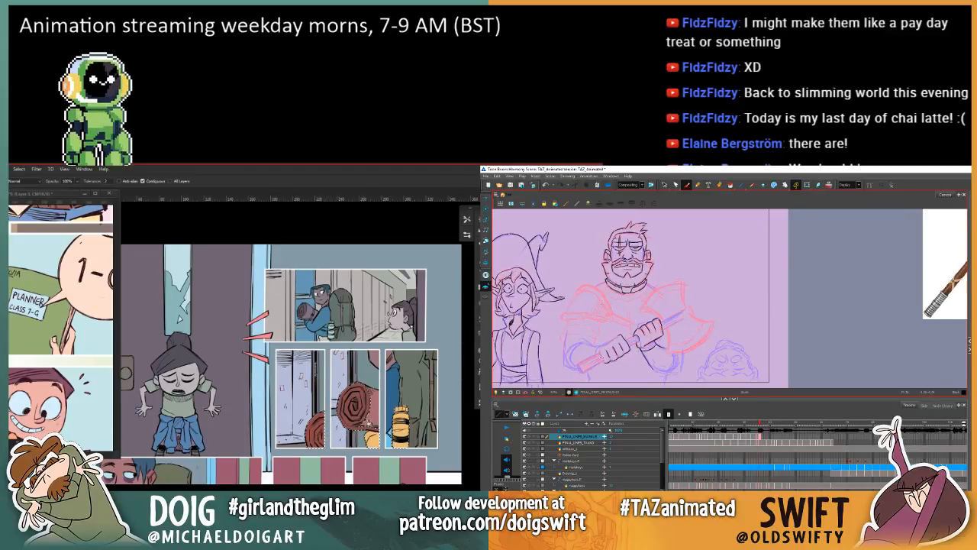
key("comma")
key("period")
Step: Examine the muted upper panels against the rest of the page, and compare both of the warrior's hands with the previous drawing
mouse_move(340, 428)
left_mouse_down()
mouse_move(362, 346)
mouse_move(388, 325)
mouse_move(400, 328)
left_mouse_up()
key("comma")
key("period")
mouse_move(354, 370)
left_mouse_down()
mouse_move(342, 380)
mouse_move(302, 379)
mouse_move(303, 336)
left_mouse_up()
key("comma")
key("period")
key("comma")
key("period")
key("ctrl+minus")
key("ctrl+minus")
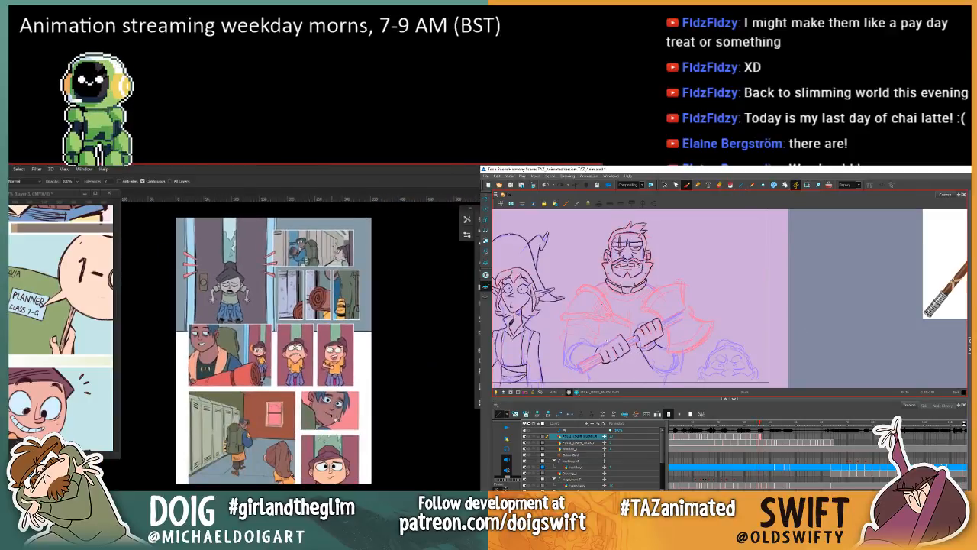
key("comma")
key("period")
key("ctrl+plus")
key("comma")
key("period")
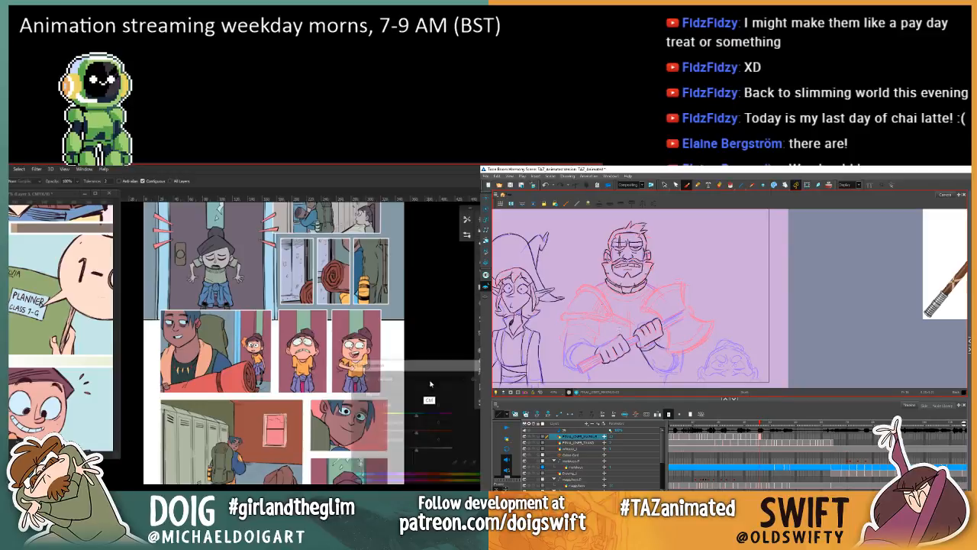
Step: Shift the hue of the upper panels' tint from teal toward violet with Hue/Saturation, and check the warrior against the neighbouring drawings
key("ctrl+u")
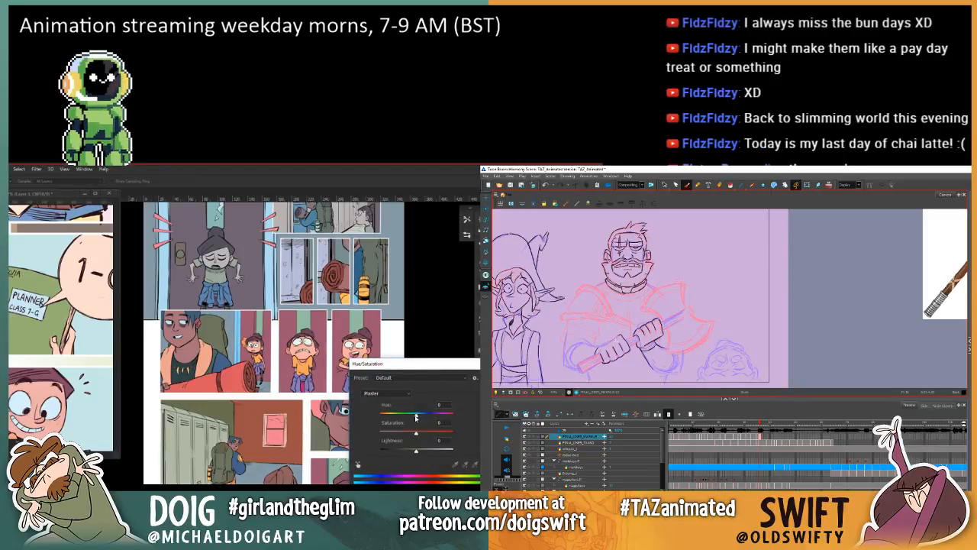
mouse_move(413, 413)
left_mouse_down()
mouse_move(405, 421)
mouse_move(427, 422)
left_mouse_up()
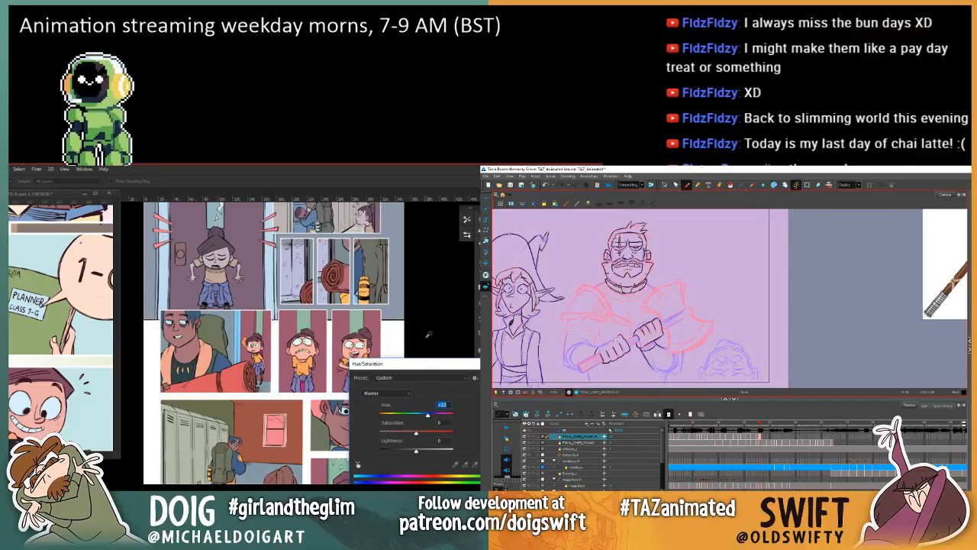
key("Return")
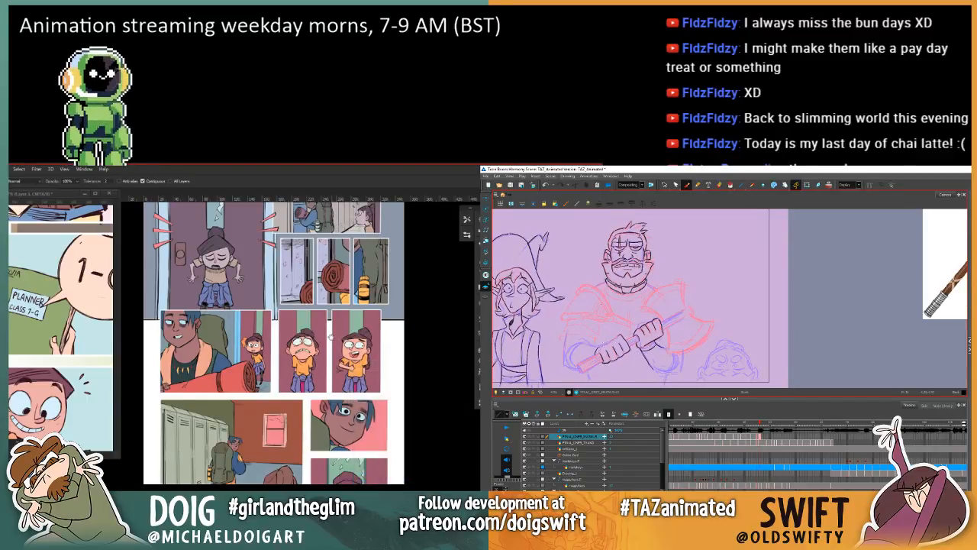
scroll(337, 371, "up", 3)
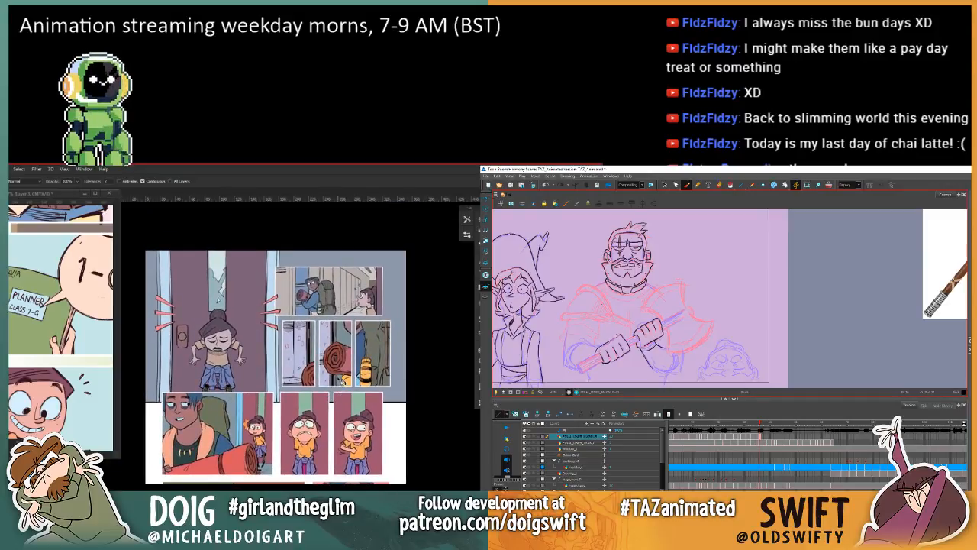
key(".")
Step: Select and adjust the short stroke at the wrist of the warrior's lower hand, and ready the Magic Wand over the page's upper locker panels
key(".")
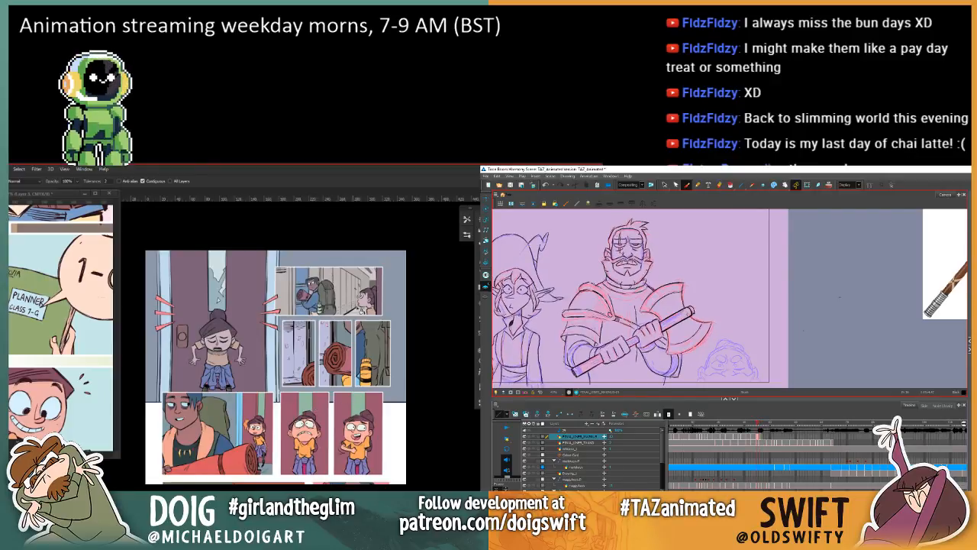
key(".")
left_click(363, 327)
scroll(363, 325, "up", 3)
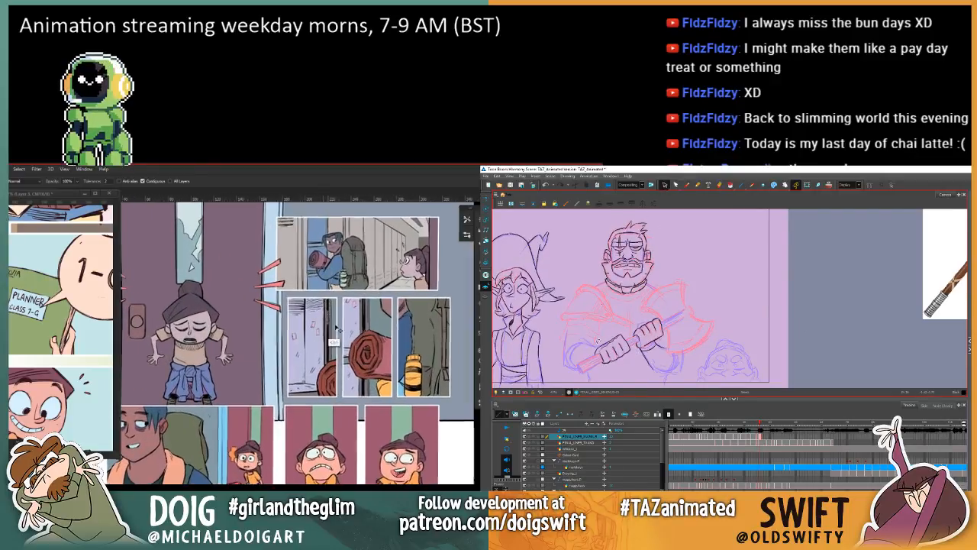
left_click(607, 345)
left_click_drag(352, 316, 293, 433)
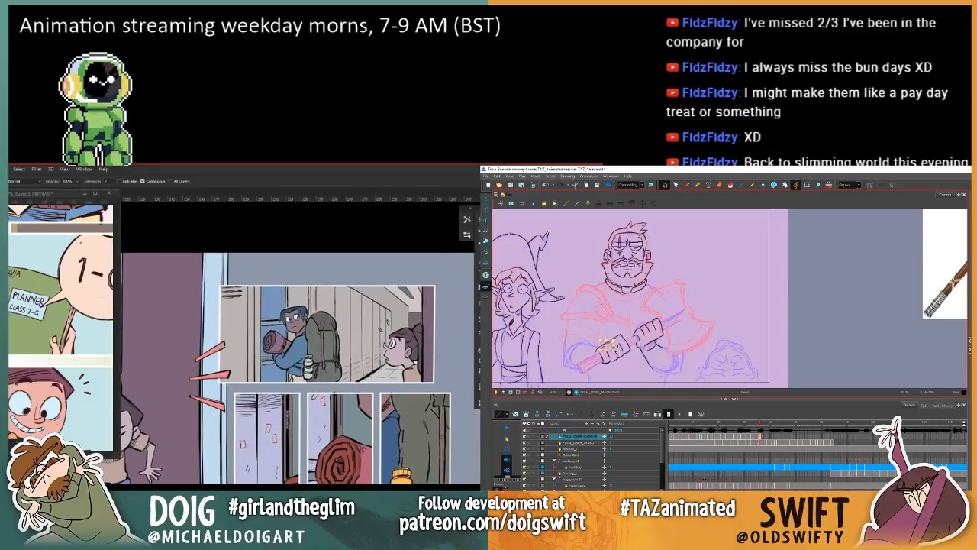
left_click_drag(400, 364, 411, 329)
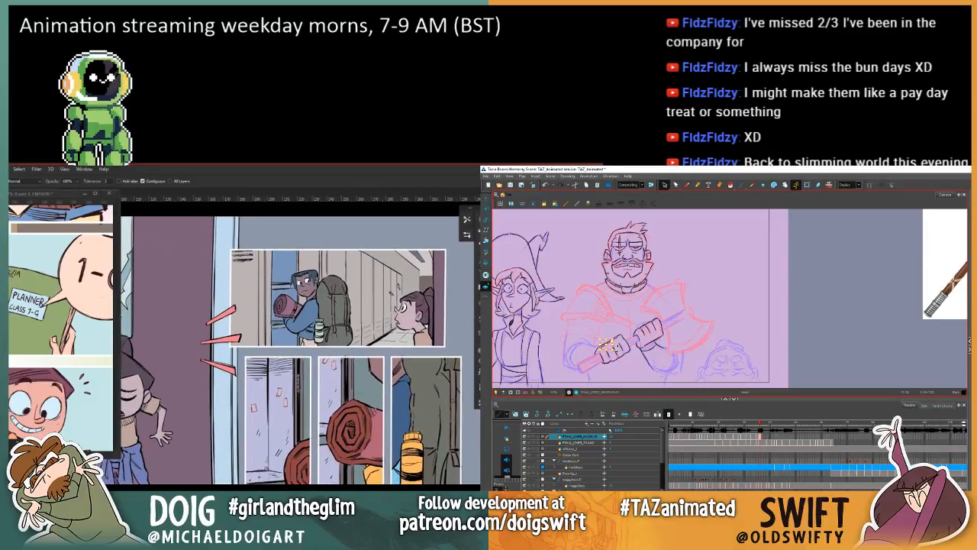
key("w")
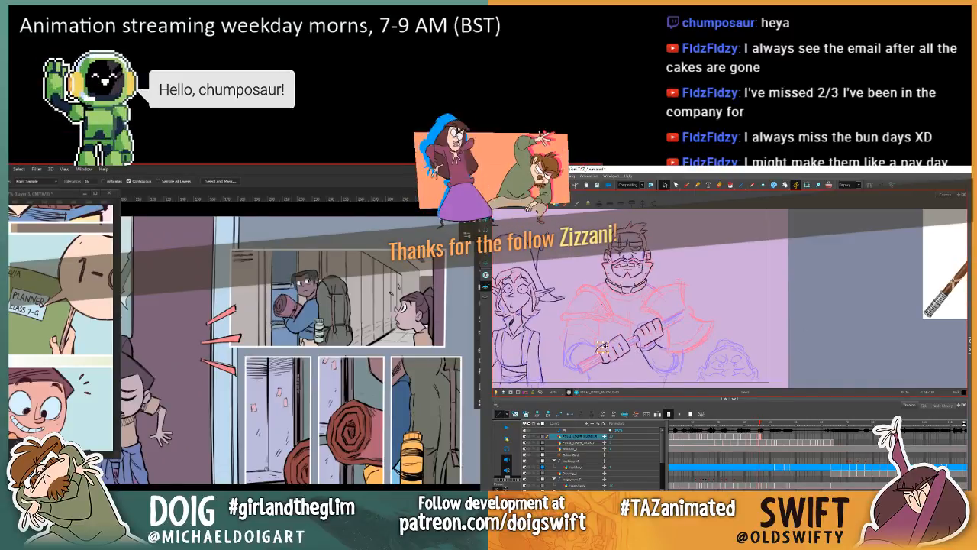
Step: Check the stream in OBS and return to the comic page, with the Brush readied for the warrior drawing
key("alt+Tab")
key("alt+b")
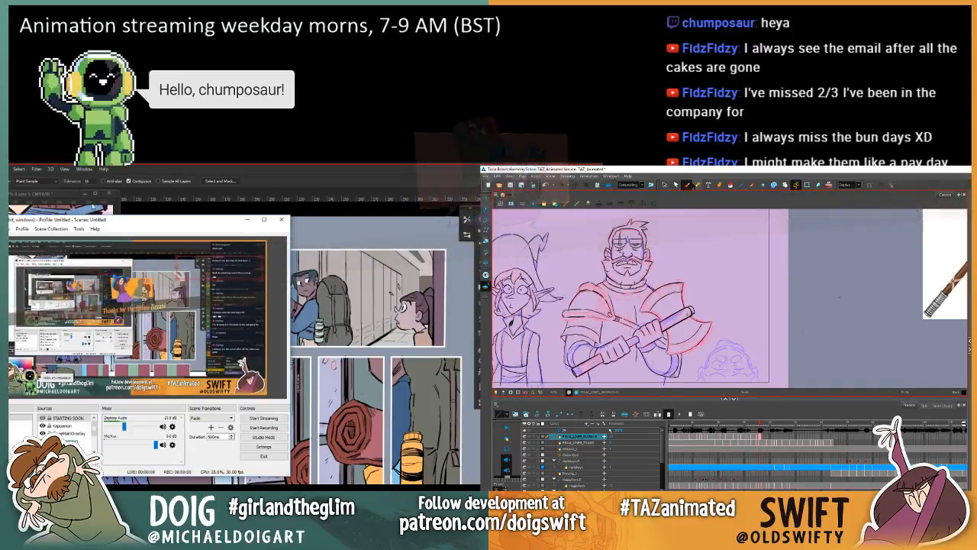
left_click(247, 219)
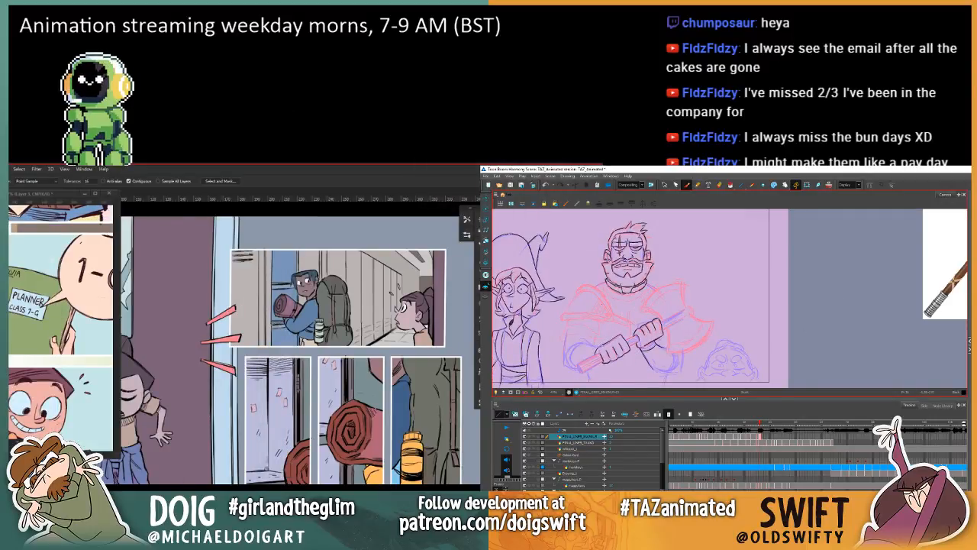
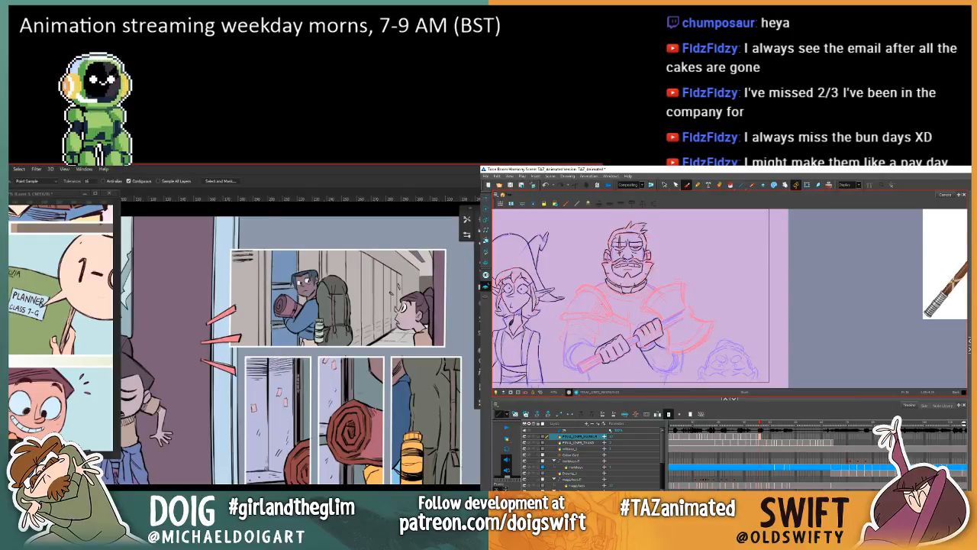
Step: Delete the stray stroke above the warrior's lower hand and check the hand against the neighbouring drawings
key("alt+s")
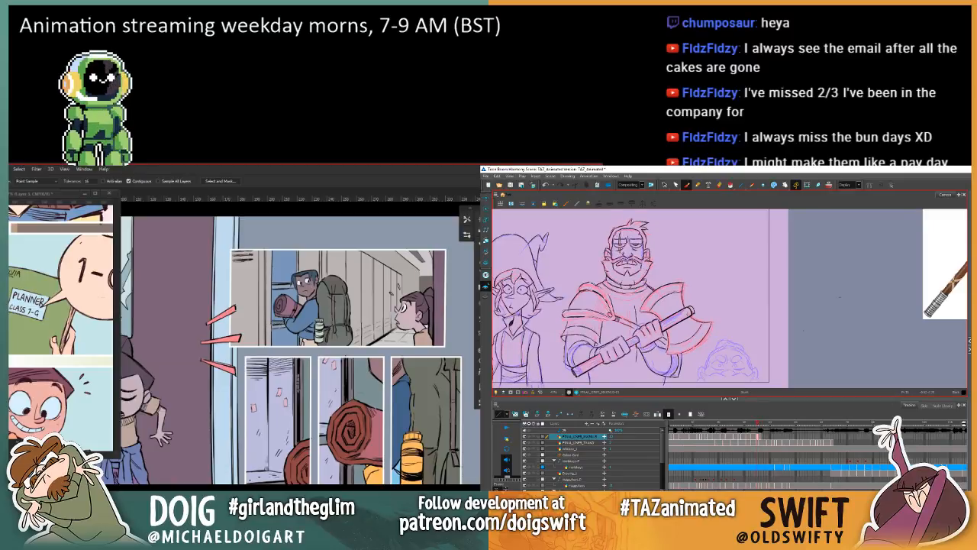
left_click(664, 185)
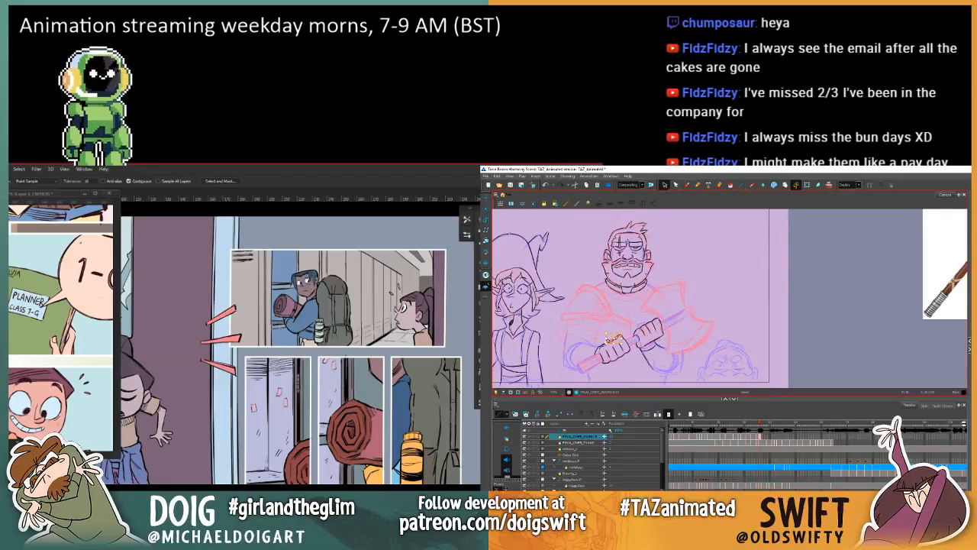
key("Delete")
key("f")
key("g")
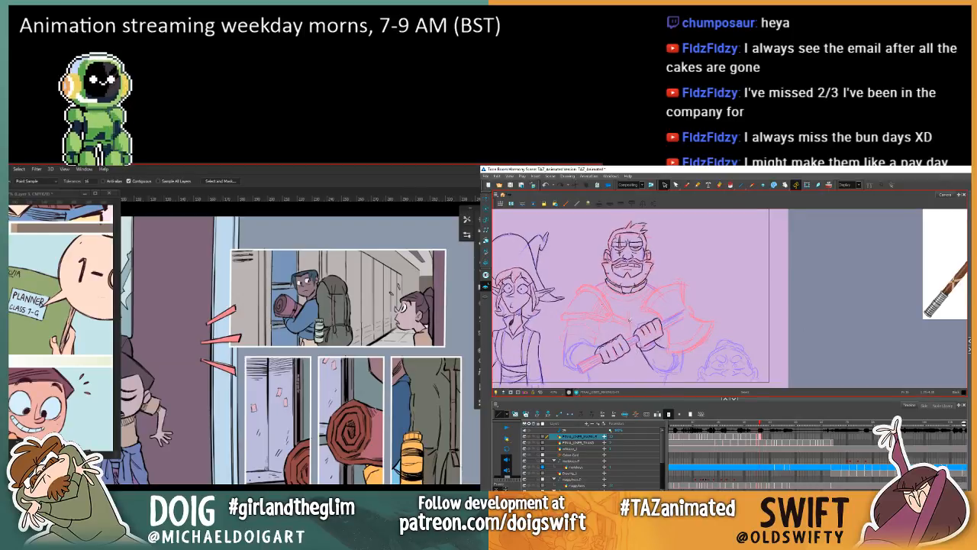
key("f")
key("g")
key("f")
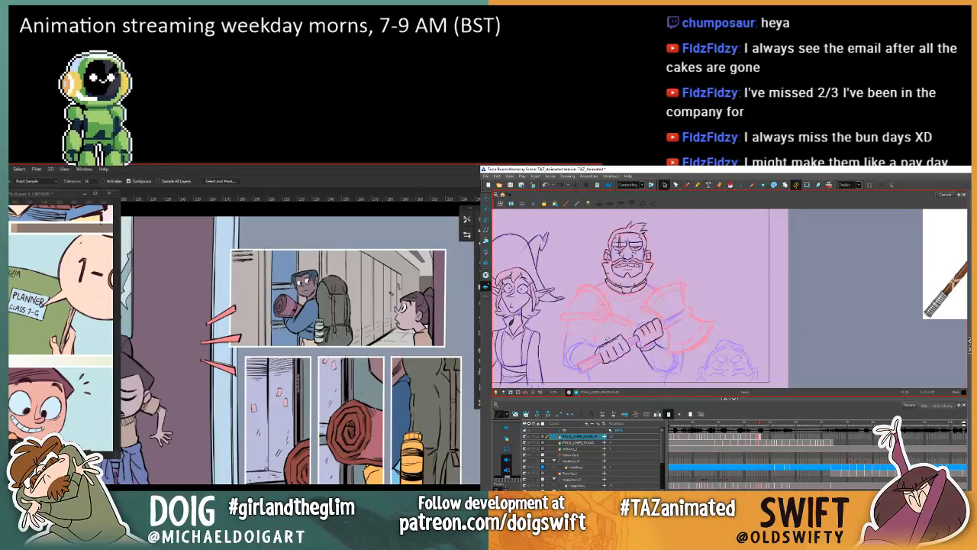
key("f")
key("g")
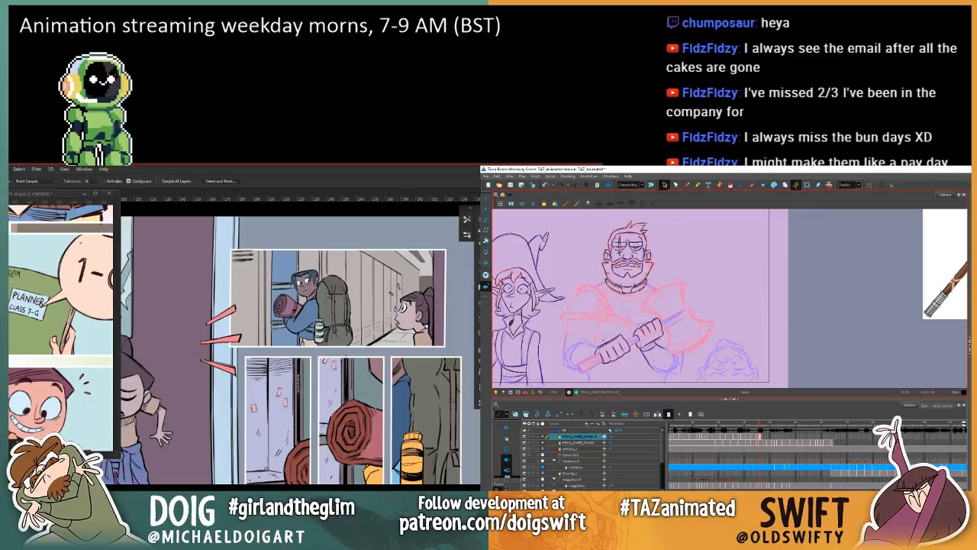
Step: Brush a short new stroke along the back of the warrior's lower hand and compare it with the previous drawing
left_click(604, 342)
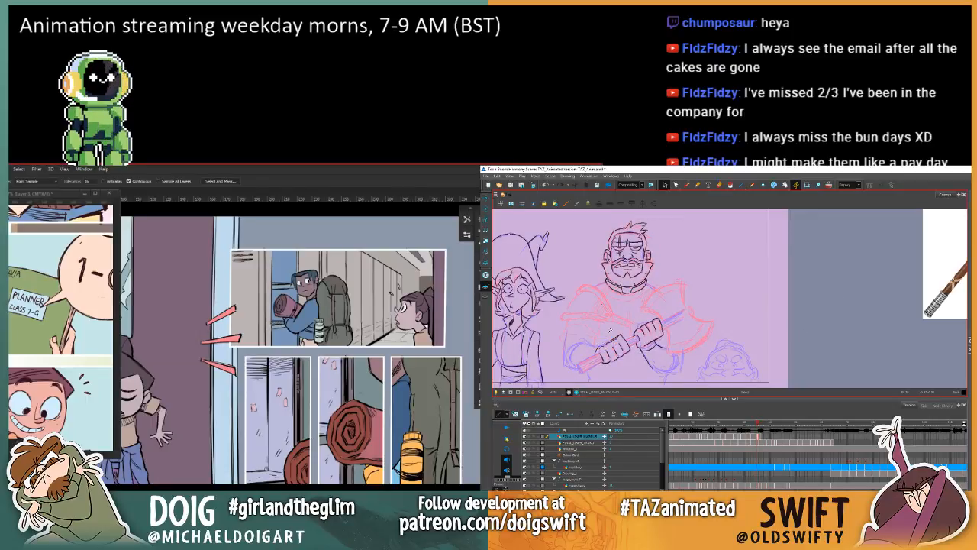
left_click(686, 184)
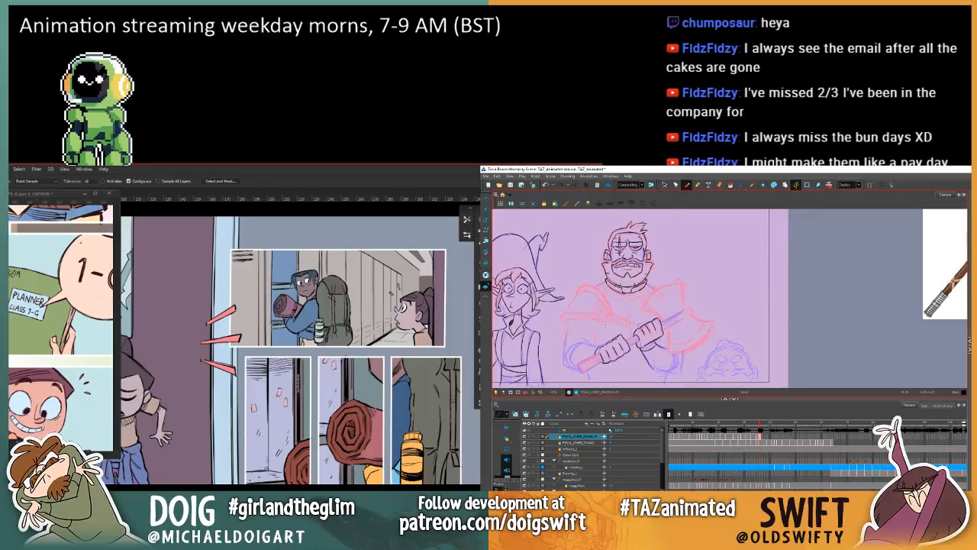
left_click_drag(602, 347, 610, 340)
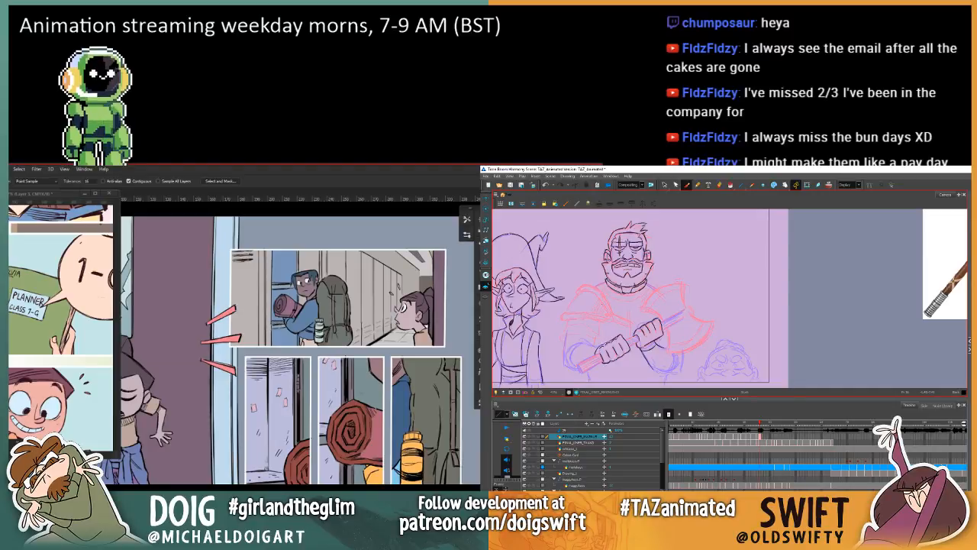
key("comma")
key("period")
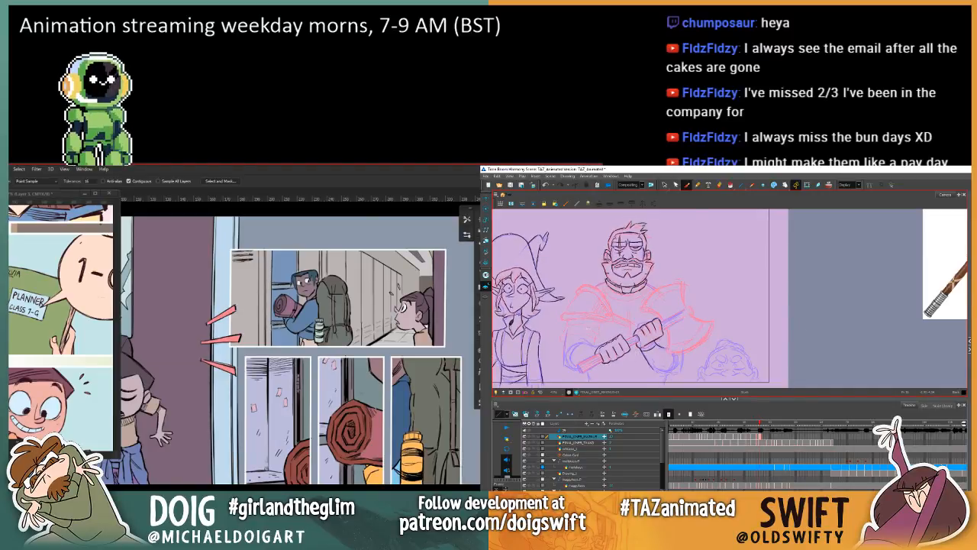
Step: Examine the forearm and cuff behind the warrior's lower hand against the previous drawing
key("comma")
key("period")
key("comma")
key("period")
key("comma")
key("period")
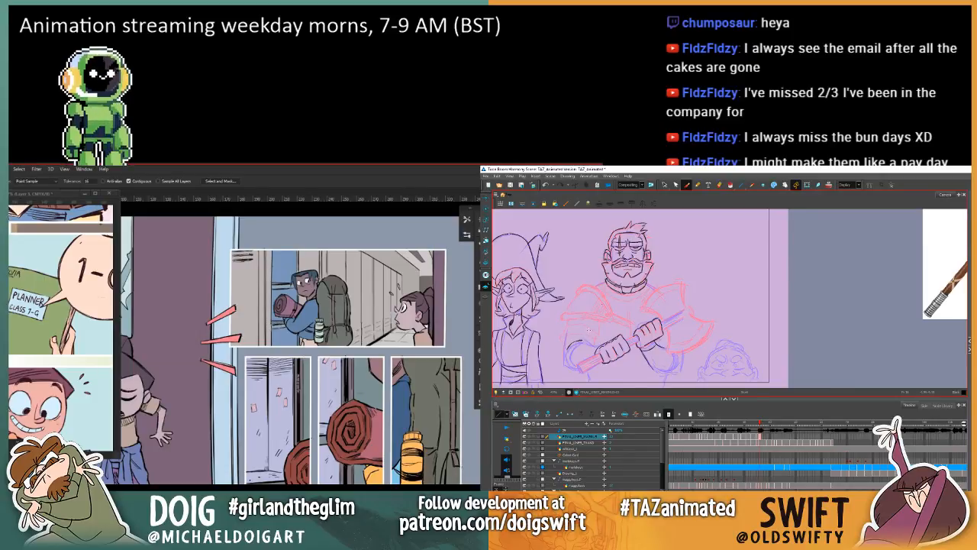
key("comma")
key("period")
key("comma")
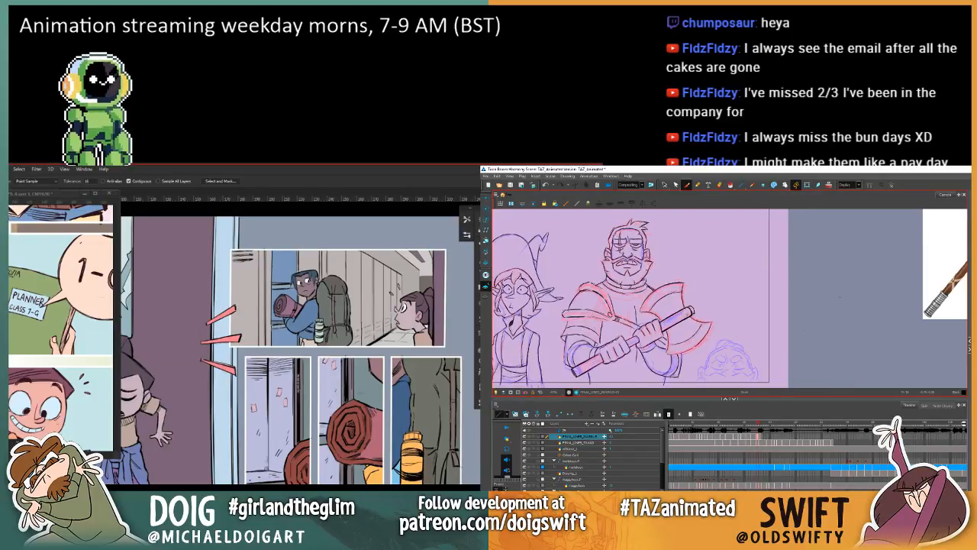
key("period")
key("comma")
key("period")
key("comma")
key("period")
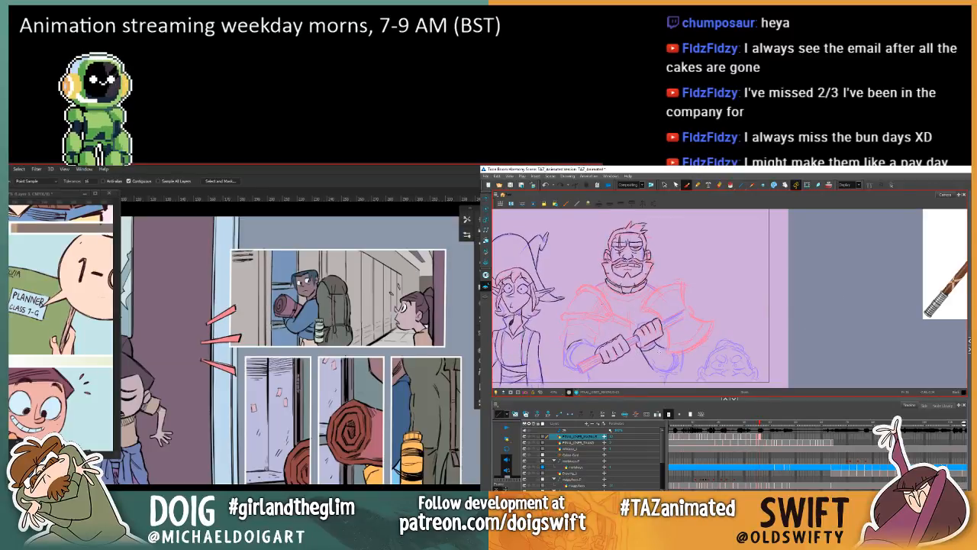
key("comma")
key("period")
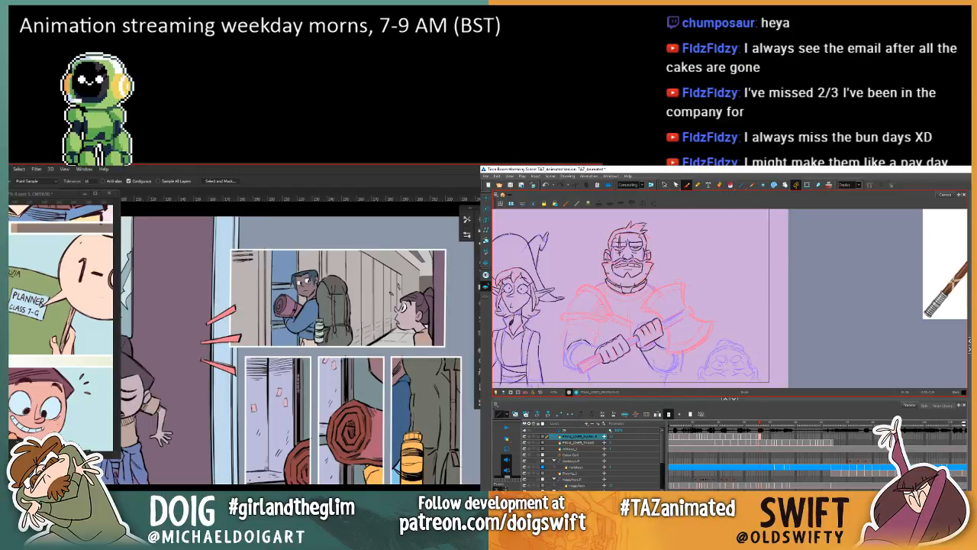
Step: Switch to the comic page and recolour the bedroll red and the bottle light green in the upper locker panel
key("alt+Tab")
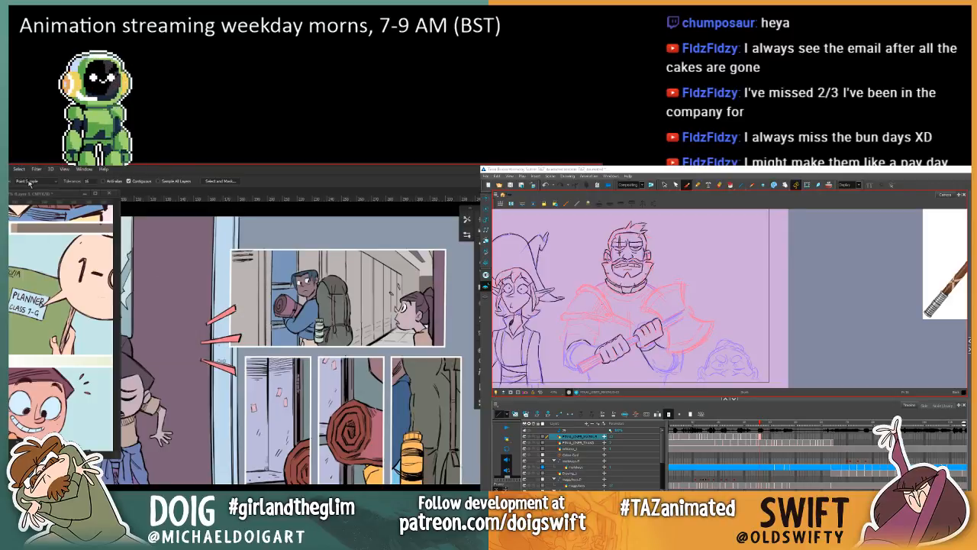
left_click(172, 283)
mouse_move(172, 282)
left_mouse_down()
mouse_move(219, 244)
mouse_move(217, 275)
left_mouse_up()
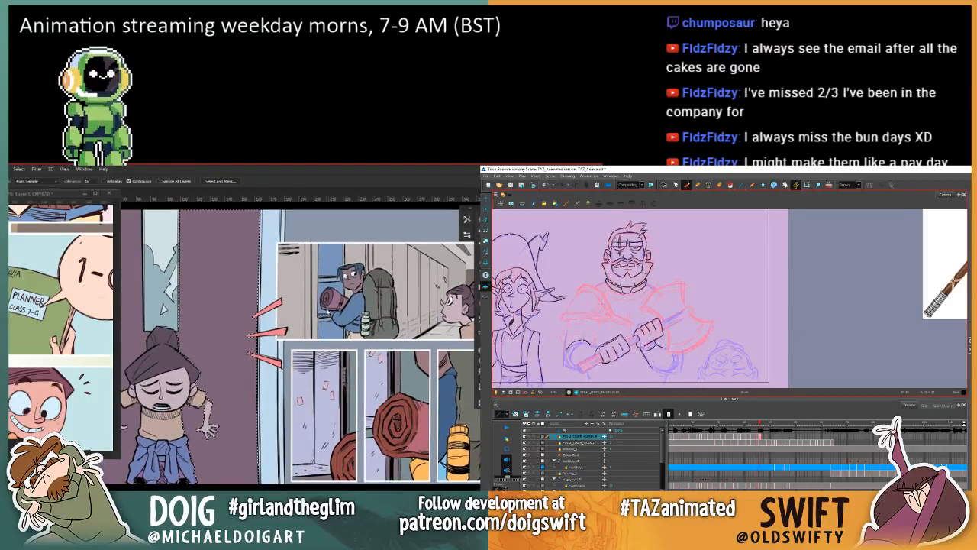
left_click(333, 311, "shift")
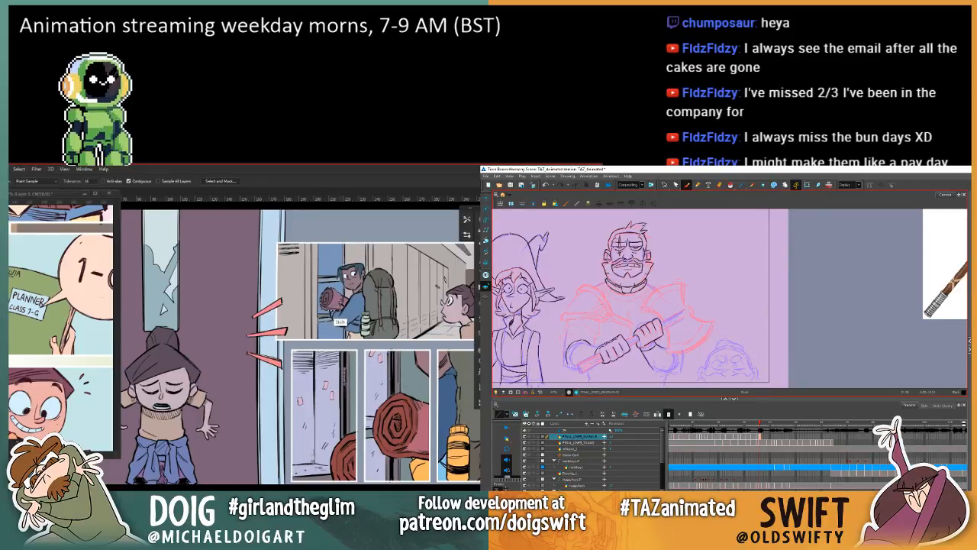
left_click(347, 305, "shift")
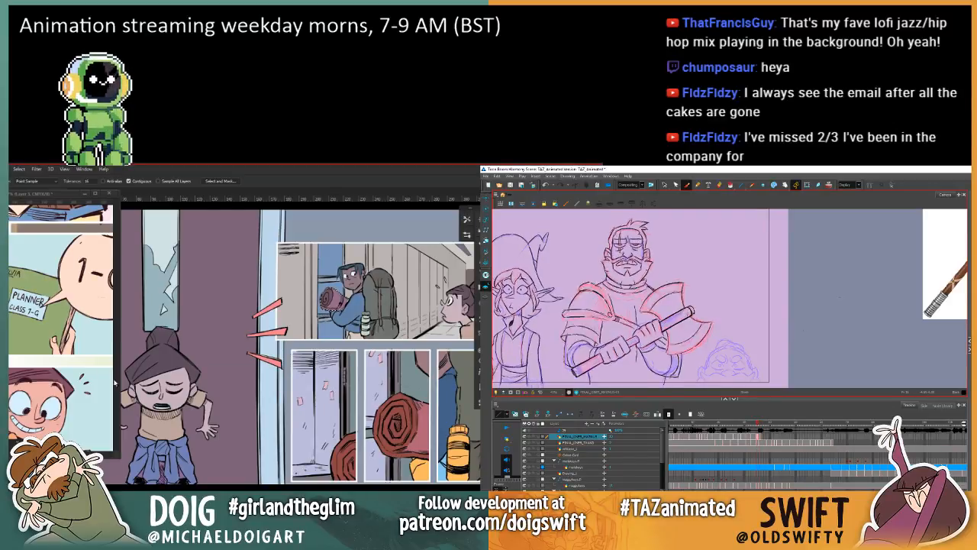
key("g")
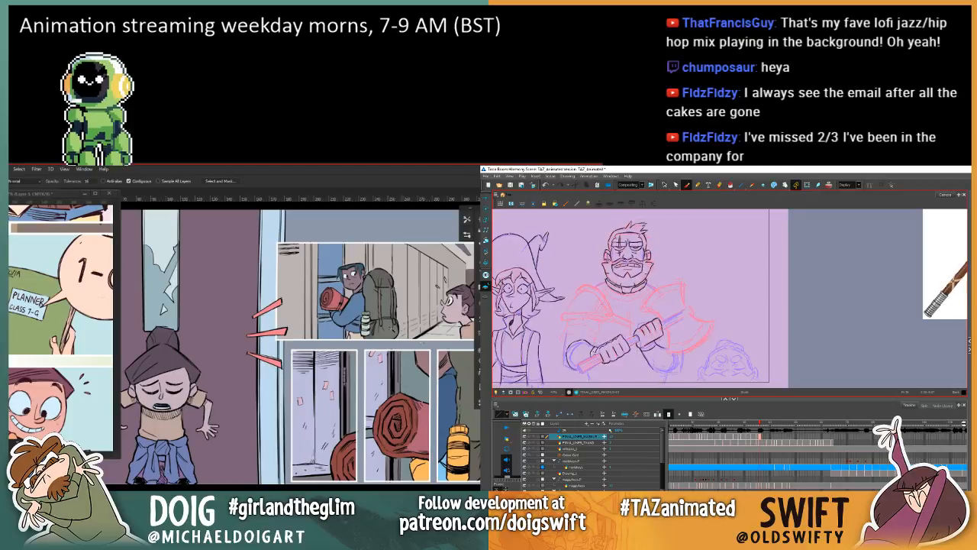
key("w")
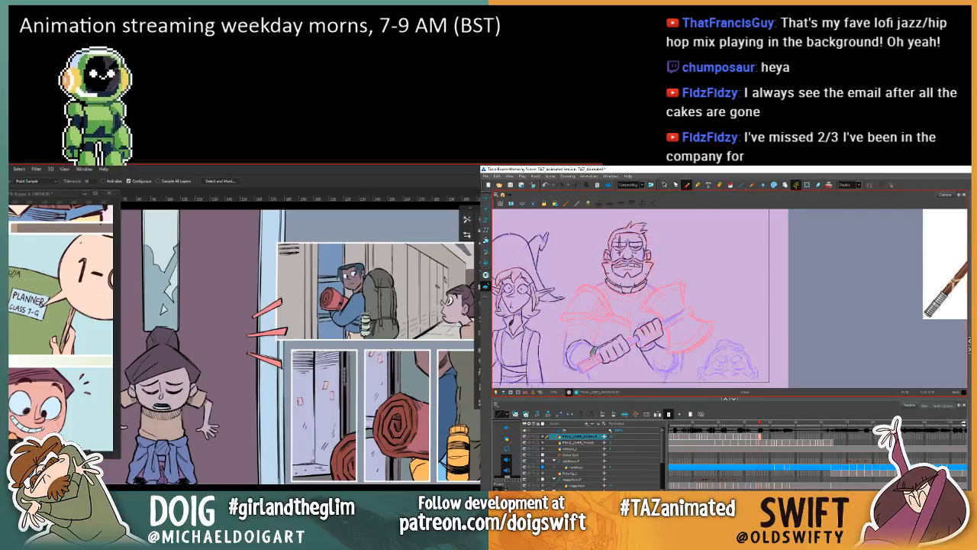
key("g")
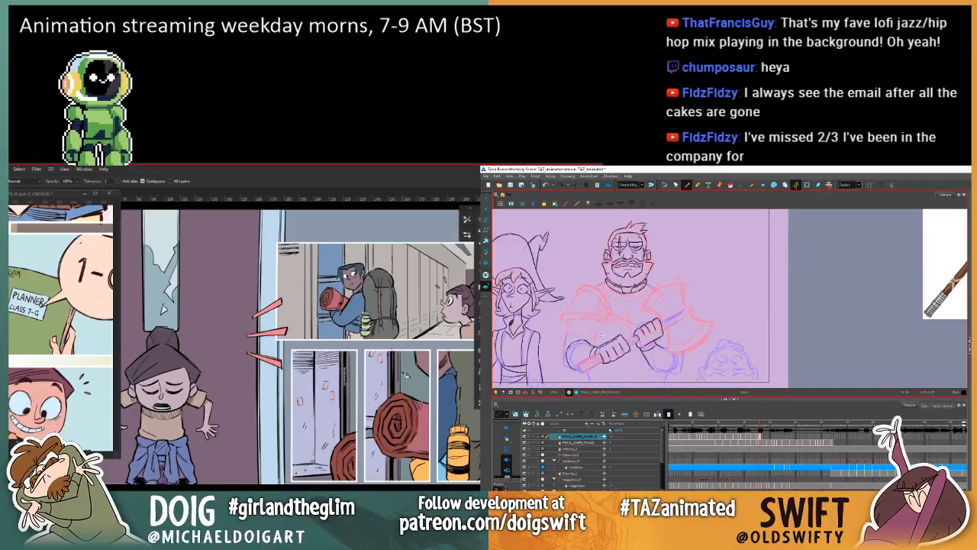
Step: Check the whole comic page with and without its muted tint, and delete the short stroke at the warrior's lower wrist
left_click_drag(356, 356, 322, 379)
left_click(664, 185)
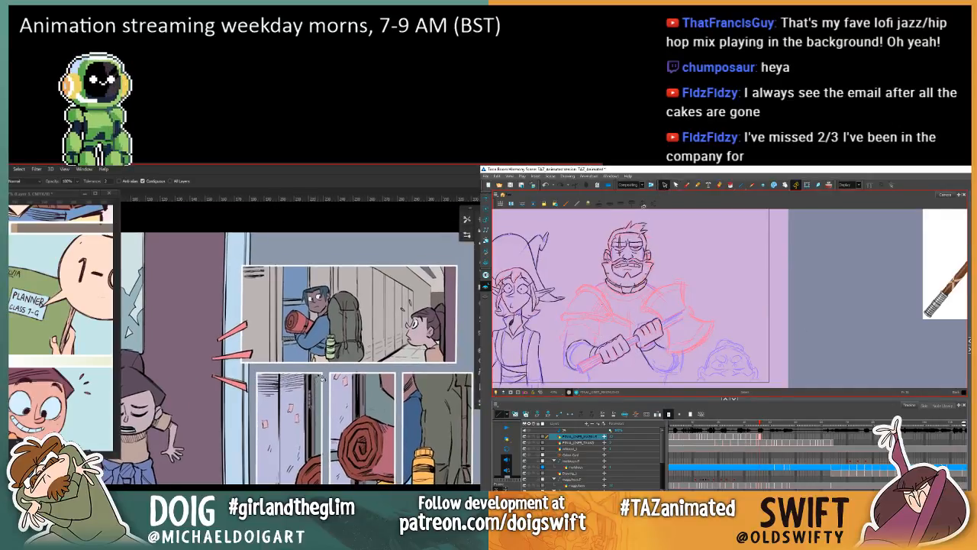
key("ctrl+minus")
key("ctrl+minus")
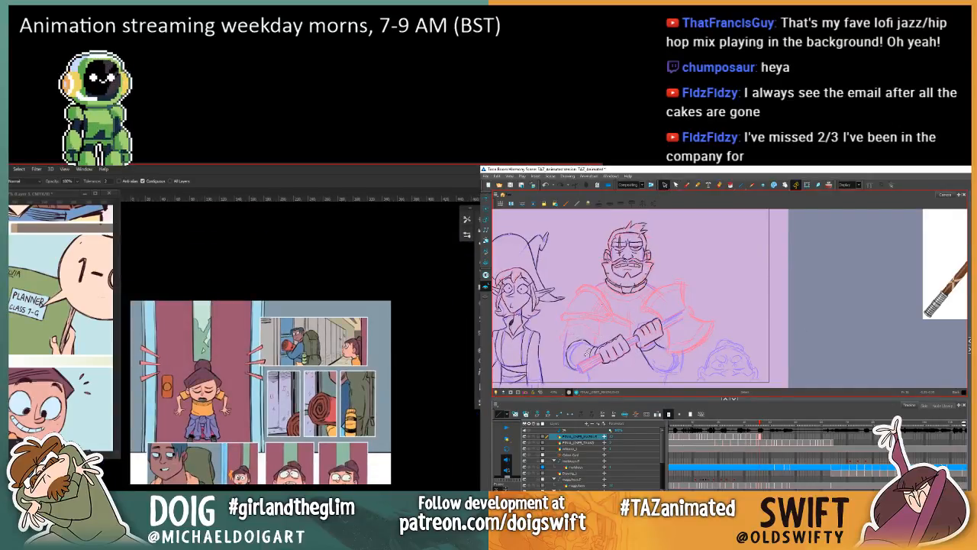
key("ctrl+z")
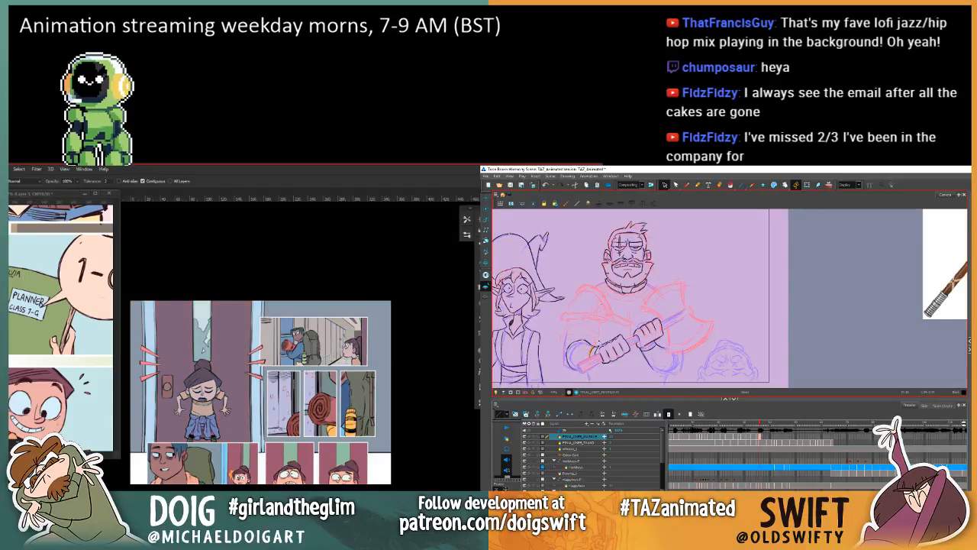
key("Delete")
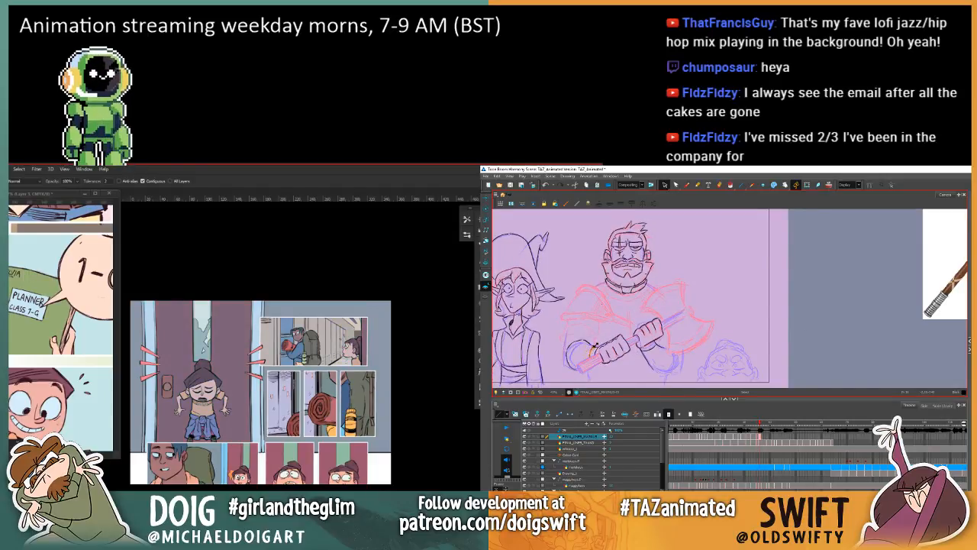
key("comma")
key("period")
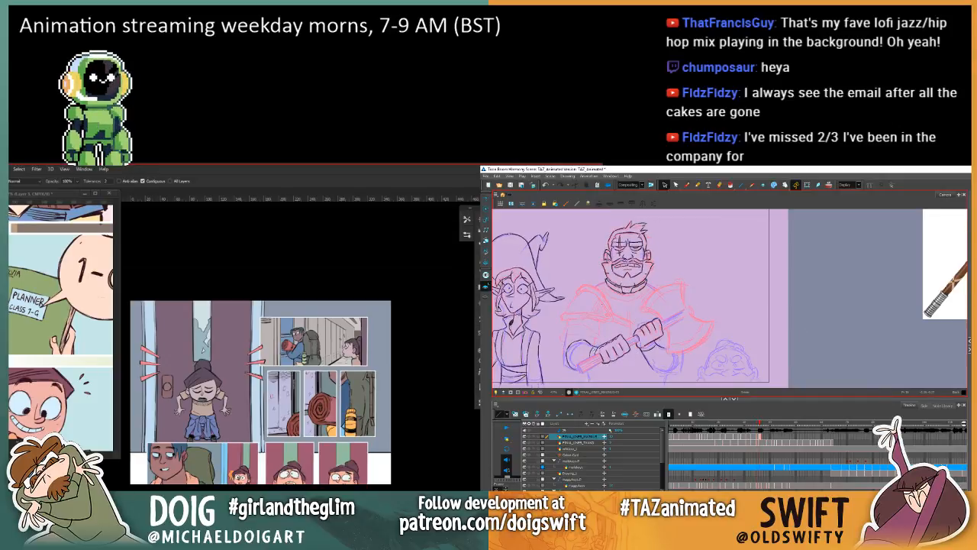
Step: Ready the Brush and compare the warrior's wrist and forearm with the previous drawing
left_click(687, 186)
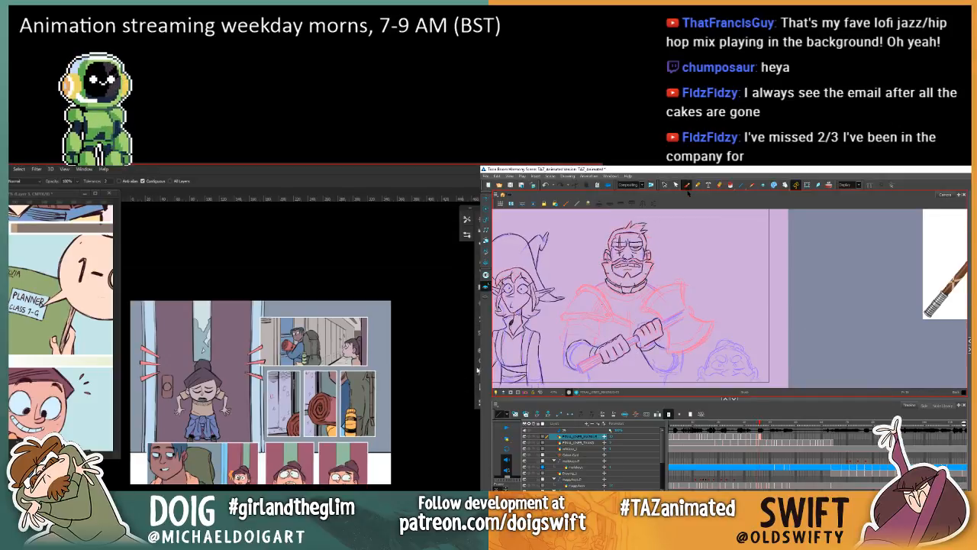
key("comma")
key("period")
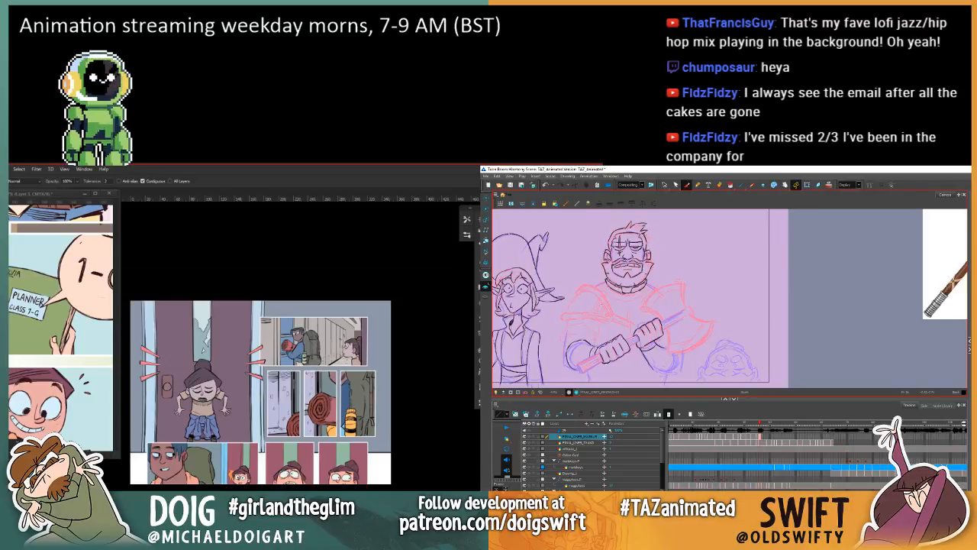
key("comma")
key("period")
key("comma")
key("period")
key("comma")
key("period")
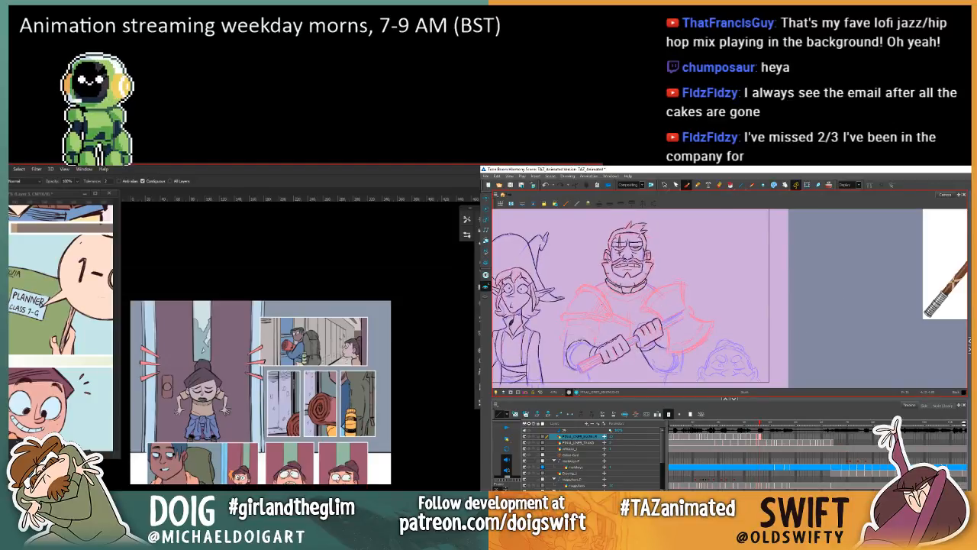
key("comma")
key("period")
key("comma")
key("period")
key("ctrl+plus")
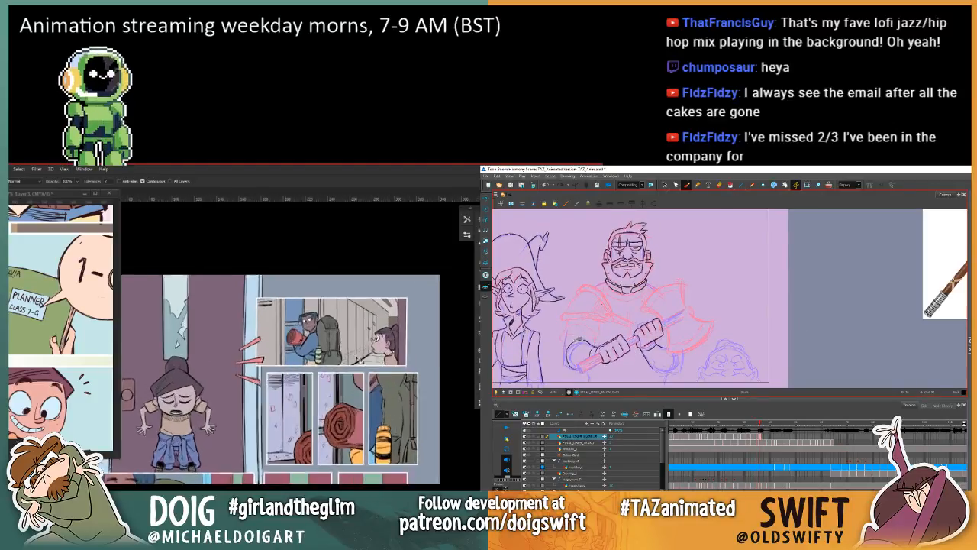
Step: Try a curved stroke down the outer edge of the warrior's lower forearm, undo it, and recheck the previous drawing
left_click_drag(578, 340, 566, 355)
key("ctrl+z")
key("comma")
key("period")
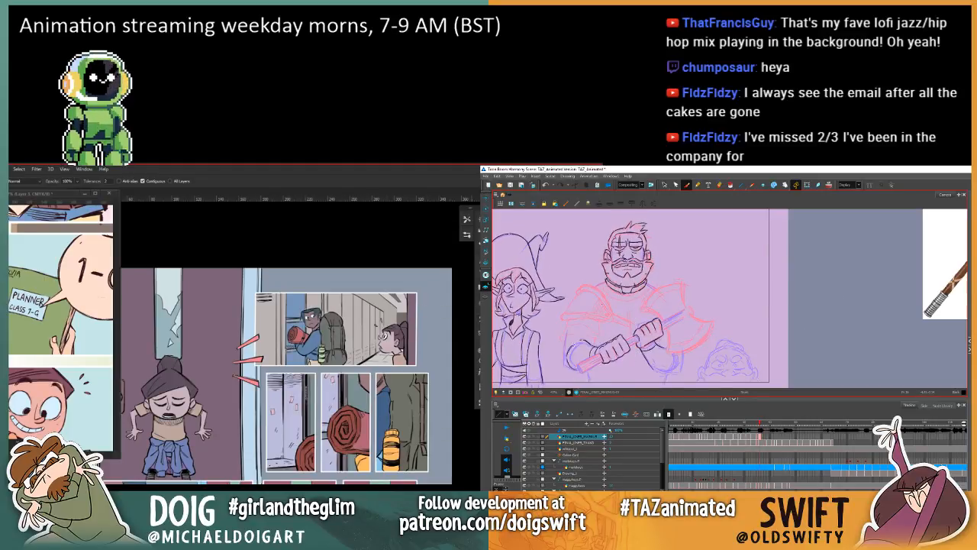
key("comma")
key("period")
key("comma")
key("period")
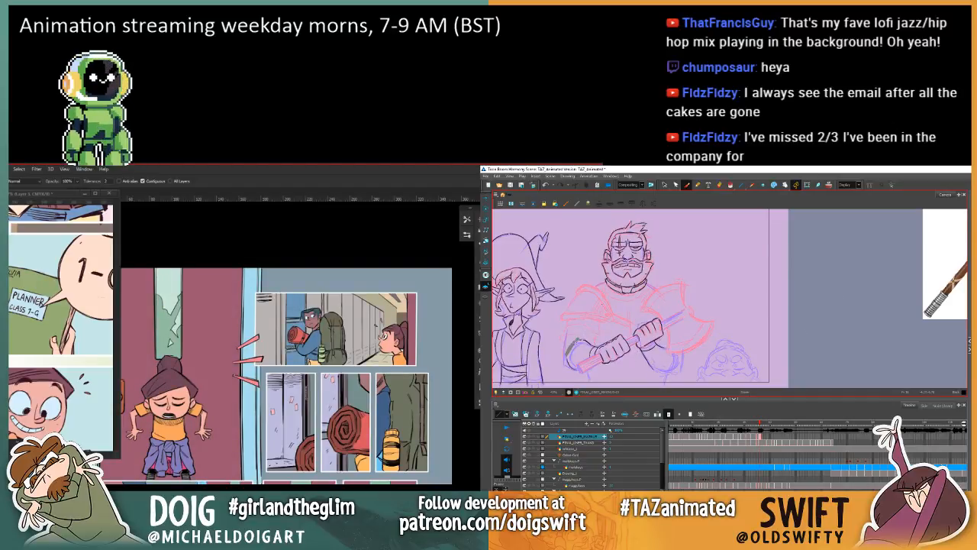
Step: Recheck the warrior's forearm against the previous drawing, and fill the bottle beside the backpack with a pinkish tone in the upper locker panel
key("ctrl+minus")
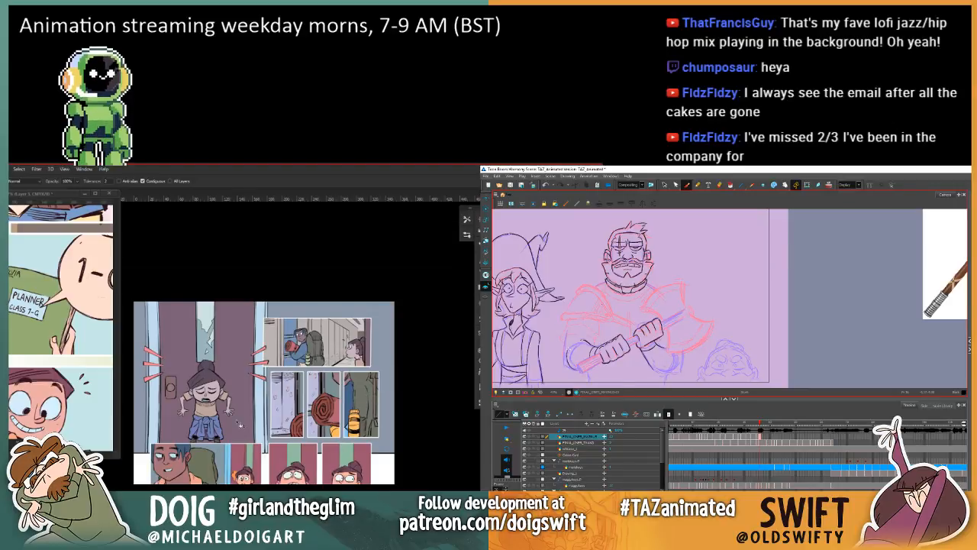
key("ctrl+plus")
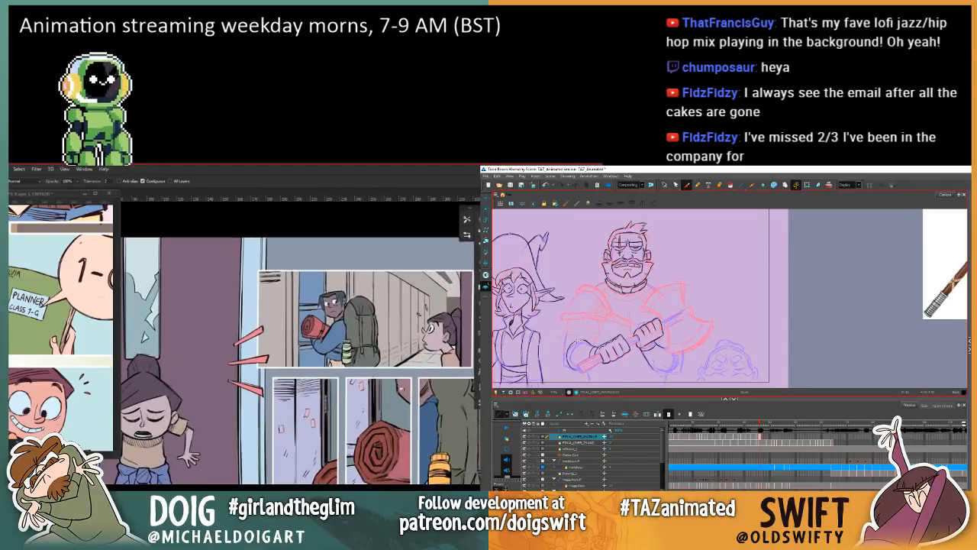
key("comma")
key("period")
key("comma")
key("period")
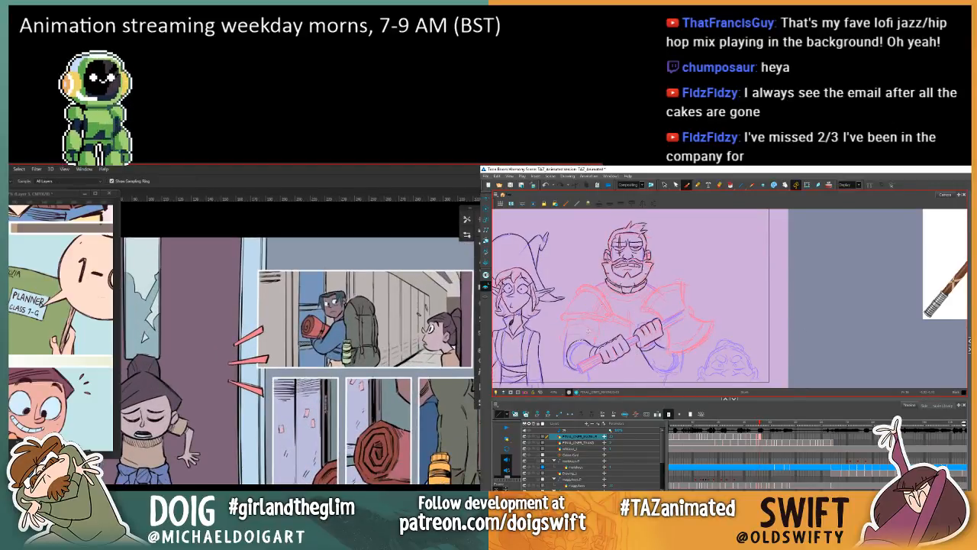
key("g")
left_click(349, 356)
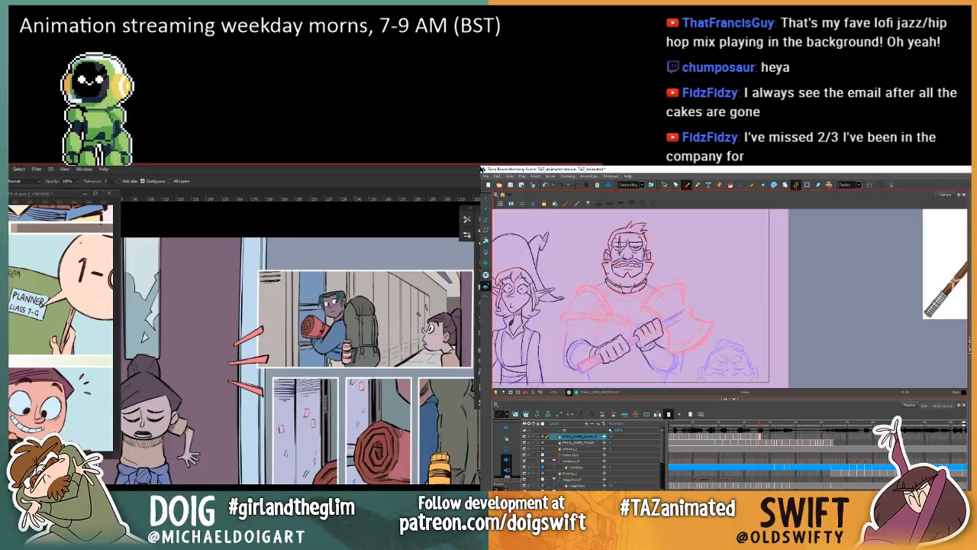
Step: Hide the muted tint and fill the bottle beside the backpack in the locker panel with the yellow-orange of the bottle below
left_click(479, 374, "alt")
left_click(479, 374, "alt")
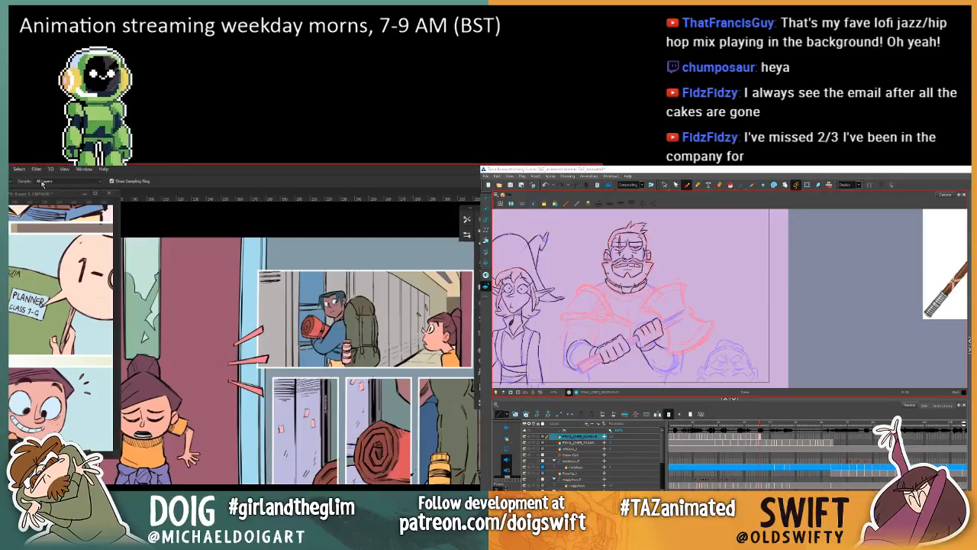
key("g")
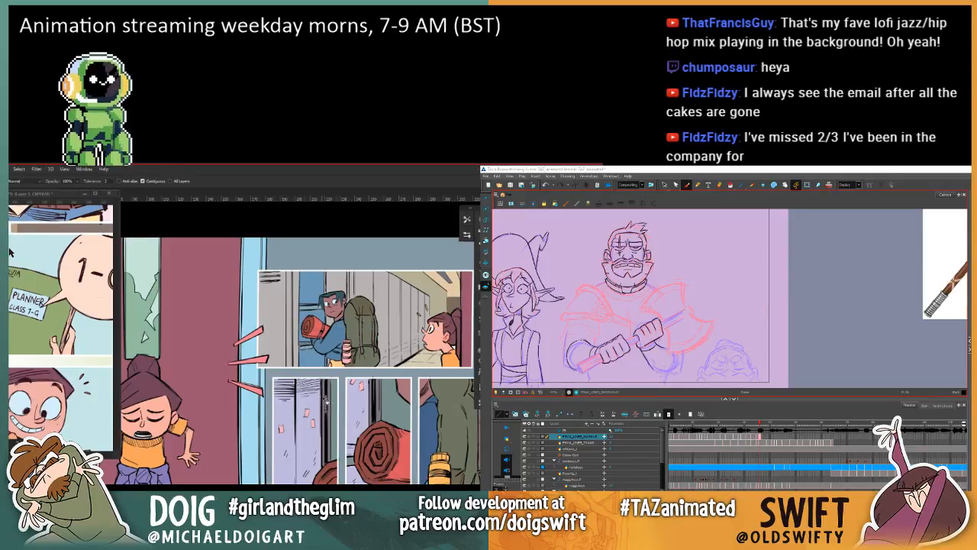
left_click(347, 358)
Step: Recheck the warrior's previous drawing, and recolour the bright blue patch beside the bottle in the third narrow panel with the sampled sleeve blue
scroll(345, 412, "down", 5)
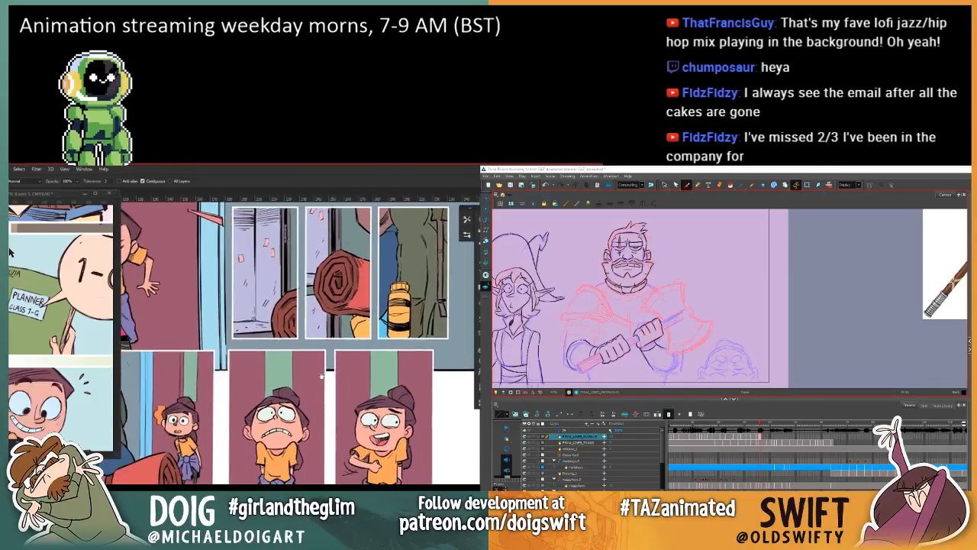
left_click_drag(322, 374, 302, 413)
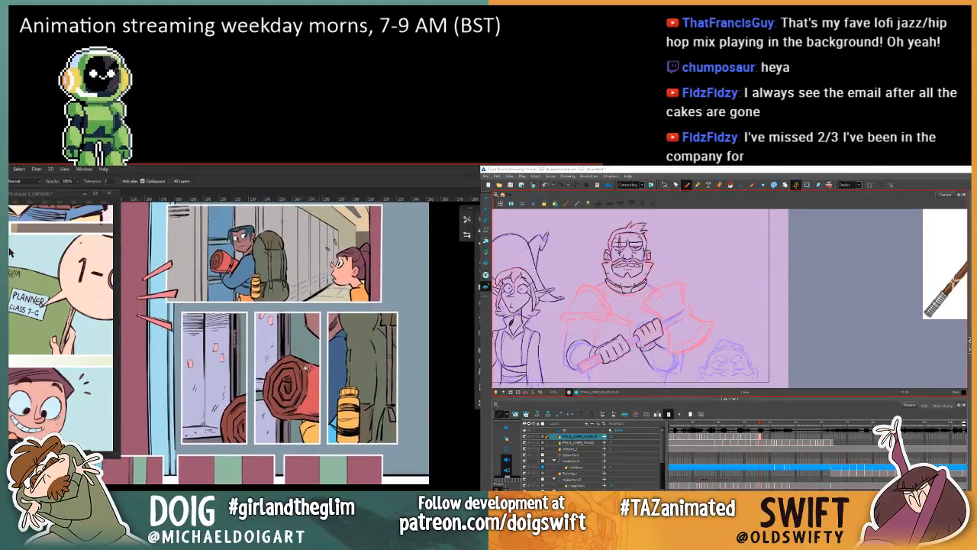
key("comma")
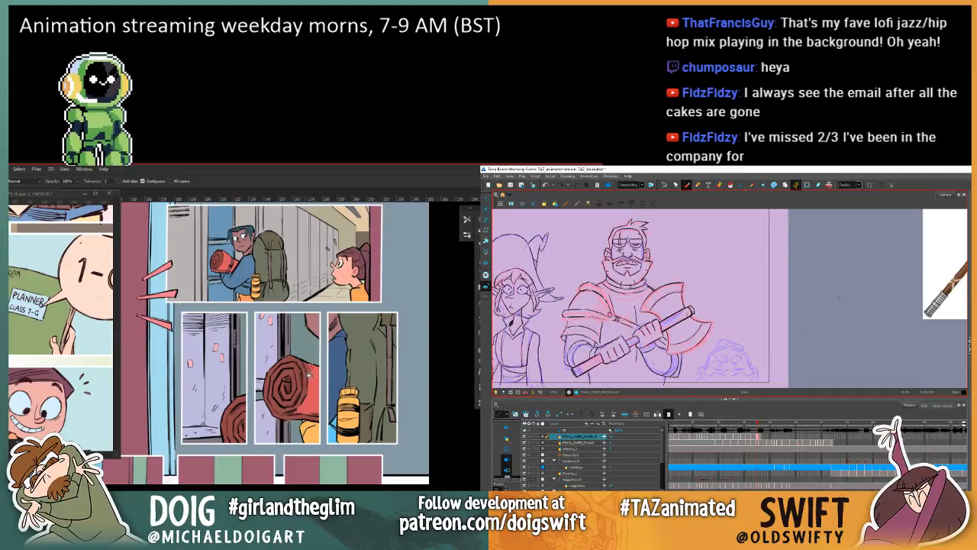
scroll(306, 366, "up", 2)
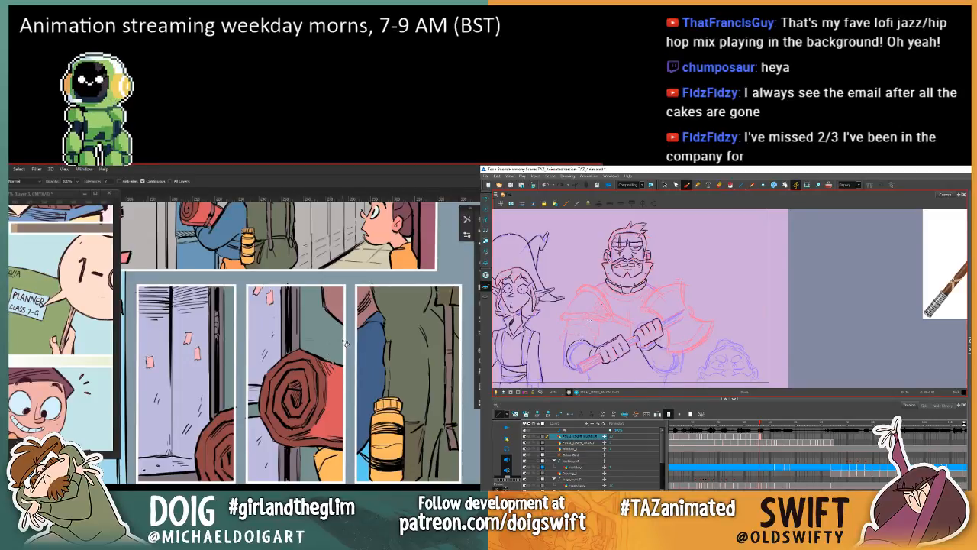
key("l")
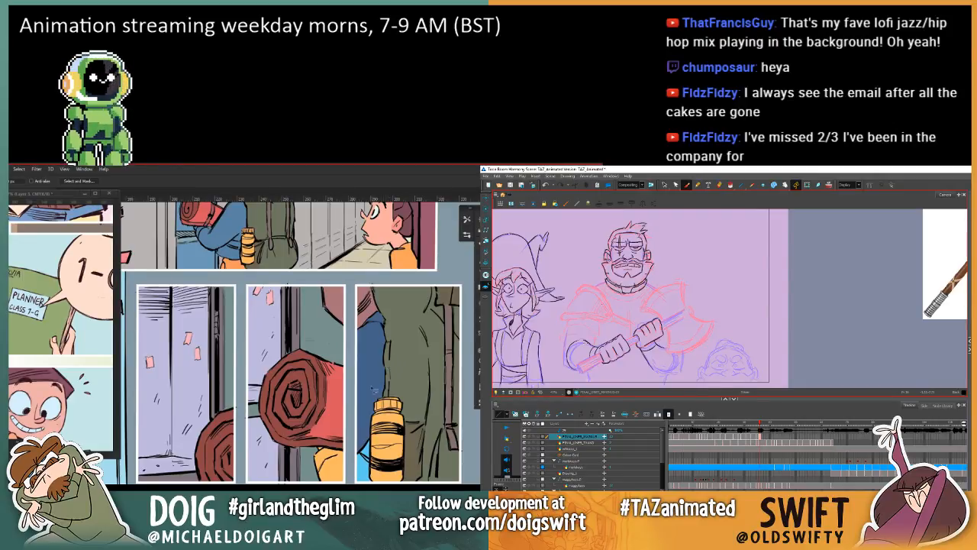
key("i")
left_click(238, 252)
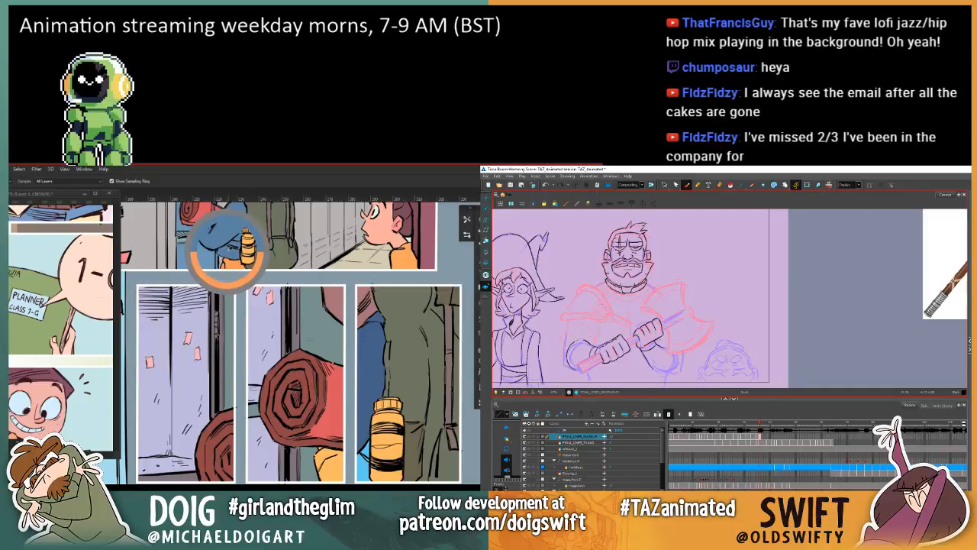
key("g")
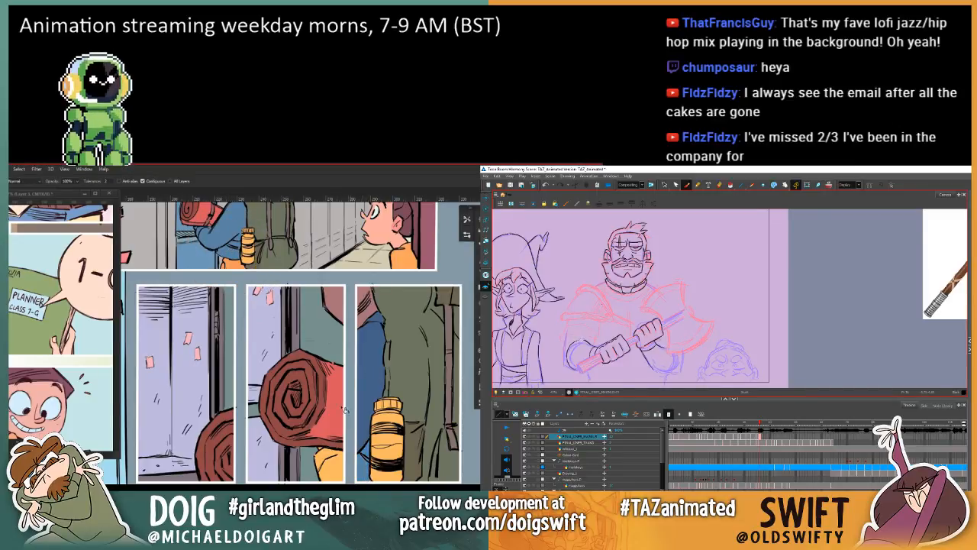
Step: Sample a peach tone from the backpacker's large close-up and fill a lassoed forearm area beside the bottle in the locker panel
mouse_move(261, 314)
left_mouse_down()
mouse_move(280, 360)
mouse_move(306, 383)
mouse_move(284, 375)
mouse_move(249, 321)
left_mouse_up()
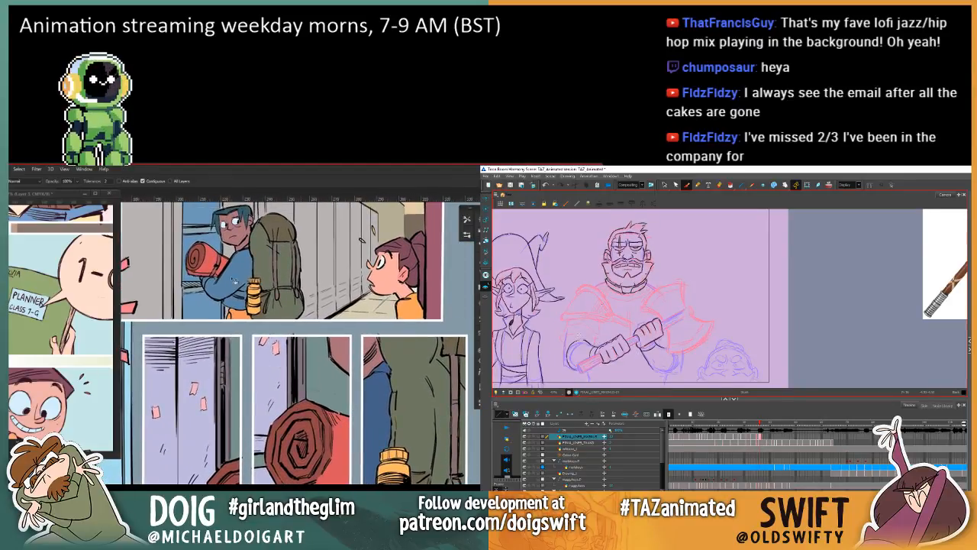
scroll(213, 361, "down", 10)
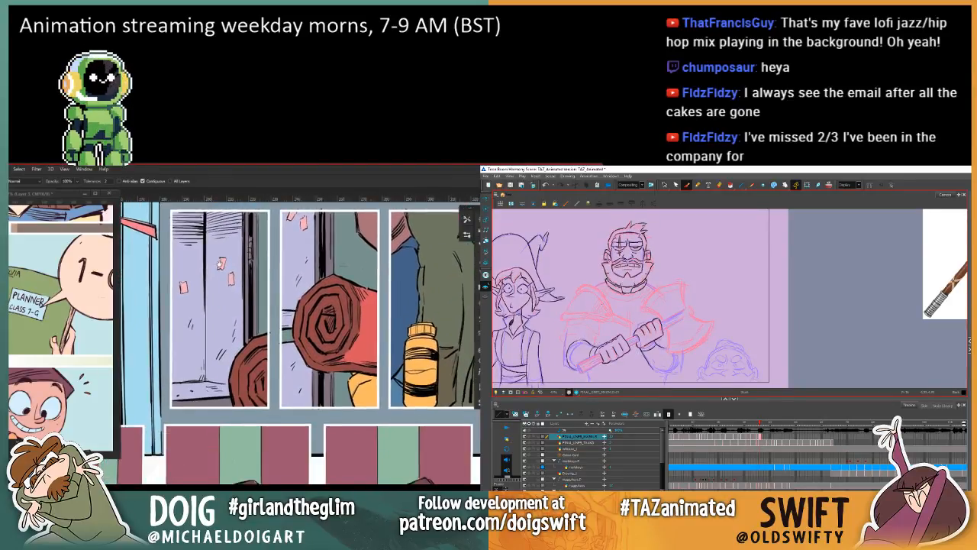
scroll(195, 334, "down", 2)
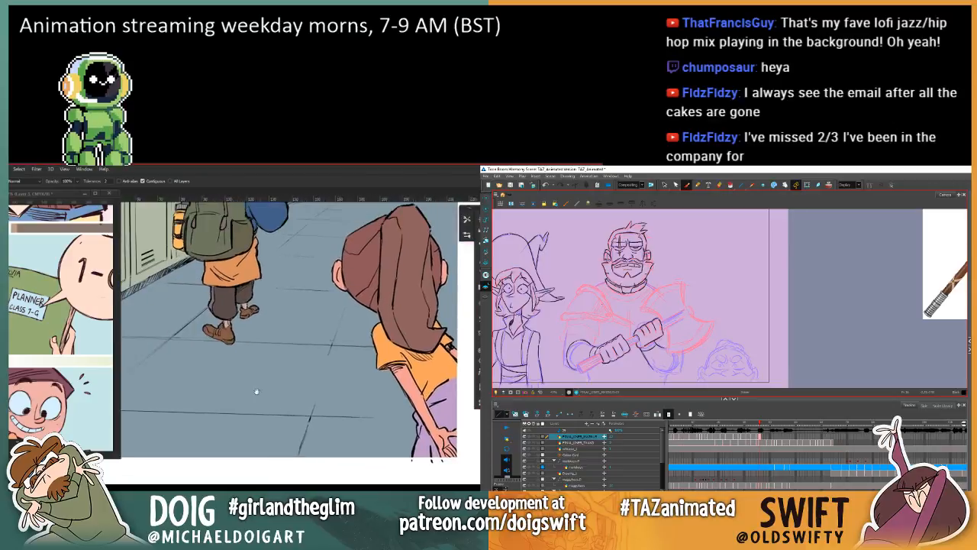
scroll(241, 396, "up", 5)
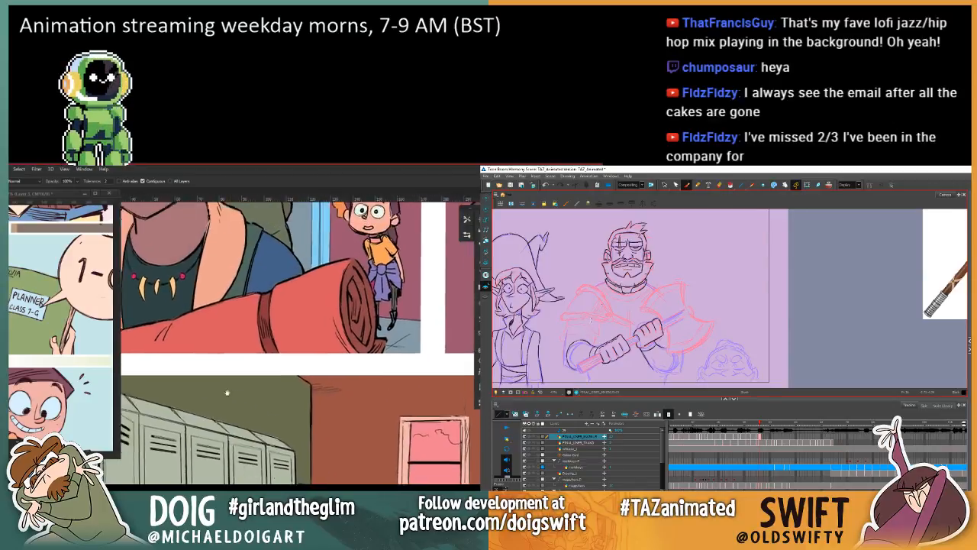
key("i")
scroll(249, 323, "down", 5)
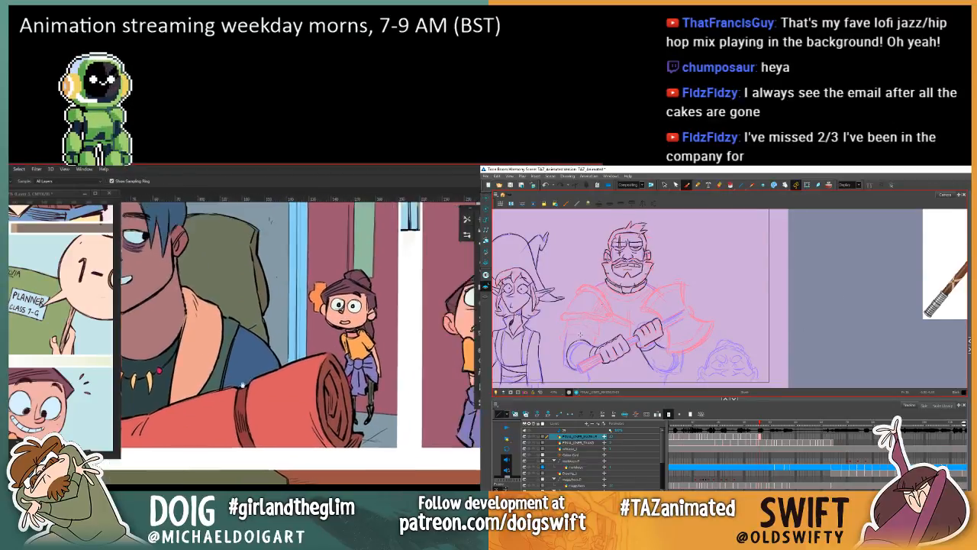
left_click_drag(262, 294, 277, 365)
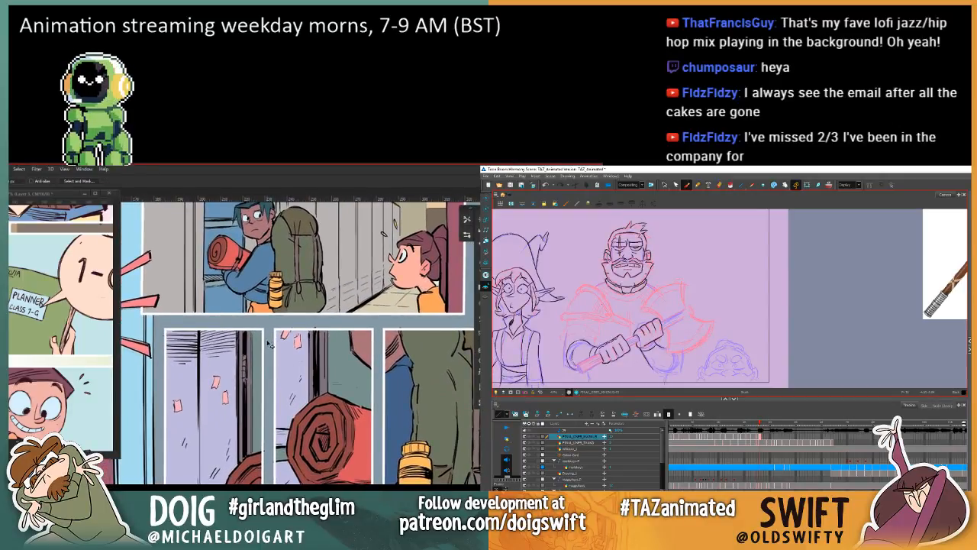
scroll(267, 344, "up", 2)
left_click_drag(272, 319, 280, 425)
scroll(268, 376, "up", 3)
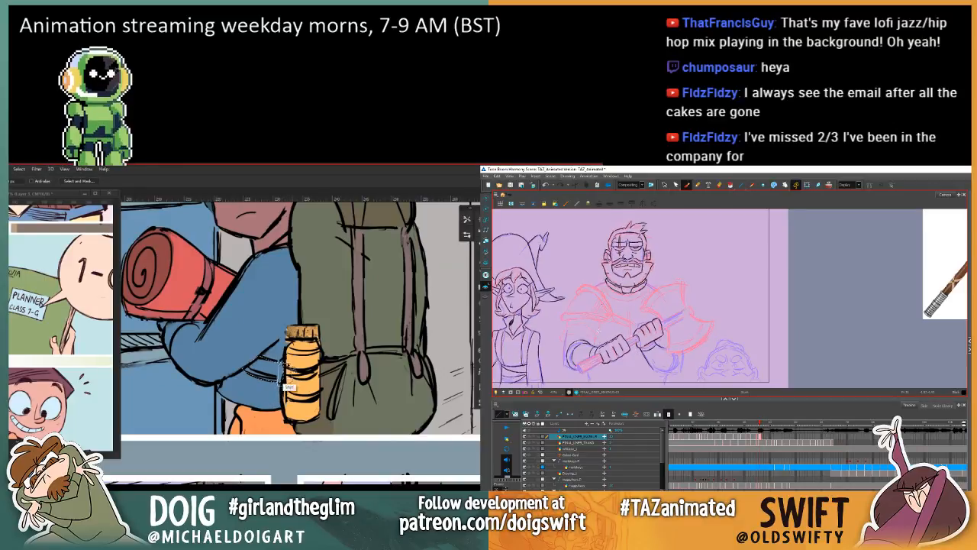
key("g")
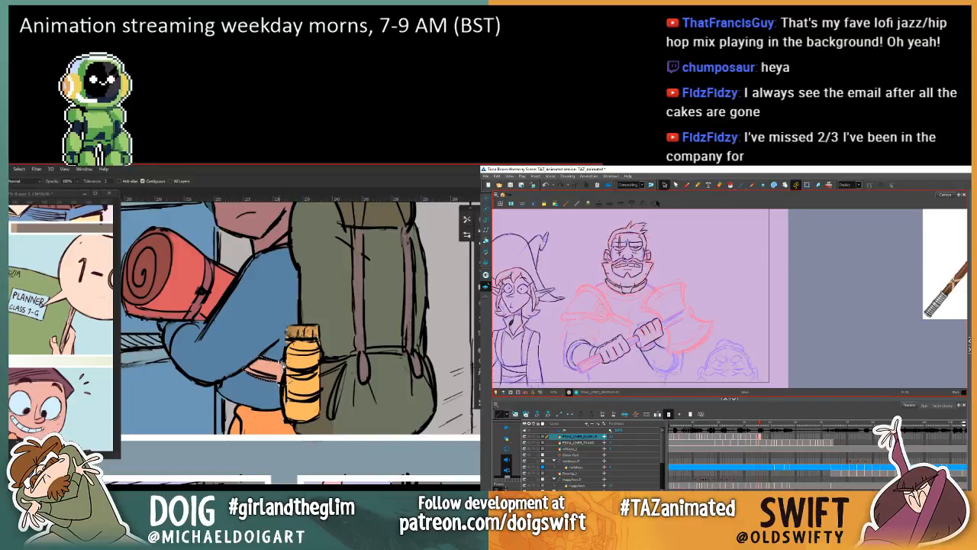
key("ctrl+d")
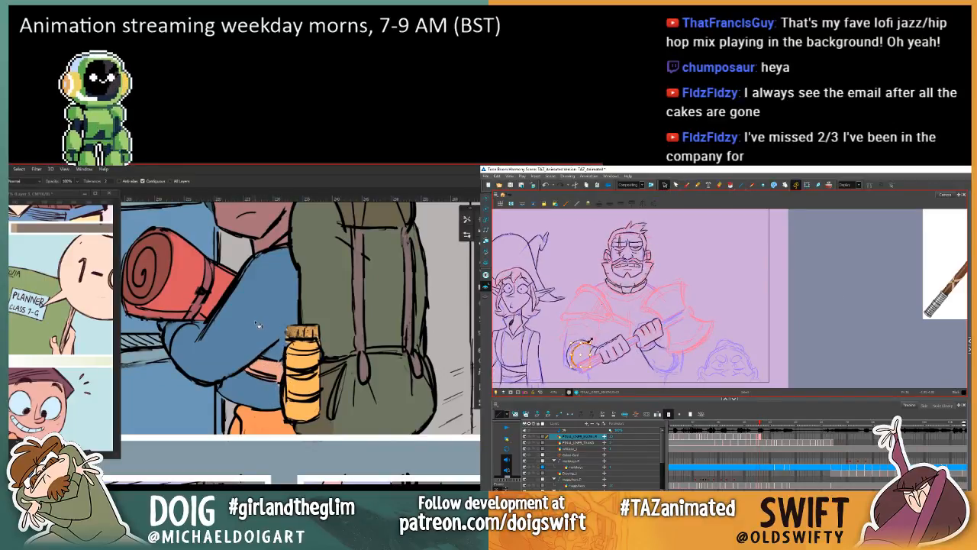
Step: Inspect the bedroll, sleeve and bottle colours in the narrow panels and the locker panel above them
key("ctrl+minus")
key("ctrl+minus")
left_click_drag(358, 397, 263, 319)
left_click_drag(292, 464, 262, 343)
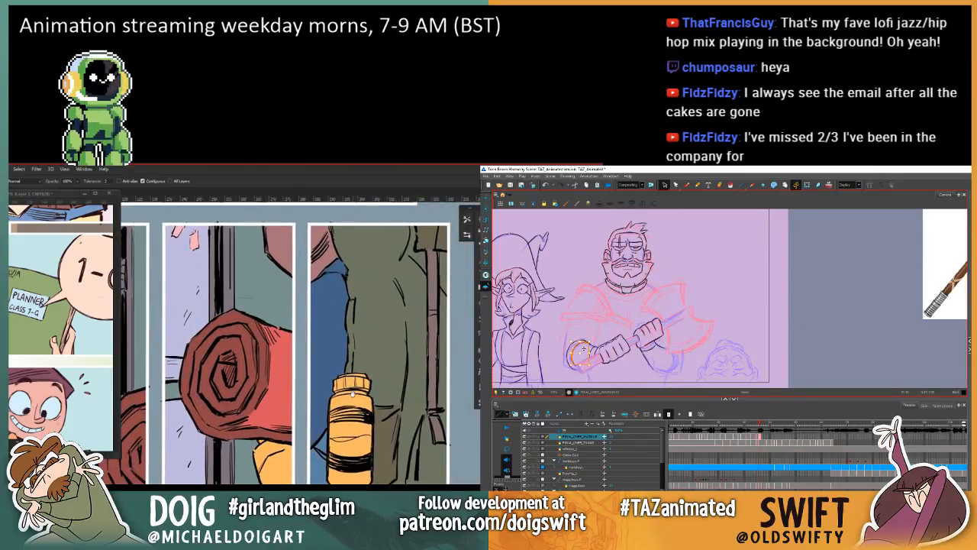
left_click_drag(341, 442, 359, 436)
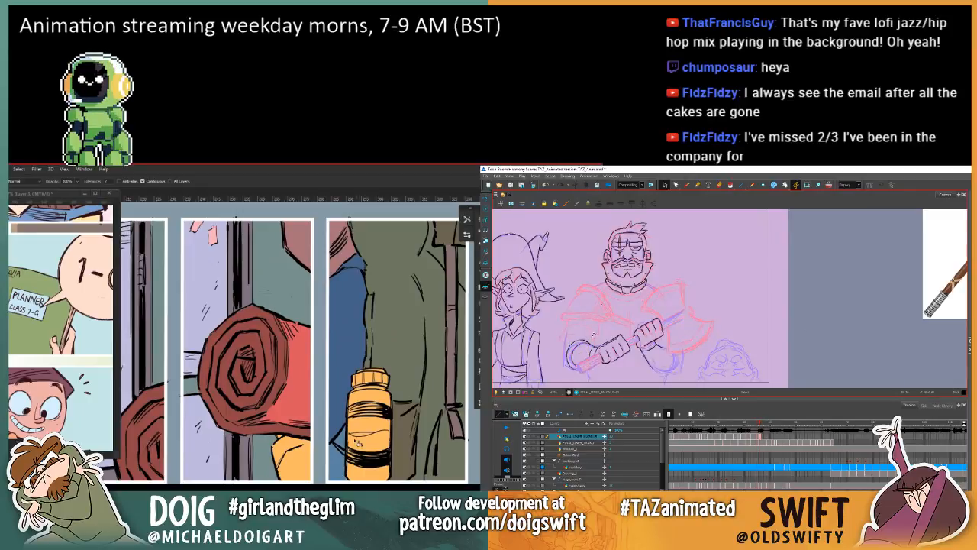
left_click_drag(290, 394, 314, 426)
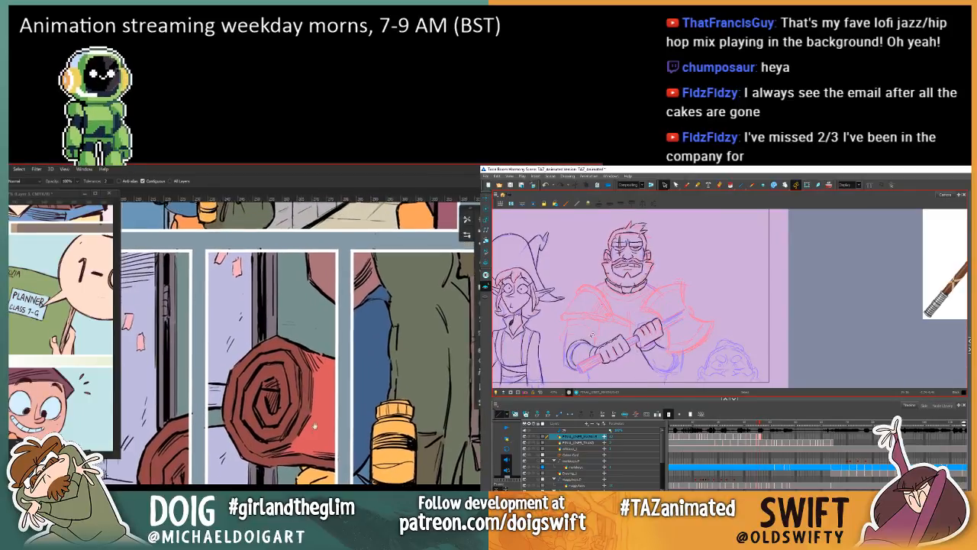
scroll(314, 426, "up", 10)
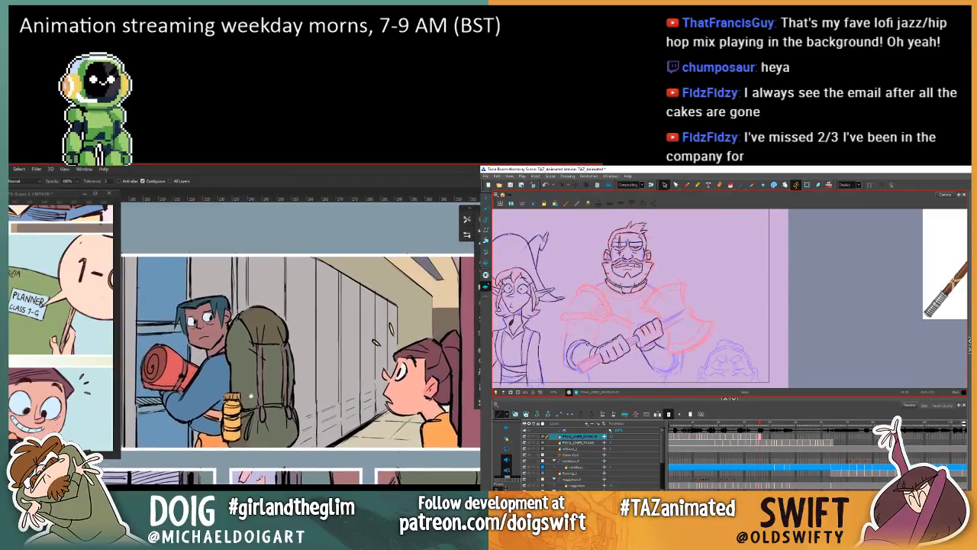
mouse_move(250, 395)
left_mouse_down()
mouse_move(275, 360)
mouse_move(246, 354)
mouse_move(316, 365)
left_mouse_up()
Step: Lasso and fill the backpacker's hand beneath the red bedroll with the peach tone, and sample the skin colour near his neck
key("l")
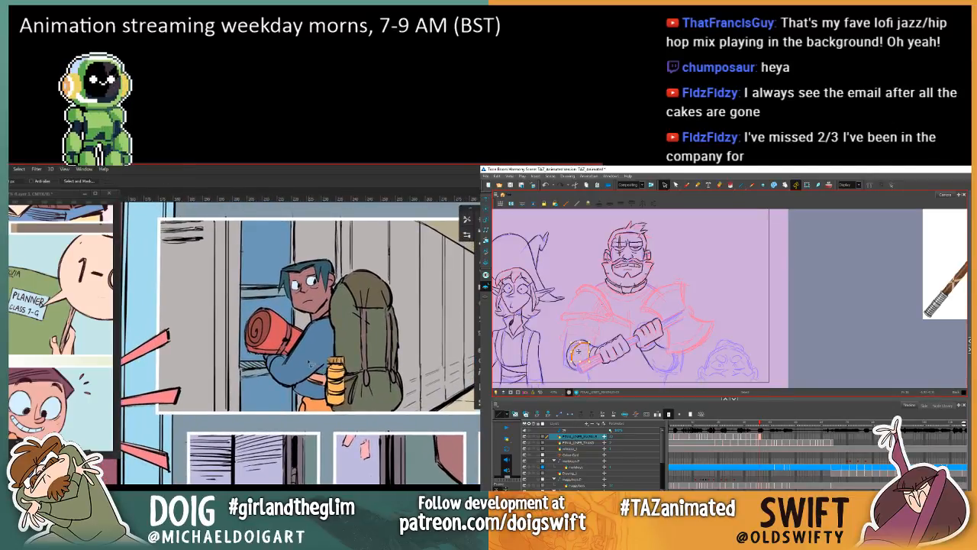
scroll(310, 364, "up", 3)
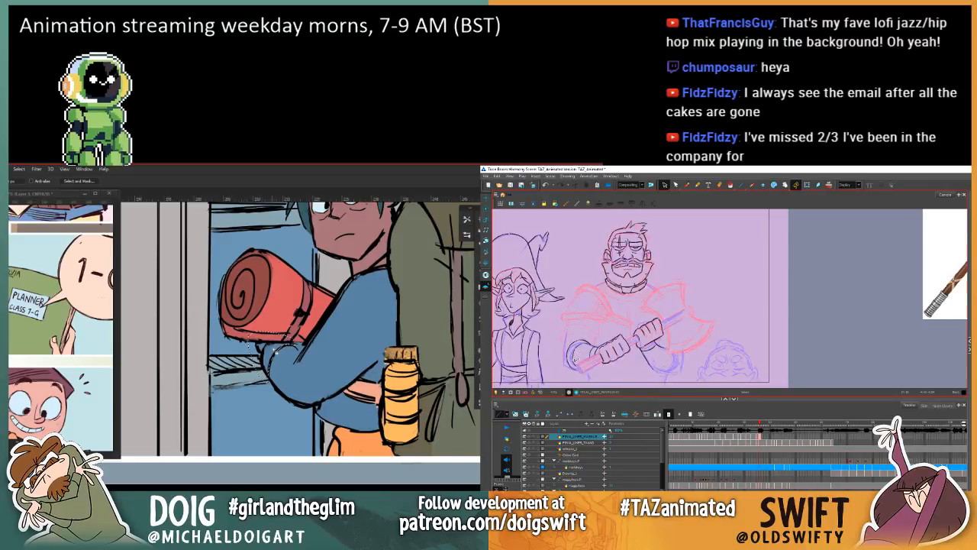
key("g")
key("ctrl+d")
left_click_drag(321, 305, 313, 322)
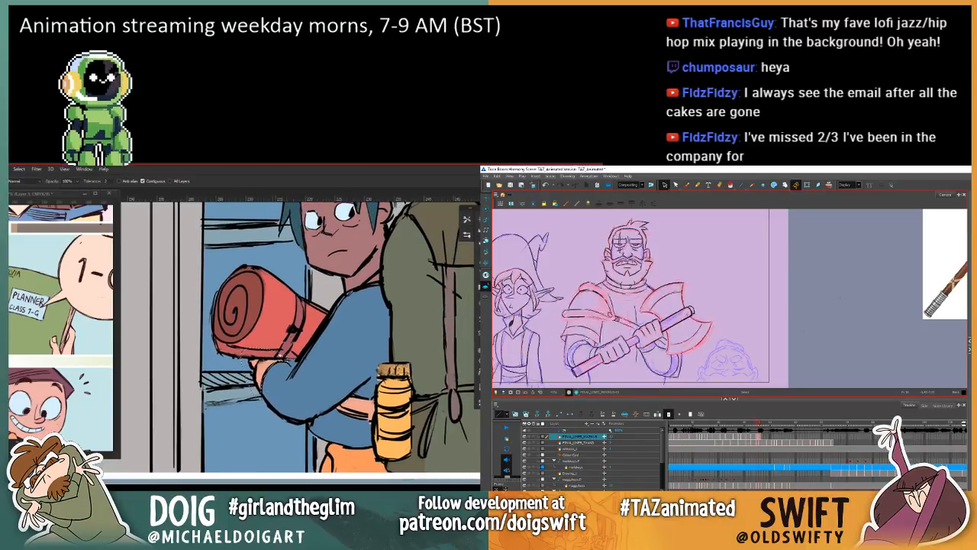
key("i")
left_click(352, 264)
key("l")
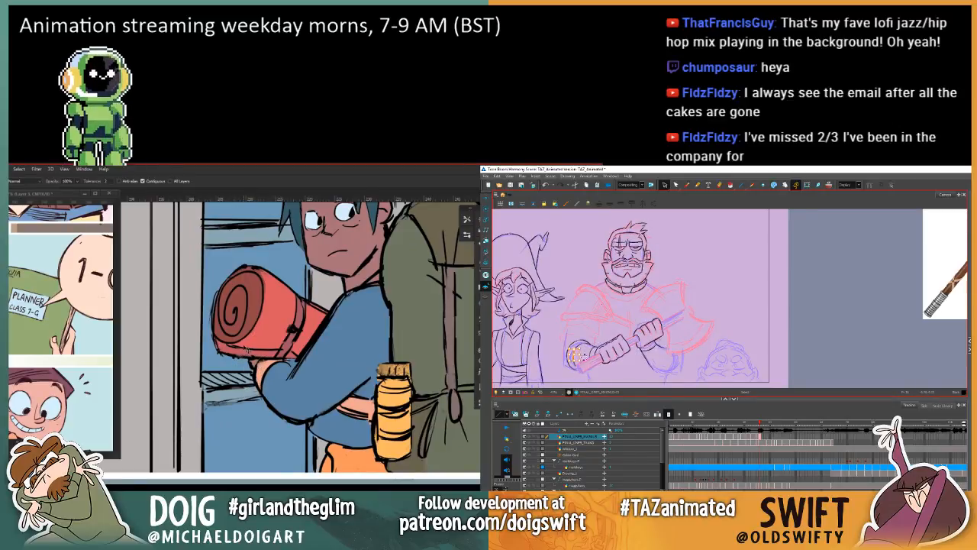
Step: Look over the colours in the middle and lower panels of the page and return to the locker panel
key("ctrl+minus")
key("ctrl+minus")
left_click_drag(233, 443, 271, 312)
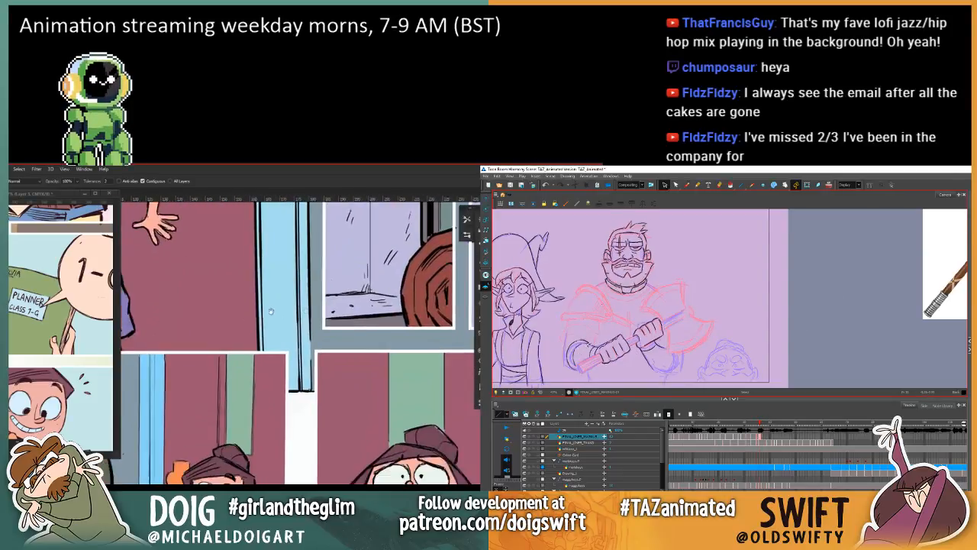
left_click_drag(149, 304, 277, 283)
left_click_drag(183, 381, 289, 466)
left_click_drag(366, 370, 195, 332)
left_click_drag(336, 420, 221, 282)
left_click_drag(315, 405, 229, 261)
left_click_drag(256, 225, 260, 438)
left_click_drag(237, 209, 270, 435)
left_click_drag(240, 329, 334, 525)
key("period")
Step: Sample the colour at the backpacker's waist and lasso the area above his blue sleeve in the third narrow panel
key("i")
left_click(687, 186)
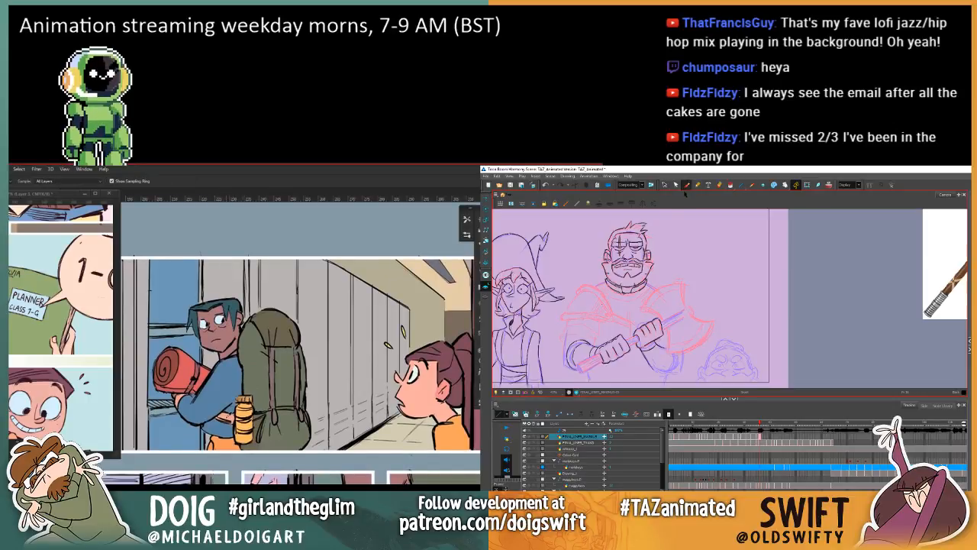
left_click(223, 438)
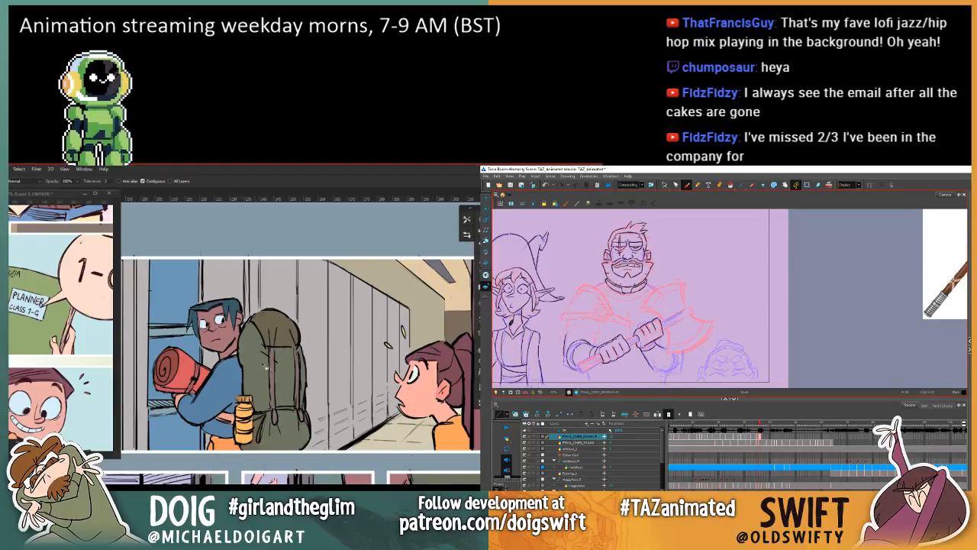
left_click_drag(241, 350, 159, 301)
left_click_drag(358, 460, 243, 378)
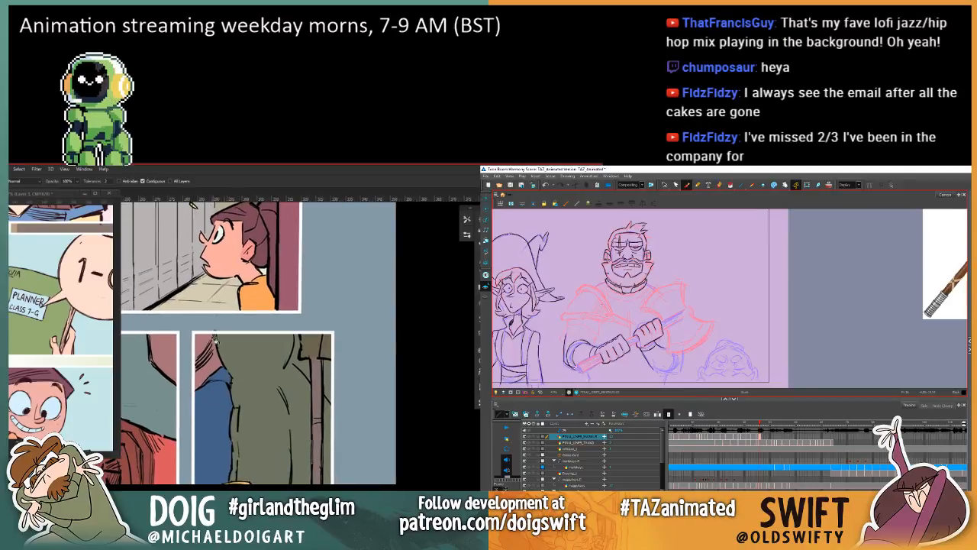
key("l")
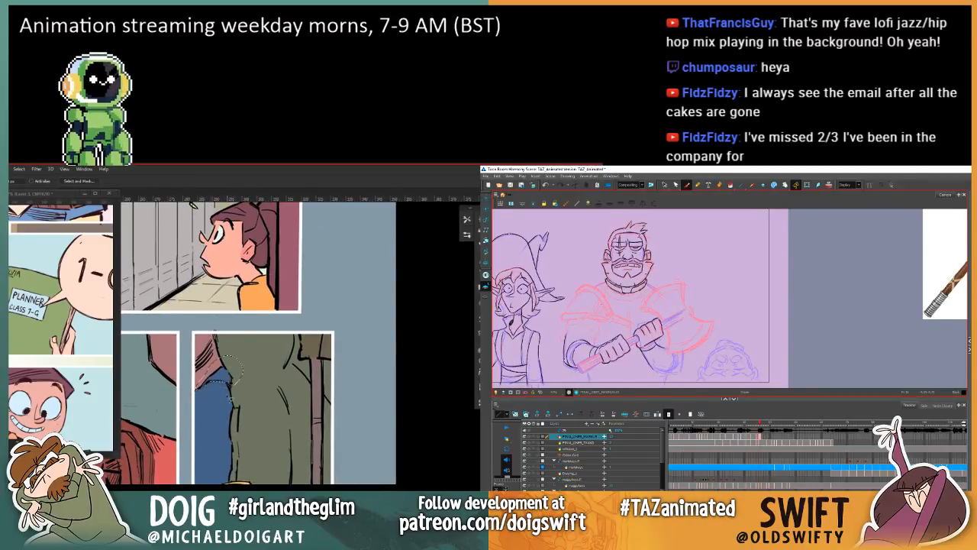
Step: Examine the colours of the lower panels, including the smiling backpacker's close-up, the girl's portrait and the corridor scene
left_click_drag(229, 377, 218, 320)
left_click_drag(200, 458, 226, 315)
left_click_drag(201, 424, 245, 302)
left_click_drag(196, 412, 303, 286)
left_click_drag(227, 420, 219, 311)
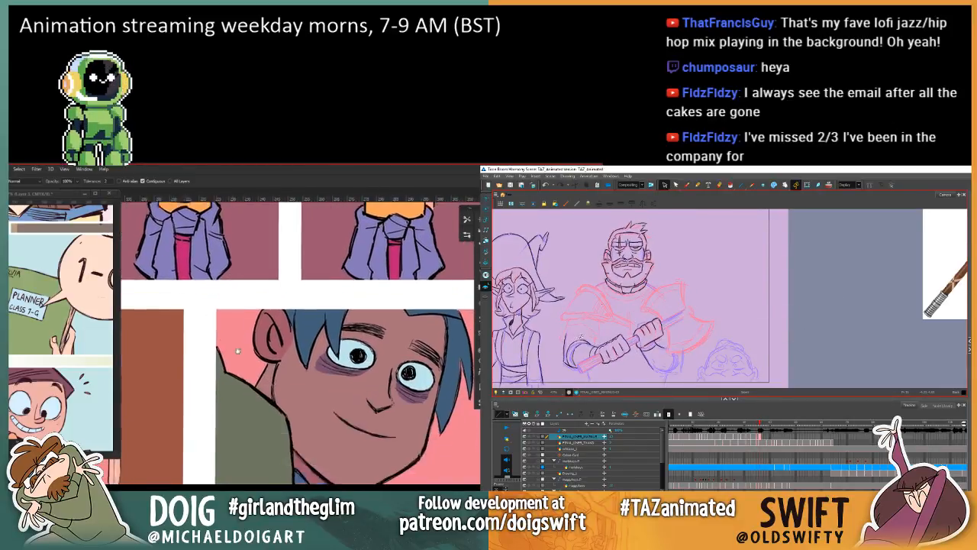
left_click_drag(249, 395, 267, 310)
left_click_drag(196, 425, 249, 206)
left_click_drag(248, 439, 226, 363)
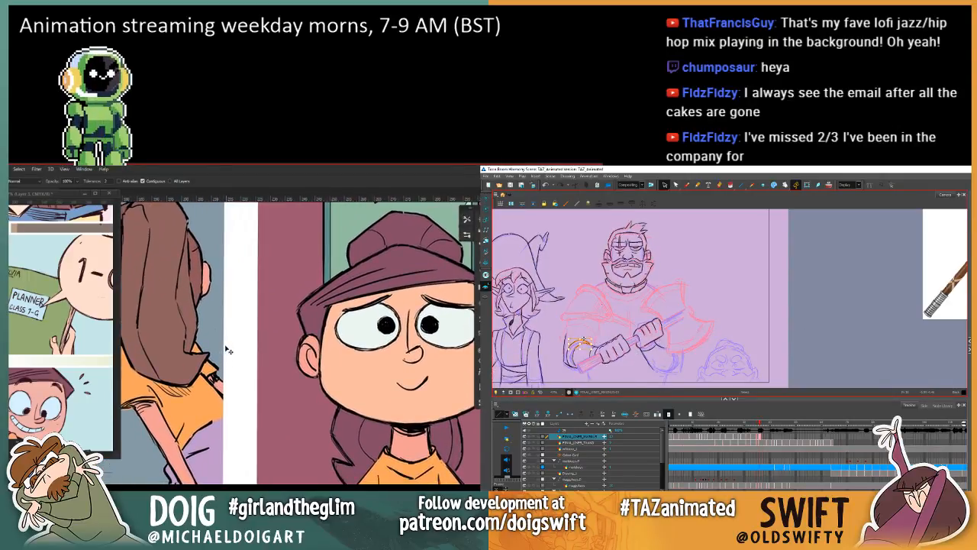
scroll(227, 350, "down", 3)
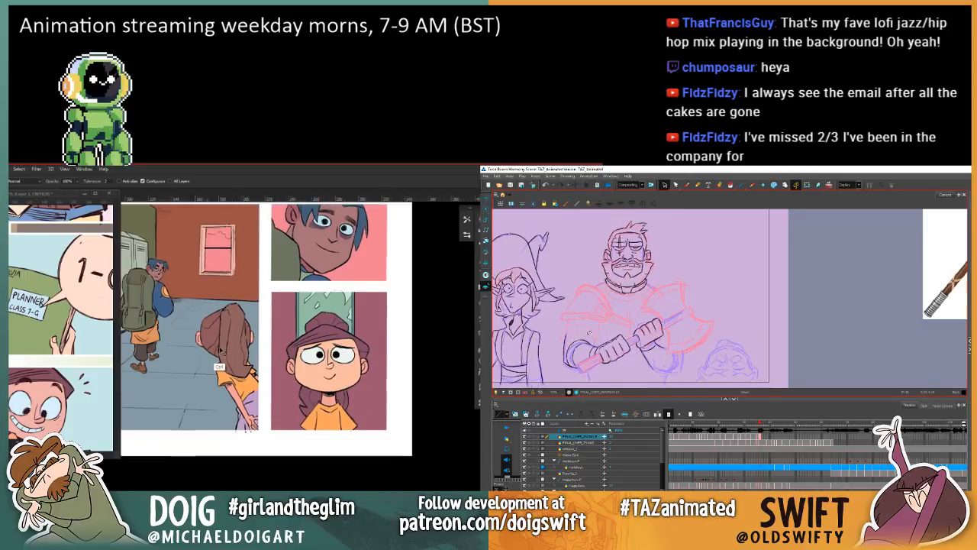
scroll(225, 351, "up", 3)
left_click_drag(243, 379, 279, 332)
left_click_drag(211, 322, 242, 359)
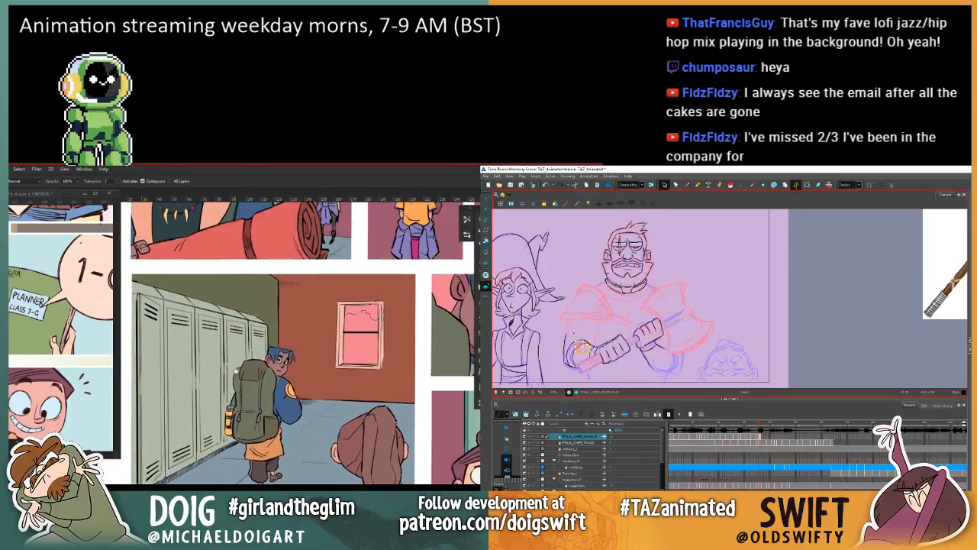
Step: Select the stray stroke near the warrior's bent elbow and go to the backpacker's yellow bottle in the corridor panel, ready to lasso
scroll(222, 370, "up", 3)
left_click_drag(244, 313, 205, 388)
left_click_drag(271, 348, 216, 390)
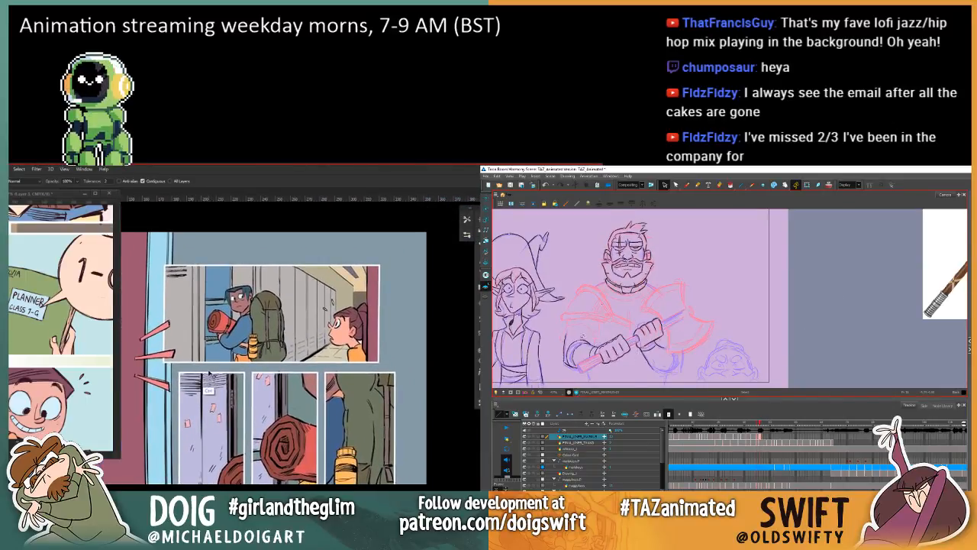
key("ctrl+plus")
key("ctrl+plus")
key("ctrl+plus")
left_click(583, 344)
key("ctrl+plus")
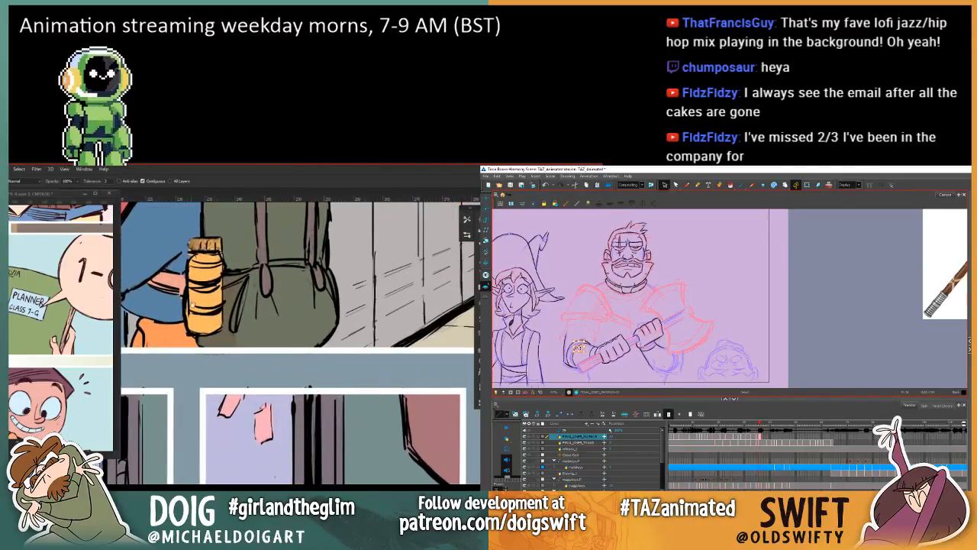
mouse_move(159, 281)
left_mouse_down()
mouse_move(222, 360)
mouse_move(219, 385)
left_mouse_up()
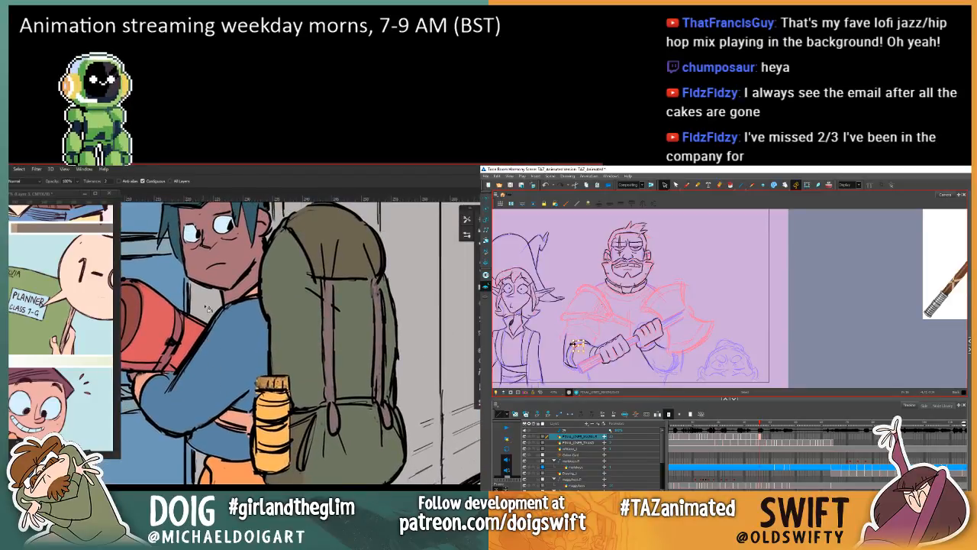
key("l")
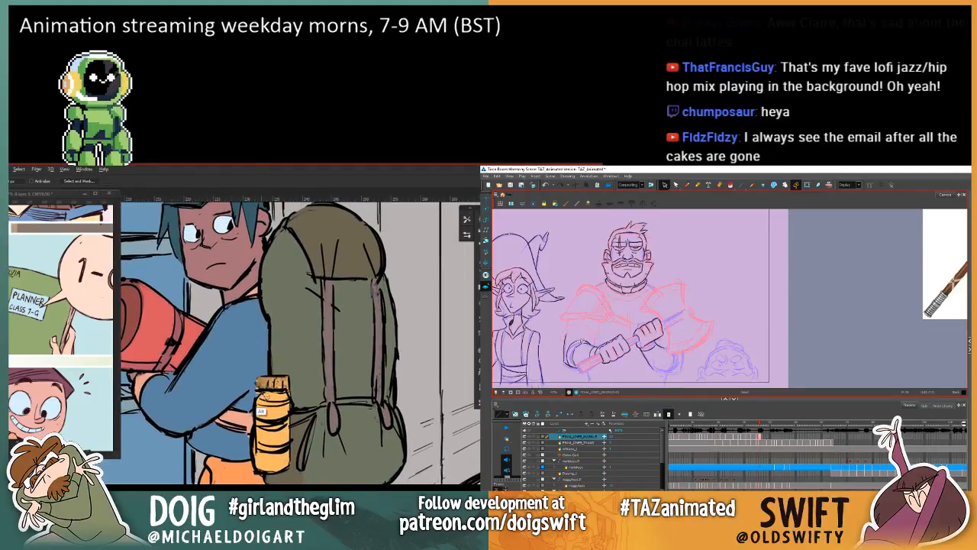
Step: Lasso around the bottle's cap in the corridor panel while comparing the warrior's arms with the neighbouring frames
key("comma")
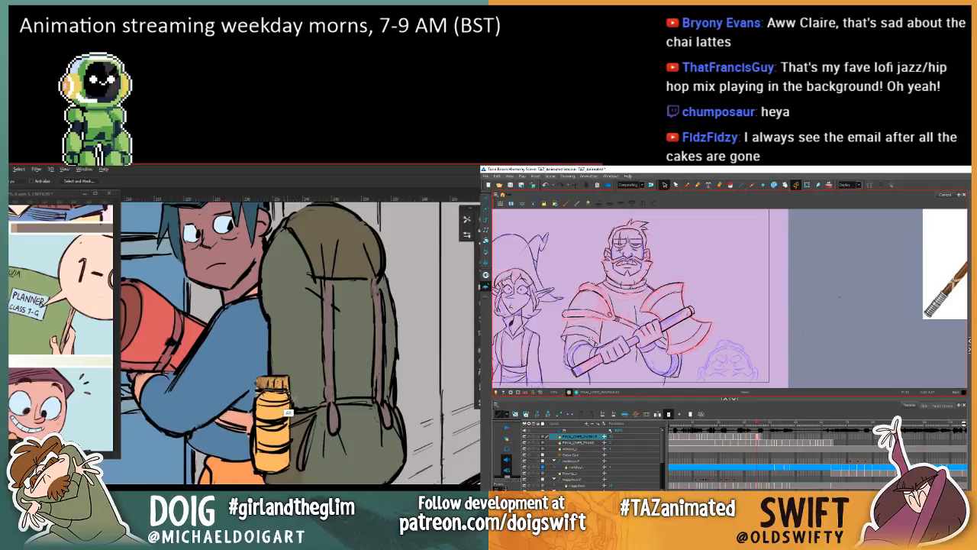
left_click_drag(248, 389, 253, 393)
key("comma")
key("comma")
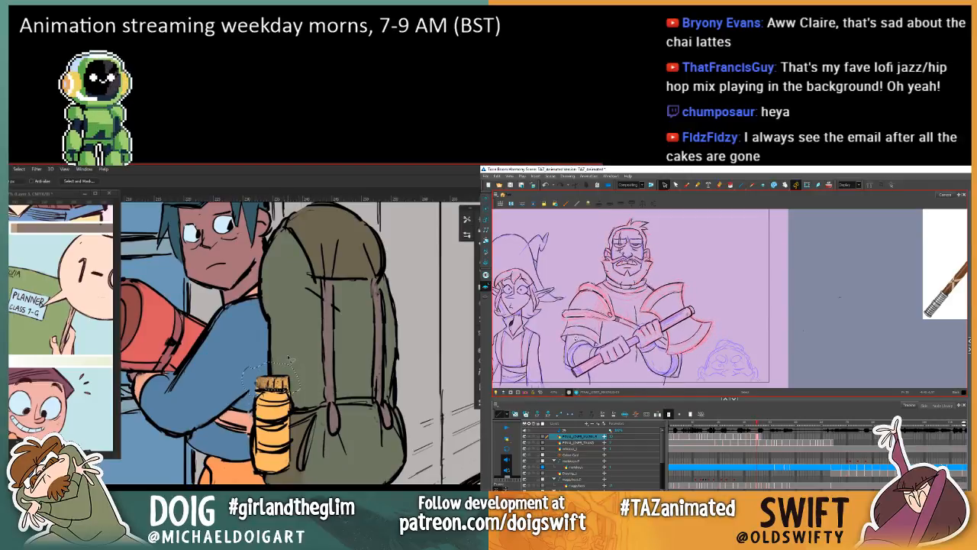
key("period")
key("period")
key("period")
key("comma")
mouse_move(232, 359)
left_mouse_down()
mouse_move(244, 347)
mouse_move(319, 386)
left_mouse_up()
key("period")
key("comma")
key("period")
Step: Sample a colour from the bottle, fill the lassoed cap area in the corridor panel and deselect
key("g")
left_click(286, 403, "alt")
key("alt+BackSpace")
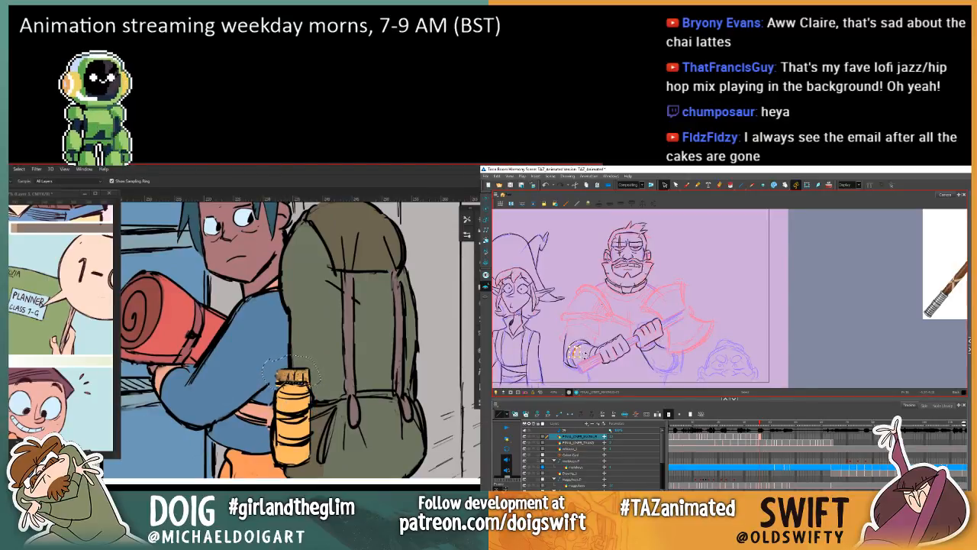
key("g")
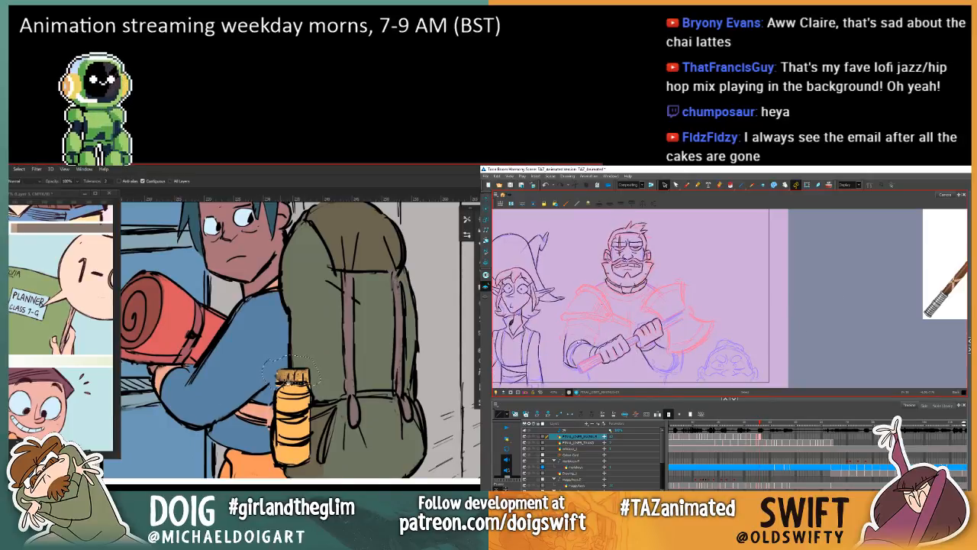
key("ctrl+d")
Step: Lasso the bottle's cap in the third narrow panel, and choose the Brush for the warrior drawing
left_click_drag(246, 407, 214, 336)
key("ctrl+minus")
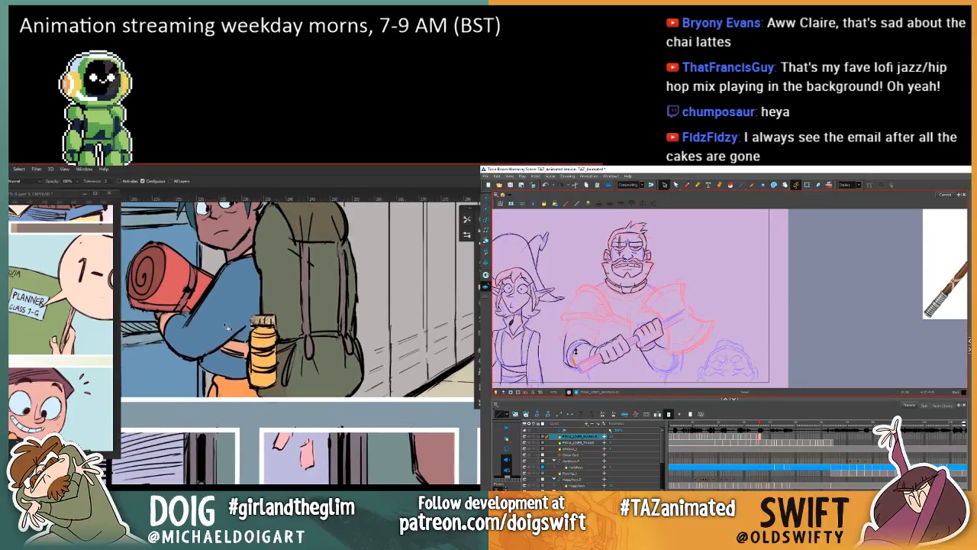
key("ctrl+minus")
left_click_drag(283, 392, 306, 205)
left_click_drag(351, 352, 217, 343)
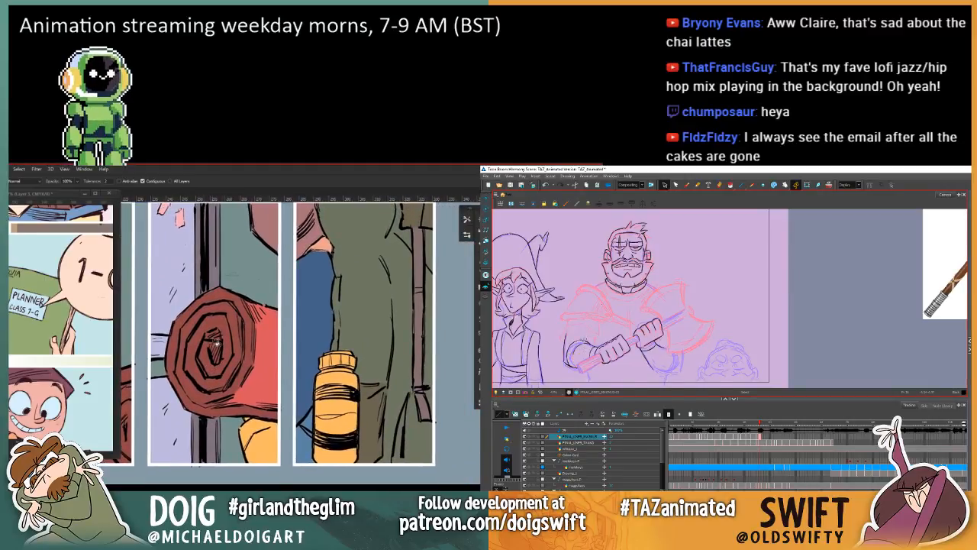
key("l")
left_click(687, 187)
mouse_move(314, 349)
left_mouse_down()
mouse_move(330, 371)
mouse_move(313, 374)
mouse_move(316, 386)
mouse_move(330, 374)
mouse_move(326, 381)
mouse_move(361, 377)
mouse_move(358, 340)
mouse_move(313, 371)
left_mouse_up()
Step: Compare the warrior's neighbouring drawings, fill the lassoed bottle cap in the third narrow panel with the pale tone and deselect
key("g")
key("f")
key("g")
key("f")
key("g")
key("f")
key("g")
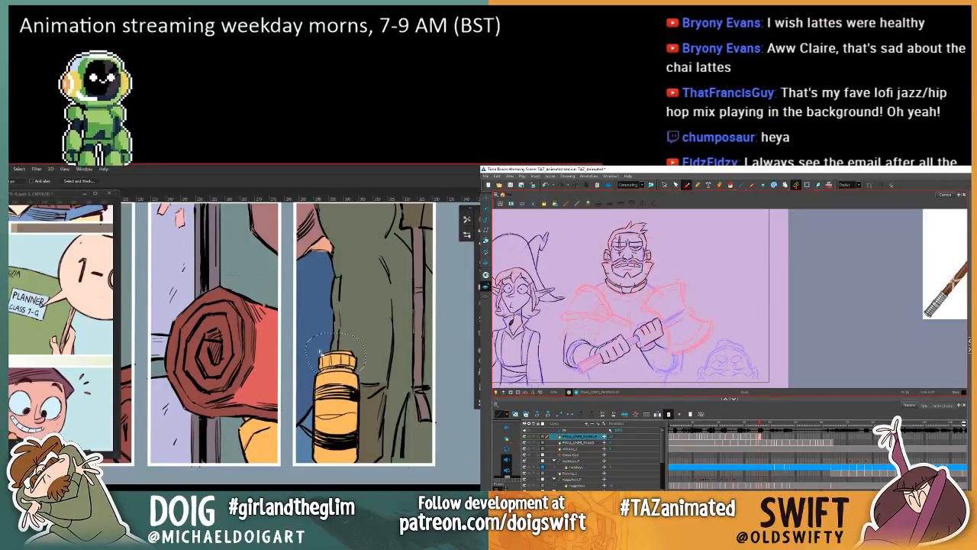
key("alt+BackSpace")
key("ctrl+d")
Step: Flip between the warrior's drawings and delete the selected stray stroke around his forearm
mouse_move(258, 451)
left_mouse_down()
mouse_move(287, 340)
mouse_move(302, 339)
left_mouse_up()
key("alt+s")
key("f")
key("g")
key("g")
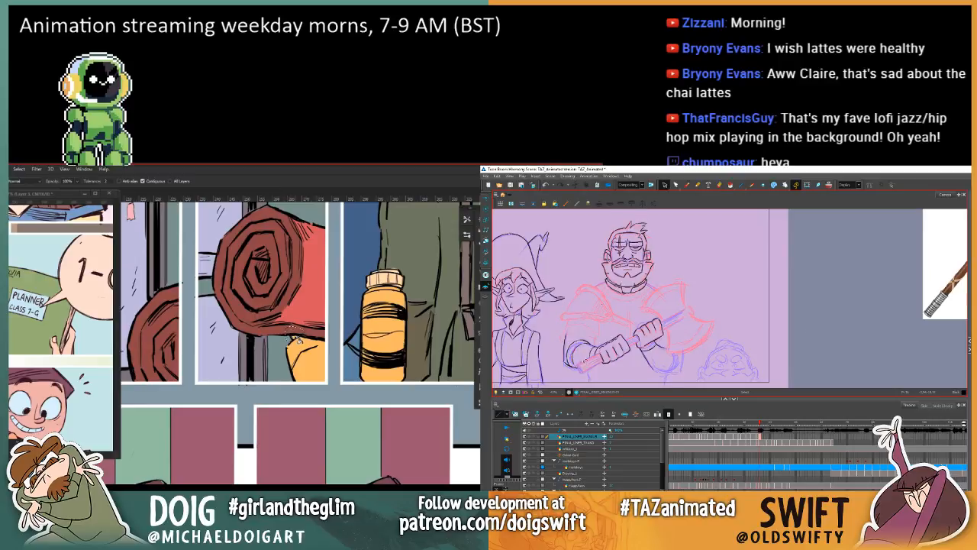
key("f")
key("g")
key("f")
Step: Lasso the yellow shape beneath the red bedroll in the second narrow panel, sample a colour, fill its lower part with orange and deselect
key("g")
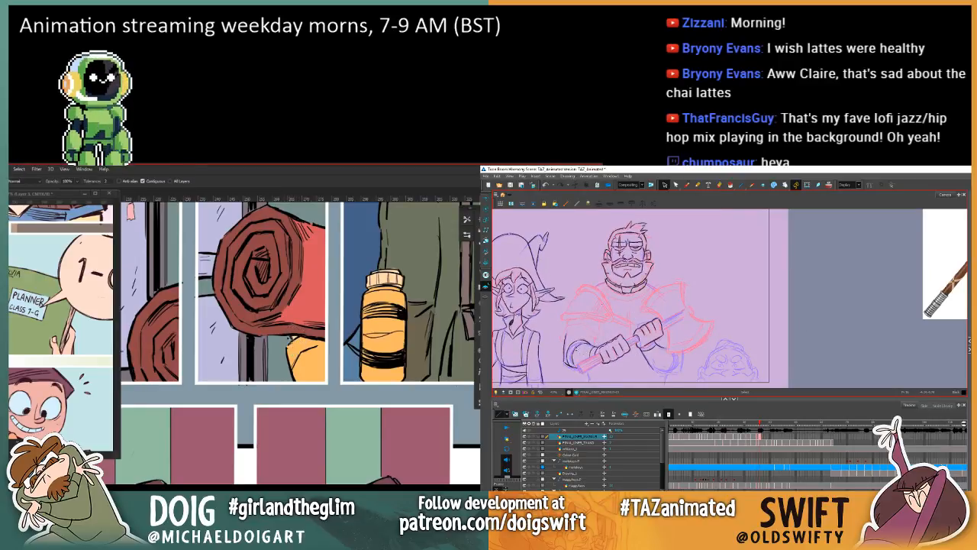
key("Delete")
mouse_move(293, 384)
left_mouse_down()
mouse_move(304, 362)
mouse_move(329, 353)
mouse_move(340, 383)
mouse_move(298, 400)
mouse_move(291, 382)
left_mouse_up()
key("f")
key("g")
left_click(685, 186)
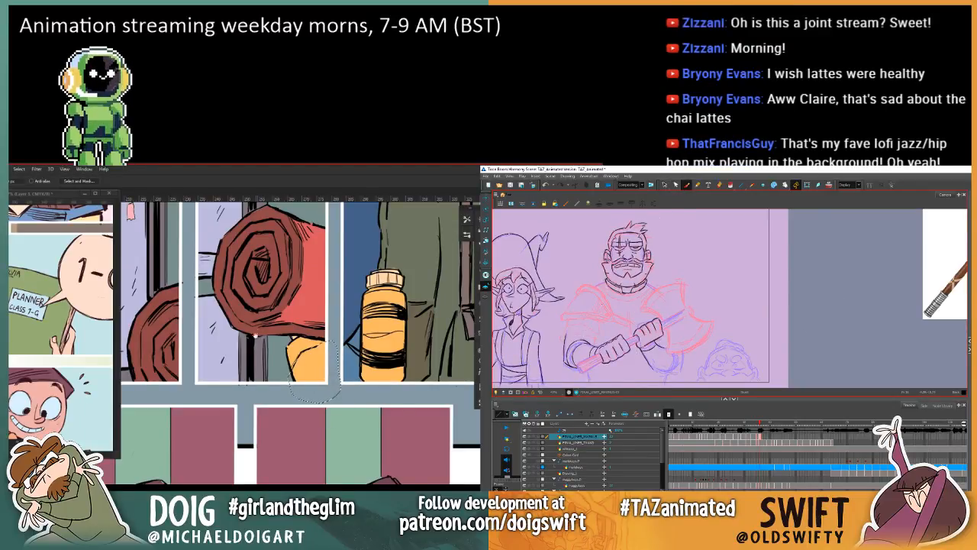
left_click_drag(257, 337, 239, 360)
key("i")
left_click(276, 370)
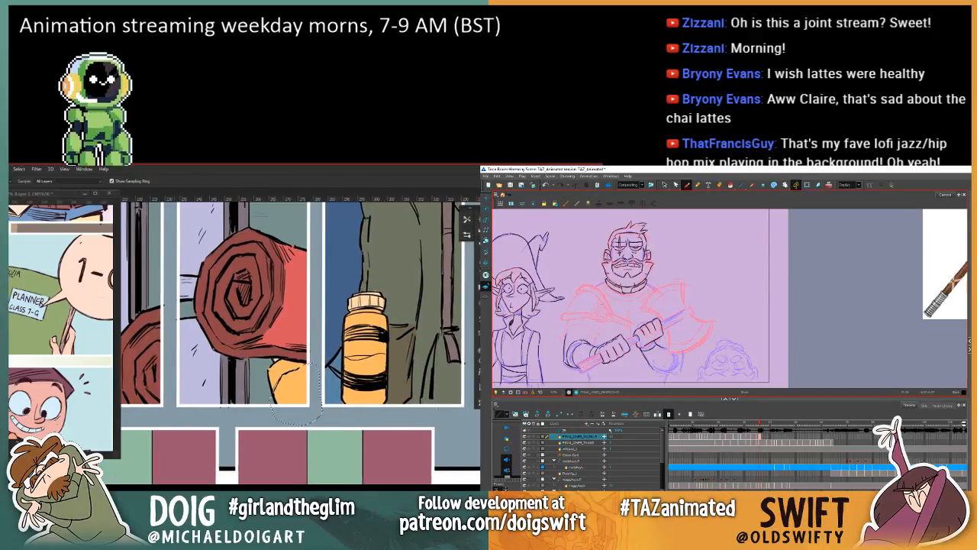
key("g")
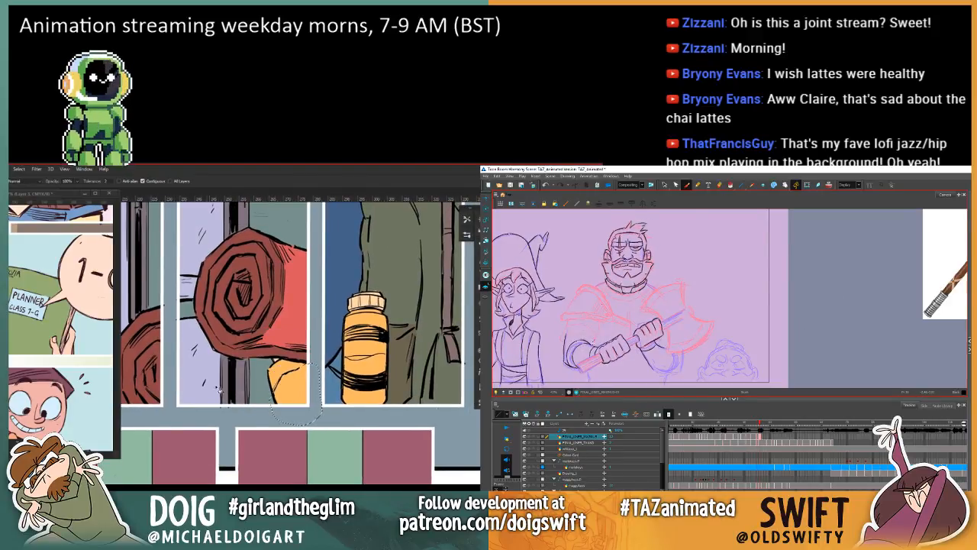
left_click(289, 393)
key("ctrl+d")
Step: Lasso the lower part of the yellow bottle in the third narrow panel and fill it with darker orange
left_click_drag(292, 334, 229, 360)
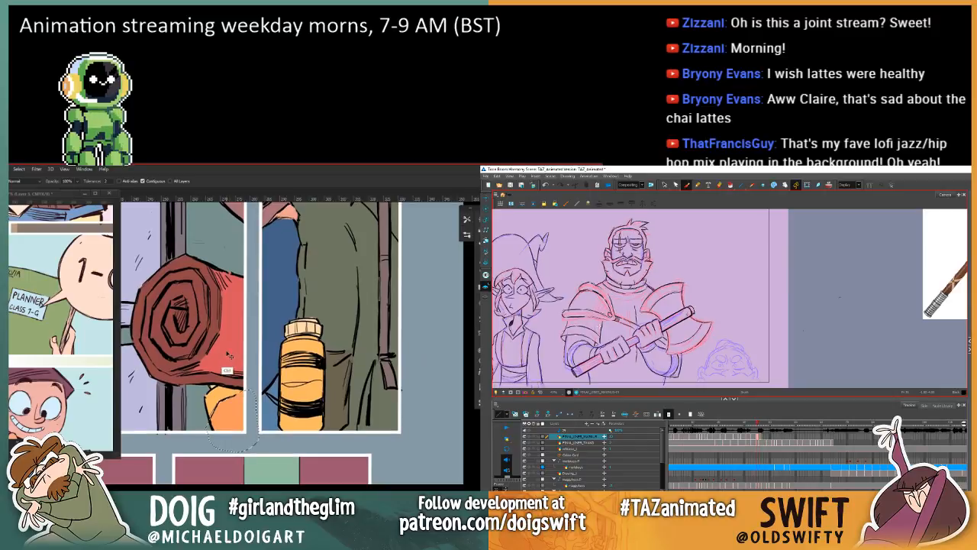
key("l")
key(".")
left_click(288, 387, "alt")
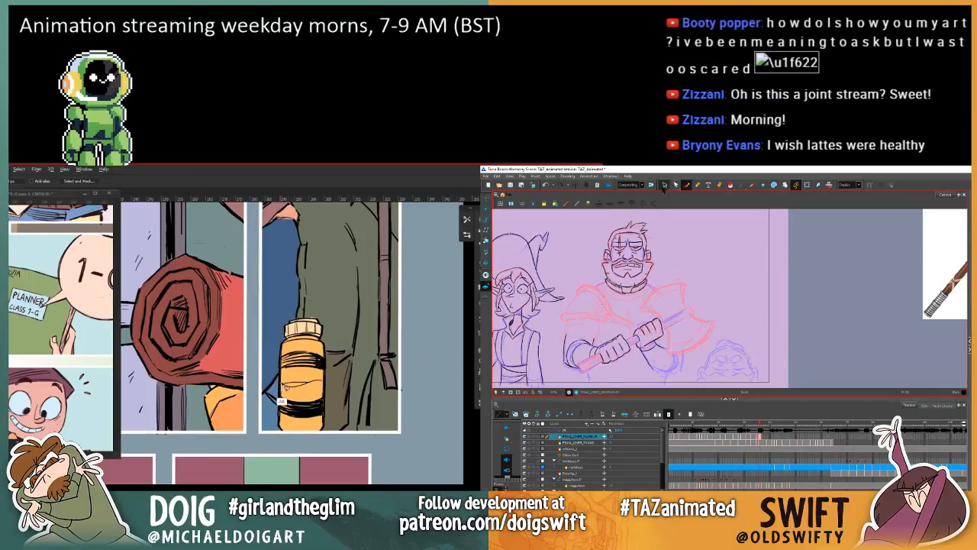
left_click(665, 185)
key(".")
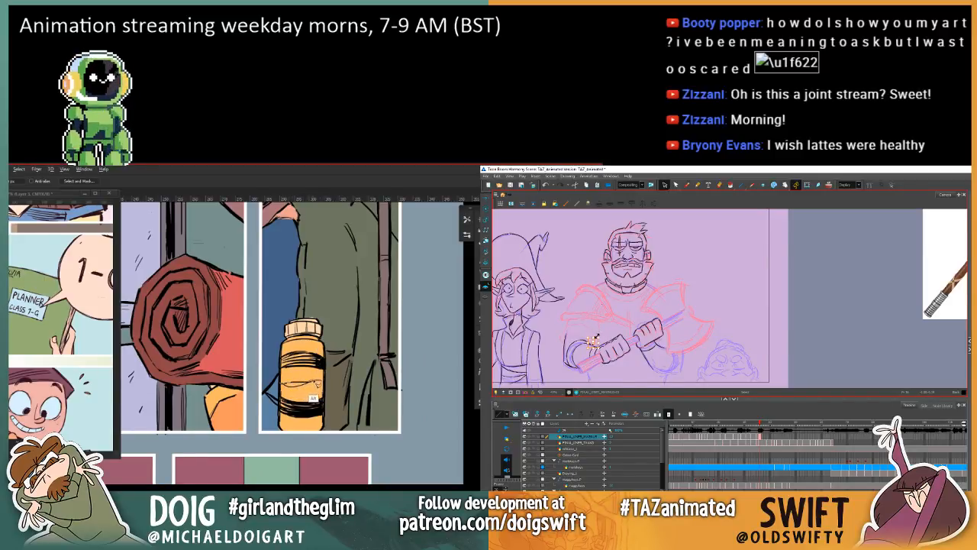
mouse_move(317, 383)
left_mouse_down()
mouse_move(346, 419)
mouse_move(313, 441)
mouse_move(277, 438)
mouse_move(262, 415)
mouse_move(278, 383)
mouse_move(320, 382)
mouse_move(324, 396)
mouse_move(311, 405)
mouse_move(283, 392)
mouse_move(265, 368)
mouse_move(290, 363)
left_mouse_up()
left_click(310, 405)
Step: Delete the remaining stray strokes inside the warrior's bent elbow and compare his arm with the neighbouring frame
scroll(277, 362, "down", 5)
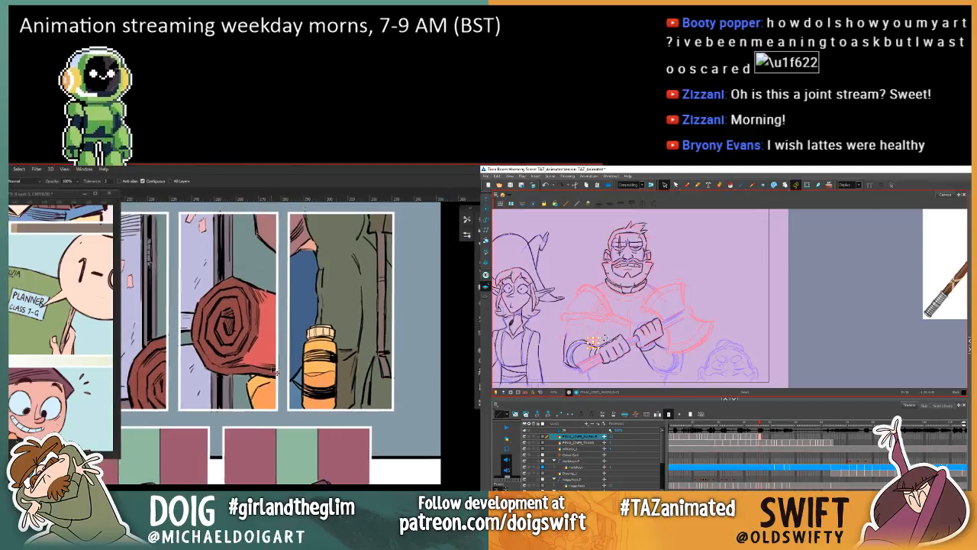
left_click_drag(294, 330, 295, 386)
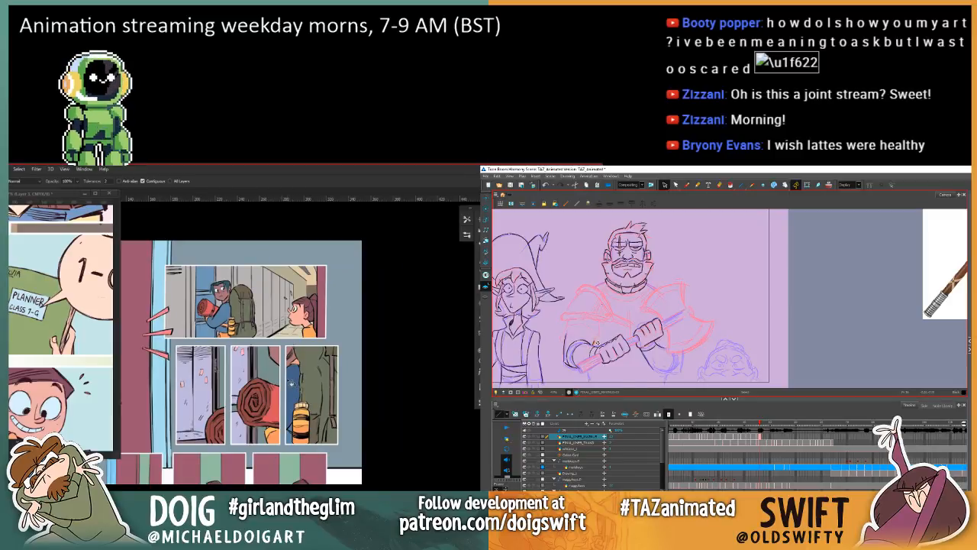
key("Delete")
key("comma")
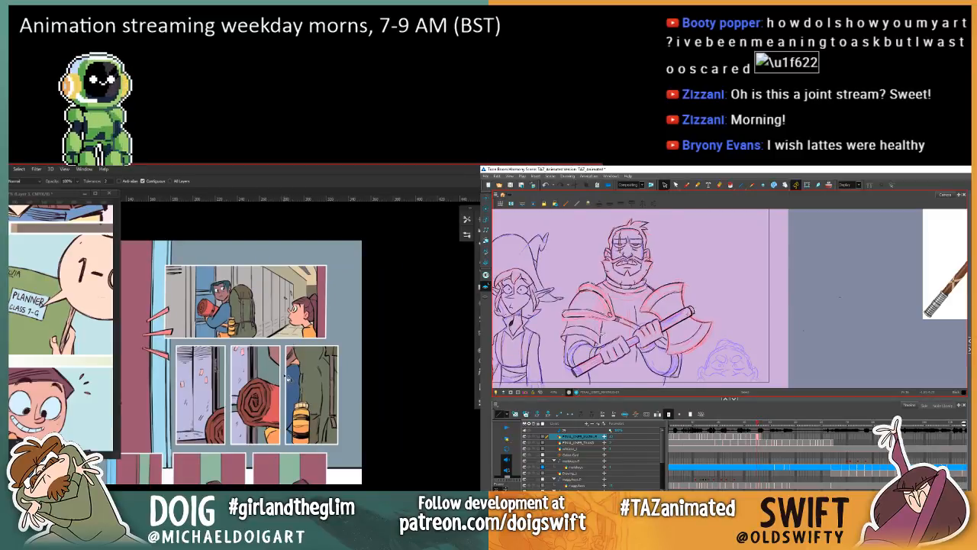
key("period")
key("comma")
key("period")
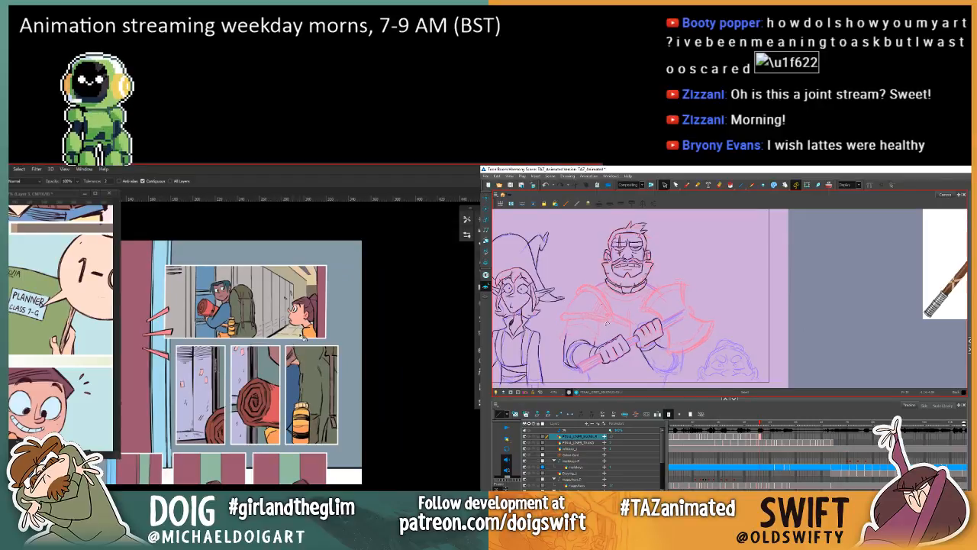
scroll(281, 372, "up", 3)
scroll(291, 375, "up", 2)
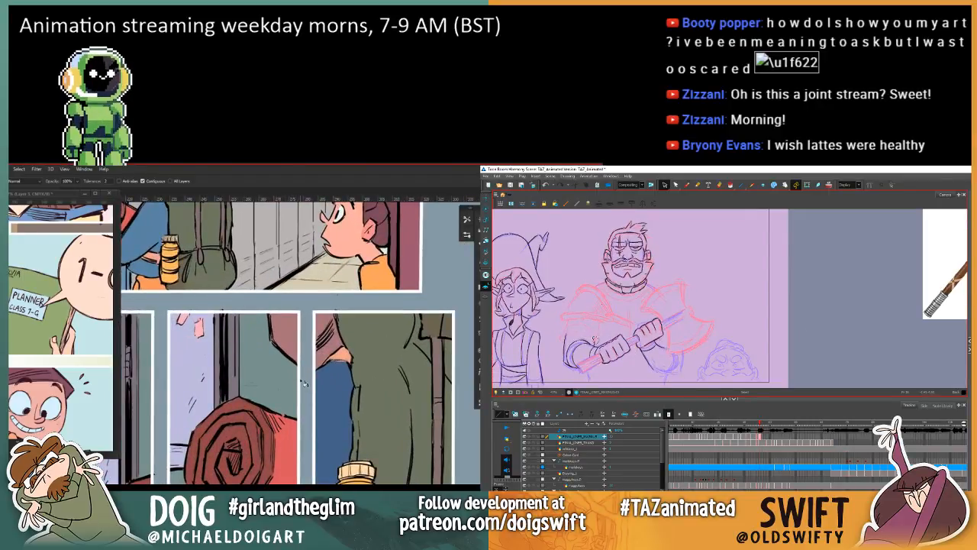
scroll(319, 367, "down", 5)
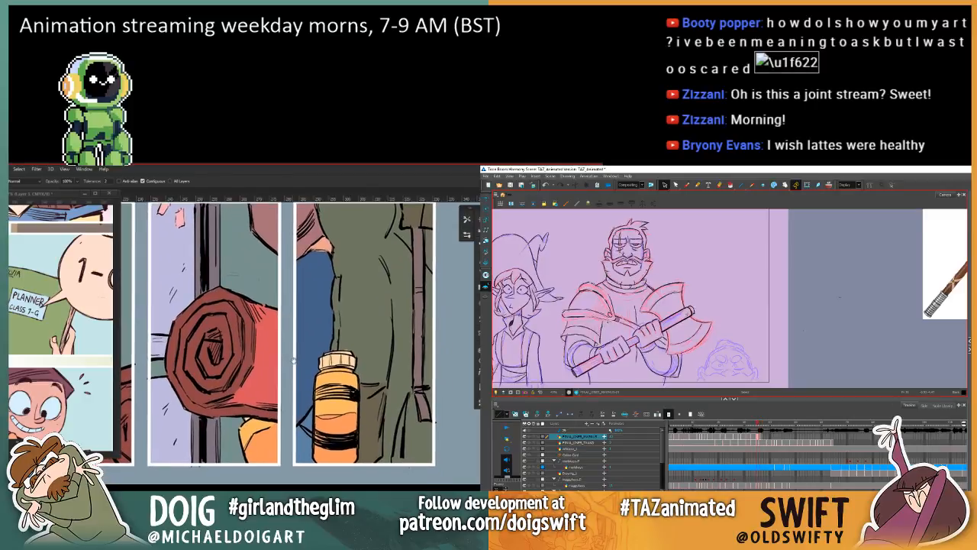
key("comma")
key("period")
Step: Begin redrawing the outer line of the warrior's bent arm with the Brush, checking it against the neighbouring frame
left_click(686, 184)
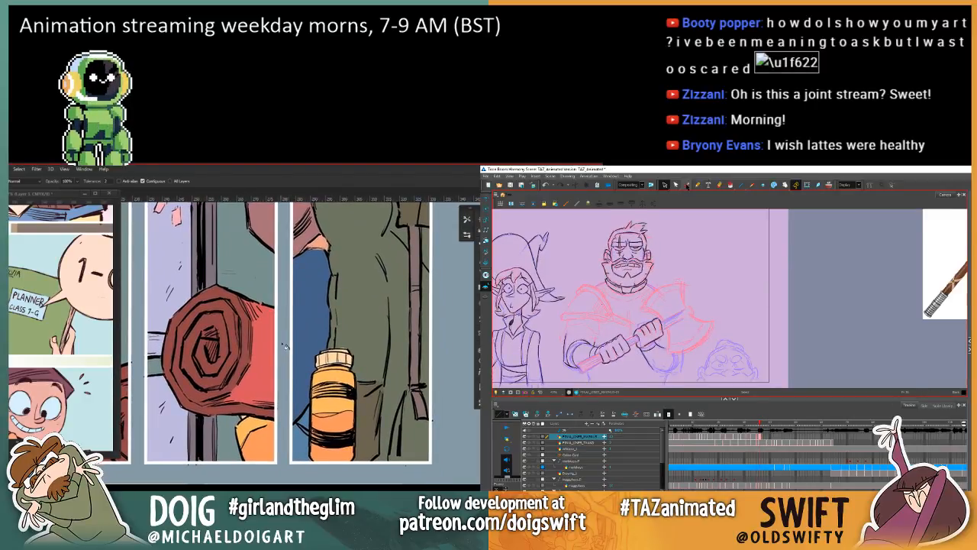
key("comma")
left_click_drag(322, 374, 288, 375)
key("period")
key("comma")
key("period")
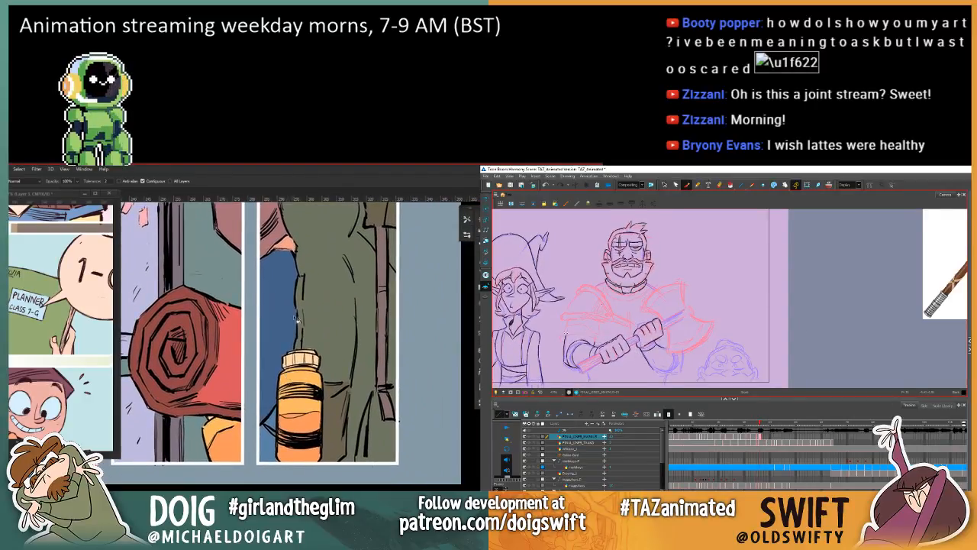
key("comma")
key("period")
key("comma")
key("period")
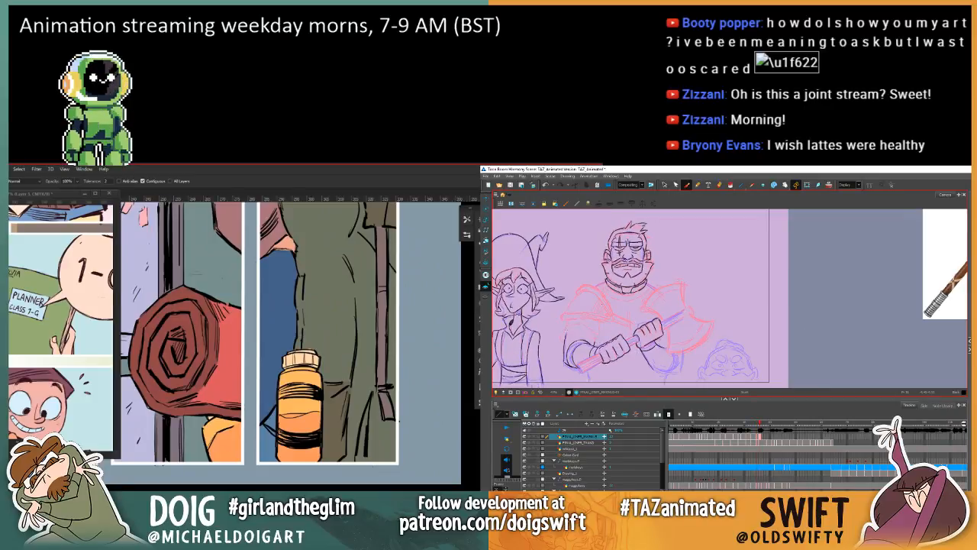
Step: Draw the sleeve edge above the warrior's bent elbow, matching it to the neighbouring frame
key("comma")
key("period")
key("comma")
key("period")
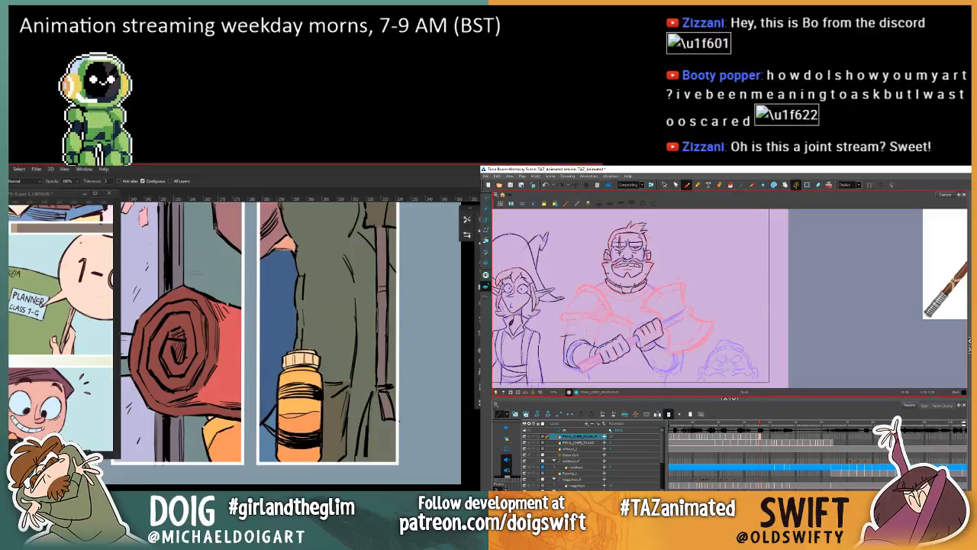
key("comma")
key("period")
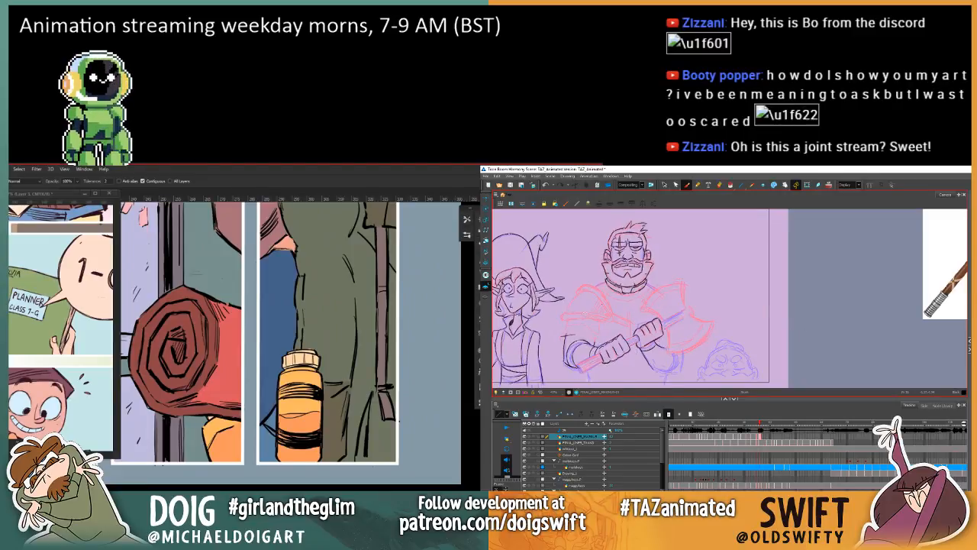
key("comma")
key("period")
Step: Continue the armband lines above the warrior's bent elbow with the Brush, checking them against the neighbouring frame
key("comma")
key("period")
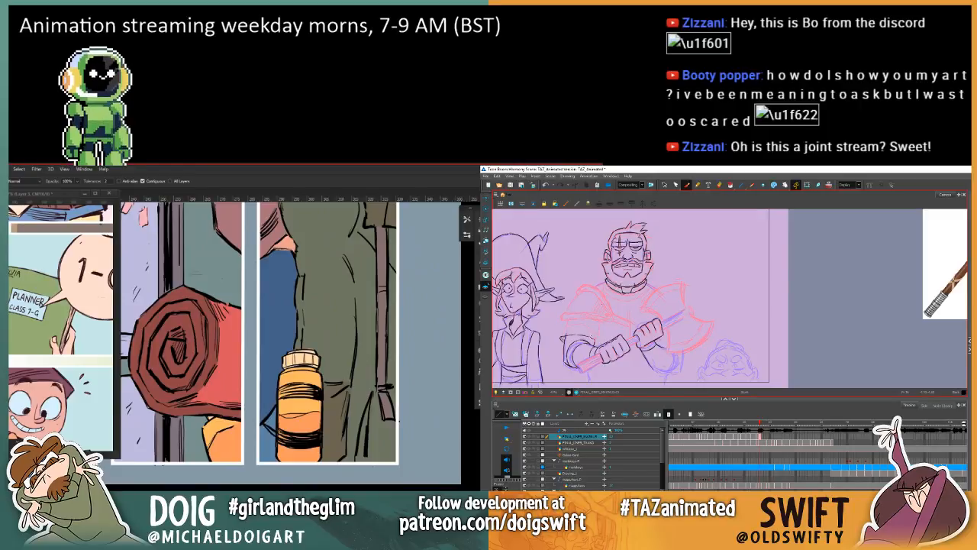
key("comma")
key("period")
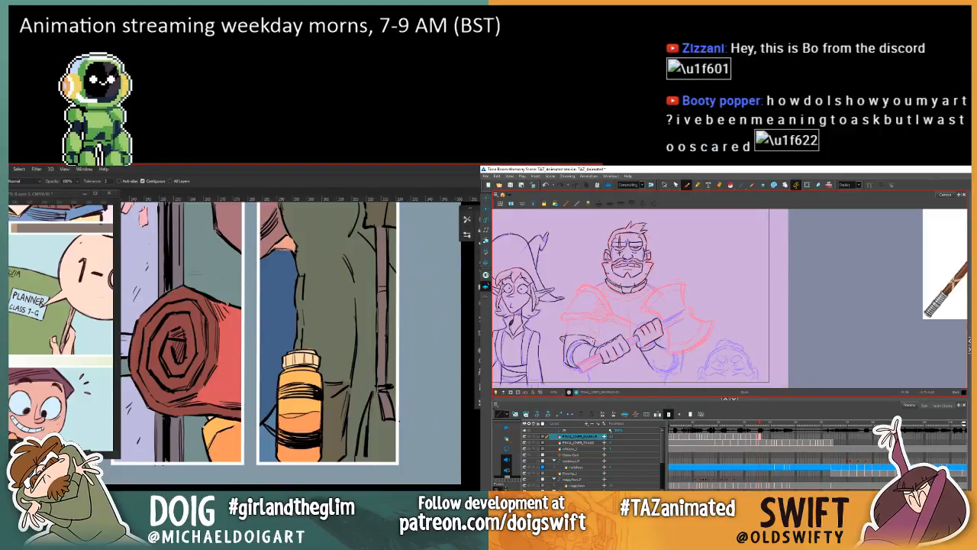
key("comma")
key("period")
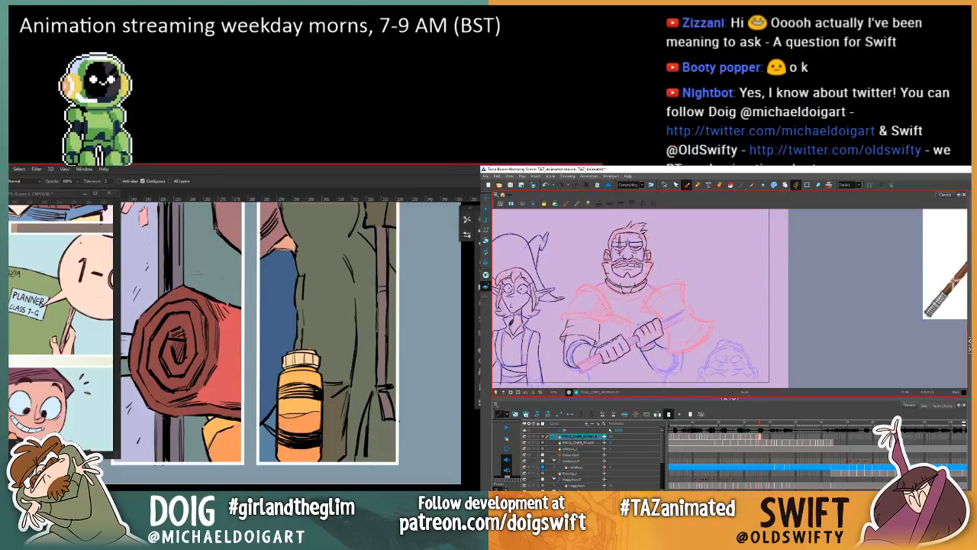
Step: Finish the armband's outline on the warrior's bent arm with the Brush and compare it with the neighbouring frame
left_click(664, 184)
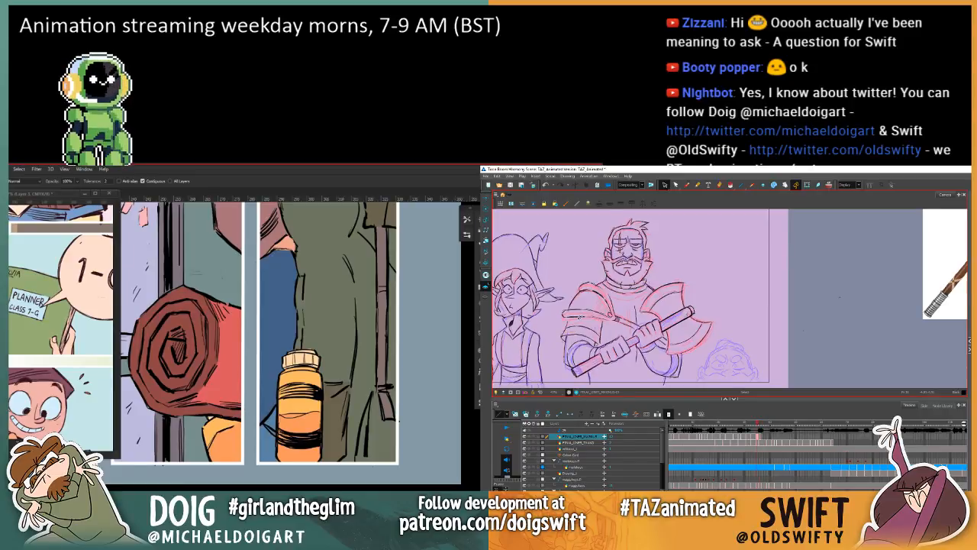
left_click(686, 187)
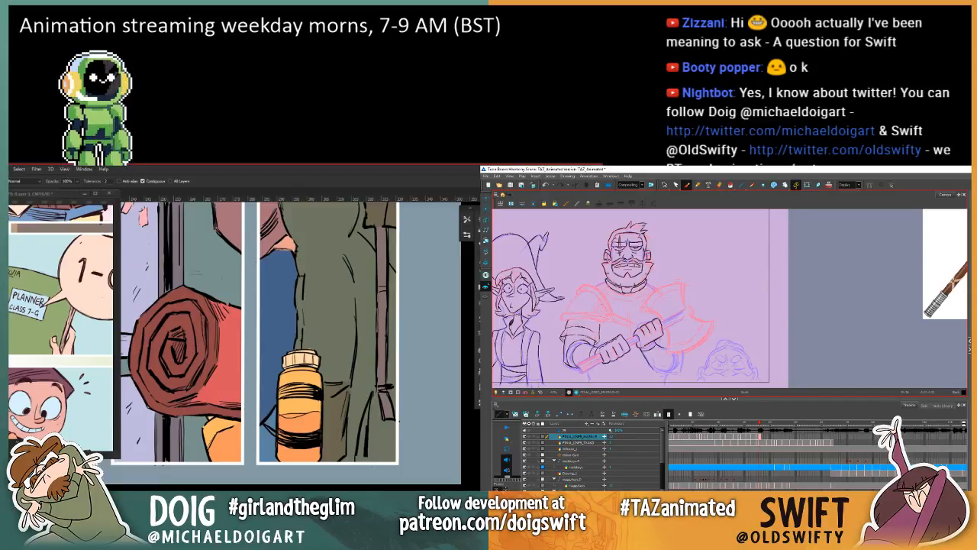
key("comma")
key("period")
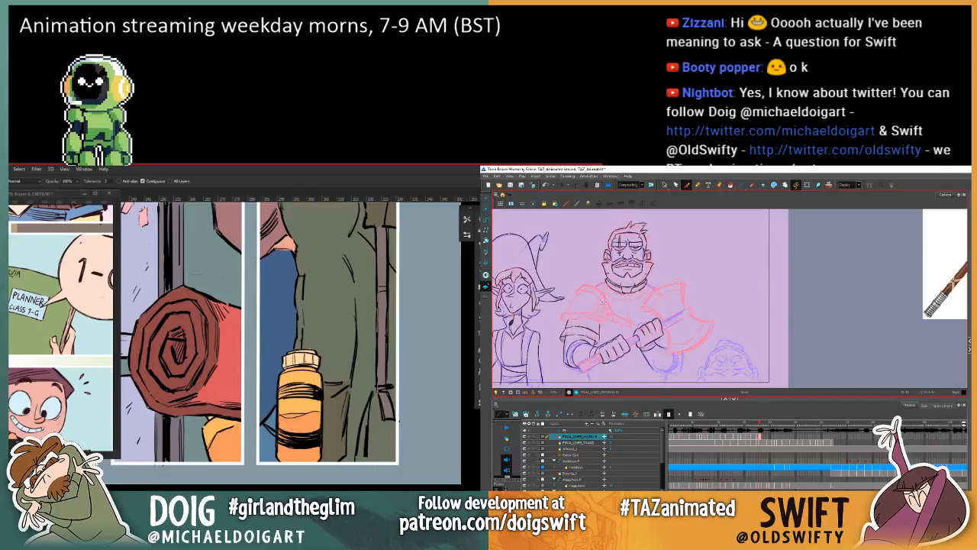
key("comma")
key("period")
Step: Select the short stroke between the warrior's armband and shoulder guard and check its placement against the neighbouring frame
key("alt+s")
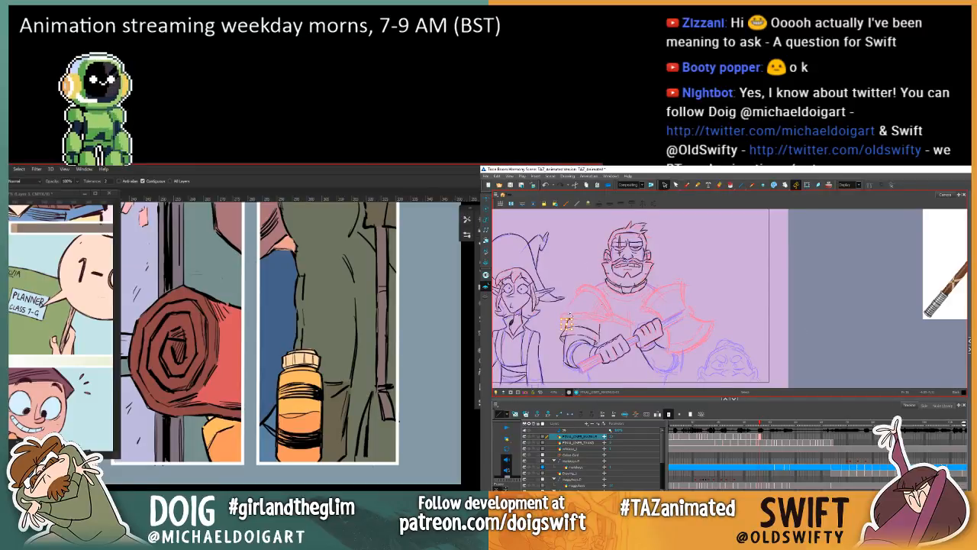
key("comma")
key("period")
key("comma")
key("period")
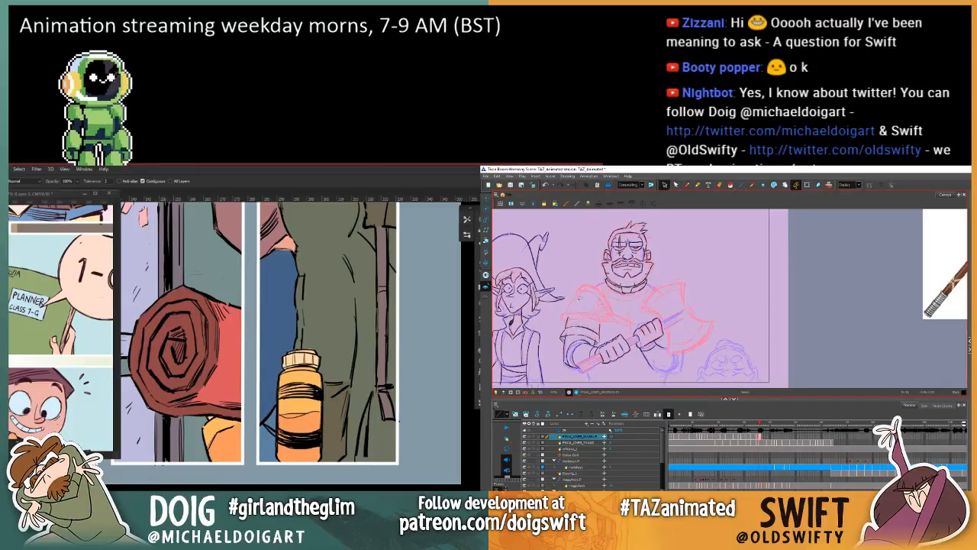
key("comma")
key("period")
Step: Lasso the armband lines on the warrior's bent arm and adjust their position to match the neighbouring frame
mouse_move(568, 311)
left_mouse_down()
mouse_move(560, 339)
mouse_move(587, 334)
left_mouse_up()
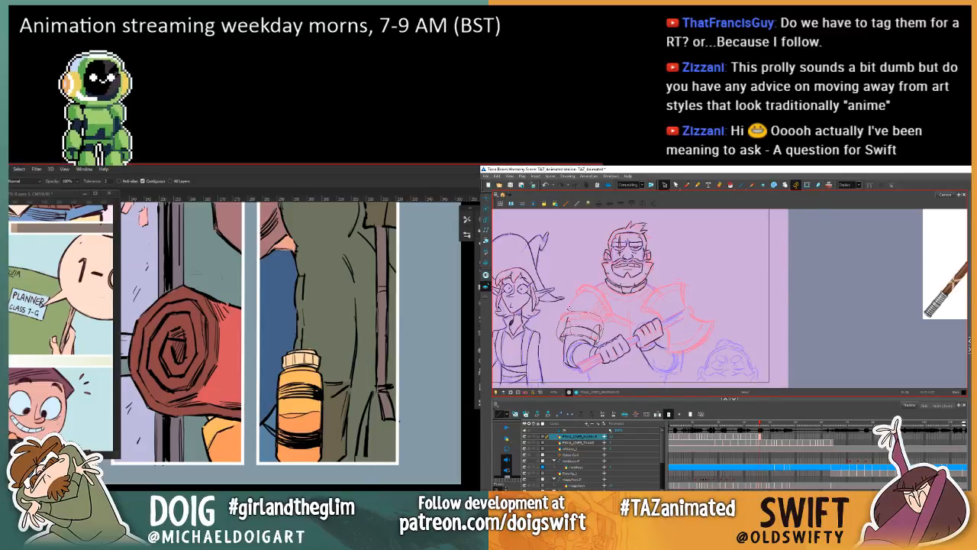
left_click(565, 313)
left_click_drag(560, 324, 560, 321)
key("comma")
key("period")
key("comma")
key("period")
key("comma")
key("period")
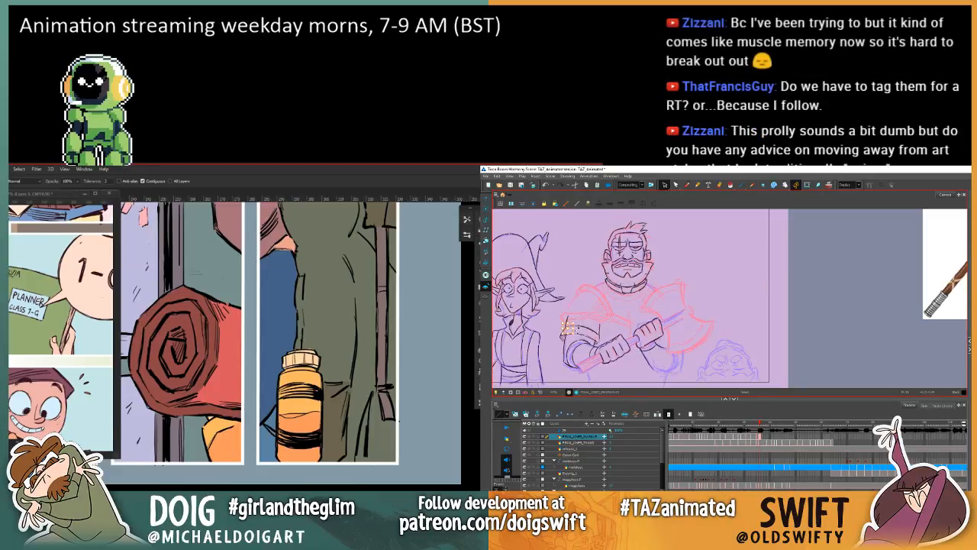
key("comma")
key("period")
key("comma")
key("period")
key("comma")
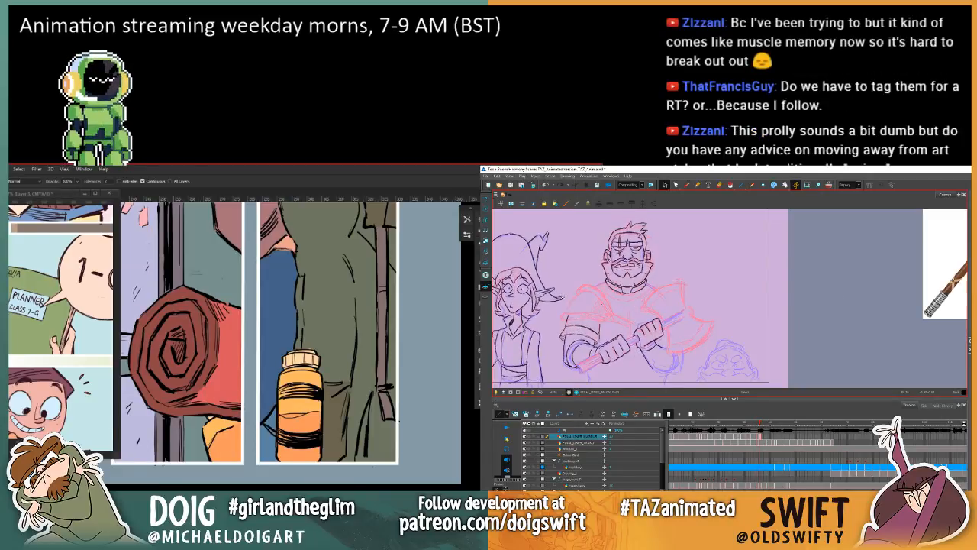
Step: Adjust the stroke at the armband's outer edge and compare the arm with the neighbouring frame
key("period")
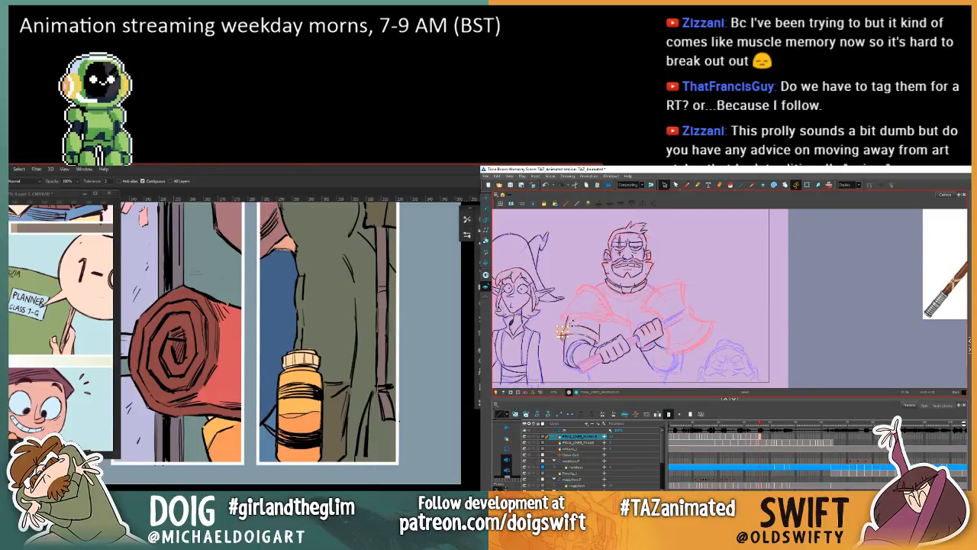
key("comma")
key("period")
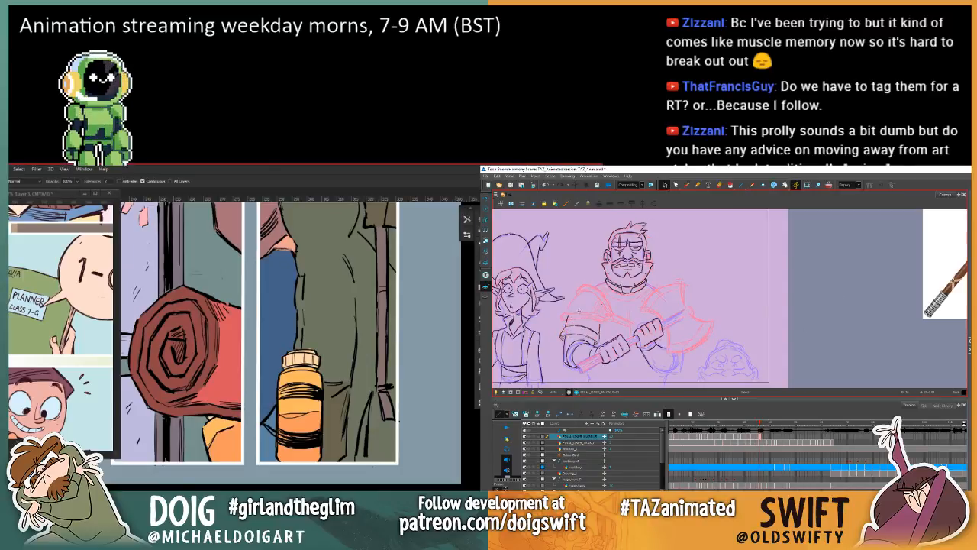
key("comma")
key("period")
key("comma")
key("period")
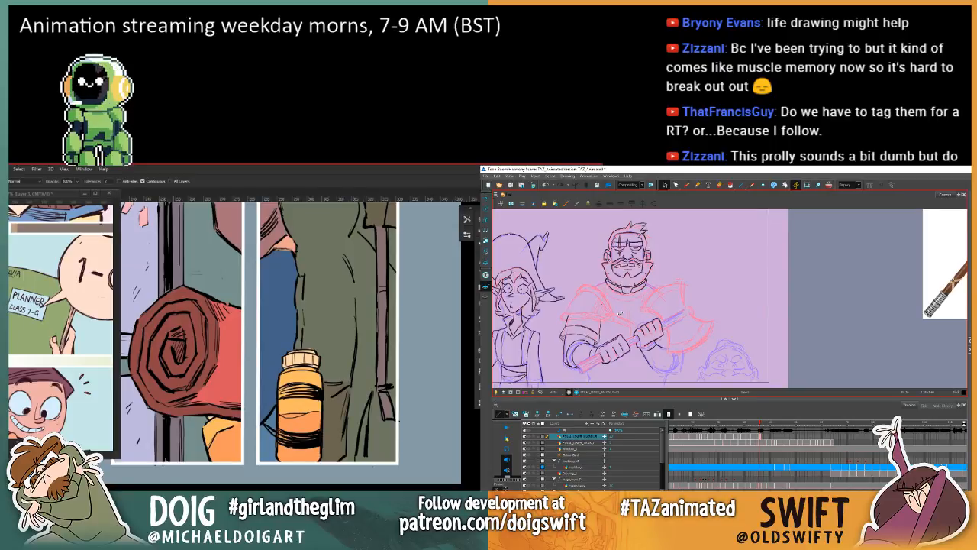
Step: Draw the shoulder guard above the warrior's armband with the Brush, cleaning up a stroke at its upper edge
left_click(686, 185)
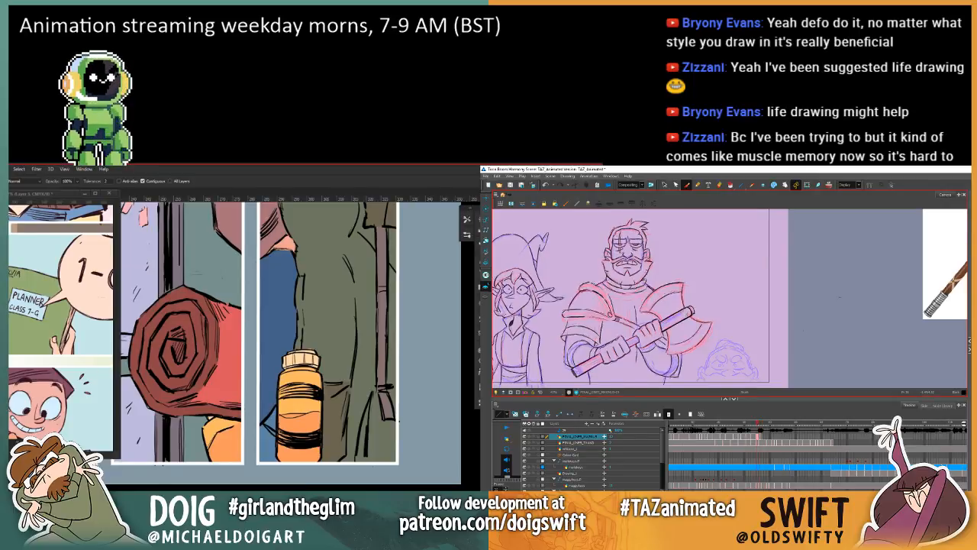
left_click(664, 186)
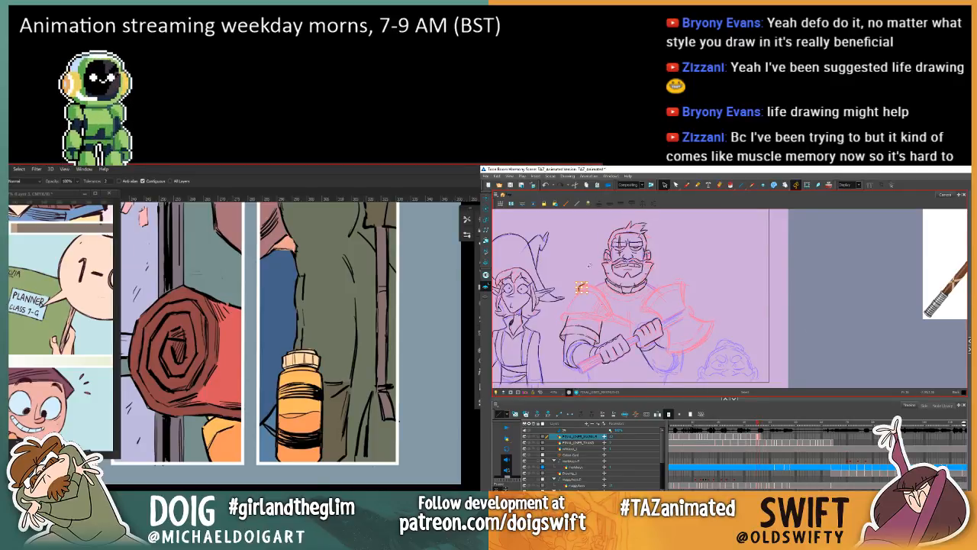
left_click(686, 185)
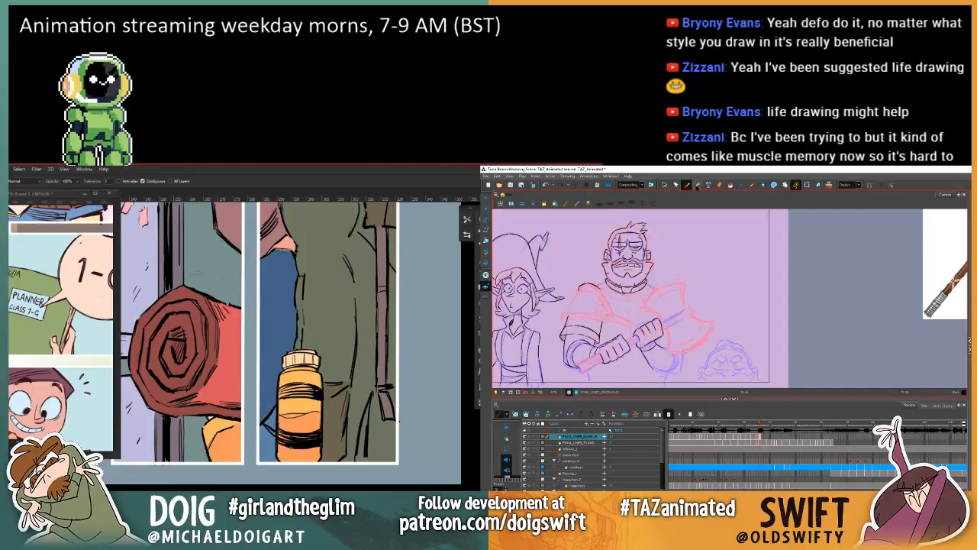
Step: Remove the curved stroke on top of the warrior's shoulder and redraw the shoulder edge and chest strap with the Brush
left_click(665, 185)
key("f")
key("g")
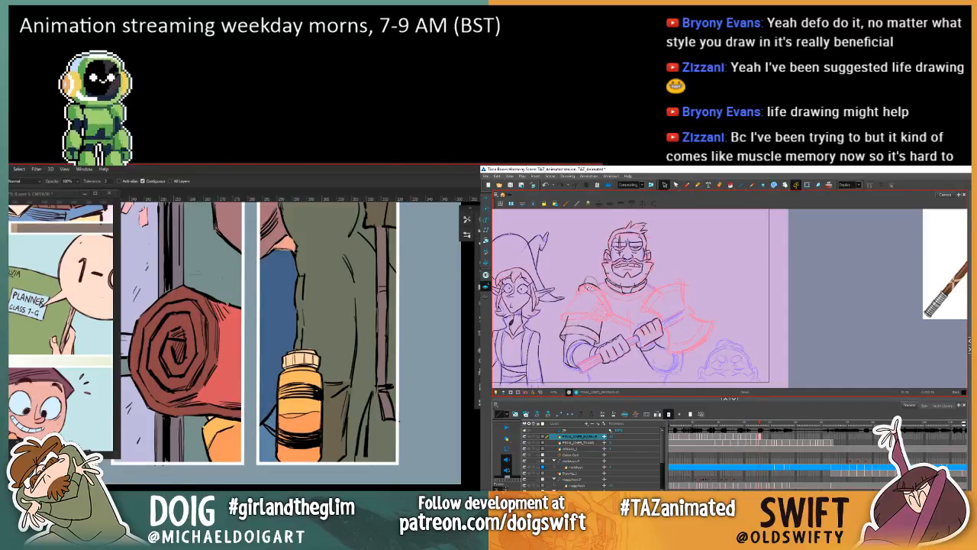
left_click(588, 286)
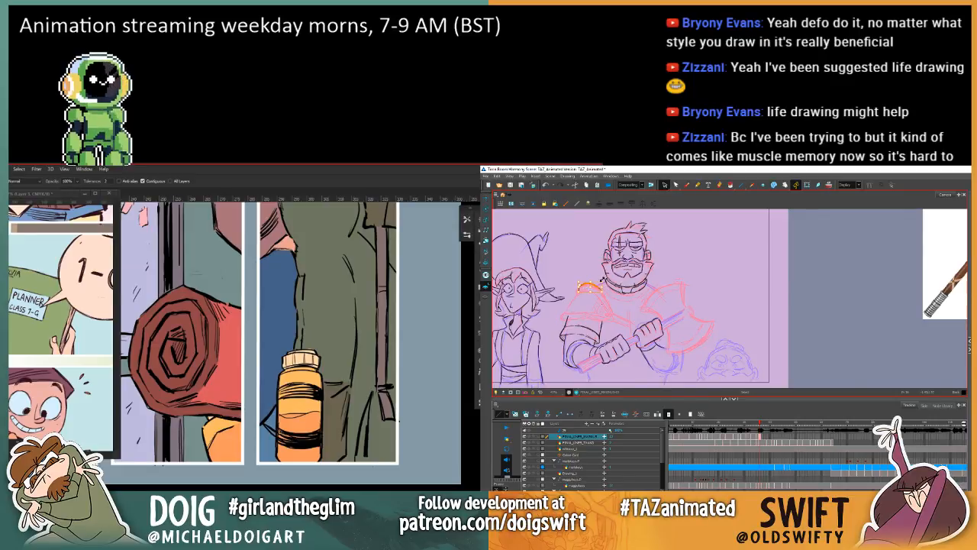
left_click(596, 261)
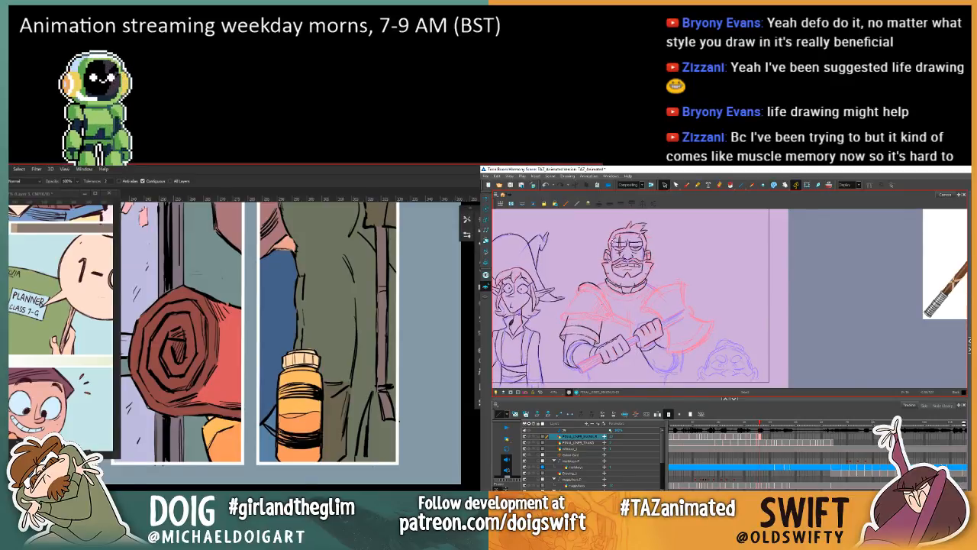
left_click(686, 184)
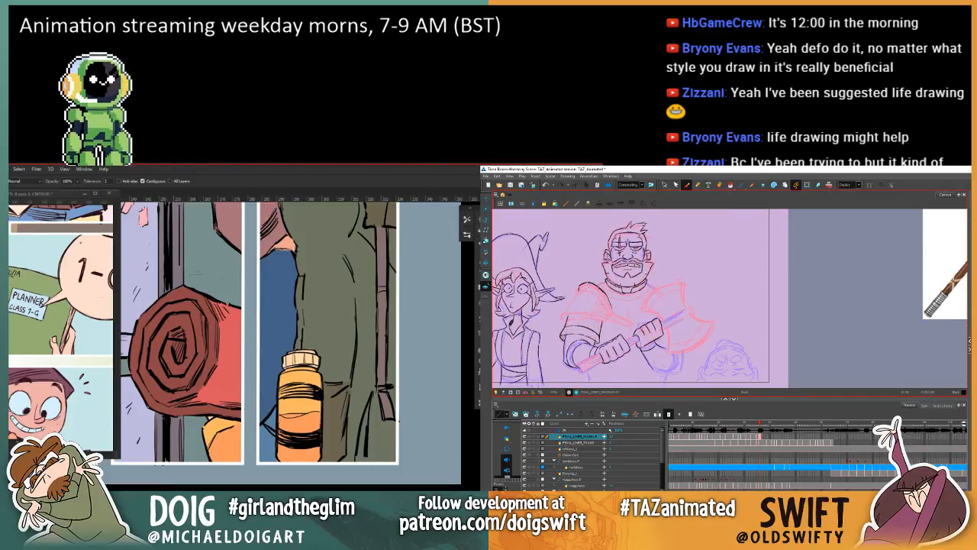
left_click_drag(601, 291, 604, 293)
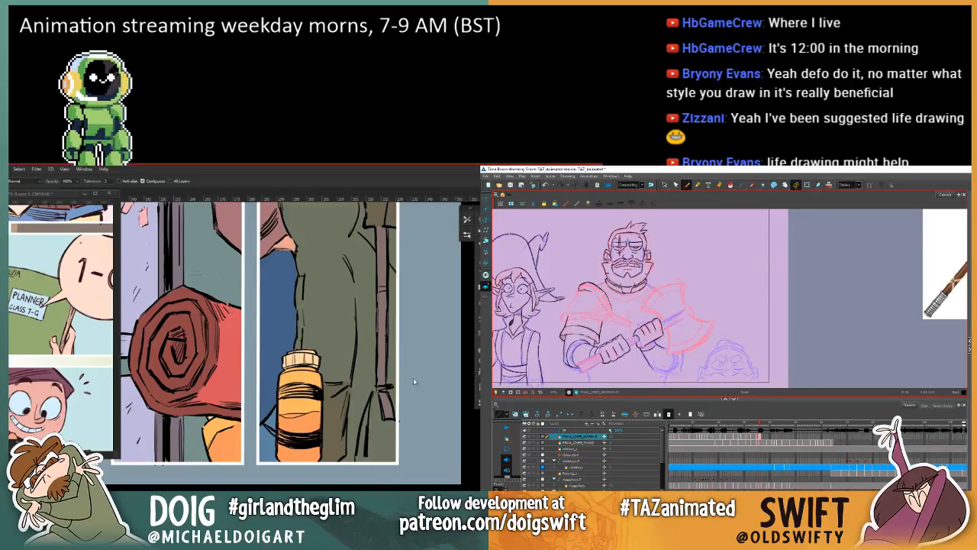
Step: Recolour the lower part of the third panel's bottle to peach with Hue/Saturation, using saturation +12 and lightness +21
key("w")
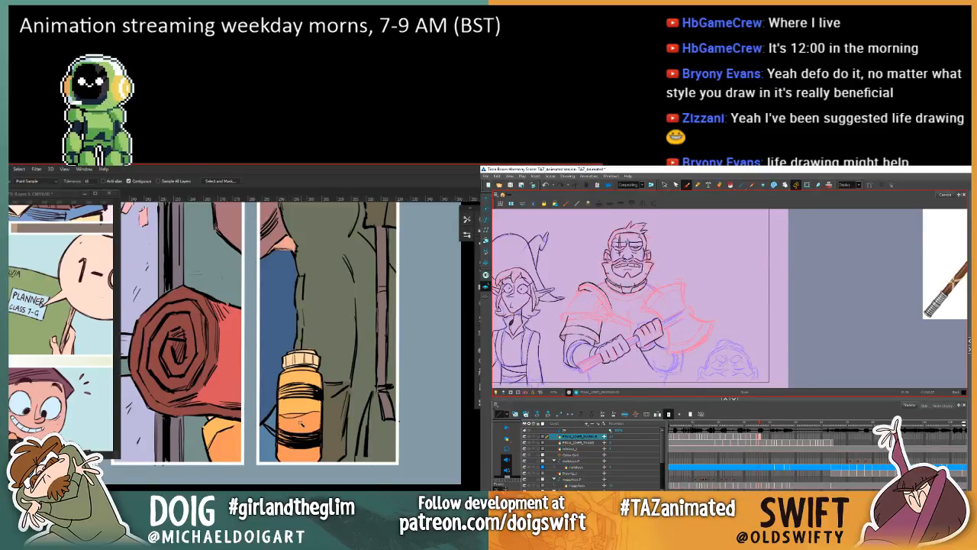
left_click(301, 422)
key("ctrl+u")
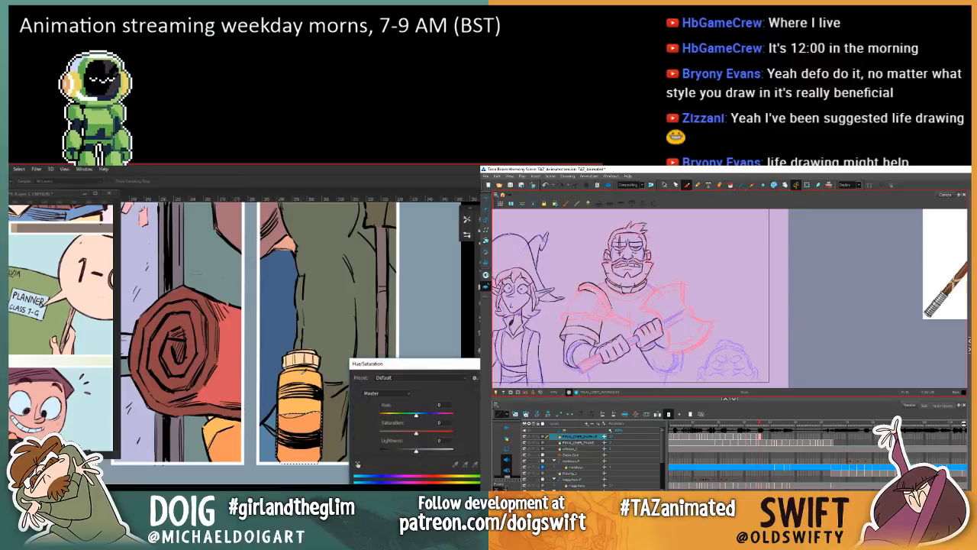
left_click_drag(416, 414, 419, 416)
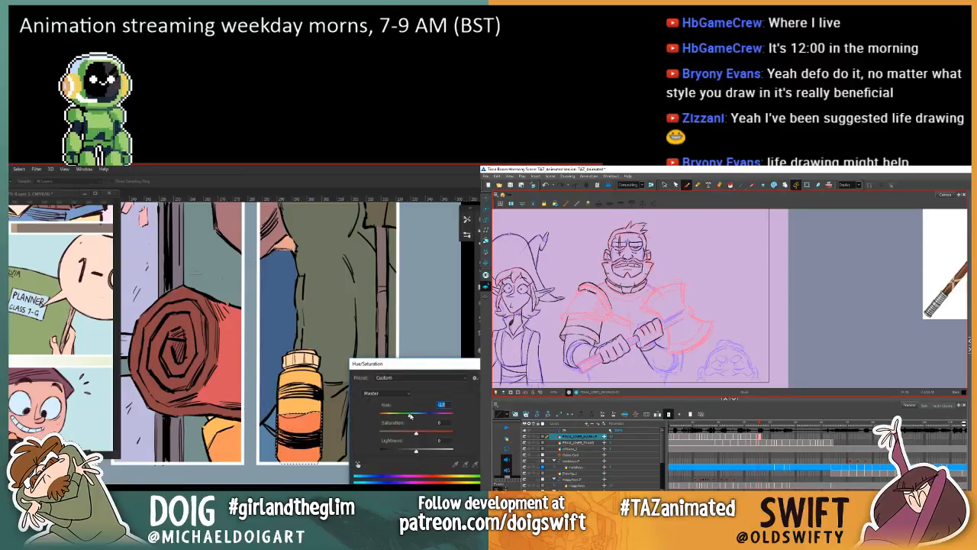
left_click_drag(409, 414, 405, 415)
left_click_drag(416, 452, 412, 417)
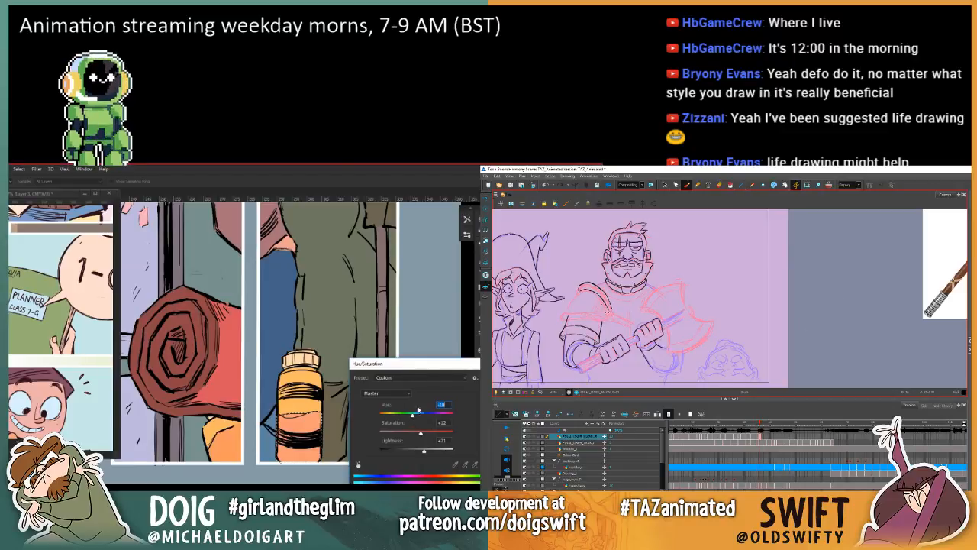
key("Return")
key("ctrl+minus")
key("ctrl+minus")
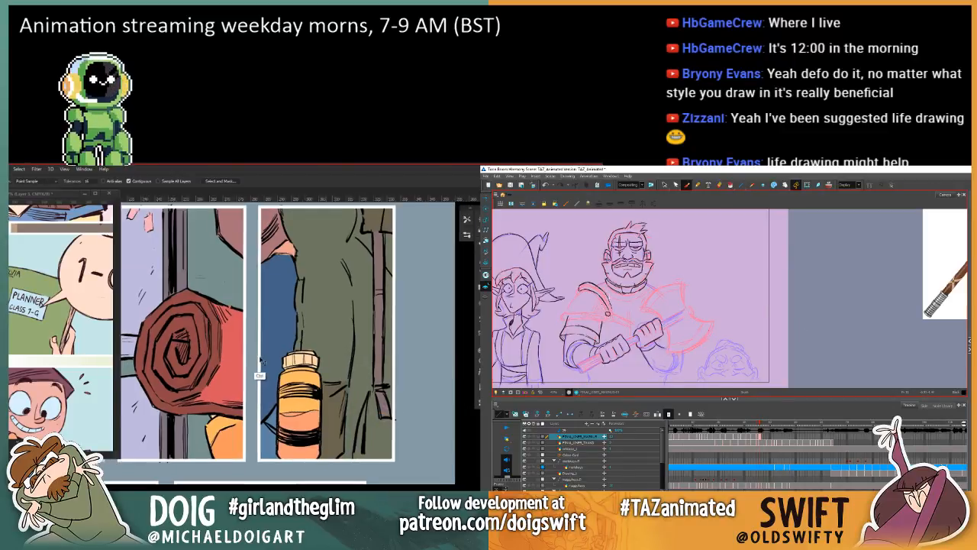
key("ctrl+minus")
Step: Select the small round stud at the lower end of the warrior's chest strap for adjustment
left_click(664, 184)
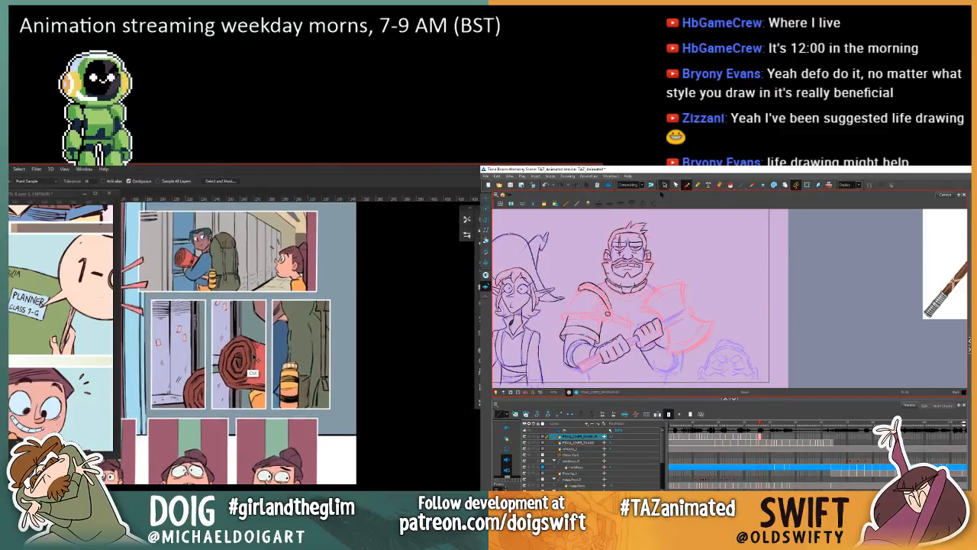
key("ctrl+plus")
left_click(607, 314)
key("ctrl+plus")
key("ctrl+plus")
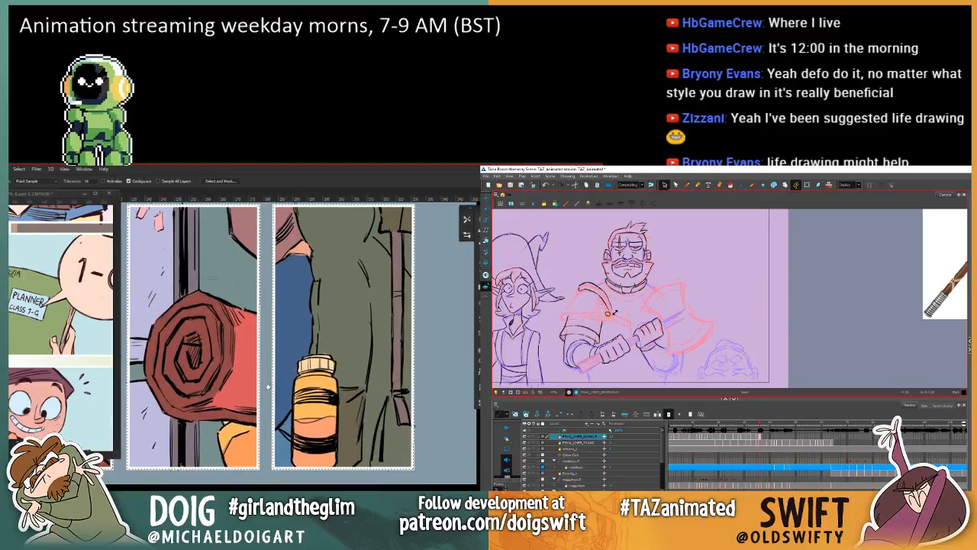
Step: Select the bottle's lower area beneath the red roll in the middle panel and shift it to peach with Hue/Saturation
left_click_drag(267, 393, 309, 362)
left_click(309, 362)
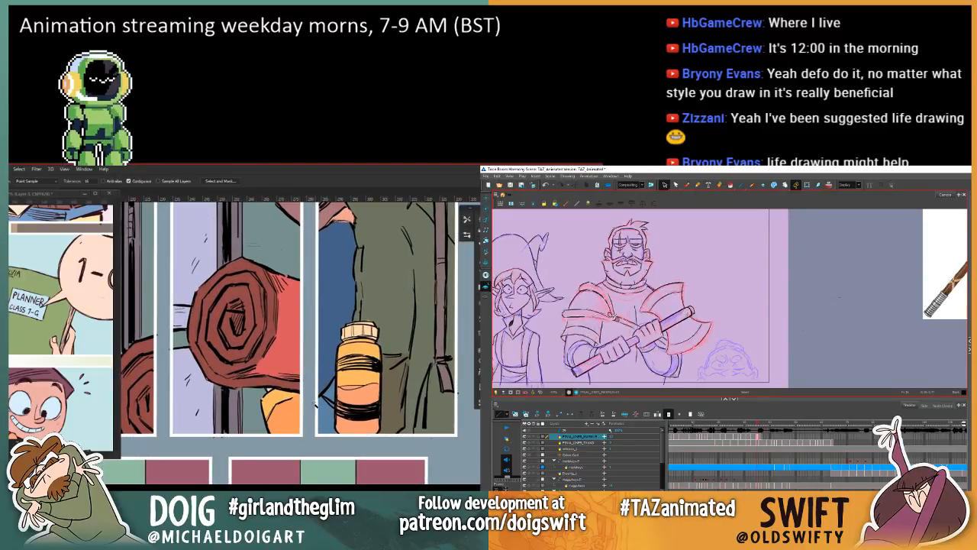
left_click(294, 418)
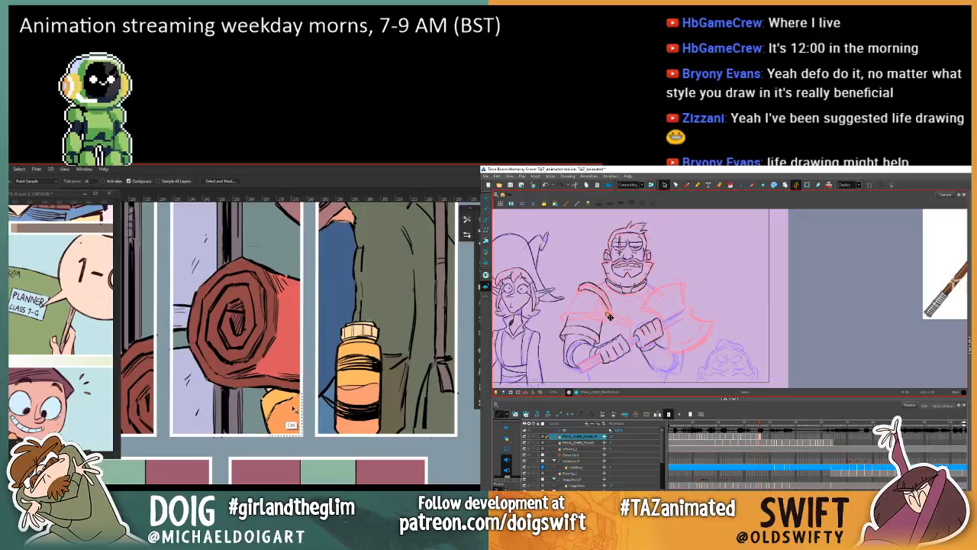
key("ctrl+u")
left_click_drag(416, 433, 422, 451)
left_click_drag(415, 418, 413, 416)
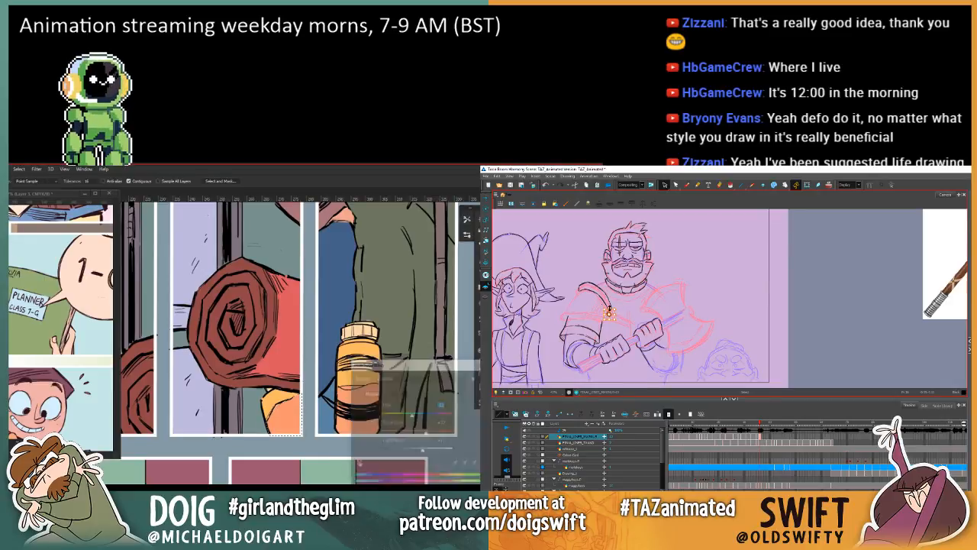
key("Return")
key("ctrl+d")
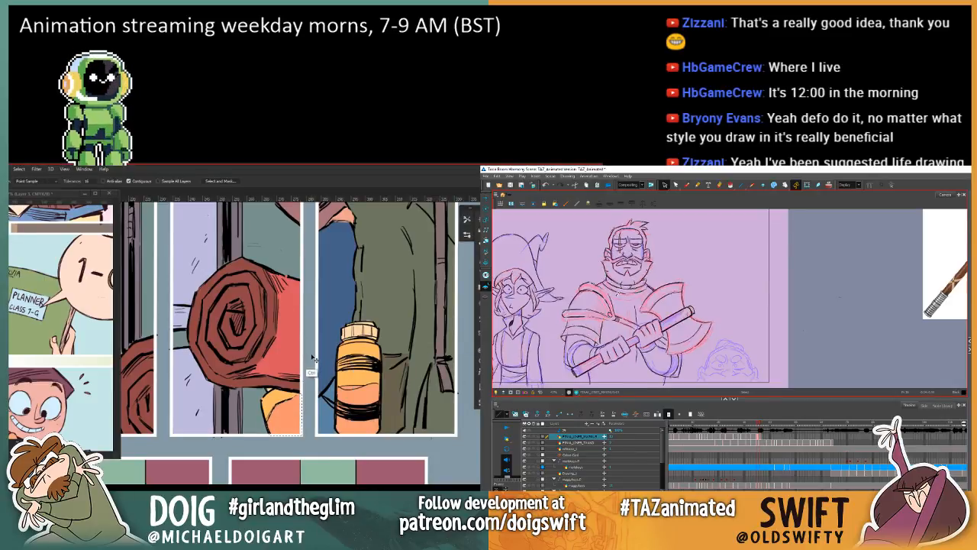
Step: Recolour the cap of the third panel's bottle to pale green with Hue/Saturation, setting hue to +67 and raising the lightness
key("ctrl+minus")
key("ctrl+plus")
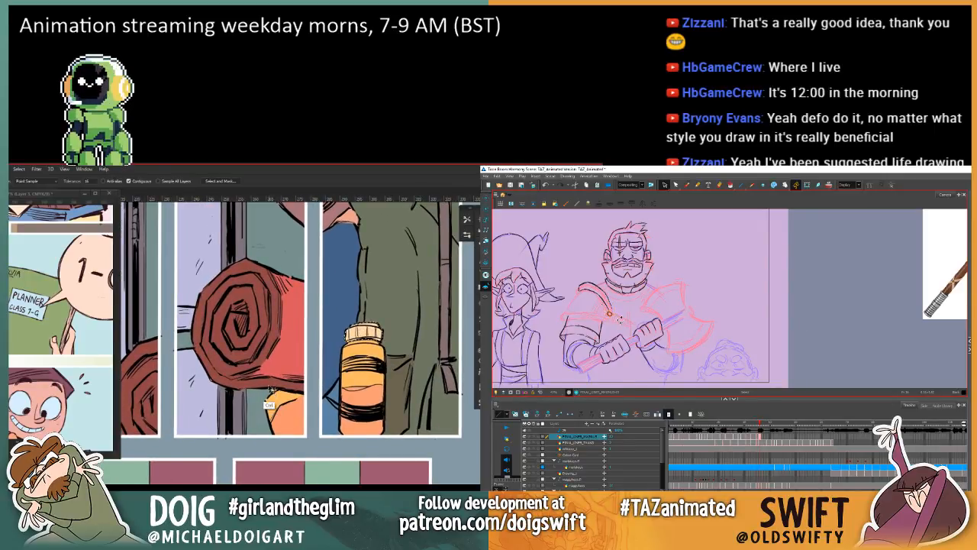
key("ctrl+u")
left_click_drag(416, 414, 437, 418)
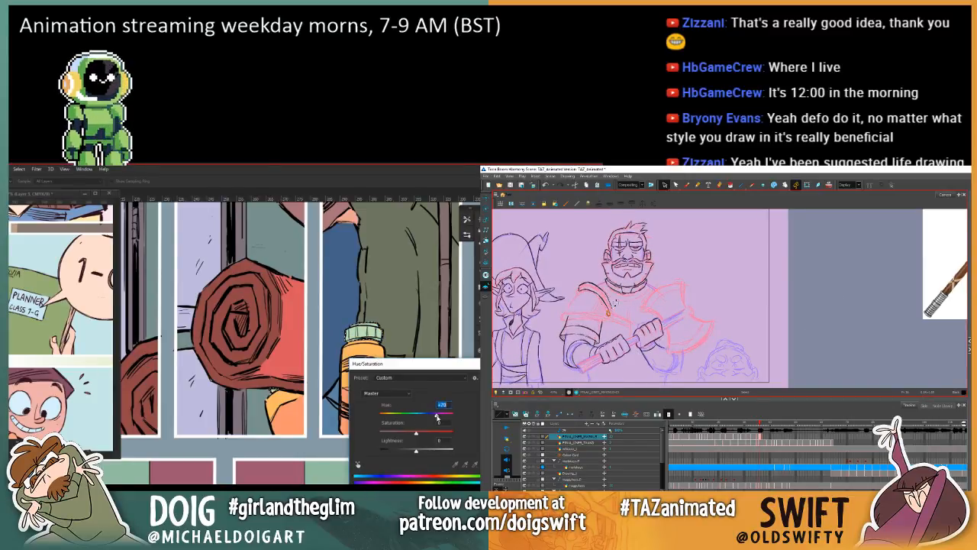
left_click_drag(416, 450, 433, 452)
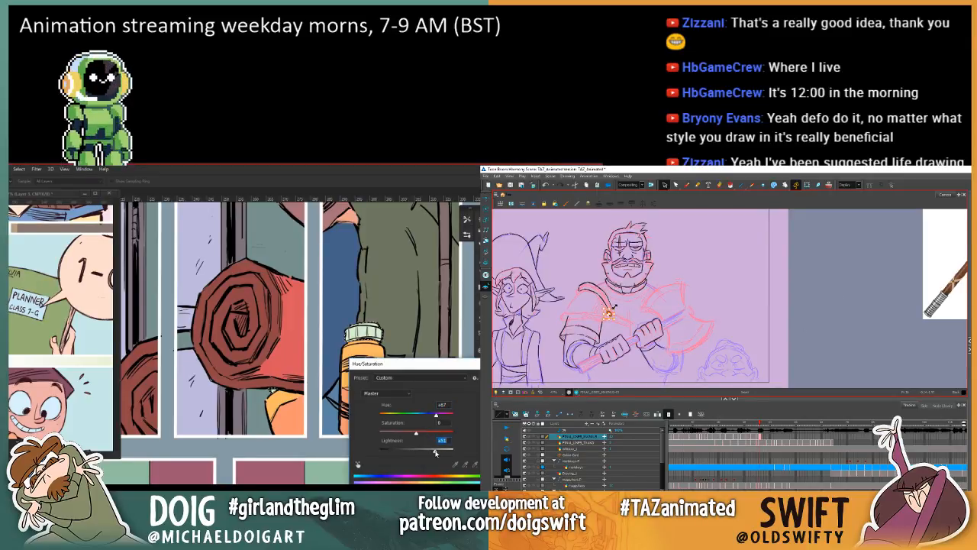
key("Return")
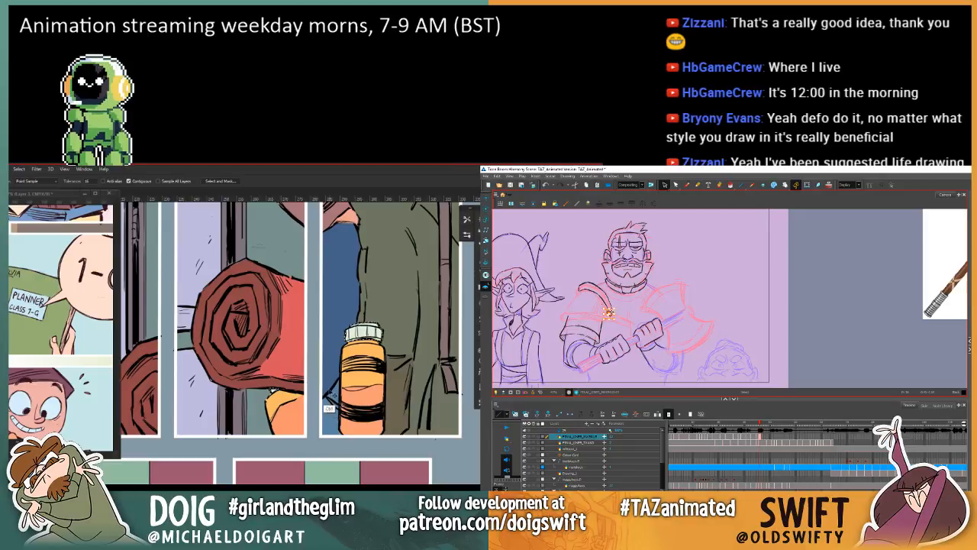
Step: Review the colours across the page's panels, finishing close up on the large panel of the girl against the door
scroll(342, 391, "down", 1)
scroll(343, 391, "down", 5)
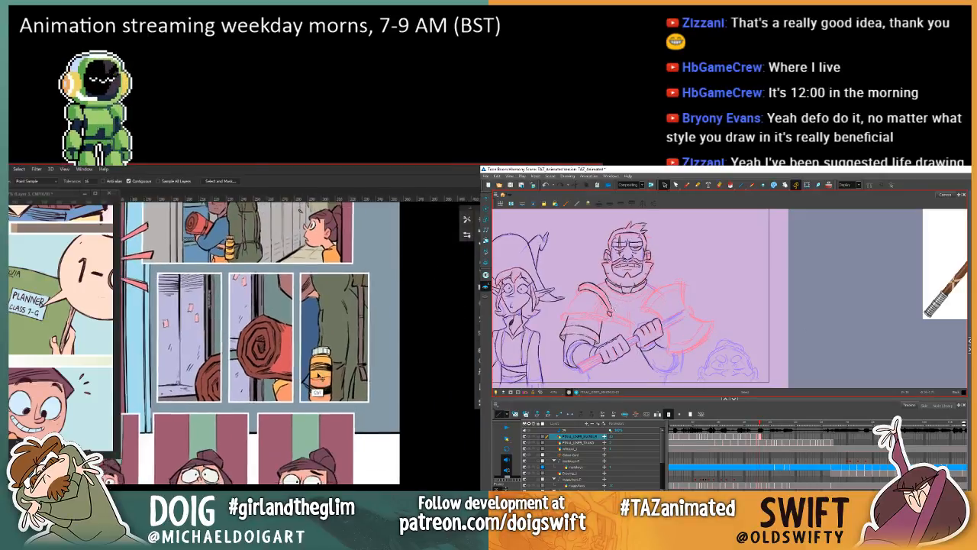
left_click_drag(322, 422, 415, 315)
left_click_drag(363, 360, 368, 357)
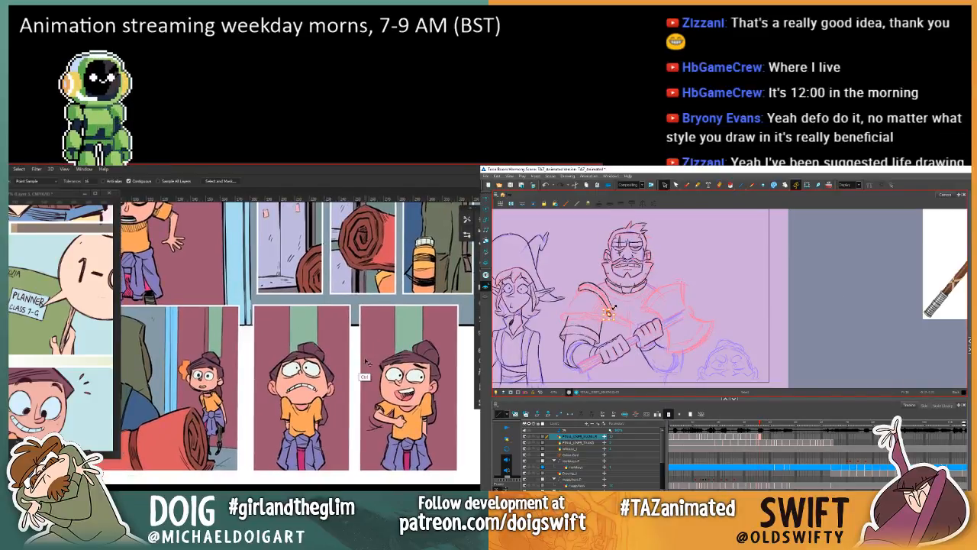
scroll(365, 377, "down", 2)
left_click_drag(312, 296, 351, 441)
left_click_drag(360, 373, 342, 369)
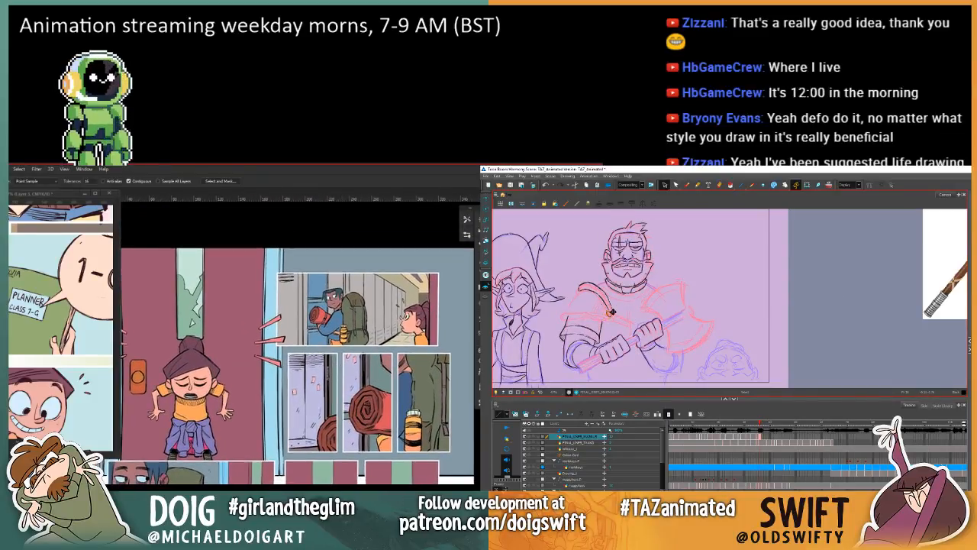
left_click_drag(374, 408, 334, 372)
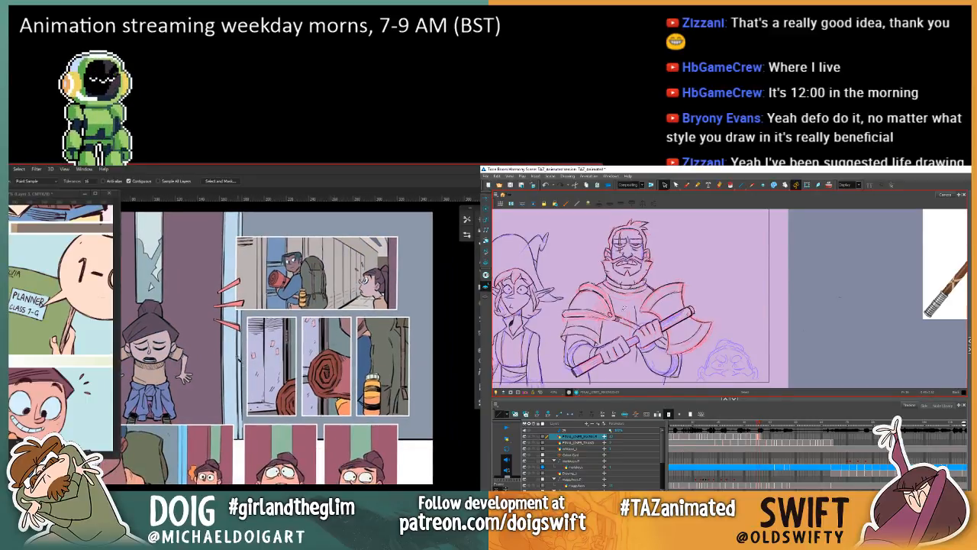
scroll(256, 362, "up", 2)
left_click_drag(234, 365, 328, 330)
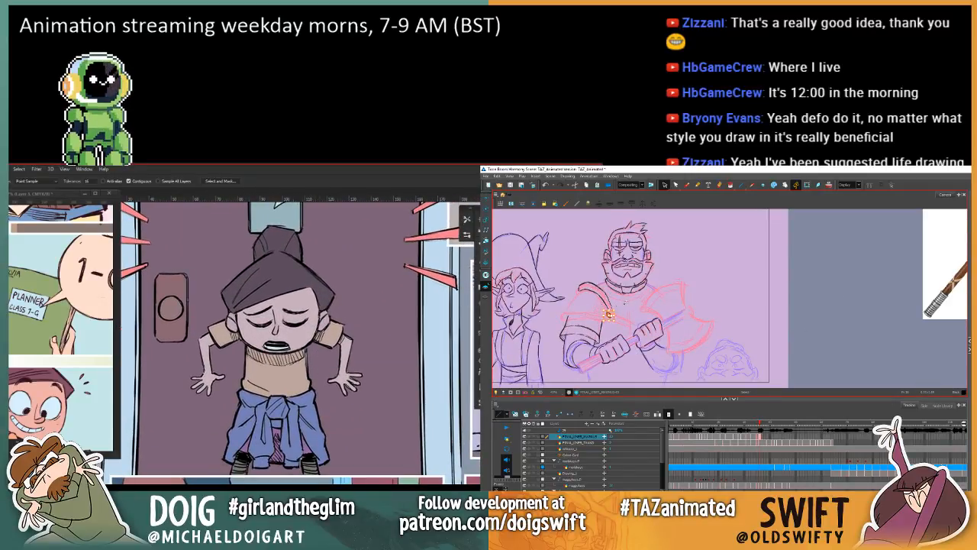
Step: Create a clipping mask for the colouring layer in the page file, and check the warrior against the adjacent frame in Harmony
left_click(686, 186)
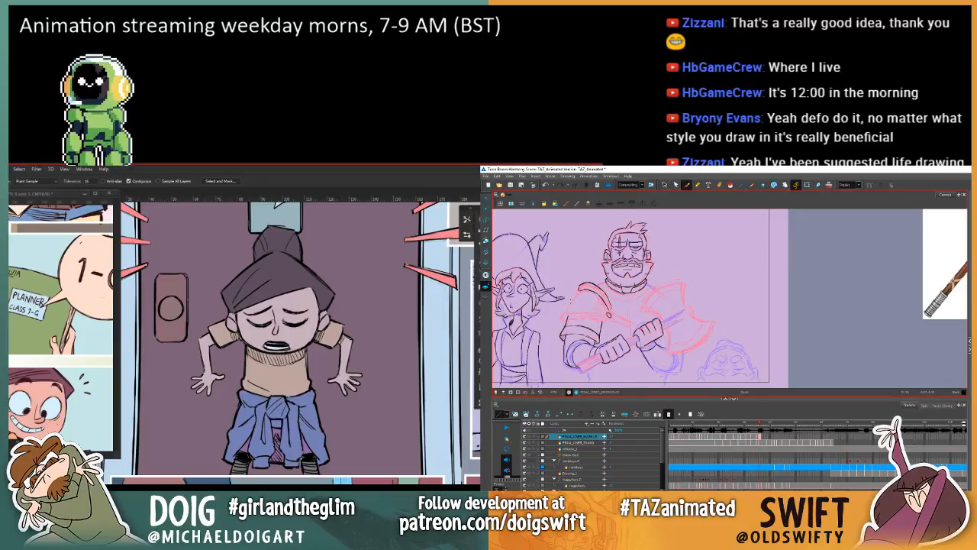
right_click(478, 303)
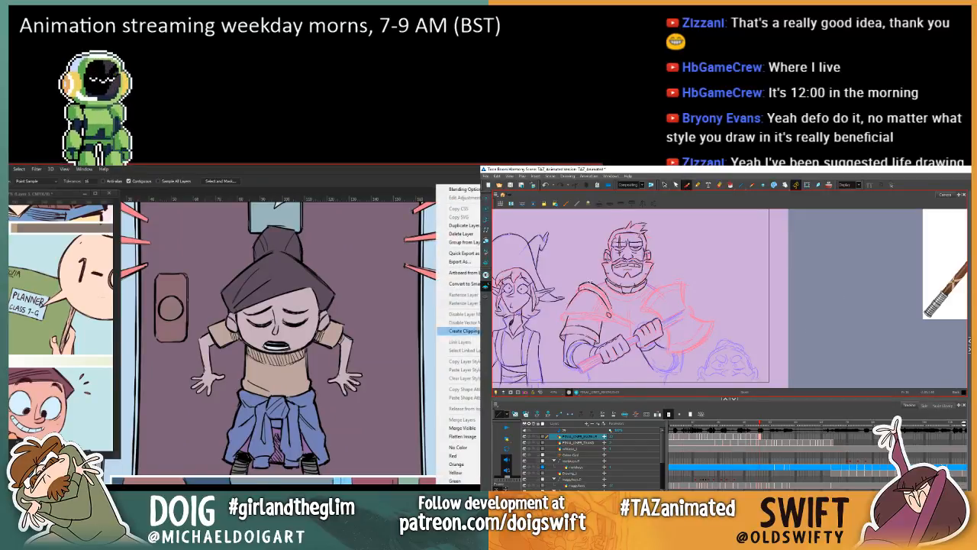
key("comma")
left_click(466, 331)
key("period")
key("comma")
key("period")
key("comma")
Step: Lasso the girl's forearm and hand nearest the door plate and fill their outlines with light blue
key("l")
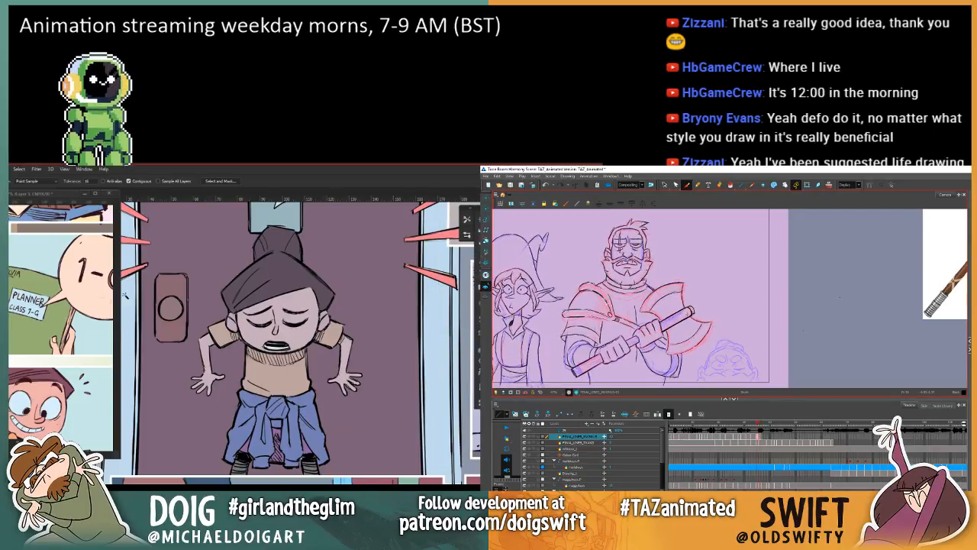
key("period")
mouse_move(208, 349)
left_mouse_down()
mouse_move(227, 364)
mouse_move(229, 402)
mouse_move(182, 399)
mouse_move(197, 340)
left_mouse_up()
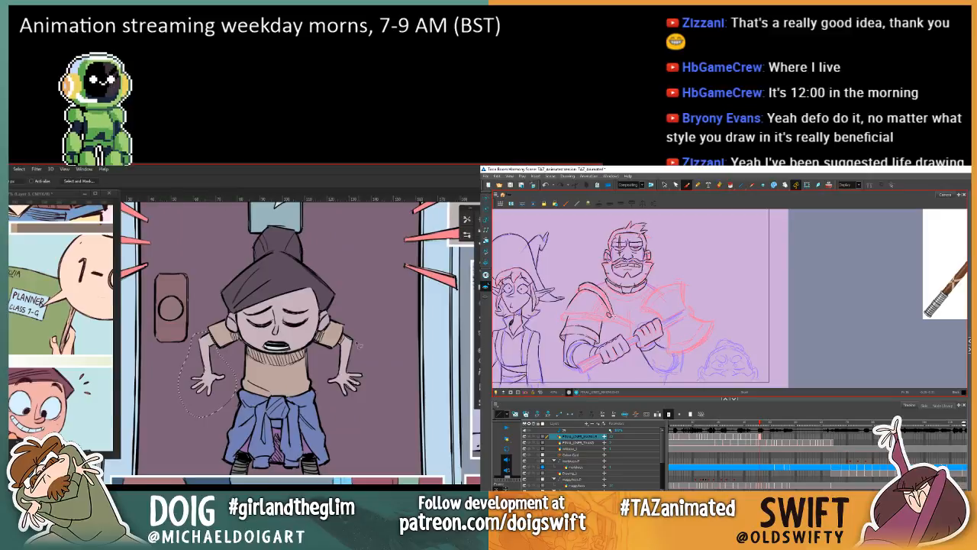
key("comma")
key("period")
key("comma")
key("comma")
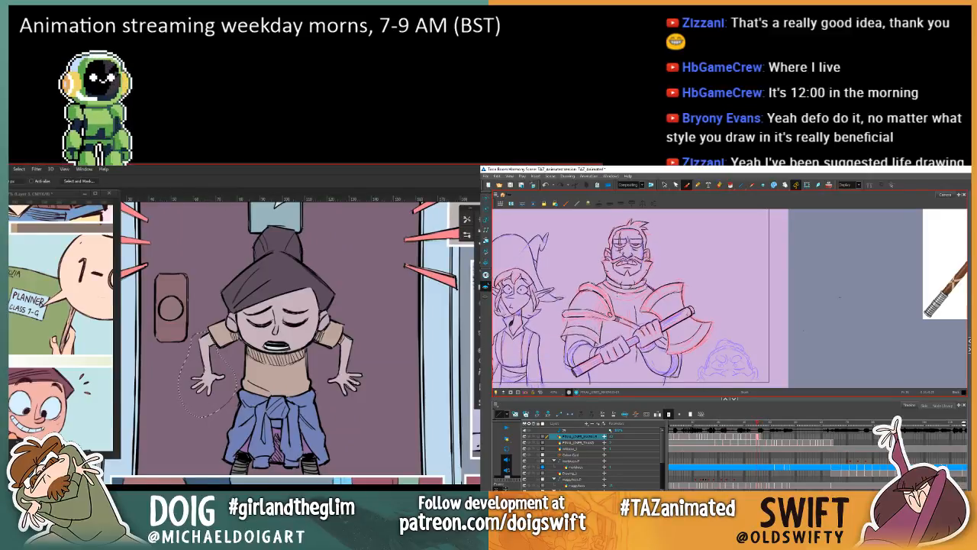
key("period")
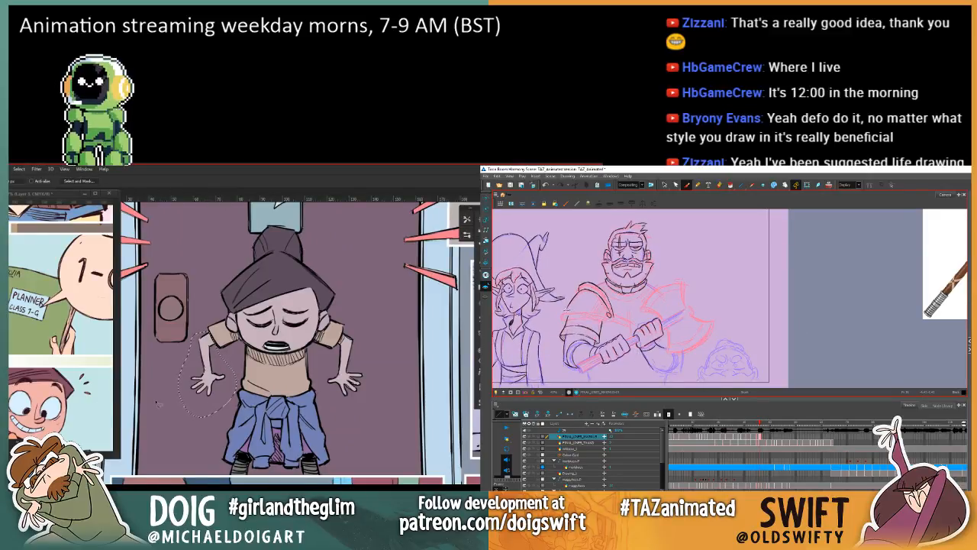
key("g")
left_click(215, 375)
Step: Compare the warrior's shoulder armour between the current and the adjacent frame in Harmony
key("comma")
key("period")
key("comma")
key("period")
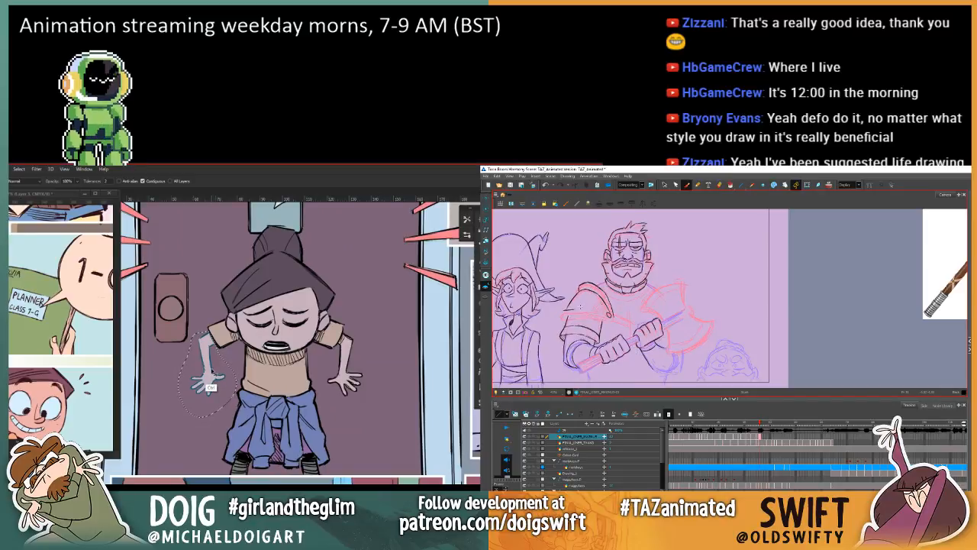
key("comma")
key("period")
key("comma")
key("period")
Step: Deselect the arm, sample a skin tone from the reference panel's smiling face and recolour the arm's blue outlines with it
key("ctrl+d")
key("i")
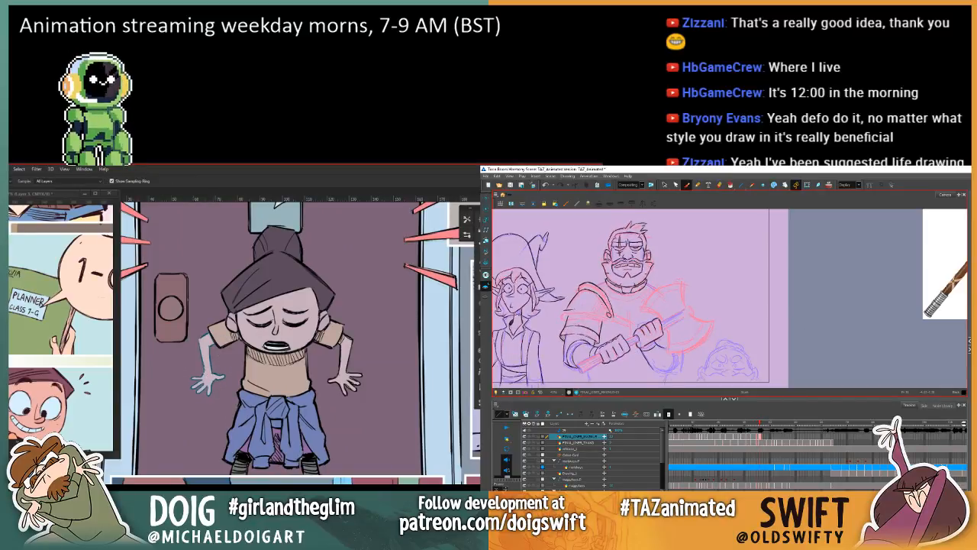
key("comma")
key("period")
left_click(78, 414)
key("g")
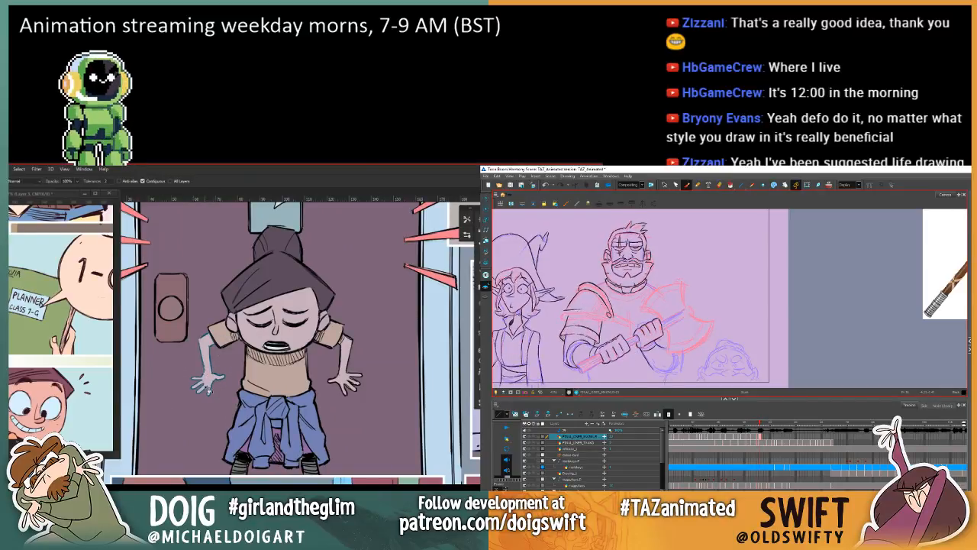
left_click(209, 388)
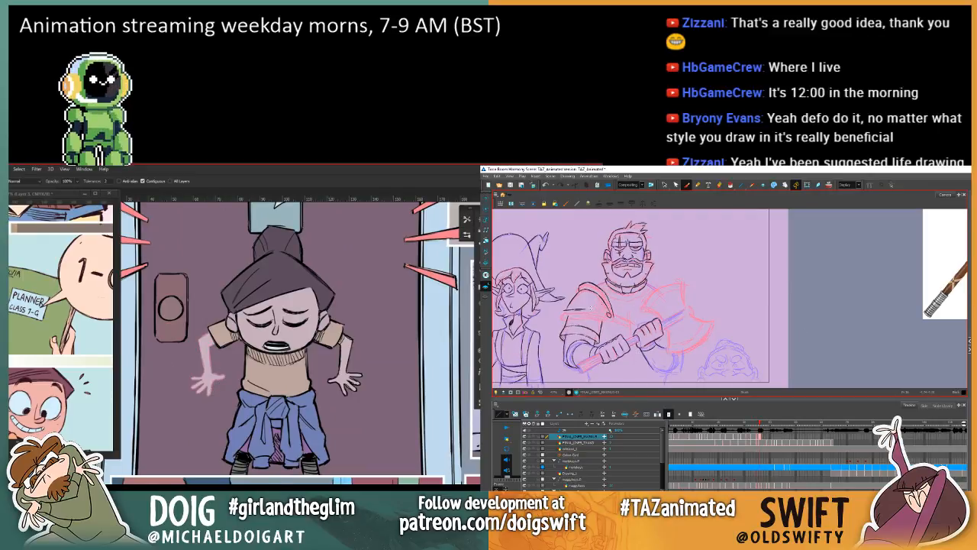
key("comma")
key("period")
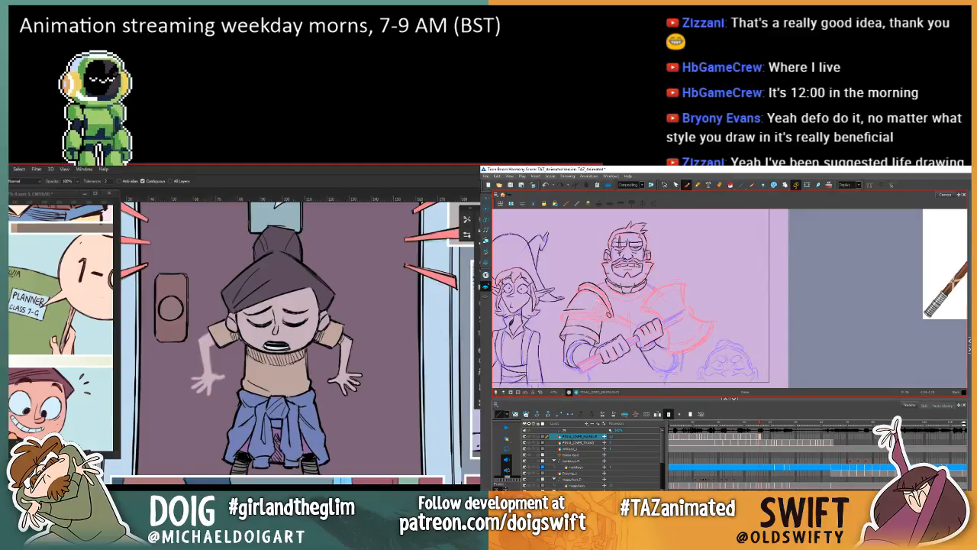
key("comma")
key("period")
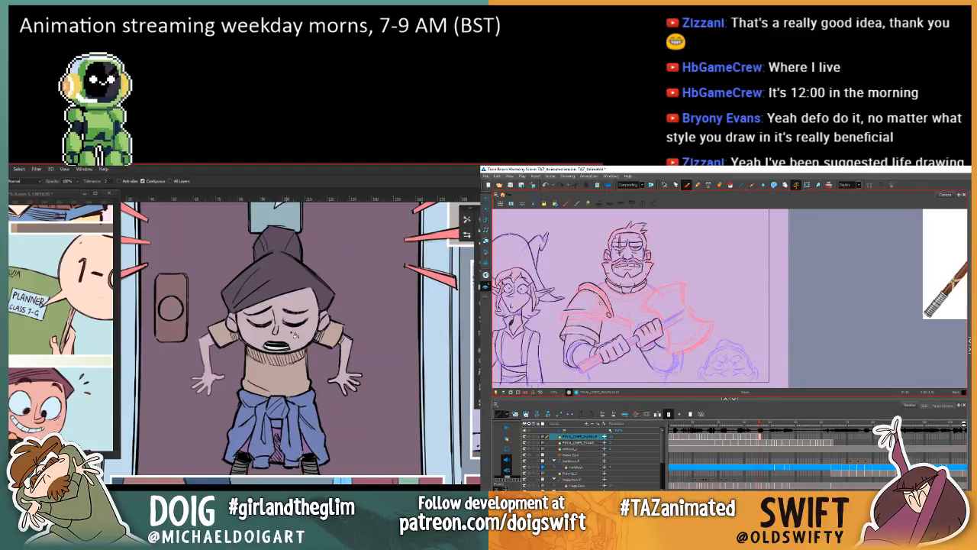
Step: Recolour the outlines of the girl's other forearm and hand to match, and draw the warrior's shoulder plate with the Brush in Harmony
key("l")
mouse_move(333, 370)
left_mouse_down()
mouse_move(324, 397)
mouse_move(347, 411)
mouse_move(367, 327)
mouse_move(353, 350)
left_mouse_up()
key("g")
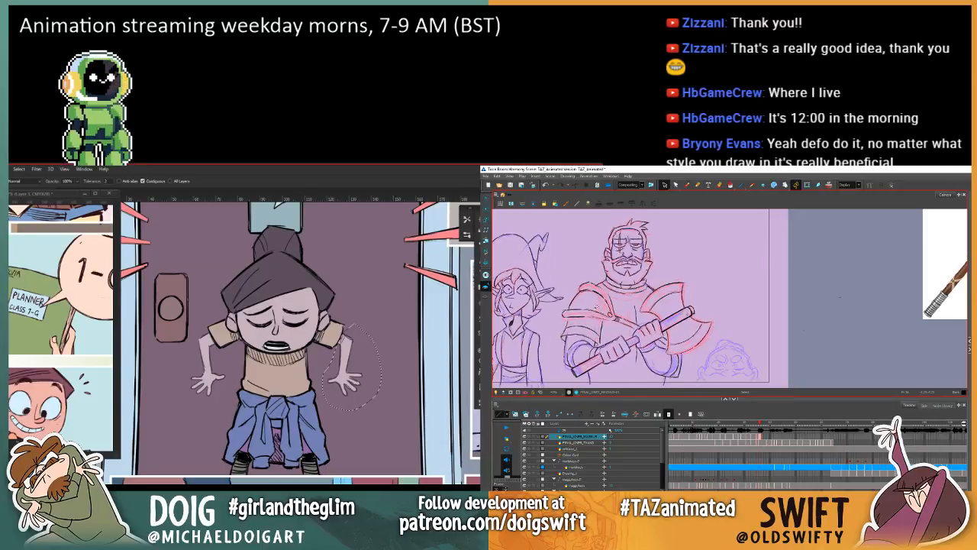
left_click(687, 185)
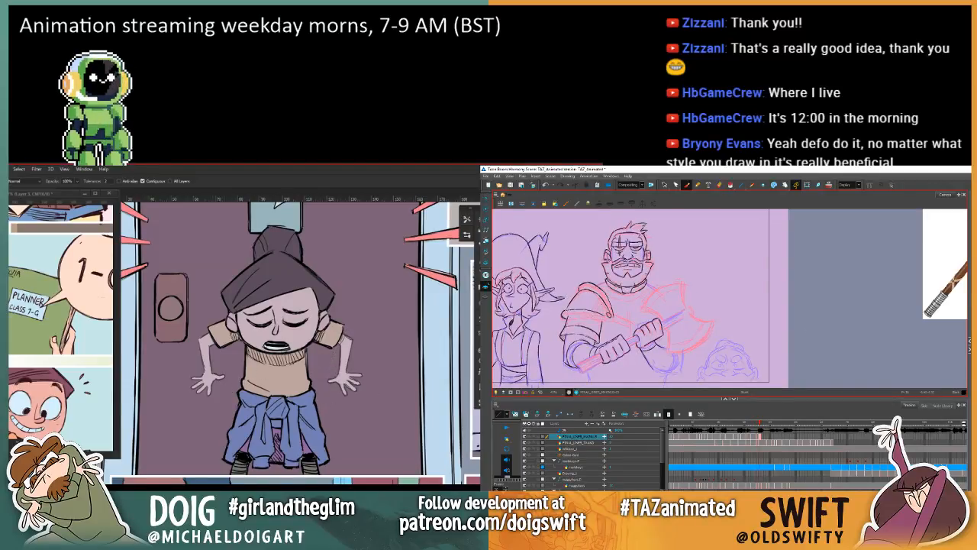
Step: Lasso the girl's shirt with both sleeves and fill its outlines with orange-brown
key("l")
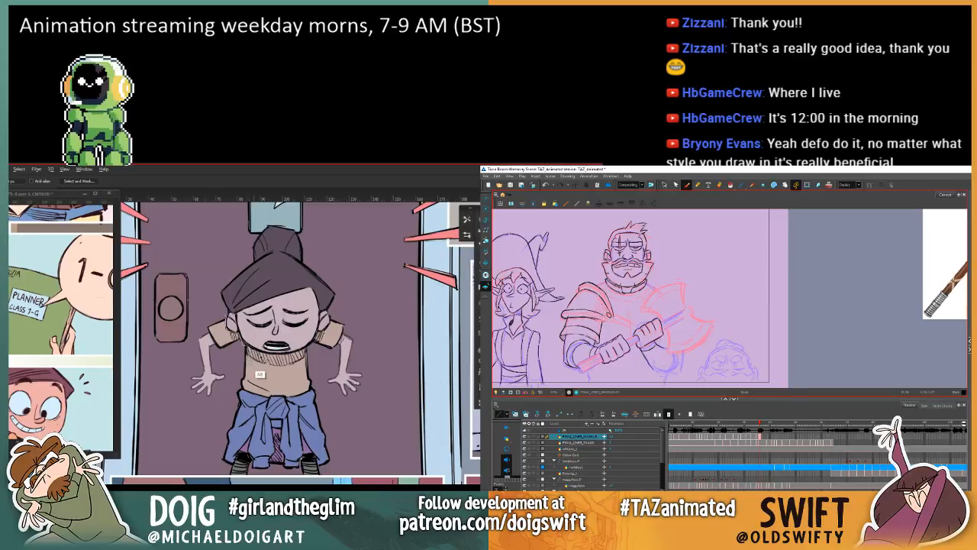
key(".")
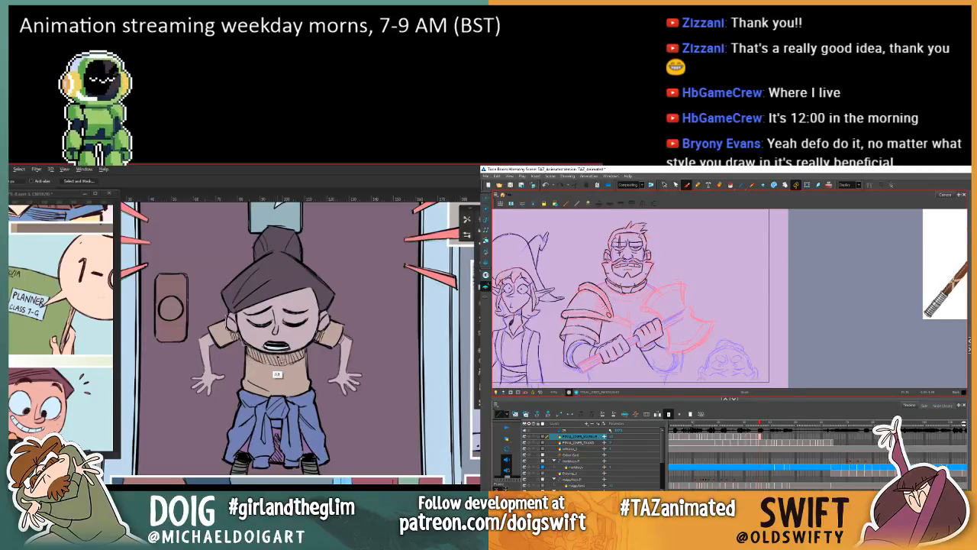
key(".")
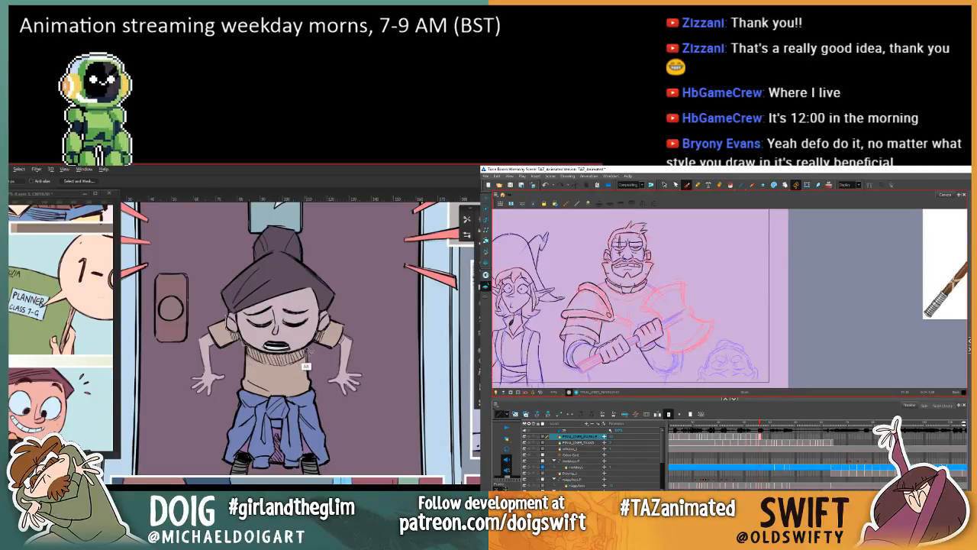
key(".")
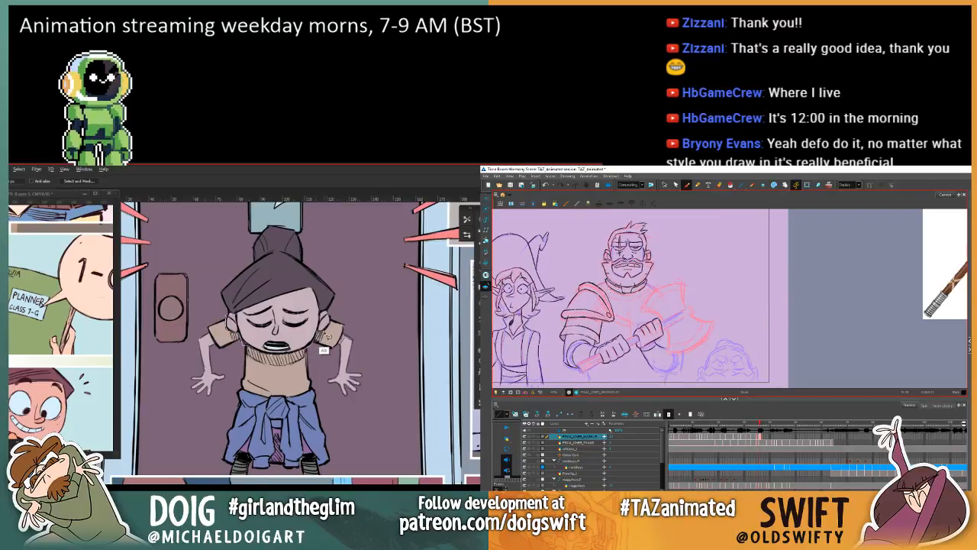
mouse_move(333, 334)
left_mouse_down()
mouse_move(356, 314)
mouse_move(350, 349)
mouse_move(313, 404)
mouse_move(248, 407)
mouse_move(215, 371)
mouse_move(203, 336)
mouse_move(241, 301)
left_mouse_up()
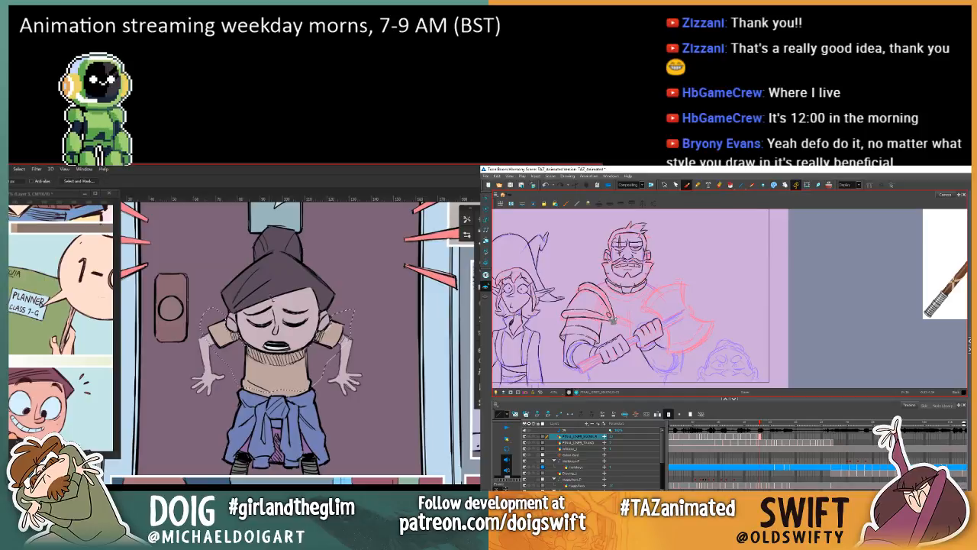
key("g")
left_click(294, 381)
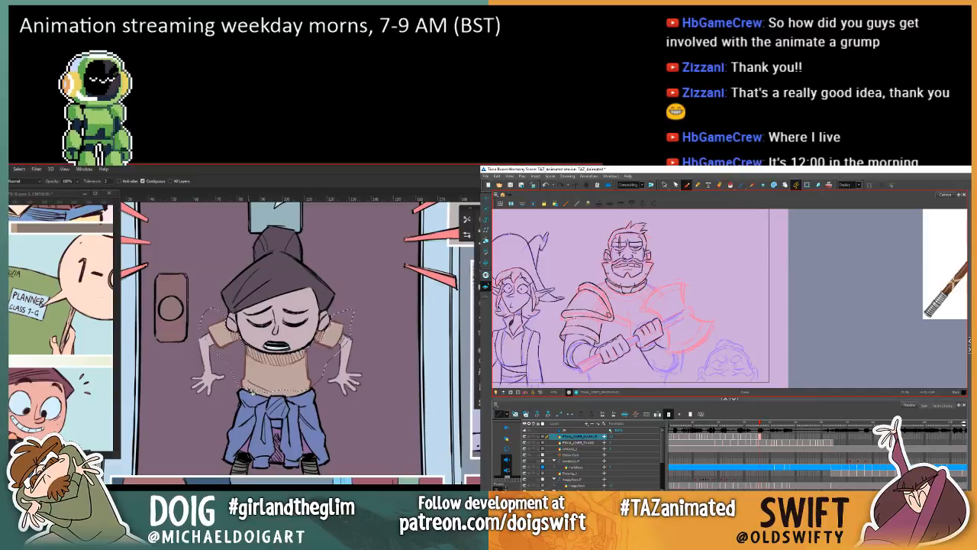
Step: Deselect the shirt, lasso the girl's hair and bun, and fill the hair outlines with dark purple
left_click_drag(146, 350, 182, 372)
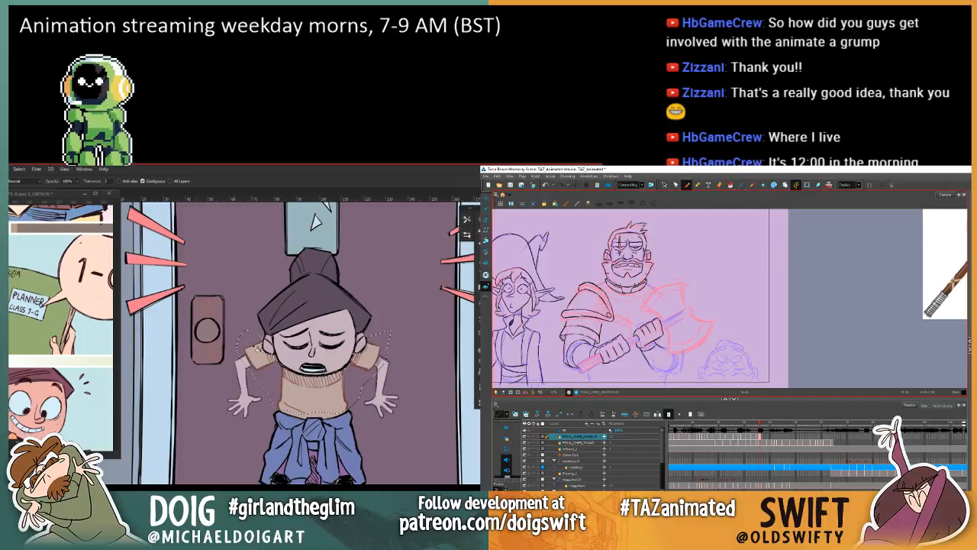
key("comma")
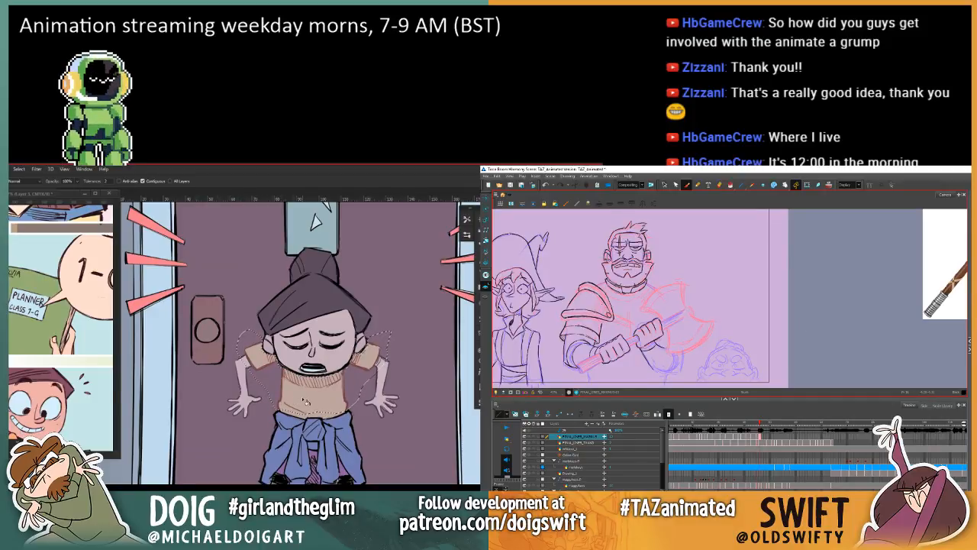
left_click_drag(268, 342, 252, 361)
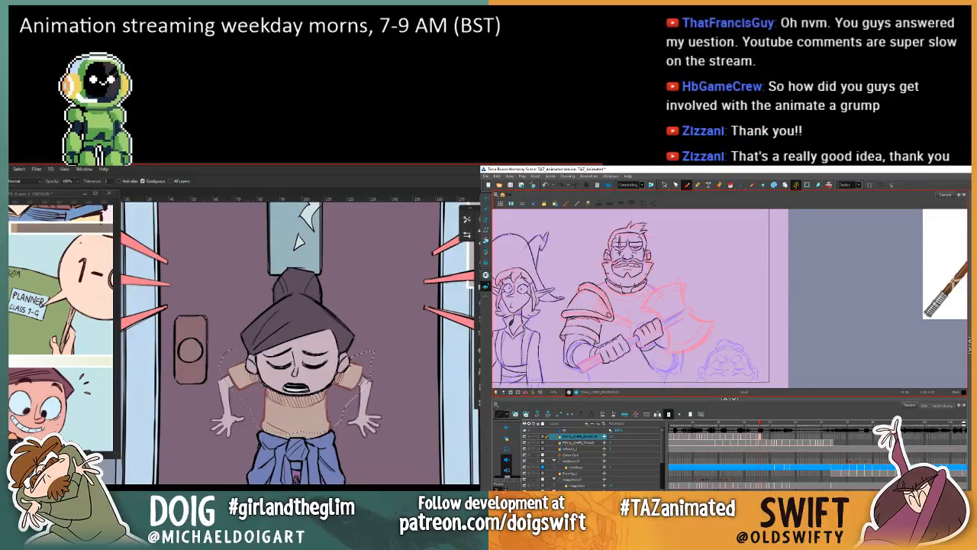
key("l")
key("ctrl+d")
left_click_drag(269, 363, 260, 382)
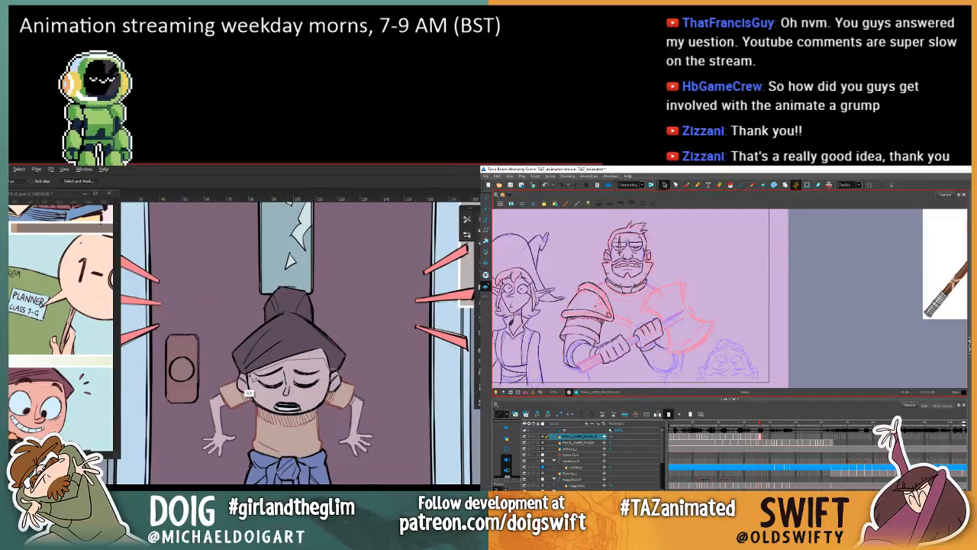
mouse_move(239, 391)
left_mouse_down()
mouse_move(219, 343)
mouse_move(226, 328)
mouse_move(278, 283)
mouse_move(307, 289)
mouse_move(355, 338)
mouse_move(363, 354)
mouse_move(333, 374)
left_mouse_up()
key("g")
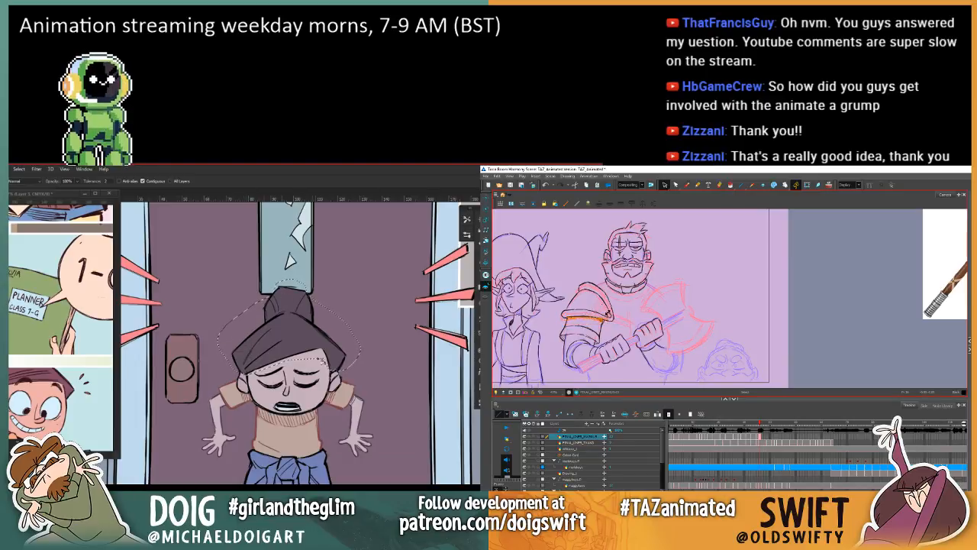
left_click(281, 290)
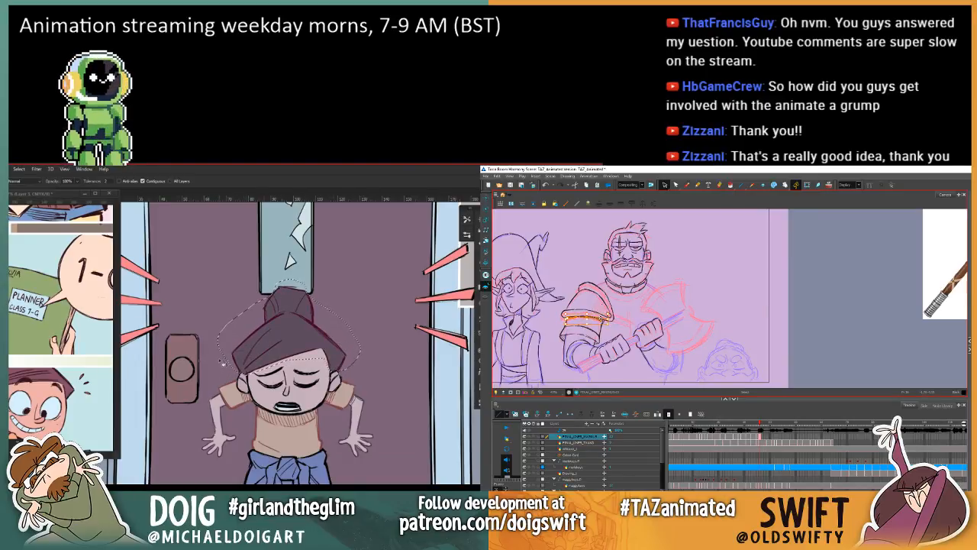
Step: Deselect the hair, lasso the blue garment tied around the girl's waist and fill its outlines with blue
key("ctrl+d")
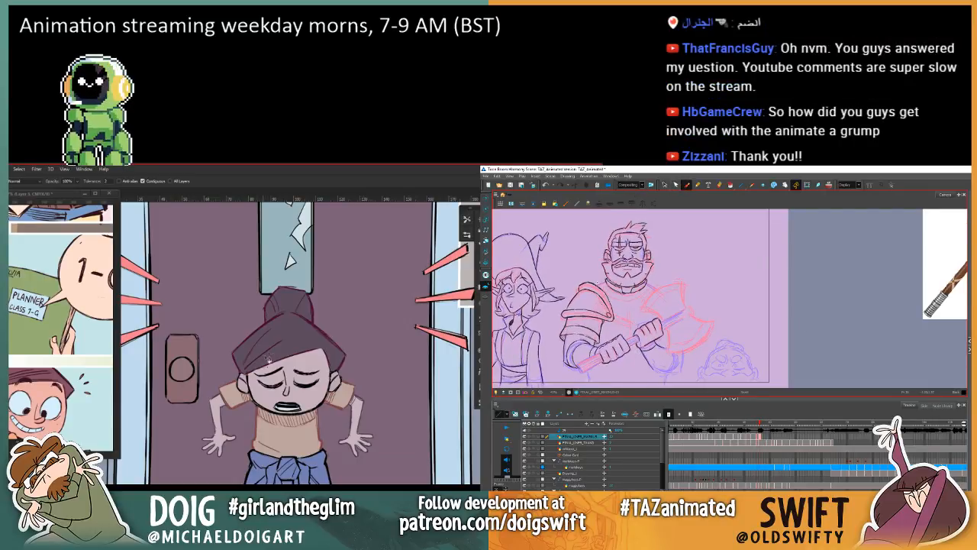
left_click_drag(273, 376, 258, 318)
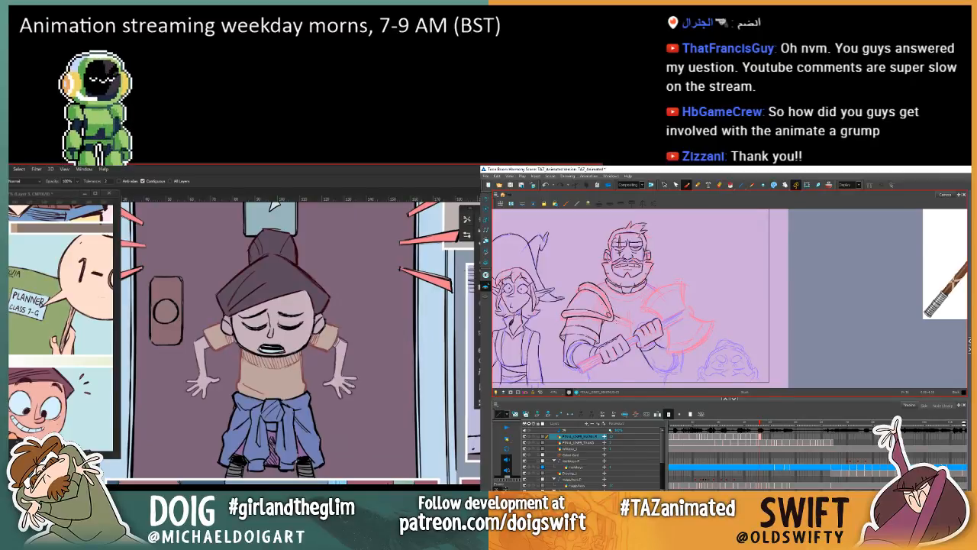
key("l")
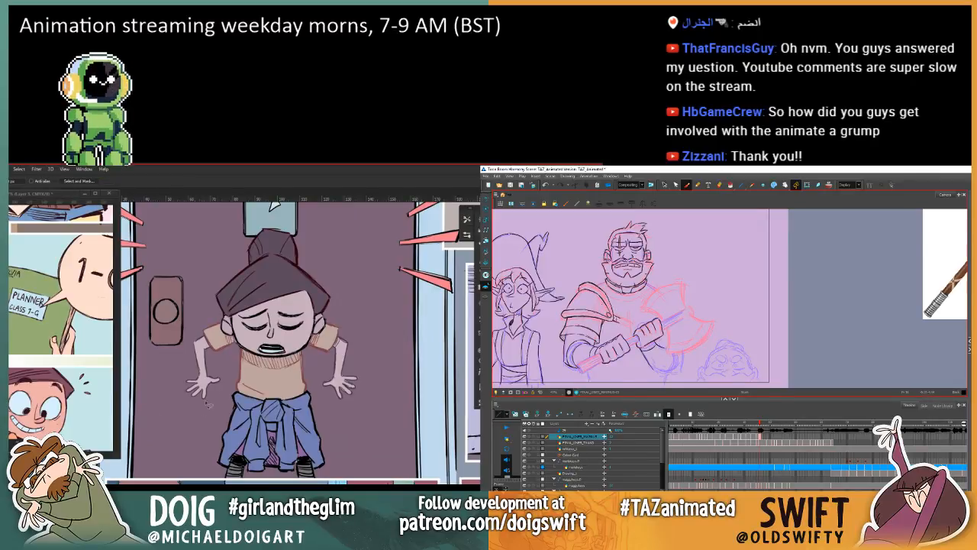
mouse_move(243, 394)
left_mouse_down()
mouse_move(221, 425)
mouse_move(213, 479)
mouse_move(241, 472)
mouse_move(232, 474)
mouse_move(244, 450)
mouse_move(244, 478)
mouse_move(275, 467)
mouse_move(297, 473)
mouse_move(304, 458)
mouse_move(308, 475)
mouse_move(337, 465)
mouse_move(310, 409)
mouse_move(247, 407)
mouse_move(236, 392)
left_mouse_up()
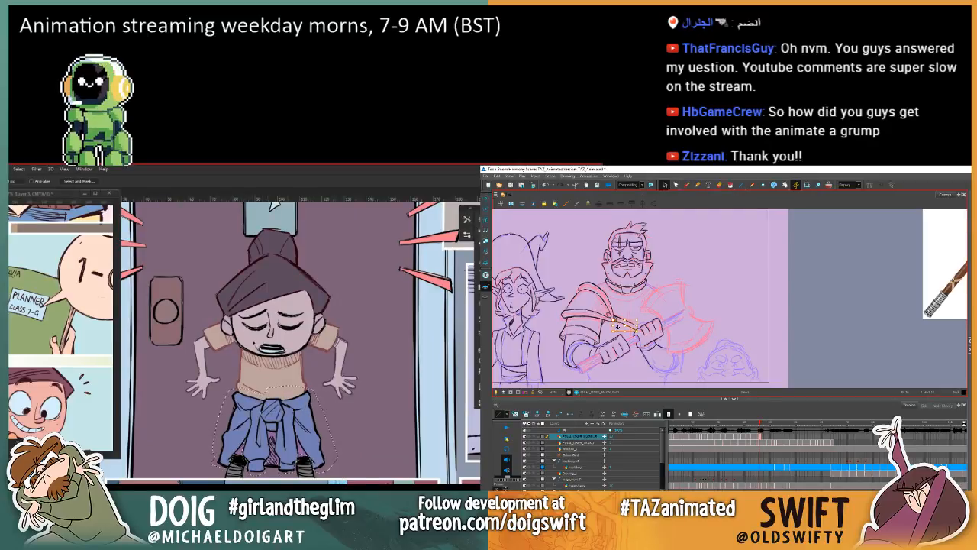
key("g")
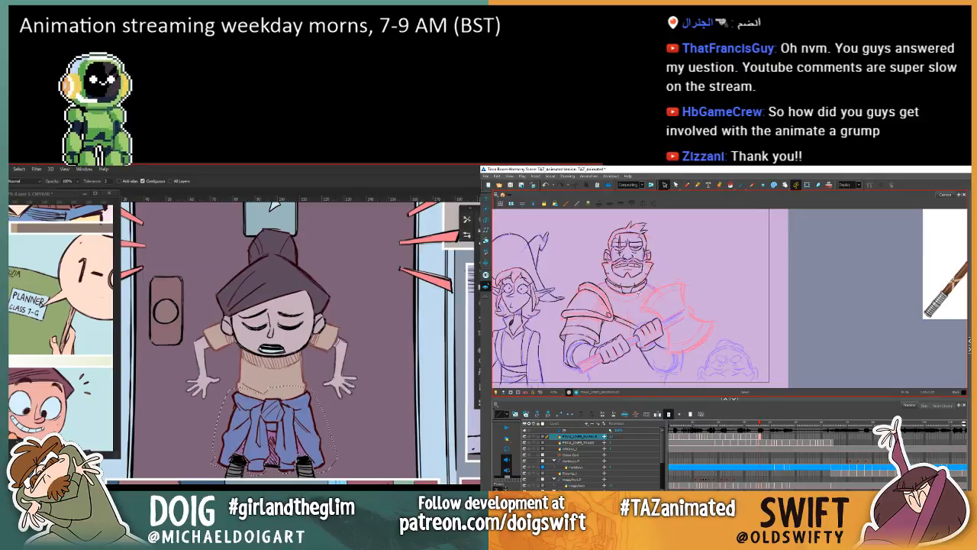
key("alt+BackSpace")
Step: Compare the warrior's drawing with the neighbouring frame in Harmony, with the Brush tool active
key("comma")
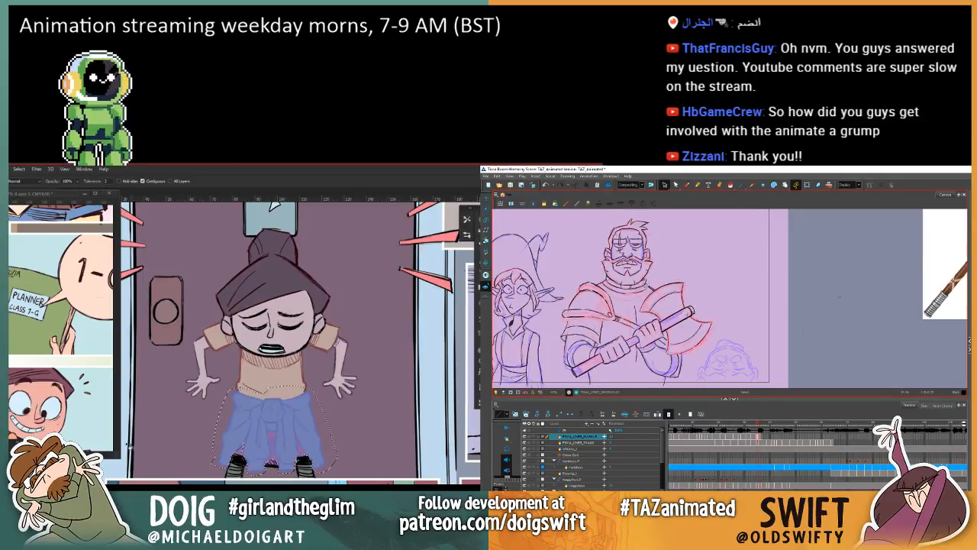
key("period")
left_click(687, 185)
key("comma")
key("period")
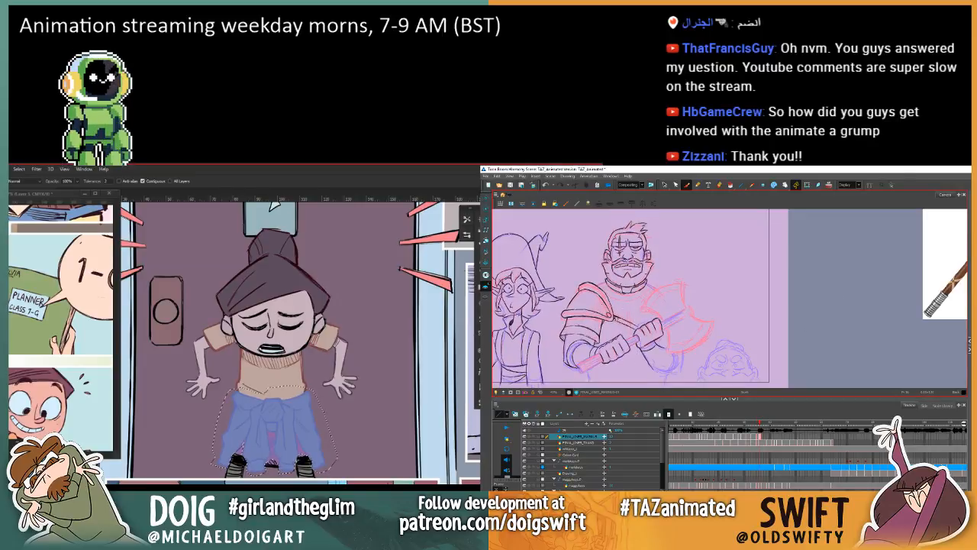
key("comma")
key("period")
key("comma")
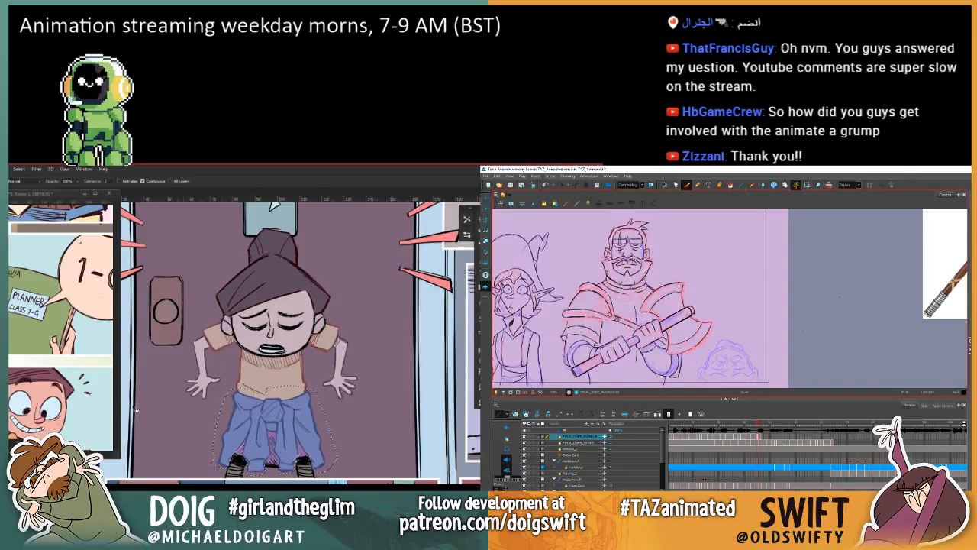
key("period")
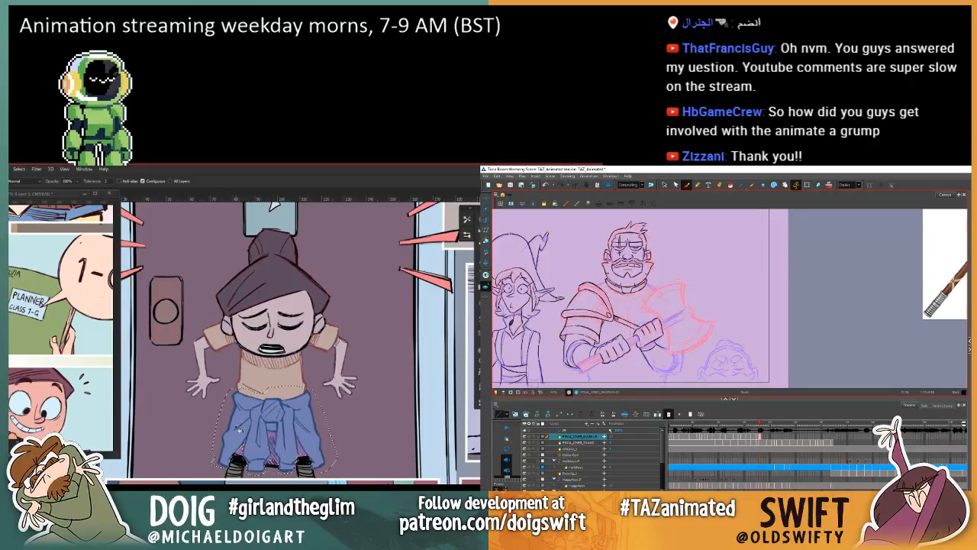
key("comma")
key("period")
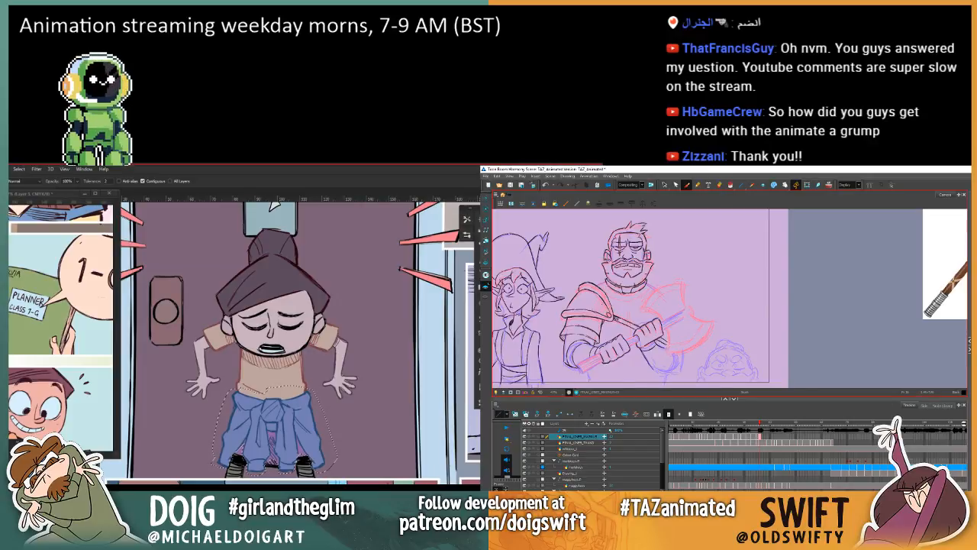
key("comma")
key("period")
key("comma")
key("period")
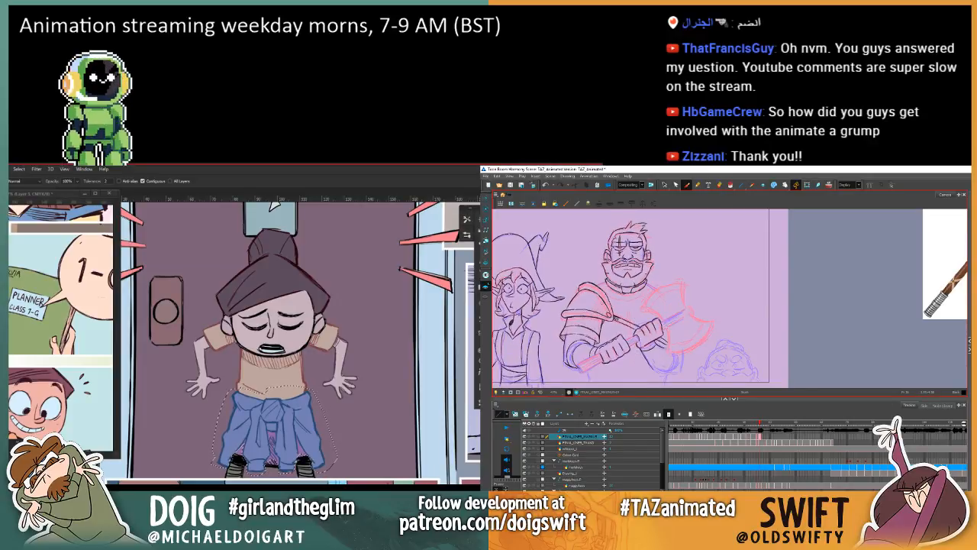
key("comma")
key("period")
key("comma")
key("period")
key("comma")
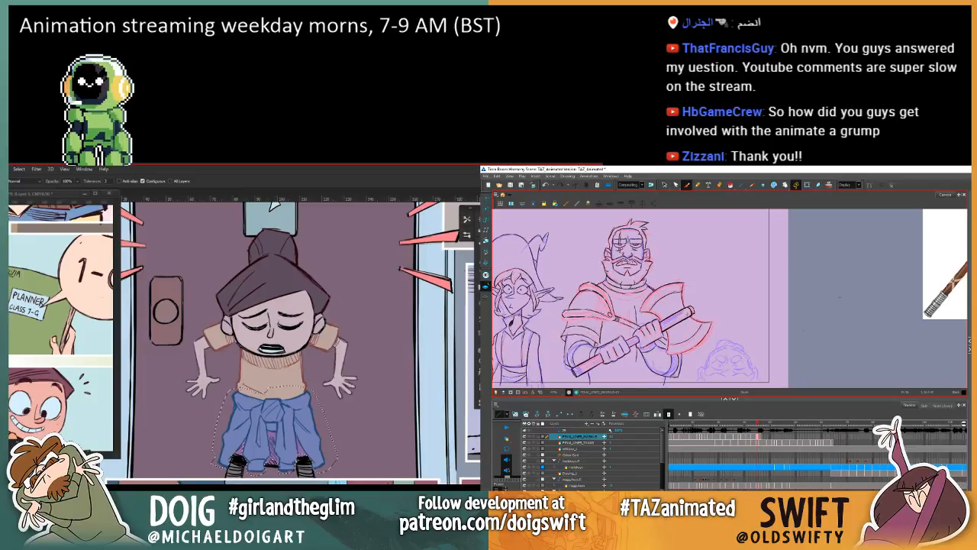
key("period")
key("comma")
key("period")
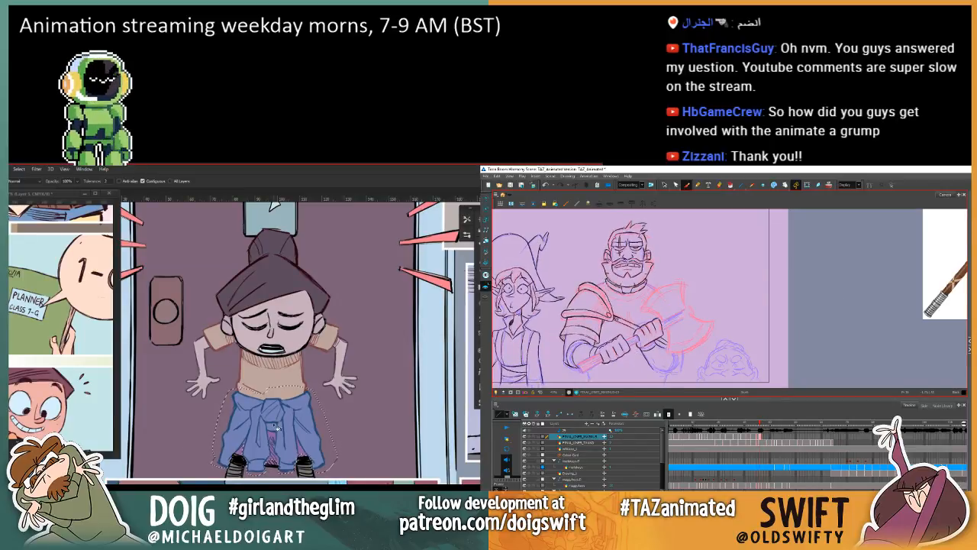
key("comma")
key("period")
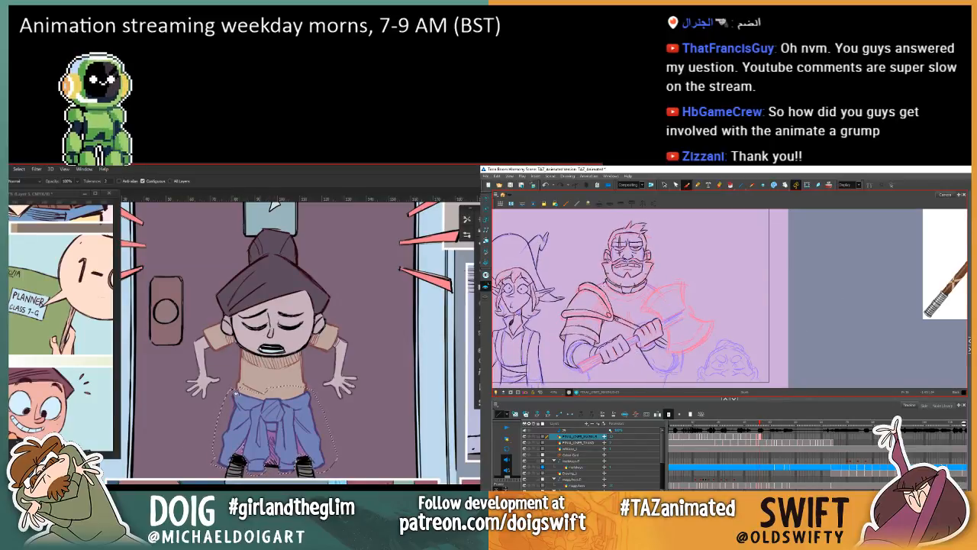
Step: Deselect the tied garment, lasso the hem of the girl's shorts beneath it and recolour the hem outlines
left_click_drag(262, 390, 273, 344)
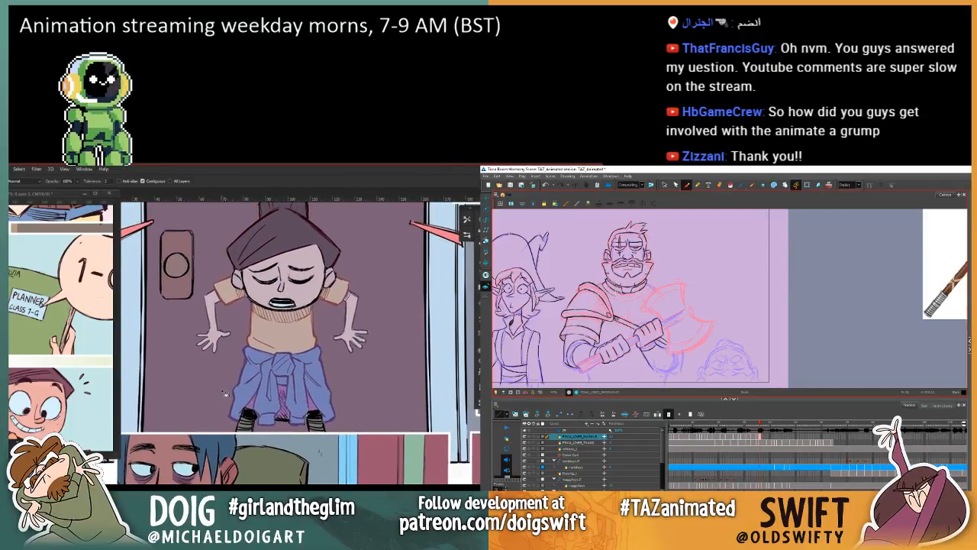
key("l")
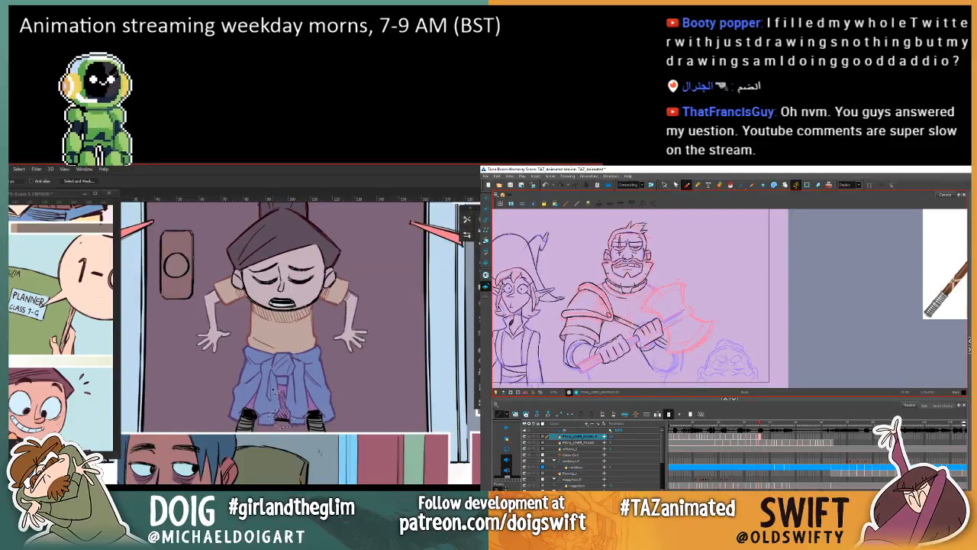
key("g")
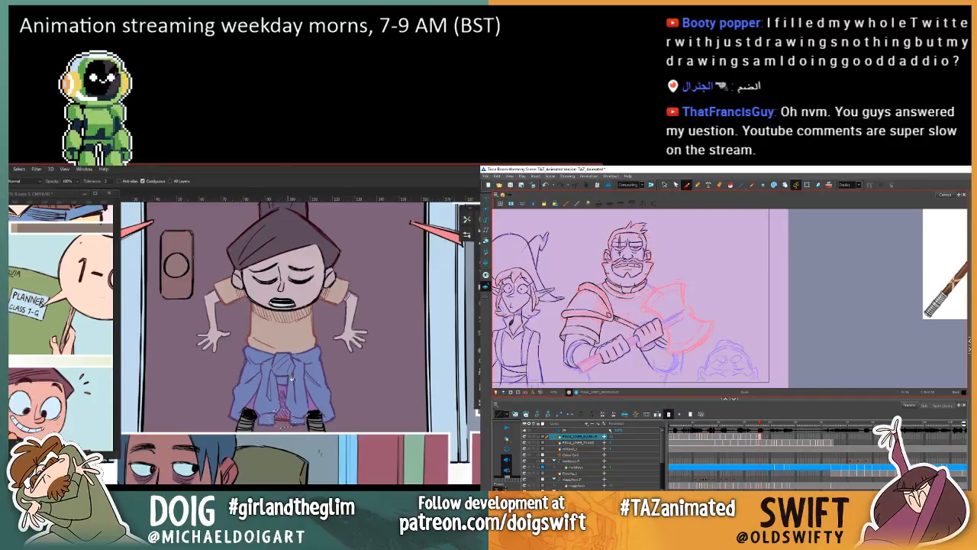
left_click_drag(312, 386, 273, 404)
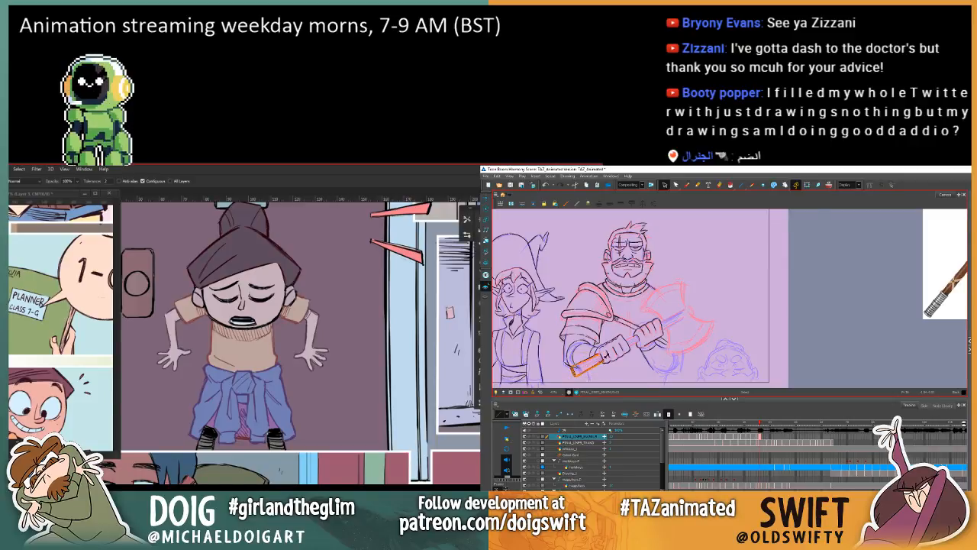
Step: Draw the axe handle between the warrior's hands with the Brush in Harmony, checking it against the neighbouring frame
key(".")
key(".")
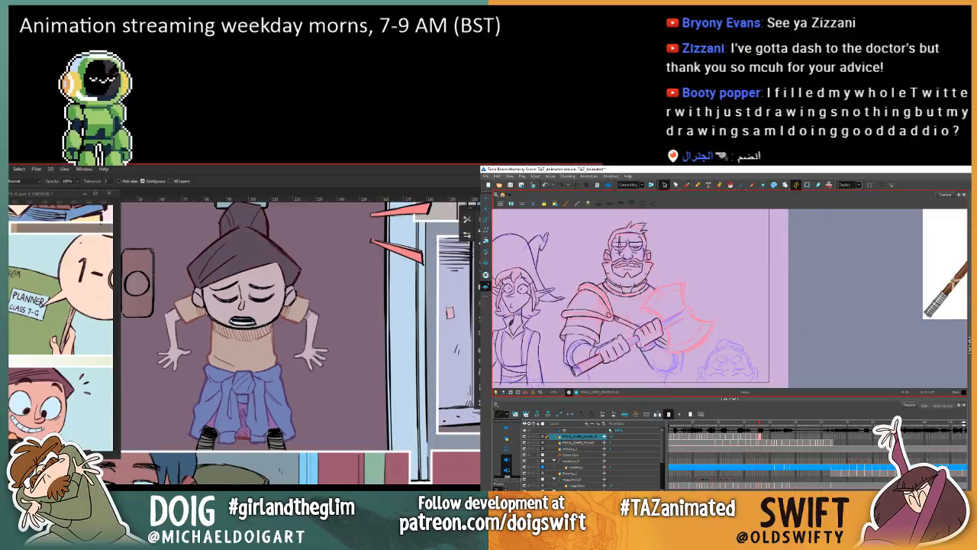
key(".")
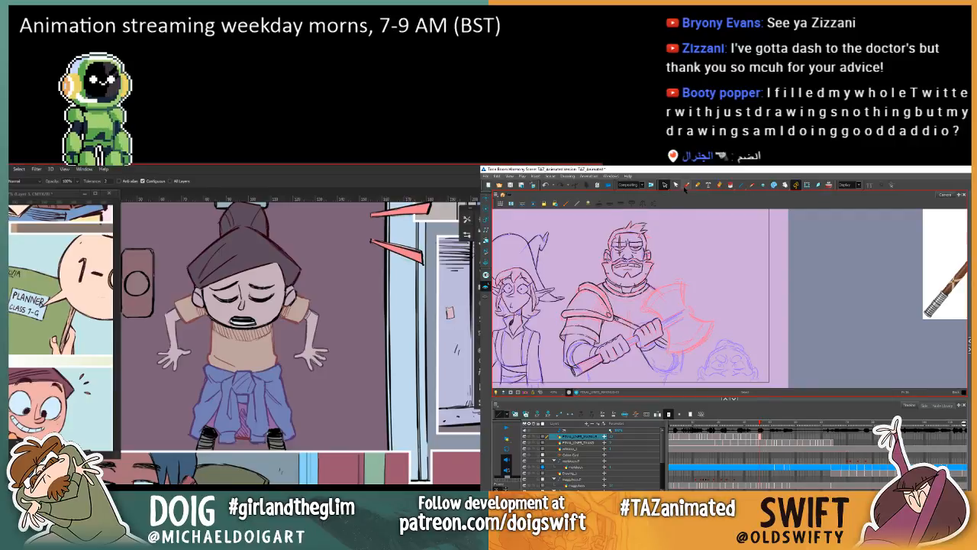
left_click(685, 186)
key(".")
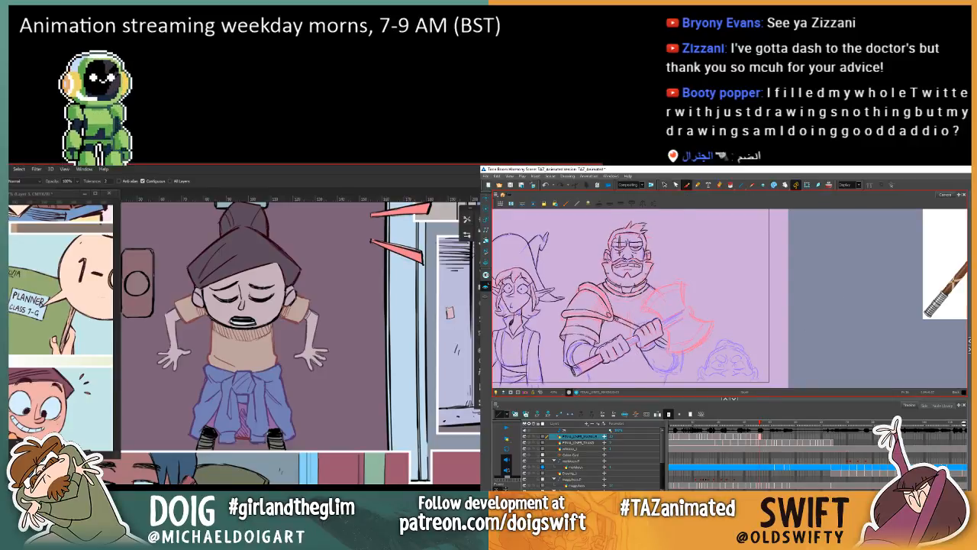
key(".")
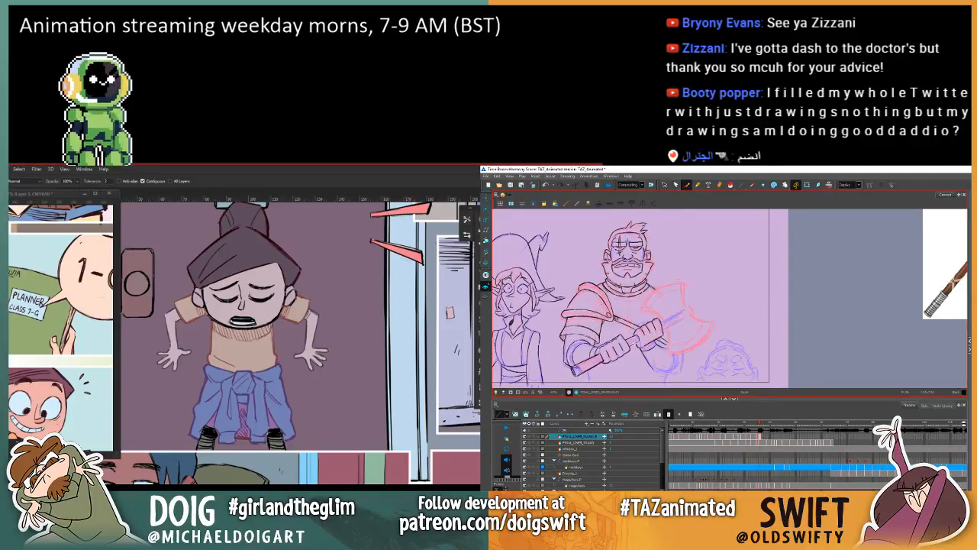
key(".")
Step: Select the axe head on the previous frame and copy it onto the warrior's current drawing
key(".")
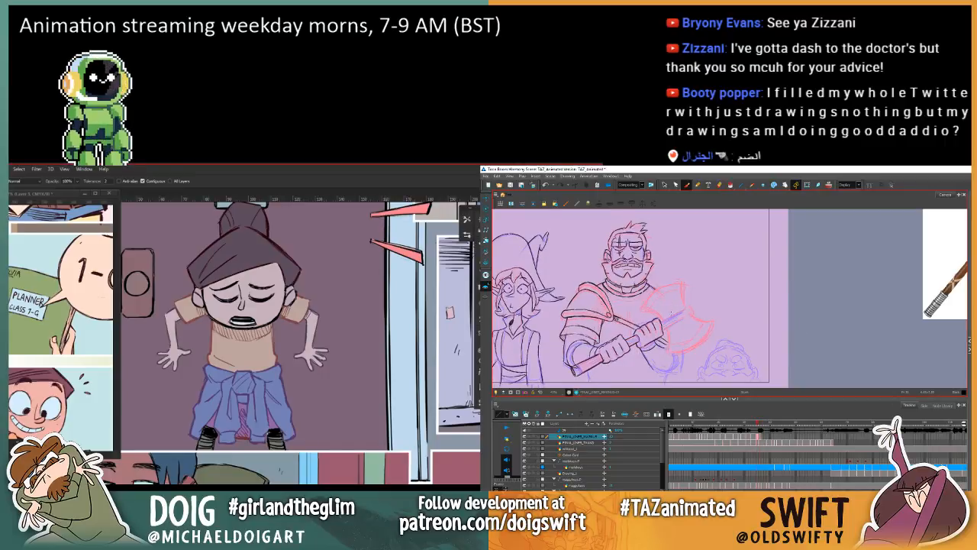
left_click(665, 184)
key(".")
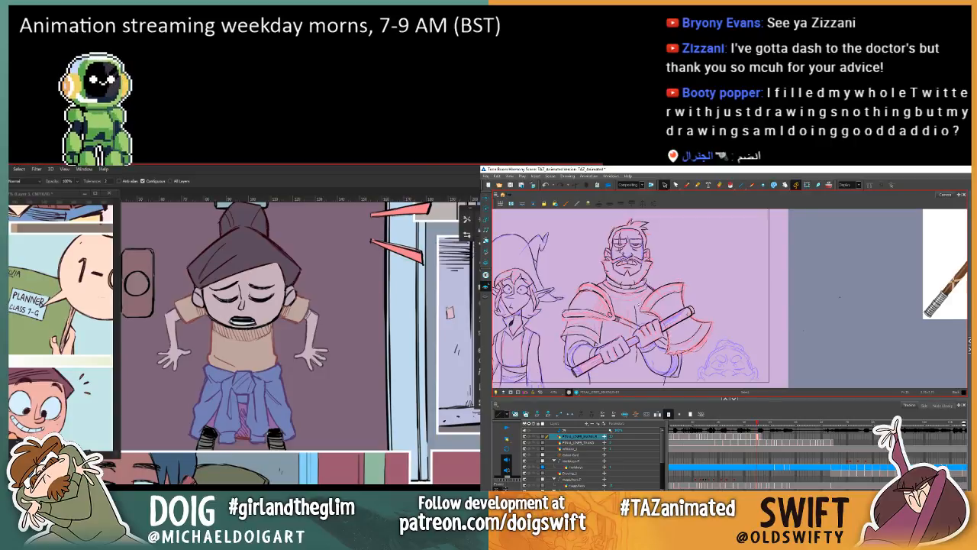
mouse_move(669, 273)
left_mouse_down()
mouse_move(731, 338)
mouse_move(725, 348)
left_mouse_up()
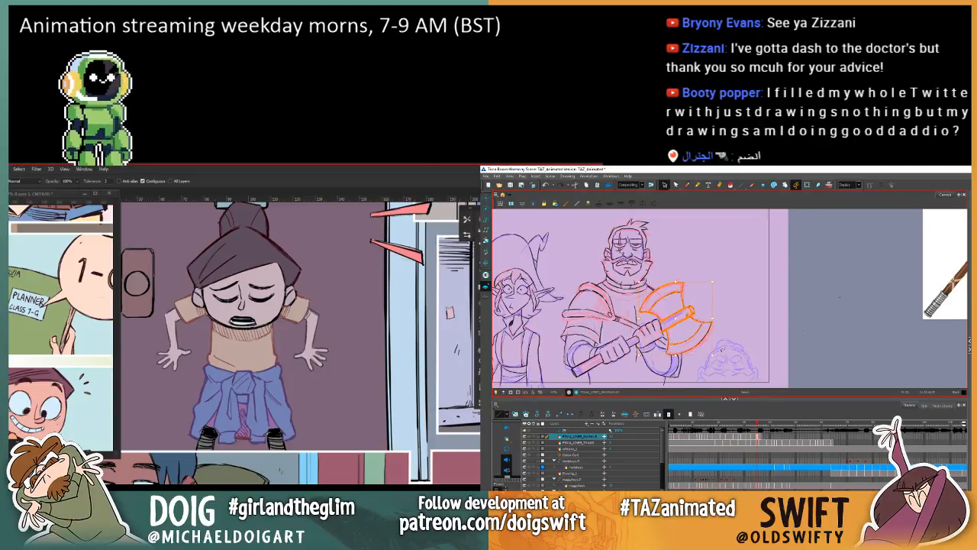
key(".")
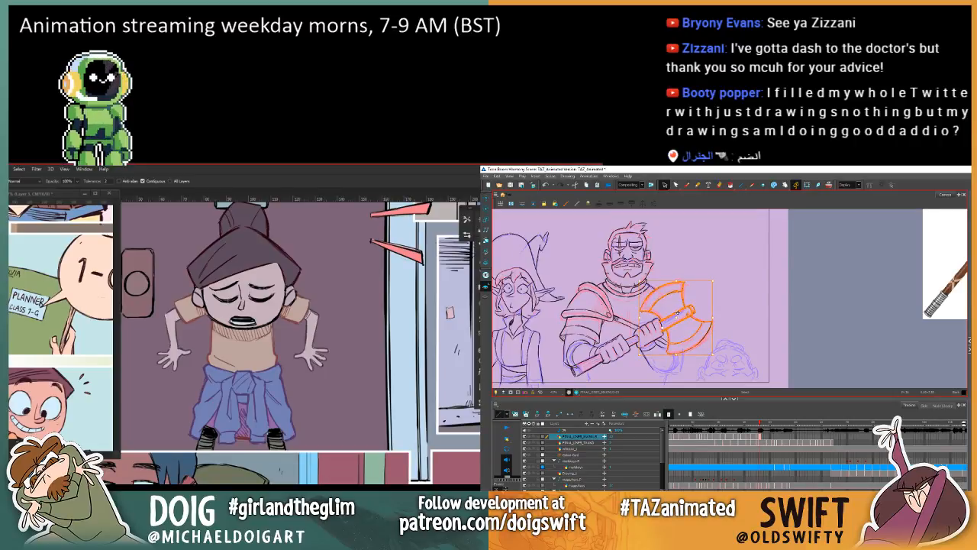
key(".")
key(".")
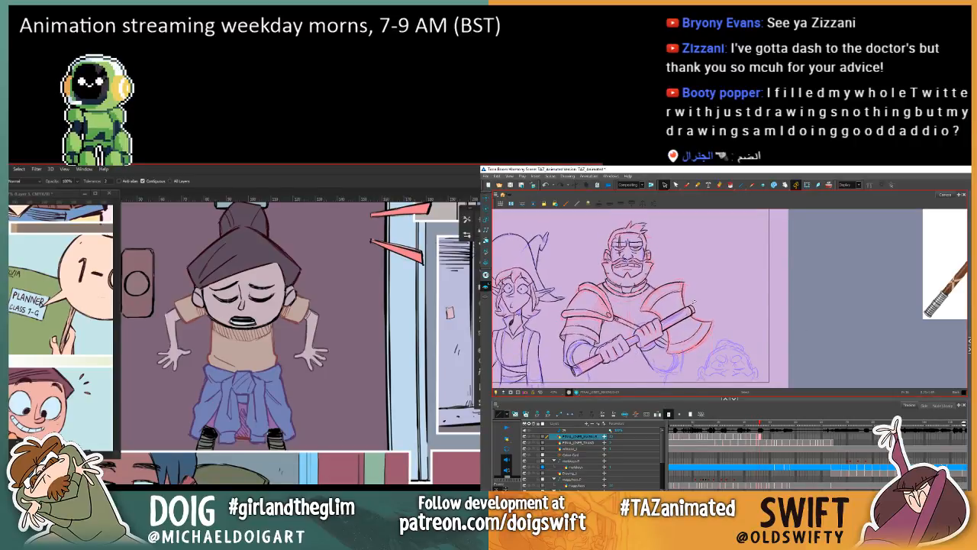
key(".")
Step: Switch to the Brush and compare the warrior's axe and far arm with the neighbouring frame
left_click(687, 186)
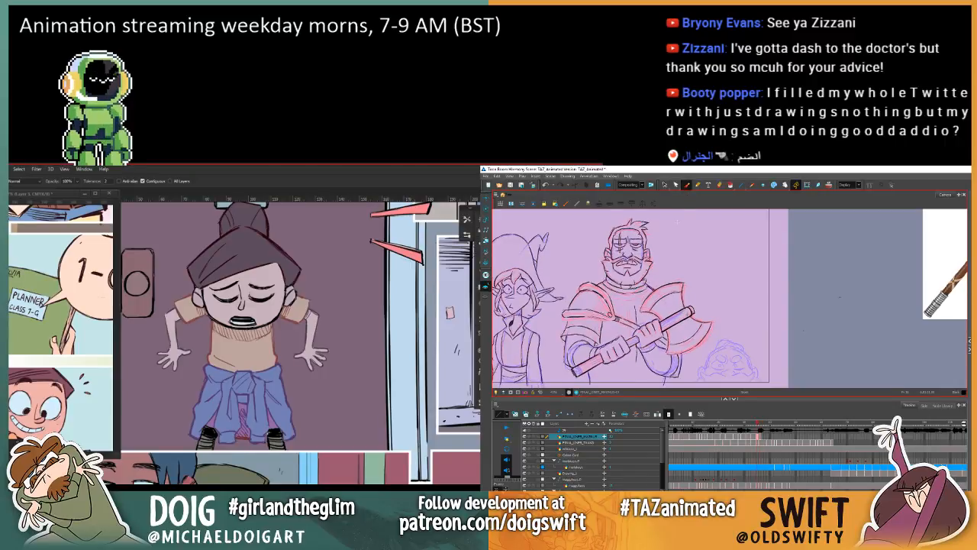
key(".")
key(".")
key(".")
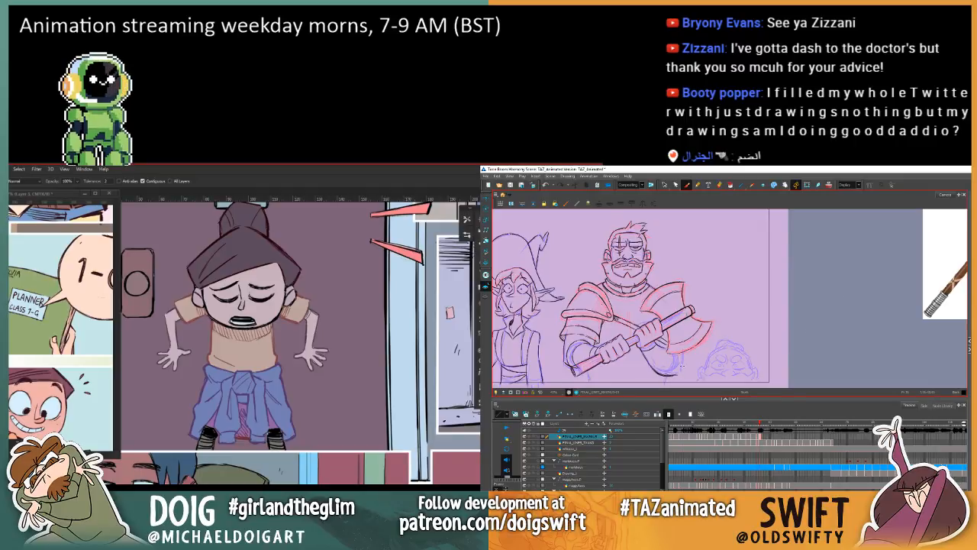
key(".")
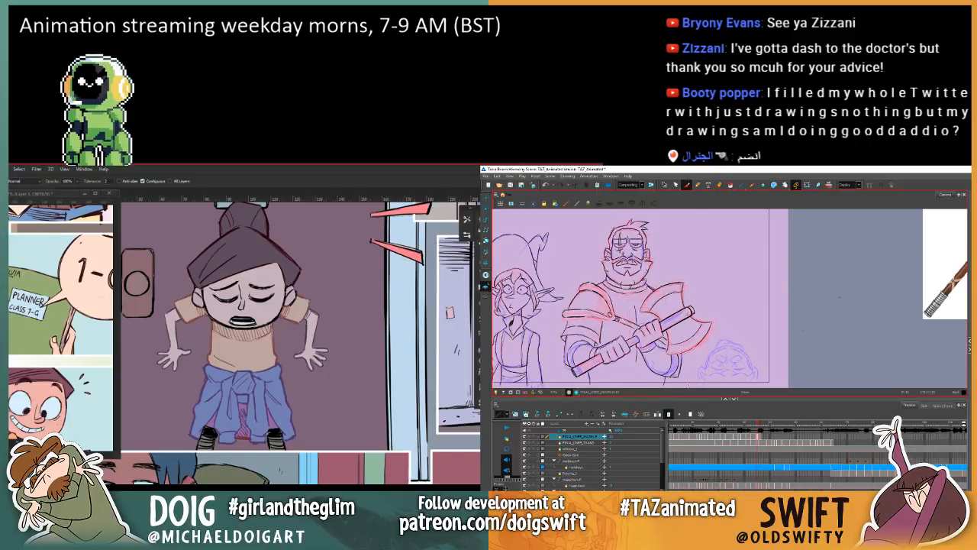
key(".")
key(".")
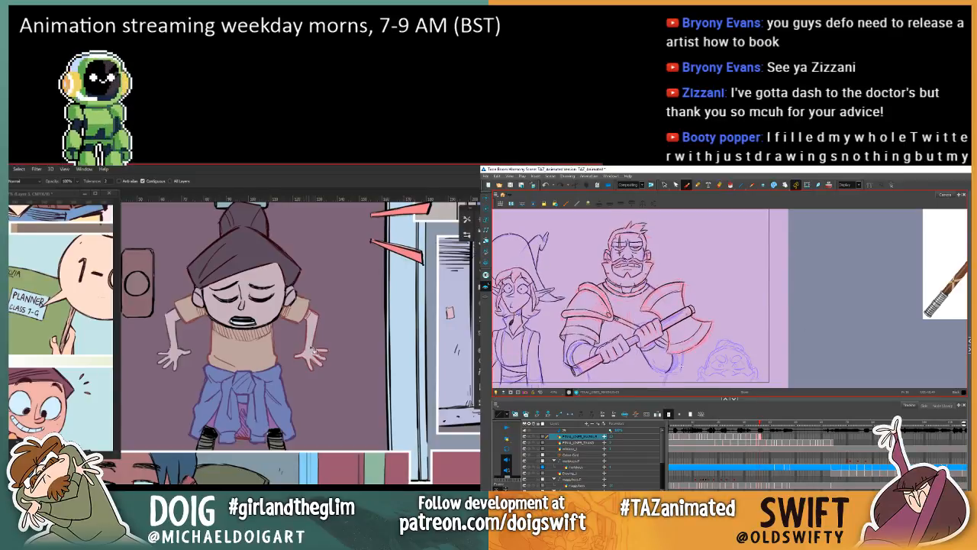
Step: Lasso the lower part of the girl's face and fill its outline with the reddish skin-line colour
left_click_drag(278, 305, 270, 340)
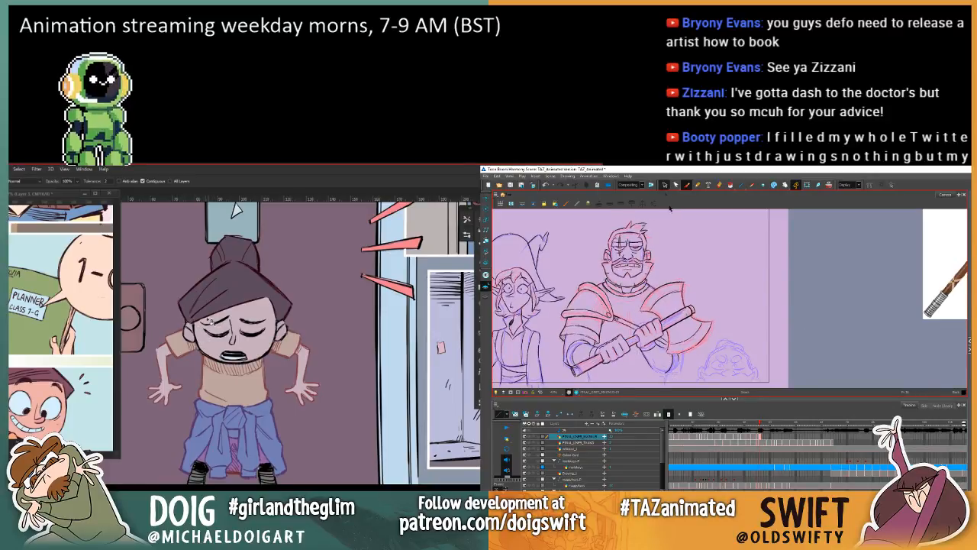
key("l")
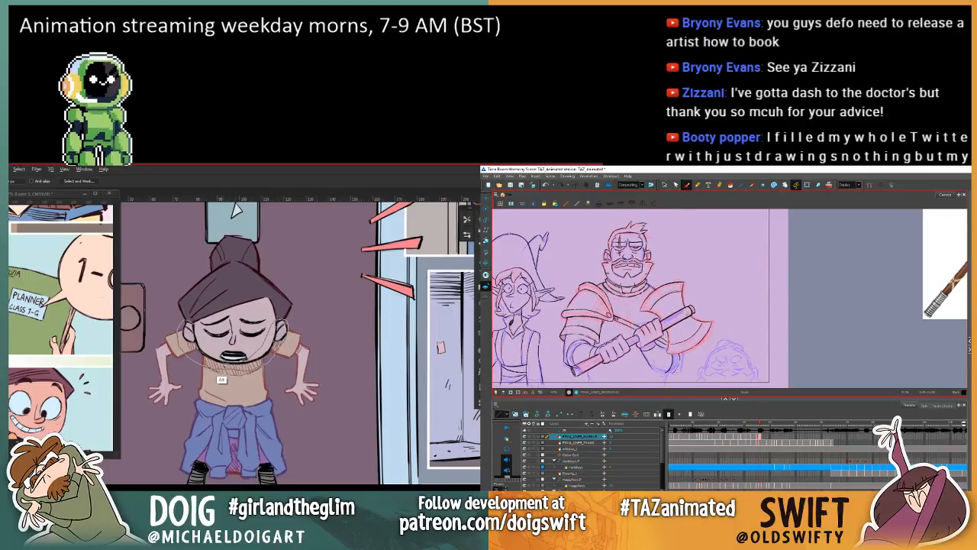
key("g")
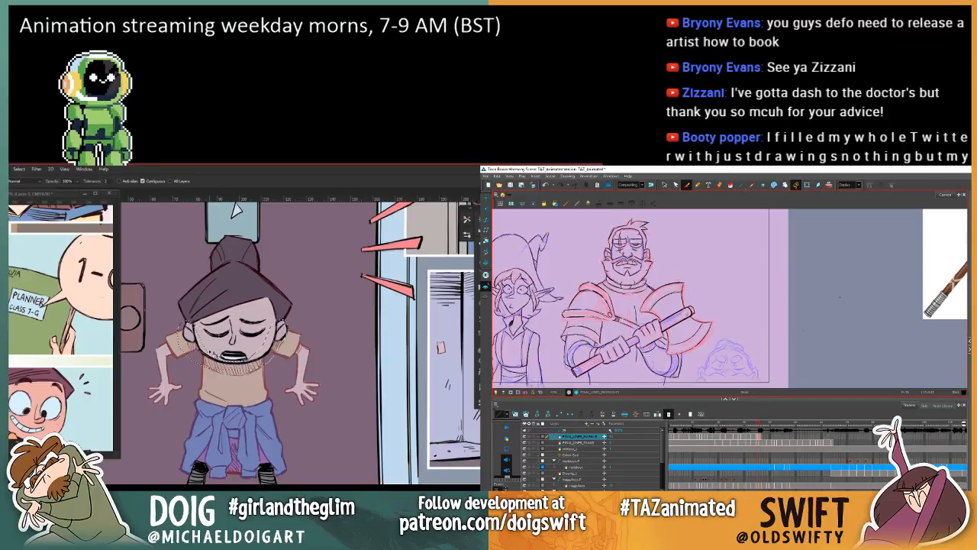
left_click(223, 362)
left_click_drag(228, 340, 222, 358)
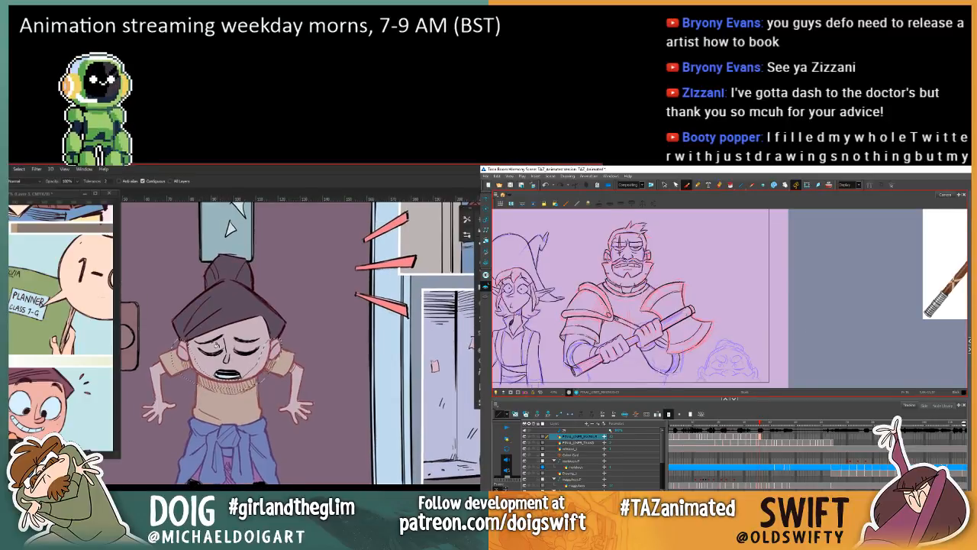
Step: Undo the last edit, compare the warrior's drawing with the neighbouring frame, and clear the selection around the girl's face
key("ctrl+z")
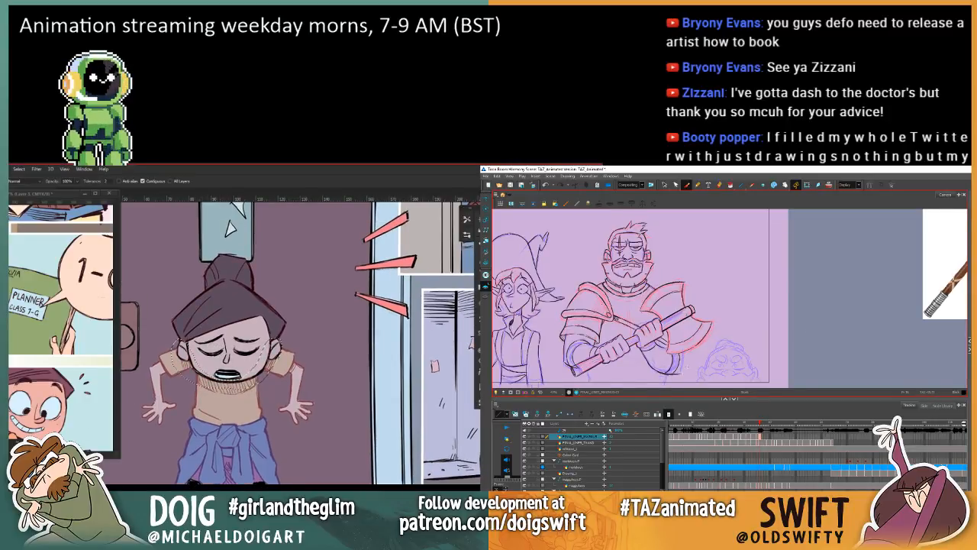
key("period")
key("period")
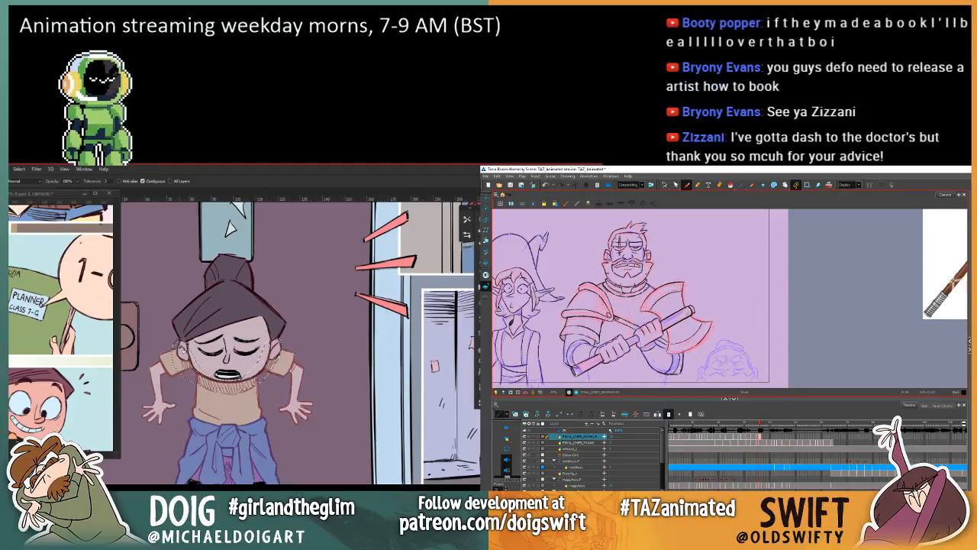
key("ctrl+d")
Step: Lasso the girl's nose, fill its line with the reddish skin-line colour, and clear the selection
key("l")
key("period")
key("period")
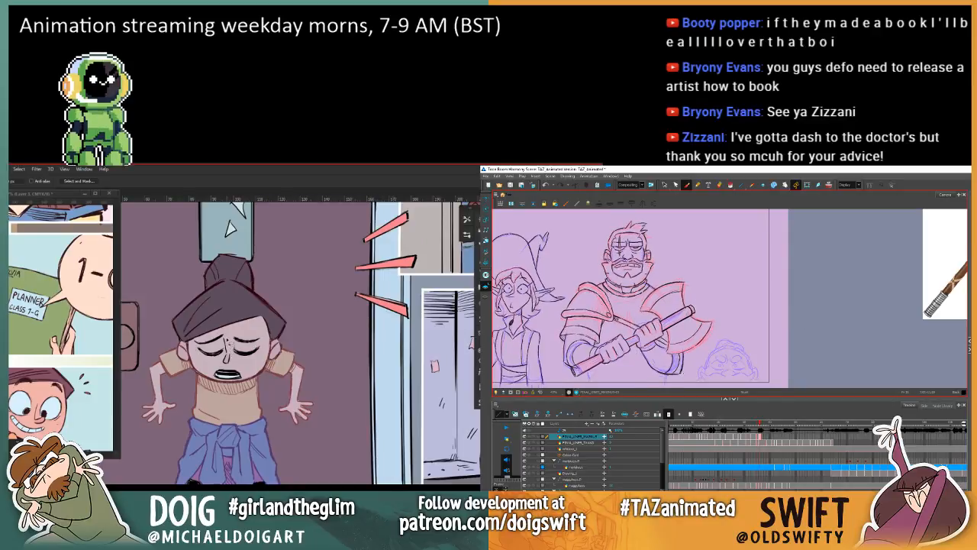
key("period")
key("period")
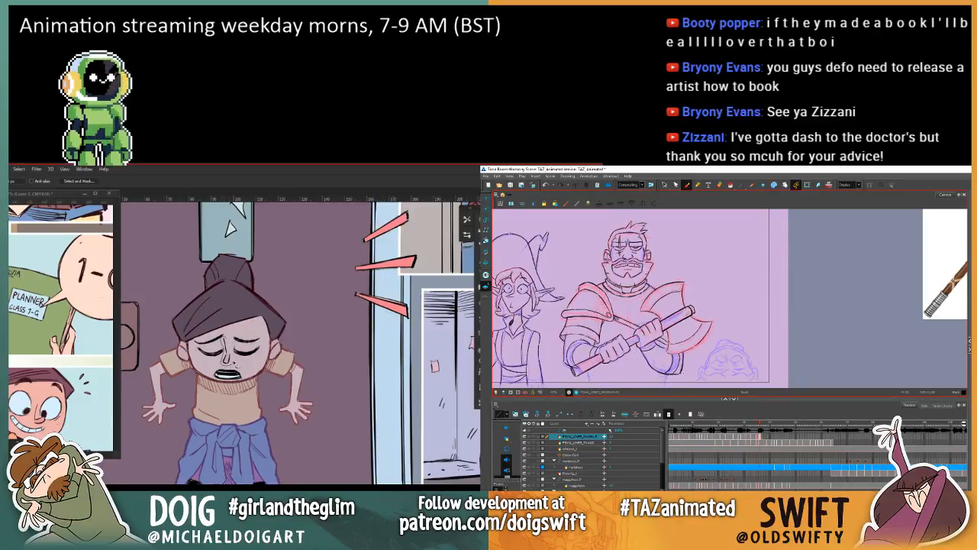
key("g")
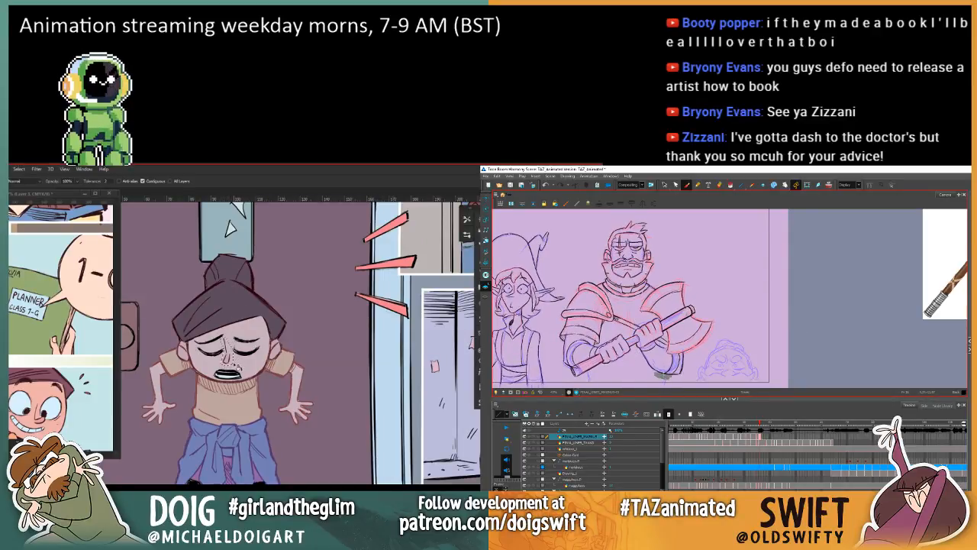
key("ctrl+d")
Step: Lasso the girl's mouth and fill its outline with the reddish skin-line colour
key("comma")
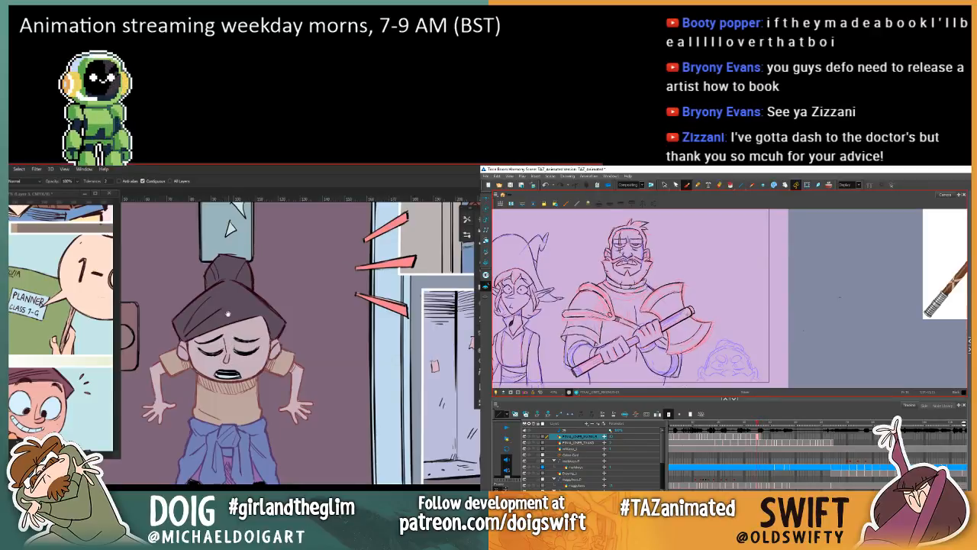
left_click_drag(226, 313, 209, 332)
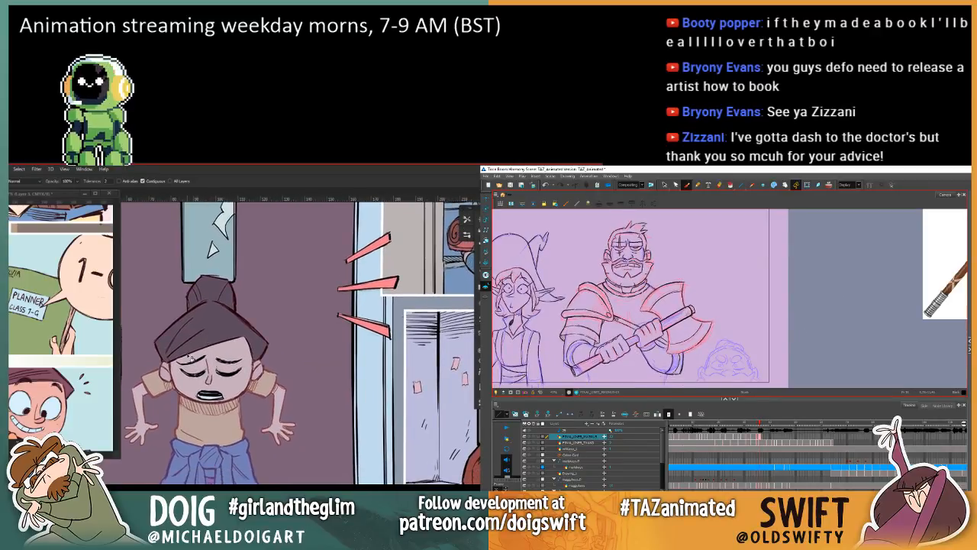
key("l")
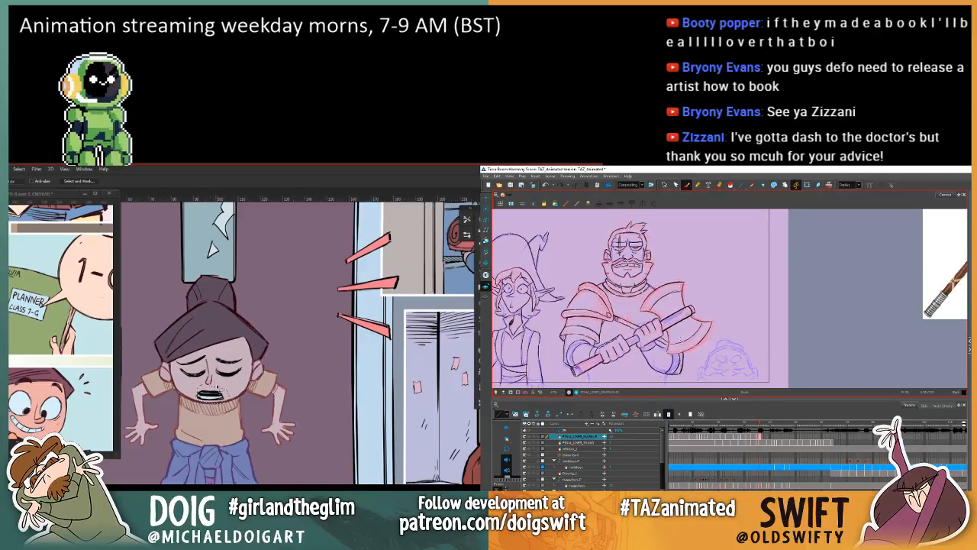
mouse_move(218, 385)
left_mouse_down()
mouse_move(201, 390)
mouse_move(209, 401)
left_mouse_up()
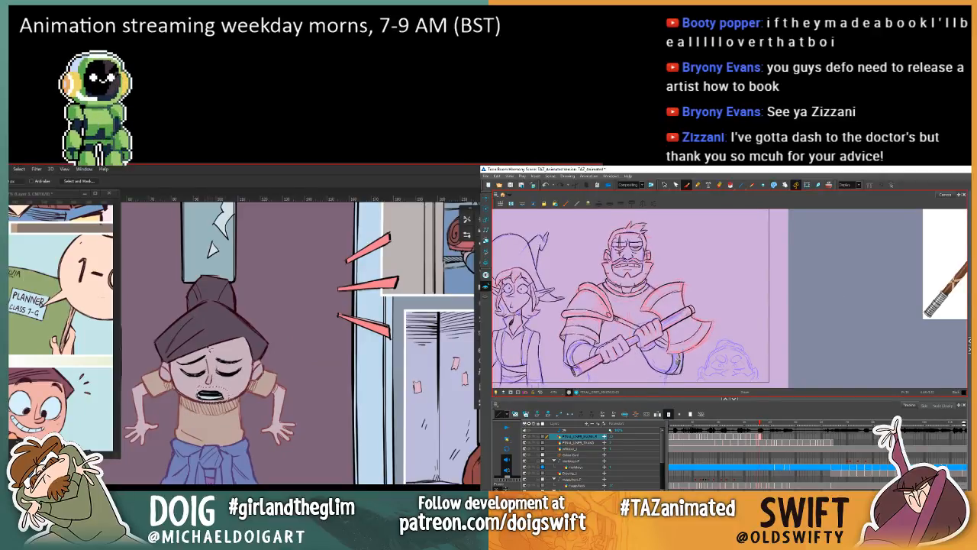
key("g")
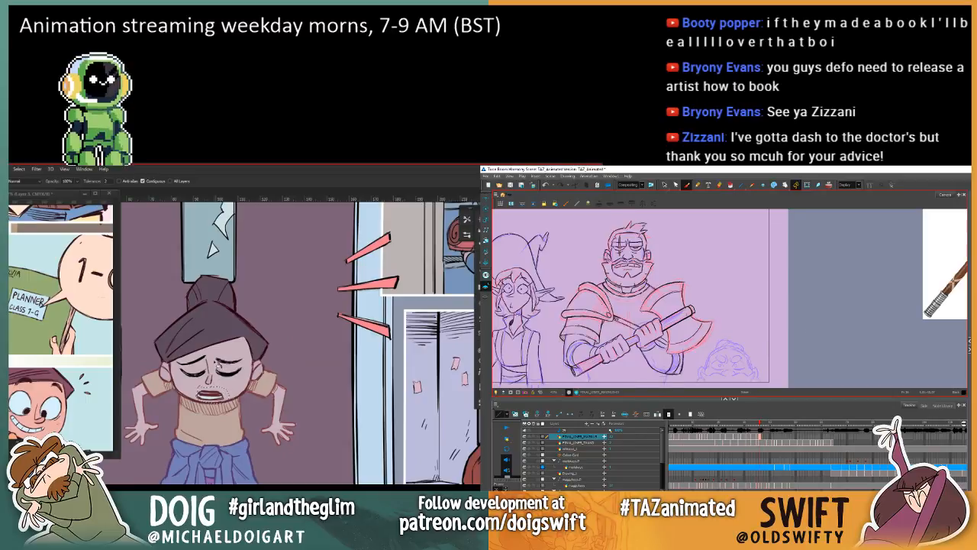
Step: Lasso the inner area of the girl's mouth in Photoshop and delete the selected stroke on the warrior's drawing in Harmony
key("l")
key("ctrl+plus")
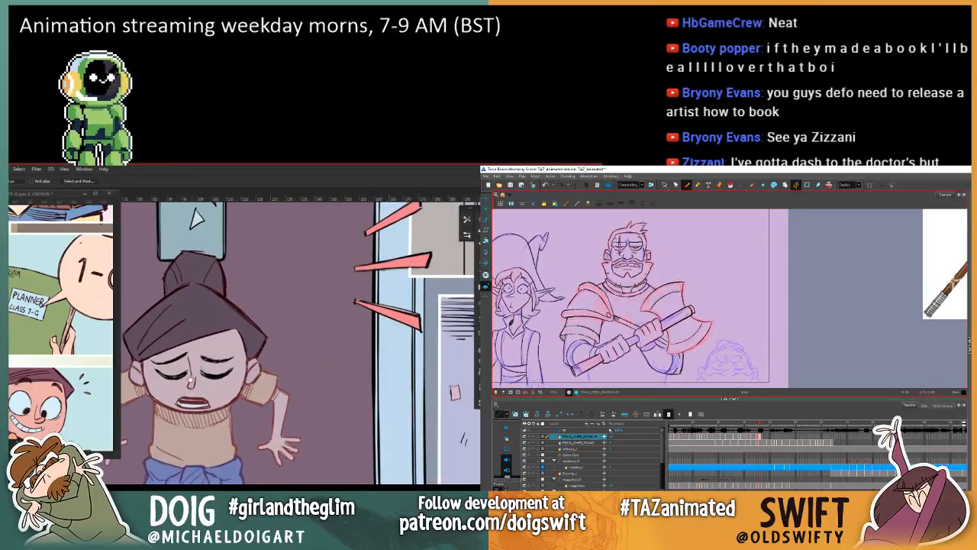
left_click_drag(217, 376, 252, 347)
left_click(250, 381, "alt")
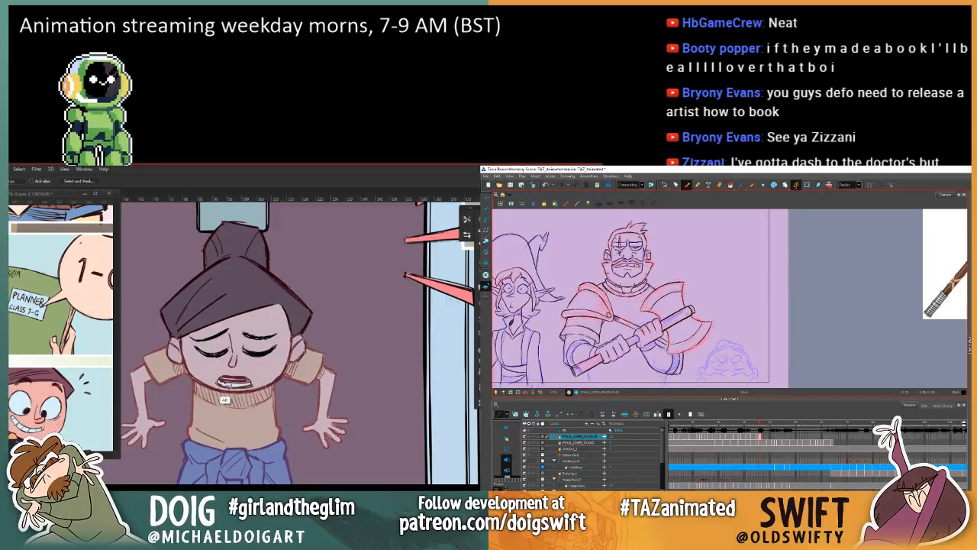
key("period")
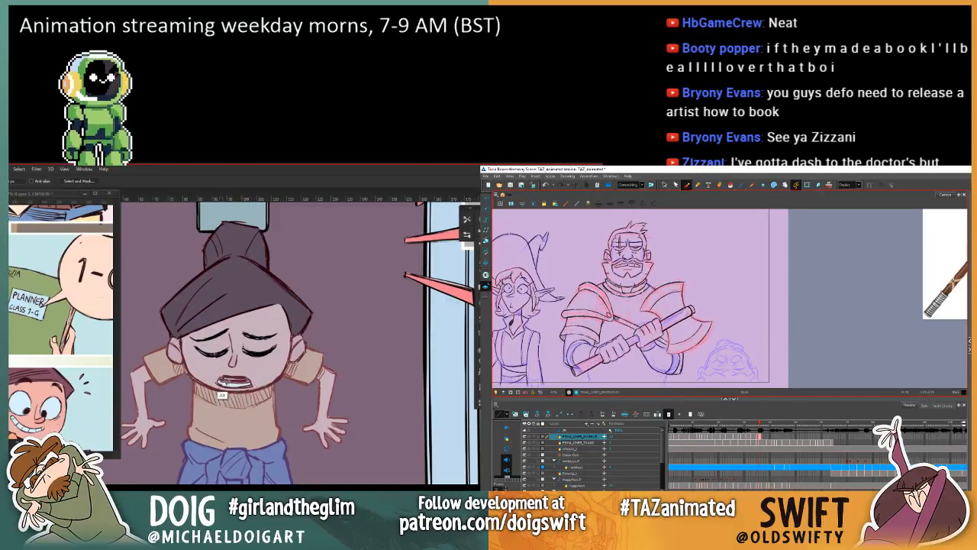
key("comma")
key("period")
key("alt+s")
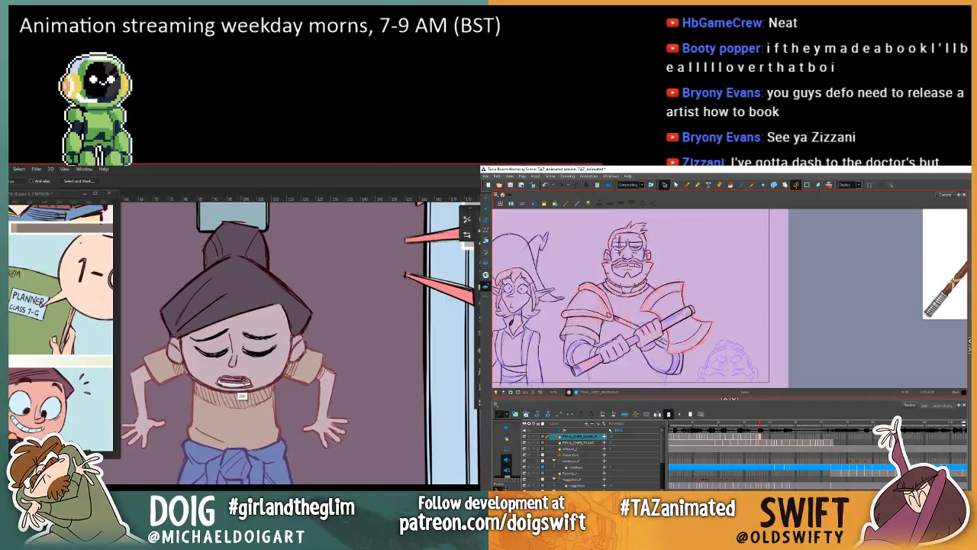
key("Delete")
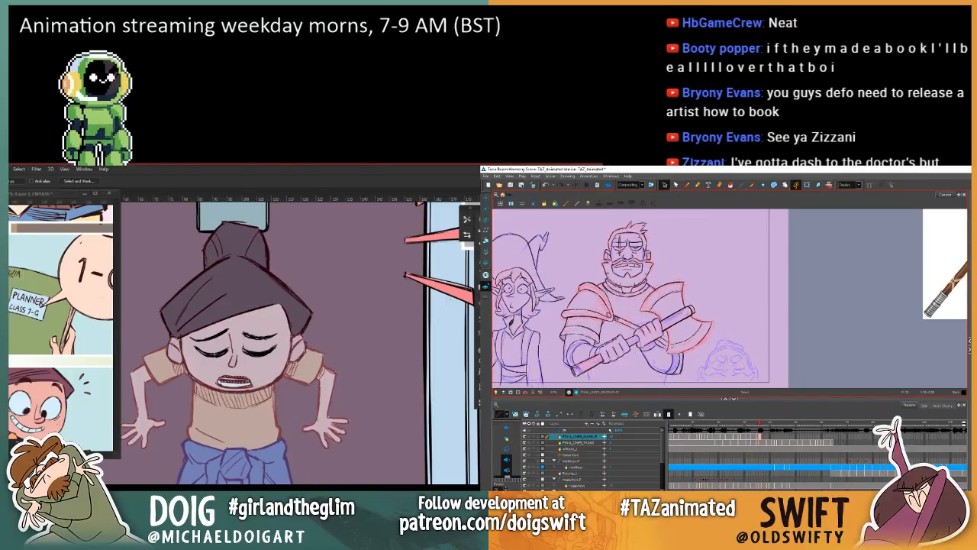
Step: Fill the lassoed lines inside the girl's mouth with the Paint Bucket and clear the selection
key("comma")
key("period")
key("g")
key("comma")
key("period")
left_click(233, 384)
key("ctrl+d")
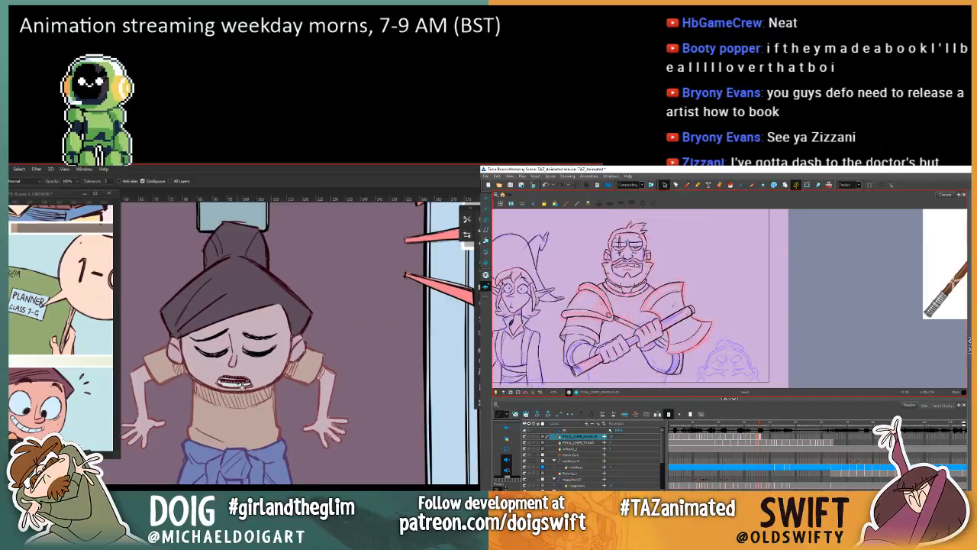
Step: Delete the unwanted stroke from the warrior's drawing in Harmony, check it against the neighbouring frame, and return to the Brush
left_click(686, 185)
key("comma")
key("period")
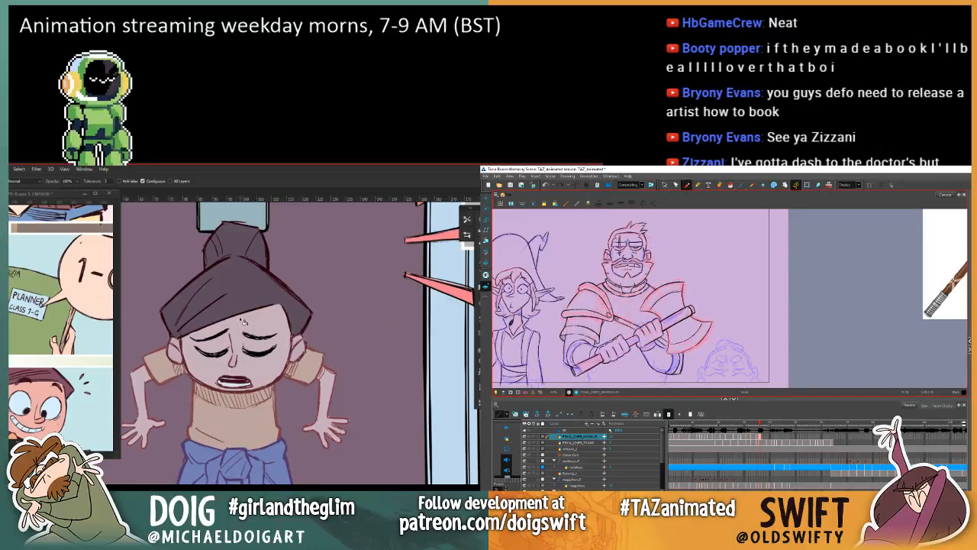
left_click(665, 185)
key("Delete")
key("comma")
key("period")
key("comma")
key("period")
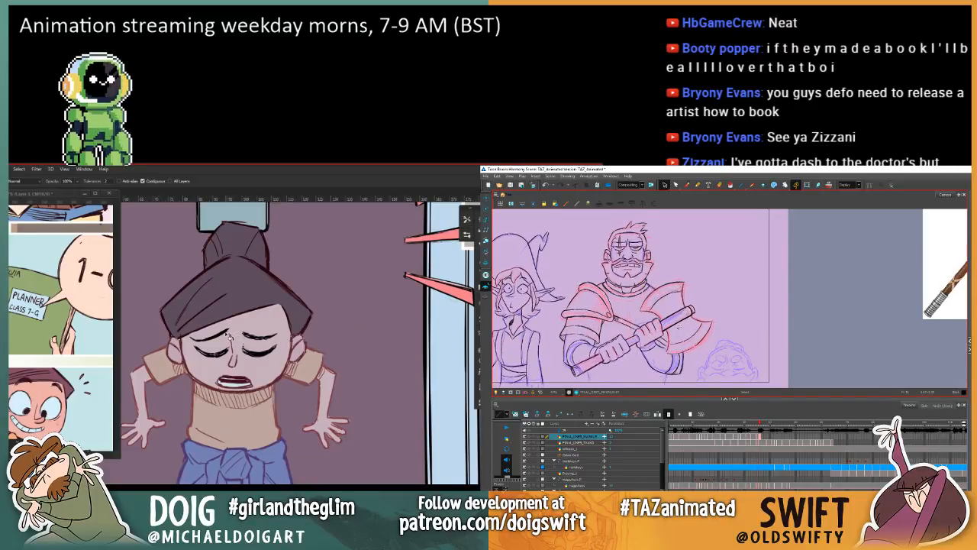
left_click(686, 186)
key("comma")
key("period")
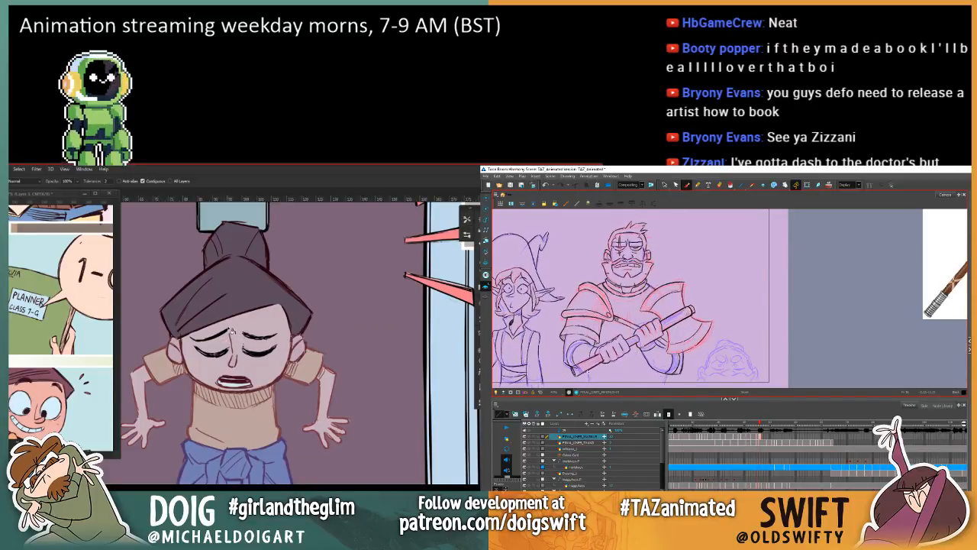
Step: Lasso both of the girl's shoes, sample a line colour from the artwork, and fill the black shoe lines with it
scroll(270, 336, "down", 3)
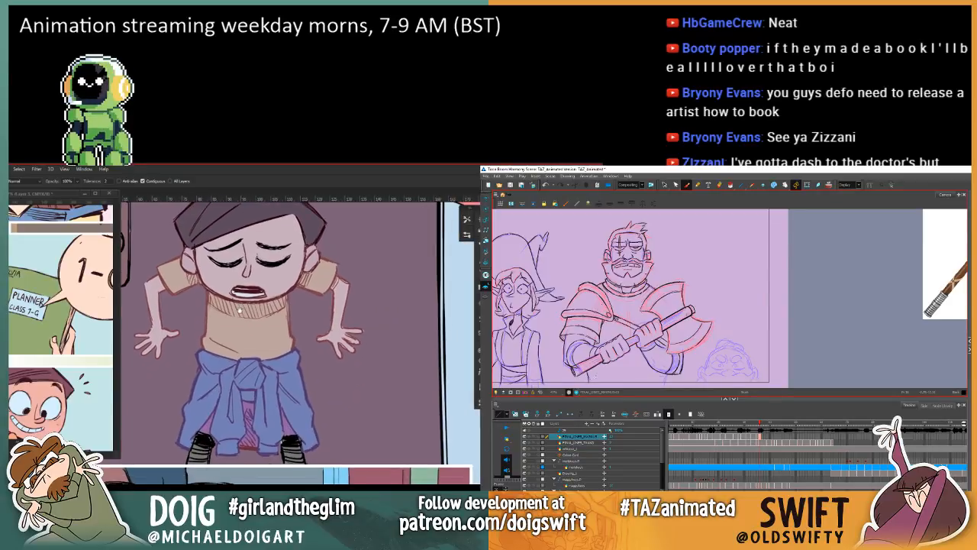
key("ctrl+minus")
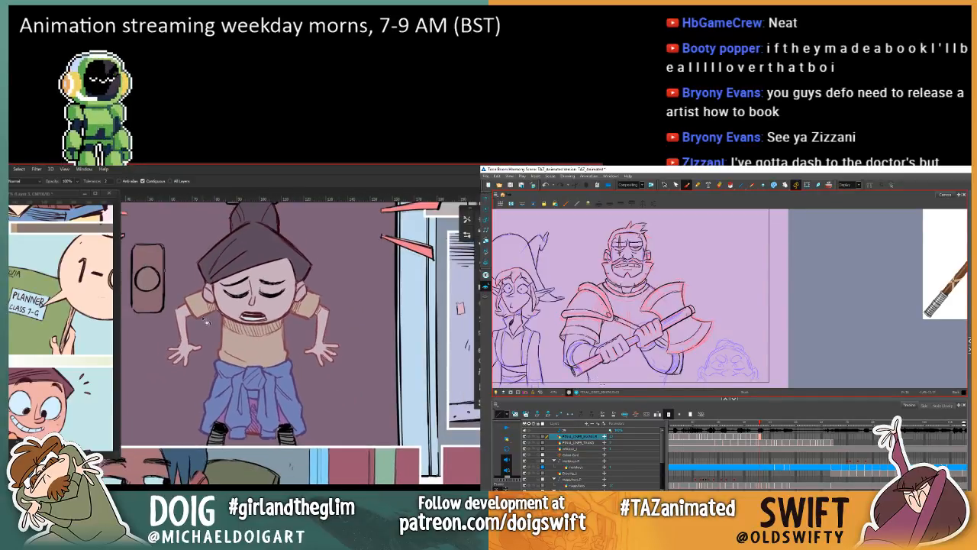
left_click_drag(199, 376, 222, 394)
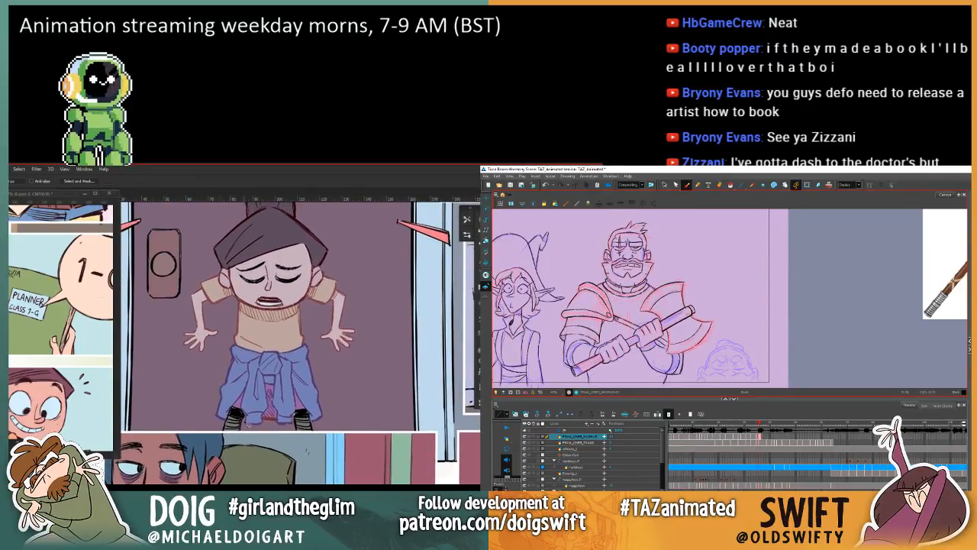
key("l")
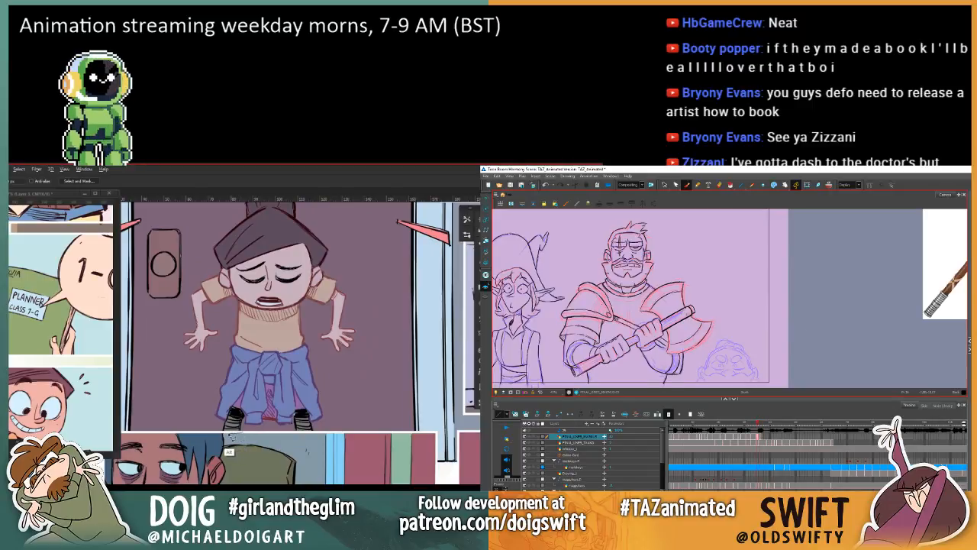
mouse_move(220, 423)
left_mouse_down()
mouse_move(248, 412)
mouse_move(221, 430)
left_mouse_up()
left_click(664, 185)
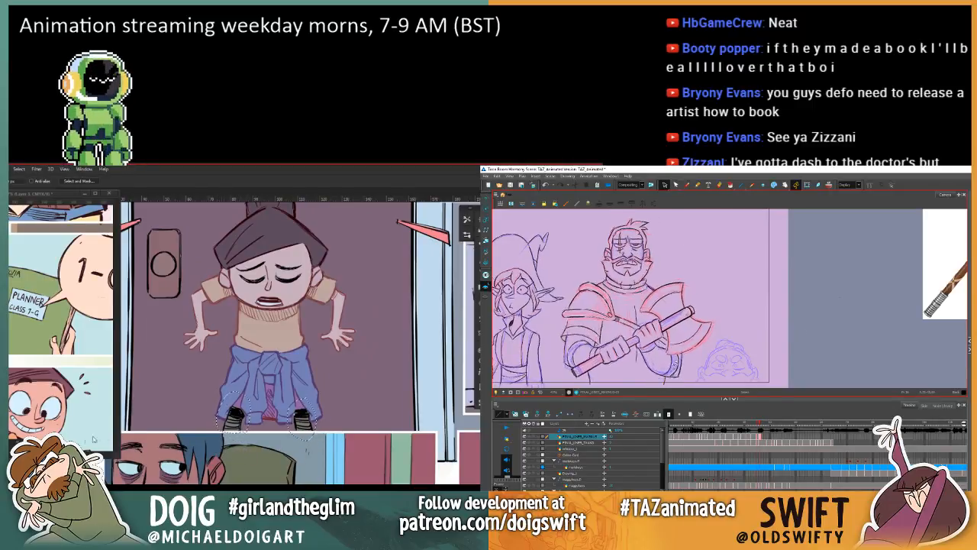
key("i")
left_click(309, 364)
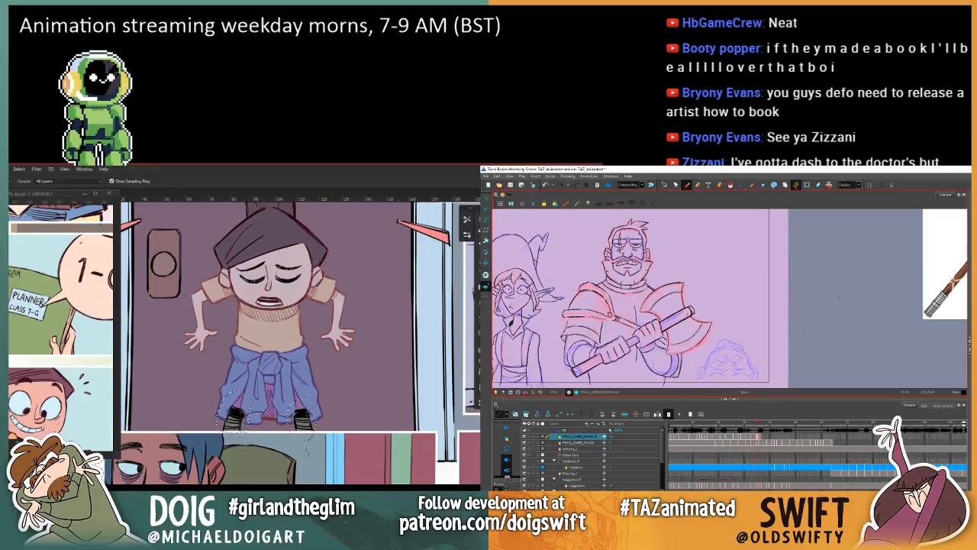
key("g")
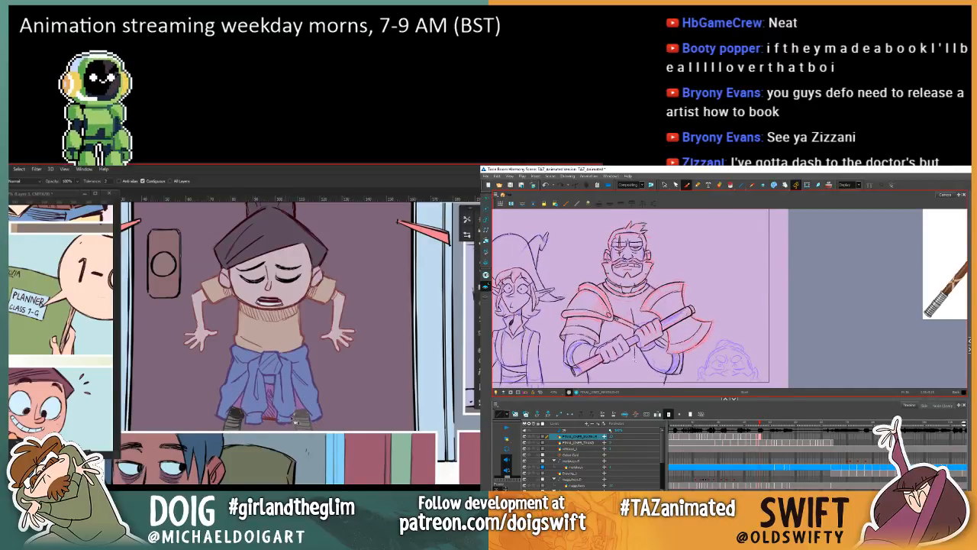
left_click(305, 426)
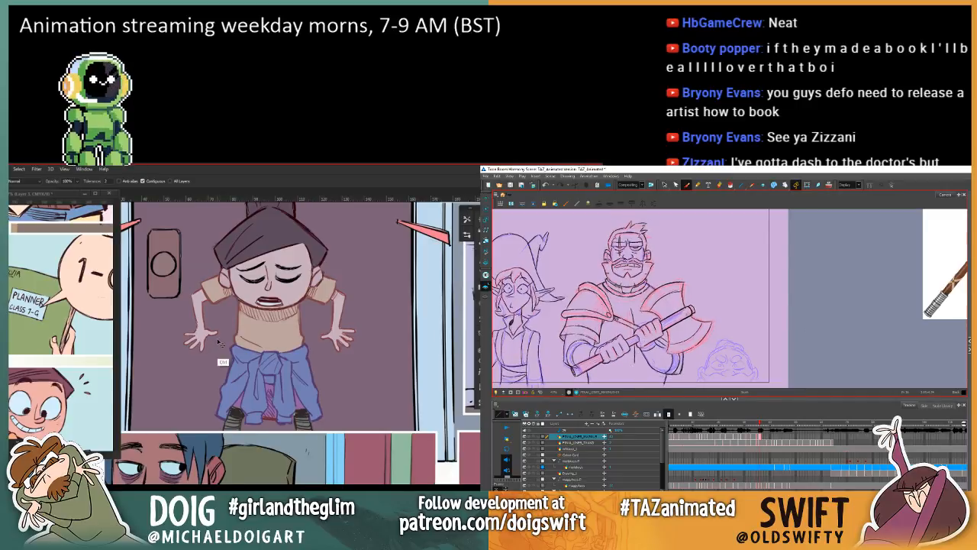
Step: Select the centre line on the warrior's torso in Harmony and sample a colour below the girl's jacket in Photoshop
key("ctrl+minus")
key("ctrl+minus")
left_click_drag(317, 296, 261, 370)
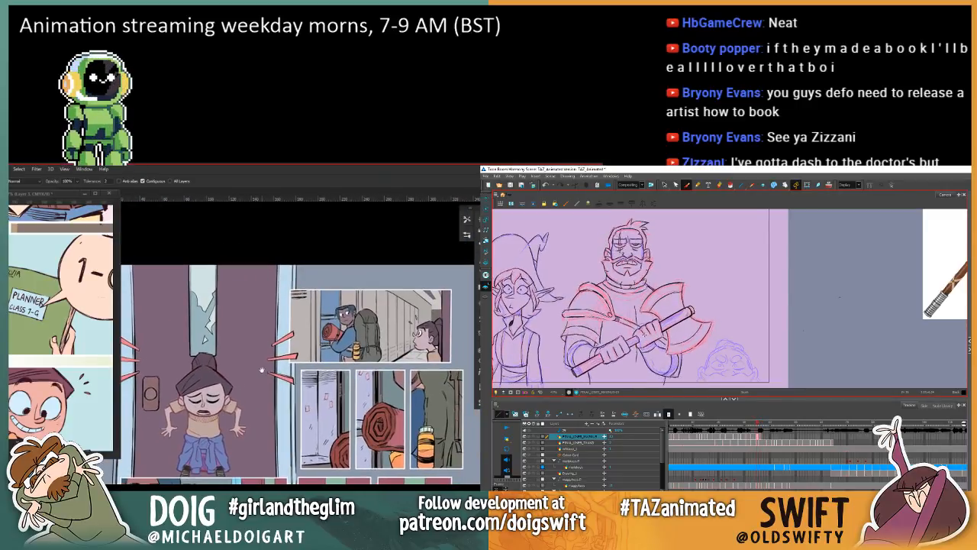
left_click(664, 184)
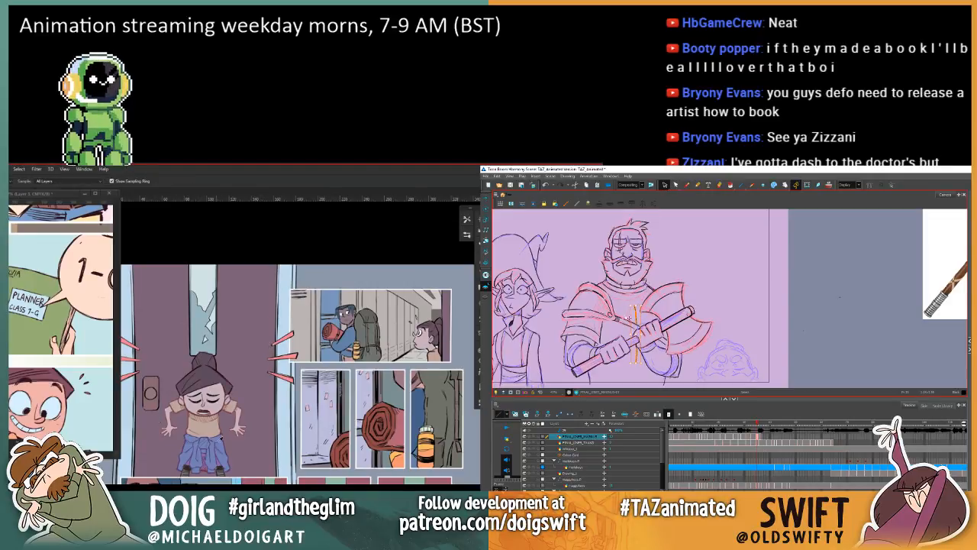
left_click(221, 442, "alt")
Step: Lasso the locker in the first small panel beside the door and ready the Paint Bucket for its lines
key("l")
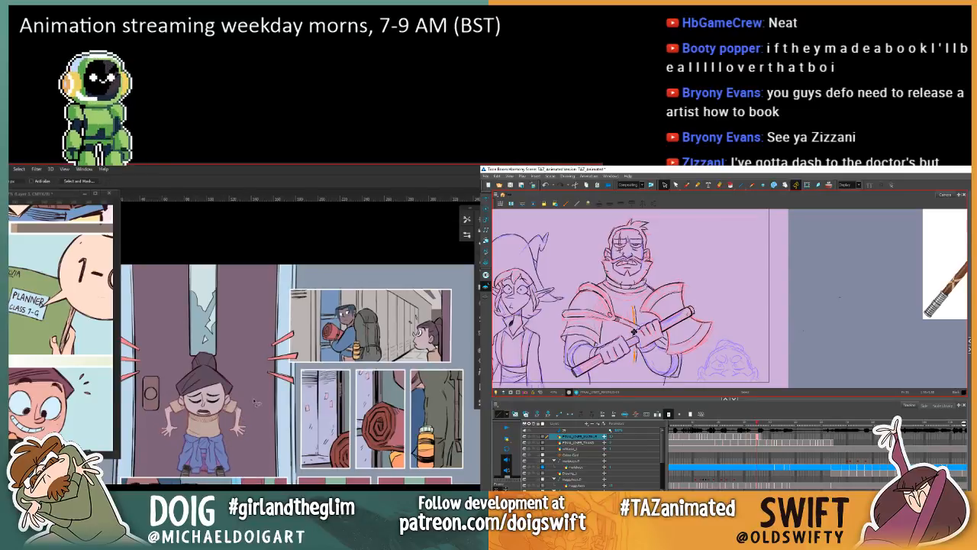
key("ctrl+plus")
left_click_drag(384, 419, 305, 373)
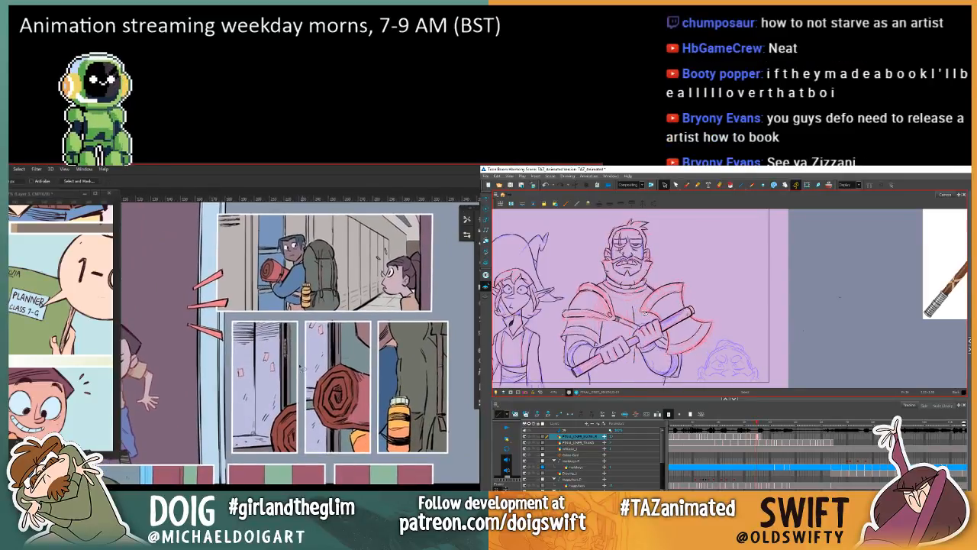
key("ctrl+plus")
mouse_move(264, 425)
left_mouse_down()
mouse_move(297, 388)
mouse_move(293, 400)
mouse_move(295, 383)
left_mouse_up()
left_click(227, 465, "alt")
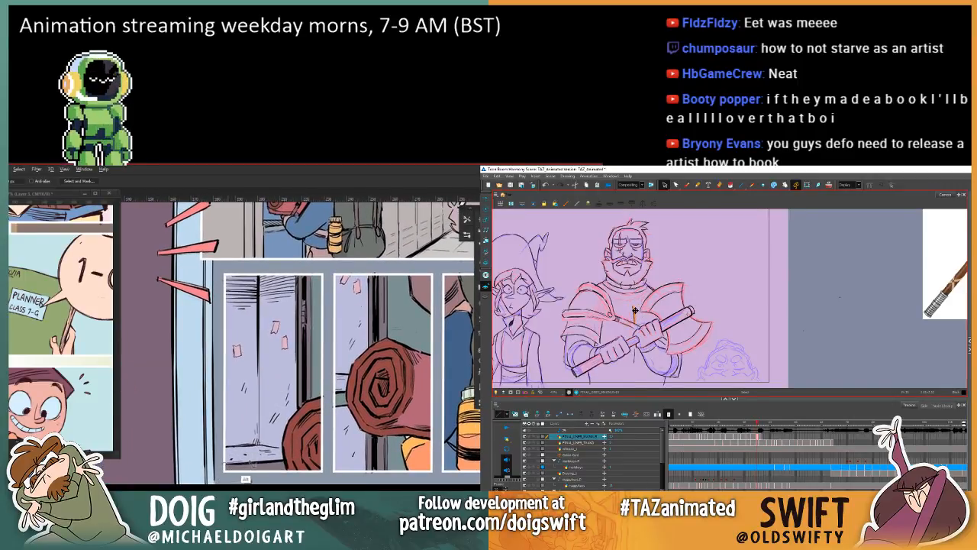
left_click(282, 461, "alt")
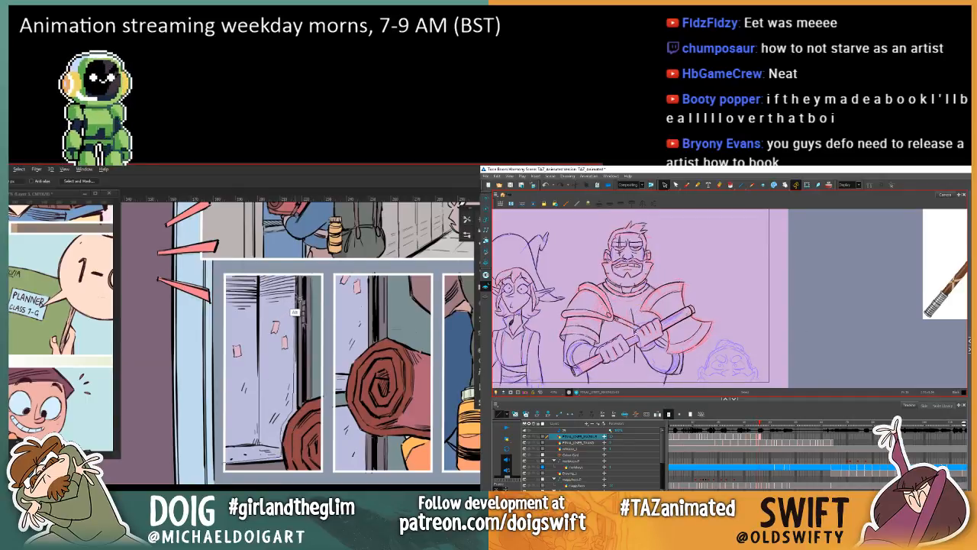
mouse_move(244, 264)
left_mouse_down()
mouse_move(219, 269)
mouse_move(226, 349)
left_mouse_up()
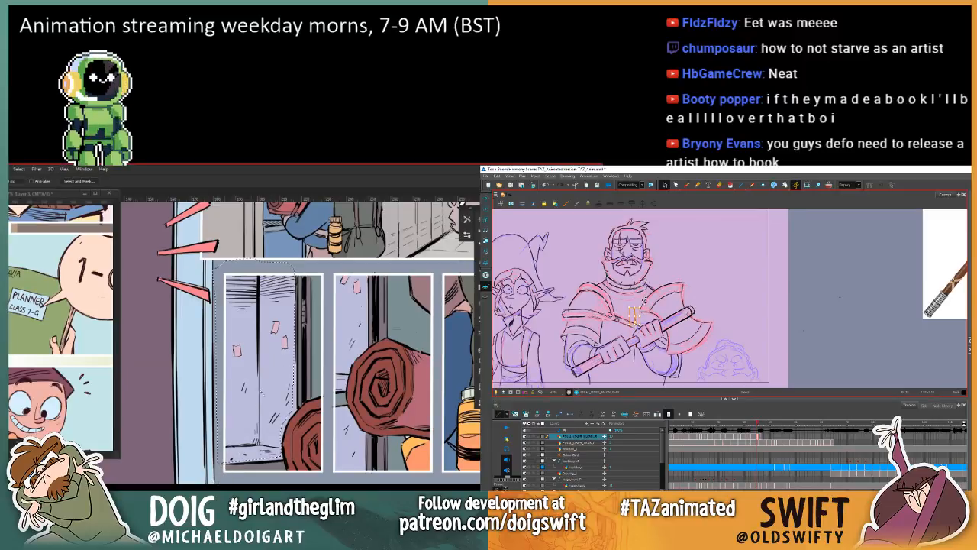
key("g")
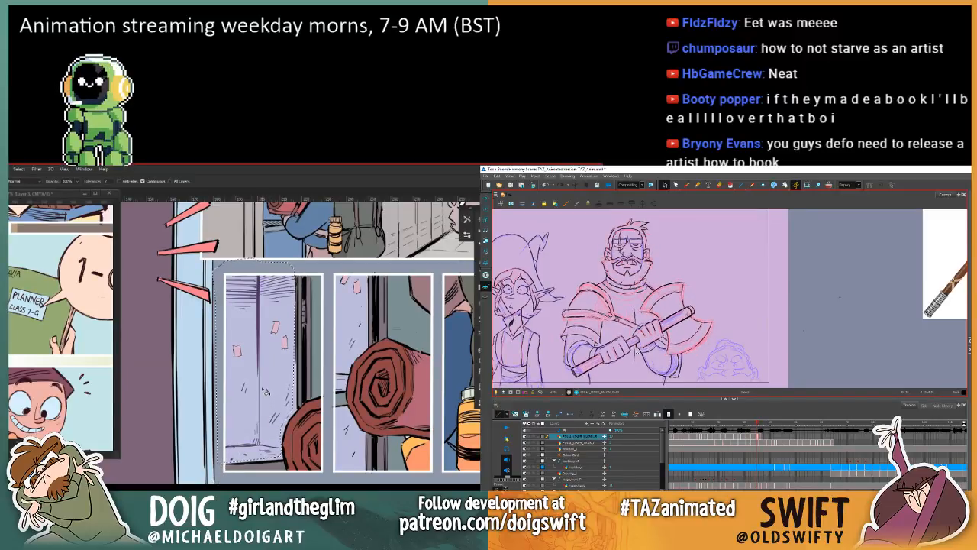
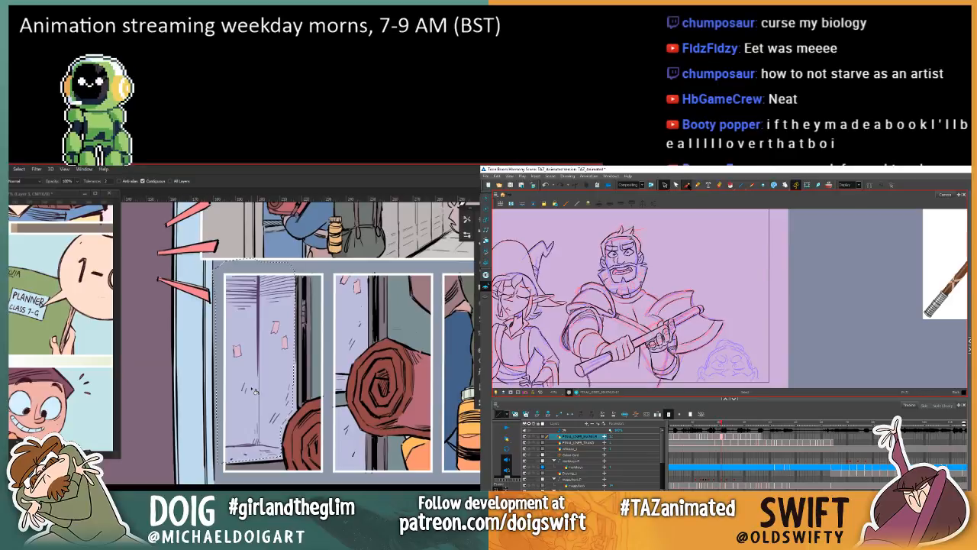
Step: Advance to the drawing of the bearded warrior holding his axe across his body and delete the stroke on his chest
left_click(686, 184)
key("comma")
key("period")
key("comma")
key("period")
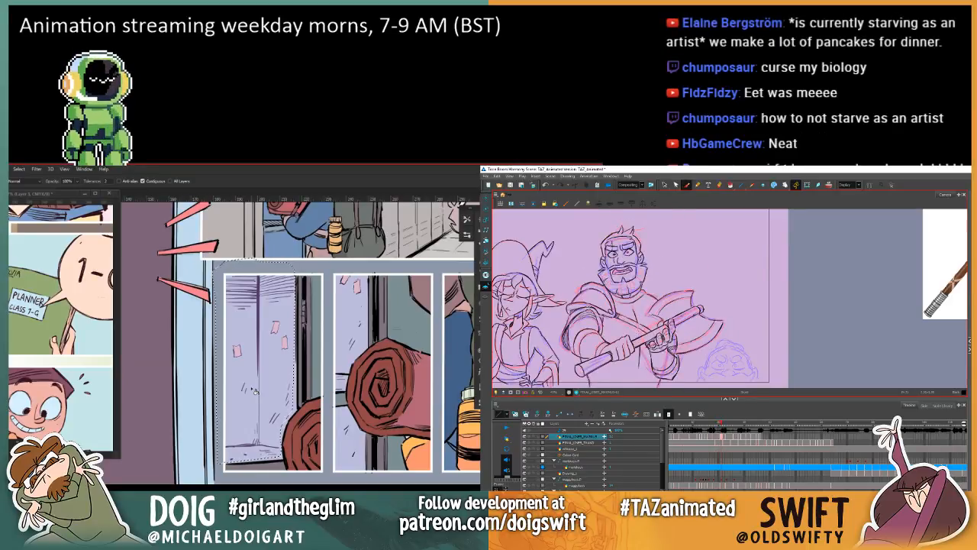
key("period")
key("period")
key("period")
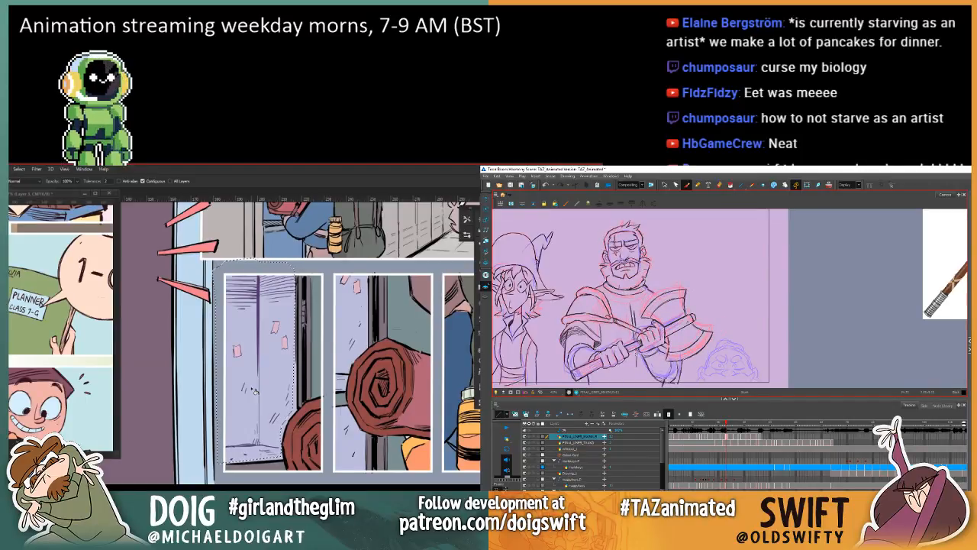
left_click(664, 185)
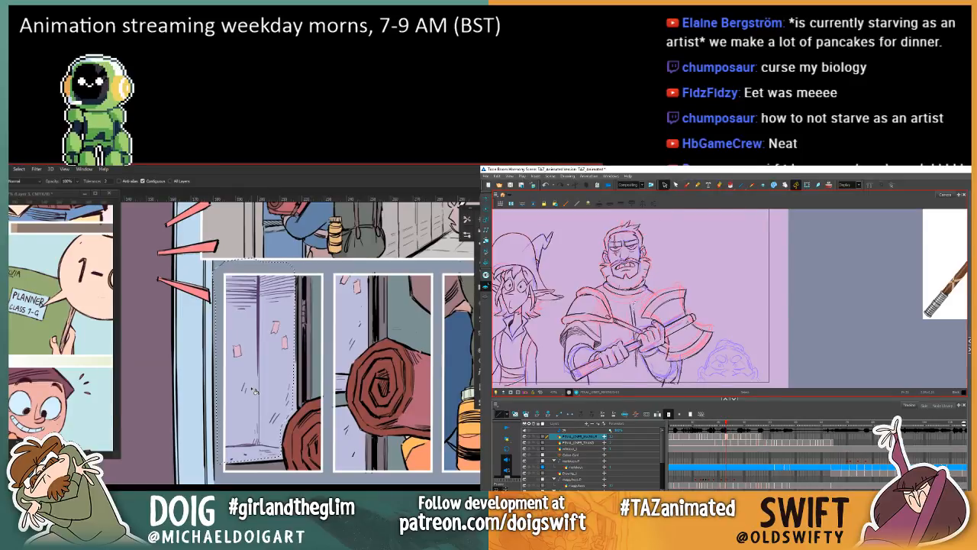
left_click(636, 314)
key("Delete")
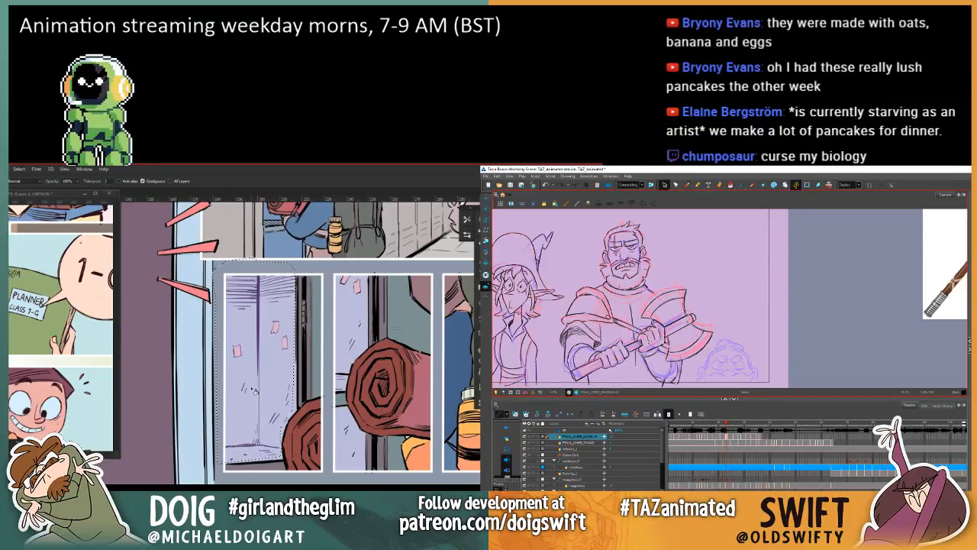
Step: Compare the warrior's neighbouring drawings and advance to the next pose with the axe held across his body
left_click(687, 185)
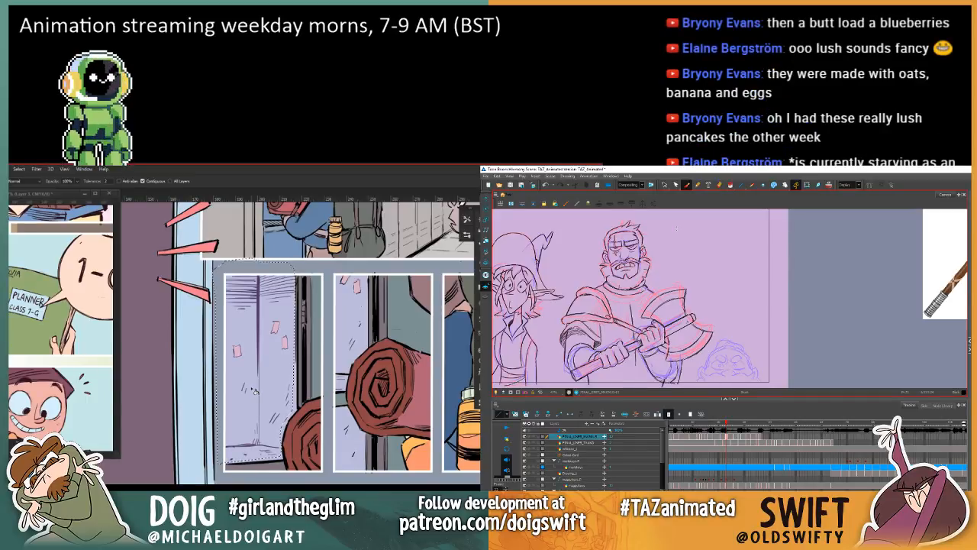
key("comma")
key("period")
key("comma")
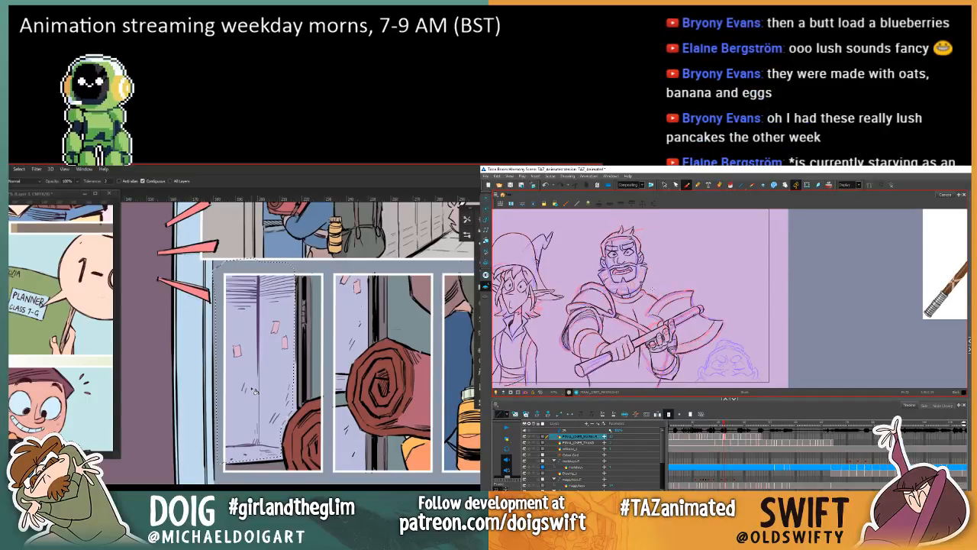
key("period")
key("period")
key("period")
key("comma")
key("period")
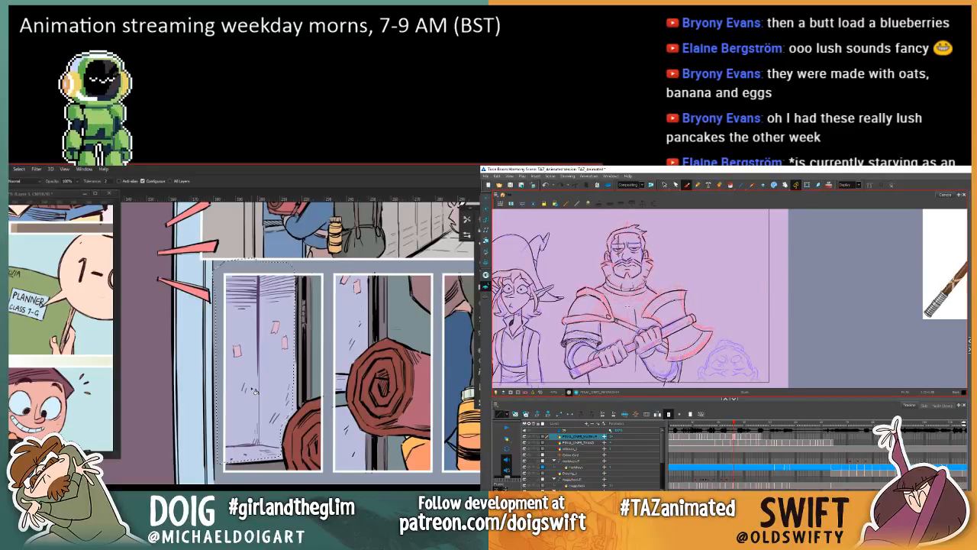
Step: Sketch the centre crease lines on the warrior's torso with the Brush, checking them against the previous drawing
key("comma")
key("period")
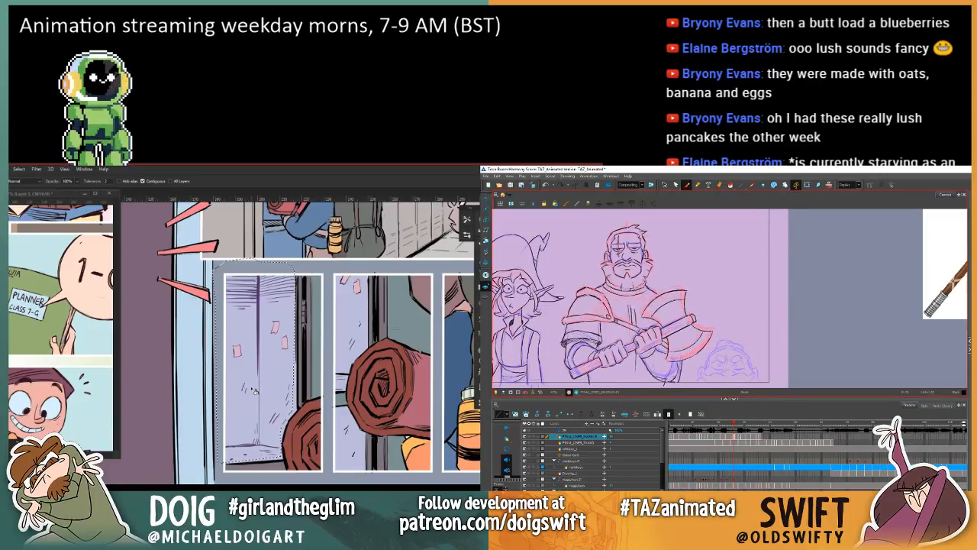
key("comma")
key("period")
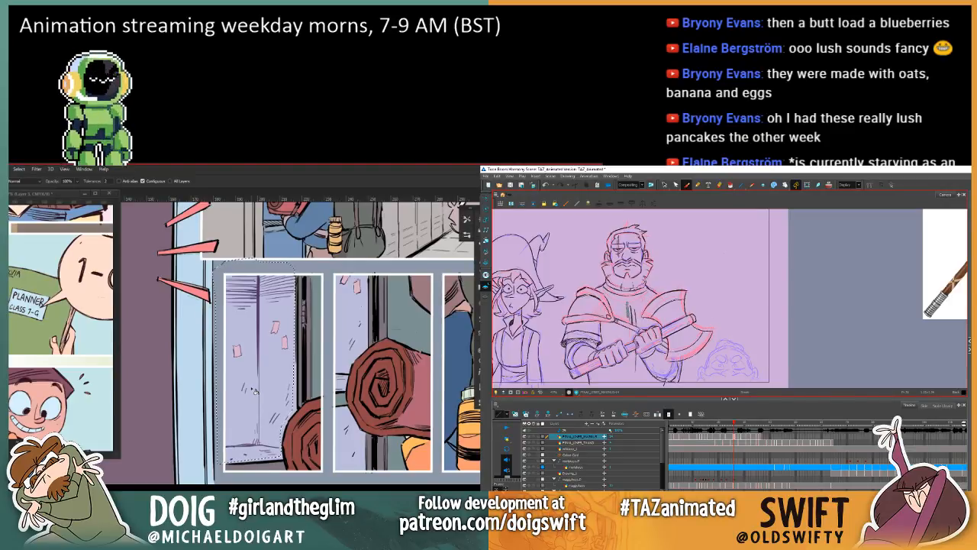
key("comma")
key("period")
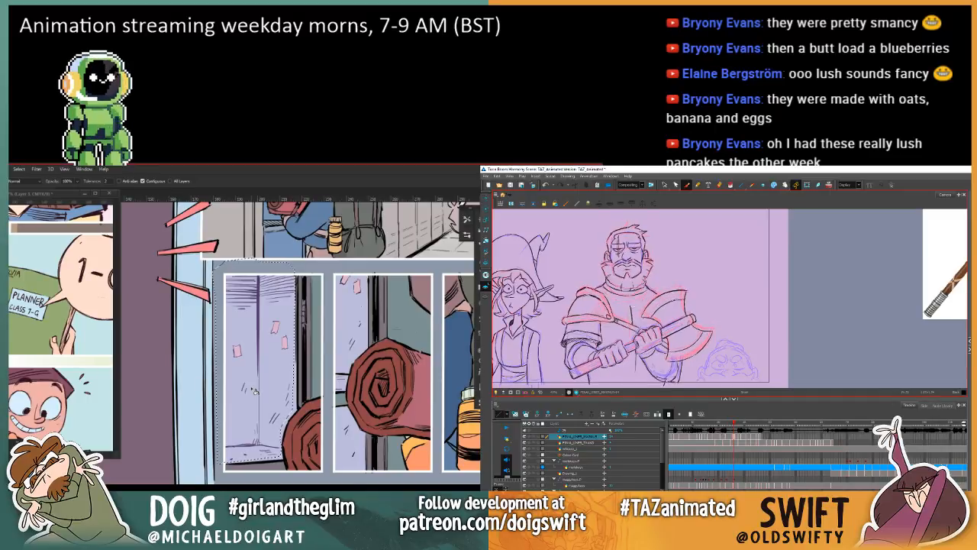
key("comma")
key("period")
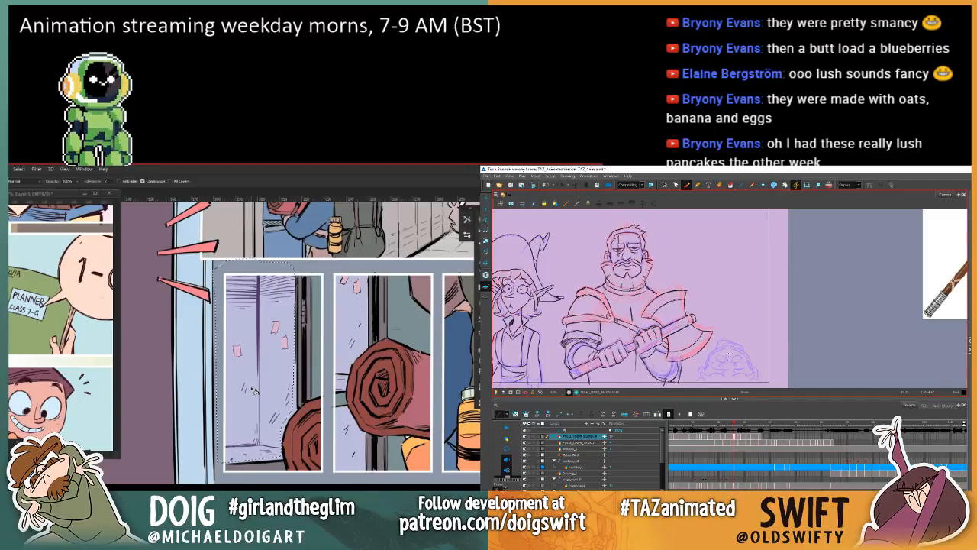
key("comma")
key("period")
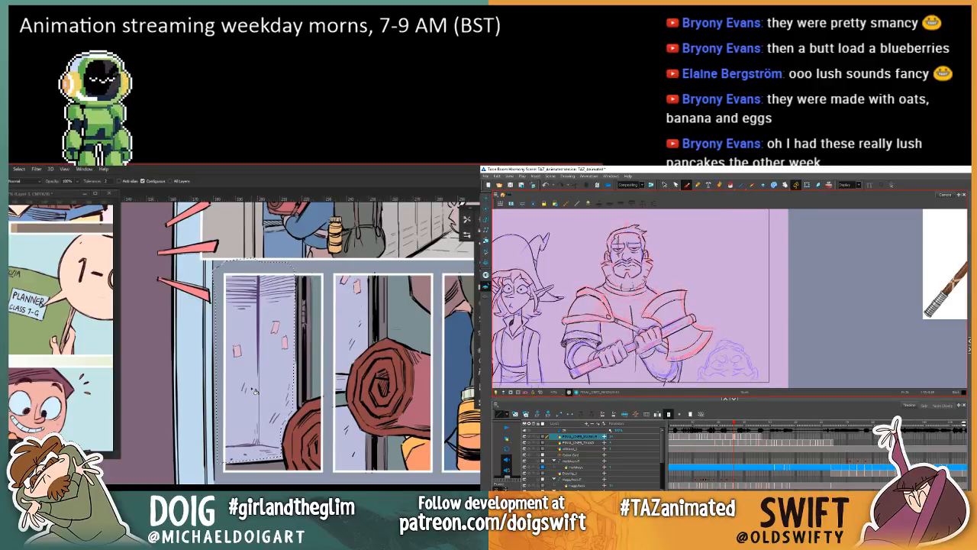
key("comma")
key("period")
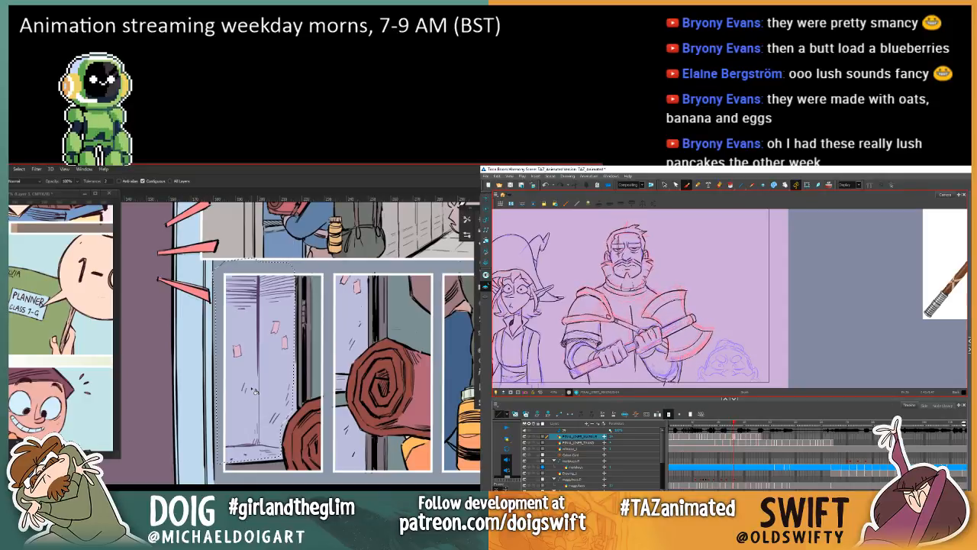
key("comma")
key("period")
Step: Delete the vertical stroke on the warrior's torso below his hands
left_click(664, 185)
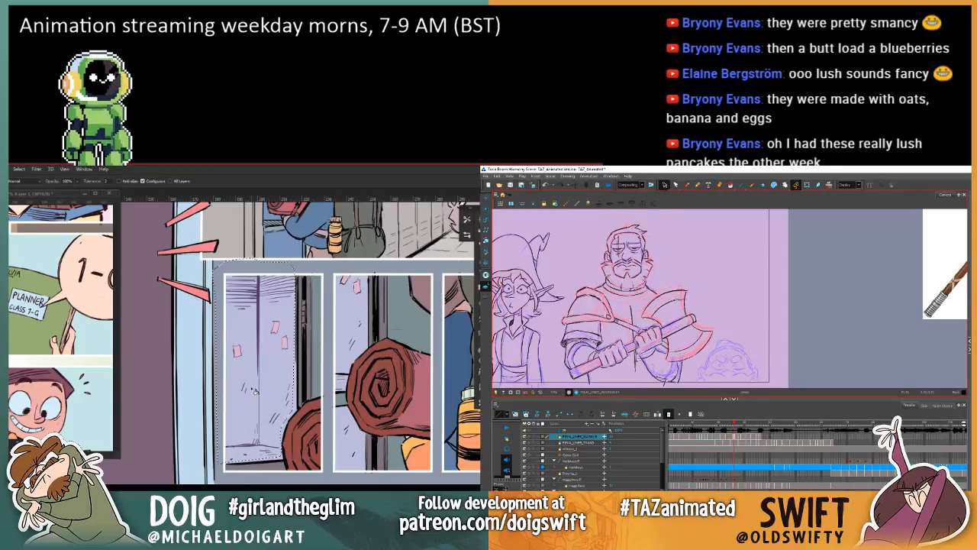
left_click(636, 364)
key("Delete")
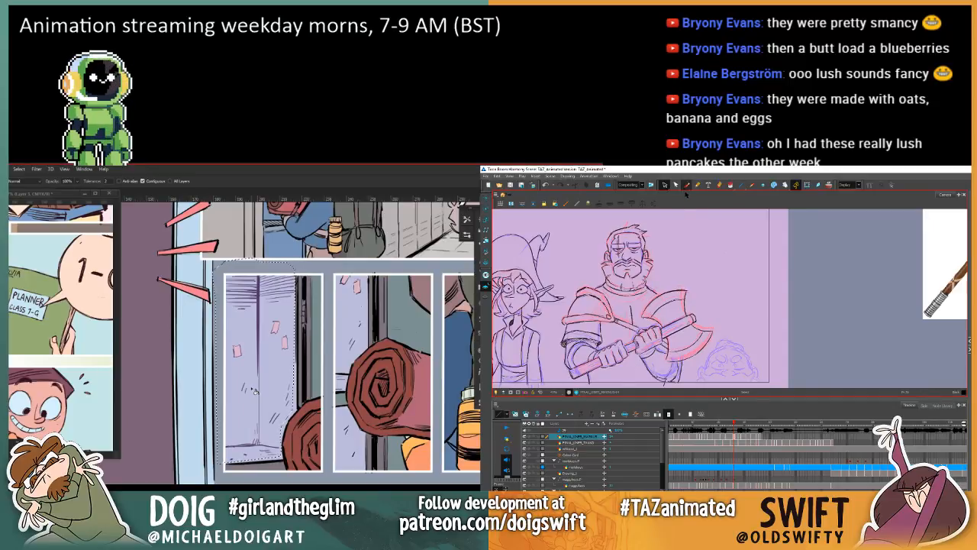
Step: Check the adjacent drawings, advance to the next warrior pose and delete the stroke on his chest
left_click(687, 185)
key(".")
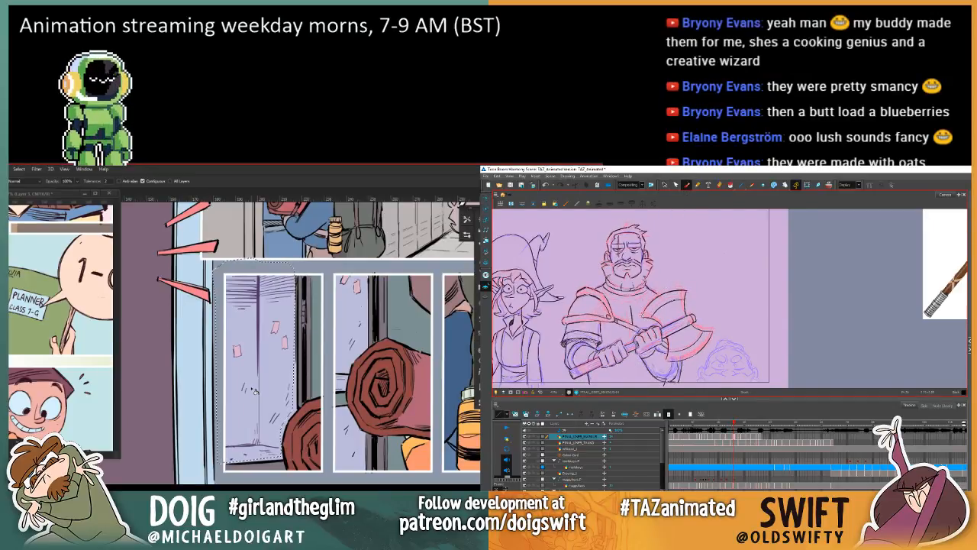
key(".")
key(".")
key(".")
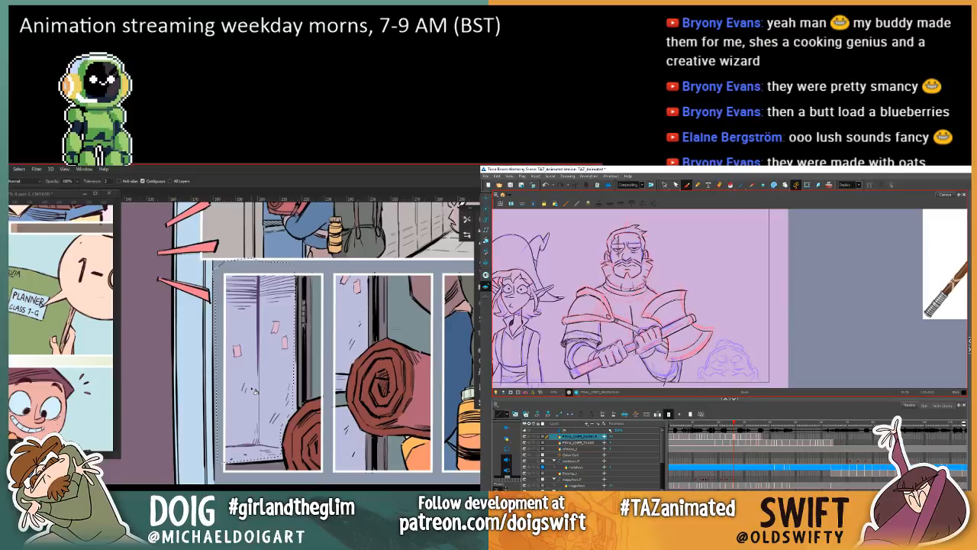
key(".")
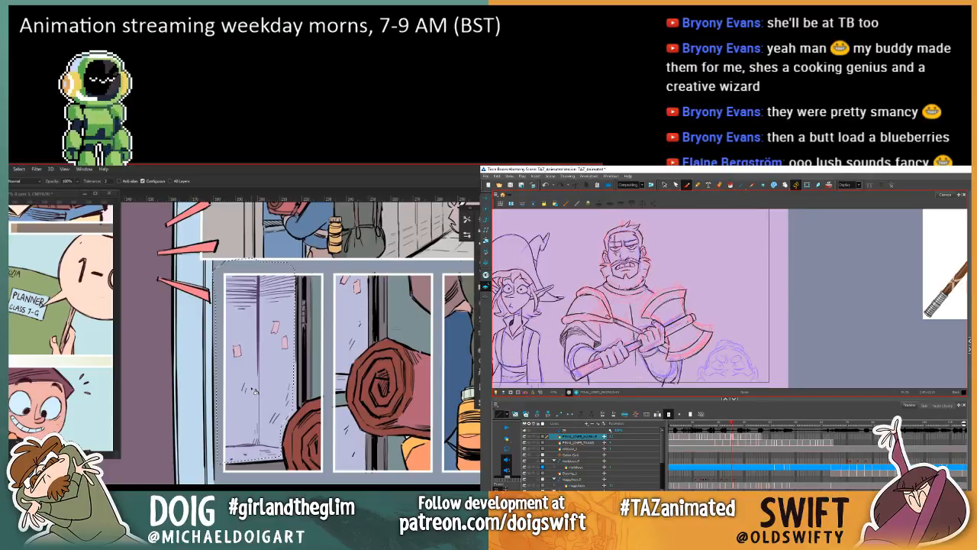
key(".")
key(".")
key(".")
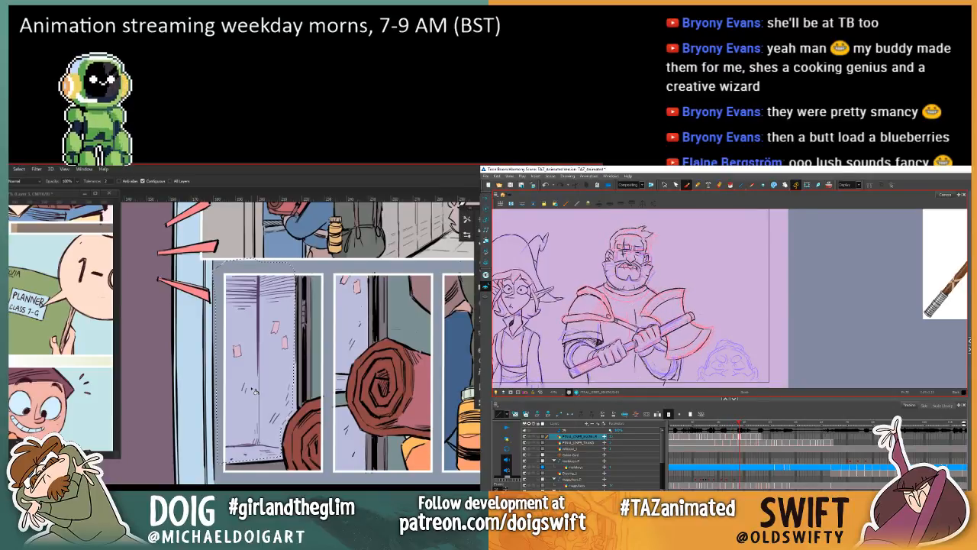
key(".")
left_click(664, 184)
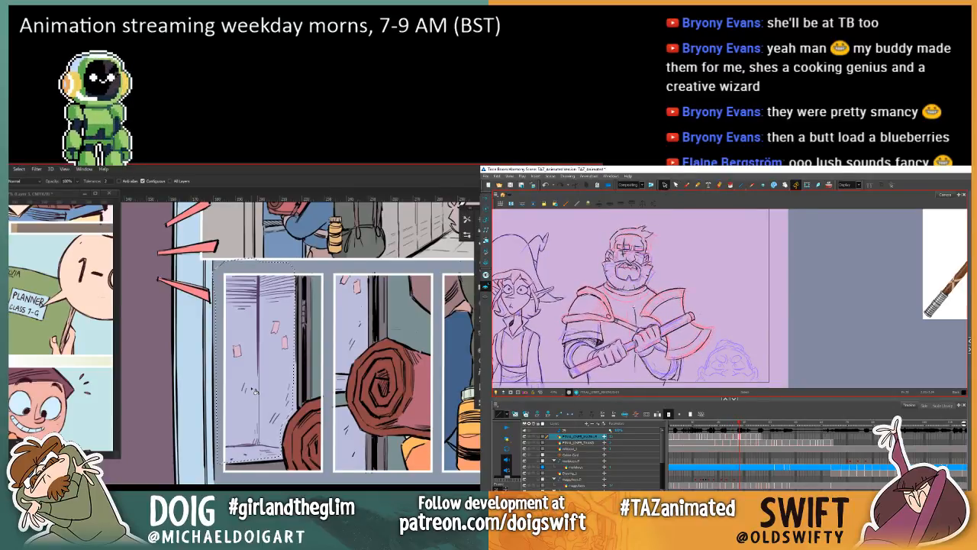
left_click(639, 312)
key("Delete")
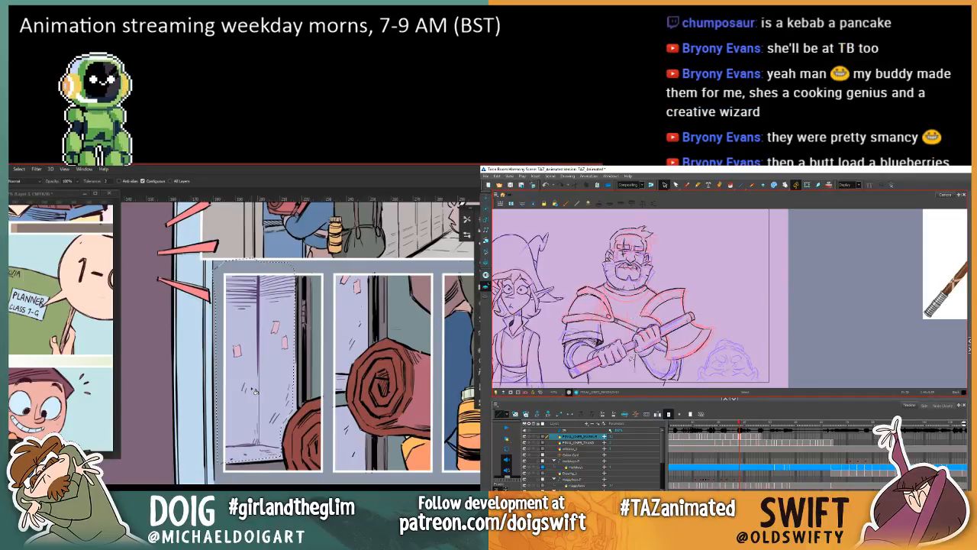
Step: Try a short centre line on the warrior's chest with the Brush, checking it against the adjacent drawings
left_click(686, 186)
key(".")
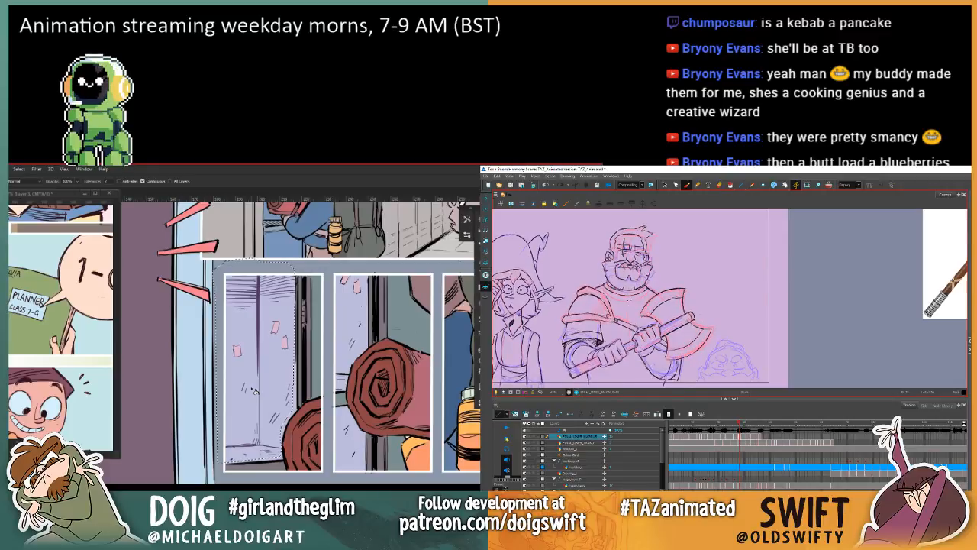
key(".")
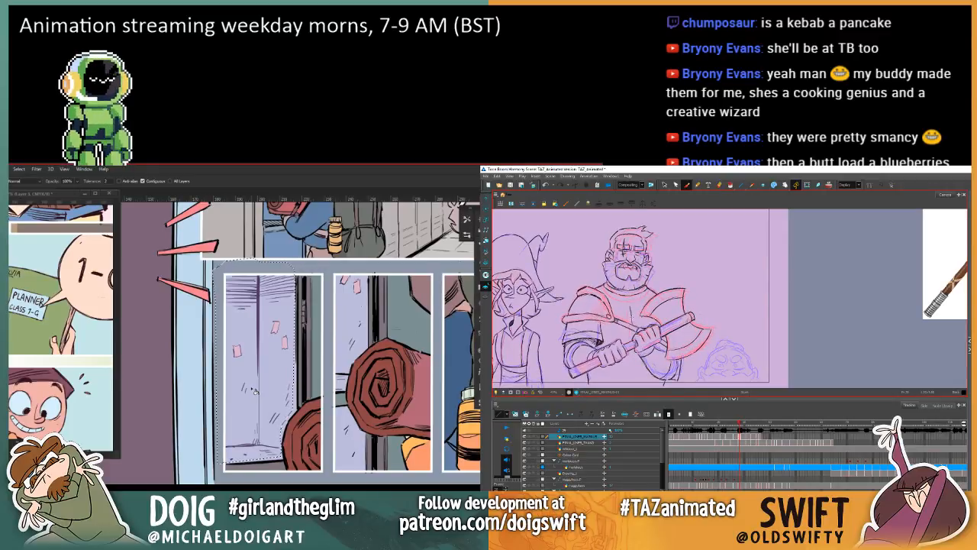
key(".")
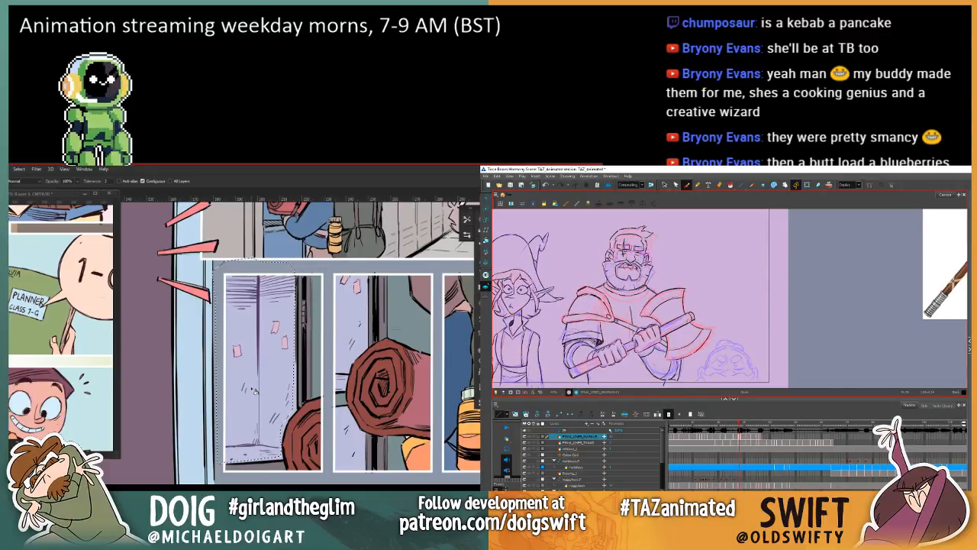
key(".")
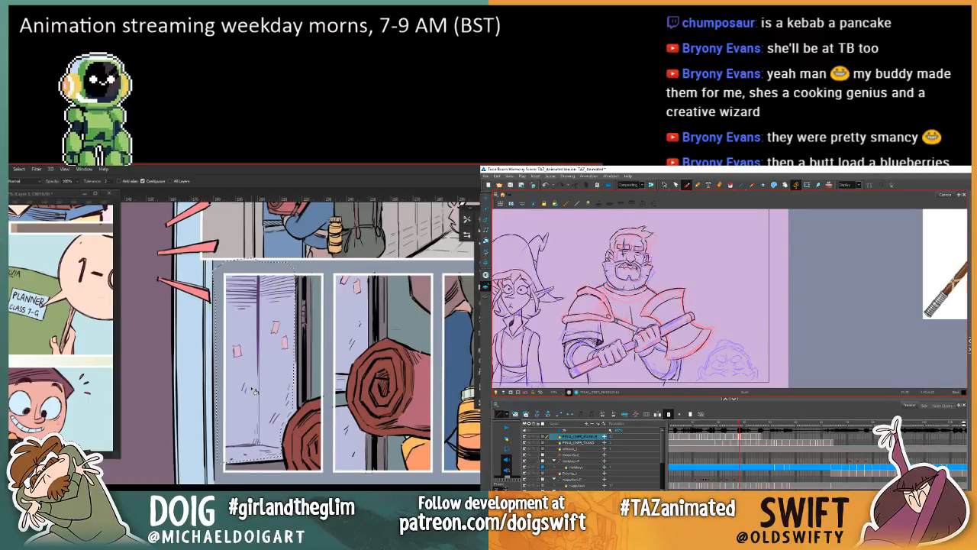
key(".")
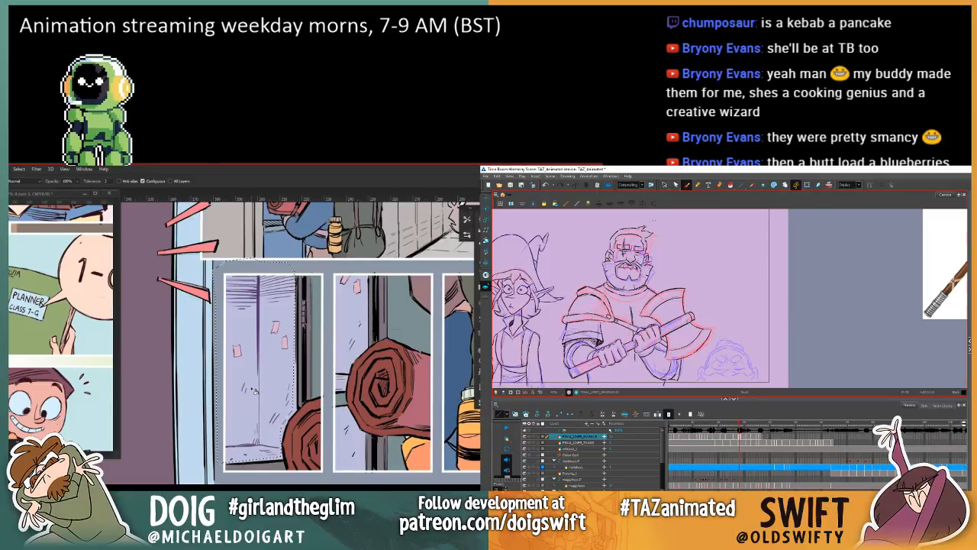
Step: Nudge the short chest stroke slightly downward, and delete it
left_click(664, 186)
left_click(631, 310)
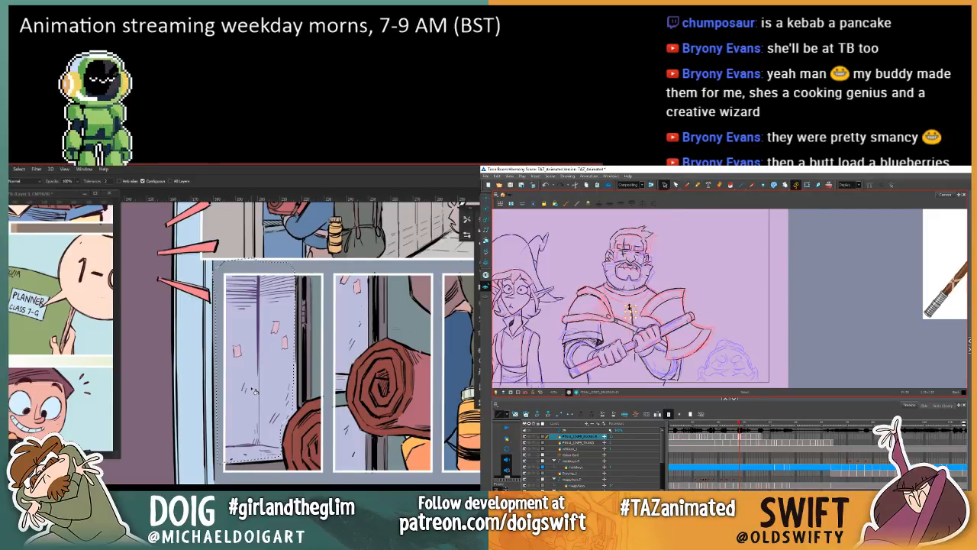
left_click_drag(630, 308, 631, 313)
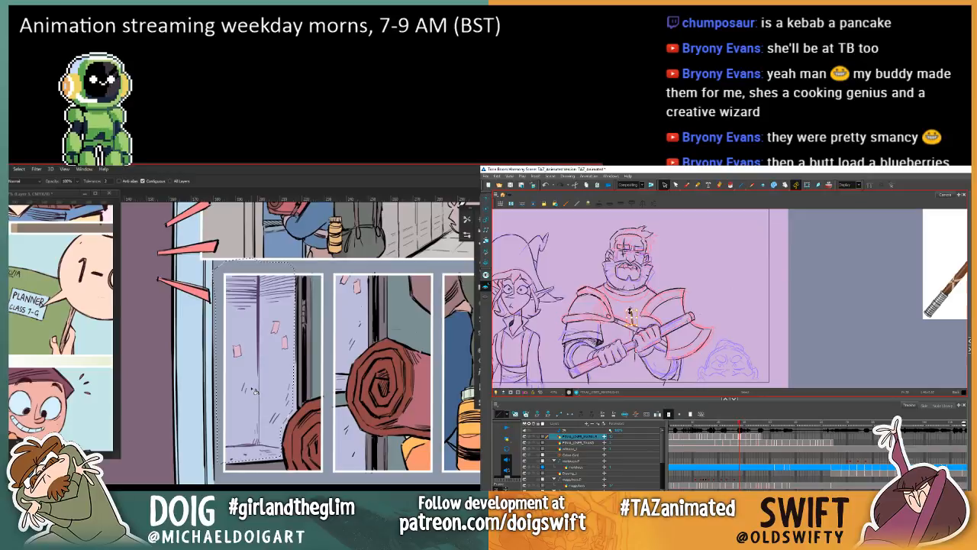
key("Delete")
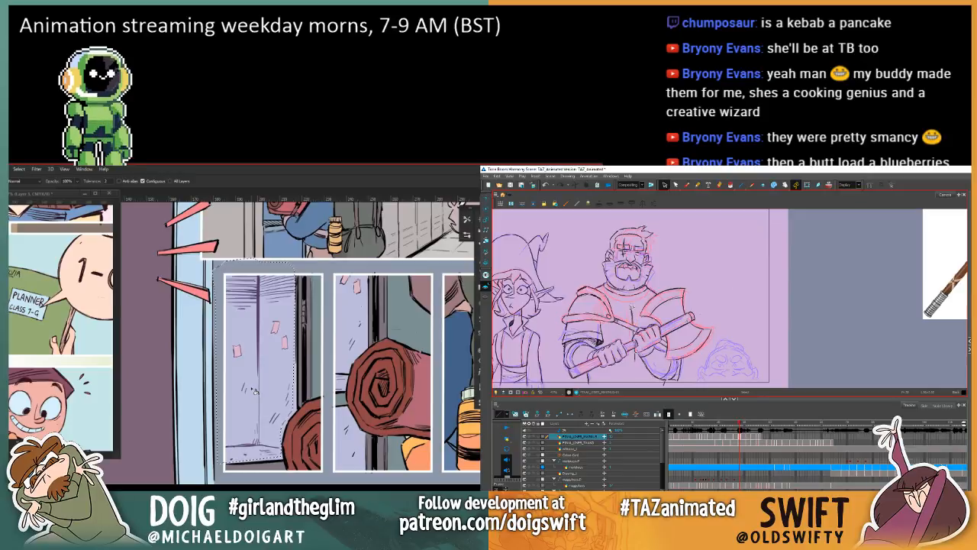
Step: Redraw the short centre line on the warrior's chest and switch to the Select tool
left_click(686, 185)
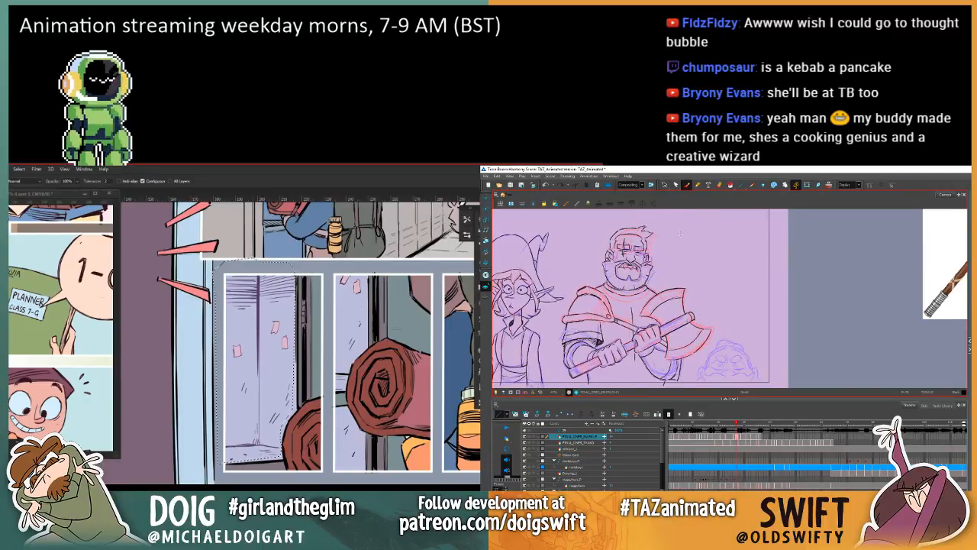
left_click(664, 184)
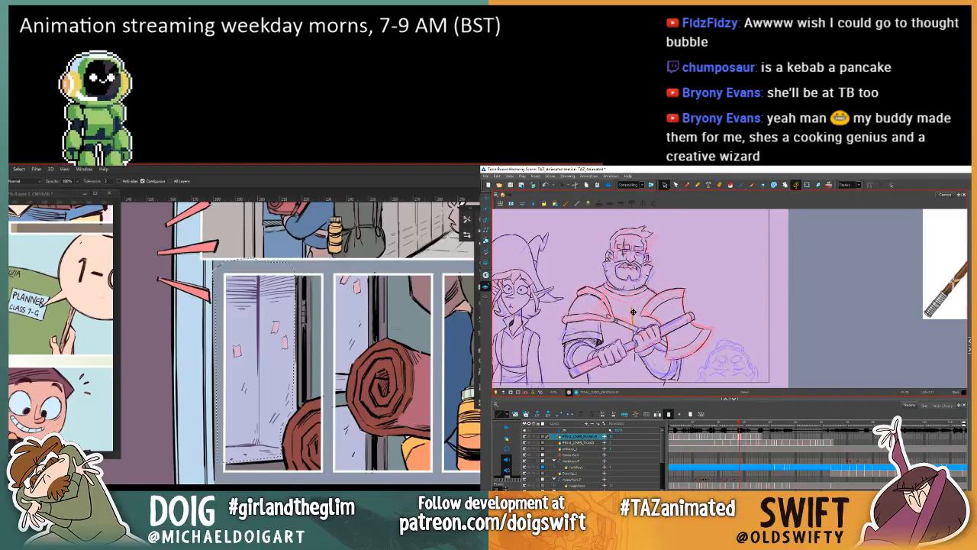
Step: Fill the selected locker area in the first narrow panel with a lighter lavender and switch to the Magic Wand
left_click(258, 395)
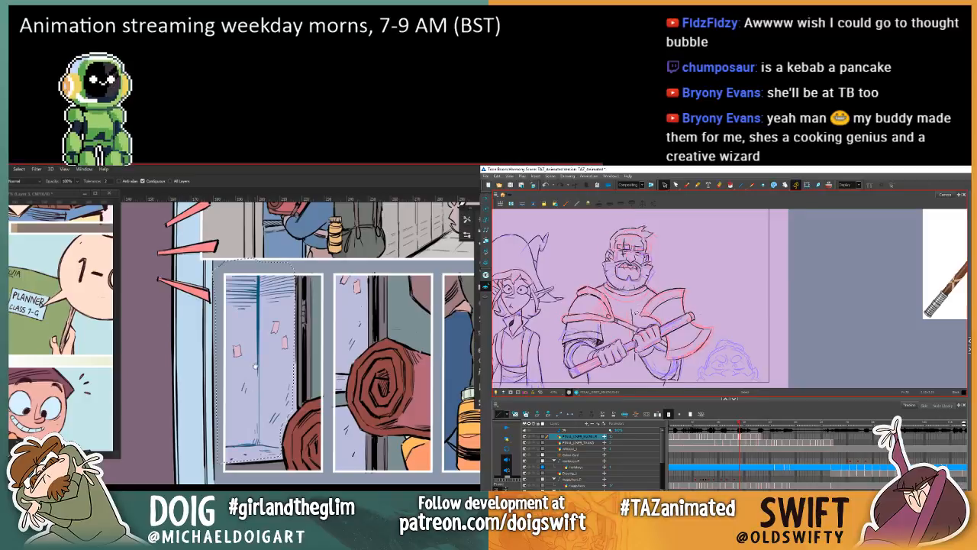
mouse_move(308, 389)
left_mouse_down()
mouse_move(202, 373)
mouse_move(230, 367)
mouse_move(235, 387)
left_mouse_up()
key("w")
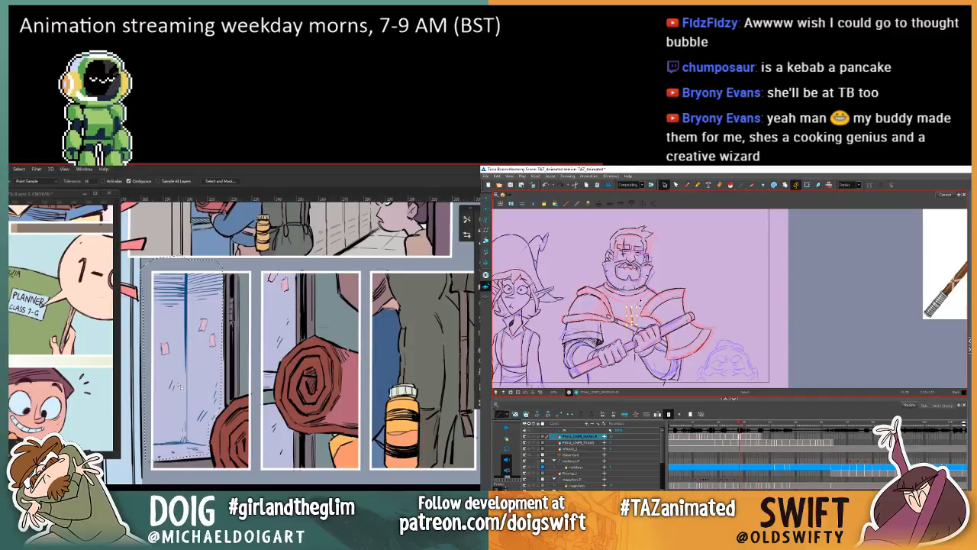
Step: Adjust the selected locker area with Hue/Saturation to Hue +12 and Lightness -26, lower its saturation, and deselect it
key("ctrl+u")
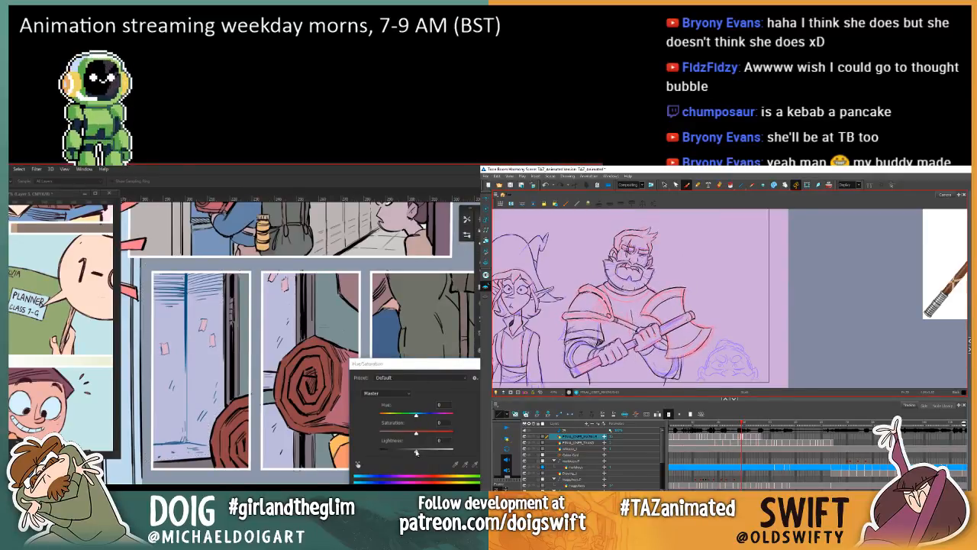
mouse_move(416, 451)
left_mouse_down()
mouse_move(406, 451)
mouse_move(431, 453)
mouse_move(406, 452)
left_mouse_up()
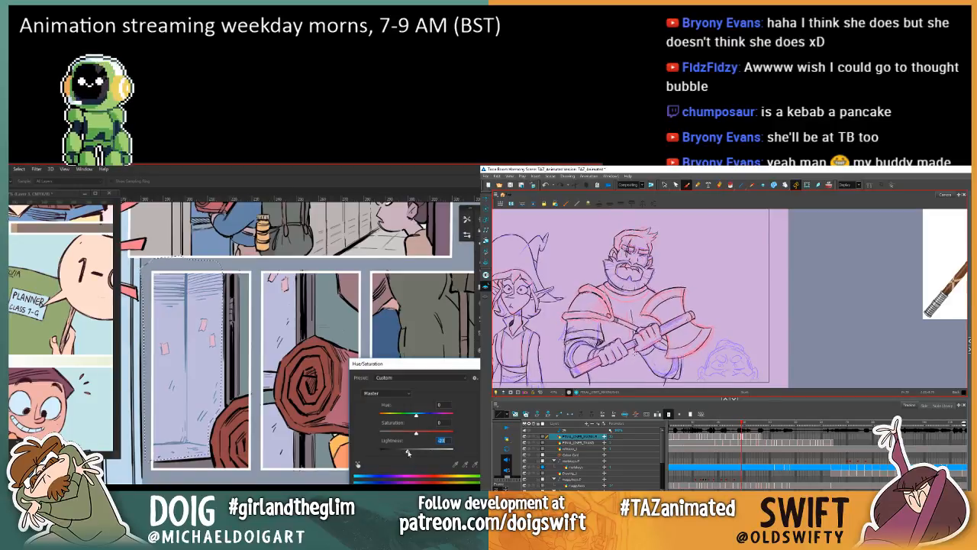
left_click_drag(416, 414, 404, 435)
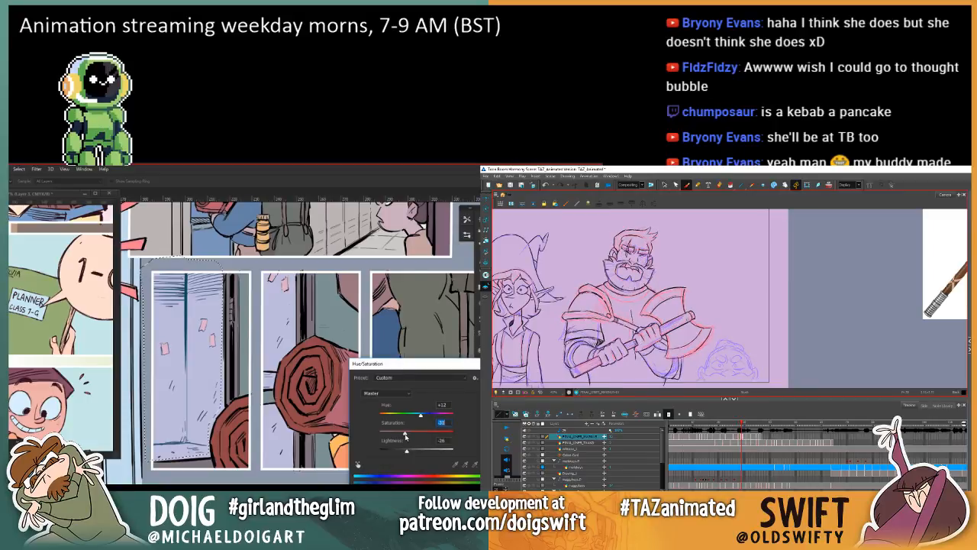
key("Return")
key("ctrl+d")
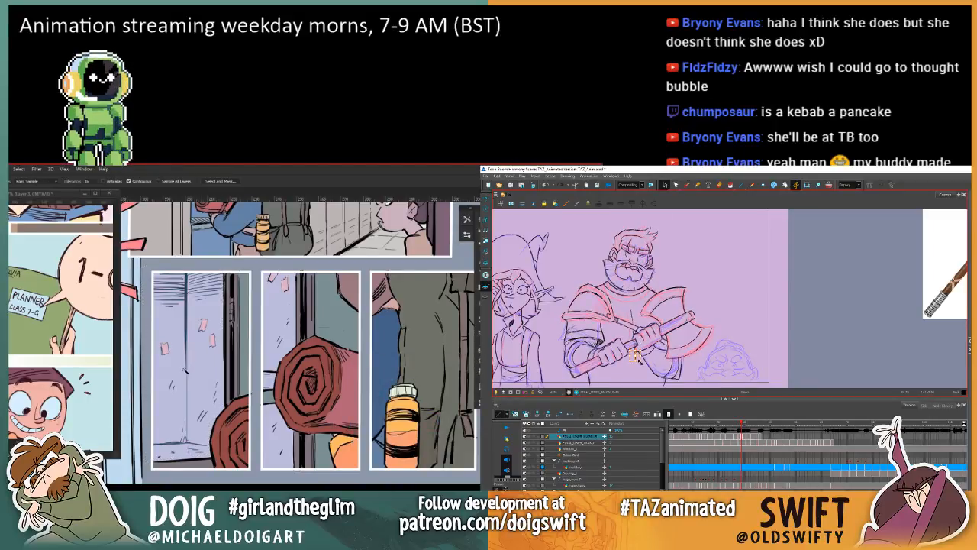
Step: Sample the lavender from the locker interior in the first narrow panel and switch to the Lasso tool
left_click_drag(262, 367, 228, 377)
key("i")
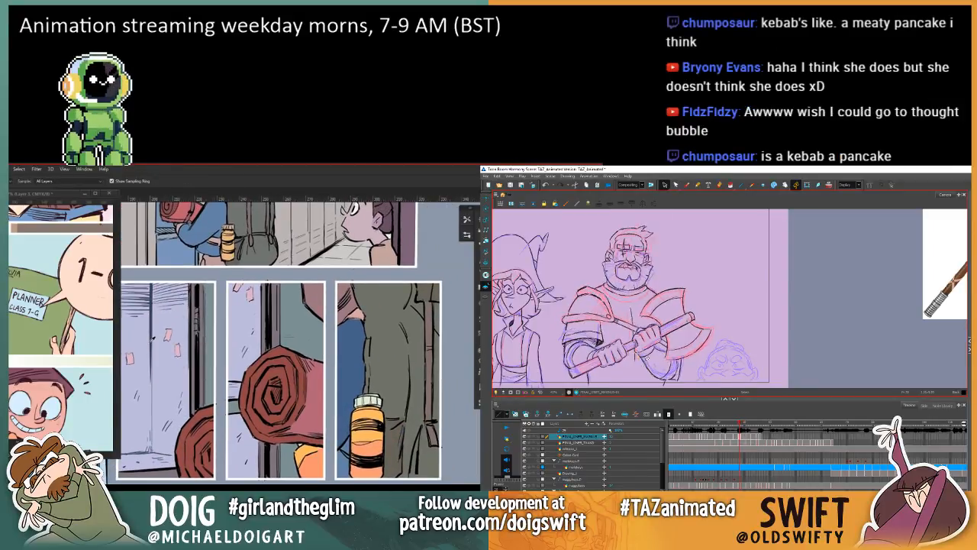
left_click(155, 340)
left_click_drag(200, 332, 238, 322)
key("l")
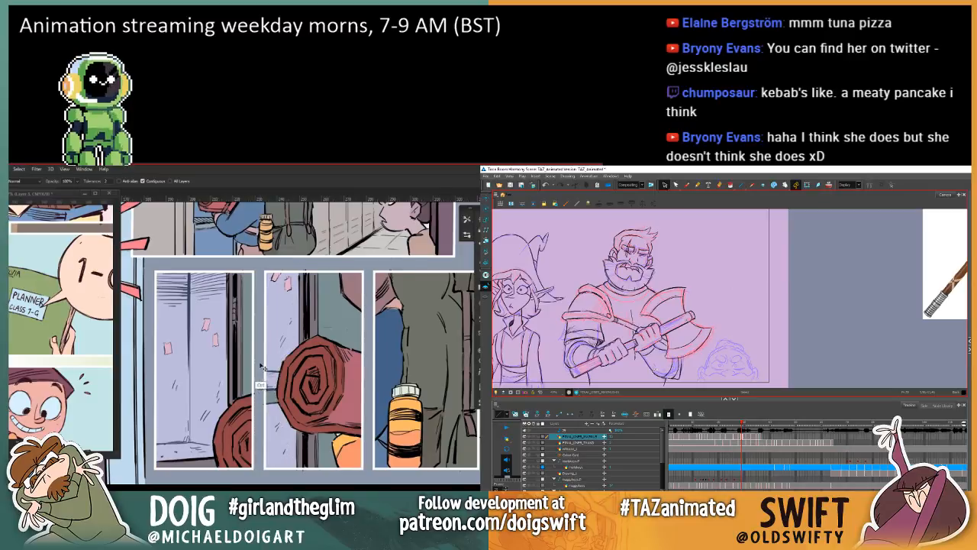
Step: Review the comic page's colouring from the locker panels down to the hallway scene, examining the boy with the backpack up close
scroll(259, 367, "down", 2)
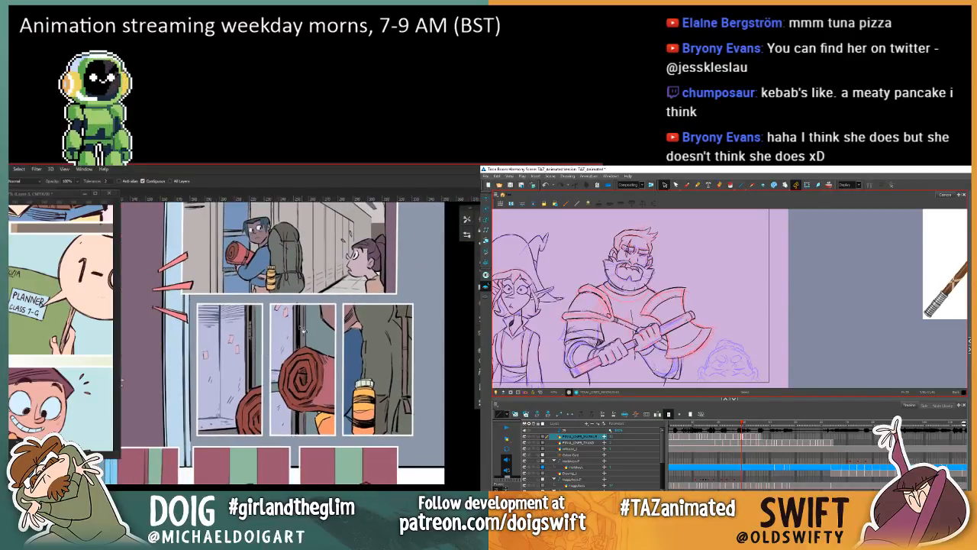
left_click_drag(303, 330, 343, 436)
mouse_move(326, 373)
left_mouse_down()
mouse_move(248, 325)
mouse_move(315, 355)
mouse_move(277, 336)
mouse_move(278, 379)
left_mouse_up()
scroll(259, 337, "up", 4)
left_click_drag(261, 346, 342, 200)
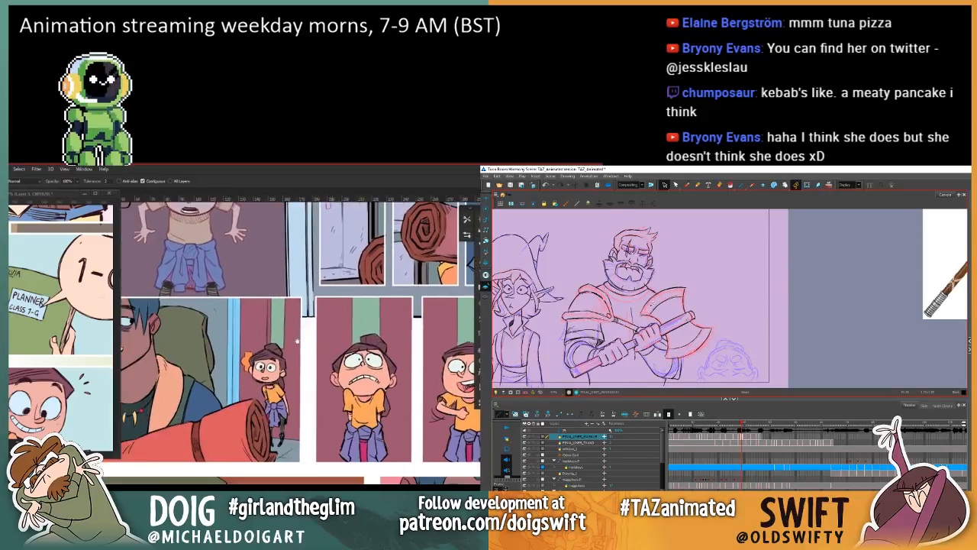
mouse_move(296, 348)
left_mouse_down()
mouse_move(290, 316)
mouse_move(287, 335)
left_mouse_up()
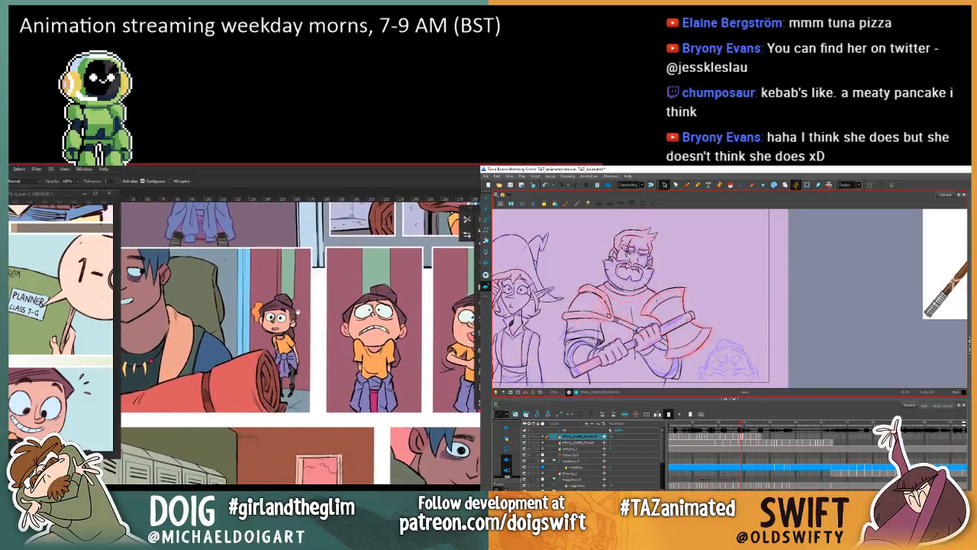
left_click_drag(320, 296, 270, 383)
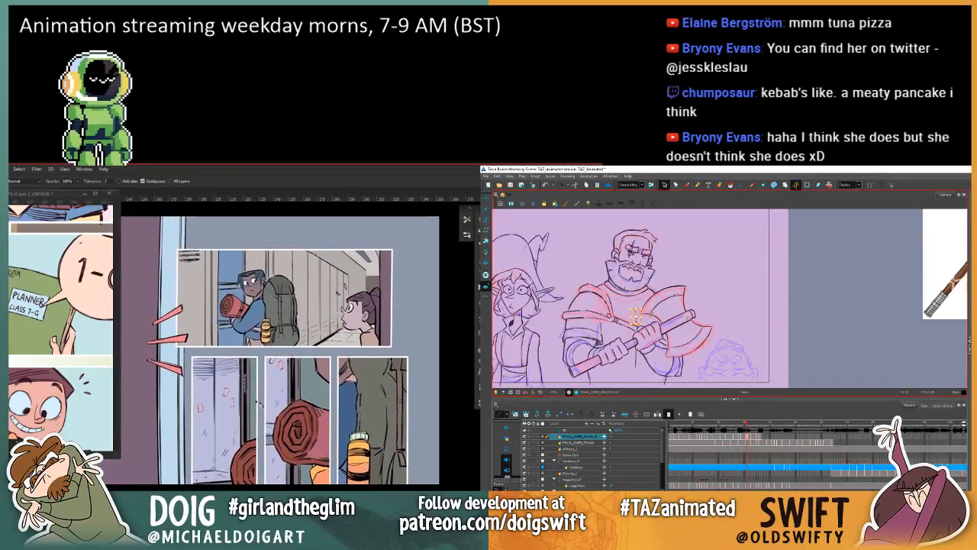
scroll(265, 394, "down", 1)
scroll(262, 388, "down", 2)
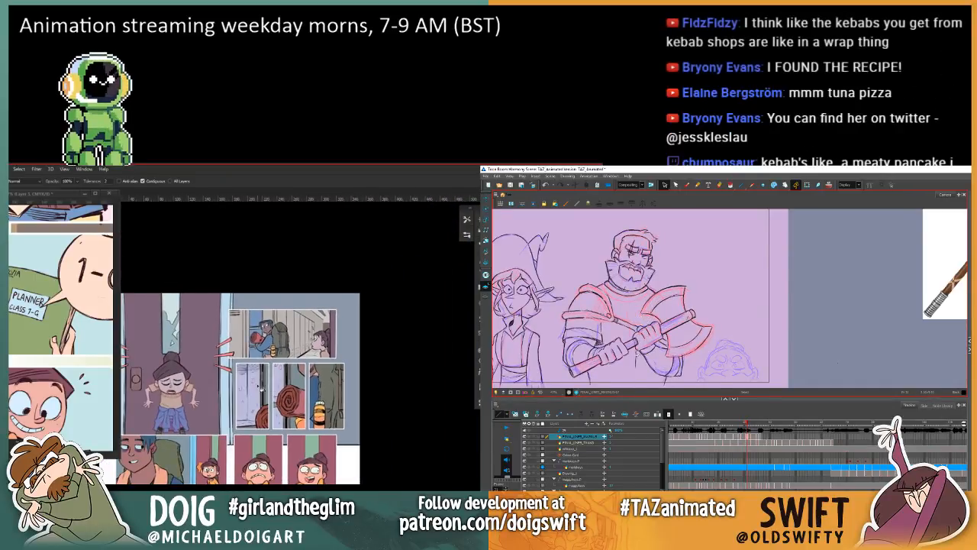
left_click_drag(238, 460, 265, 358)
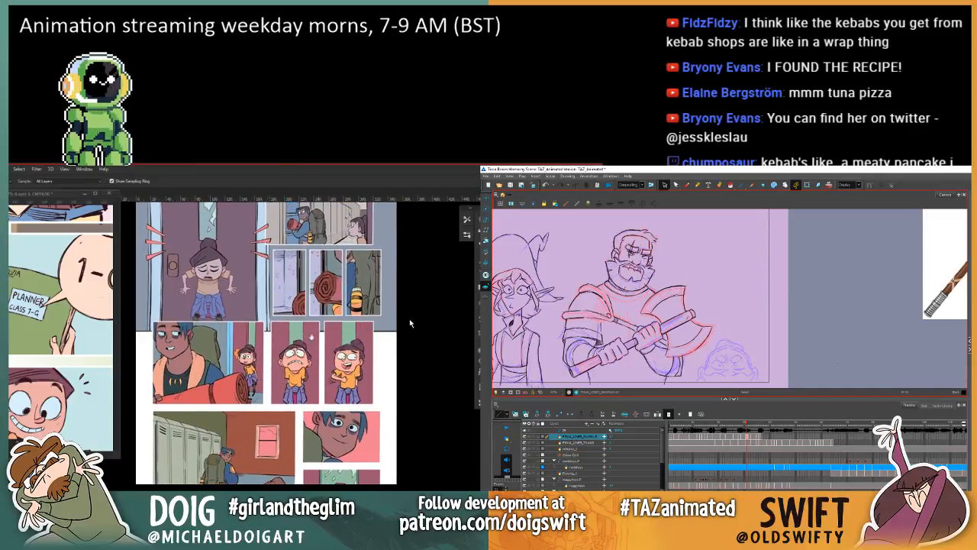
left_click_drag(410, 321, 443, 222)
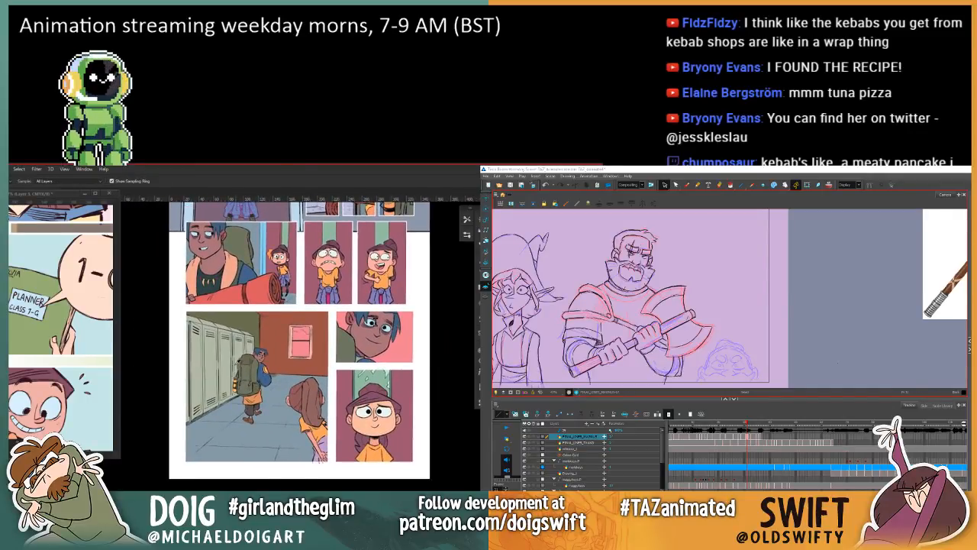
scroll(233, 360, "up", 5)
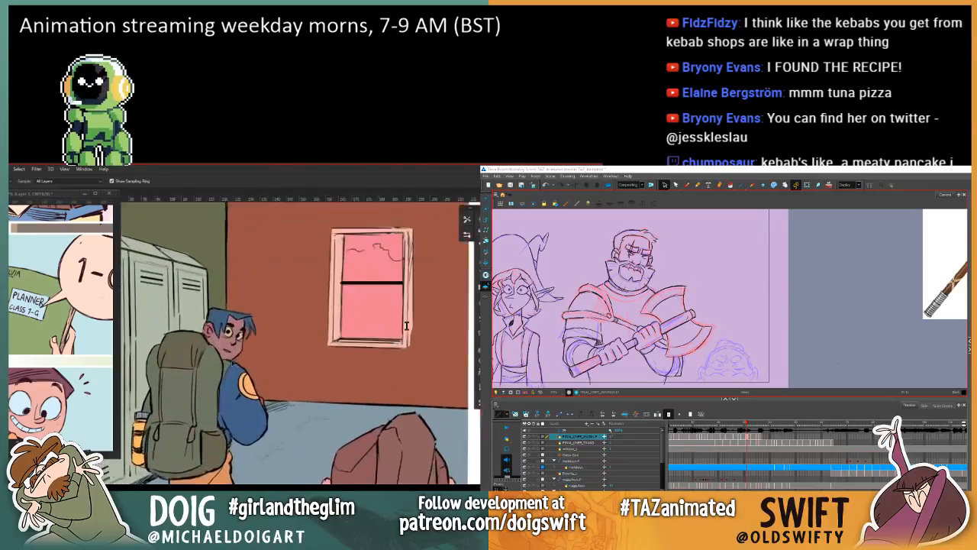
left_click_drag(262, 371, 328, 299)
left_click_drag(393, 394, 438, 359)
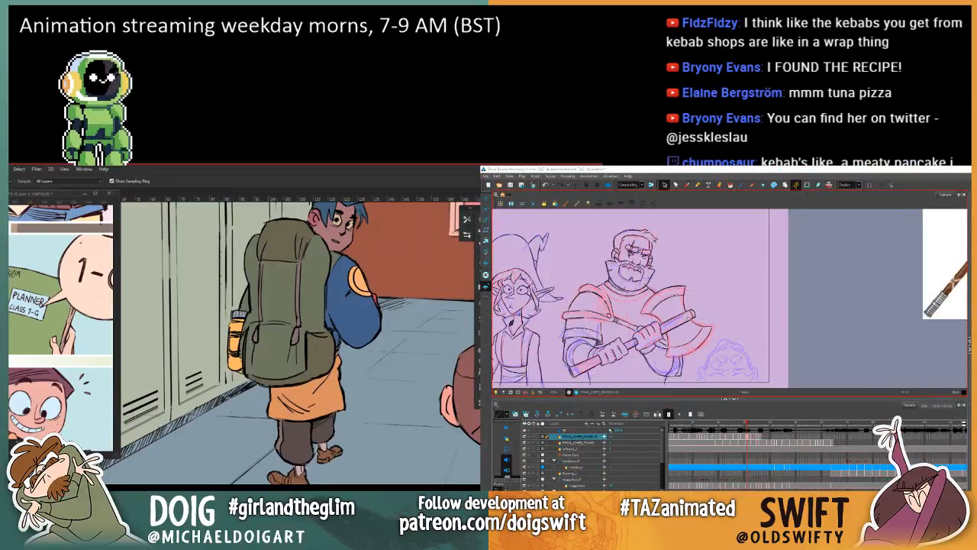
Step: Switch to the Chrome window beside the comic, maximize it and open Twitter in a new tab
left_click_drag(483, 229, 778, 288)
key("l")
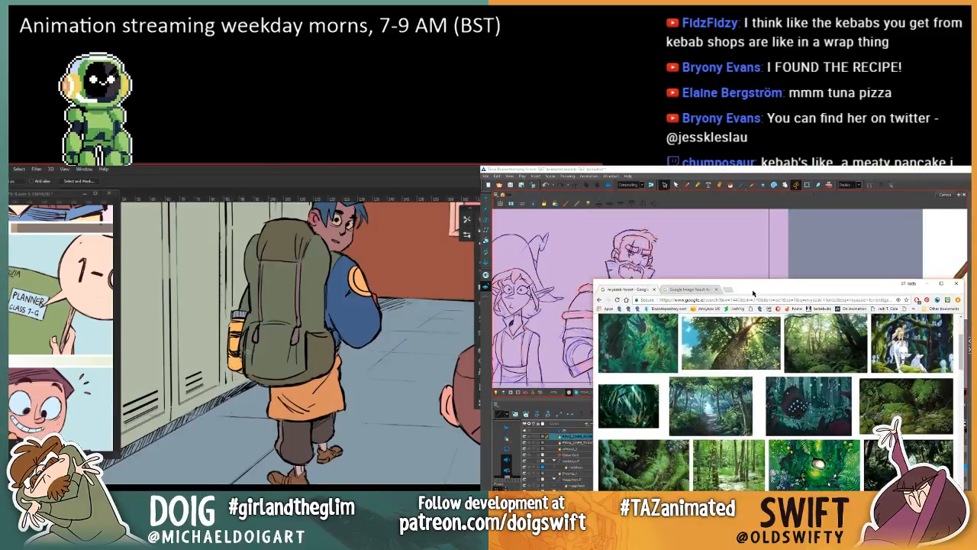
double_click(754, 288)
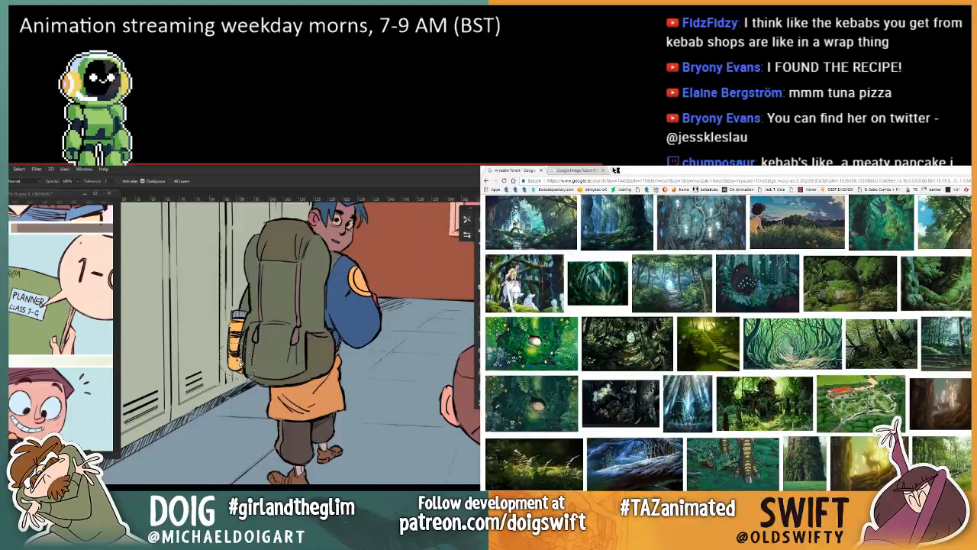
left_click(615, 169)
left_click(615, 189)
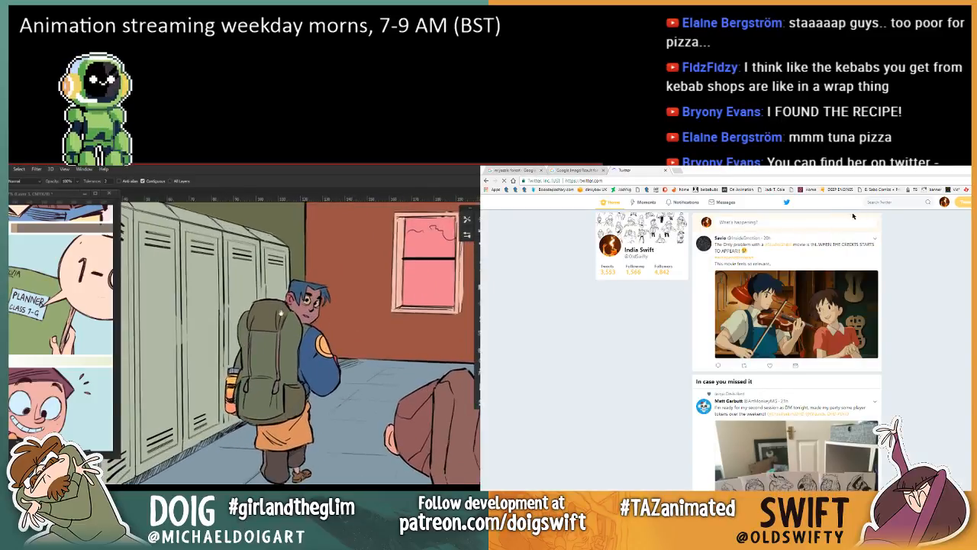
Step: Search Twitter for the artist's handle recommended in the chat
left_click_drag(288, 326, 287, 364)
left_click(883, 203)
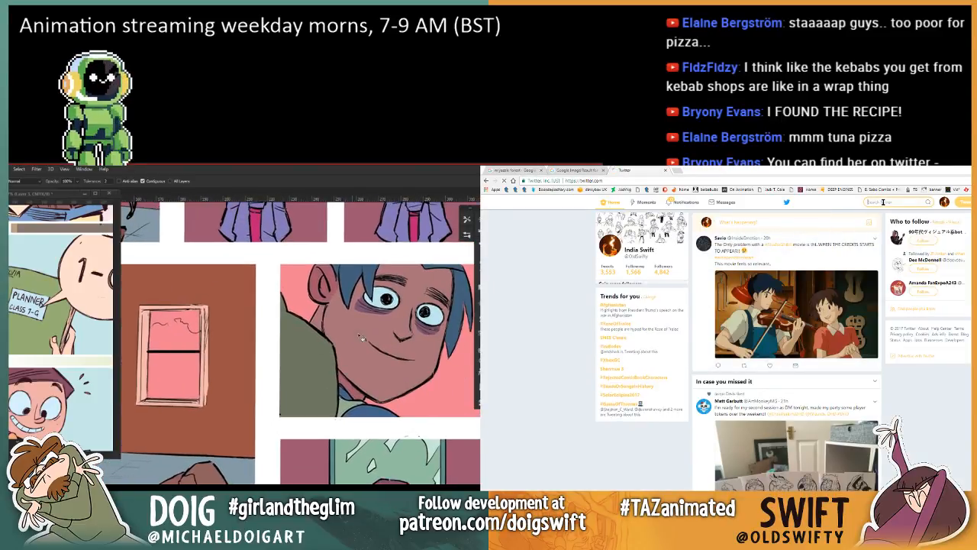
key("ctrl+v")
key("Return")
Step: In Photoshop, sample the eye colour from the blue-haired boy's close-up and ready the Paint Bucket for his figure in the hallway panel
key("i")
left_click(382, 287)
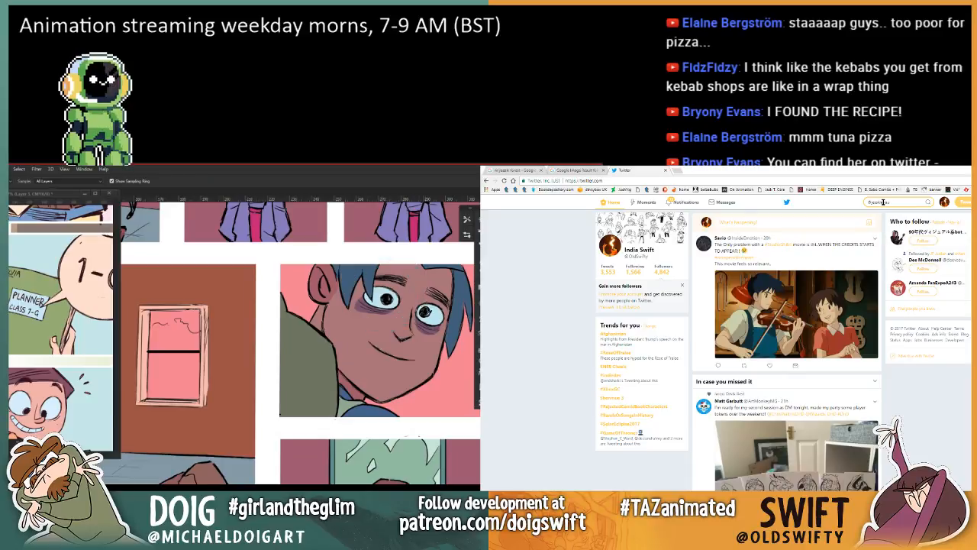
left_click_drag(162, 361, 361, 321)
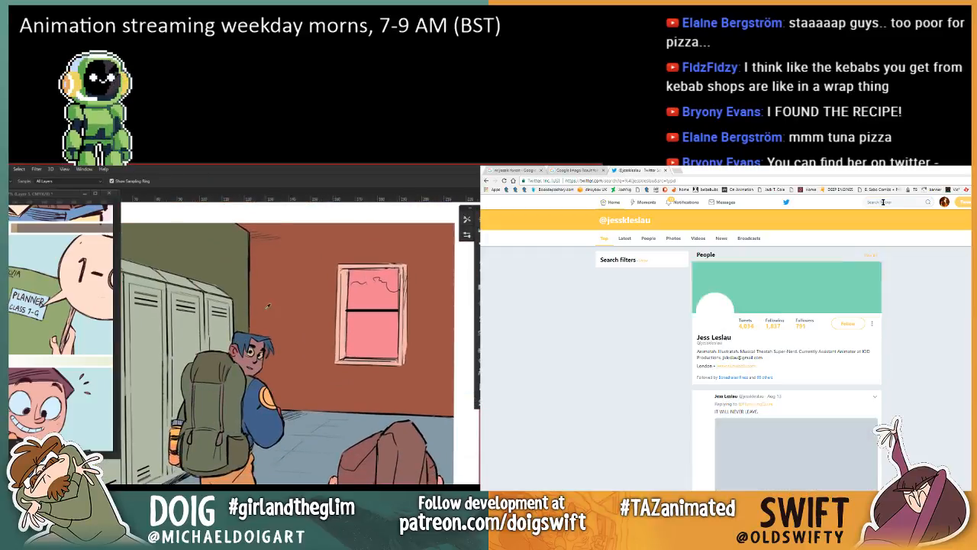
key("g")
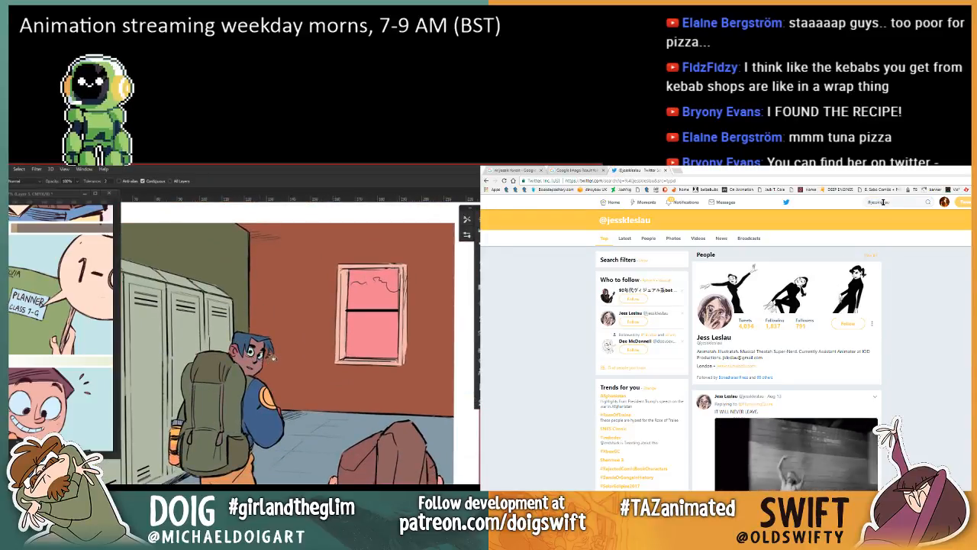
scroll(277, 335, "down", 3)
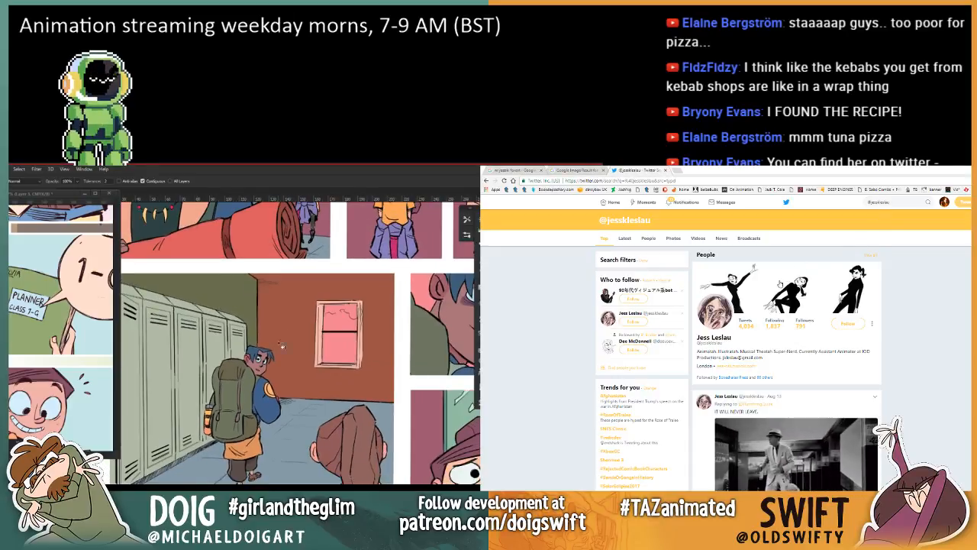
mouse_move(266, 351)
left_mouse_down()
mouse_move(235, 280)
mouse_move(190, 303)
left_mouse_up()
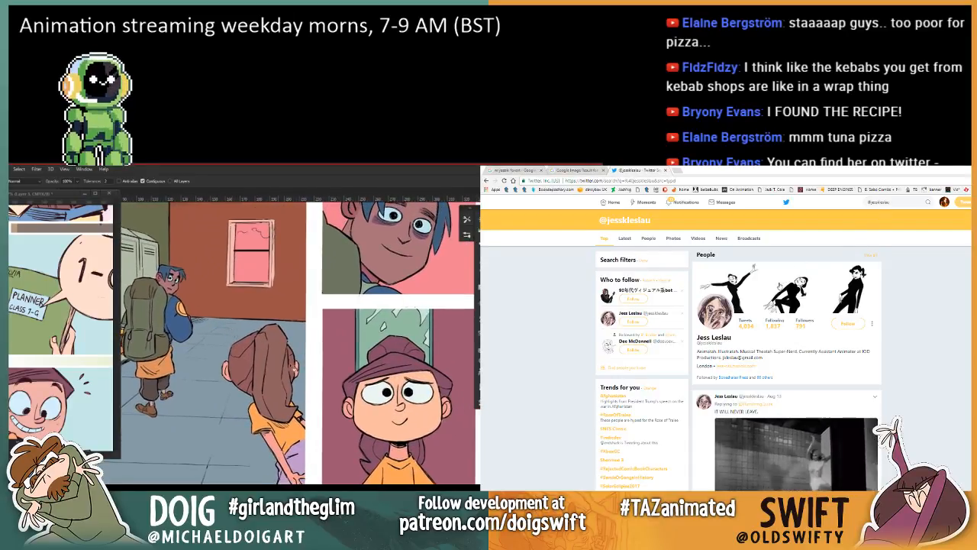
Step: Open the recommended artist's Twitter profile from the search results and follow the account
left_click(779, 284)
left_click_drag(336, 237, 315, 363)
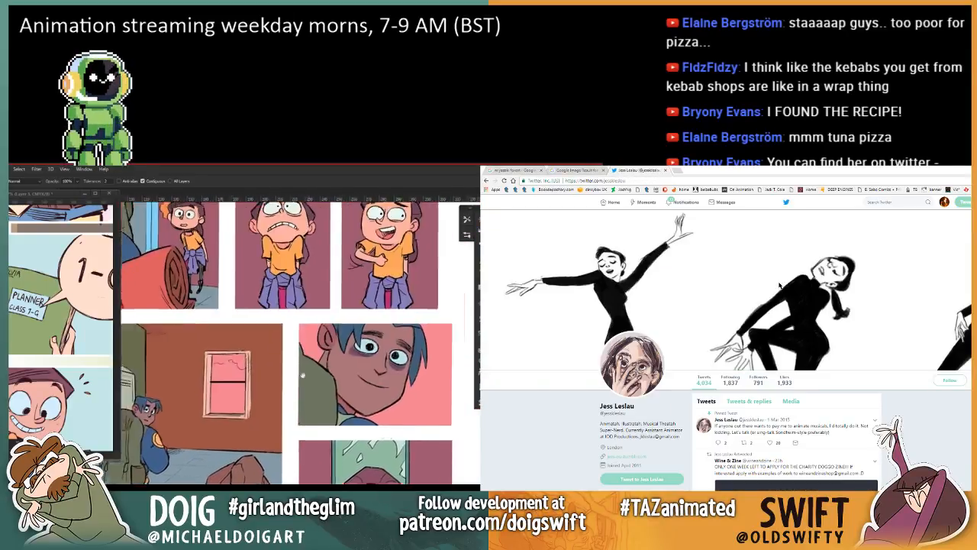
left_click_drag(313, 213, 296, 362)
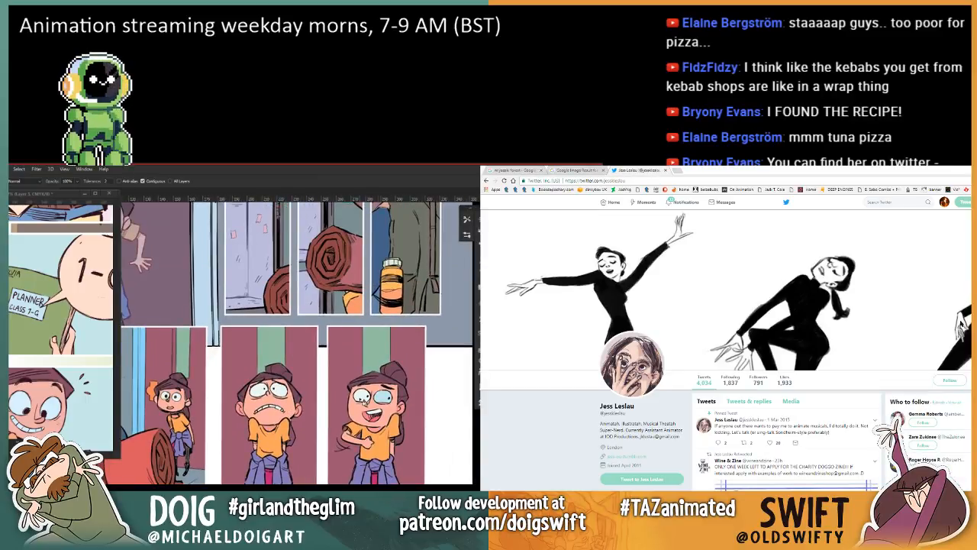
left_click(947, 380)
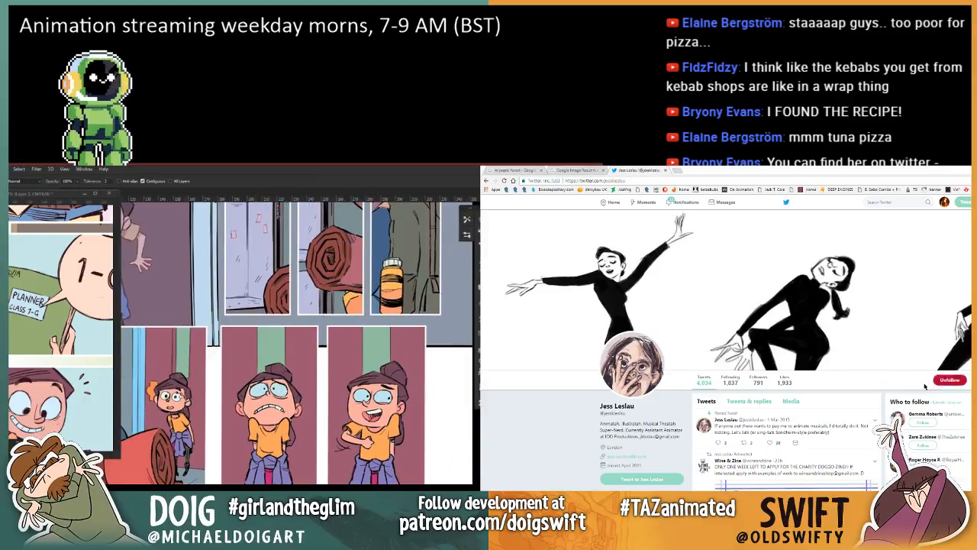
Step: Browse the followed artist's tweets and profile, and look over the comic's doorway and locker panels
scroll(940, 383, "down", 3)
left_click_drag(131, 314, 217, 374)
left_click_drag(180, 331, 208, 377)
scroll(912, 391, "down", 1)
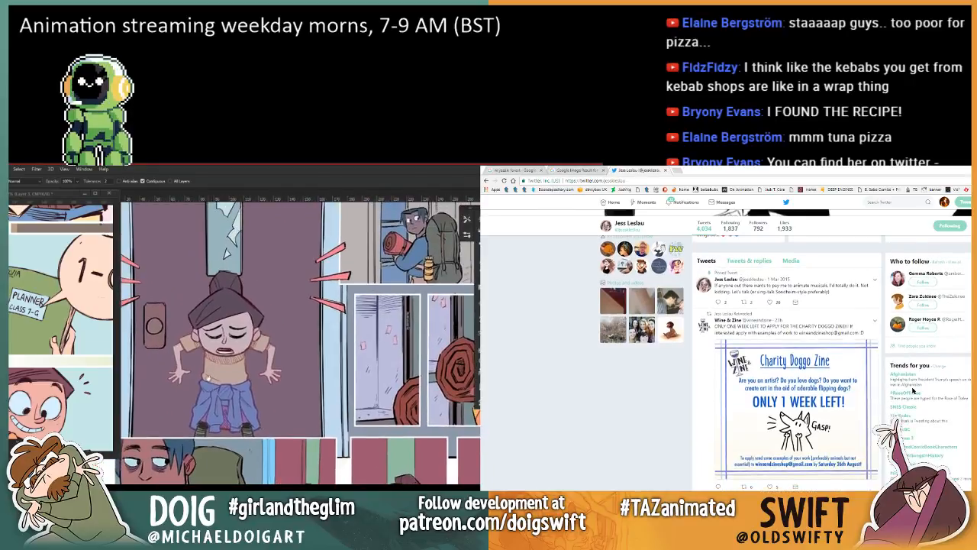
left_click_drag(243, 341, 253, 361)
scroll(913, 391, "down", 4)
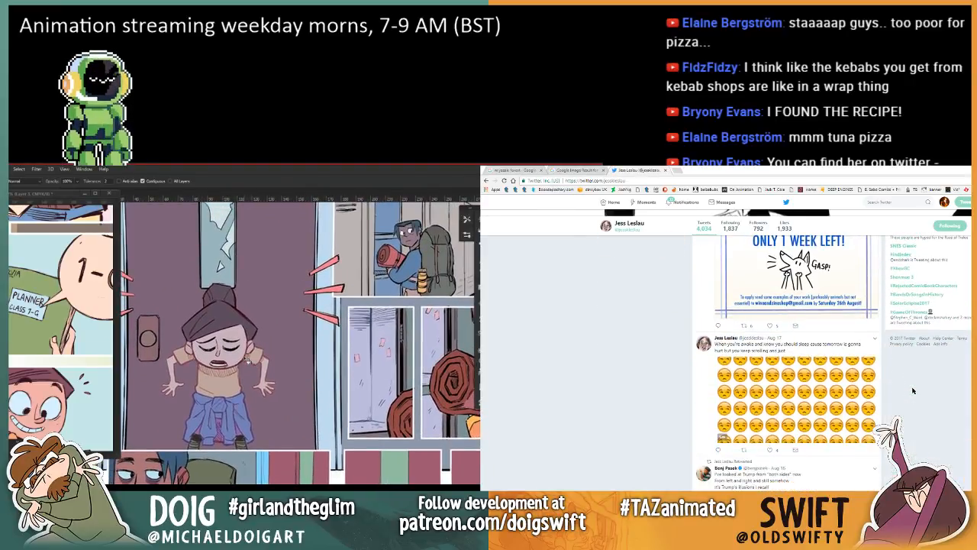
scroll(913, 390, "up", 2)
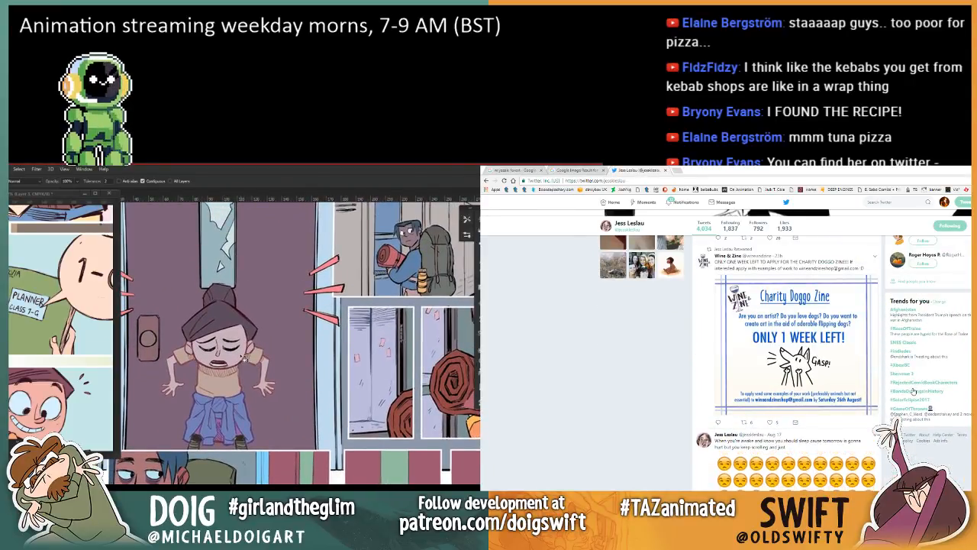
scroll(913, 391, "down", 5)
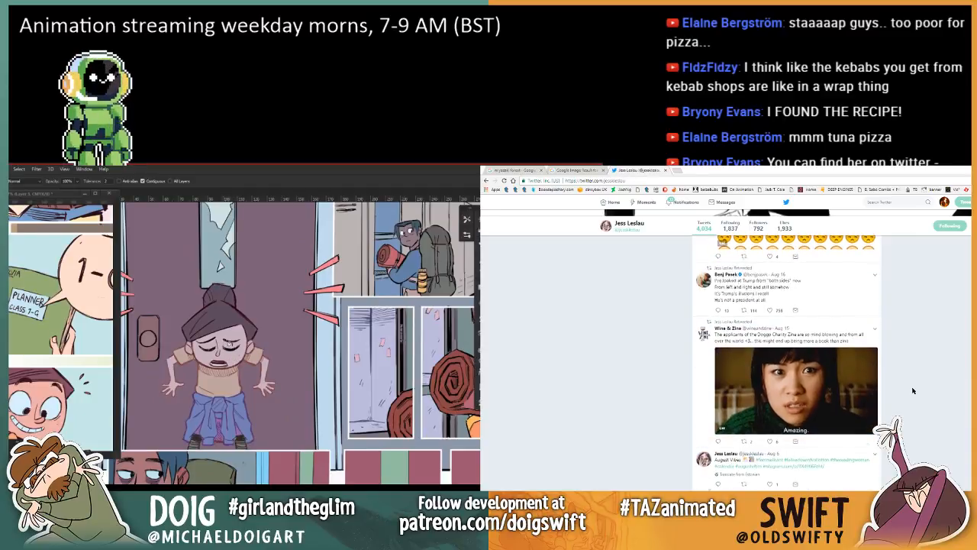
scroll(913, 391, "up", 10)
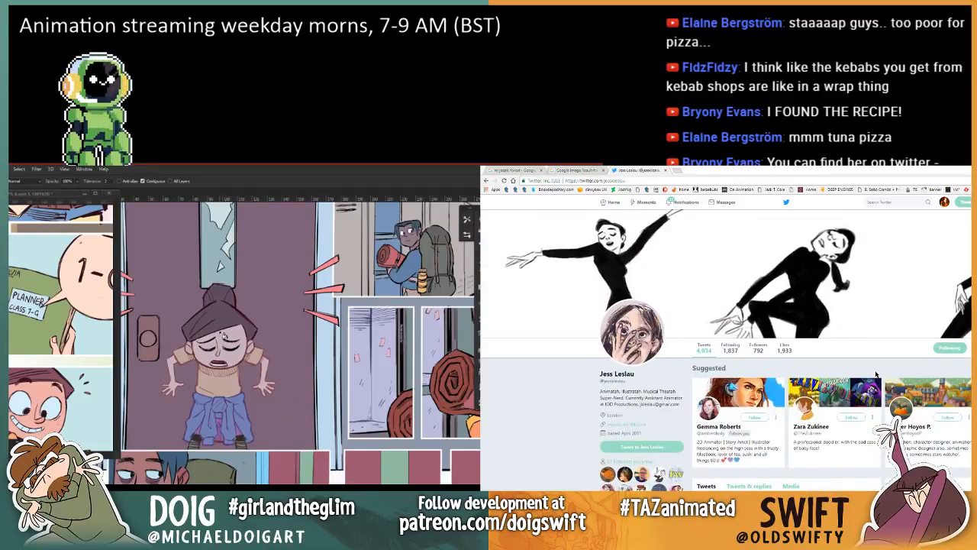
scroll(877, 374, "down", 3)
scroll(870, 373, "up", 2)
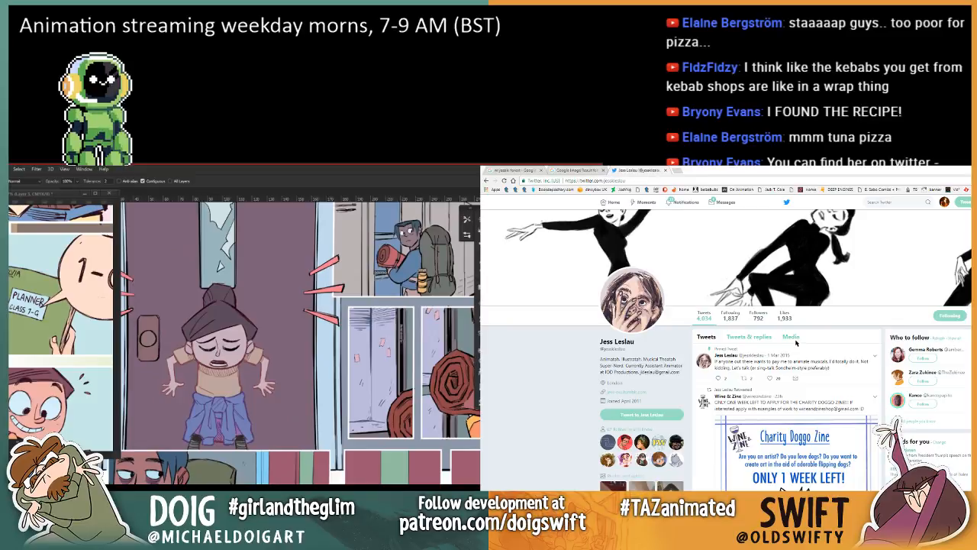
Step: Show the followed artist's media tweets and look through the newest posts
left_click(791, 337)
scroll(208, 391, "up", 3)
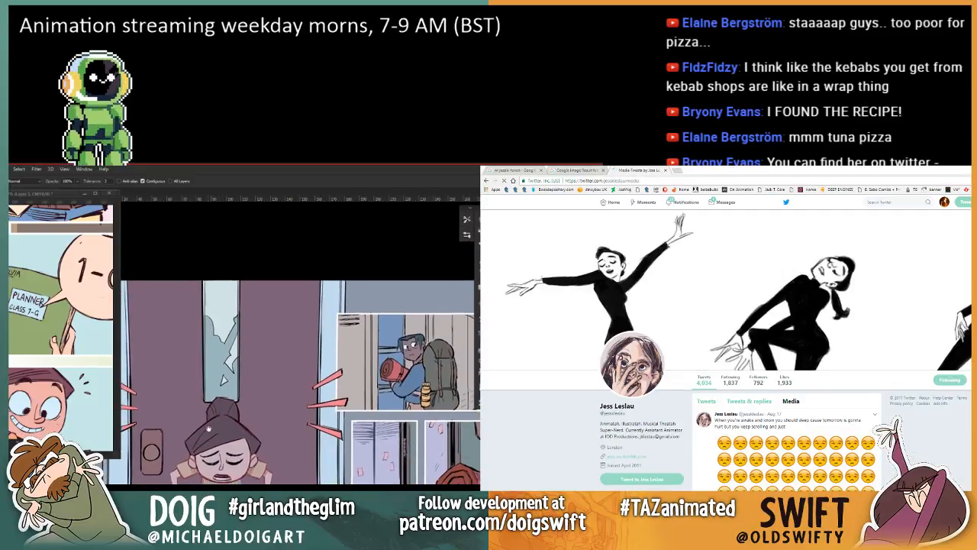
scroll(795, 339, "down", 20)
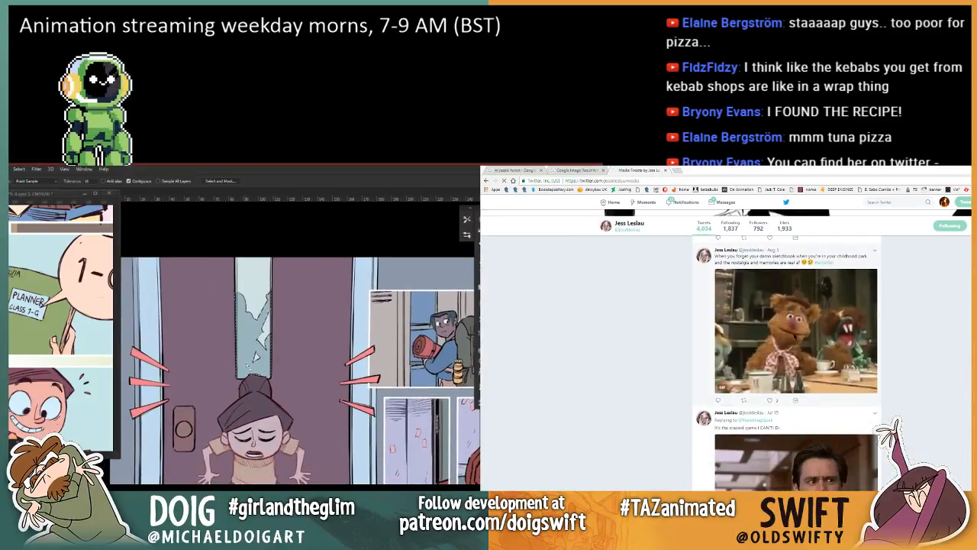
Step: In Photoshop, select the door window's glass with the Magic Wand and shift its hue to +180 with Hue/Saturation
key("w")
left_click(239, 341)
scroll(795, 336, "down", 15)
key("ctrl+u")
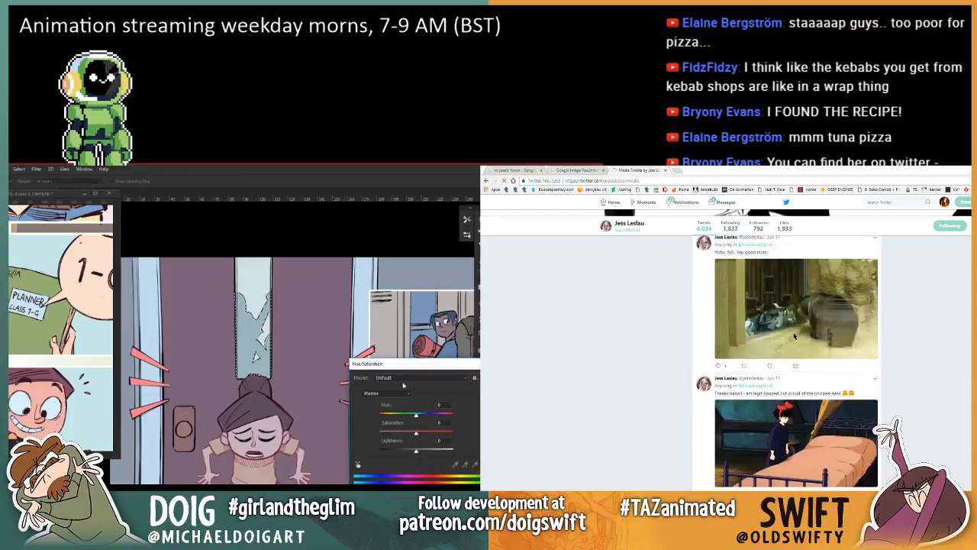
scroll(795, 336, "down", 10)
left_click_drag(399, 416, 454, 416)
scroll(794, 336, "down", 1)
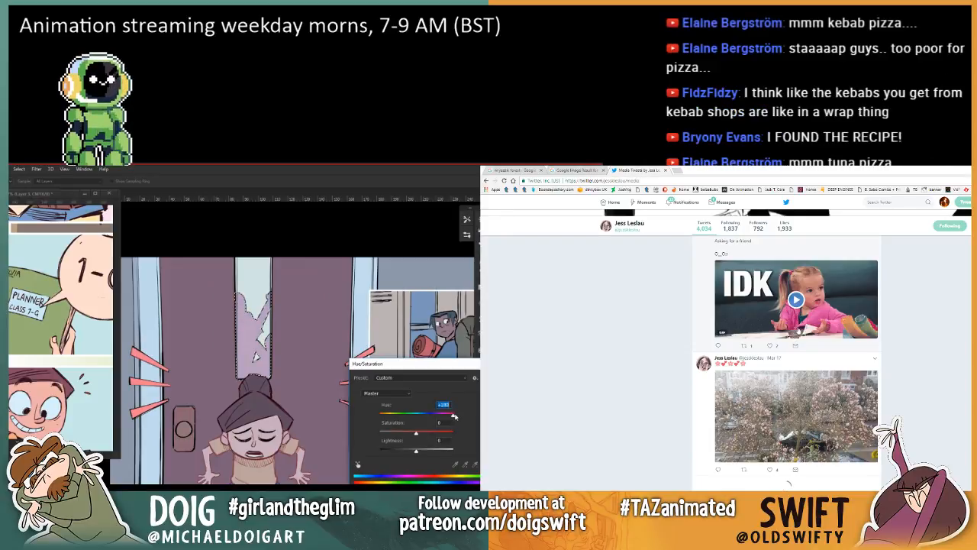
Step: Set the window glass's lightness to +2 in Hue/Saturation while looking further through the artist's media tweets
scroll(798, 331, "down", 5)
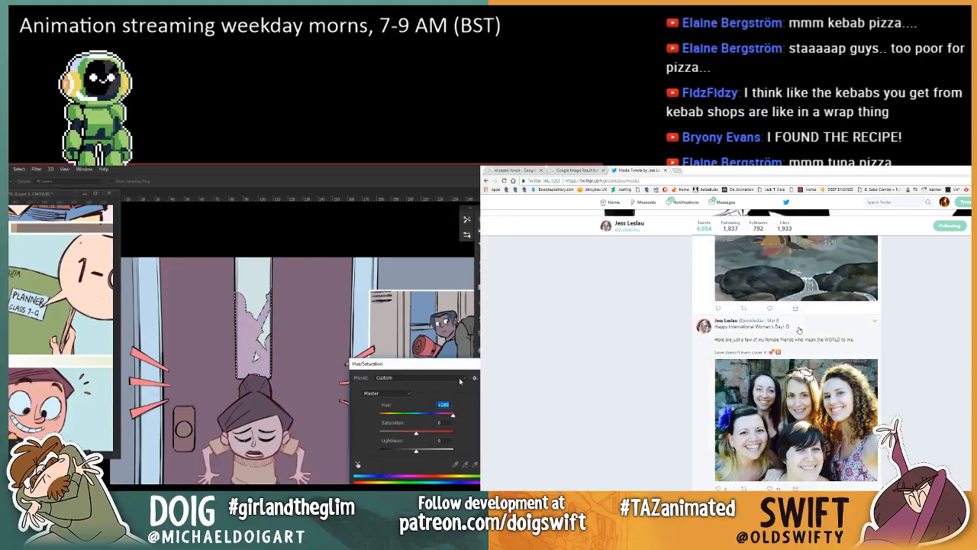
scroll(798, 331, "down", 5)
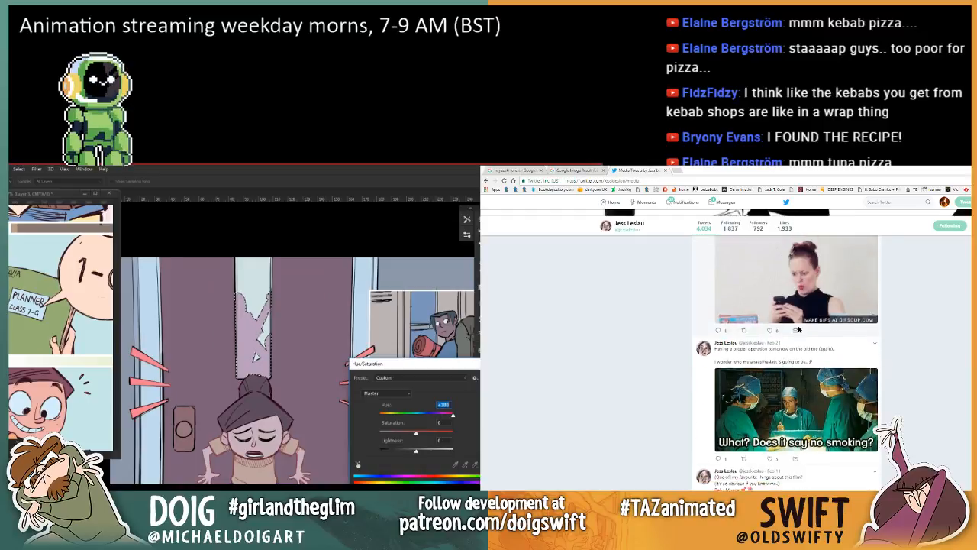
scroll(799, 332, "up", 1)
mouse_move(416, 451)
left_mouse_down()
mouse_move(426, 453)
mouse_move(405, 455)
mouse_move(413, 453)
left_mouse_up()
scroll(854, 349, "down", 1)
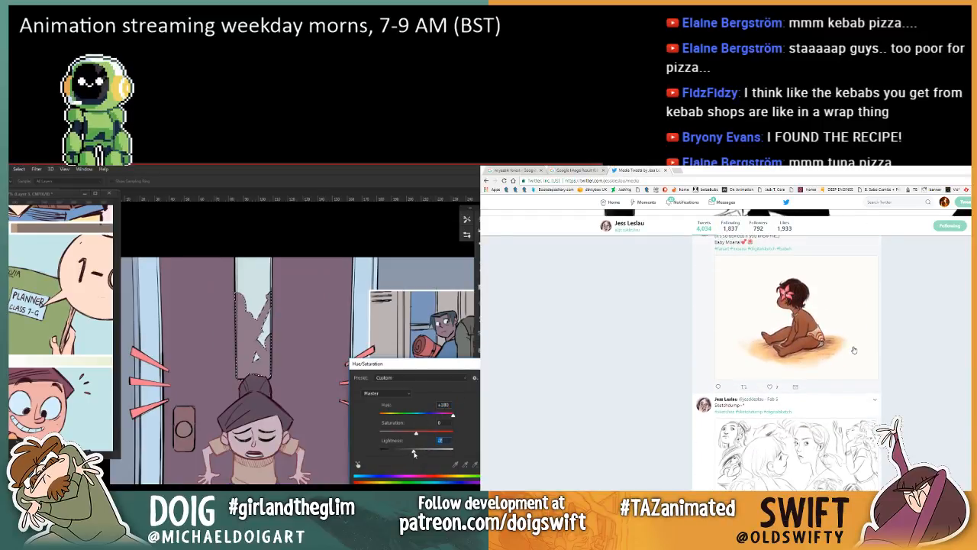
scroll(854, 350, "down", 3)
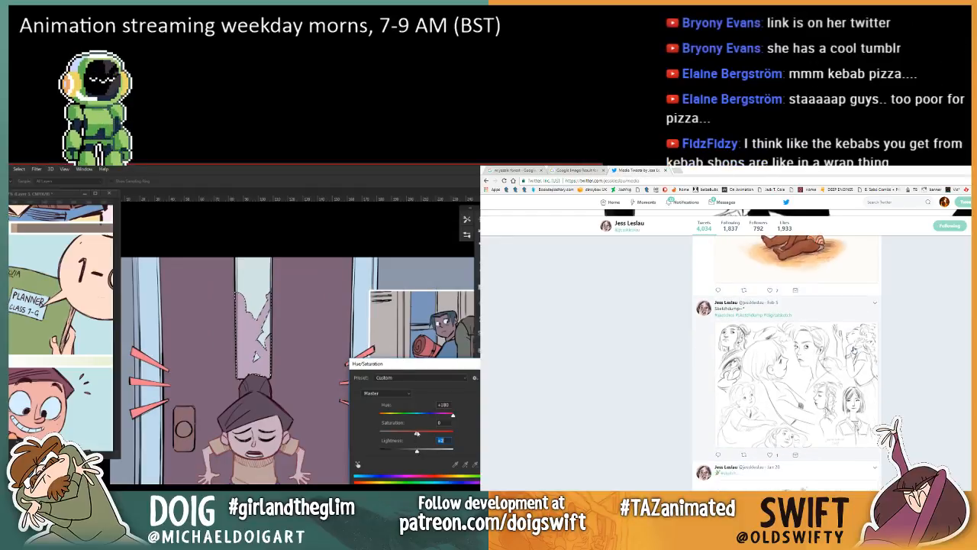
Step: Enlarge the artist's sketch-dump drawing on Twitter, close it, and examine the older artwork and media posts
left_click(831, 353)
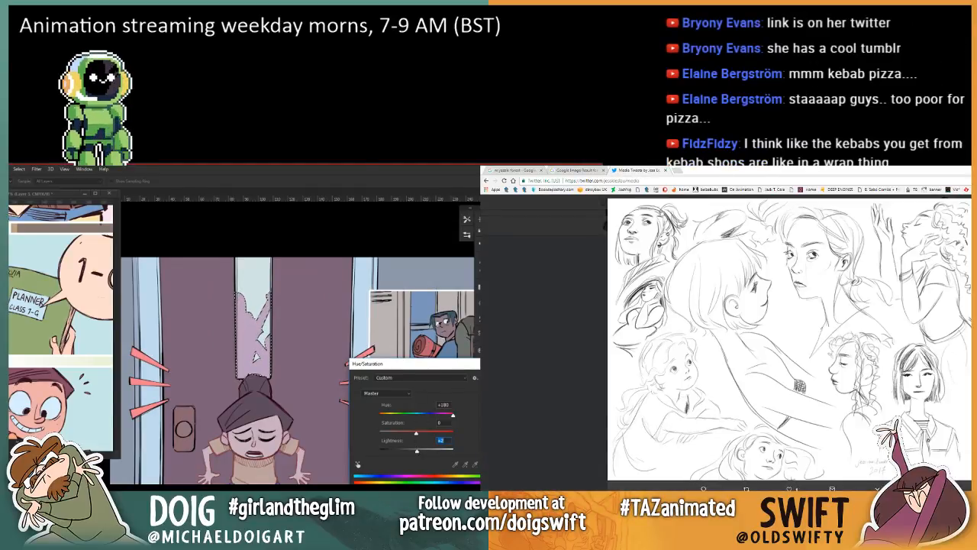
key("Escape")
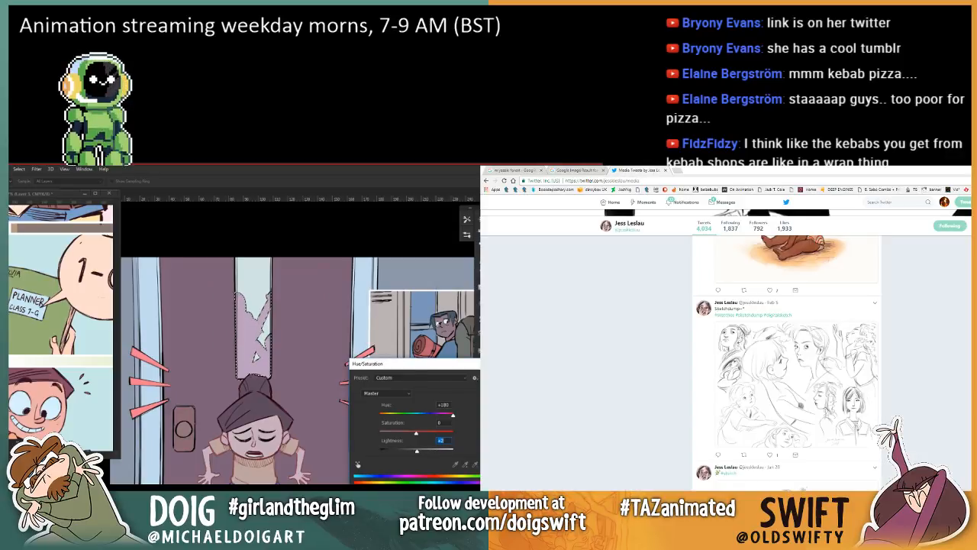
scroll(787, 358, "down", 2)
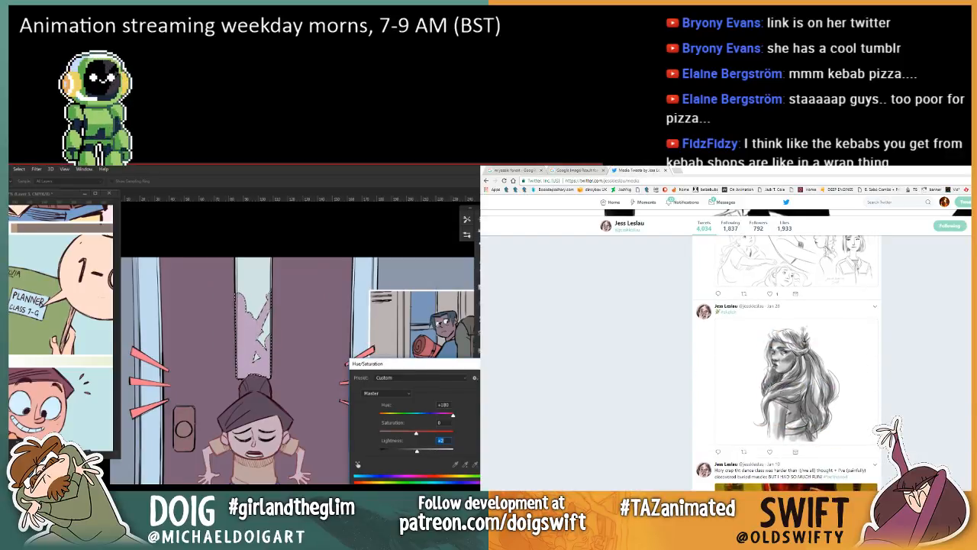
scroll(796, 359, "down", 4)
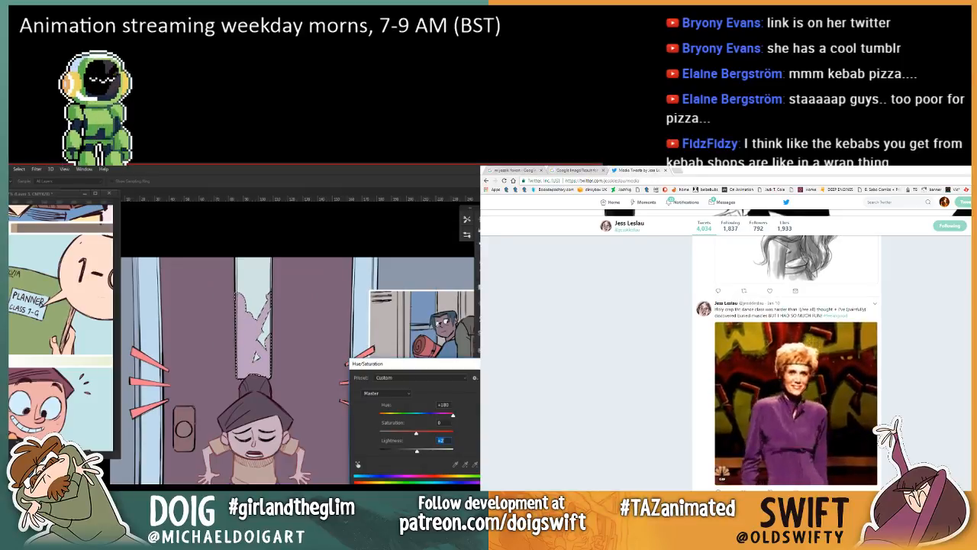
scroll(797, 359, "down", 10)
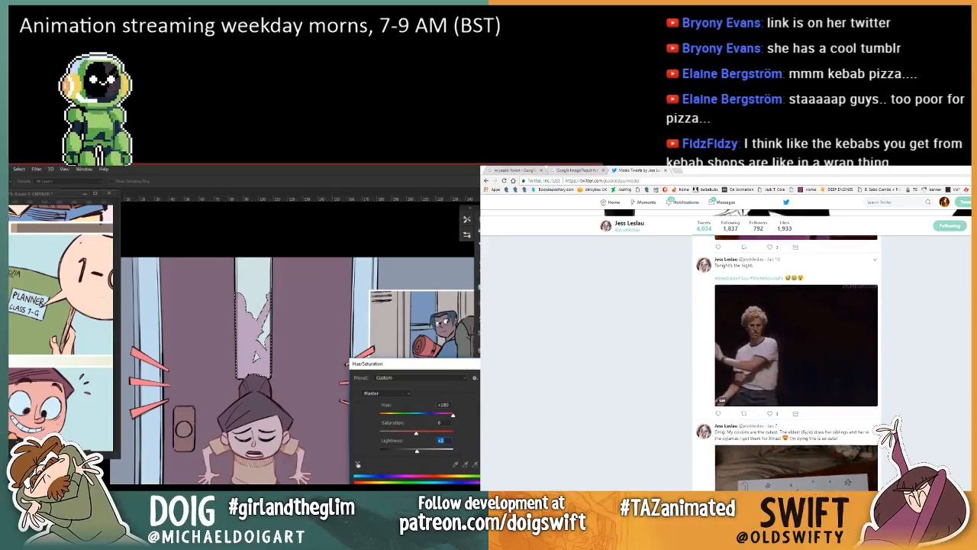
scroll(796, 359, "down", 10)
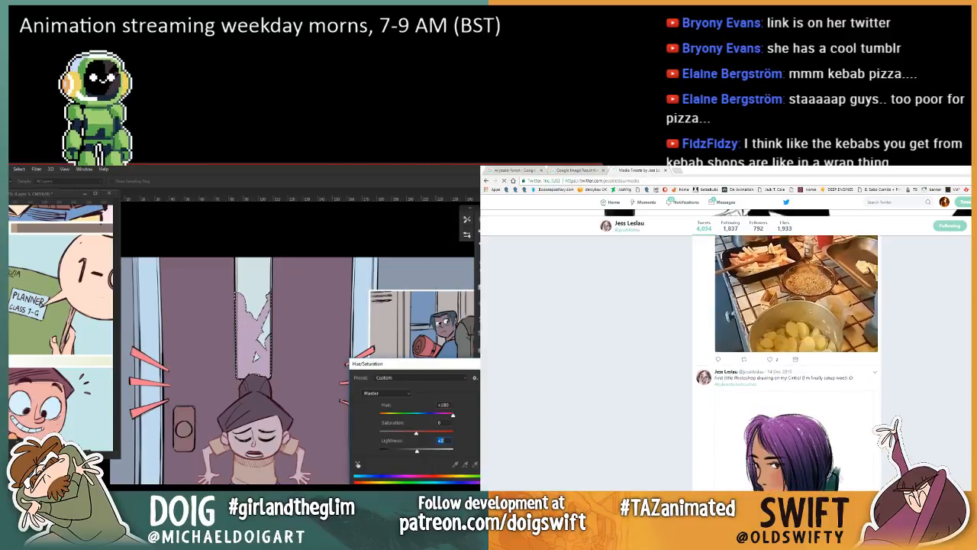
scroll(796, 359, "down", 10)
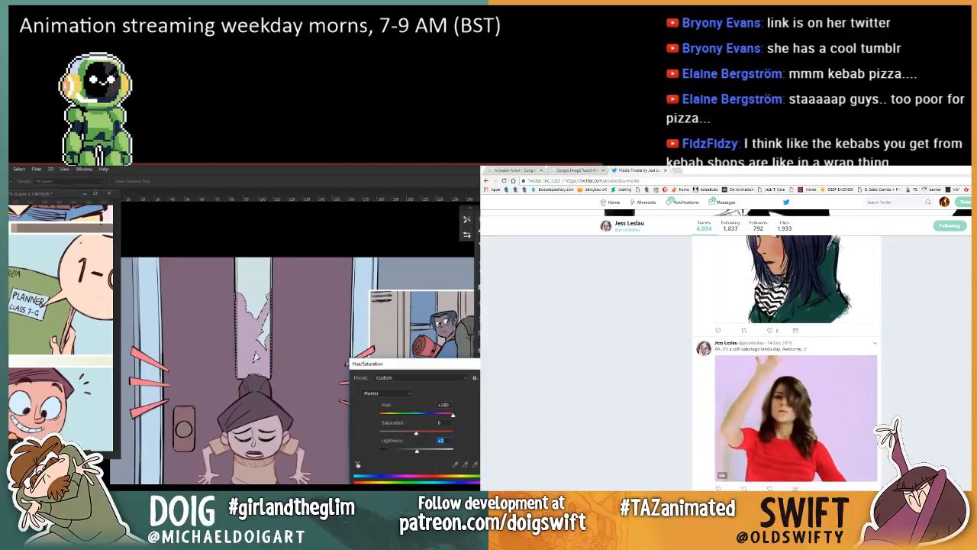
scroll(796, 359, "down", 3)
scroll(796, 359, "down", 1)
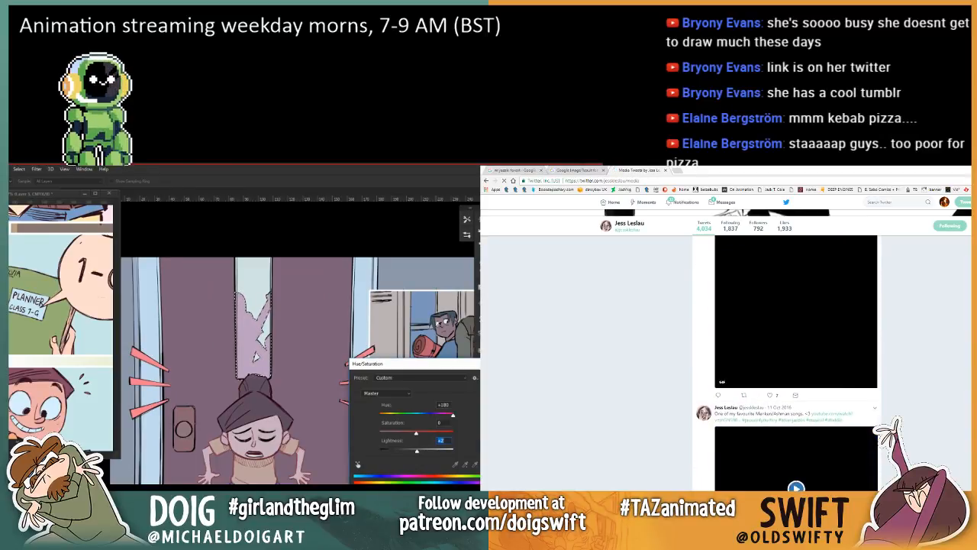
scroll(796, 344, "up", 2)
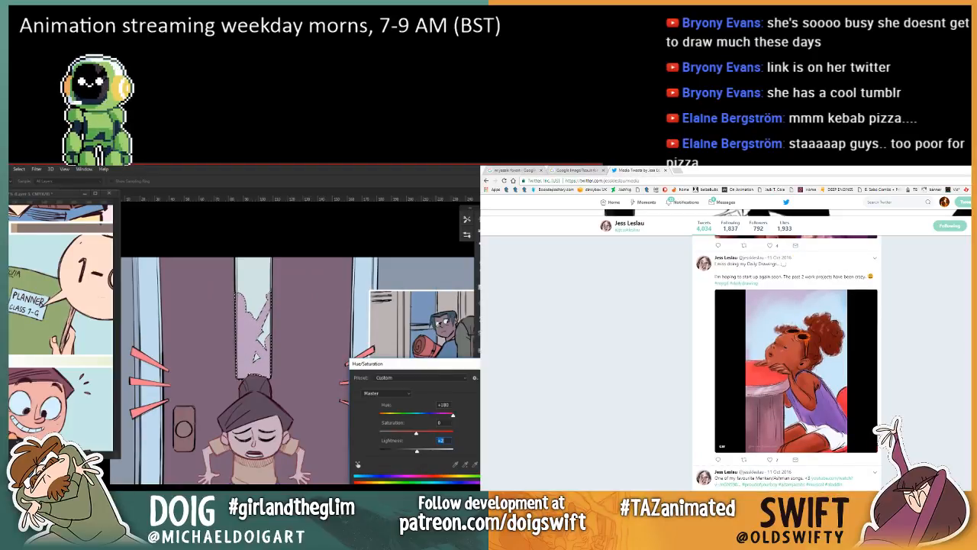
scroll(796, 359, "down", 15)
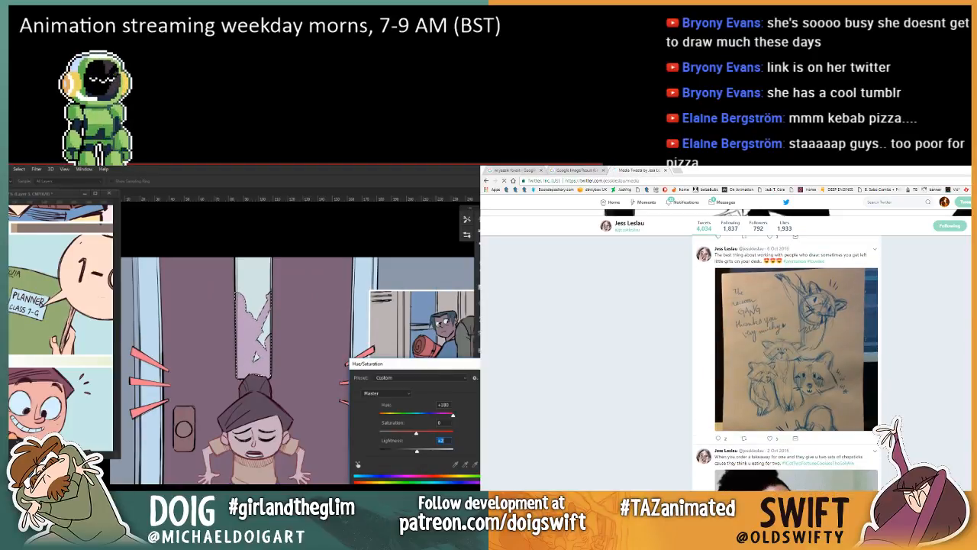
scroll(907, 256, "down", 15)
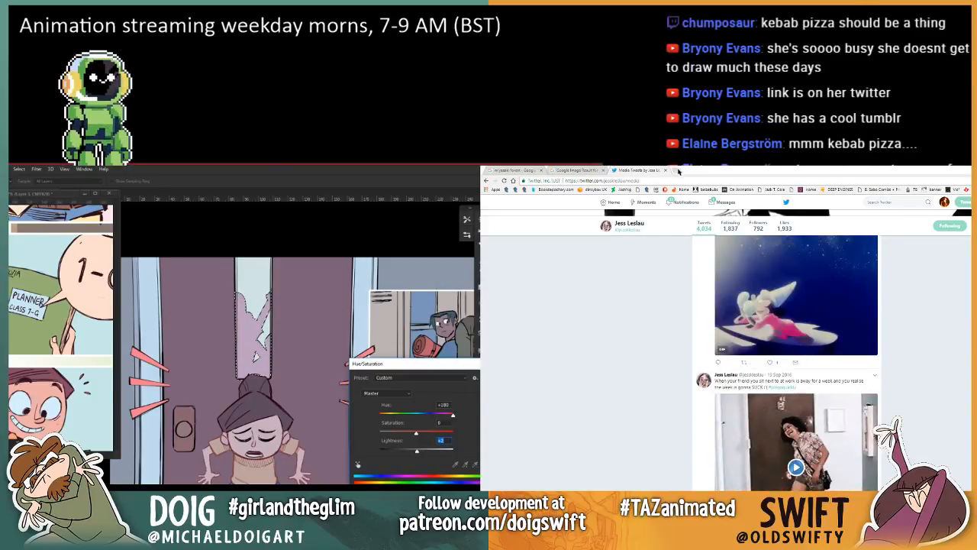
Step: Close the Twitter page and switch to the warrior scene in Harmony, and apply the window's Hue/Saturation change in Photoshop
key("ctrl+w")
key("alt+Tab")
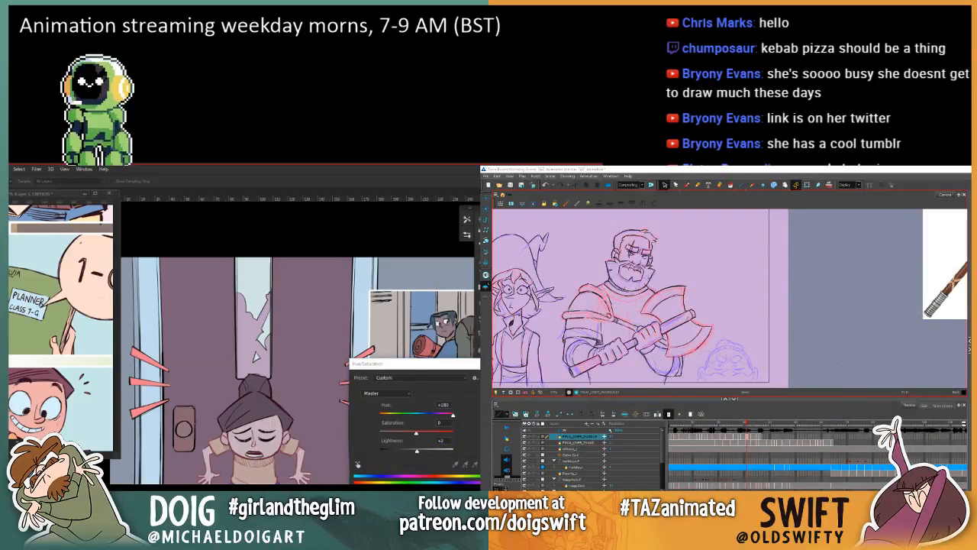
key("Return")
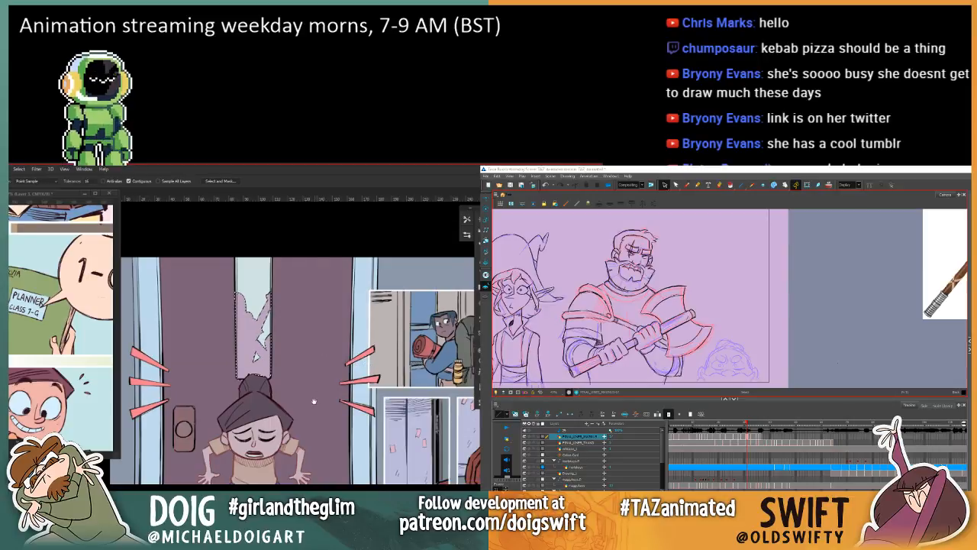
Step: Deselect the door window and fill the green window strips behind the girl in the three lower panels with its pale colour
mouse_move(315, 424)
left_mouse_down()
mouse_move(286, 353)
mouse_move(304, 399)
mouse_move(297, 427)
left_mouse_up()
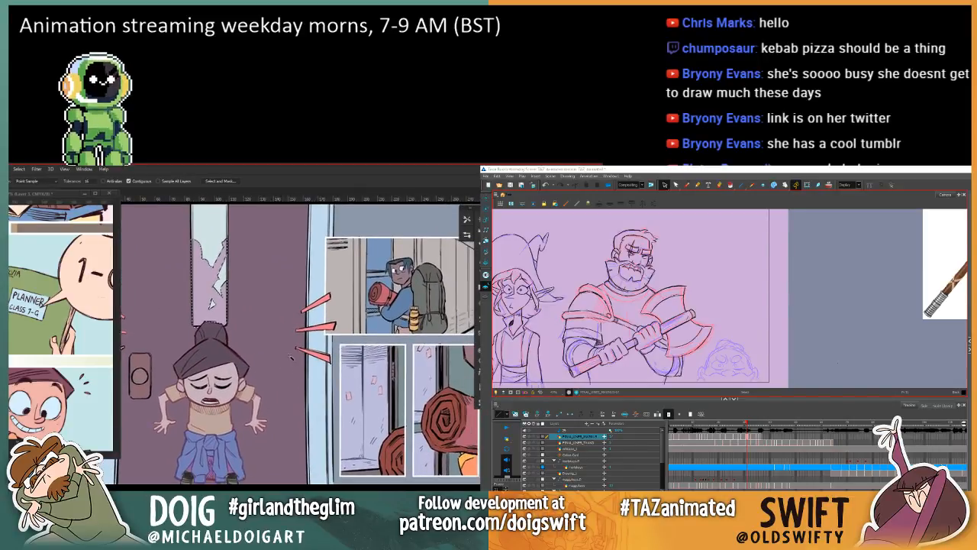
key("ctrl+d")
left_click_drag(282, 351, 275, 372)
left_click(189, 249)
left_click_drag(343, 461, 275, 289)
key("g")
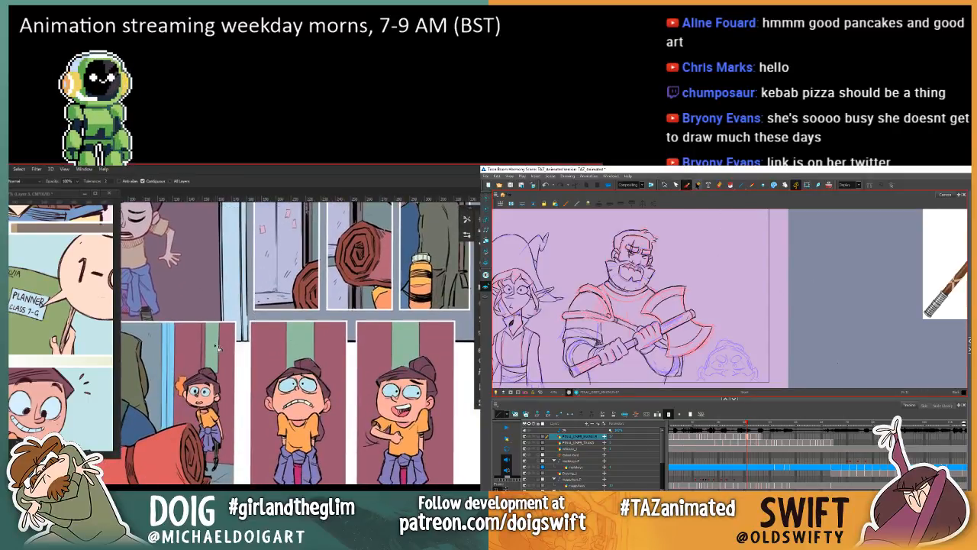
left_click(216, 347)
key("ctrl+s")
left_click(303, 349)
left_click(407, 345)
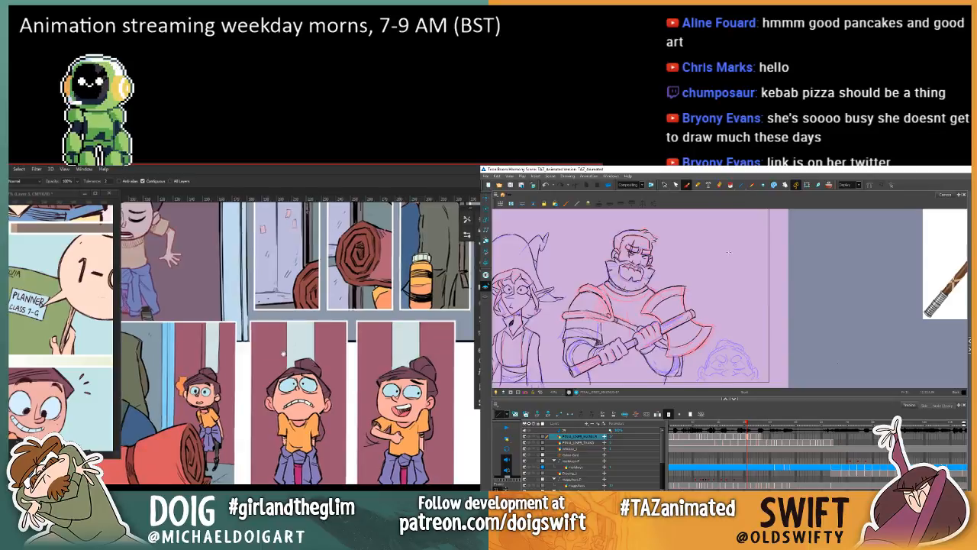
Step: Sample the muted door purple and start replacing the red door behind the girl in the lower panels, while flipping the warrior's frames
left_click_drag(283, 353, 242, 350)
key("i")
left_click(246, 329)
key("period")
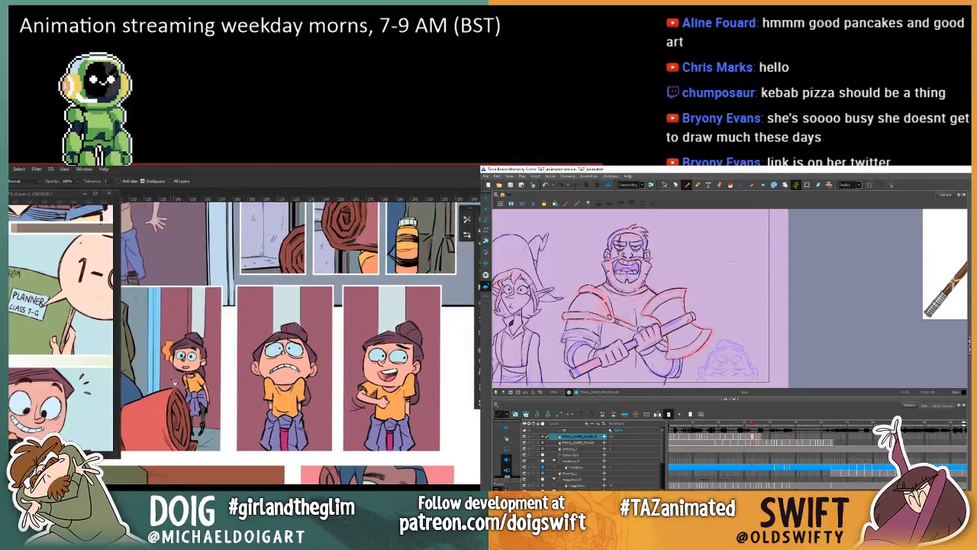
key("comma")
key("period")
left_click(258, 344)
key("comma")
key("comma")
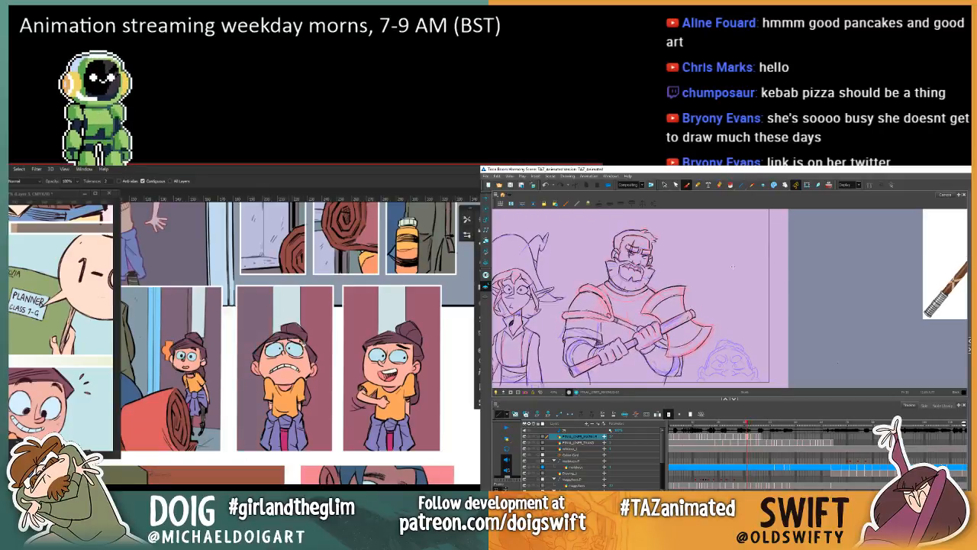
Step: Fill the remaining red door areas in the girl's two close-up panels with muted purple, while comparing the warrior's neighbouring frames
left_click(309, 343)
key("comma")
key("comma")
left_click(349, 336)
key("period")
key("comma")
left_click(425, 322)
key("period")
key("comma")
Step: In Harmony, select the stray lines on the warrior's torso above his hands and delete them
mouse_move(257, 321)
left_mouse_down()
mouse_move(343, 390)
mouse_move(191, 290)
left_mouse_up()
left_click(665, 185)
left_click(632, 312)
key("ctrl+minus")
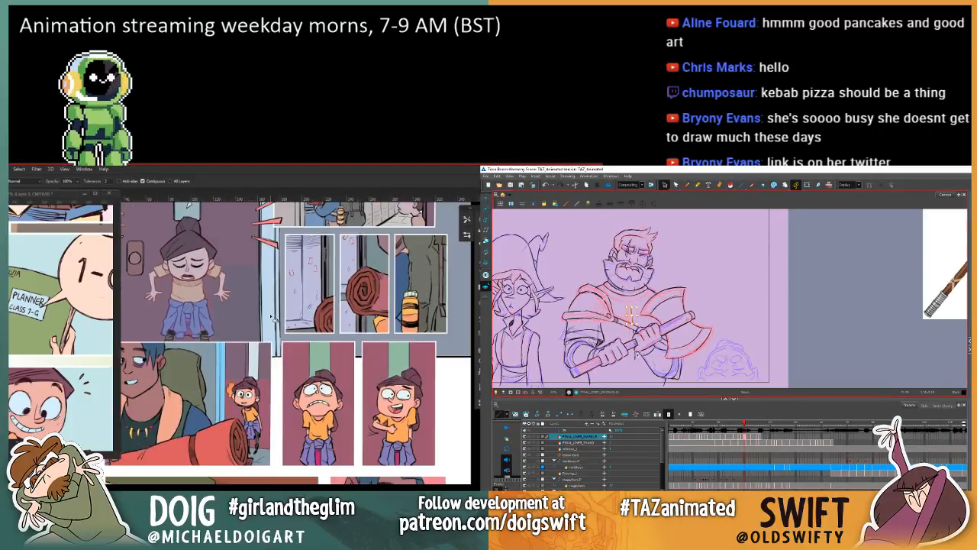
left_click_drag(270, 342, 283, 415)
key("Delete")
Step: Flip back and forth through the warrior's neighbouring frames to check the cleanup, and save the Harmony scene
key("period")
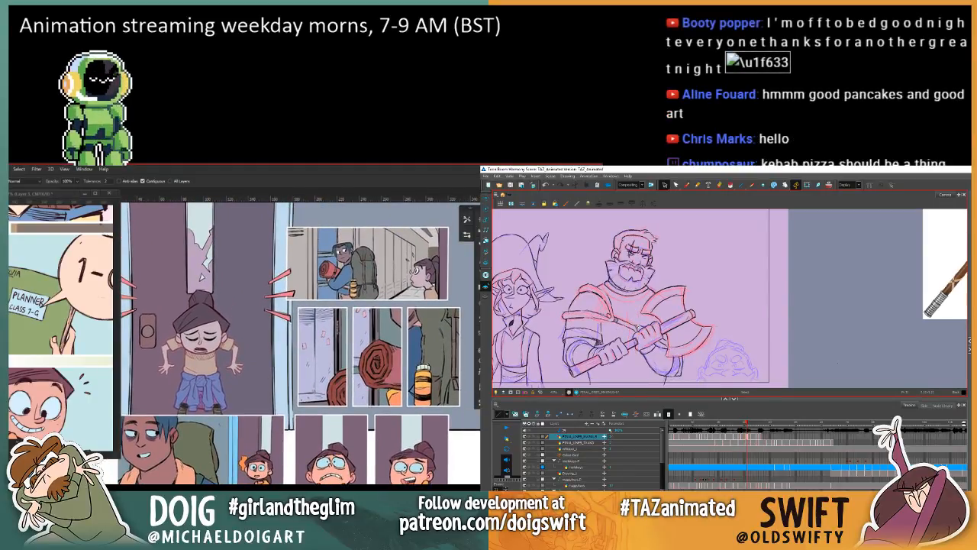
key("period")
key("comma")
key("period")
key("comma")
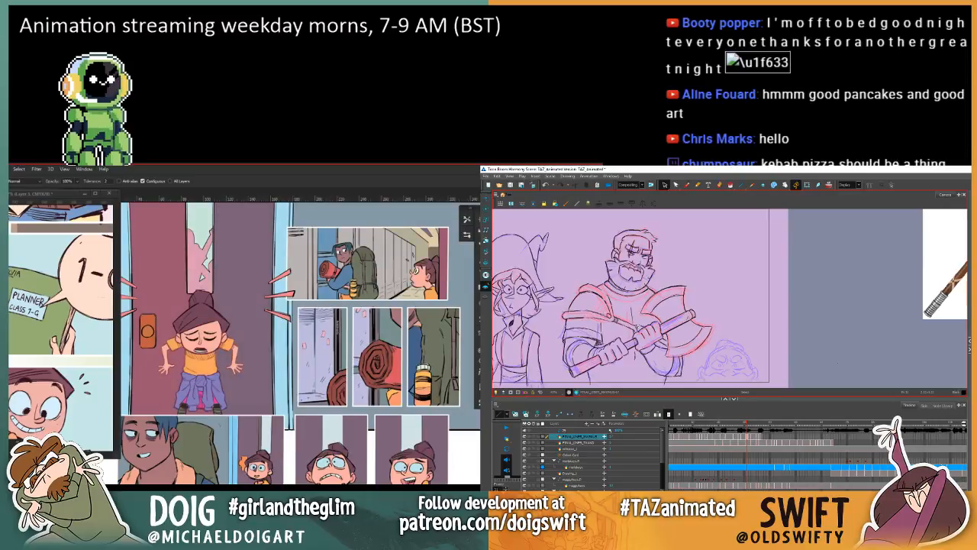
key("comma")
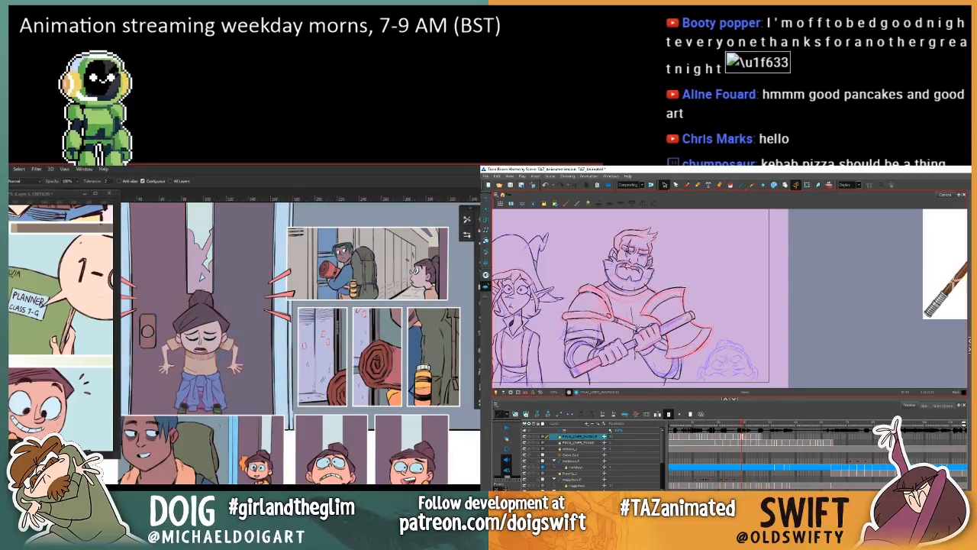
key("period")
key("ctrl+s")
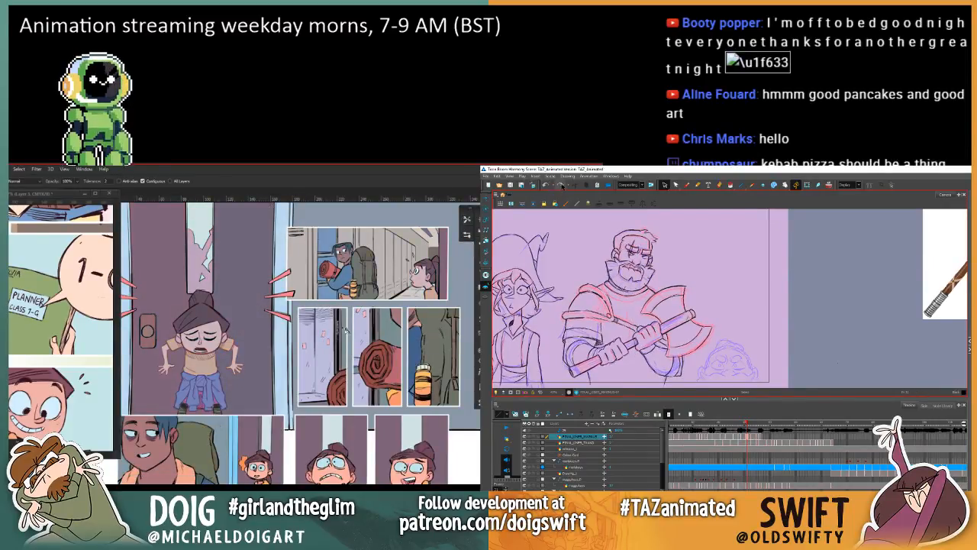
Step: Fill the girl's orange shirts in the two lower close-up panels with muted tan, while advancing the warrior's frames
left_click_drag(293, 361, 292, 285)
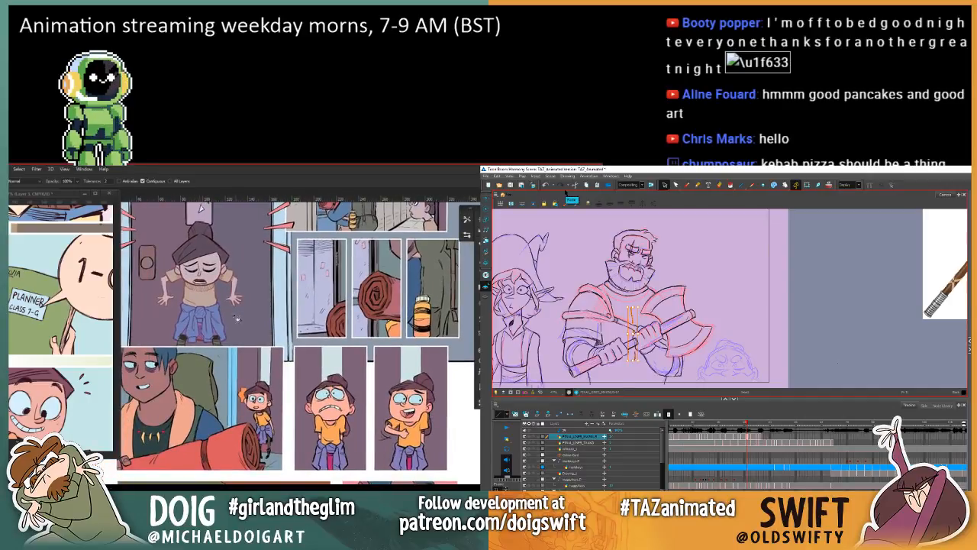
left_click(196, 297, "alt")
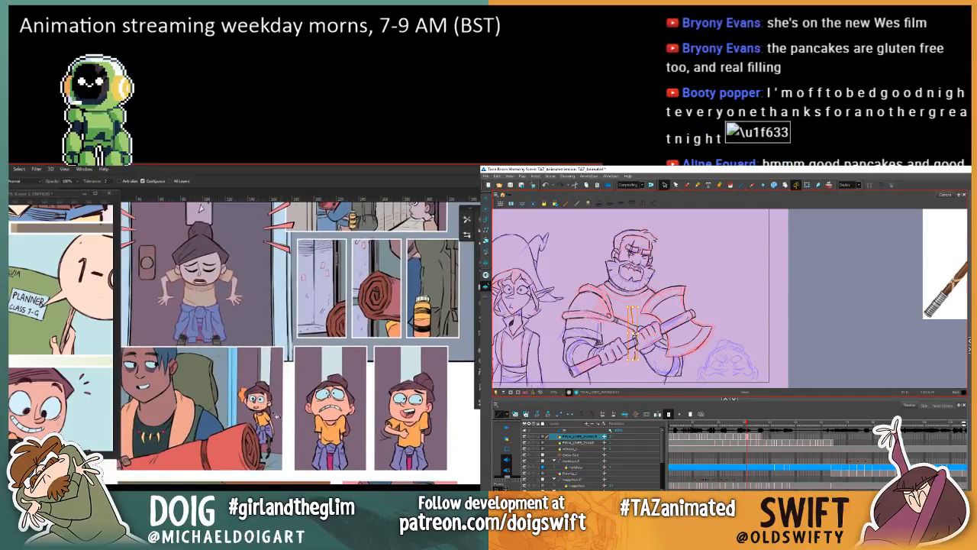
left_click(332, 437)
key("period")
key("period")
key("period")
left_click(409, 441)
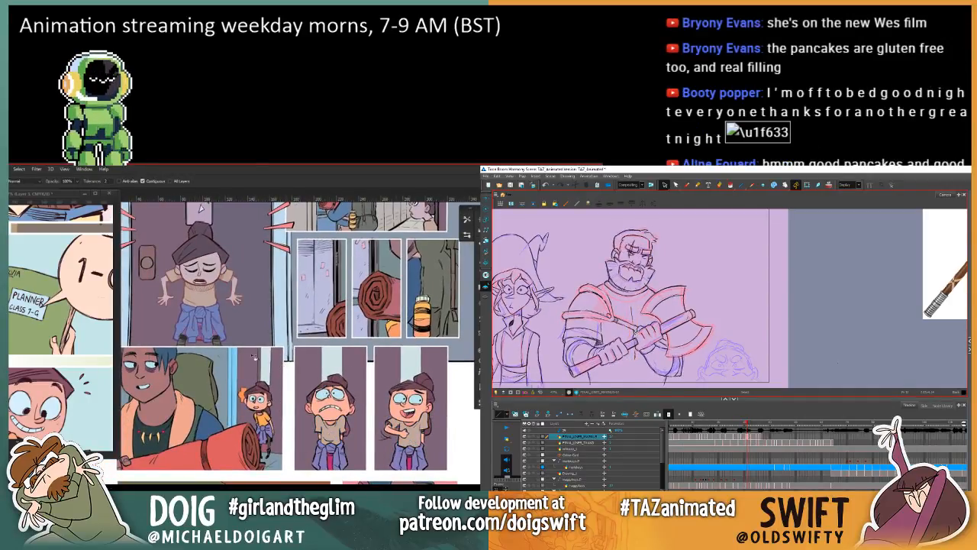
Step: Sample muted clothing and skin tones from the girl at the door and recolour the small girl's shirt beside the red bedroll
left_click(214, 320, "alt")
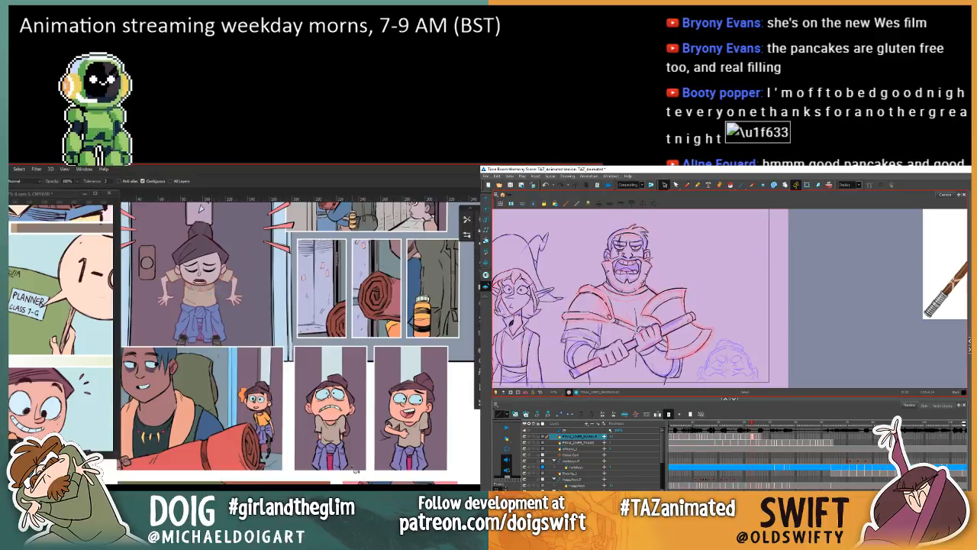
key("period")
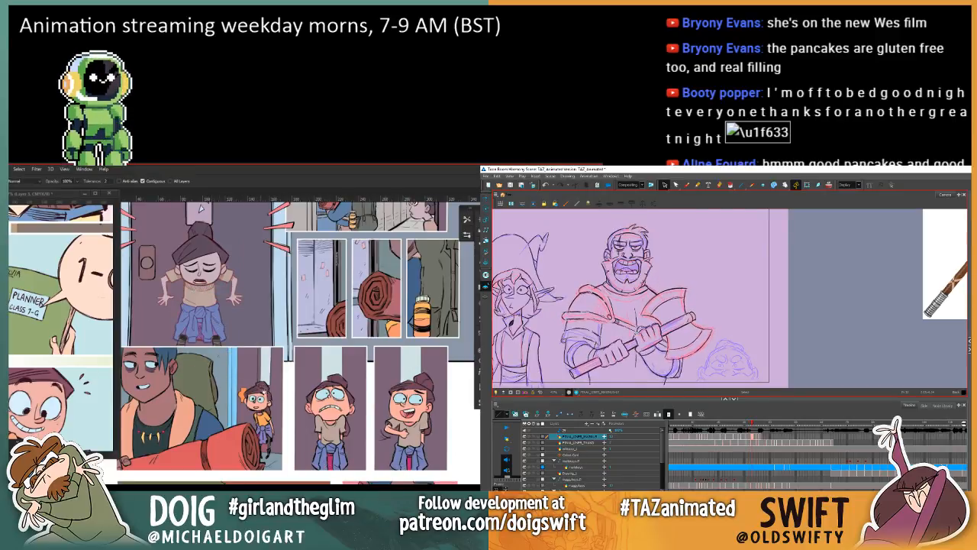
left_click(202, 293, "alt")
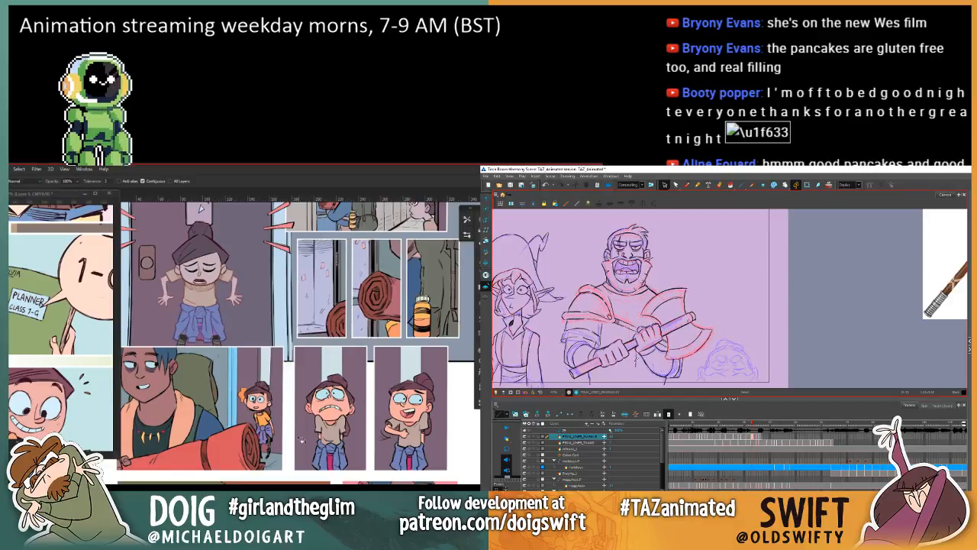
left_click(266, 422)
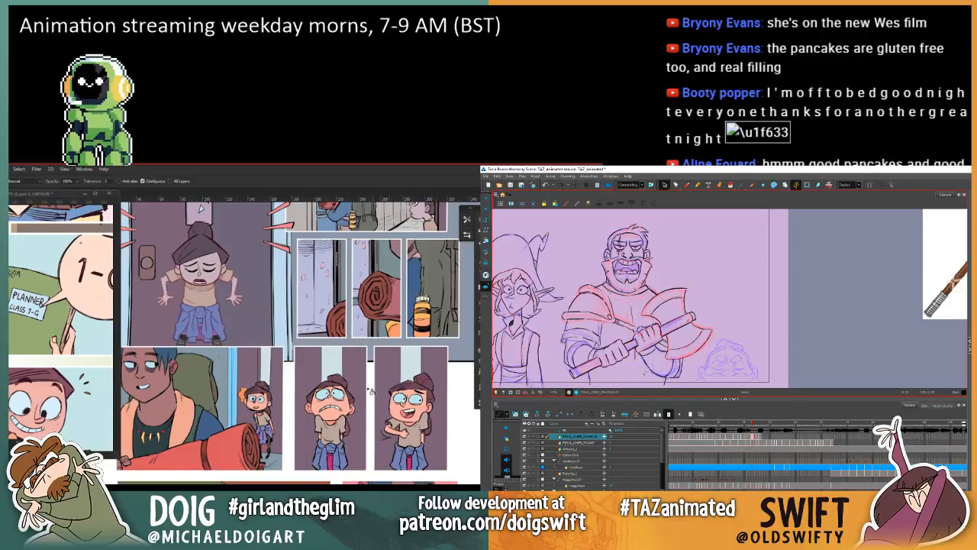
key("alt")
left_click(211, 275, "alt")
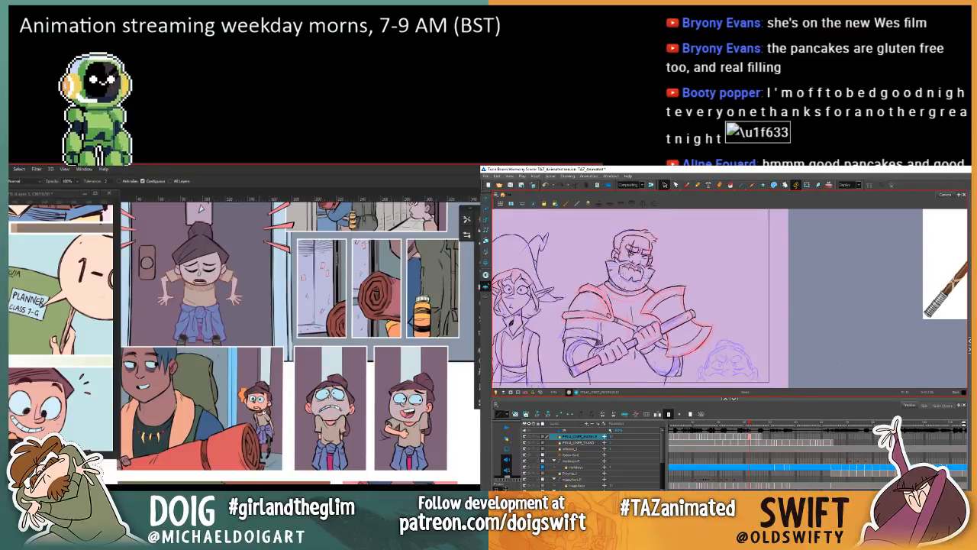
Step: In Harmony, delete the stray torso lines above and below the warrior's hands, while sampling a muted tone for the comic girl
left_click(633, 313)
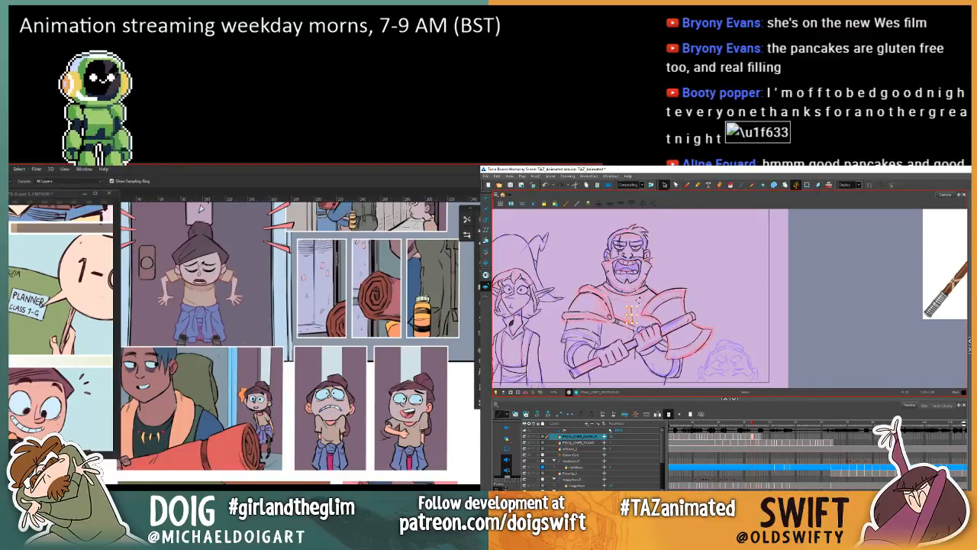
left_click(182, 267, "alt")
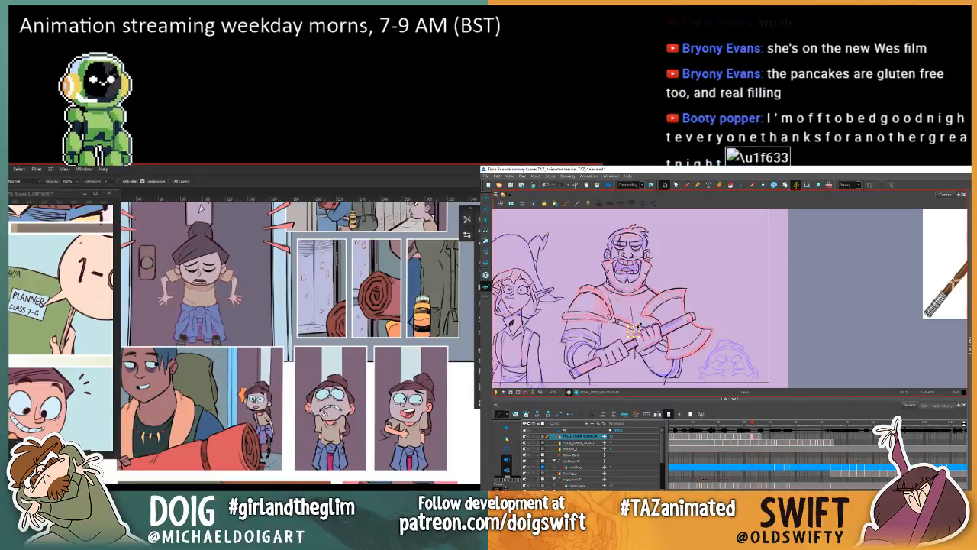
left_click(310, 413)
left_click(636, 354)
key("ctrl+z")
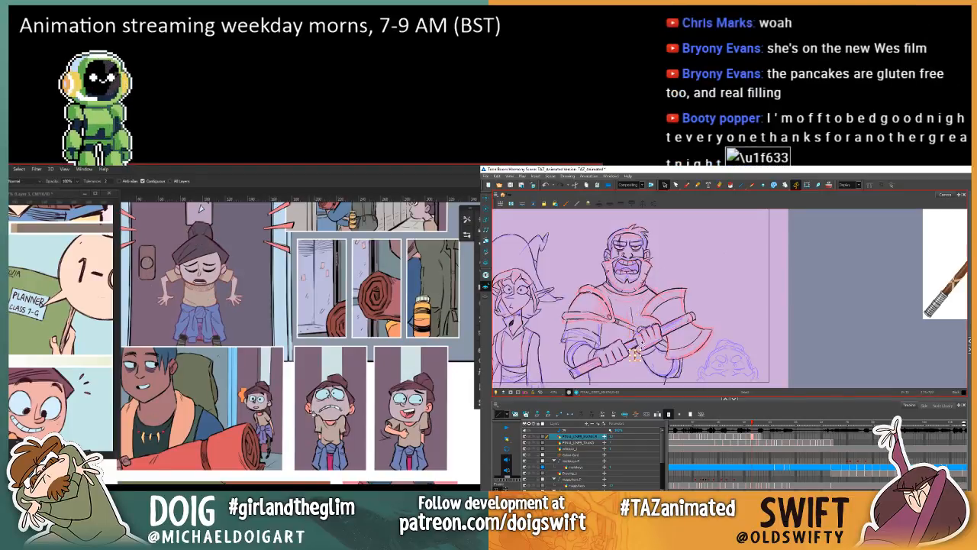
key("Delete")
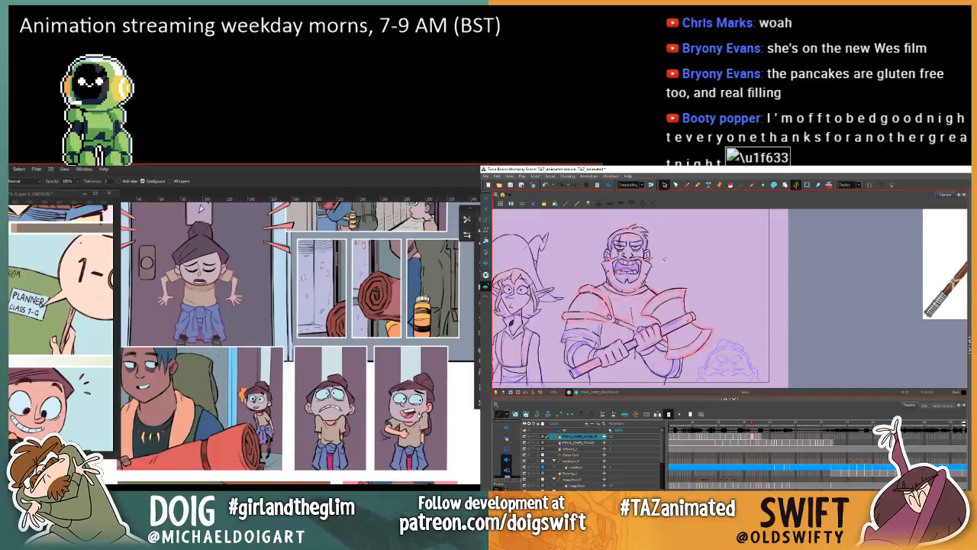
Step: Sample the muted skin tone from the door girl's hand and fill the girl's arms and hands in the three lower panels
left_click(697, 186)
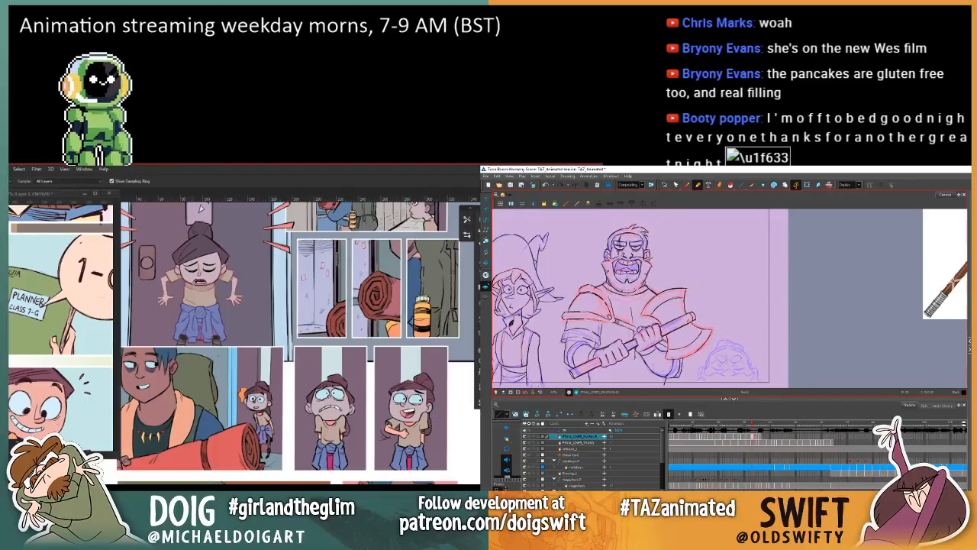
left_click(234, 292)
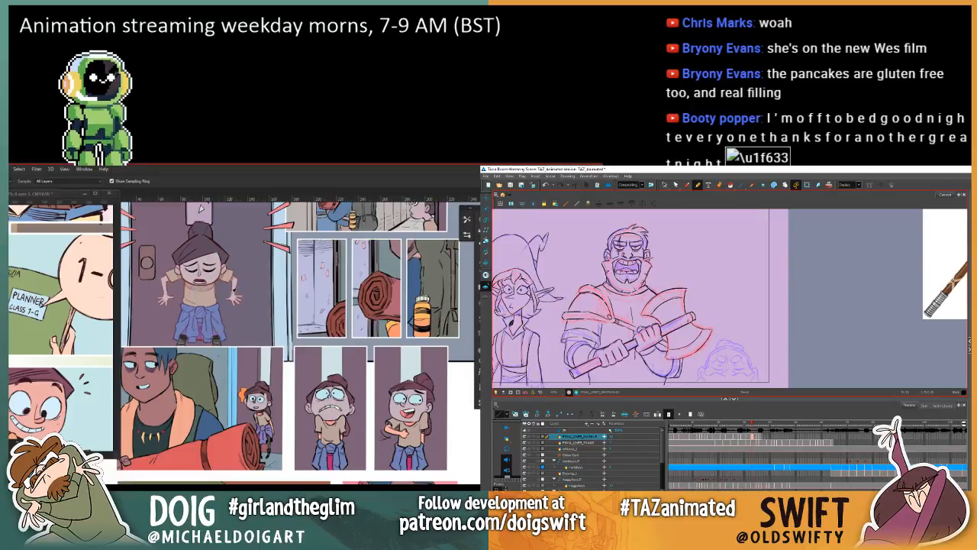
key("g")
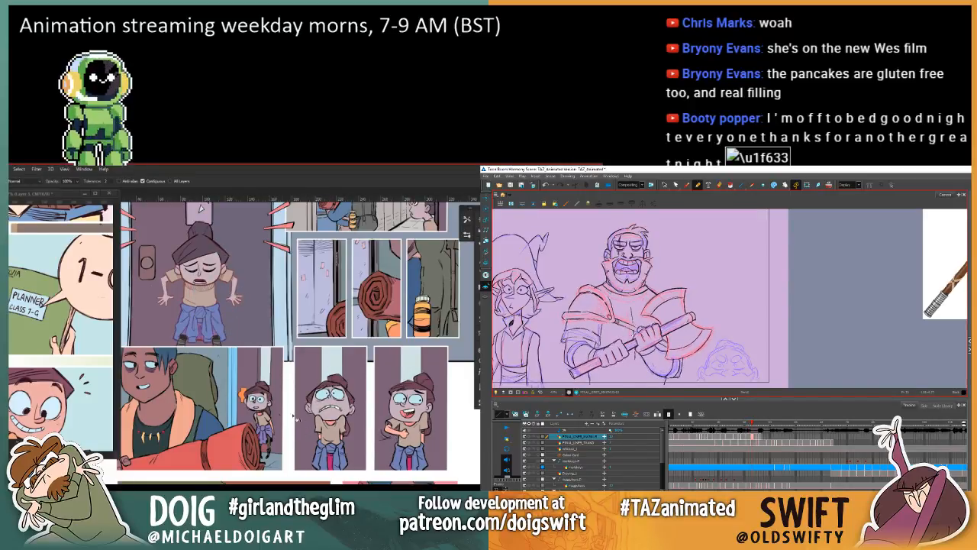
left_click(687, 185)
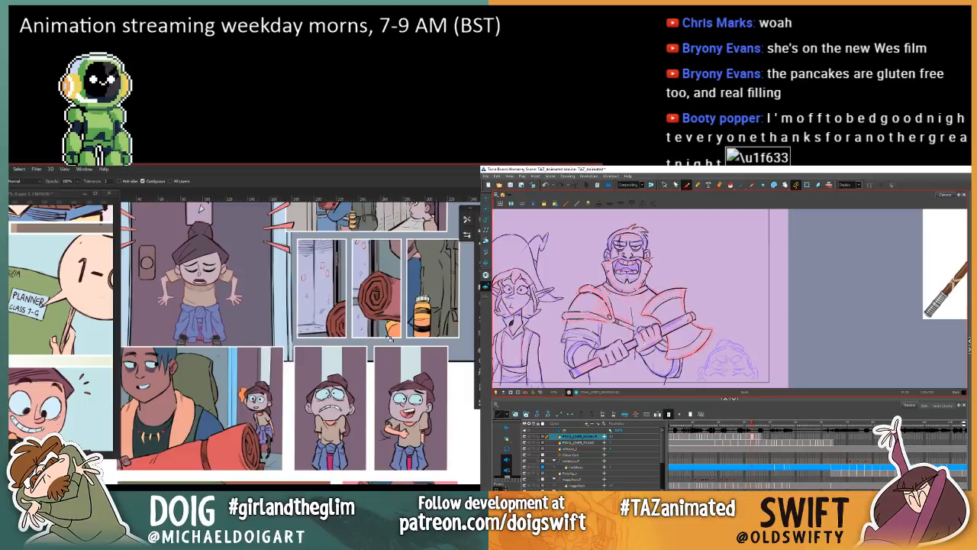
left_click(397, 435)
left_click(426, 440)
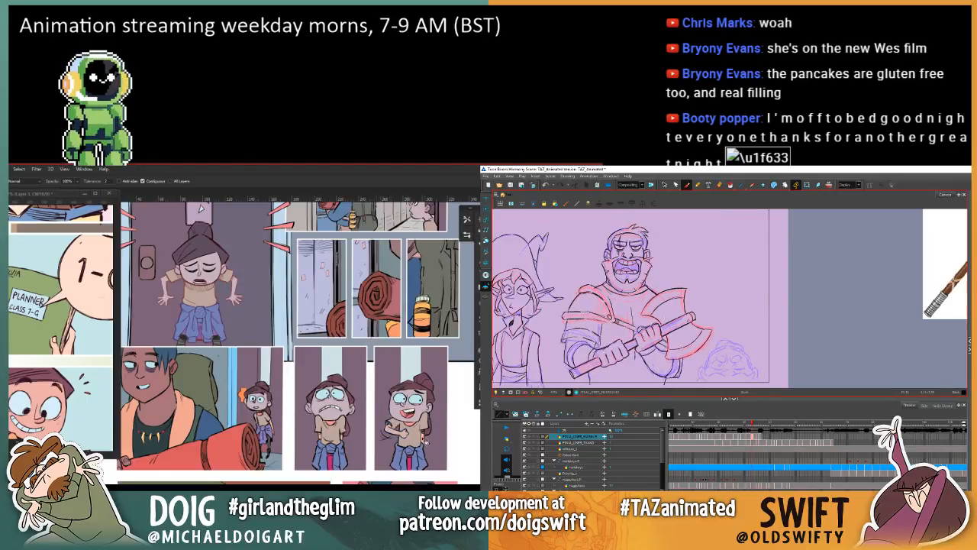
left_click(324, 429)
left_click(323, 438)
left_click(265, 432)
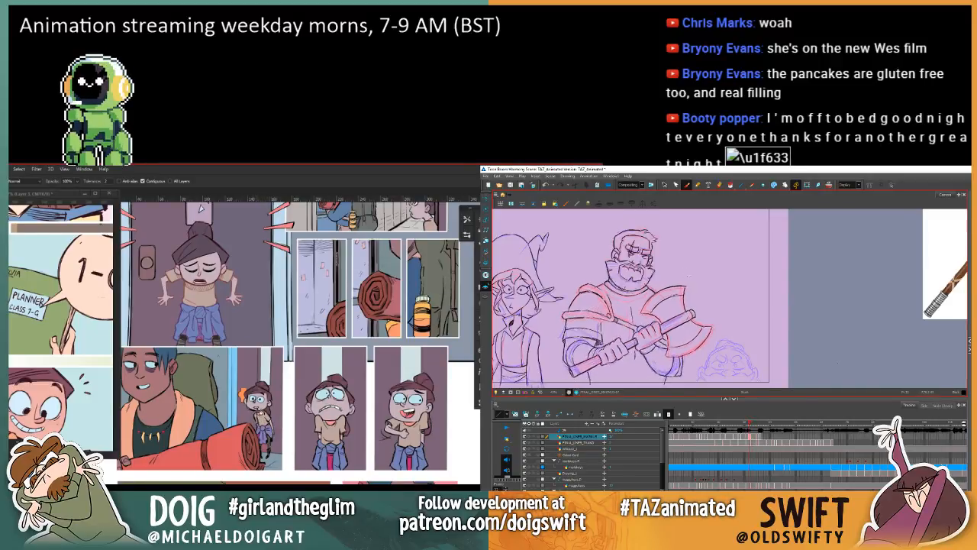
Step: Sample the muted jeans colours from the girl at the door, and ready the brush for the warrior's next frame in Harmony
left_click_drag(281, 379, 317, 370)
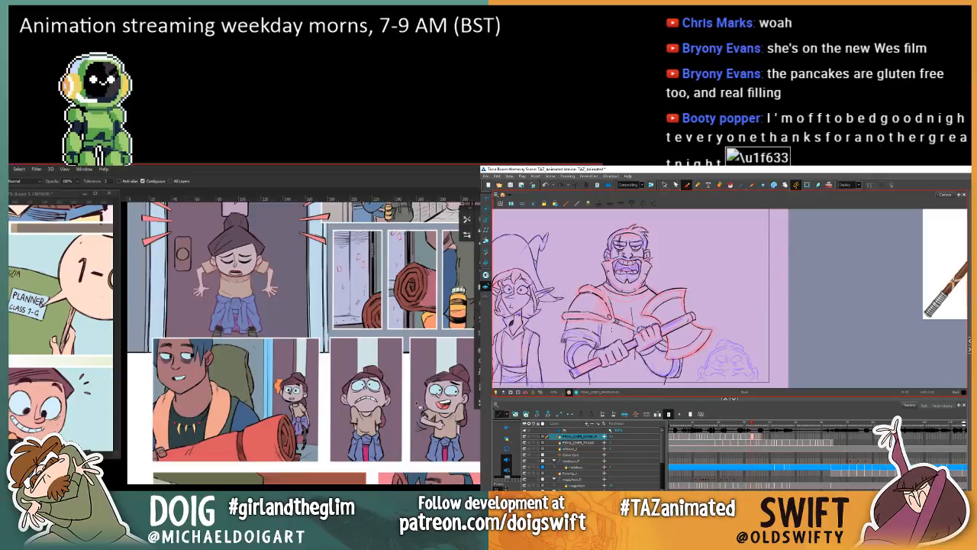
left_click_drag(315, 342, 288, 370)
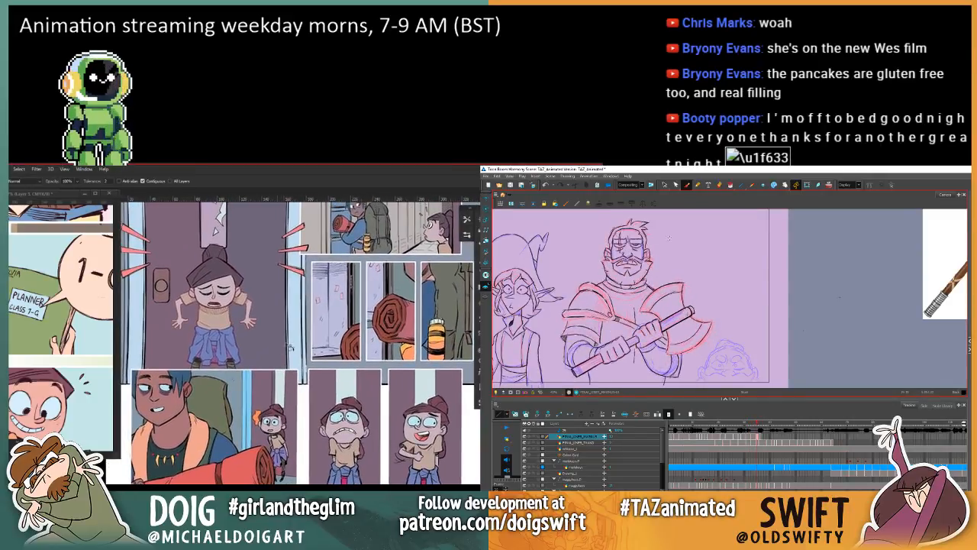
key("i")
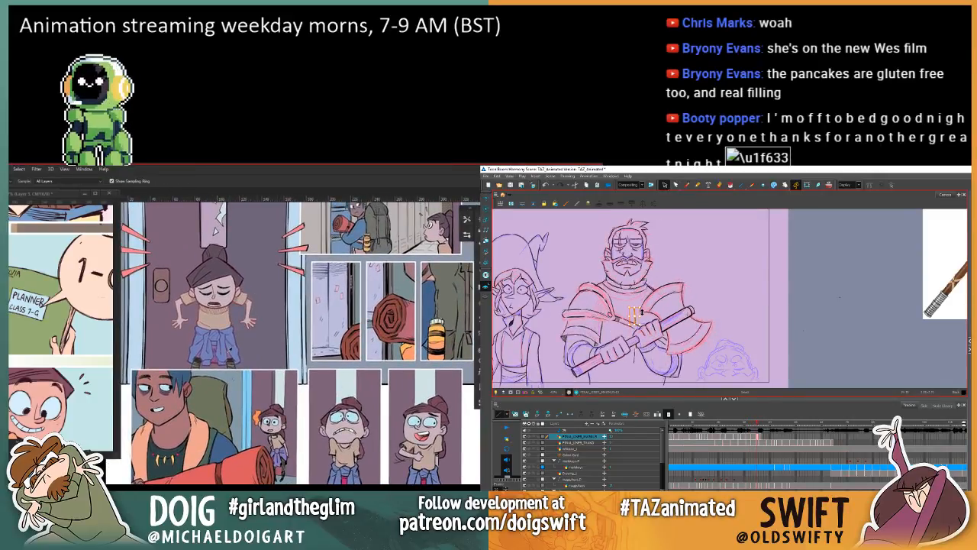
left_click(230, 353)
key("g")
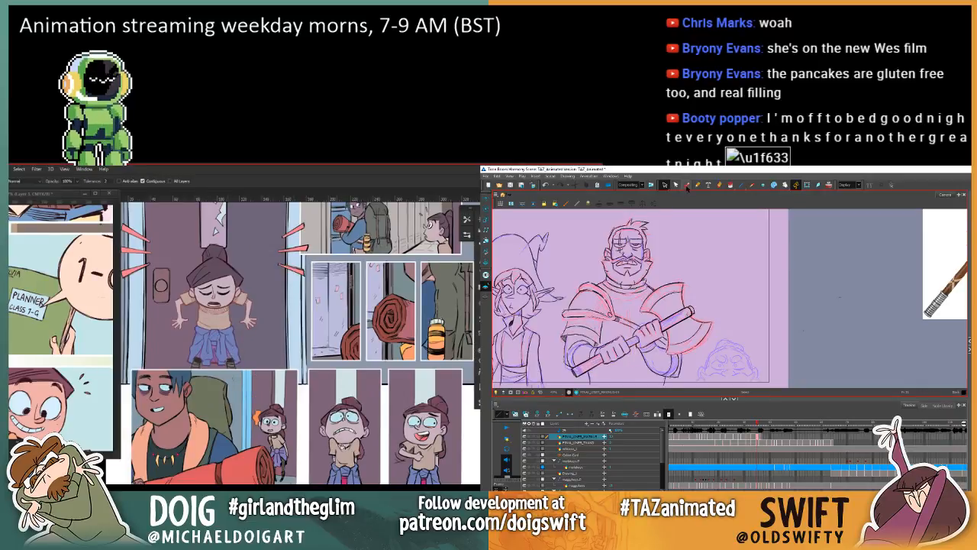
left_click(687, 186)
left_click(208, 351, "alt")
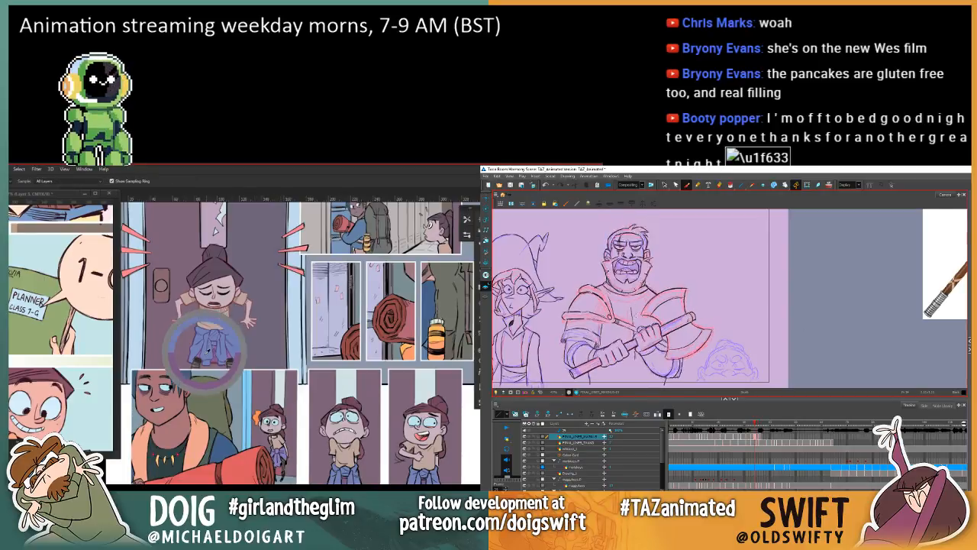
key(".")
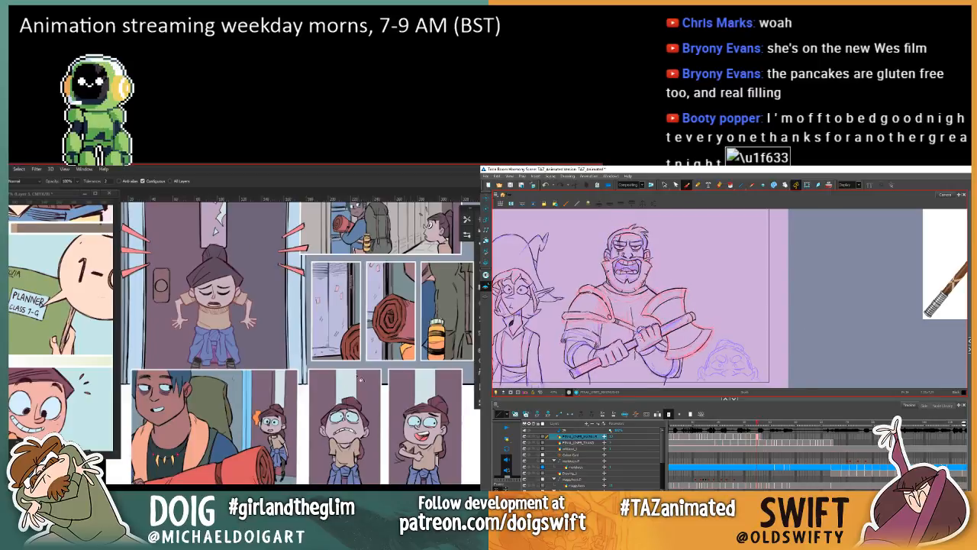
Step: Sample muted door tones for matching the door areas behind the small girl in the lower panel
left_click_drag(349, 409, 293, 434)
left_click(156, 302, "alt")
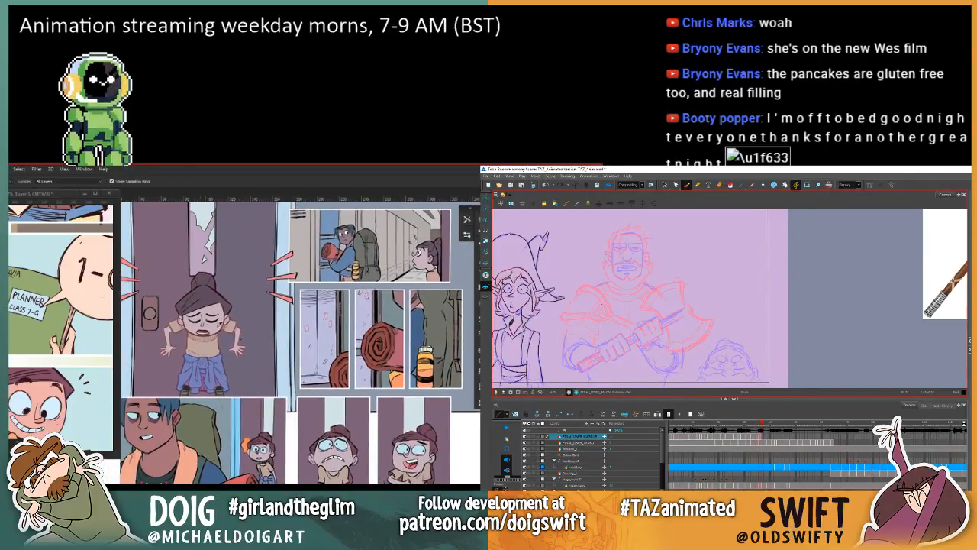
left_click_drag(329, 432, 285, 398)
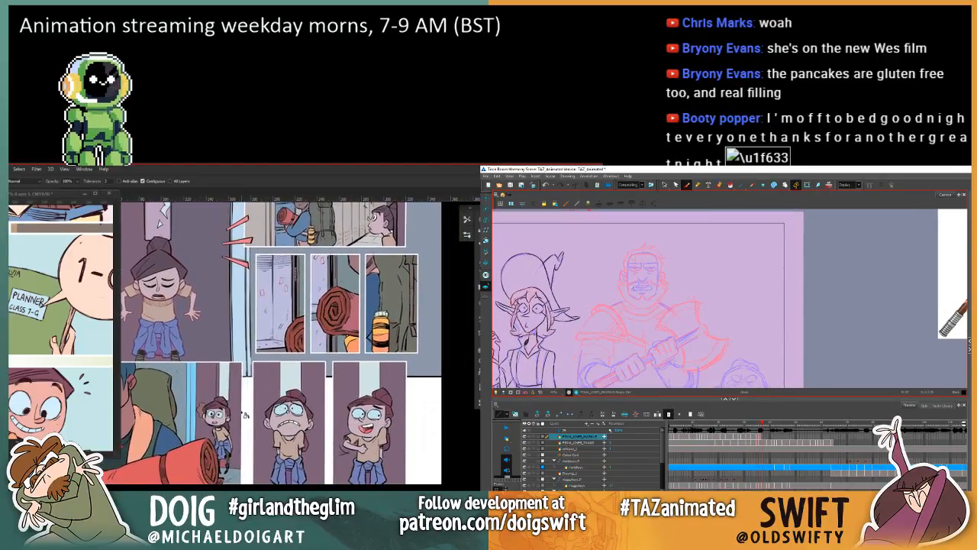
left_click_drag(224, 363, 240, 413)
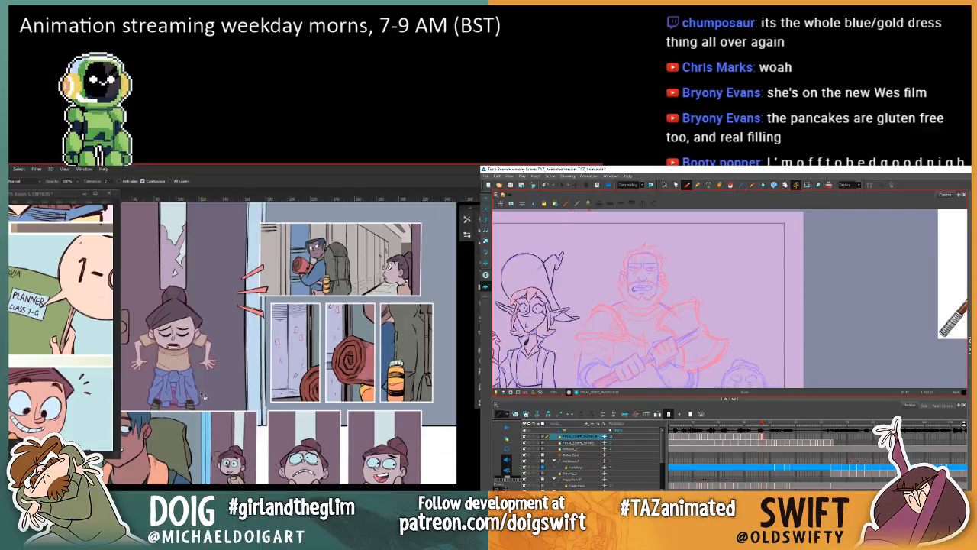
scroll(232, 427, "down", 3)
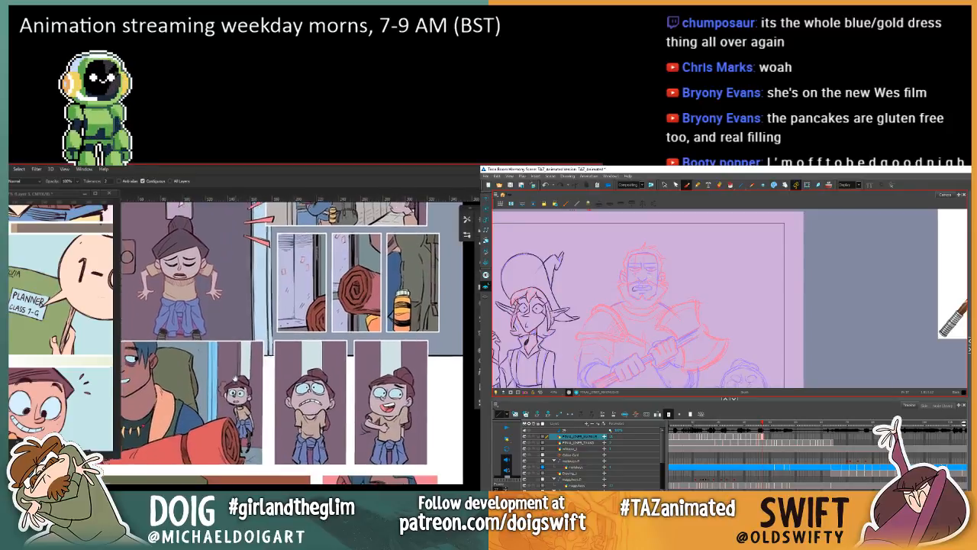
key("i")
left_click(253, 432)
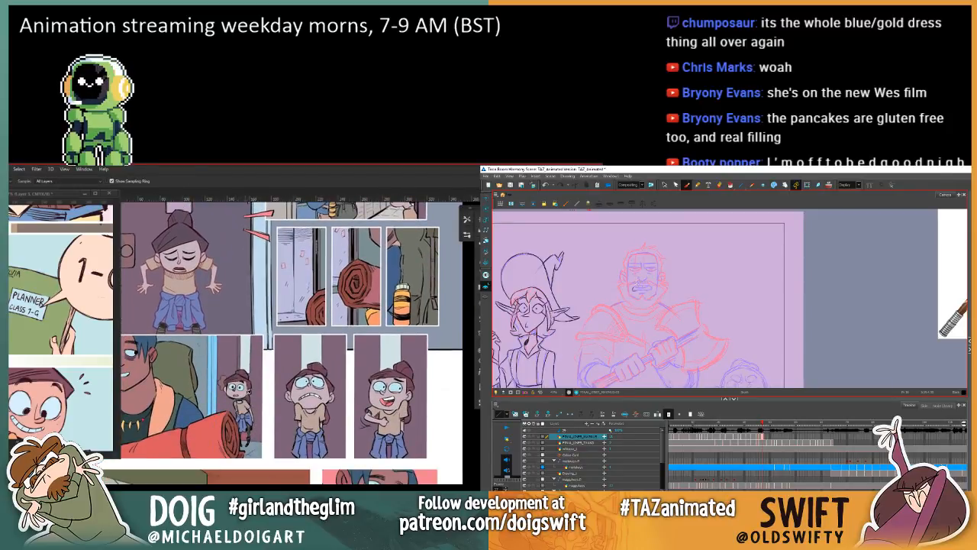
key("g")
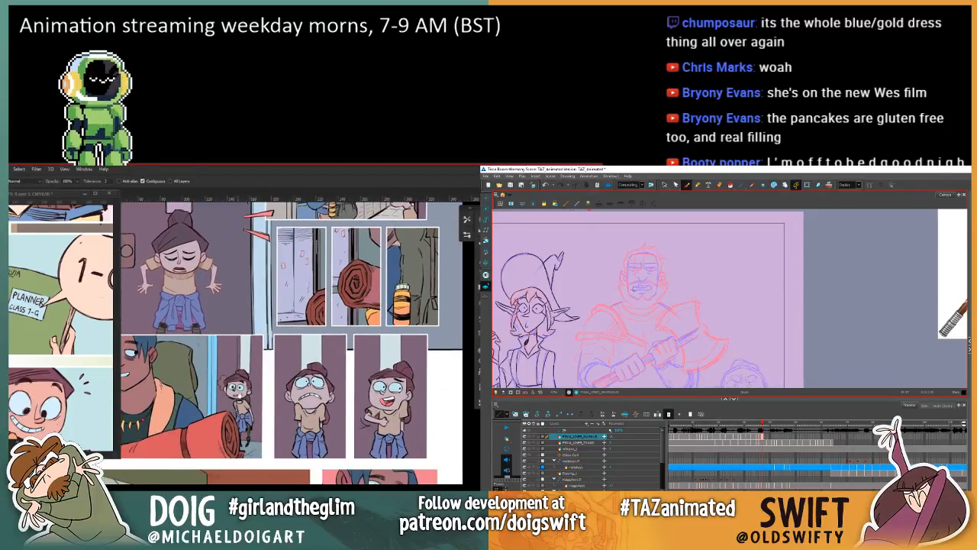
left_click_drag(221, 369, 246, 372)
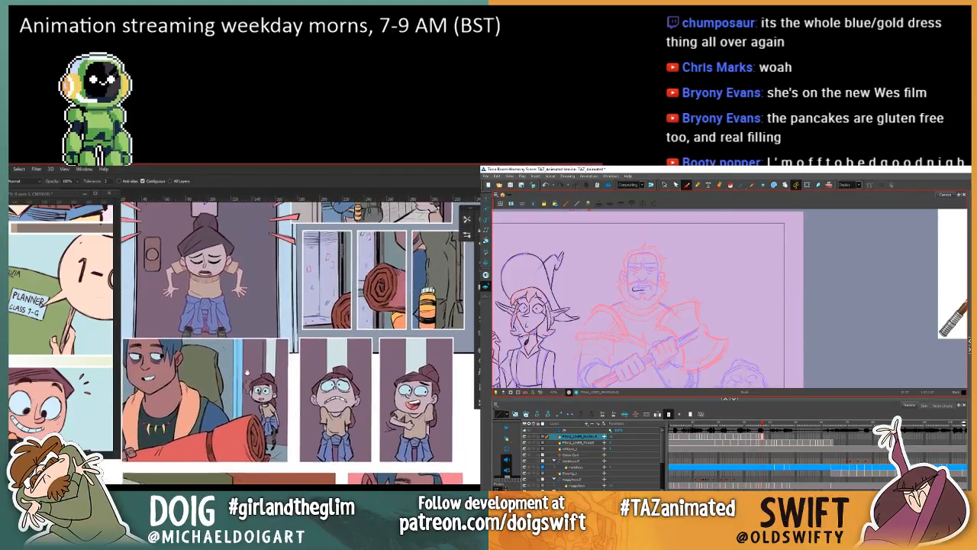
Step: Sample the pale strip tone above the girl at the door and fill the matching strips behind the girls in the lower panels
left_click_drag(227, 416, 221, 538)
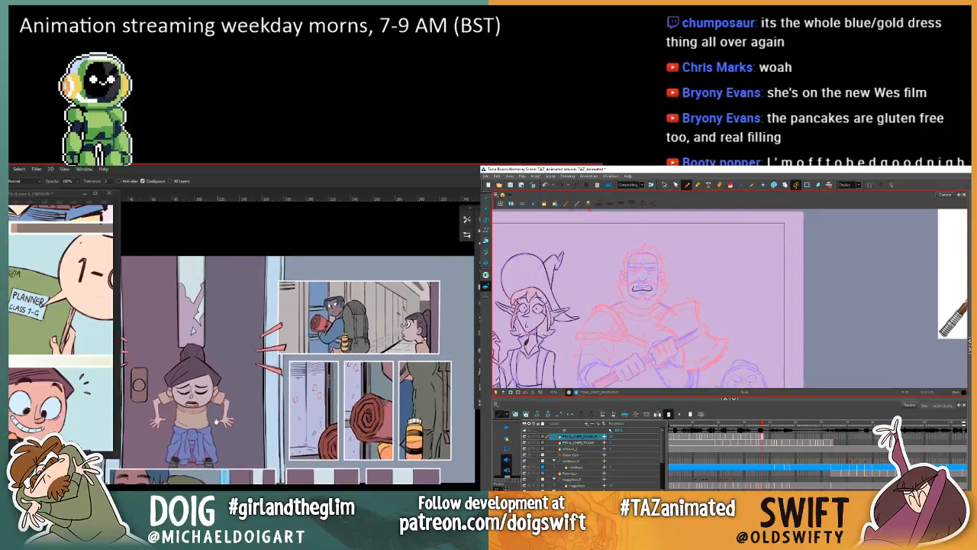
left_click(190, 325, "alt")
scroll(229, 344, "down", 5)
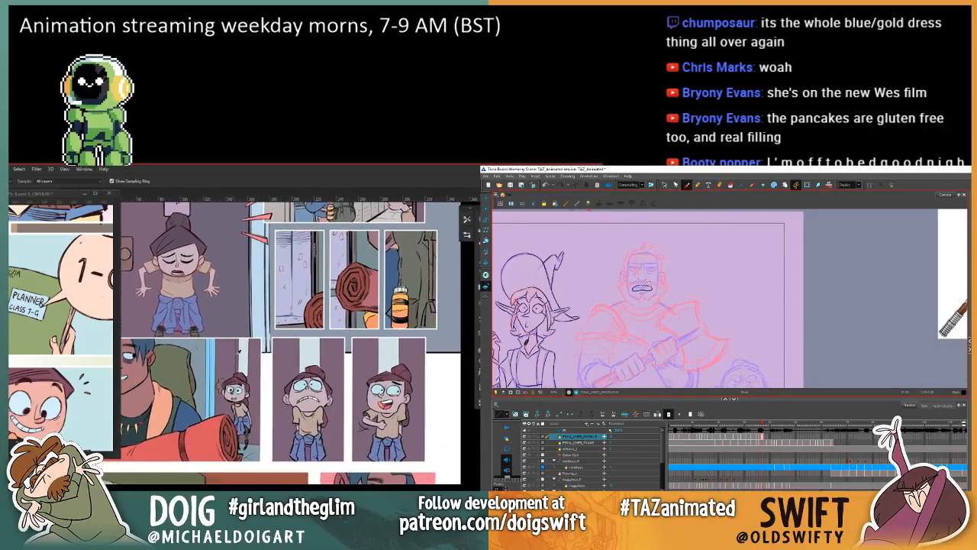
key("g")
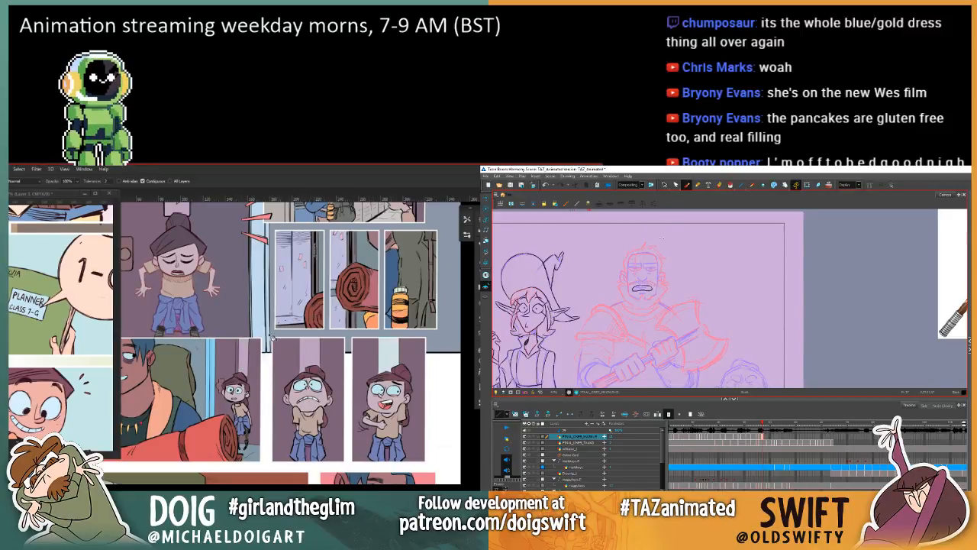
scroll(272, 339, "up", 4)
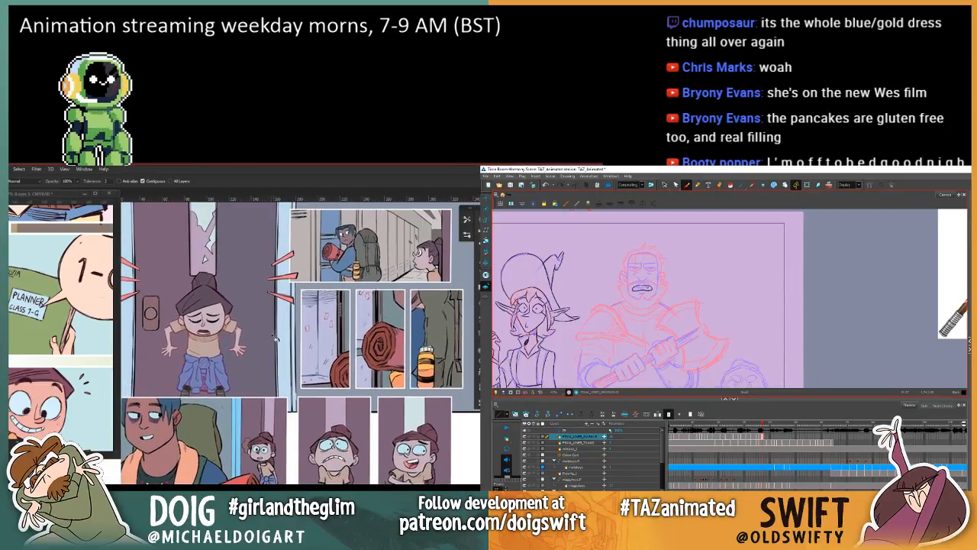
scroll(279, 398, "down", 1)
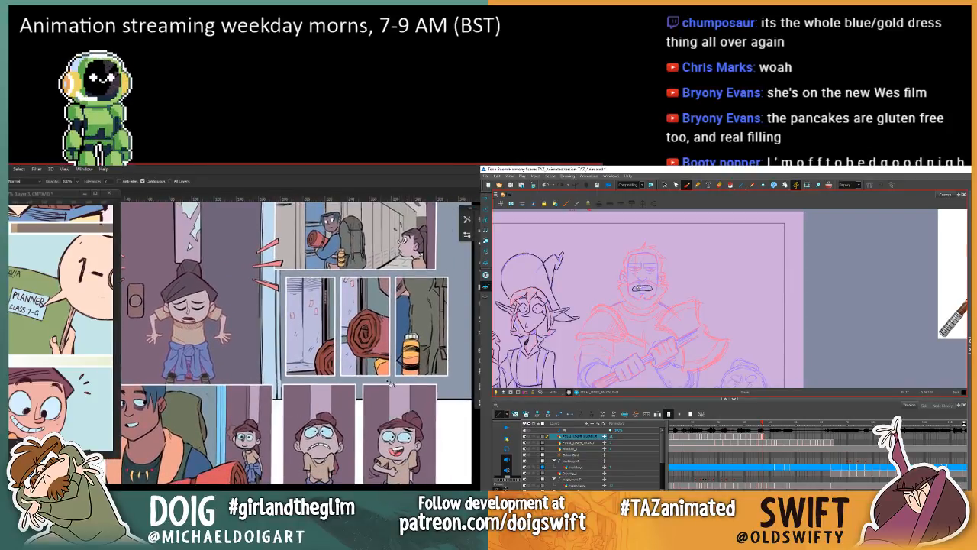
Step: Sample the muted door tone from the large door panel and fill the door area behind the small girl in the lower panel
scroll(200, 272, "up", 2)
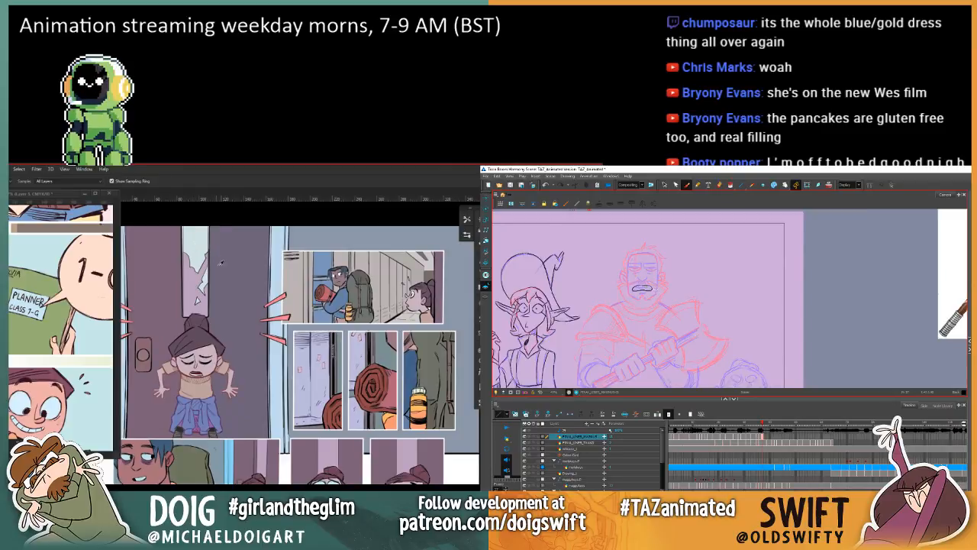
key("g")
scroll(338, 324, "down", 4)
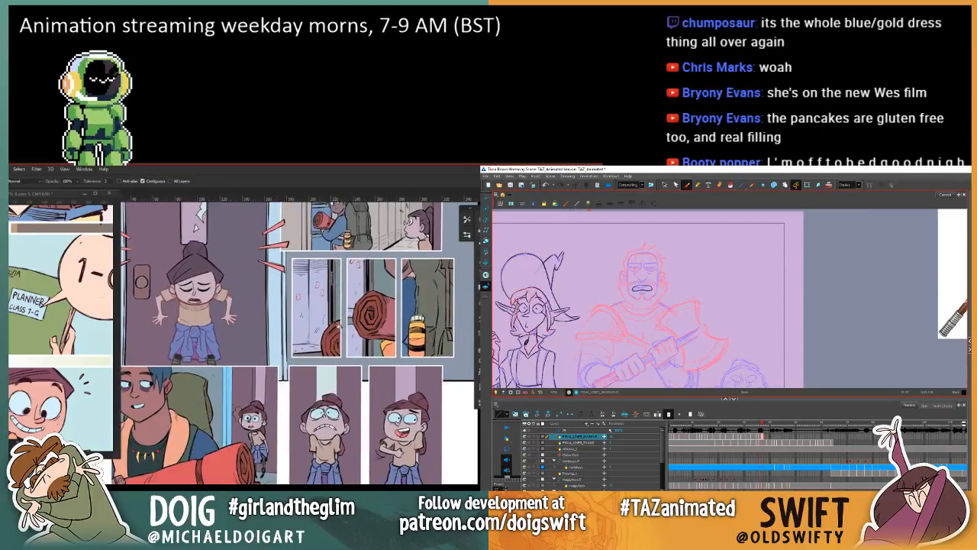
scroll(339, 327, "down", 3)
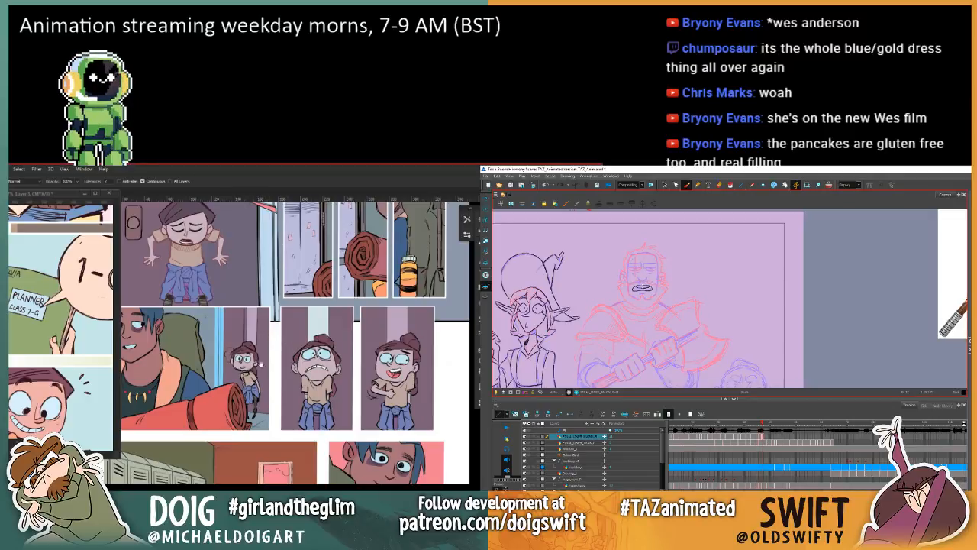
scroll(262, 318, "down", 2)
Step: Sample the muted reds from the bedroll in the upper panel and fill the side and rolled end of the lower panel's bedroll
left_click_drag(273, 349, 287, 479)
mouse_move(349, 336)
left_mouse_down()
mouse_move(308, 403)
mouse_move(287, 304)
mouse_move(328, 269)
left_mouse_up()
key("i")
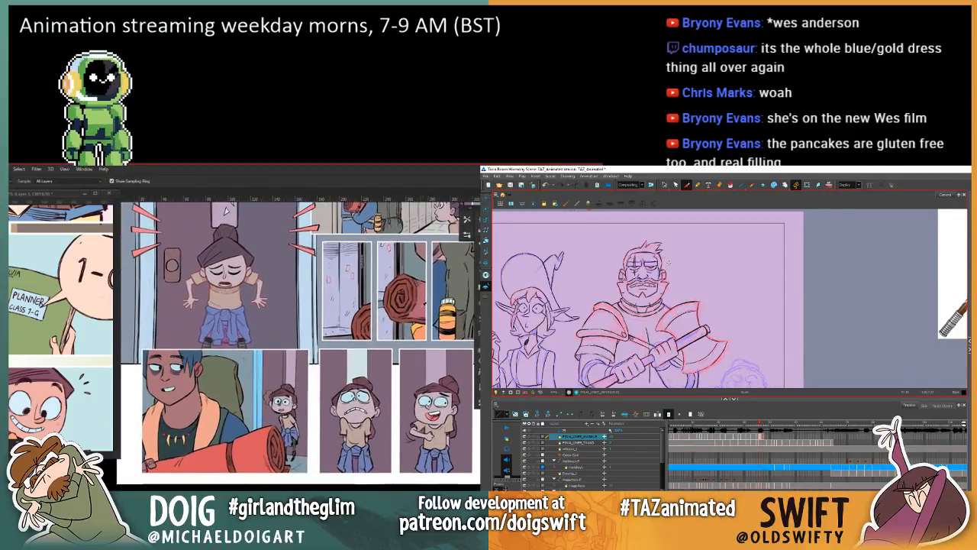
key("g")
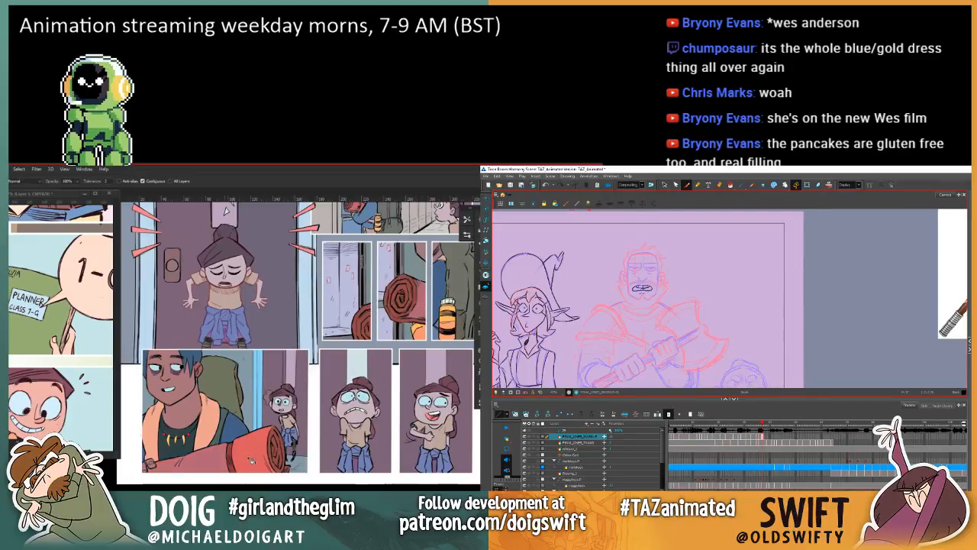
key("i")
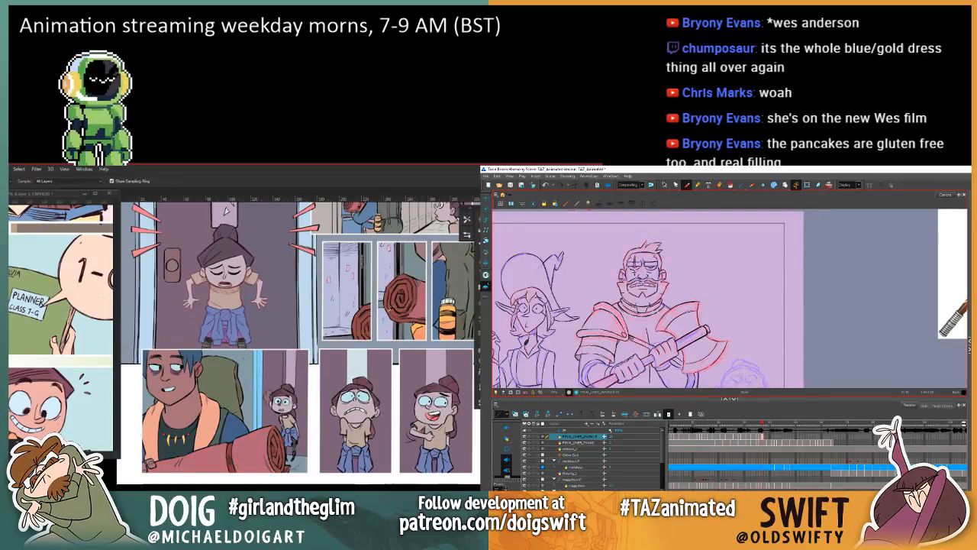
left_click_drag(388, 313, 394, 306)
key("g")
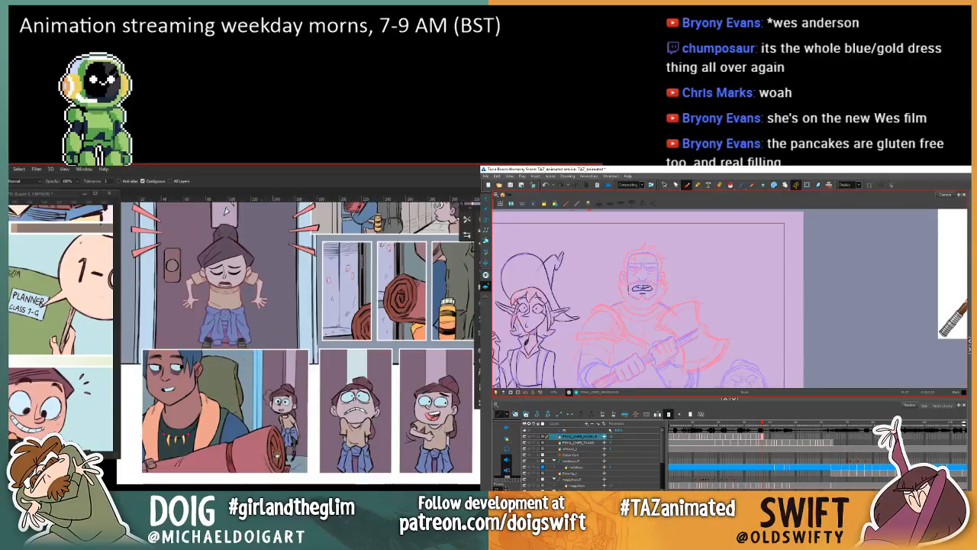
mouse_move(229, 422)
left_mouse_down()
mouse_move(264, 393)
mouse_move(248, 408)
left_mouse_up()
Step: Look over the whole comic page to compare the recoloured lower panels with the rest
key("w")
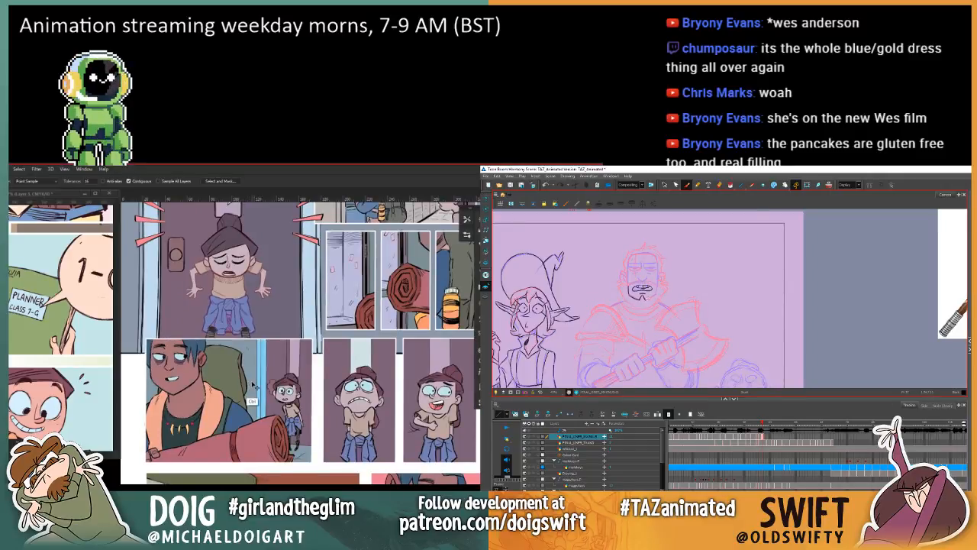
key("ctrl+0")
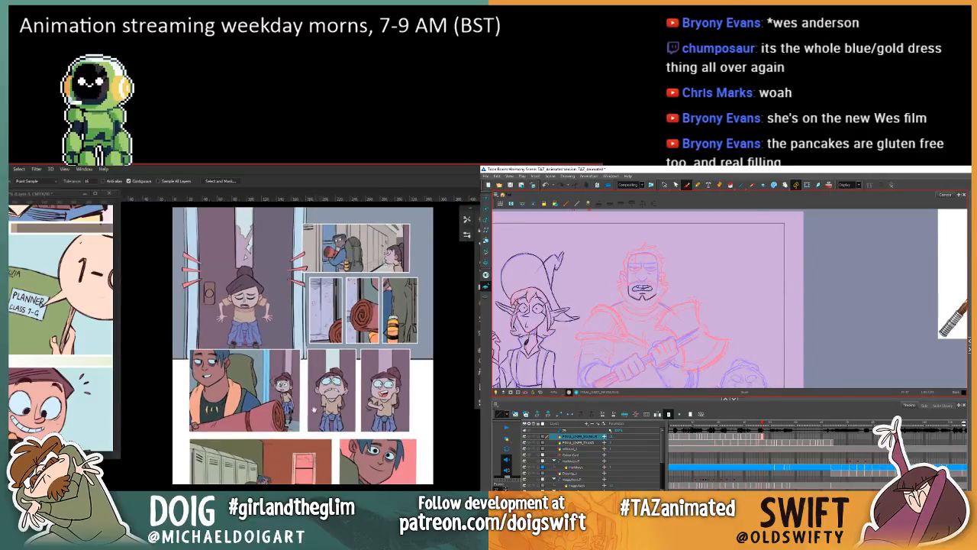
left_click_drag(313, 409, 340, 420)
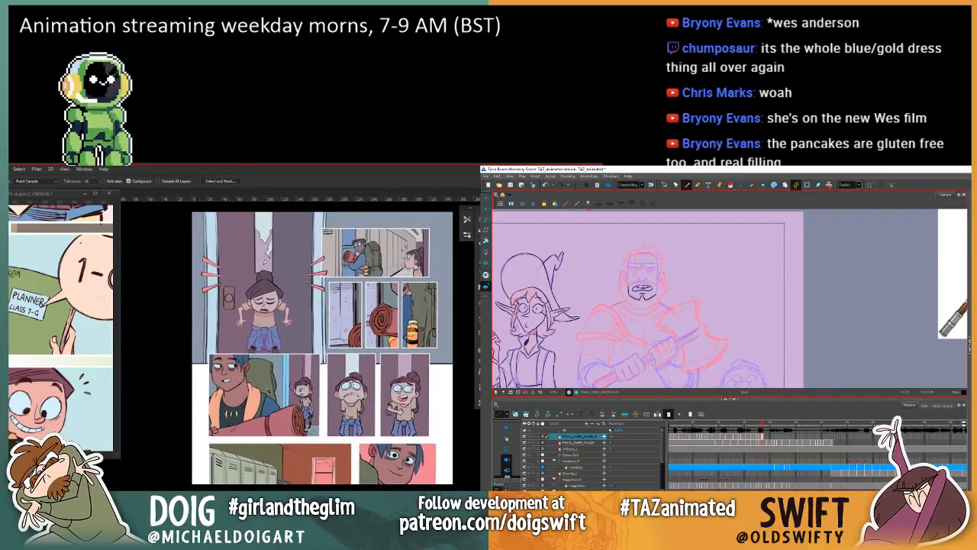
left_click_drag(244, 372, 264, 356)
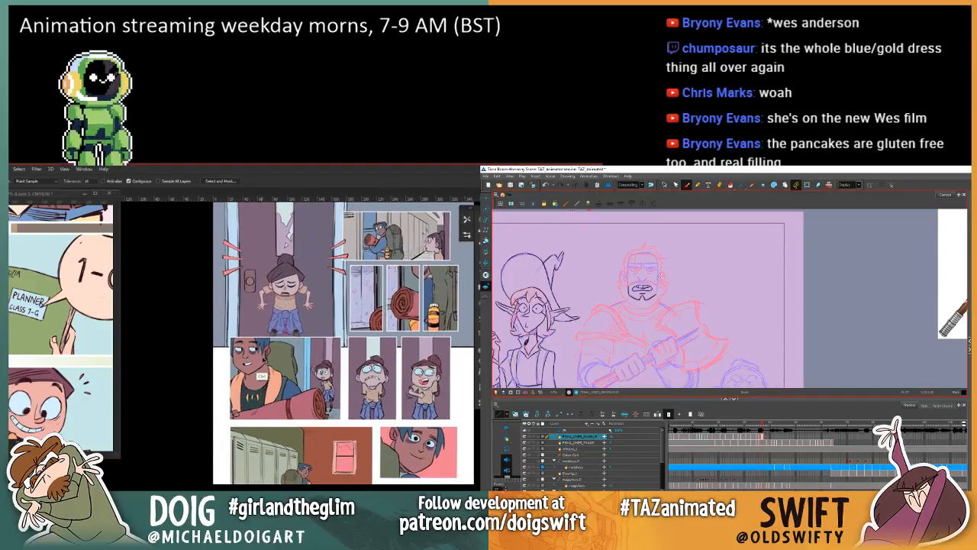
scroll(261, 375, "up", 2)
scroll(283, 365, "right", 4)
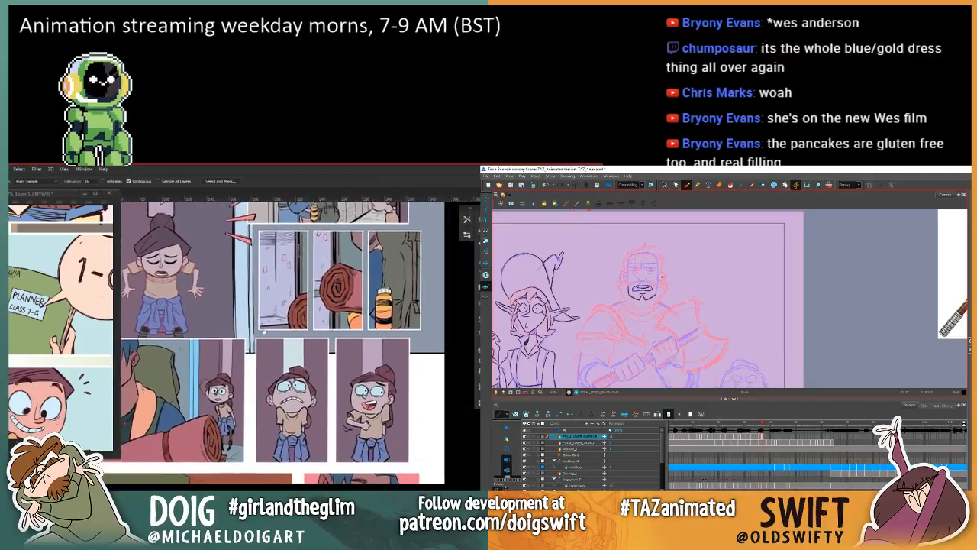
scroll(282, 365, "right", 3)
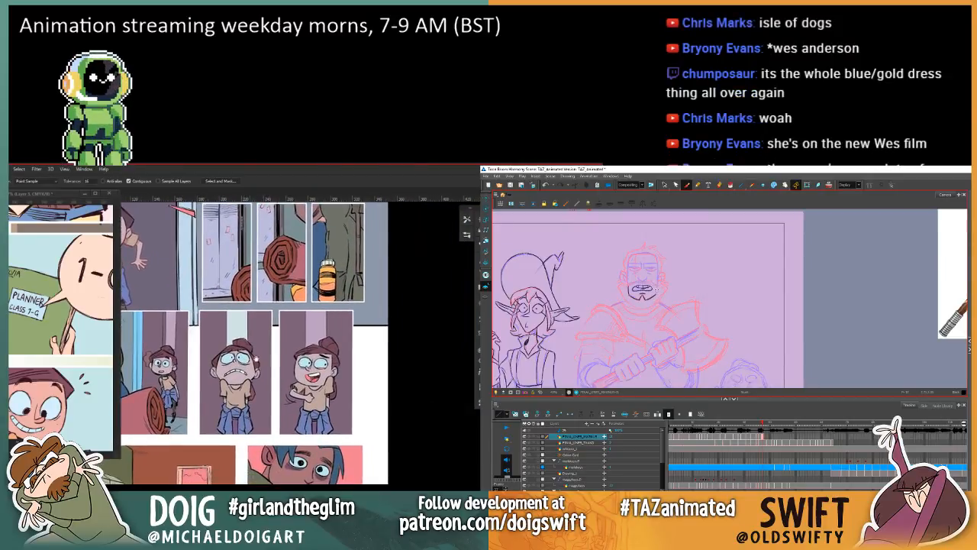
Step: Select the laughing girl's mouth colour in the last lower panel, then darken it and shift its hue with Hue/Saturation
key("i")
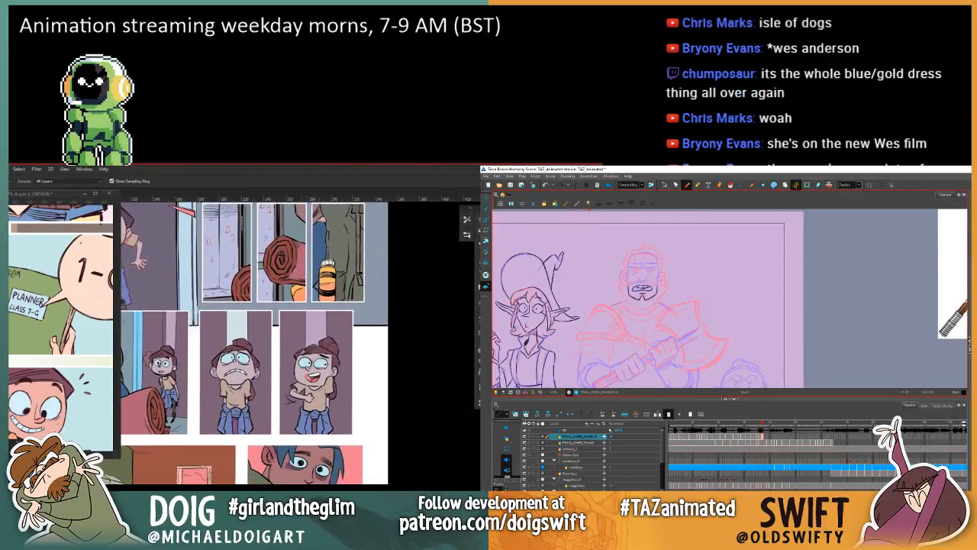
scroll(283, 365, "up", 1)
scroll(282, 364, "up", 1)
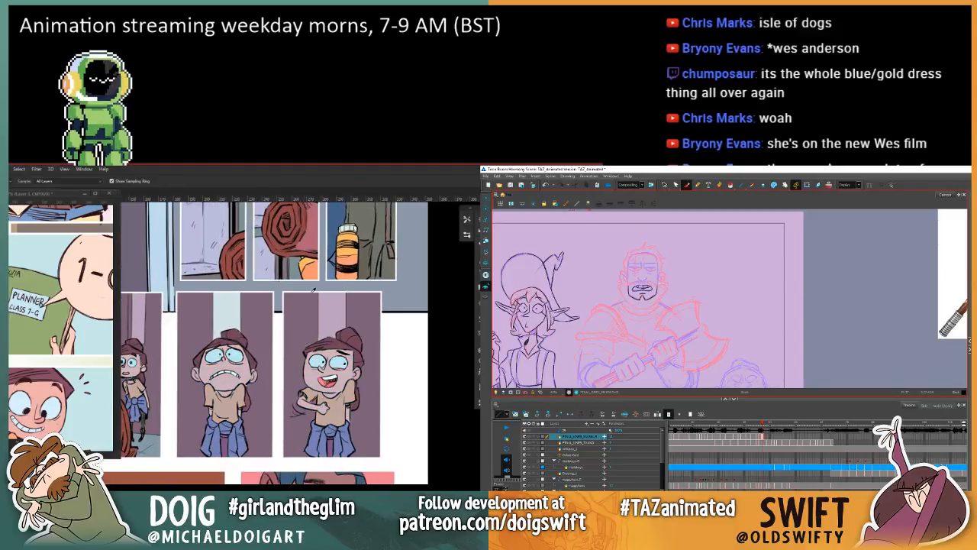
left_click_drag(303, 353, 280, 350)
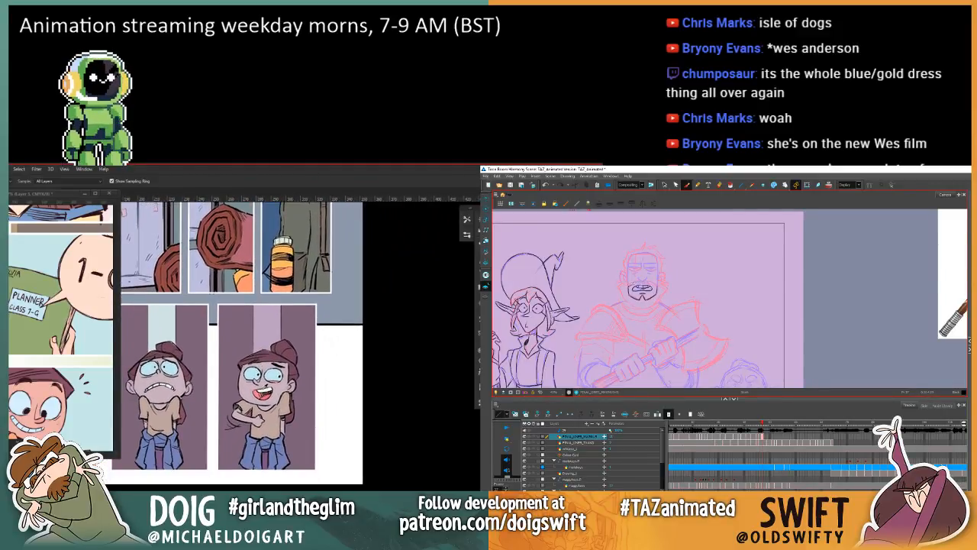
key("w")
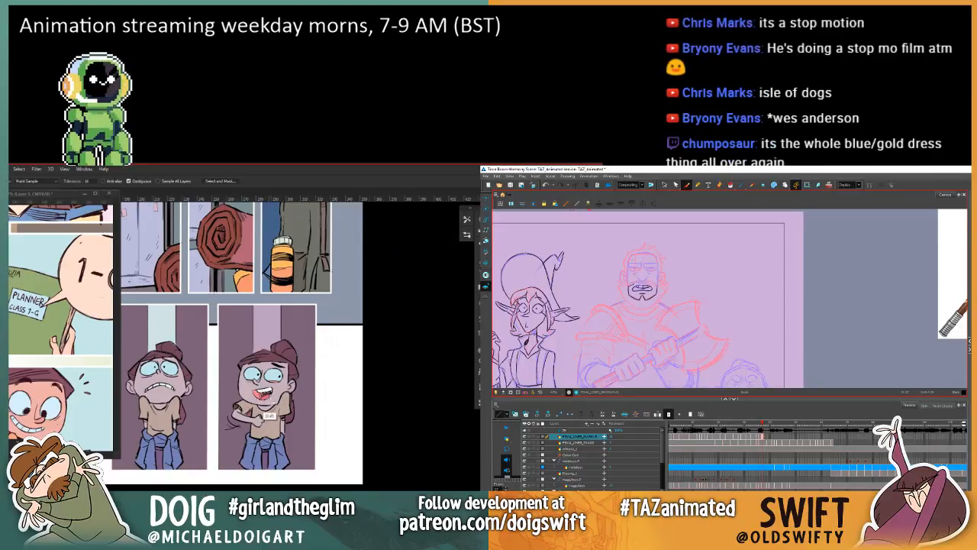
key("ctrl+u")
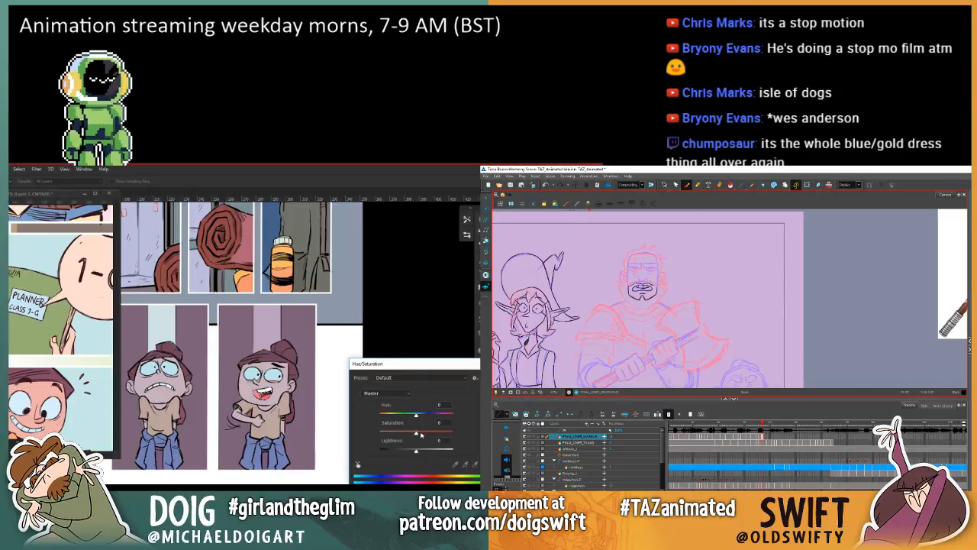
left_click_drag(415, 452, 403, 453)
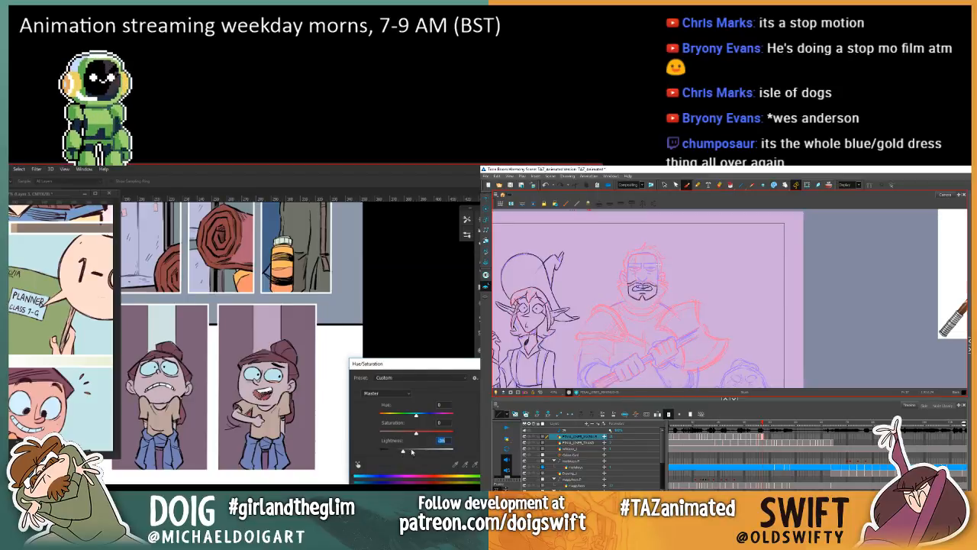
left_click_drag(415, 413, 403, 416)
key("Return")
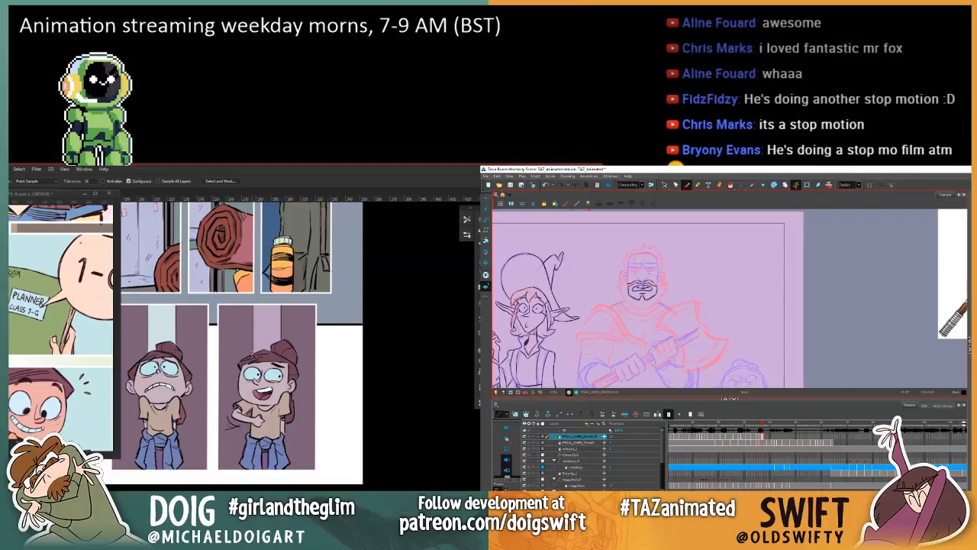
Step: Sample the adjusted tones on the laughing girl and ready the Paint Bucket for touching up the remaining details
key("i")
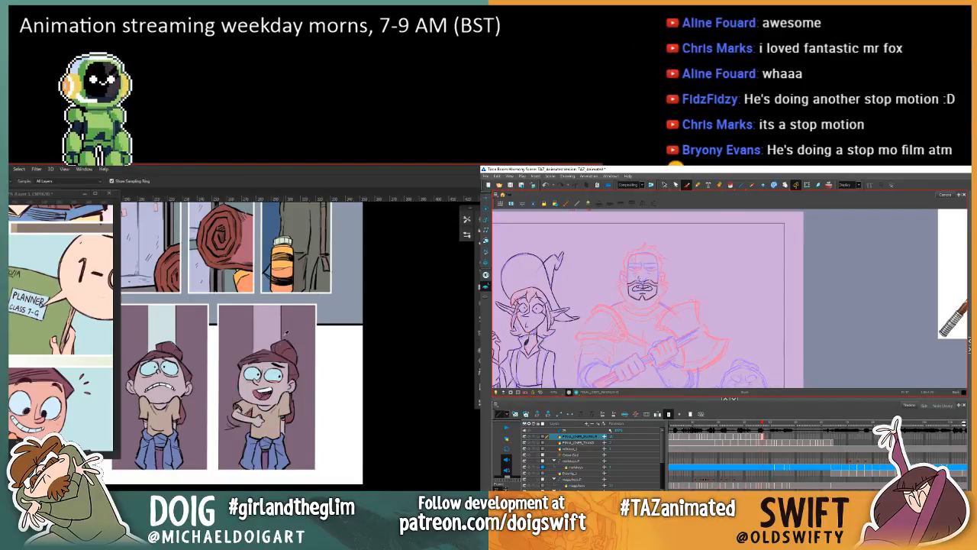
key("g")
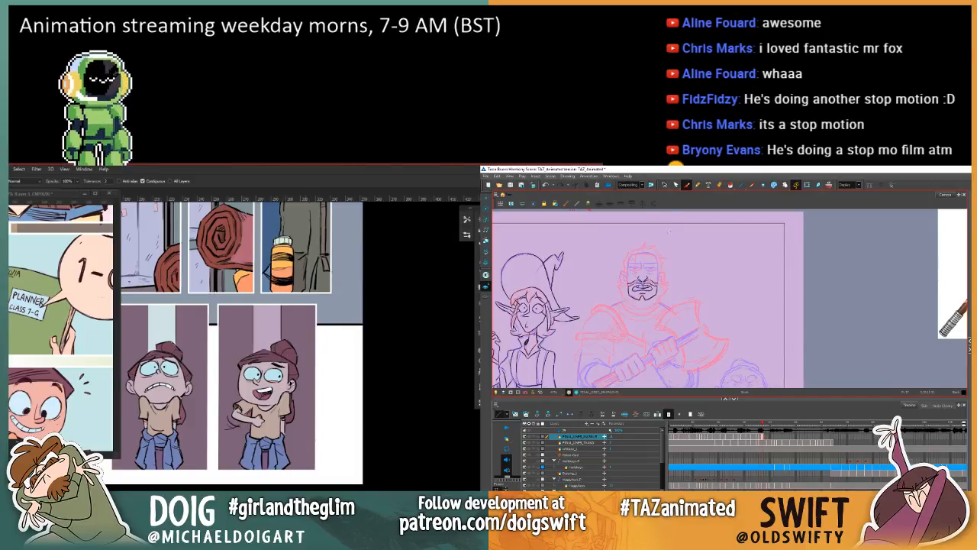
key("i")
left_click(259, 392)
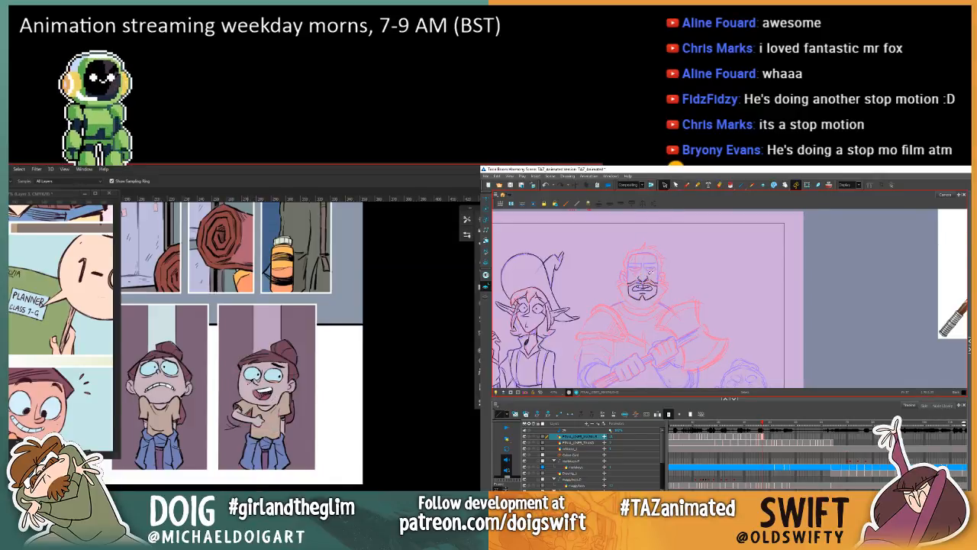
key("g")
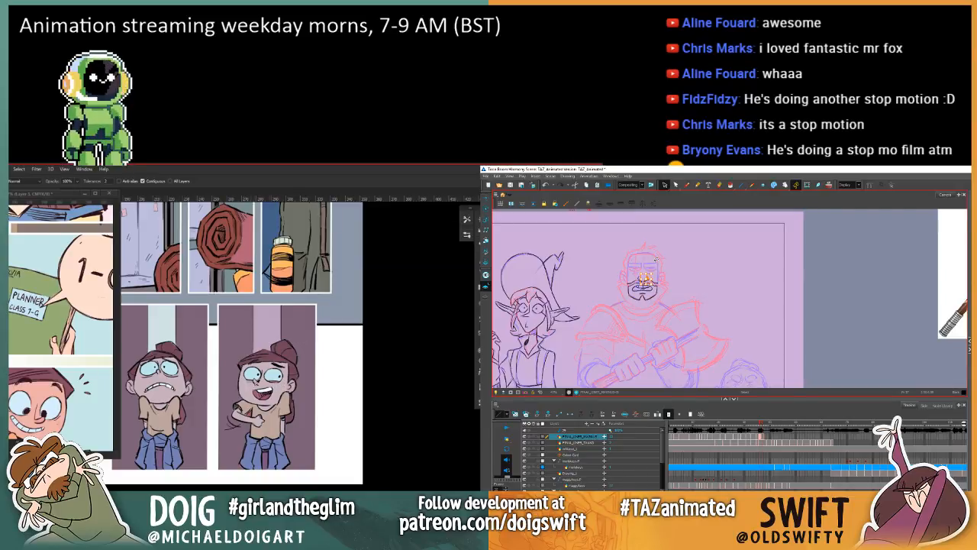
key("i")
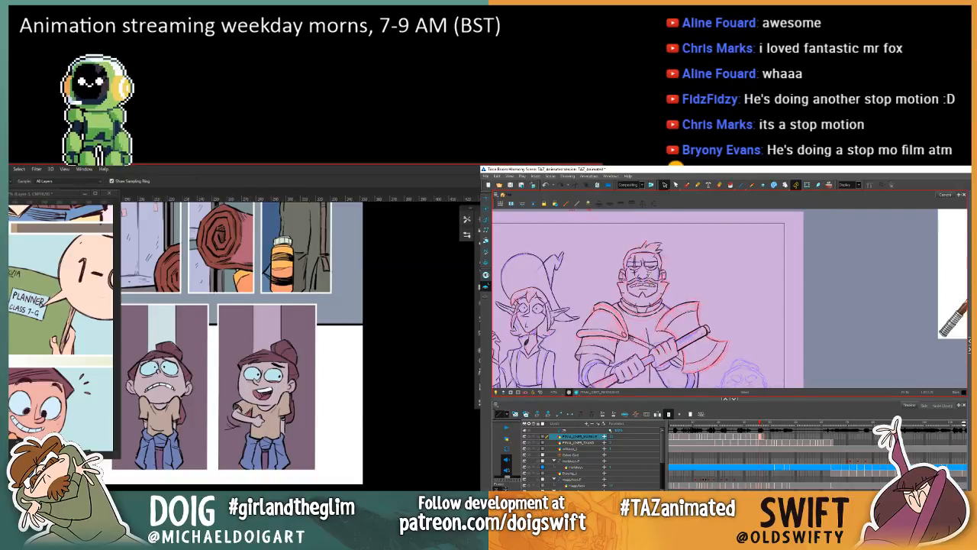
key("g")
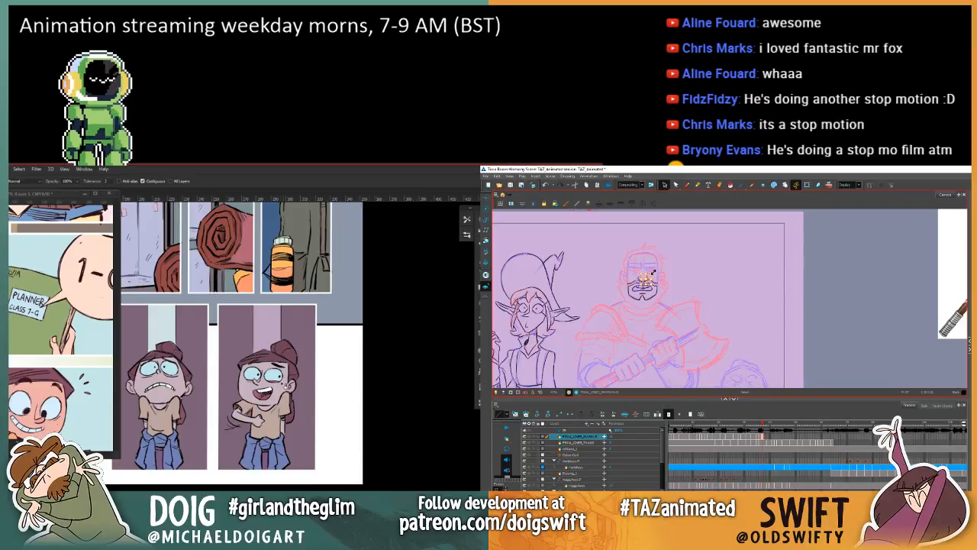
left_click_drag(223, 391, 252, 362)
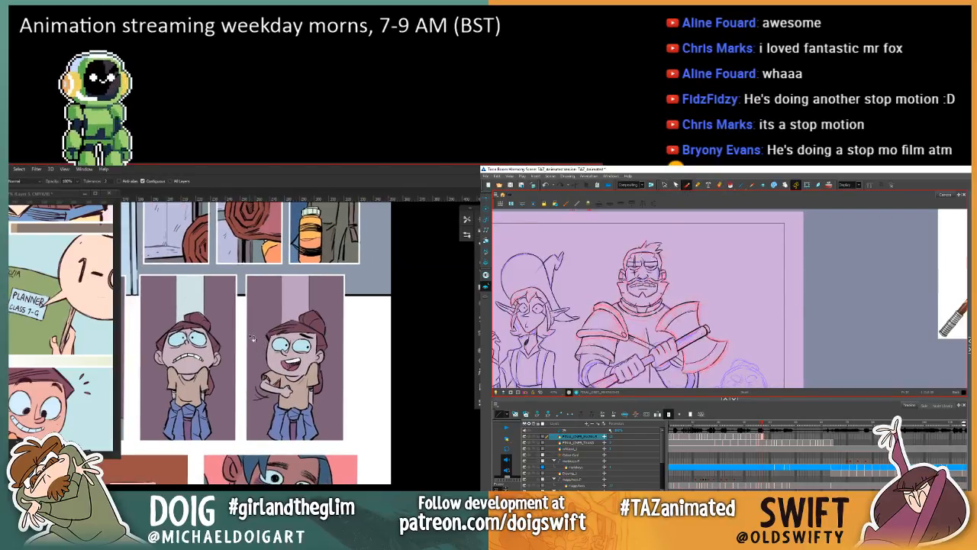
scroll(252, 337, "down", 2)
key("ctrl+minus")
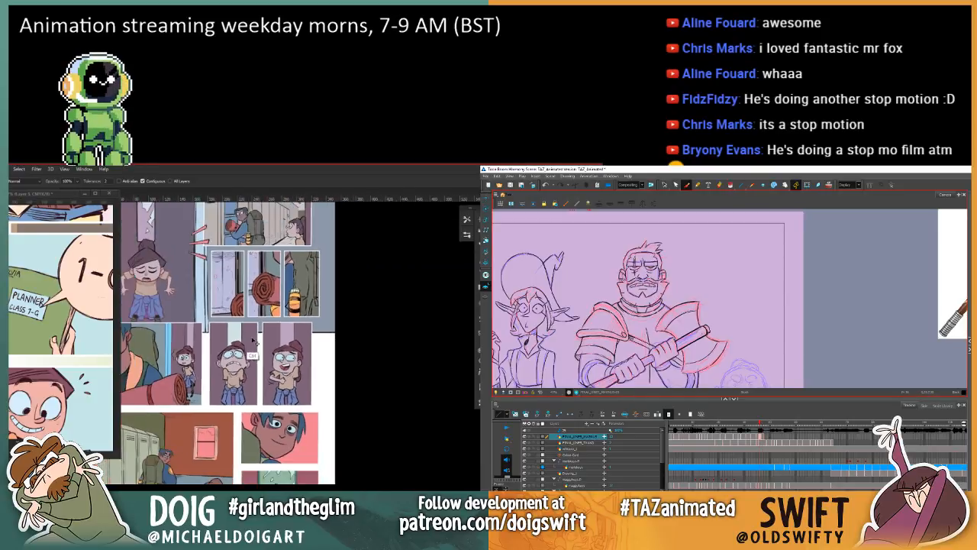
left_click_drag(238, 449, 286, 402)
left_click_drag(258, 320, 266, 400)
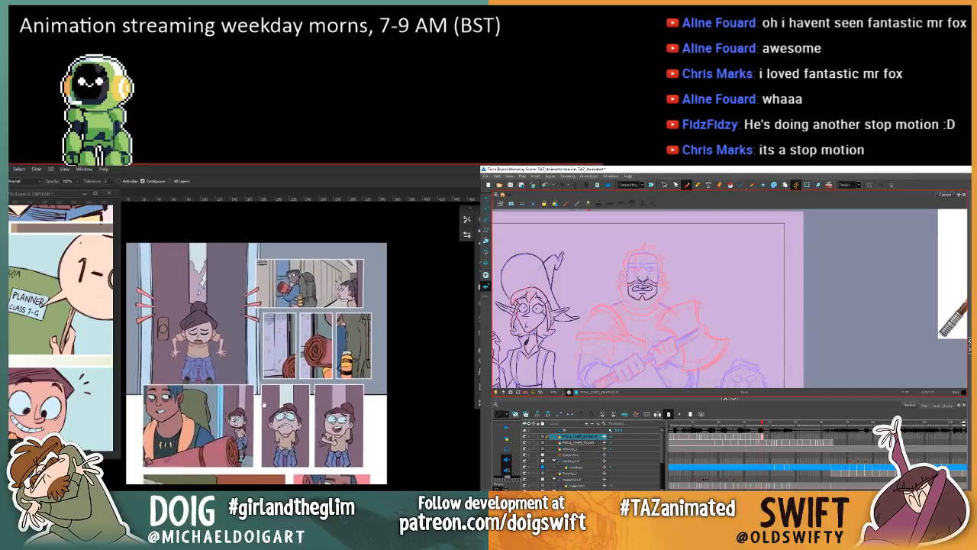
key("ctrl+plus")
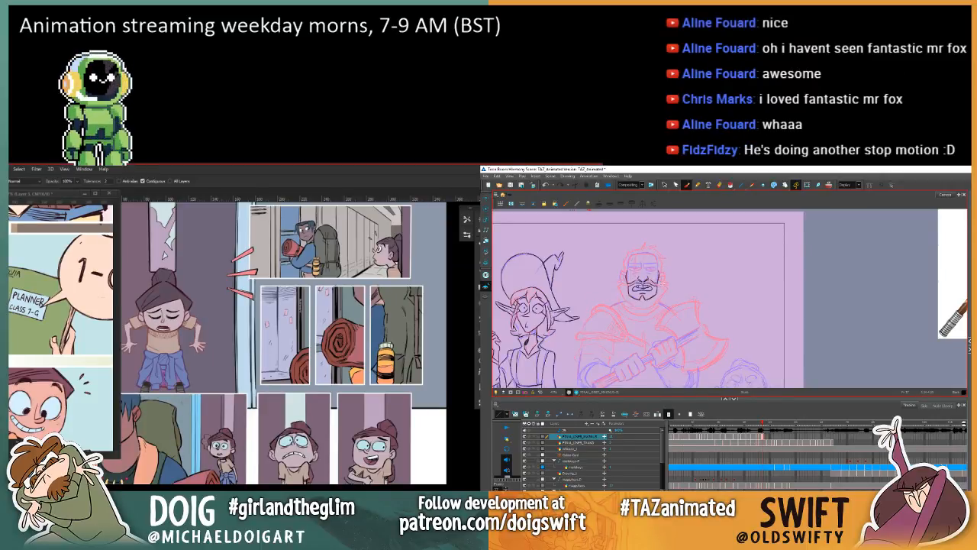
Step: Sample a muted tone from the frightened girl, then select the backpacker's necklace and shift its hue with Hue/Saturation at Lightness +21
key("i")
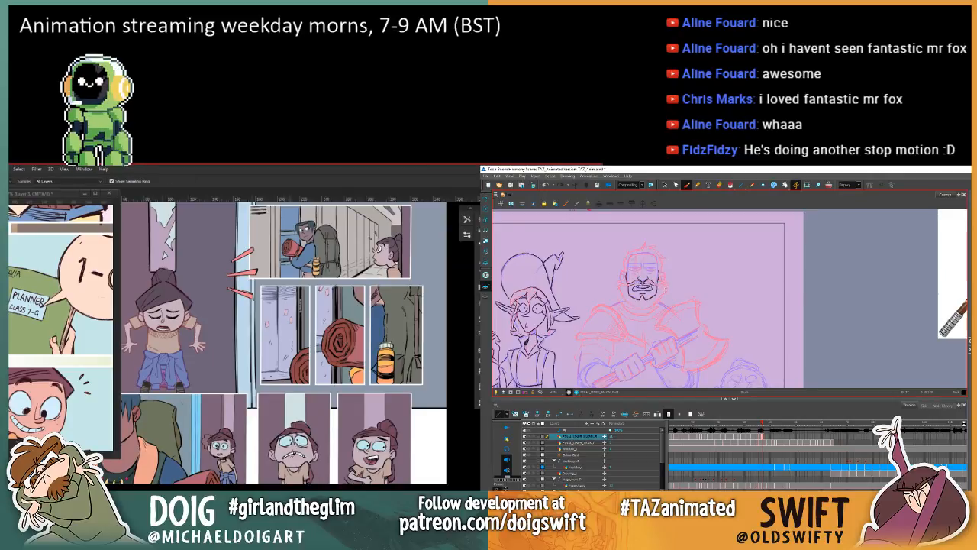
left_click(292, 458)
left_click_drag(179, 452, 248, 423)
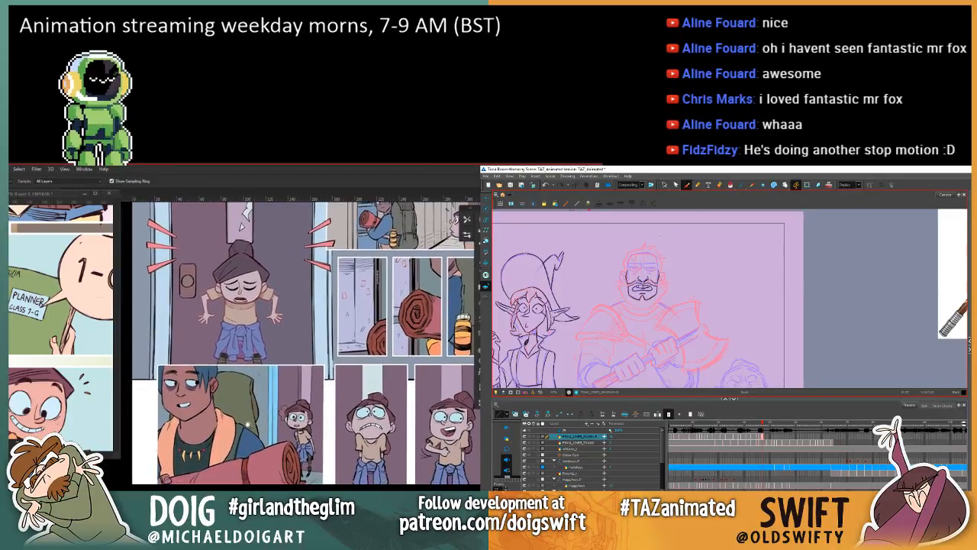
key("g")
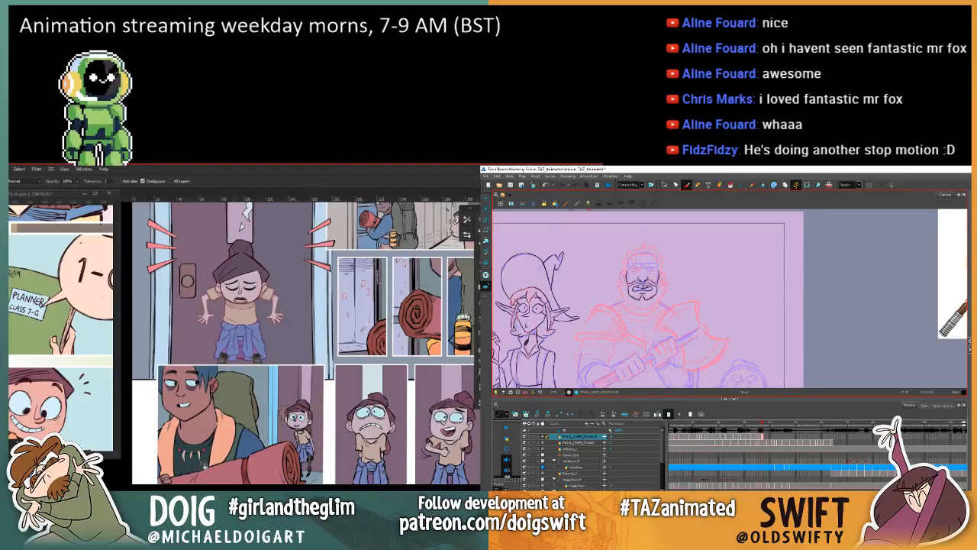
key("w")
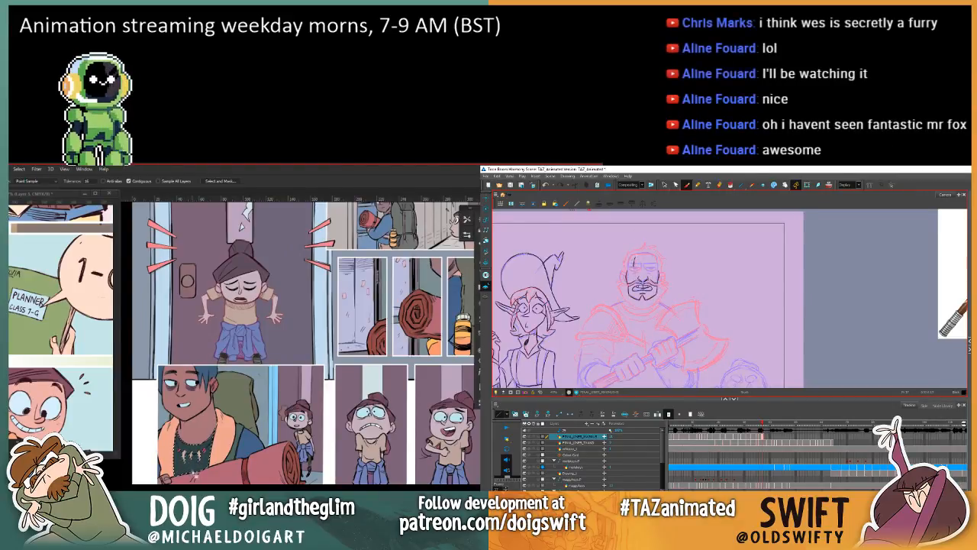
key("ctrl+u")
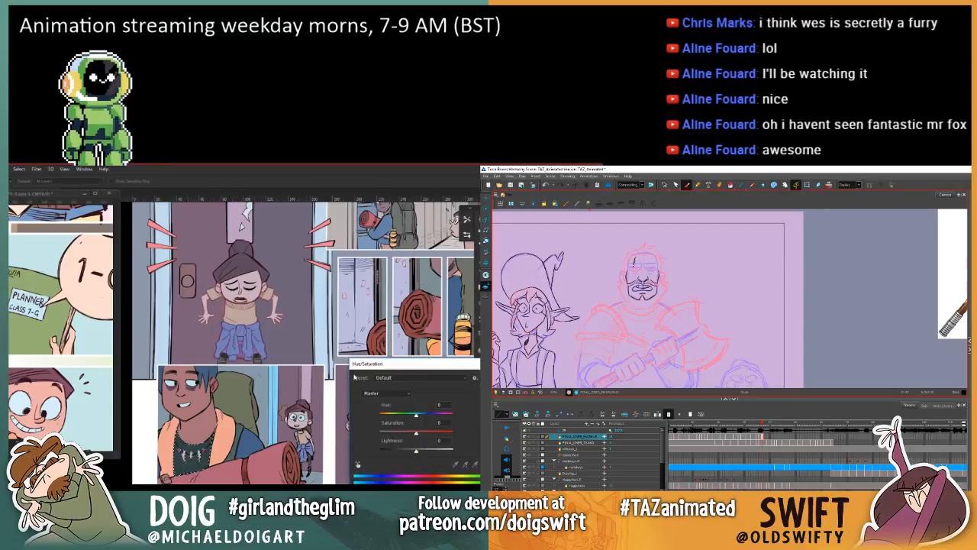
left_click_drag(414, 450, 425, 453)
mouse_move(416, 416)
left_mouse_down()
mouse_move(395, 417)
mouse_move(434, 417)
left_mouse_up()
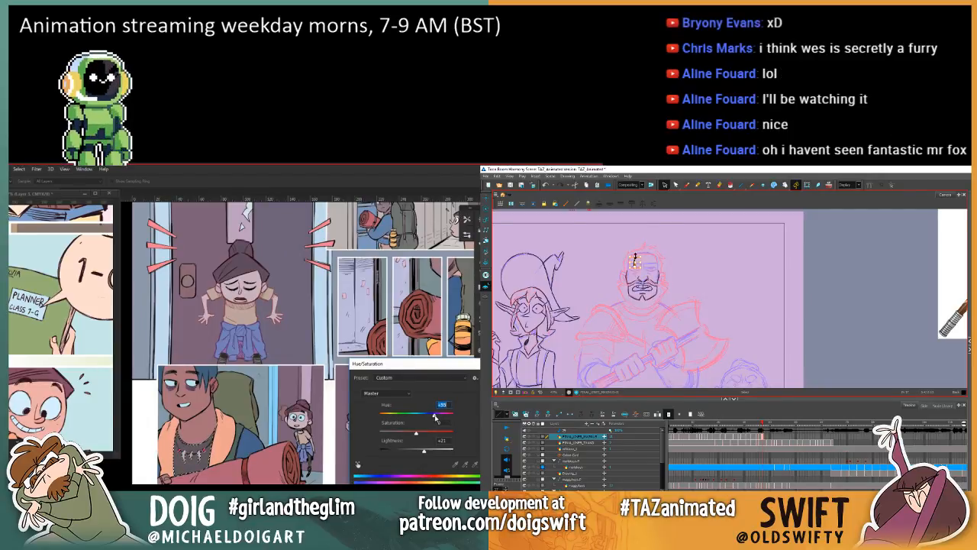
key("Return")
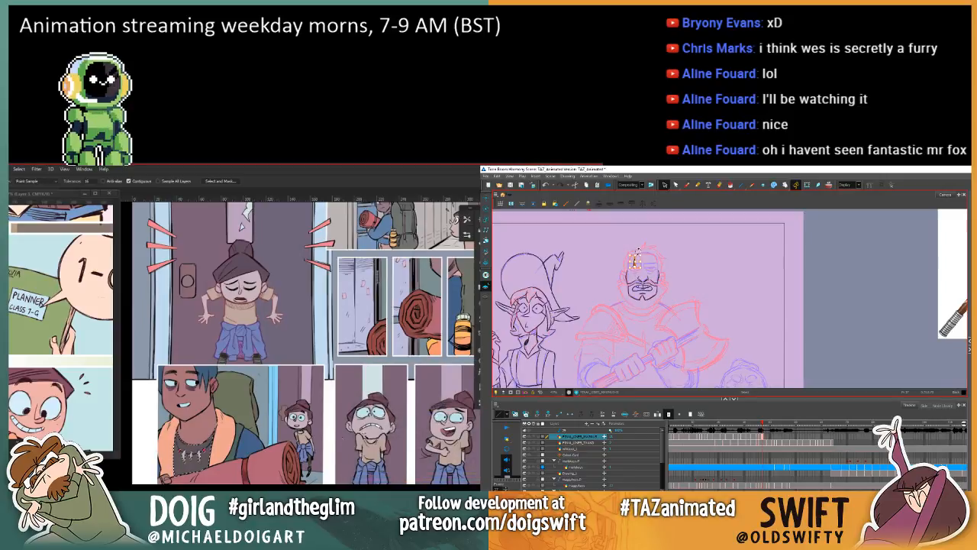
Step: Sample muted tones from the backpacker in the upper panel and fill his orange collar in the large lower panel
left_click_drag(305, 306, 335, 351)
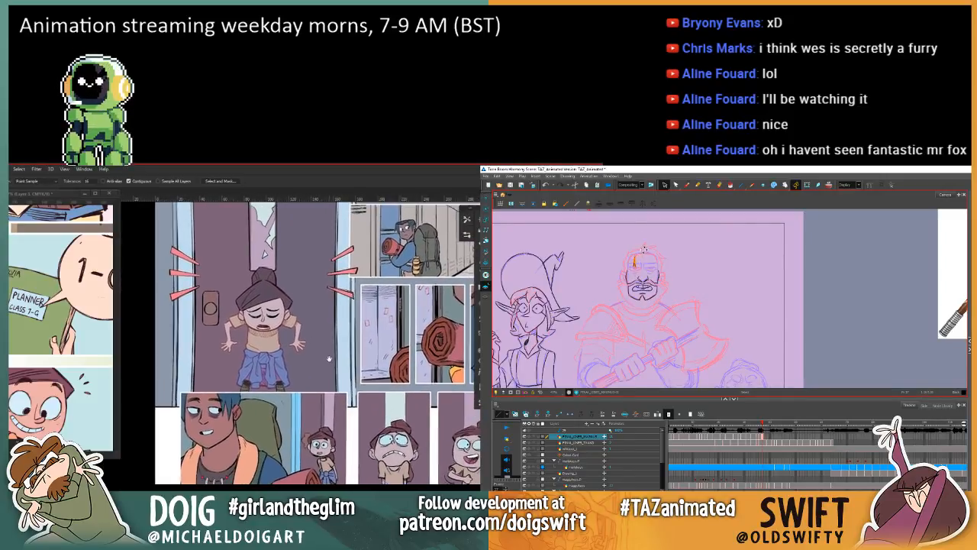
key("i")
key("period")
left_click(402, 236)
left_click(687, 185)
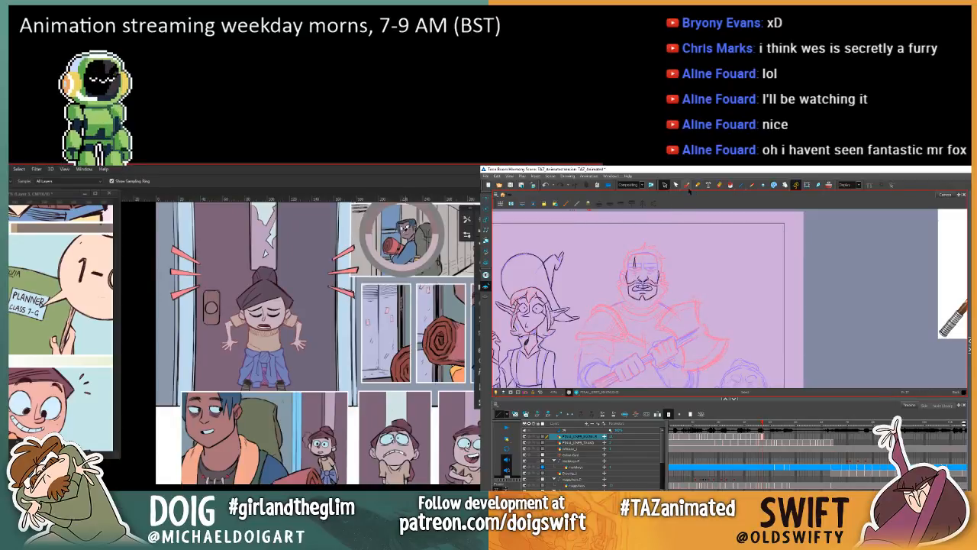
key("g")
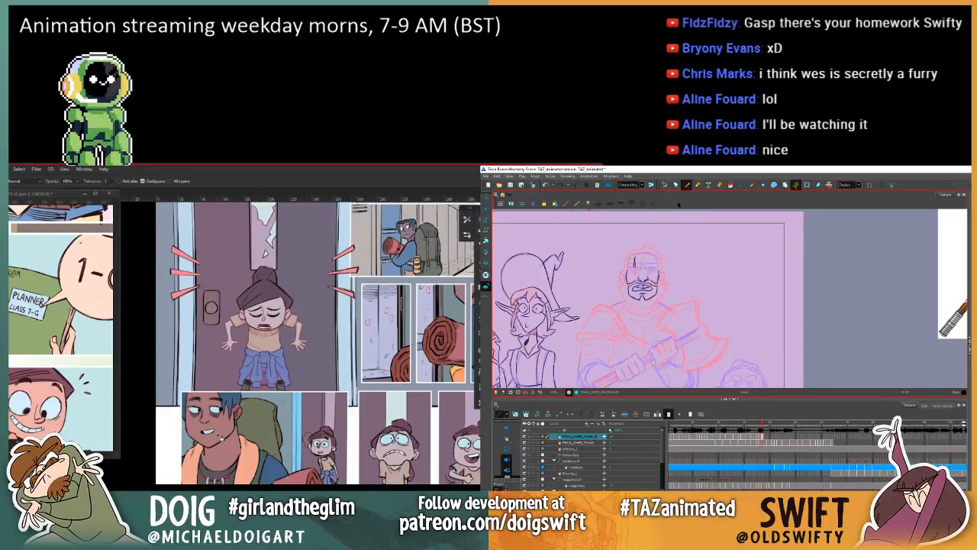
left_click_drag(318, 335, 303, 346)
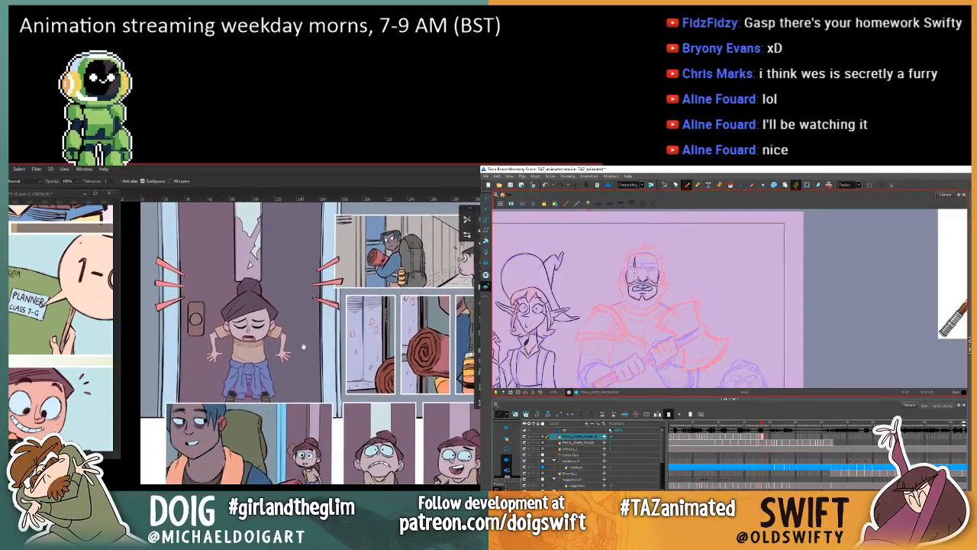
key("i")
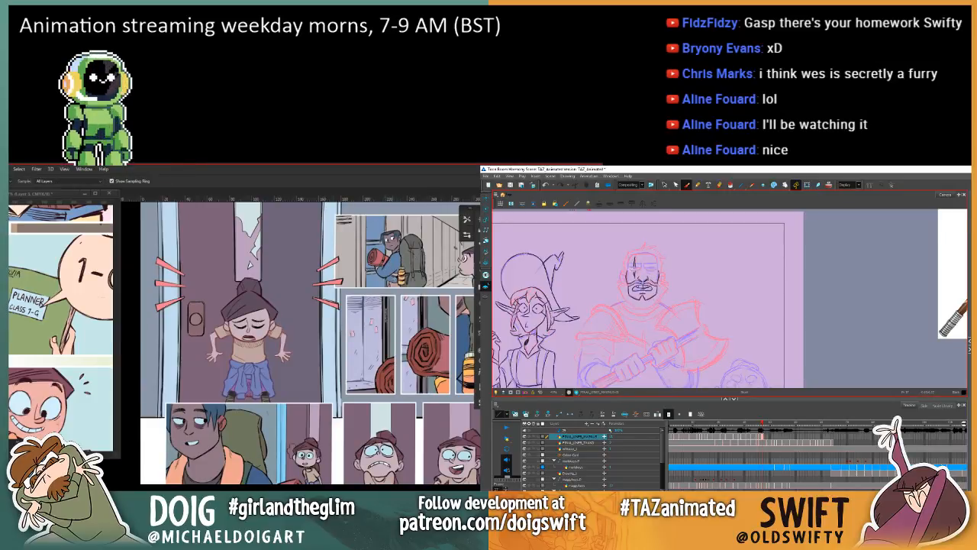
left_click(396, 277)
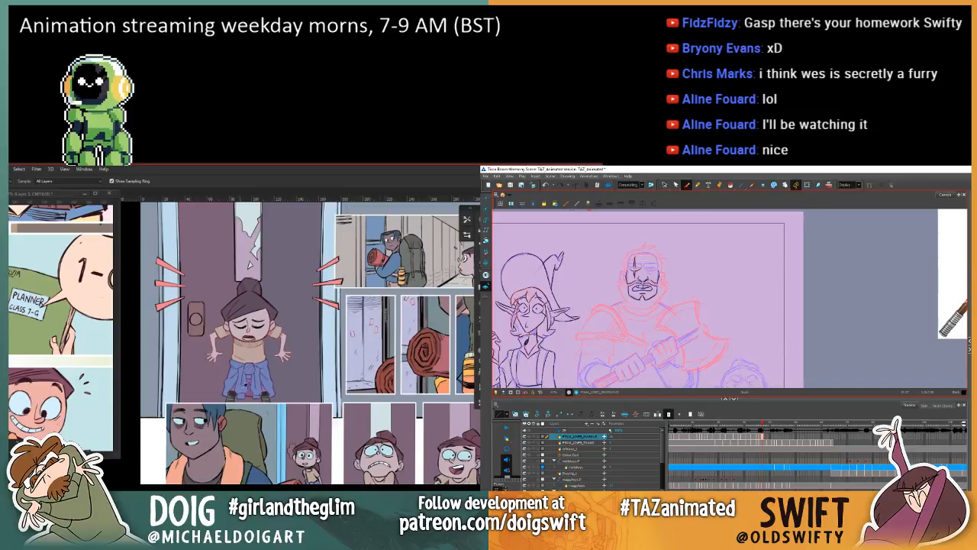
key("g")
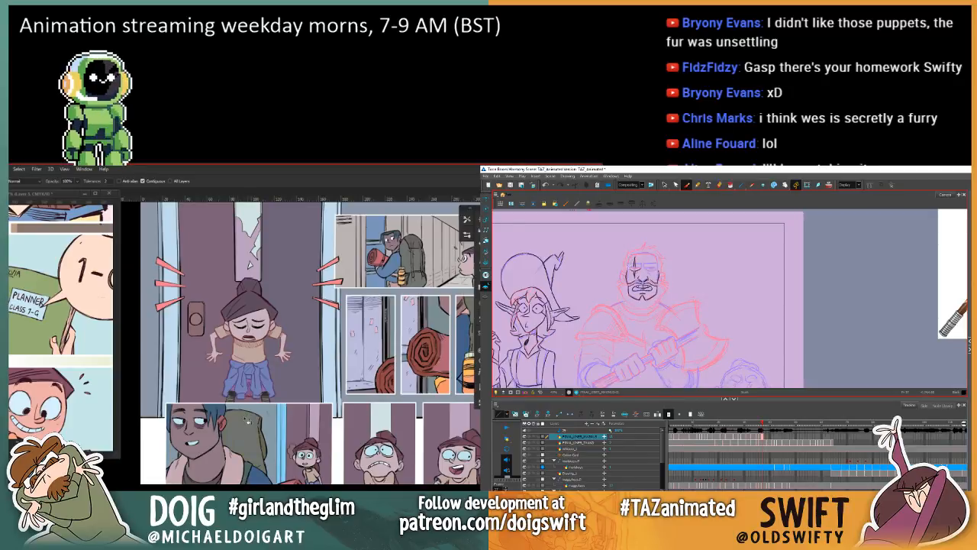
Step: Sample and fill the backpacker's face in the large lower panel with a muted skin tone
key("i")
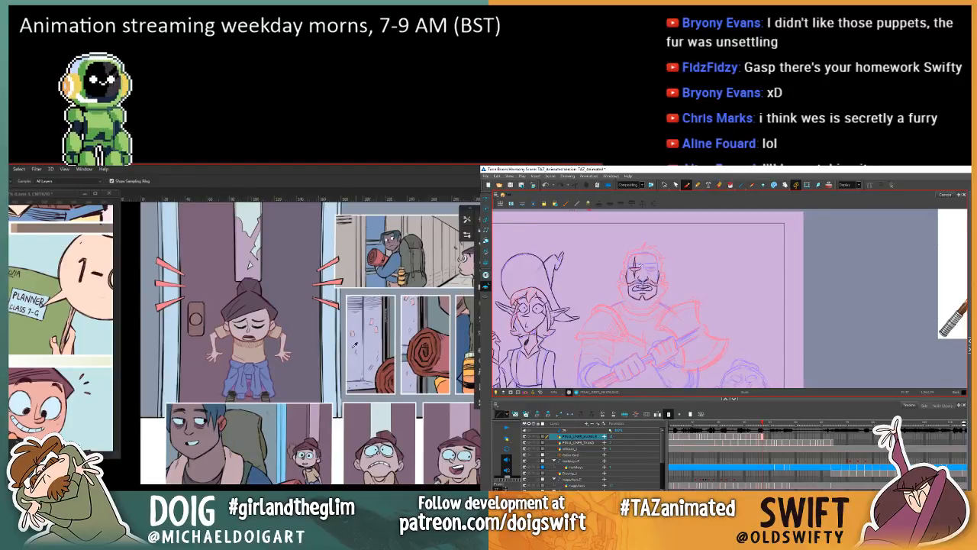
key("g")
left_click(207, 442)
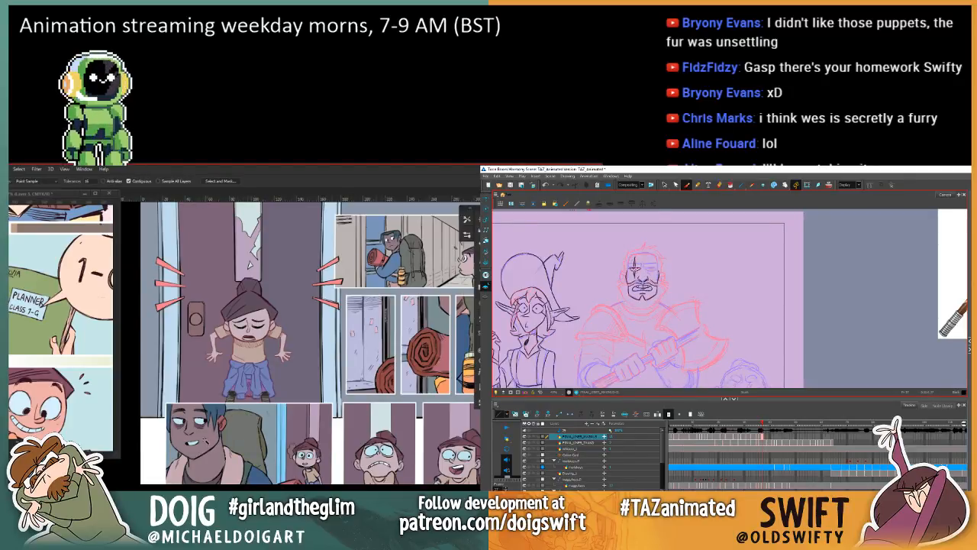
key("i")
left_click(206, 444)
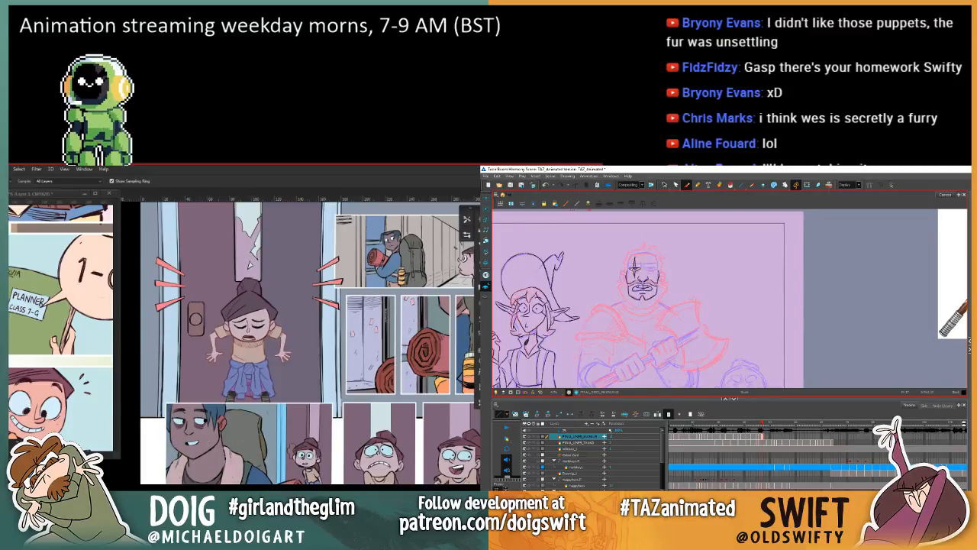
key("g")
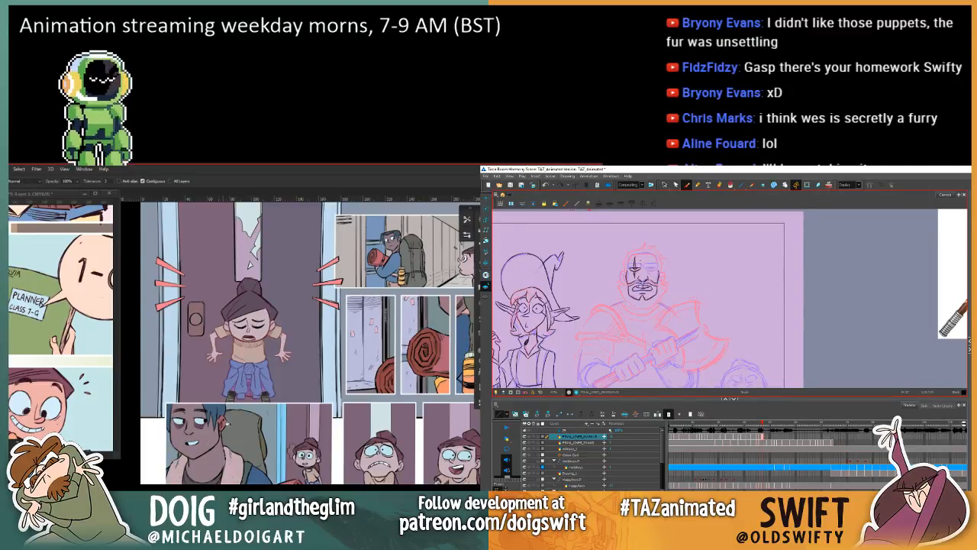
Step: Select the bright blue door frame beside the small girl and mute it with Hue/Saturation at Saturation -21, slightly raising the lightness
mouse_move(236, 481)
left_mouse_down()
mouse_move(242, 426)
mouse_move(222, 387)
mouse_move(198, 387)
mouse_move(260, 387)
left_mouse_up()
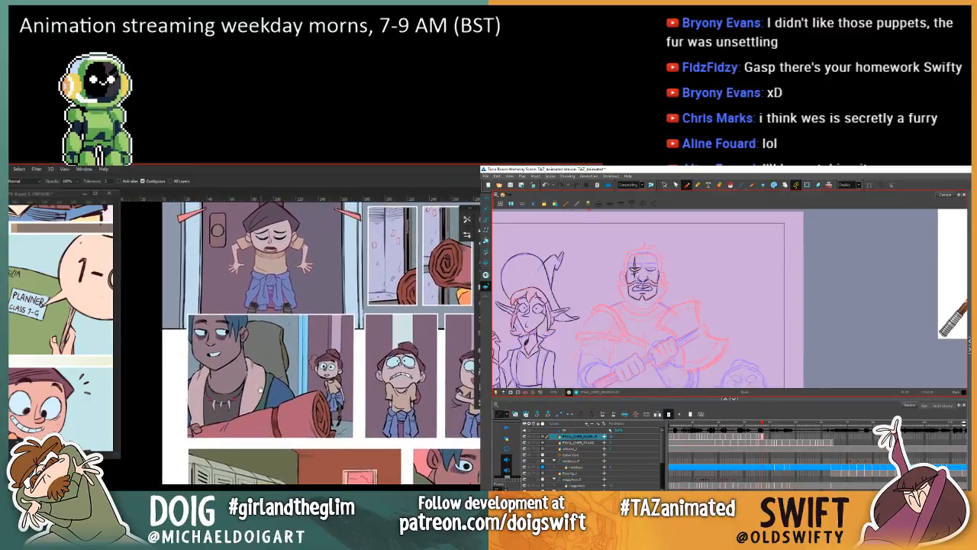
mouse_move(283, 354)
left_mouse_down()
mouse_move(258, 366)
mouse_move(238, 416)
mouse_move(262, 391)
left_mouse_up()
key("w")
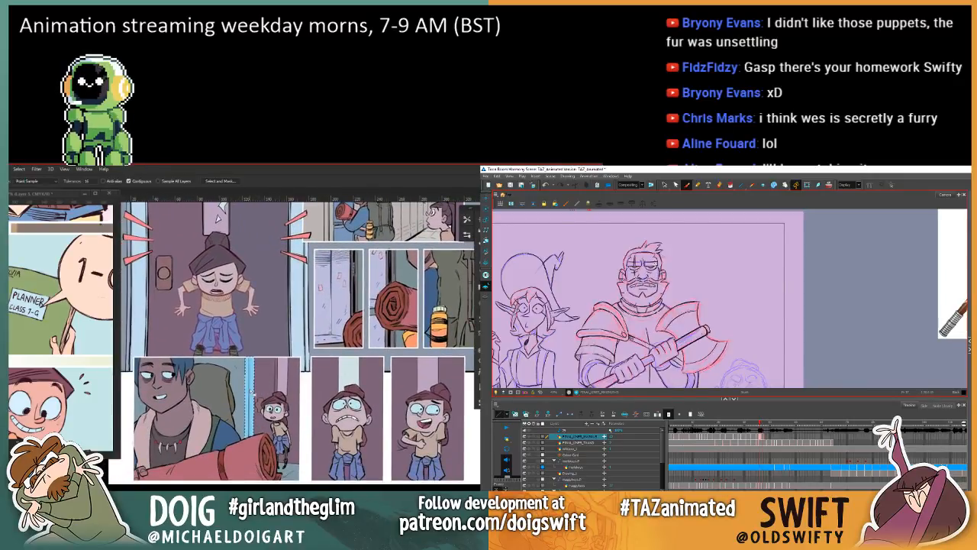
key("ctrl+u")
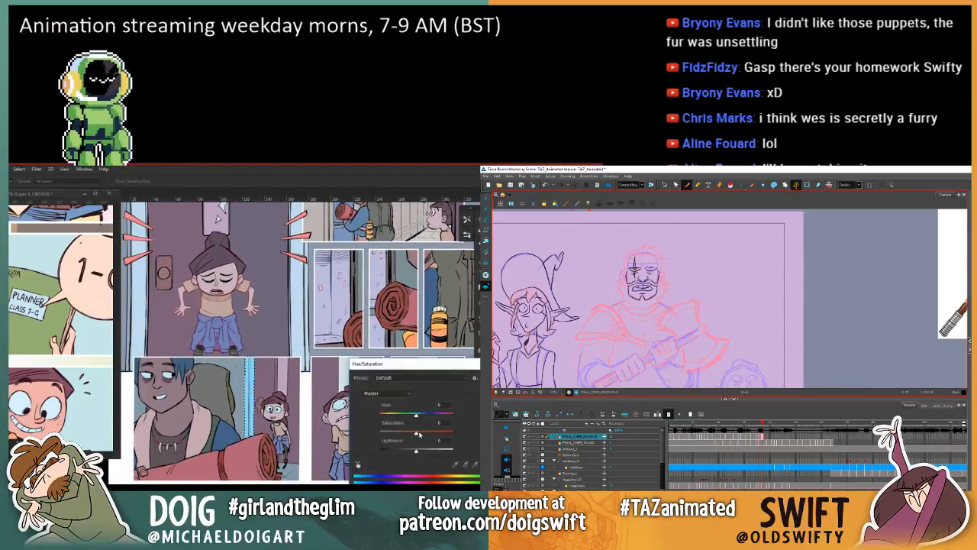
left_click_drag(425, 452, 419, 453)
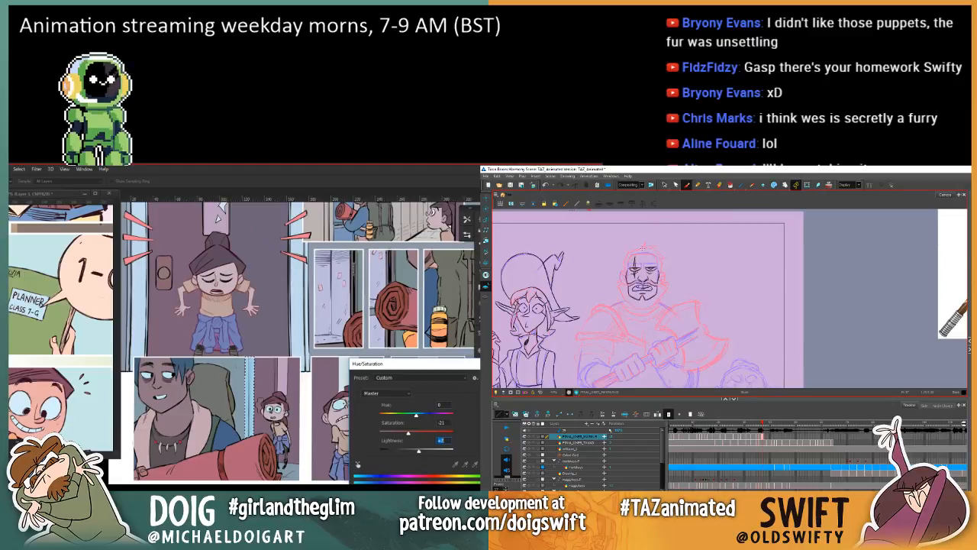
key("Return")
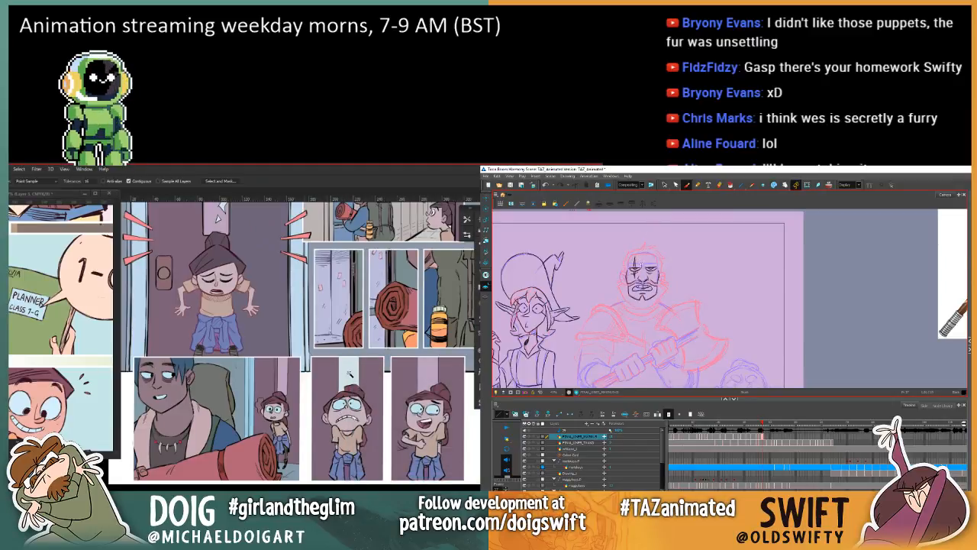
Step: Sample the tan of the girl's top in the door panel and ready the Paint Bucket
mouse_move(320, 343)
left_mouse_down()
mouse_move(275, 401)
mouse_move(311, 348)
left_mouse_up()
left_click_drag(315, 393, 282, 315)
left_click_drag(298, 463, 259, 427)
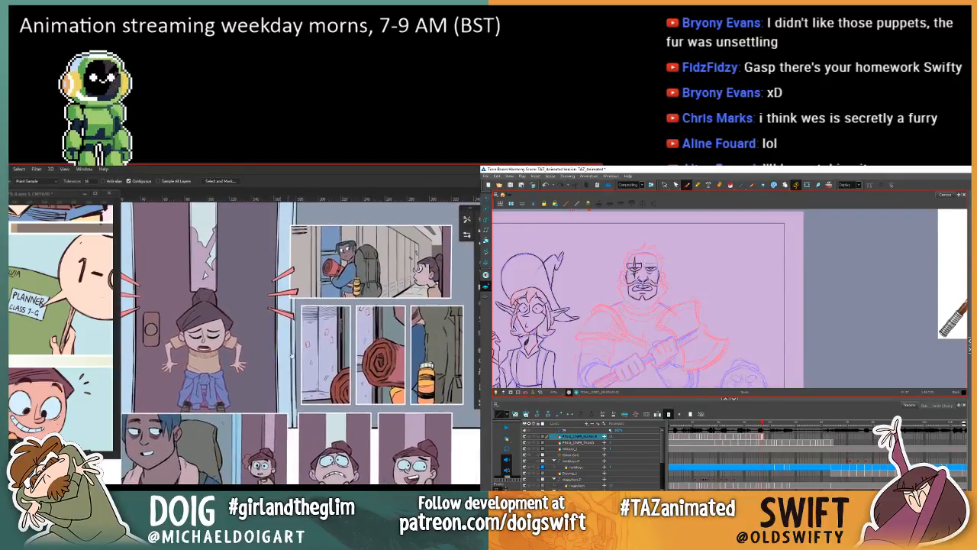
left_click_drag(317, 358, 289, 396)
key("i")
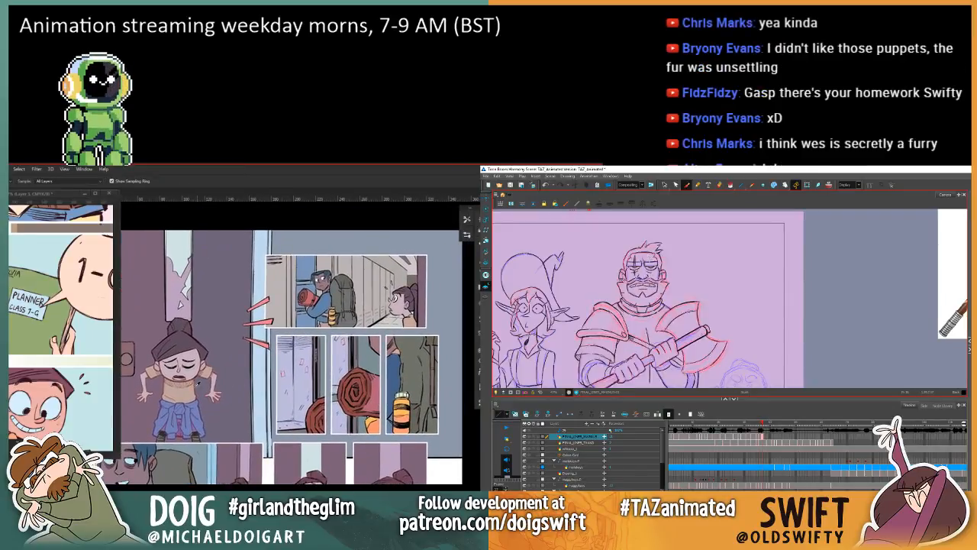
left_click(189, 371)
key("g")
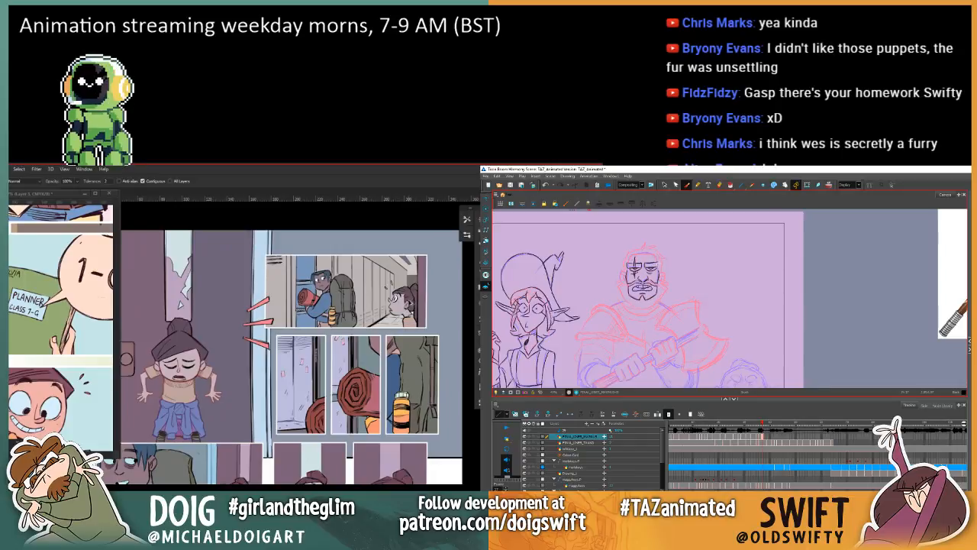
Step: Switch to Harmony and adjust the line strokes around the warrior's eye and brow, comparing them with the neighbouring frame
mouse_move(328, 371)
left_mouse_down()
mouse_move(333, 391)
mouse_move(344, 390)
mouse_move(375, 258)
mouse_move(366, 286)
left_mouse_up()
left_click(664, 185)
left_click_drag(336, 349, 353, 328)
left_click(655, 263)
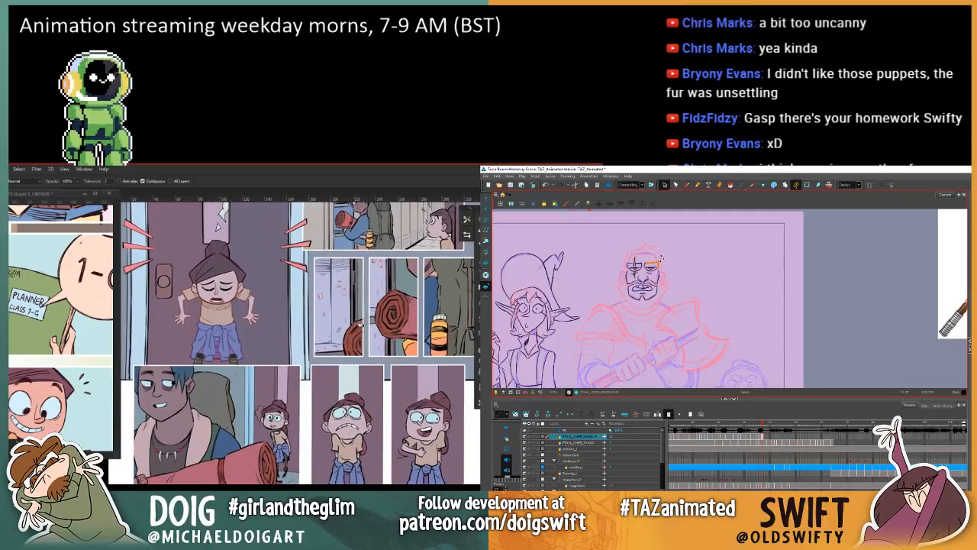
key("ctrl+minus")
key("ctrl+minus")
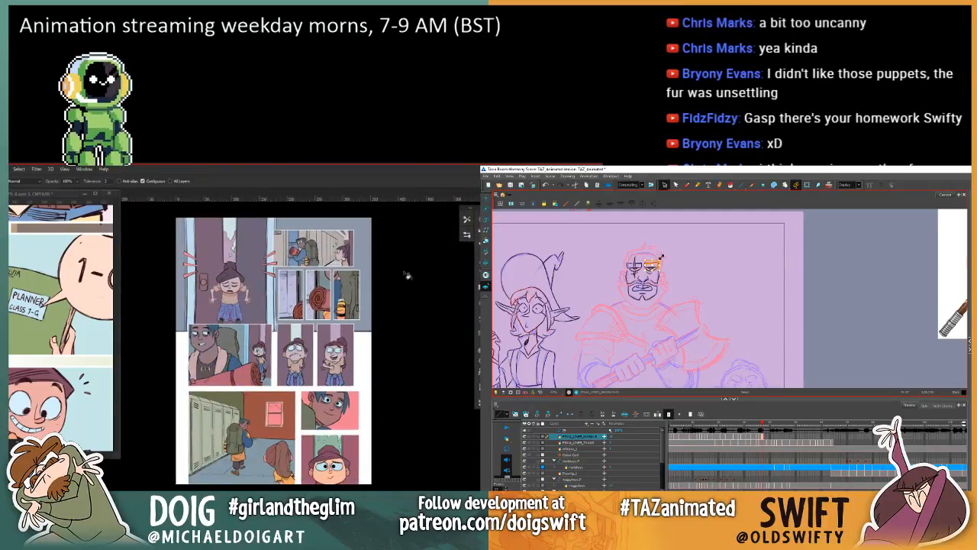
left_click(670, 251)
left_click(659, 261)
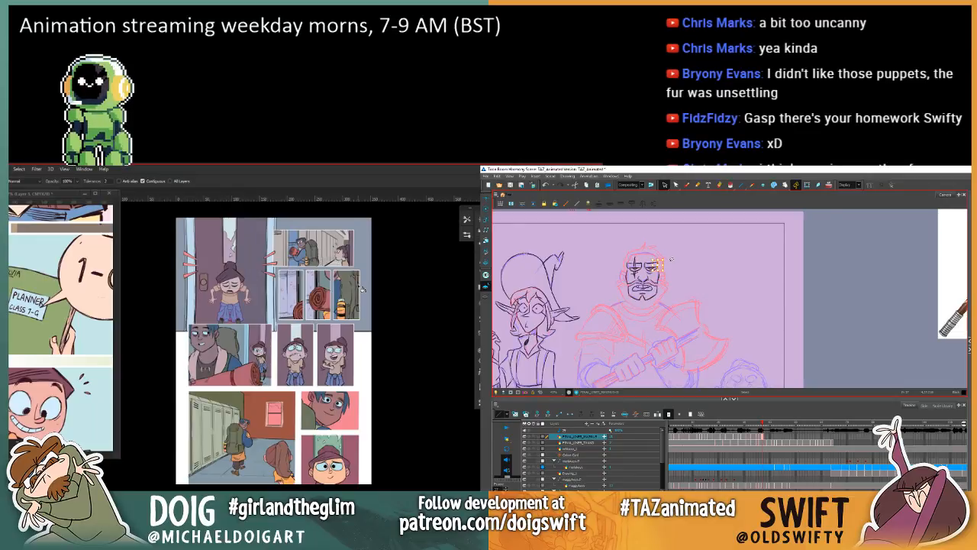
key("comma")
key("period")
key("comma")
key("period")
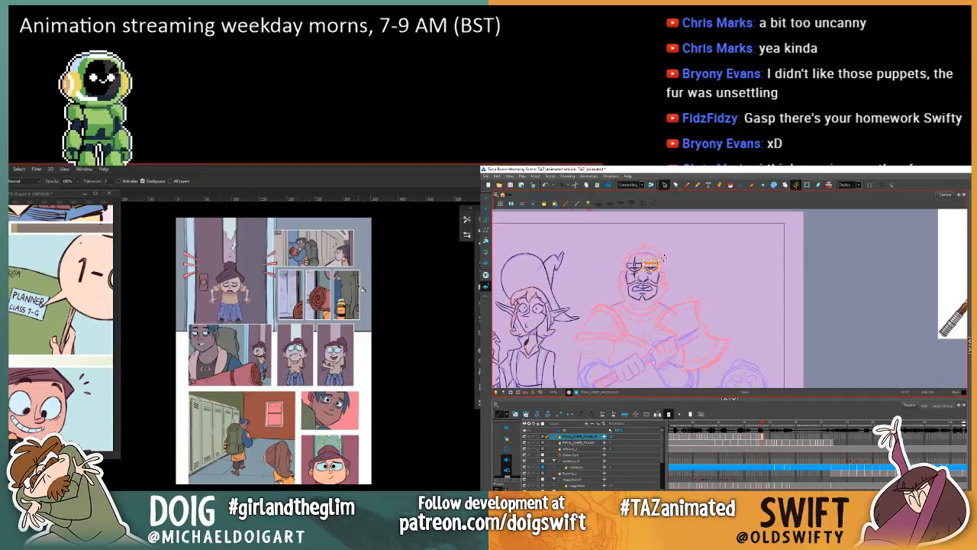
key("comma")
key("period")
Step: Sample the frightened girl's muted tone in Photoshop and fill the area below the girl's face in the lowest small panel
key("ctrl+plus")
mouse_move(274, 351)
left_mouse_down()
mouse_move(265, 336)
mouse_move(257, 372)
left_mouse_up()
left_click(688, 185)
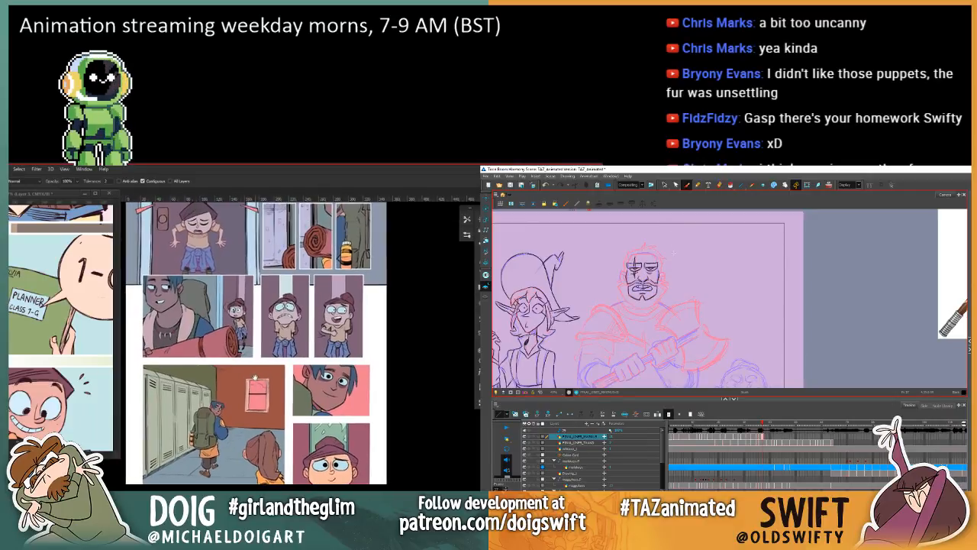
key("comma")
key("i")
key("period")
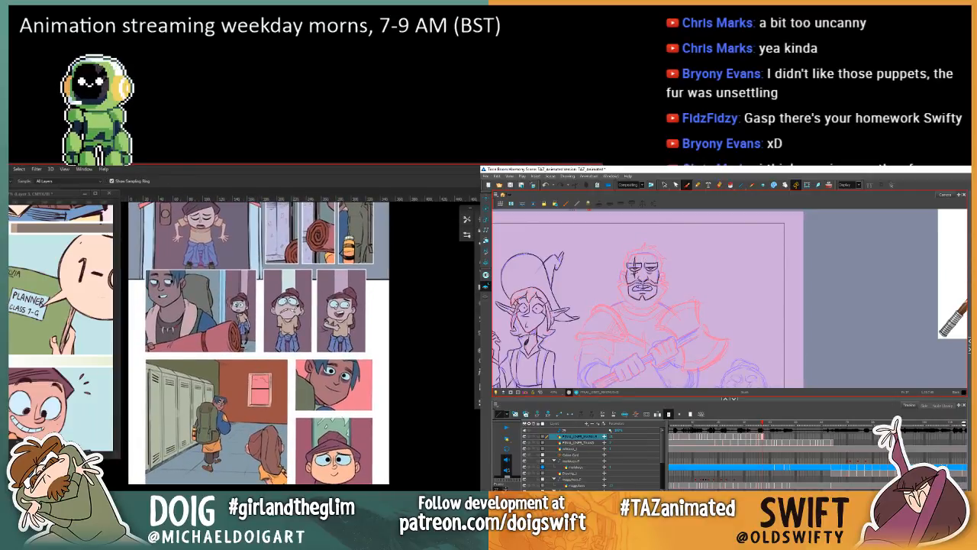
left_click(294, 310)
key("g")
key("comma")
key("period")
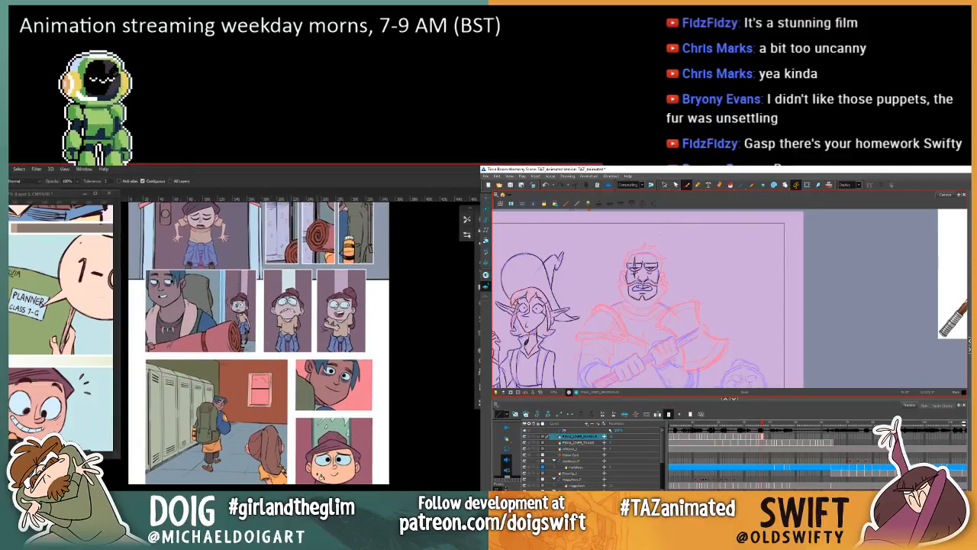
key("comma")
left_click(322, 477)
key("period")
Step: Sample a colour from the frightened girl's panel in Photoshop and, in Harmony, work on the warrior's forehead with the Brush, comparing neighbouring frames
key("i")
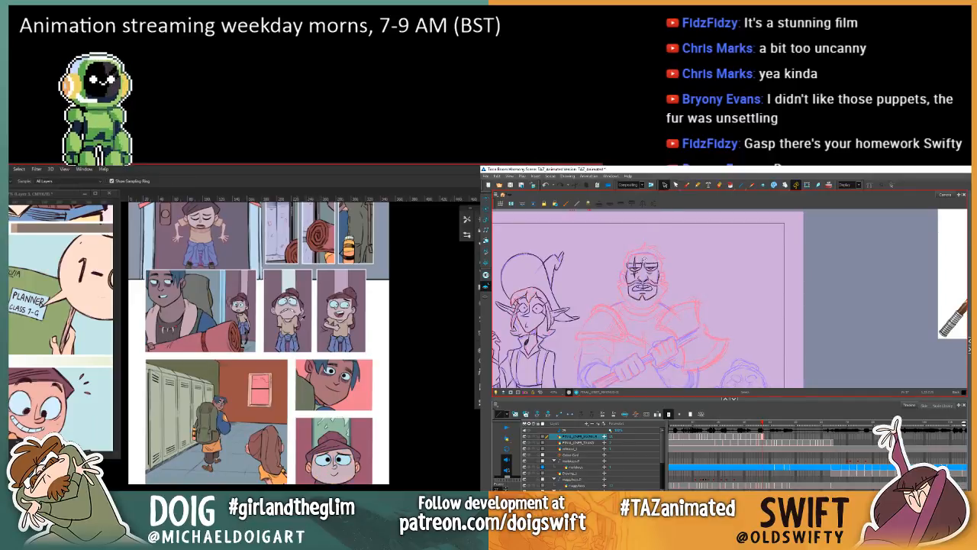
left_click(274, 309)
left_click(652, 252)
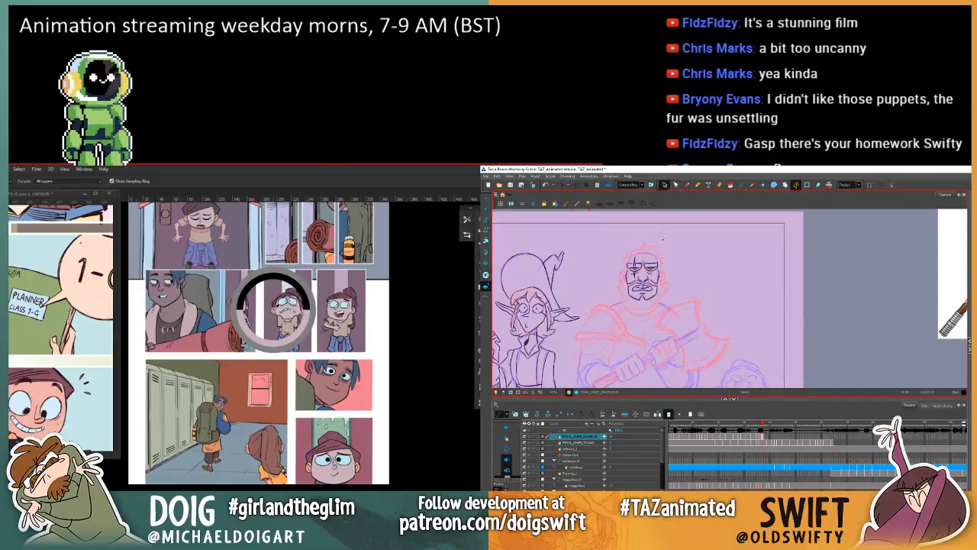
key("comma")
key("period")
left_click(687, 185)
key("comma")
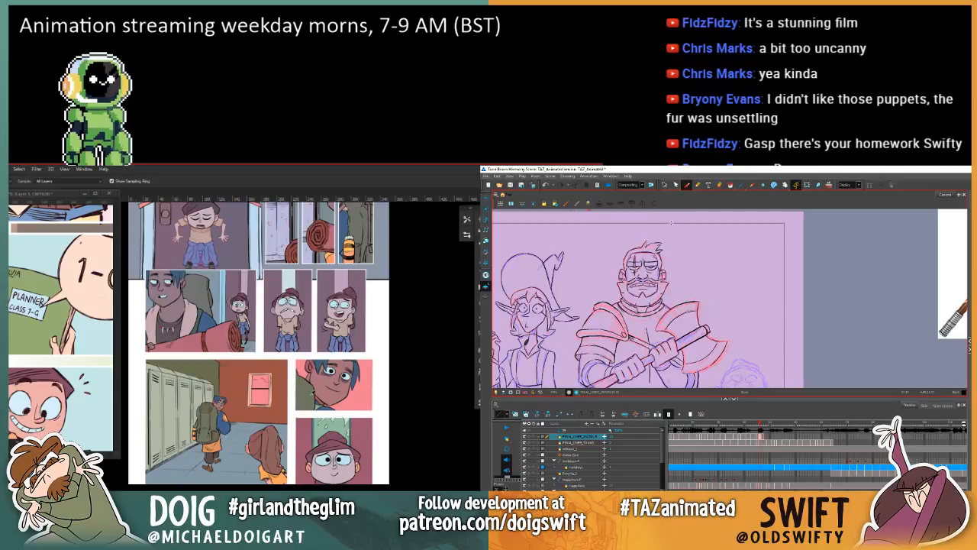
key("period")
key("g")
key("comma")
key("period")
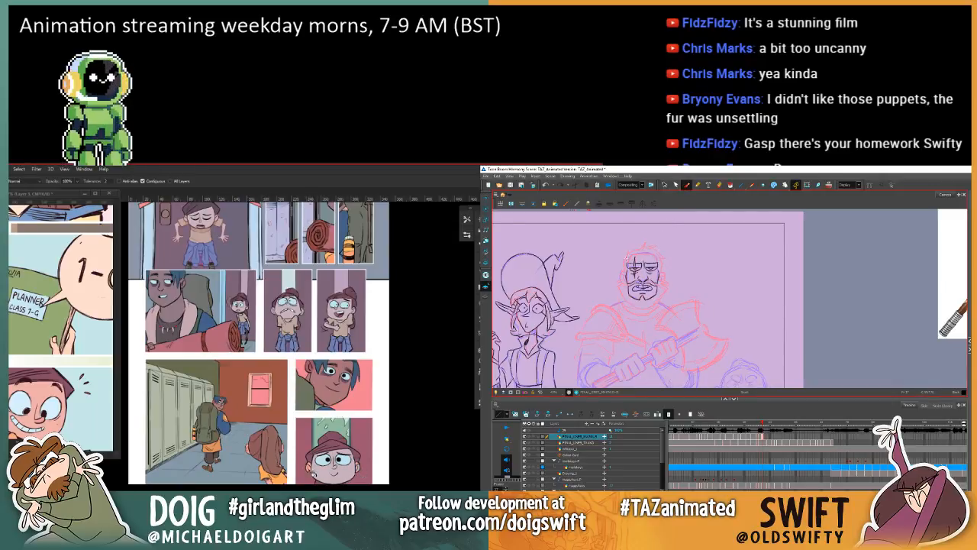
Step: Sample the muted purple beside the frightened girl's body for the Paint Bucket and compare the warrior's head with the neighbouring frame
key("i")
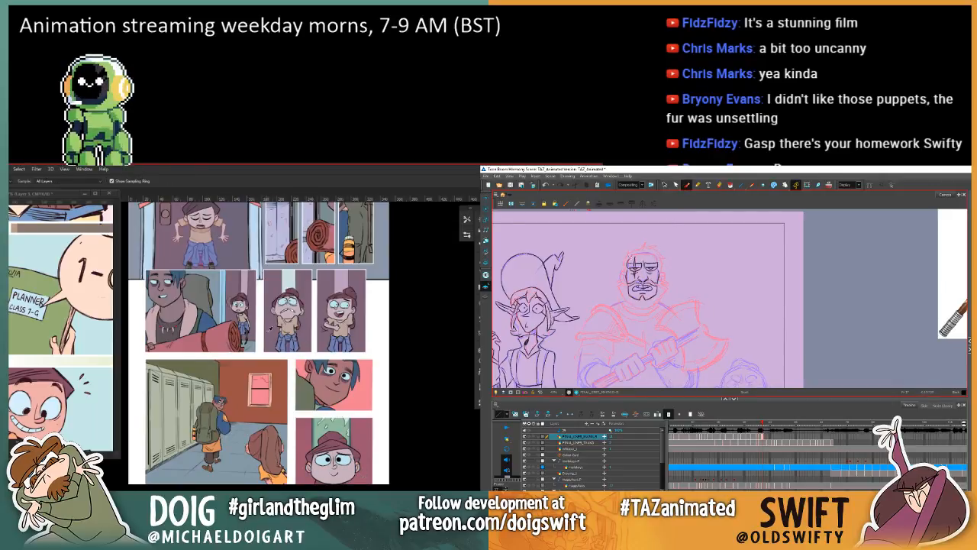
left_click(271, 329)
key("comma")
key("period")
key("g")
key("comma")
key("period")
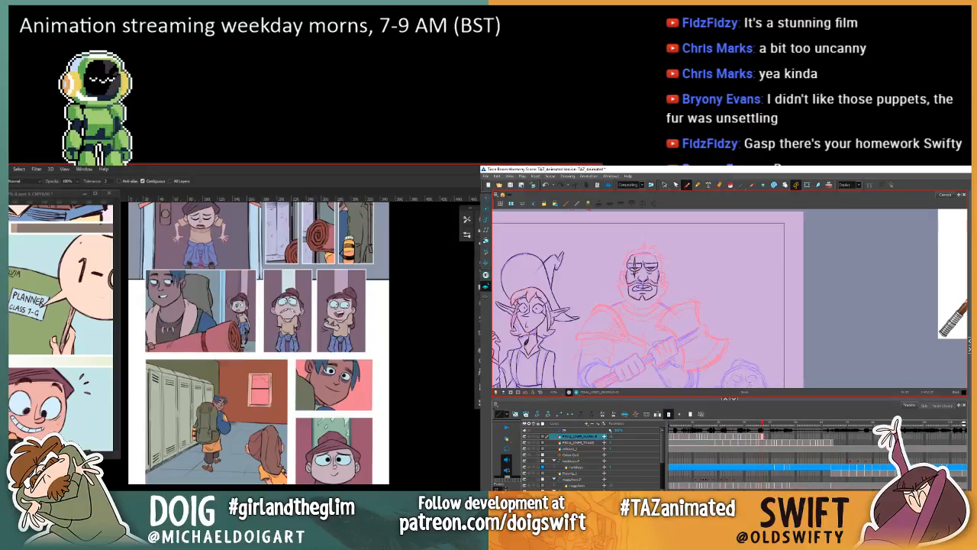
Step: Sample the tan of the frightened girl's top for filling the lowest panel, checking the warrior's forehead against the neighbouring frame
key("i")
key("comma")
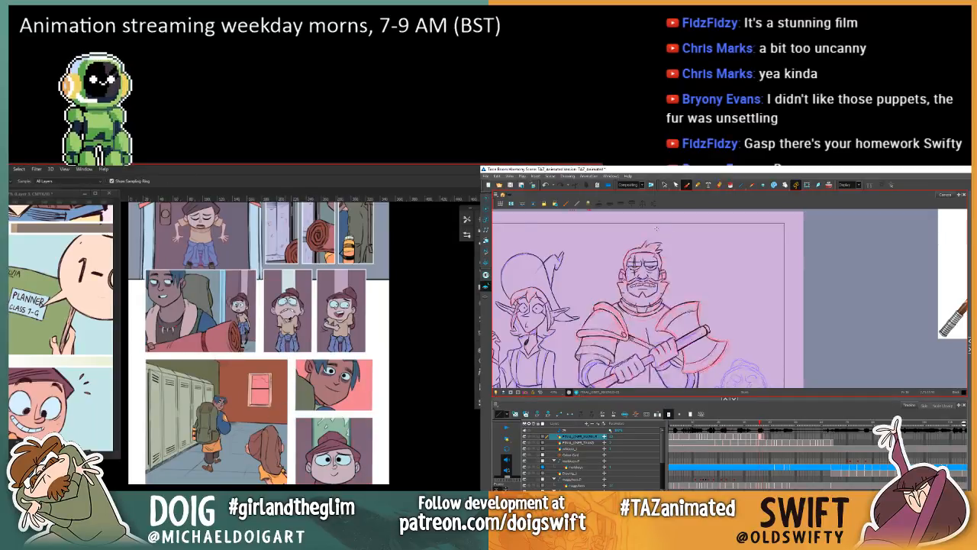
left_click(286, 324)
key("period")
key("comma")
key("period")
key("g")
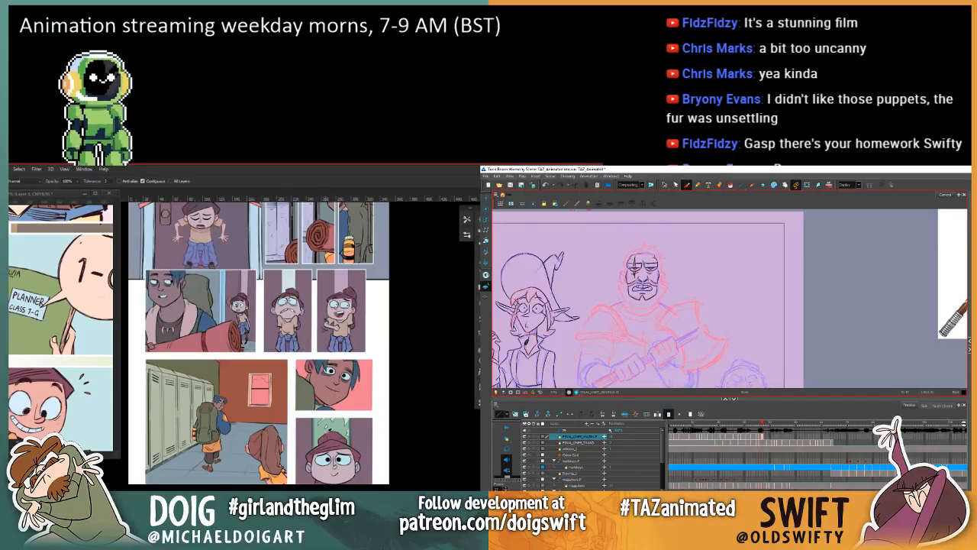
Step: Sample the laughing girl's muted tone for the Paint Bucket and keep refining the warrior's forehead against the neighbouring frame
key("i")
left_click(348, 313)
key("comma")
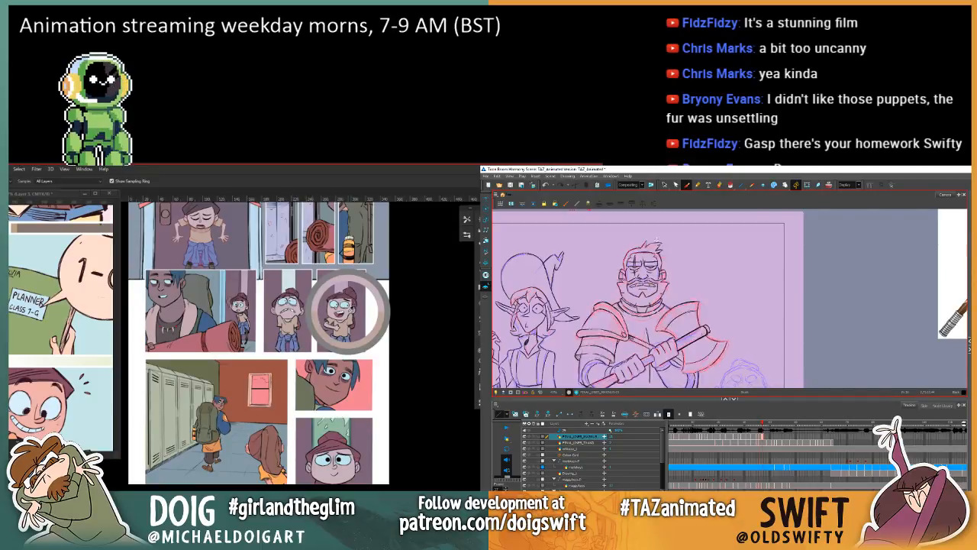
key("period")
key("comma")
key("period")
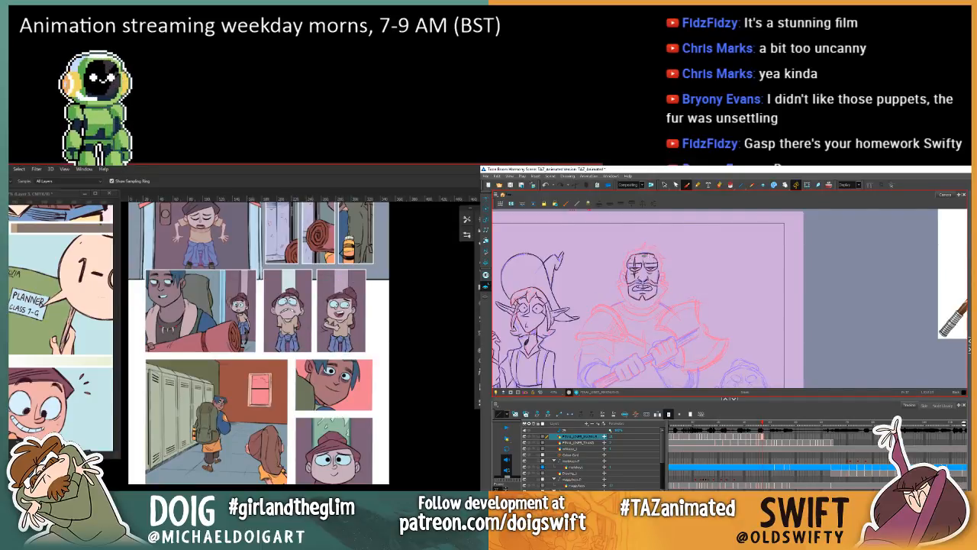
key("comma")
key("period")
key("comma")
key("period")
key("g")
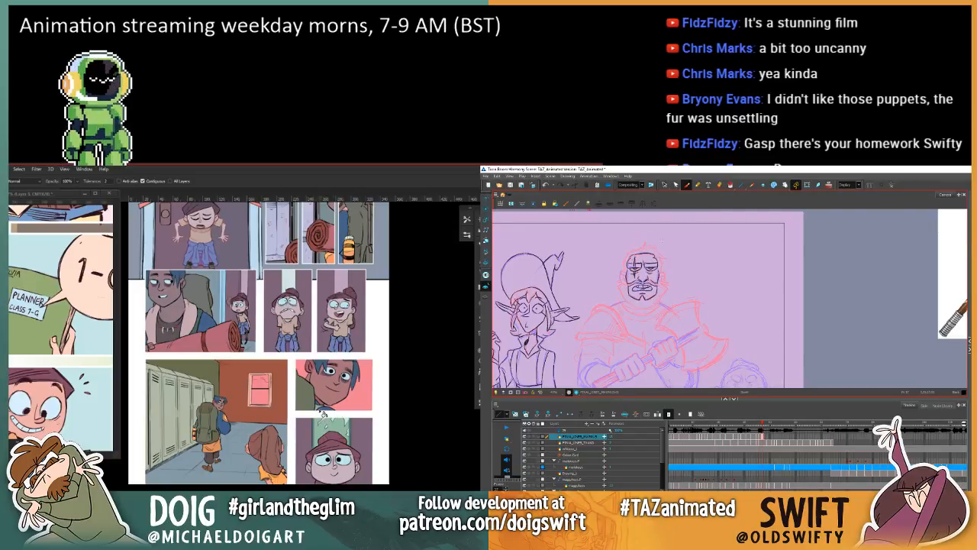
Step: Delete the warrior's forehead strokes in Harmony, and sample the frightened girl's hair colour in Photoshop to fill the lowest panel girl's ponytails
key("ctrl+plus")
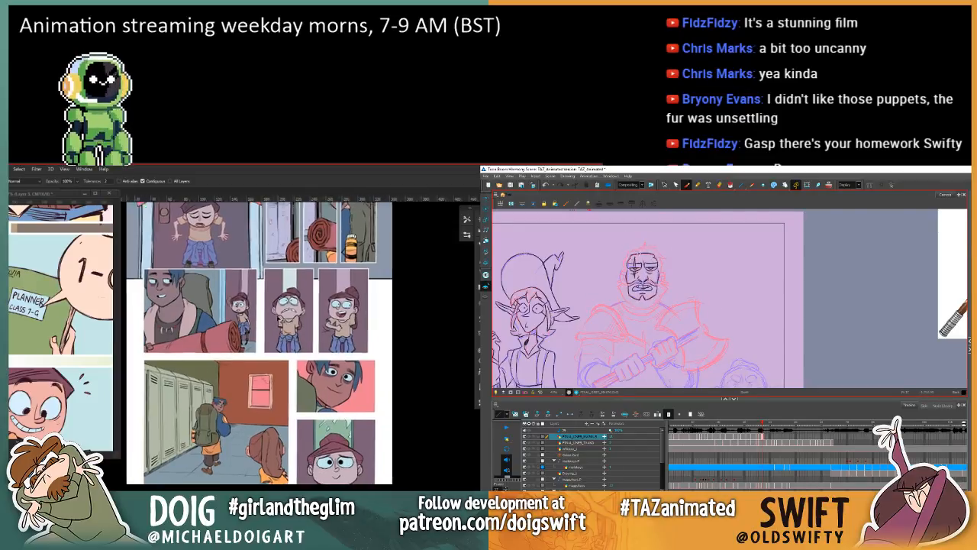
left_click_drag(302, 295, 281, 370)
left_click(665, 186)
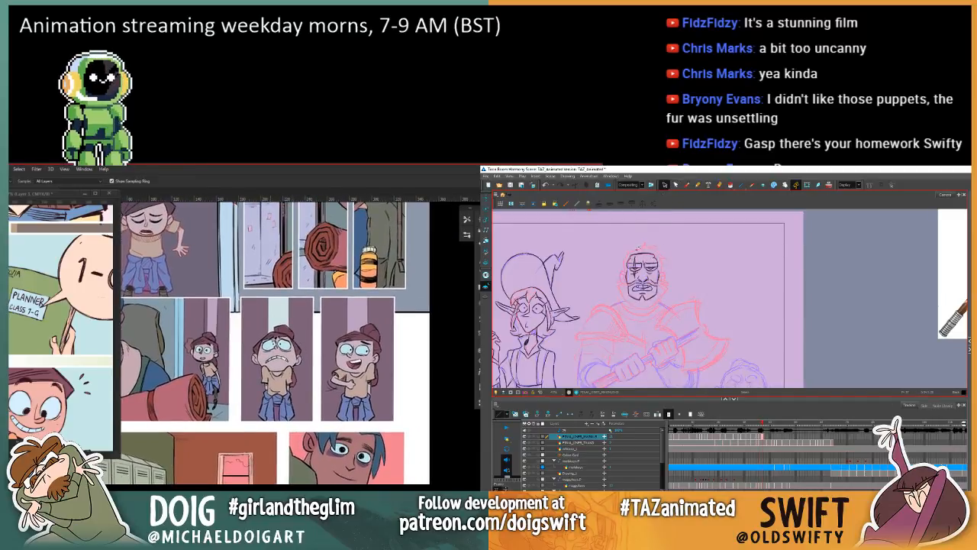
key("i")
left_click(281, 329)
left_click(649, 252)
left_click_drag(271, 459, 259, 249)
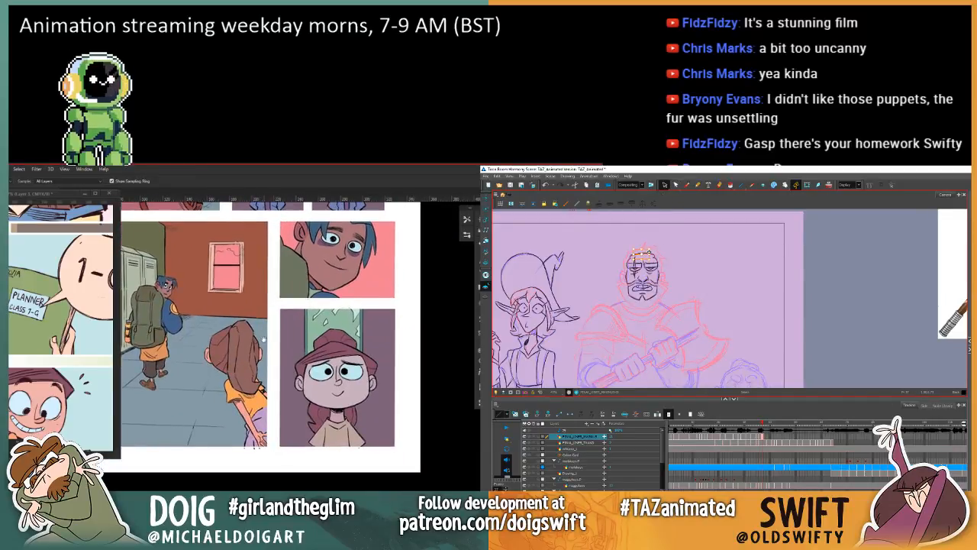
key("Delete")
key("g")
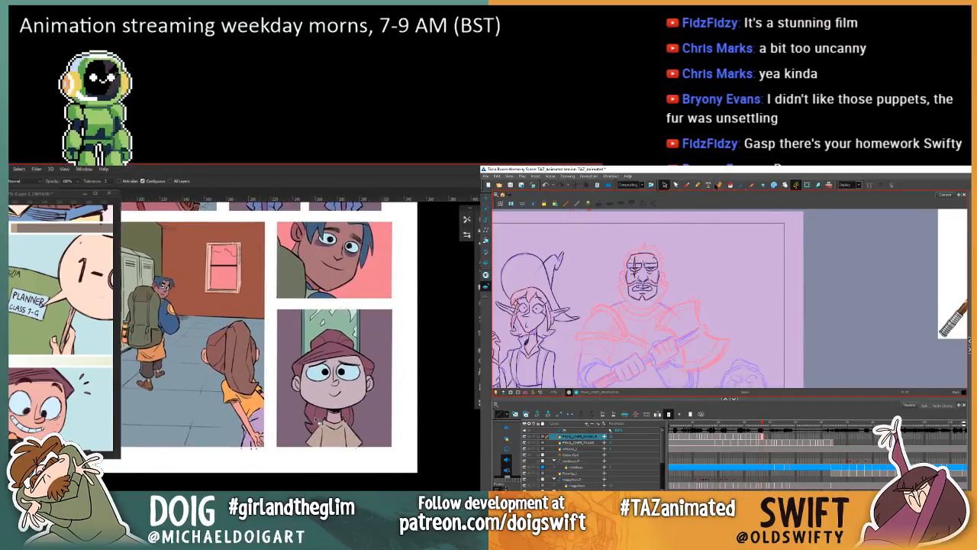
Step: Redraw the warrior's hairline with the Brush in Harmony, comparing it with the neighbouring frame
left_click(676, 186)
left_click(686, 186)
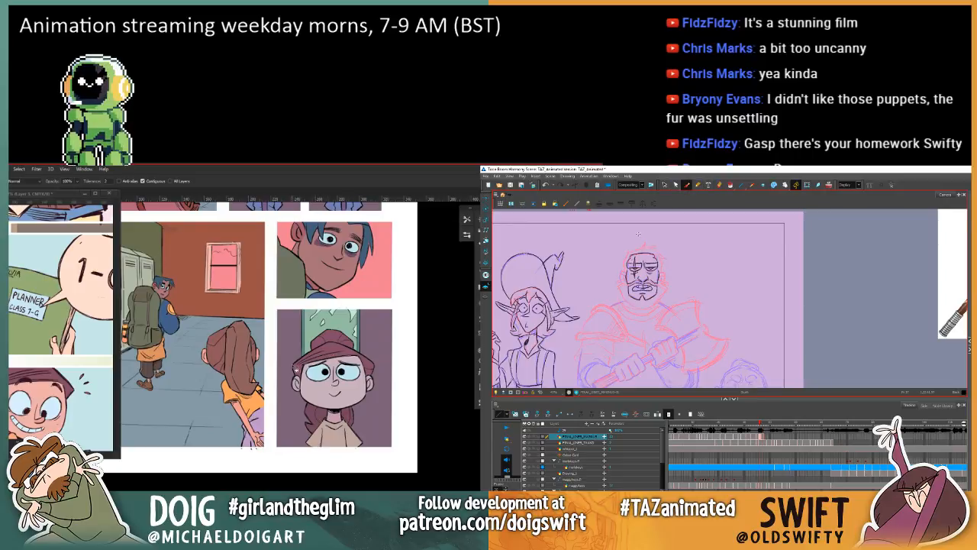
left_click_drag(286, 321, 285, 380)
key("comma")
key("period")
key("comma")
key("period")
key("comma")
key("period")
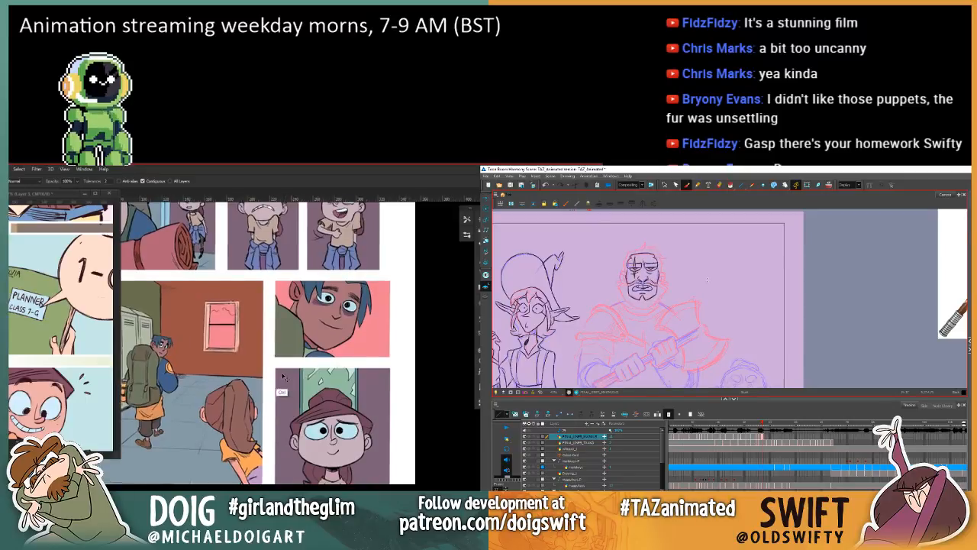
Step: Compare the warrior's redrawn head with the neighbouring frame in Harmony, and check the lower comic panels in Photoshop
key("ctrl+minus")
key("ctrl+minus")
mouse_move(285, 289)
left_mouse_down()
mouse_move(317, 375)
mouse_move(269, 287)
left_mouse_up()
key("ctrl+plus")
key("comma")
key("period")
key("comma")
key("period")
key("comma")
key("period")
mouse_move(292, 382)
left_mouse_down()
mouse_move(303, 372)
mouse_move(343, 401)
left_mouse_up()
key("ctrl+plus")
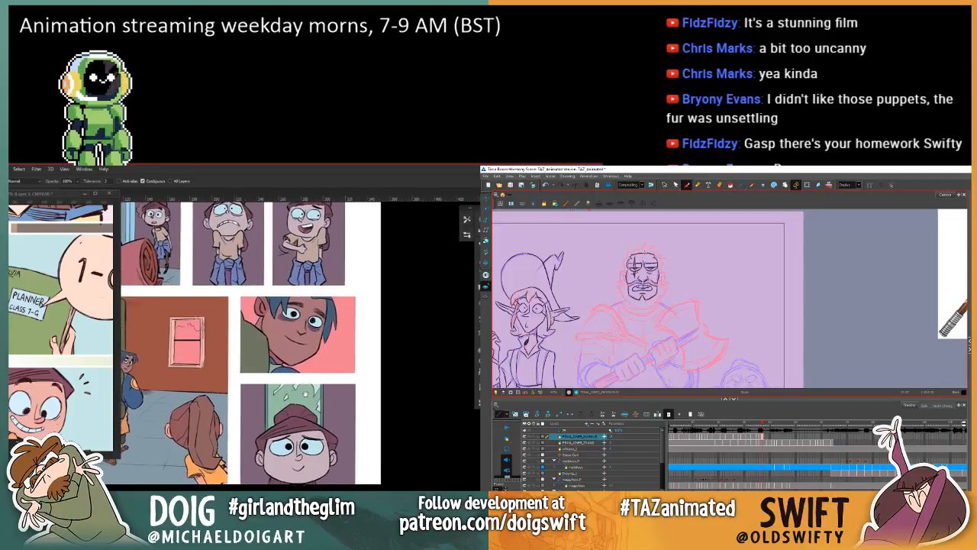
Step: Sample the pale strip behind the frightened girl and try it on the lowest panel's green window while outlining the warrior's ear
key("comma")
key("period")
mouse_move(271, 246)
left_mouse_down()
mouse_move(340, 259)
mouse_move(318, 438)
mouse_move(337, 522)
mouse_move(355, 473)
left_mouse_up()
key("comma")
key("period")
key("comma")
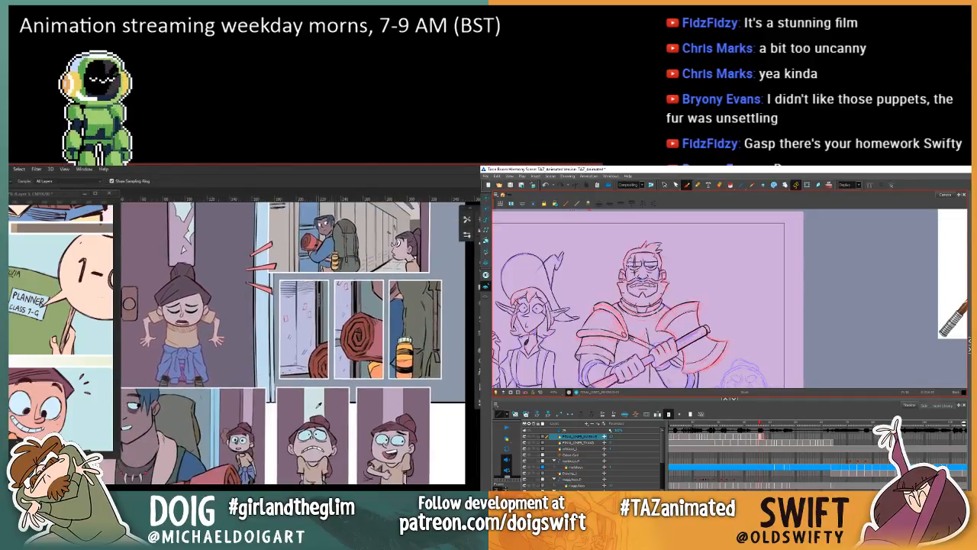
key("period")
left_click_drag(369, 547, 315, 373)
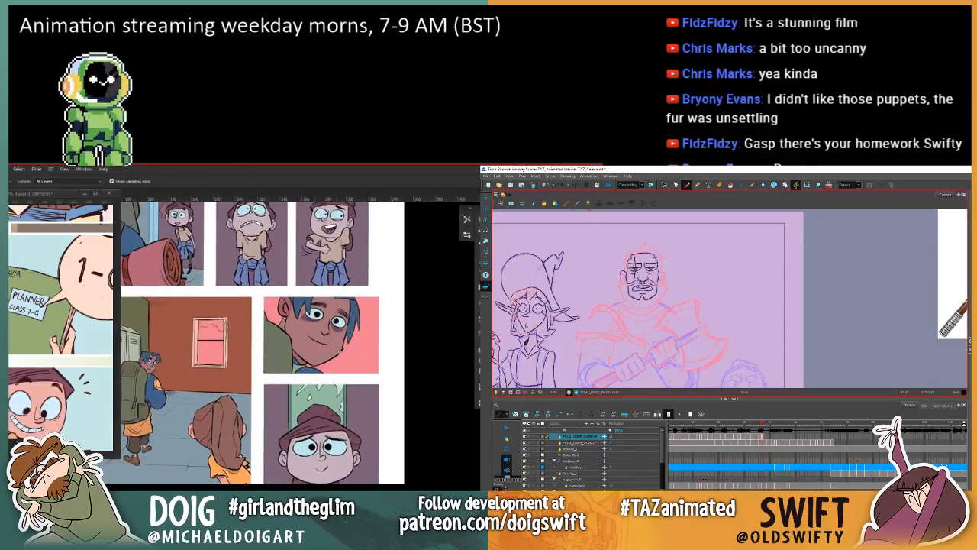
key("comma")
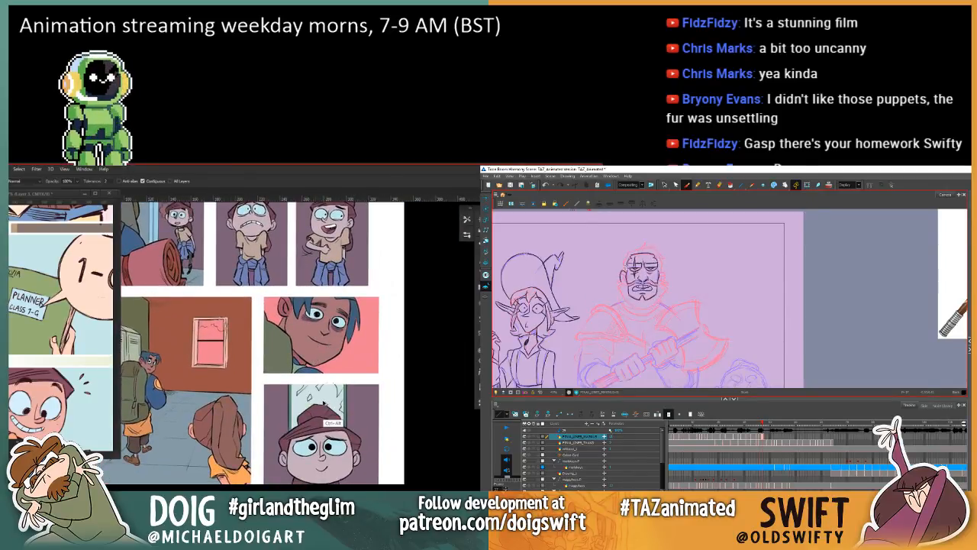
key("comma")
Step: Recolour the lowest panel's green window with muted tones matched to the upper door panels, and add the warrior's ear lines in Harmony
mouse_move(266, 329)
left_mouse_down()
mouse_move(359, 536)
mouse_move(376, 549)
left_mouse_up()
key("period")
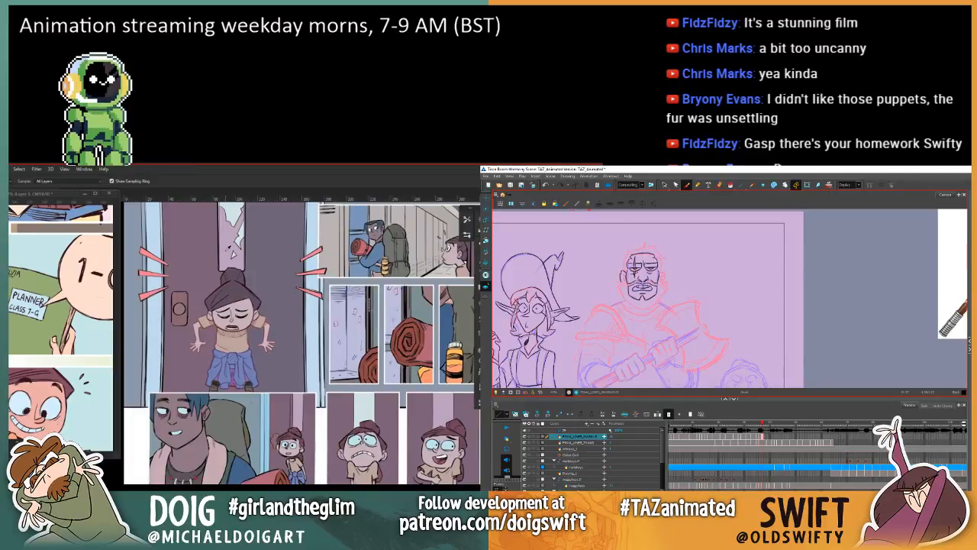
left_click_drag(330, 432, 319, 384)
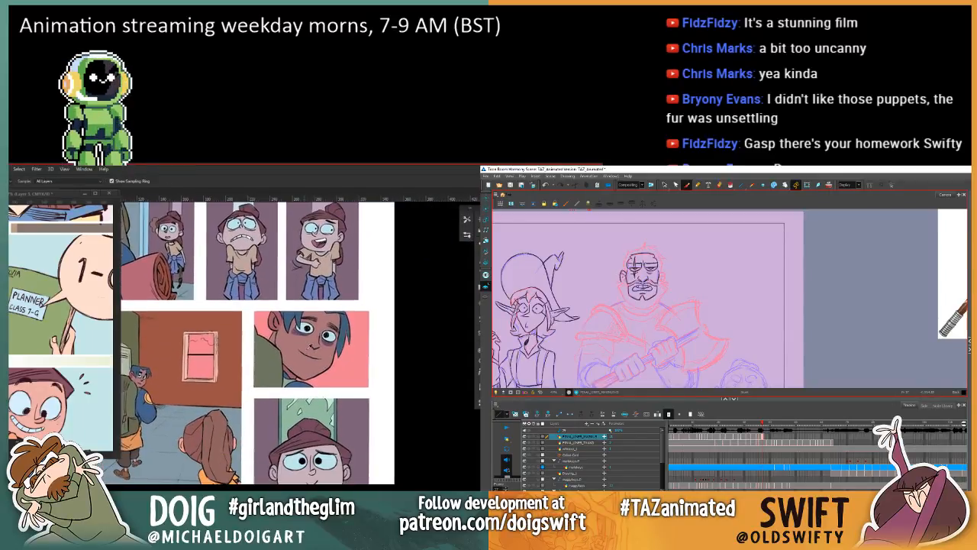
key("comma")
key("period")
left_click_drag(287, 422, 320, 385)
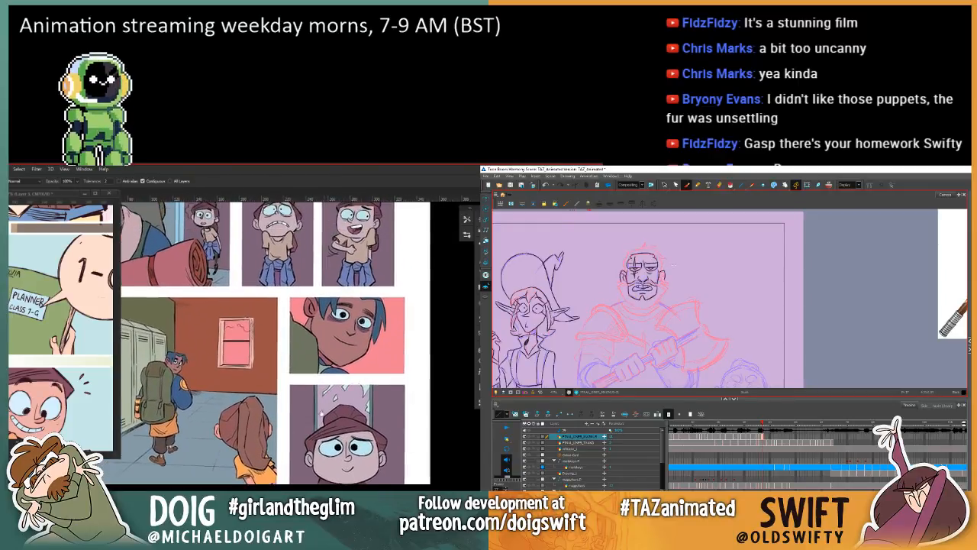
key("comma")
key("period")
left_click_drag(286, 355, 348, 431)
key("comma")
key("period")
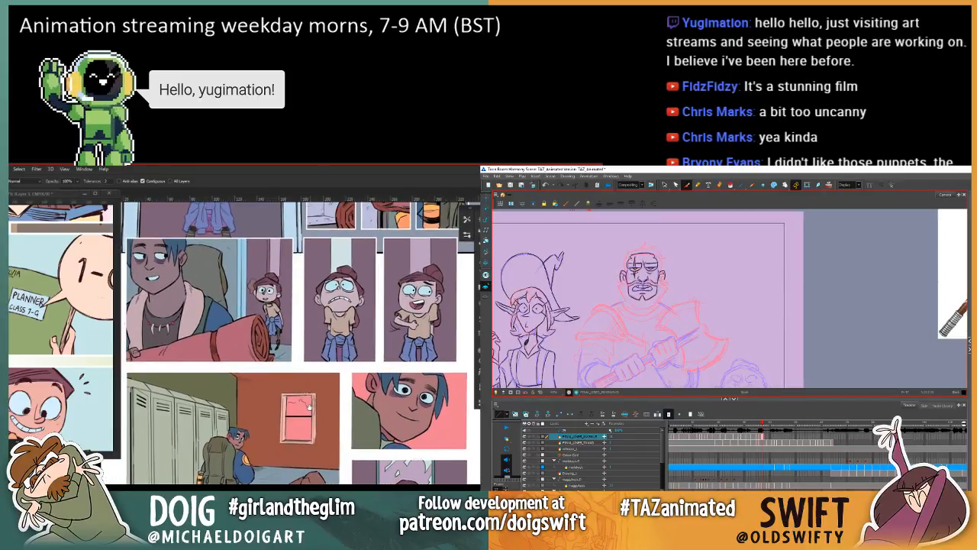
Step: Sample the backpacker's muted tone in the middle panel for the Paint Bucket, and check the warrior's head against the neighbouring frame
key("comma")
key("period")
key("comma")
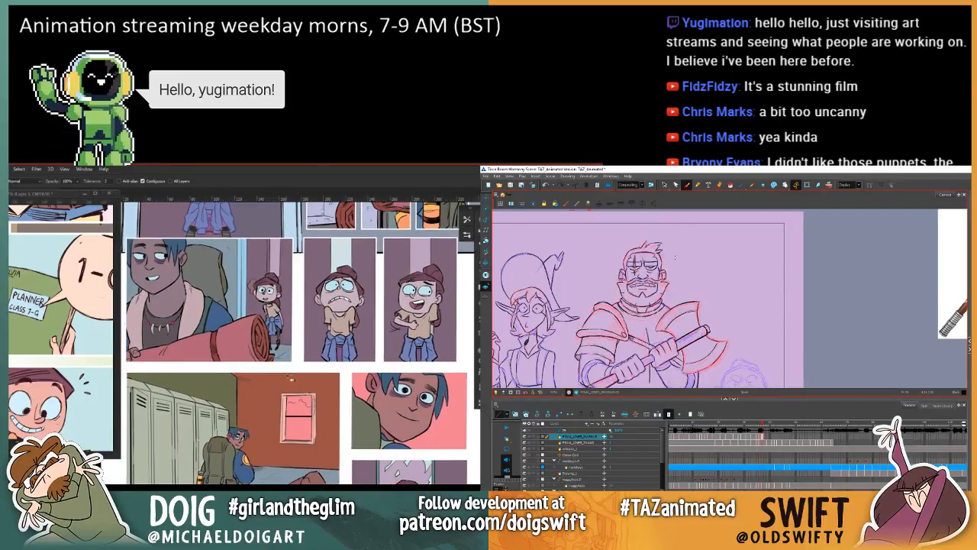
key("period")
key("i")
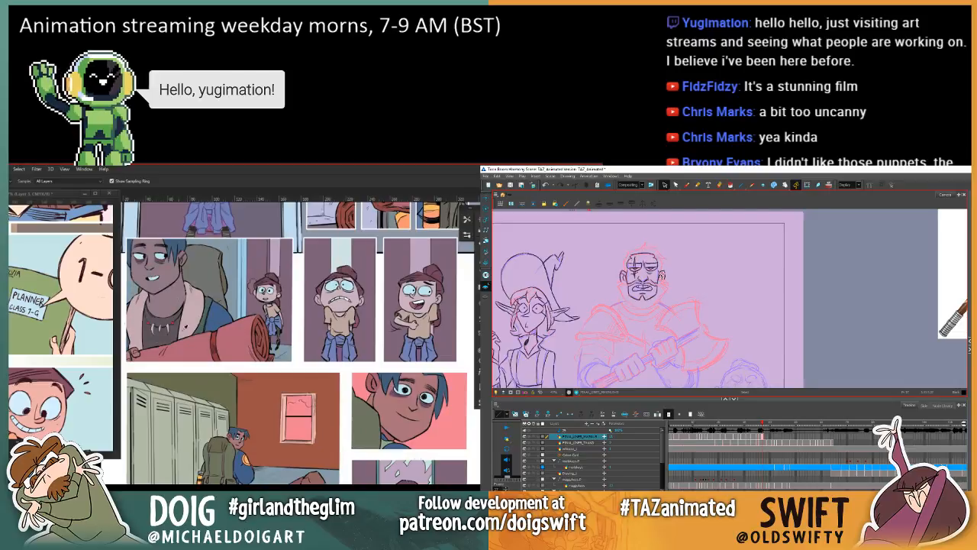
mouse_move(360, 469)
left_mouse_down()
mouse_move(290, 397)
mouse_move(290, 422)
mouse_move(332, 418)
mouse_move(371, 489)
left_mouse_up()
key("g")
left_click(331, 384)
Step: Sample the muted colour at the backpacker's head in the middle panel and fill his pink-background close-up with it
left_click(686, 185)
key("comma")
key("period")
key("i")
key("comma")
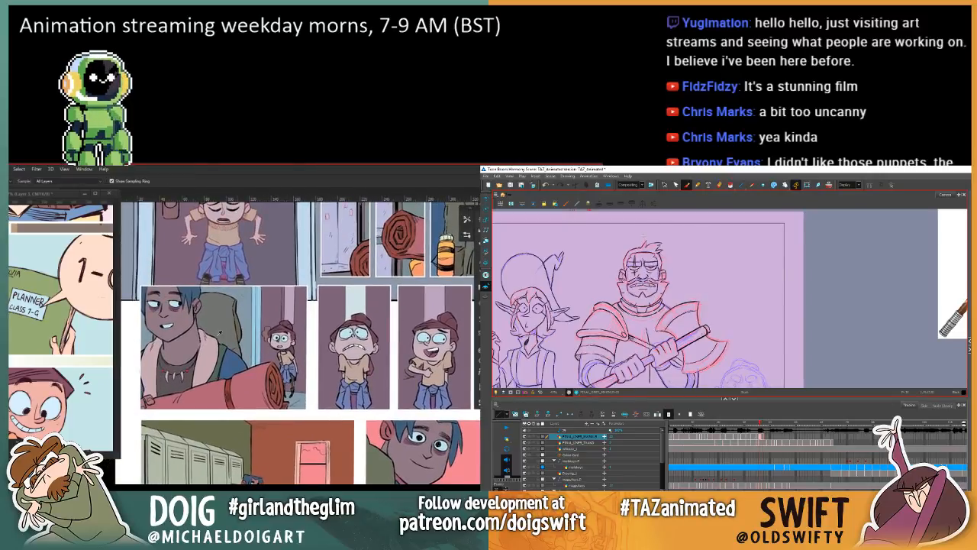
key("period")
left_click(197, 295)
key("g")
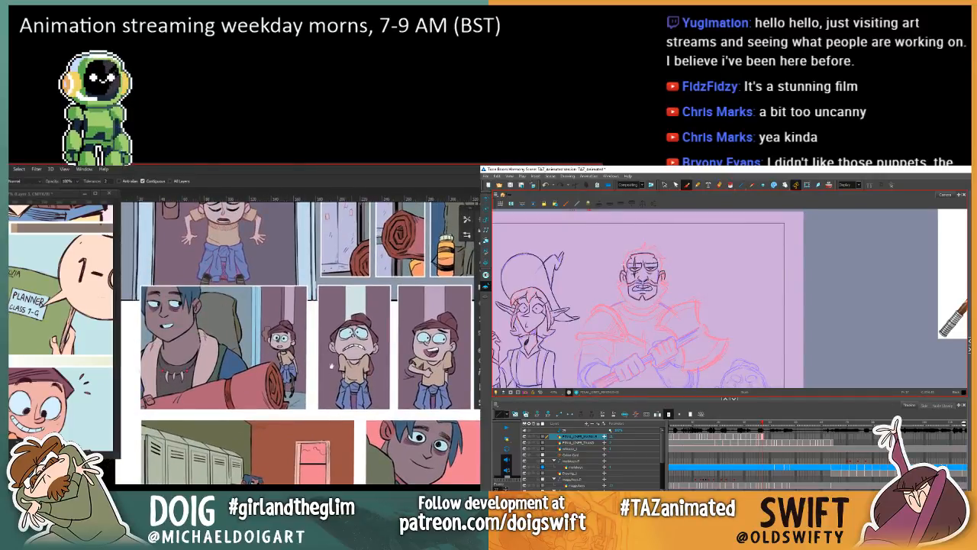
left_click_drag(348, 384, 233, 321)
key("comma")
key("period")
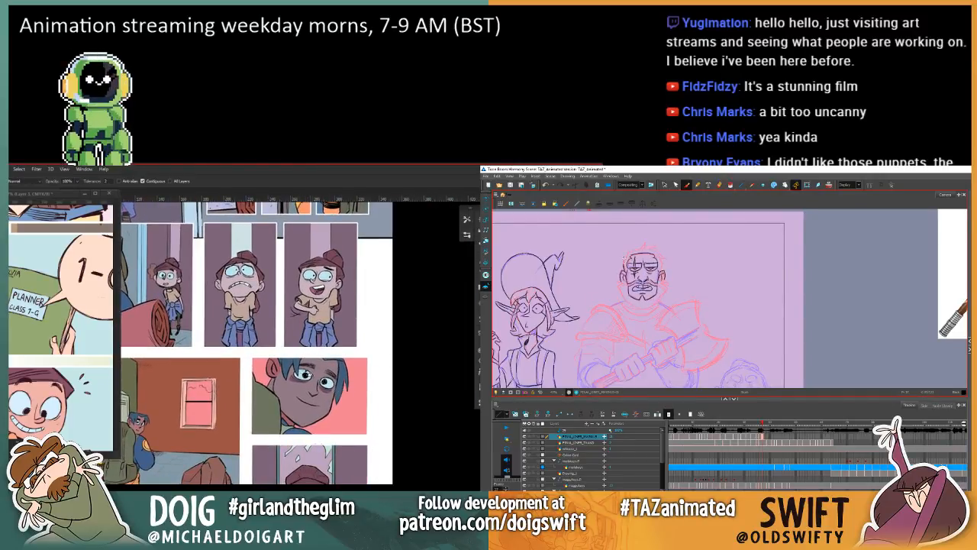
Step: Sample the backpacker's muted tone in his pink-background close-up for the Paint Bucket, and check the warrior's drawing against the neighbouring frame
left_click_drag(281, 391, 335, 399)
key("i")
key("comma")
key("period")
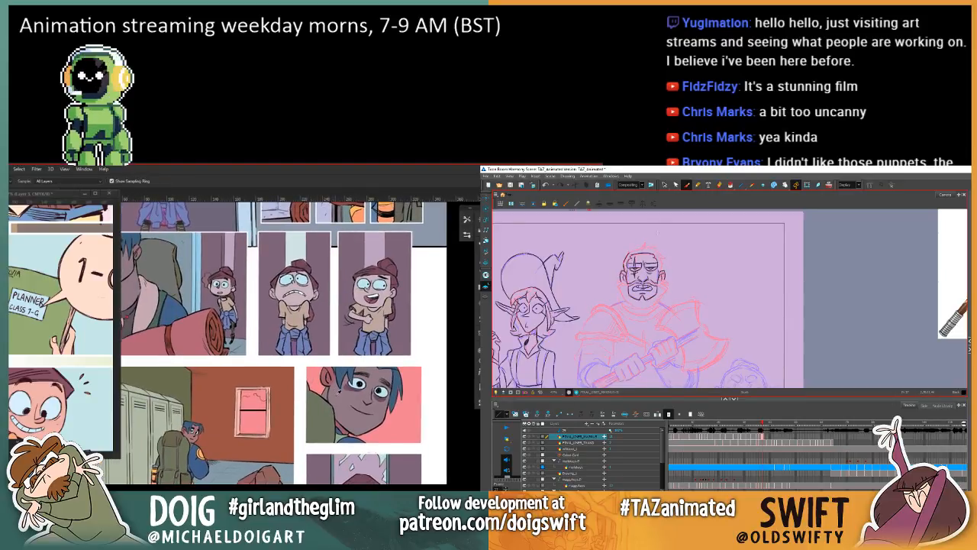
key("comma")
key("period")
left_click(331, 398)
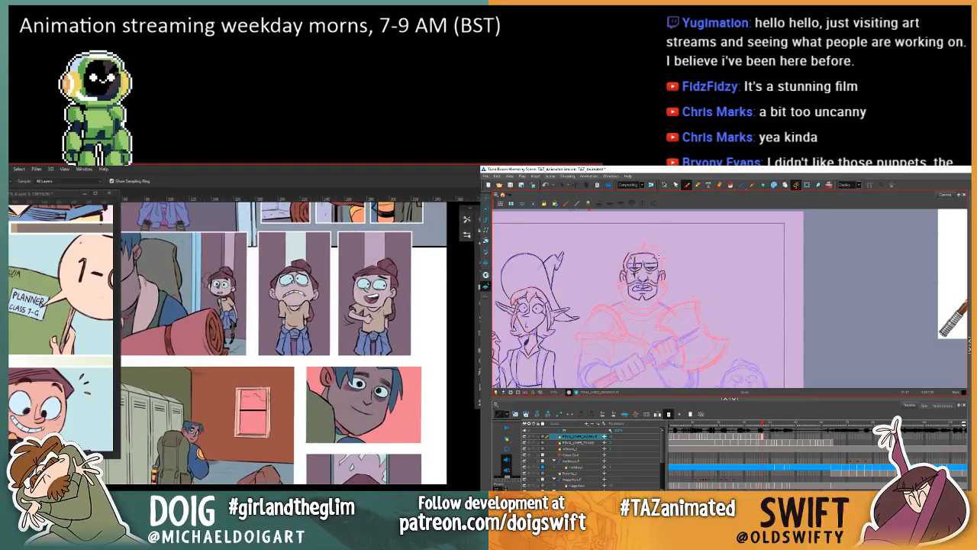
key("g")
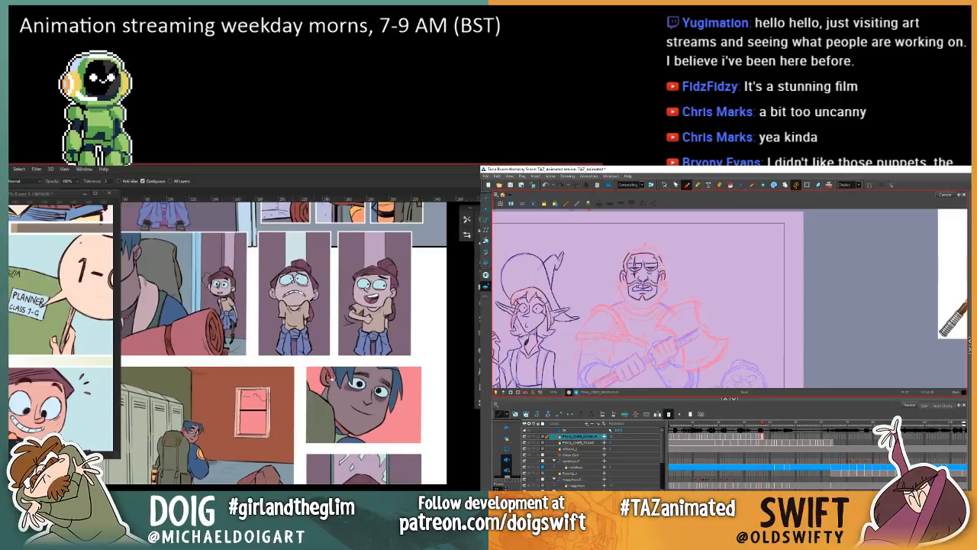
scroll(317, 372, "down", 2)
key("i")
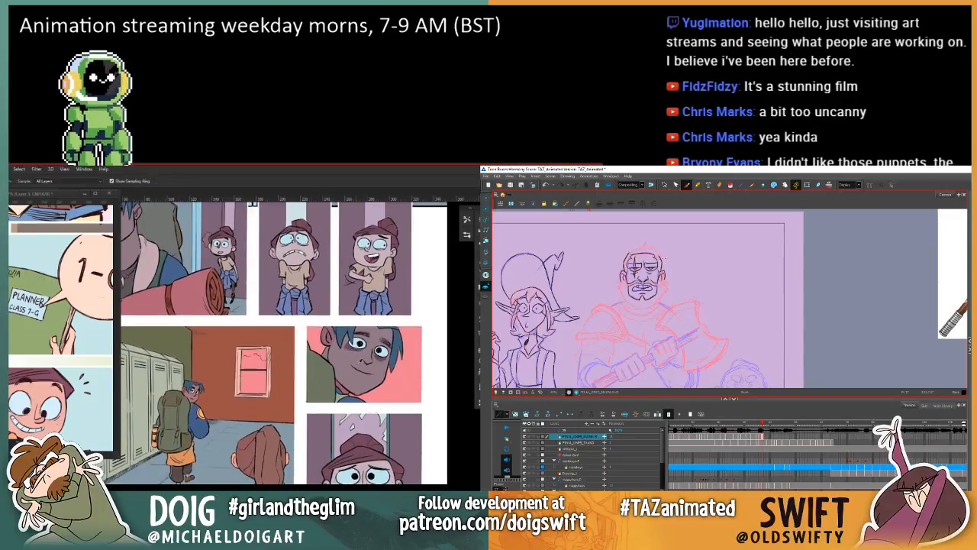
key("g")
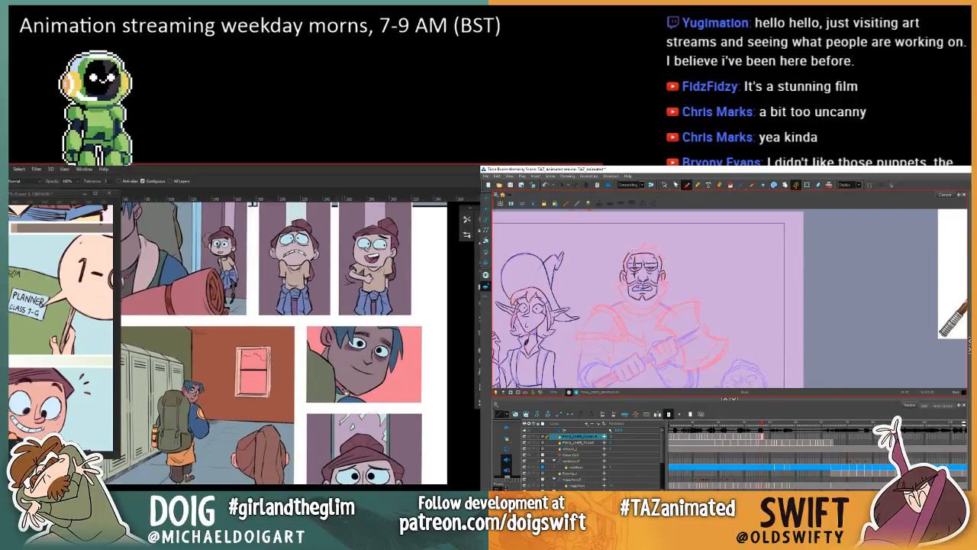
Step: Select the backpacker's blue hair in the pink-background close-up and darken it with Hue/Saturation, using his middle-panel hair as reference
mouse_move(332, 368)
left_mouse_down()
mouse_move(342, 342)
mouse_move(324, 336)
mouse_move(348, 421)
left_mouse_up()
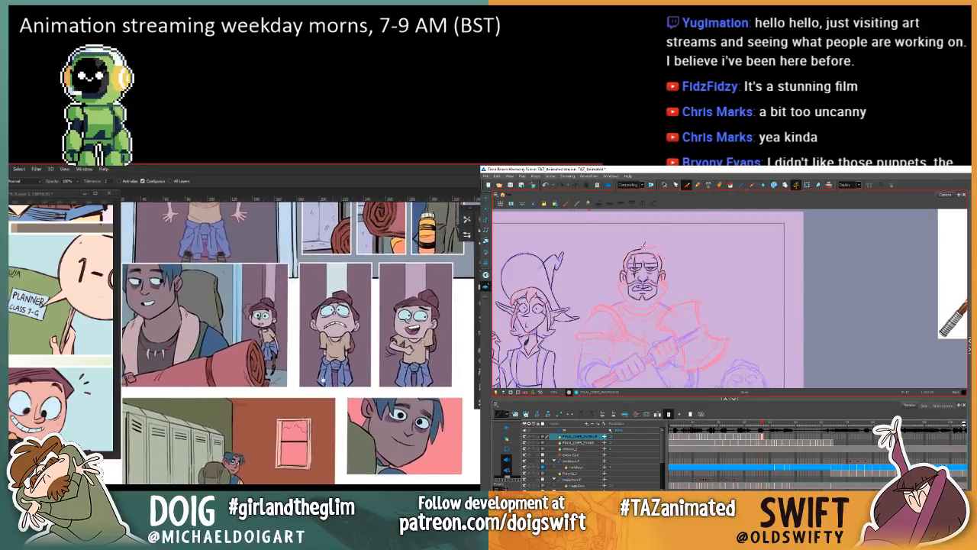
key("i")
left_click(173, 273)
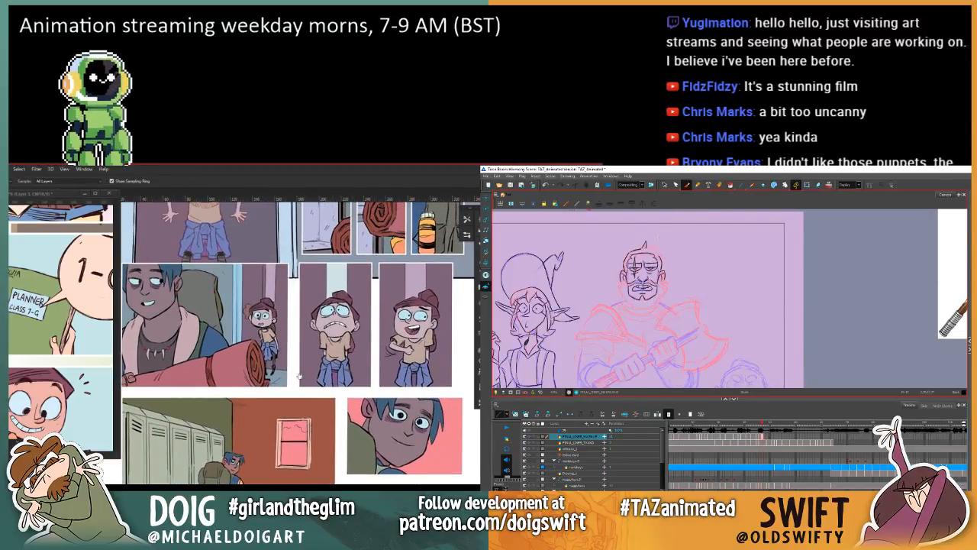
mouse_move(298, 379)
left_mouse_down()
mouse_move(289, 351)
mouse_move(258, 343)
left_mouse_up()
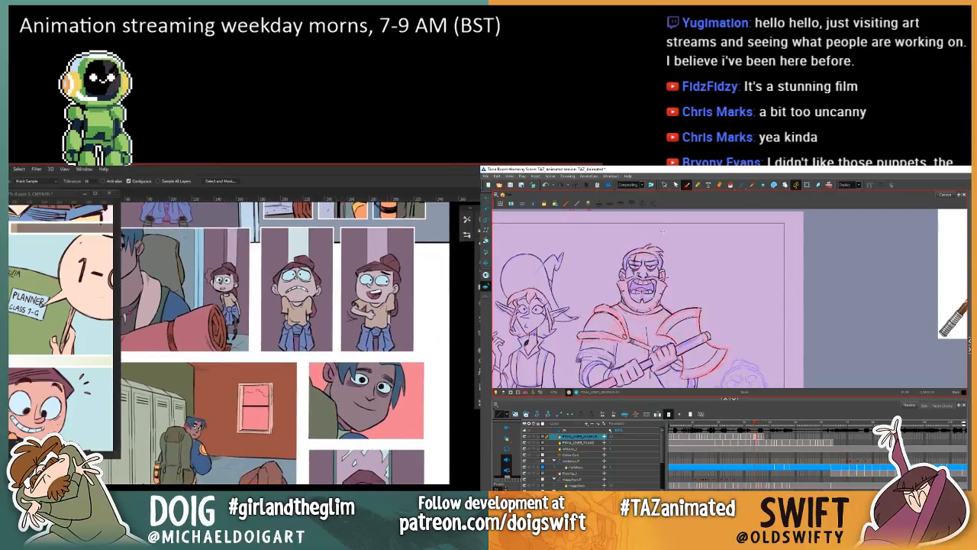
key("w")
left_click(343, 387)
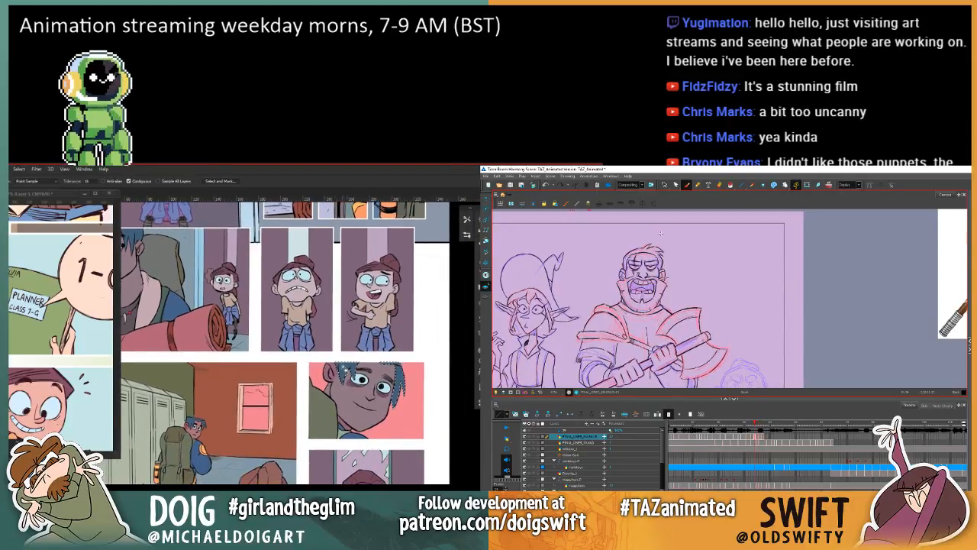
key("ctrl+u")
left_click_drag(415, 451, 411, 453)
left_click_drag(424, 365, 473, 352)
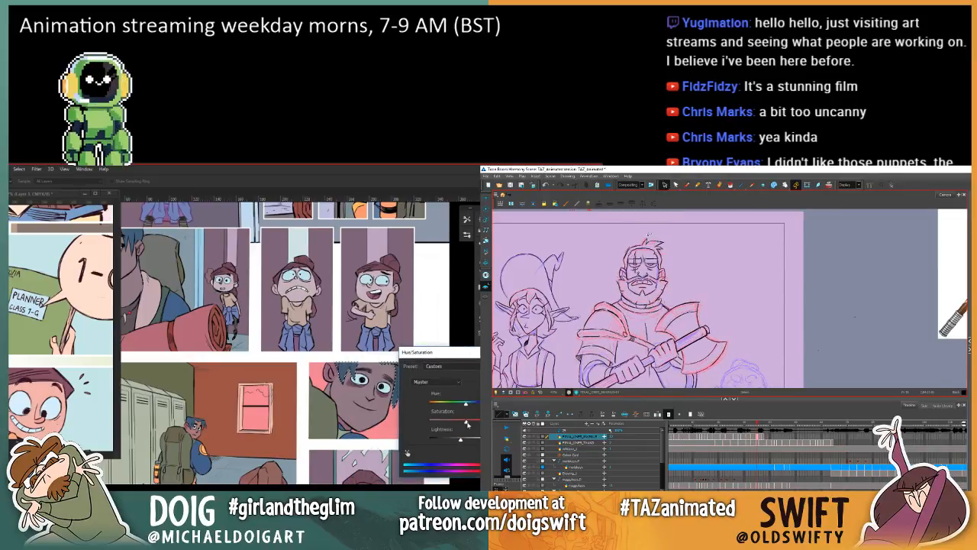
key("Return")
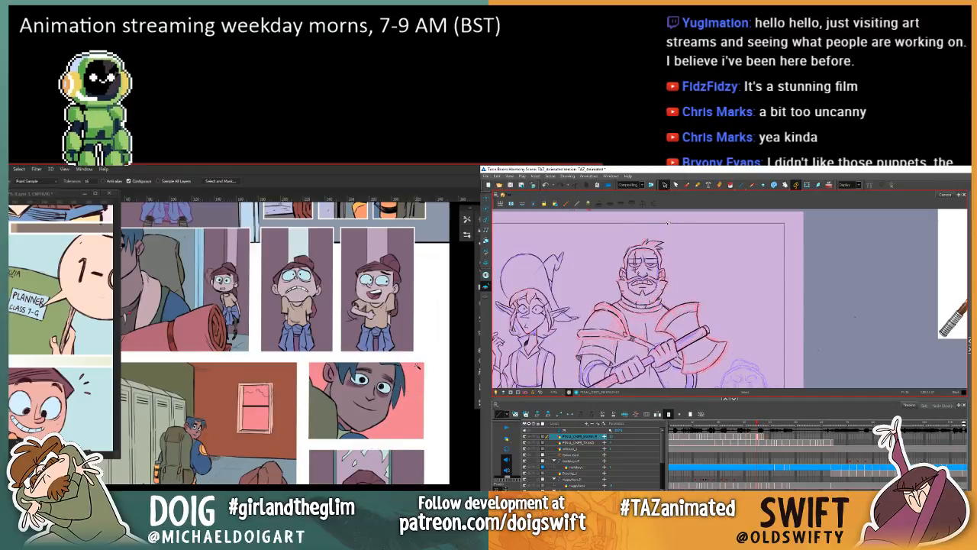
Step: Select the pink background of the backpacker's close-up and lighten it with Hue/Saturation
key("ctrl+minus")
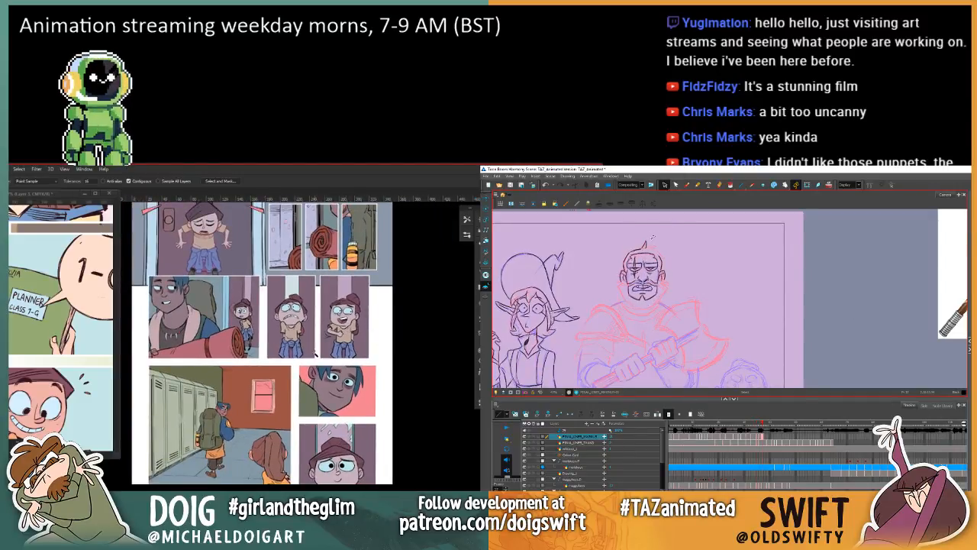
mouse_move(305, 321)
left_mouse_down()
mouse_move(324, 432)
mouse_move(317, 392)
left_mouse_up()
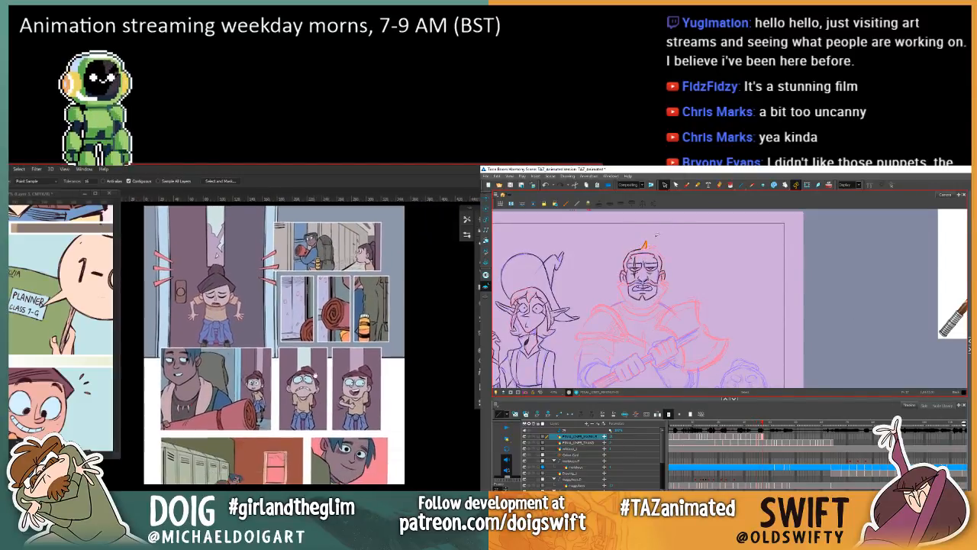
mouse_move(317, 453)
left_mouse_down()
mouse_move(329, 357)
mouse_move(301, 370)
left_mouse_up()
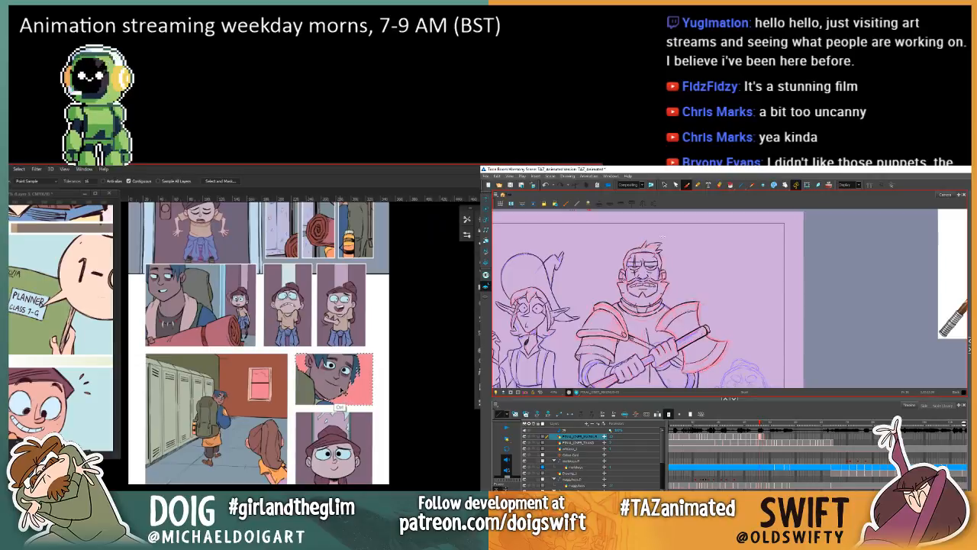
key("ctrl+u")
left_click_drag(473, 441, 470, 441)
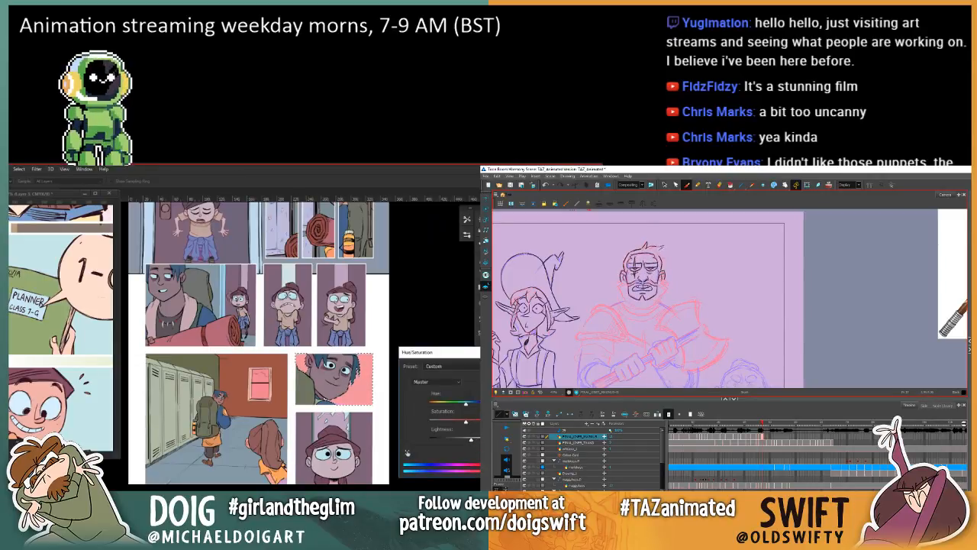
key("Return")
Step: Review the lower panels' colours against the upper door panels, and compare the warrior's drawing with the neighbouring frame
mouse_move(311, 438)
left_mouse_down()
mouse_move(337, 419)
mouse_move(352, 436)
left_mouse_up()
scroll(351, 436, "up", 3)
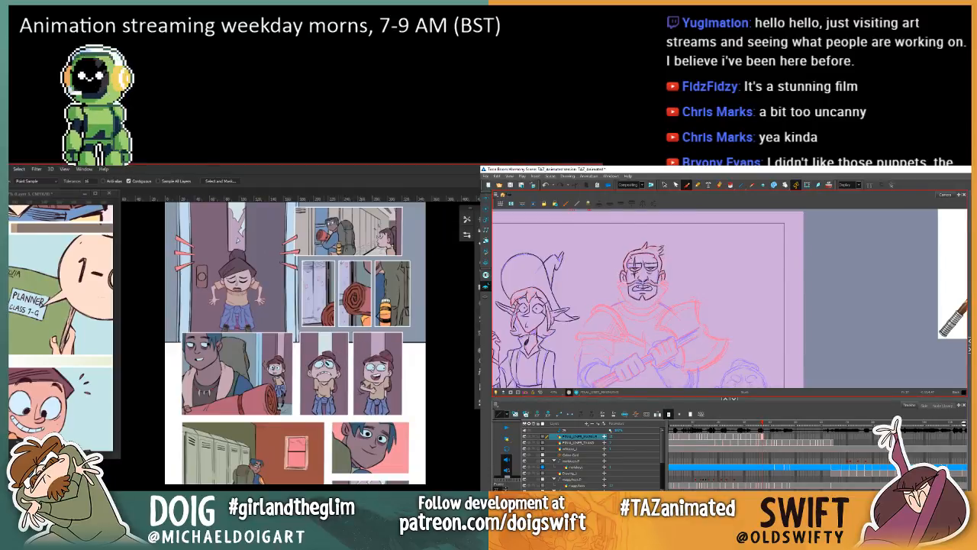
scroll(304, 405, "down", 3)
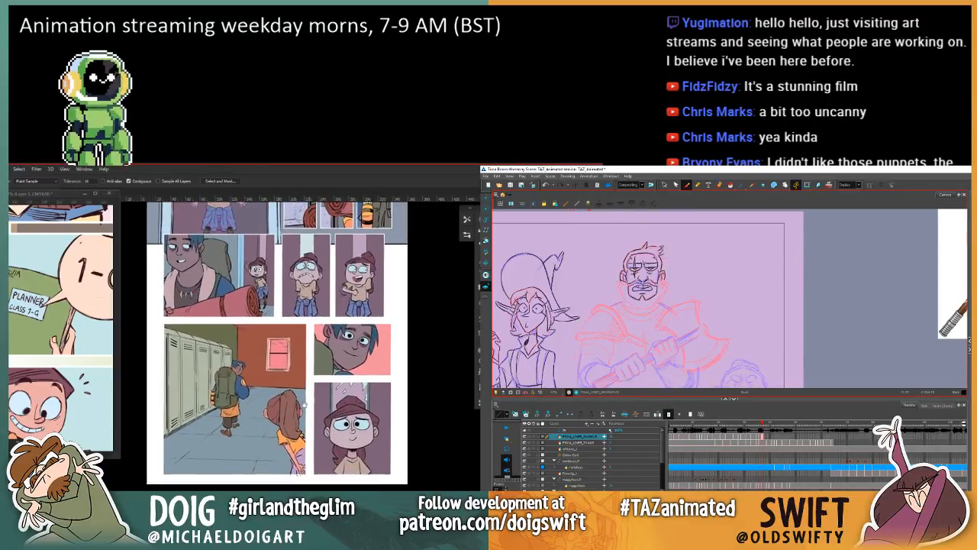
left_click_drag(305, 405, 272, 411)
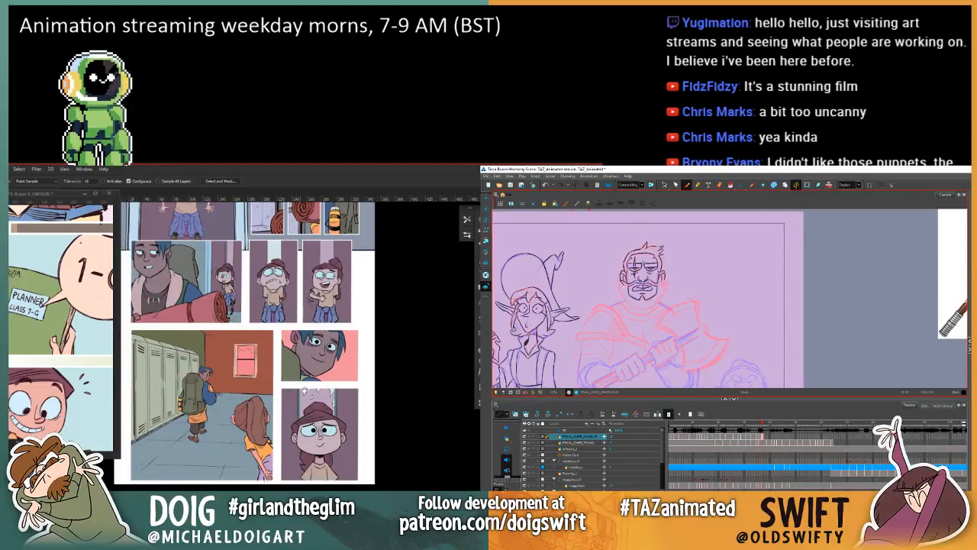
mouse_move(321, 406)
left_mouse_down()
mouse_move(354, 386)
mouse_move(333, 388)
mouse_move(348, 372)
left_mouse_up()
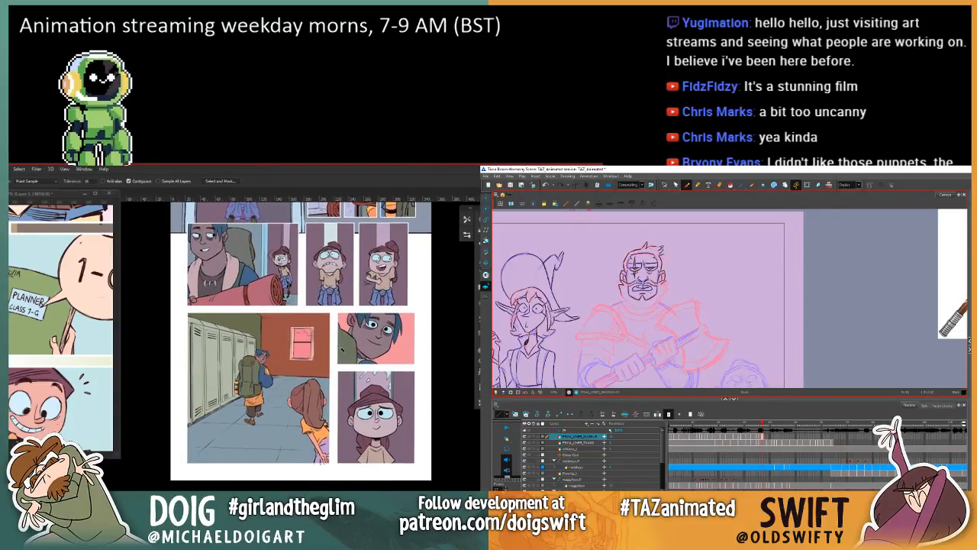
mouse_move(330, 382)
left_mouse_down()
mouse_move(302, 372)
mouse_move(309, 380)
mouse_move(336, 361)
mouse_move(318, 400)
left_mouse_up()
scroll(317, 400, "up", 5)
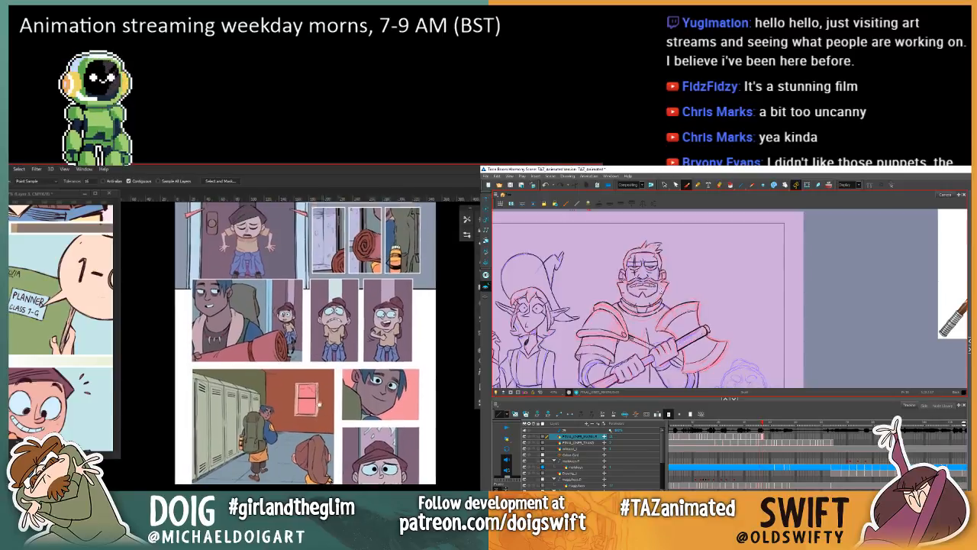
scroll(313, 412, "down", 5)
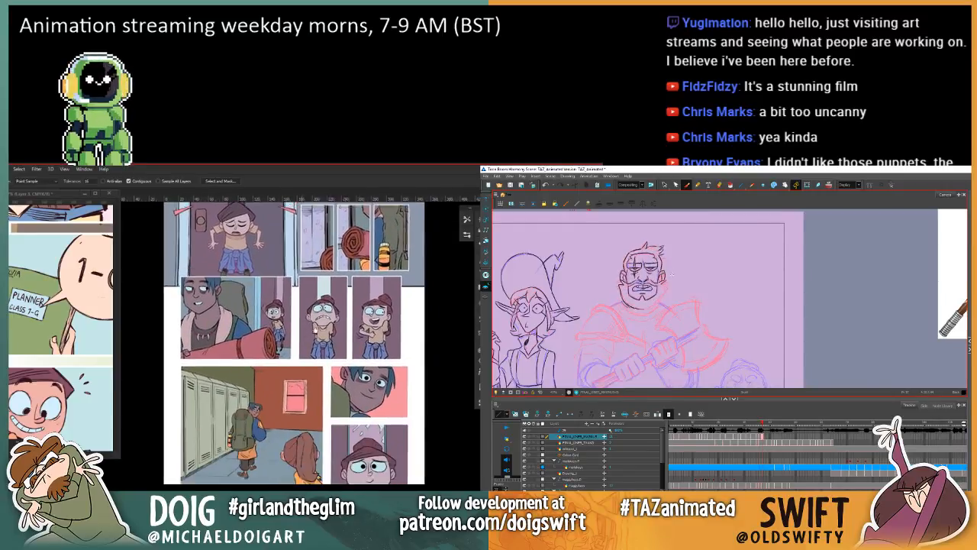
left_click_drag(310, 378, 303, 399)
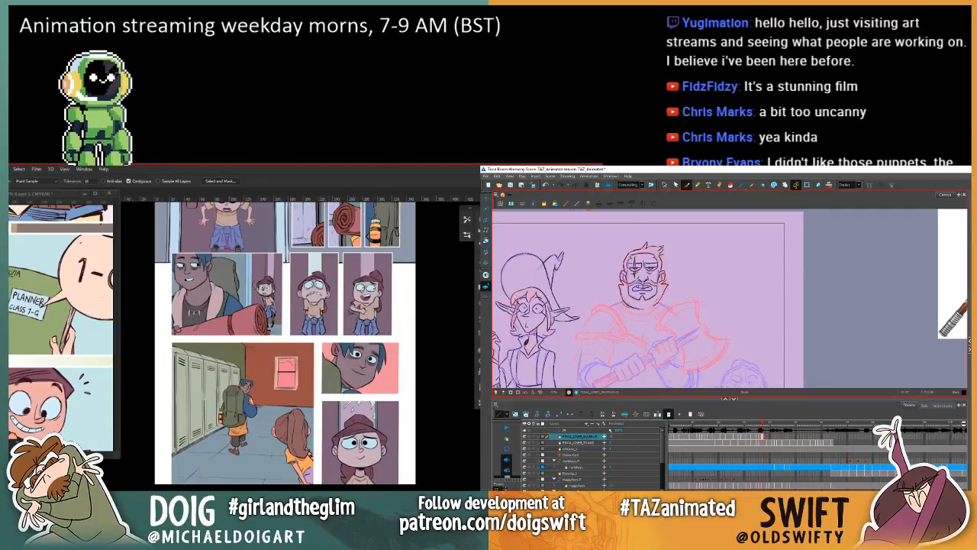
key("comma")
key("period")
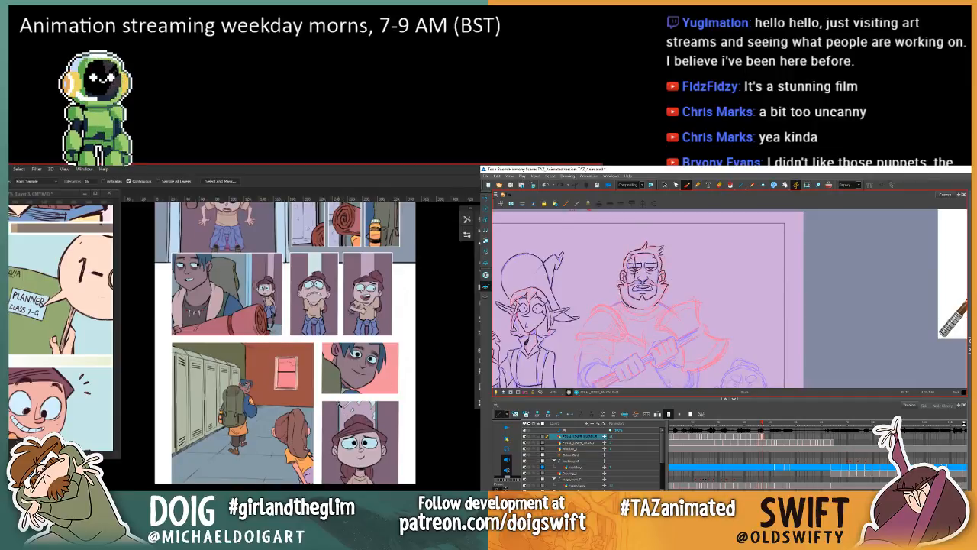
scroll(365, 422, "up", 3)
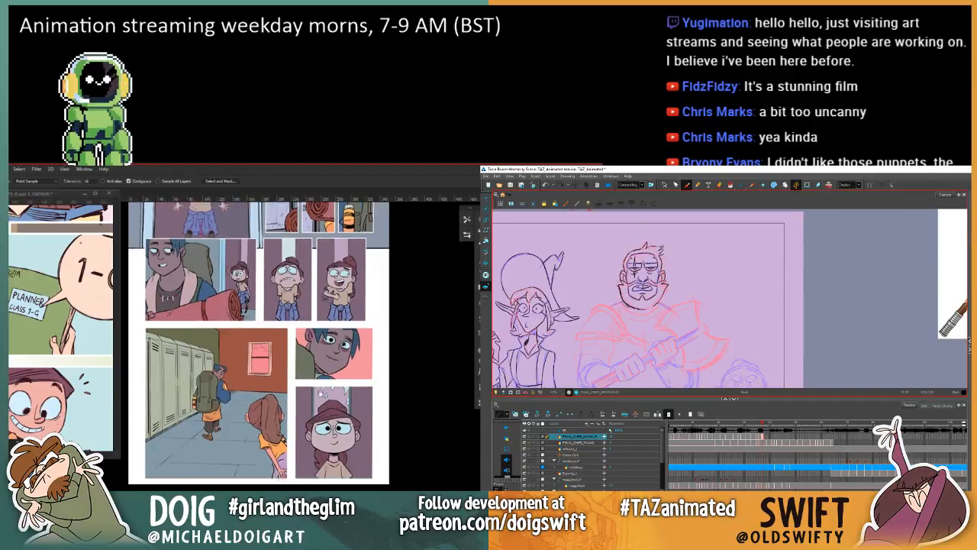
Step: Sample the girl's muted skin tone in the lowest close-up and apply it to the girl in the locker panel with the Paint Bucket
left_click_drag(339, 406, 390, 363)
key("i")
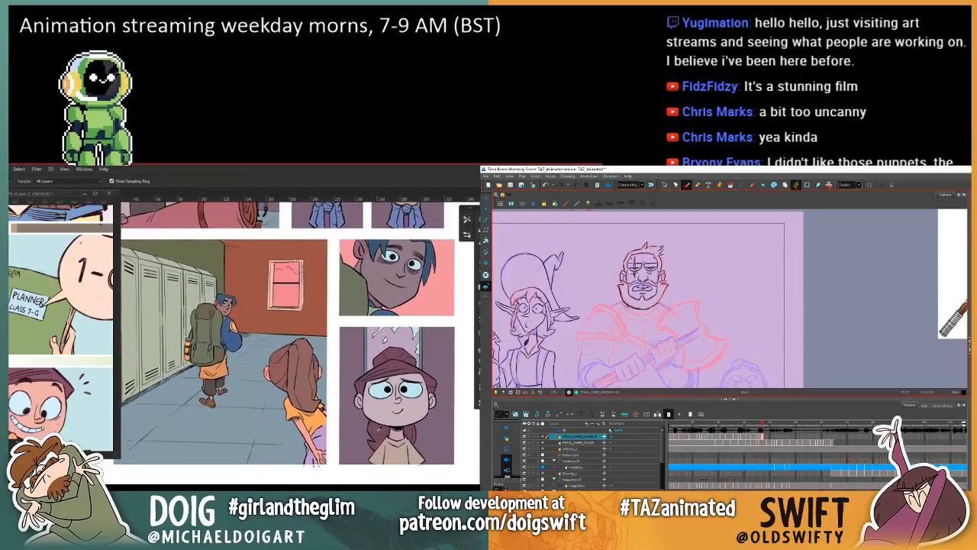
left_click(372, 426)
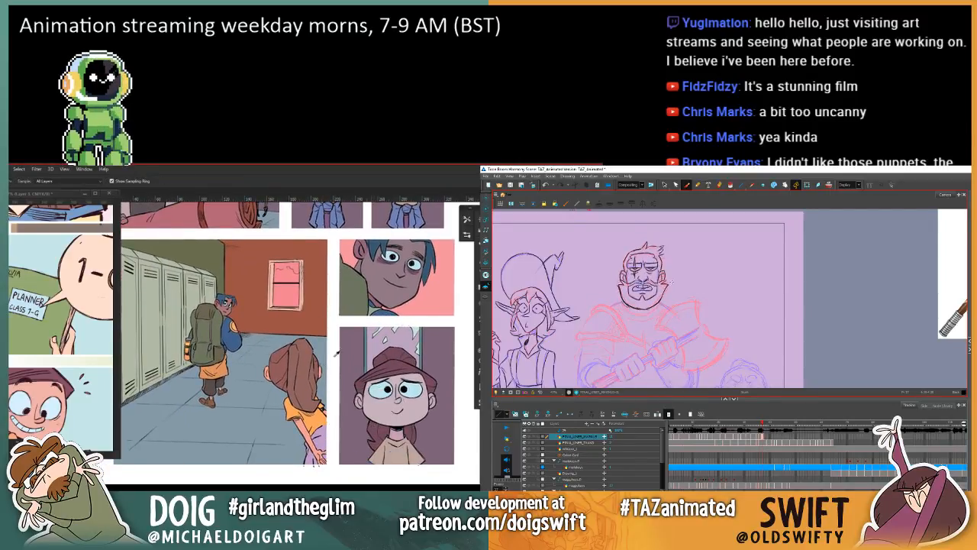
key("g")
left_click_drag(300, 380, 310, 462)
Step: Sample the dark hair colour of the girl at the door and fill the locker-panel girl's hair with it
left_click_drag(267, 218, 291, 383)
key("i")
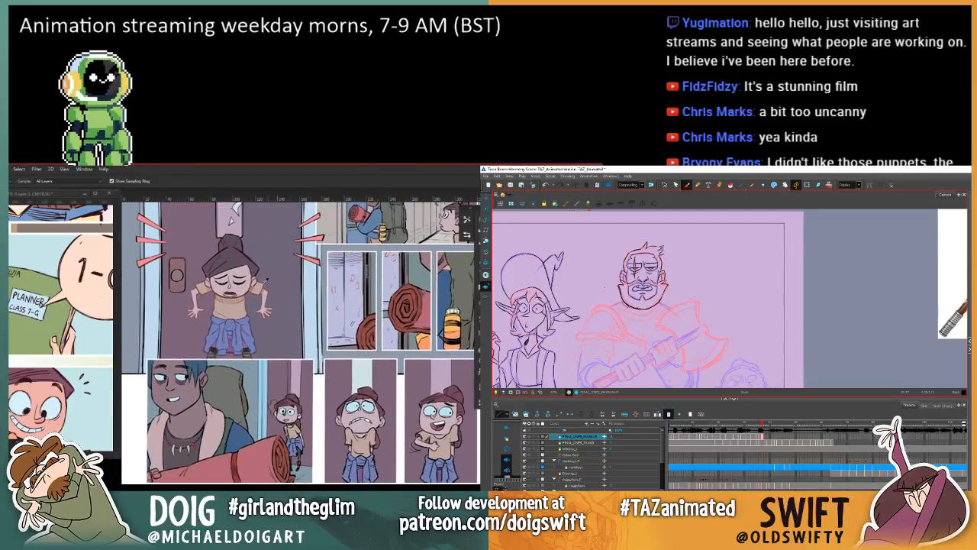
left_click(228, 264)
scroll(277, 352, "down", 5)
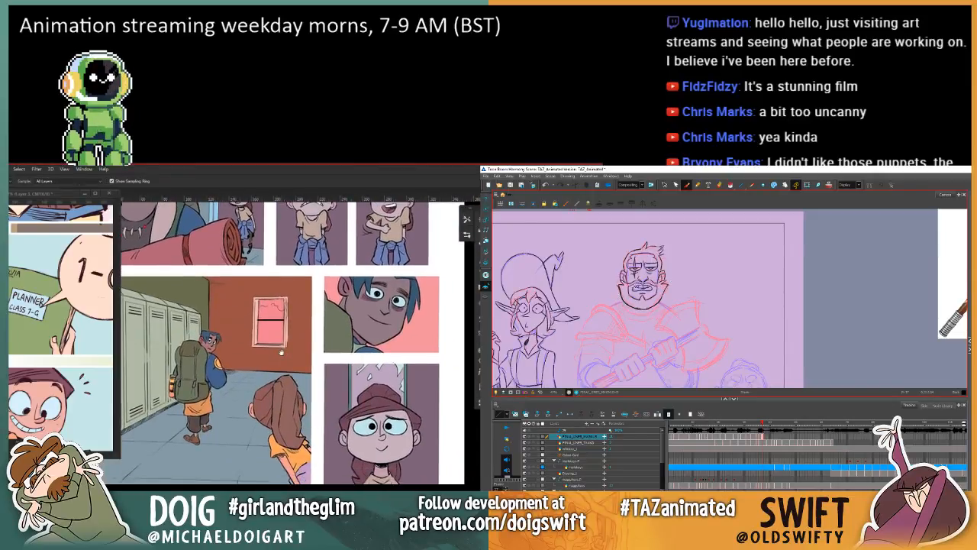
key("g")
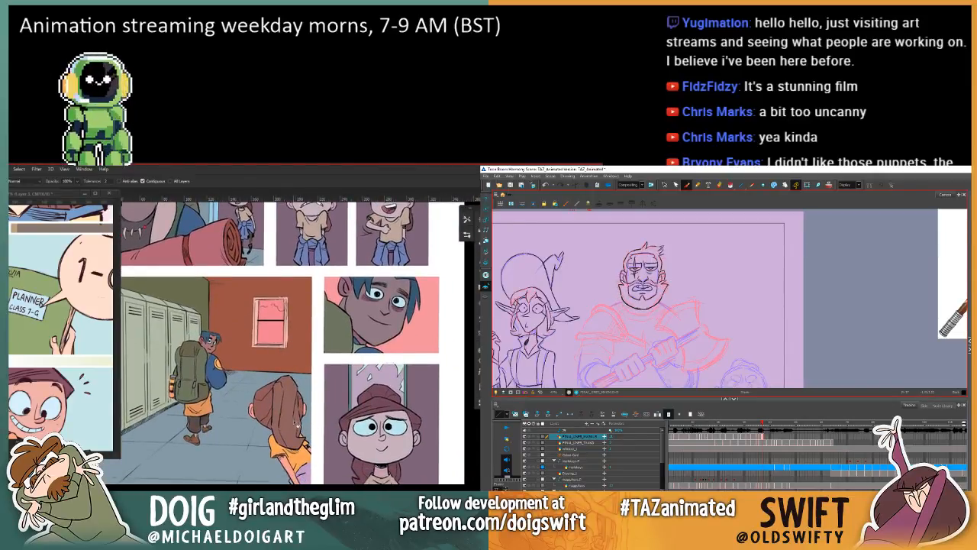
left_click(294, 438)
mouse_move(210, 333)
left_mouse_down()
mouse_move(263, 383)
mouse_move(271, 436)
mouse_move(271, 401)
left_mouse_up()
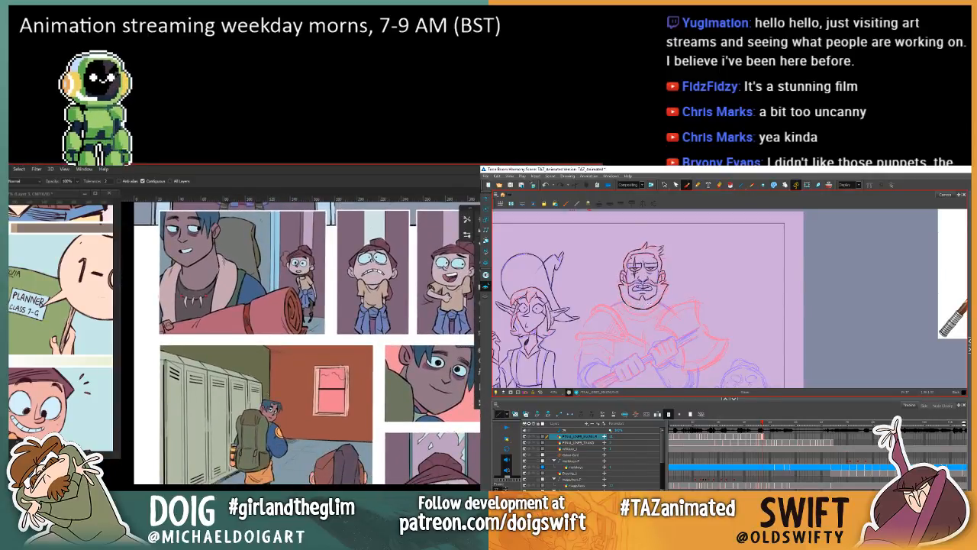
left_click(328, 473)
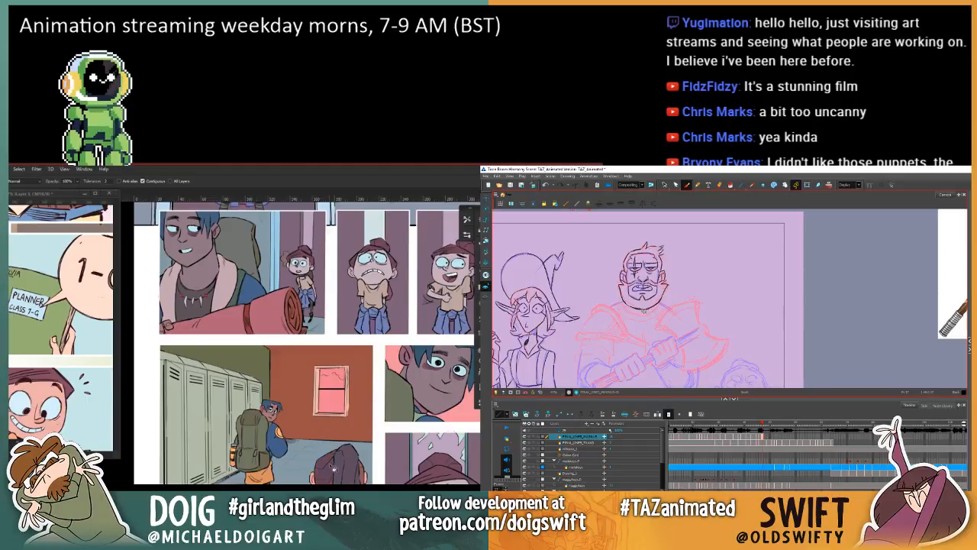
left_click_drag(331, 406, 267, 360)
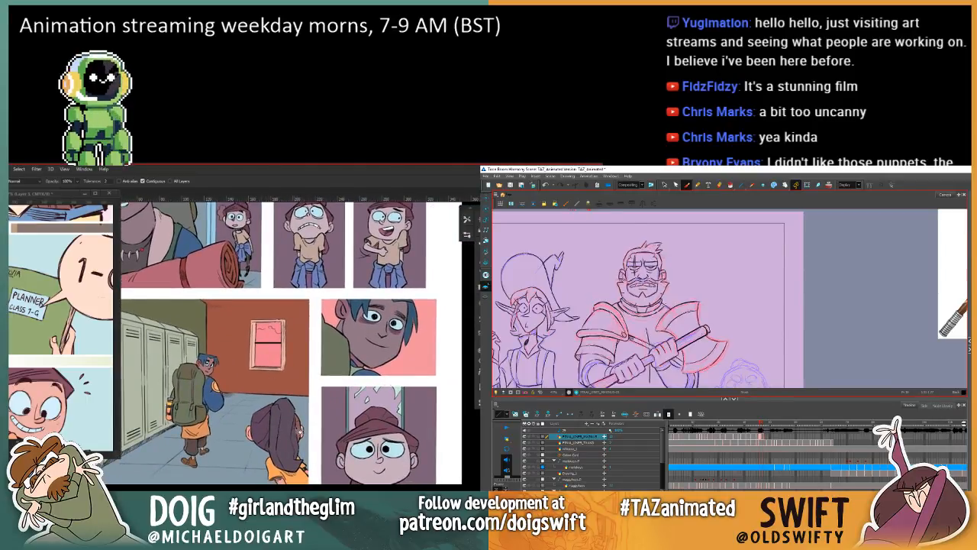
left_click_drag(257, 409, 276, 384)
Step: Sample the muted tan shirt of the frightened girl and fill the locker-panel girl's orange shirt with it
key("i")
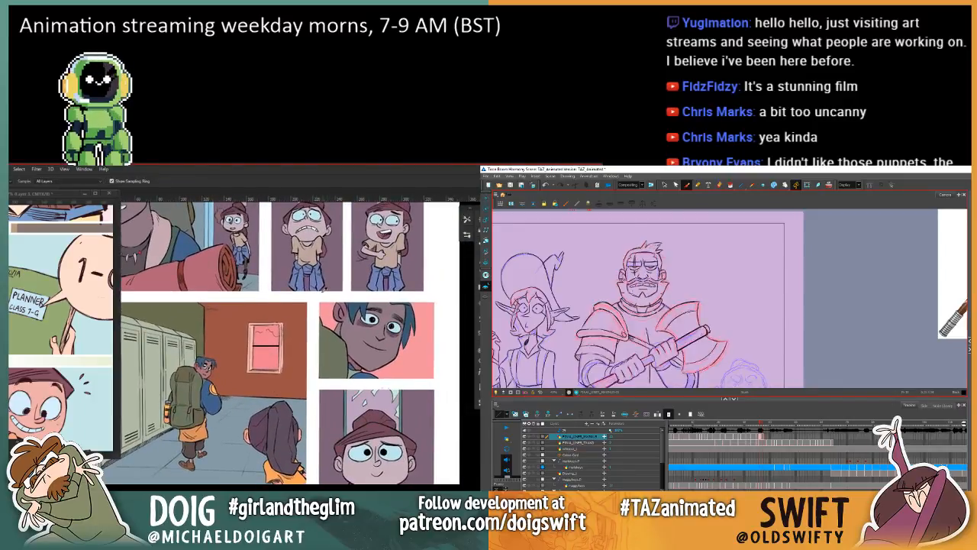
left_click(308, 258)
key("g")
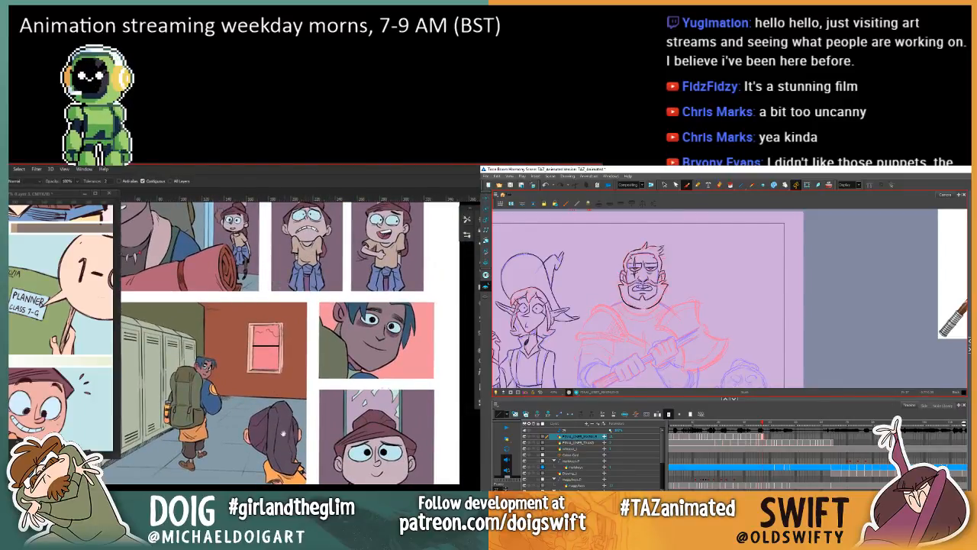
left_click_drag(288, 472, 300, 424)
left_click(301, 431)
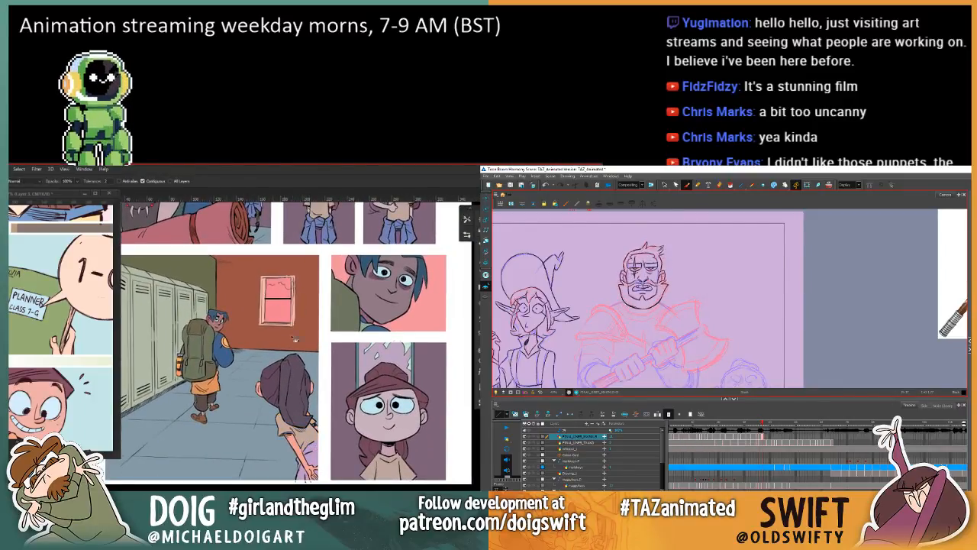
Step: Fill the tied jumper of the girl in the locker panel with a sampled blue, and check the warrior's neighbouring animation frame
mouse_move(295, 339)
left_mouse_down()
mouse_move(303, 395)
mouse_move(314, 375)
mouse_move(305, 316)
left_mouse_up()
key("i")
left_click(322, 292)
key("g")
key("comma")
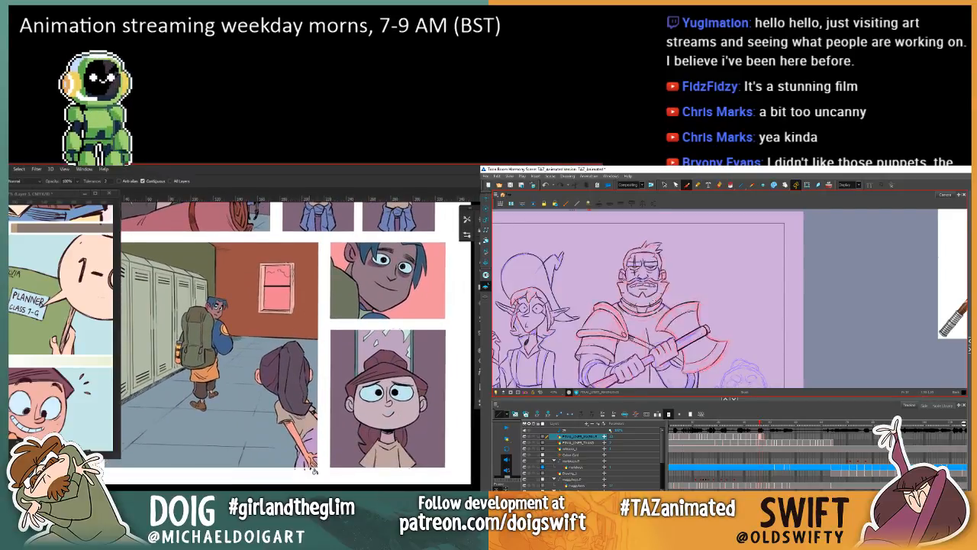
left_click(316, 451)
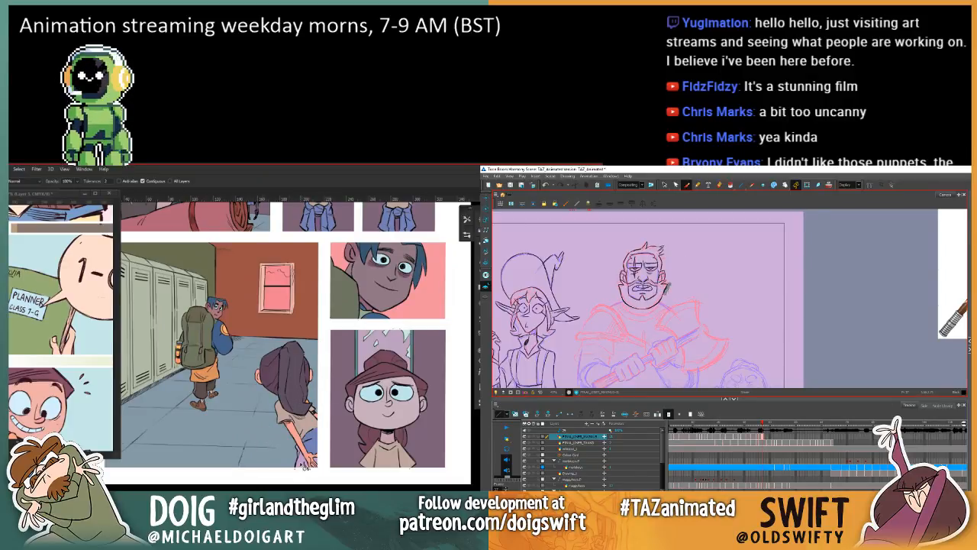
Step: Sample the muted blue of the laughing girl's waist-tied jumper and apply it to the locker-panel girl's jumper with the Paint Bucket
mouse_move(263, 397)
left_mouse_down()
mouse_move(273, 410)
mouse_move(280, 392)
mouse_move(275, 548)
left_mouse_up()
key("i")
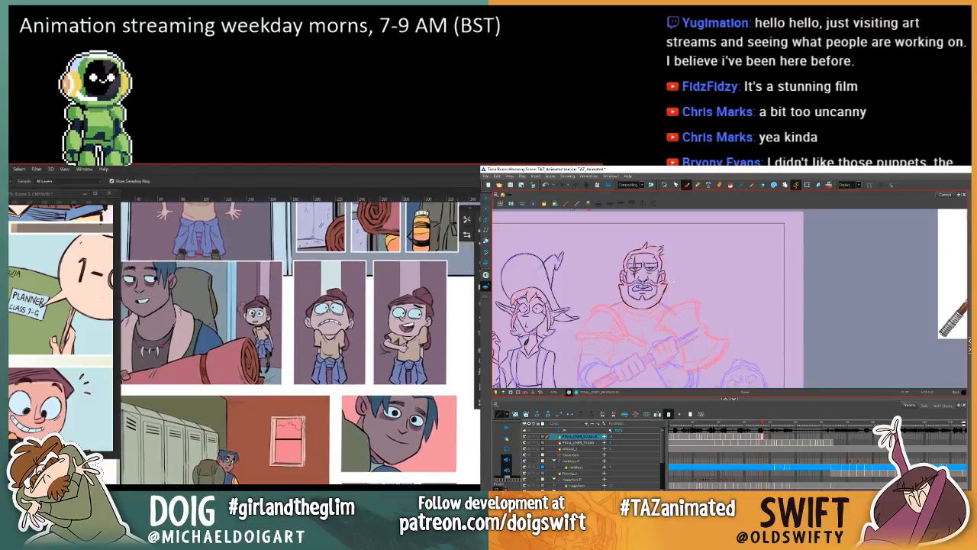
left_click(402, 347)
left_click_drag(299, 439, 282, 273)
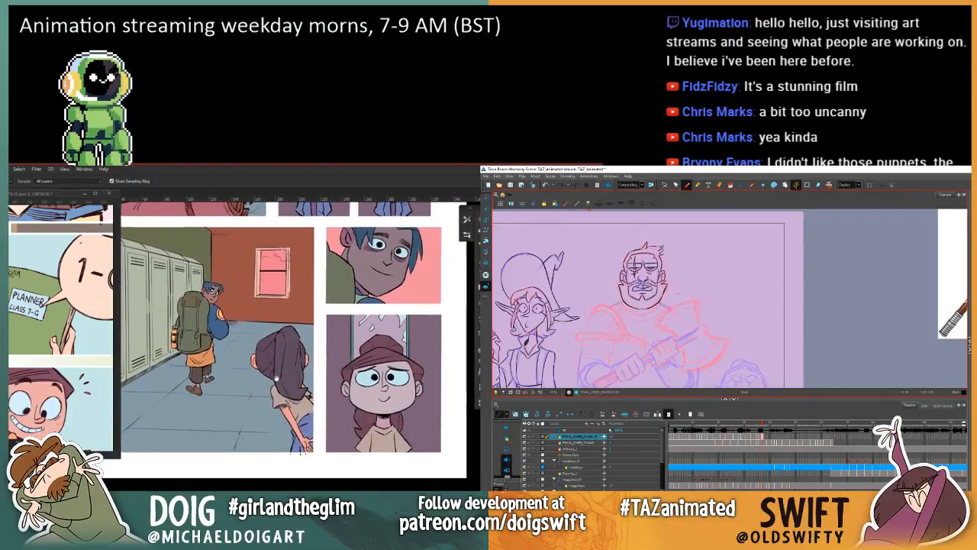
key("g")
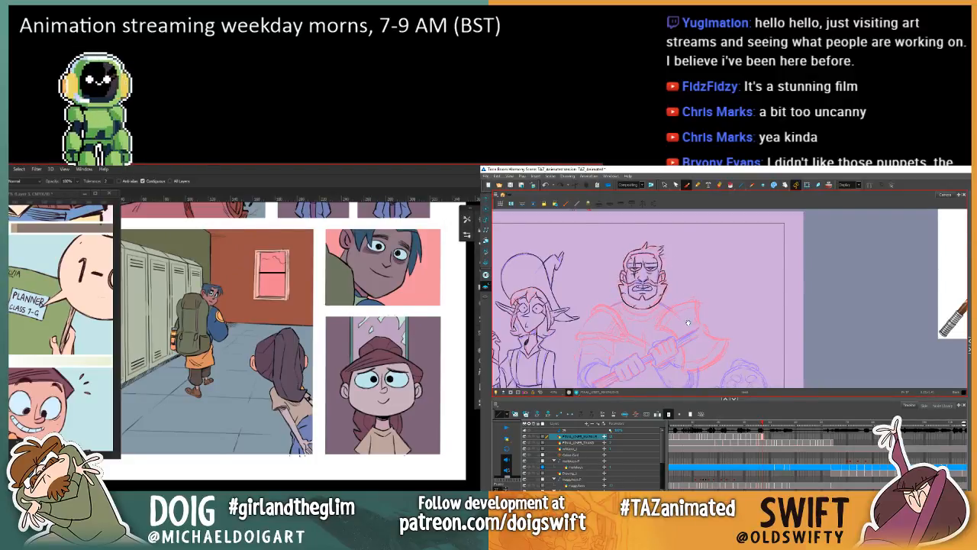
left_click_drag(687, 322, 674, 307)
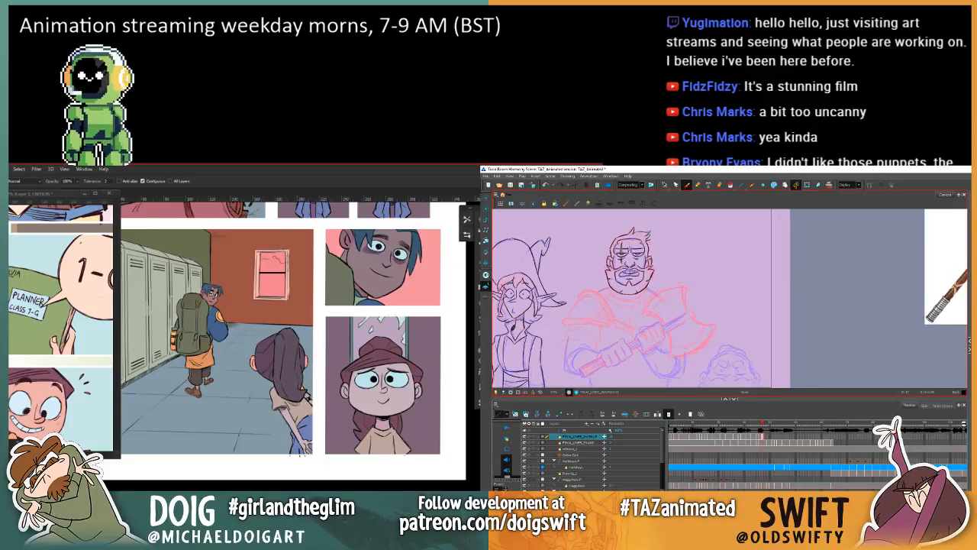
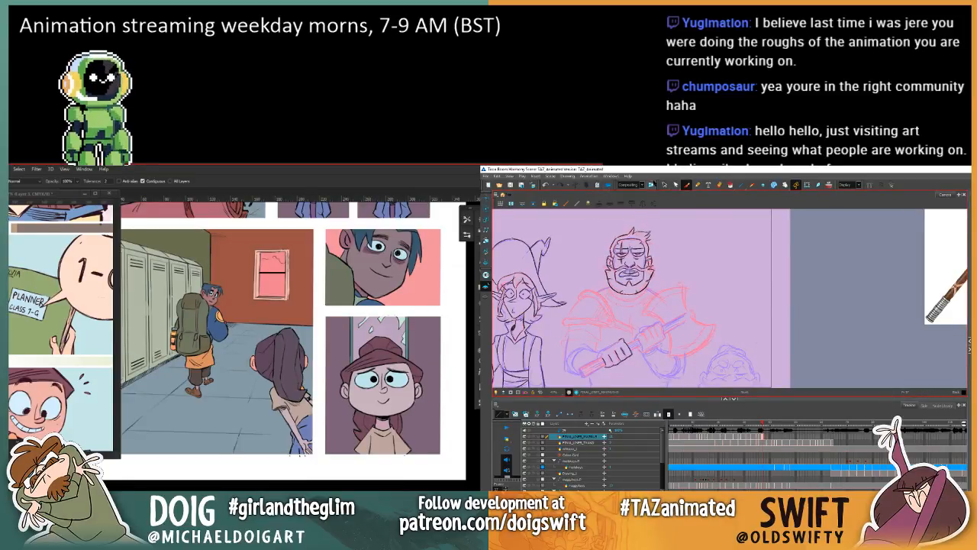
Step: Adjust the cleaned-up lines of the warrior's lower axe-gripping hand, checking them against the previous frame's drawing
left_click(664, 185)
mouse_move(612, 353)
left_mouse_down()
mouse_move(632, 371)
mouse_move(620, 366)
left_mouse_up()
key("comma")
key("period")
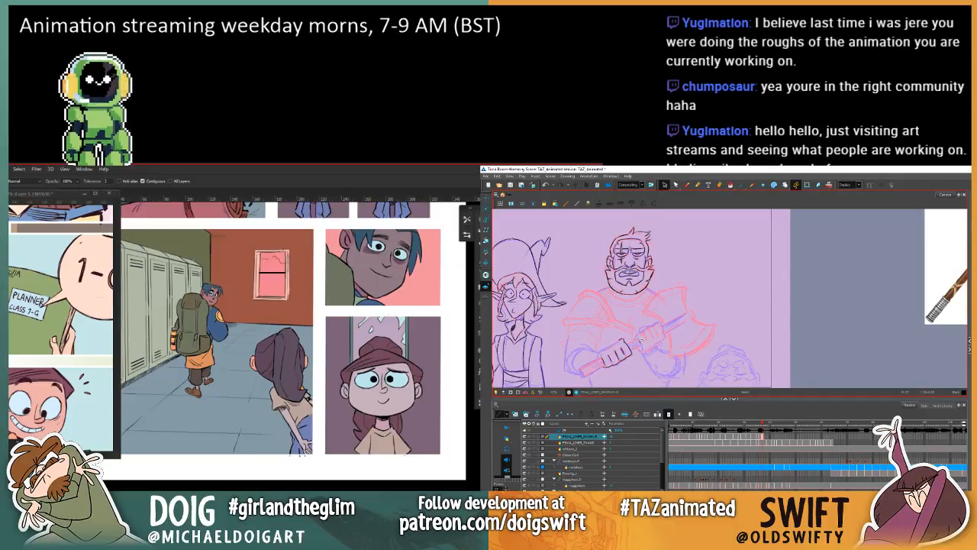
key("comma")
left_click(686, 185)
key("period")
key("comma")
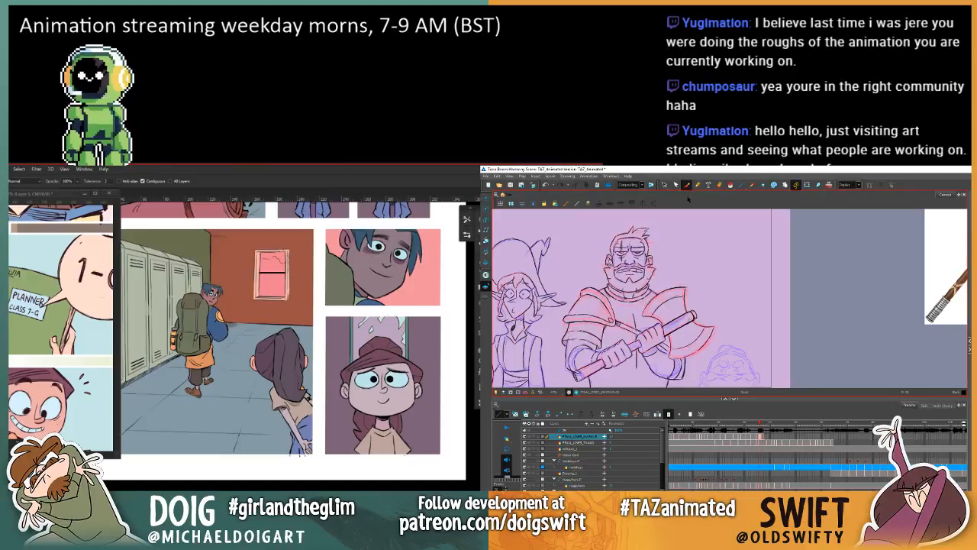
key("period")
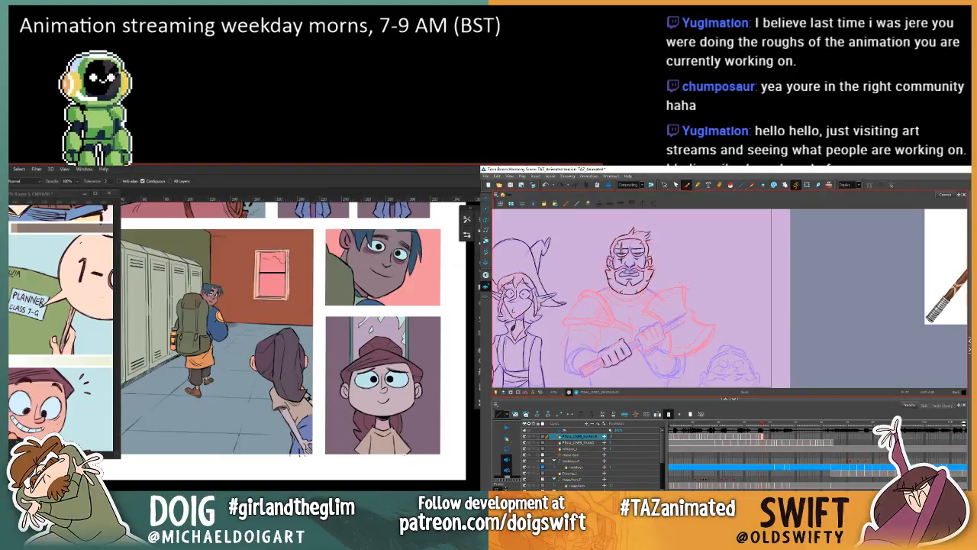
key("comma")
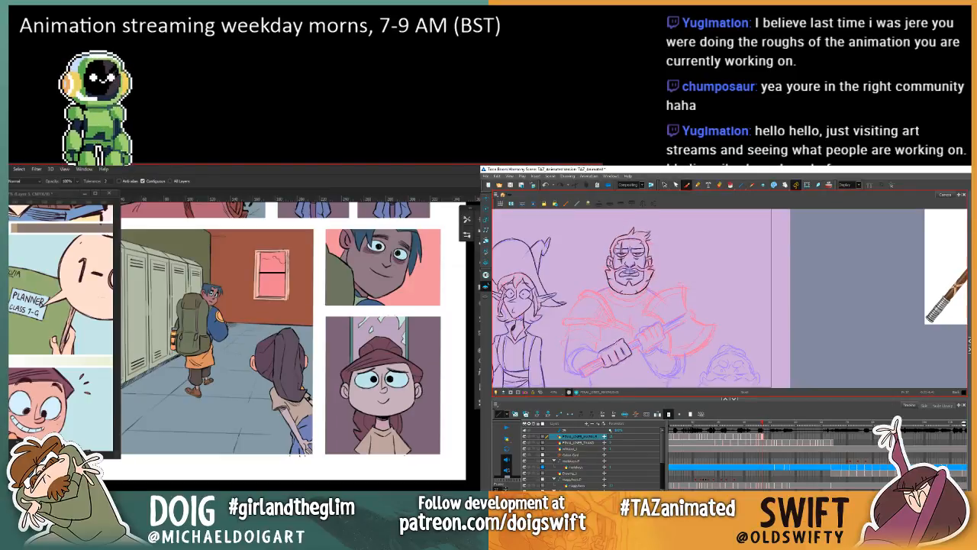
key("period")
Step: Compare the warrior's lower gripping hand with the neighbouring drawings to judge its alignment
key("f")
key("g")
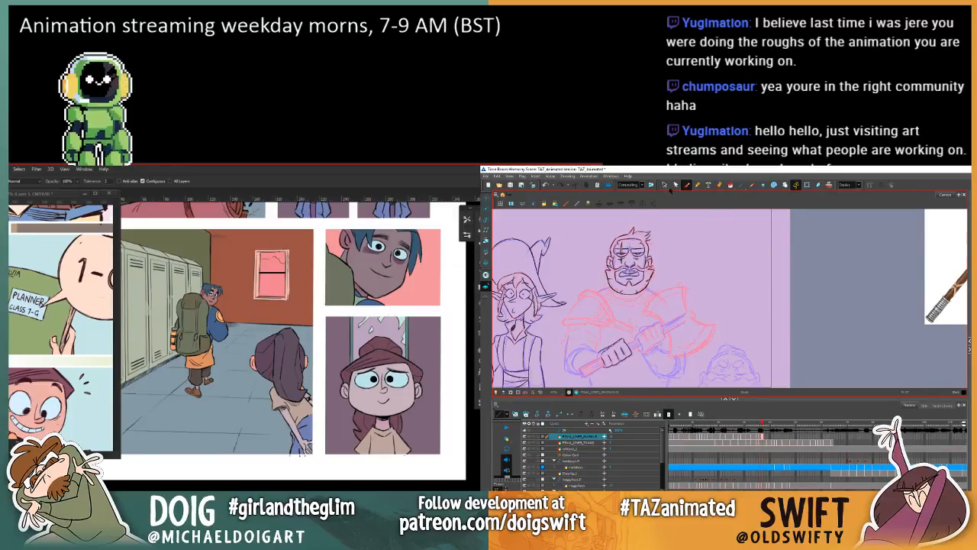
left_click(666, 185)
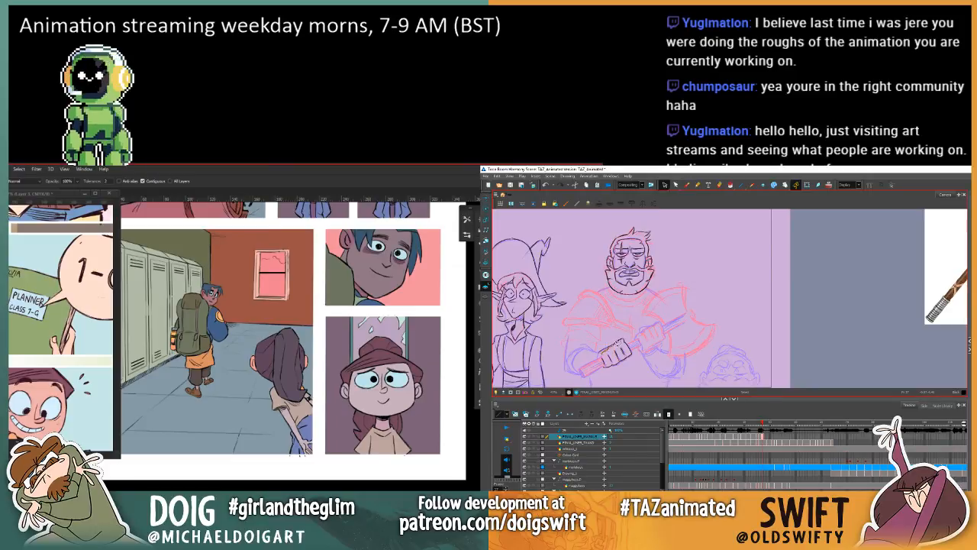
key("f")
key("g")
key("f")
key("g")
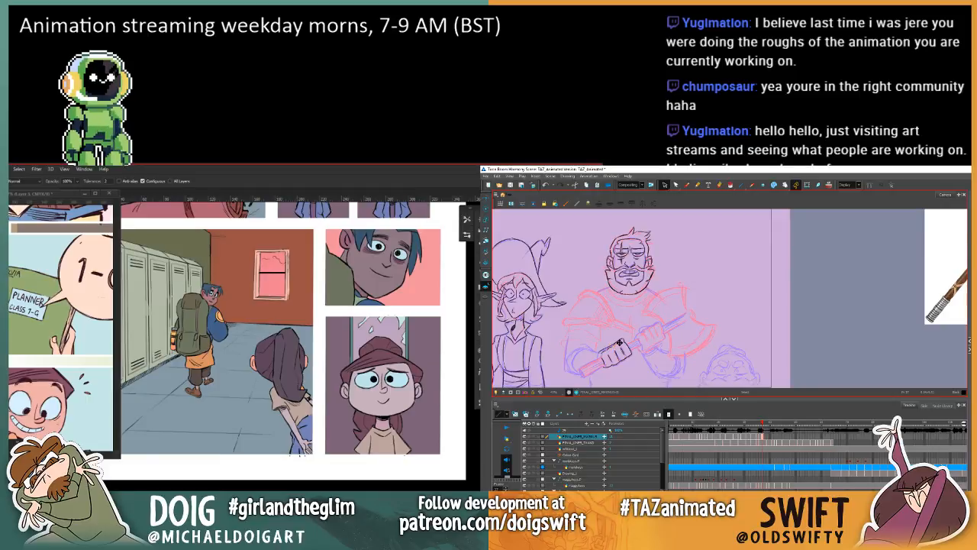
key("f")
key("g")
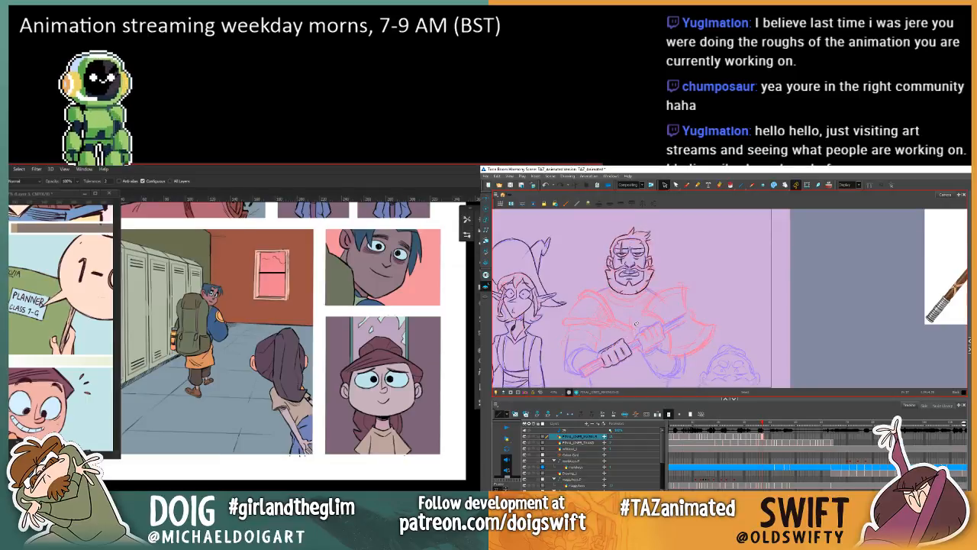
Step: Ink the knuckle and wrist edges of the warrior's lower gripping hand over the rough with the Brush tool
left_click(689, 186)
key("f")
key("g")
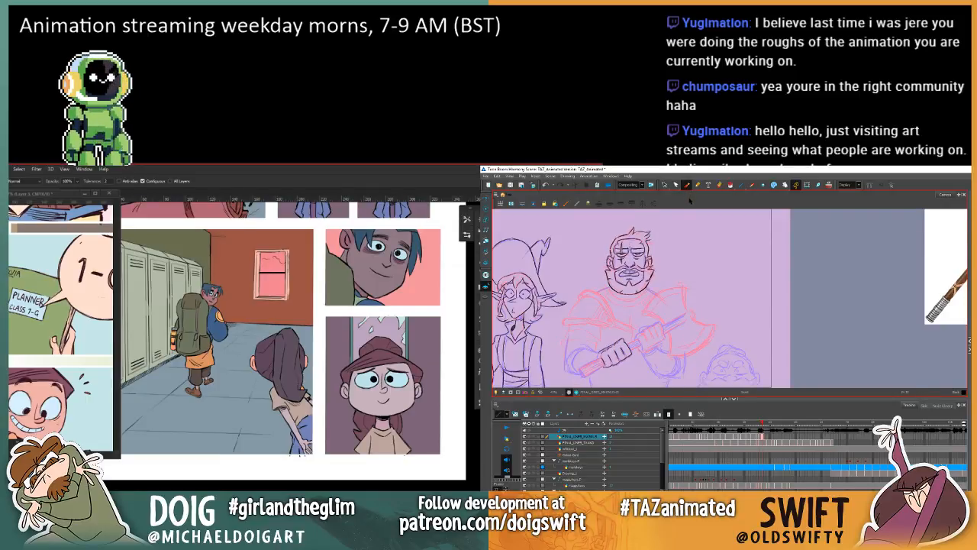
key("f")
key("g")
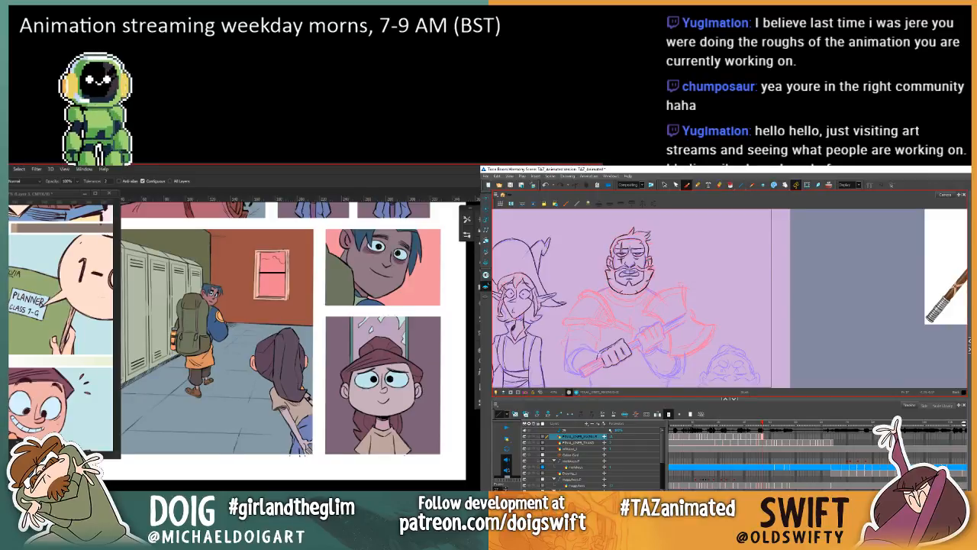
key("f")
key("g")
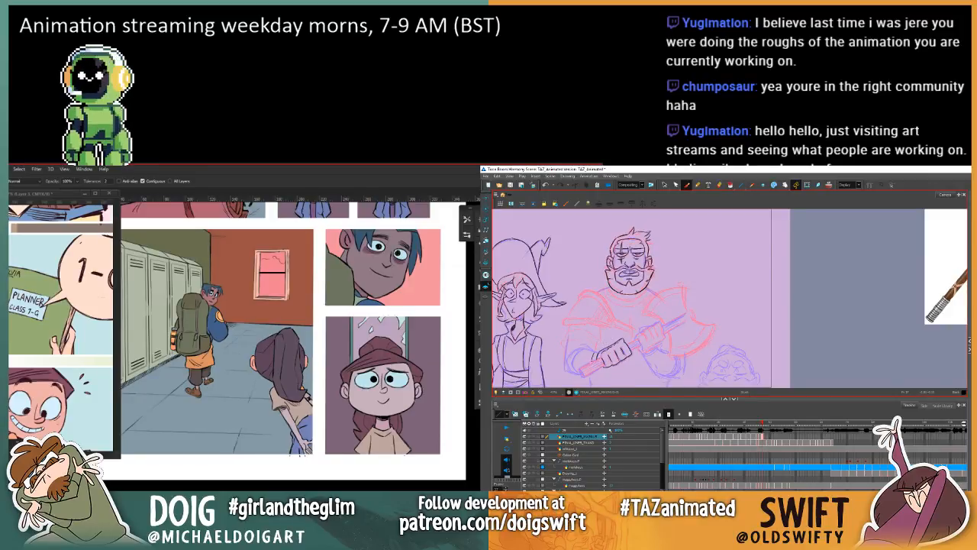
key("f")
key("g")
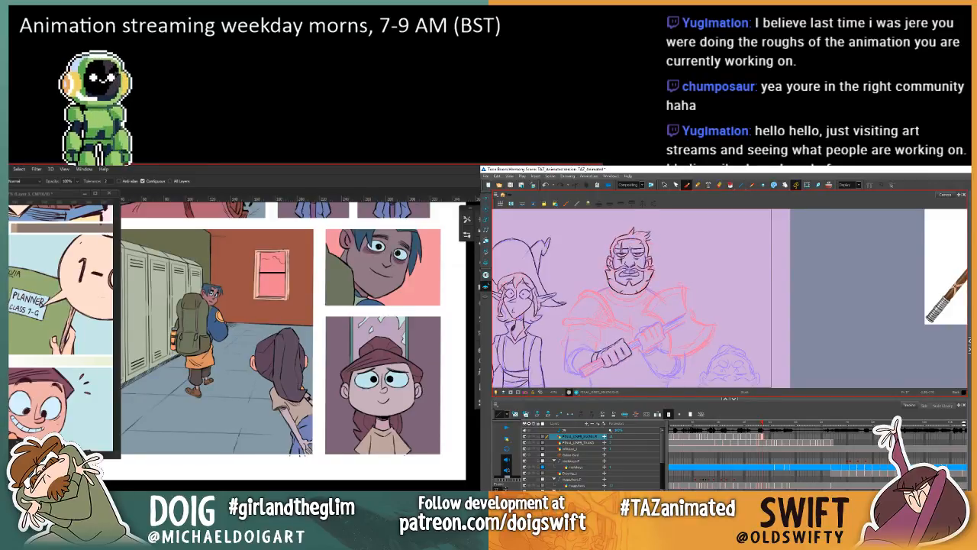
key("f")
key("g")
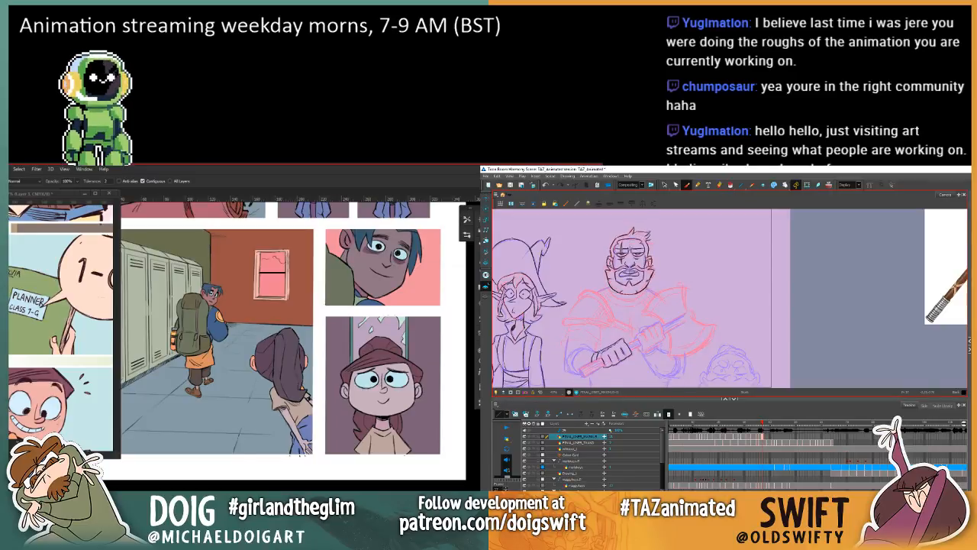
key("f")
key("g")
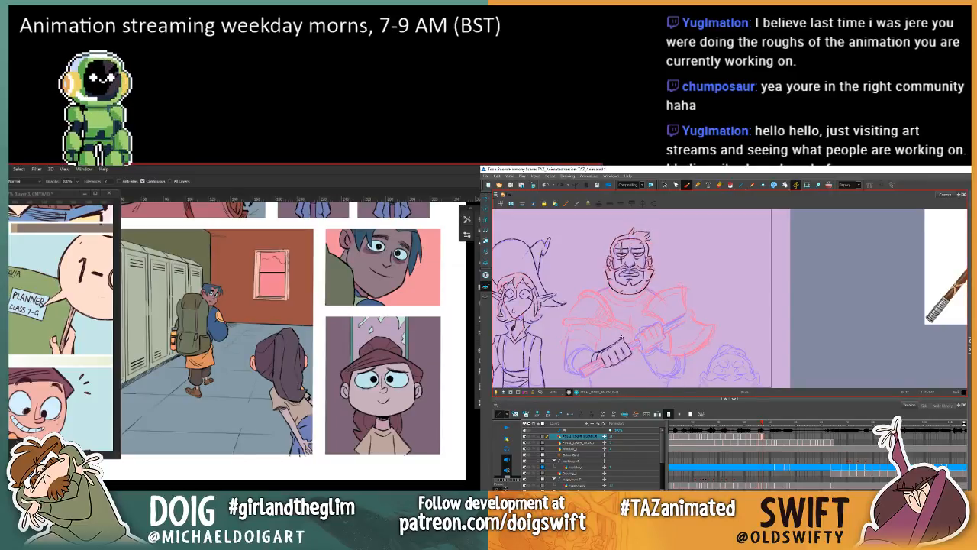
key("f")
key("g")
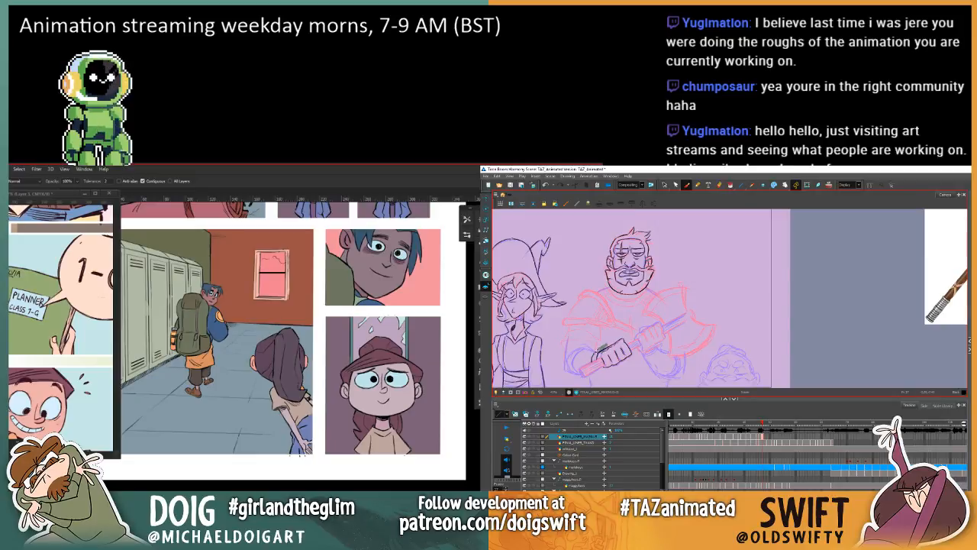
key("f")
key("g")
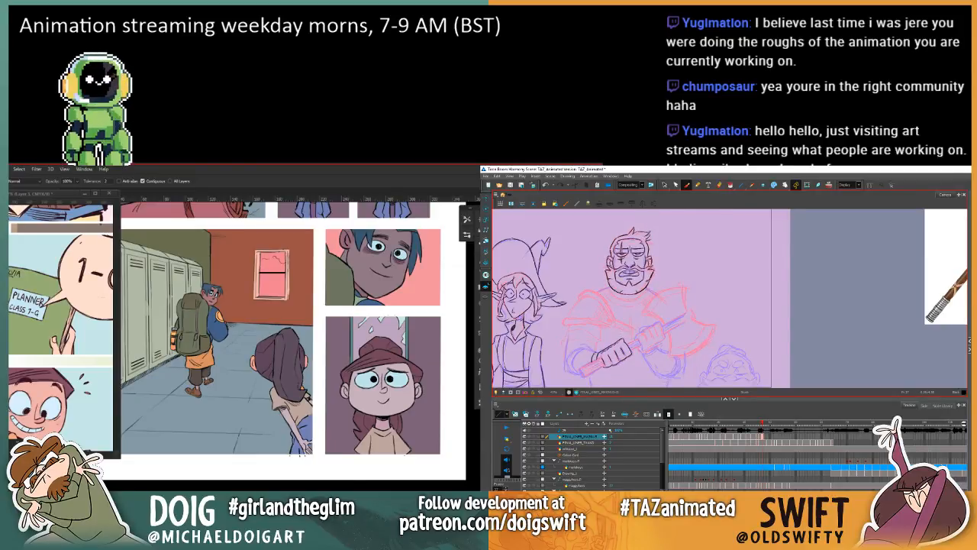
Step: Flip through the neighbouring drawings to examine how the inked hand moves between frames
key("f")
key("g")
key("f")
key("g")
key("f")
key("g")
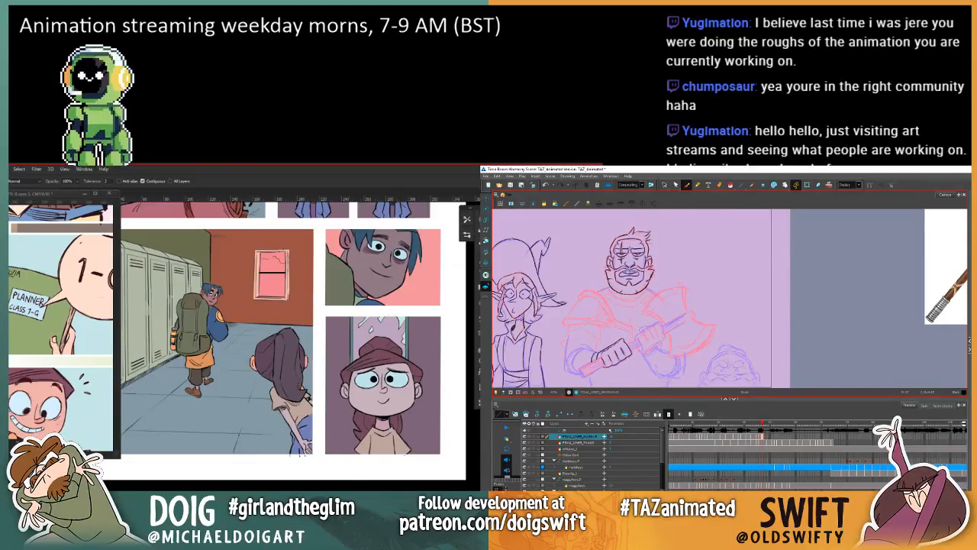
key("f")
key("g")
key("f")
key("g")
key("f")
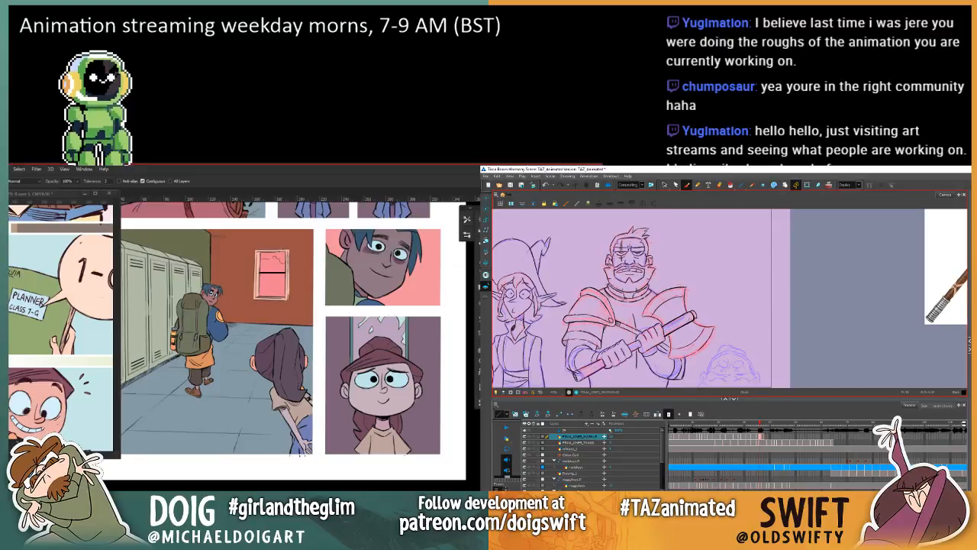
key("g")
key("f")
key("g")
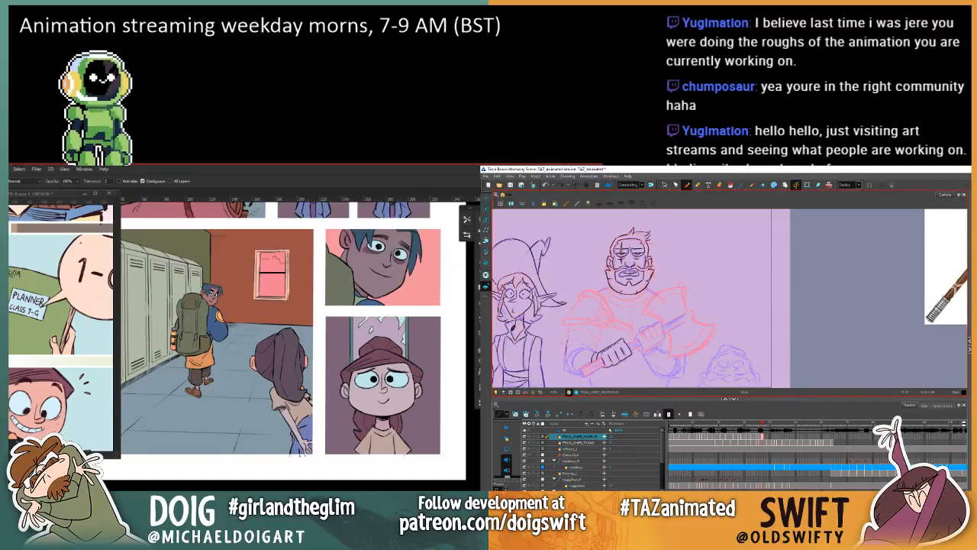
Step: Ink the outer contour of the warrior's bent arm down to the elbow, following the rough lines
key("f")
key("g")
key("f")
key("g")
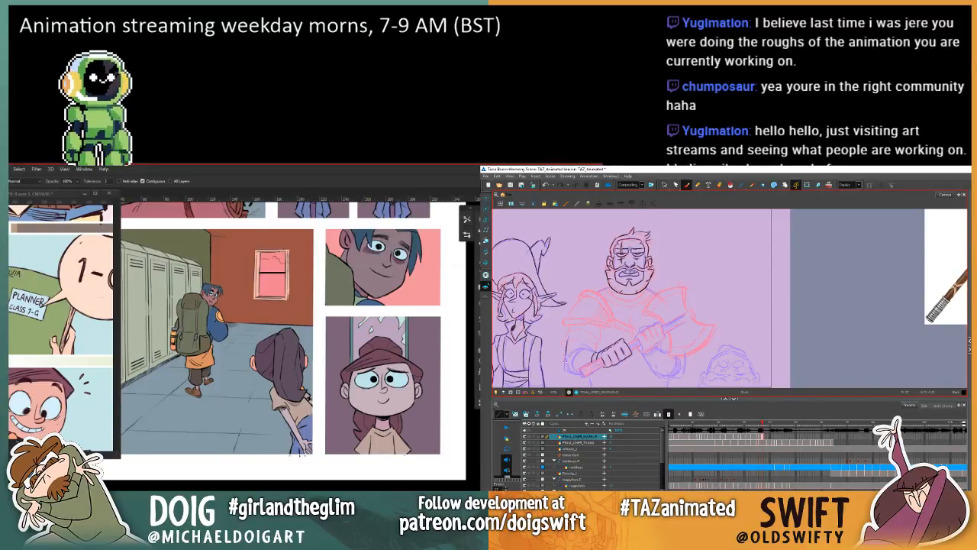
key("f")
key("g")
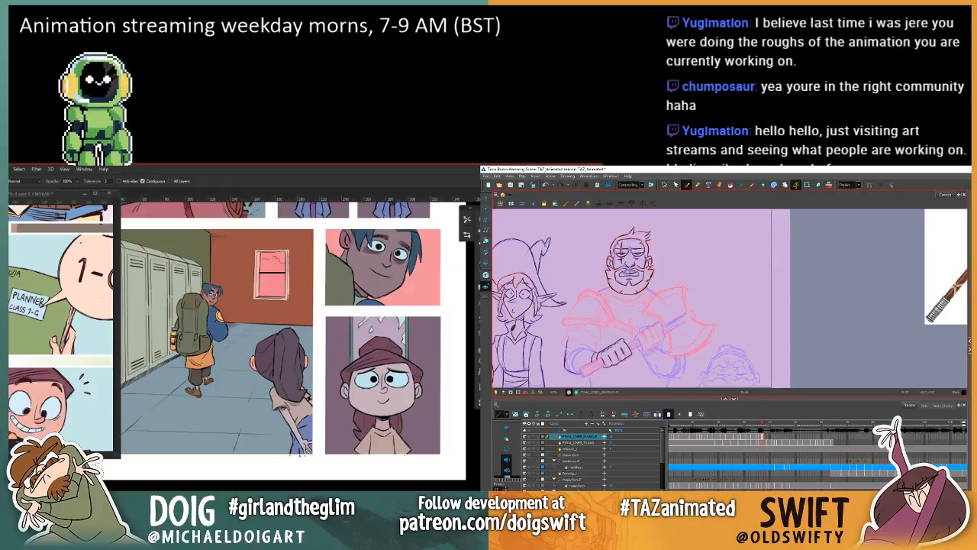
key("f")
key("g")
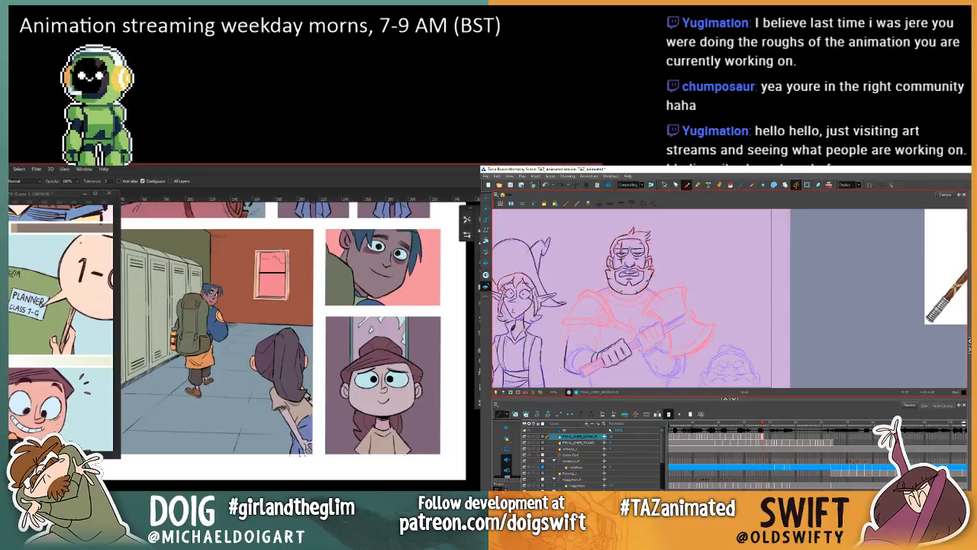
key("f")
key("g")
key("f")
key("g")
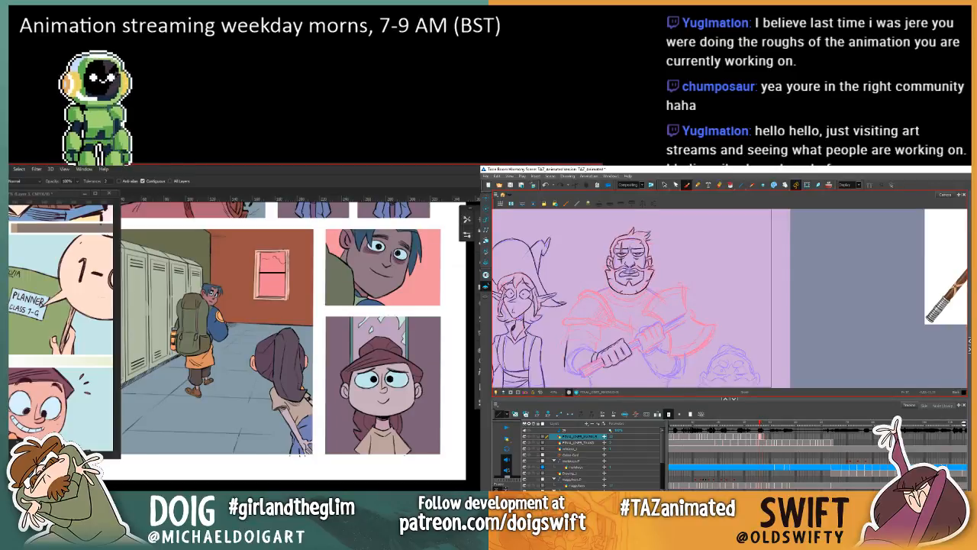
Step: Ink the underside of the warrior's elbow and forearm towards the end of the axe handle
key("f")
key("g")
key("f")
key("g")
key("f")
key("g")
key("f")
key("g")
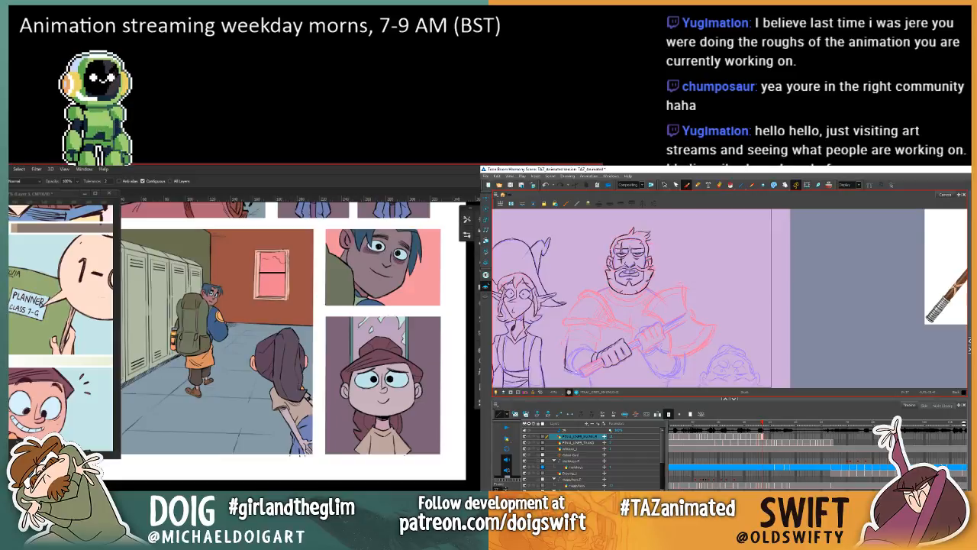
Step: Compare the newly inked arm with the previous frame's finished warrior drawing
key("comma")
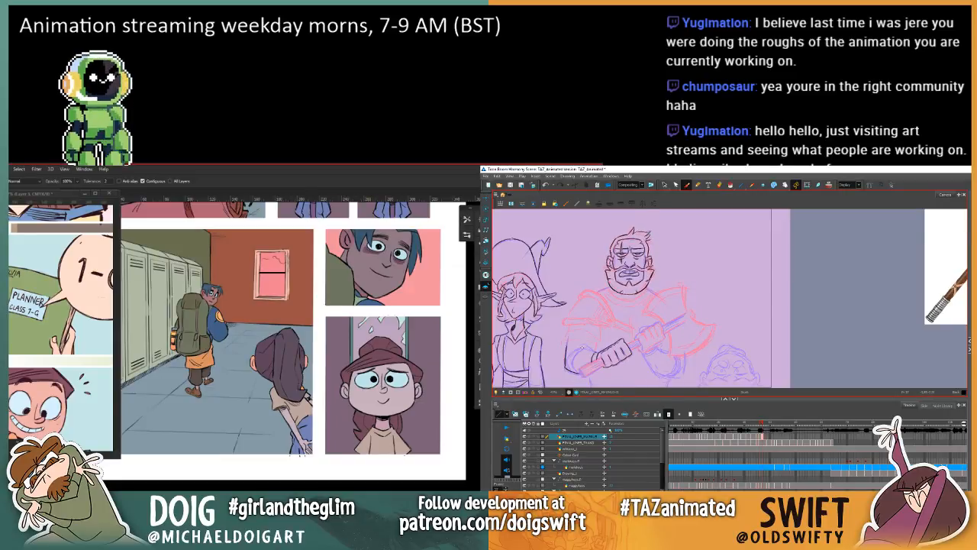
key("comma")
key("period")
key("comma")
key("period")
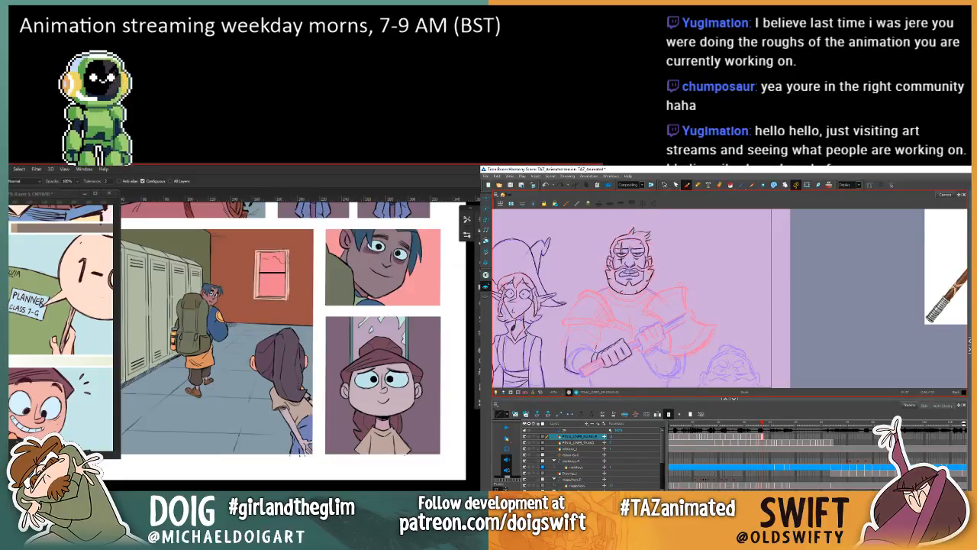
key("comma")
key("period")
key("comma")
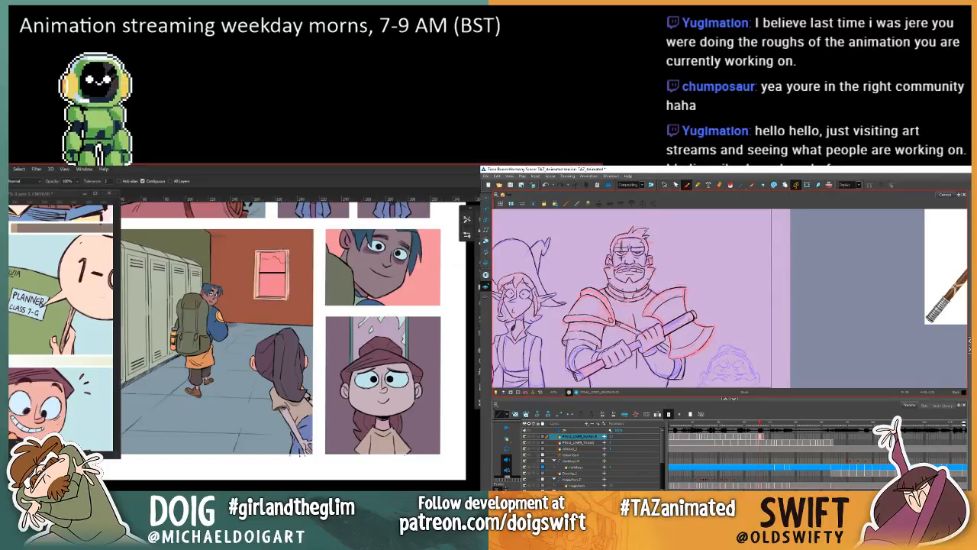
key("period")
Step: Copy the curved elbow-guard lines from the previous frame's warrior and paste them onto the current drawing
key("alt+s")
key("comma")
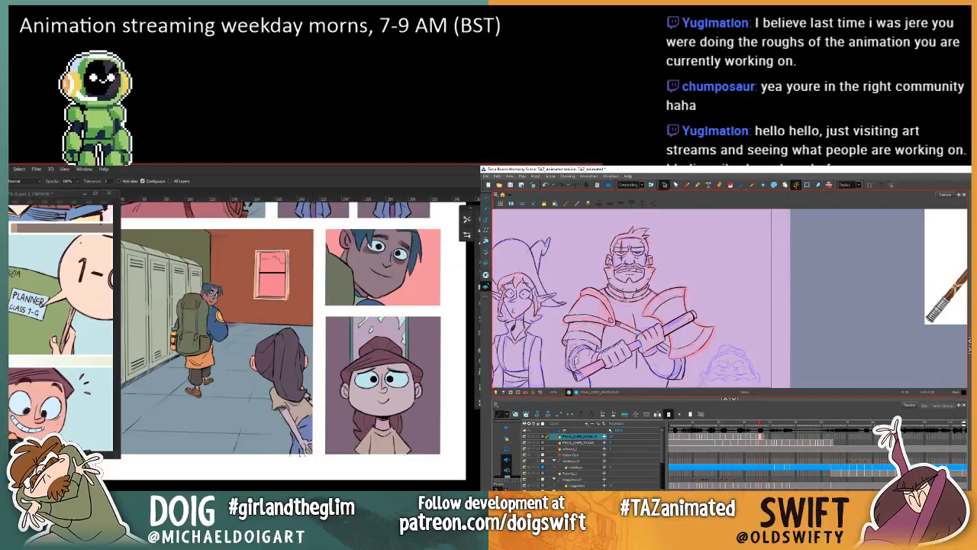
left_click(577, 360)
left_click(585, 290)
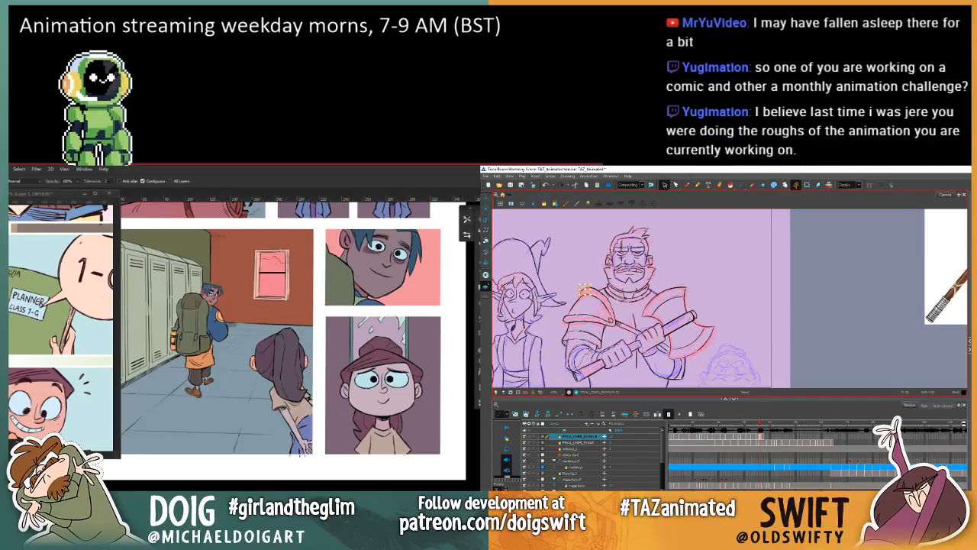
left_click(578, 361)
key("ctrl+minus")
key("ctrl+minus")
scroll(238, 372, "up", 3)
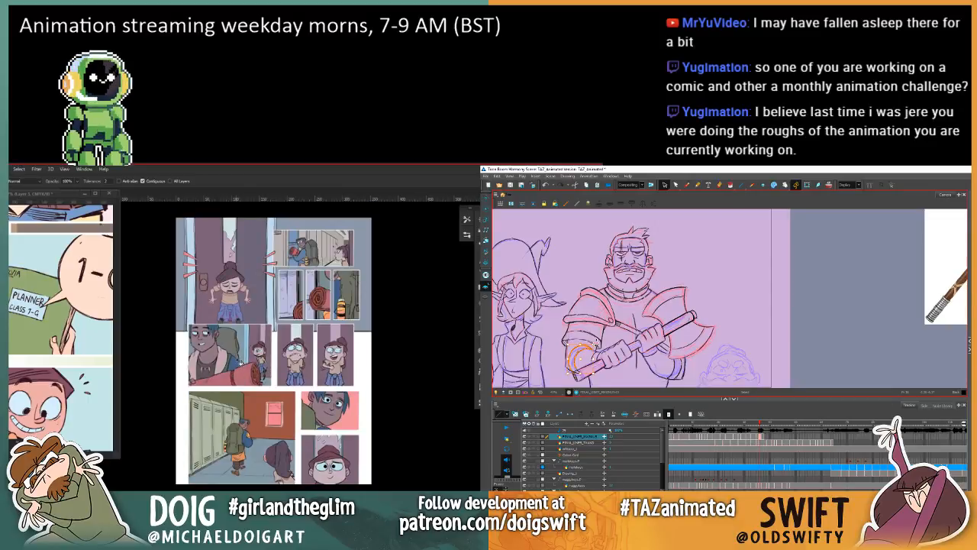
key(".")
key("ctrl+v")
key("ctrl+minus")
key("ctrl+plus")
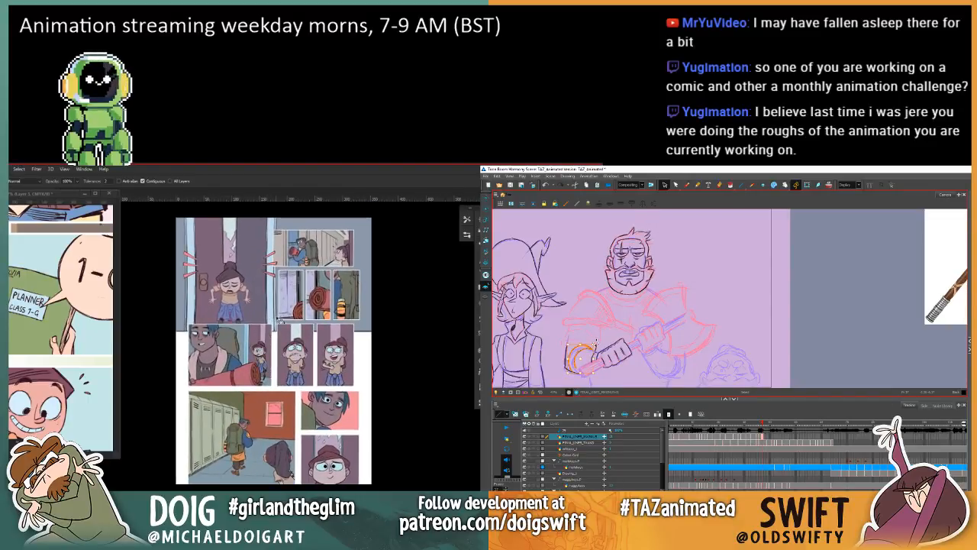
Step: Check the pasted elbow-guard lines against the neighbouring frames and select them again on the warrior's elbow
left_click(597, 340)
key(".")
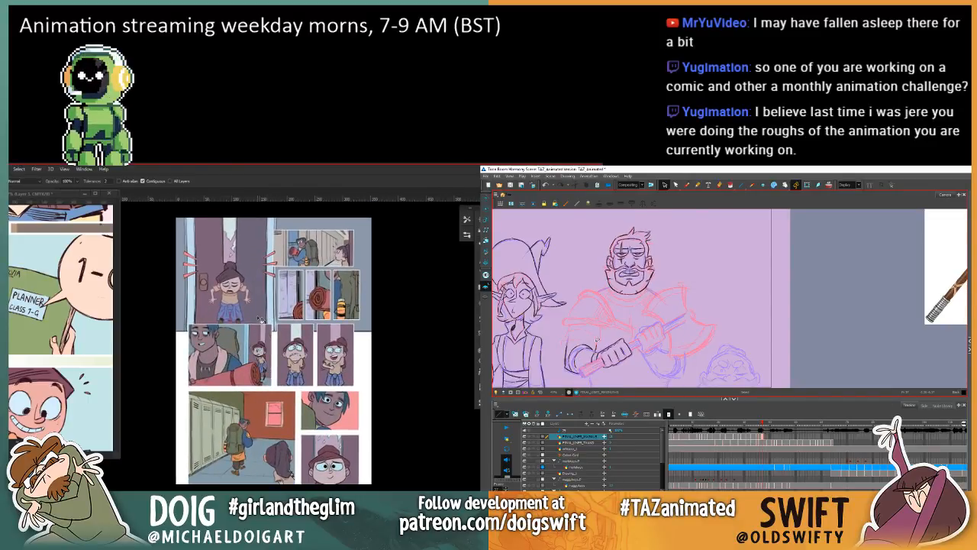
key(".")
key(".")
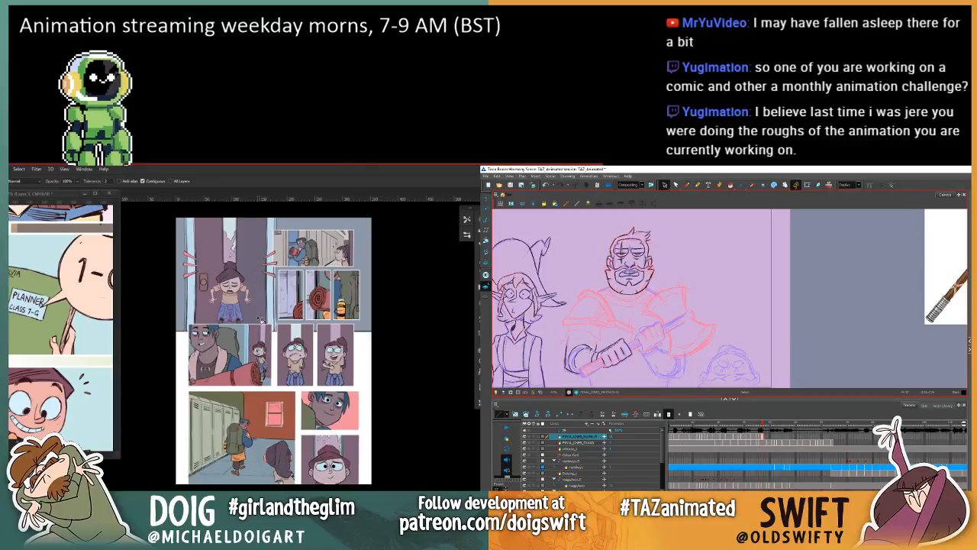
left_click(575, 364)
key("ctrl+plus")
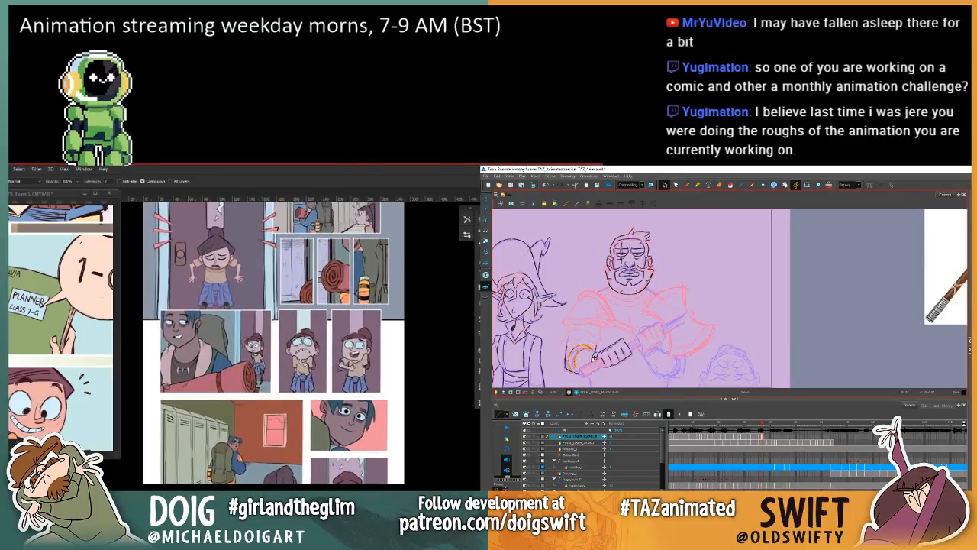
Step: Fill the red back wall of the locker hallway panel with a sampled muted purple tone
left_click_drag(297, 362, 276, 424)
left_click_drag(270, 487, 291, 391)
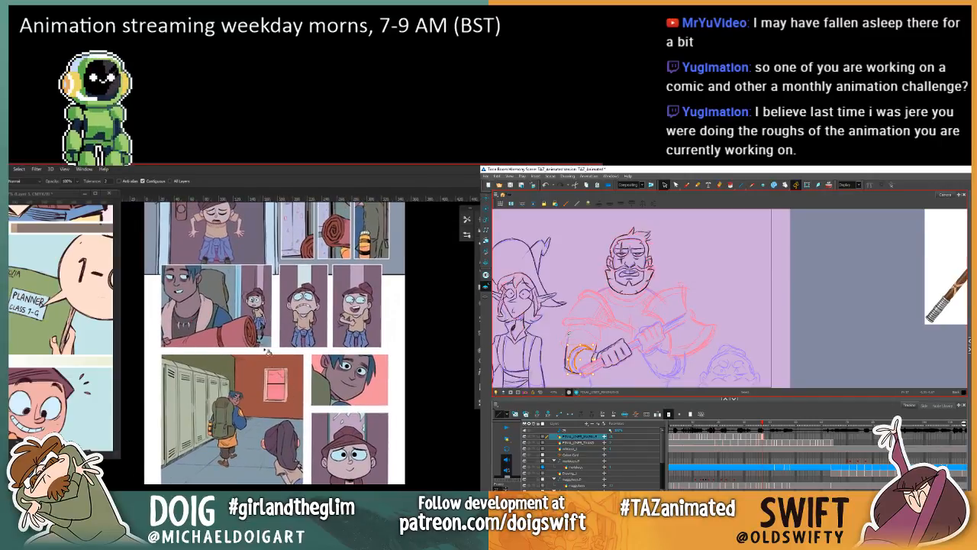
key("i")
left_click(241, 477)
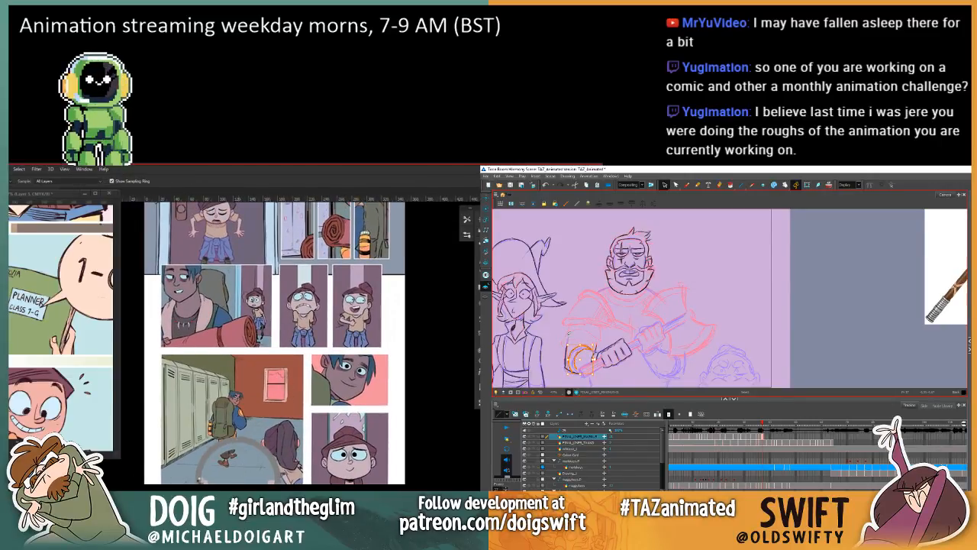
key("comma")
key("period")
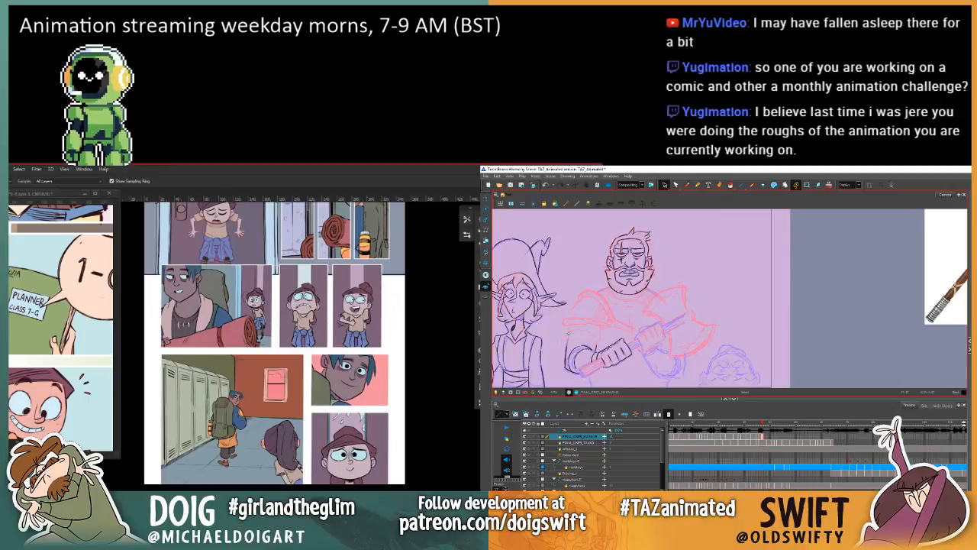
key("comma")
key("period")
key("g")
left_click(254, 409)
Step: Delete the short stray stroke beside the warrior's elbow and compare the drawing with the previous frame
left_click(565, 358)
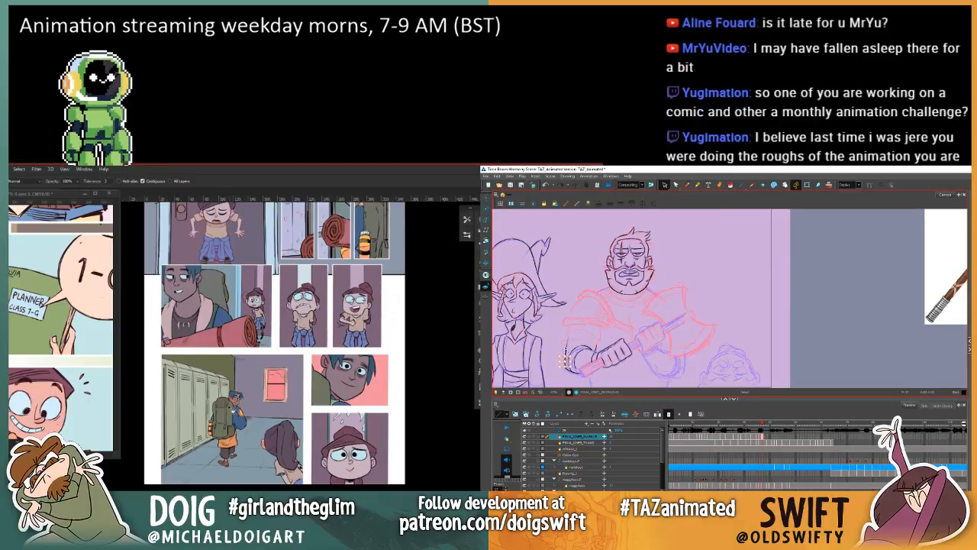
key("Delete")
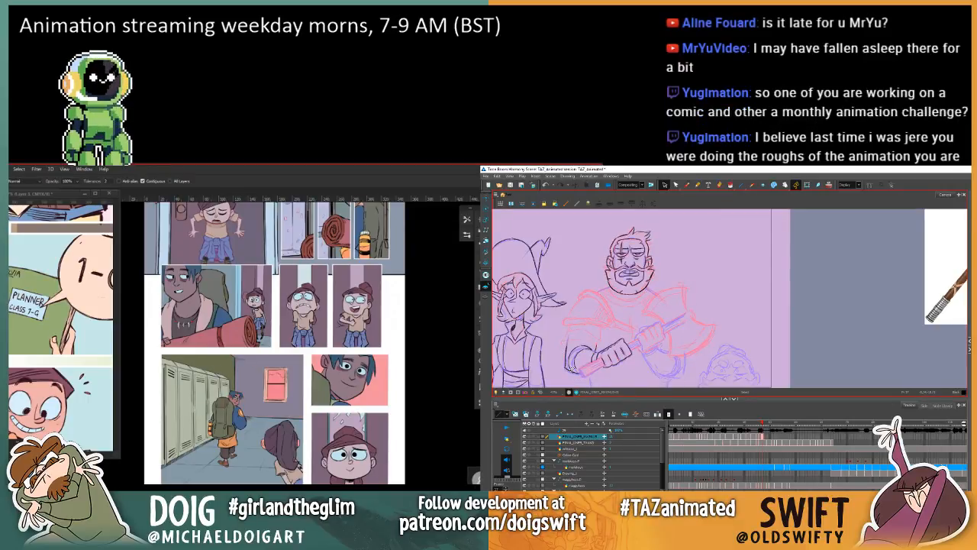
key("comma")
key("period")
key("comma")
key("period")
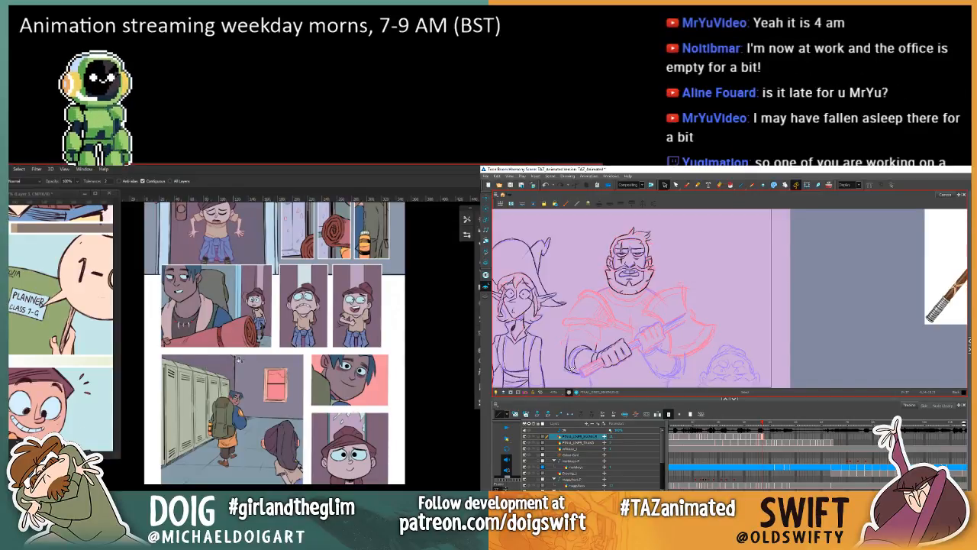
Step: Fill the hallway lockers with the light muted tone sampled from the small panel at the top of the comic page
left_click_drag(241, 253, 215, 428)
key("i")
left_click(313, 334)
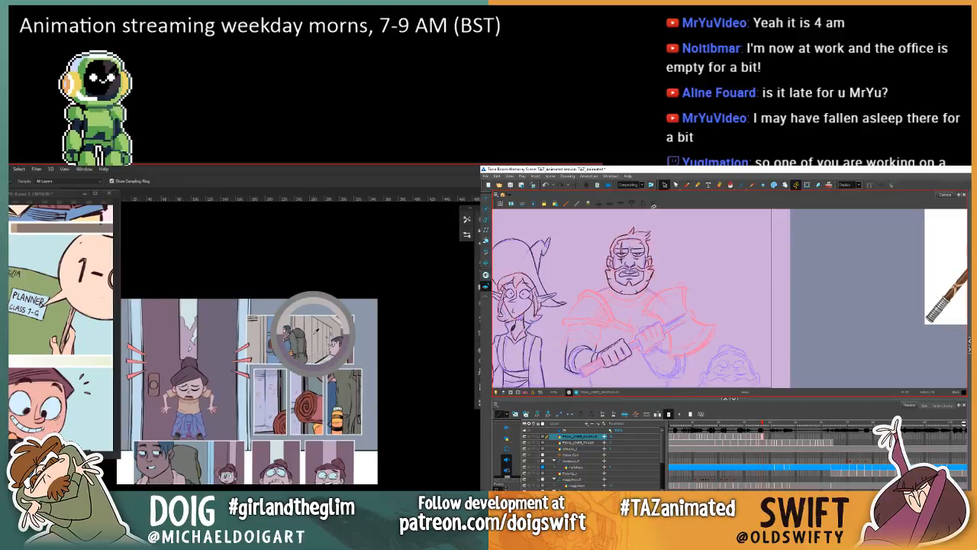
mouse_move(208, 523)
left_mouse_down()
mouse_move(242, 346)
mouse_move(233, 373)
mouse_move(225, 366)
mouse_move(235, 384)
mouse_move(266, 392)
left_mouse_up()
key("g")
left_click(204, 395)
Step: Compare the warrior's inked elbow and forearm with the previous frame's finished drawing
key("comma")
key("period")
key("comma")
key("period")
key("comma")
key("period")
Step: Recolour the orange clothing of the backpack-carrying character in the hallway panel with a muted reddish tone
key("i")
left_click(227, 336)
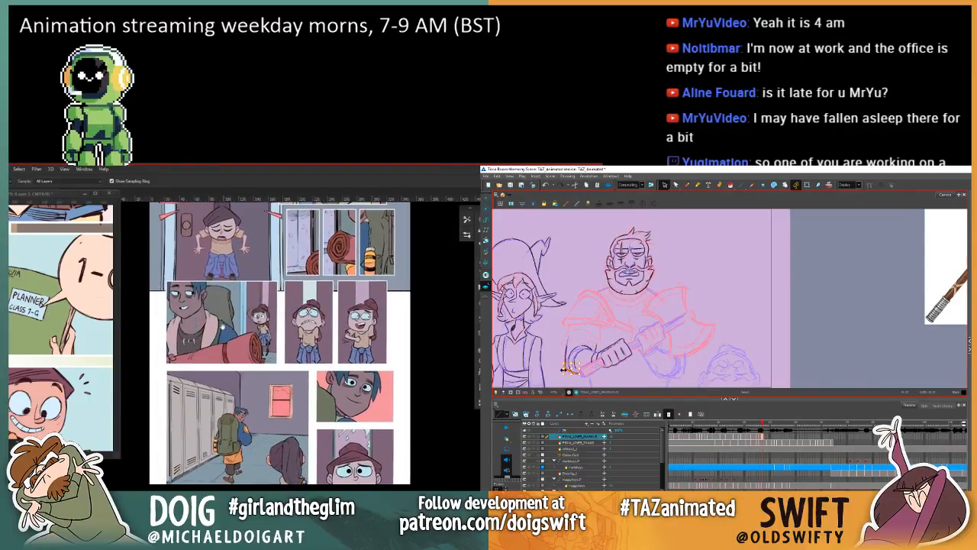
mouse_move(224, 294)
left_mouse_down()
mouse_move(228, 477)
mouse_move(259, 432)
mouse_move(247, 299)
left_mouse_up()
left_click(318, 374)
key("comma")
key("period")
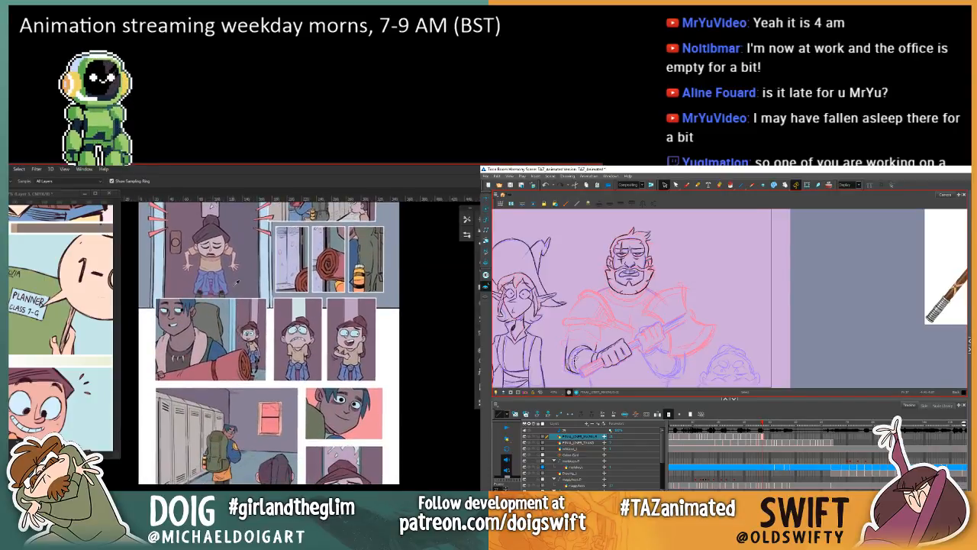
key("g")
key("period")
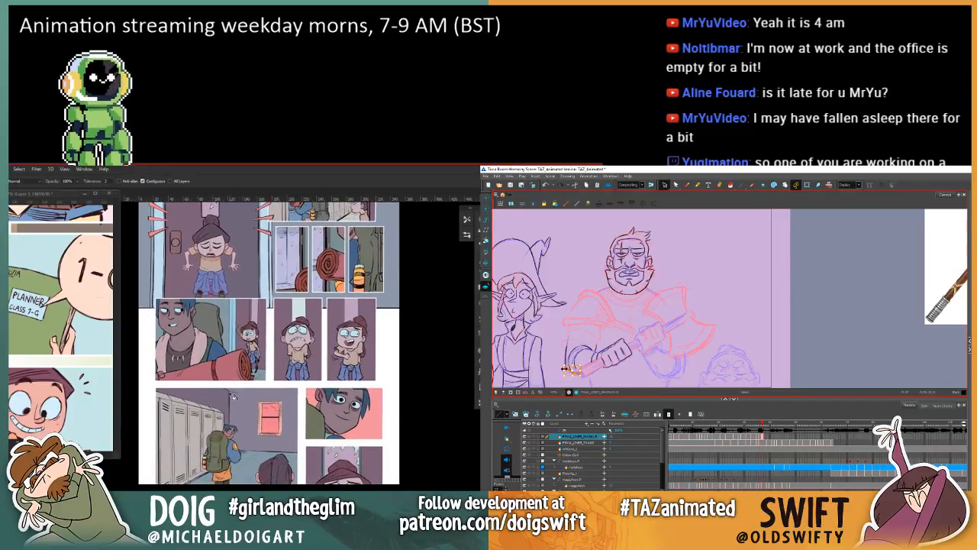
key("comma")
key("period")
left_click(226, 367, "alt")
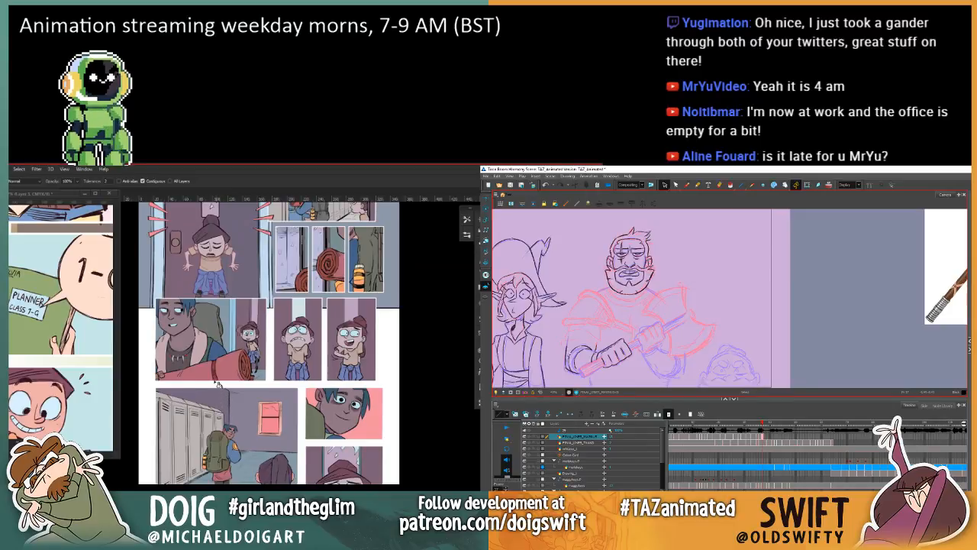
key("Escape")
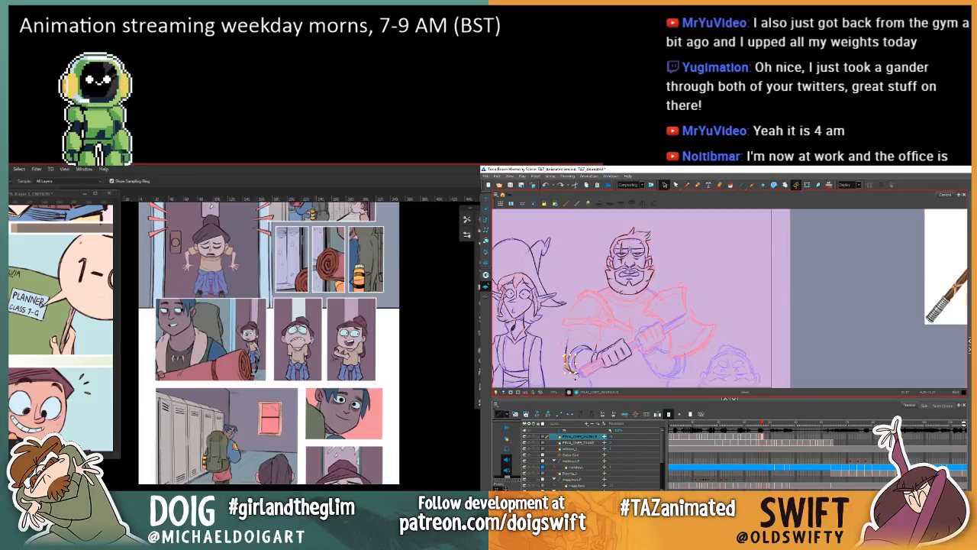
Step: Compare the current warrior drawing with the previous finished frame and choose the Brush tool for inking
left_click(319, 495, "alt")
key("comma")
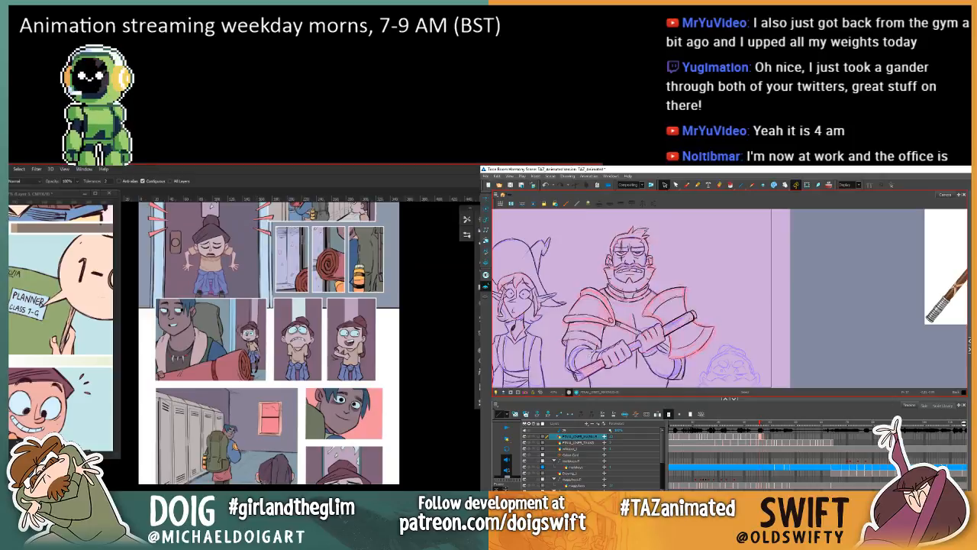
key("period")
key("comma")
left_click(686, 185)
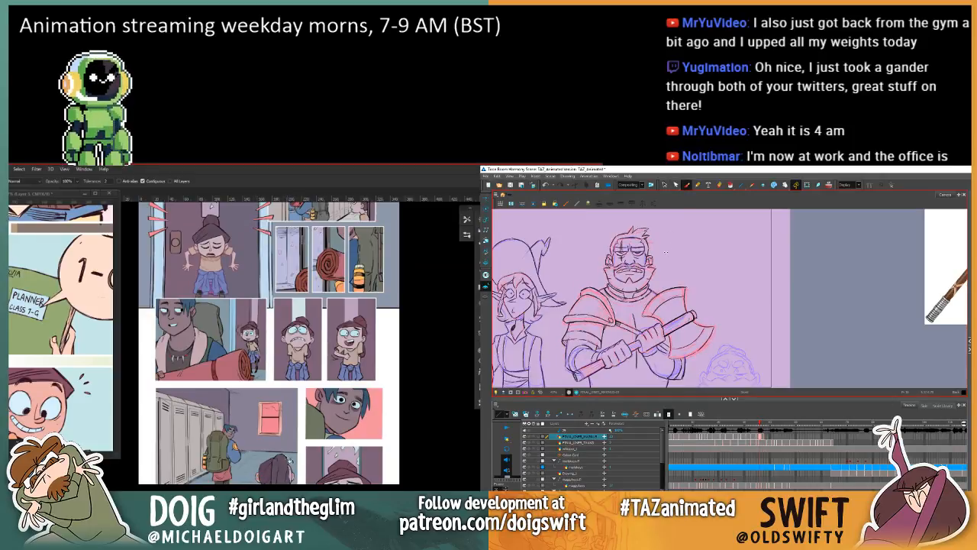
left_click_drag(280, 468, 271, 388)
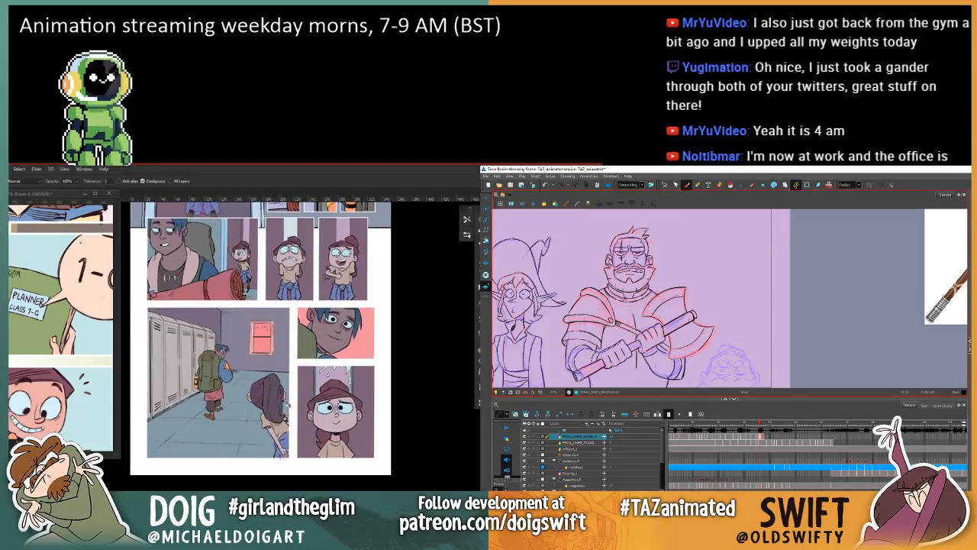
key("comma")
key("period")
Step: Select the hallway panel's floor with the Magic Wand, darken it by lowering the Hue/Saturation lightness, and deselect it
key("w")
key("period")
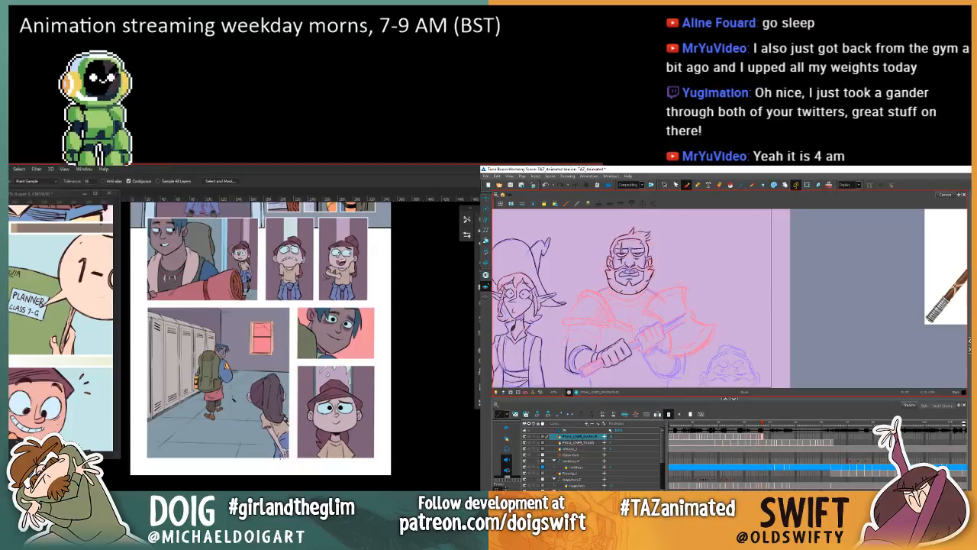
key("comma")
key("comma")
key("period")
key("comma")
key("period")
left_click(235, 429)
key("period")
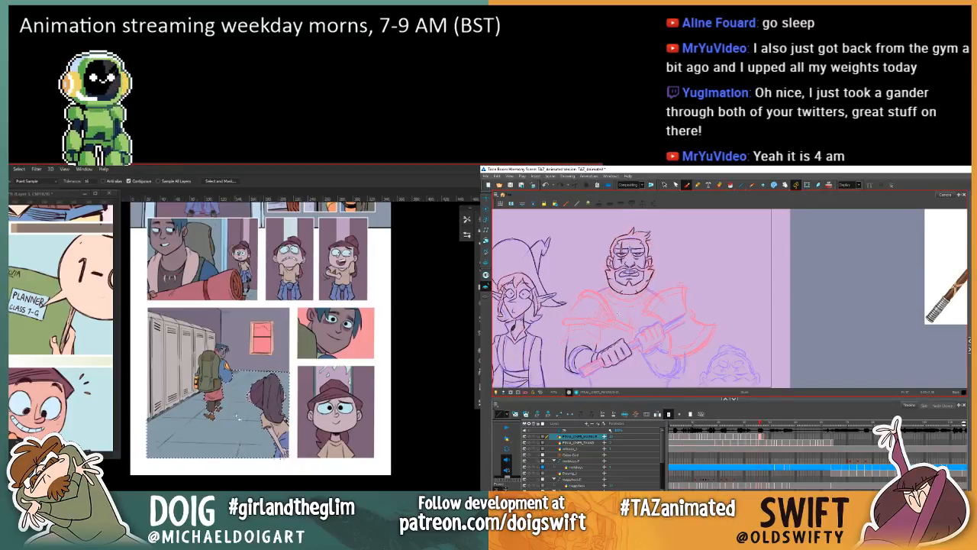
key("comma")
key("ctrl+u")
key("period")
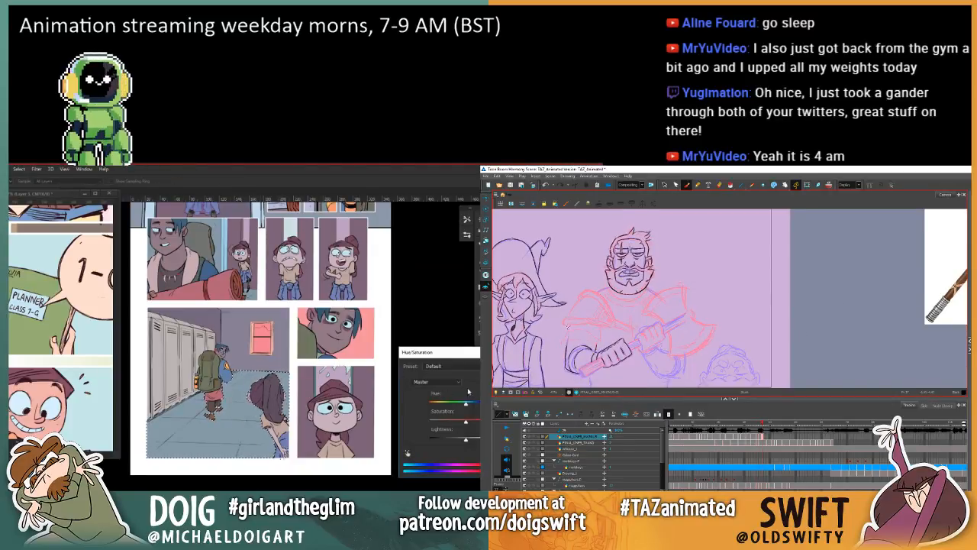
key("comma")
key("comma")
key("period")
key("period")
left_click_drag(466, 439, 454, 442)
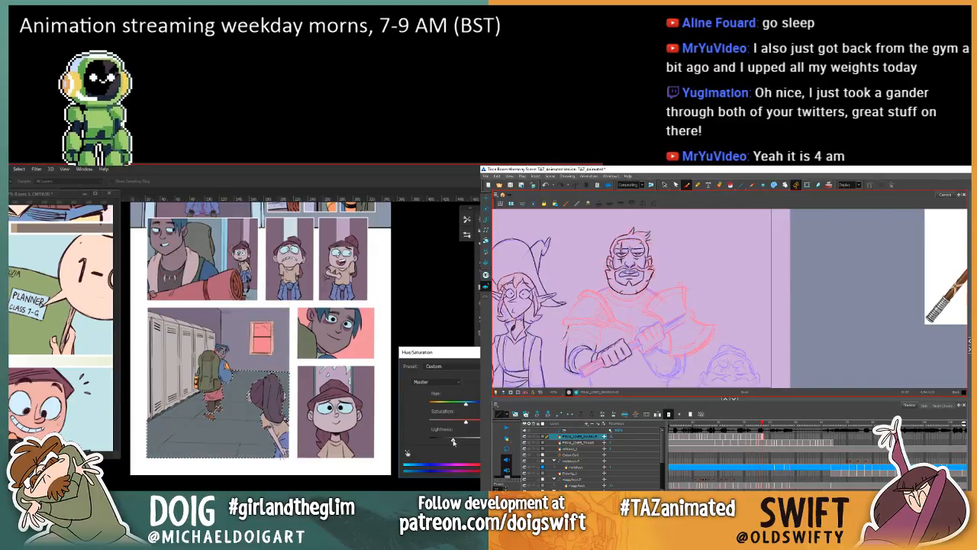
key("comma")
key("period")
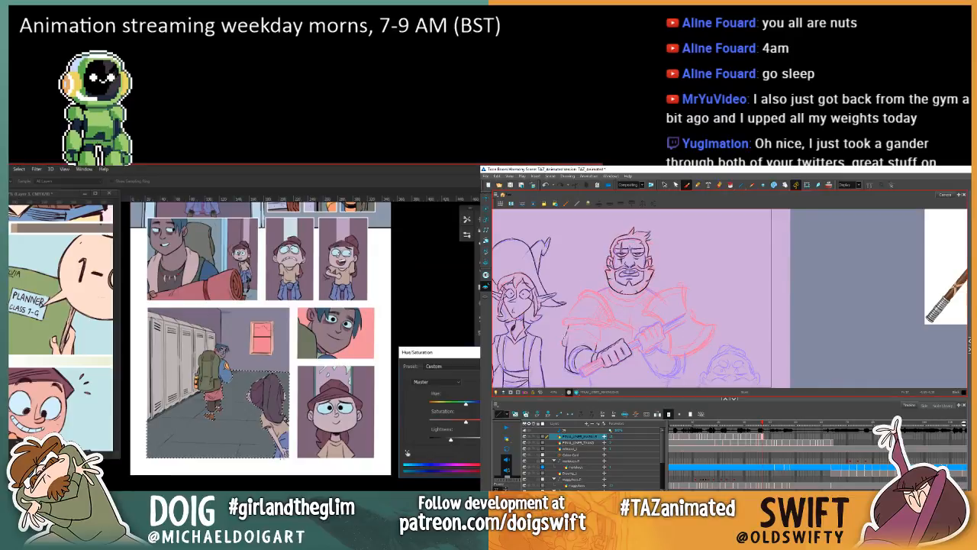
key("Return")
key("comma")
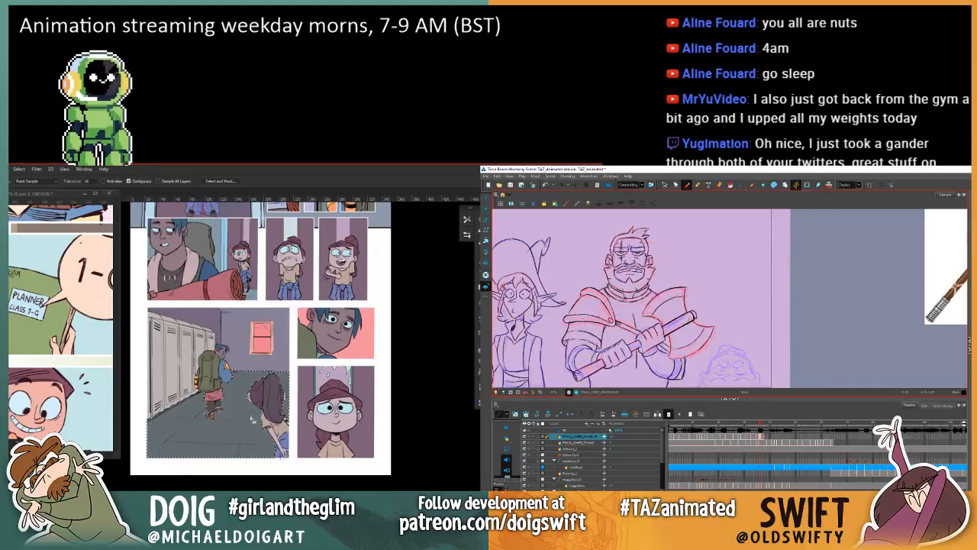
key("period")
key("ctrl+d")
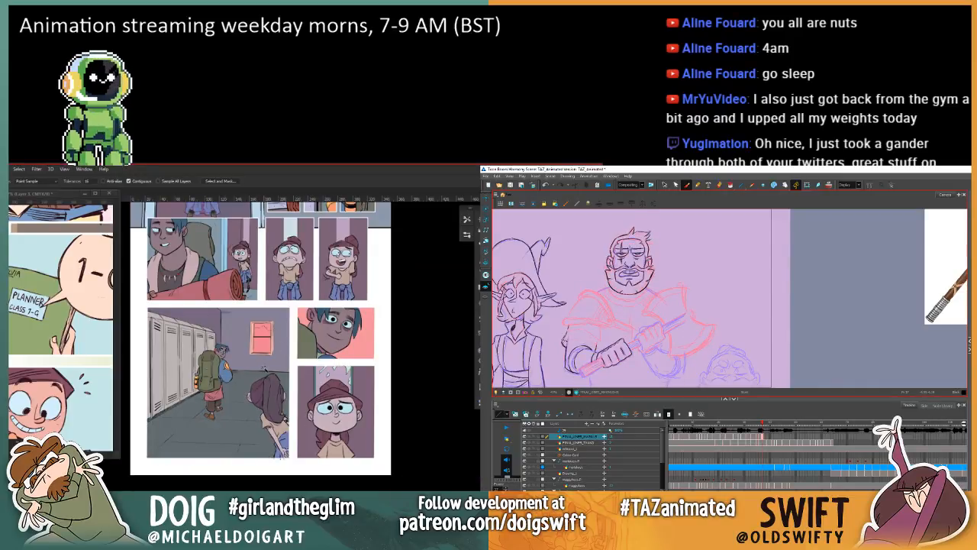
Step: Sample a colour from the foreground girl in the hallway panel and switch to the Paint Bucket
scroll(264, 367, "up", 2)
key("i")
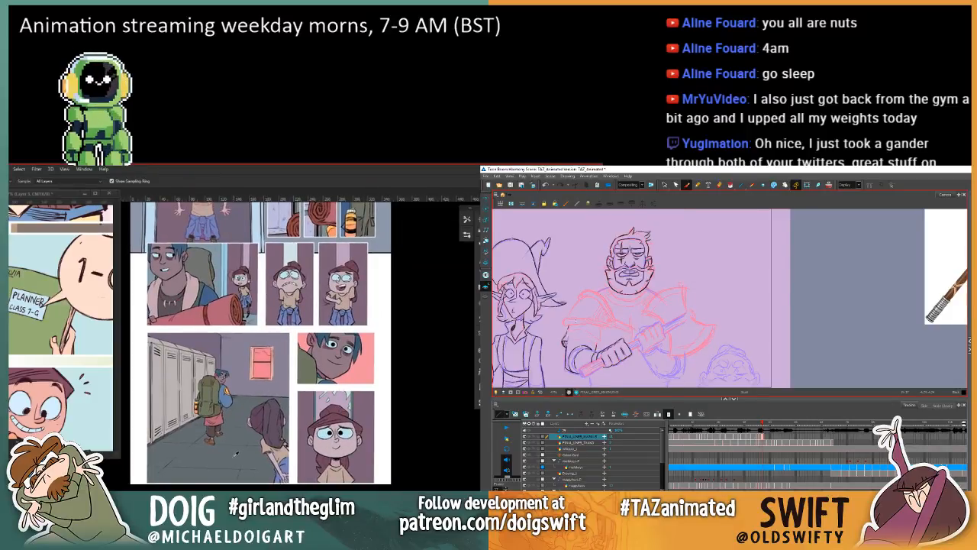
left_click_drag(282, 426, 261, 436)
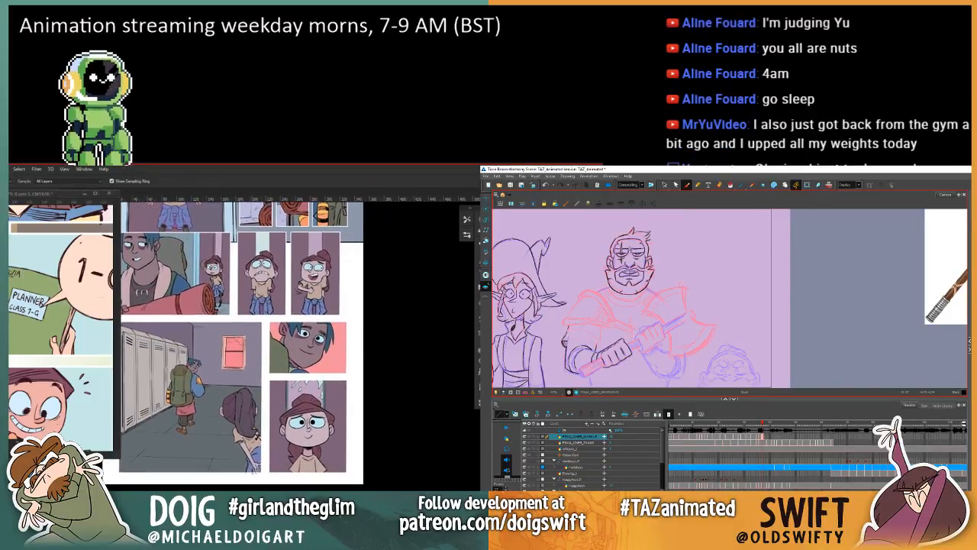
left_click(254, 442)
key("g")
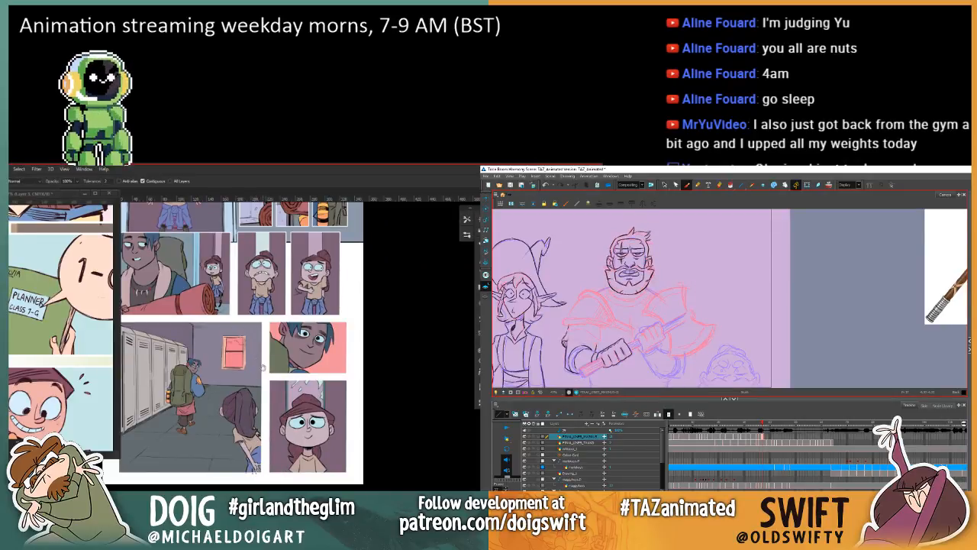
left_click_drag(230, 369, 254, 407)
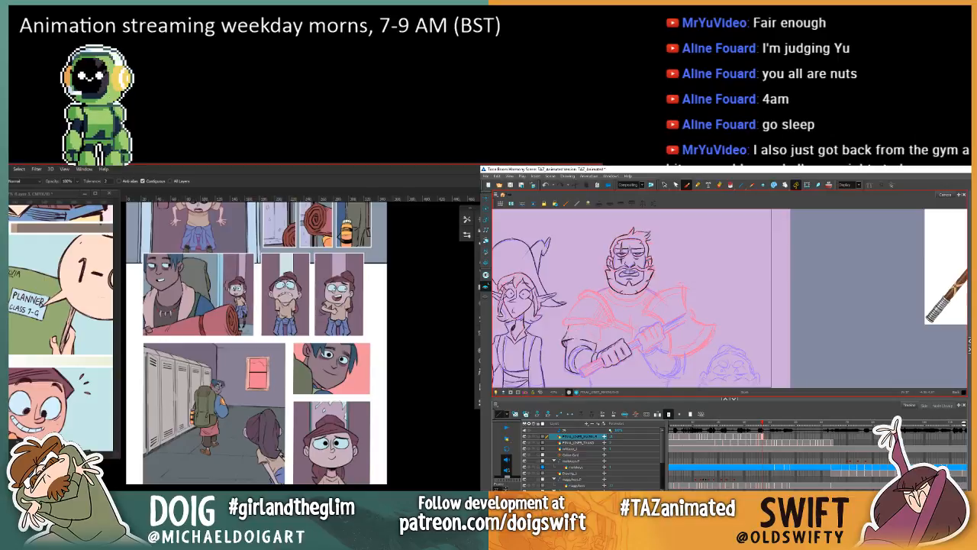
key("v")
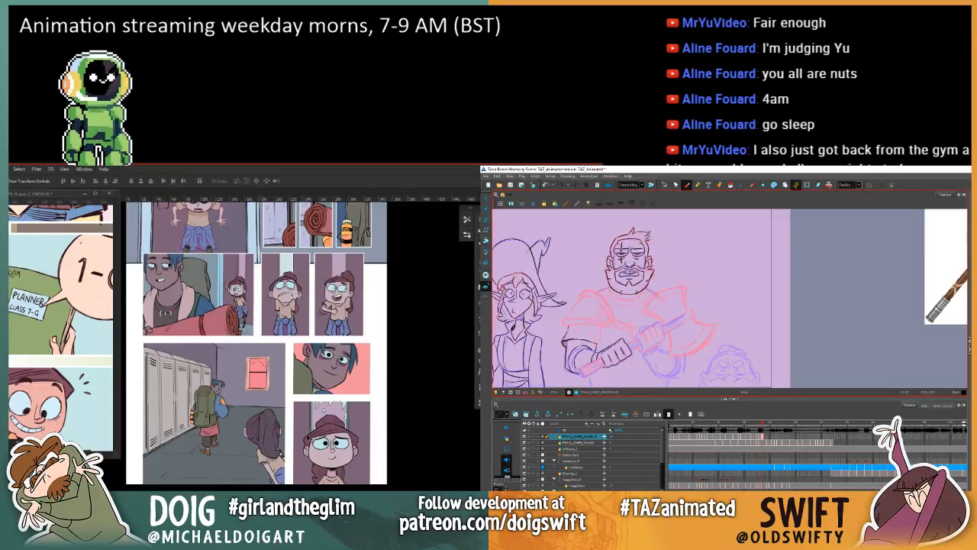
mouse_move(270, 425)
left_mouse_down()
mouse_move(267, 365)
mouse_move(216, 369)
mouse_move(244, 369)
left_mouse_up()
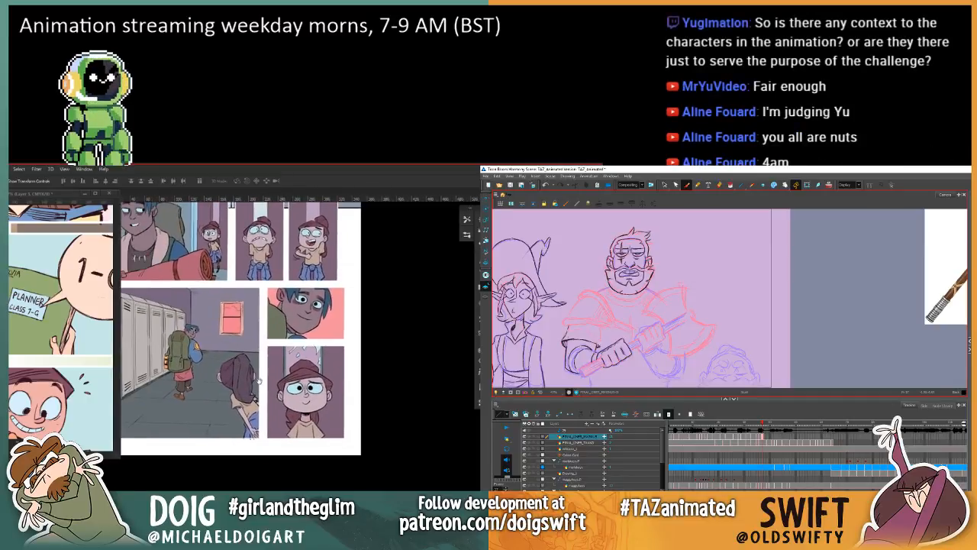
scroll(265, 387, "up", 1)
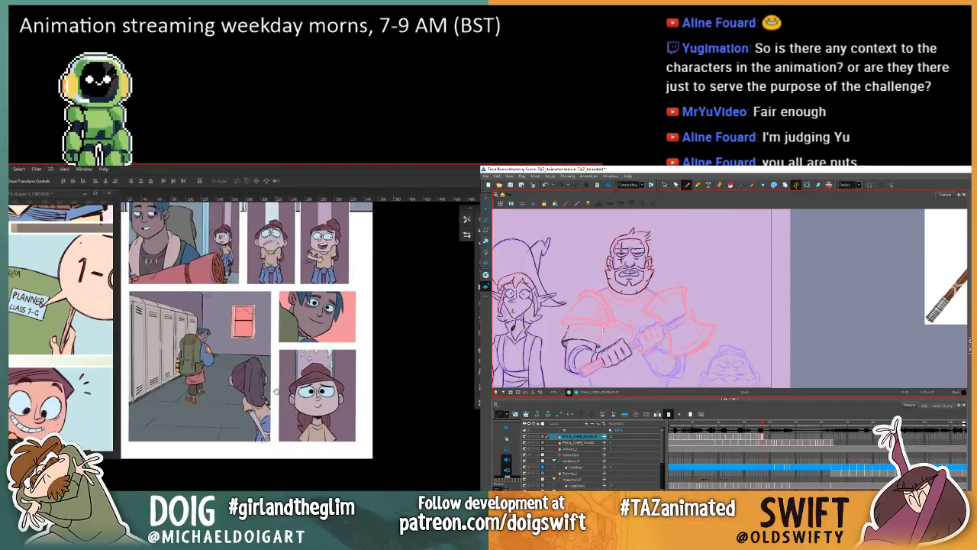
scroll(276, 390, "up", 2)
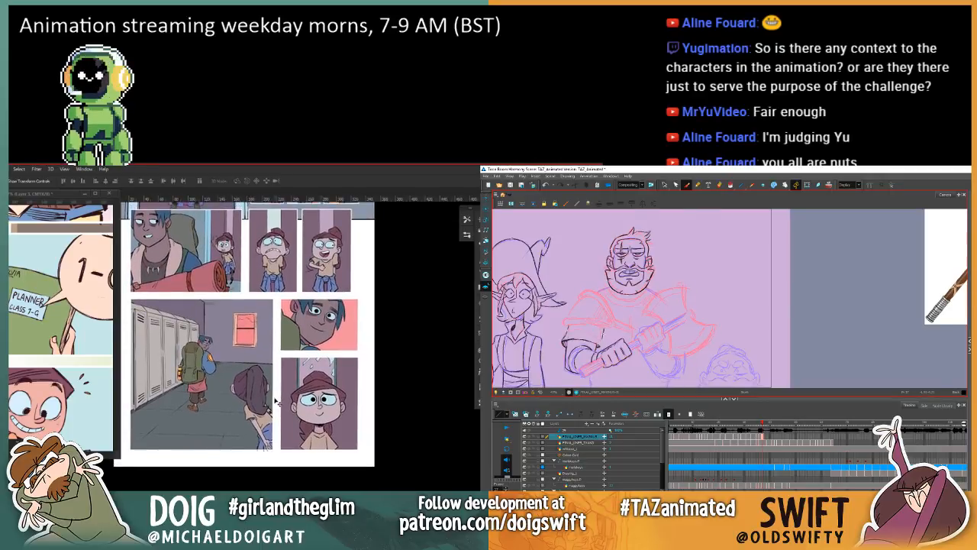
left_click_drag(267, 390, 270, 406)
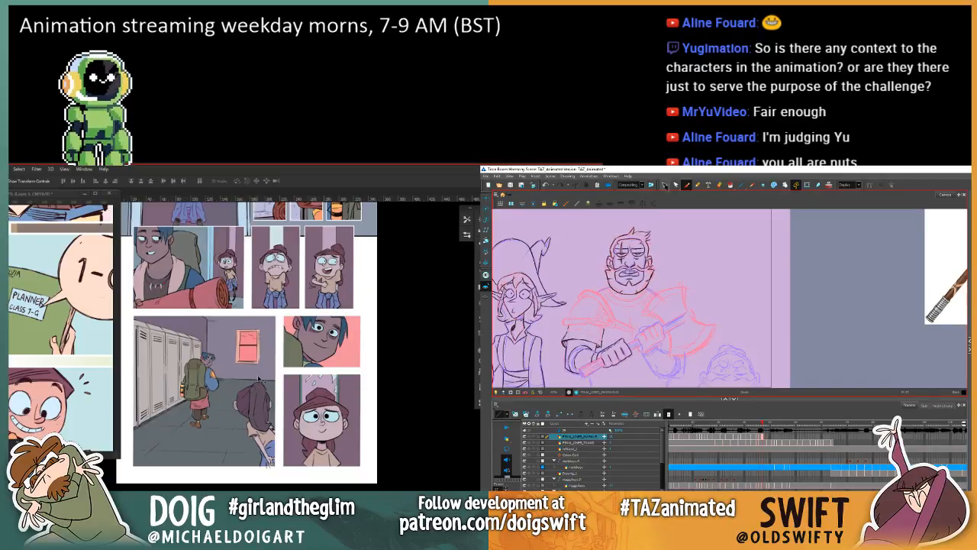
Step: Delete the selected stray line below the warrior's elbow guard and check the drawing against the previous frame
left_click(664, 184)
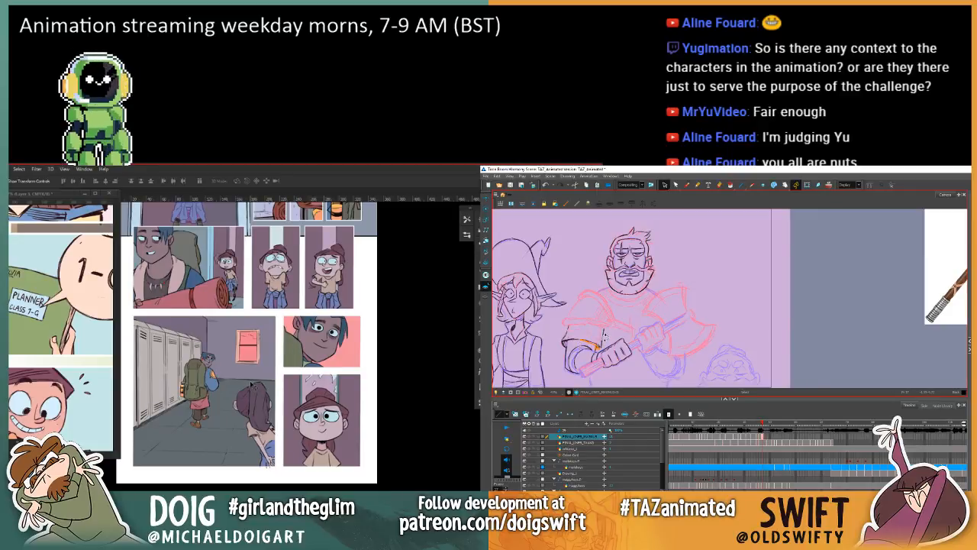
key("Delete")
key("comma")
key("period")
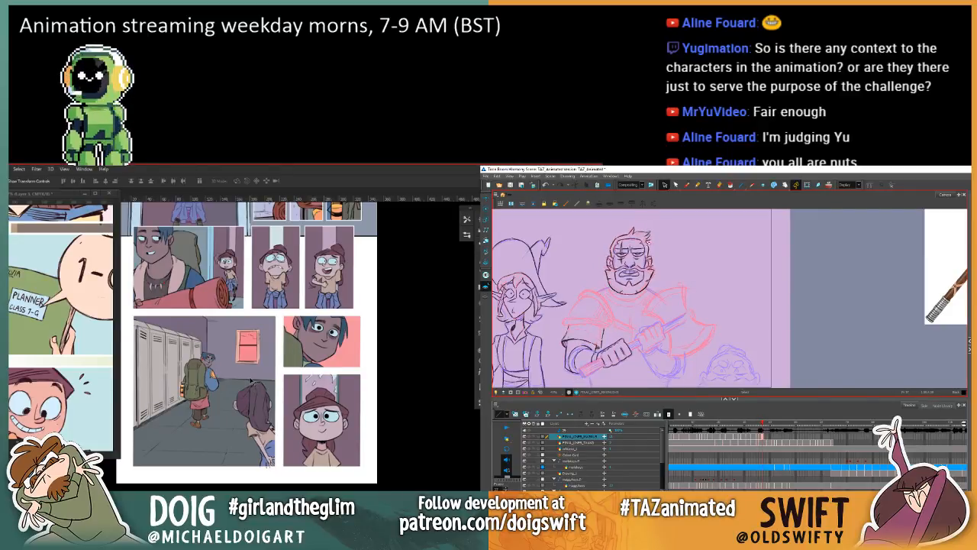
Step: Ink the lower edge of the warrior's elbow guard with the Brush, matching it to the previous finished frame
left_click(687, 185)
left_click(664, 184)
key("comma")
key("period")
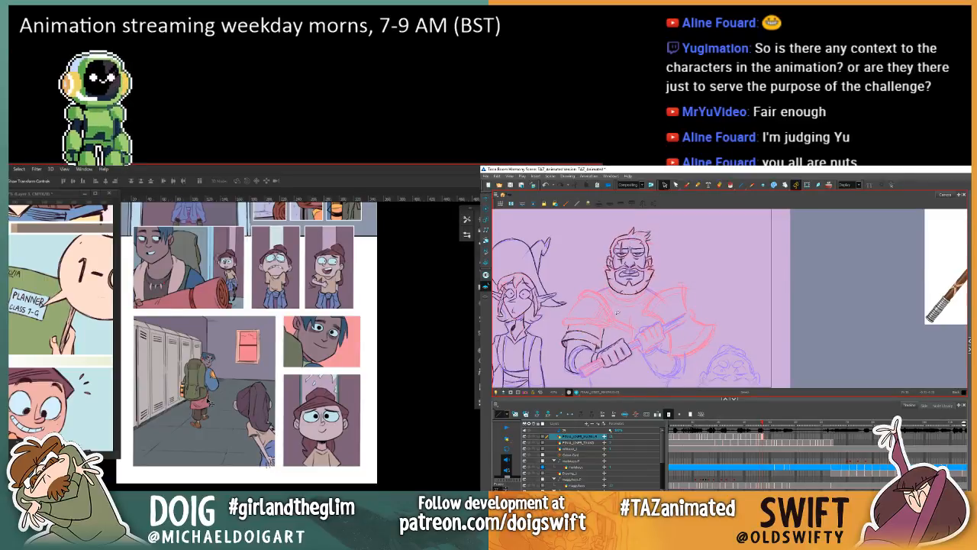
left_click(686, 185)
key("comma")
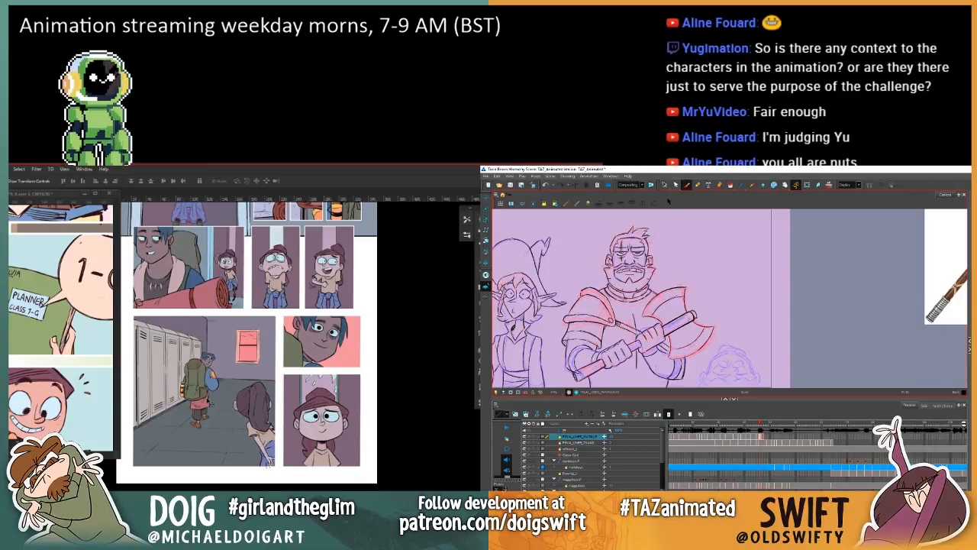
key("period")
key("comma")
key("period")
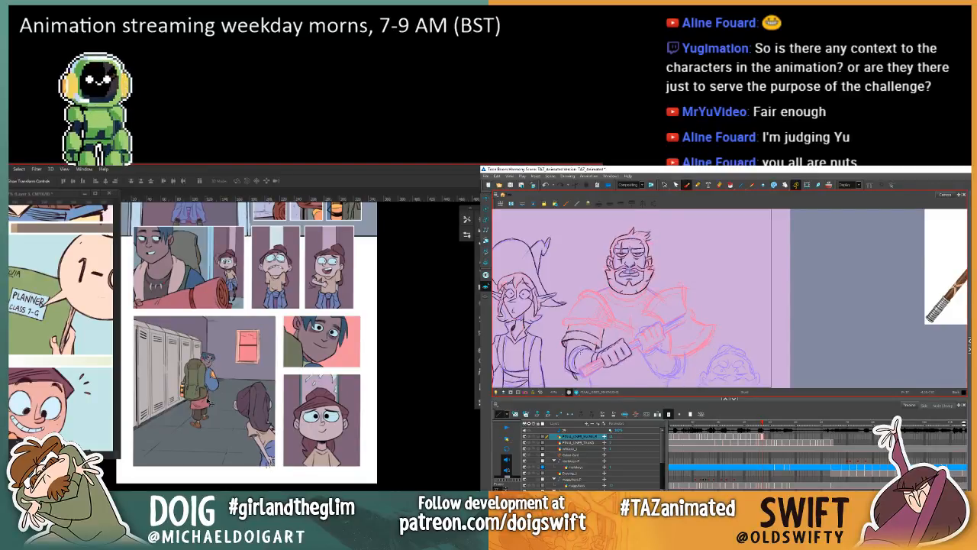
Step: Delete the stray stroke beside the warrior's forearm near the axe handle's lower end and check the previous frame
key("alt+s")
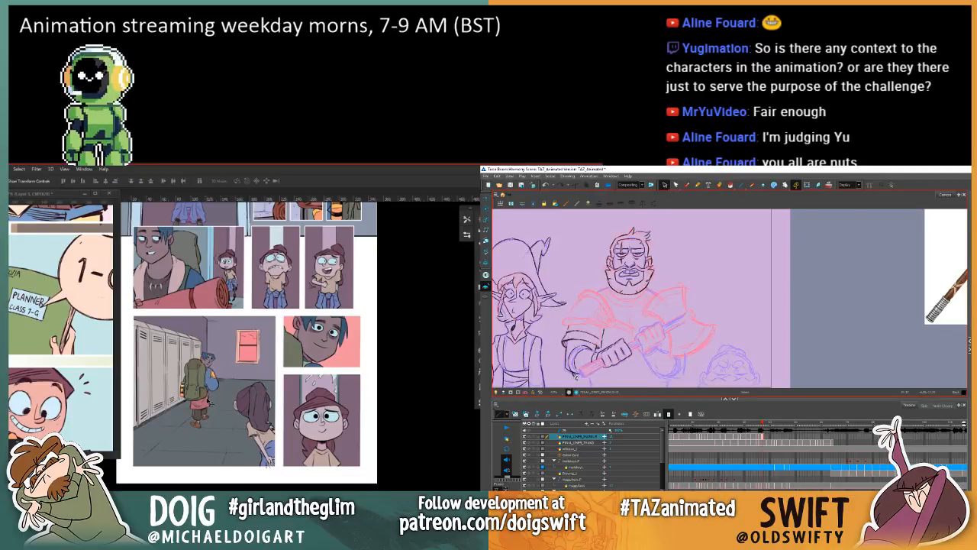
left_click(576, 376)
key("Delete")
key("comma")
key("period")
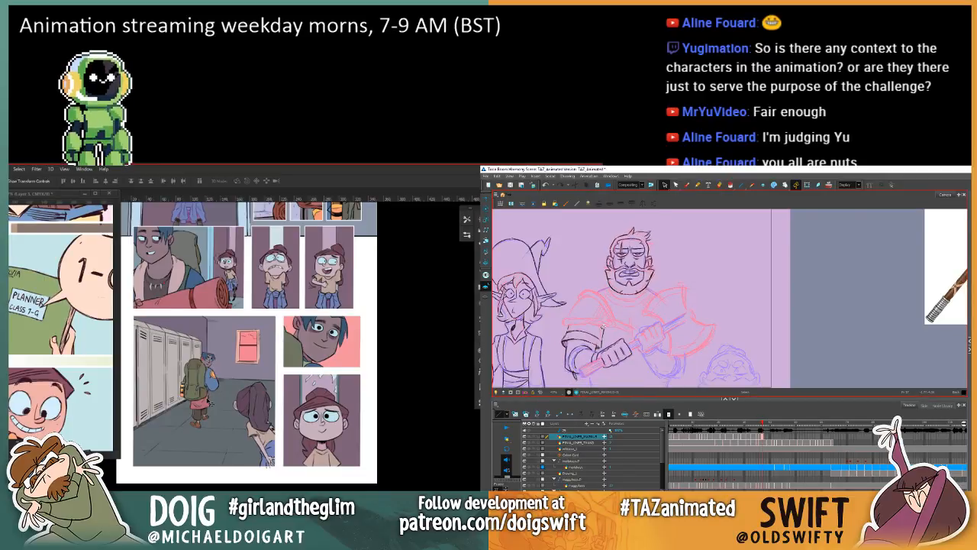
Step: Ink the butt end of the warrior's axe handle with the Brush, using the previous frame as reference
key("alt+b")
key("comma")
key("period")
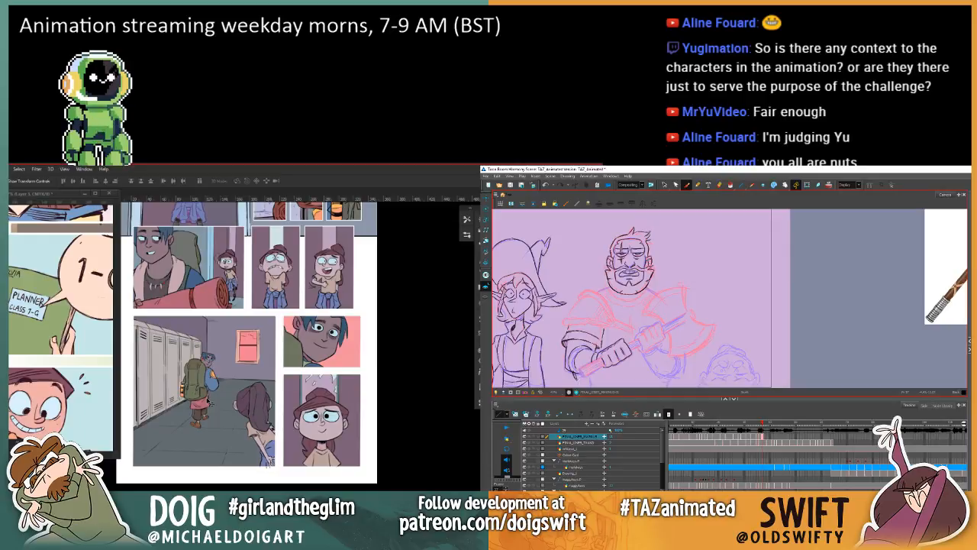
left_click_drag(580, 379, 601, 365)
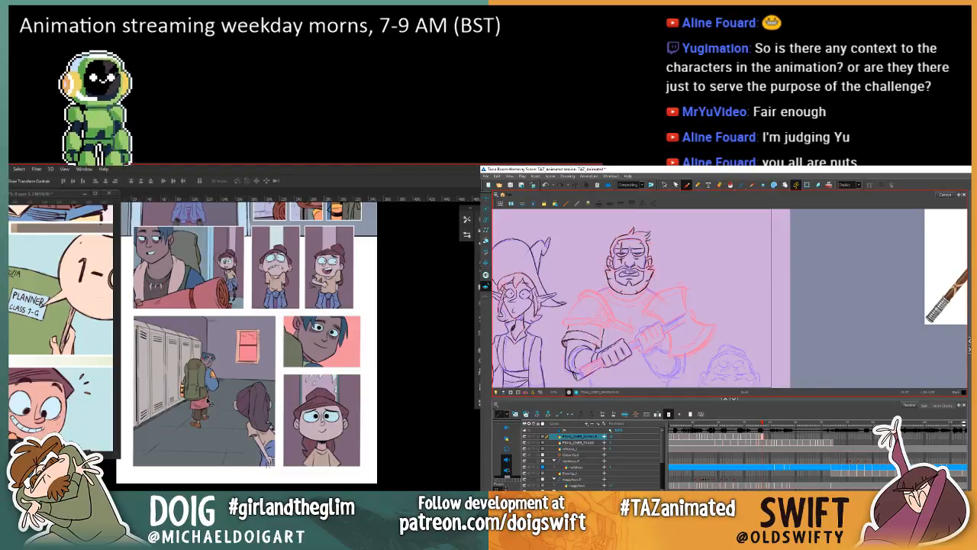
key("comma")
key("period")
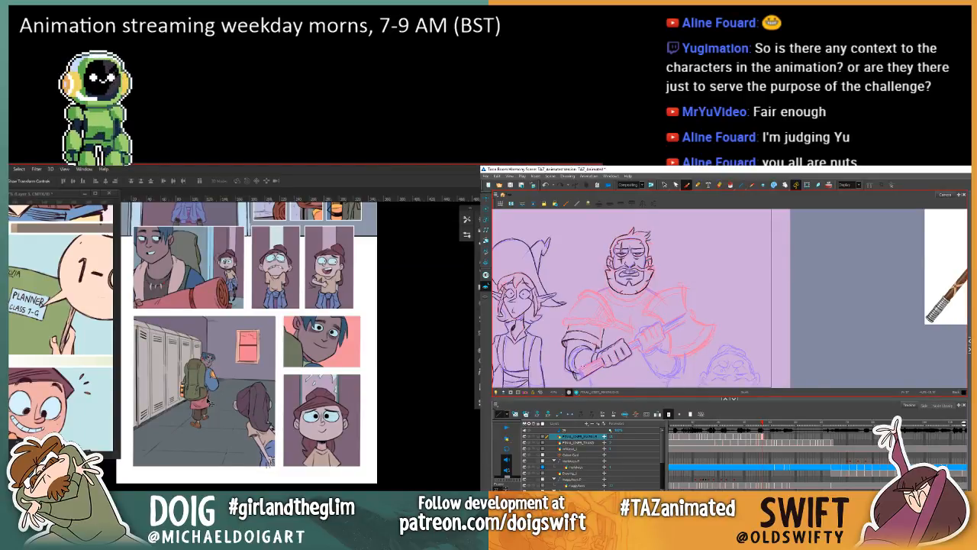
Step: Ink the lower section of the axe handle up to the warrior's near hand, comparing with the previous frame
left_click_drag(575, 372, 593, 361)
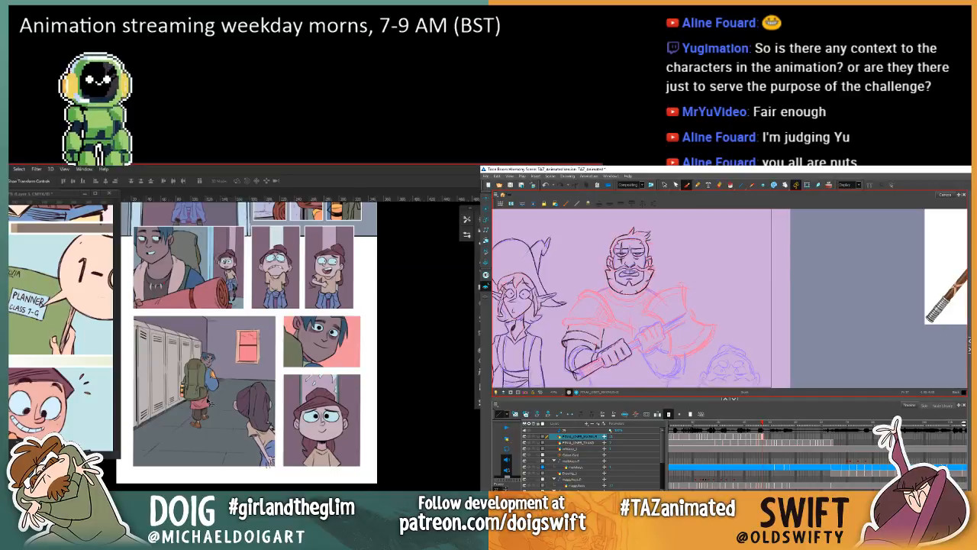
key("comma")
key("period")
key("comma")
key("period")
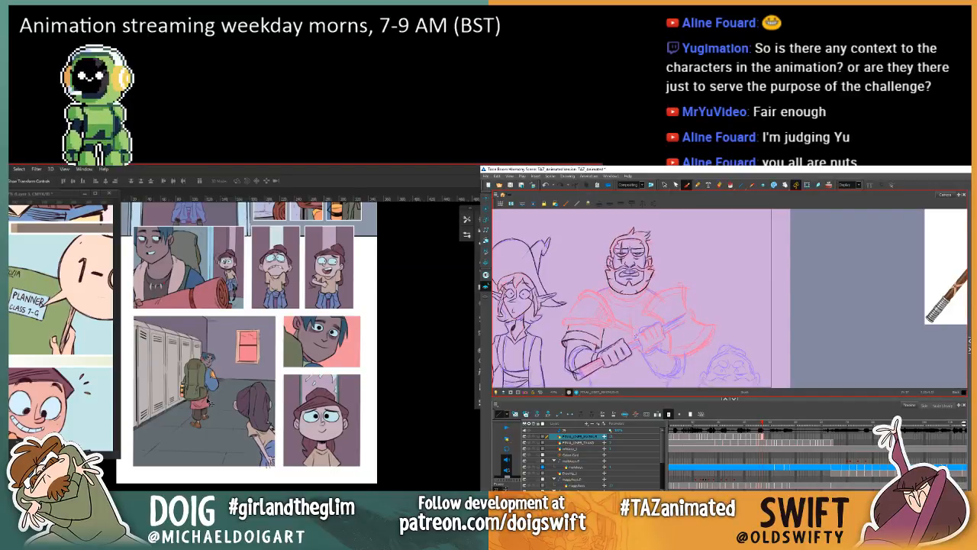
key("comma")
key("period")
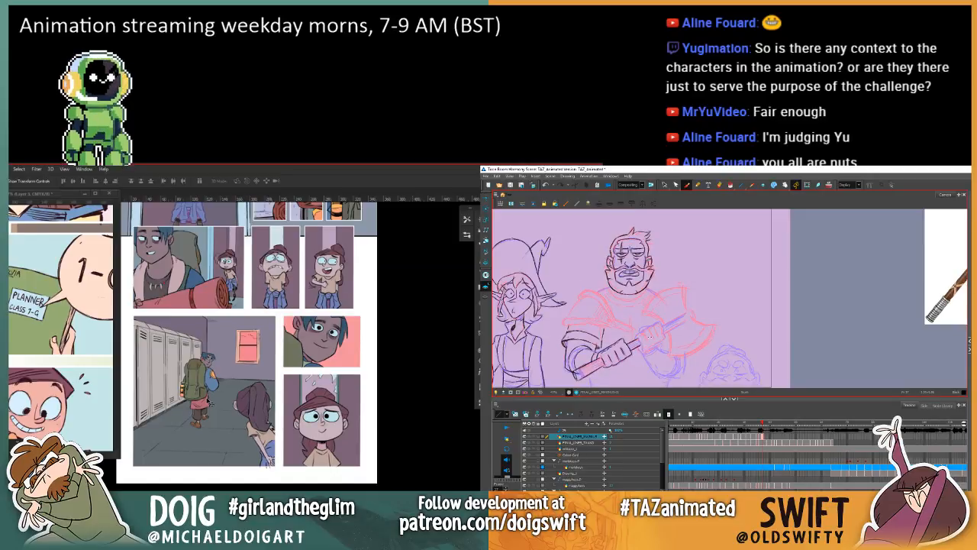
Step: Ink the axe handle between the warrior's two hands, flipping to the previous frame for reference
key("comma")
key("period")
key("comma")
key("period")
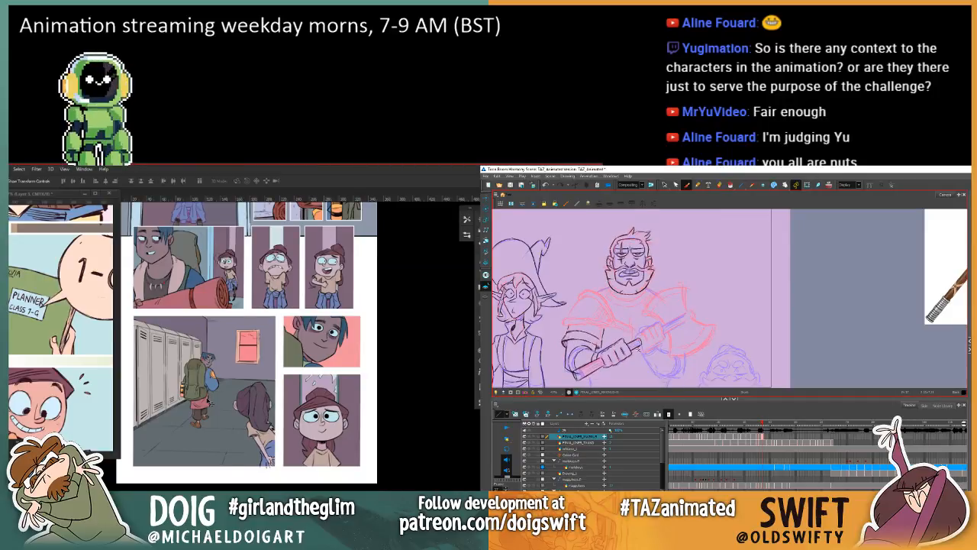
key("comma")
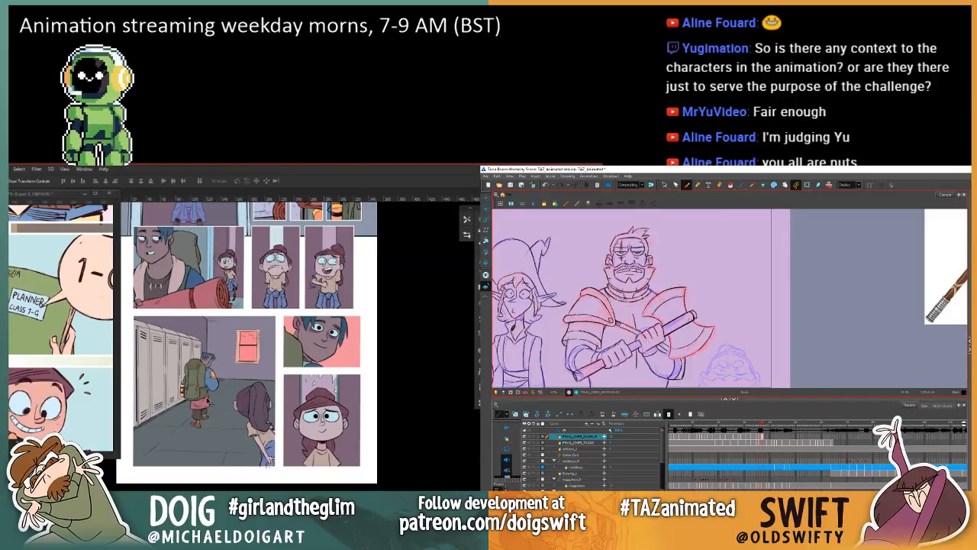
key("period")
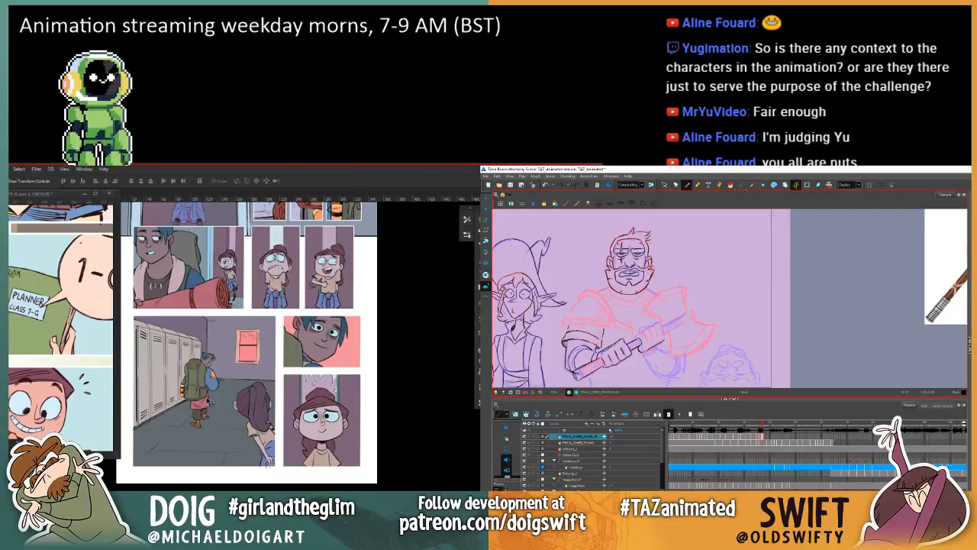
Step: Ink the warrior's second hand gripping the handle near the axe head, following the previous finished frame
key("comma")
key("period")
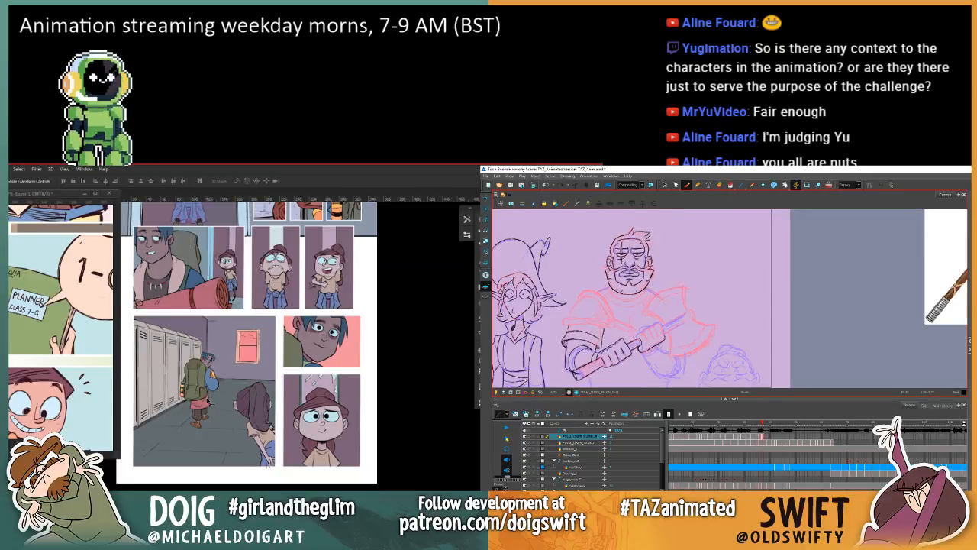
key("comma")
key("period")
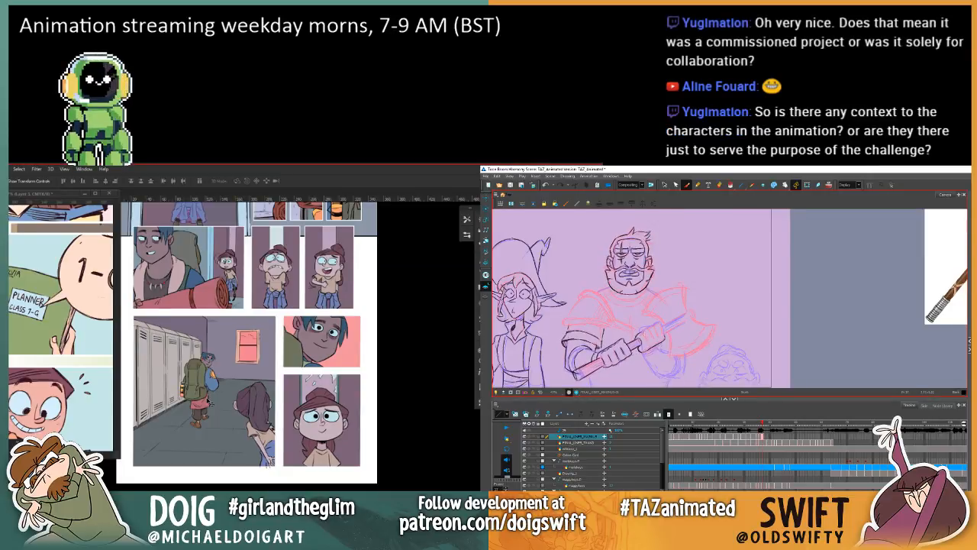
key("comma")
key("period")
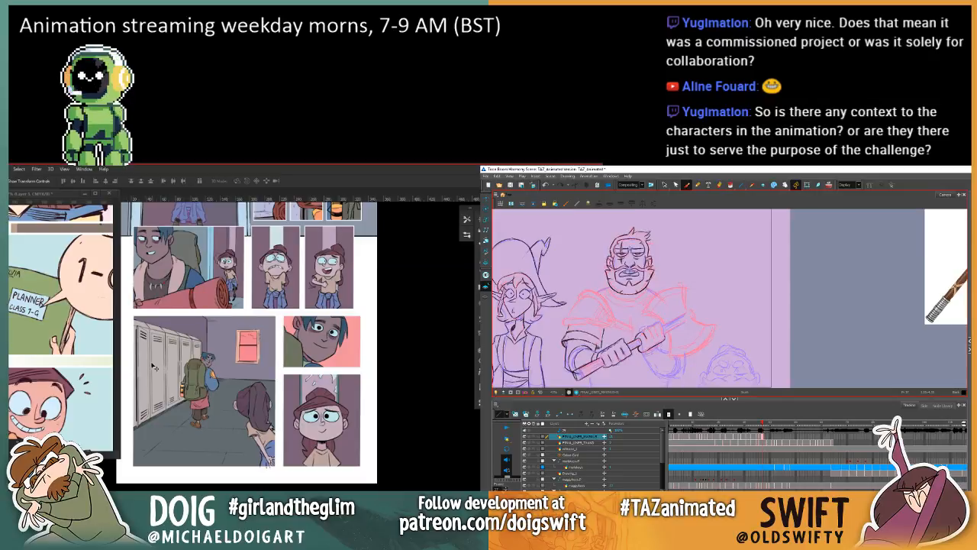
key("comma")
key("period")
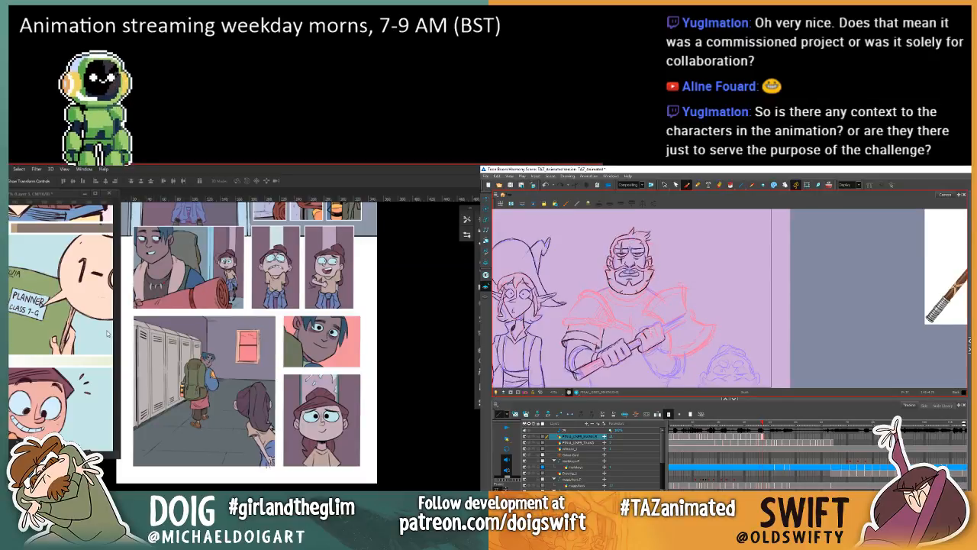
key("comma")
key("period")
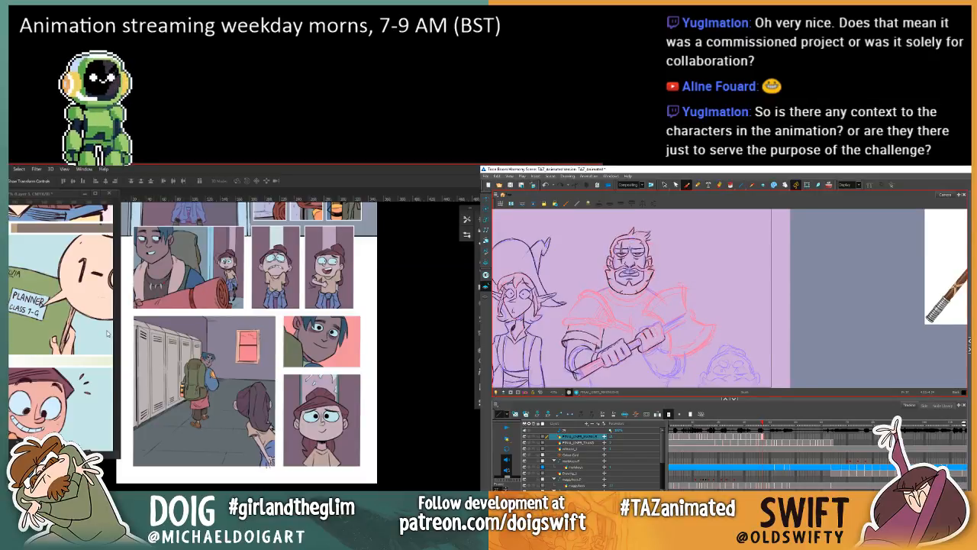
key("comma")
key("period")
Step: Select the finger strokes on the hand nearest the axe head and check them against the previous frame
key("alt+s")
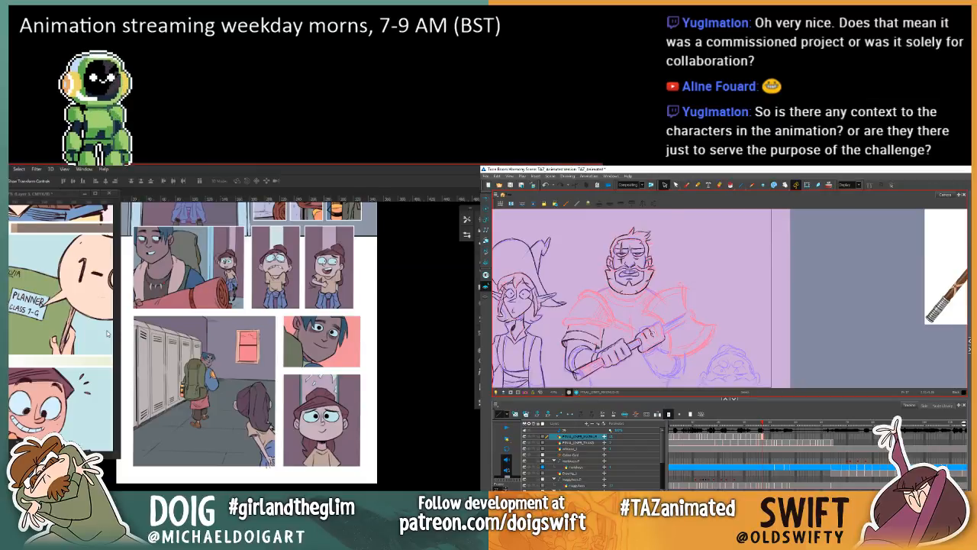
key("comma")
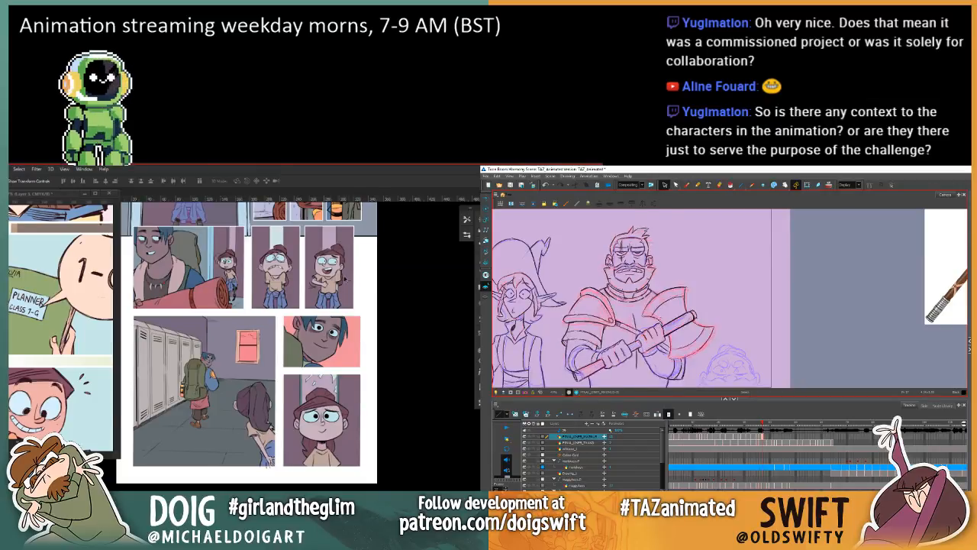
key("period")
key("comma")
key("period")
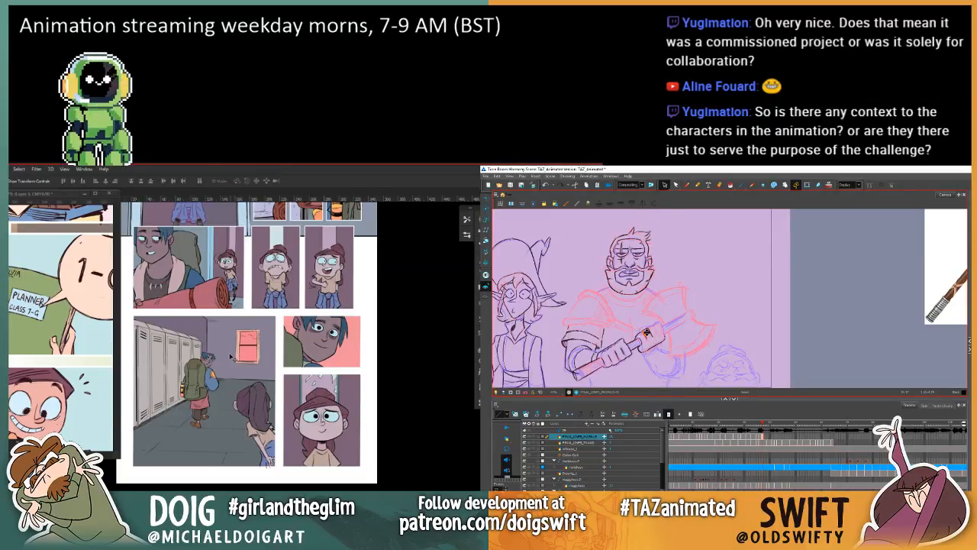
Step: In Photoshop, sample a dark purple tone and fill the hallway window's frame with the Paint Bucket
key("i")
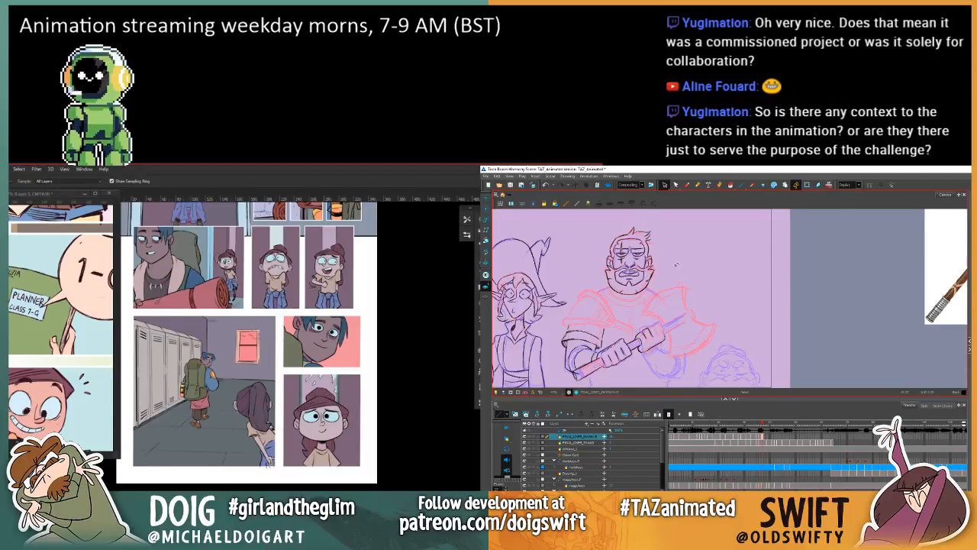
key("comma")
key("period")
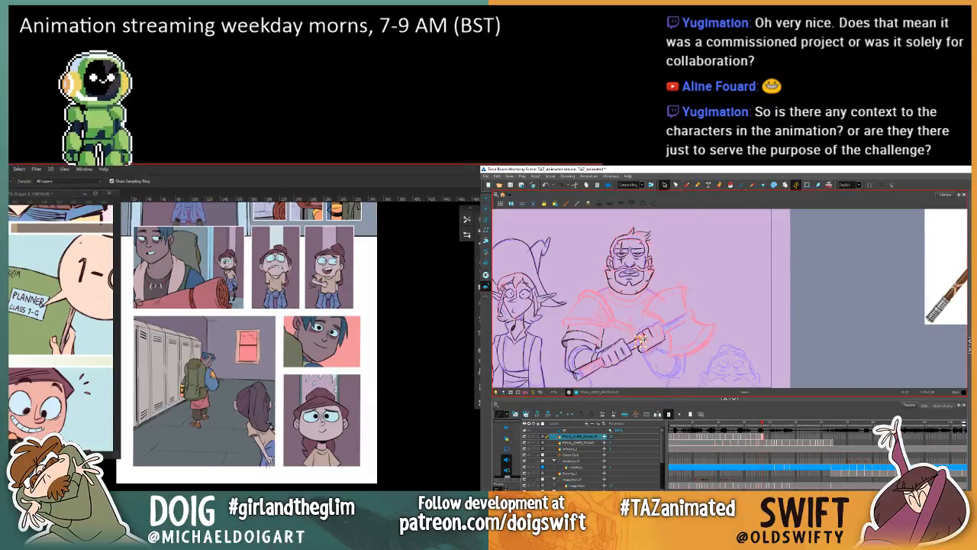
key("g")
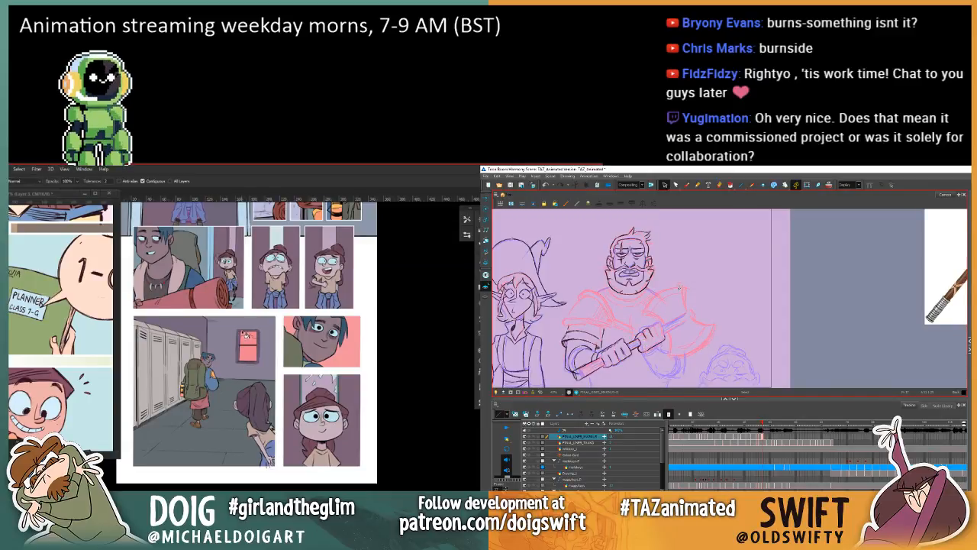
Step: In Harmony, delete the finger lines on the hand nearest the axe head and redraw them with the Brush
key("comma")
key("period")
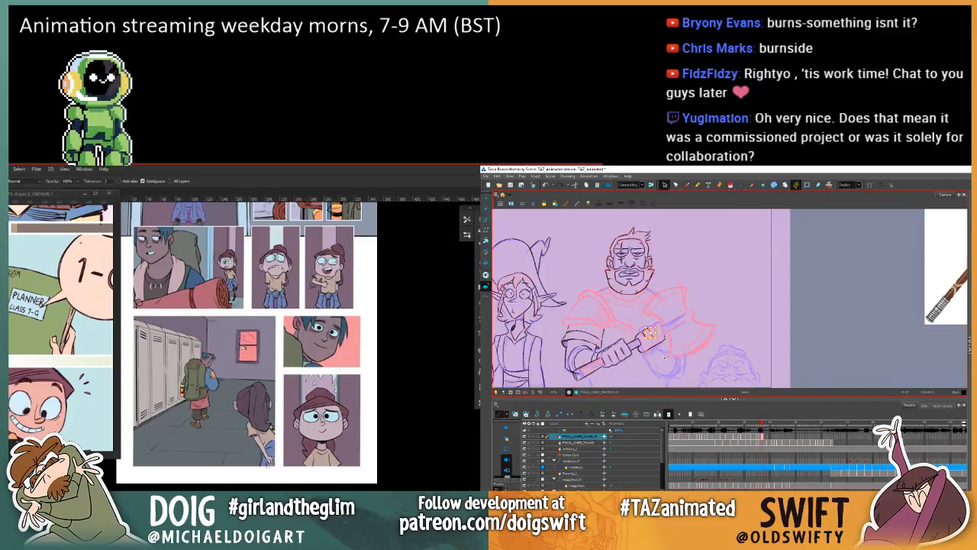
key("Delete")
left_click(686, 185)
key("comma")
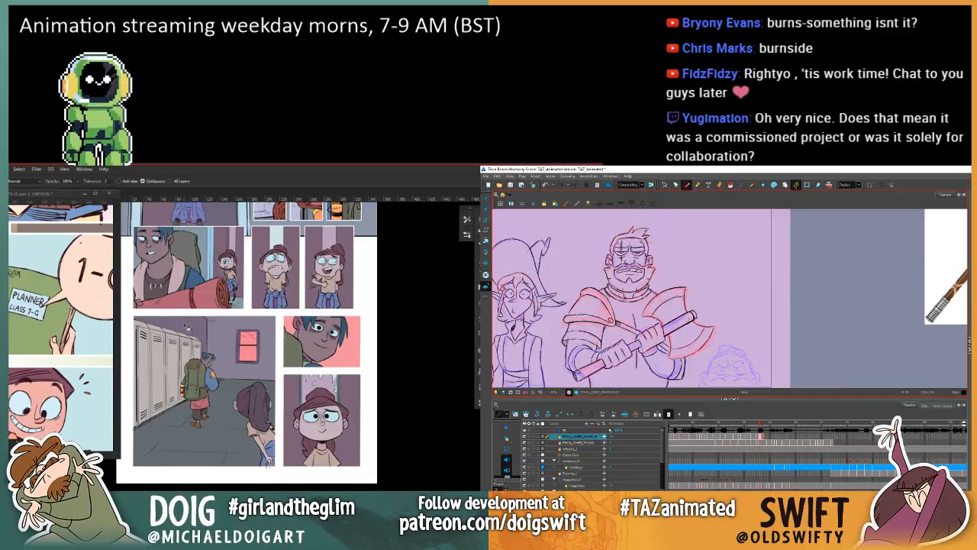
key("period")
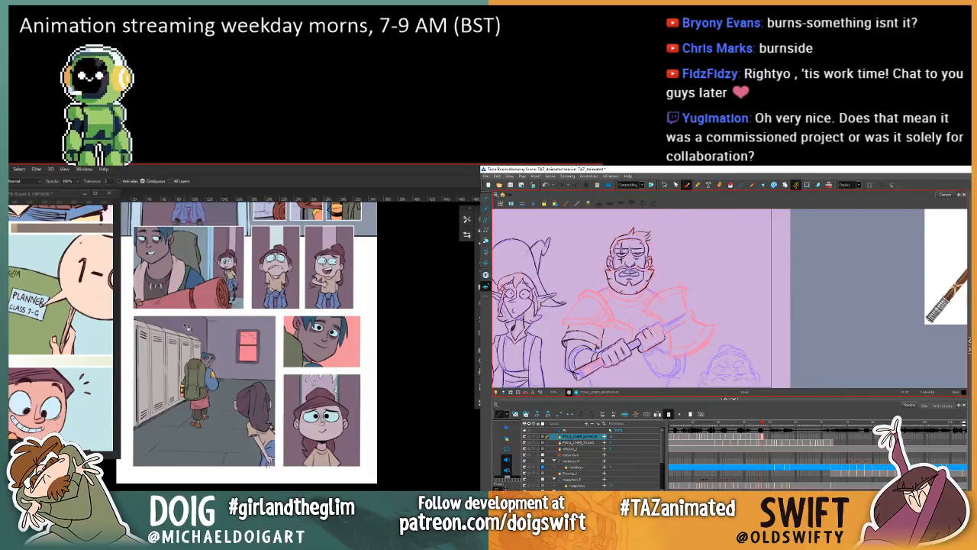
key("comma")
key("period")
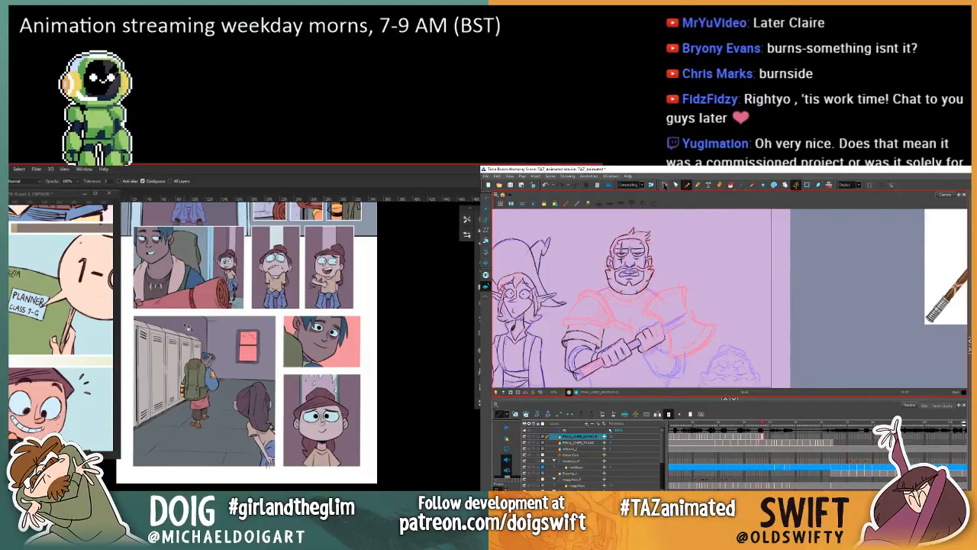
Step: Select the finger strokes on the hand nearest the axe head again, compare them with the previous frame, and clear the selection
key("alt+s")
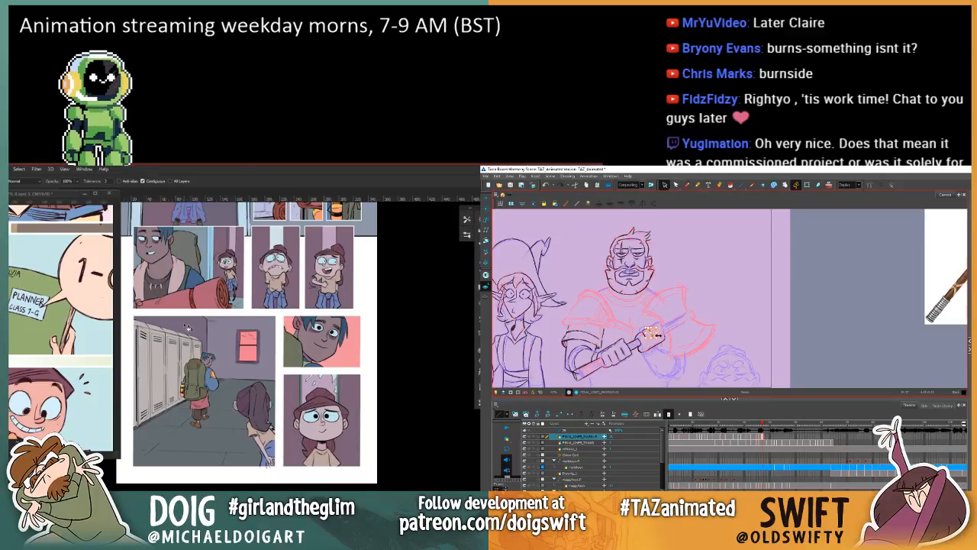
key("comma")
key("period")
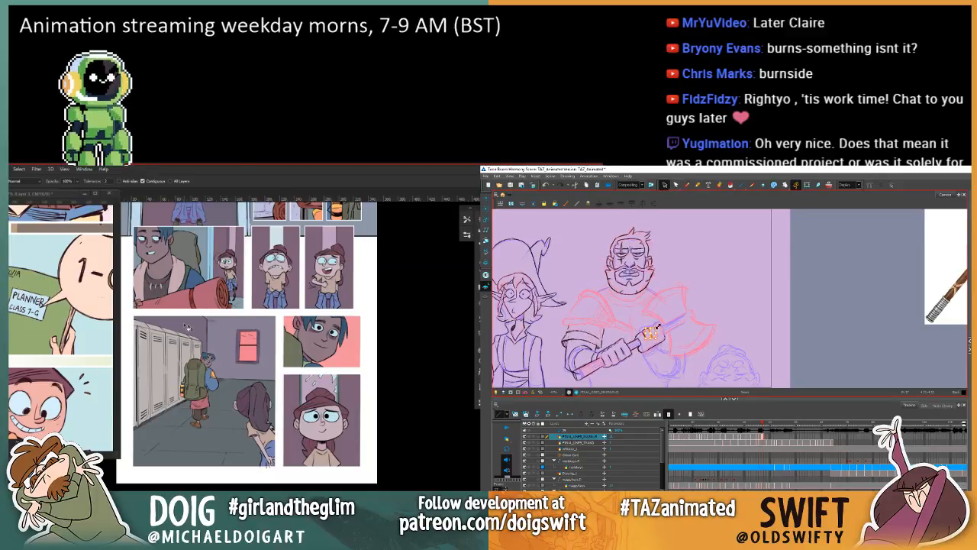
key("comma")
key("period")
key("comma")
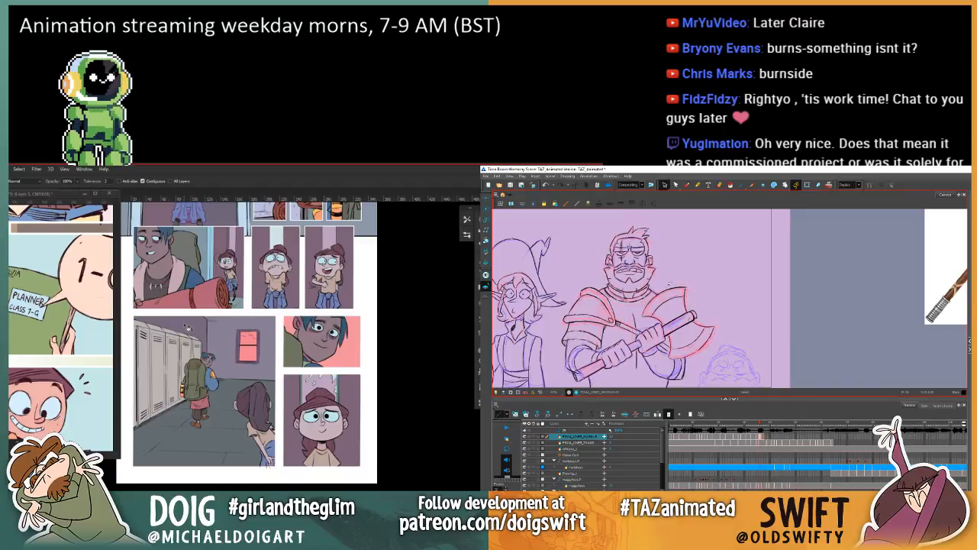
key("period")
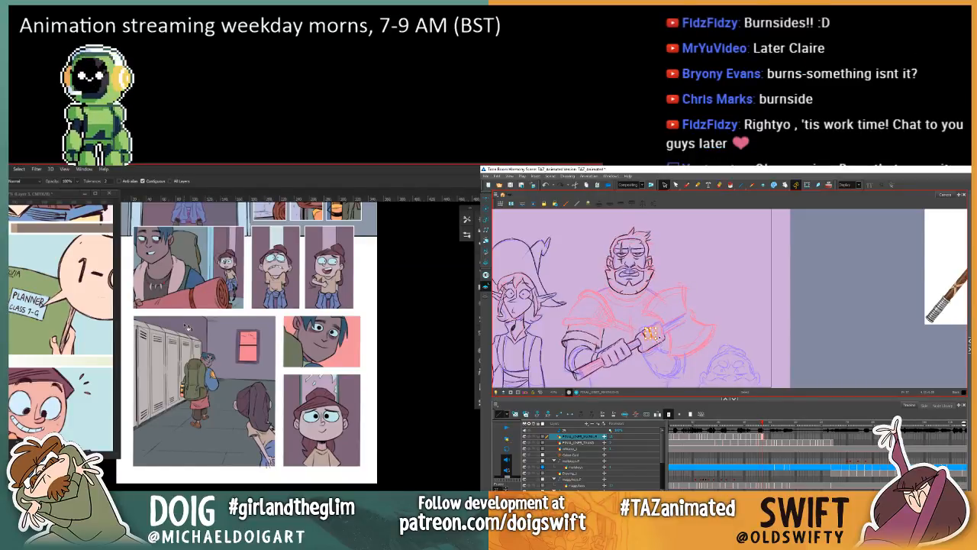
left_click(670, 274)
key("comma")
key("period")
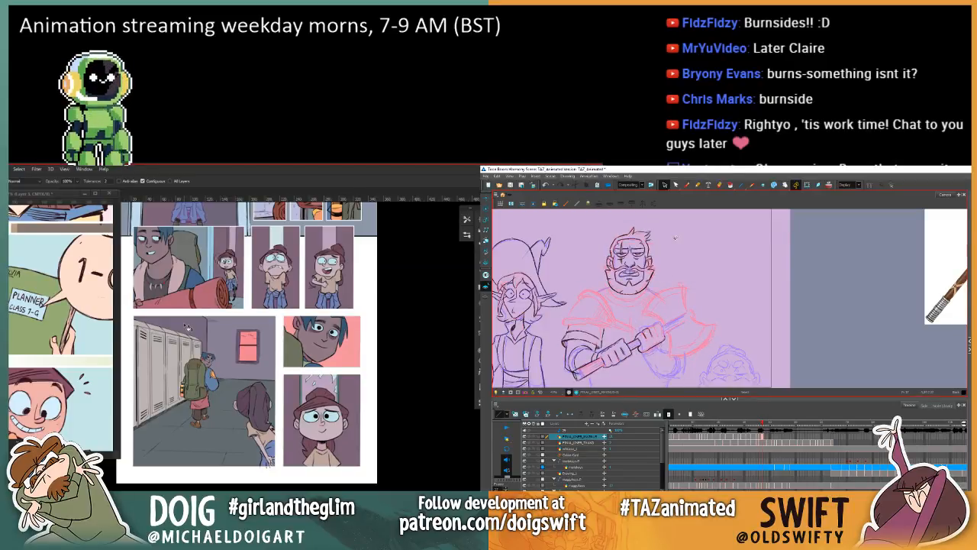
Step: Touch up the finger lines on the hand nearest the axe head with the Brush, checking against the previous frame
left_click(686, 184)
key("comma")
key("period")
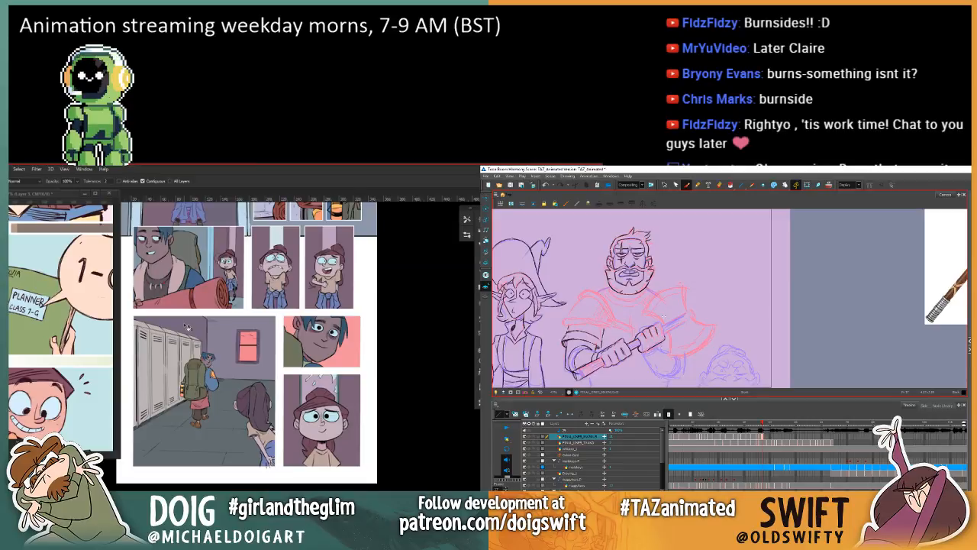
key("comma")
key("period")
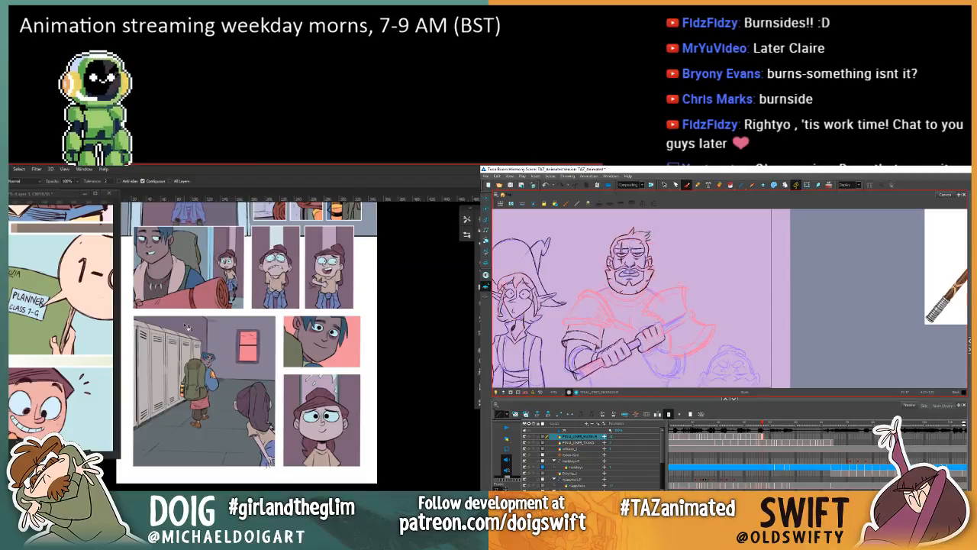
key("comma")
key("period")
Step: In Photoshop, look over the comic page's panels from the hallway up to the door to compare their colouring
left_click_drag(319, 300, 343, 351)
mouse_move(321, 269)
left_mouse_down()
mouse_move(319, 235)
mouse_move(336, 343)
mouse_move(301, 245)
left_mouse_up()
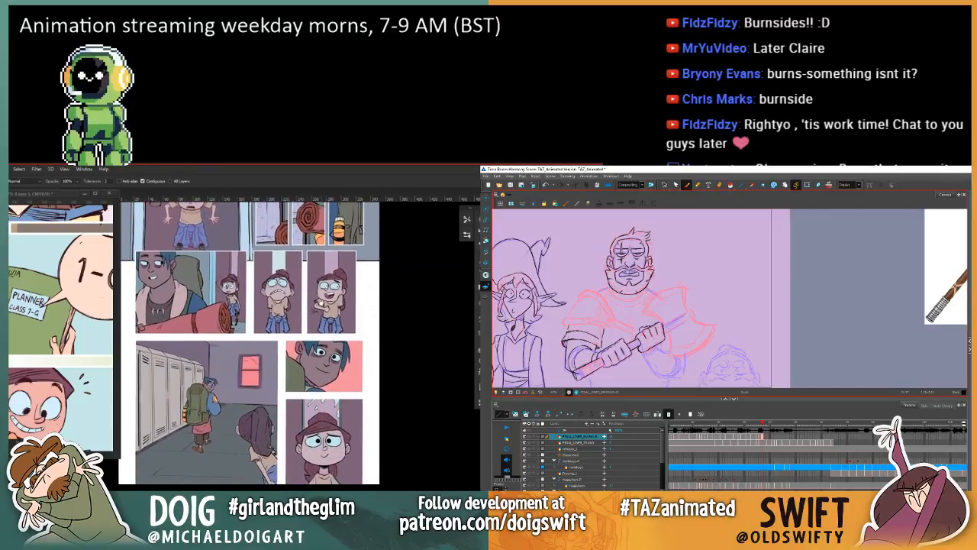
left_click_drag(321, 300, 342, 434)
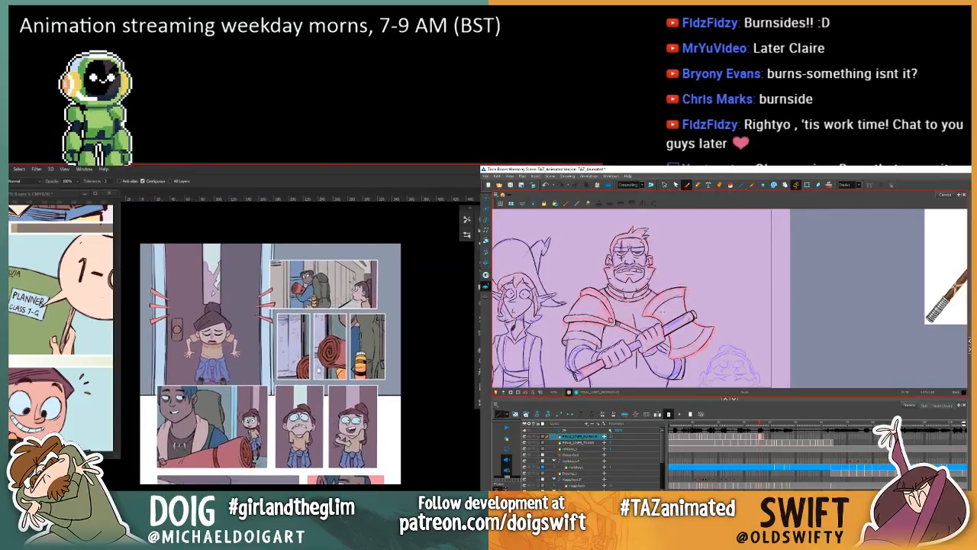
mouse_move(319, 370)
left_mouse_down()
mouse_move(319, 396)
mouse_move(330, 332)
left_mouse_up()
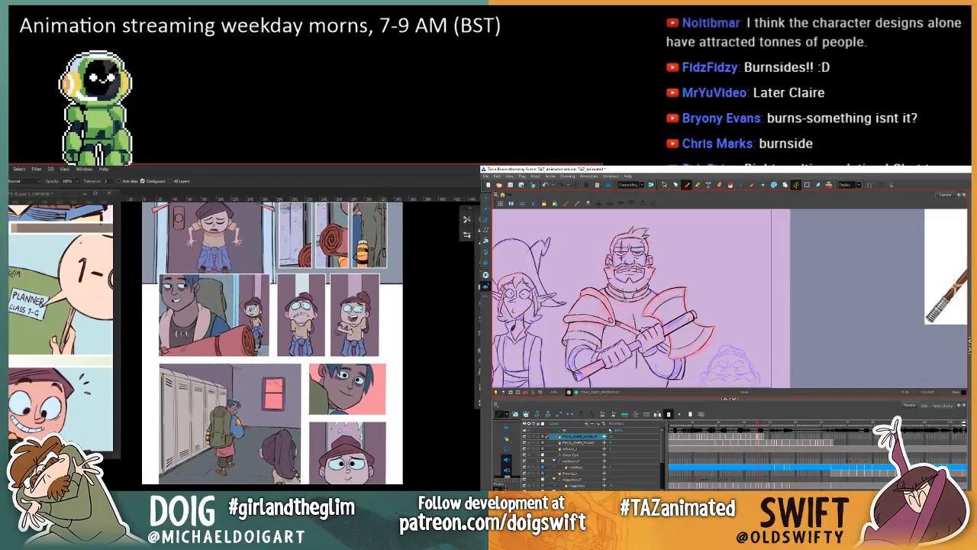
left_click(478, 372)
left_click(478, 372)
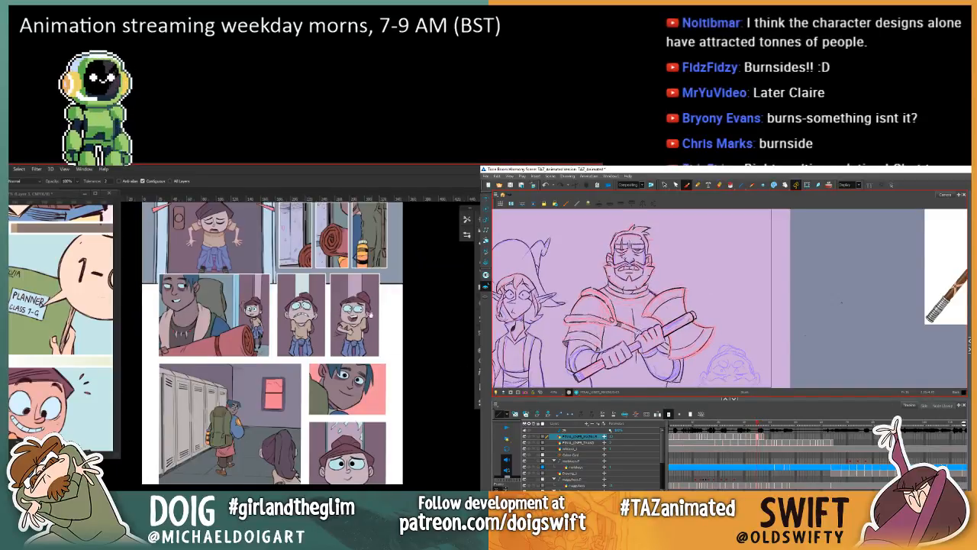
mouse_move(370, 314)
left_mouse_down()
mouse_move(374, 429)
mouse_move(373, 391)
mouse_move(396, 363)
left_mouse_up()
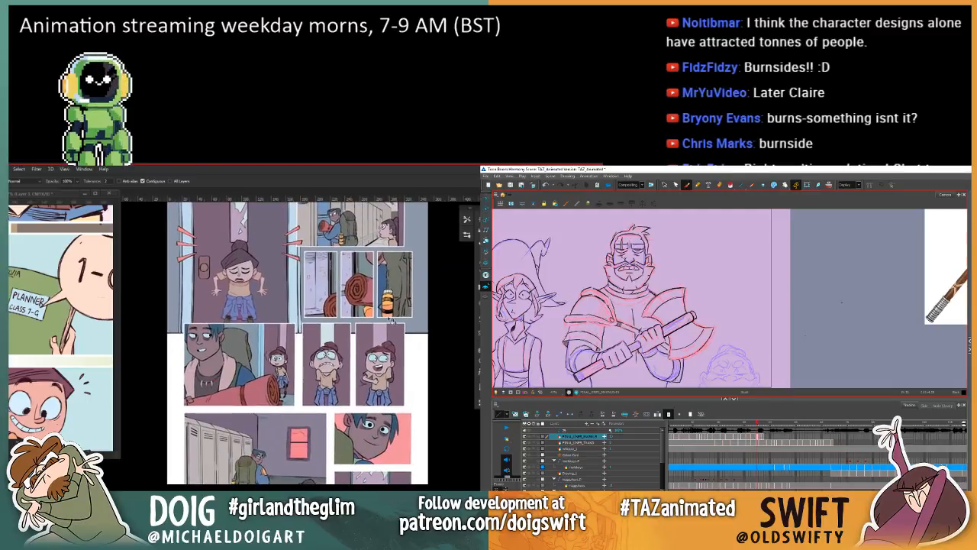
Step: In Harmony, flip through the warrior's neighbouring frames to check how the arm, axe handle and hands move between drawings
key("comma")
key("period")
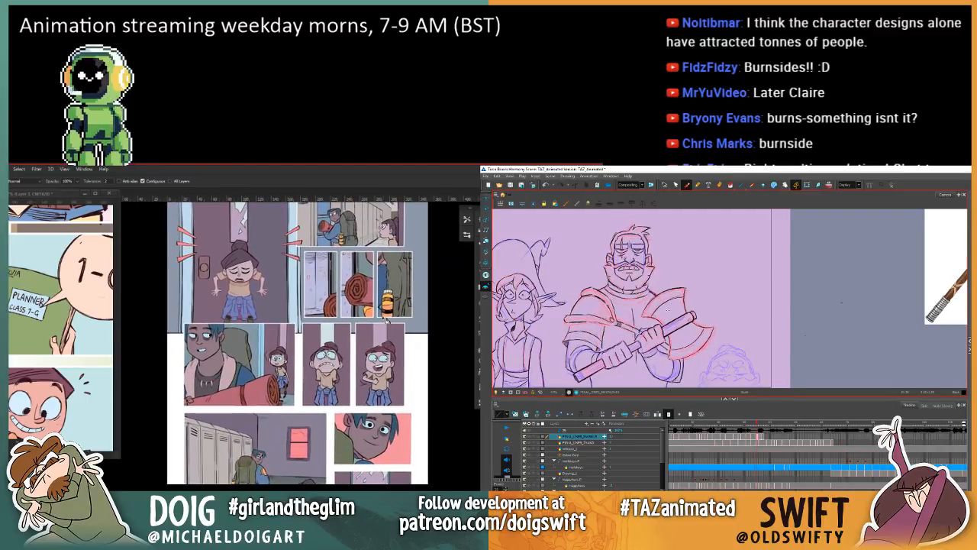
key("comma")
key("period")
key("comma")
key("period")
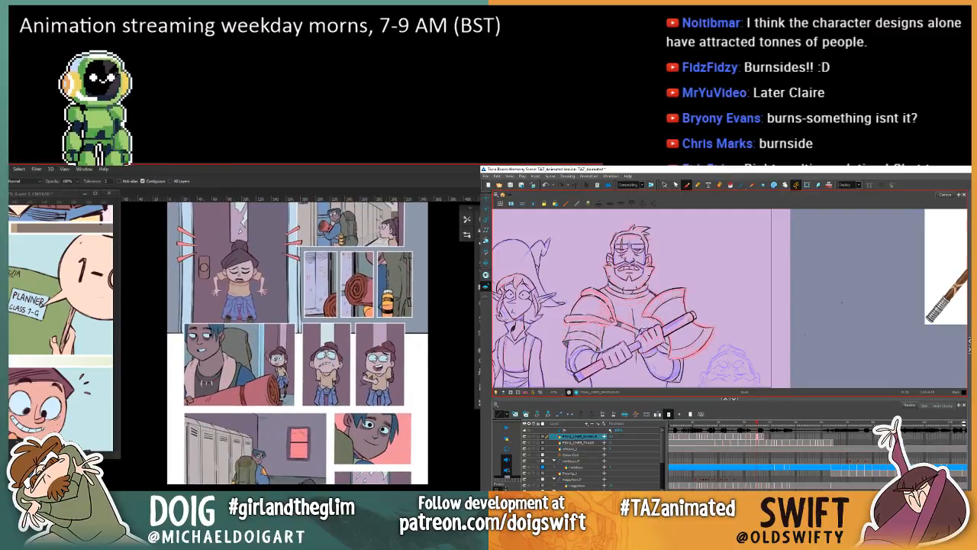
key("m")
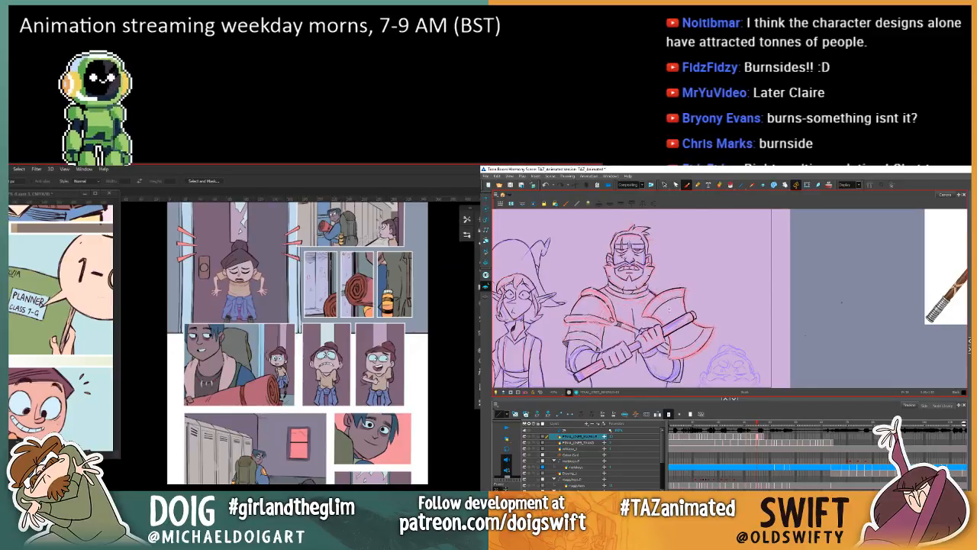
key("comma")
key("comma")
key("period")
key("period")
key("period")
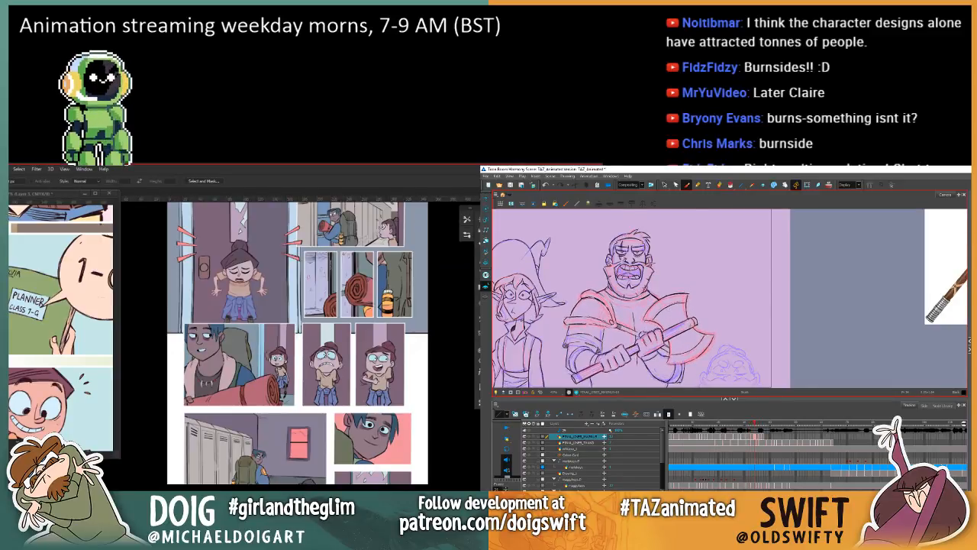
key("period")
key("comma")
key("comma")
key("period")
key("period")
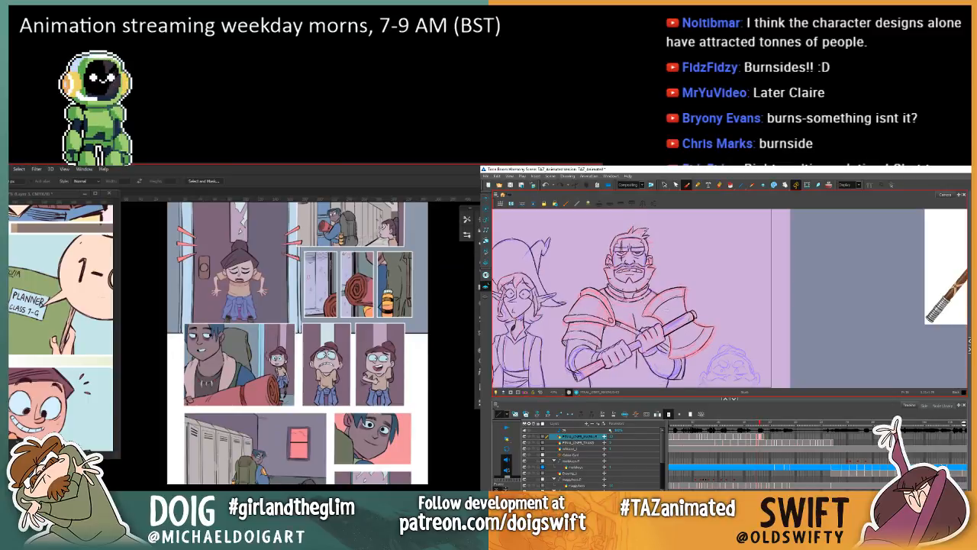
key("comma")
key("period")
key("comma")
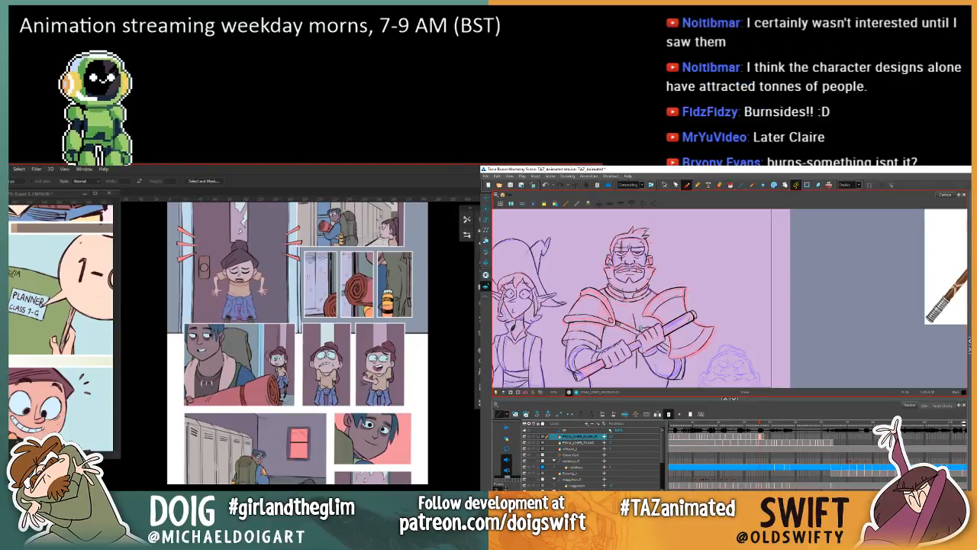
key("comma")
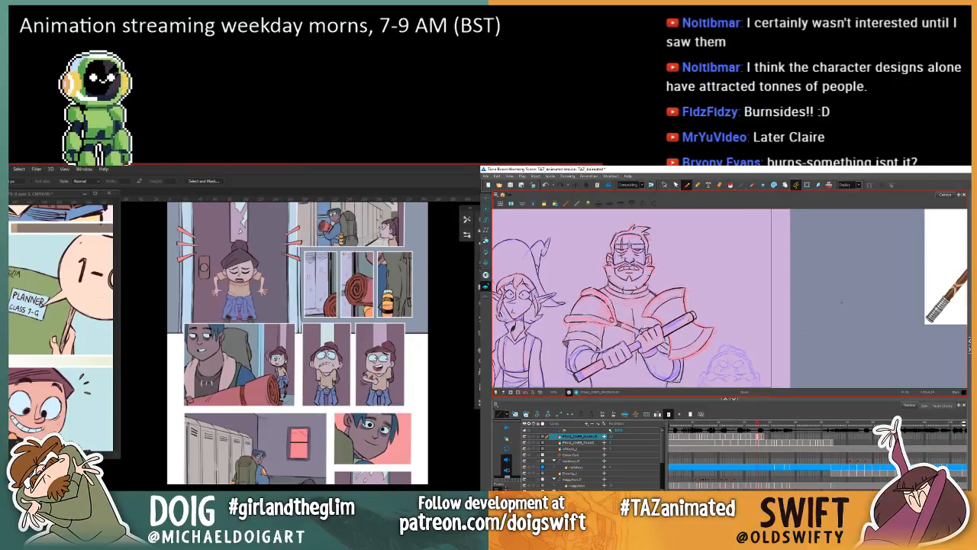
key("comma")
key("comma")
key("period")
key("period")
key("period")
key("period")
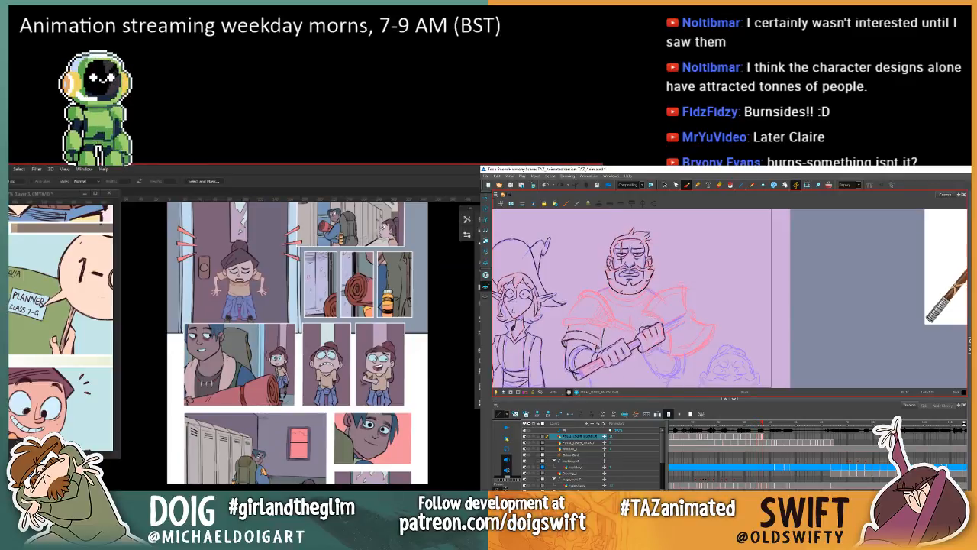
key("comma")
key("comma")
key("period")
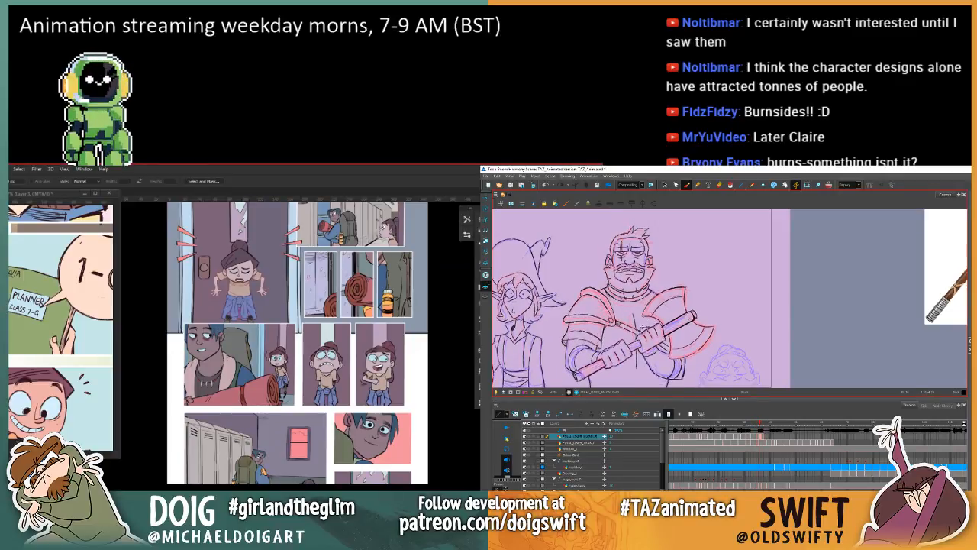
key("comma")
key("period")
key("period")
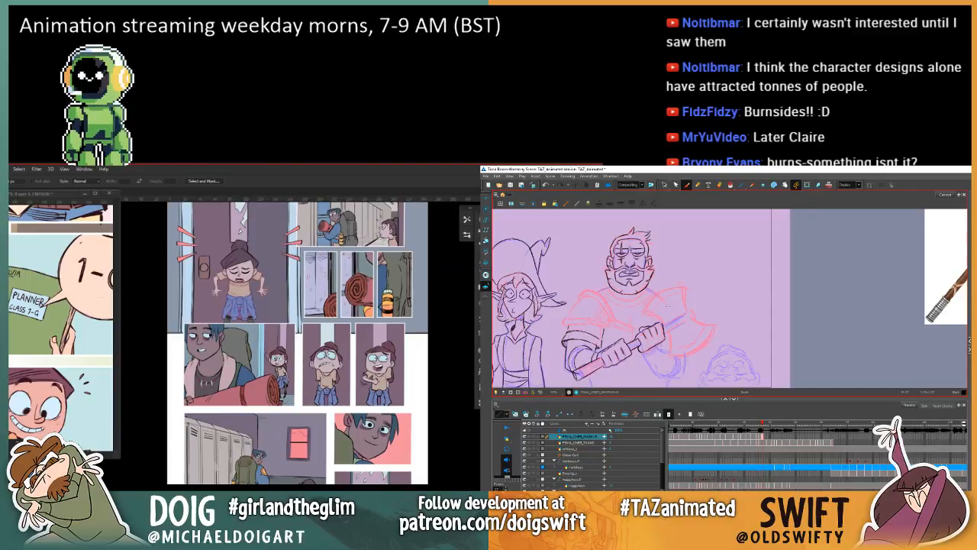
key("comma")
key("period")
key("comma")
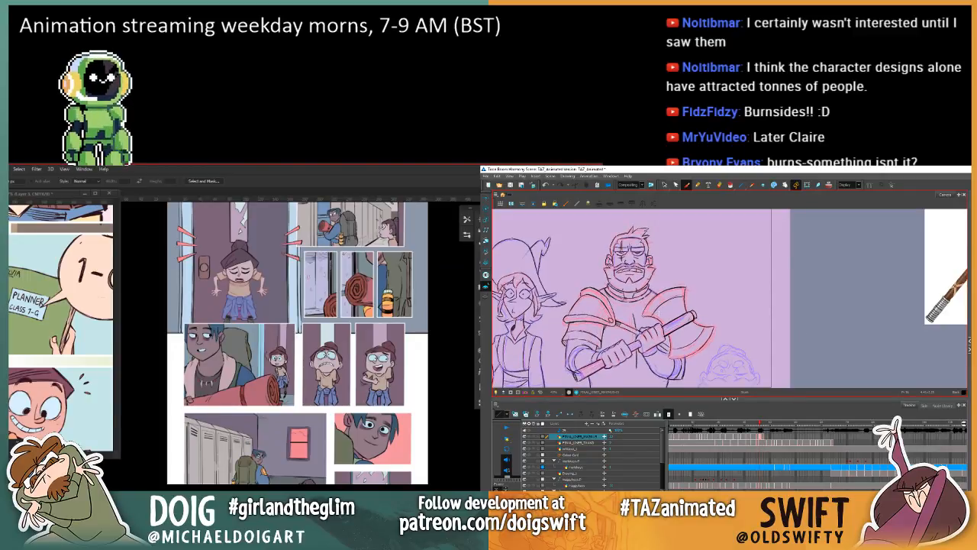
key("comma")
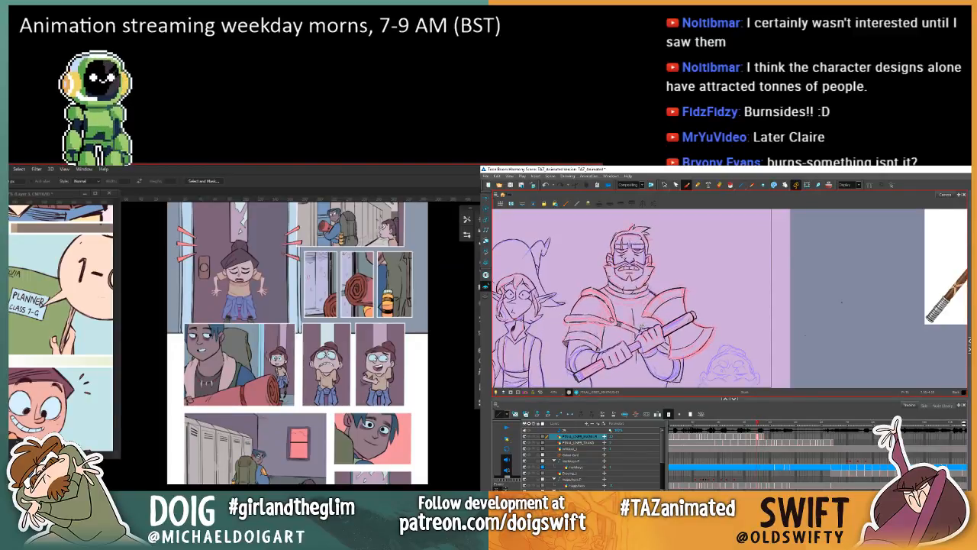
key("comma")
key("period")
key("period")
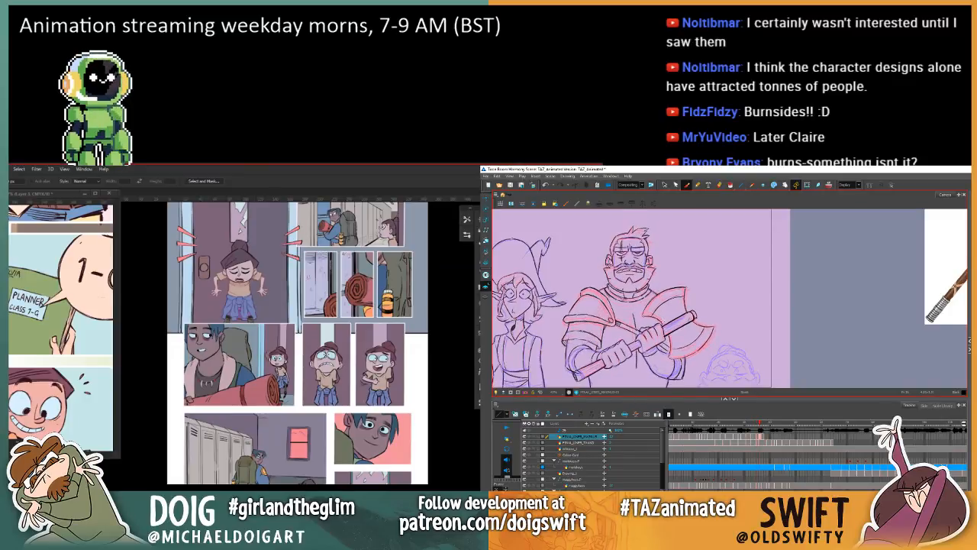
key("v")
key("period")
key("comma")
key("comma")
key("comma")
key("period")
key("period")
key("period")
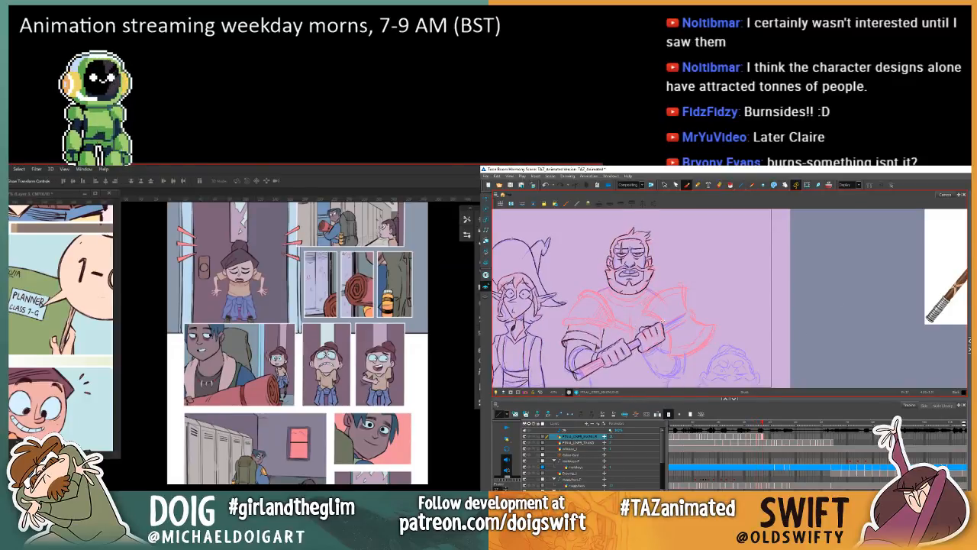
key("comma")
key("period")
key("comma")
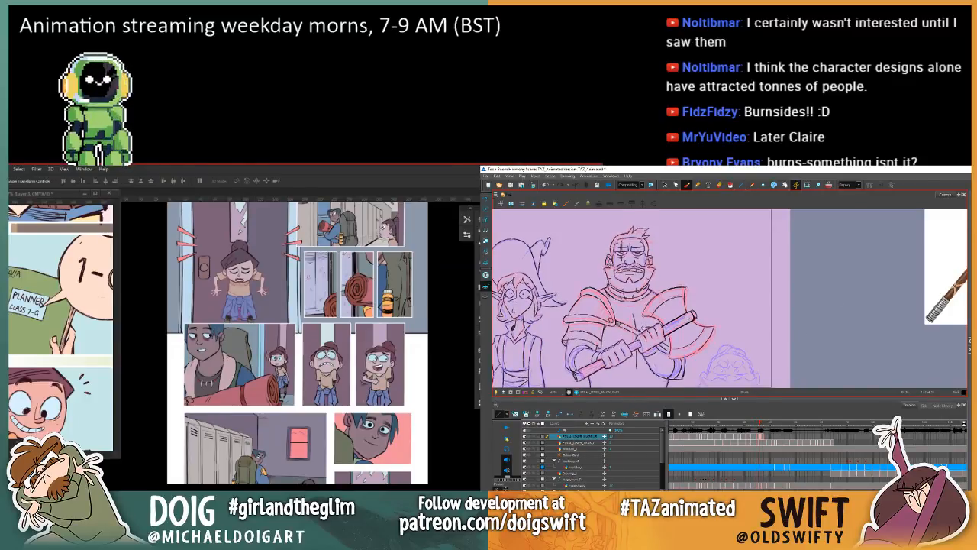
key("period")
key("comma")
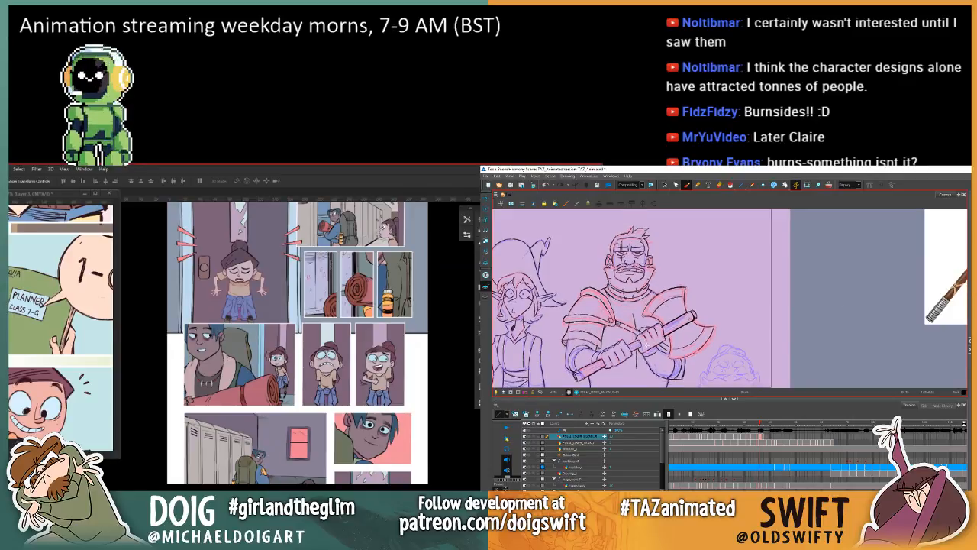
key("comma")
key("comma")
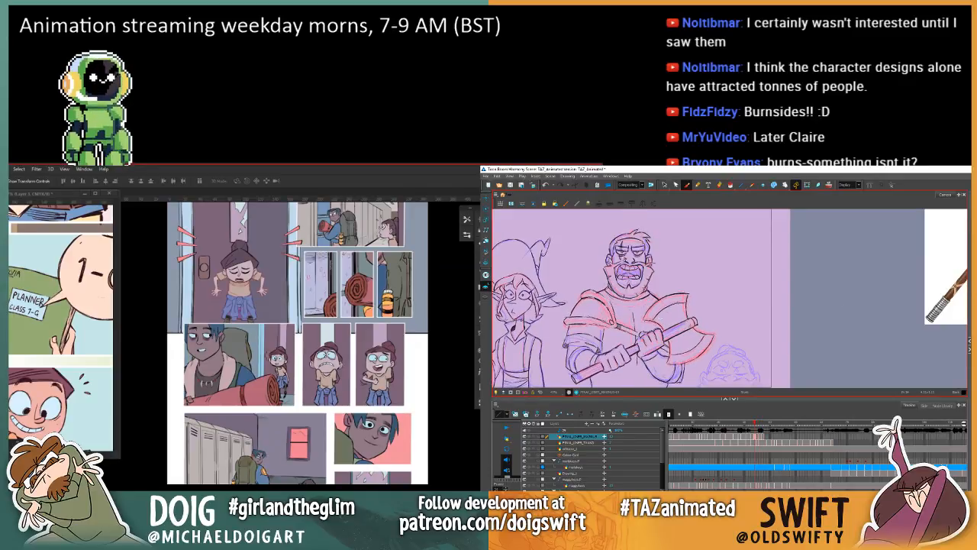
key("period")
key("period")
key("period")
key("comma")
key("comma")
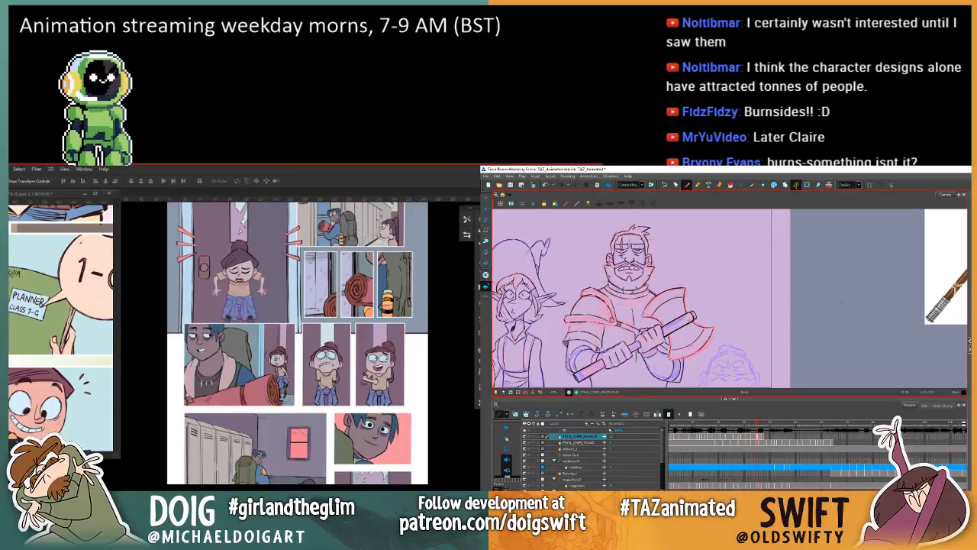
key("period")
key("period")
key("comma")
key("comma")
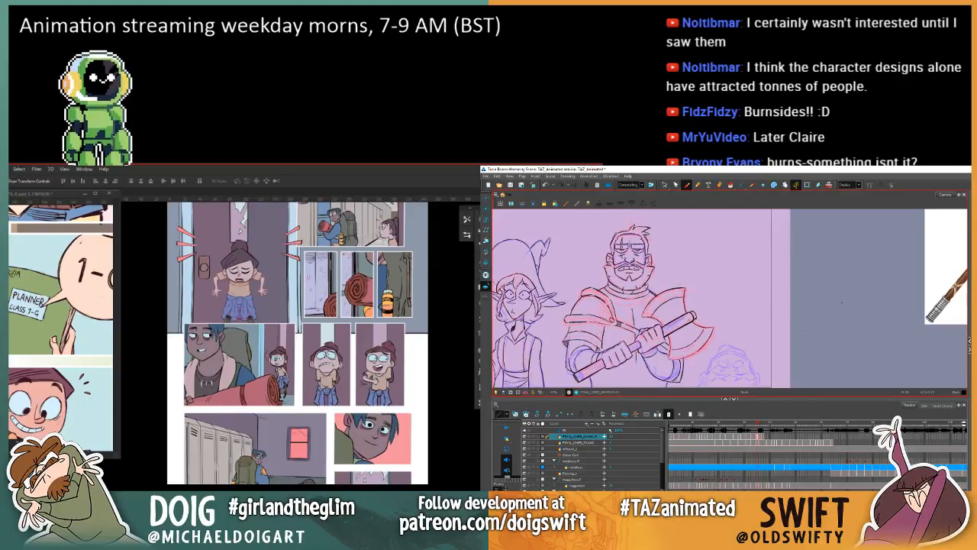
key("period")
key("period")
key("comma")
key("comma")
key("comma")
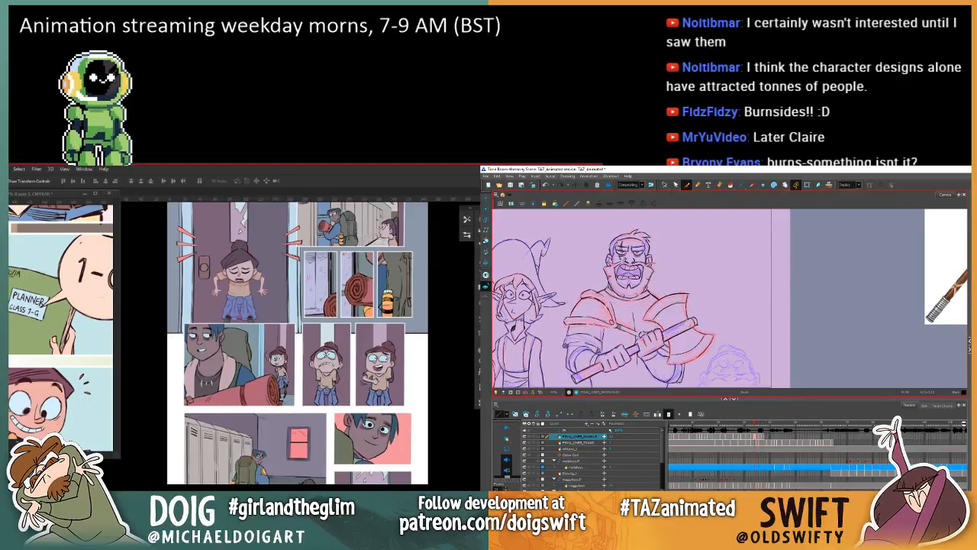
key("period")
key("period")
key("period")
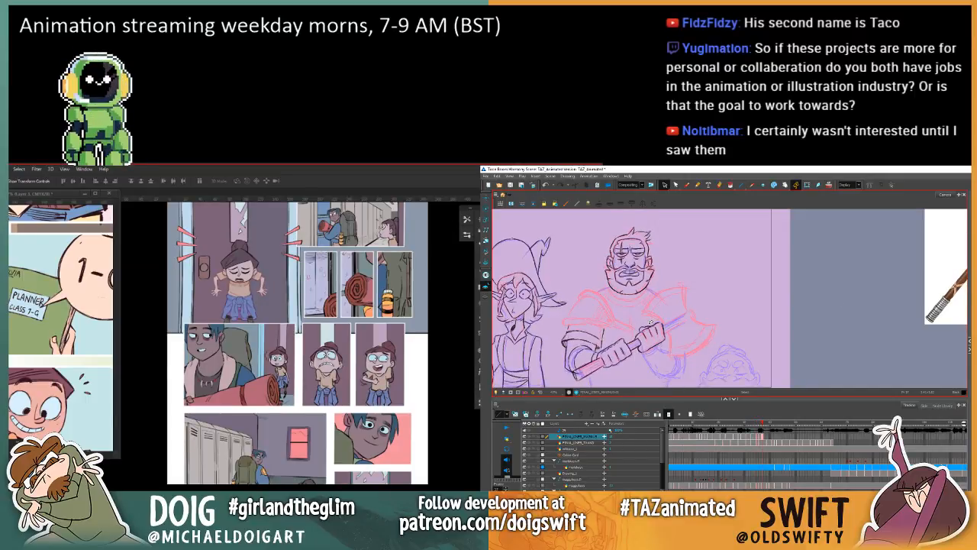
left_click(686, 185)
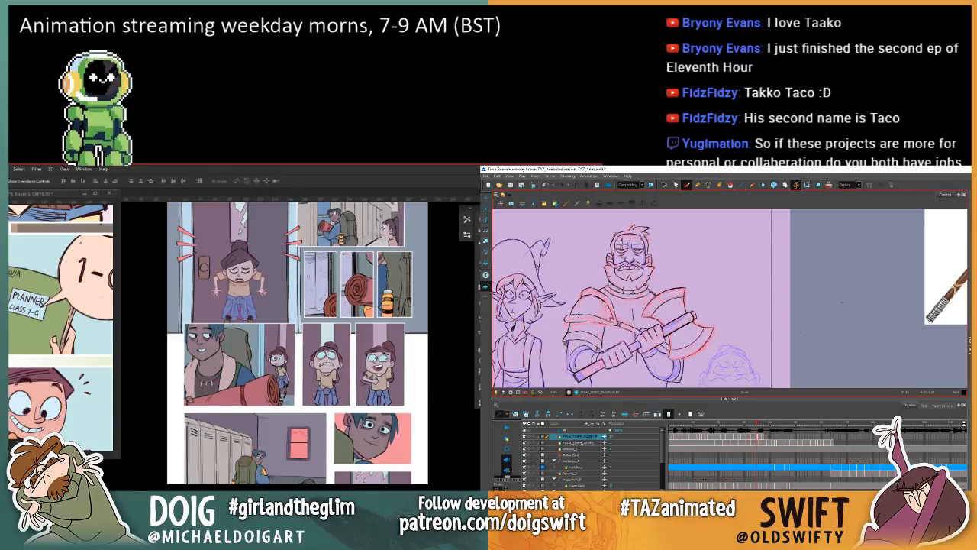
Step: In Photoshop, place the floating Glim_Overview.psd window in front of the comic page
left_click_drag(216, 206, 175, 234)
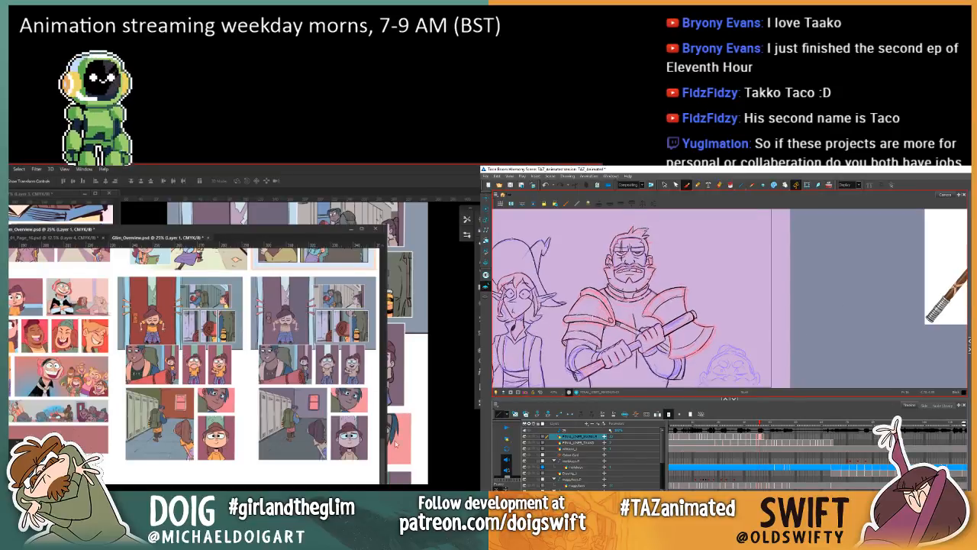
Step: In Photoshop's Glim overview, try placing the original and muted page copies on either side of the dark crowd page
scroll(244, 332, "down", 3)
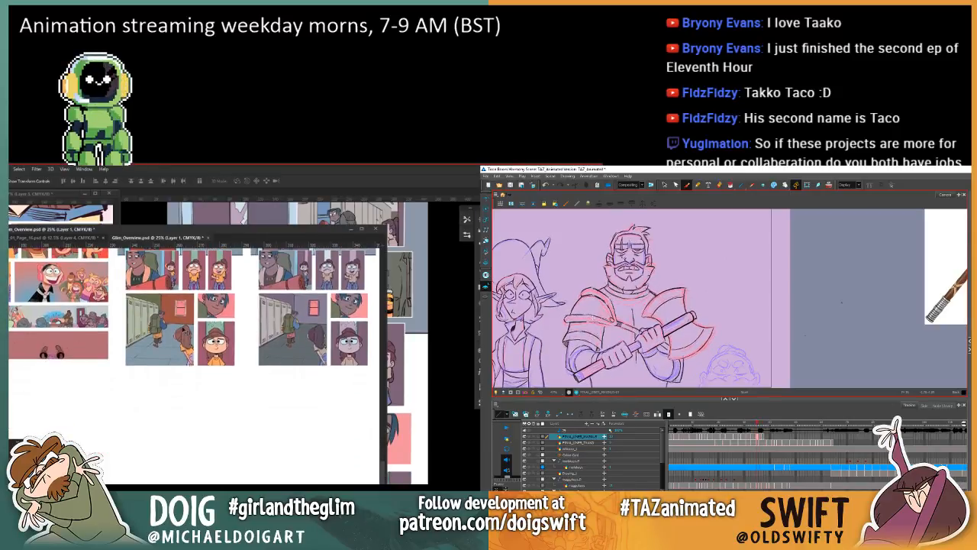
left_click_drag(178, 322, 180, 508)
left_click_drag(289, 377, 276, 549)
scroll(242, 426, "down", 1)
left_click_drag(235, 477, 236, 516)
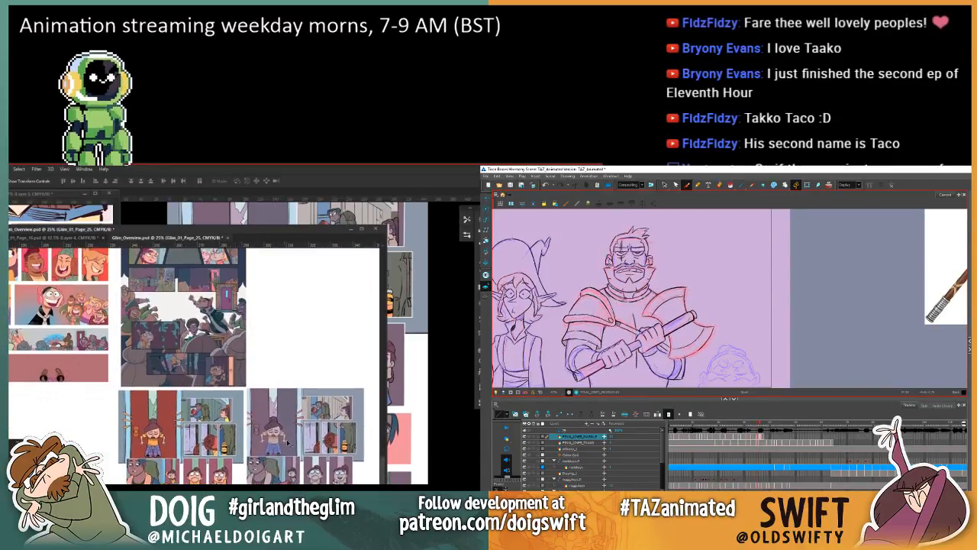
left_click_drag(291, 435, 293, 396)
left_click_drag(291, 396, 75, 318)
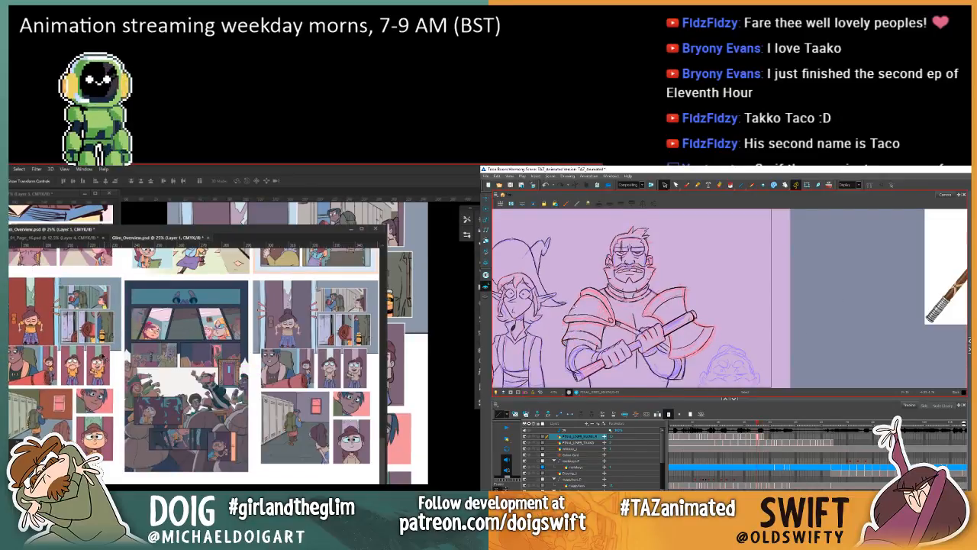
mouse_move(67, 358)
left_mouse_down()
mouse_move(81, 359)
mouse_move(66, 356)
left_mouse_up()
Step: In Harmony, delete the stray strokes on the outer edge of the warrior's bent arm, comparing against the neighbouring frames
left_click(565, 343)
key("Delete")
key("comma")
key("period")
key("comma")
key("period")
key("comma")
key("period")
left_click(566, 343)
key("Delete")
key("comma")
key("period")
Step: Review the page arrangement in the Photoshop overview while flipping through the warrior's neighbouring frames in Harmony
key("ctrl+minus")
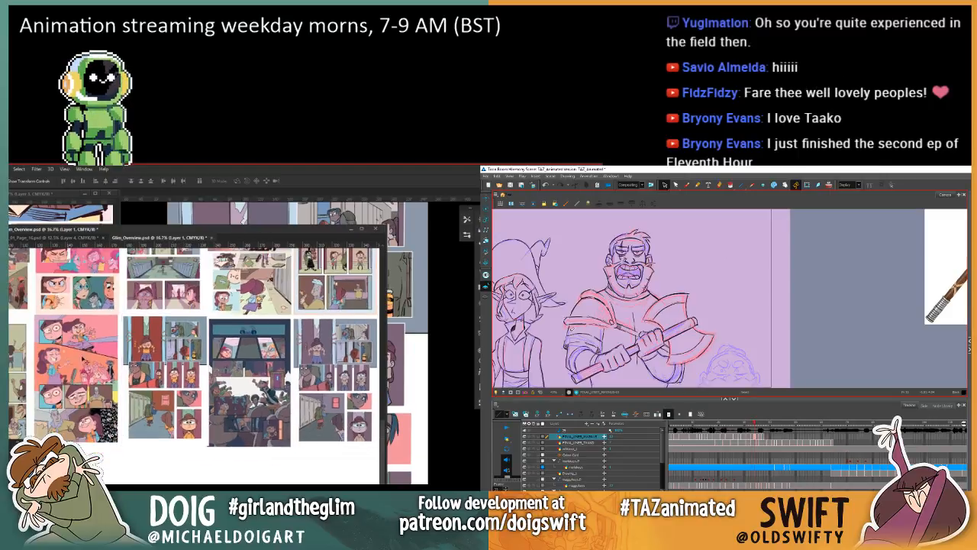
key("period")
key("comma")
key("ctrl+plus")
key("comma")
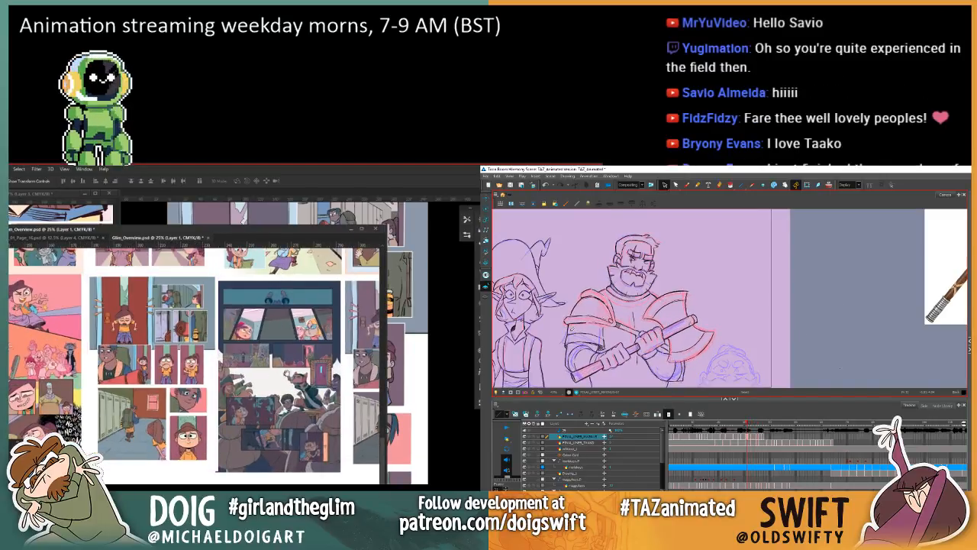
left_click_drag(271, 367, 181, 310)
key("period")
Step: In Photoshop, place the original red-door page directly below the dark crowd page, flipping the warrior's frames in Harmony meanwhile
key("period")
key("period")
key("period")
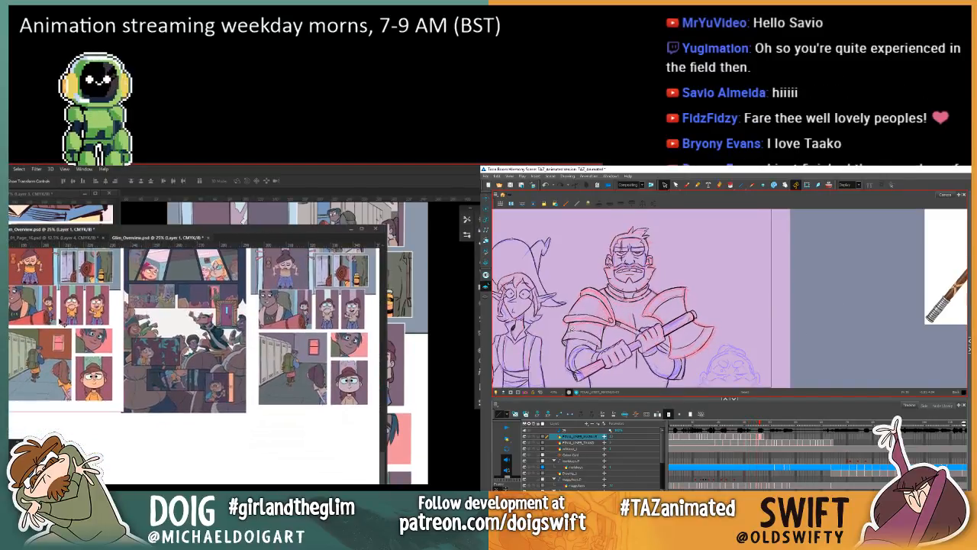
left_click_drag(69, 313, 261, 514)
left_click_drag(263, 480, 207, 466)
key("comma")
key("comma")
key("comma")
key("comma")
left_click_drag(270, 460, 207, 429)
key("period")
key("period")
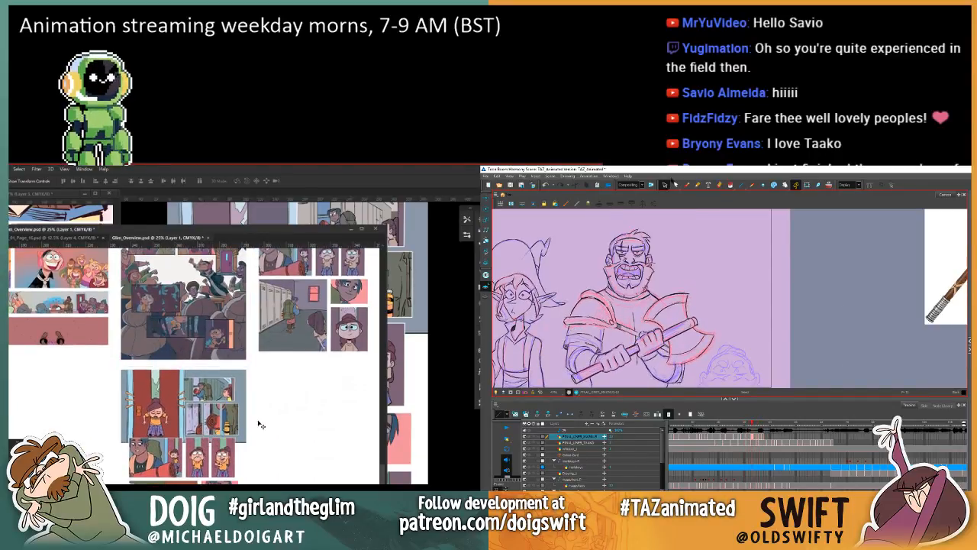
Step: Place the muted page copy beside the original red-door page and shift both up over the dark page's lower edge
key("alt+b")
mouse_move(293, 263)
left_mouse_down()
mouse_move(283, 431)
mouse_move(299, 468)
mouse_move(298, 442)
mouse_move(313, 434)
left_mouse_up()
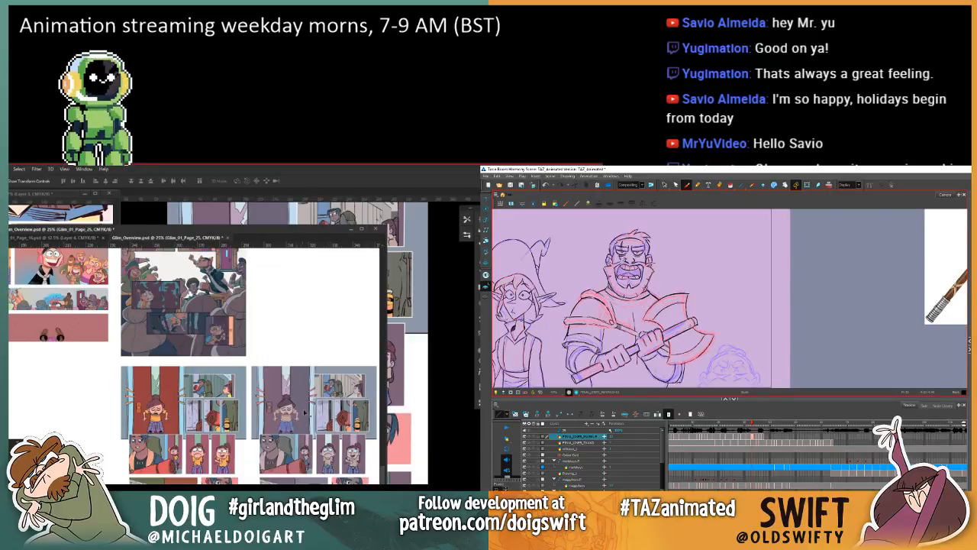
key("ctrl+minus")
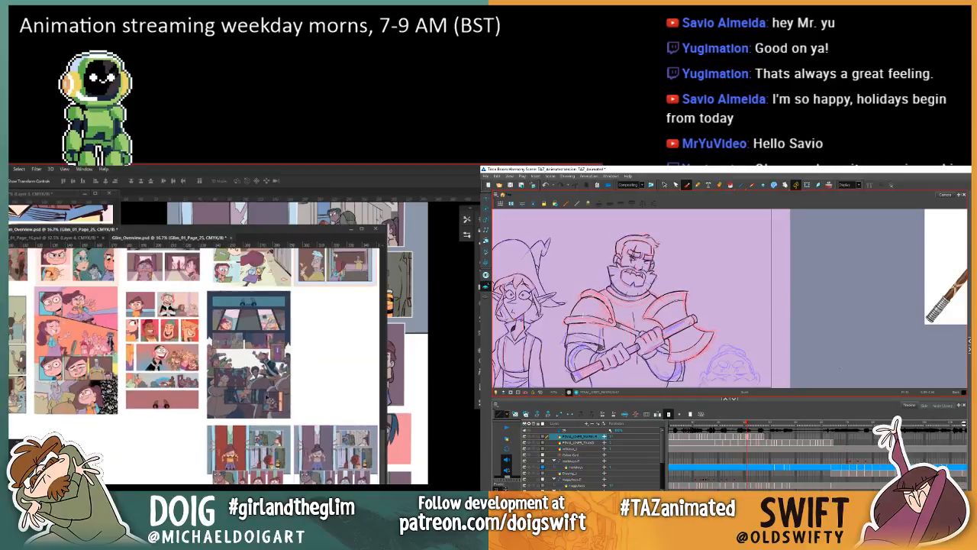
key("ctrl+plus")
left_click_drag(313, 434, 218, 359)
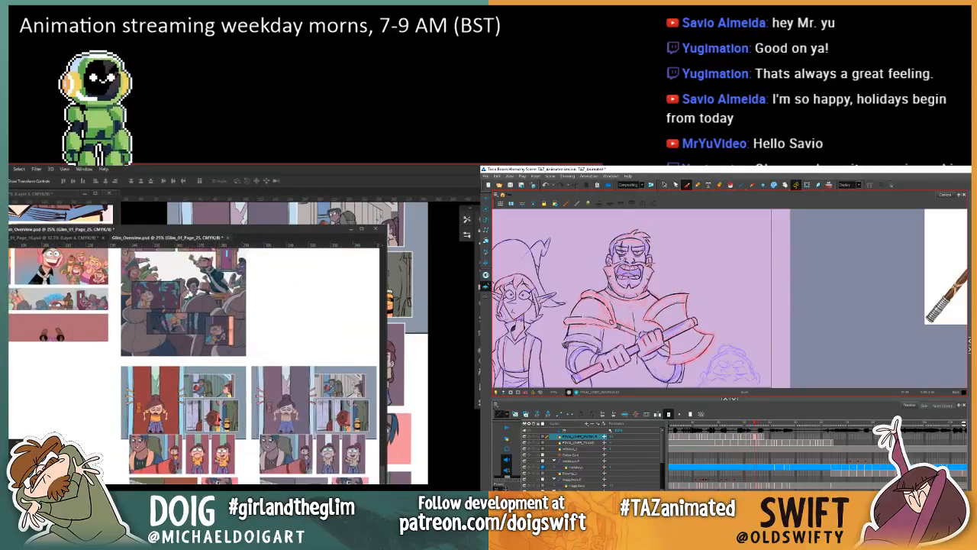
left_click_drag(221, 422, 206, 365)
left_click_drag(295, 414, 280, 363)
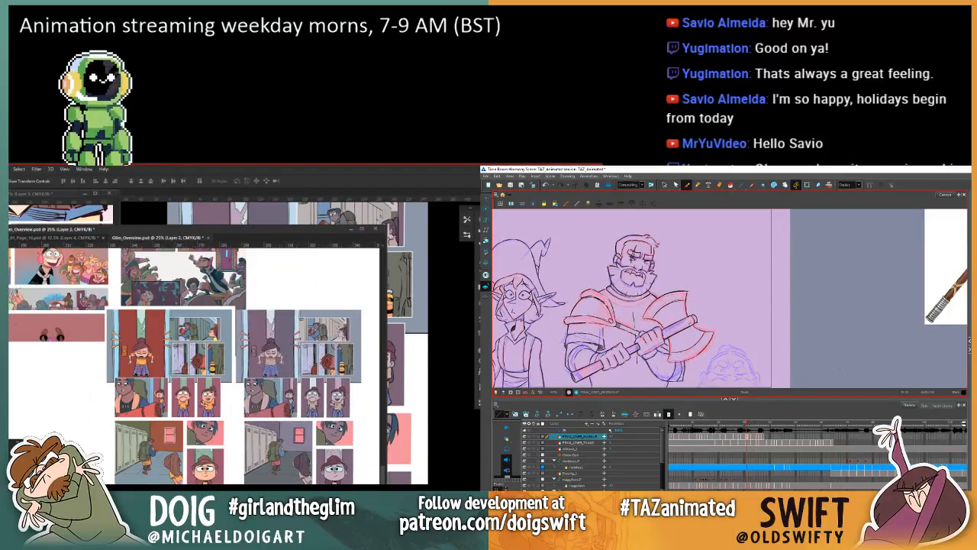
Step: In Harmony, step through the warrior's frames to check how the head, arm and axe move
key(".")
key(".")
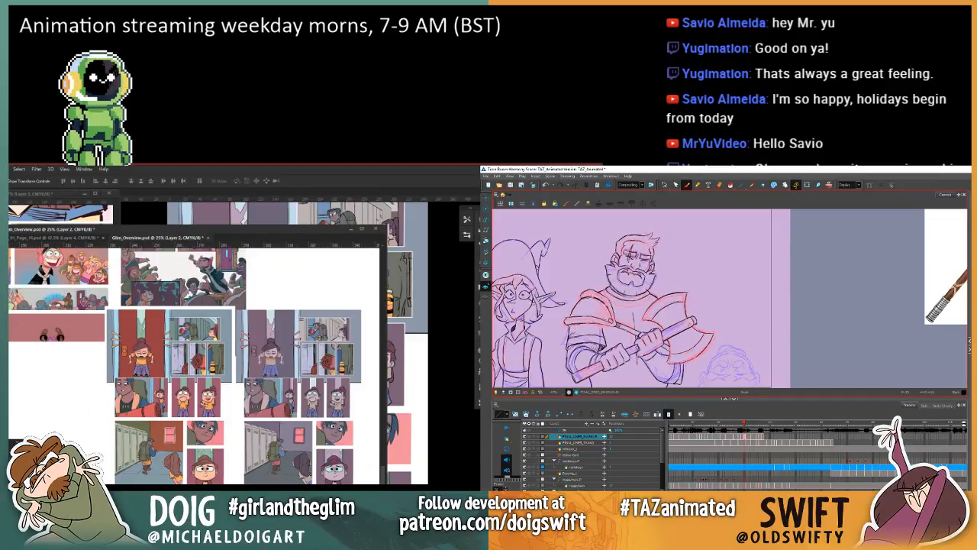
key(".")
key(".")
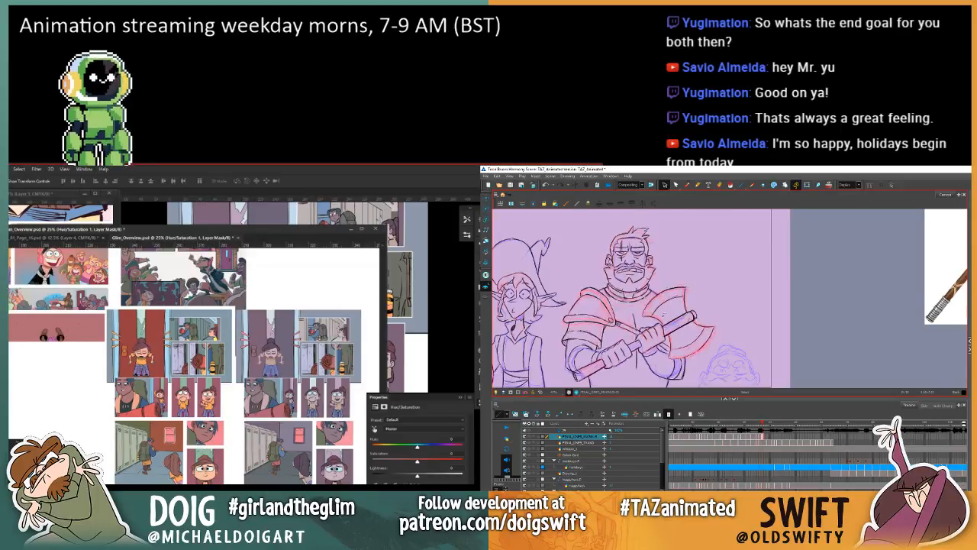
Step: In Photoshop, reduce the Hue/Saturation adjustment's saturation to its minimum to view the overview pages in greyscale
left_click_drag(415, 461, 363, 463)
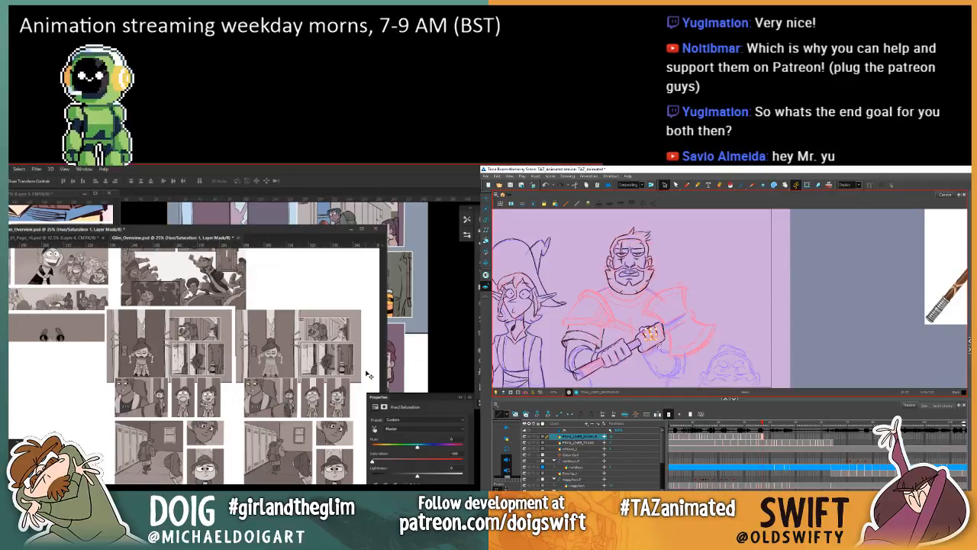
Step: In Harmony, select the hand nearest the axe head and flip between the neighbouring drawings to check its position
key("f")
key("g")
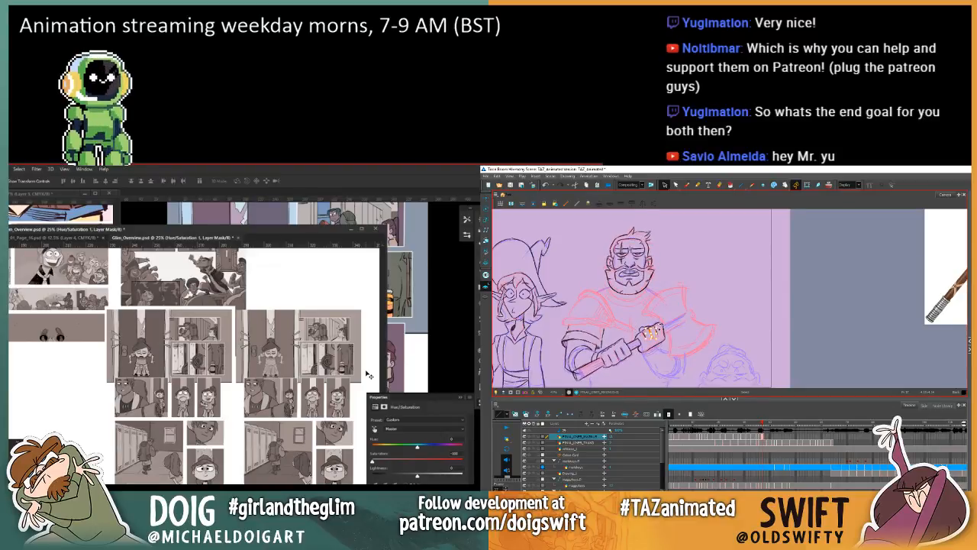
key("f")
key("g")
key("f")
key("g")
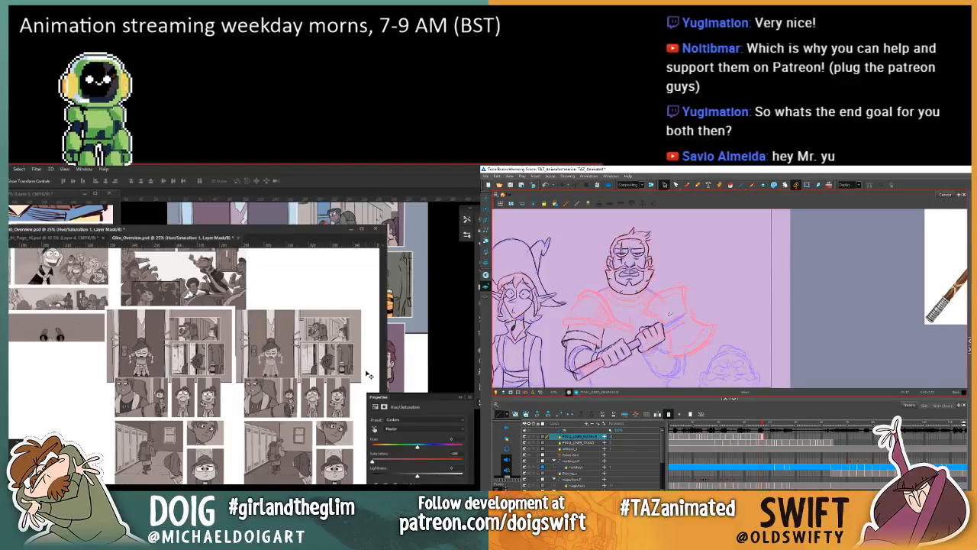
key("f")
key("g")
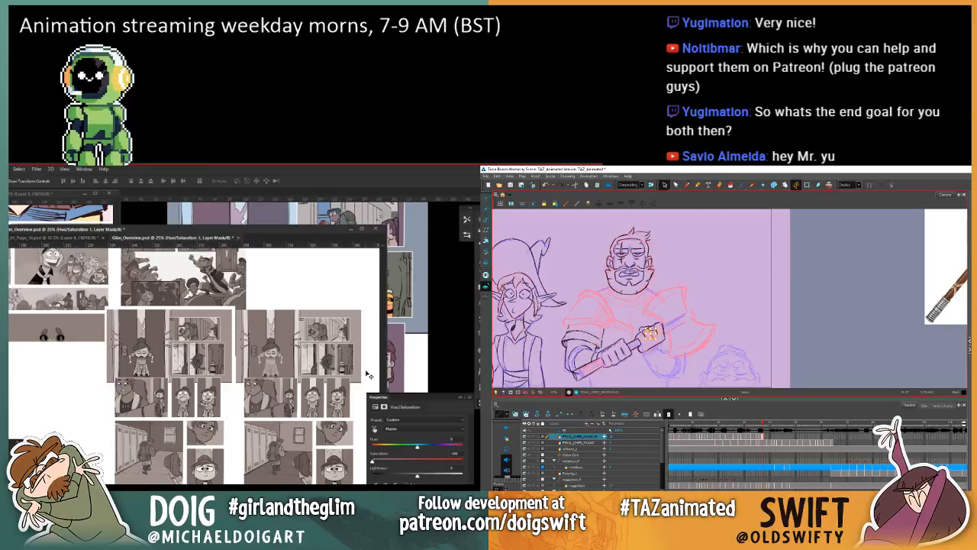
key("f")
key("g")
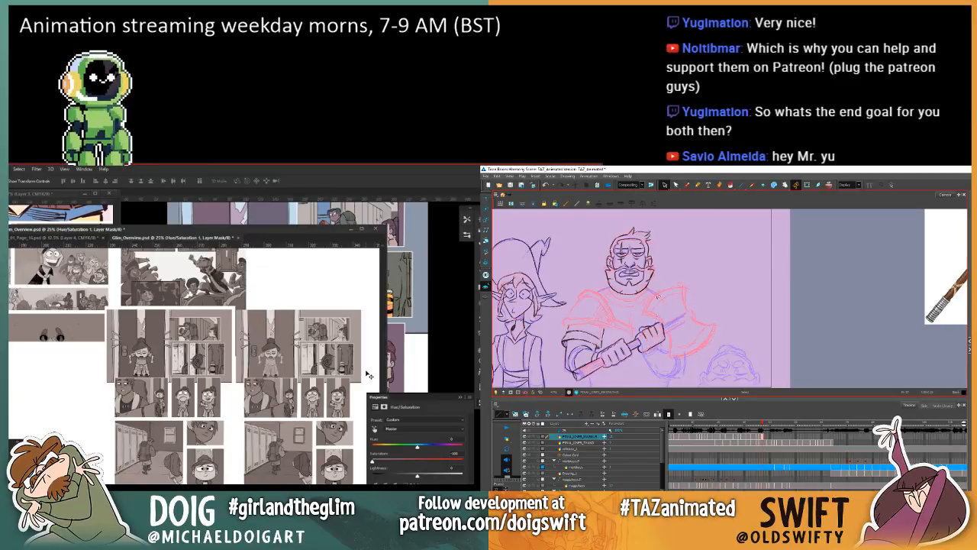
left_click(664, 327)
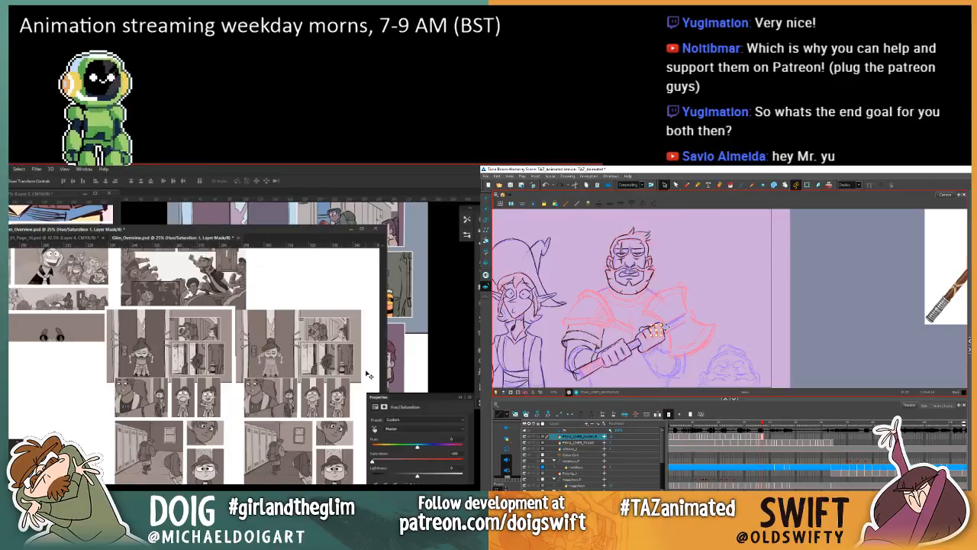
key("Escape")
key("f")
key("g")
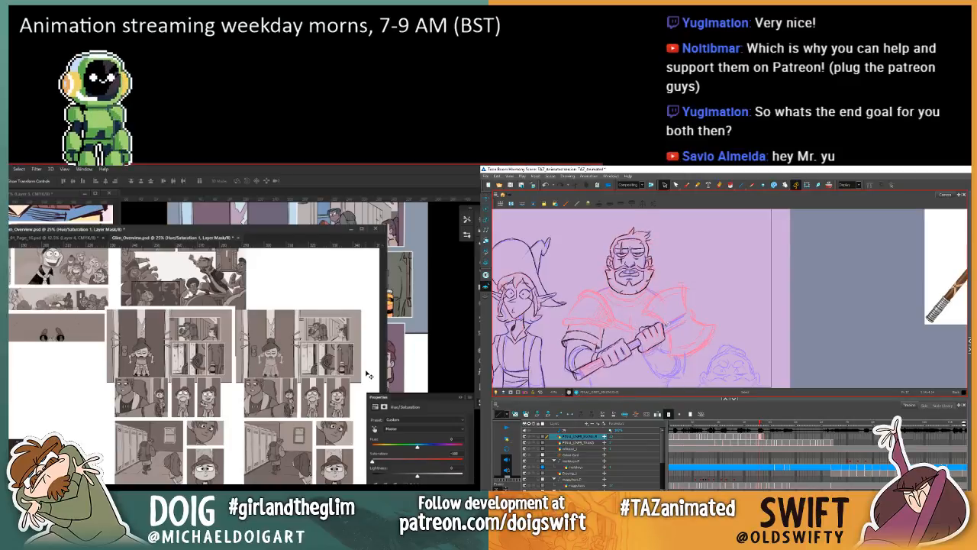
Step: Take up the Brush and flip between the two drawings to compare the line work of the hands and axe handle
left_click(687, 184)
key("f")
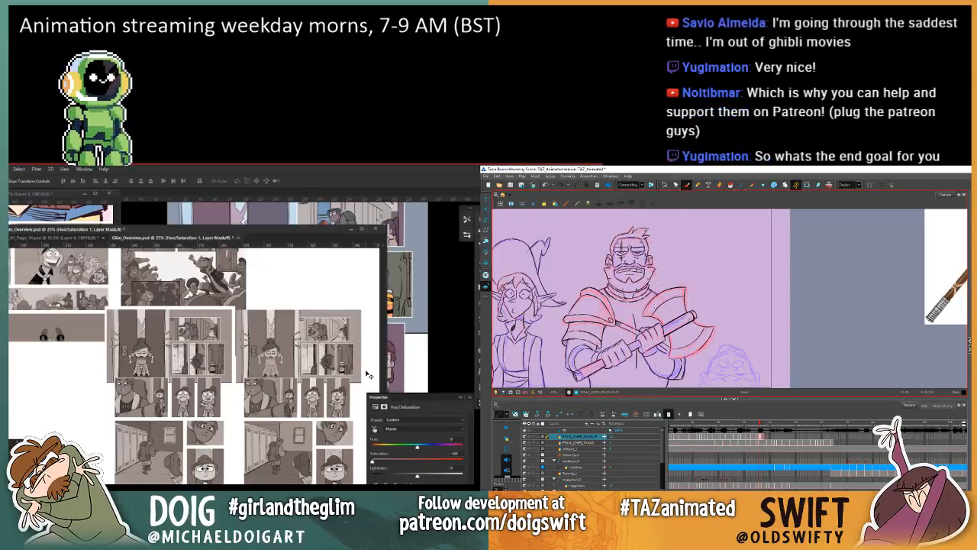
key("g")
key("f")
key("g")
key("f")
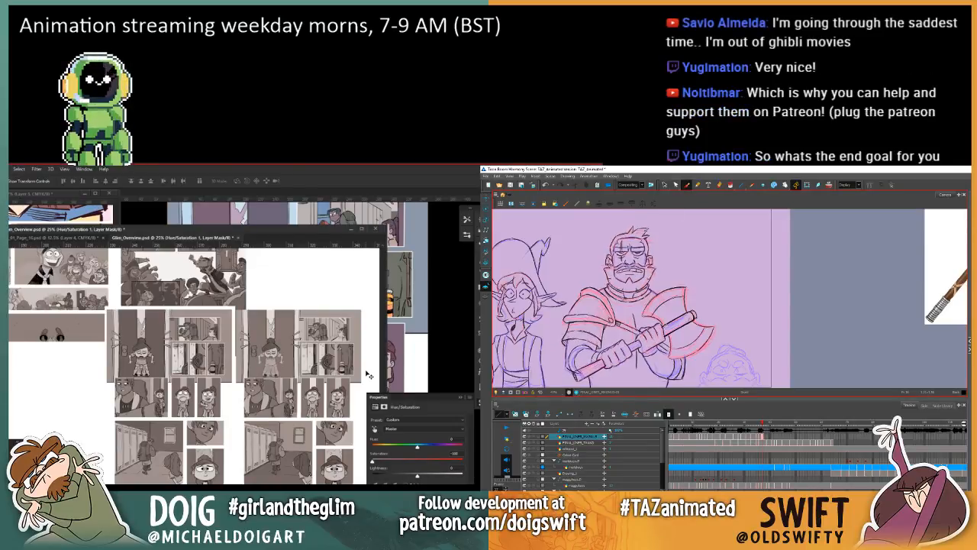
key("g")
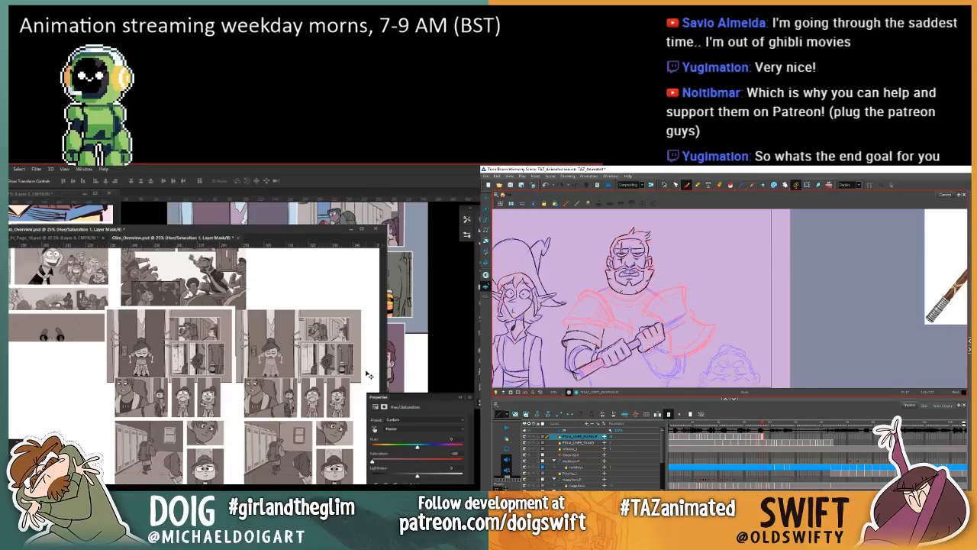
key("f")
key("g")
key("f")
key("g")
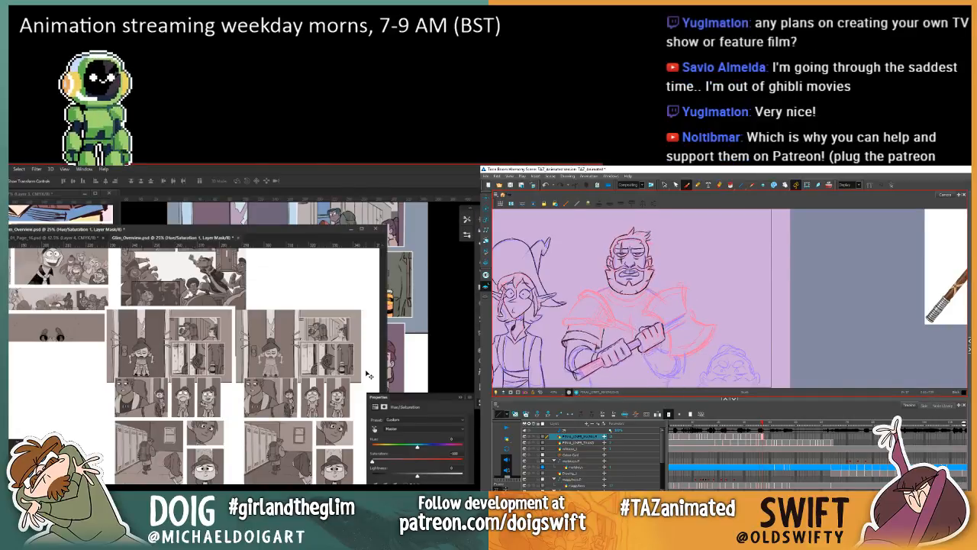
key("f")
key("g")
Step: Delete the strokes just below the hand nearest the axe head and check against the adjacent drawing
key("alt+s")
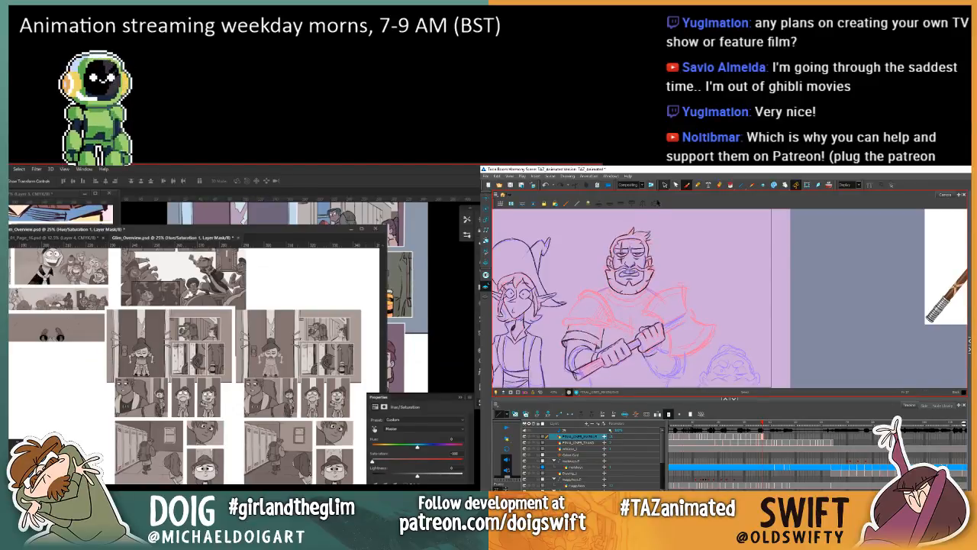
key("f")
key("g")
left_click(651, 354)
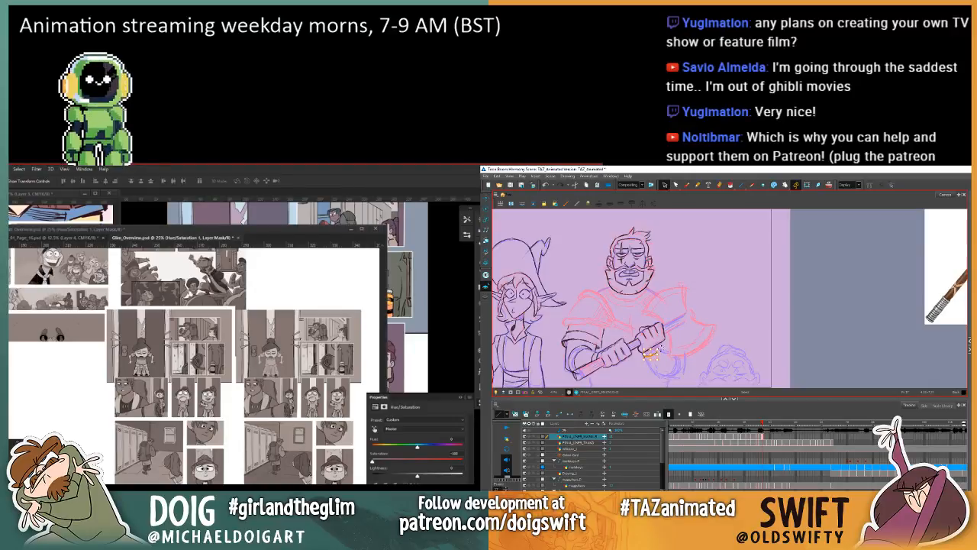
key("Delete")
key("f")
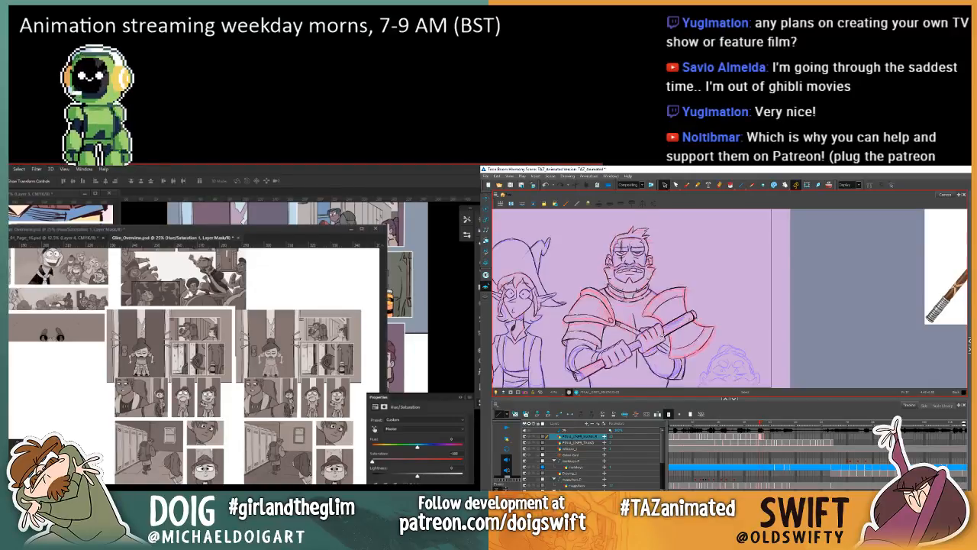
key("g")
Step: Return to the Brush and compare the wrist area below the axe hand across the neighbouring drawings
left_click(687, 186)
key("f")
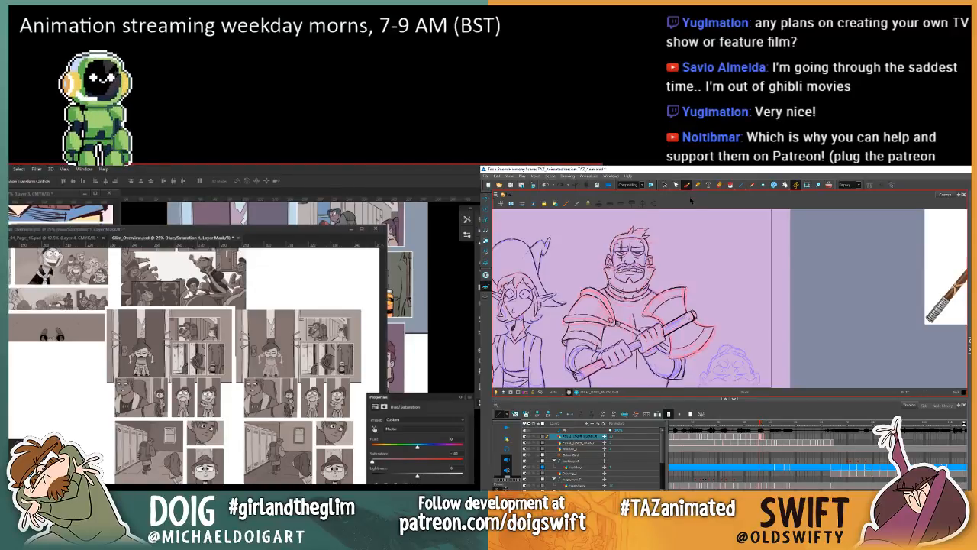
key("g")
key("f")
key("g")
key("f")
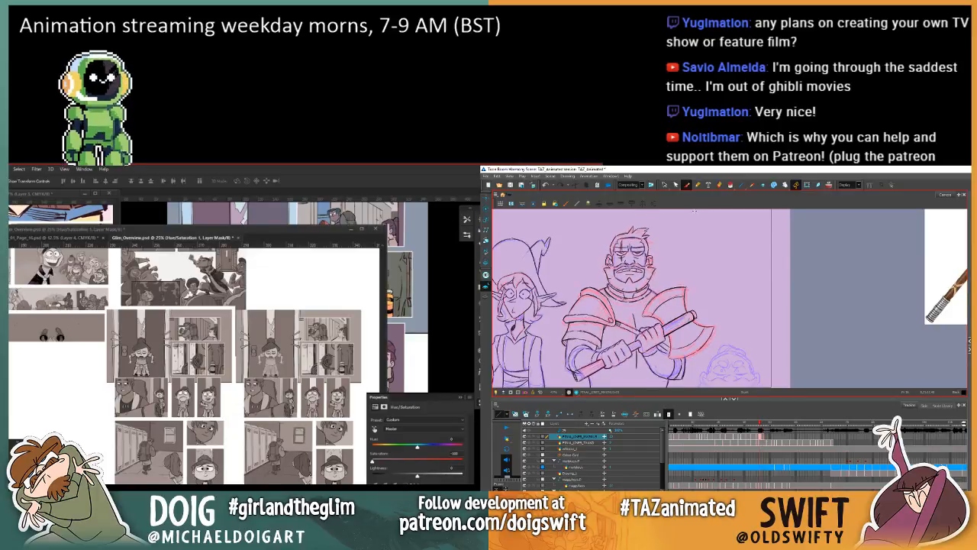
key("g")
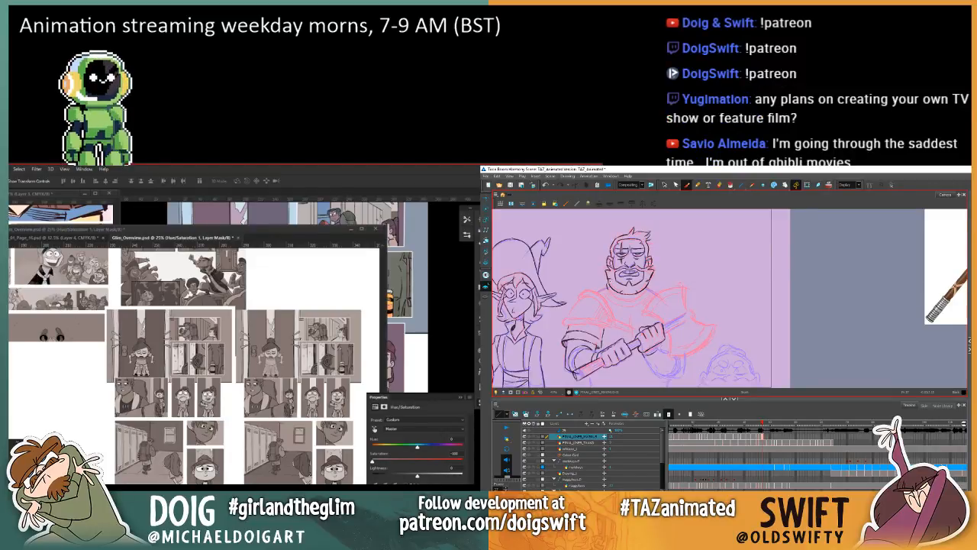
key("comma")
key("period")
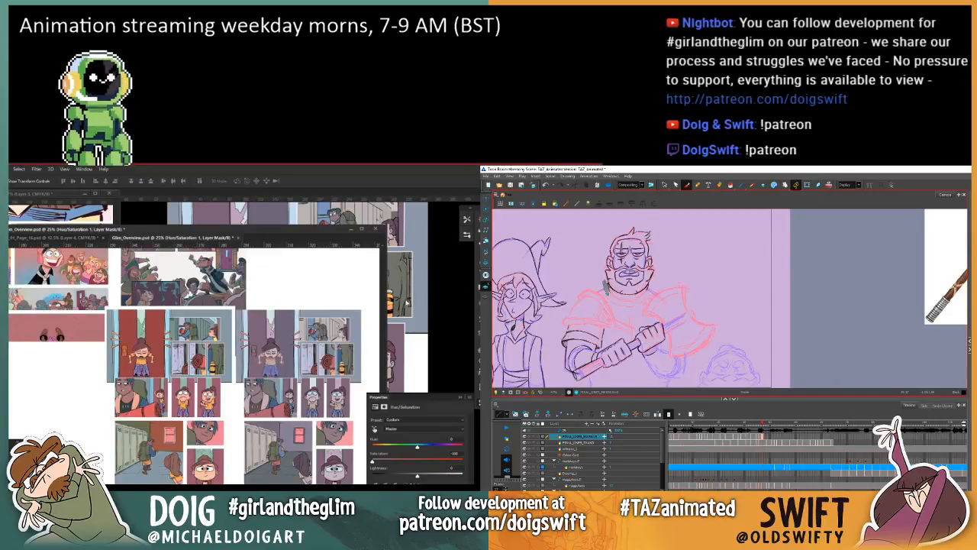
Step: In Photoshop, examine the original and muted pages side by side in full colour, from close up and further back
scroll(255, 369, "up", 3)
scroll(304, 376, "up", 2)
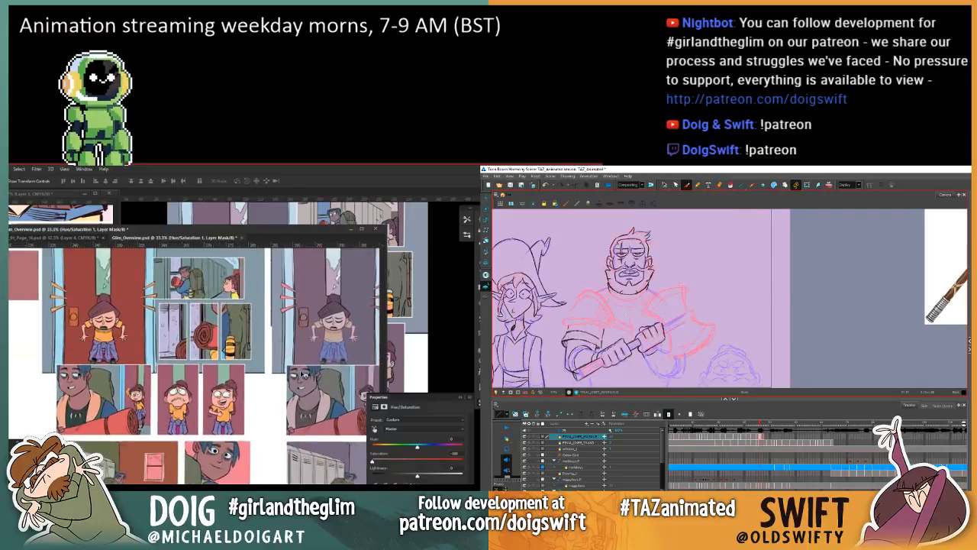
left_click_drag(248, 381, 108, 361)
key("ctrl+z")
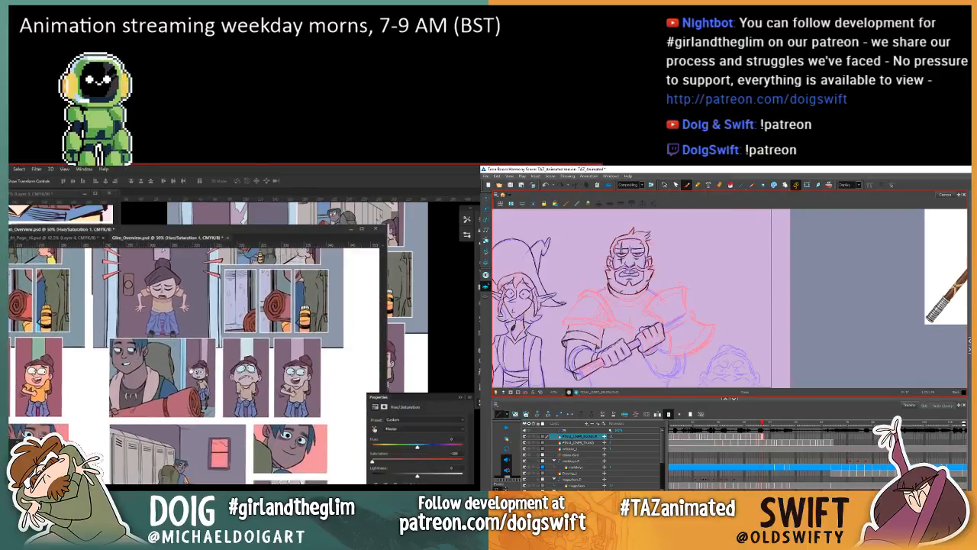
scroll(182, 376, "down", 1)
scroll(184, 378, "down", 1)
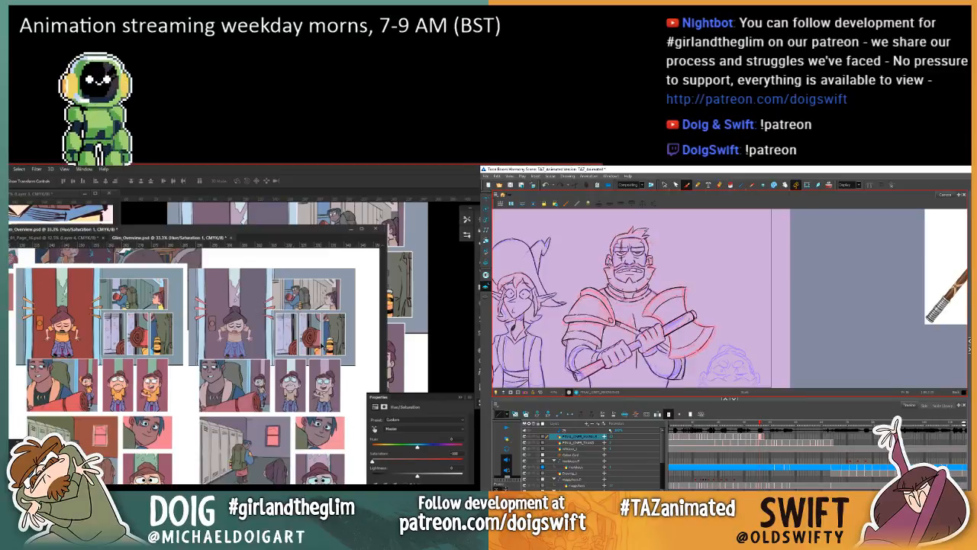
Step: In Harmony, delete the selected stroke from the warrior drawing, return to the Brush and compare with the adjacent drawings
left_click(664, 184)
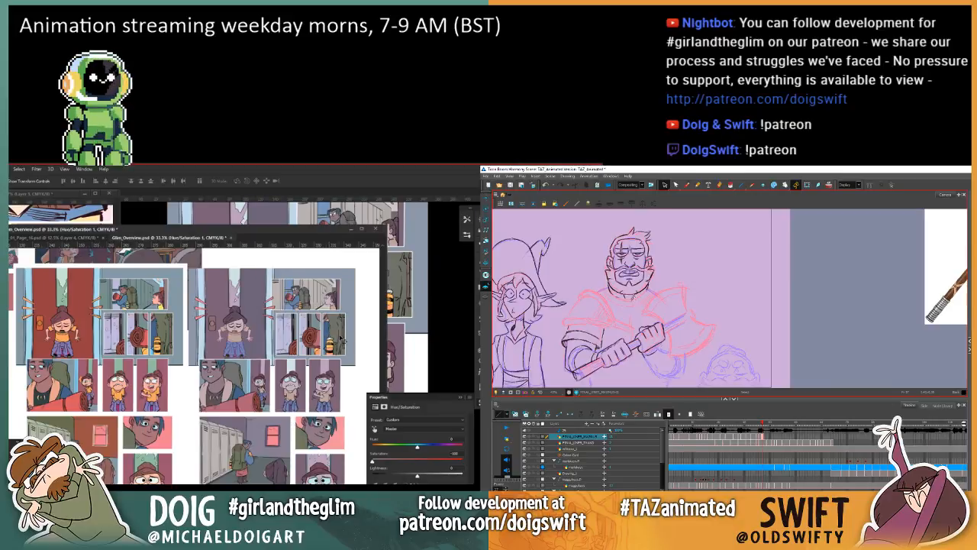
key("Delete")
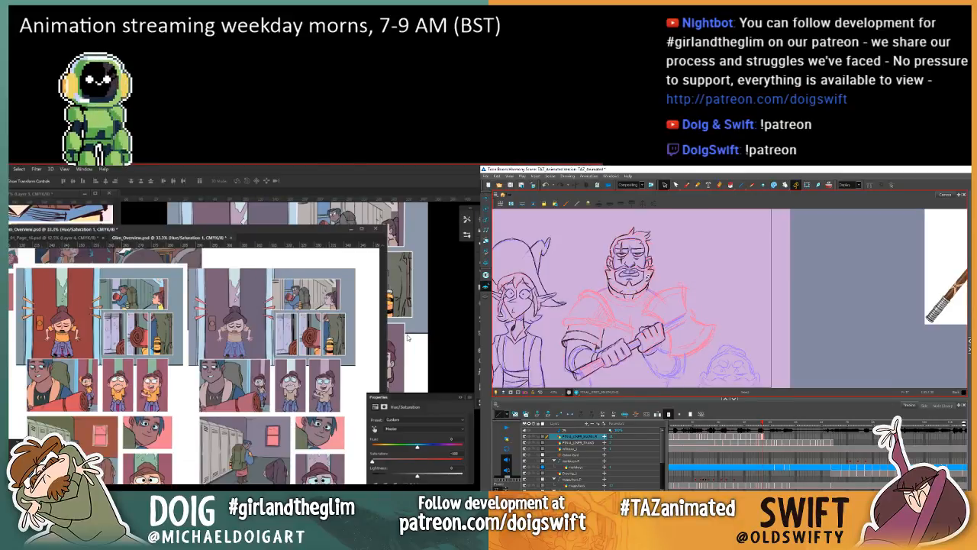
key("alt+b")
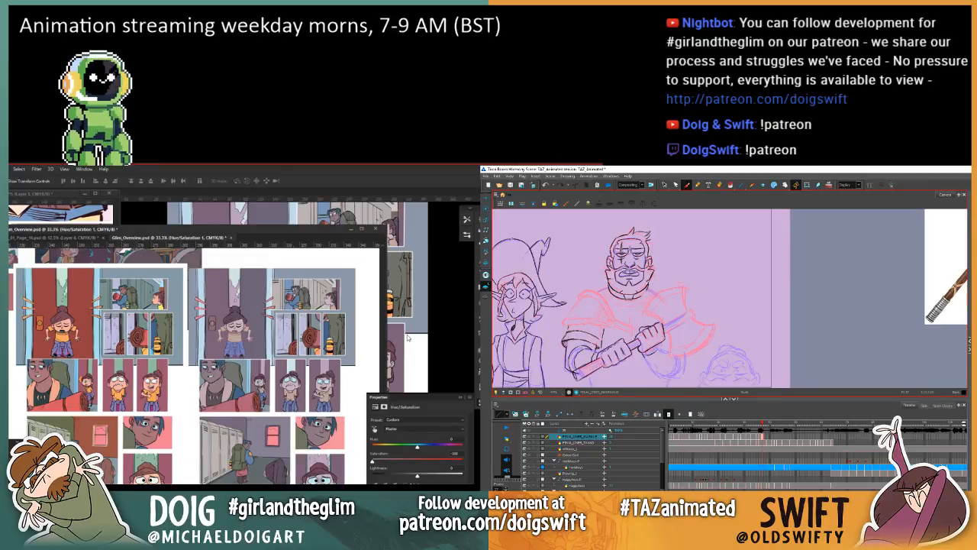
key(".")
key(".")
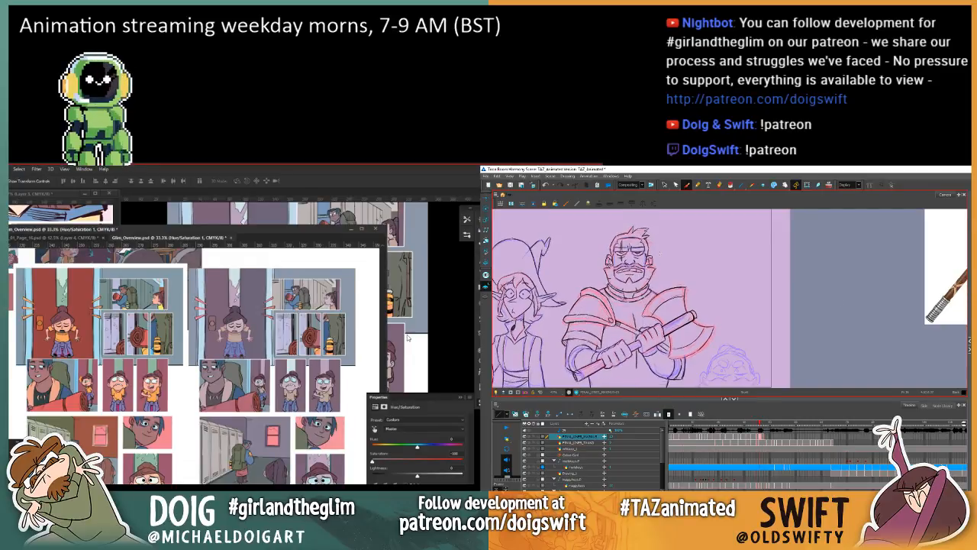
key(".")
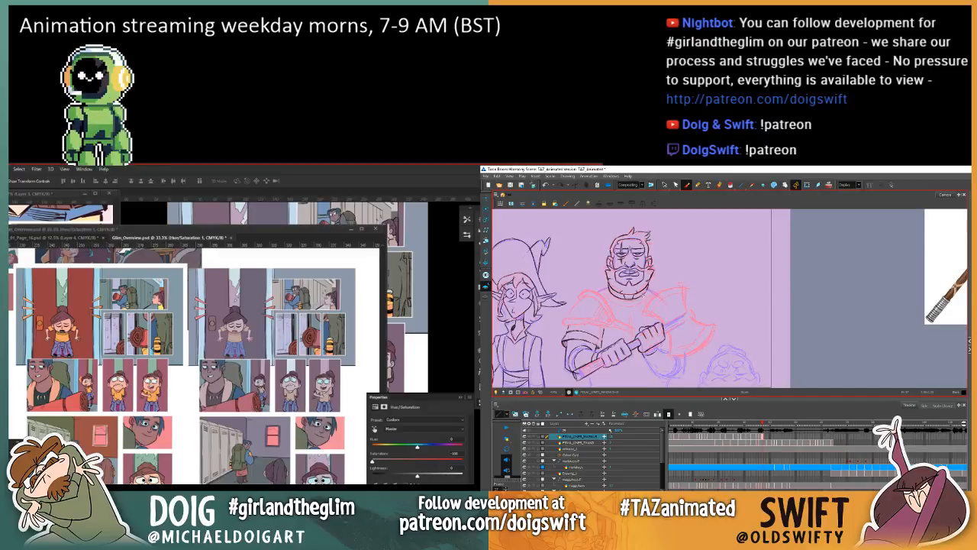
key(".")
key(".")
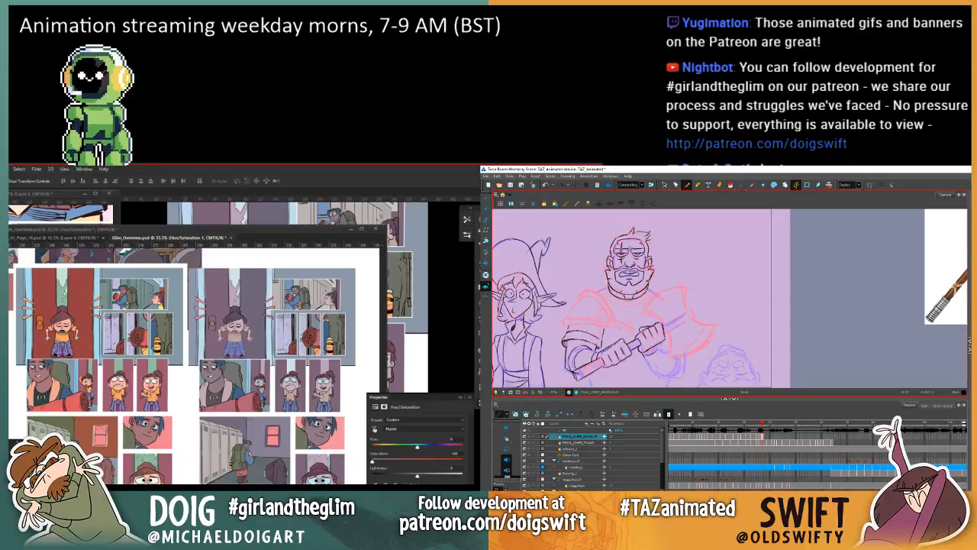
Step: Draw a short collar stroke below the warrior's beard after comparing the neck area with the adjacent drawing
key("comma")
key("period")
key("comma")
key("period")
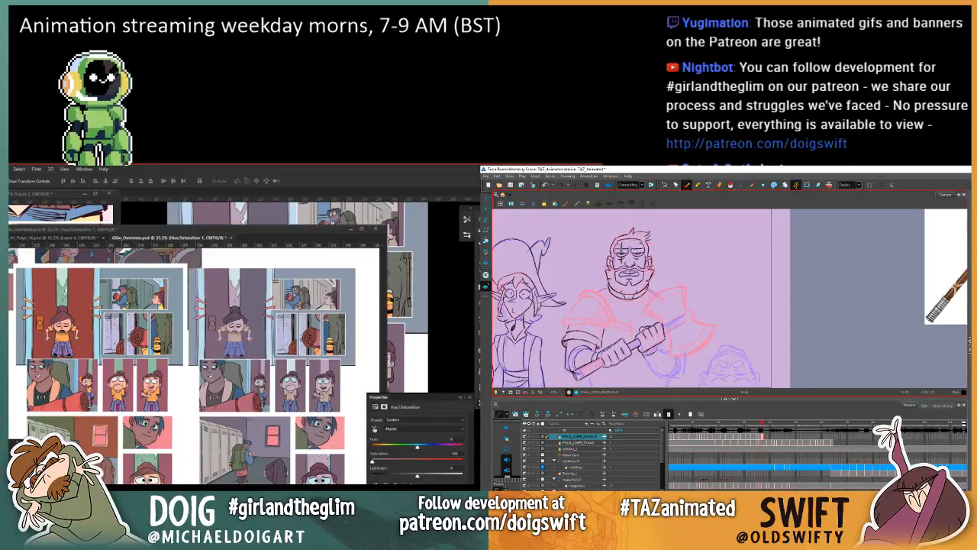
key("comma")
key("period")
key("comma")
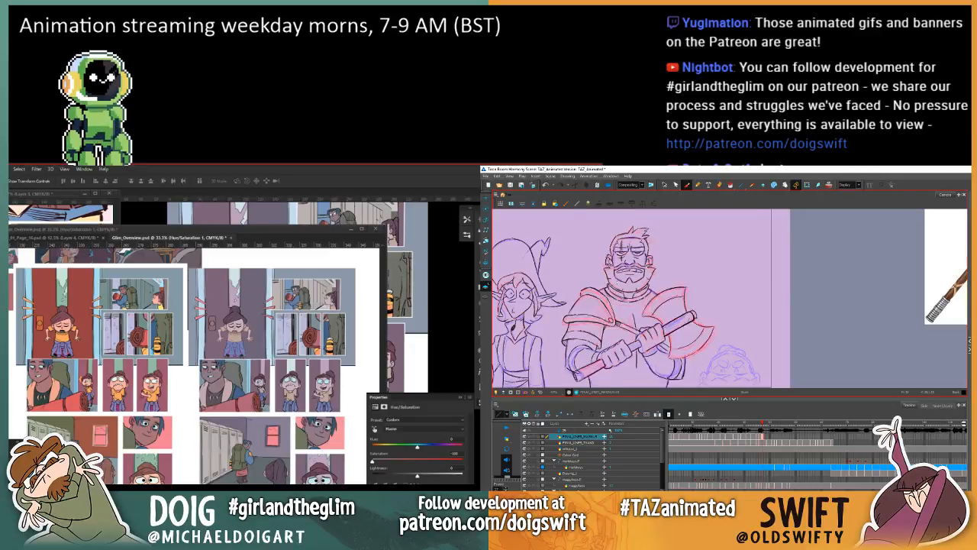
key("period")
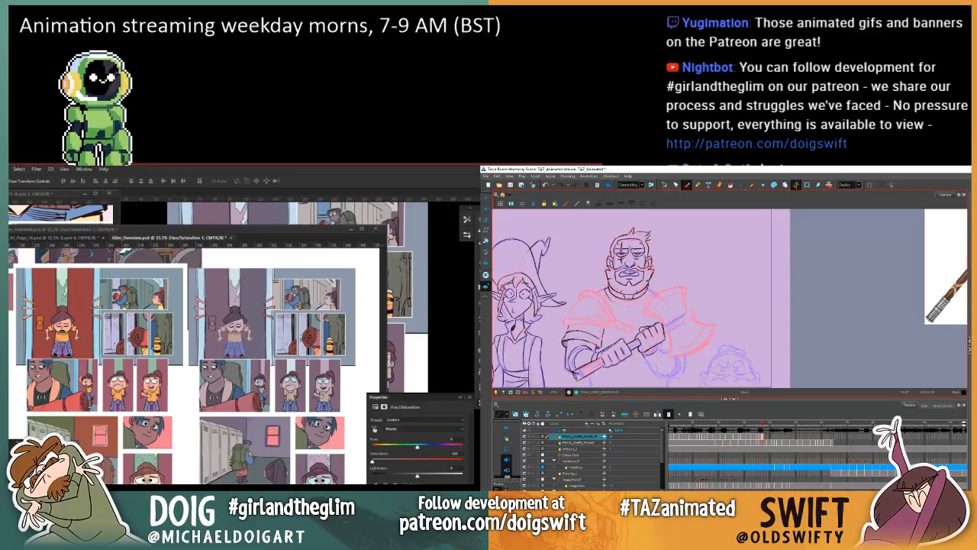
mouse_move(607, 293)
left_mouse_down()
mouse_move(622, 306)
mouse_move(605, 293)
left_mouse_up()
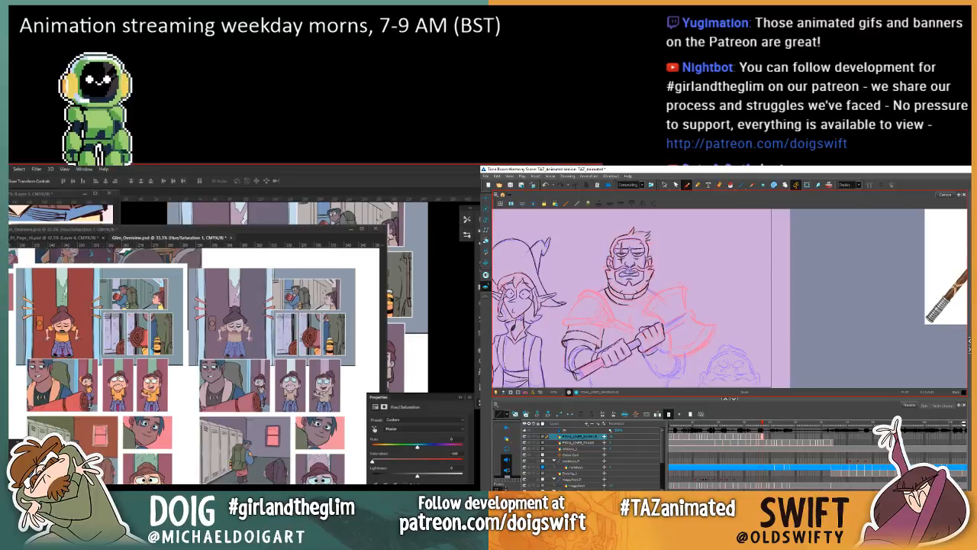
Step: In Photoshop, examine the colouring of the comic pages across the Glim overview, including the original and muted pages
left_click(224, 234)
left_click_drag(168, 382, 287, 383)
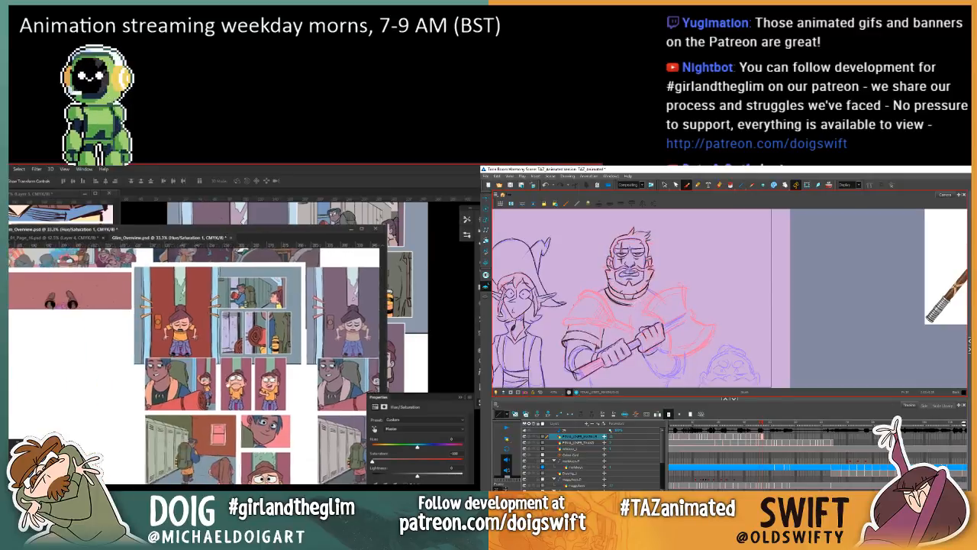
left_click_drag(96, 409, 222, 414)
left_click_drag(123, 332, 166, 426)
mouse_move(166, 367)
left_mouse_down()
mouse_move(119, 451)
mouse_move(171, 370)
mouse_move(139, 449)
left_mouse_up()
mouse_move(107, 405)
left_mouse_down()
mouse_move(151, 402)
mouse_move(164, 374)
left_mouse_up()
mouse_move(65, 382)
left_mouse_down()
mouse_move(142, 358)
mouse_move(160, 367)
left_mouse_up()
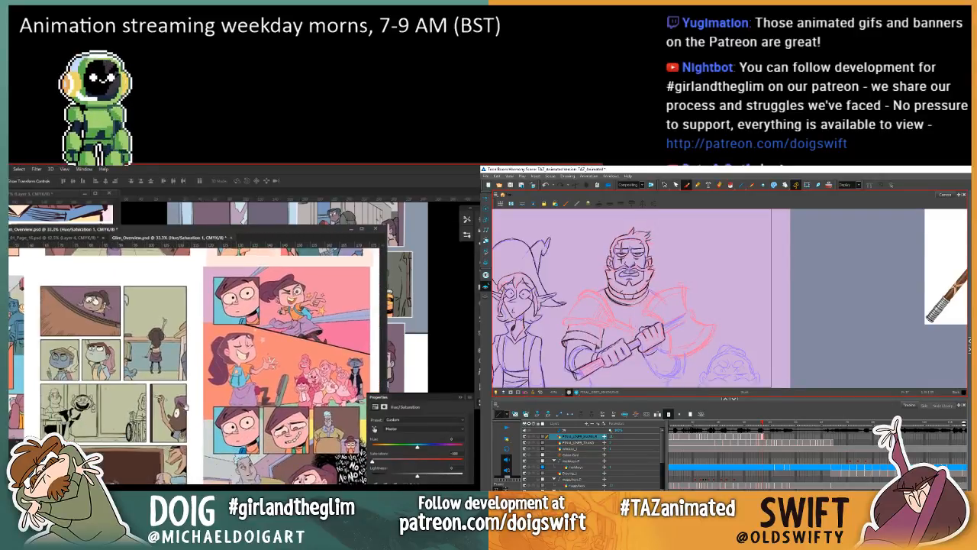
left_click_drag(186, 407, 338, 410)
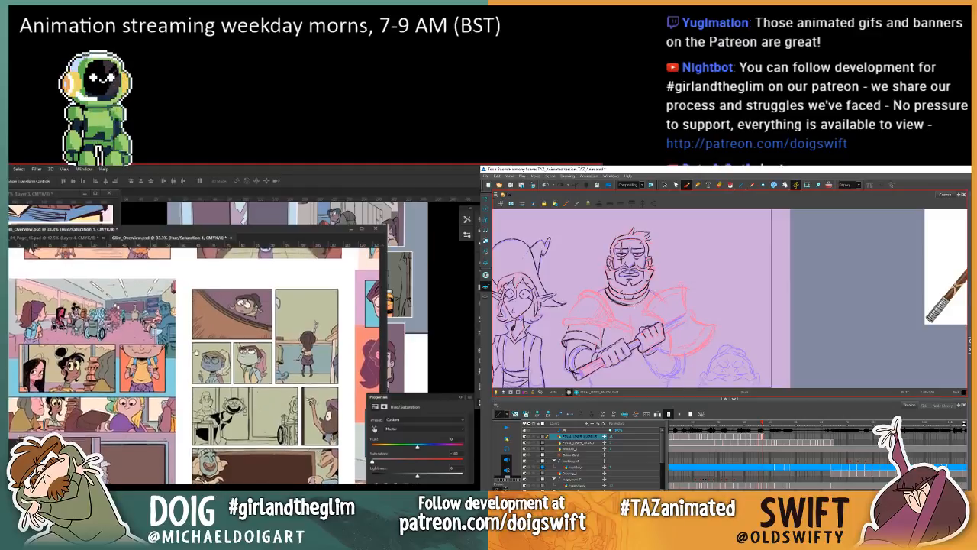
left_click_drag(328, 355, 152, 348)
left_click_drag(305, 343, 214, 366)
left_click_drag(328, 355, 194, 363)
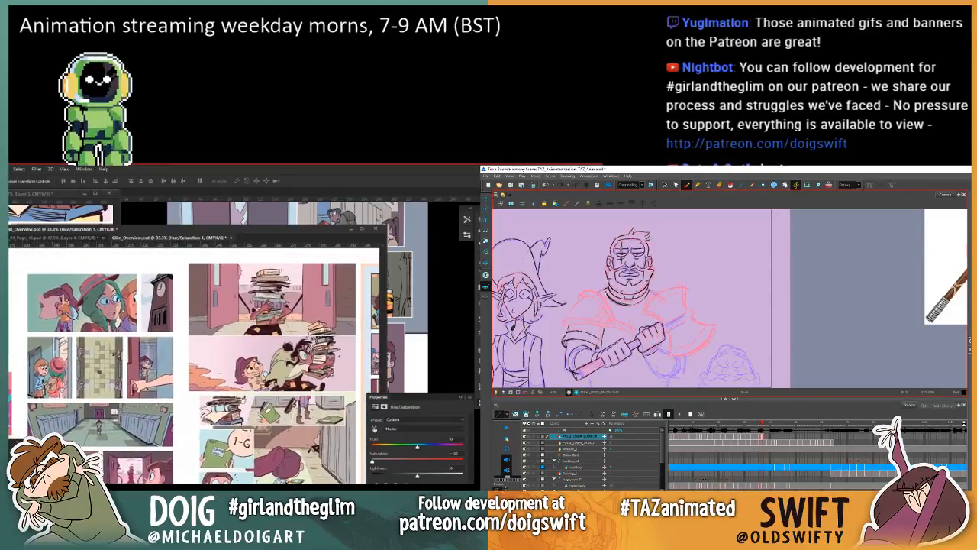
left_click_drag(264, 430, 131, 225)
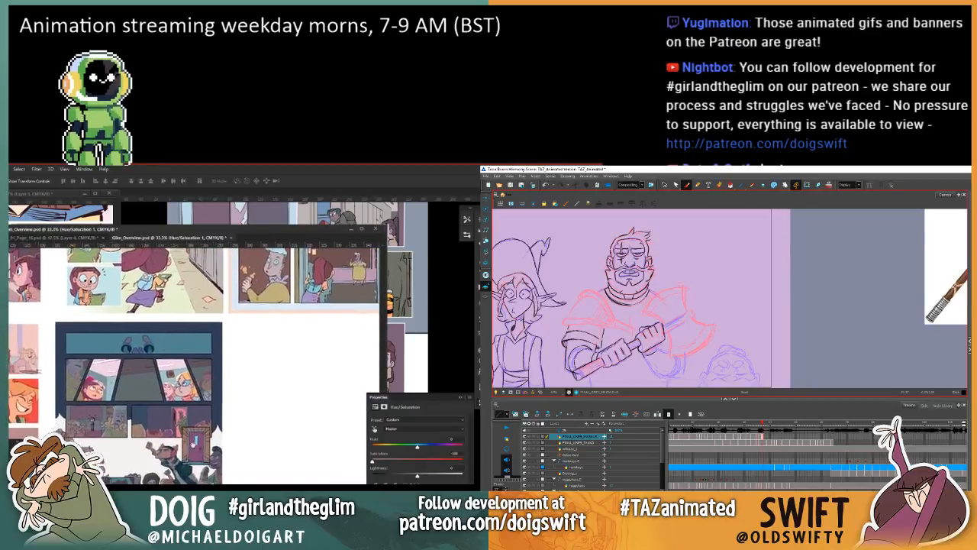
left_click_drag(195, 441, 202, 406)
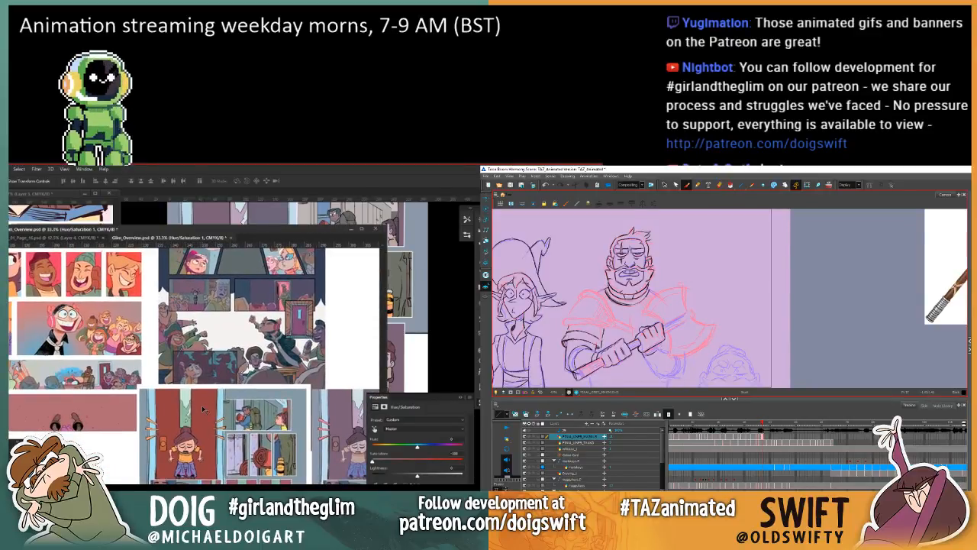
scroll(202, 410, "down", 2)
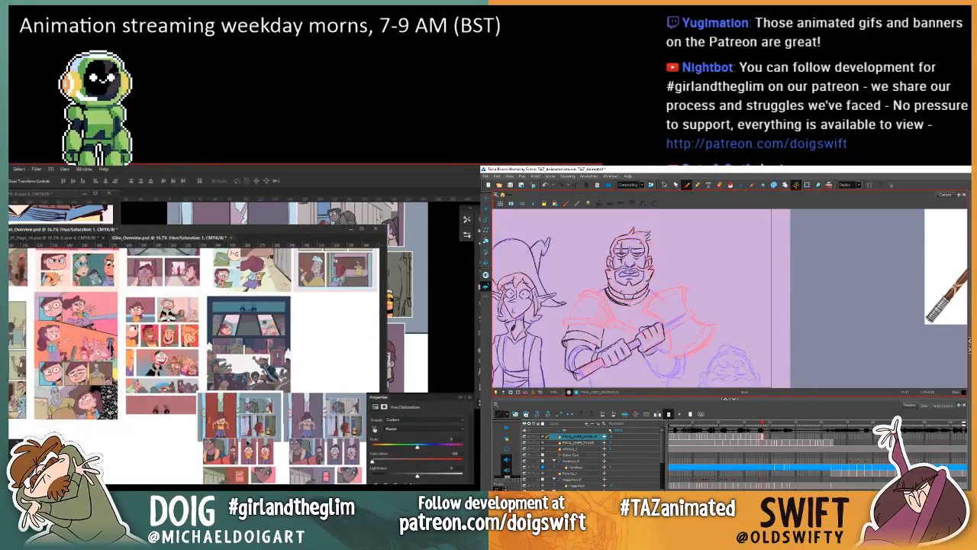
Step: Delete the selected comparison page from the overview and move the remaining copy up towards the row of finished pages
left_click(256, 440)
key("Delete")
left_click_drag(310, 414, 316, 316)
left_click_drag(165, 377, 290, 377)
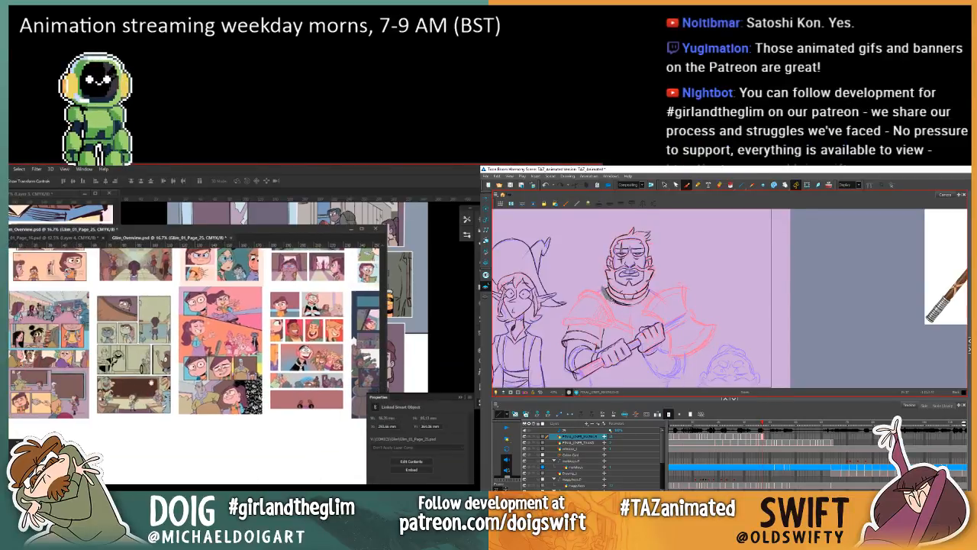
key("comma")
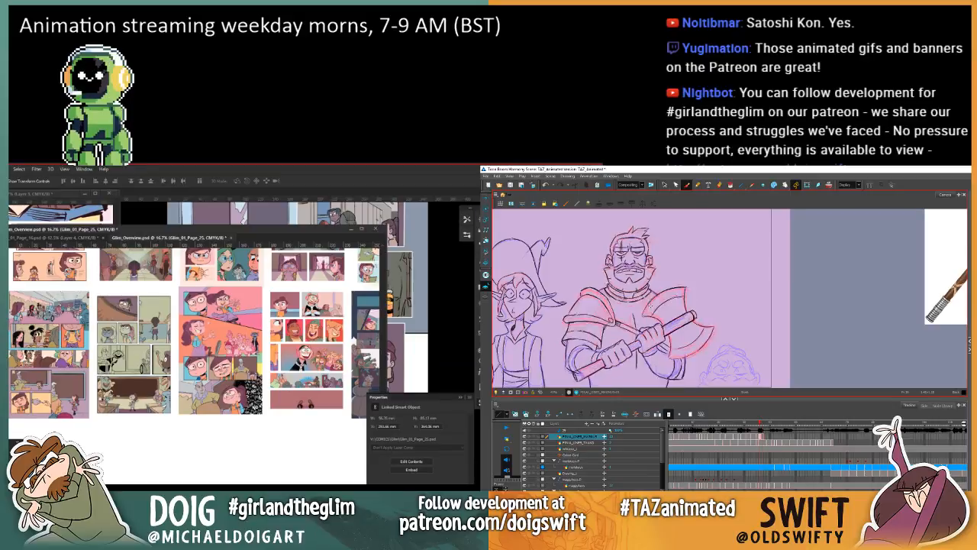
key("period")
Step: Place Glim_01_Page_27.psd from the COMICS Glim folder into the overview document
left_click(9, 168)
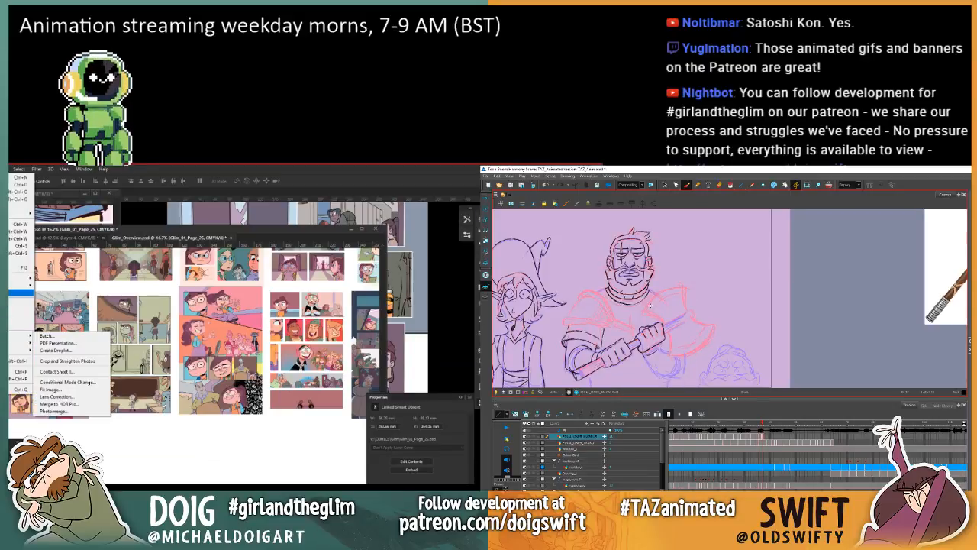
left_click(75, 367)
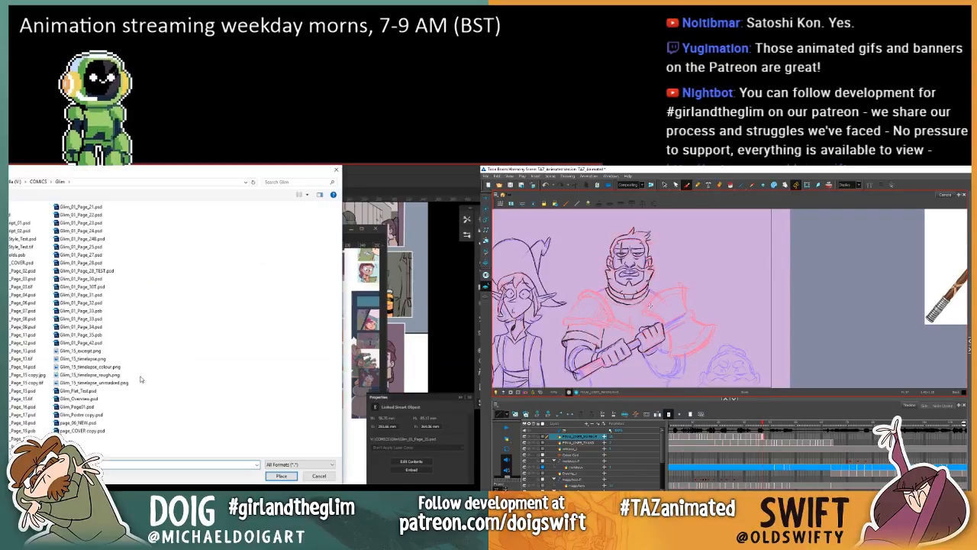
key("comma")
key("period")
key("comma")
key("period")
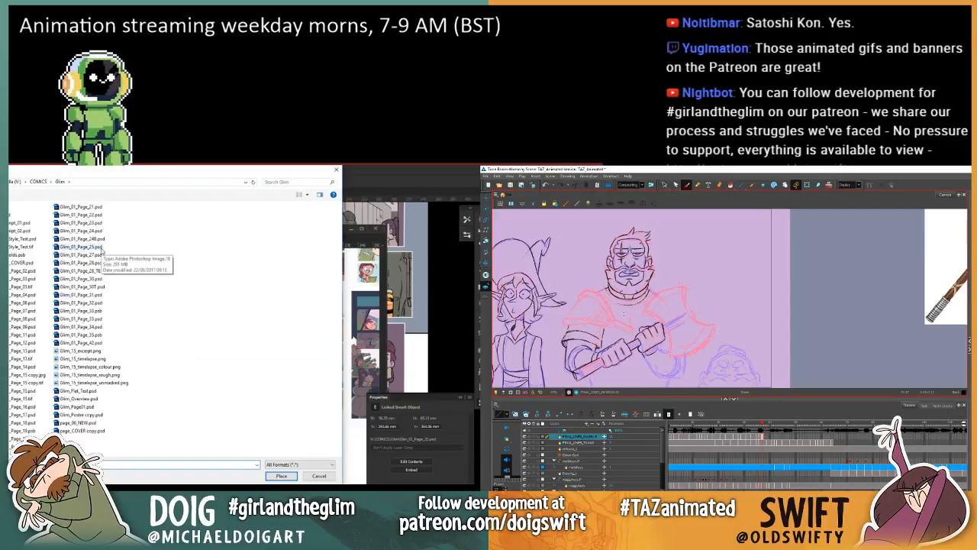
key("comma")
key("period")
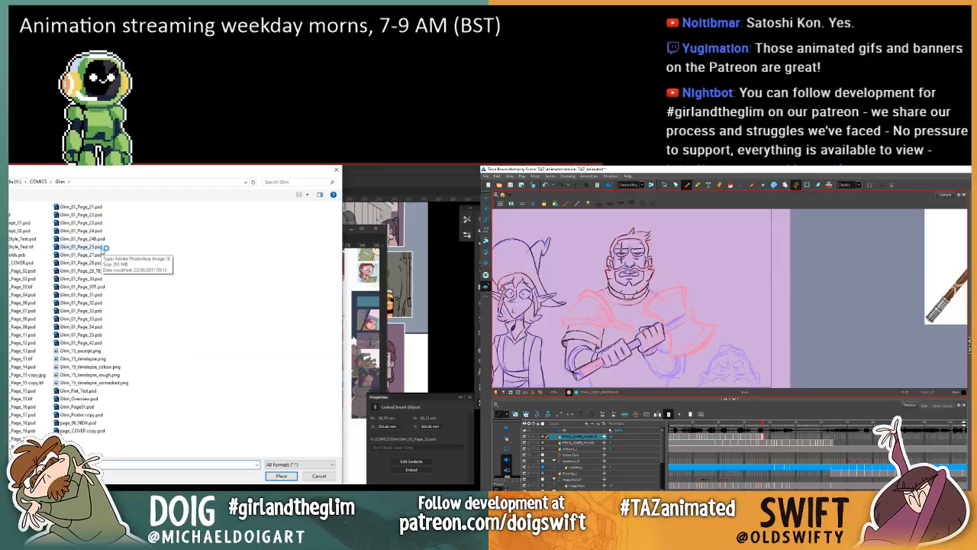
left_click(101, 255)
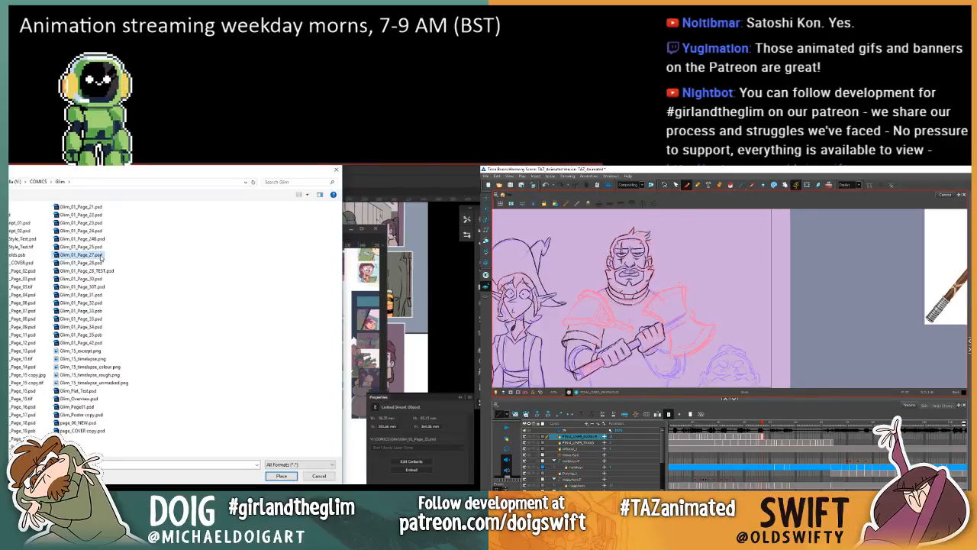
key("alt+s")
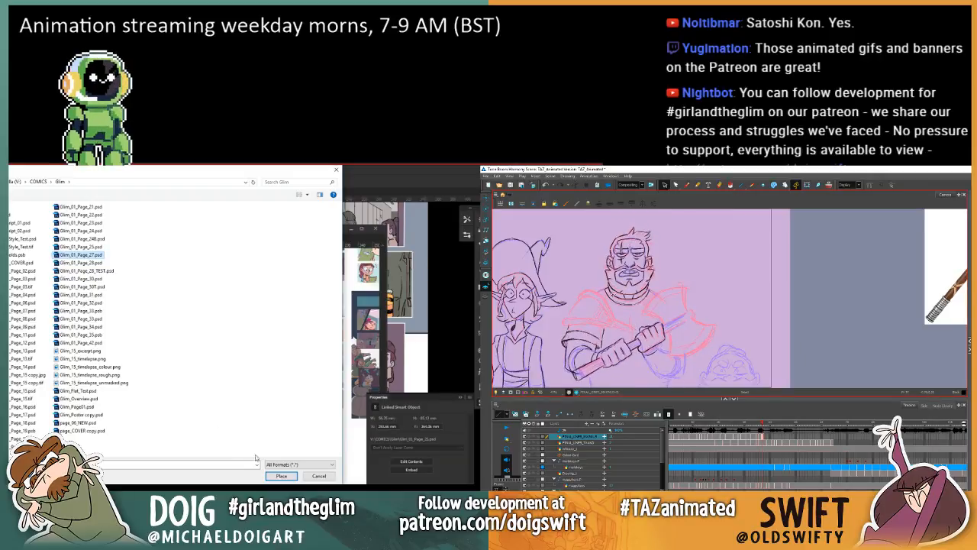
left_click(281, 475)
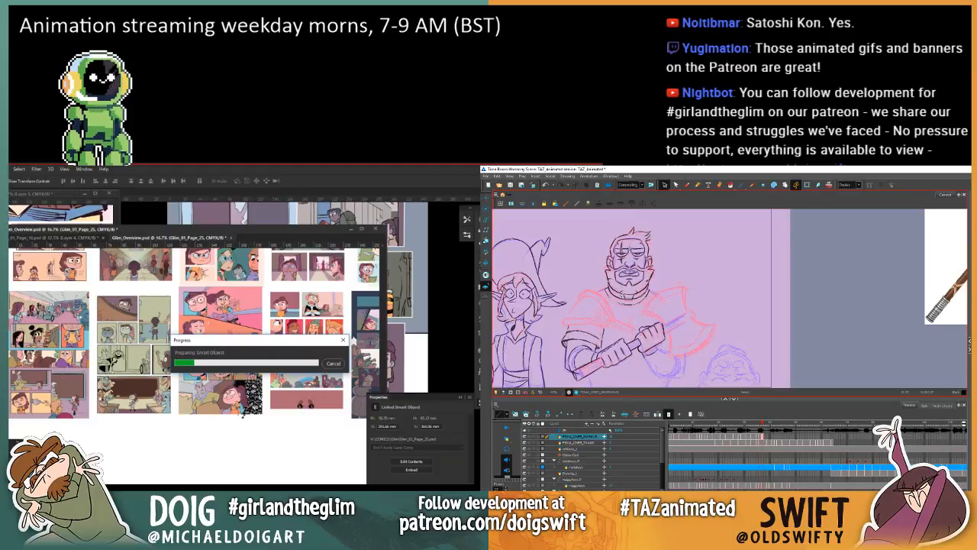
Step: Take up the Brush in Harmony and flip between adjacent drawings to compare the warrior's neck and collar line work
left_click(686, 185)
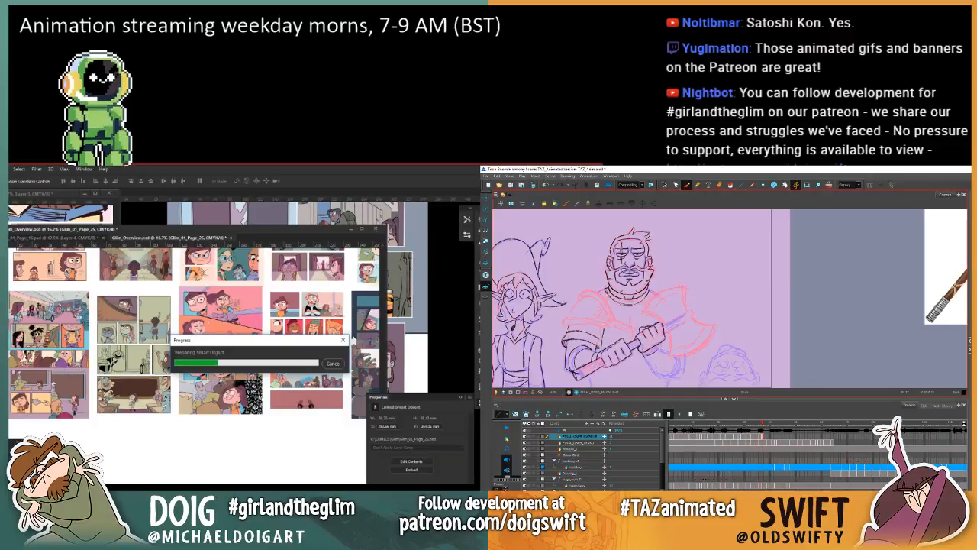
key("comma")
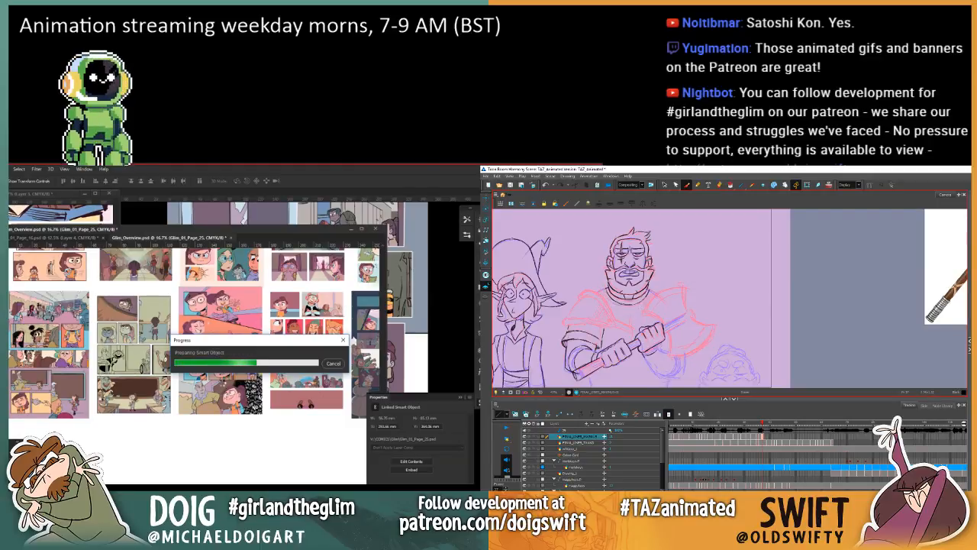
key("comma")
key("period")
key("comma")
key("period")
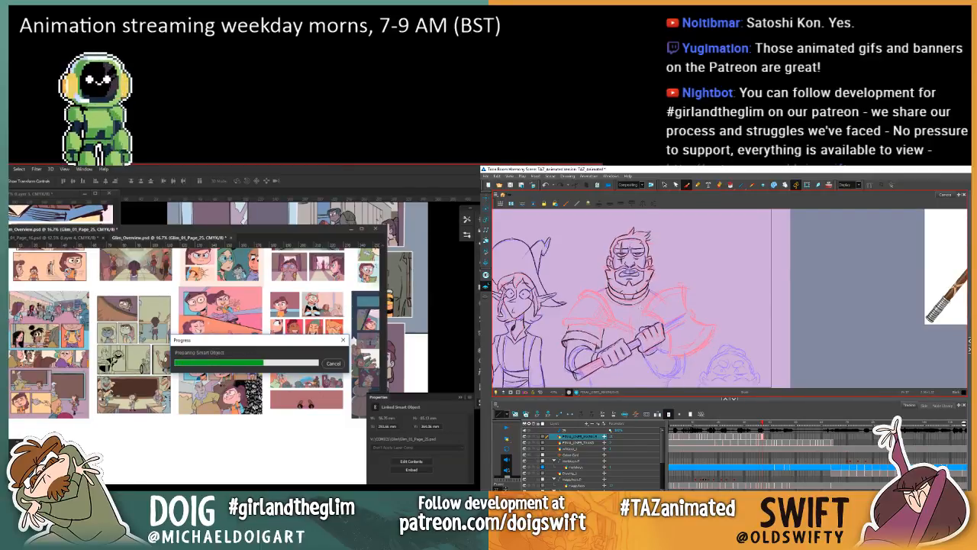
key("comma")
key("period")
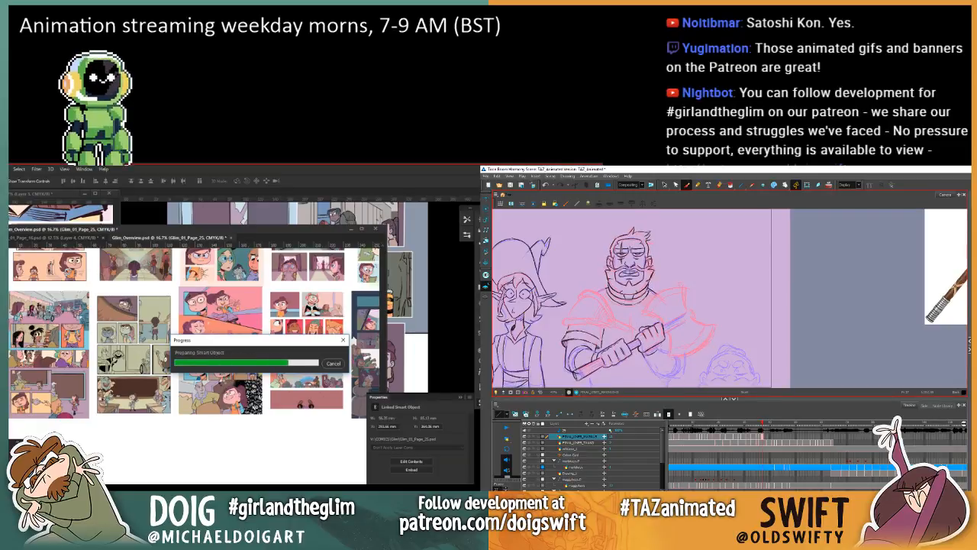
key("period")
key("comma")
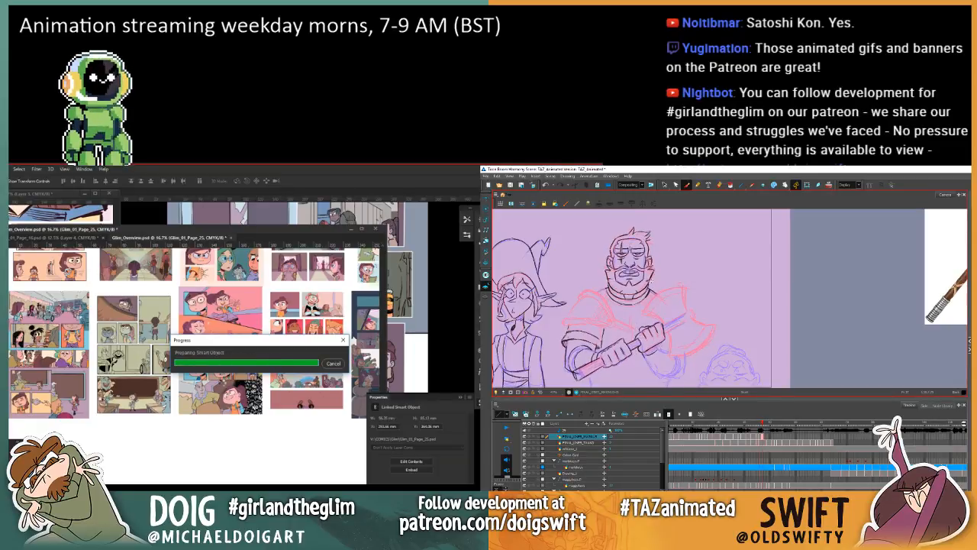
key("period")
key("comma")
key("period")
key("comma")
key("period")
key("comma")
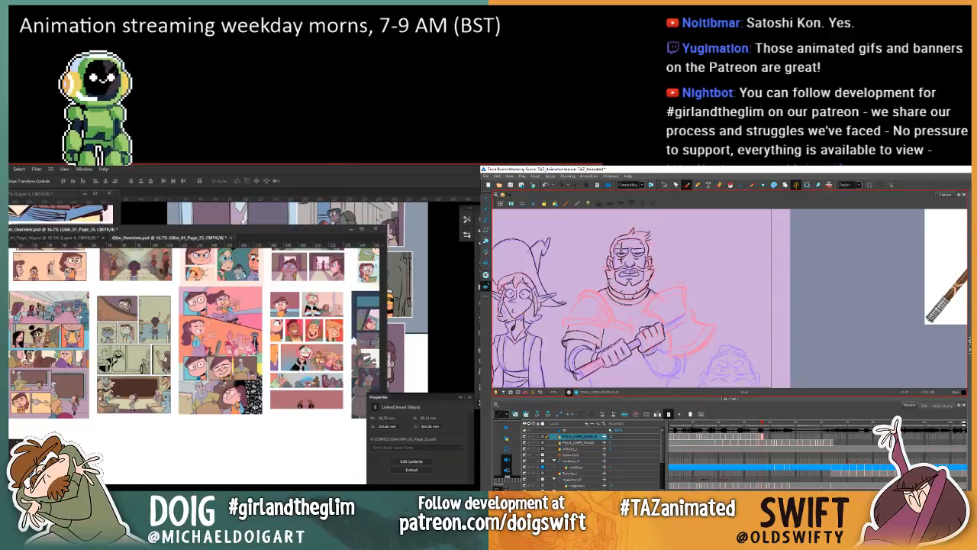
key("period")
key("comma")
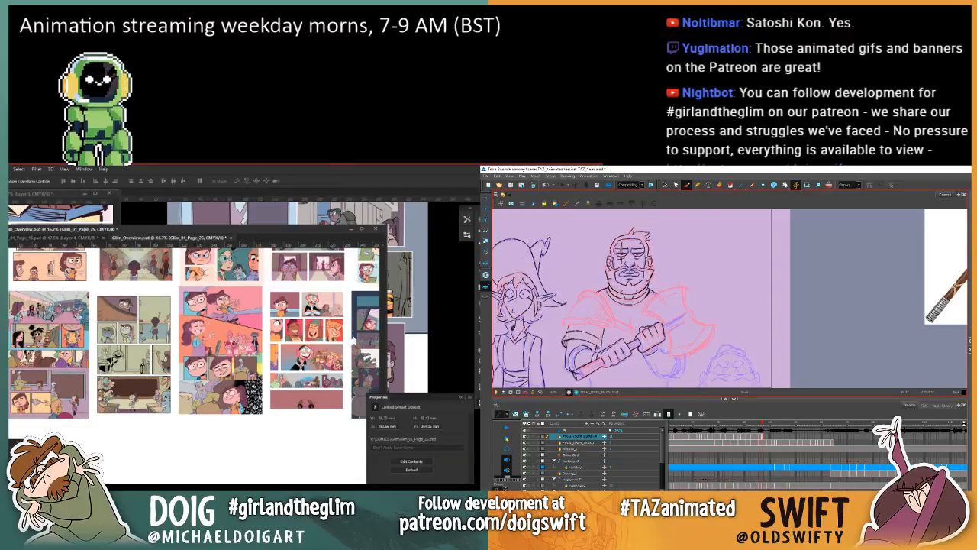
key("period")
key("comma")
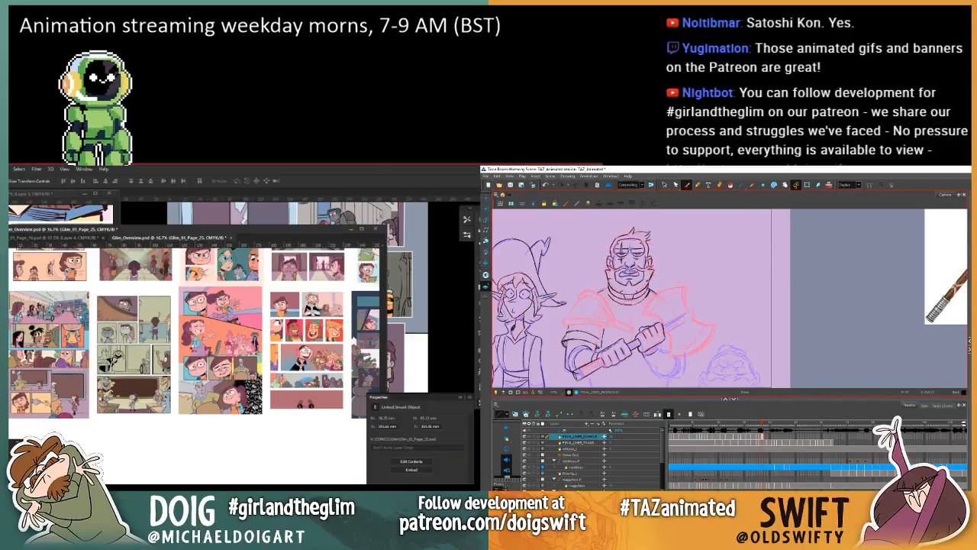
key("period")
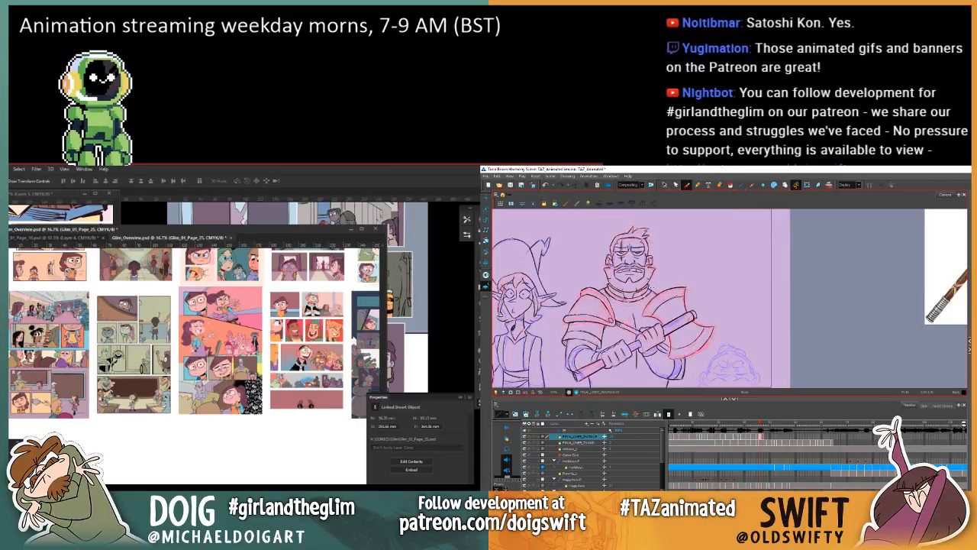
Step: Check the warrior's collar and neck lines in Harmony by repeatedly flipping between the current drawing and the previous one
key("comma")
key("period")
key("comma")
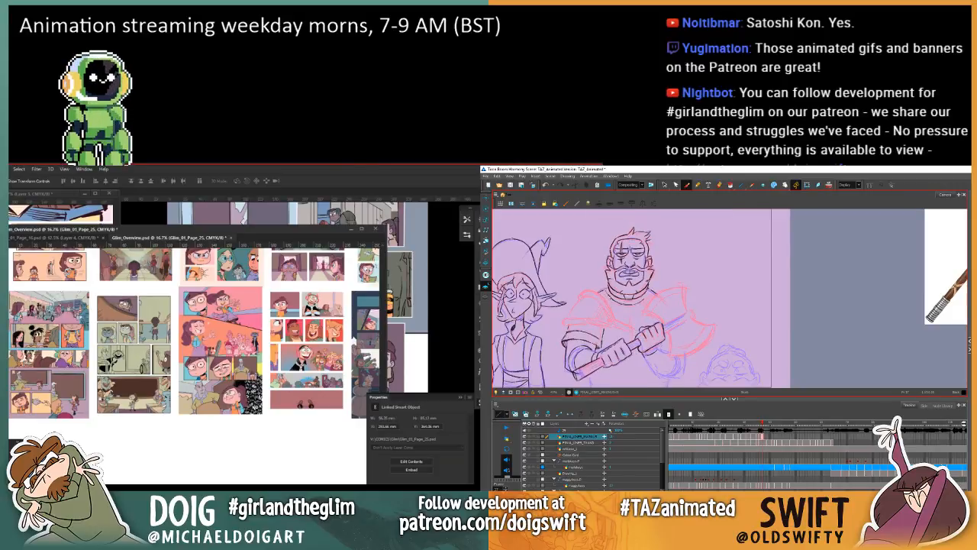
key("period")
key("comma")
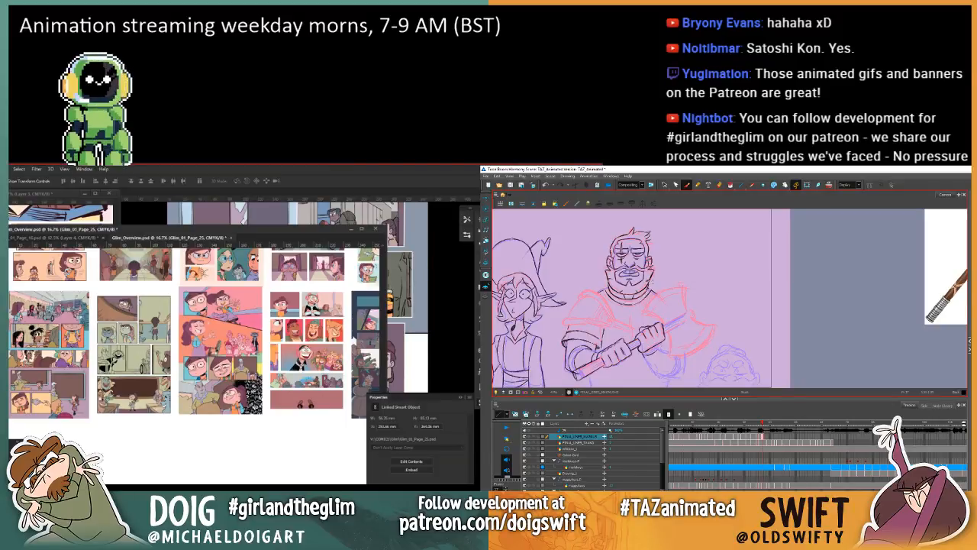
key("period")
key("comma")
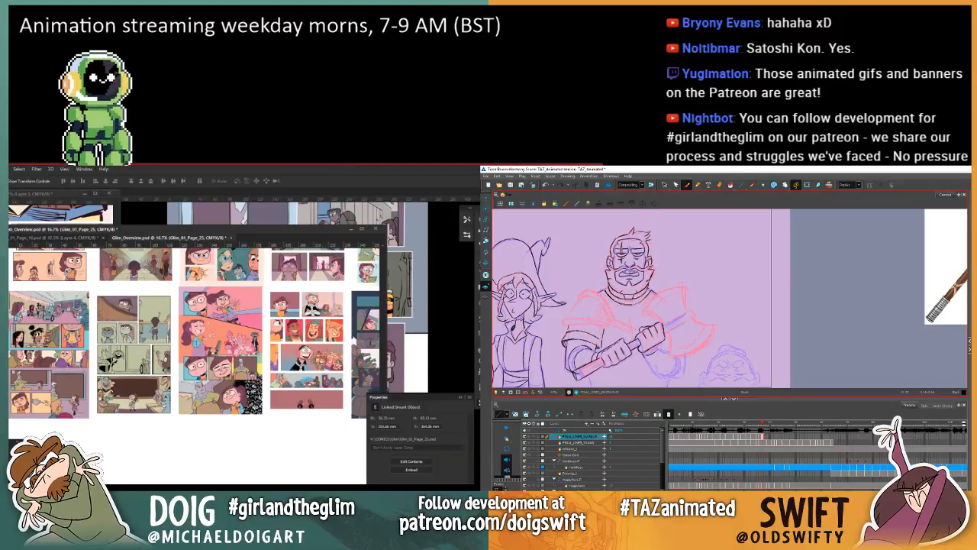
key("period")
key("comma")
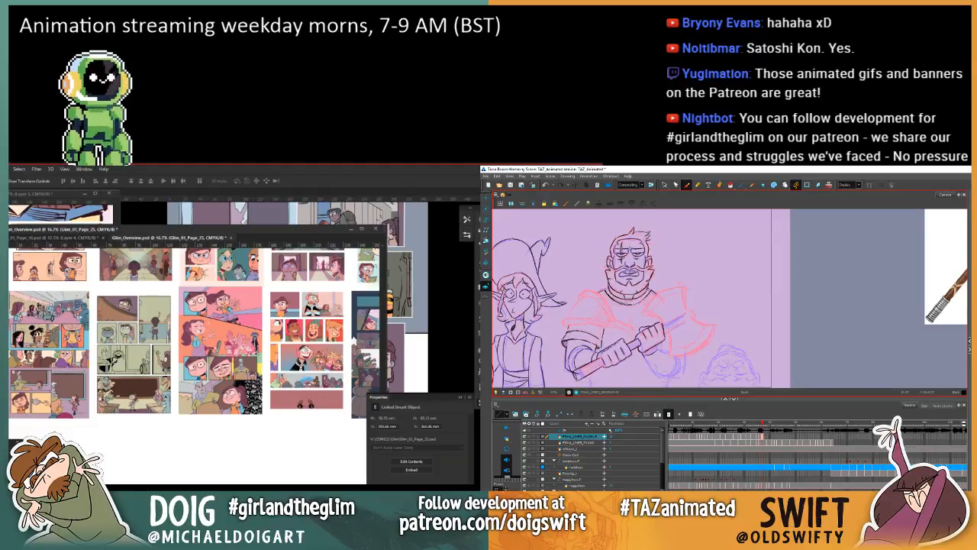
key("comma")
key("period")
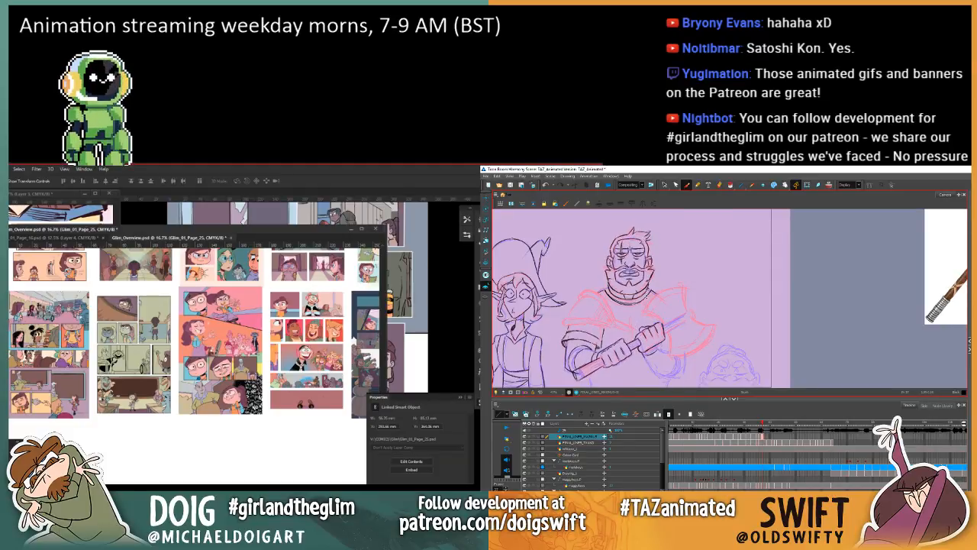
key("period")
key("comma")
key("comma")
key("period")
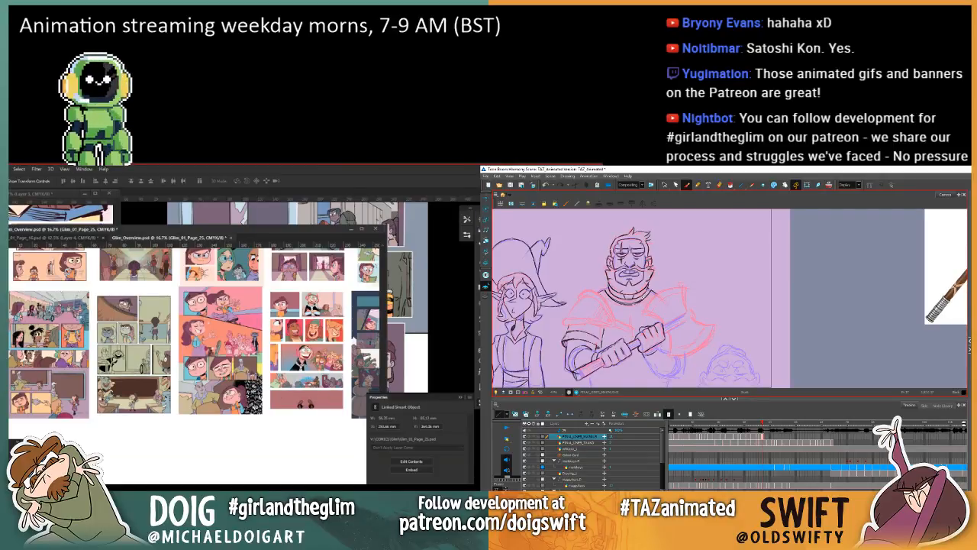
key("comma")
key("period")
key("comma")
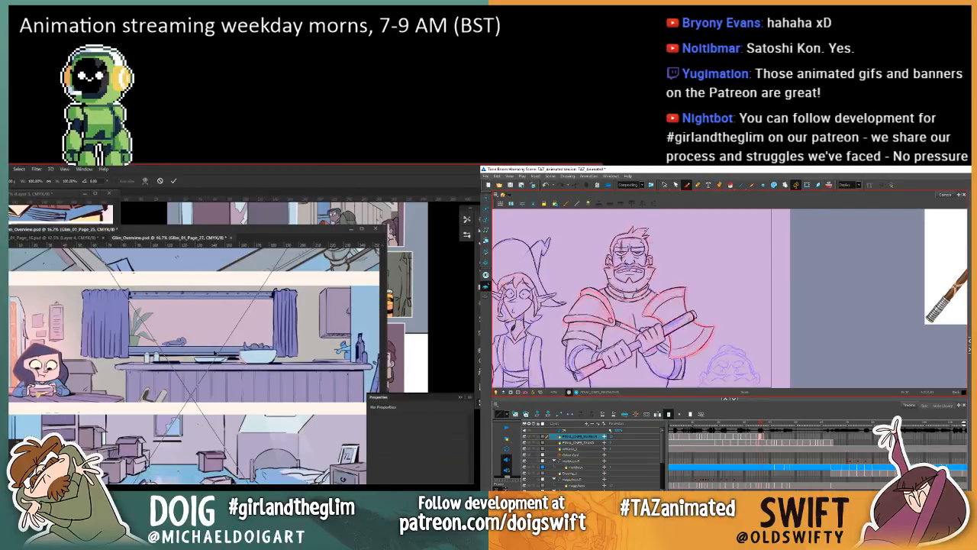
key("period")
key("comma")
key("period")
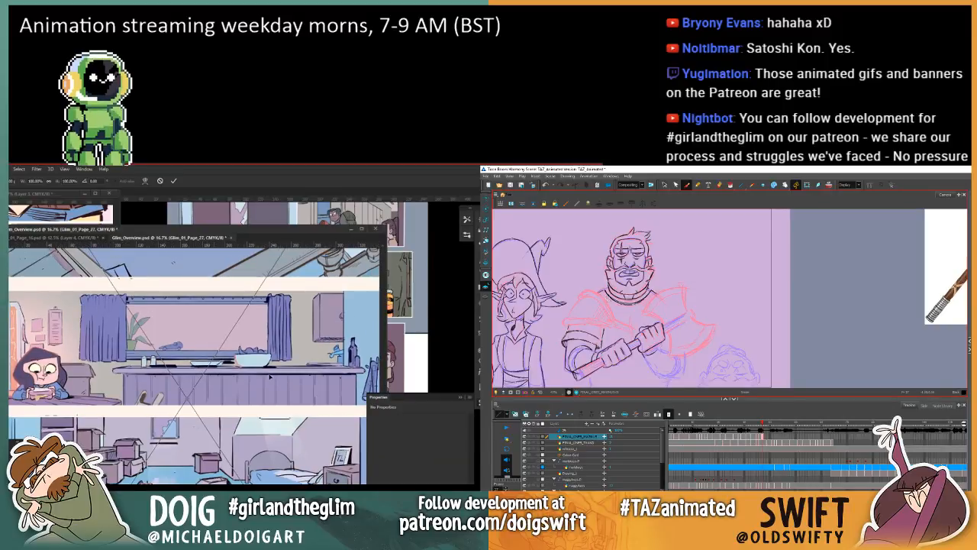
Step: In Photoshop, scale the placed Glim_01_Page_27 down to the size of the other overview pages and commit the placement
key("ctrl+minus")
key("ctrl+minus")
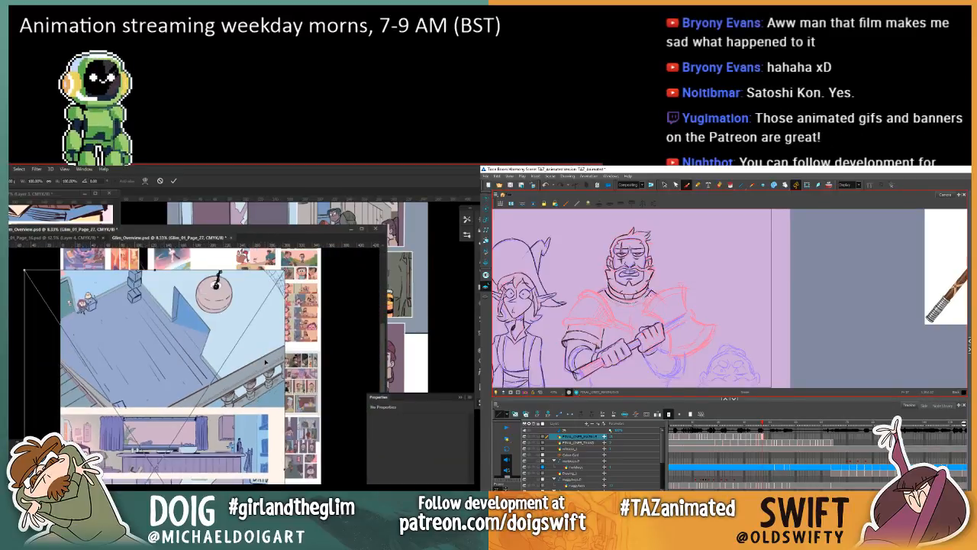
key("comma")
key("period")
key("ctrl+minus")
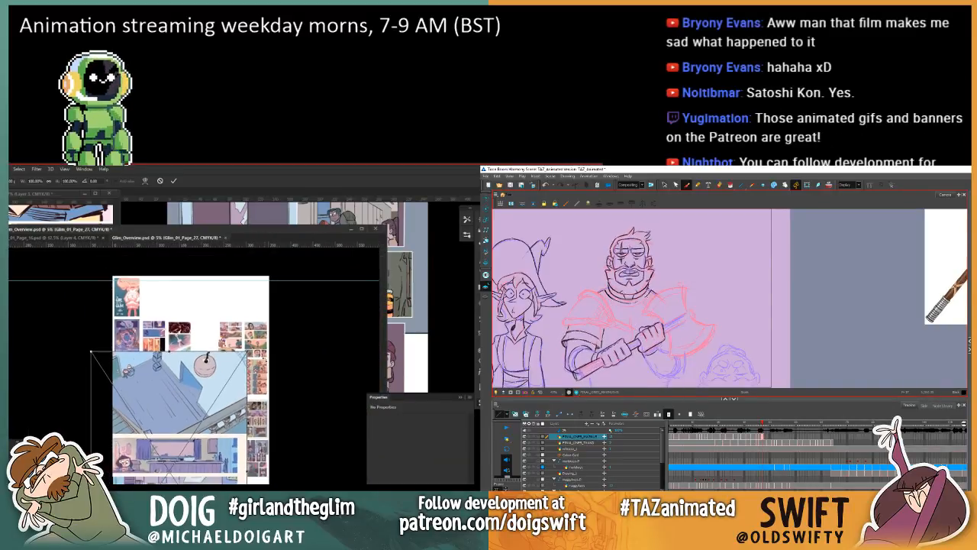
left_click_drag(168, 435, 194, 348)
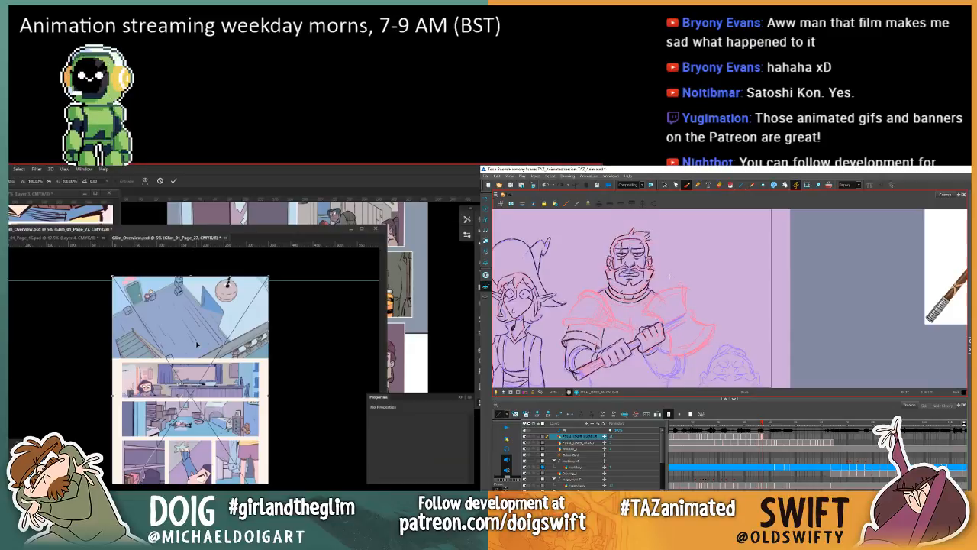
left_click_drag(197, 346, 201, 380)
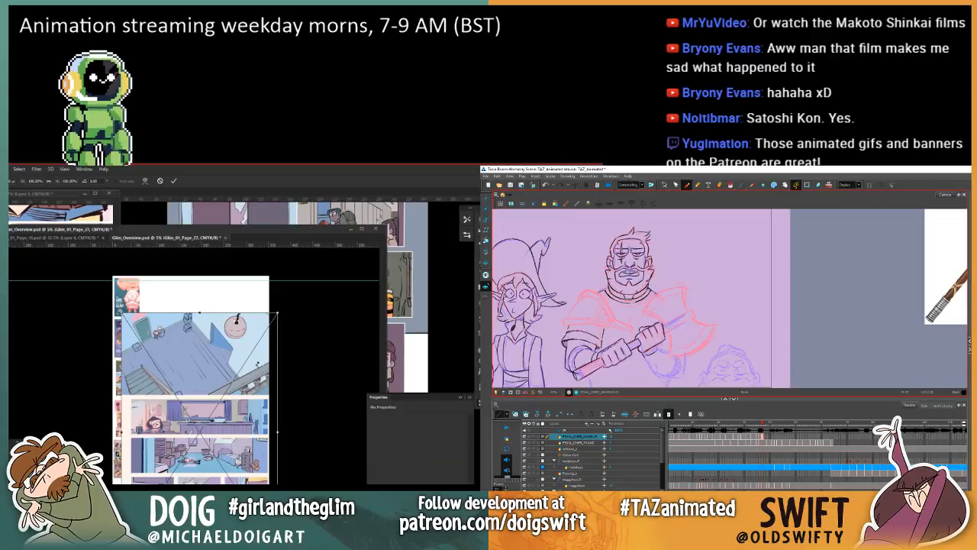
key("Return")
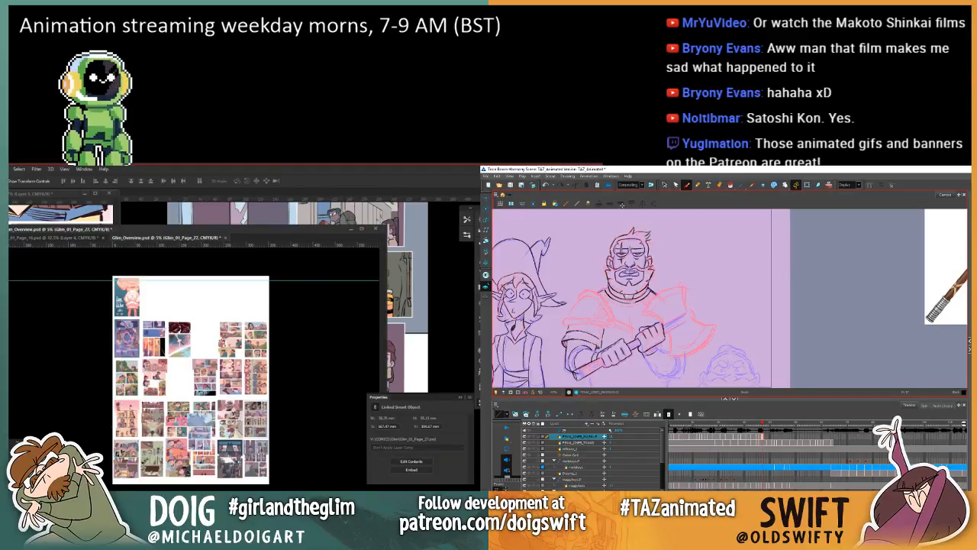
Step: Move page 27 to the start of a new row beneath the last row of pages in the overview
key("comma")
key("period")
key("comma")
key("period")
mouse_move(203, 438)
left_mouse_down()
mouse_move(183, 473)
mouse_move(131, 483)
left_mouse_up()
Step: In Harmony, compare the shoulder end of the warrior's collar between the current and previous drawings
key("comma")
key("period")
key("comma")
key("period")
key("comma")
key("period")
key("comma")
key("period")
key("comma")
key("period")
key("comma")
key("period")
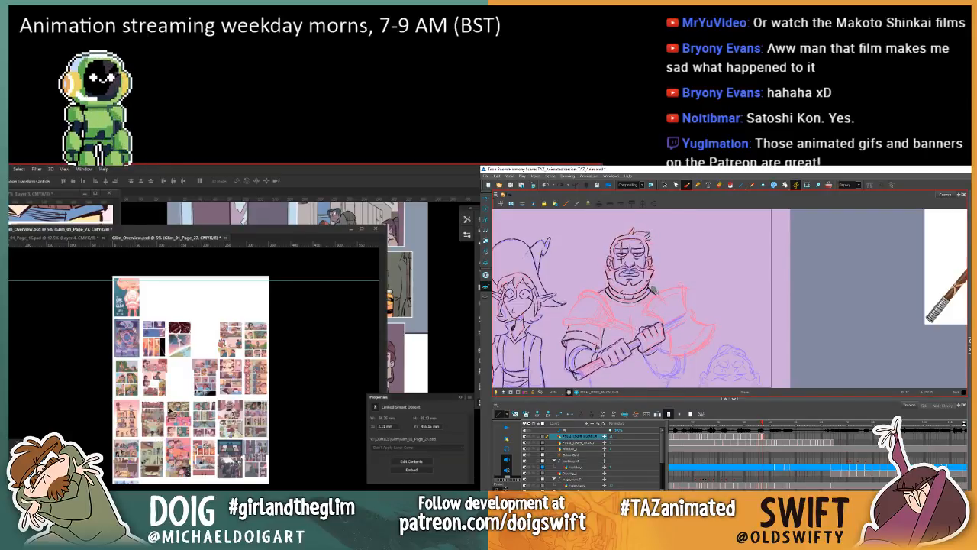
Step: Select the stray stroke at the shoulder end of the warrior's collar and delete it
scroll(174, 410, "up", 1)
scroll(174, 409, "up", 2)
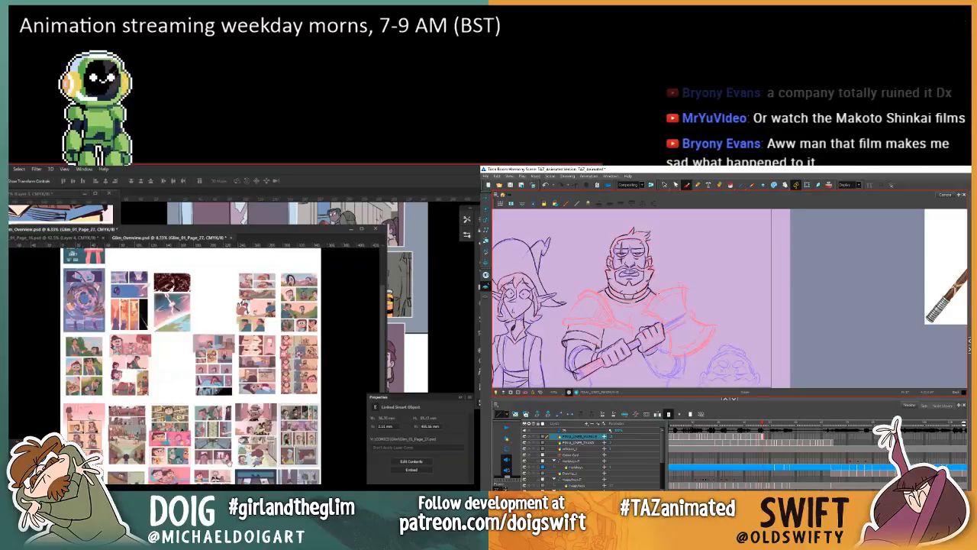
key("alt+s")
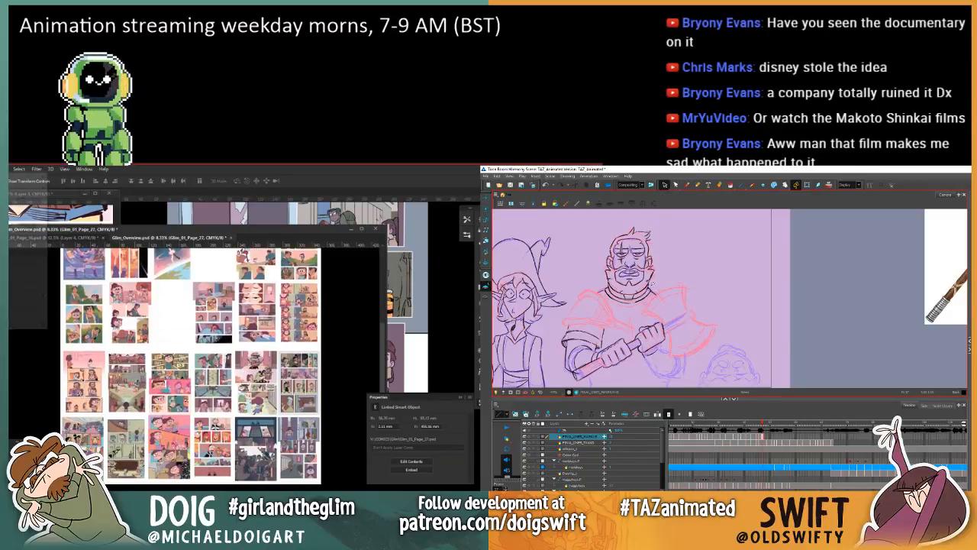
left_click(650, 290)
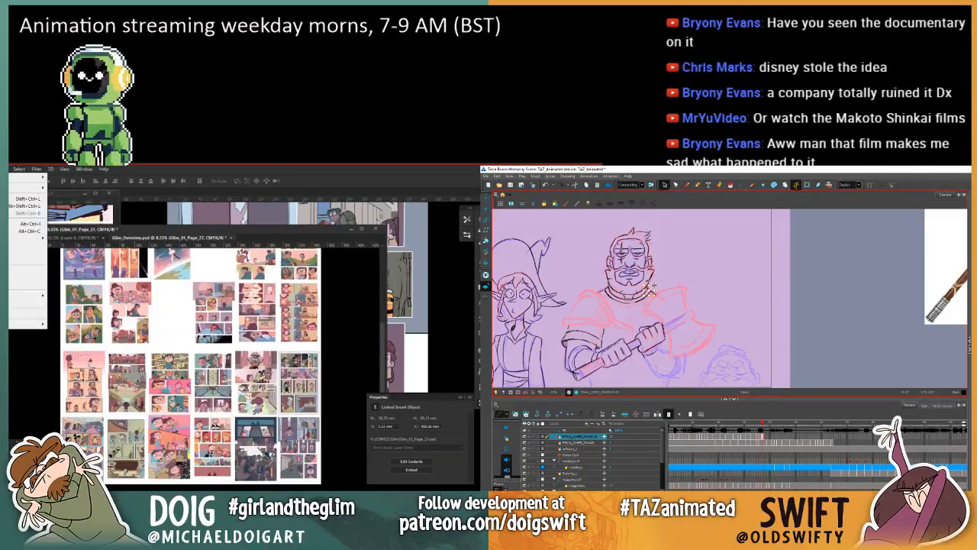
key("Delete")
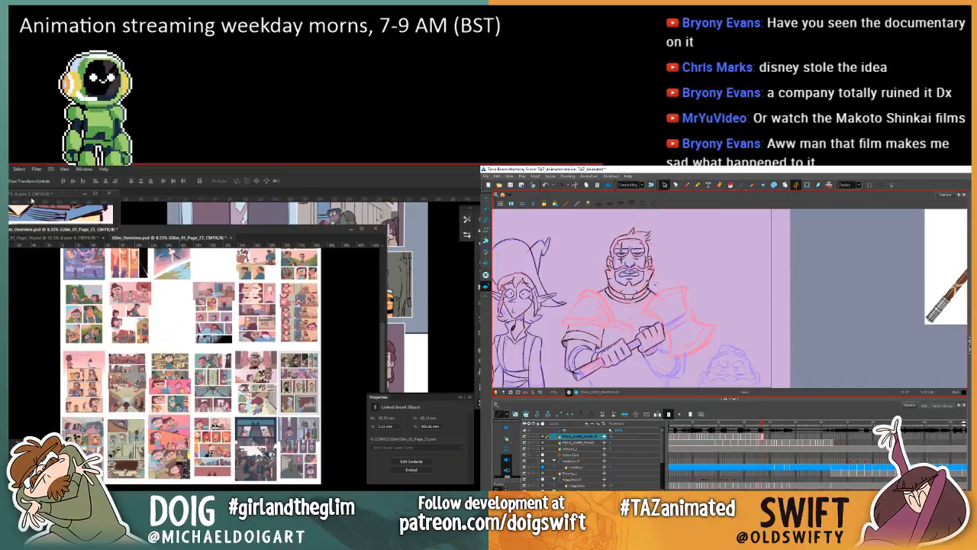
Step: In Photoshop, open the canvas size settings for the Glim overview document
left_click(9, 170)
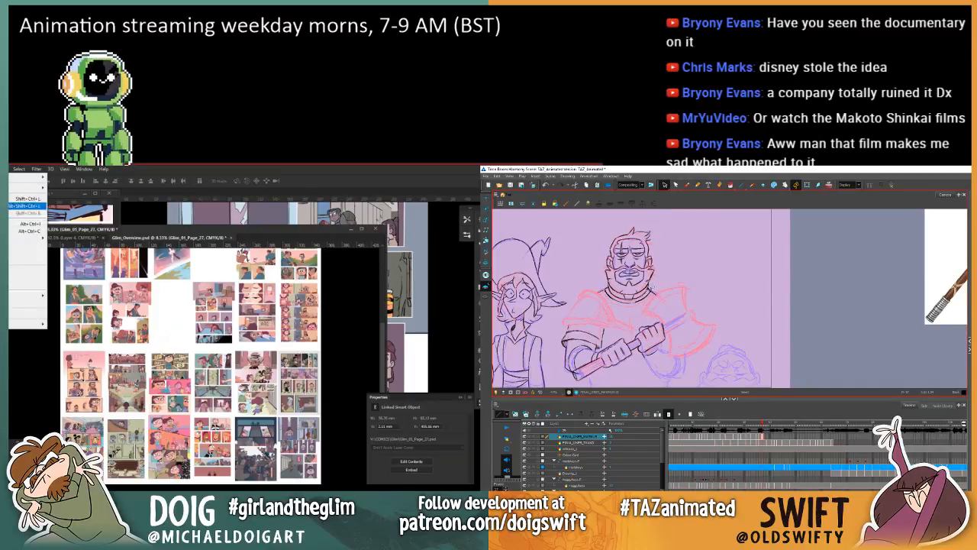
left_click(28, 229)
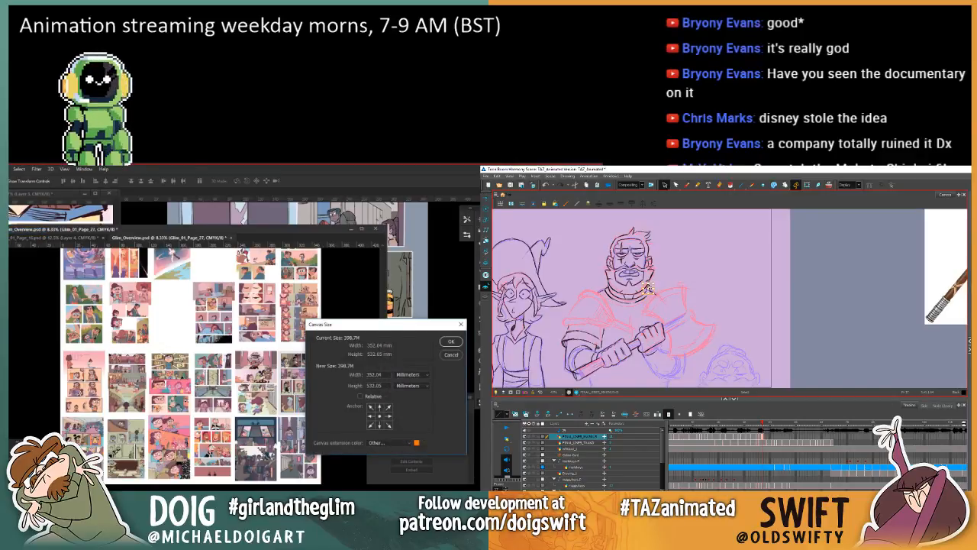
Step: Take up the Brush in Harmony again and compare the edited collar with the previous drawing
left_click(687, 185)
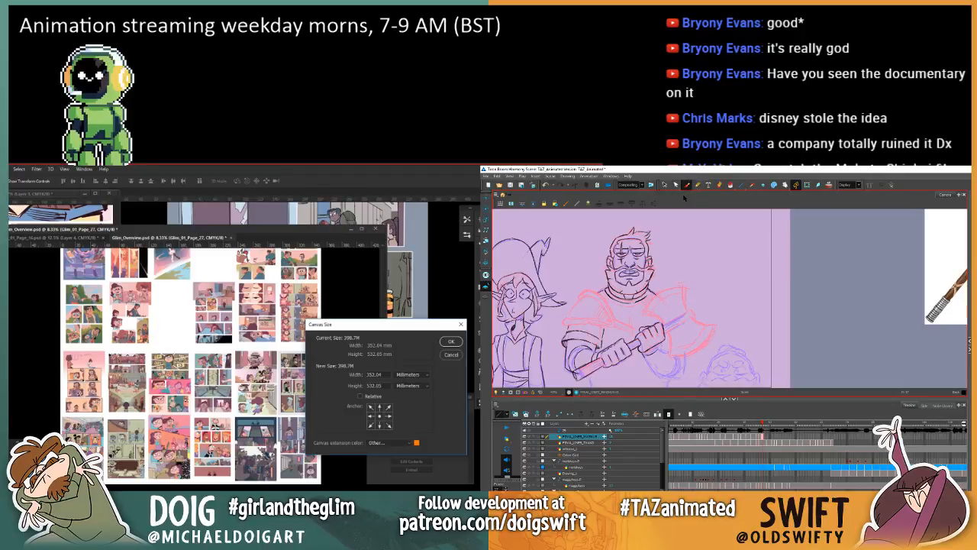
key("comma")
key("period")
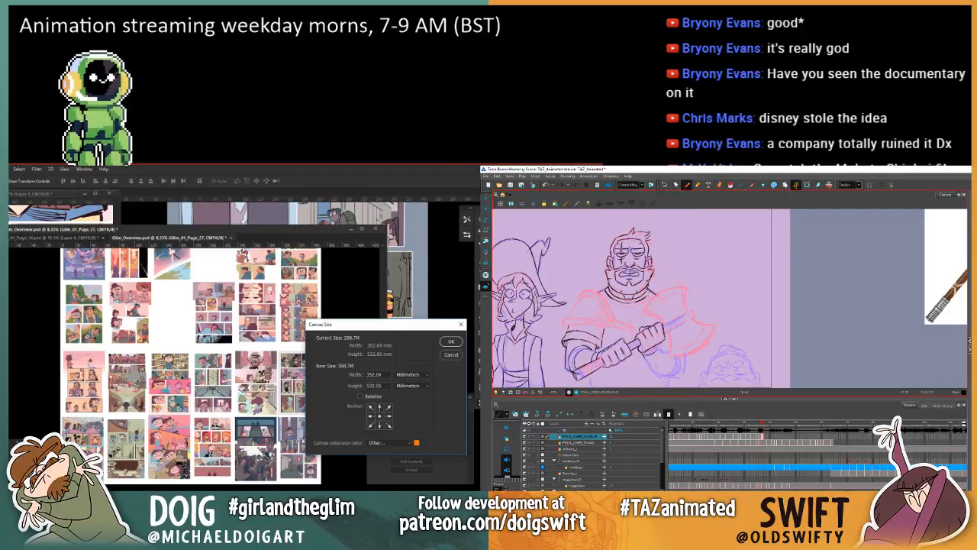
key("comma")
key("period")
key("comma")
key("period")
key("comma")
key("period")
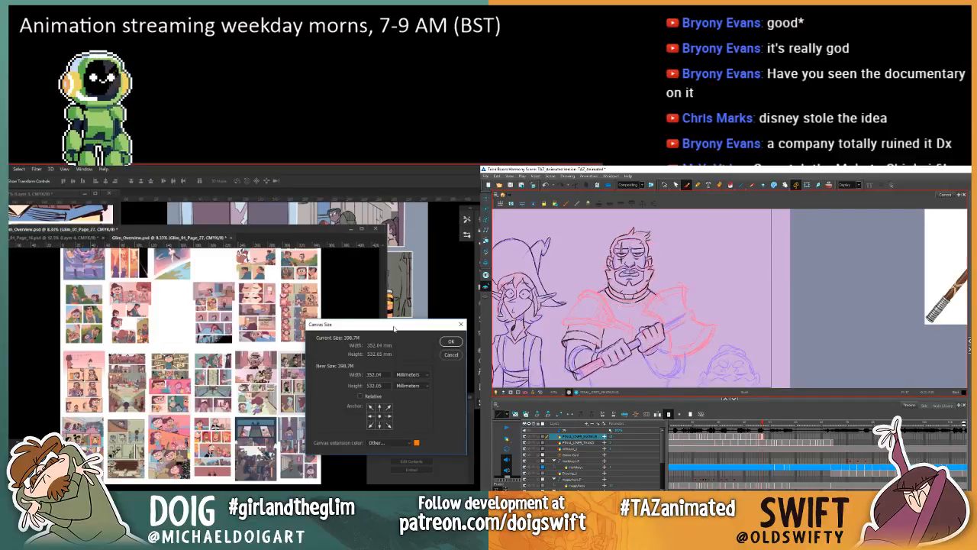
Step: Enlarge the Photoshop overview canvas to 12000 × 16000 pixels, anchoring the existing pages at the upper-left corner
left_click(370, 406)
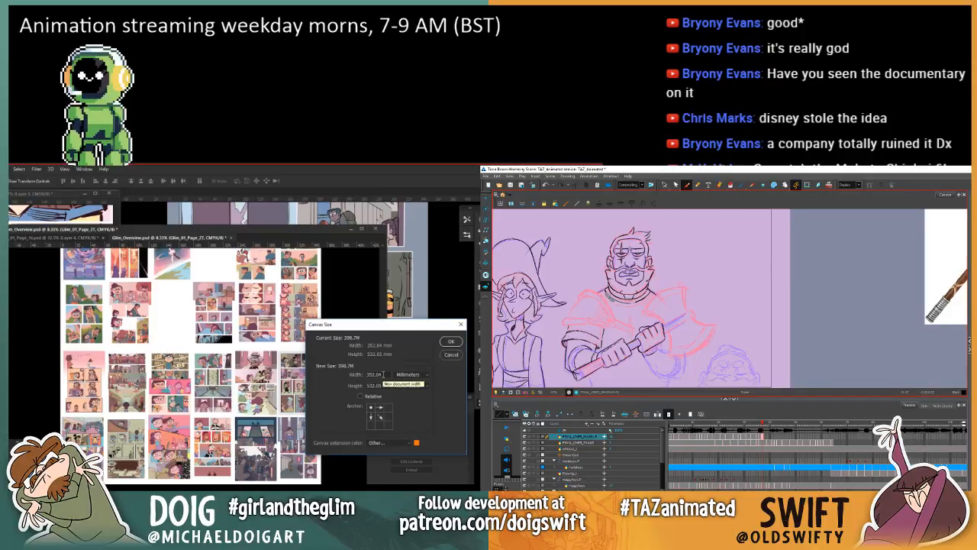
key("comma")
key("period")
key("comma")
key("period")
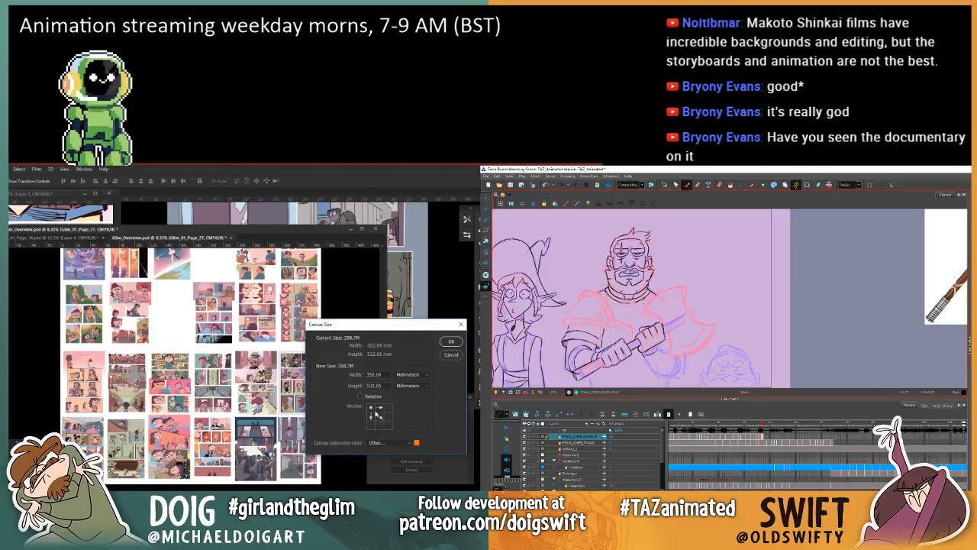
left_click(407, 385)
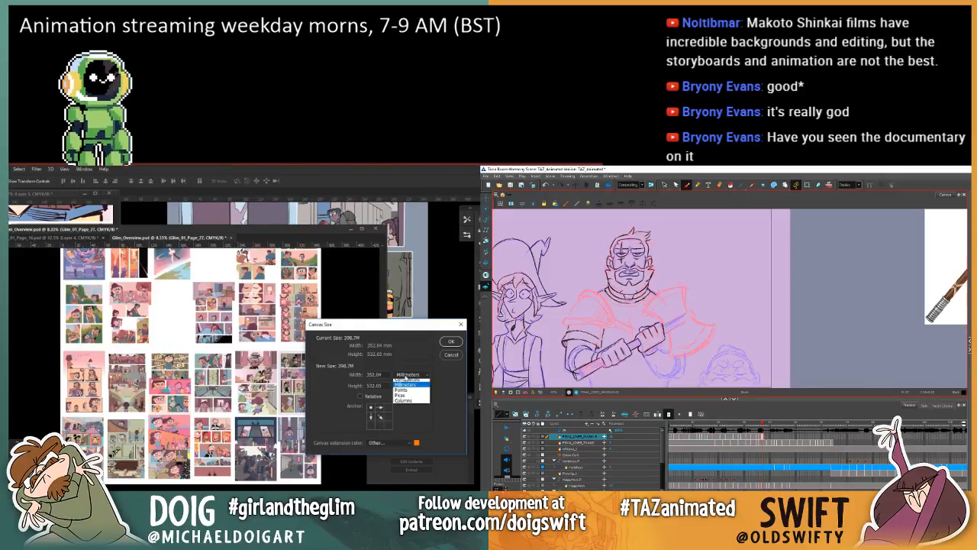
left_click(406, 389)
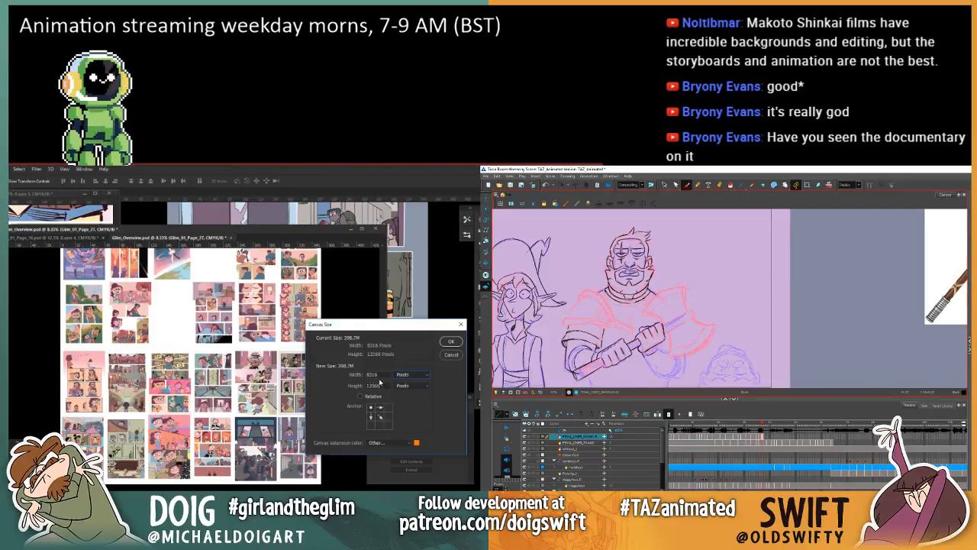
double_click(372, 373)
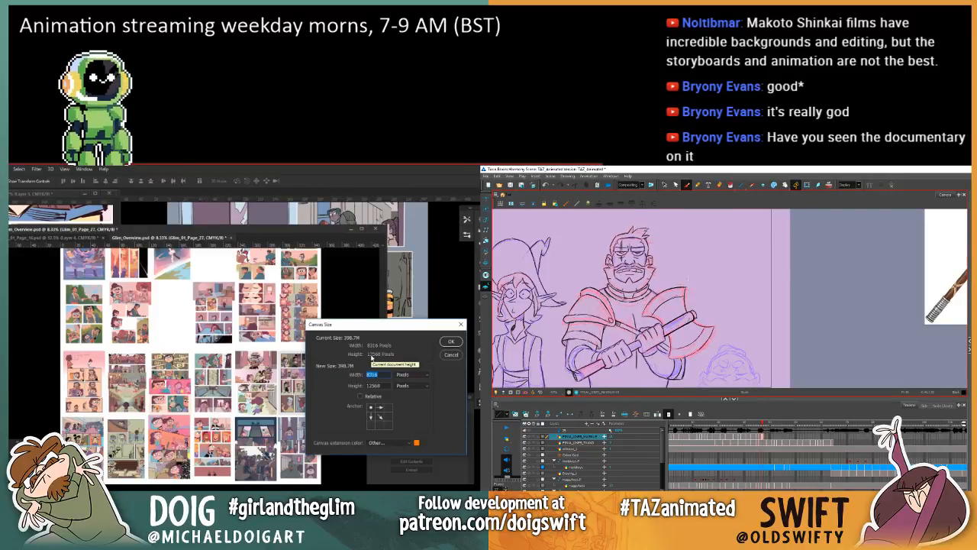
type("128")
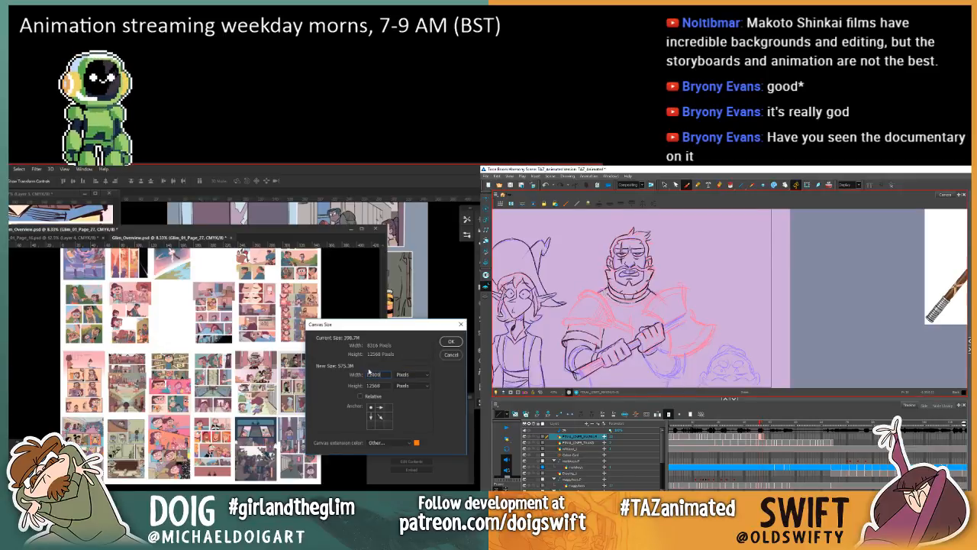
type("00")
key("Tab")
type("150000")
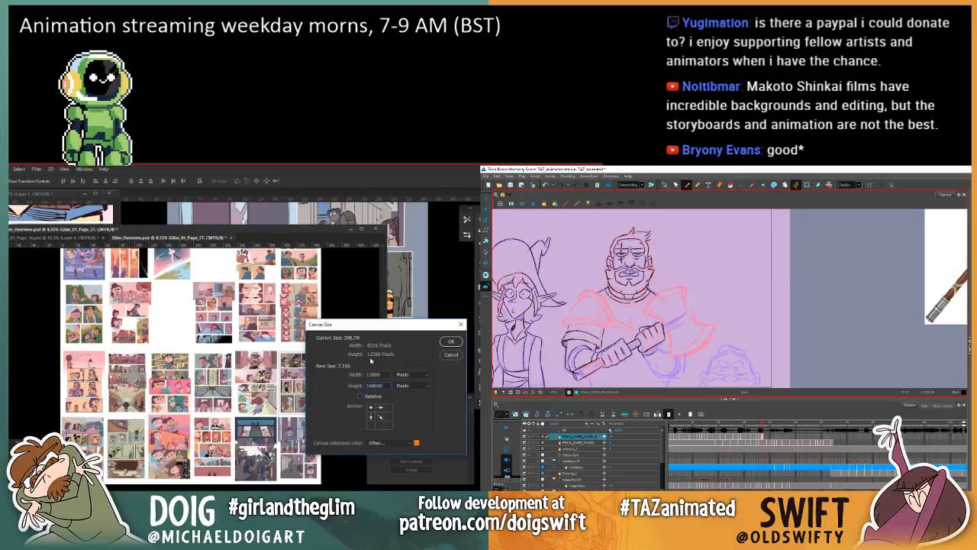
key("BackSpace")
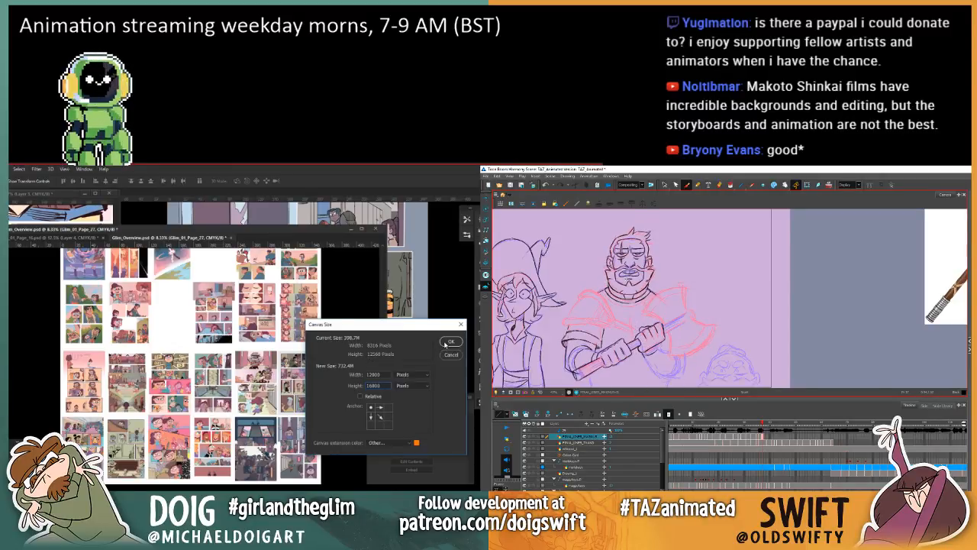
left_click(450, 342)
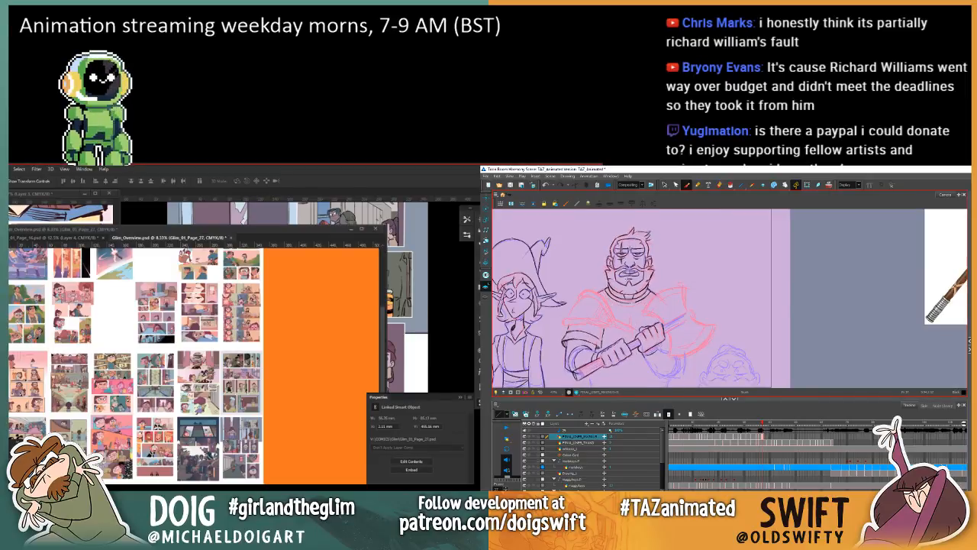
Step: Copy the warrior's axe head from the previous drawing in Harmony, paste it into the next drawing and shift it slightly upward
key("shift+t")
key("comma")
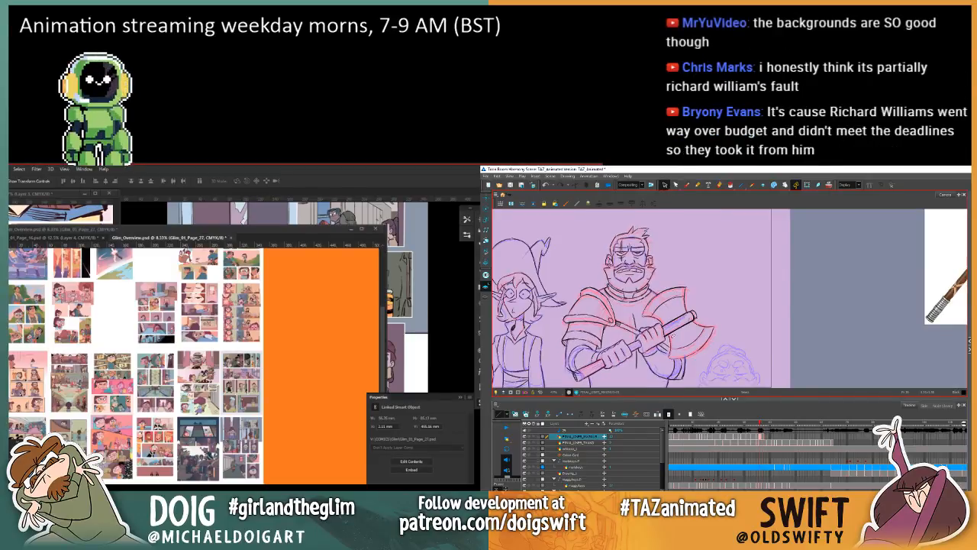
mouse_move(650, 302)
left_mouse_down()
mouse_move(658, 294)
mouse_move(718, 331)
mouse_move(675, 355)
mouse_move(667, 355)
mouse_move(671, 336)
left_mouse_up()
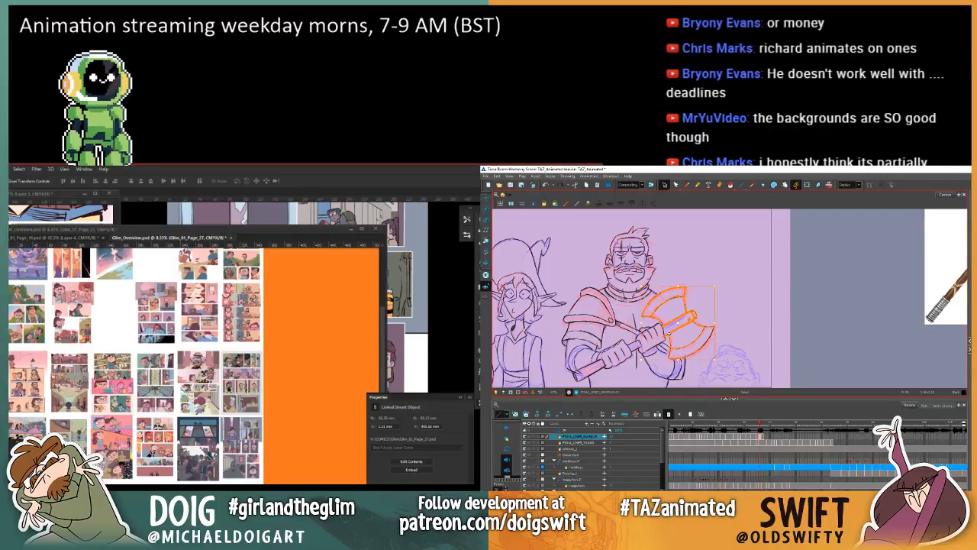
key(".")
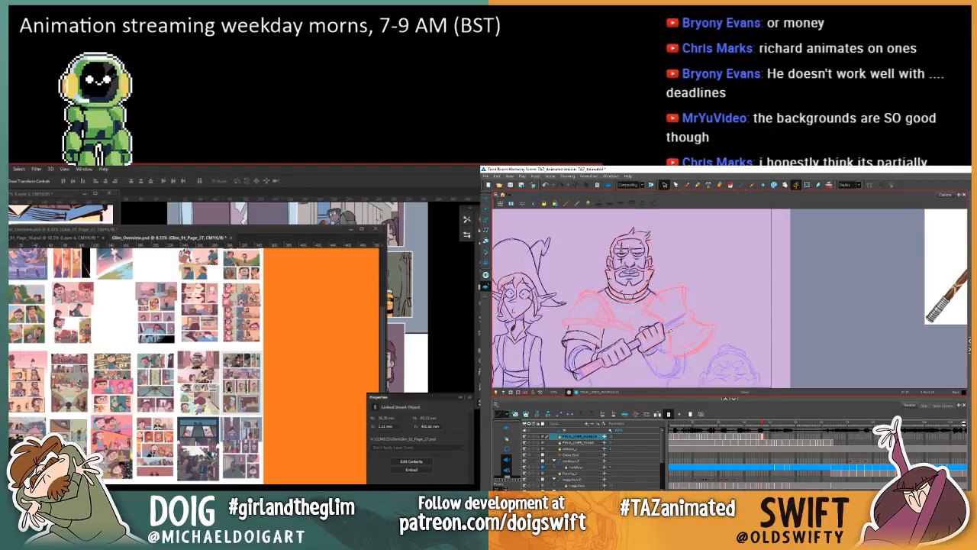
key("ctrl+v")
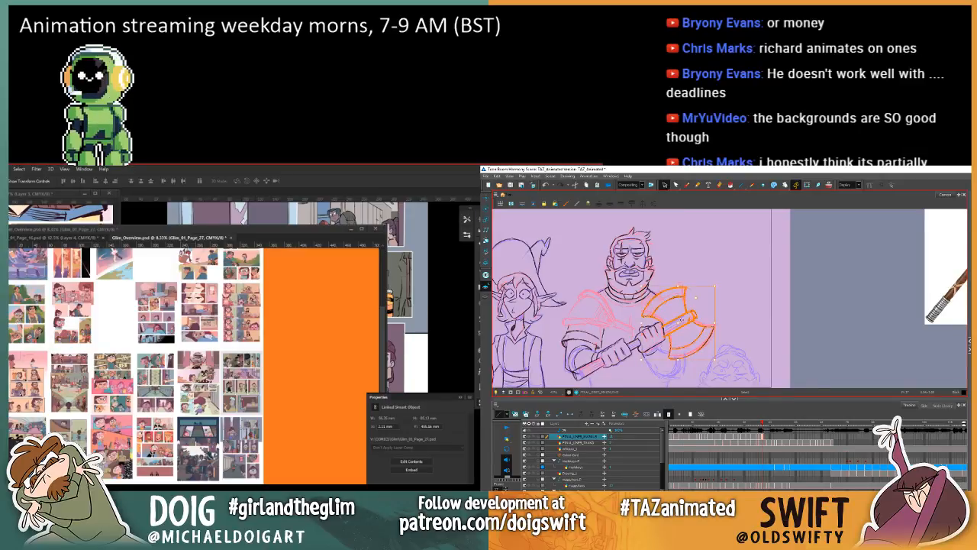
left_click_drag(677, 322, 679, 320)
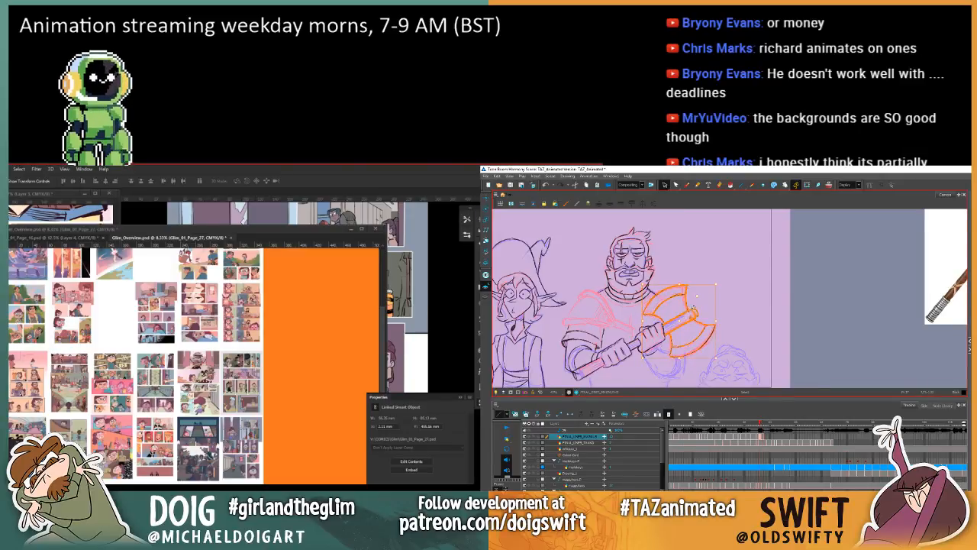
key(".")
key(".")
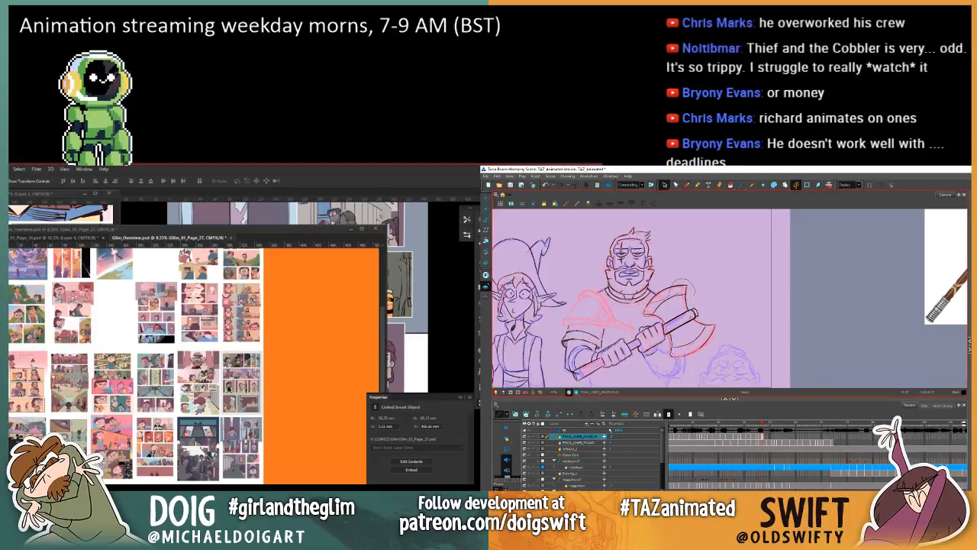
Step: Reselect the pasted axe head, fine-tune its placement and check it against the previous drawing
mouse_move(670, 357)
left_mouse_down()
mouse_move(719, 328)
mouse_move(696, 288)
left_mouse_up()
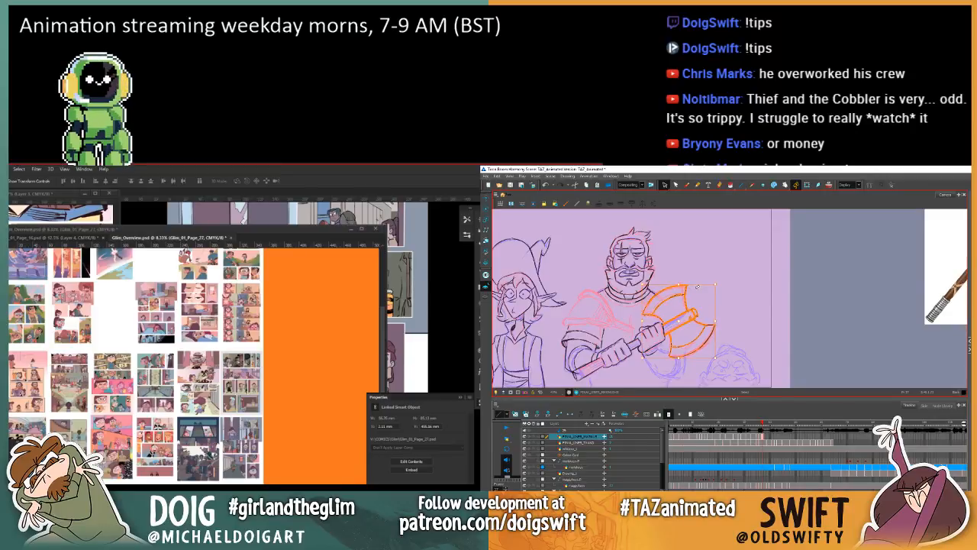
key("f")
key("g")
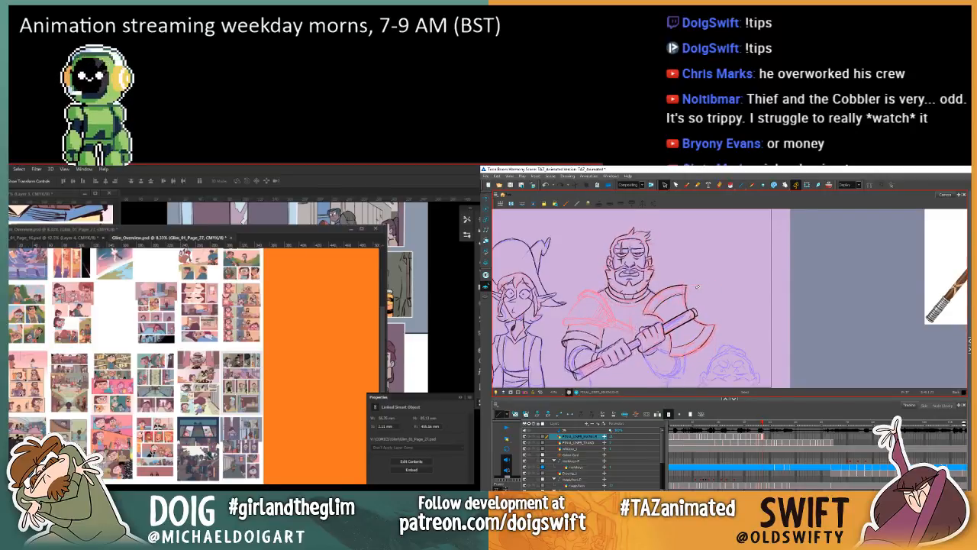
key("f")
key("g")
key("f")
key("g")
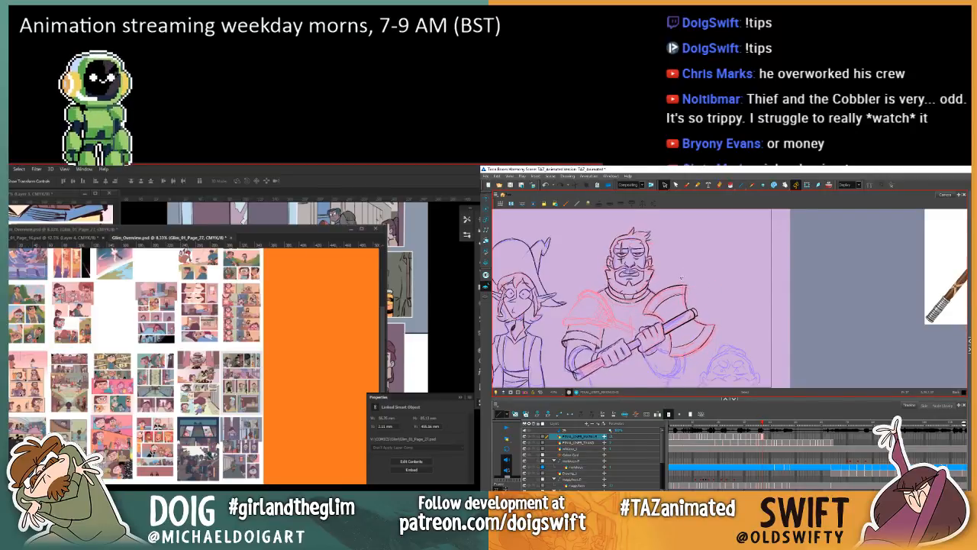
Step: Refine the axe head's position once more, deselect it and compare it with the neighbouring drawing
mouse_move(682, 276)
left_mouse_down()
mouse_move(643, 318)
mouse_move(667, 322)
mouse_move(672, 361)
mouse_move(708, 283)
mouse_move(685, 293)
left_mouse_up()
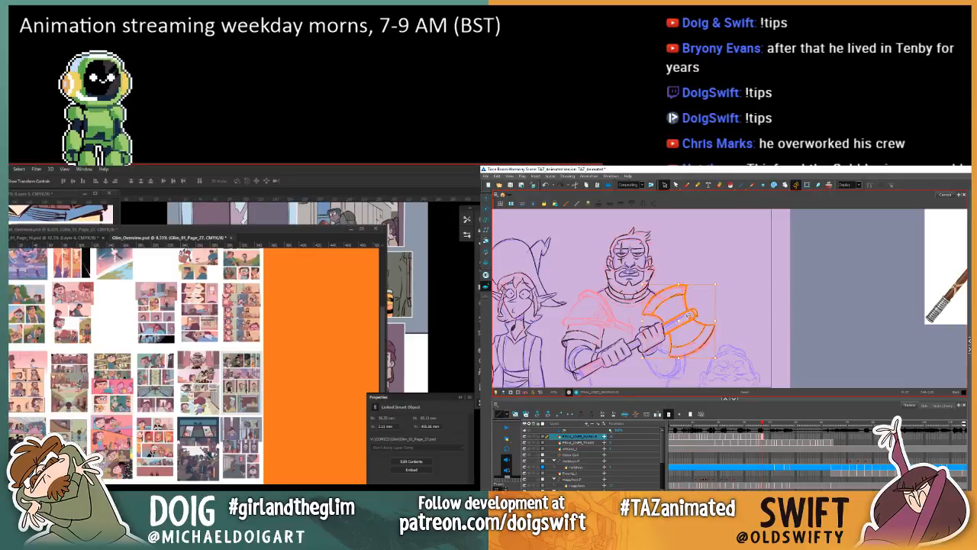
key("Escape")
key("comma")
key("period")
key("comma")
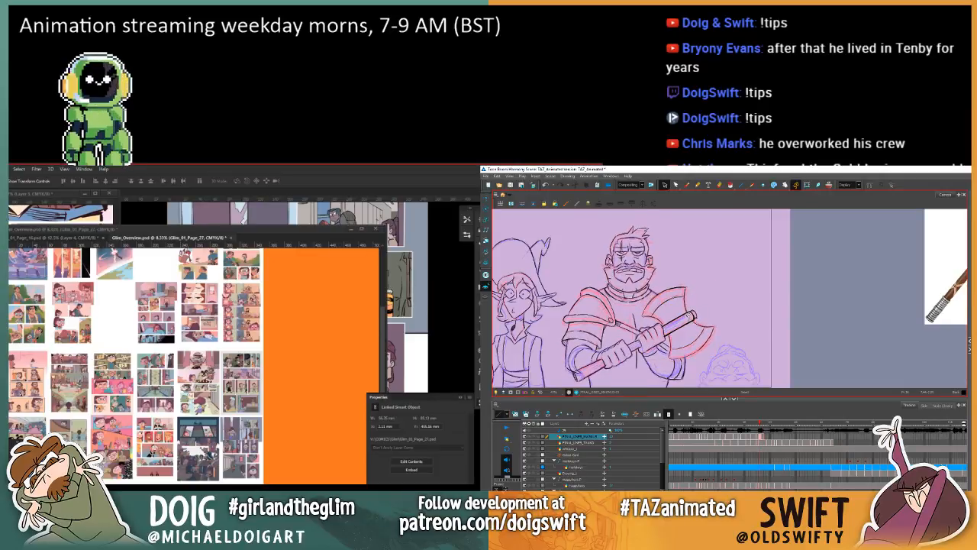
key("period")
key("comma")
key("period")
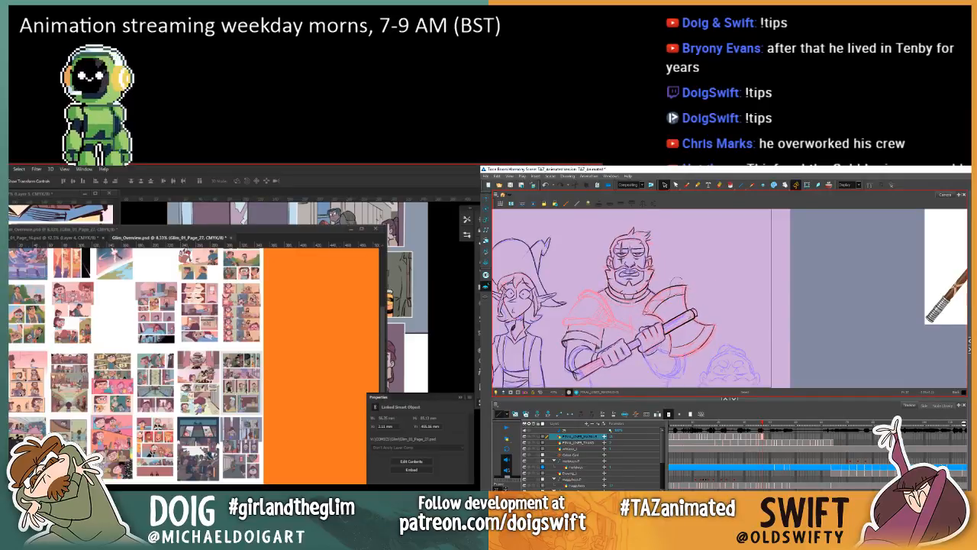
Step: Lasso the axe head, nudge its alignment on the handle and flip between the two drawings to check its movement
mouse_move(668, 323)
left_mouse_down()
mouse_move(669, 342)
mouse_move(722, 341)
mouse_move(711, 282)
left_mouse_up()
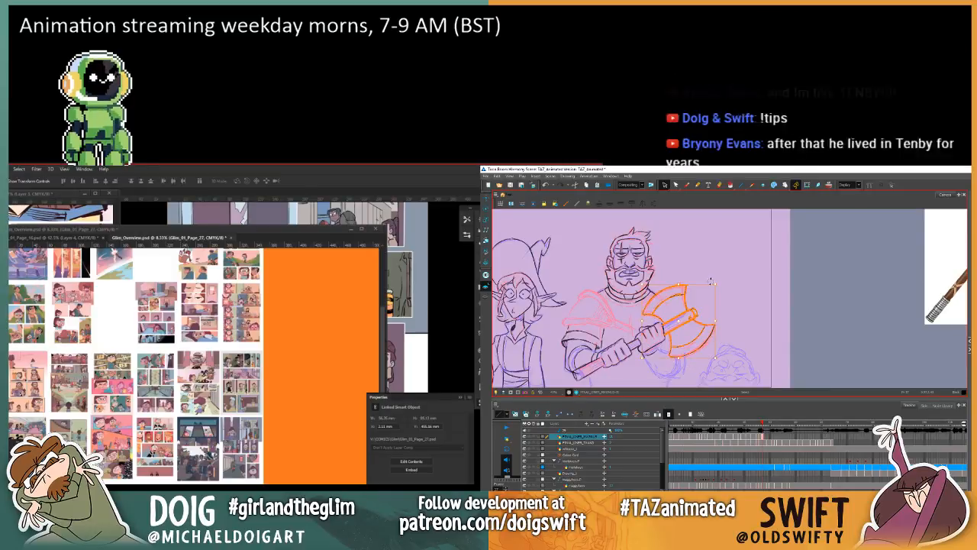
key("comma")
key("period")
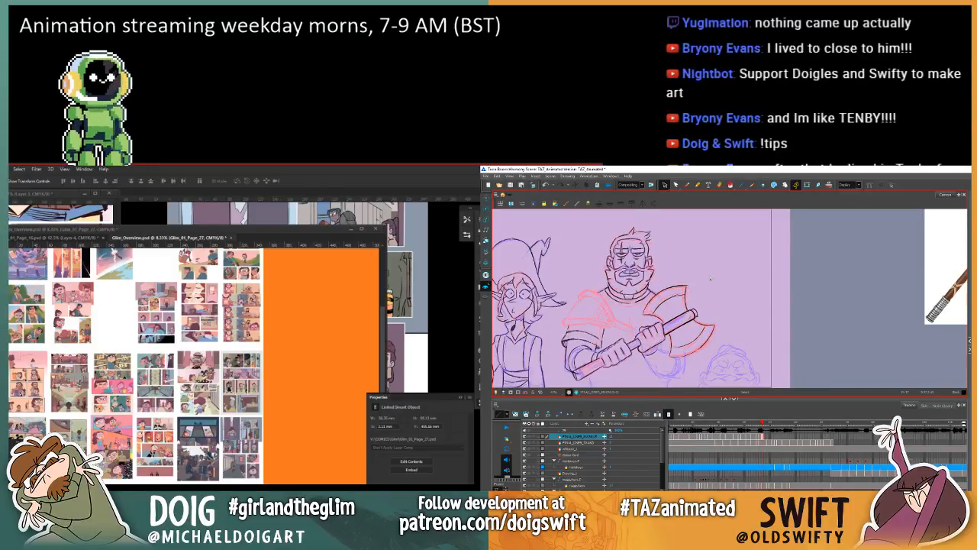
key("comma")
key("period")
key("comma")
key("period")
key("comma")
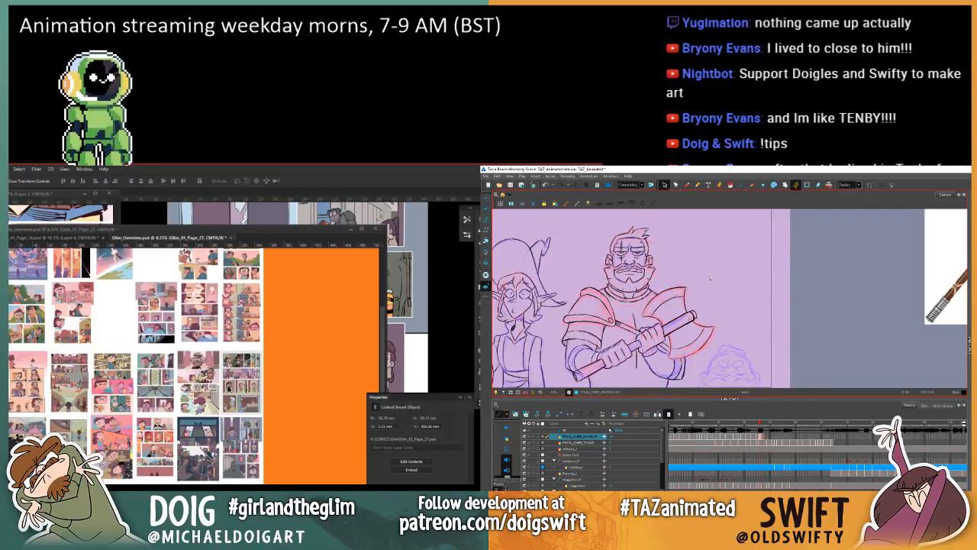
key("period")
Step: Make a last small adjustment to the selected axe head, deselect it and review the motion between both drawings
mouse_move(679, 273)
left_mouse_down()
mouse_move(644, 309)
mouse_move(703, 360)
mouse_move(700, 273)
left_mouse_up()
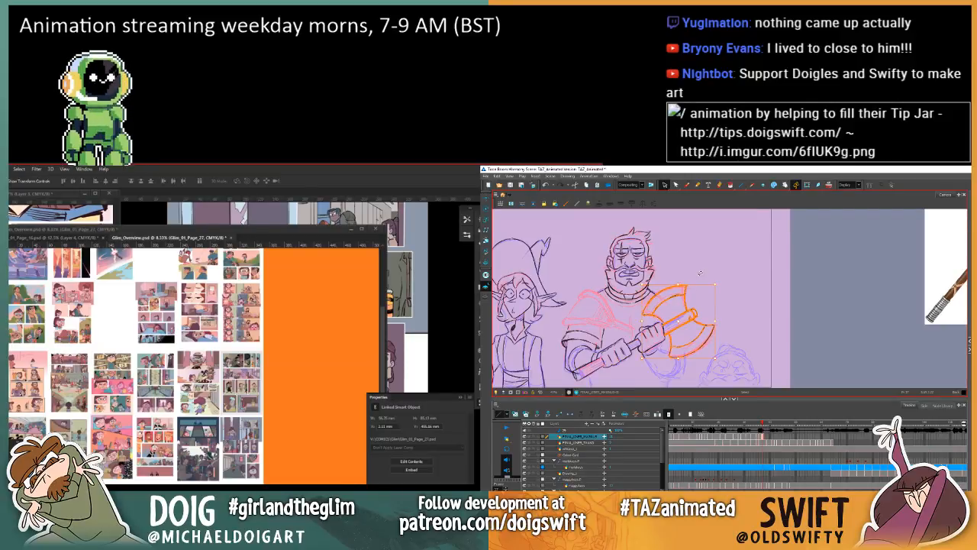
left_click(699, 272)
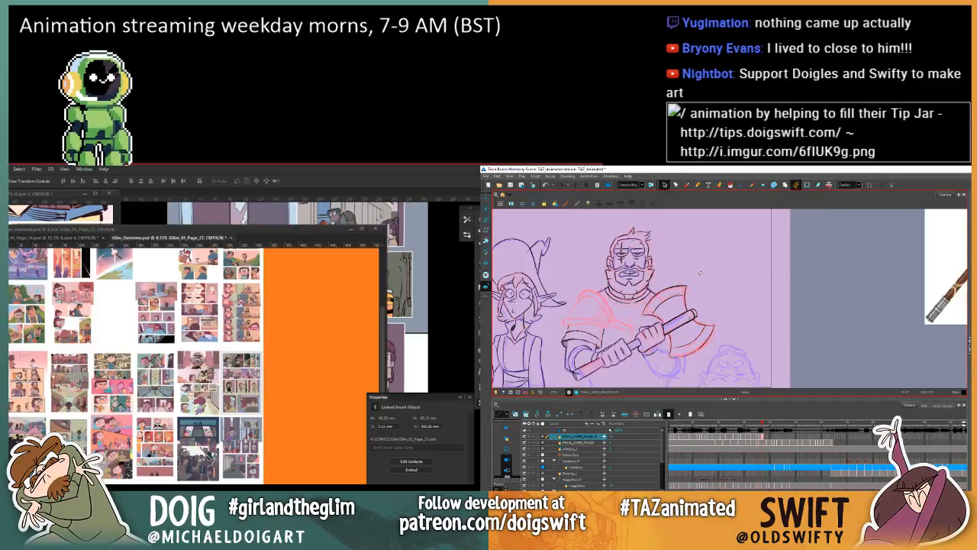
key("comma")
key("period")
key("comma")
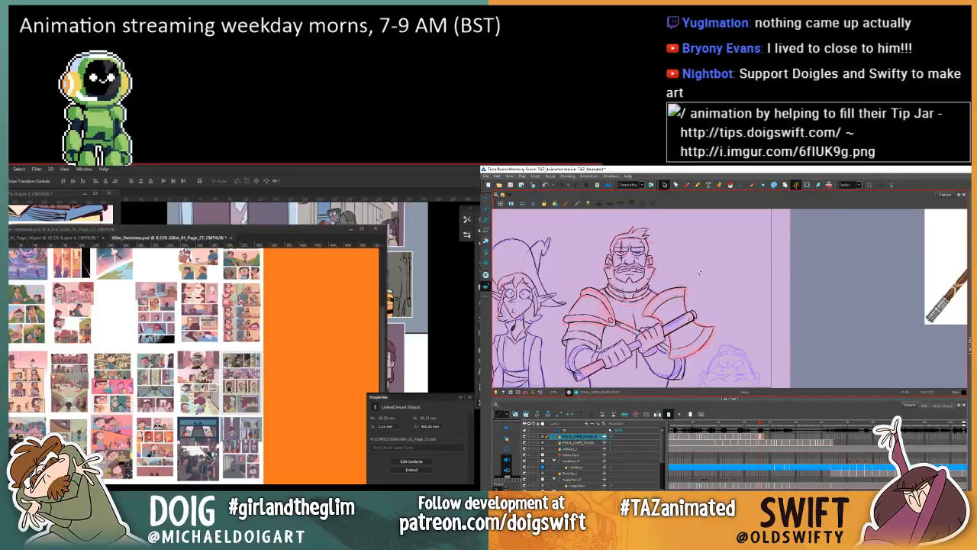
key("period")
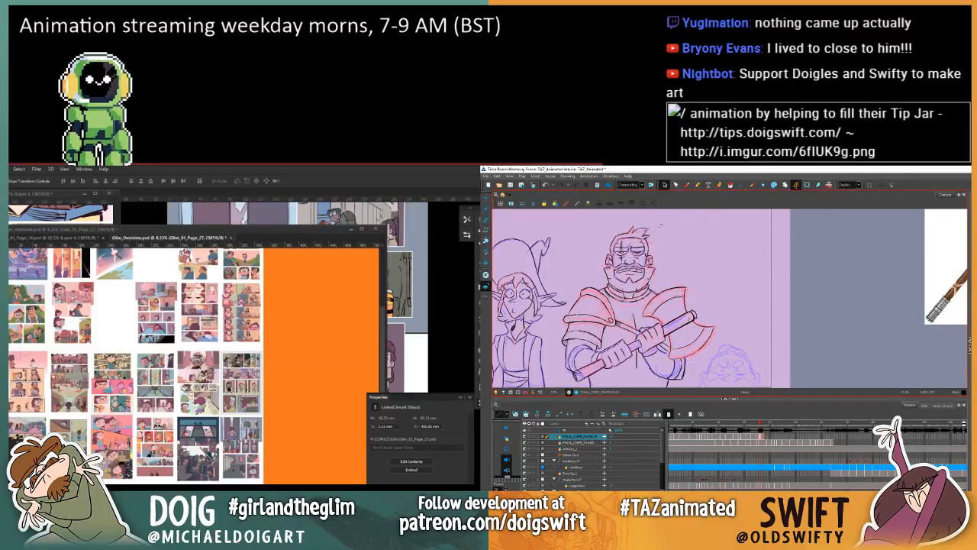
key("comma")
key("period")
key("comma")
key("period")
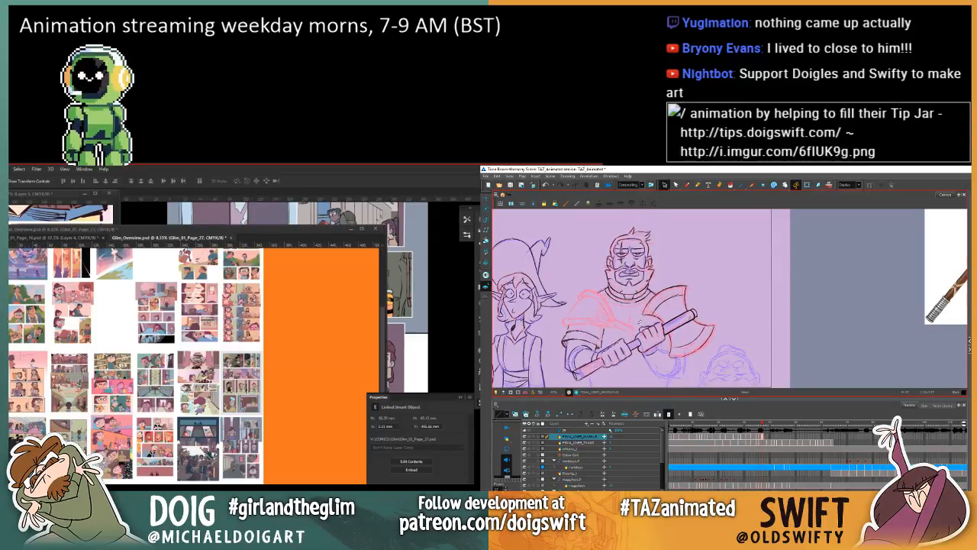
key("comma")
key("period")
key("comma")
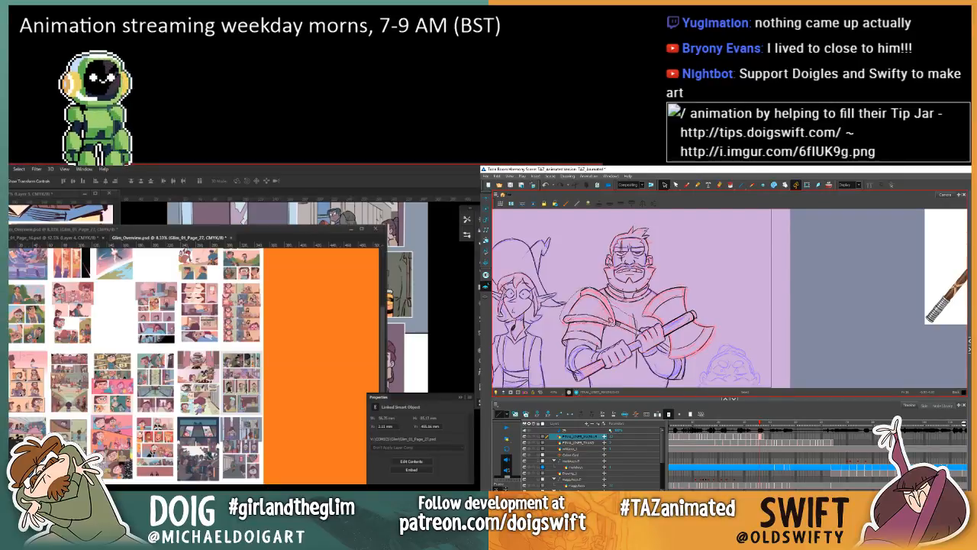
Step: Copy the shoulder armour and chest lines from the previous drawing, paste them into the next one and shift them slightly up
left_click(632, 330)
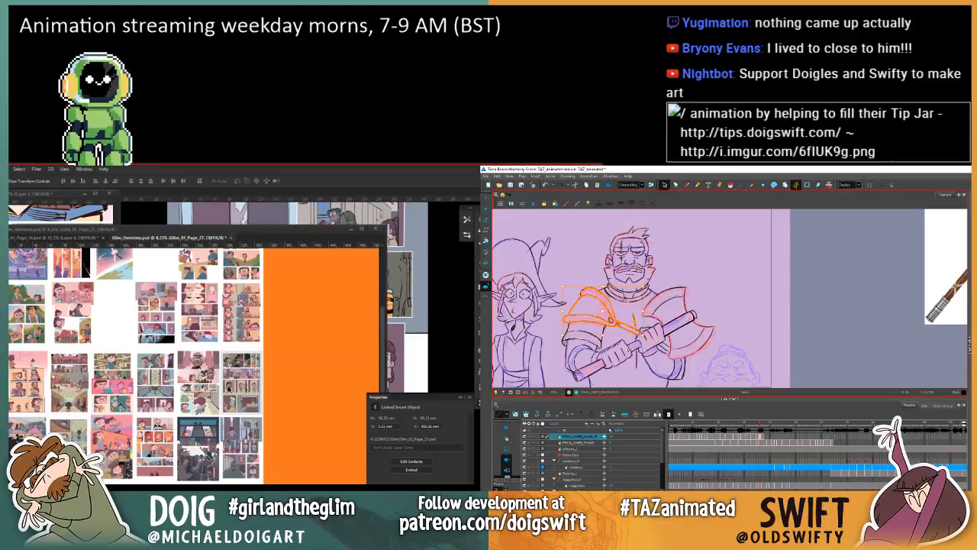
key("period")
key("ctrl+v")
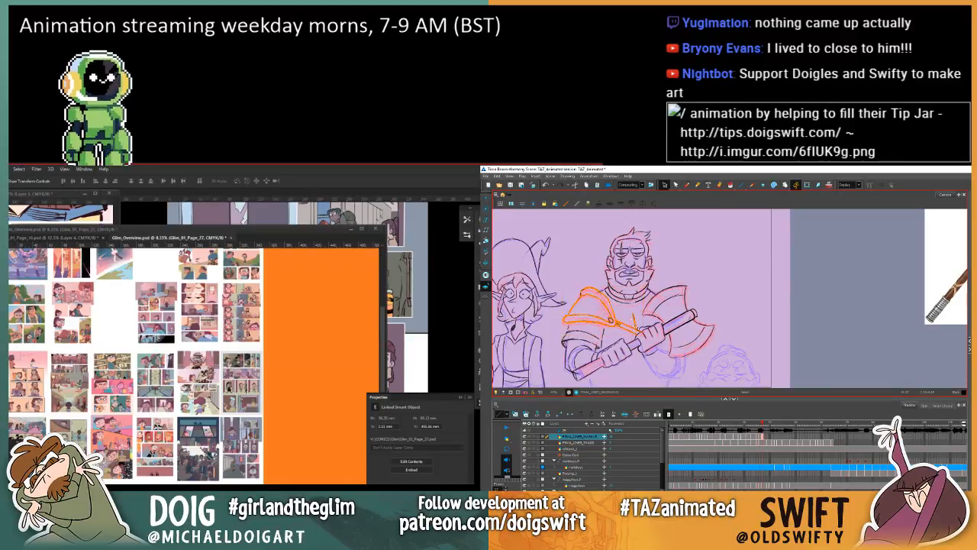
left_click_drag(649, 287, 647, 283)
key("Escape")
key("comma")
key("period")
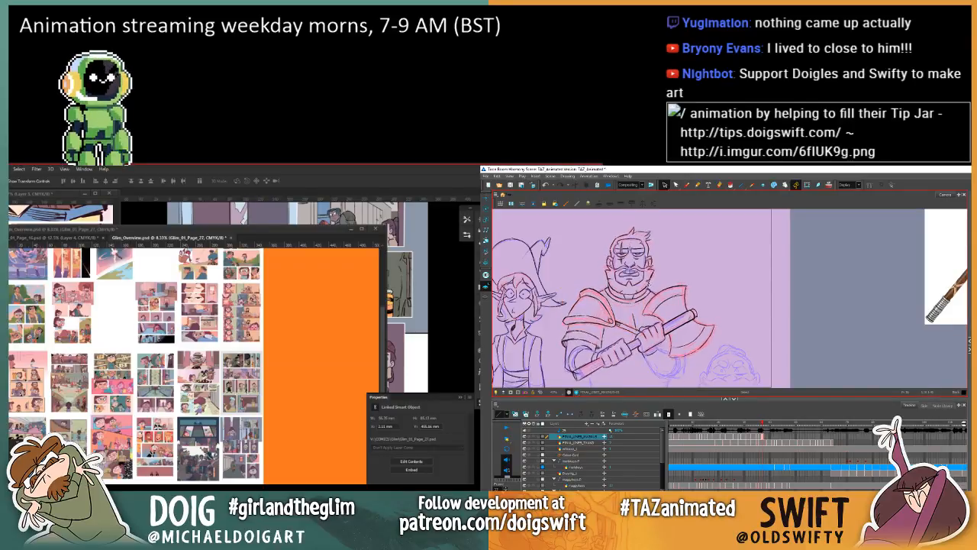
Step: Flip between the two drawings to check how the pasted shoulder armour lines up
key("comma")
key("period")
key("comma")
key("period")
key("comma")
key("period")
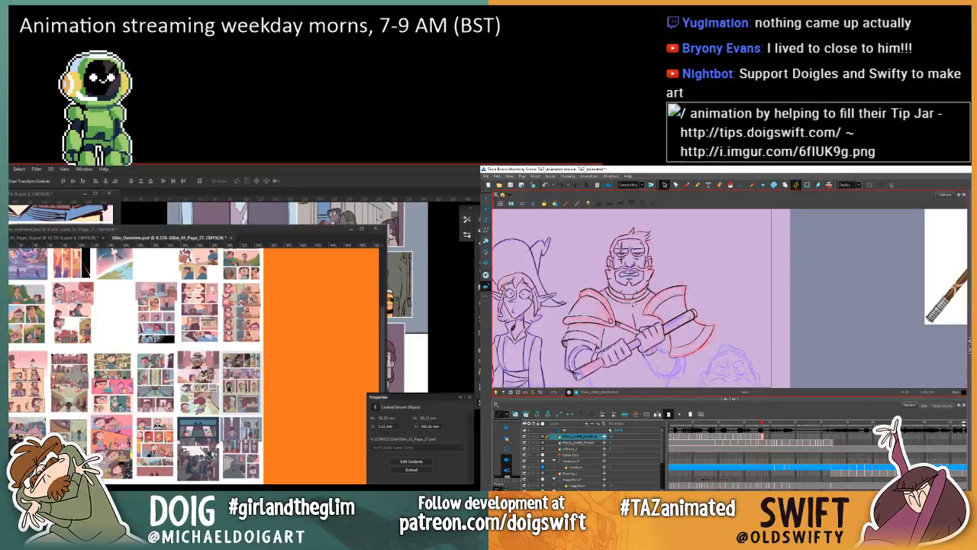
key("comma")
key("period")
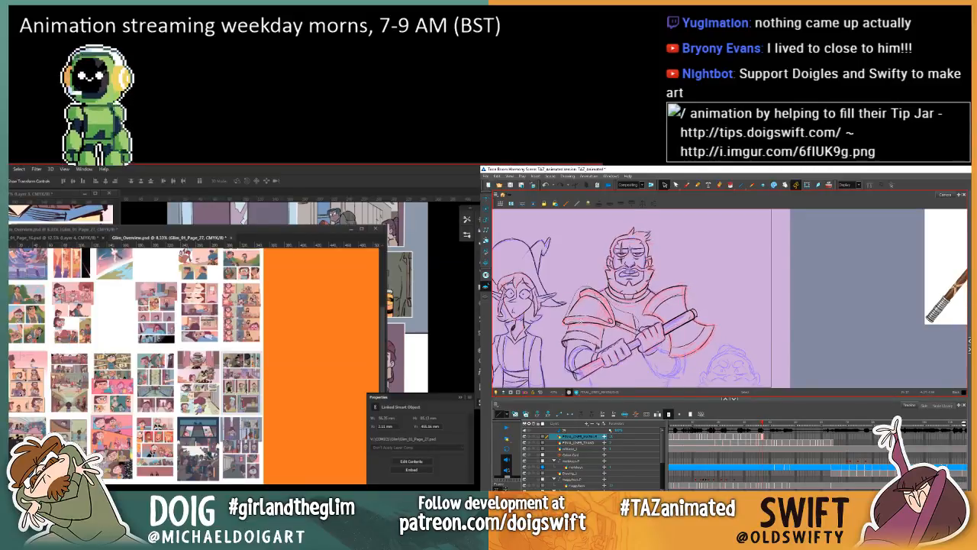
Step: Reselect the pasted shoulder armour and chest lines, adjust their placement and compare with the previous drawing
left_click(606, 315)
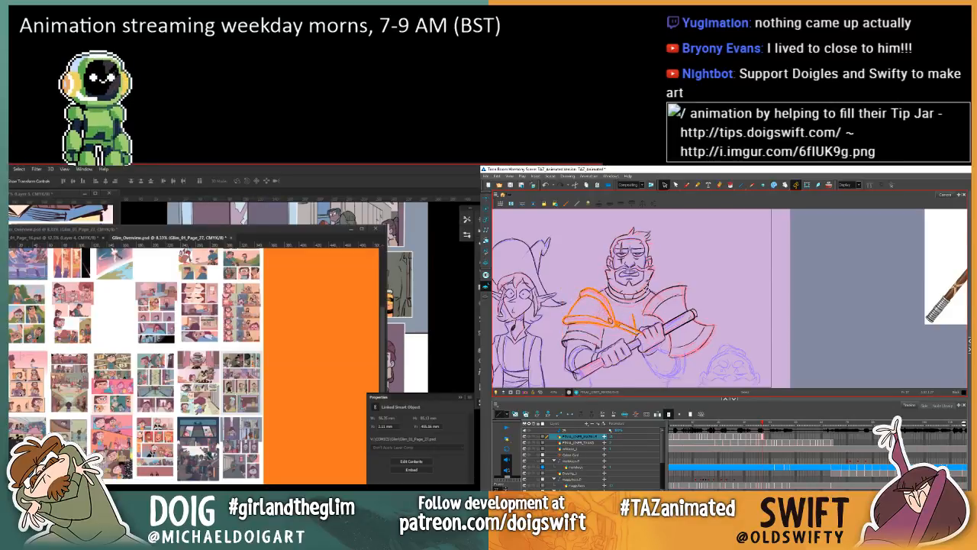
key("comma")
key("period")
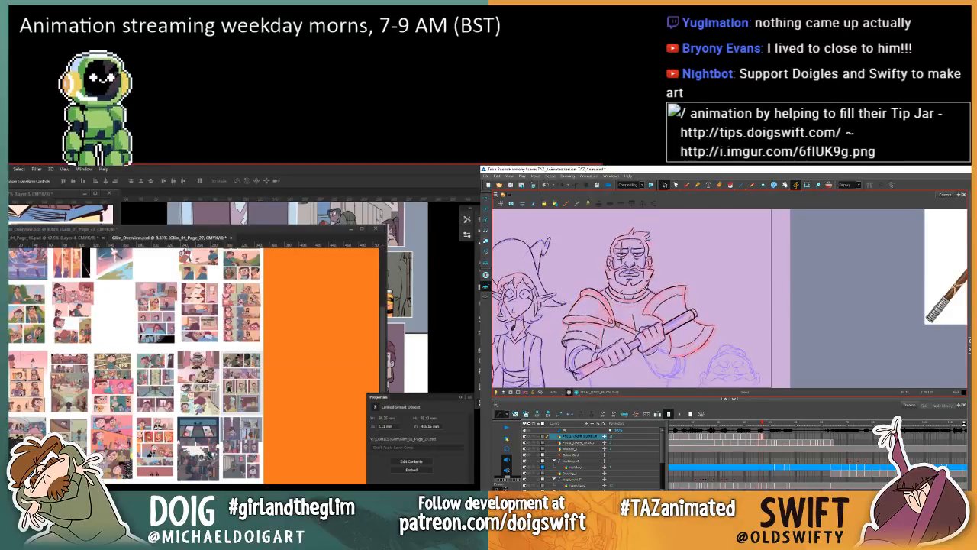
key("comma")
key("period")
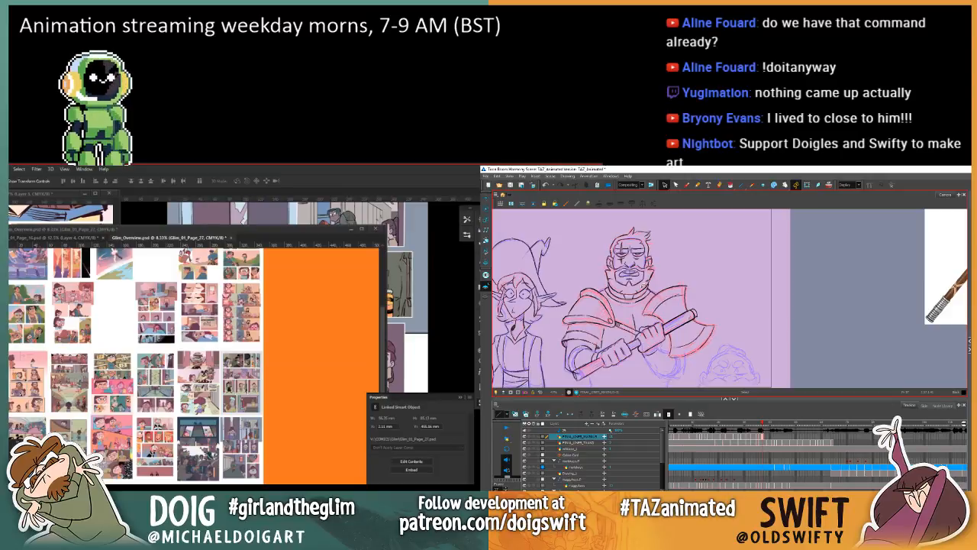
Step: With the Brush, check the warrior's whole pose against the previous drawing, including the lower body, then return to the Select tool
left_click(687, 184)
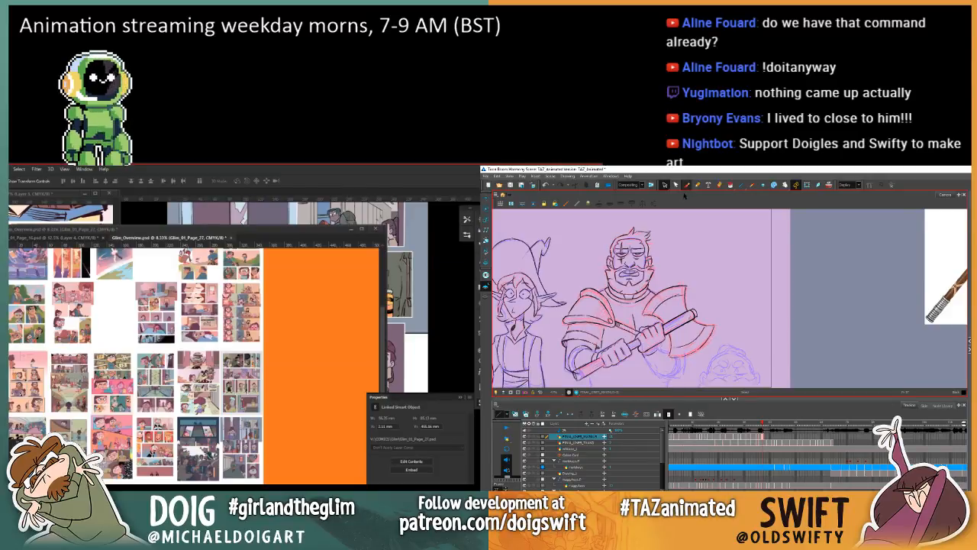
key("comma")
key("period")
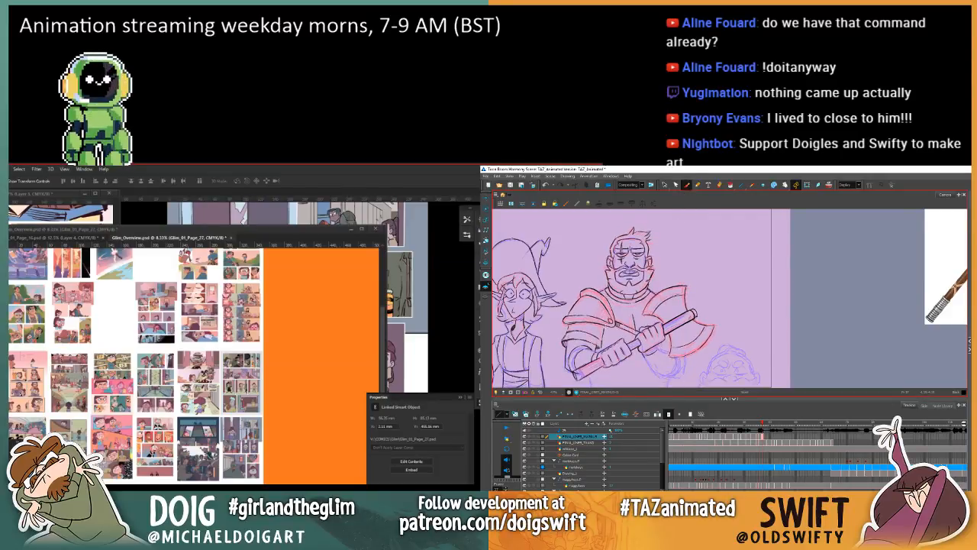
key("comma")
key("period")
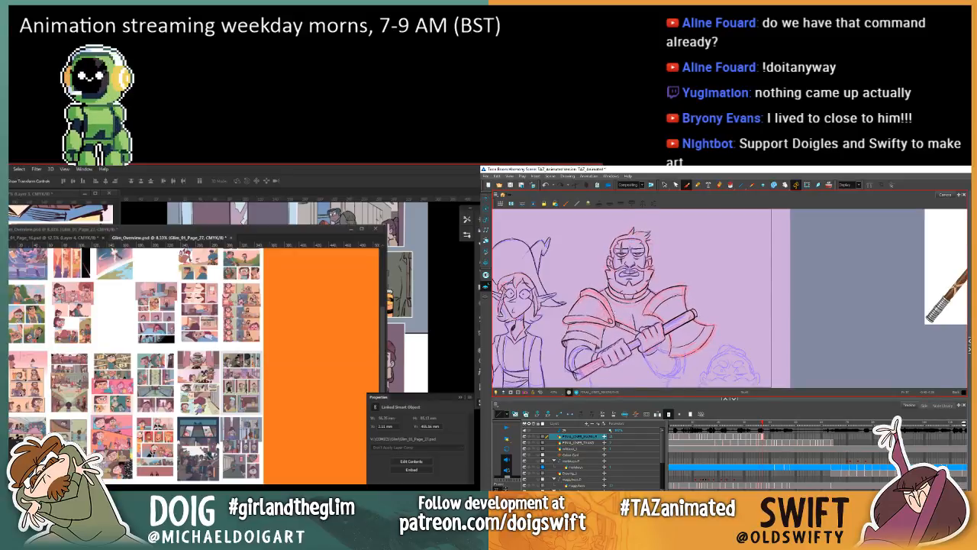
key("comma")
key("period")
left_click_drag(609, 371, 610, 355)
key("comma")
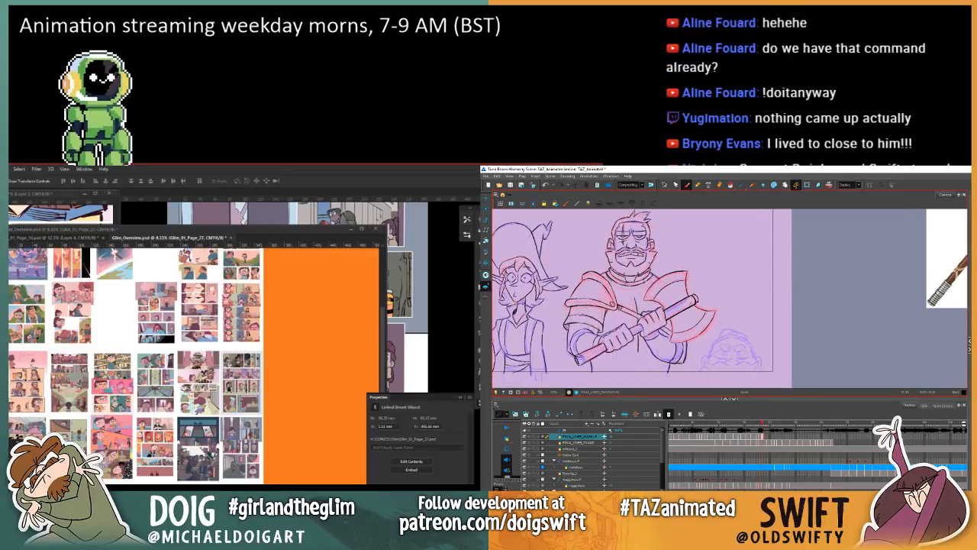
key("period")
key("period")
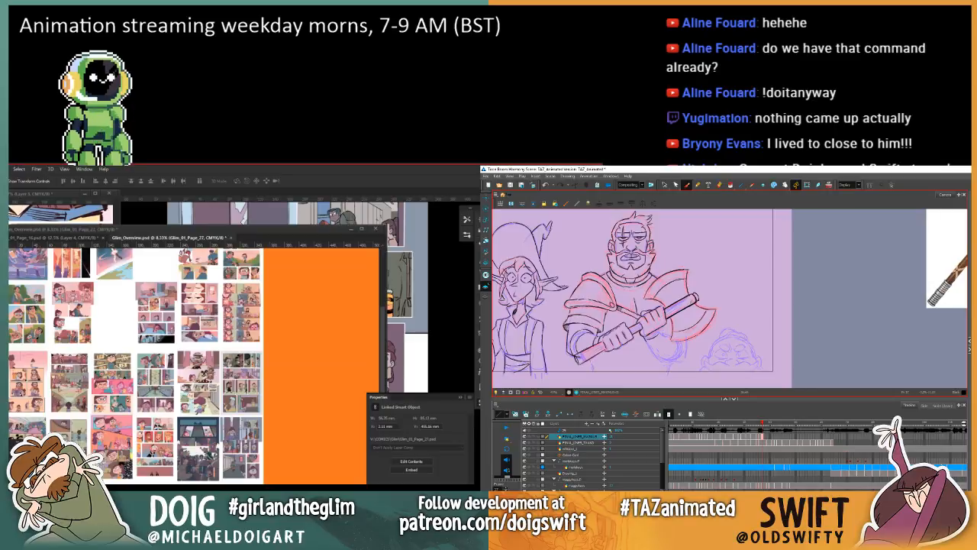
key("comma")
key("period")
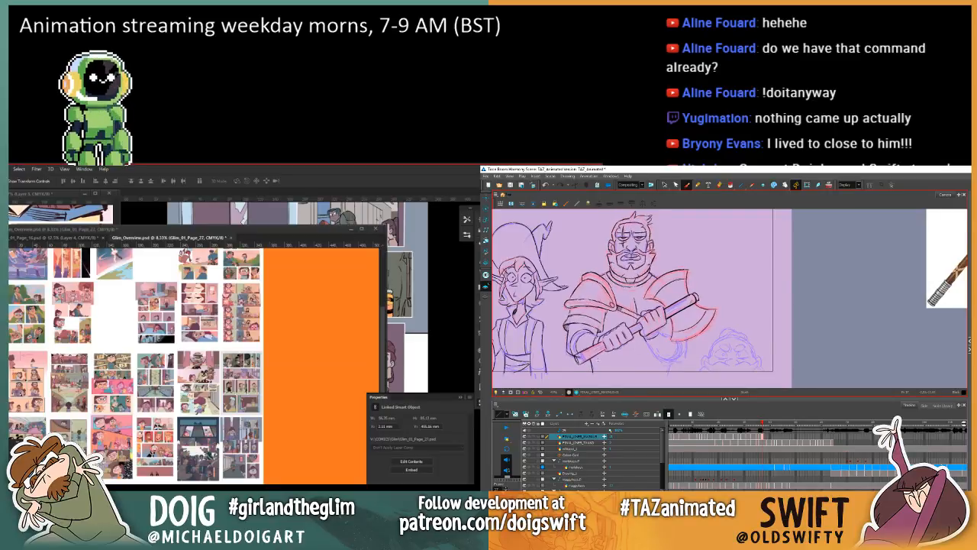
key("comma")
key("period")
left_click(665, 185)
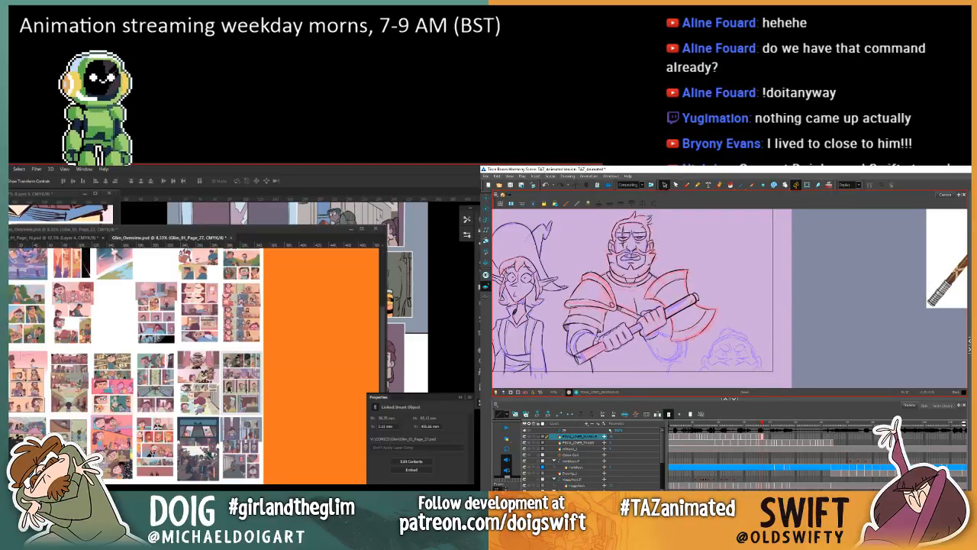
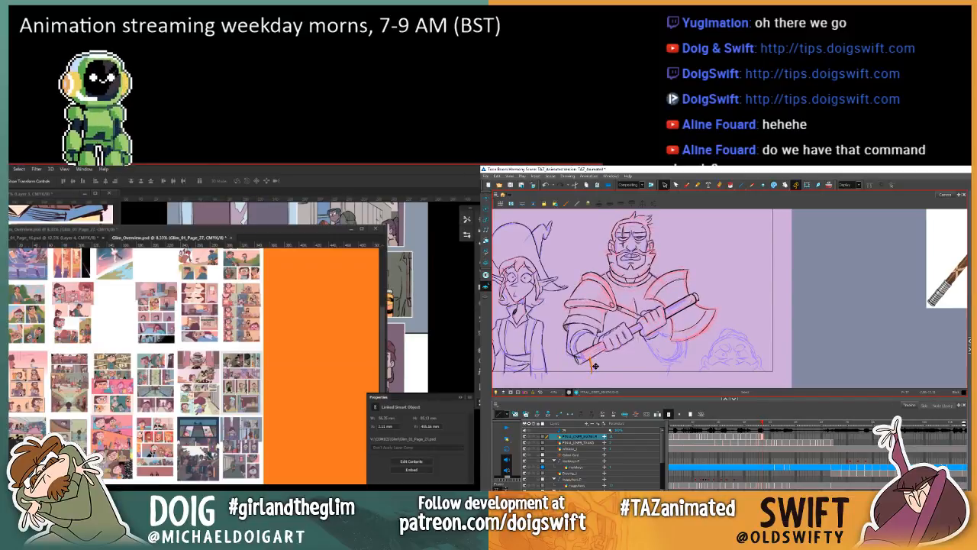
Step: Move the short waist line just below the lower end of the warrior's axe handle and compare its position with the previous drawing
left_click_drag(591, 362, 593, 373)
key("comma")
key("period")
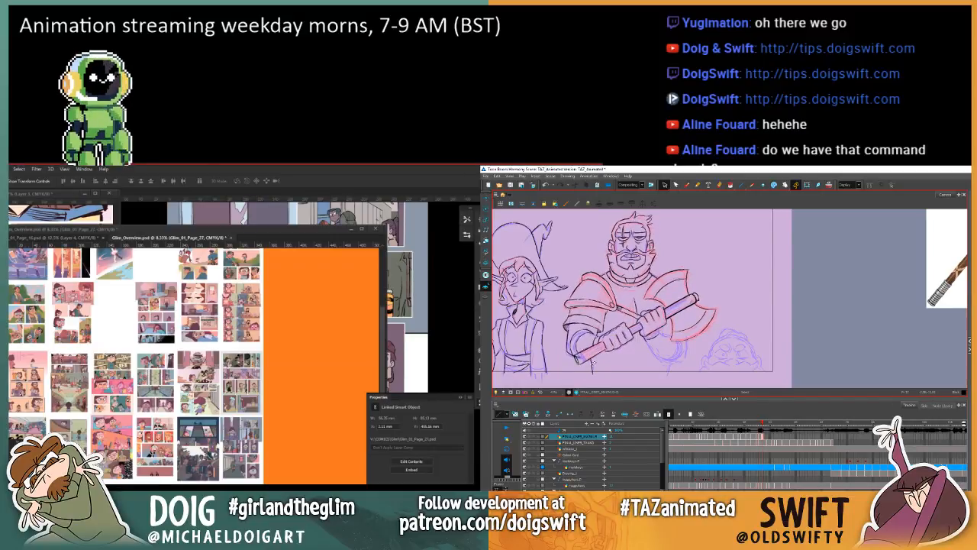
key("comma")
key("period")
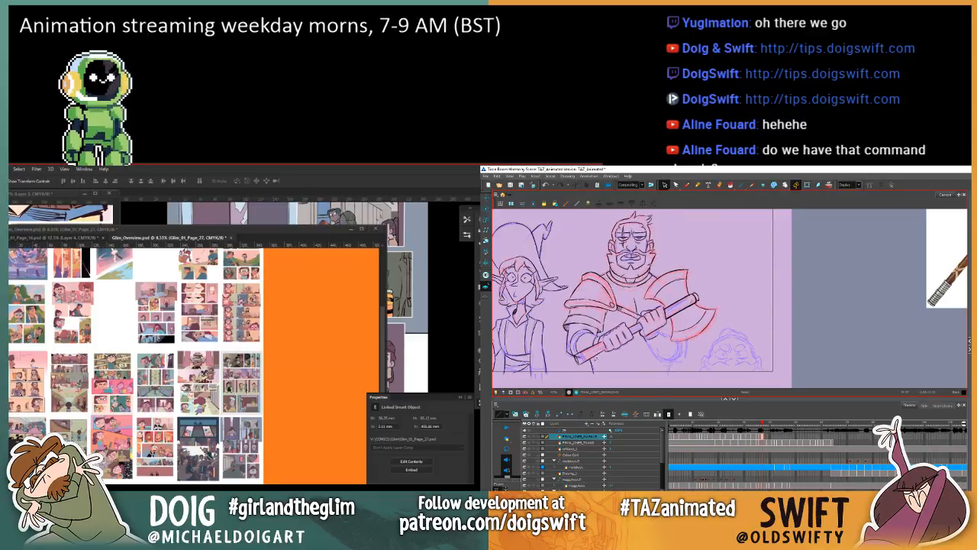
key("comma")
key("period")
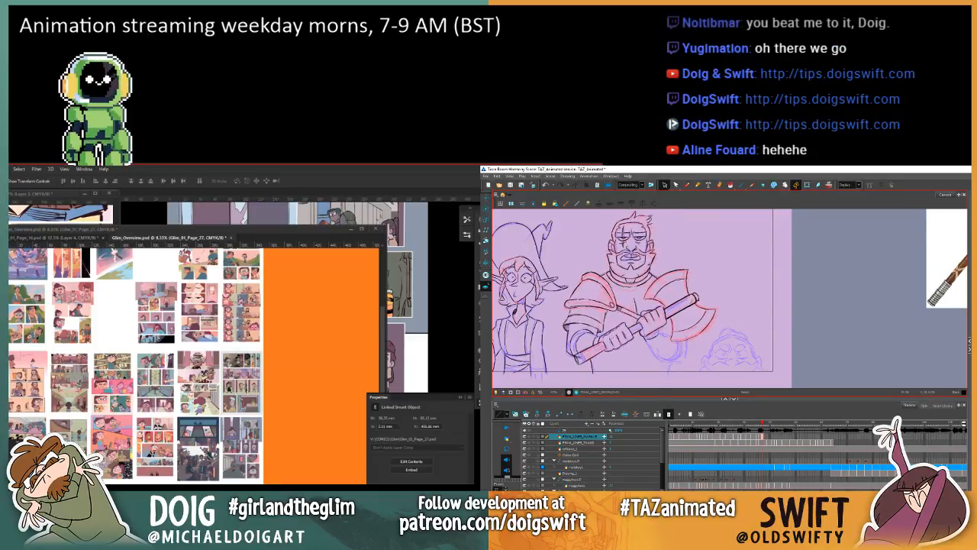
key("comma")
key("period")
left_click(592, 364)
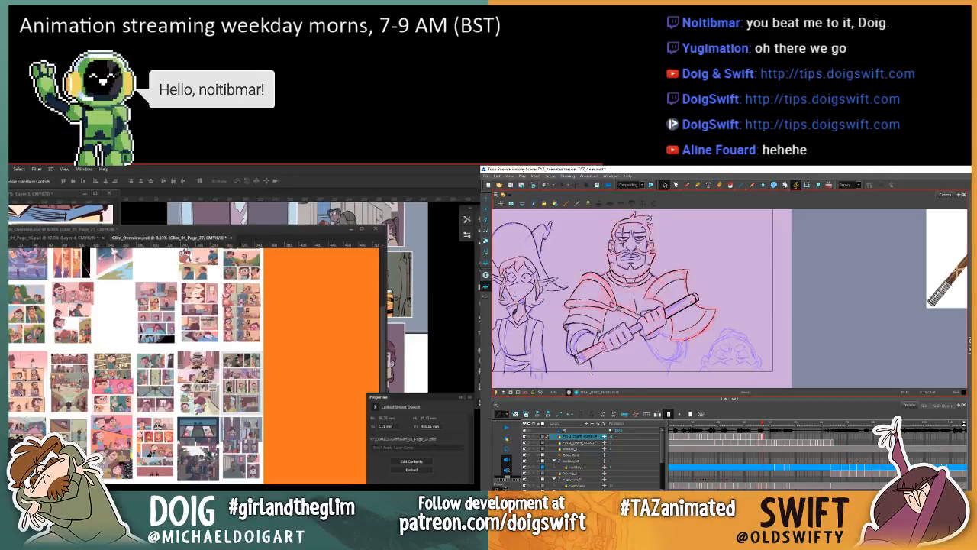
key("comma")
key("period")
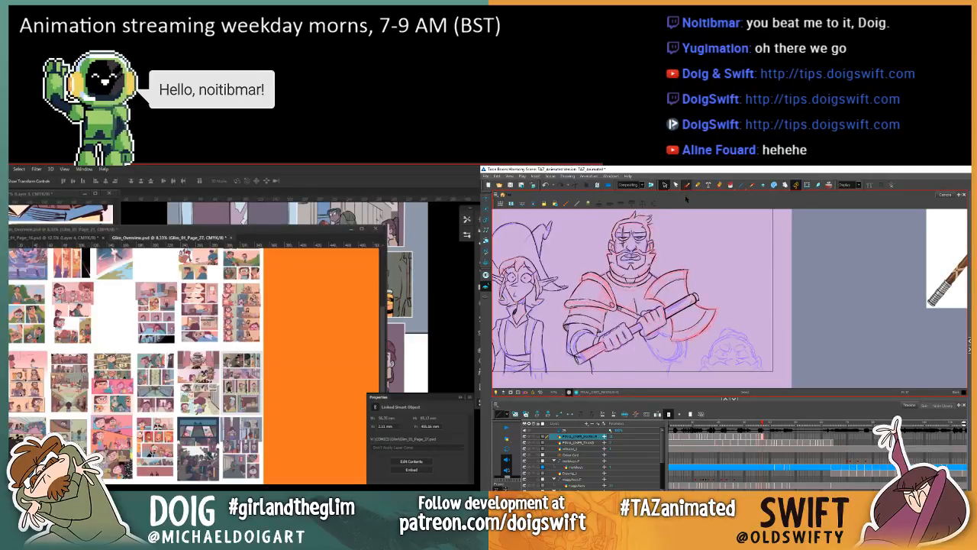
Step: With the Brush active, flip between the warrior's current and previous drawings to check the waist and arm lines
key("comma")
key("period")
key("comma")
key("period")
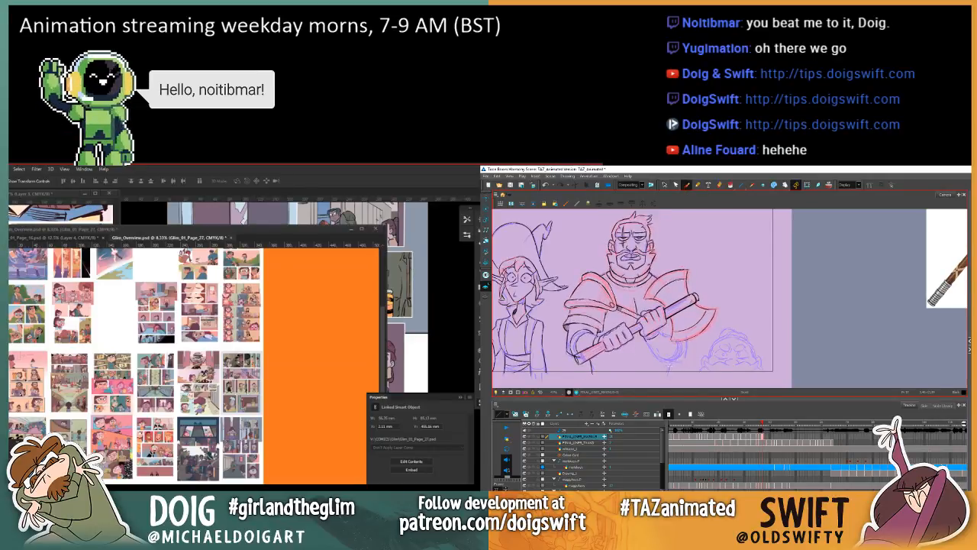
key("comma")
key("period")
key("comma")
key("period")
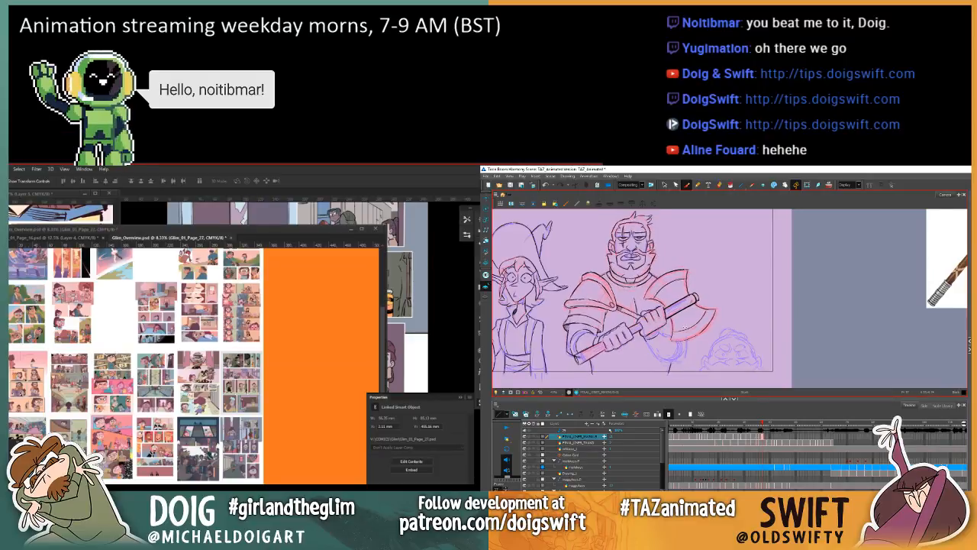
Step: With the Select tool, adjust the waist line beneath the warrior's elbow on the axe-head side and compare with the previous drawing
left_click(664, 185)
key("comma")
key("period")
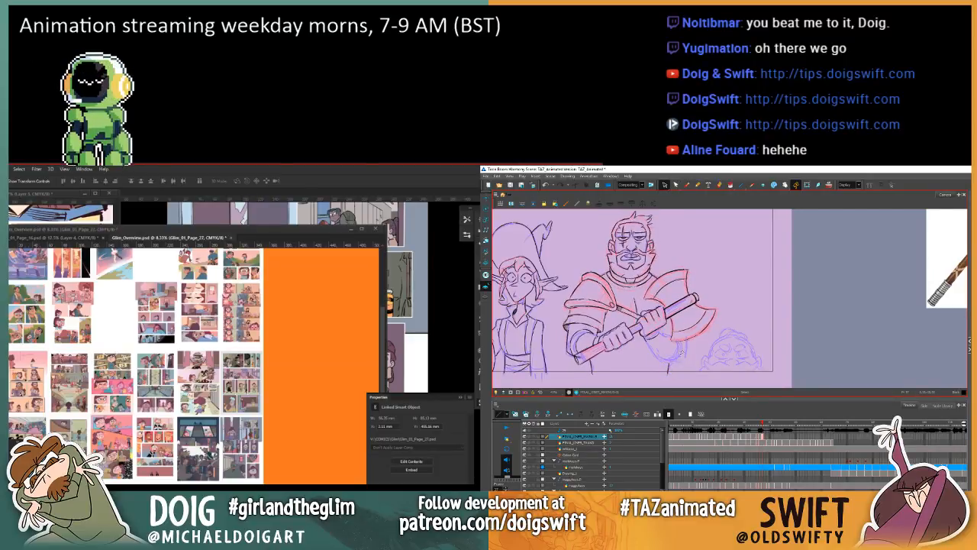
key("comma")
key("period")
left_click(668, 367)
key("comma")
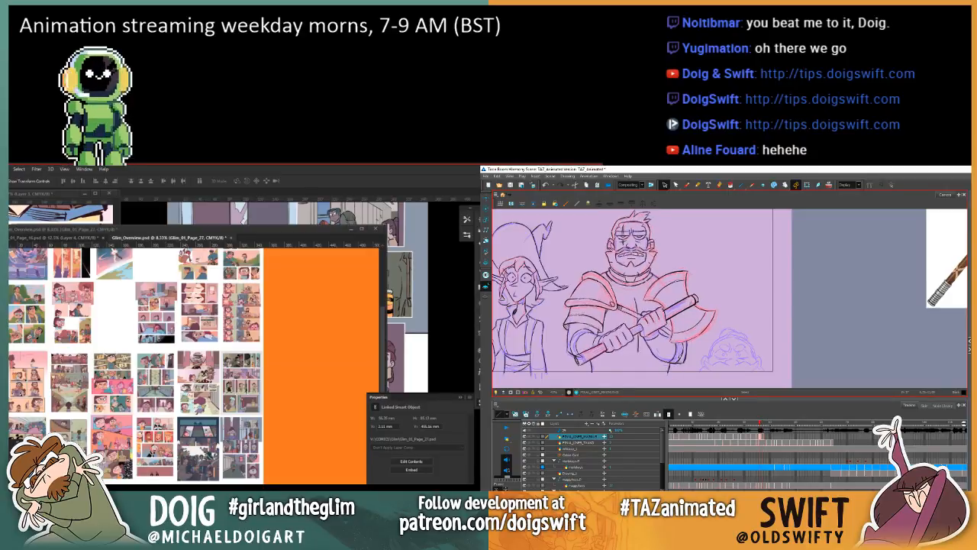
key("period")
key("comma")
key("period")
left_click(675, 366)
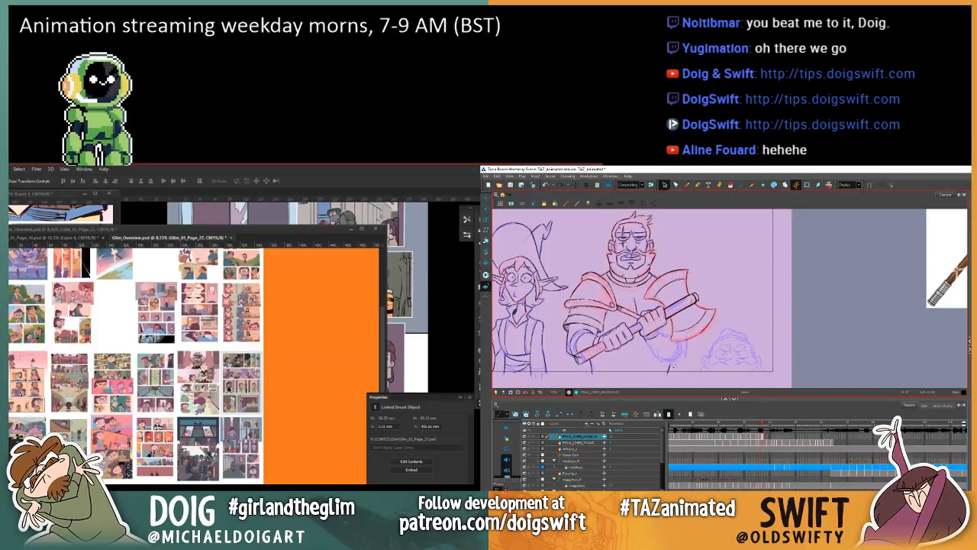
key("comma")
key("period")
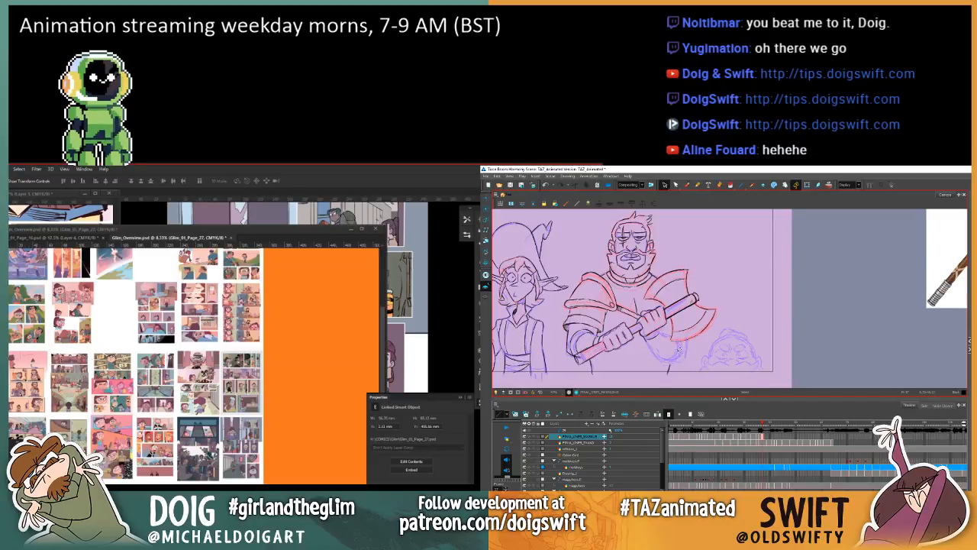
Step: Copy the lower arm lines beneath the axe head from the previous drawing, paste them into the next one and check their alignment
key("comma")
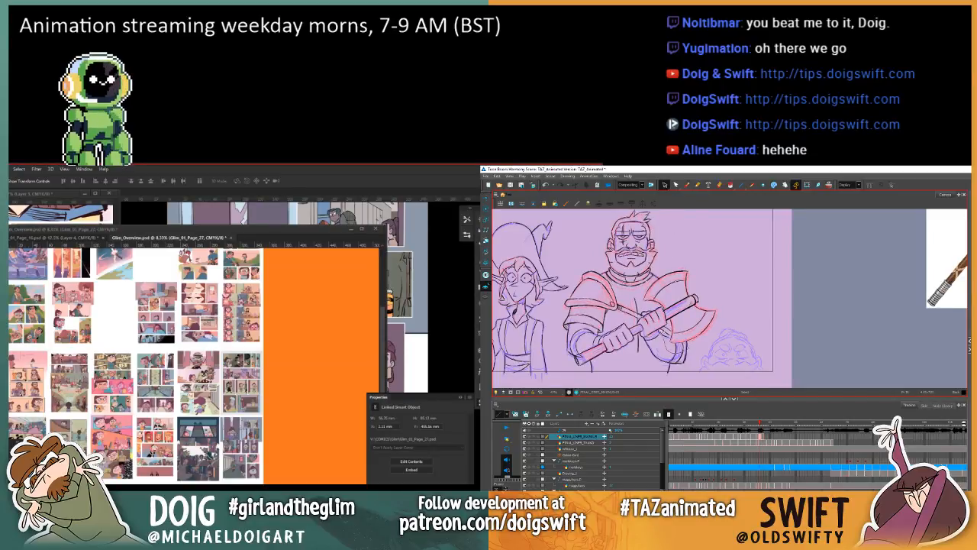
left_click(666, 347)
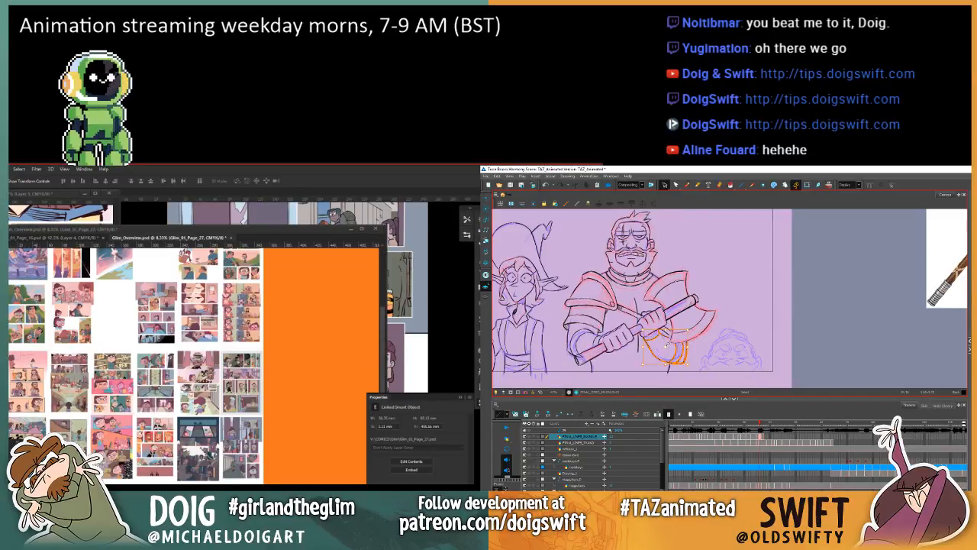
key("period")
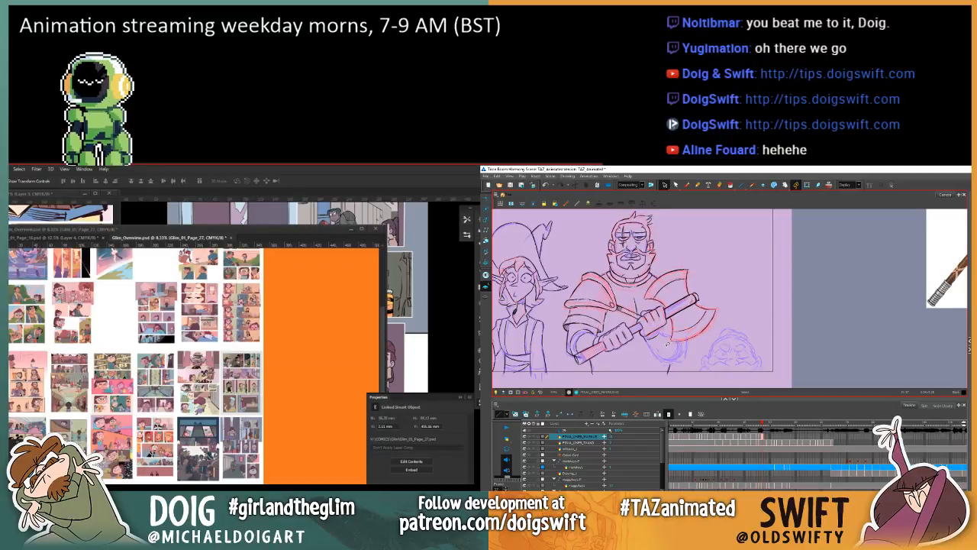
key("ctrl+v")
key("super+d")
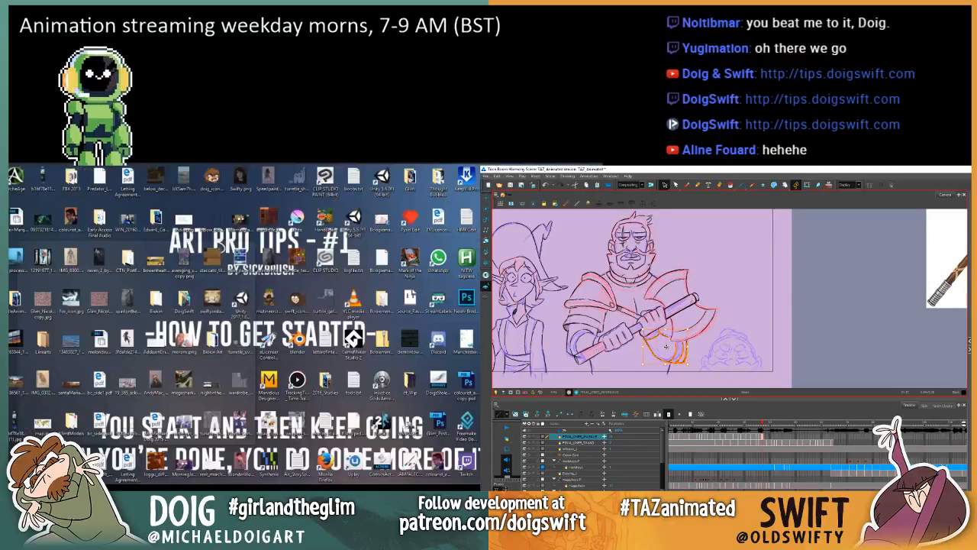
key("super+d")
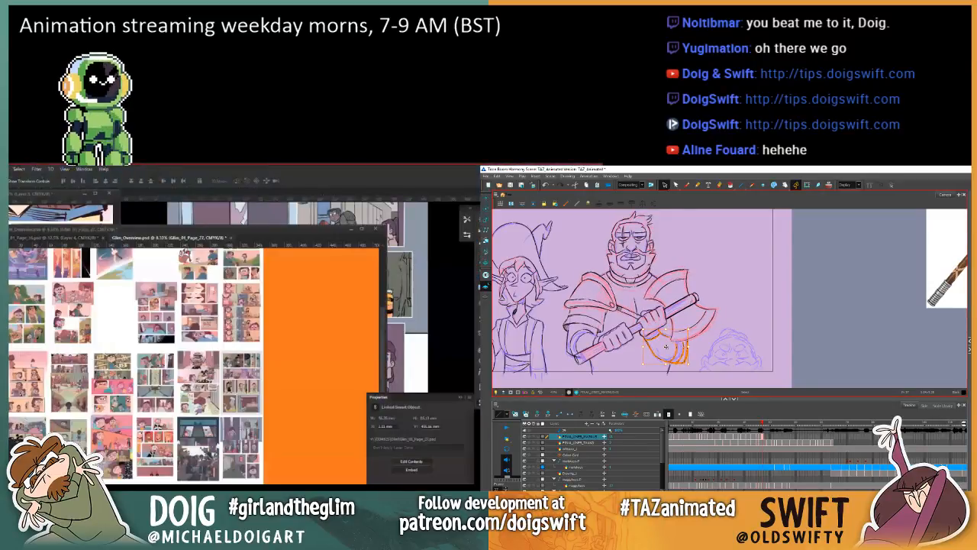
key("Escape")
key("comma")
key("period")
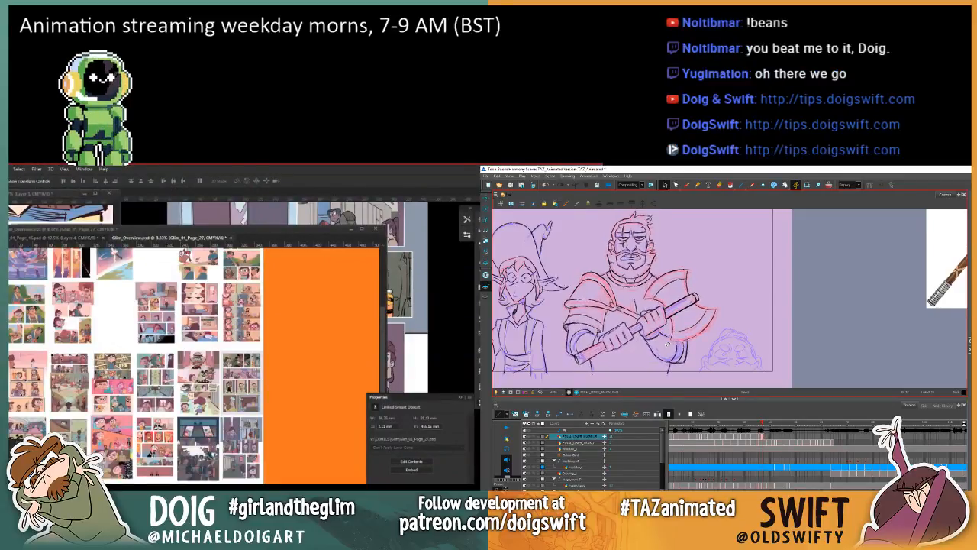
key("comma")
key("period")
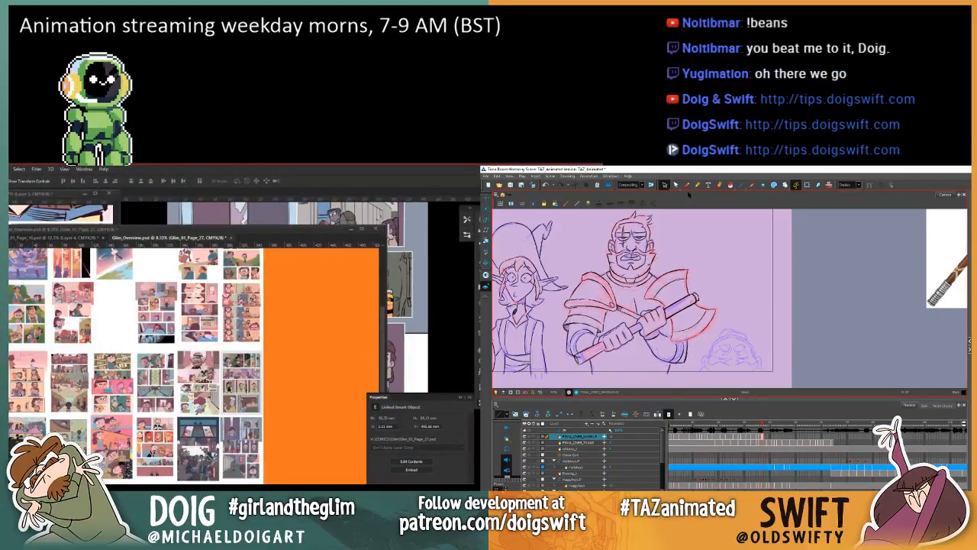
key("alt+b")
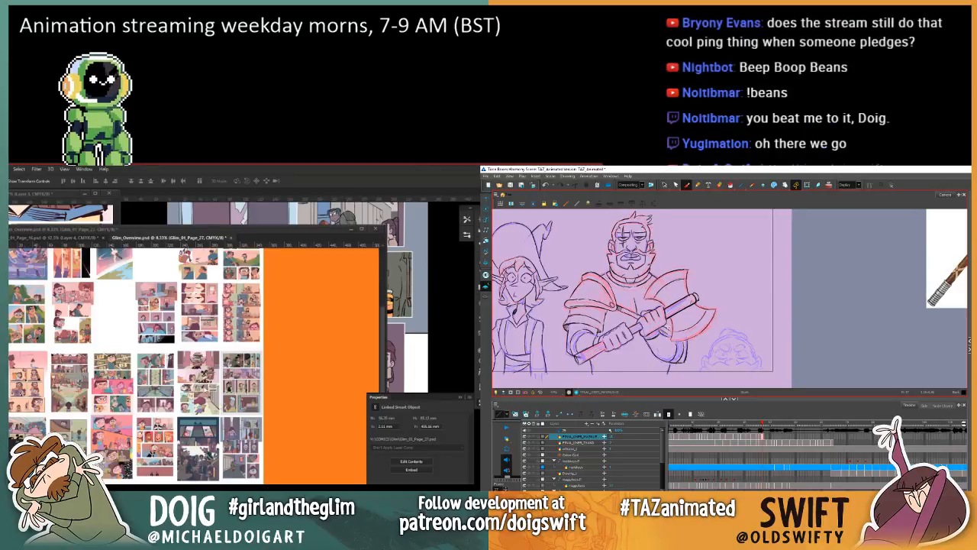
Step: Switch to the Glim overview in Photoshop and examine the pink-toned group and the blue-skinned figure beside them up close
left_click(283, 382)
scroll(167, 422, "down", 3)
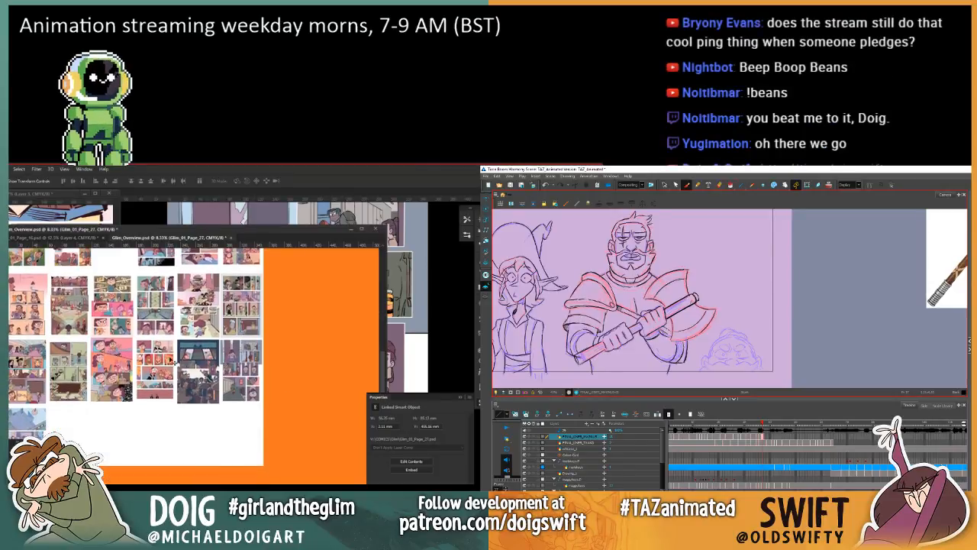
scroll(169, 368, "up", 5)
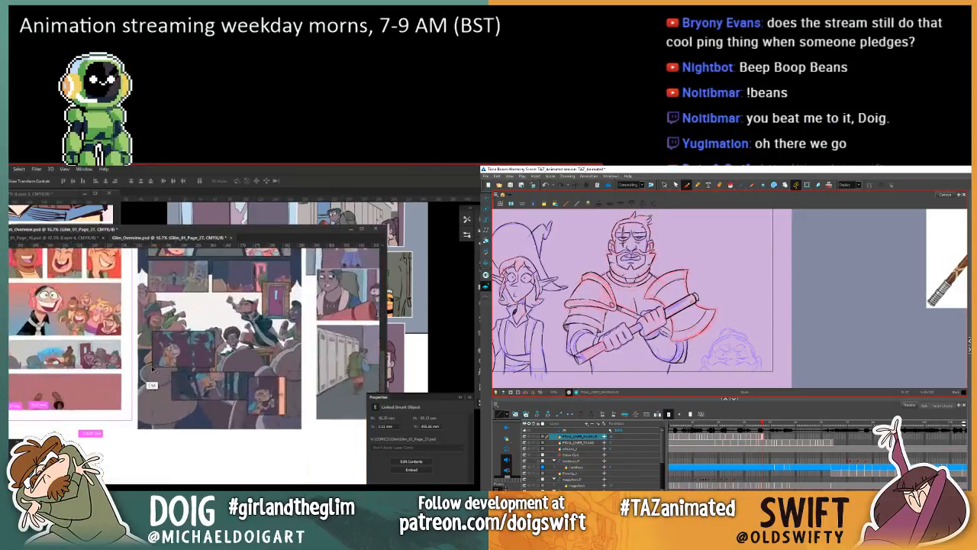
left_click_drag(159, 362, 367, 401)
left_click_drag(115, 336, 317, 401)
scroll(206, 349, "up", 3)
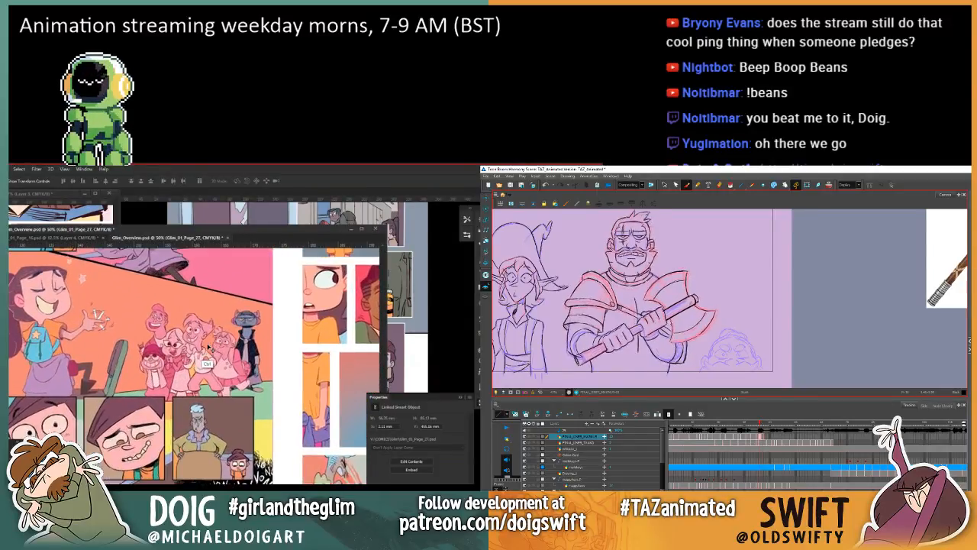
scroll(212, 347, "up", 3)
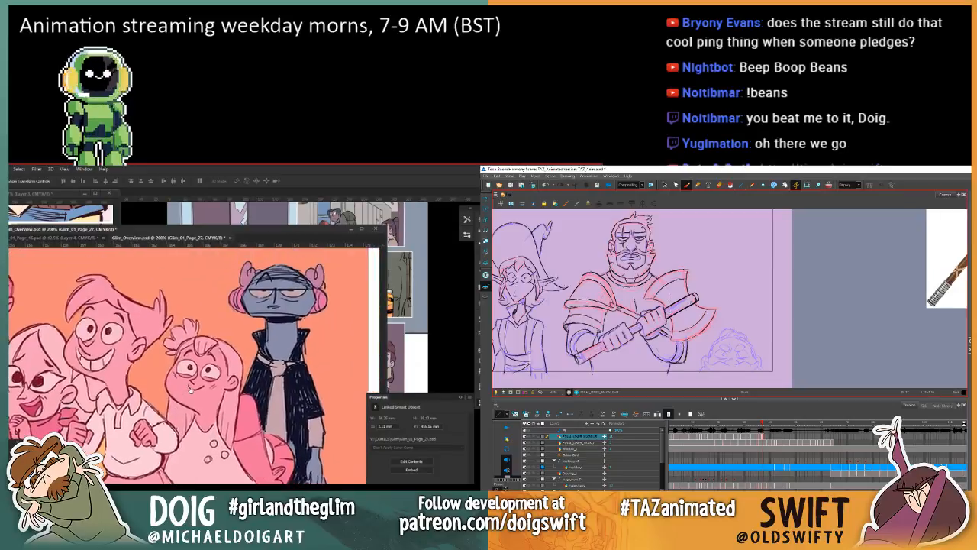
scroll(189, 386, "down", 2)
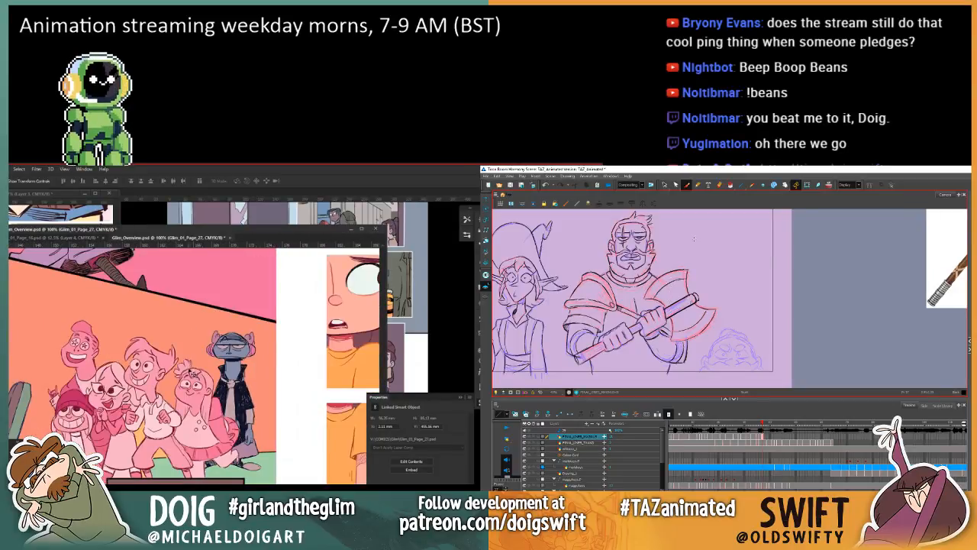
left_click_drag(175, 395, 202, 380)
Step: Return to Harmony and flip between the warrior's two drawings with the Brush to check the face, armour and pasted arm
key("shift+t")
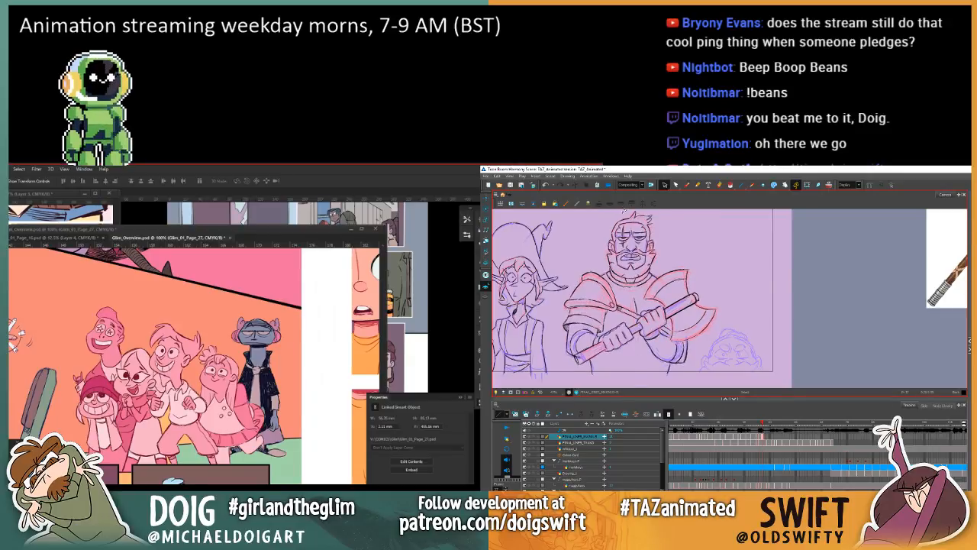
key("comma")
key("period")
left_click(687, 185)
key("comma")
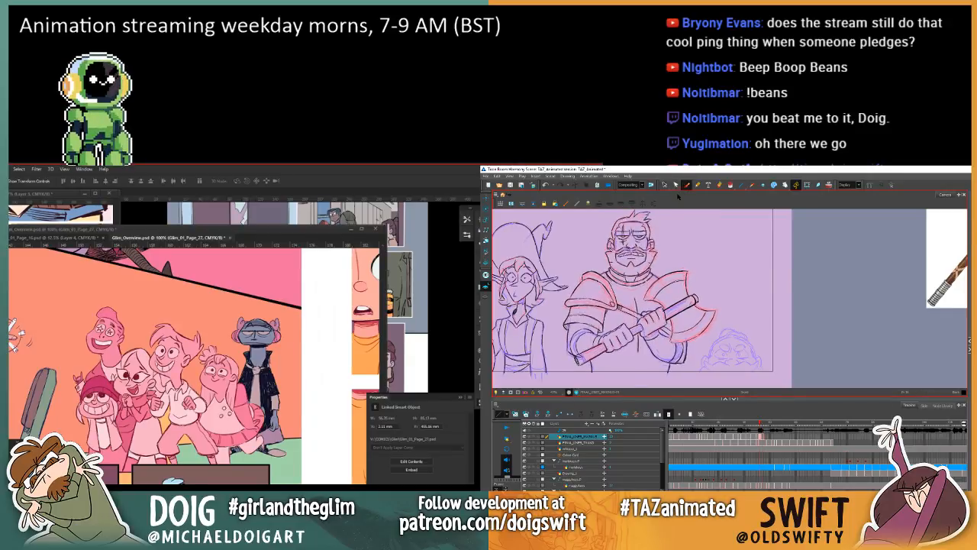
key("period")
key("comma")
key("period")
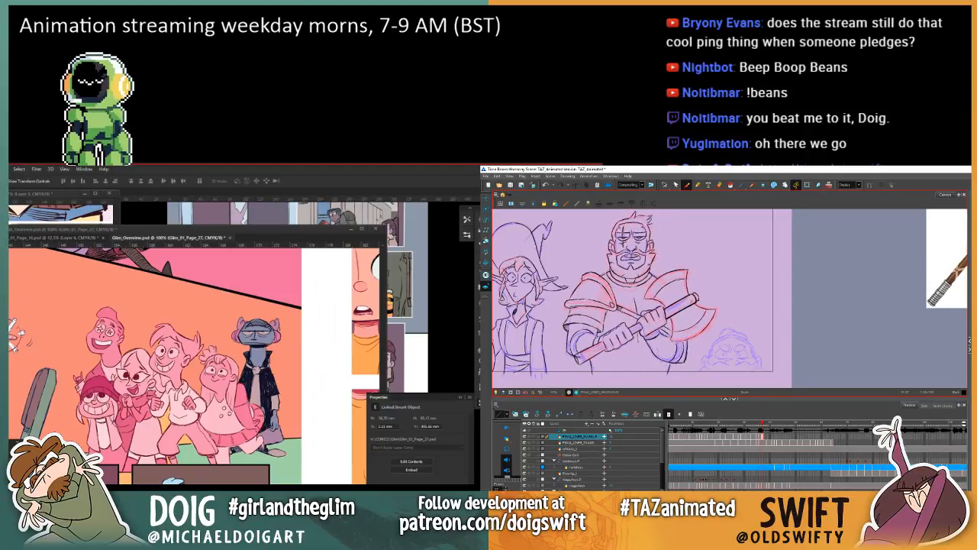
key("comma")
key("period")
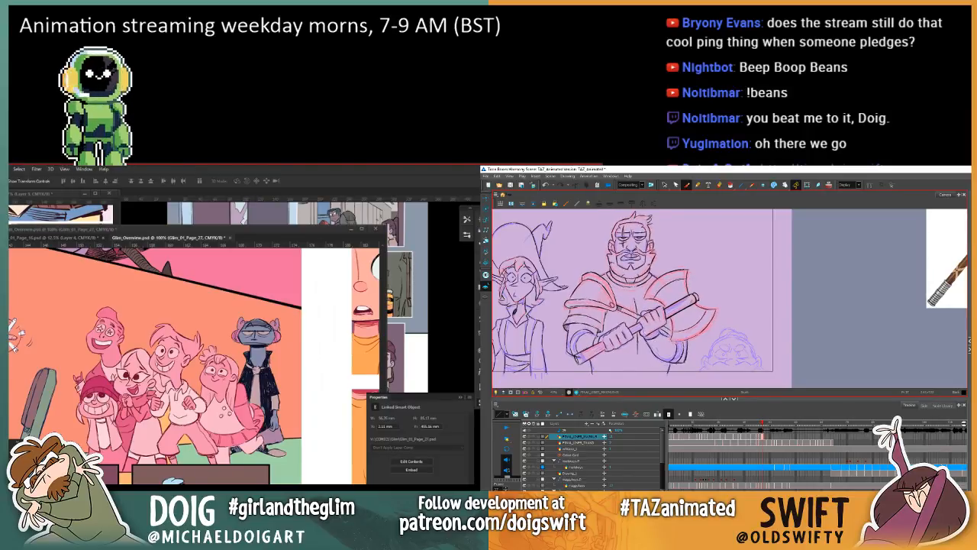
key("comma")
key("period")
key("comma")
key("period")
key("comma")
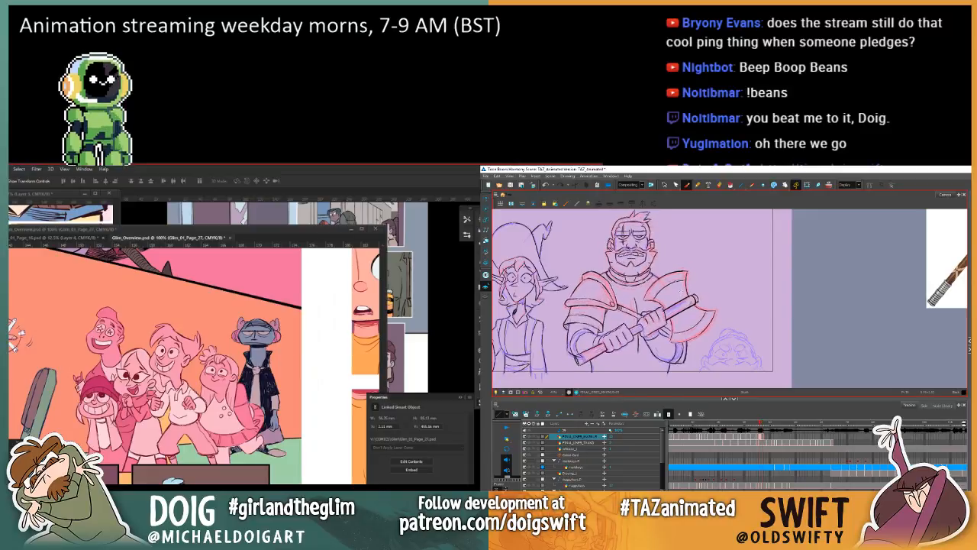
key("period")
key("comma")
key("period")
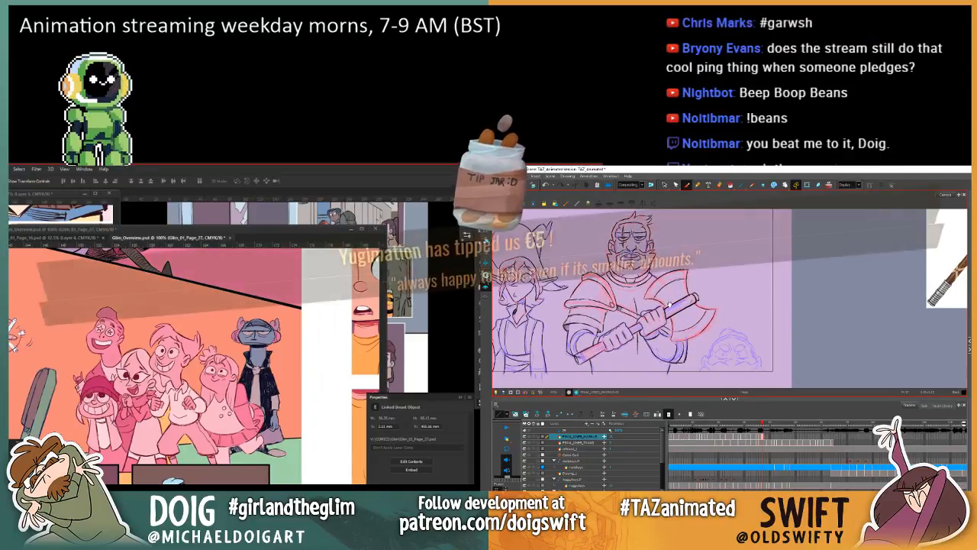
Step: Compare the warrior's two drawings once more and save the scene
left_click_drag(682, 306, 685, 312)
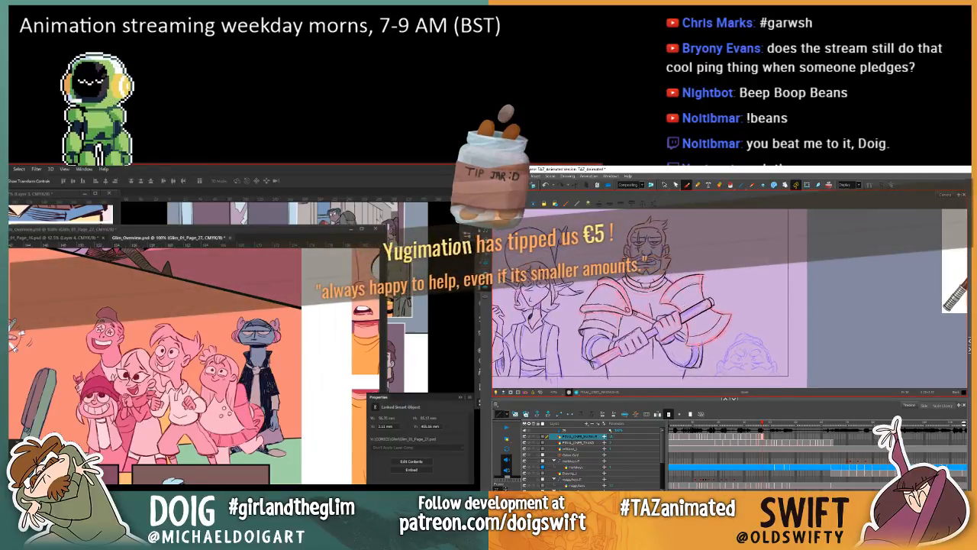
key("comma")
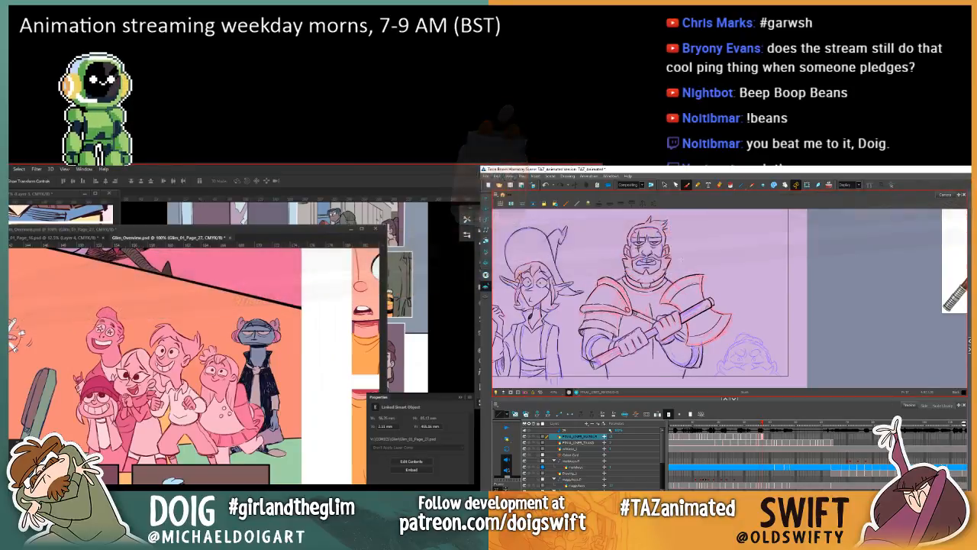
key("comma")
key("period")
key("comma")
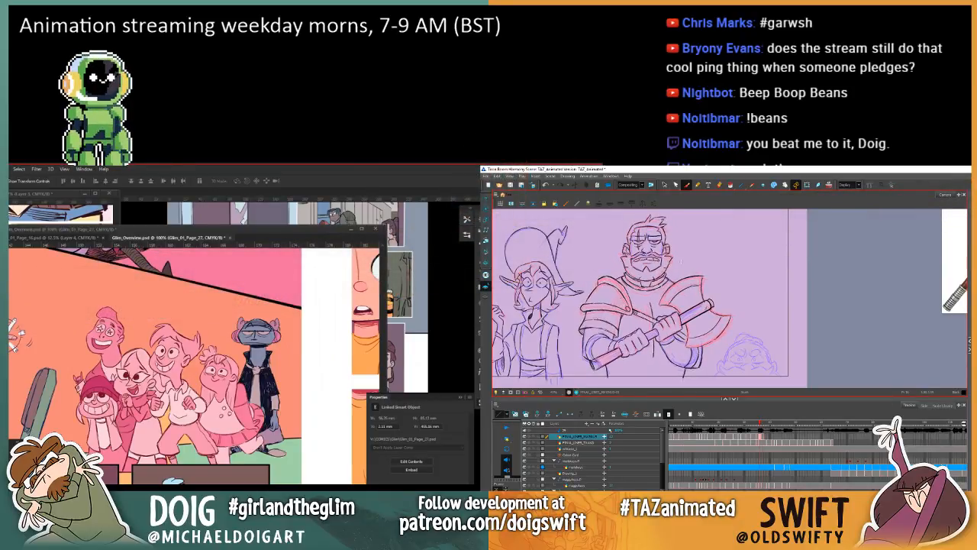
key("ctrl+s")
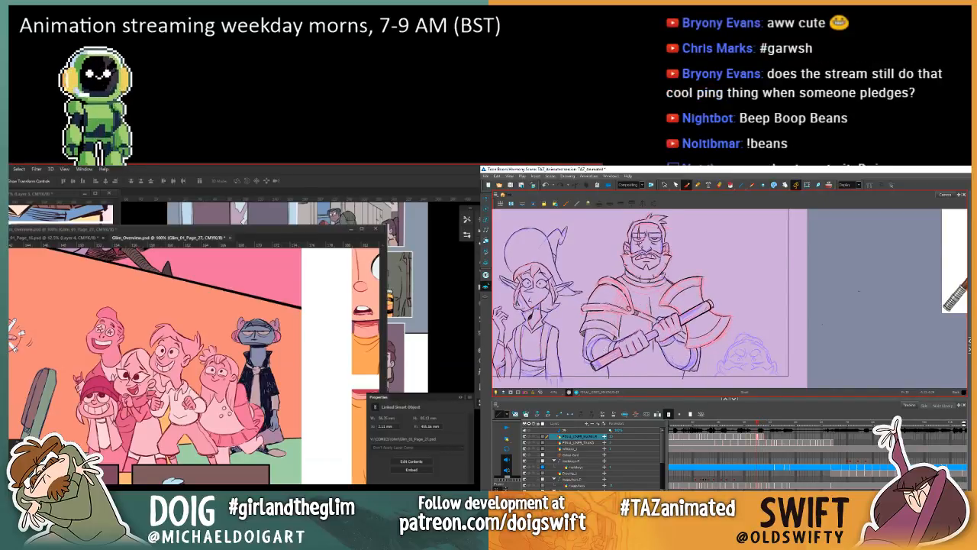
Step: Select and delete the stray line at the lower end of the warrior's axe handle and compare the neighbouring drawings
left_click(664, 185)
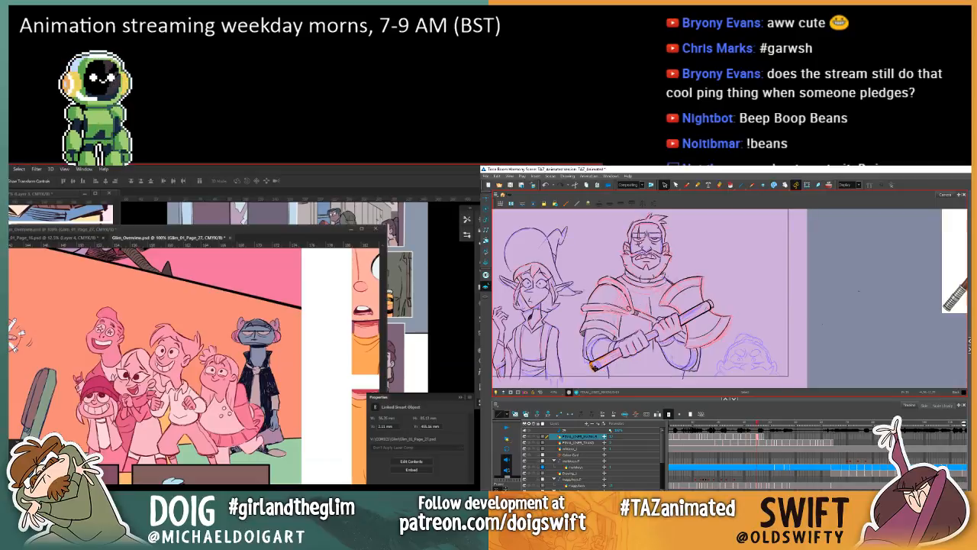
key("Delete")
key("period")
key("comma")
key("comma")
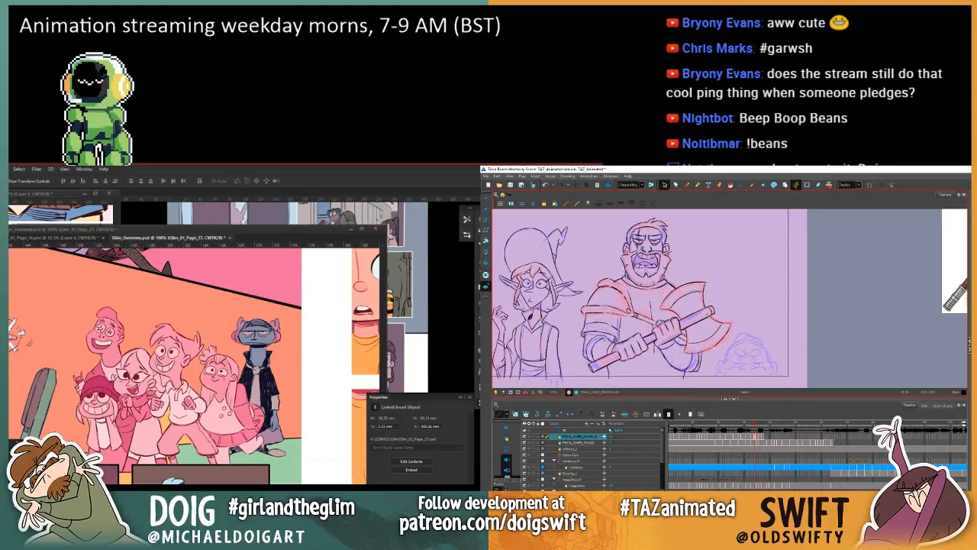
key("period")
key("period")
key("comma")
key("comma")
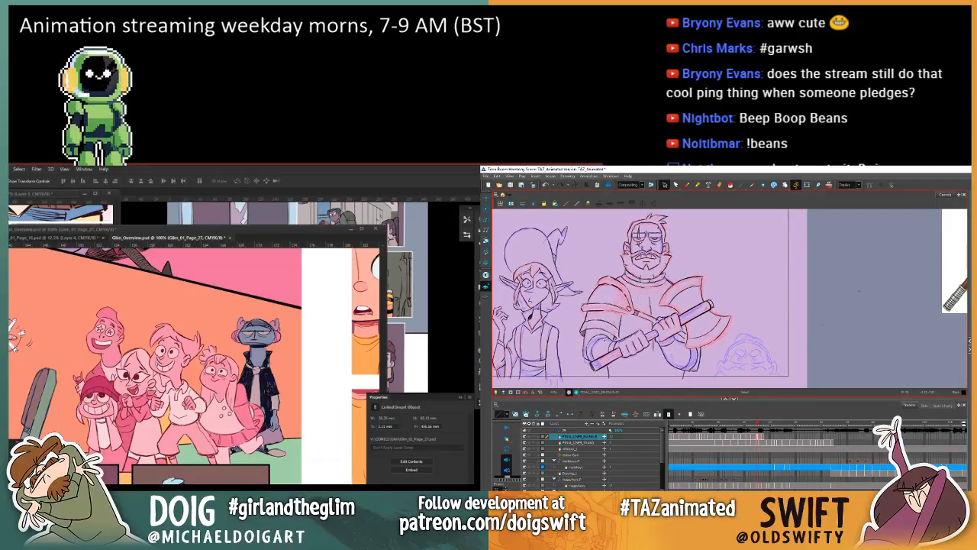
Step: Step between the warrior's adjacent drawings to check how his armour and axe line up
key("g")
key("f")
key("g")
key("g")
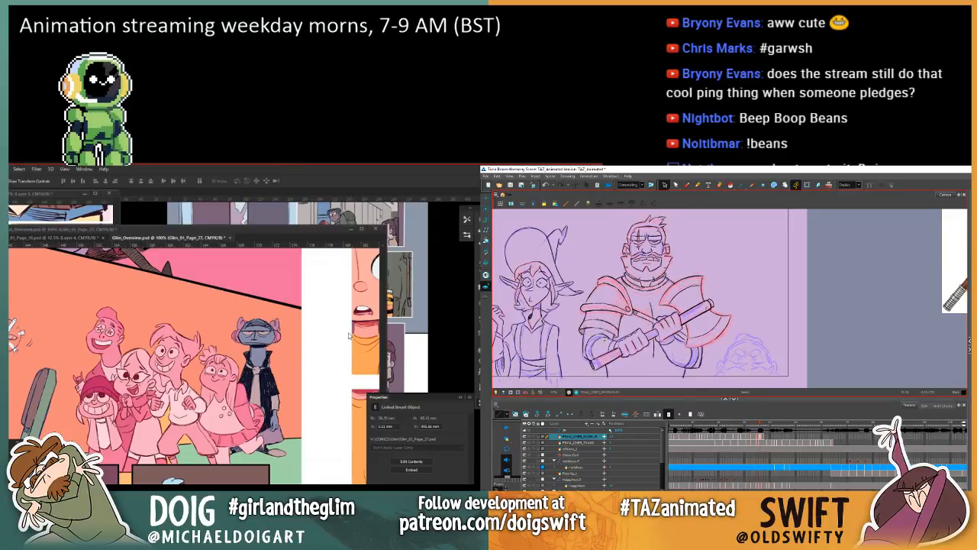
key("f")
key("f")
key("g")
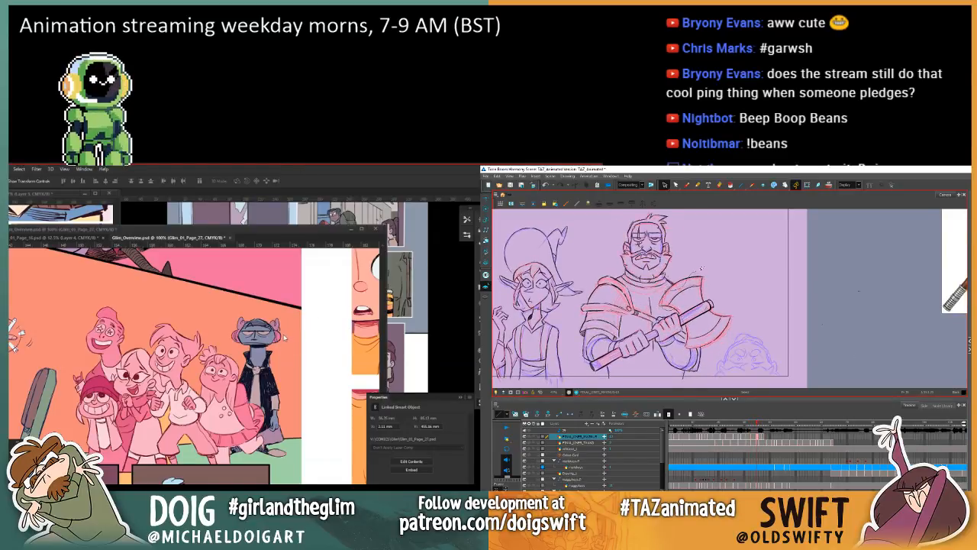
Step: Select the axe head in the closed-mouth drawing, adjust its placement slightly and check it against the drawings around it
mouse_move(701, 268)
left_mouse_down()
mouse_move(735, 325)
mouse_move(697, 341)
mouse_move(685, 314)
left_mouse_up()
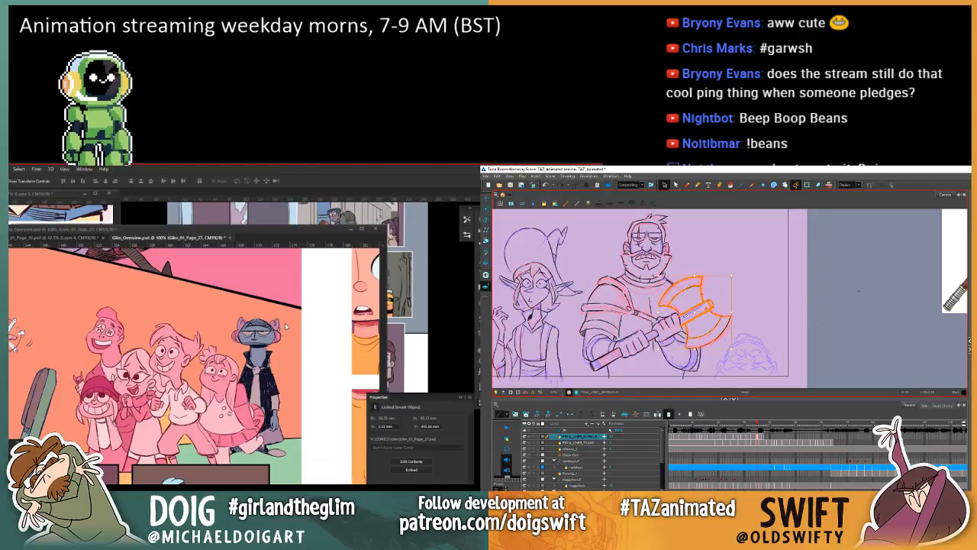
left_click(288, 231)
left_click_drag(161, 441, 261, 369)
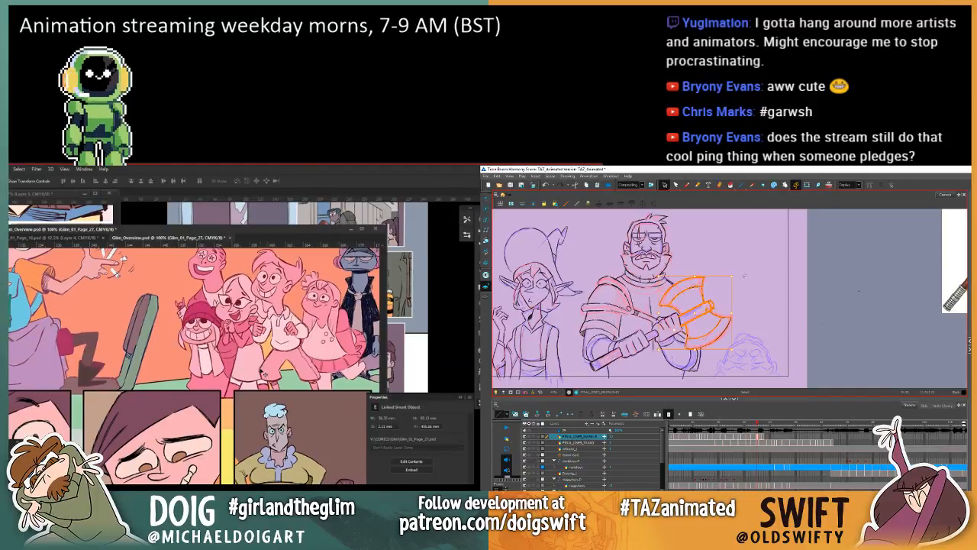
key("comma")
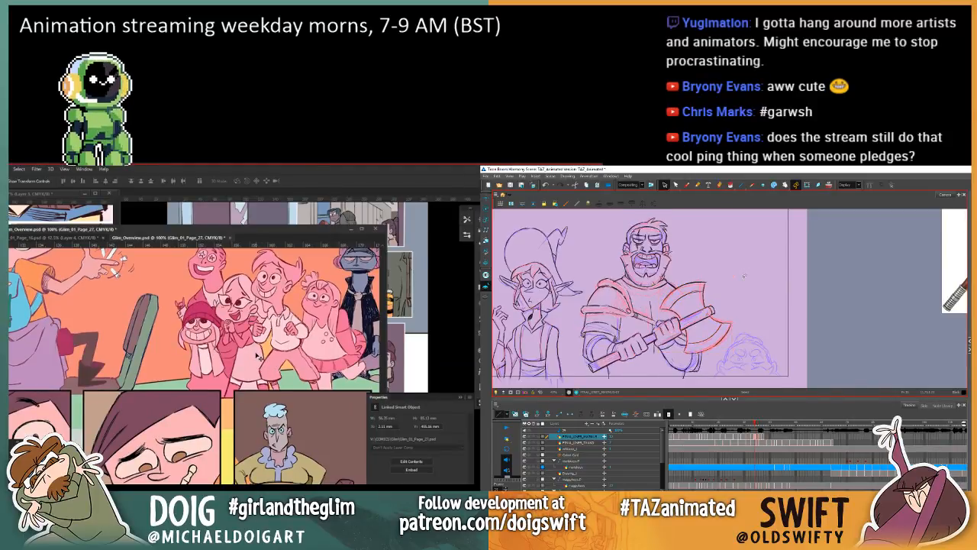
key("period")
key("period")
key("period")
key("comma")
key("comma")
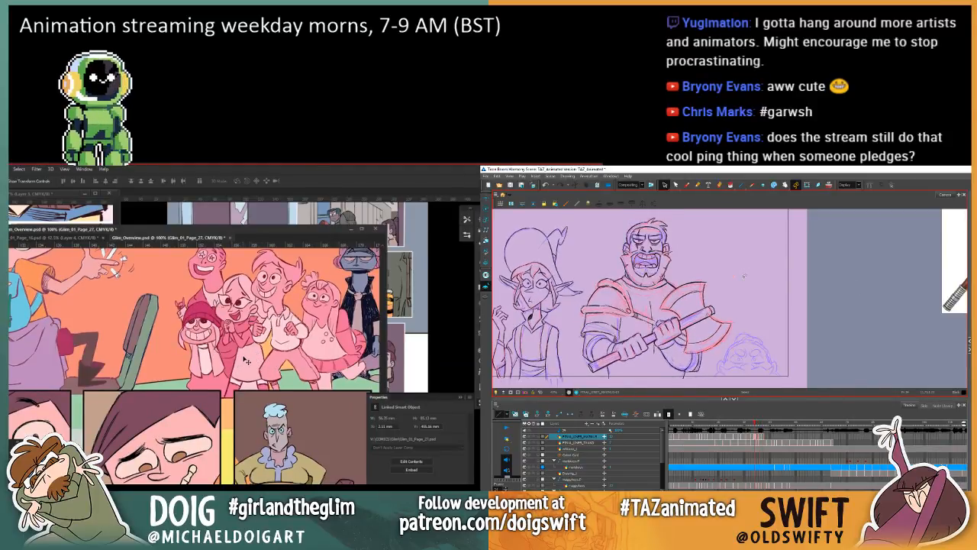
key("period")
Step: Flip repeatedly through the warrior's drawings to review the motion of the axe head and armour
key("period")
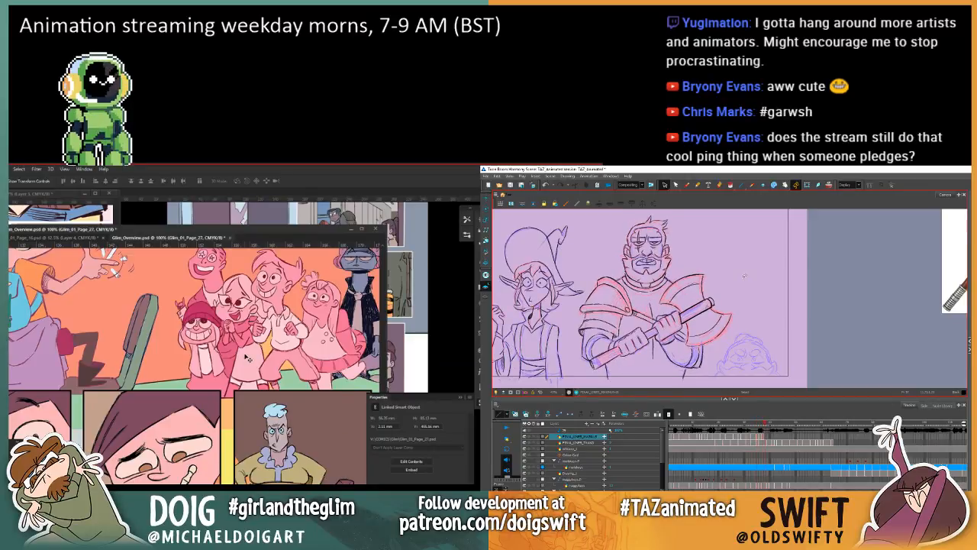
key("comma")
key("period")
key("comma")
key("comma")
key("comma")
key("comma")
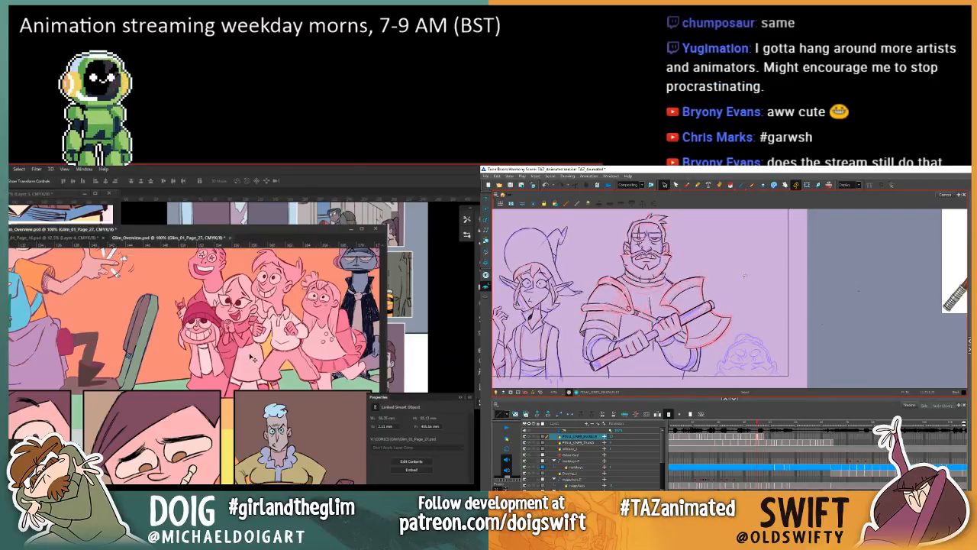
key("comma")
key("comma")
key("period")
key("period")
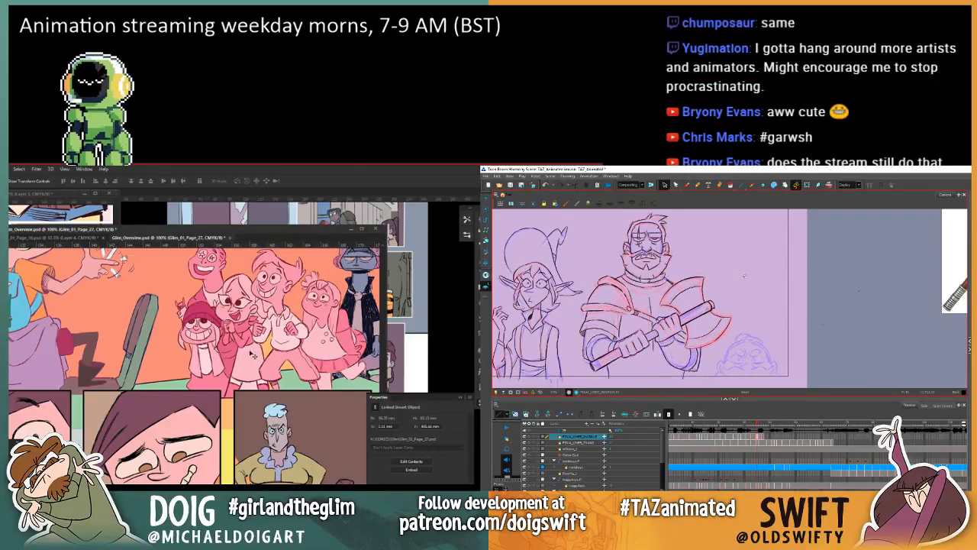
key("comma")
key("comma")
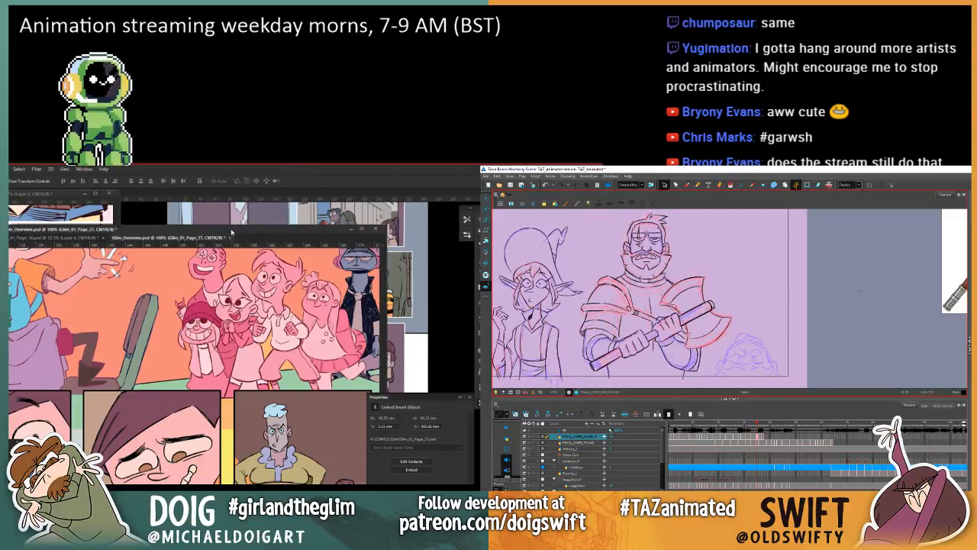
Step: Reposition the Glim overview window in Photoshop and examine the full page grid, selecting the warrior's axe head in Harmony meanwhile
left_click_drag(234, 232, 255, 226)
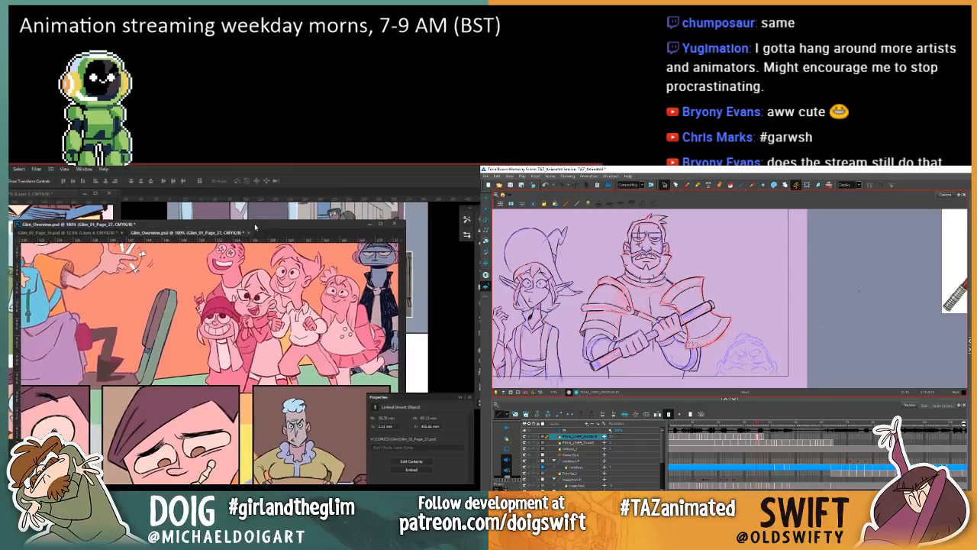
key("ctrl+minus")
key("ctrl+minus")
mouse_move(744, 297)
left_mouse_down()
mouse_move(693, 270)
mouse_move(666, 301)
mouse_move(686, 336)
left_mouse_up()
key("ctrl+minus")
key("ctrl+minus")
key("ctrl+minus")
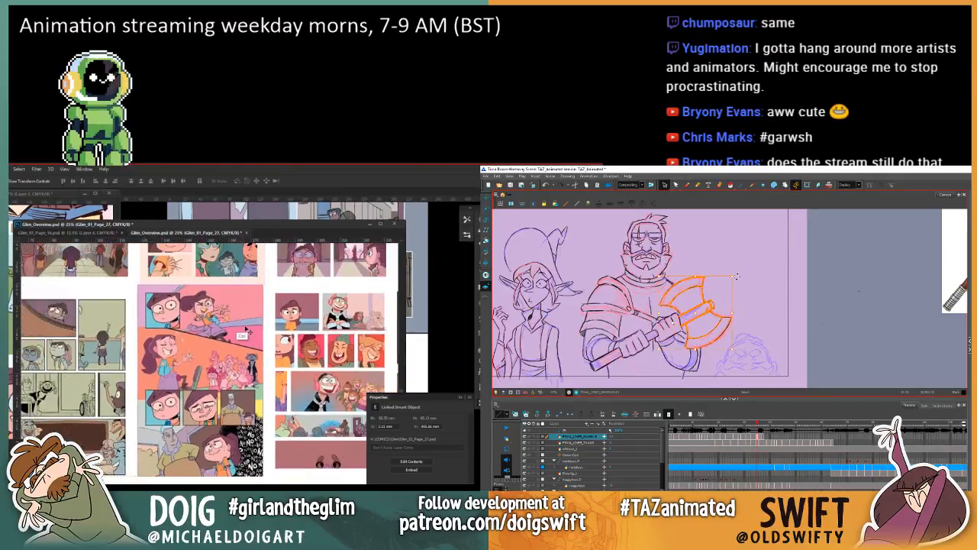
left_click_drag(290, 414, 175, 347)
key("ctrl+minus")
key("ctrl+minus")
key("ctrl+minus")
key("ctrl+minus")
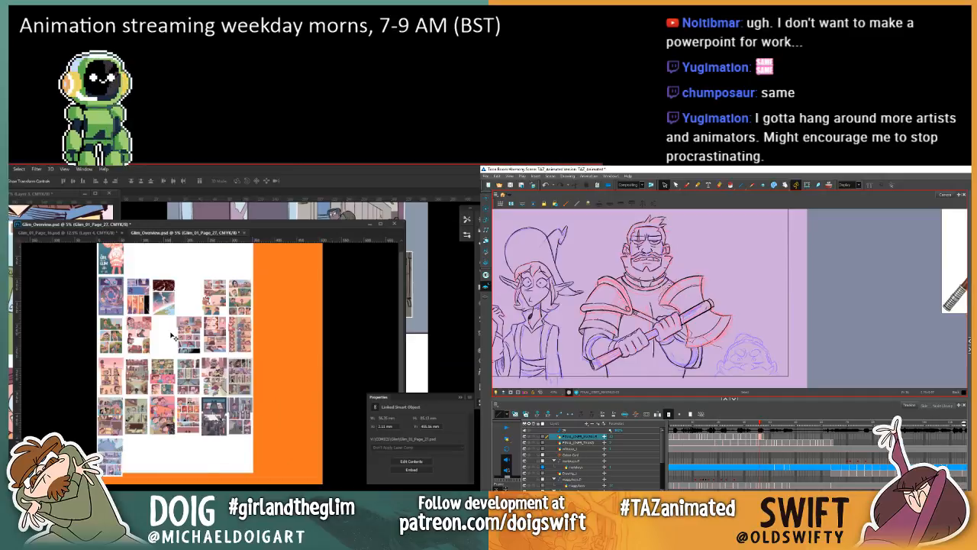
Step: Select the axe head in the warrior's next drawing in Harmony, rotate it slightly and compare it with its neighbours
left_click_drag(726, 271, 742, 319)
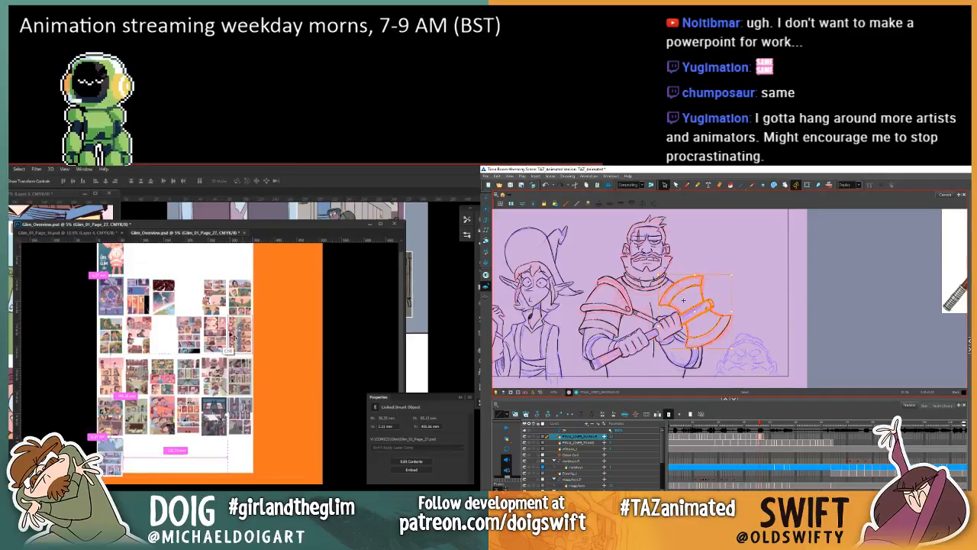
key("ctrl+plus")
left_click_drag(737, 270, 740, 273)
scroll(167, 347, "down", 2)
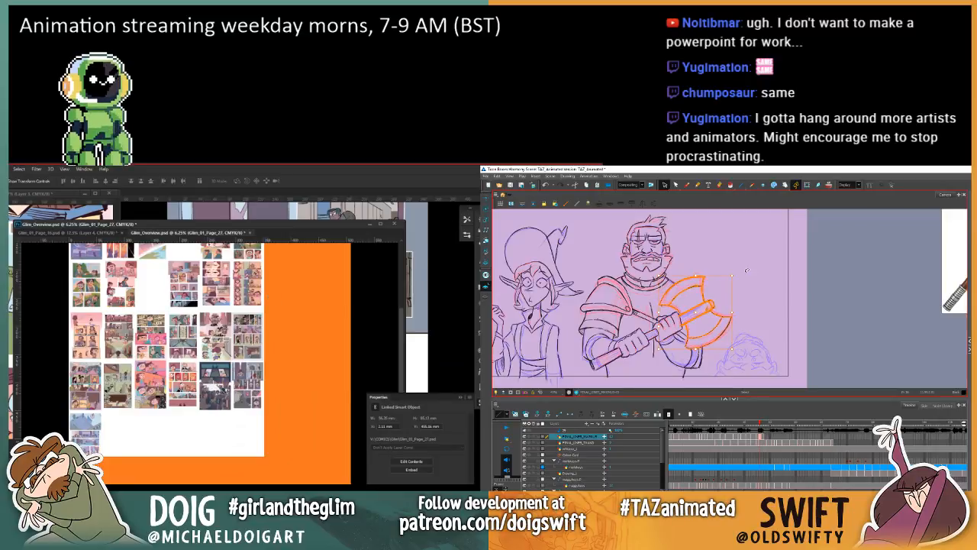
key("comma")
key("period")
key("period")
Step: Make the Background layer active in the Glim overview and flip through the warrior's drawings in Harmony to check the axe head
left_click(315, 401)
key("period")
key("comma")
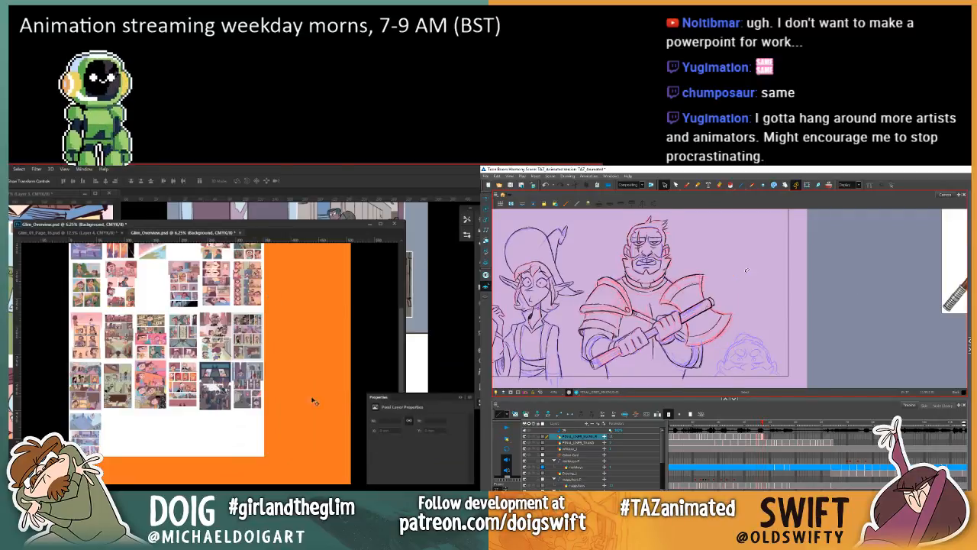
key("comma")
key("comma")
key("period")
key("period")
key("comma")
key("comma")
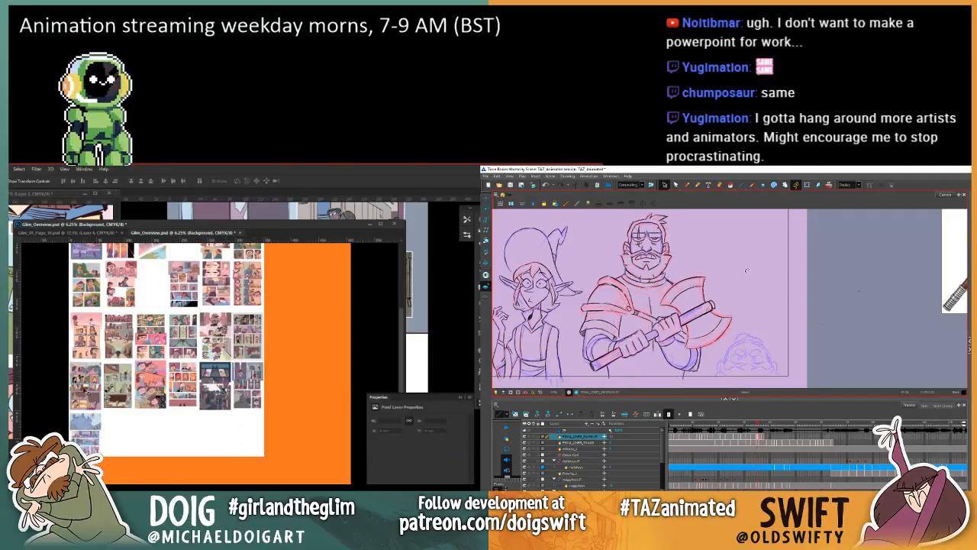
key("period")
key("period")
key("comma")
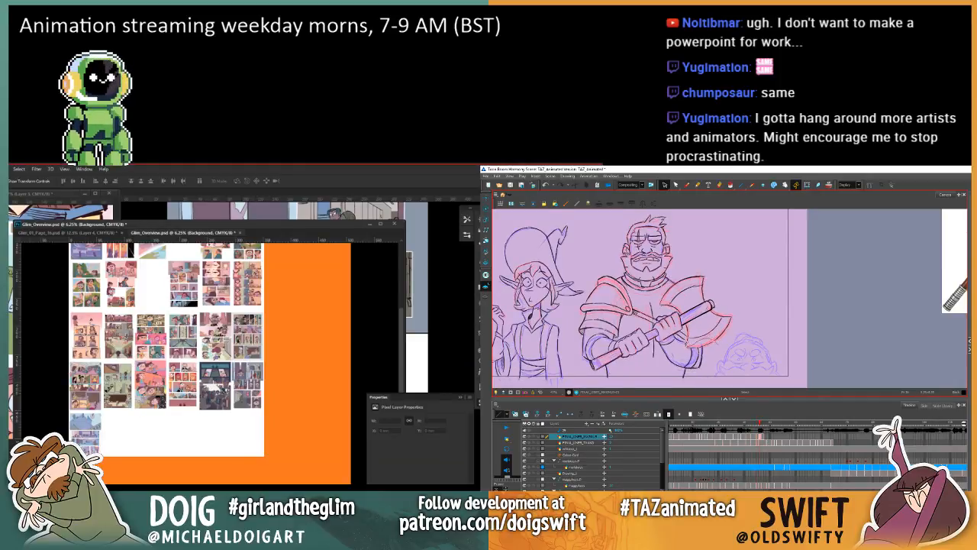
Step: Reselect the warrior's axe head, fine-tune its angle and compare it with the previous drawings
left_click(744, 296)
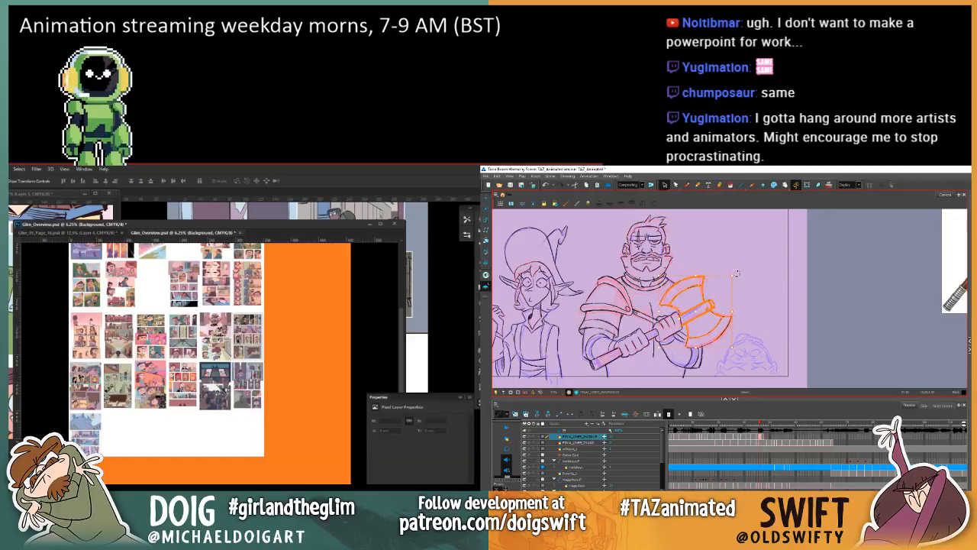
left_click_drag(739, 273, 751, 276)
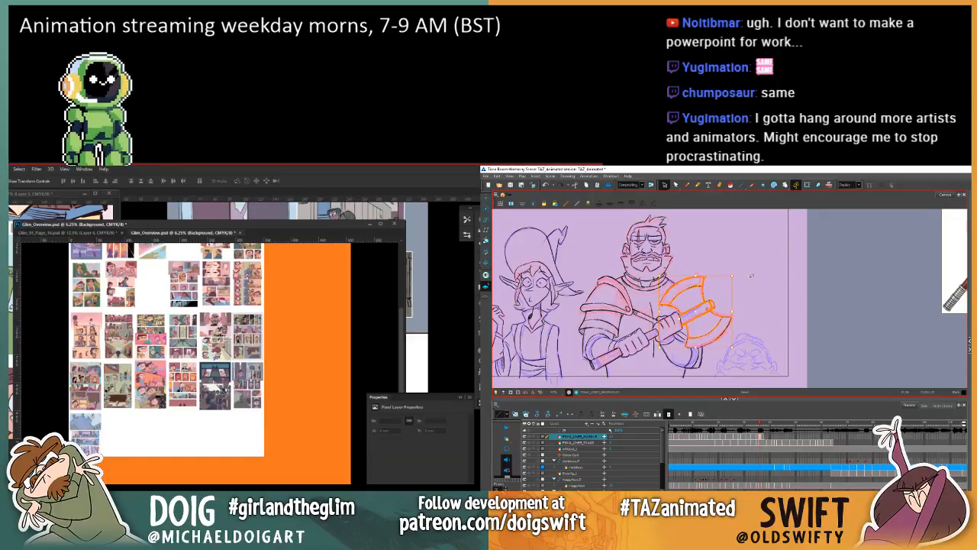
key("comma")
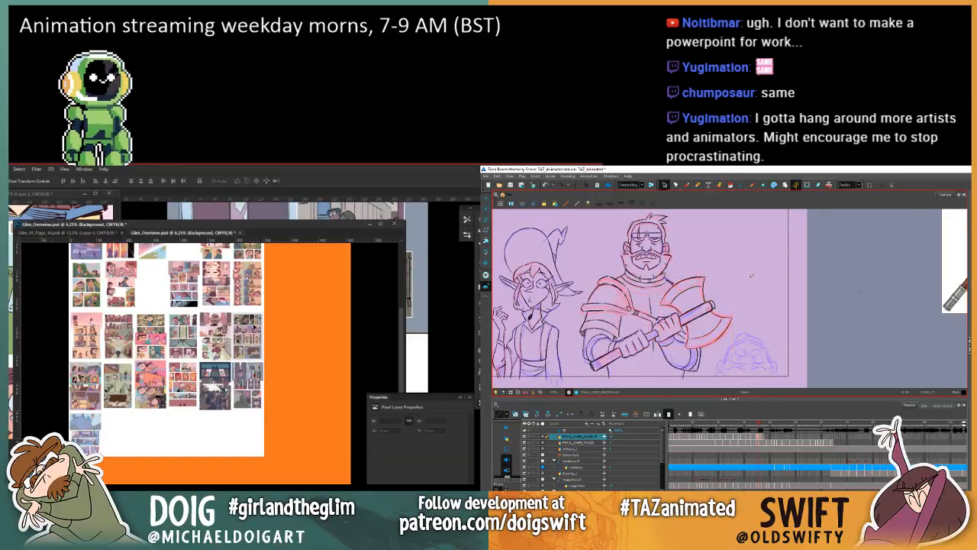
key("comma")
key("comma")
key("period")
Step: Fill the Glim overview's white background and its orange surround with light grey using the Paint Bucket, and save the file
key("g")
key("period")
key("period")
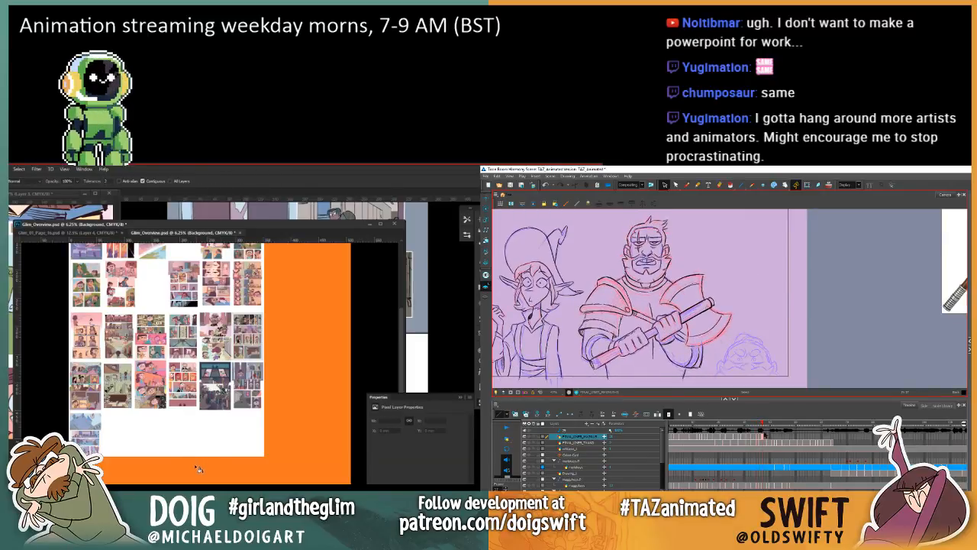
key("ctrl+z")
key("period")
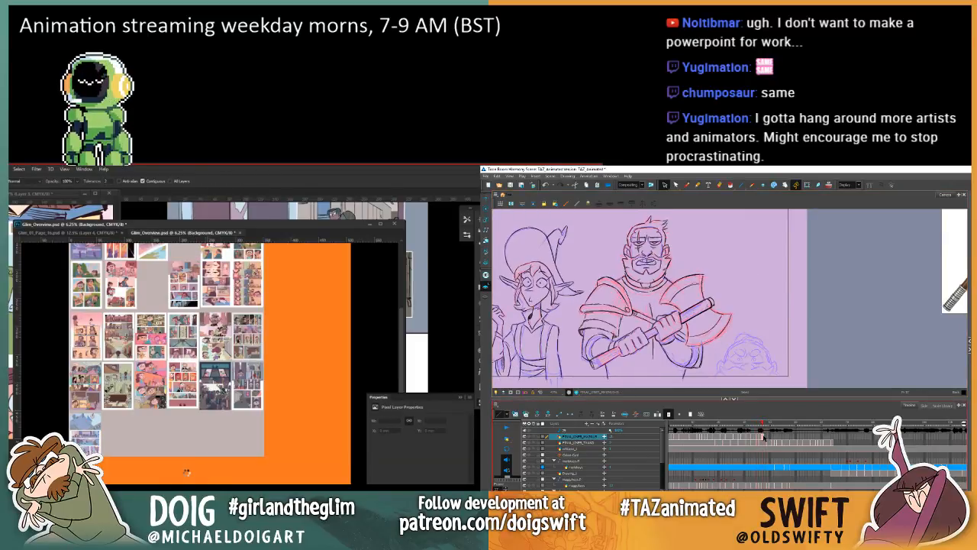
left_click(187, 474)
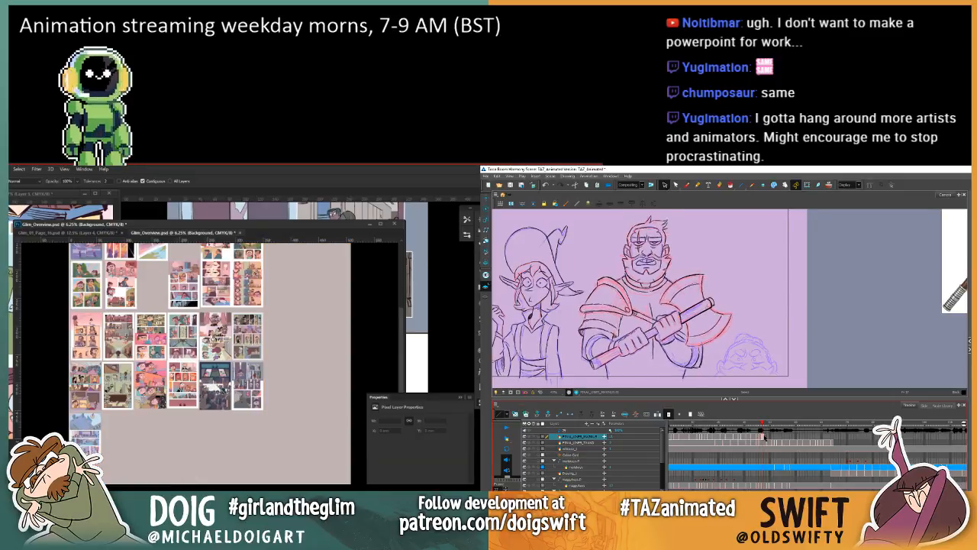
mouse_move(203, 301)
left_mouse_down()
mouse_move(200, 387)
mouse_move(196, 286)
left_mouse_up()
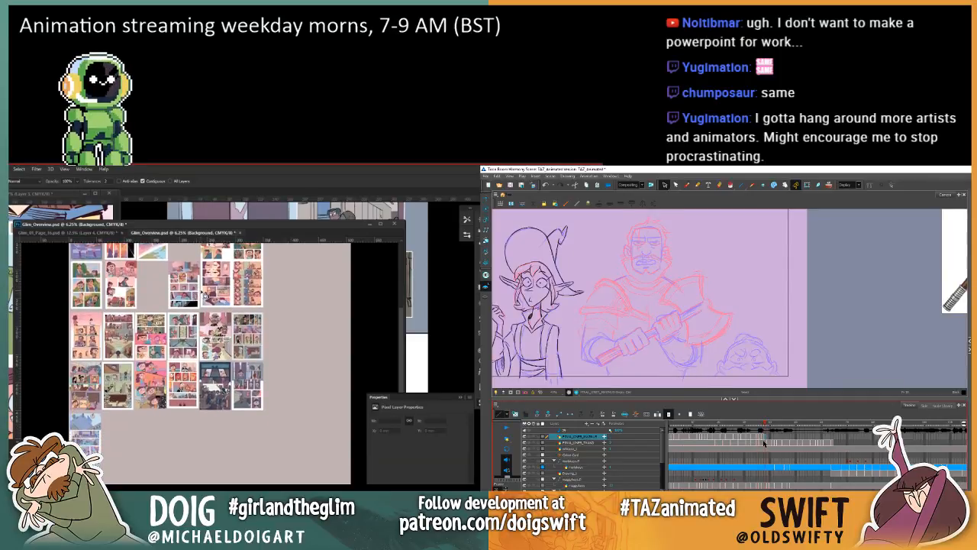
key("ctrl+s")
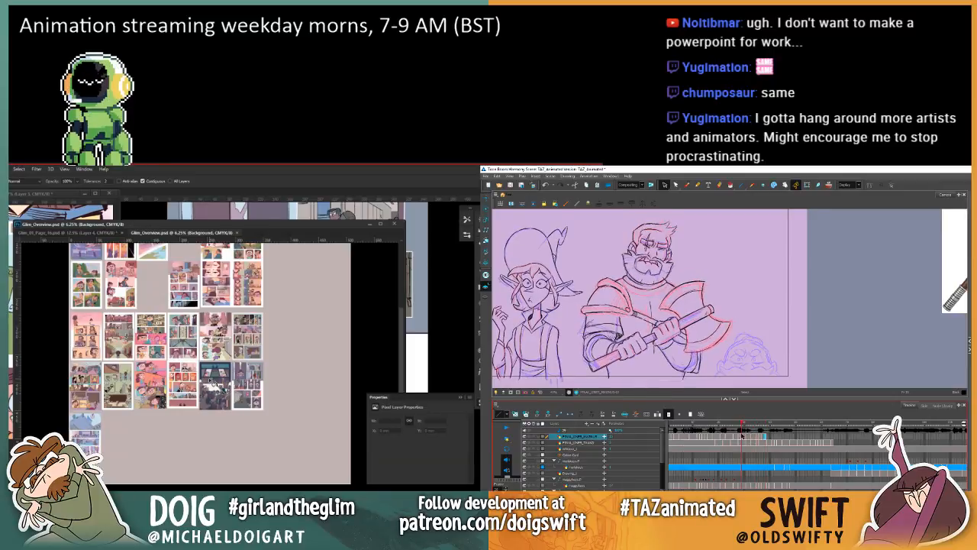
Step: Examine the rows of comic pages in the Glim overview against the grey background
key("ctrl+plus")
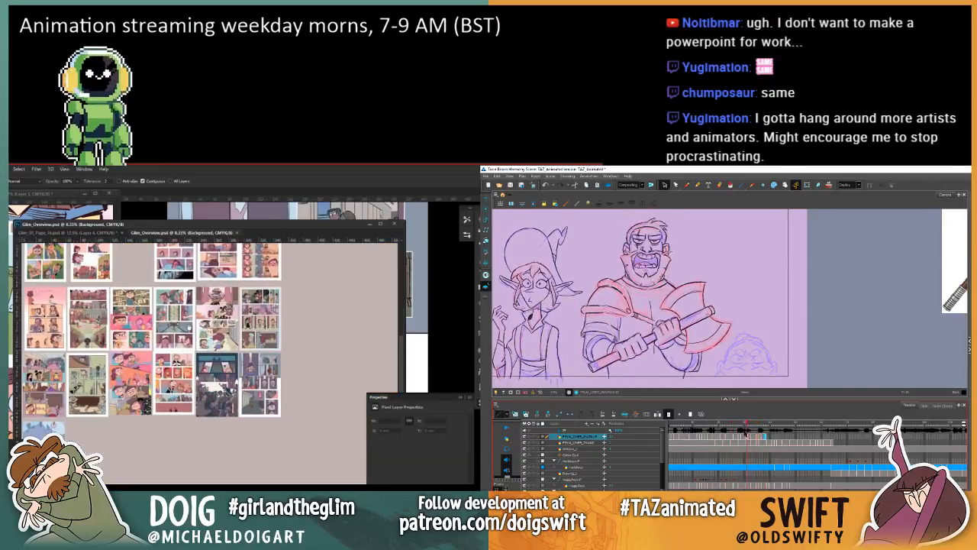
scroll(204, 350, "up", 6)
scroll(204, 350, "down", 3)
scroll(204, 350, "down", 2)
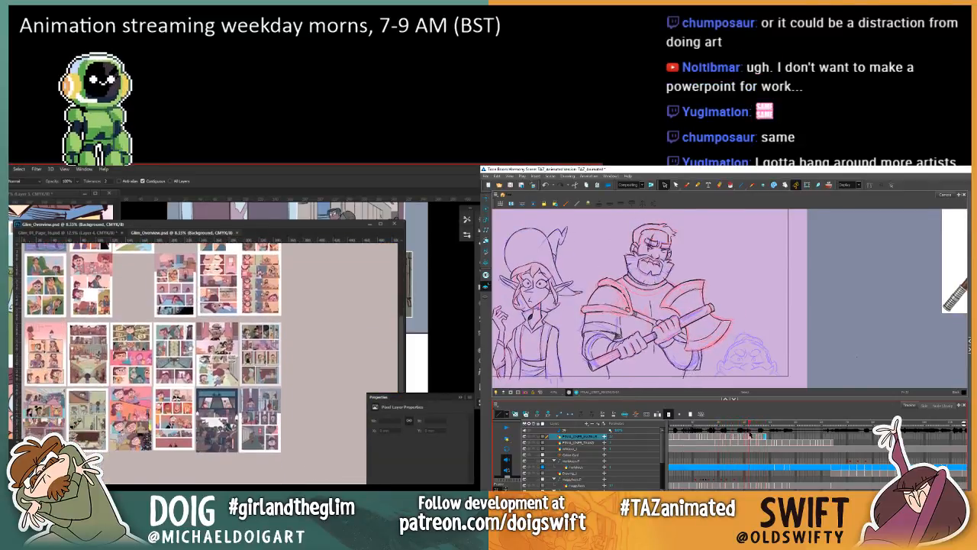
scroll(205, 350, "up", 3)
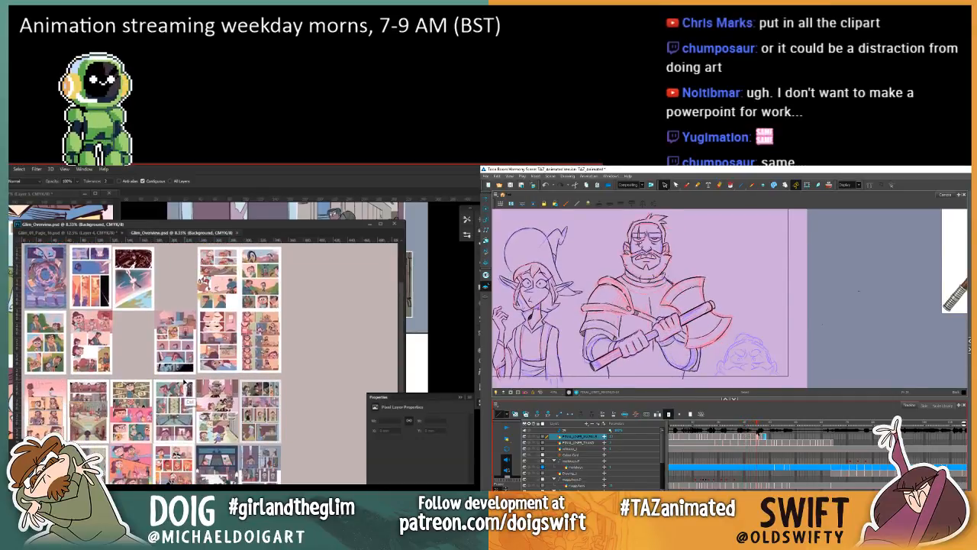
scroll(190, 387, "down", 1)
scroll(174, 372, "up", 3)
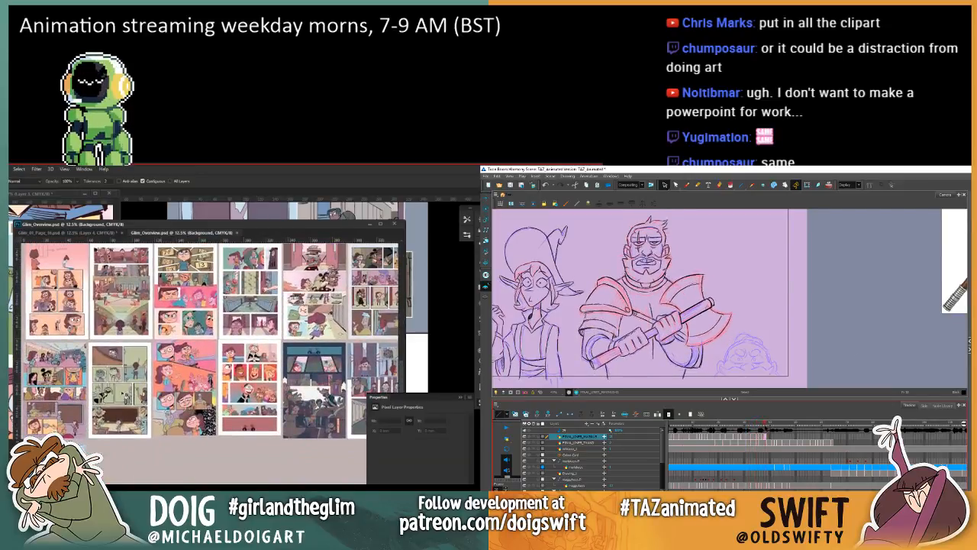
Step: Select the page 21 linked smart object in the Glim overview and open its contents for editing
key("v")
left_click(103, 363)
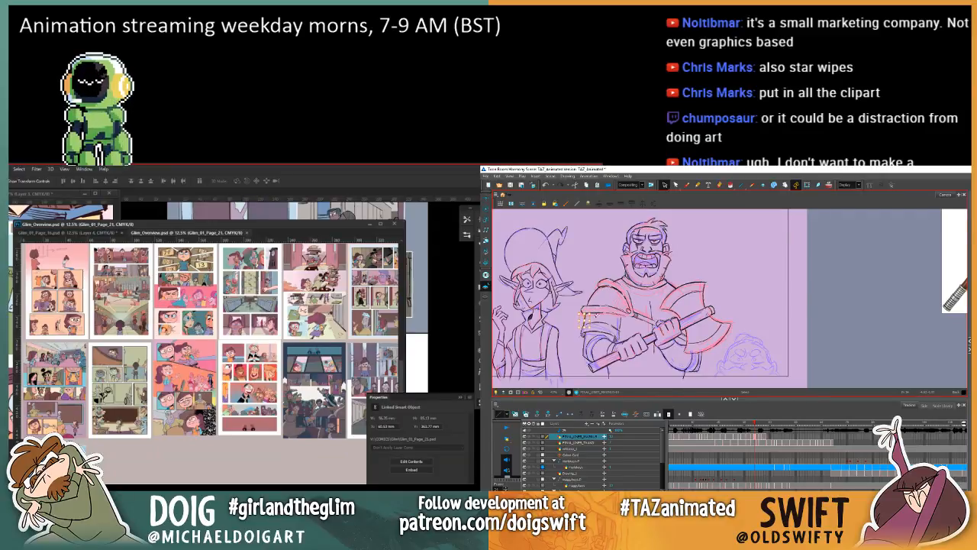
right_click(480, 439)
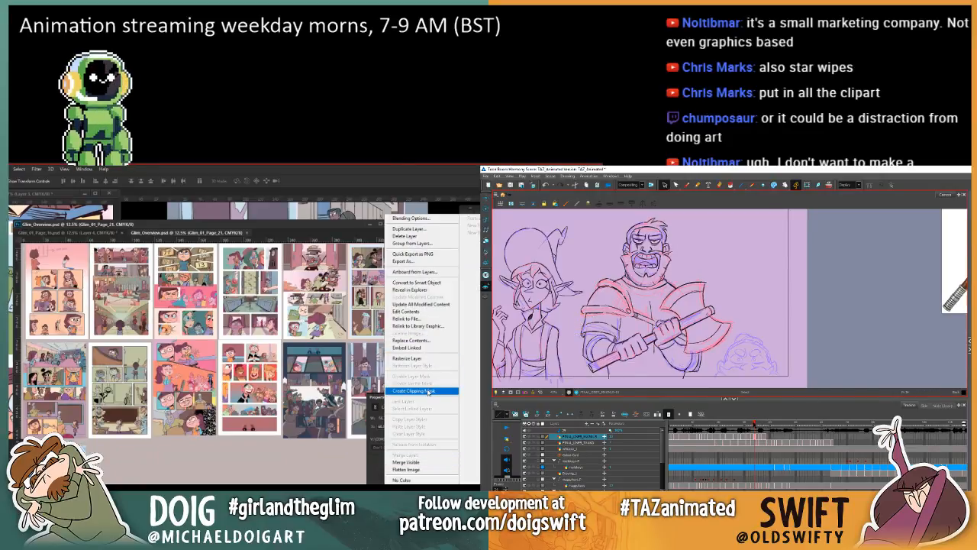
left_click(421, 312)
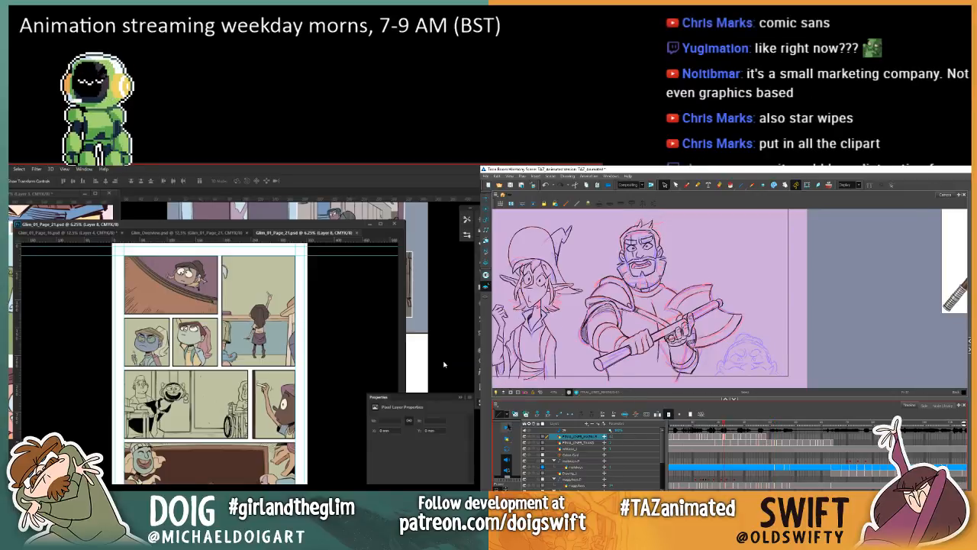
Step: Switch back through the Glim overview to the Glim_01_Page_16 document and save it
left_click(195, 233)
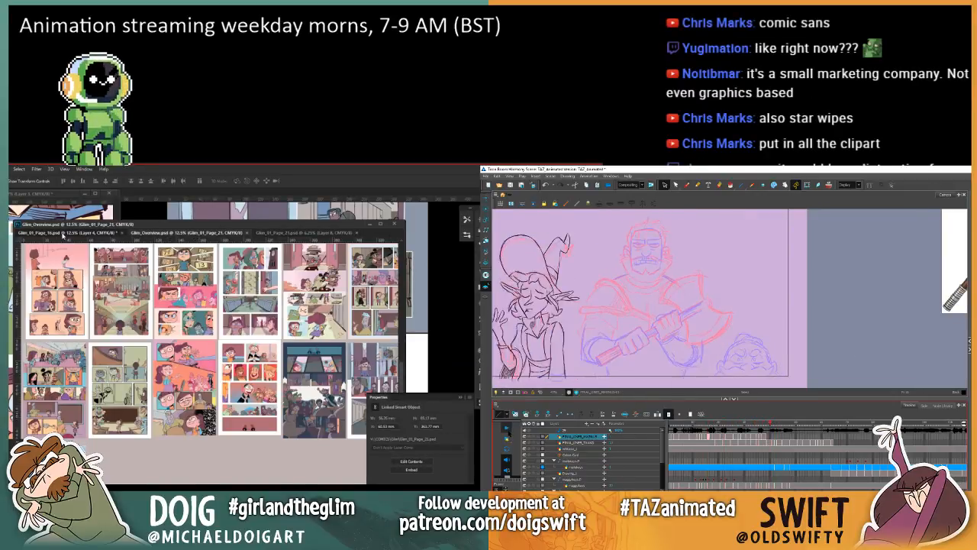
left_click(62, 231)
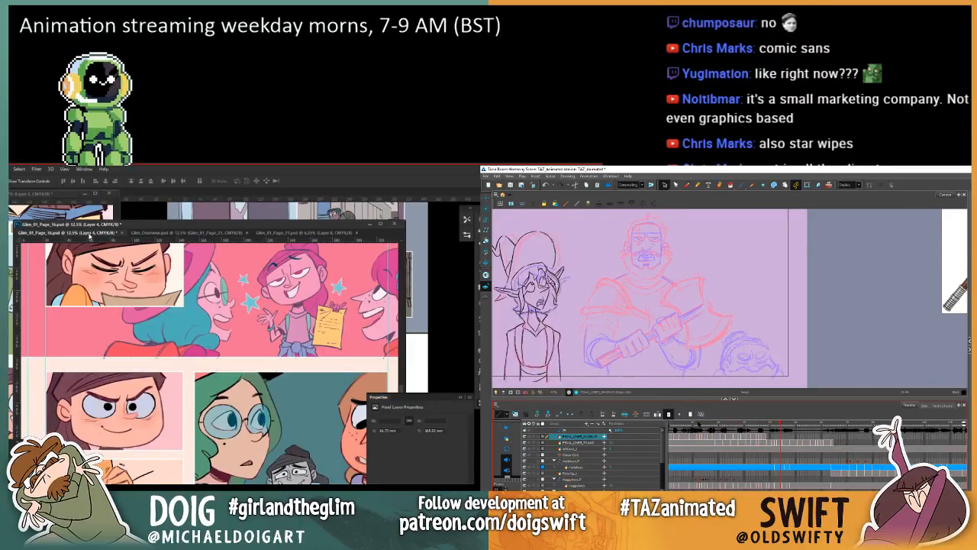
key("ctrl+s")
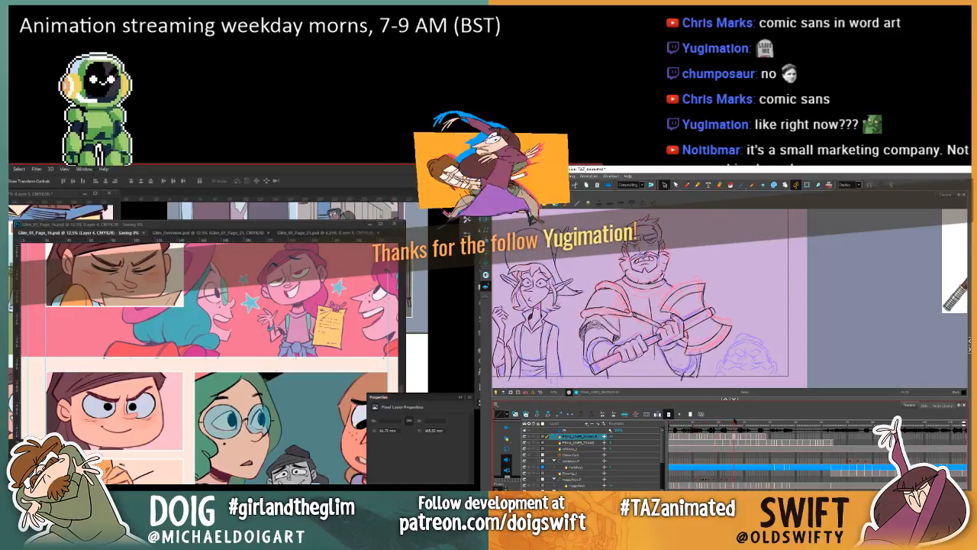
Step: Shift the grouped Glim document window and hide the layer properties, checking a neighbouring warrior drawing in Harmony
left_click_drag(241, 221, 280, 208)
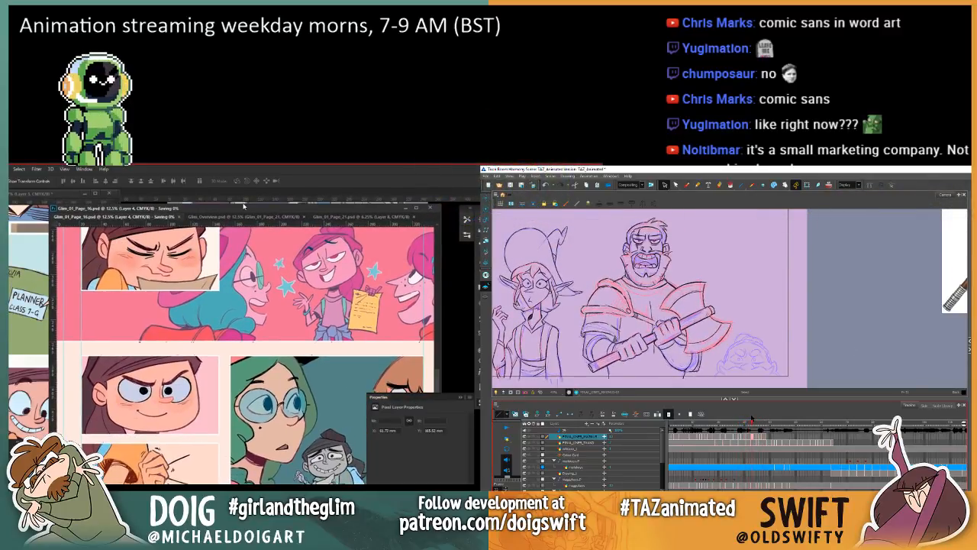
left_click_drag(752, 418, 742, 419)
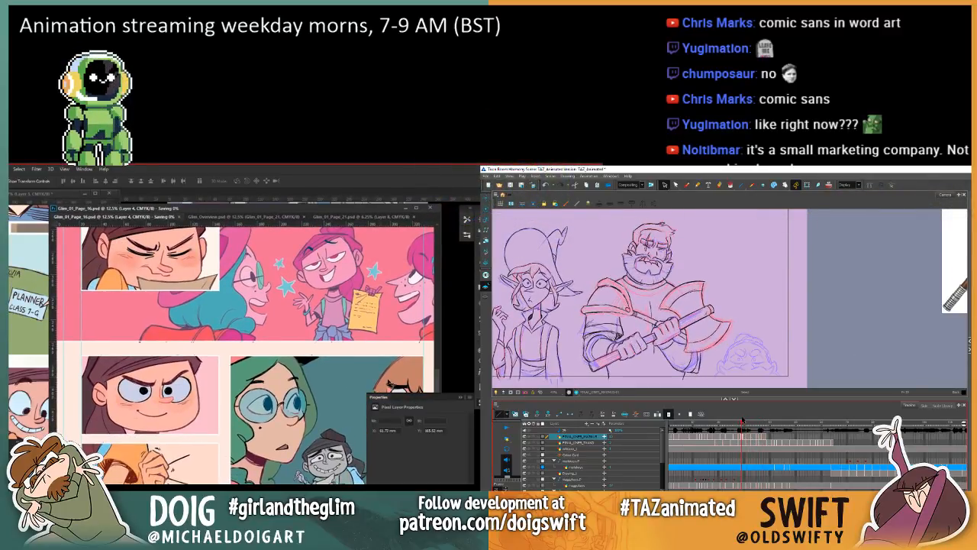
left_click(461, 398)
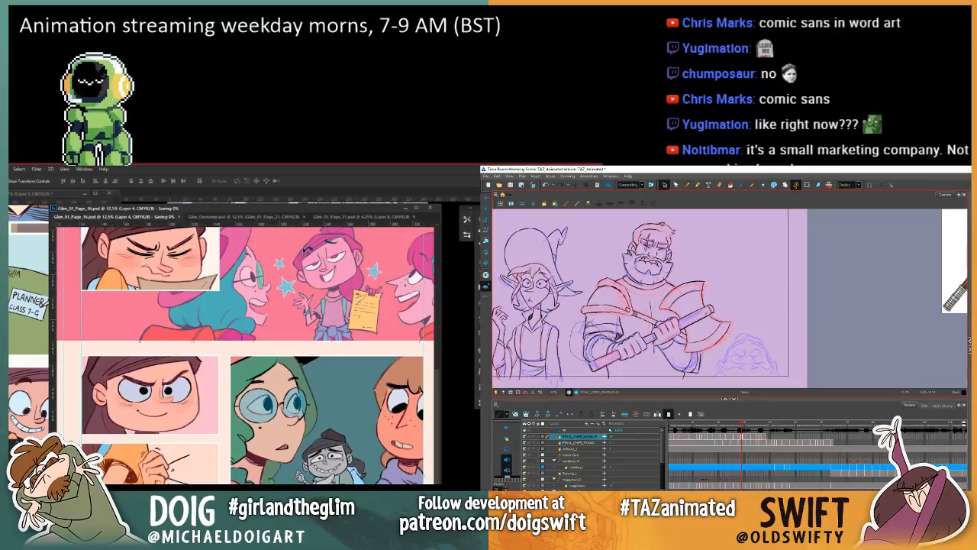
left_click_drag(256, 214, 288, 209)
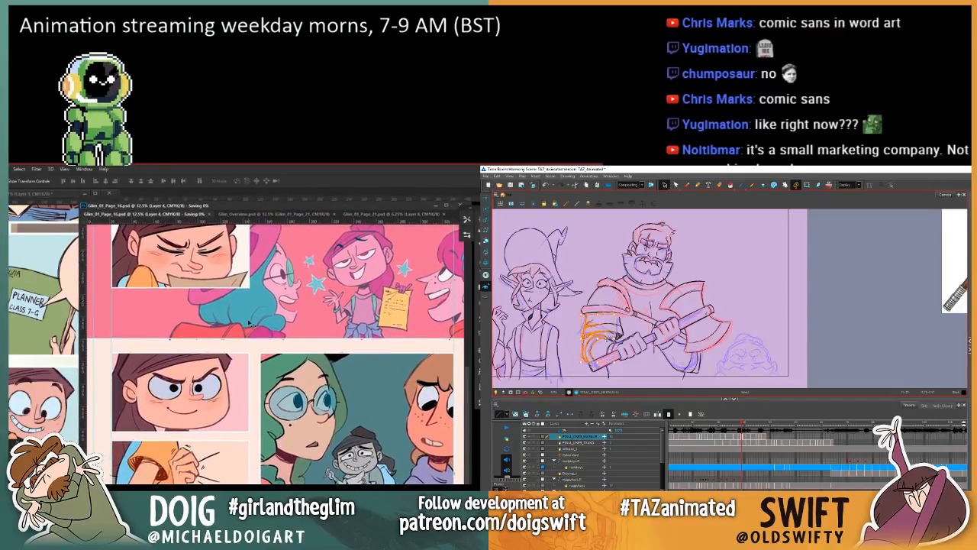
Step: Zoom page 16 out to 6.25%, narrow its window to the page and reposition it among the open comic pages
key("ctrl+minus")
key("ctrl+minus")
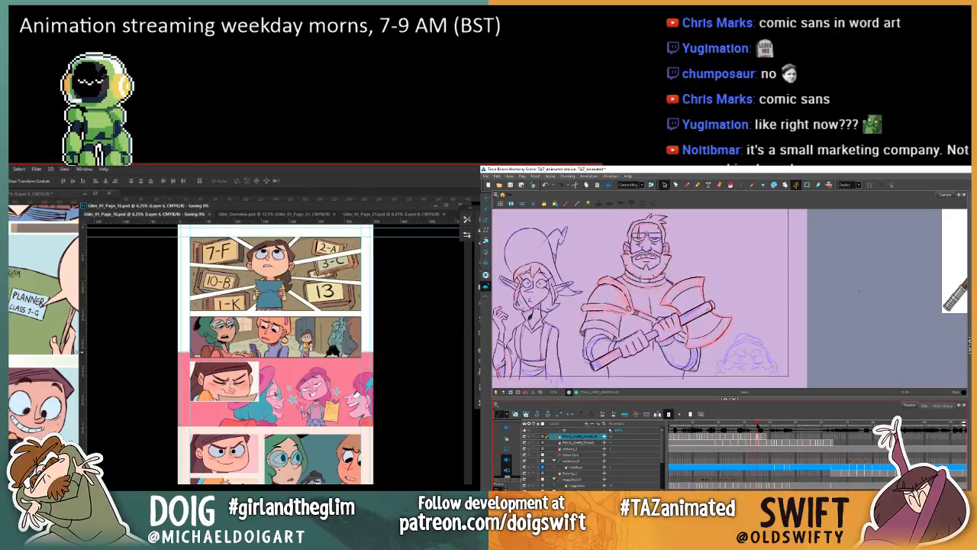
left_click_drag(79, 352, 256, 344)
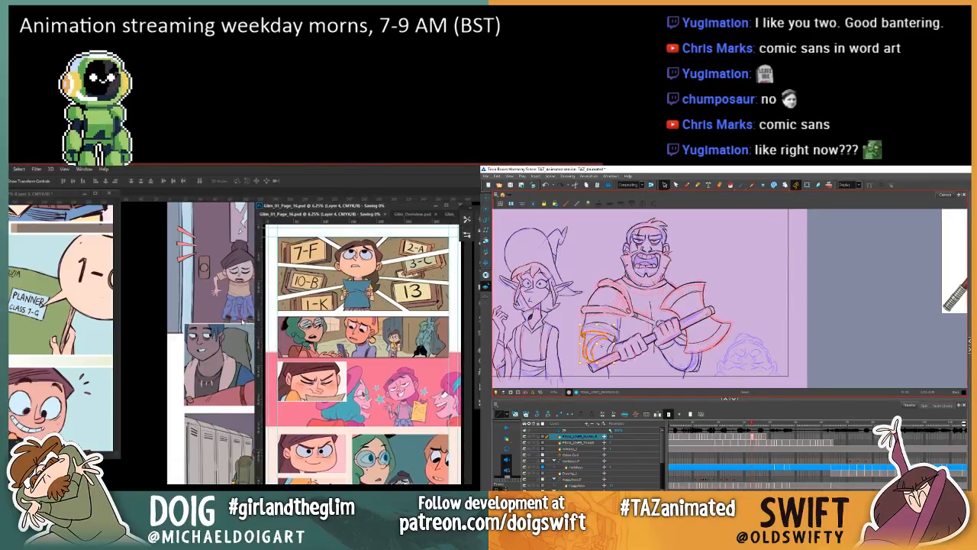
key("ctrl+minus")
key("ctrl+minus")
key("ctrl+plus")
key("ctrl+plus")
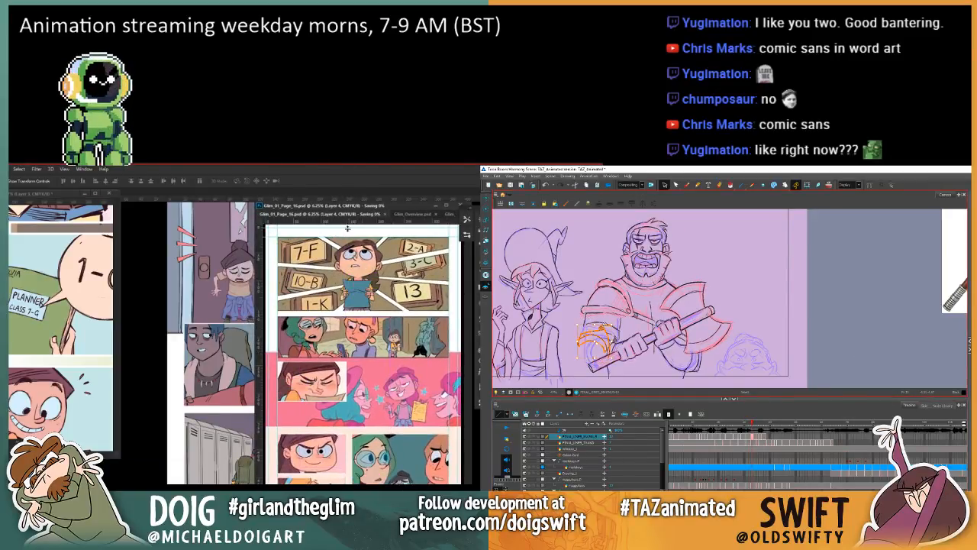
left_click_drag(379, 203, 299, 200)
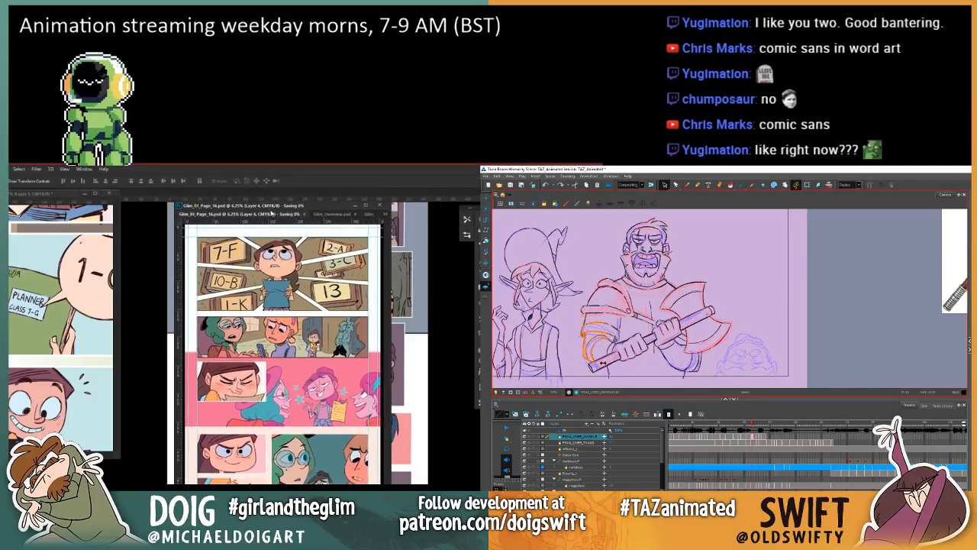
left_click_drag(334, 219, 241, 207)
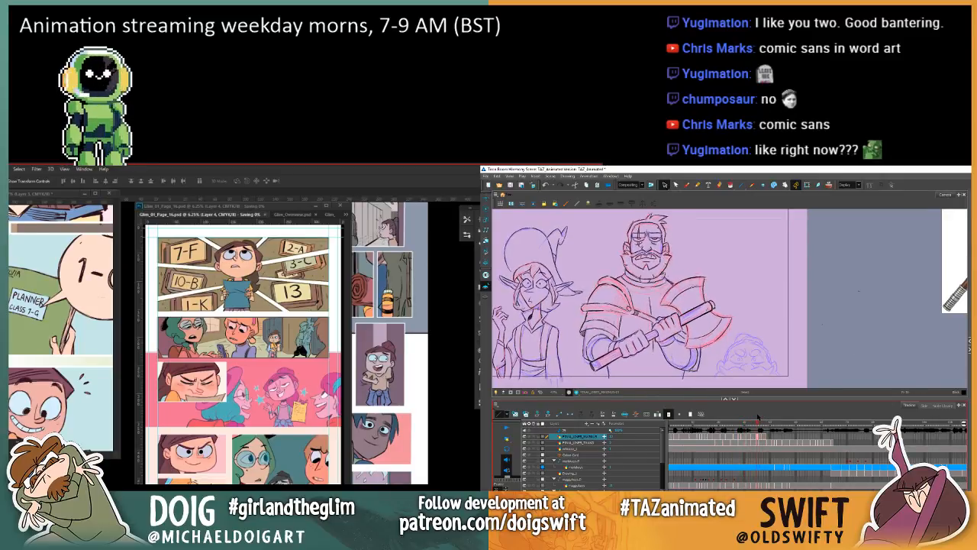
Step: Bring Glim_01_Page_21 forward and detach it from the grouped documents into its own floating window
mouse_move(758, 416)
left_mouse_down()
mouse_move(750, 419)
mouse_move(759, 416)
left_mouse_up()
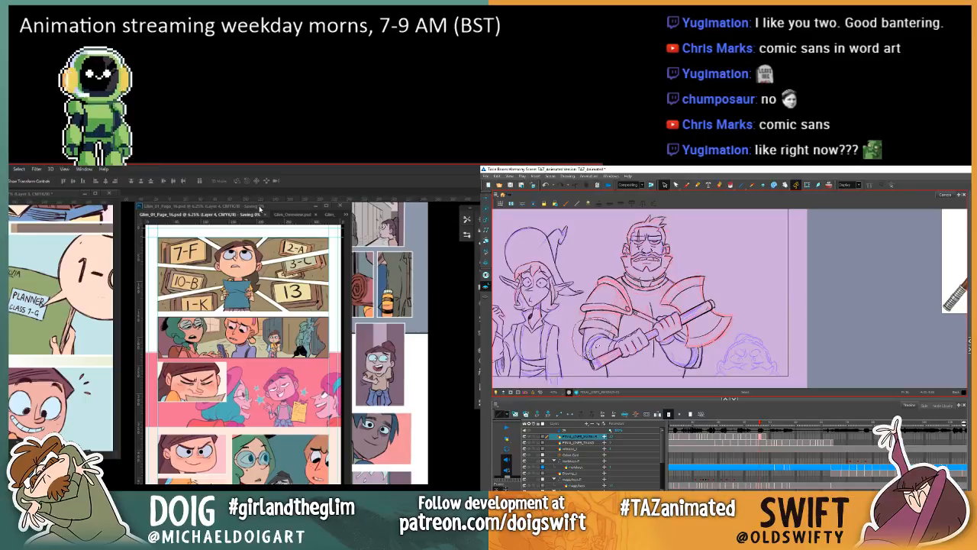
left_click_drag(259, 207, 249, 207)
left_click(316, 216)
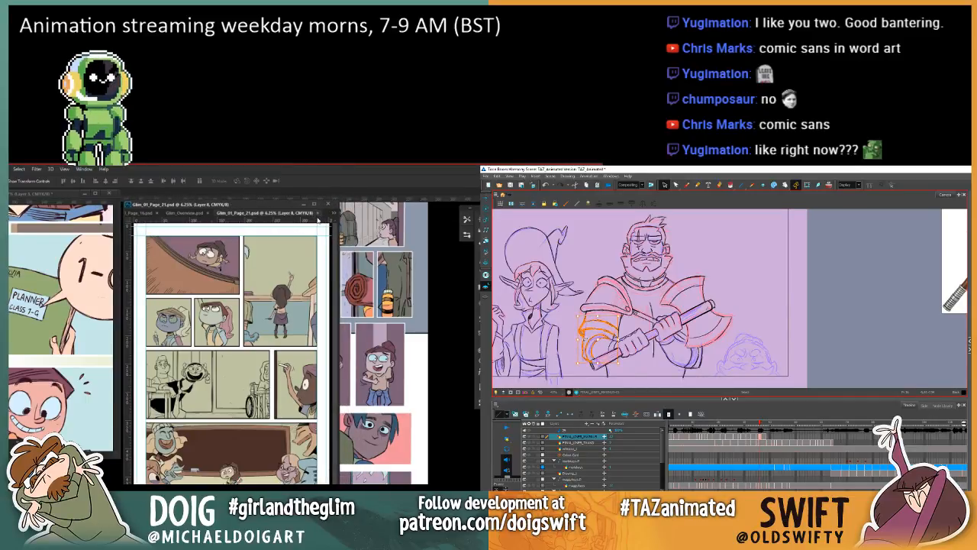
left_click_drag(305, 215, 377, 221)
mouse_move(245, 214)
left_mouse_down()
mouse_move(202, 216)
mouse_move(259, 217)
mouse_move(260, 227)
left_mouse_up()
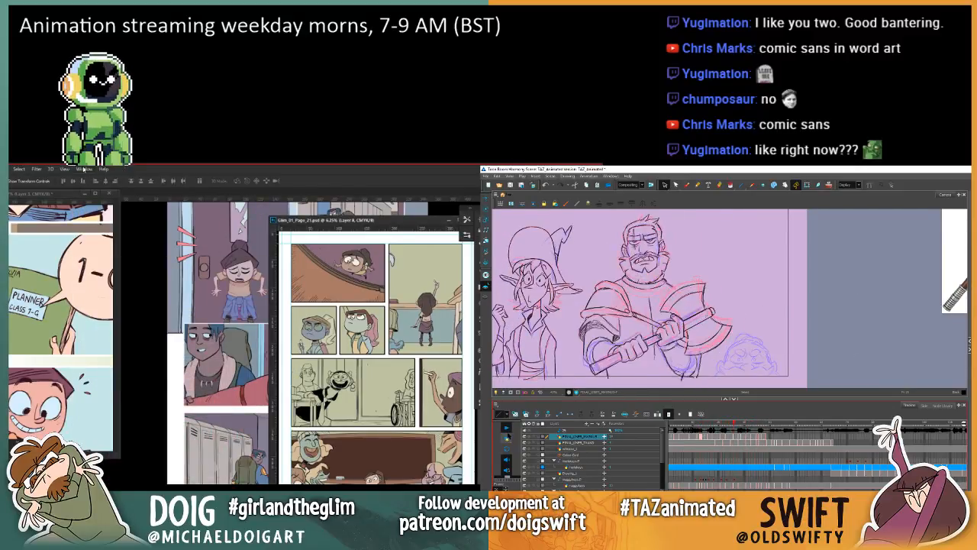
Step: Bring the Glim overview to the front and place its window beside the page 21 window
left_click(84, 169)
left_click(107, 457)
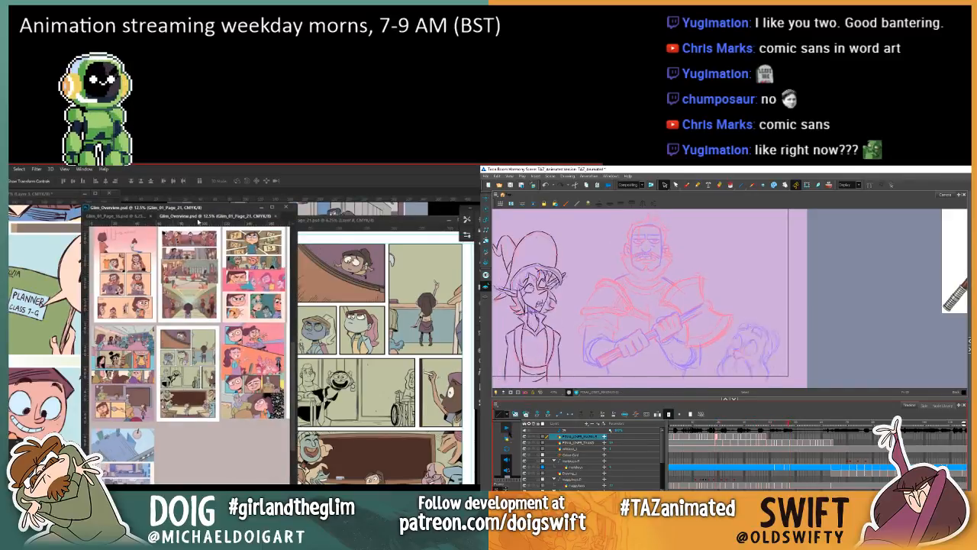
left_click_drag(202, 208, 162, 216)
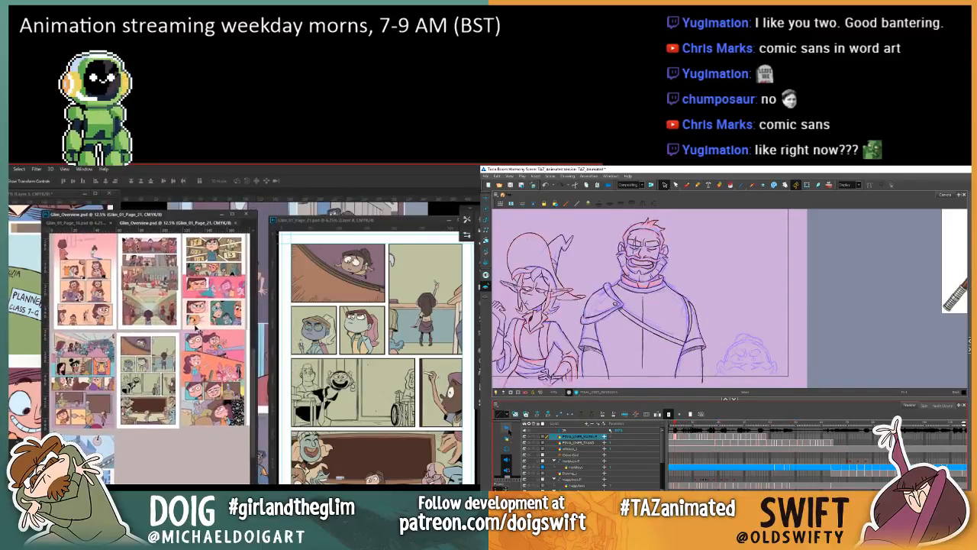
Step: Examine the page thumbnails across the Glim overview, both close up and as a whole layout
scroll(195, 327, "down", 5)
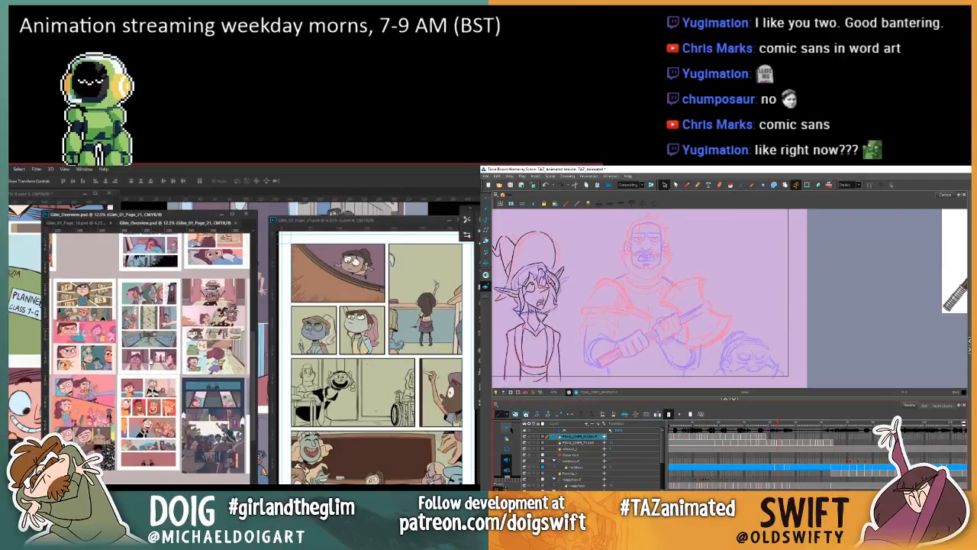
scroll(156, 378, "down", 5)
scroll(160, 377, "right", 2)
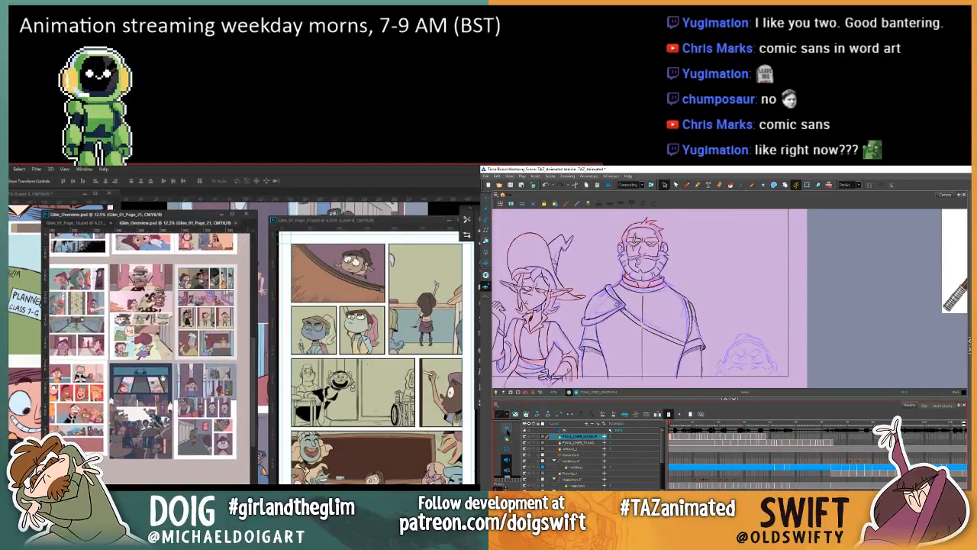
left_click_drag(161, 377, 227, 428)
key("ctrl+minus")
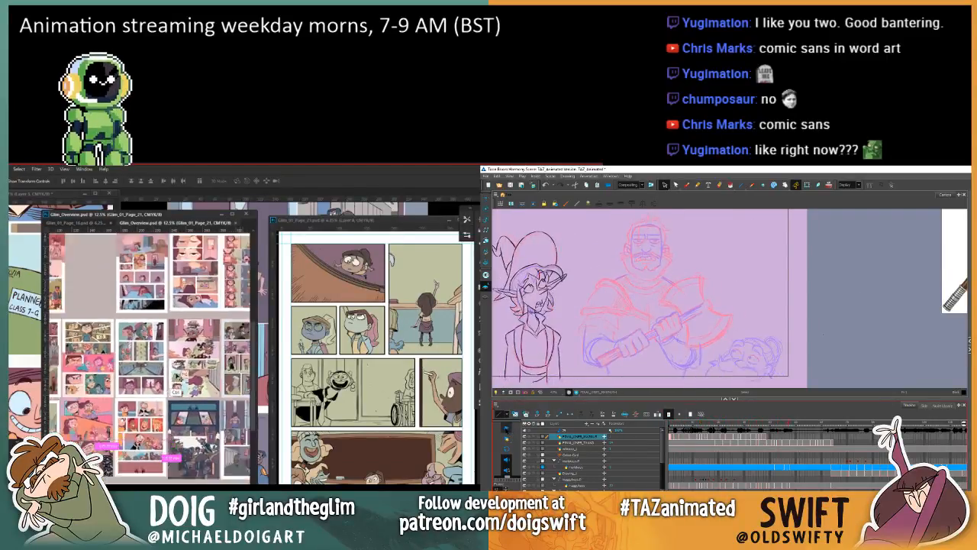
key("ctrl+minus")
key("ctrl+minus")
key("ctrl+minus")
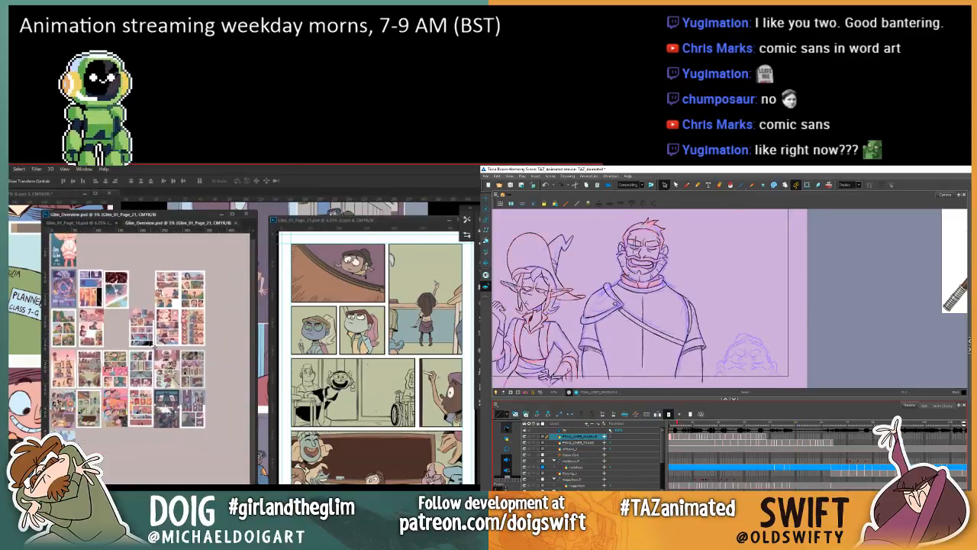
key("ctrl+plus")
key("ctrl+plus")
key("ctrl+plus")
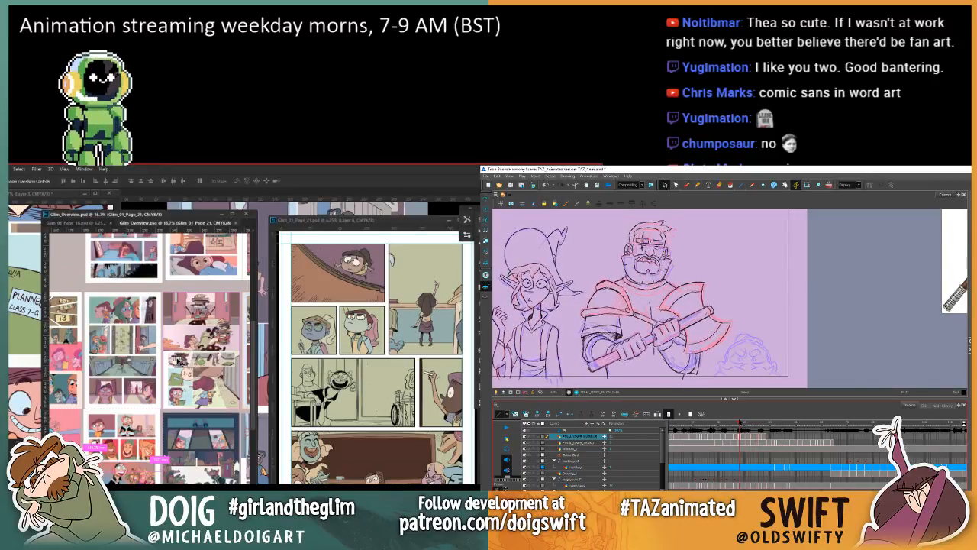
key("ctrl+minus")
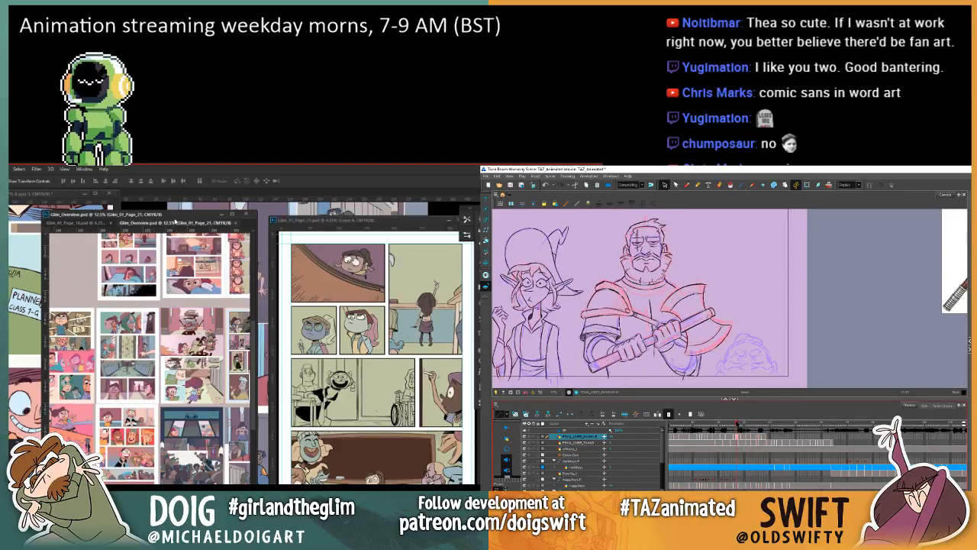
Step: Move the overview window away from page 21, review all page rows at 6.25%, and scrub the warrior's drawings in Harmony
left_click_drag(184, 218, 171, 216)
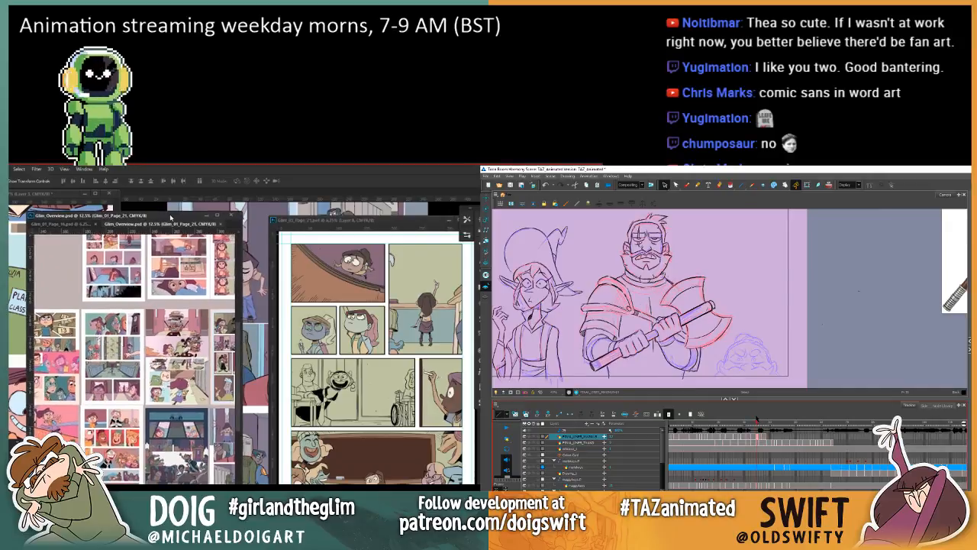
key("ctrl+minus")
key("ctrl+minus")
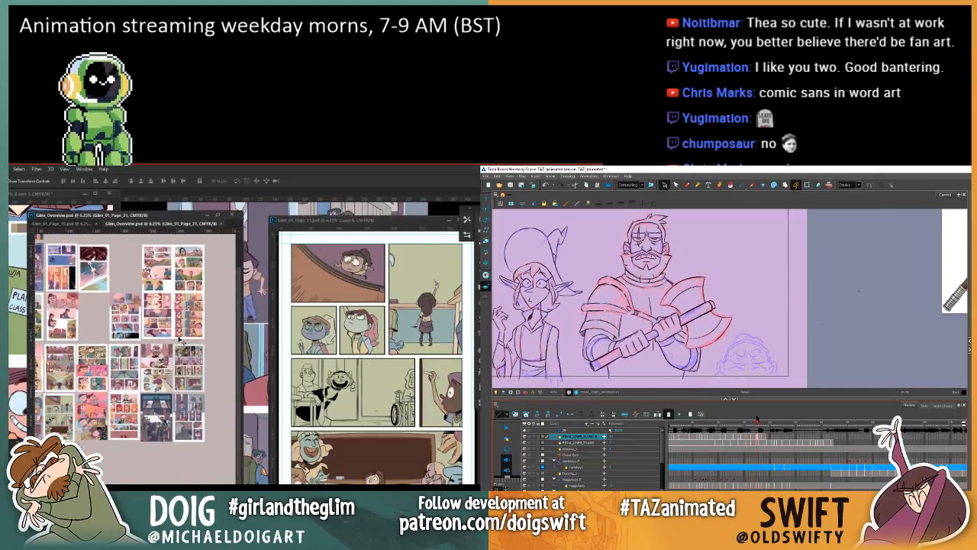
scroll(169, 330, "up", 3)
left_click_drag(167, 364, 167, 359)
left_click_drag(752, 419, 731, 424)
left_click_drag(167, 360, 167, 351)
left_click_drag(731, 424, 729, 425)
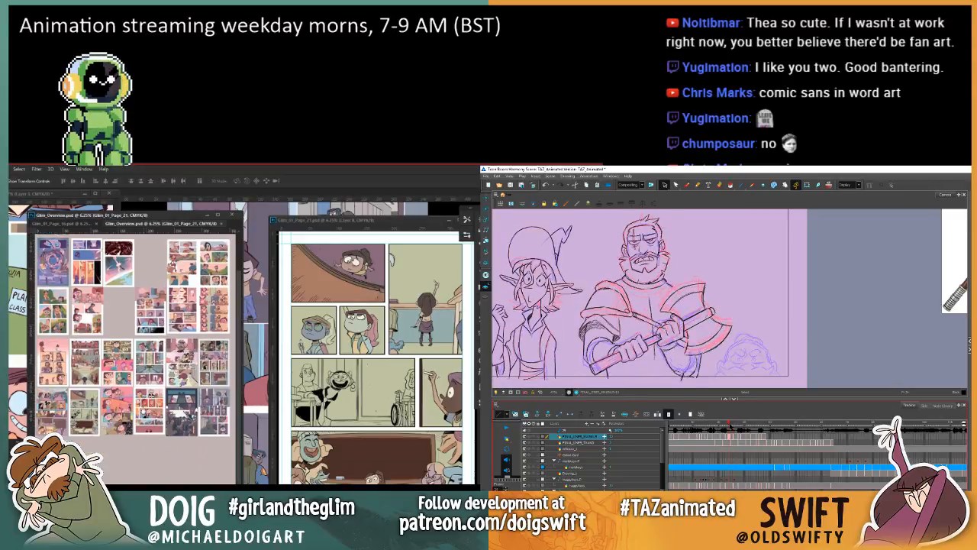
left_click_drag(167, 351, 167, 350)
left_click_drag(729, 424, 731, 424)
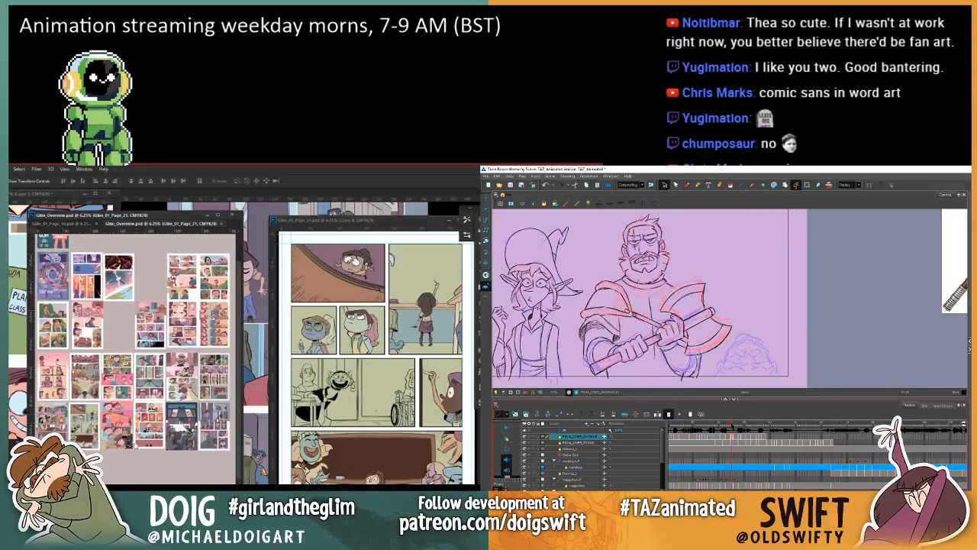
left_click_drag(167, 350, 167, 304)
left_click_drag(732, 424, 734, 425)
left_click_drag(167, 303, 167, 306)
left_click_drag(734, 425, 731, 424)
left_click_drag(731, 425, 734, 424)
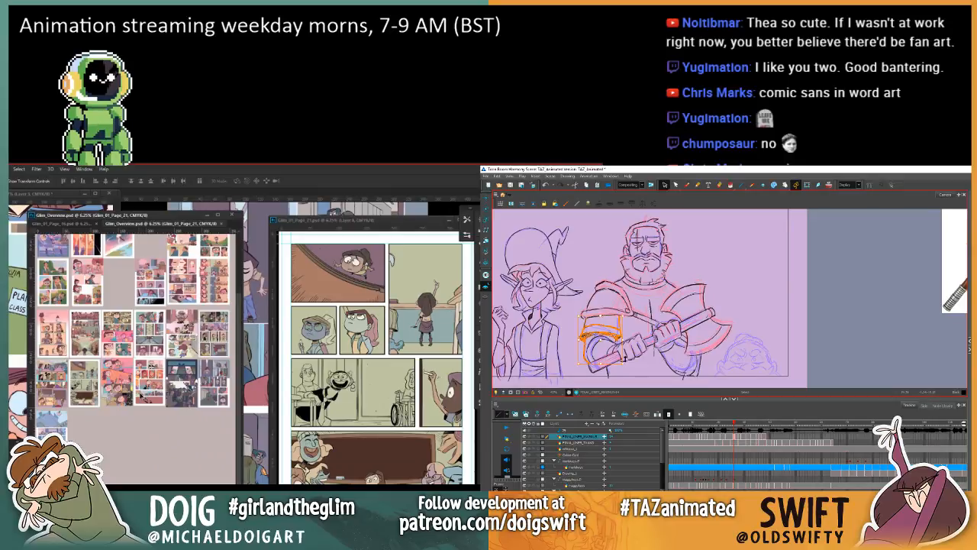
Step: Deselect the warrior's arm armour, flip between adjacent drawings to compare it, and move the page 21 window closer to the overview
key("Escape")
key("comma")
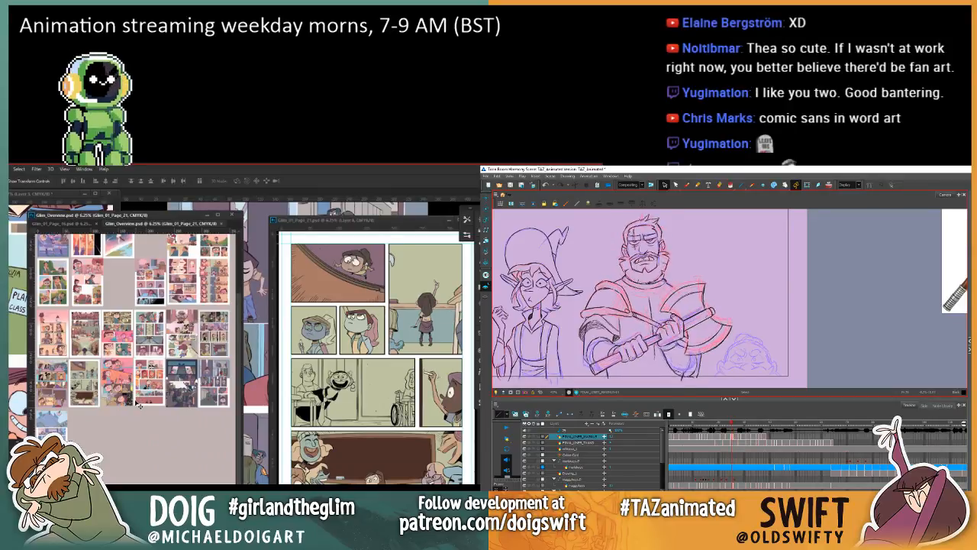
key("period")
key("comma")
key("period")
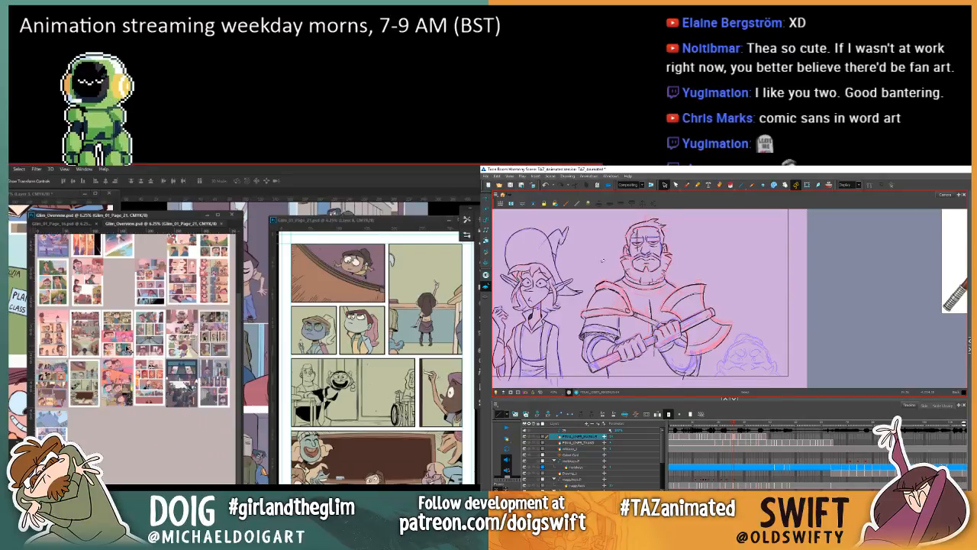
key("comma")
key("period")
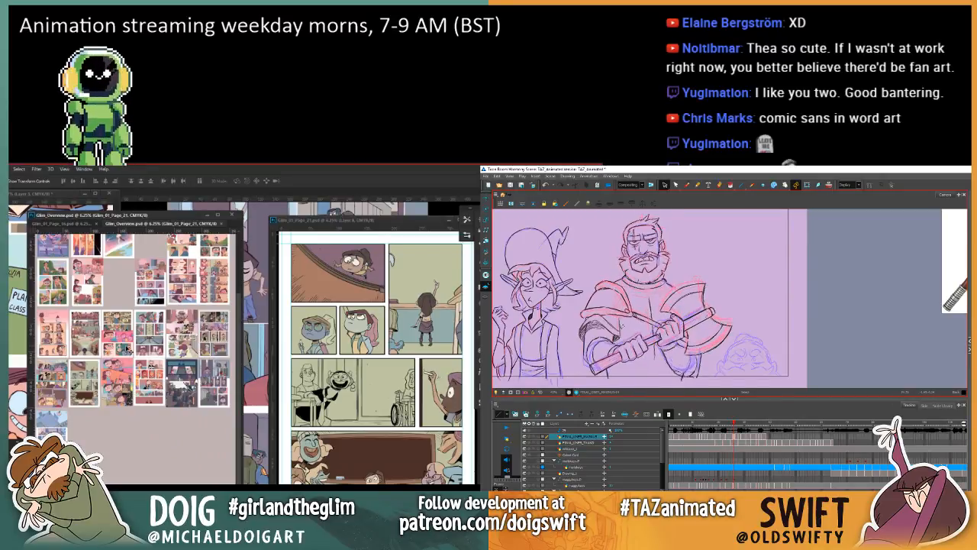
left_click_drag(360, 221, 348, 222)
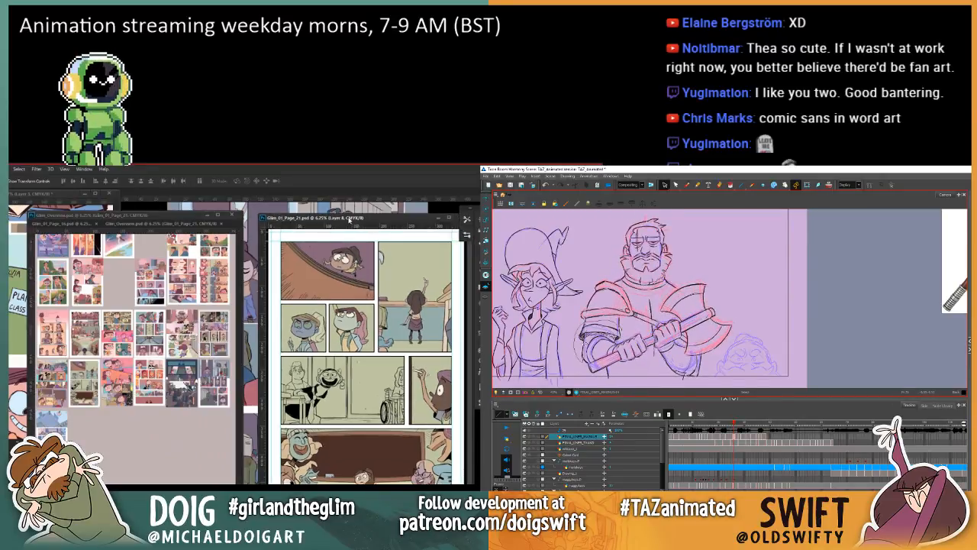
Step: Enlarge page 21 to 8.33% and inspect the Glim overview's page artwork, ending on the classroom page at 50%
scroll(342, 348, "up", 2)
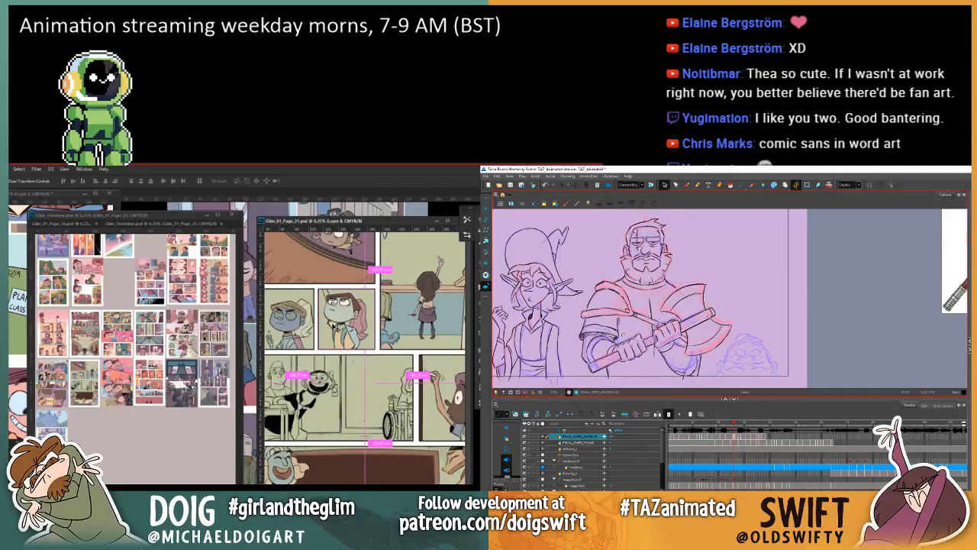
key("ctrl+plus")
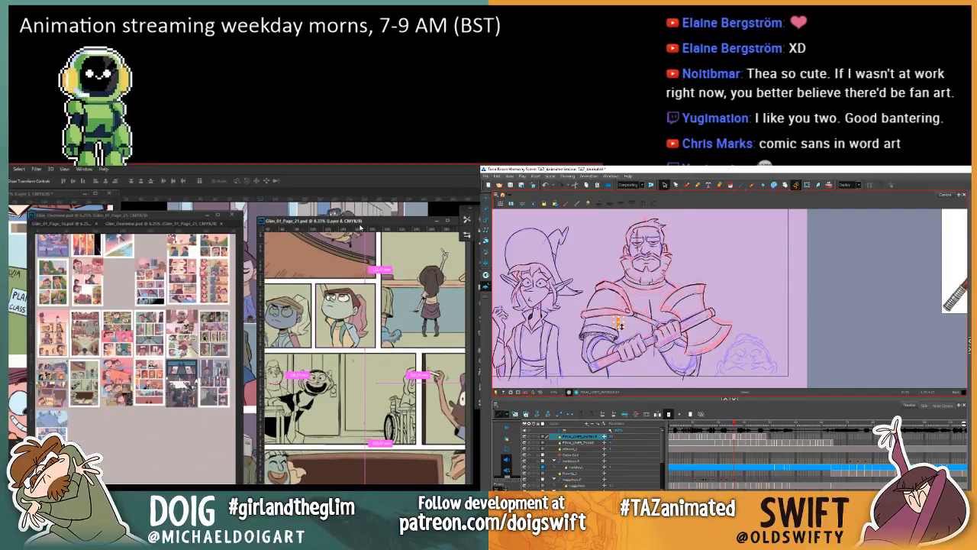
left_click(68, 414)
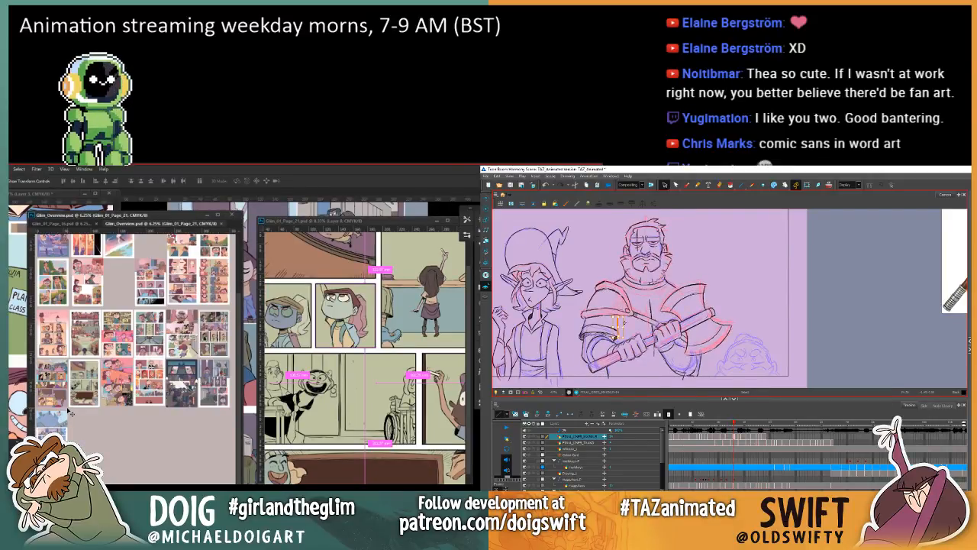
key("ctrl+plus")
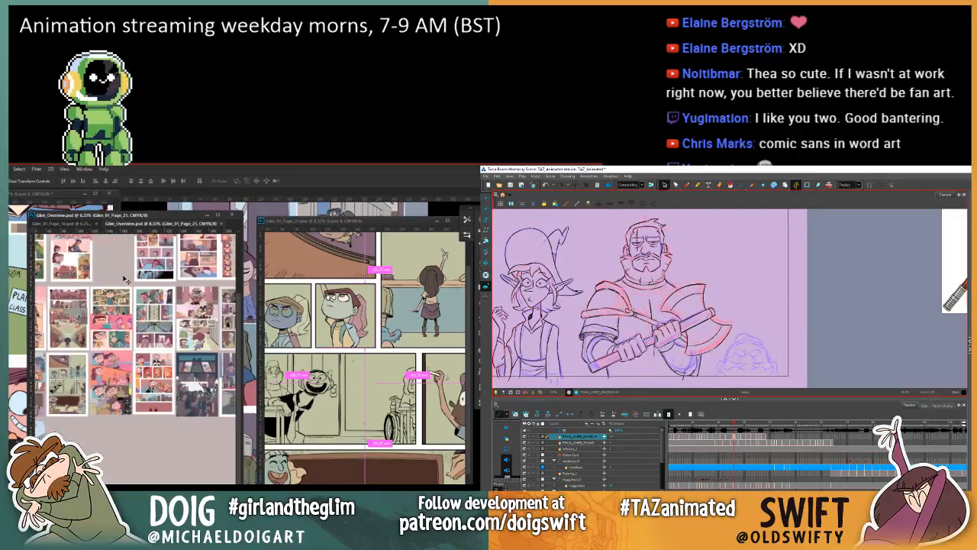
left_click_drag(65, 394, 98, 390)
key("ctrl+plus")
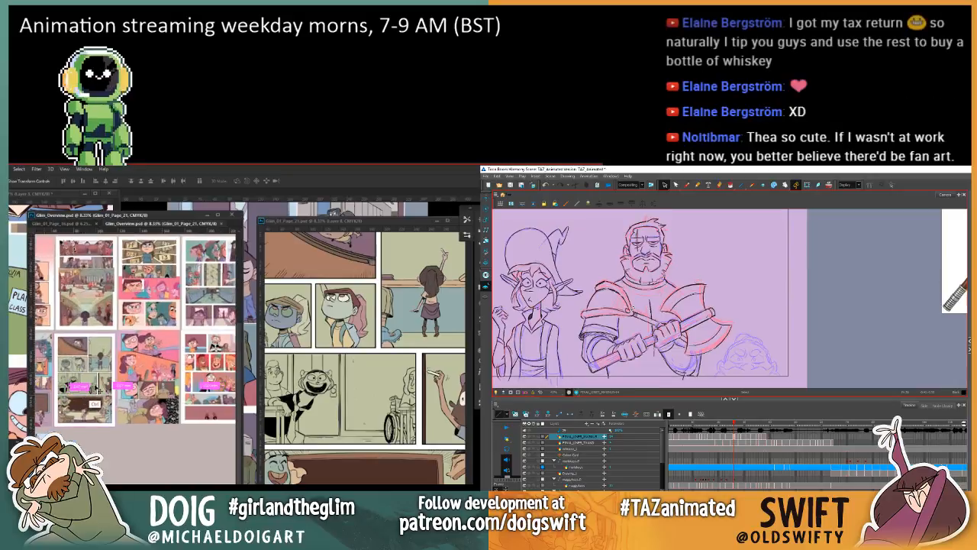
key("ctrl+plus")
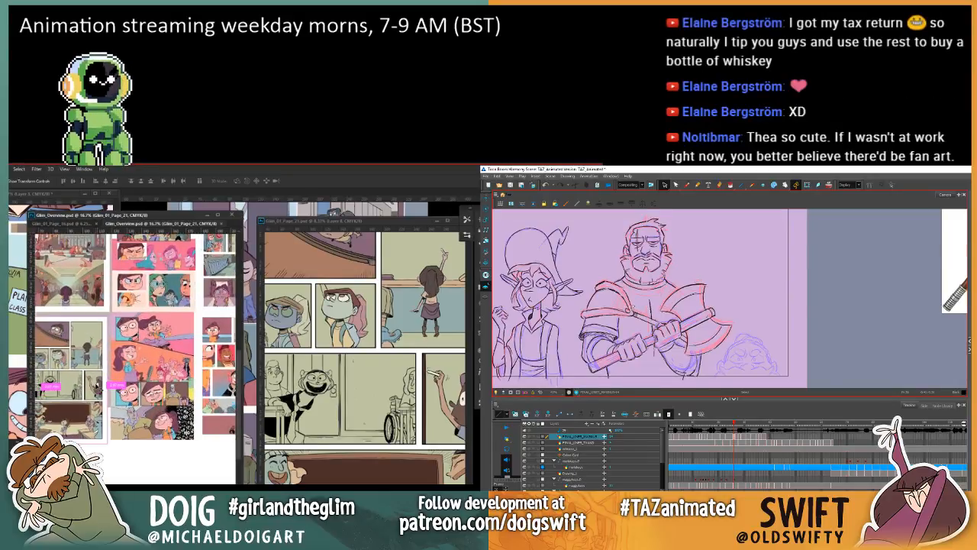
key("ctrl+plus")
key("ctrl+plus")
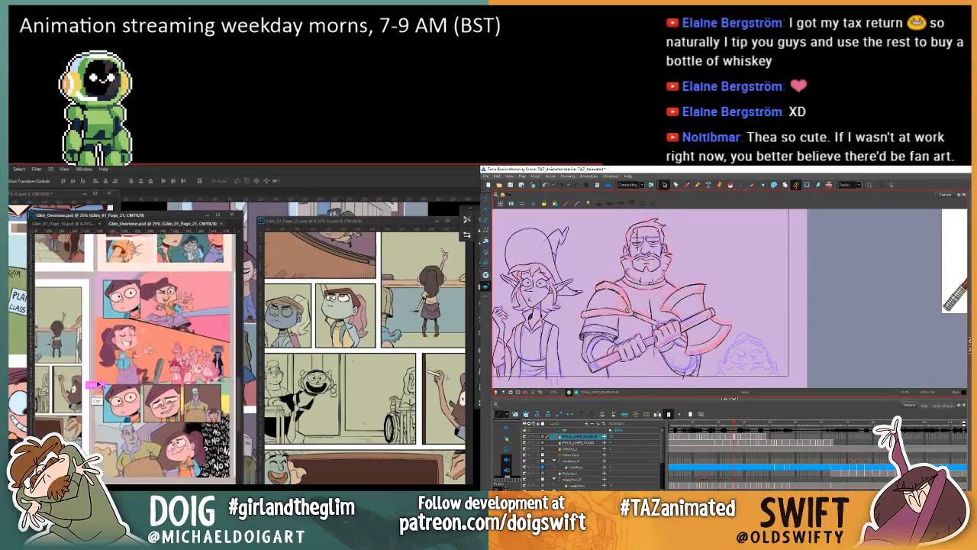
left_click_drag(159, 343, 232, 306)
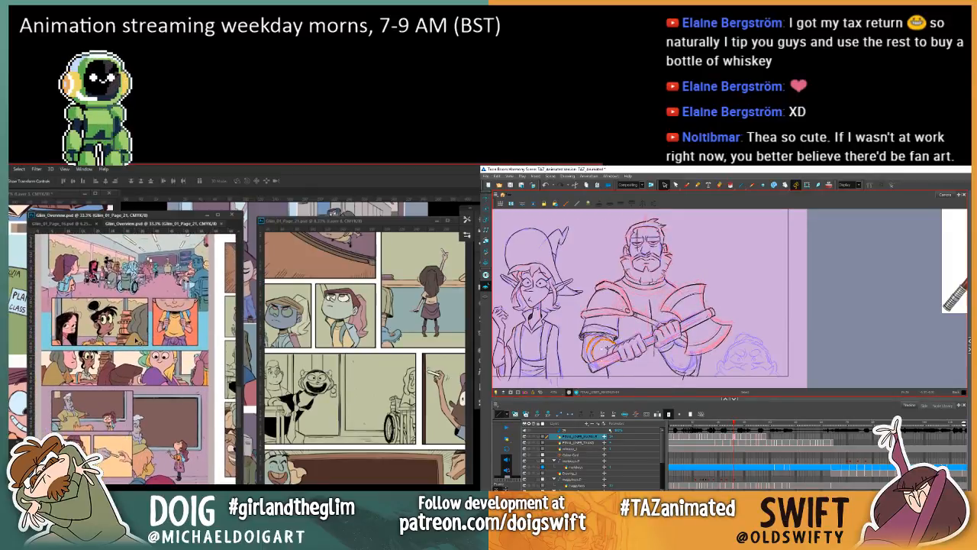
key("ctrl+plus")
left_click_drag(101, 342, 123, 409)
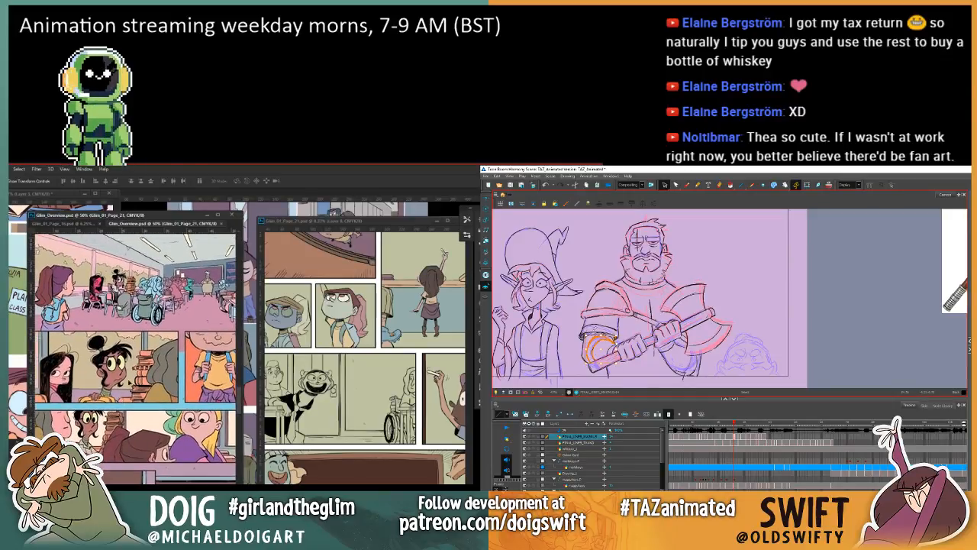
Step: Bring the page 21 window to the front, delete the warrior's curved forearm lines in Harmony, and compare adjacent drawings
left_click(355, 223)
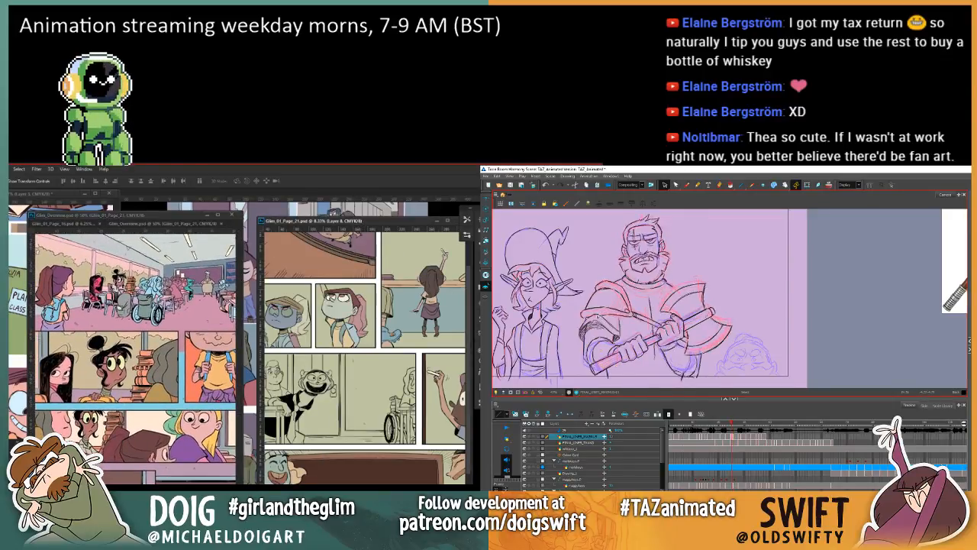
key("comma")
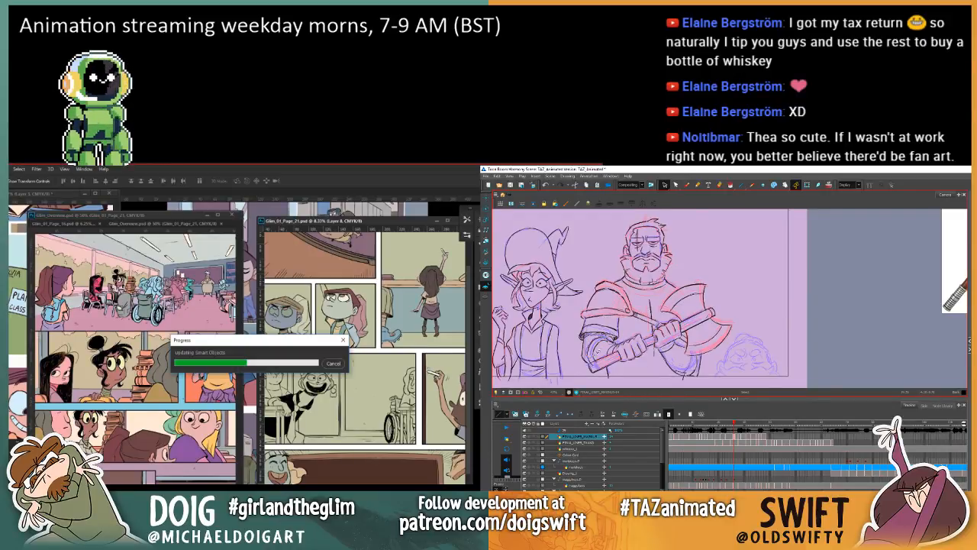
left_click(600, 351)
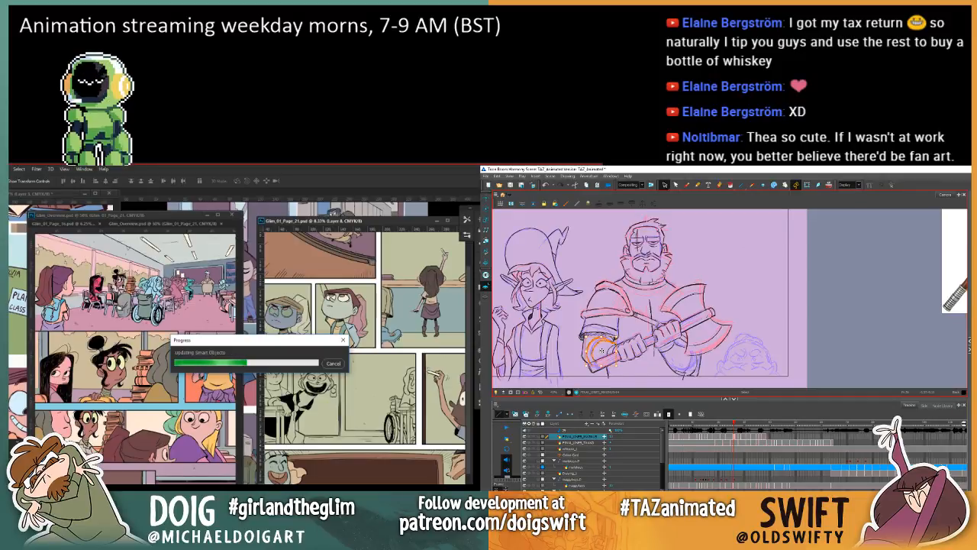
key("Delete")
key("comma")
key("period")
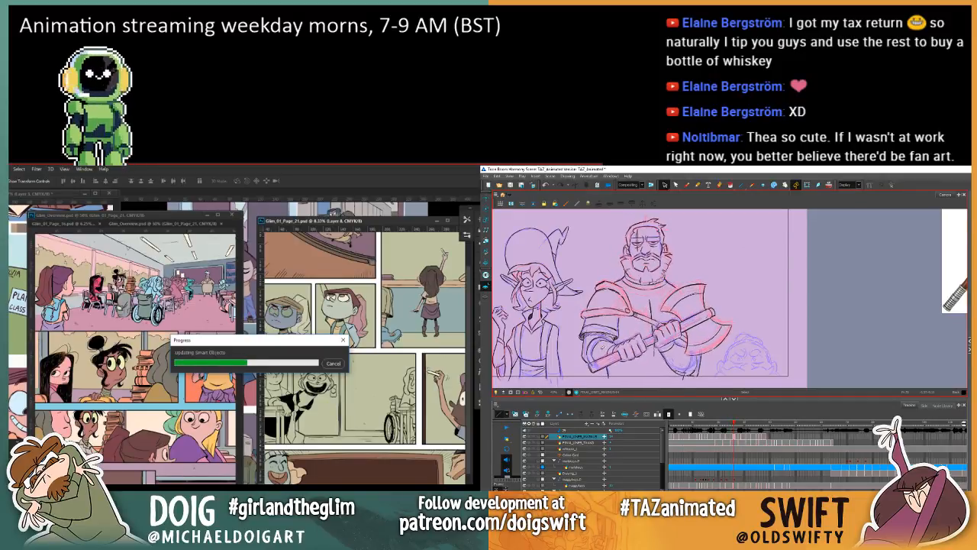
Step: Select the warrior's outer forearm line, deselect it, and flip between adjacent drawings to compare the arm
left_click(584, 352)
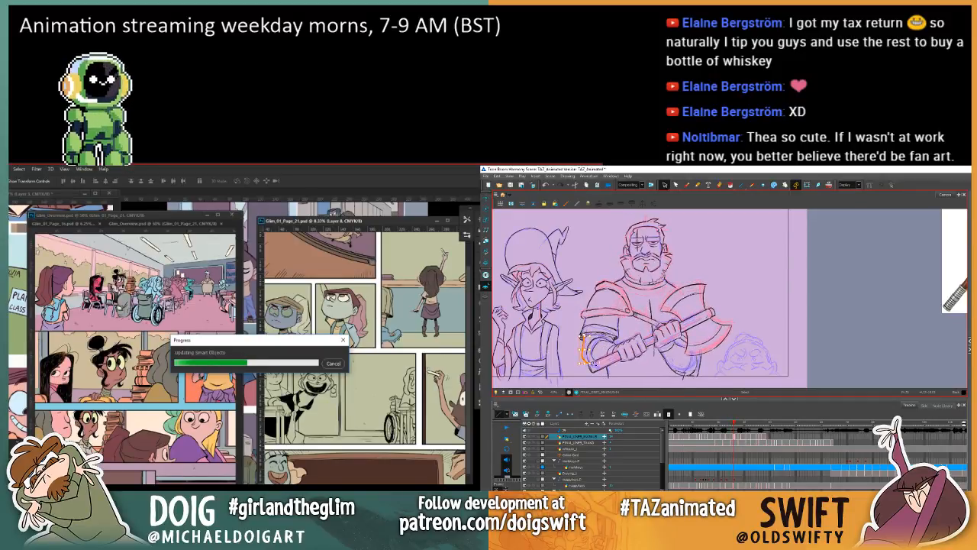
left_click(626, 328)
key("comma")
key("period")
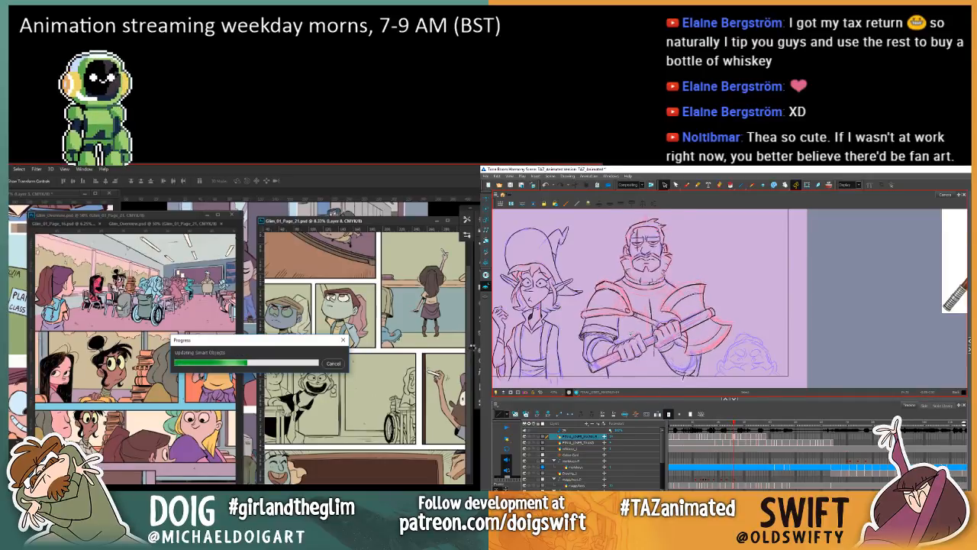
key("comma")
key("period")
Step: Scrub back and forth through the warrior's drawings and play the scene to check the motion
mouse_move(734, 424)
left_mouse_down()
mouse_move(723, 424)
mouse_move(755, 424)
left_mouse_up()
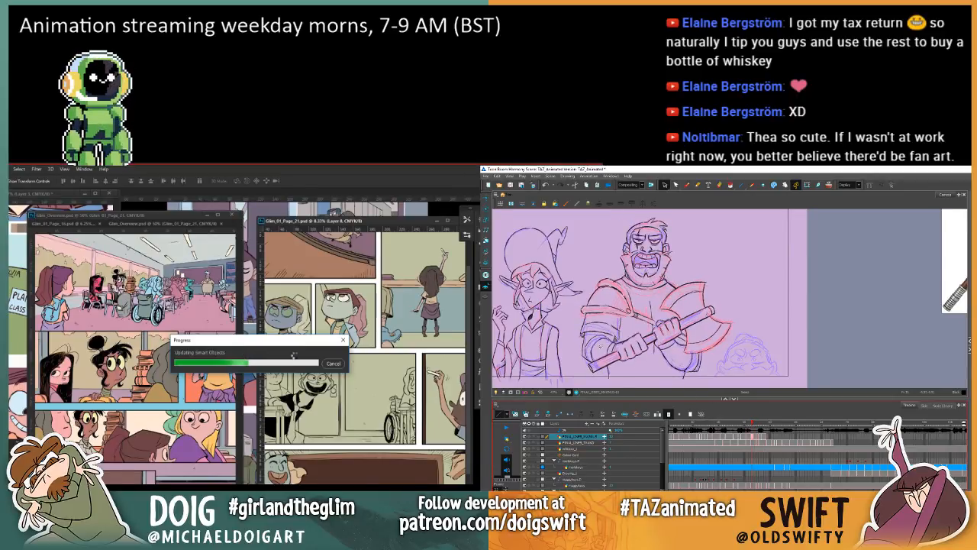
key("comma")
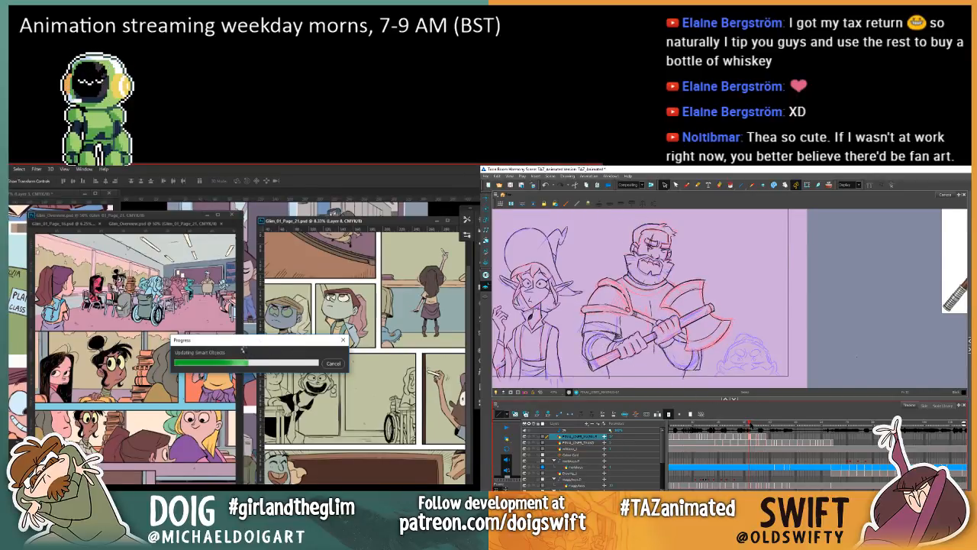
left_click_drag(753, 424, 716, 425)
left_click(504, 428)
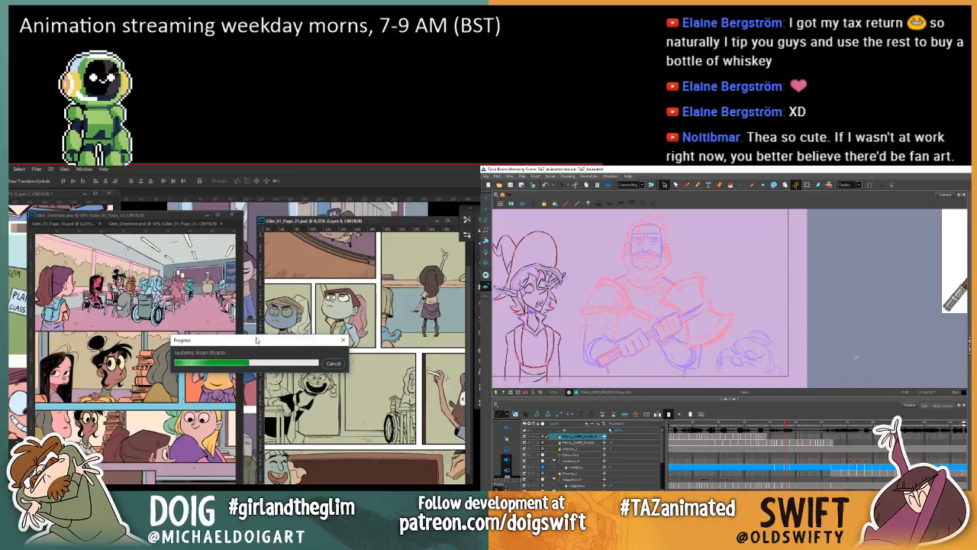
Step: Open Task Manager to check Photoshop's CPU and memory use during the smart object update, and dismiss it
key("ctrl+shift+Escape")
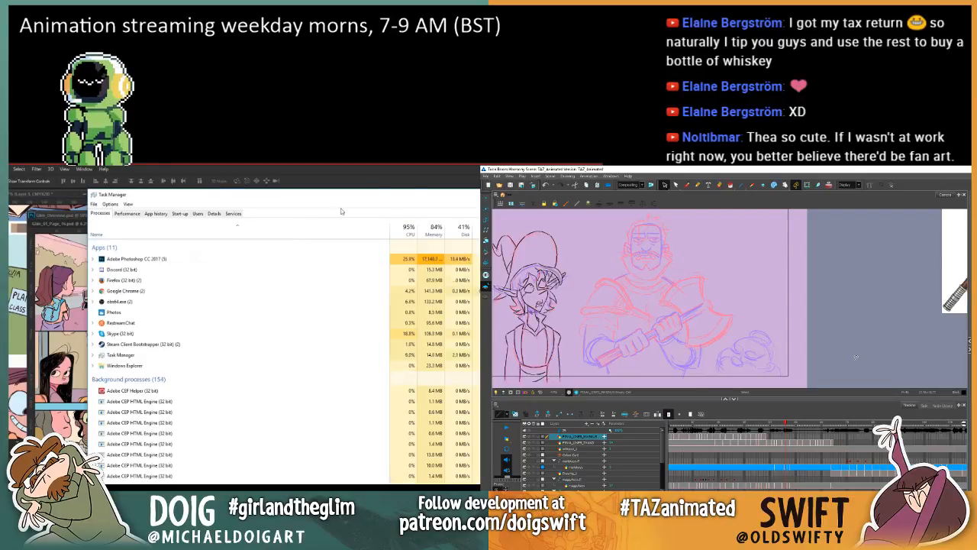
left_click_drag(381, 195, 280, 199)
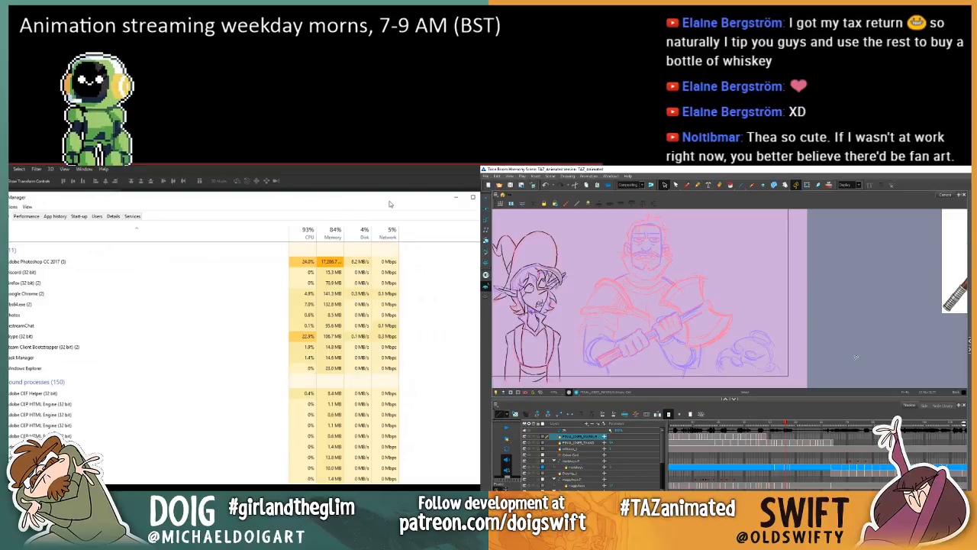
left_click(472, 196)
left_click_drag(264, 350, 418, 211)
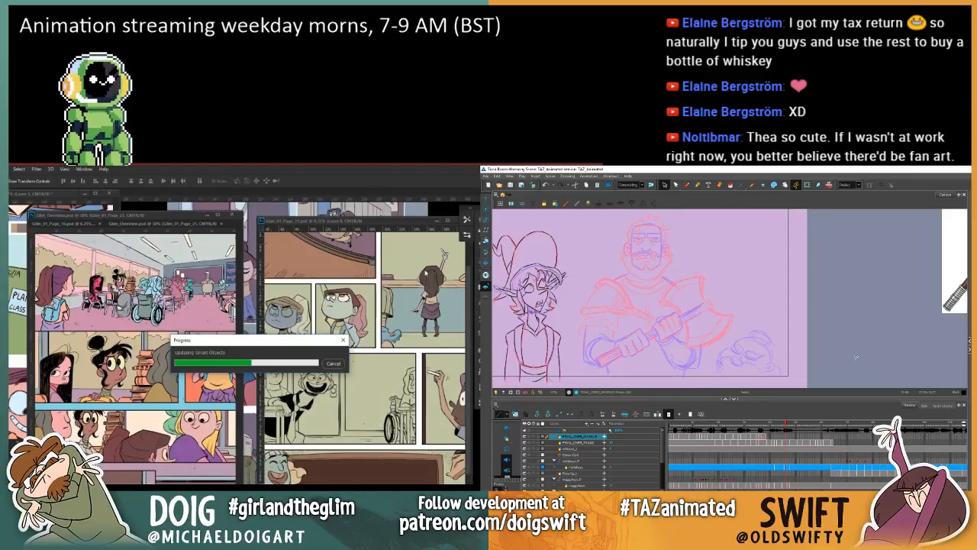
left_click(464, 205)
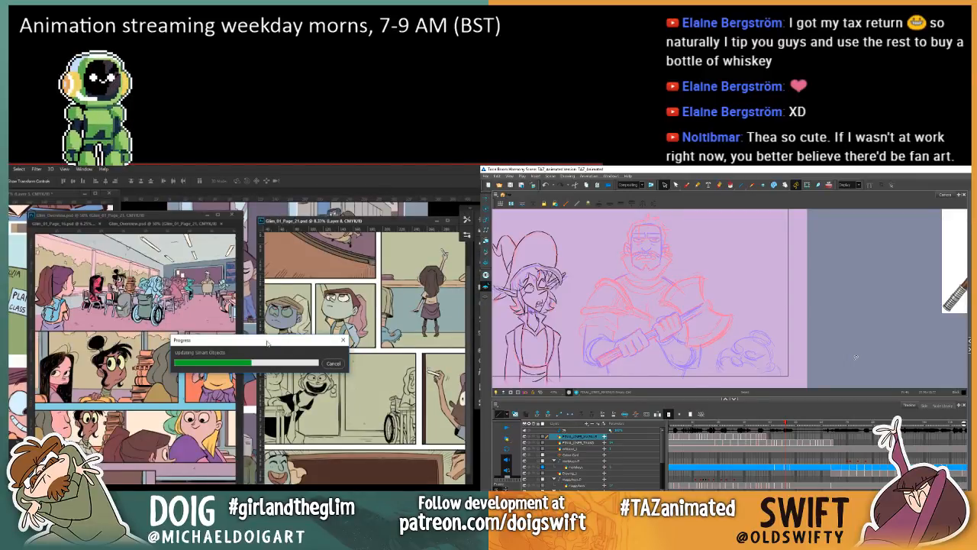